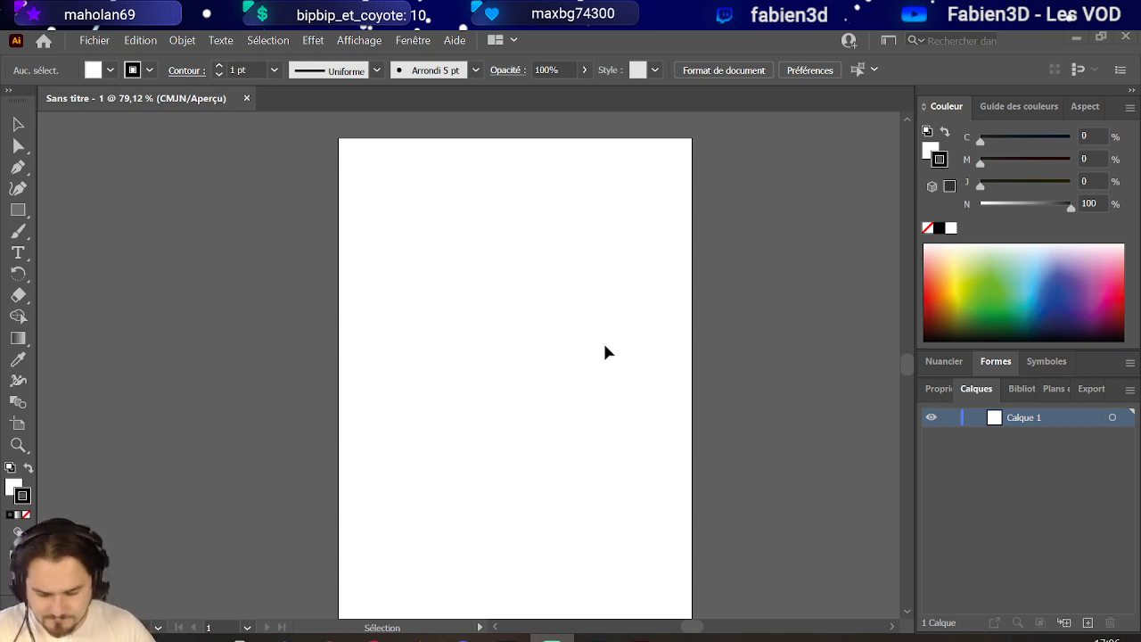
Add a second layer above Calque 1, then try a Paintbrush stroke on it and undo it.
click(18, 230)
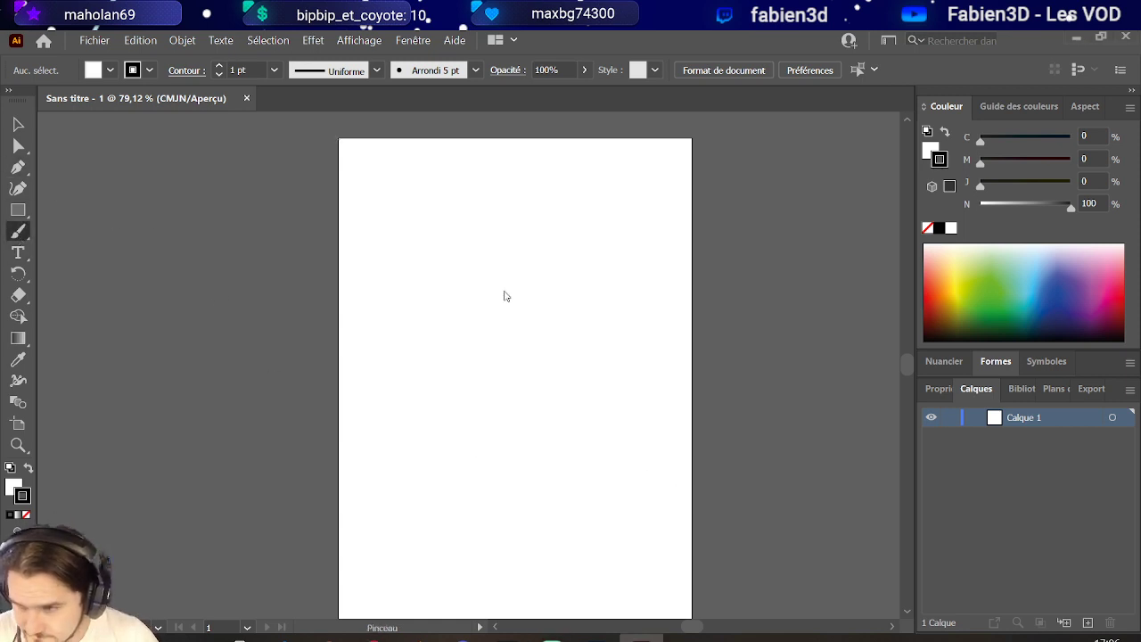
scroll(545, 390, up, 3)
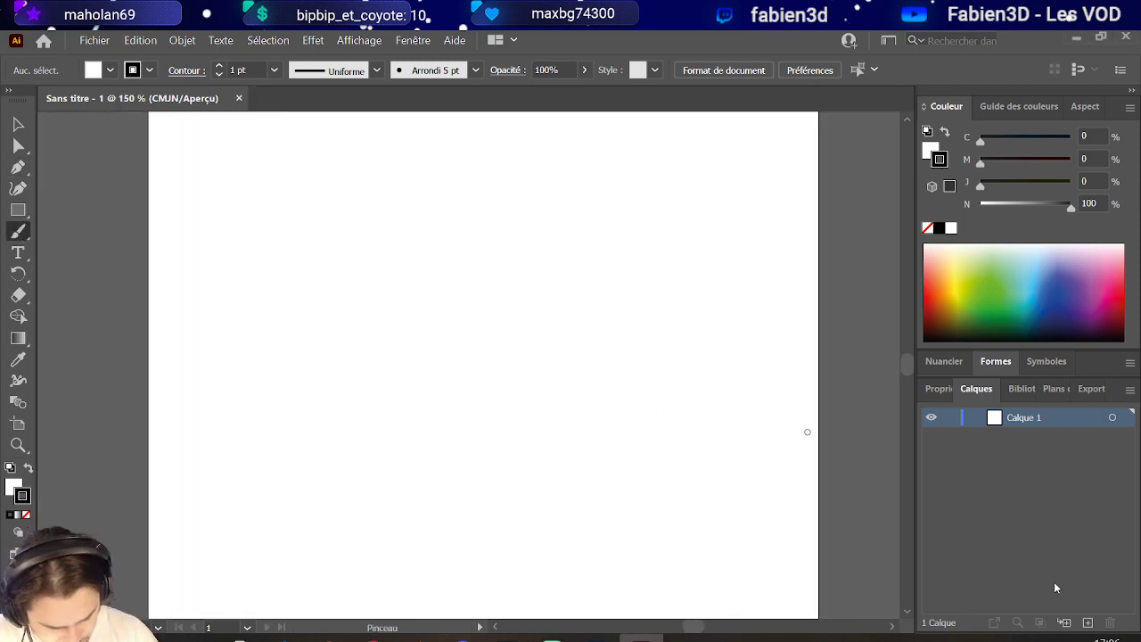
click(1087, 622)
scroll(360, 261, up, 3)
mouse_move(428, 384)
mouse_down()
mouse_move(471, 241)
mouse_move(601, 306)
mouse_up()
key(ctrl+z)
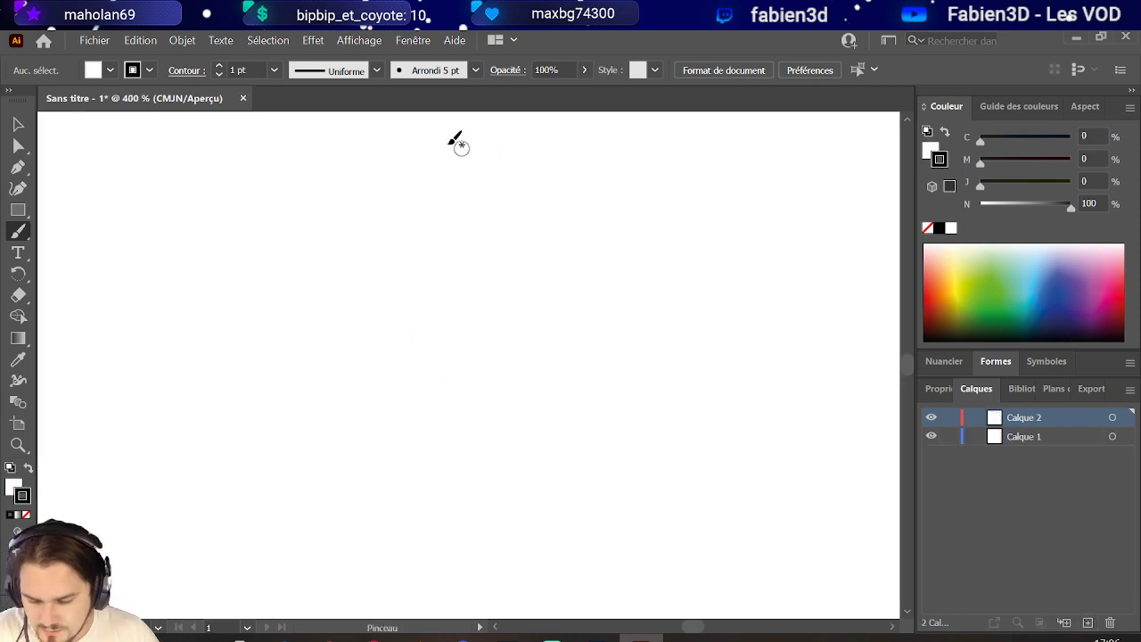
Create a 9 pt calligraphic brush whose size follows pen pressure with the maximum variation, keeping the name Forme calligraphique 1.
click(451, 74)
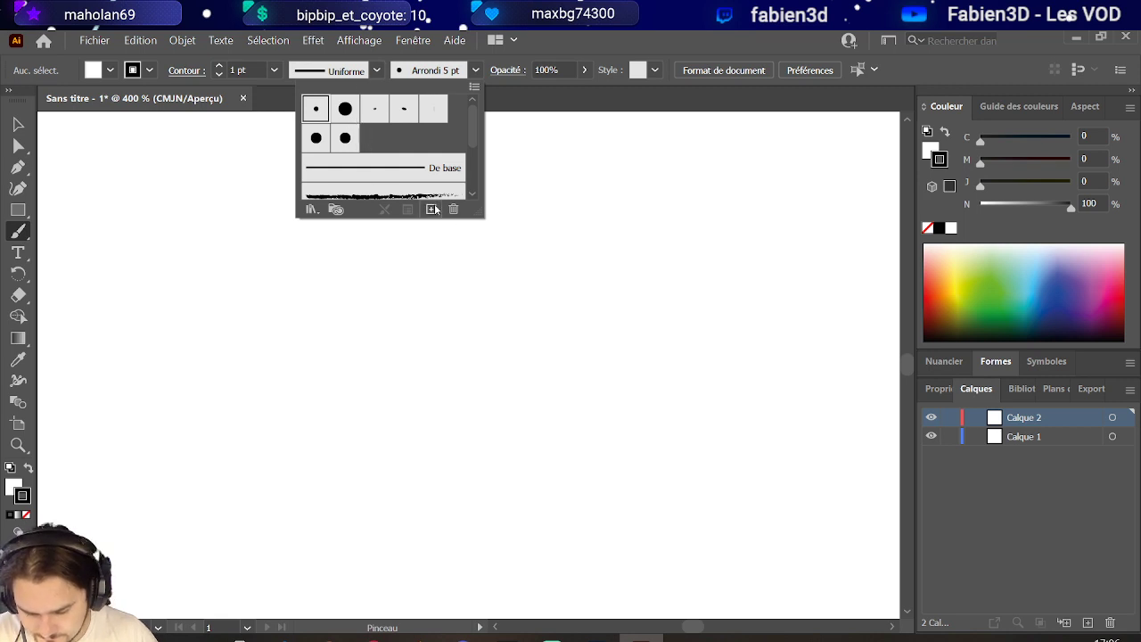
click(435, 208)
click(541, 466)
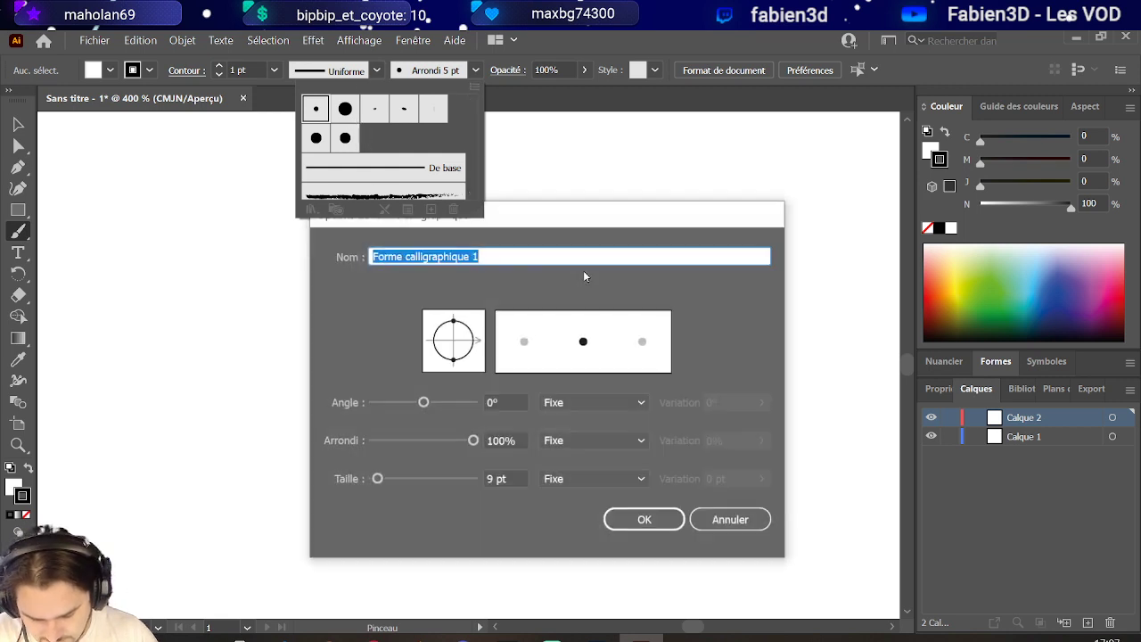
click(610, 482)
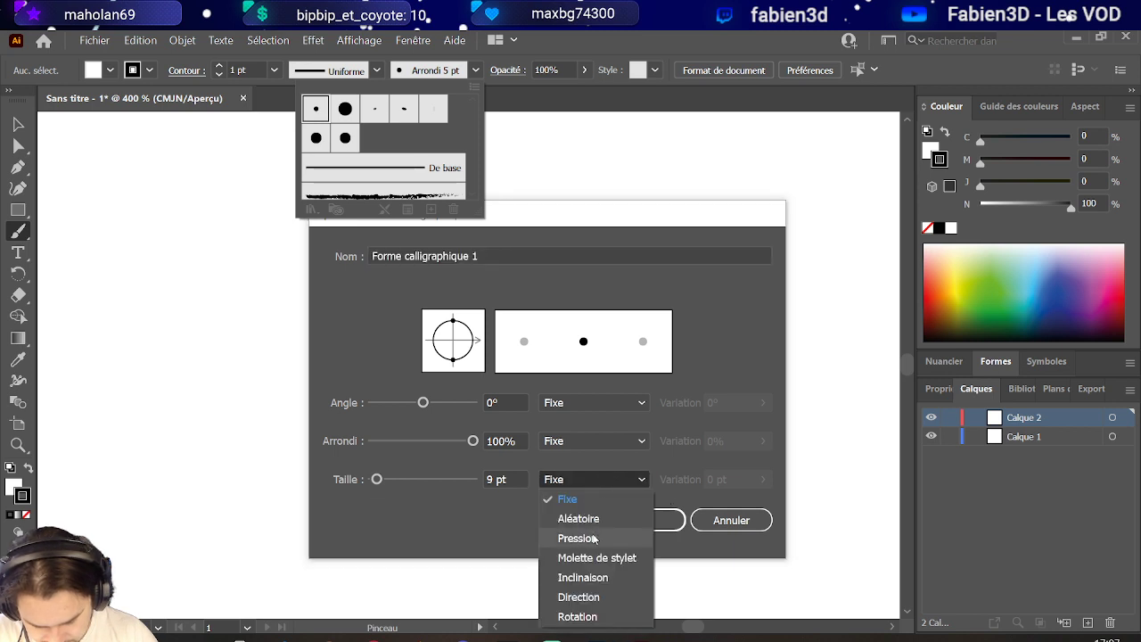
click(594, 539)
click(763, 480)
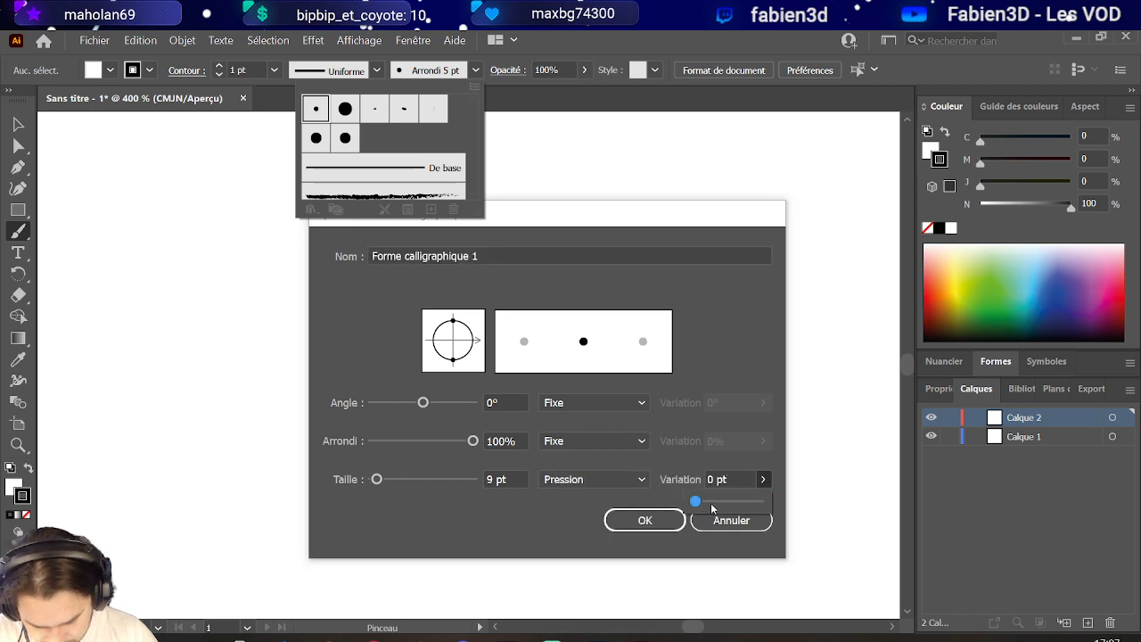
drag(701, 505, 832, 509)
click(645, 520)
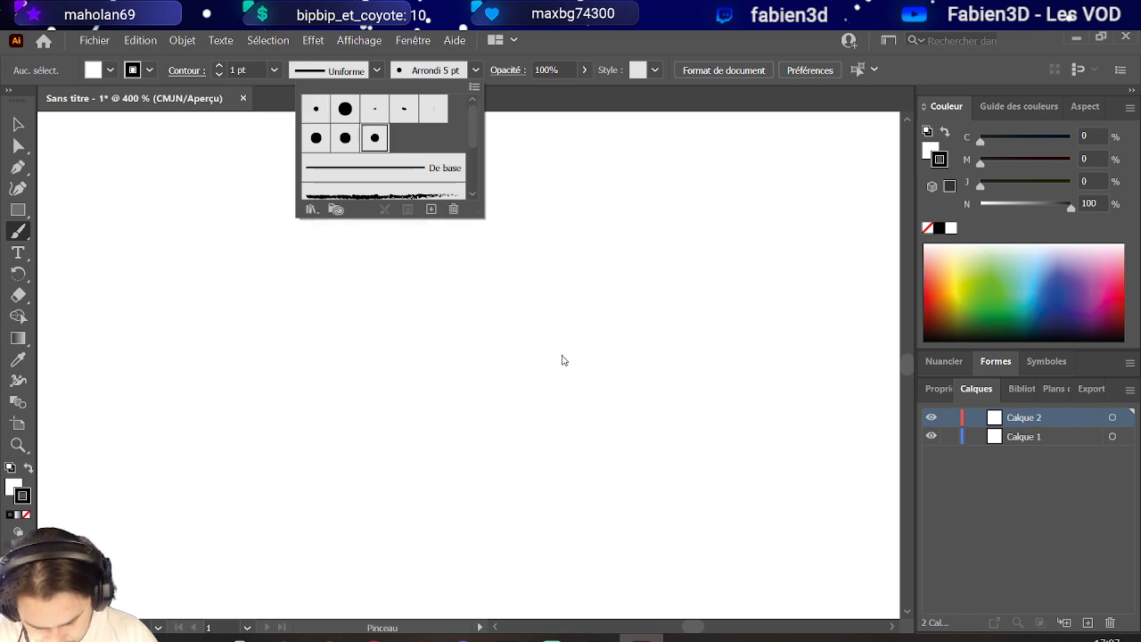
click(602, 39)
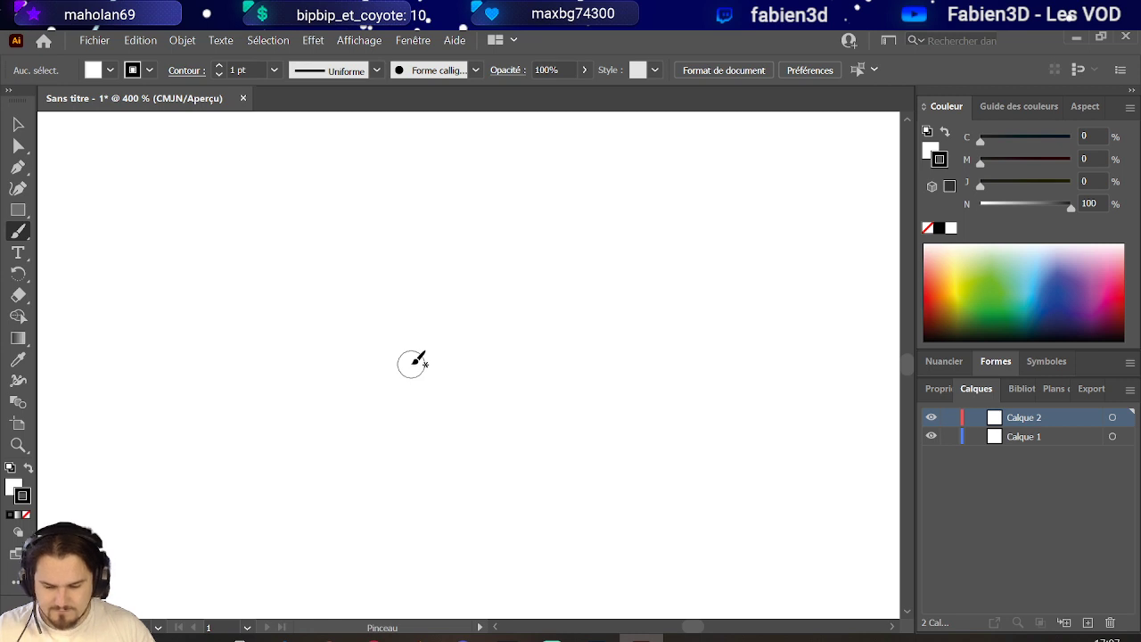
Test the new calligraphic brush with a curved stroke on Calque 2 and undo it.
drag(438, 439, 552, 282)
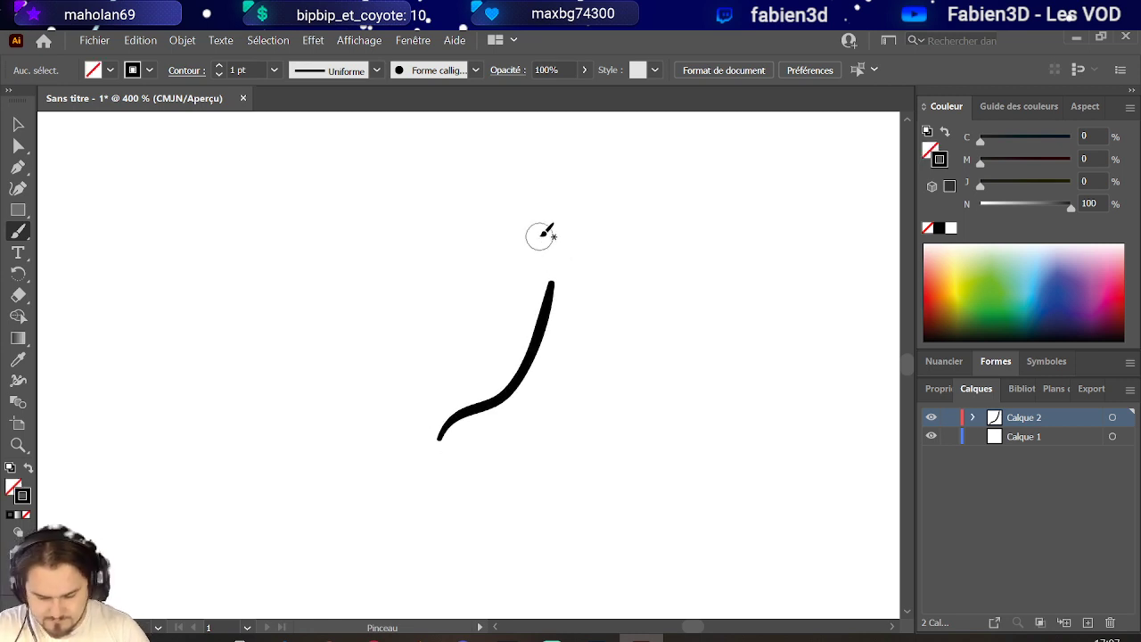
key(ctrl+z)
key(ctrl+0)
scroll(502, 347, up, 5)
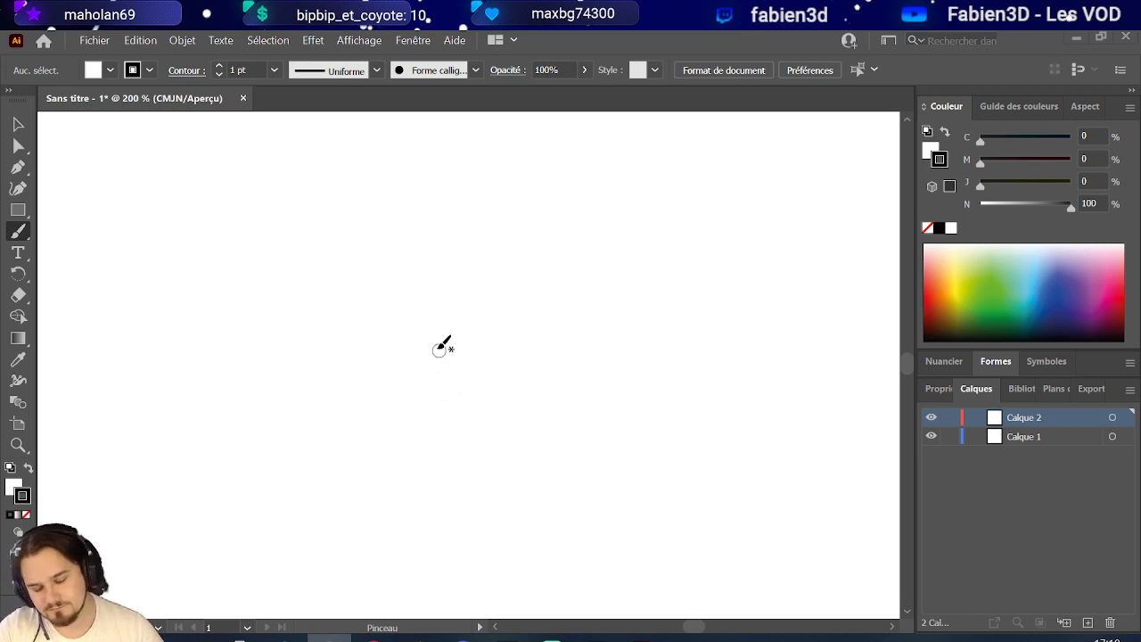
scroll(448, 339, down, 2)
scroll(447, 339, up, 2)
scroll(447, 339, down, 1)
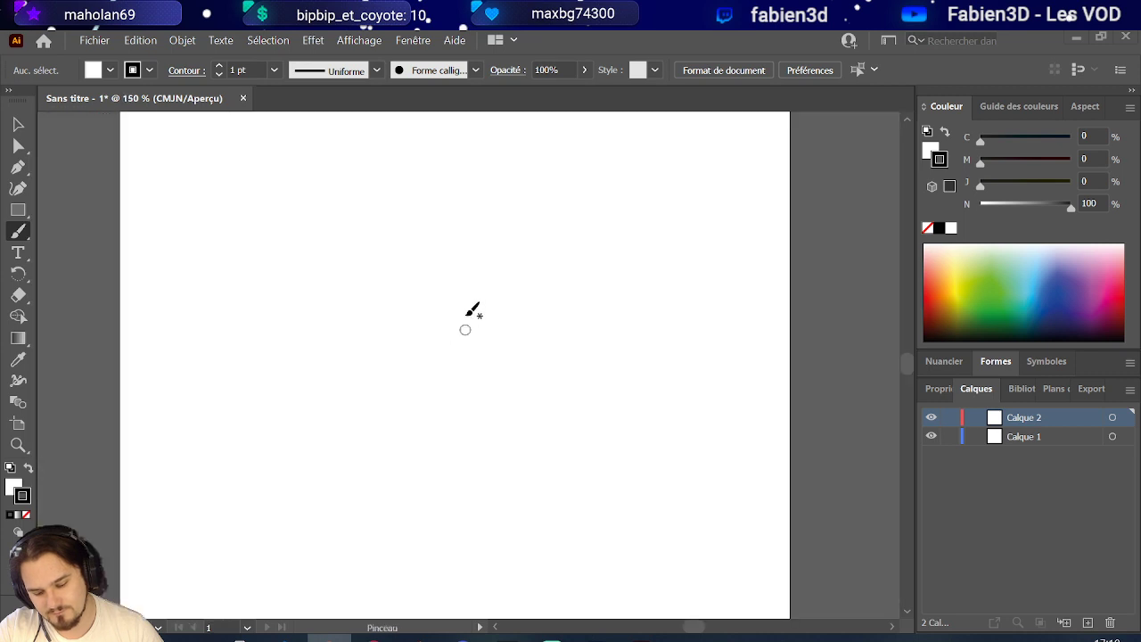
scroll(467, 317, up, 2)
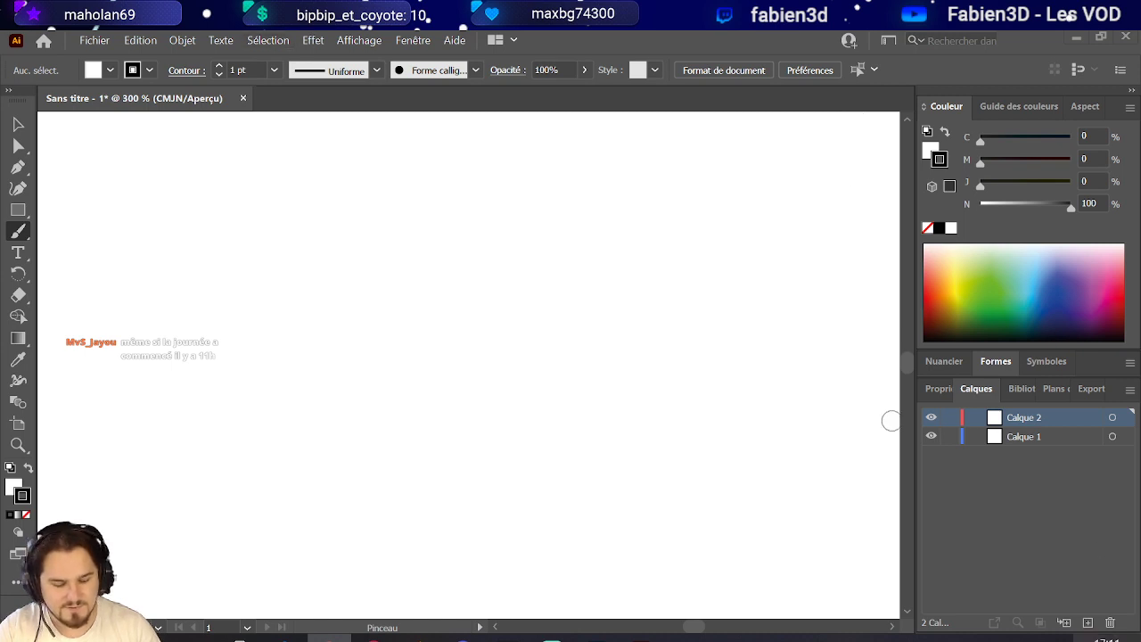
Add a third layer and paint an eye on it with a curved upper lid, round iris, dark pupil with highlight and filled inner corner.
click(1088, 623)
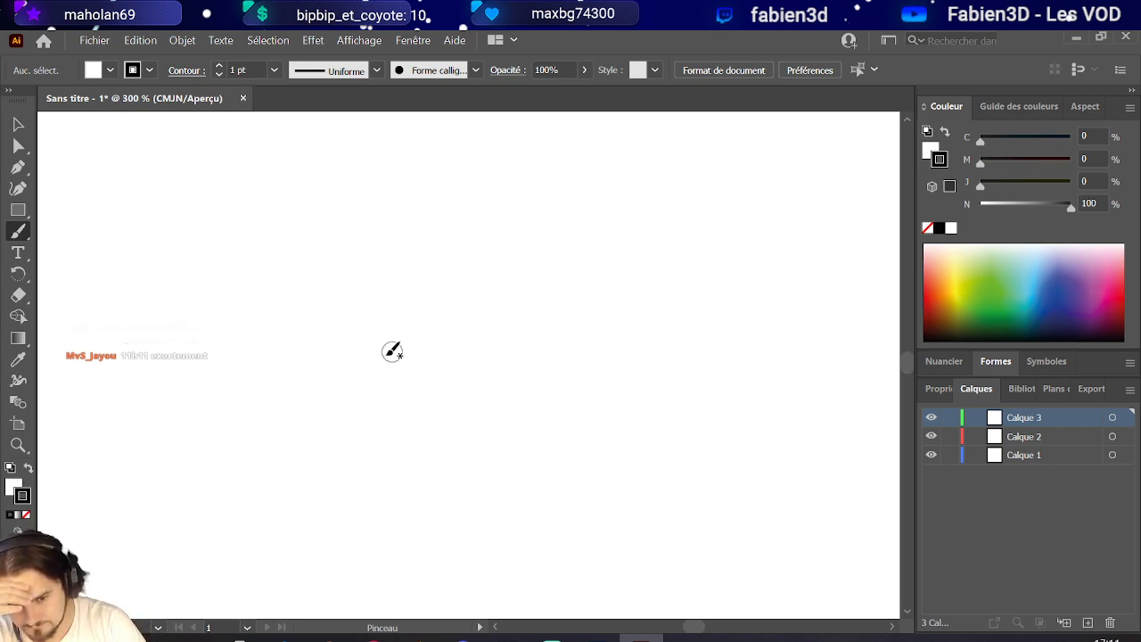
mouse_move(366, 366)
mouse_down()
mouse_move(558, 279)
mouse_move(584, 297)
mouse_up()
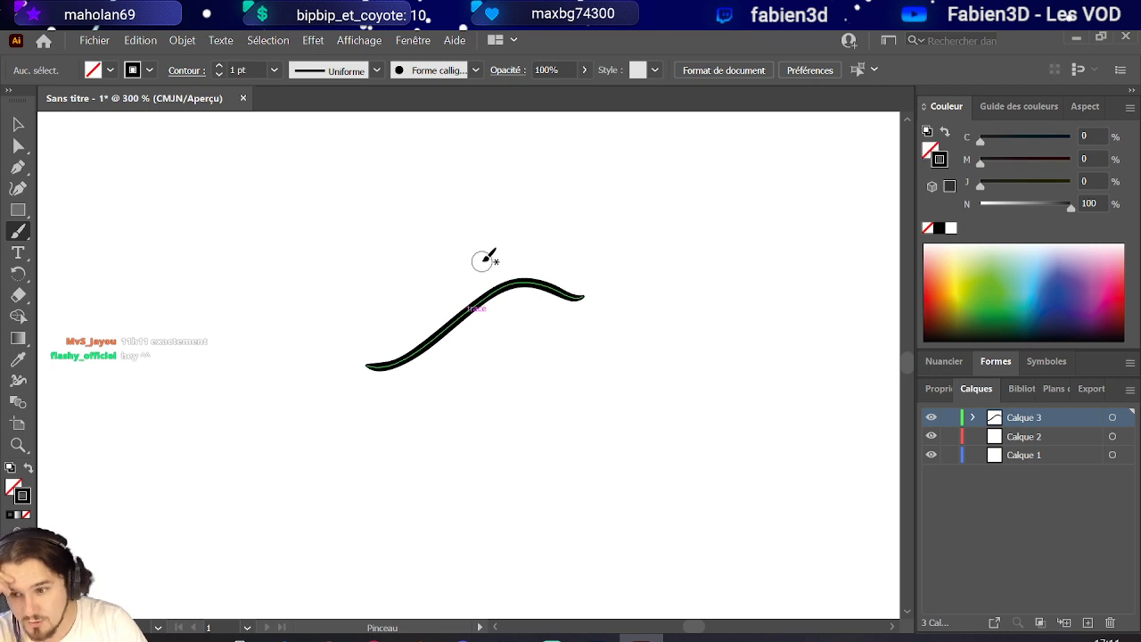
mouse_move(443, 341)
mouse_down()
mouse_move(467, 362)
mouse_move(511, 349)
mouse_move(511, 282)
mouse_up()
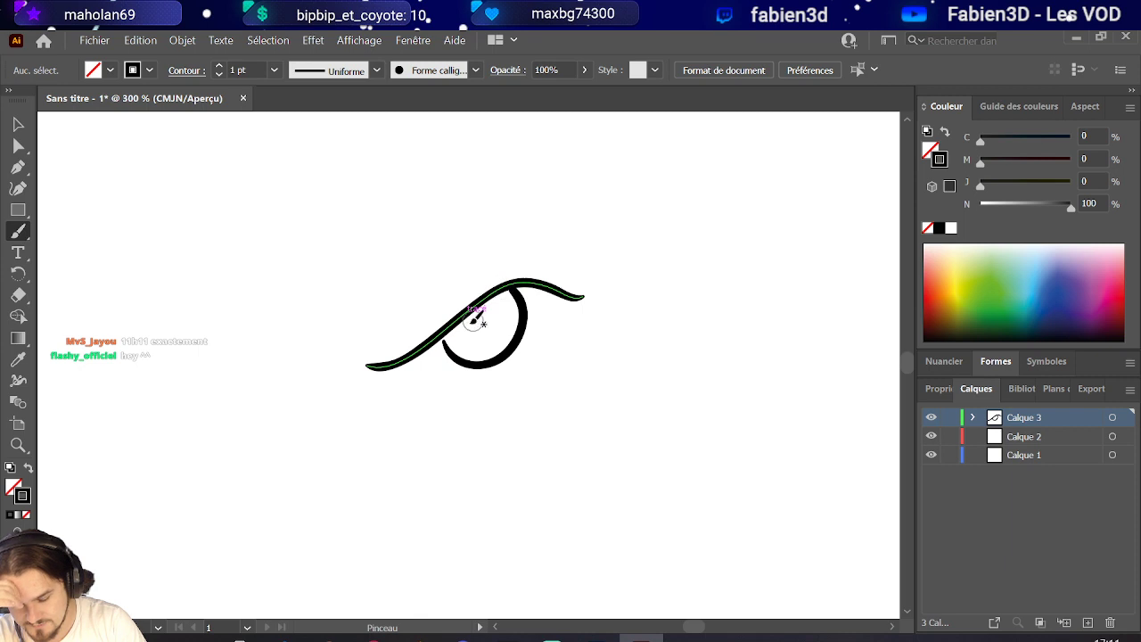
mouse_move(464, 323)
mouse_down()
mouse_move(507, 300)
mouse_move(510, 317)
mouse_move(474, 344)
mouse_move(462, 325)
mouse_move(472, 337)
mouse_move(504, 317)
mouse_move(477, 303)
mouse_move(488, 312)
mouse_move(463, 325)
mouse_move(480, 333)
mouse_move(496, 321)
mouse_move(488, 303)
mouse_up()
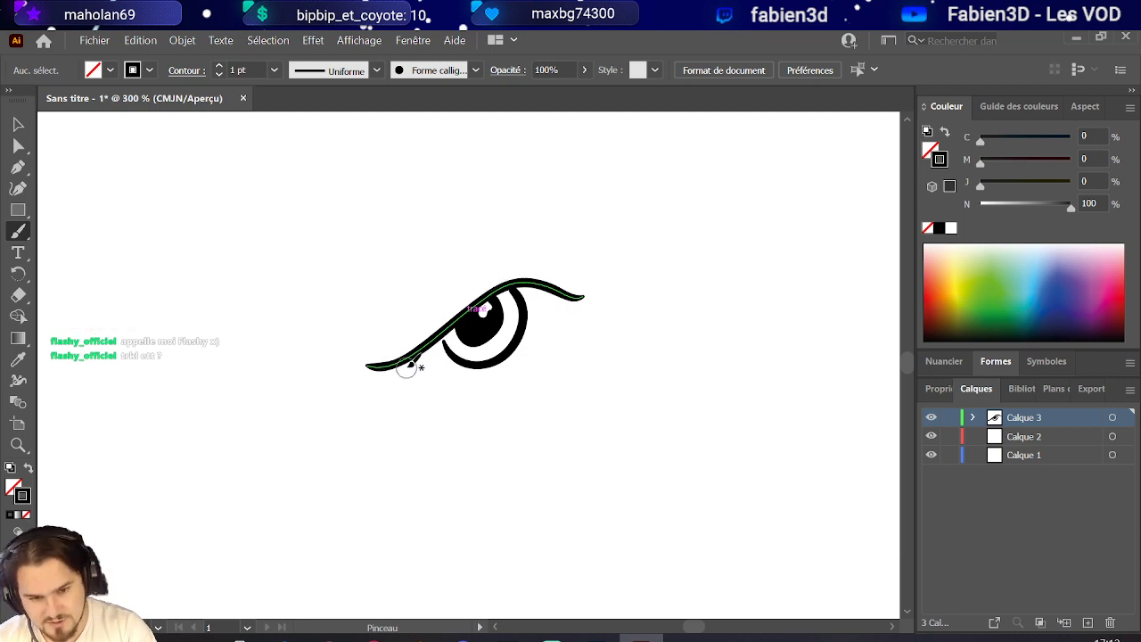
mouse_move(390, 368)
mouse_down()
mouse_move(441, 347)
mouse_move(456, 362)
mouse_move(443, 345)
mouse_move(447, 353)
mouse_move(425, 353)
mouse_move(440, 321)
mouse_up()
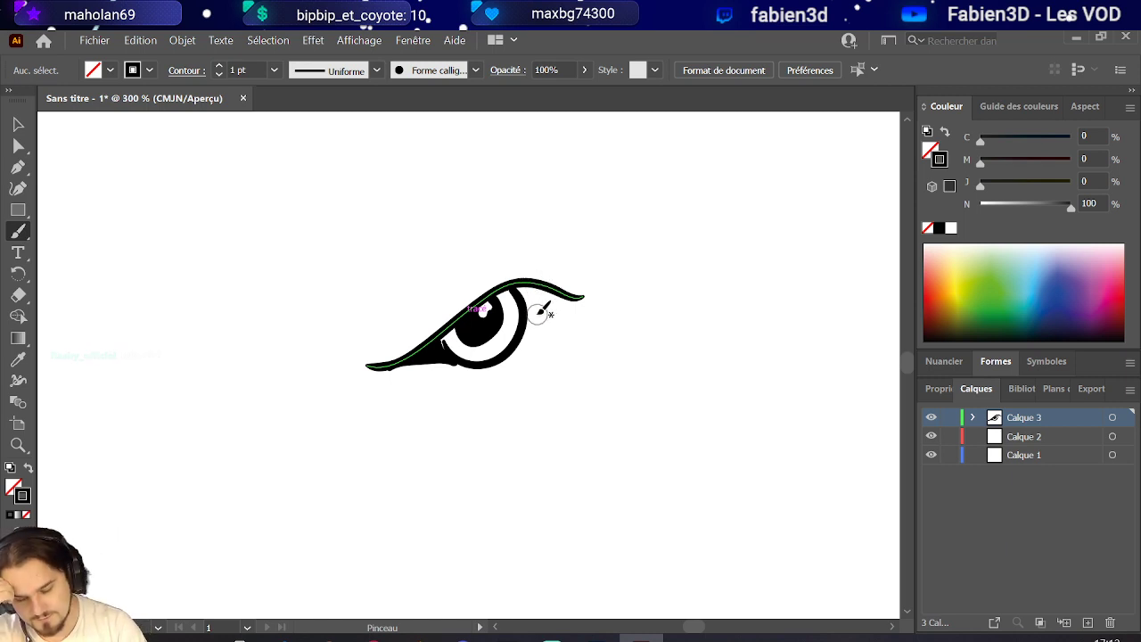
Finish the eye with a dark outer corner, two small upper lashes and a short stroke below the inner corner.
mouse_move(535, 306)
mouse_down()
mouse_move(571, 298)
mouse_move(535, 290)
mouse_move(544, 283)
mouse_up()
key(ctrl+z)
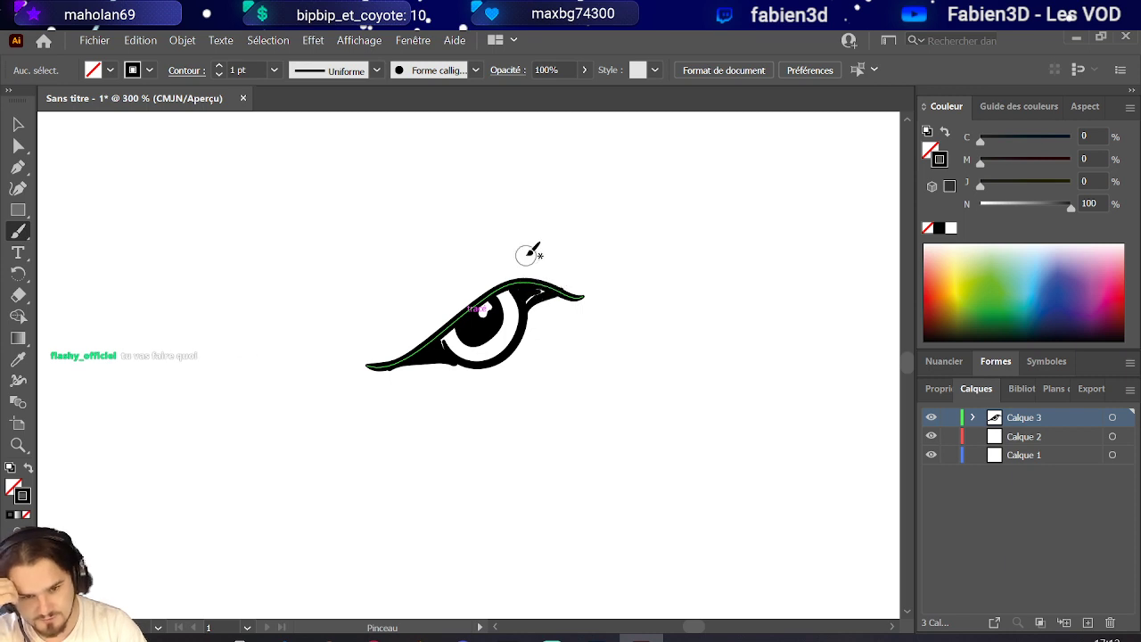
drag(443, 323, 414, 319)
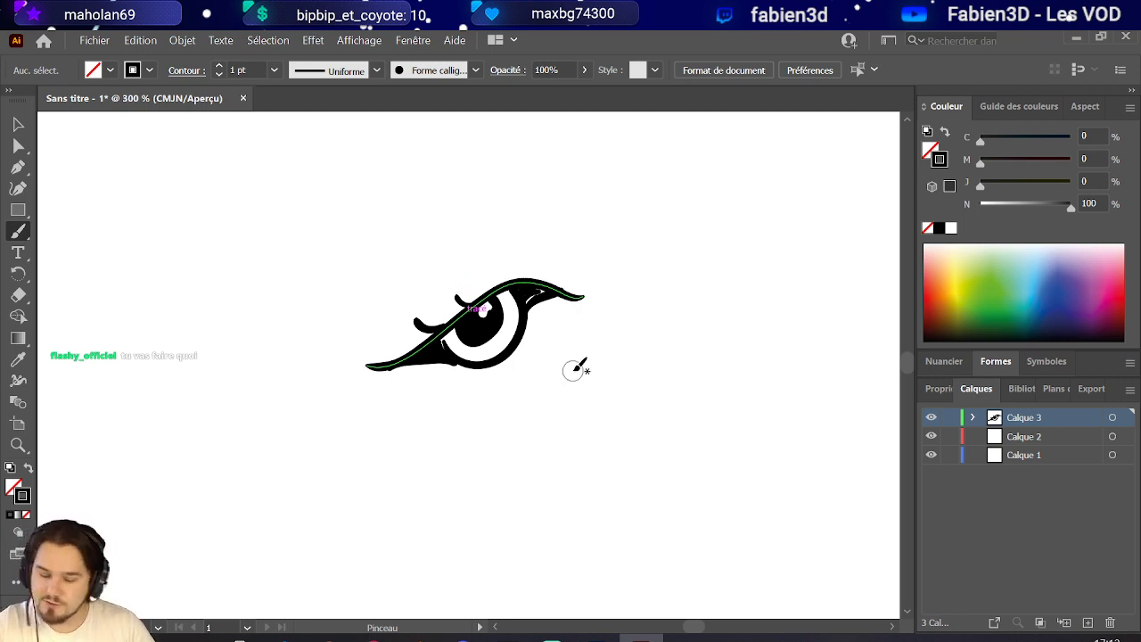
scroll(545, 360, down, 6)
scroll(510, 355, up, 6)
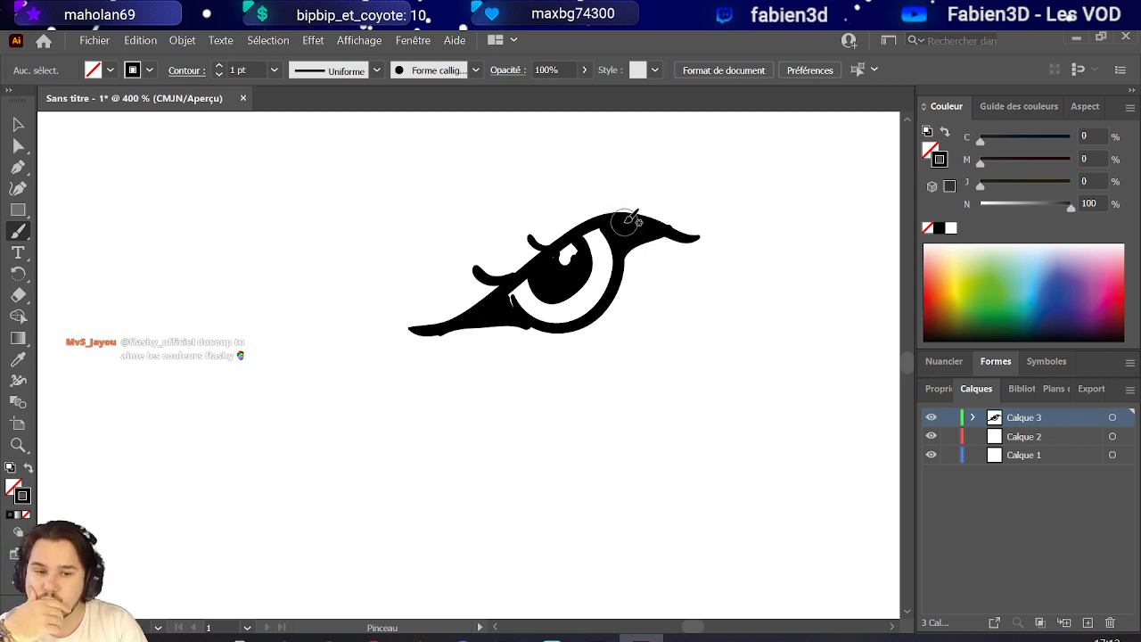
drag(498, 337, 525, 328)
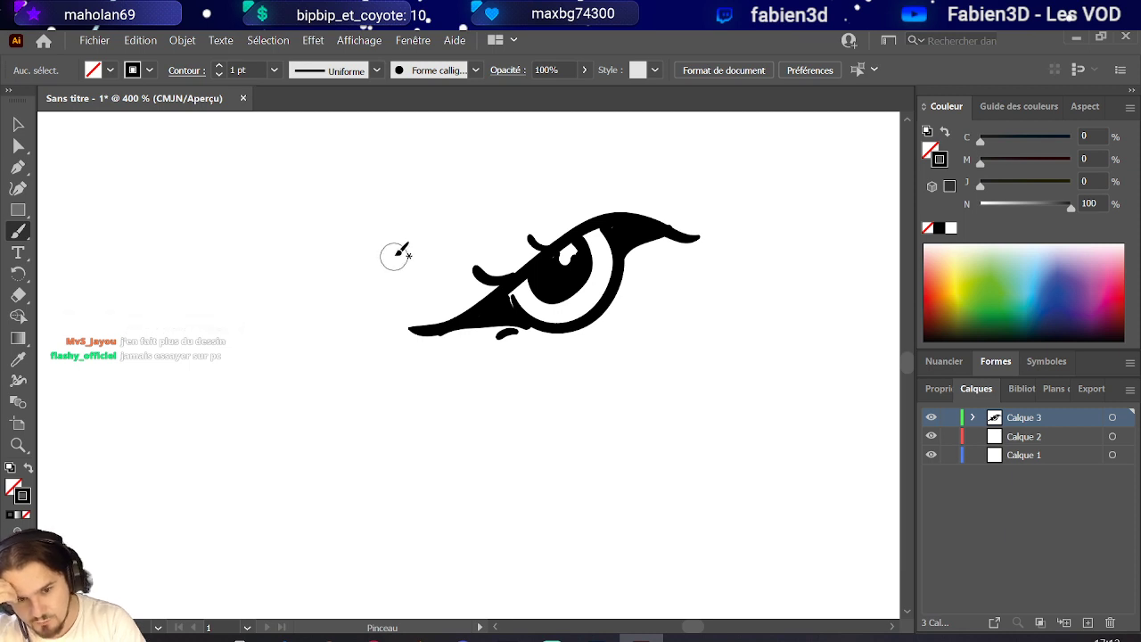
Try two long curved strokes above the eye, undoing each one.
mouse_move(379, 246)
mouse_down()
mouse_move(466, 169)
mouse_move(660, 165)
mouse_up()
scroll(699, 140, up, 3)
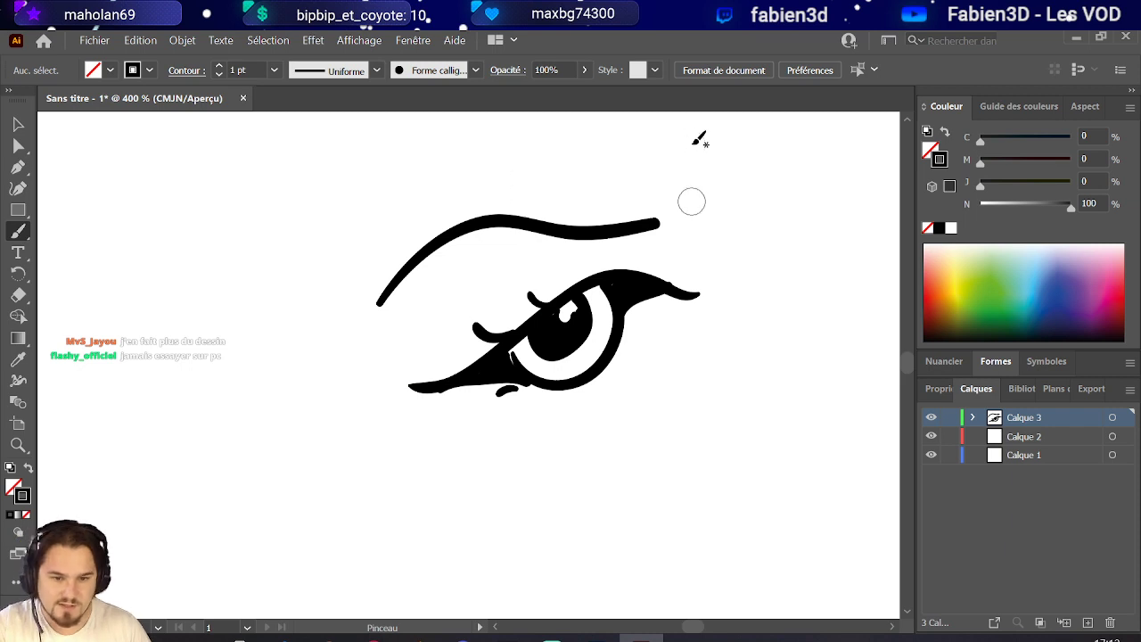
key(ctrl+z)
scroll(699, 140, up, 3)
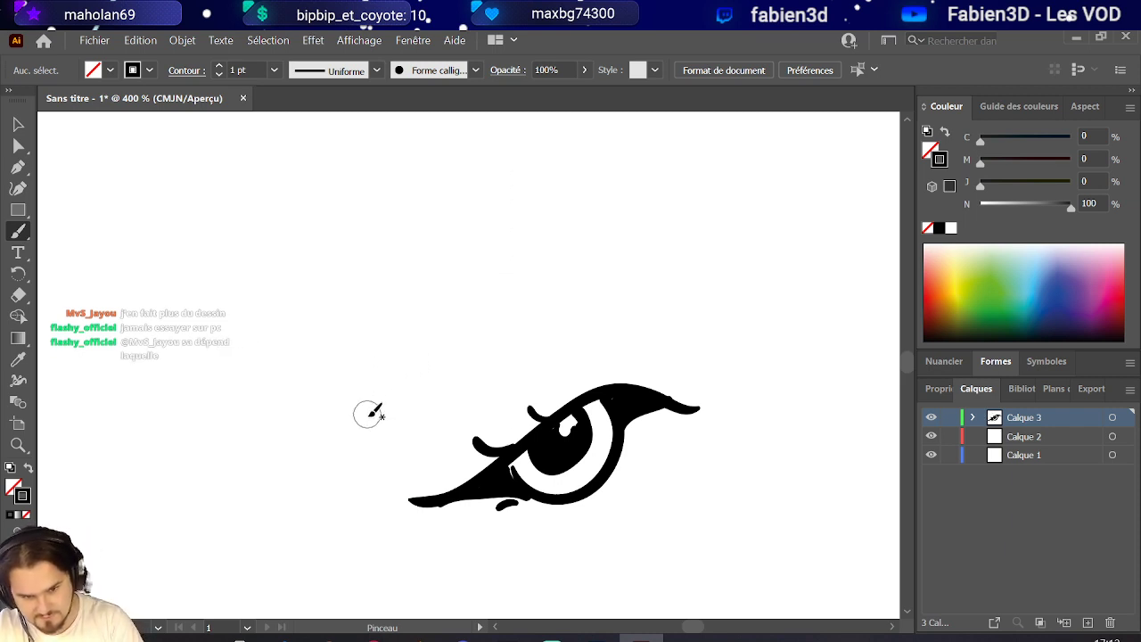
mouse_move(337, 505)
mouse_down()
mouse_move(381, 419)
mouse_move(615, 268)
mouse_move(710, 233)
mouse_up()
key(ctrl+z)
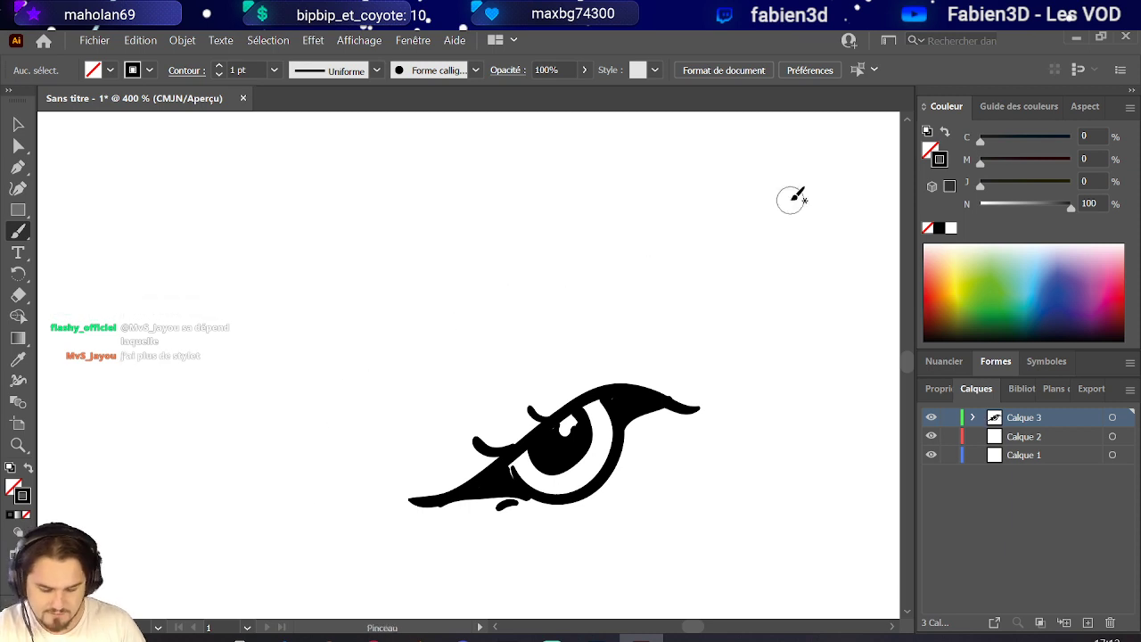
Paint a large, nearly closed circle around the eye on Calque 2 as a head guide.
scroll(789, 208, down, 3)
scroll(687, 244, down, 2)
scroll(797, 229, up, 5)
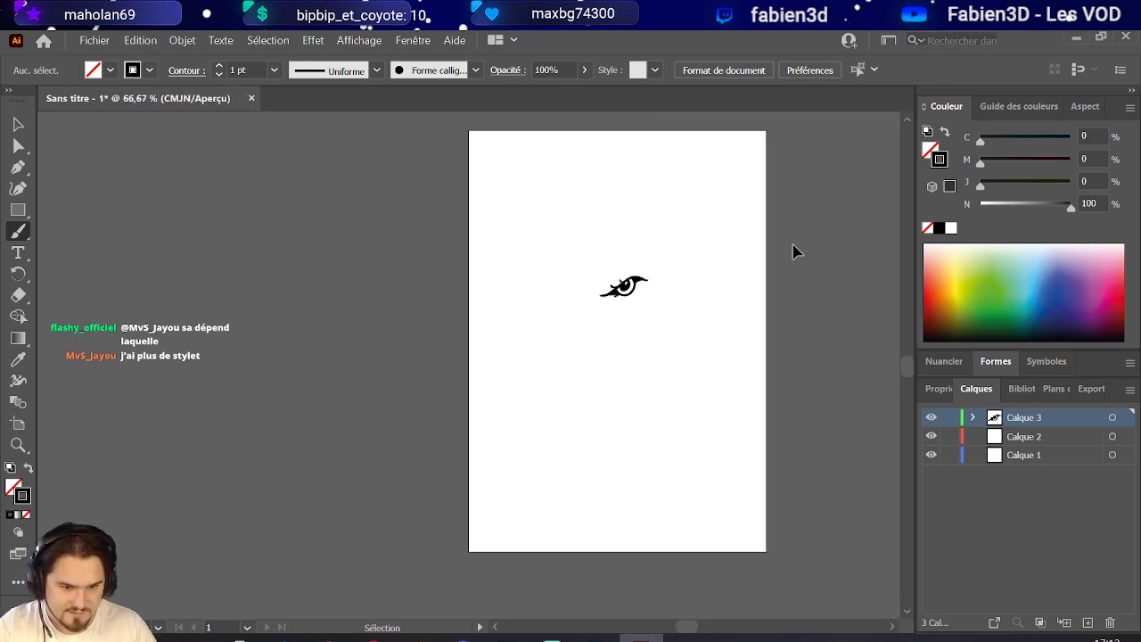
scroll(495, 301, up, 1)
scroll(539, 299, up, 1)
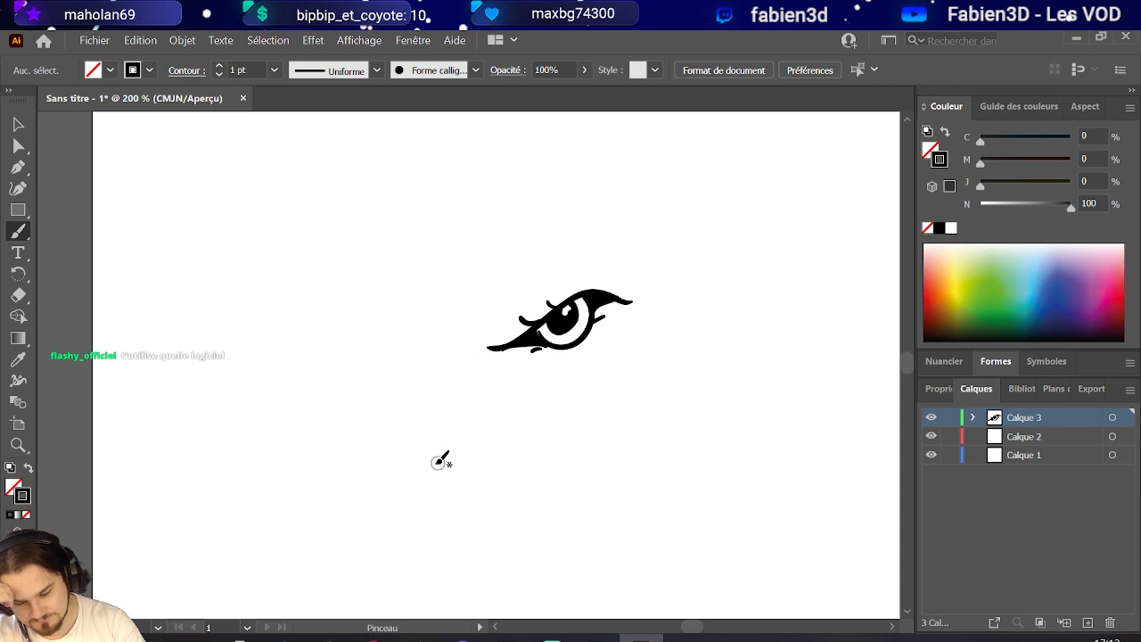
mouse_move(408, 486)
mouse_down()
mouse_move(669, 143)
mouse_move(465, 493)
mouse_up()
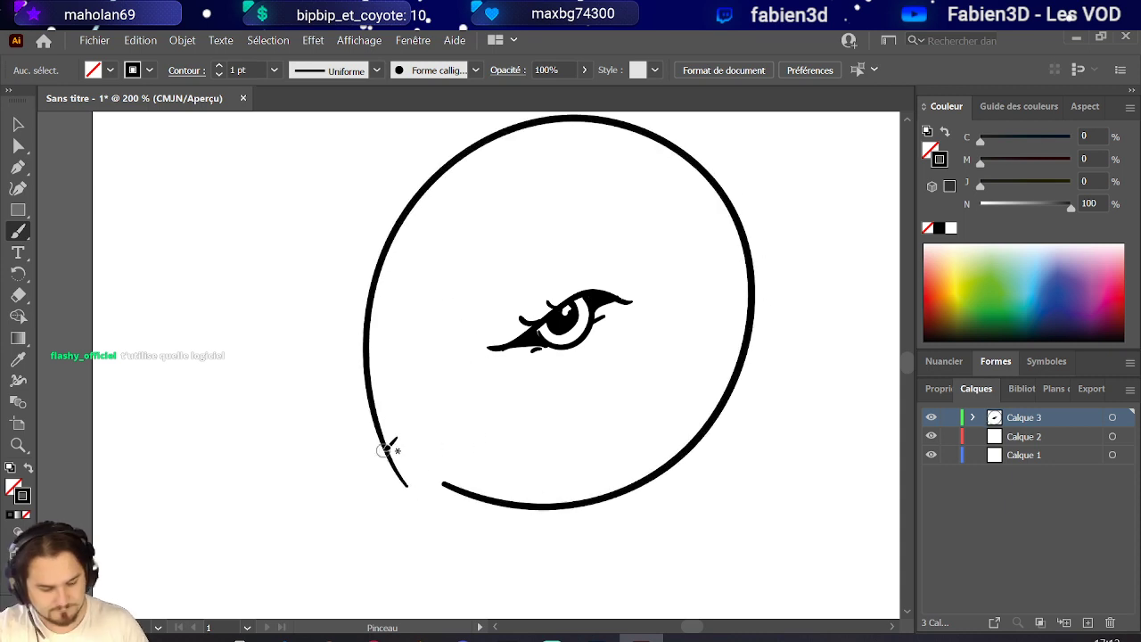
key(ctrl+z)
click(1054, 437)
mouse_move(383, 474)
mouse_down()
mouse_move(357, 419)
mouse_move(669, 420)
mouse_move(350, 473)
mouse_up()
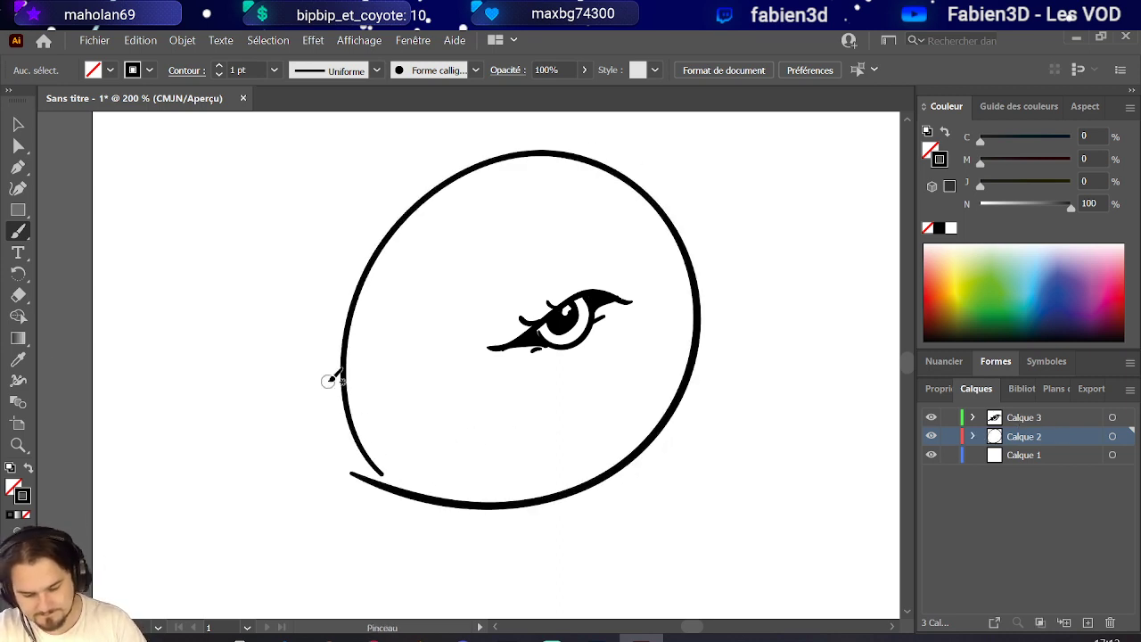
Paint a short slanted line crossing the lower-left edge of the head circle.
mouse_move(546, 153)
mouse_down()
mouse_move(450, 206)
mouse_move(307, 493)
mouse_up()
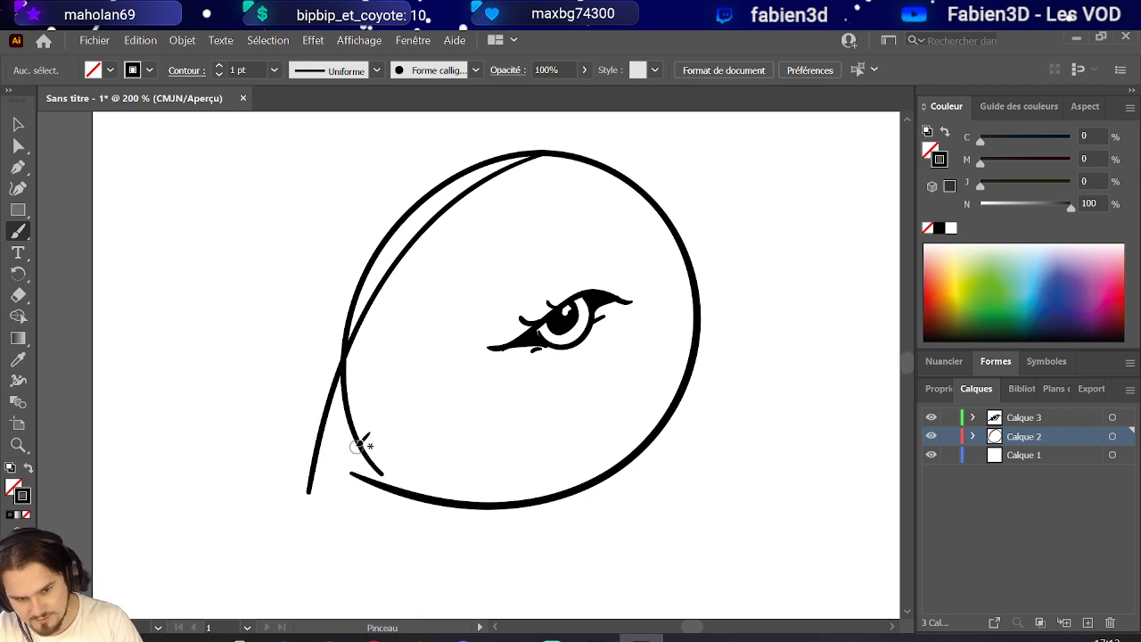
key(ctrl+z)
drag(286, 484, 370, 335)
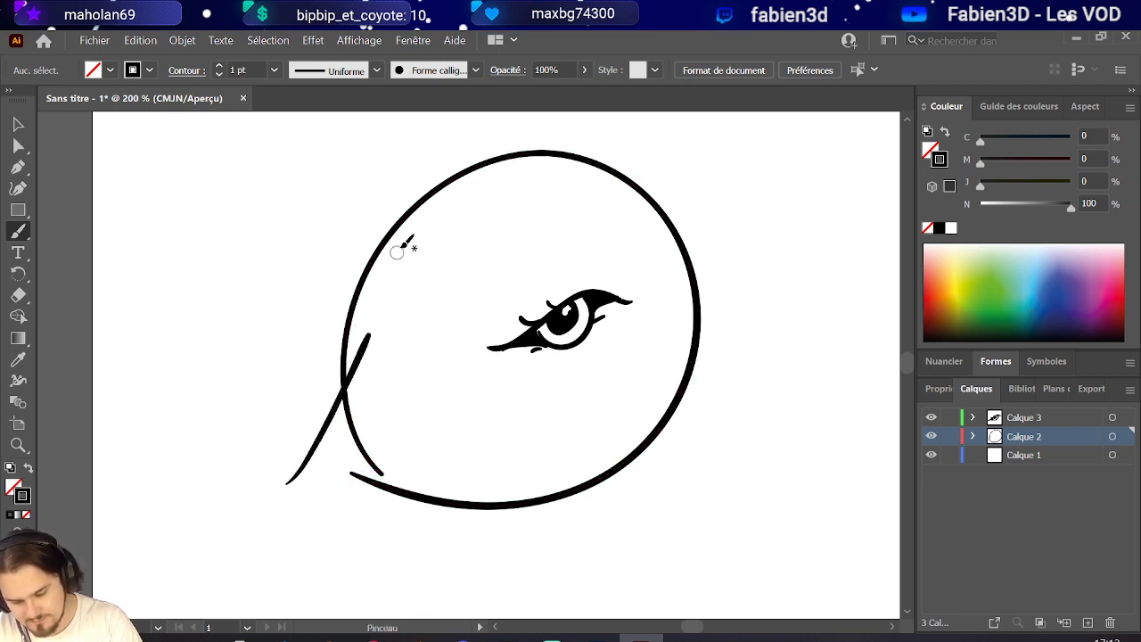
Paint a line rising from the lower-left end of the head circle and arching over the eye as a brow.
drag(346, 475, 481, 243)
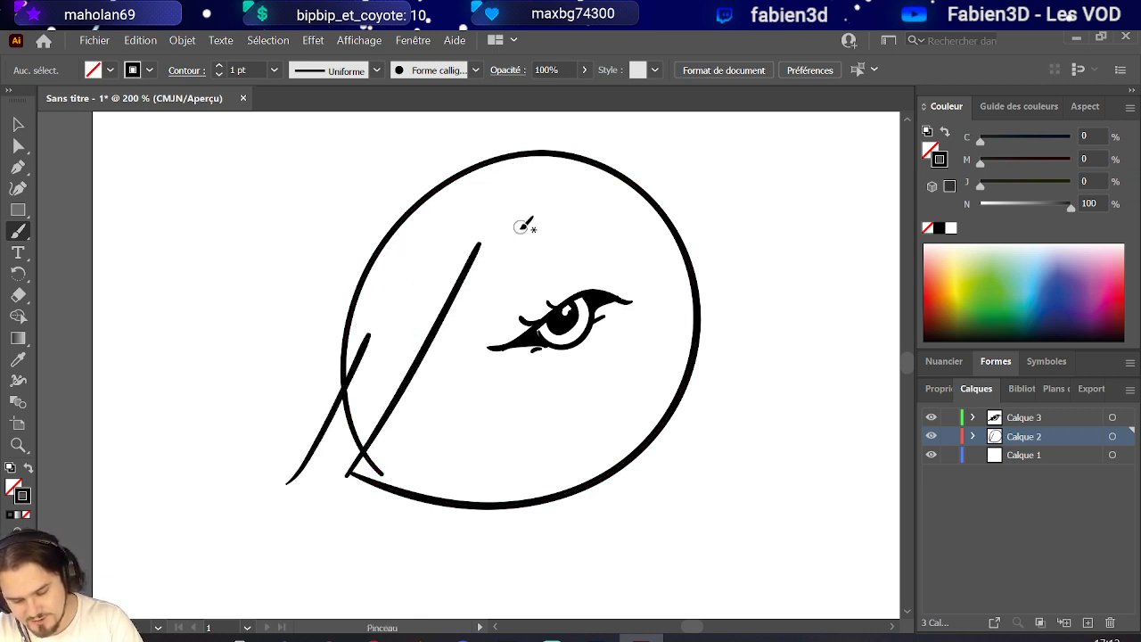
key(ctrl+z)
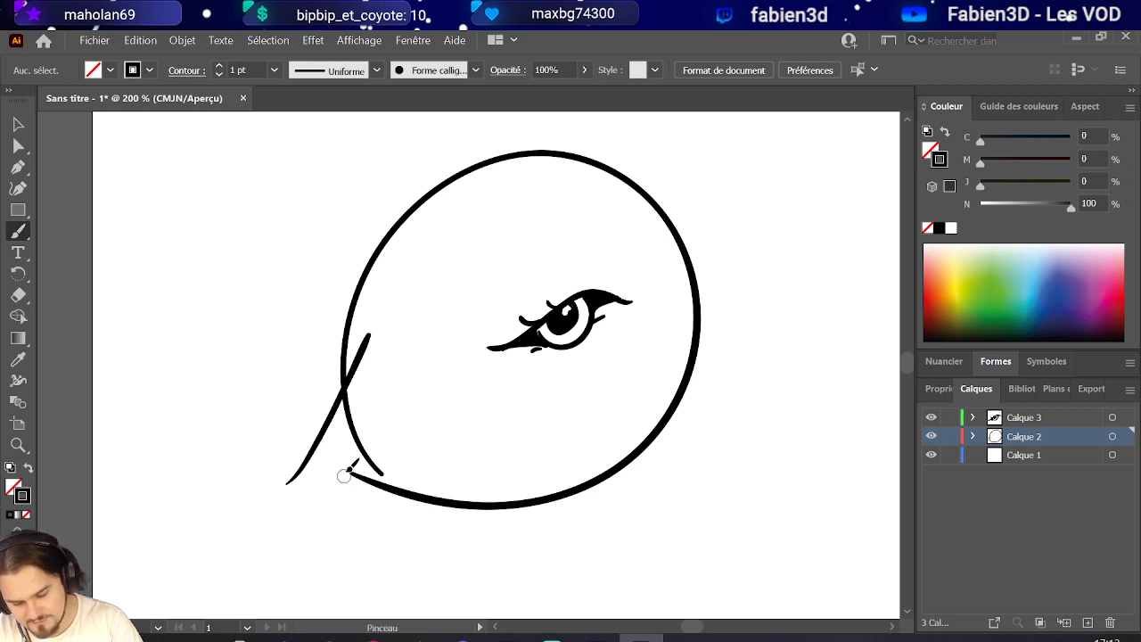
drag(345, 474, 633, 219)
key(ctrl+z)
mouse_move(357, 480)
mouse_down()
mouse_move(461, 287)
mouse_move(567, 243)
mouse_up()
key(ctrl+z)
mouse_move(361, 484)
mouse_down()
mouse_move(526, 232)
mouse_move(621, 252)
mouse_up()
Paint two overlapping short strokes crossing the upper-left edge of the head circle above the slanted line.
drag(384, 321, 357, 230)
drag(368, 332, 351, 237)
drag(357, 286, 339, 382)
key(ctrl+z)
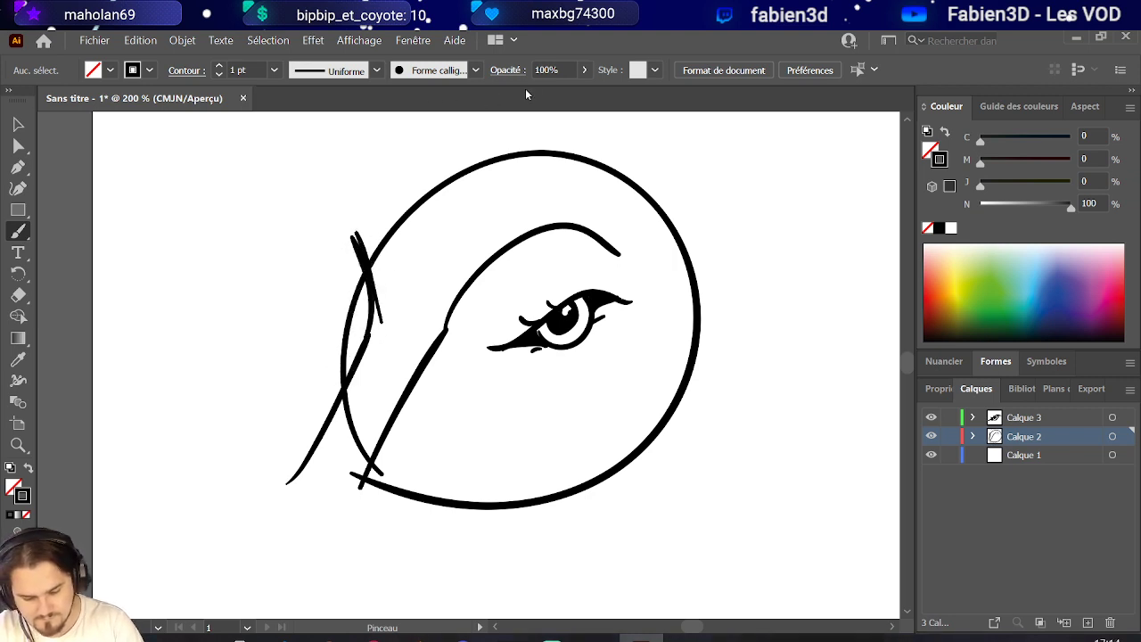
scroll(495, 357, up, 3)
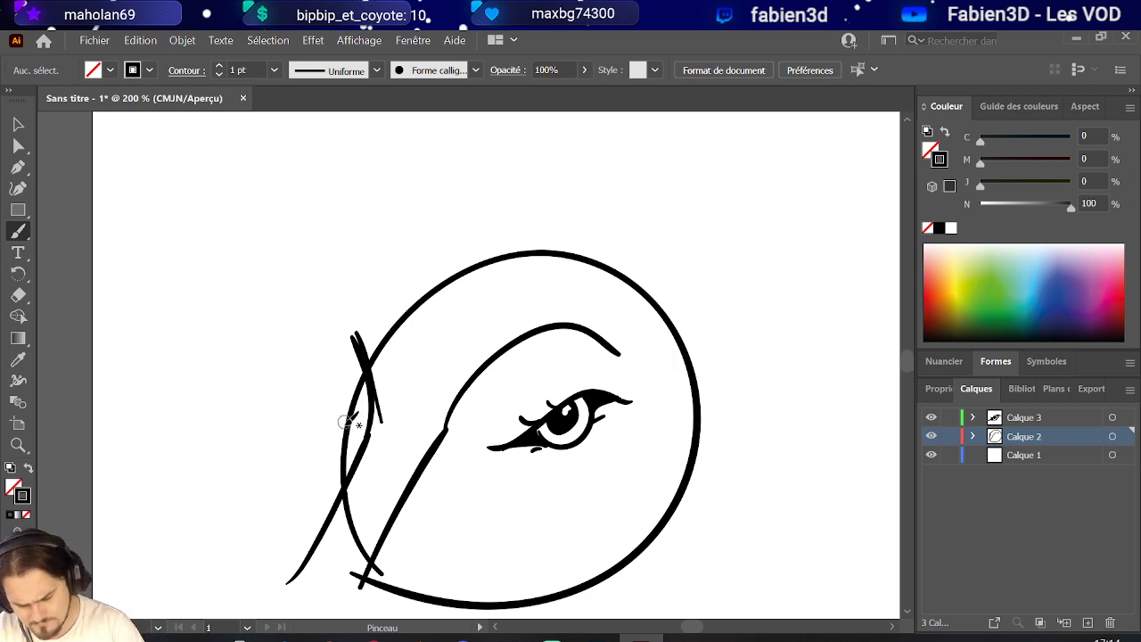
Paint a second forehead curve outside the head circle's upper-left edge and the outer line of the left ear above it.
mouse_move(349, 437)
mouse_down()
mouse_move(383, 329)
mouse_move(483, 220)
mouse_up()
drag(395, 283, 404, 237)
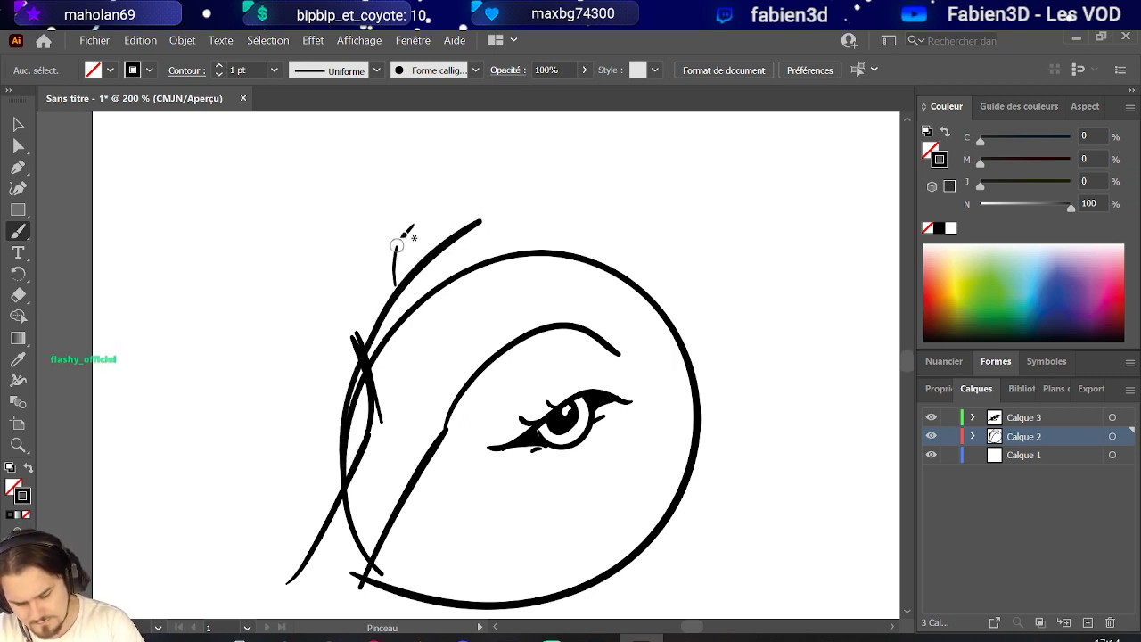
drag(394, 283, 374, 115)
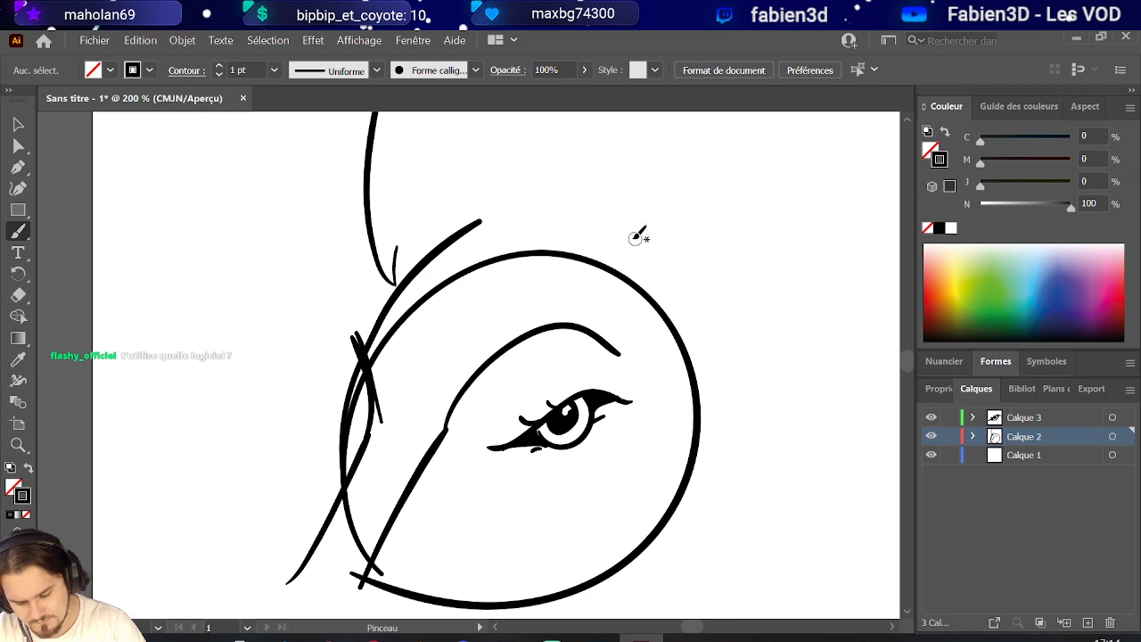
Paint the pointed right ear rising from the upper-right edge of the head circle.
key(ctrl+minus)
key(ctrl+minus)
key(ctrl+minus)
key(ctrl+minus)
key(ctrl+minus)
key(ctrl+plus)
key(ctrl+plus)
key(ctrl+plus)
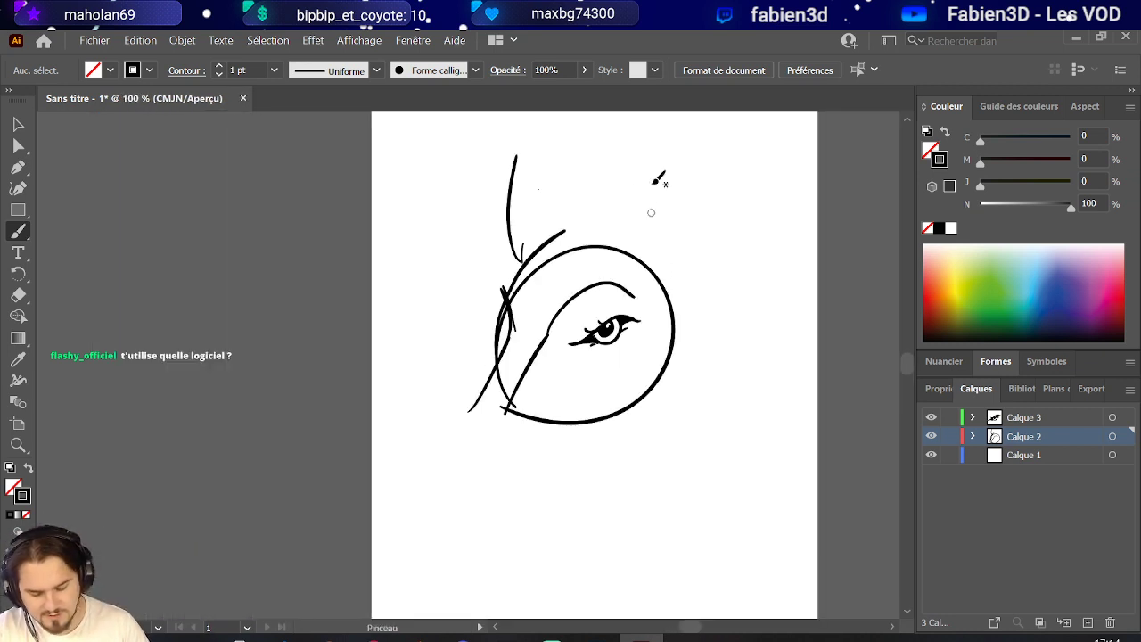
mouse_move(652, 260)
mouse_down()
mouse_move(734, 171)
mouse_move(720, 269)
mouse_move(699, 291)
mouse_up()
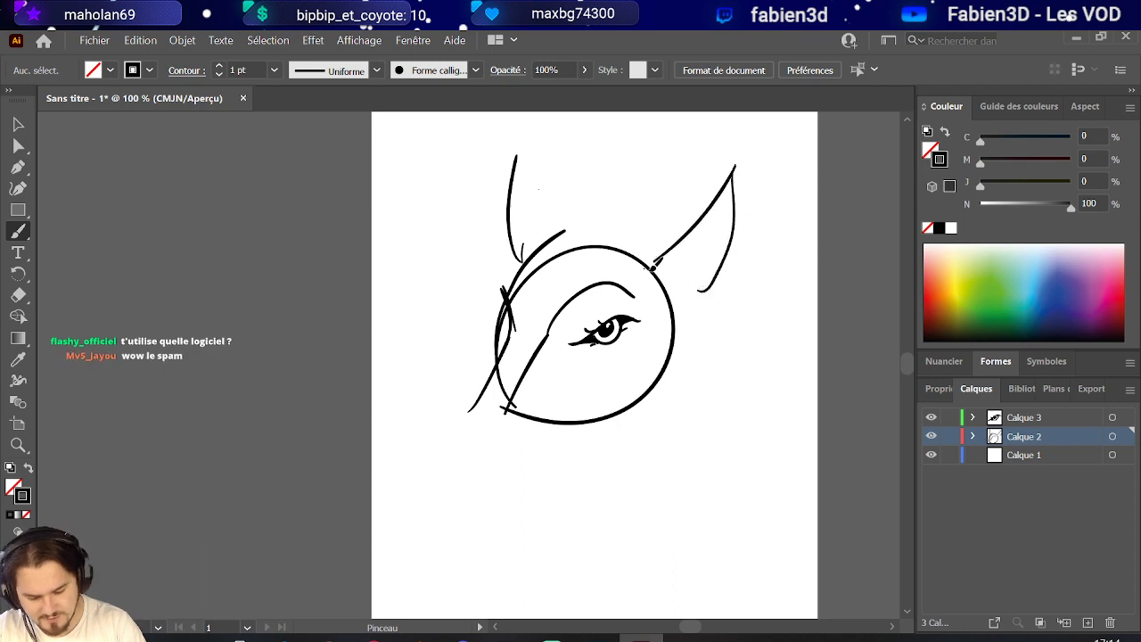
mouse_move(661, 246)
mouse_down()
mouse_move(683, 225)
mouse_move(663, 253)
mouse_up()
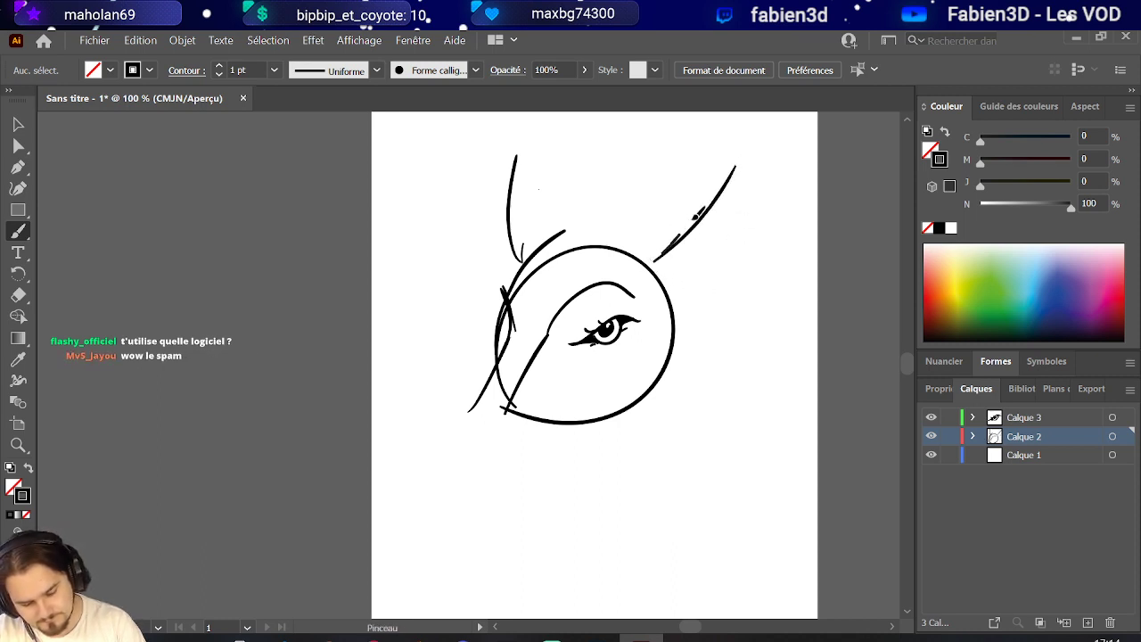
middle_click(708, 187)
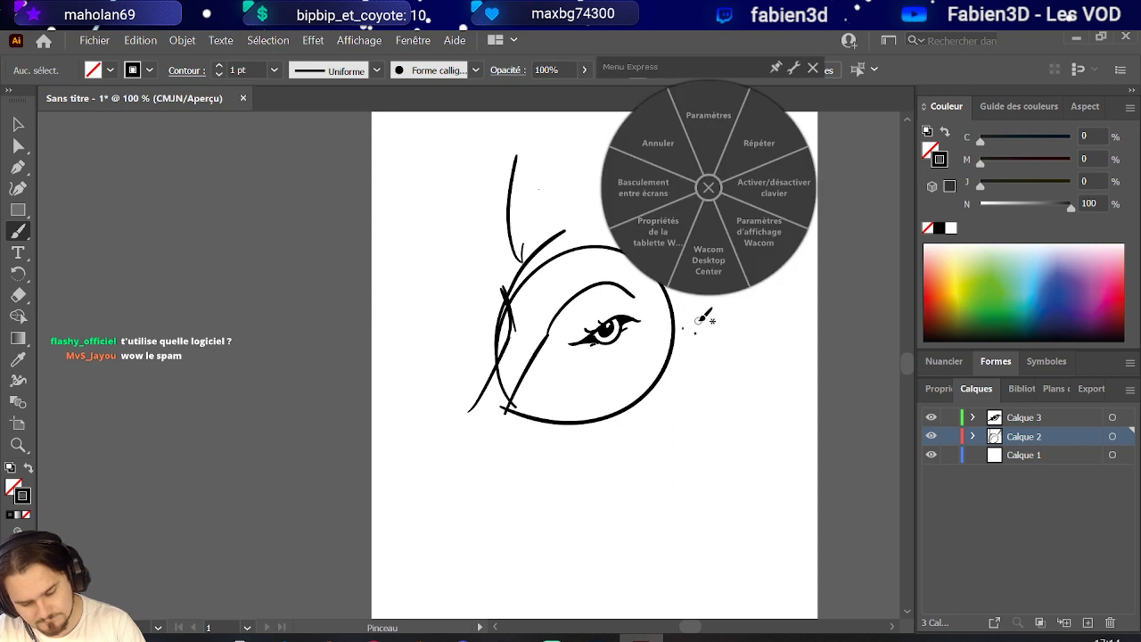
click(814, 69)
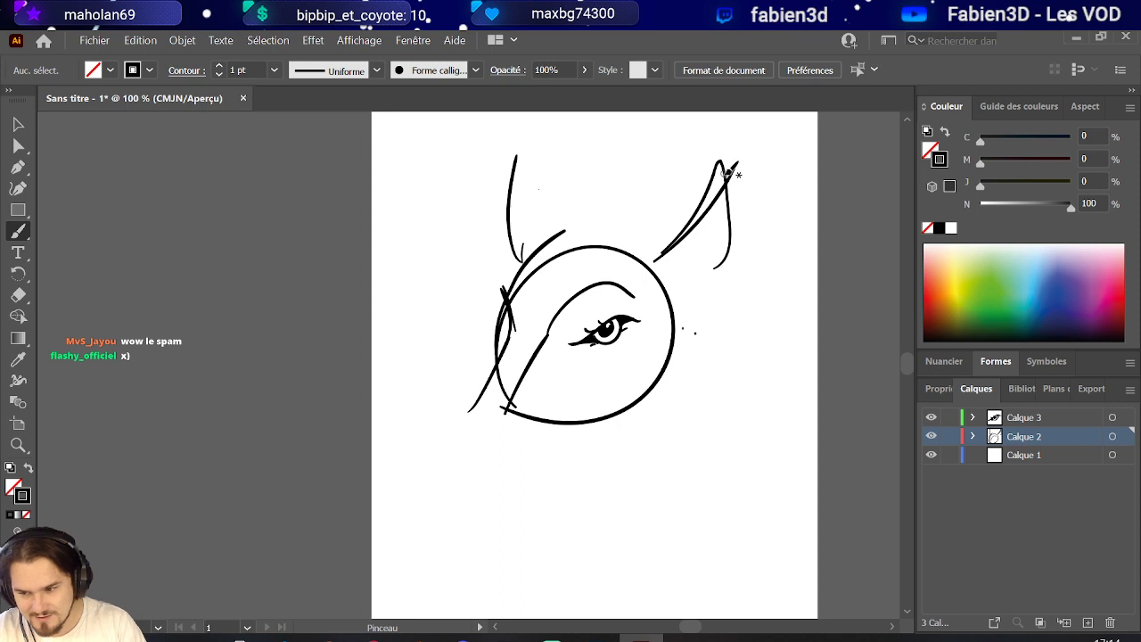
Paint the inner side of the left ear and extend the right ear's lower edge toward the head.
drag(570, 232, 533, 134)
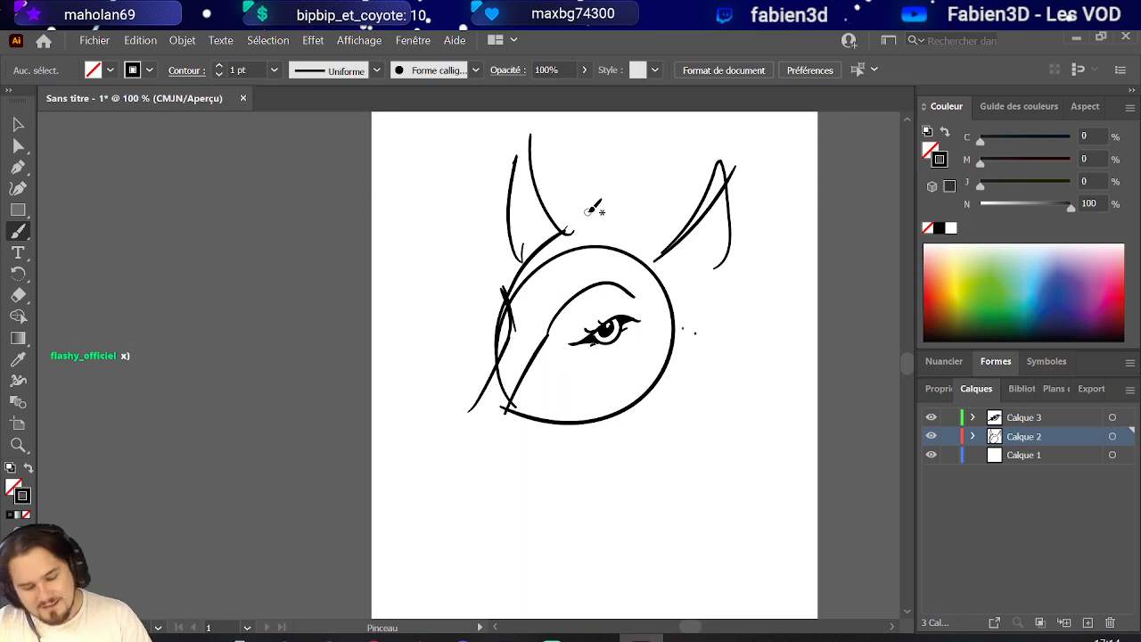
drag(729, 256, 687, 295)
Paint the neck with two back lines, a front line and a curved base, and add short strokes at the muzzle line's tip.
mouse_move(666, 291)
mouse_down()
mouse_move(687, 286)
mouse_move(675, 370)
mouse_move(695, 531)
mouse_up()
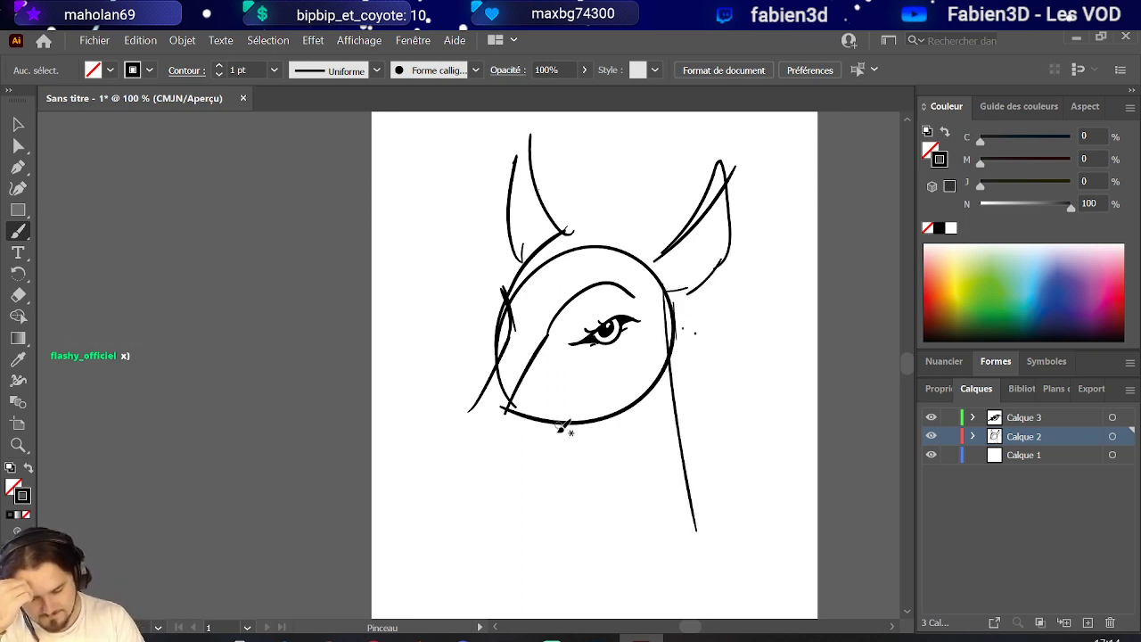
drag(675, 334, 730, 515)
mouse_move(561, 417)
mouse_down()
mouse_move(580, 577)
mouse_move(740, 505)
mouse_up()
mouse_move(478, 408)
mouse_down()
mouse_move(458, 429)
mouse_move(474, 419)
mouse_up()
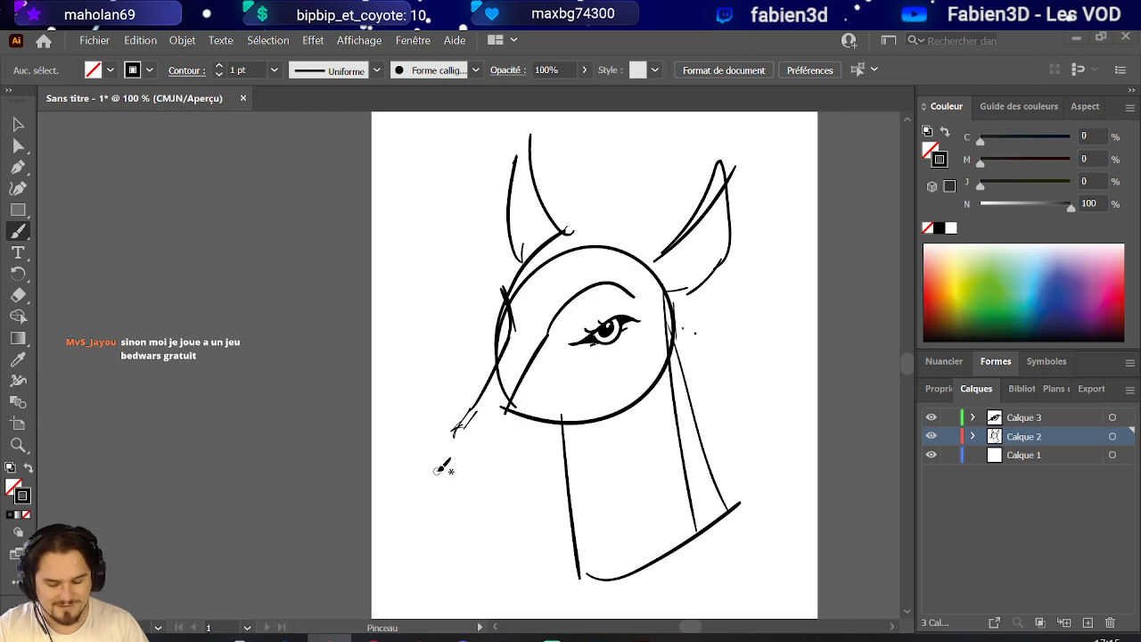
scroll(443, 466, up, 2)
scroll(449, 451, up, 1)
scroll(473, 414, down, 3)
scroll(470, 424, up, 2)
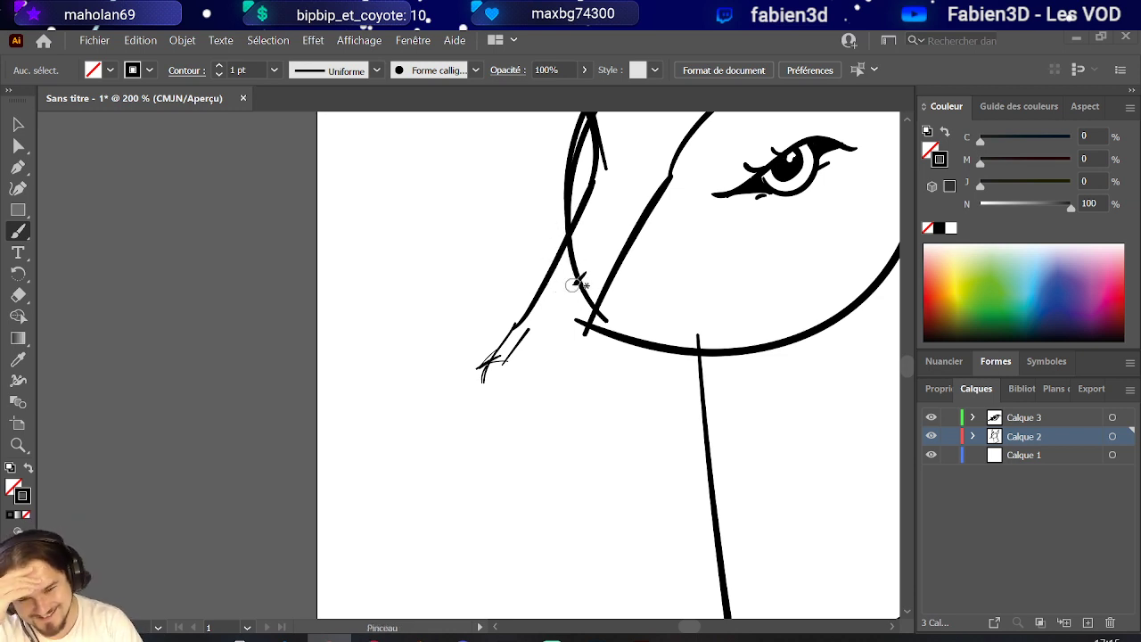
drag(588, 330, 615, 426)
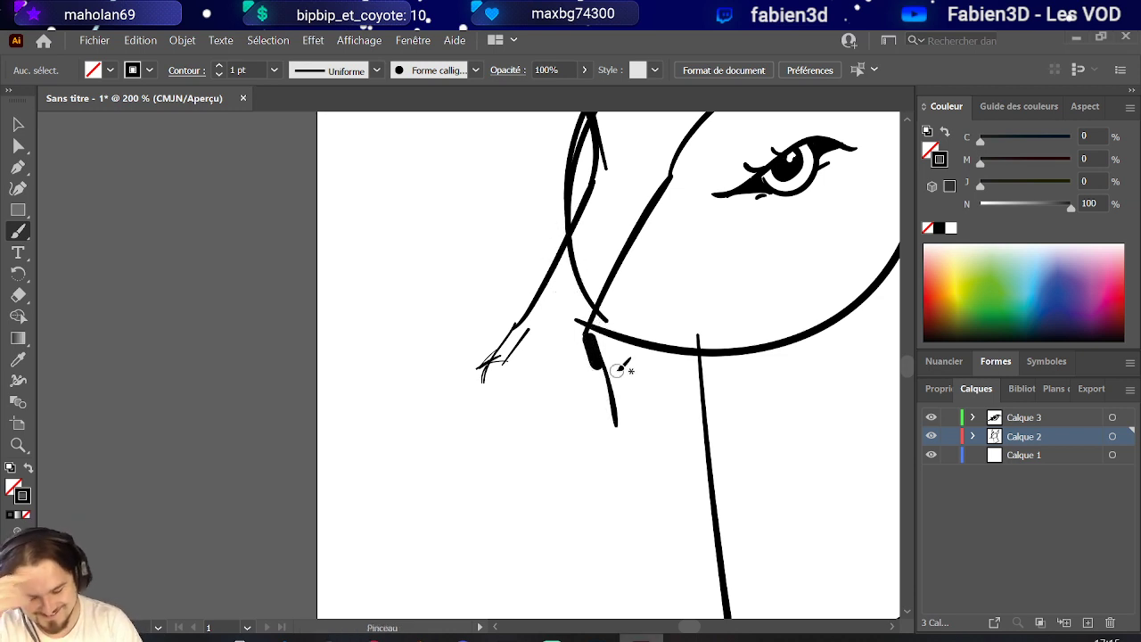
key(ctrl+z)
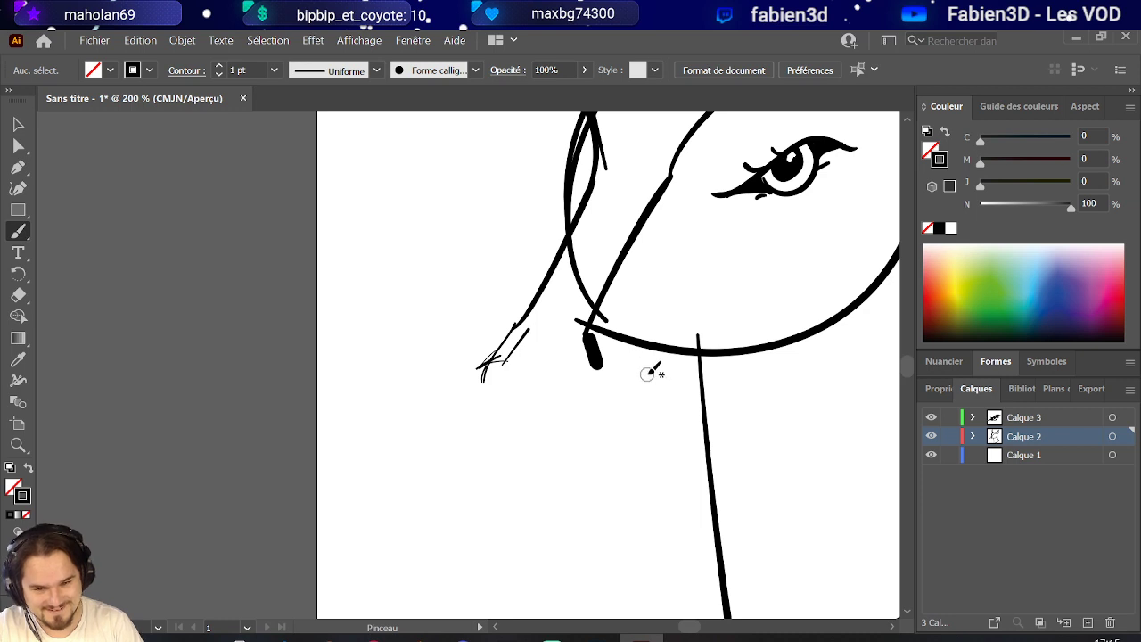
key(ctrl+z)
Paint a slanted jaw line from the underside of the head circle and a curved mouth line continuing toward the muzzle's front.
mouse_move(636, 437)
mouse_down()
mouse_move(726, 370)
mouse_move(813, 330)
mouse_up()
mouse_move(582, 335)
mouse_down()
mouse_move(628, 439)
mouse_move(620, 464)
mouse_up()
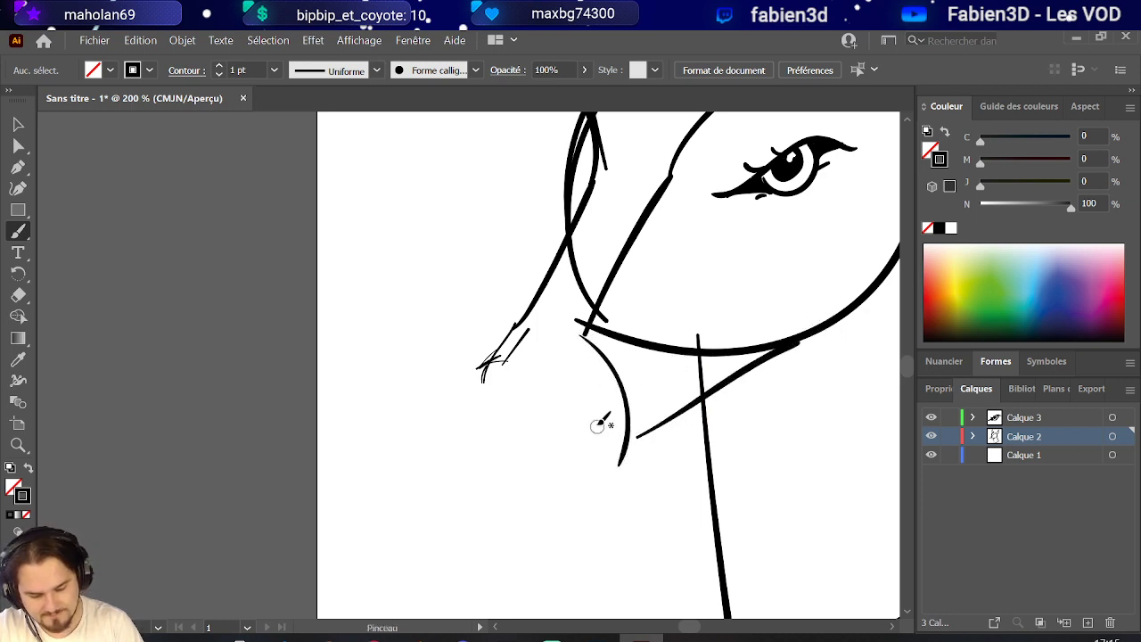
key(ctrl+z)
drag(487, 464, 637, 433)
key(ctrl+z)
mouse_move(478, 460)
mouse_down()
mouse_move(536, 475)
mouse_move(628, 428)
mouse_up()
key(ctrl+z)
drag(482, 460, 645, 416)
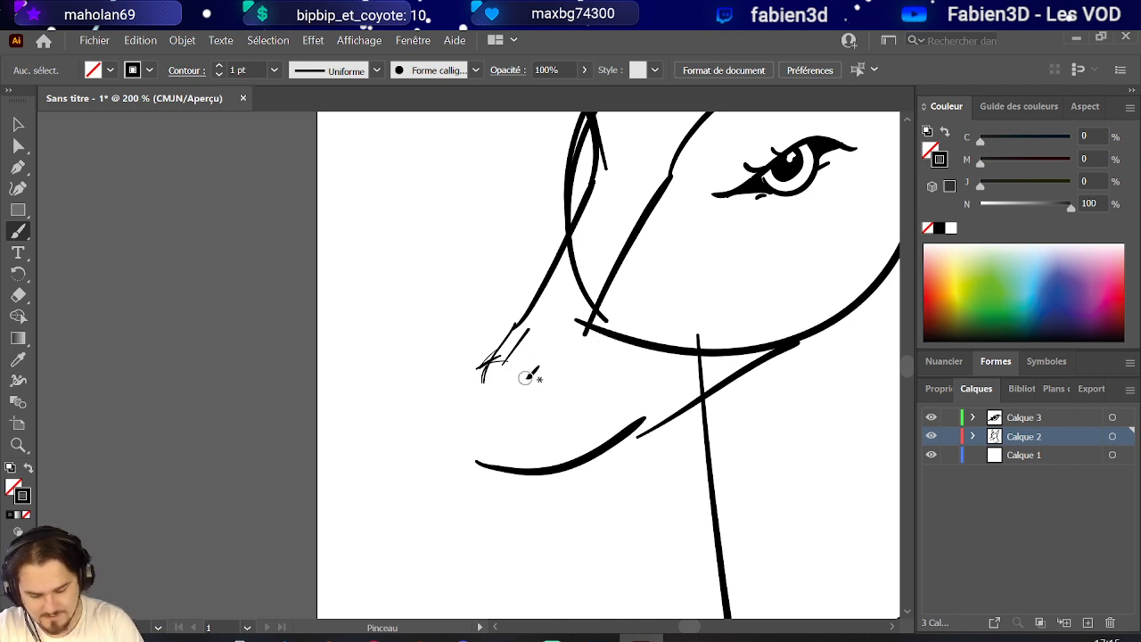
Paint two oval nostrils at the muzzle tip and a wavy upper nose contour arching over the right one.
mouse_move(529, 398)
mouse_down()
mouse_move(586, 357)
mouse_move(535, 406)
mouse_up()
mouse_move(482, 365)
mouse_down()
mouse_move(485, 396)
mouse_move(484, 357)
mouse_move(490, 370)
mouse_up()
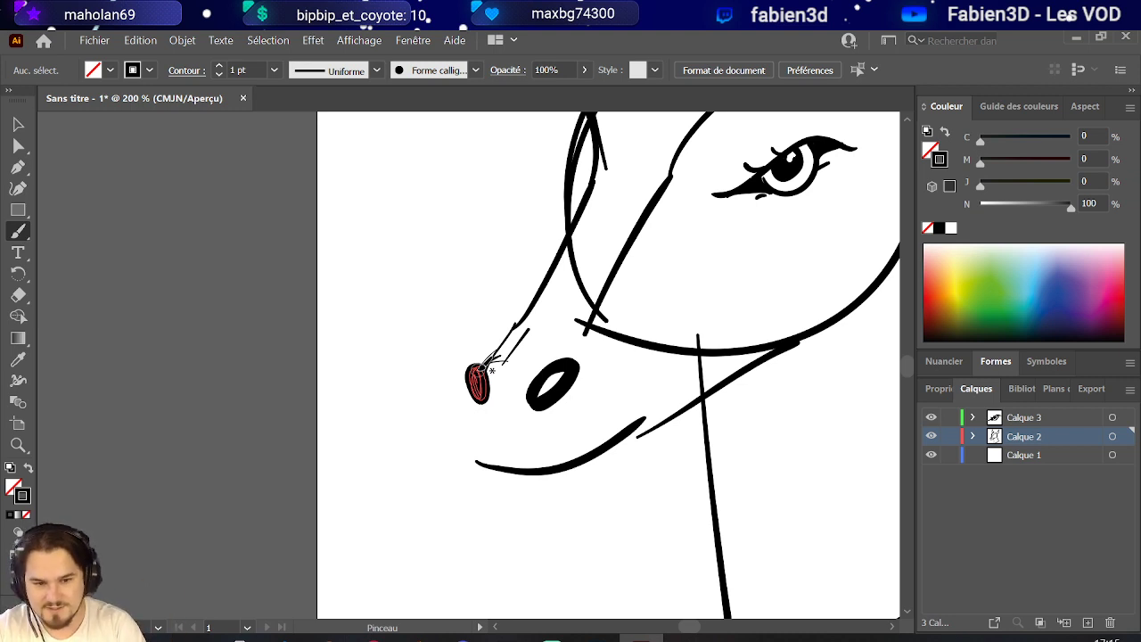
mouse_move(490, 340)
mouse_down()
mouse_move(504, 355)
mouse_move(593, 339)
mouse_move(504, 355)
mouse_move(512, 360)
mouse_move(597, 343)
mouse_up()
key(ctrl+z)
key(ctrl+z)
mouse_move(492, 339)
mouse_down()
mouse_move(588, 340)
mouse_move(617, 395)
mouse_up()
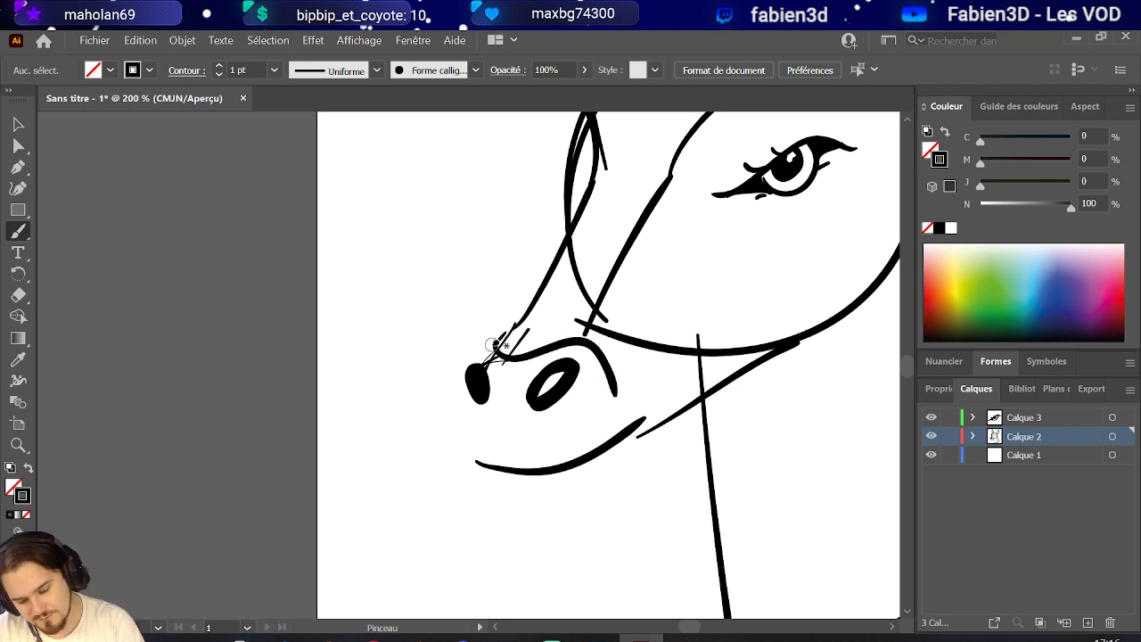
Close the nose outline with a curve around the left nostril and along the underside to the contour's right end.
mouse_move(489, 340)
mouse_down()
mouse_move(459, 378)
mouse_move(460, 423)
mouse_up()
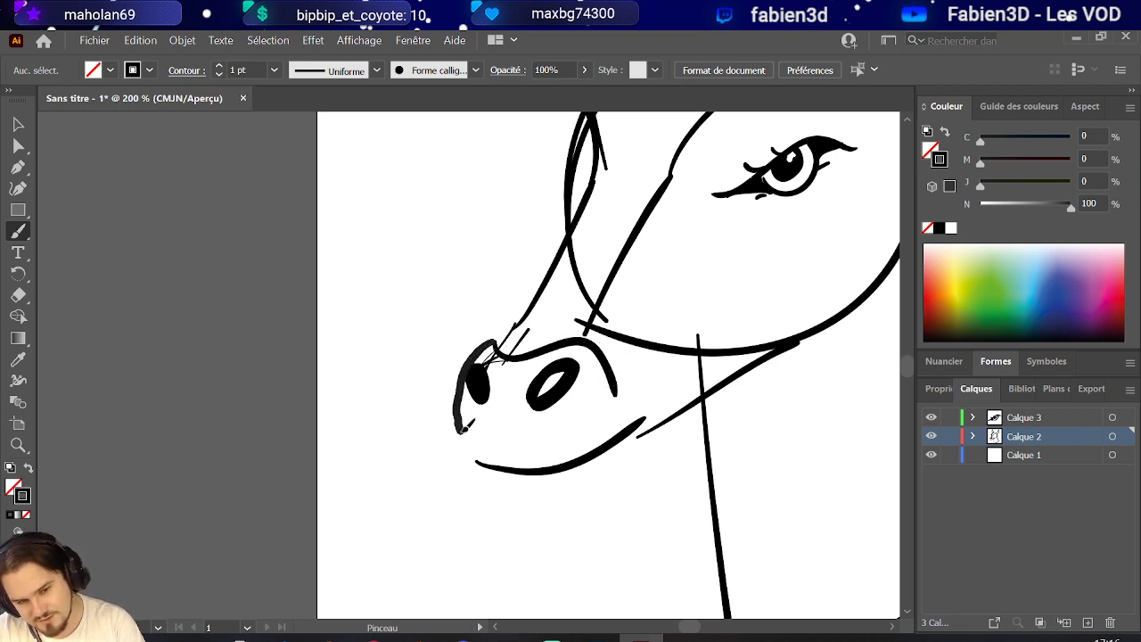
key(ctrl+z)
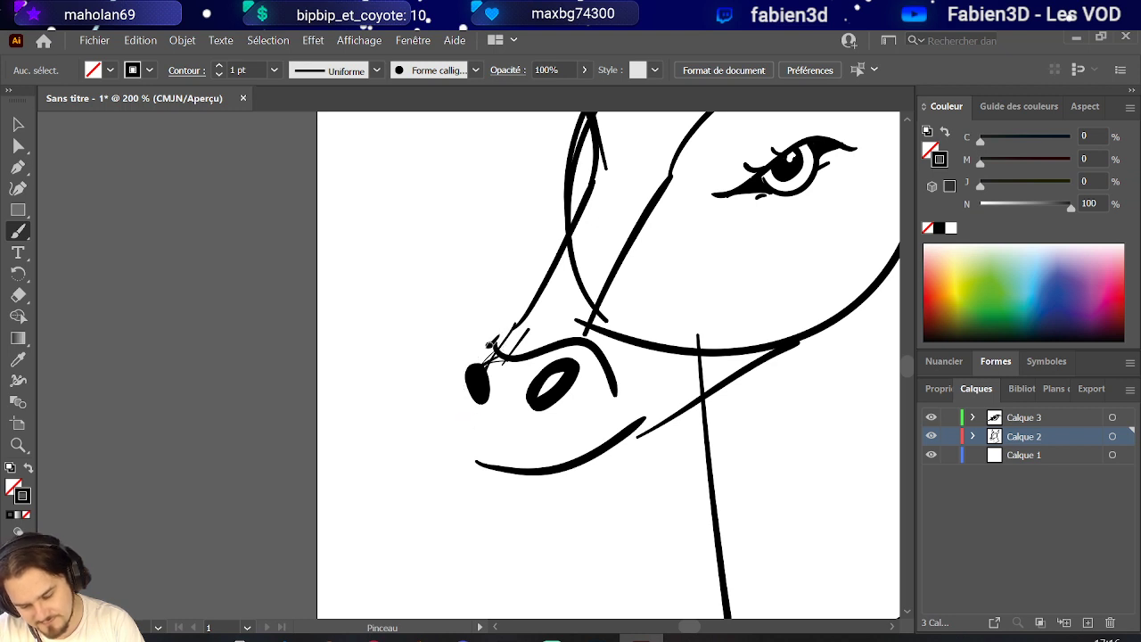
mouse_move(493, 343)
mouse_down()
mouse_move(469, 364)
mouse_move(461, 399)
mouse_up()
key(ctrl+z)
mouse_move(495, 341)
mouse_down()
mouse_move(460, 377)
mouse_move(463, 415)
mouse_move(515, 437)
mouse_up()
drag(575, 416, 611, 378)
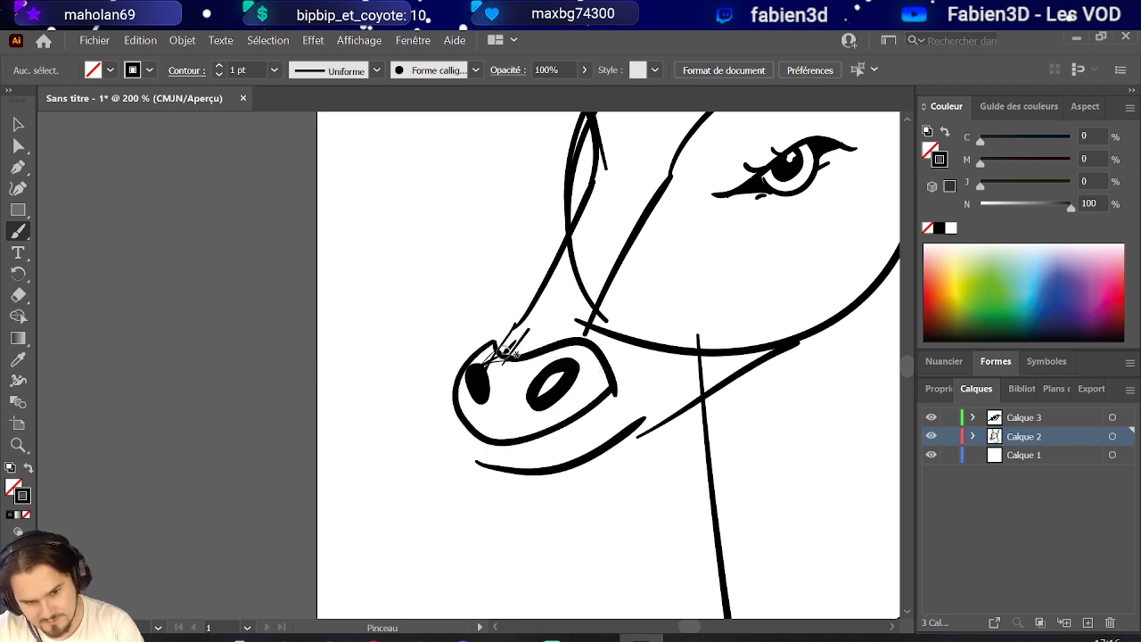
Paint a solid black crescent along the underside of the nose.
mouse_move(466, 409)
mouse_down()
mouse_move(514, 436)
mouse_move(516, 415)
mouse_move(548, 424)
mouse_up()
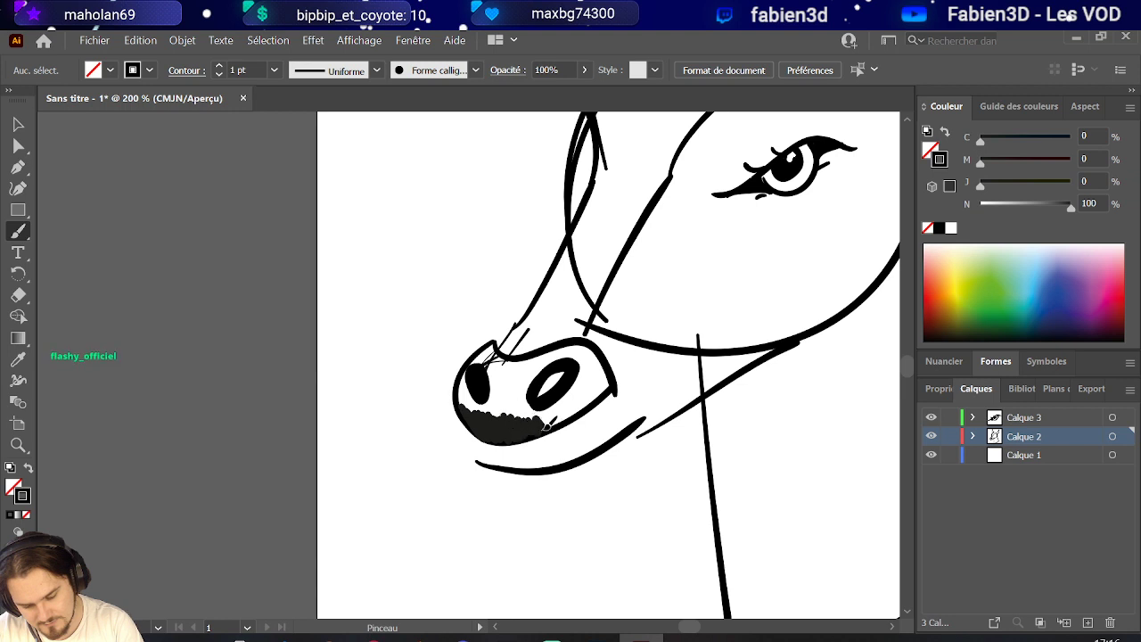
key(ctrl+z)
mouse_move(462, 407)
mouse_down()
mouse_move(524, 423)
mouse_move(582, 404)
mouse_move(559, 440)
mouse_move(504, 454)
mouse_move(459, 403)
mouse_up()
mouse_move(501, 437)
mouse_down()
mouse_move(549, 419)
mouse_move(552, 440)
mouse_move(584, 410)
mouse_up()
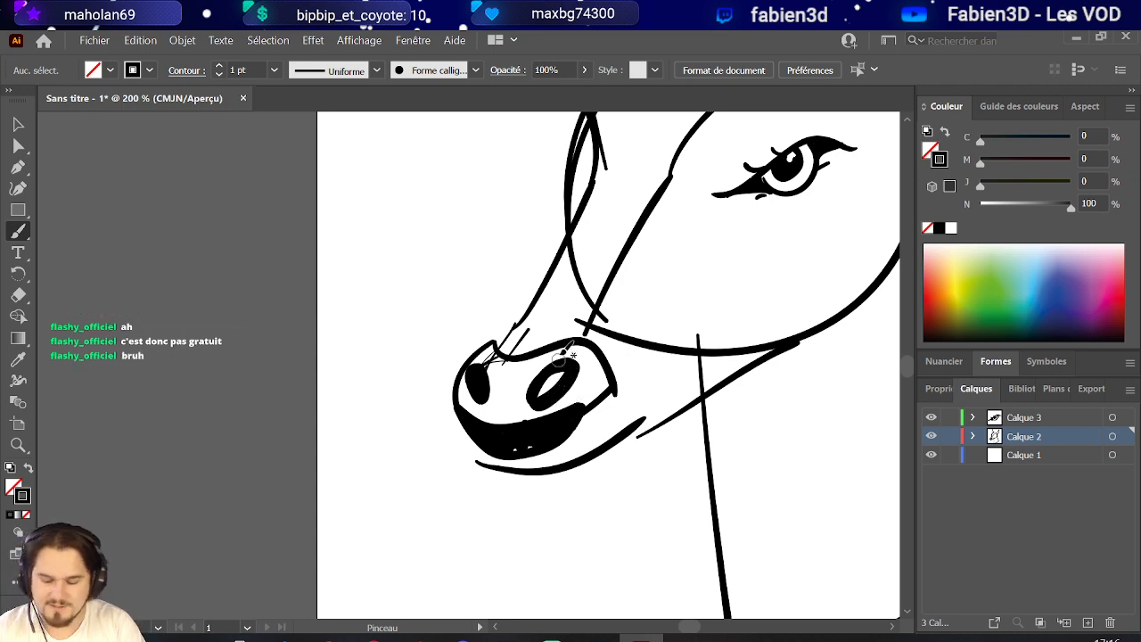
Move the right nostril up and to the right and the left nostril closer to the nose's left edge.
click(18, 125)
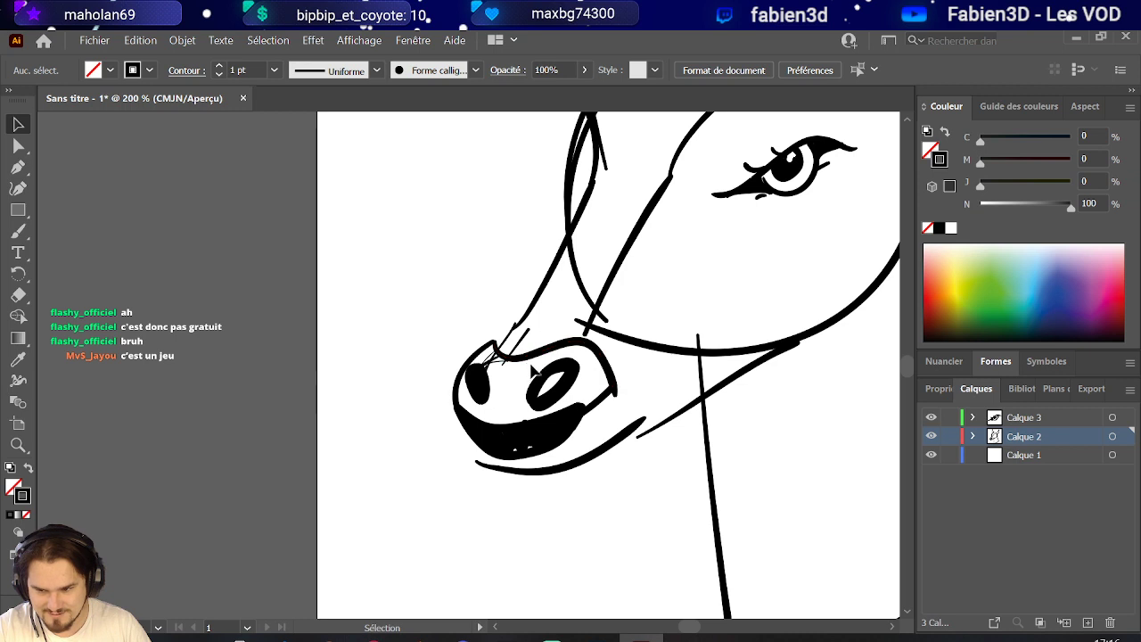
drag(552, 381, 570, 390)
mouse_move(485, 393)
mouse_down()
mouse_move(465, 379)
mouse_move(476, 381)
mouse_up()
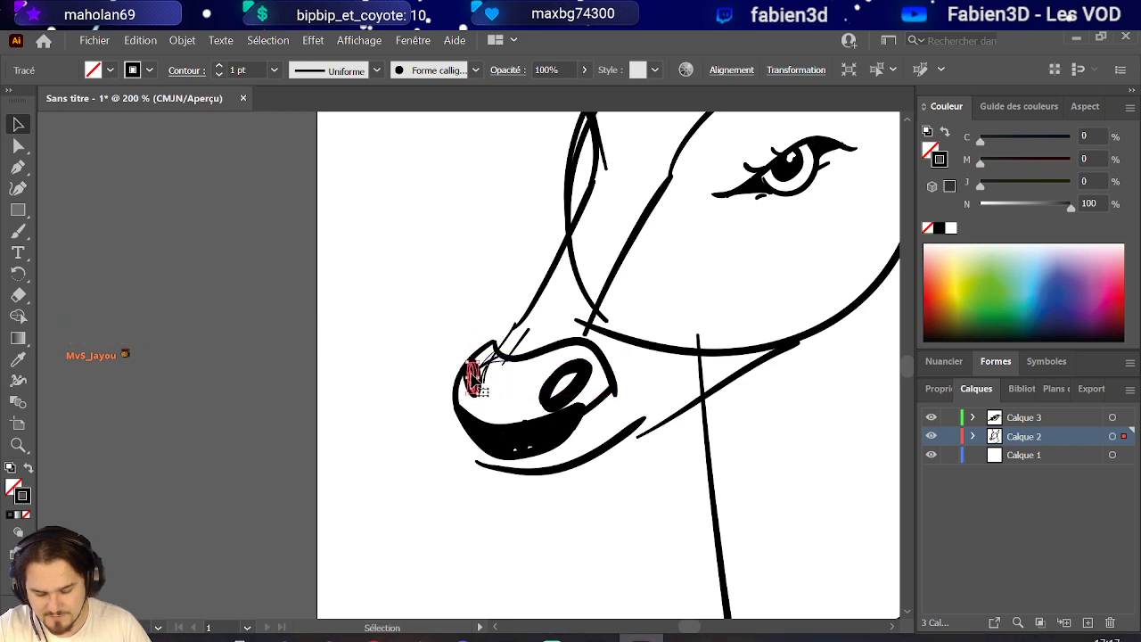
click(539, 317)
mouse_move(572, 394)
mouse_down()
mouse_move(502, 438)
mouse_move(551, 419)
mouse_move(578, 382)
mouse_up()
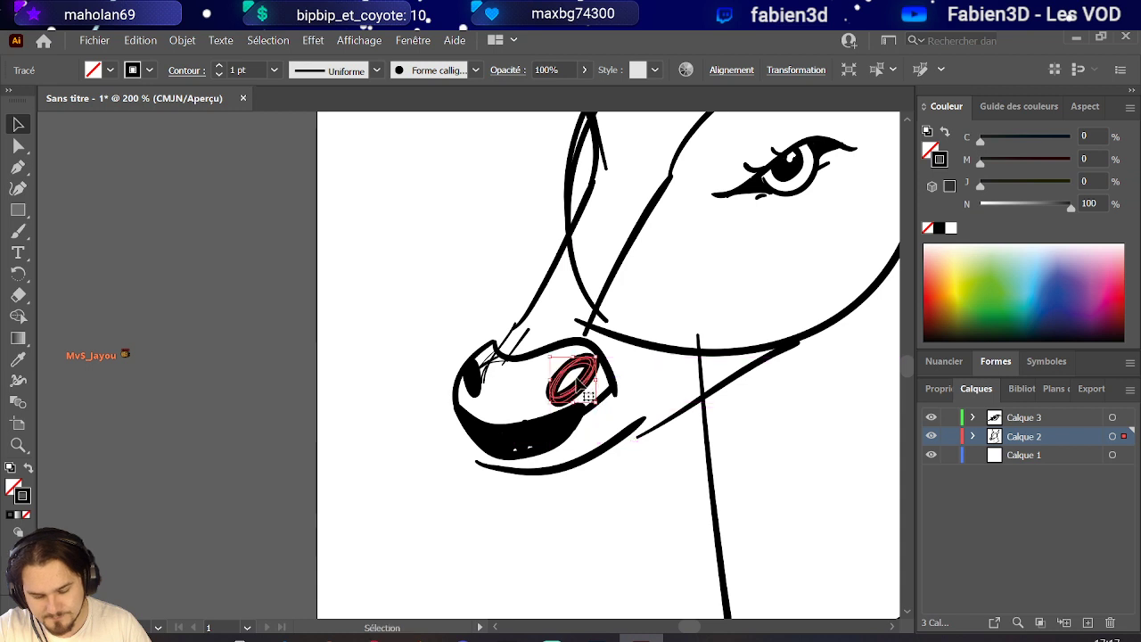
Fill both nostrils in solid black with the brush and add a short stroke at the notch of the nose contour.
key(ctrl+plus)
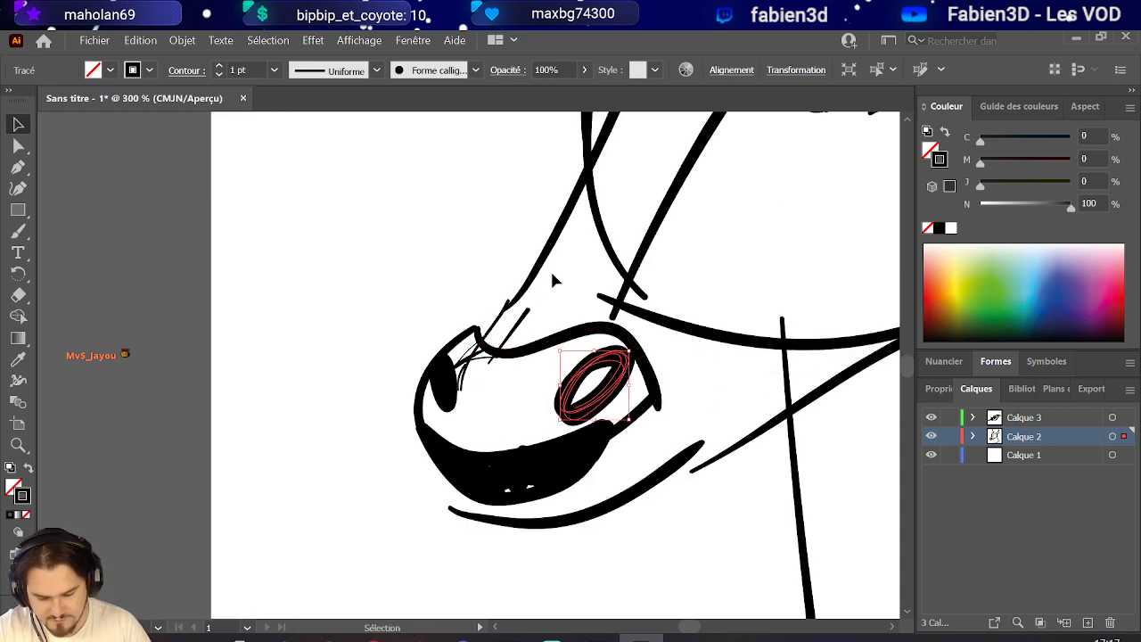
key(b)
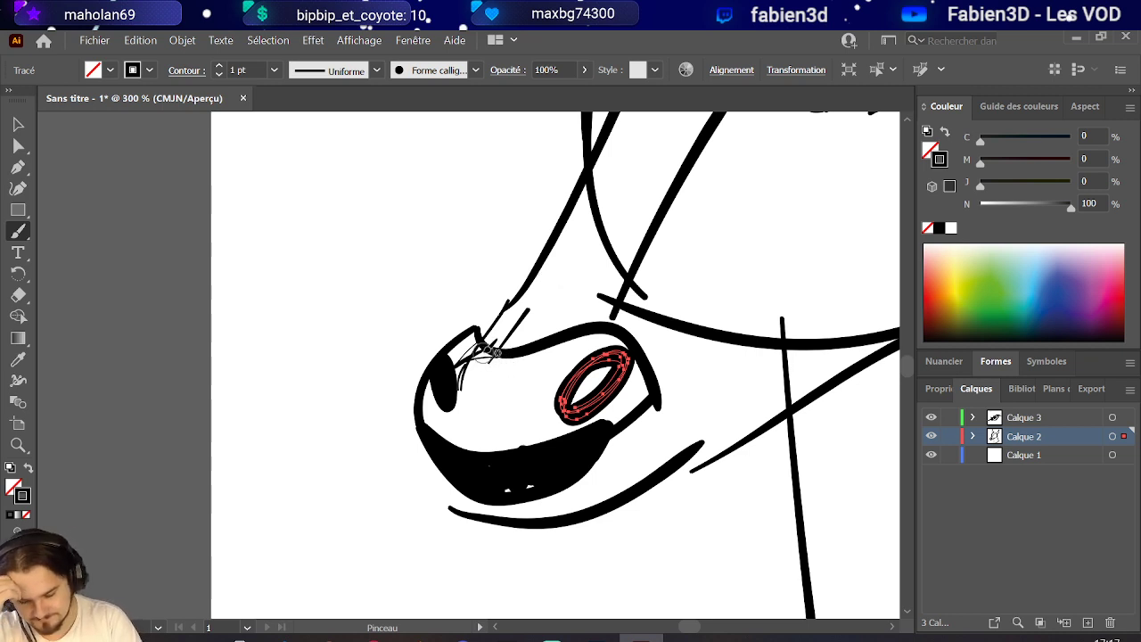
mouse_move(487, 354)
mouse_down()
mouse_move(432, 408)
mouse_move(436, 379)
mouse_move(450, 372)
mouse_up()
mouse_move(567, 397)
mouse_down()
mouse_move(609, 366)
mouse_move(599, 382)
mouse_move(556, 360)
mouse_up()
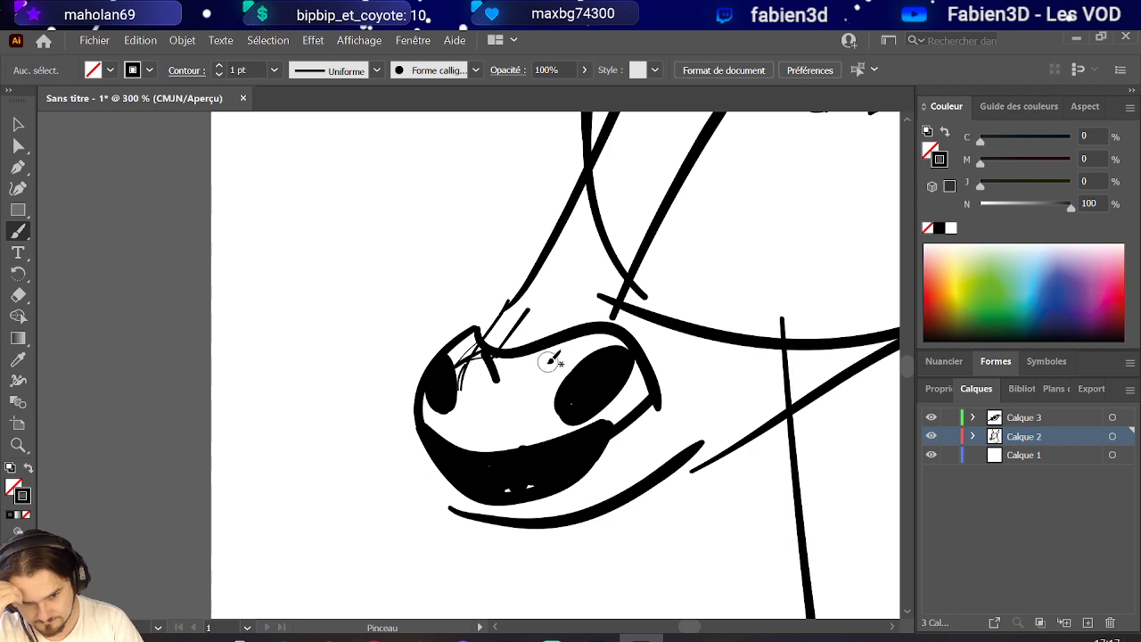
Paint the mouth with a thicker front part, a lower-lip curve reaching the jaw line, and a front edge linking it to the nose.
mouse_move(450, 508)
mouse_down()
mouse_move(578, 512)
mouse_move(504, 509)
mouse_up()
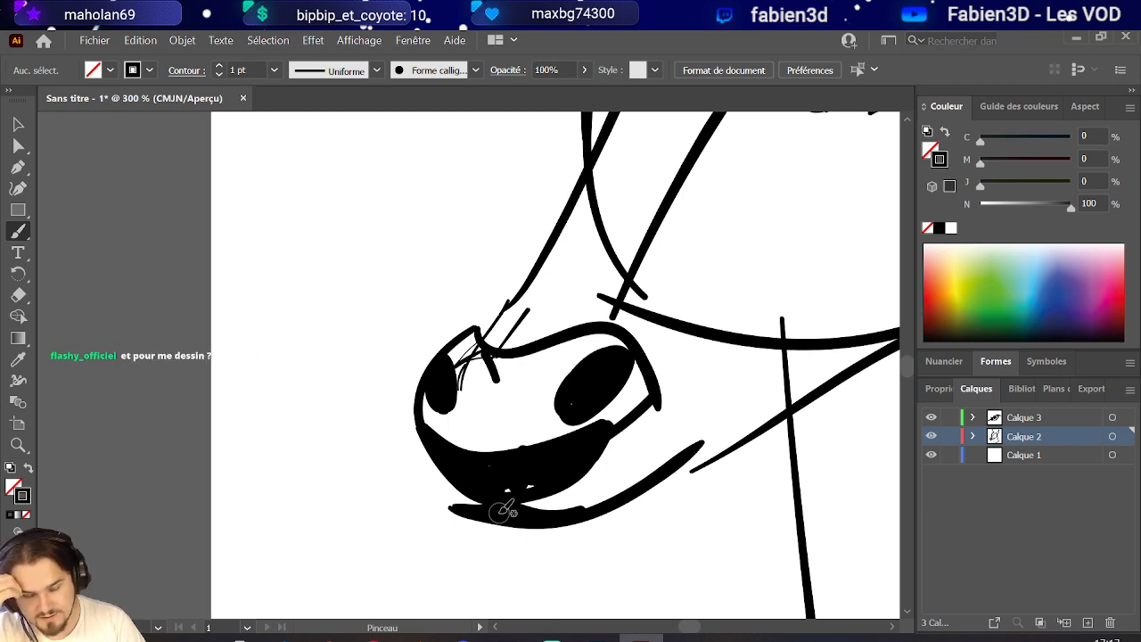
mouse_move(687, 420)
mouse_down()
mouse_move(694, 454)
mouse_move(706, 421)
mouse_up()
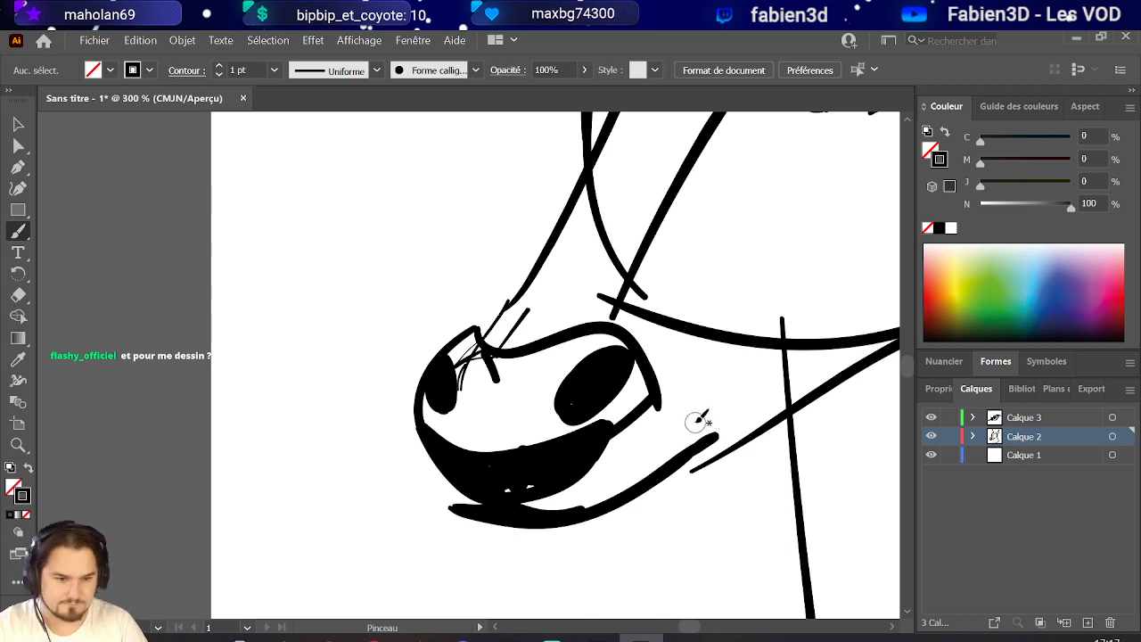
key(ctrl+z)
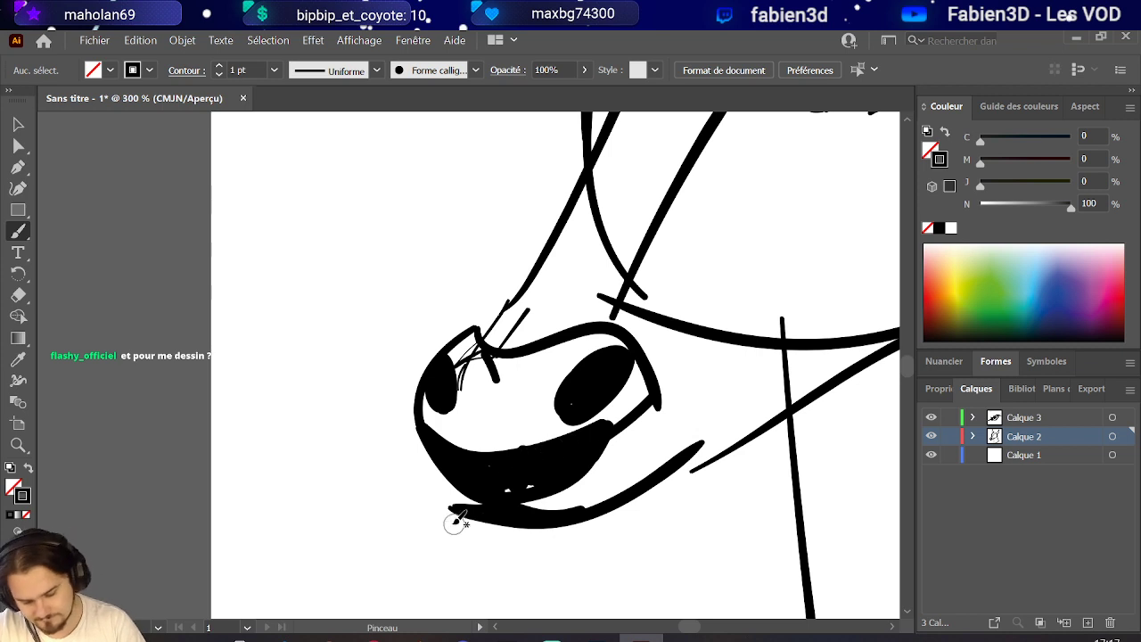
mouse_move(439, 511)
mouse_down()
mouse_move(470, 545)
mouse_move(554, 556)
mouse_move(600, 548)
mouse_move(751, 421)
mouse_up()
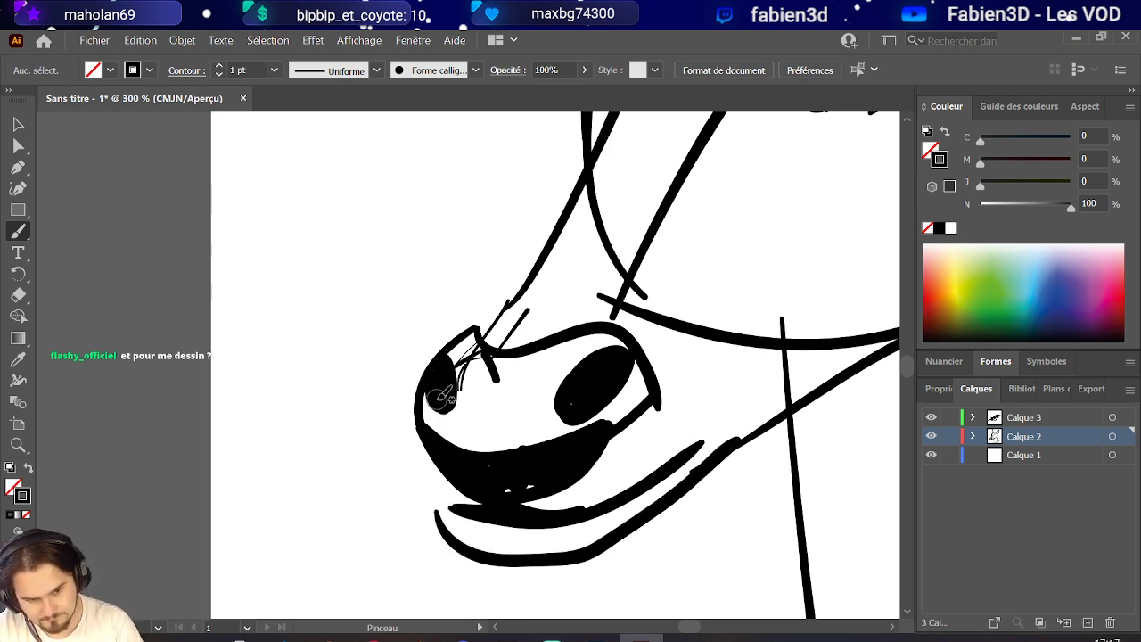
mouse_move(439, 417)
mouse_down()
mouse_move(426, 435)
mouse_move(420, 500)
mouse_move(481, 504)
mouse_up()
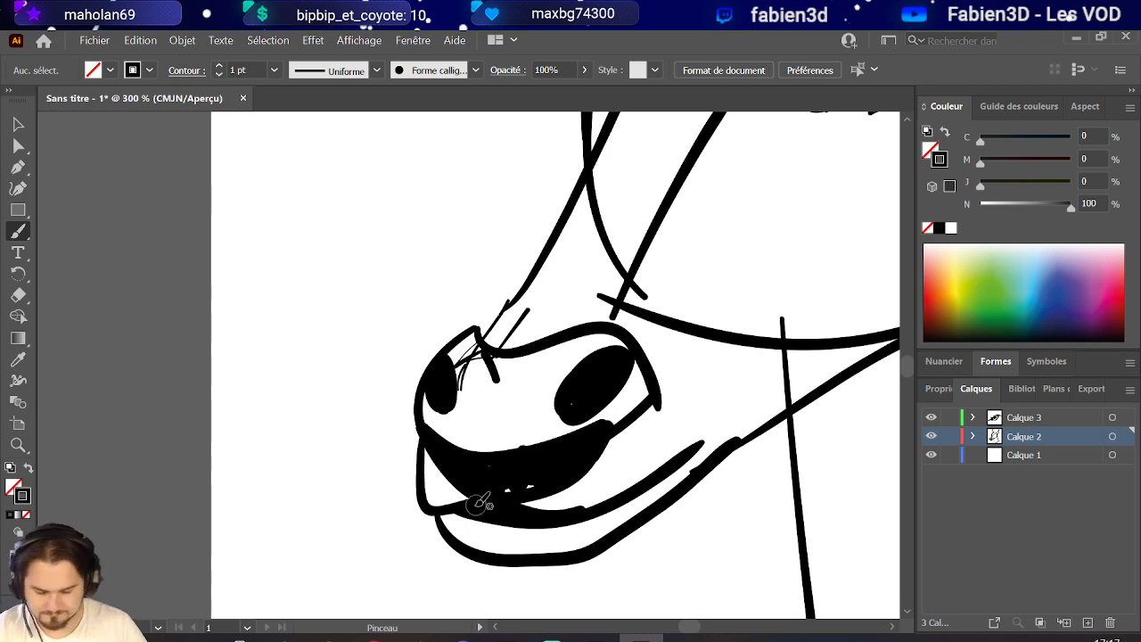
Reshape the mouth line with Direct Selection, moving its right-end anchor point to meet the lower-lip curve.
click(18, 145)
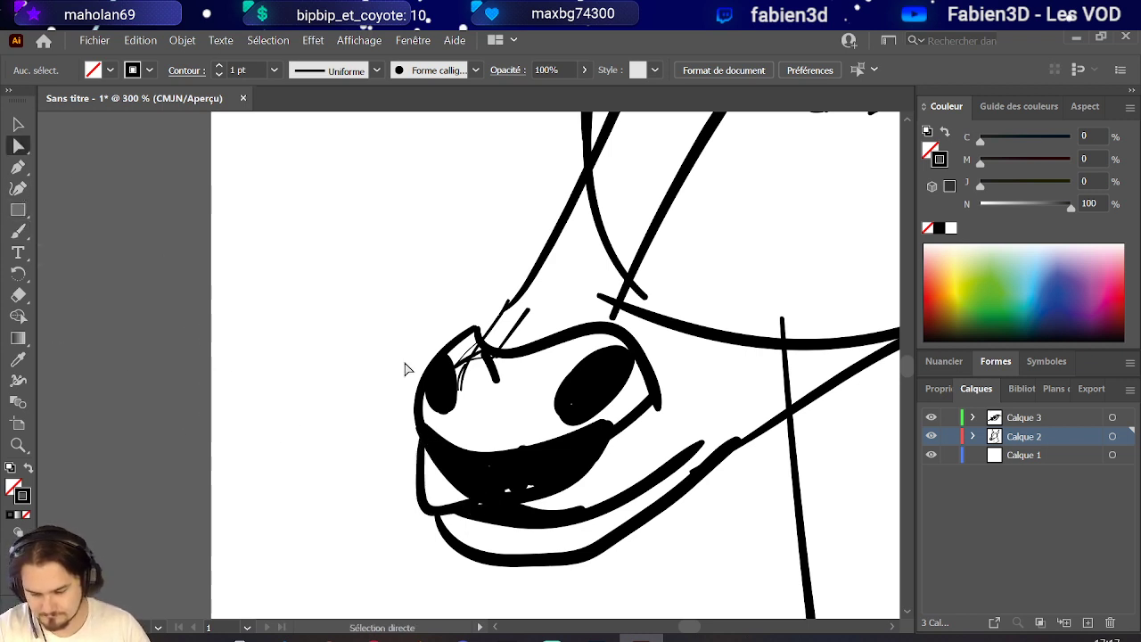
click(590, 517)
mouse_move(556, 535)
mouse_down()
mouse_move(545, 537)
mouse_move(610, 538)
mouse_move(570, 528)
mouse_up()
click(726, 449)
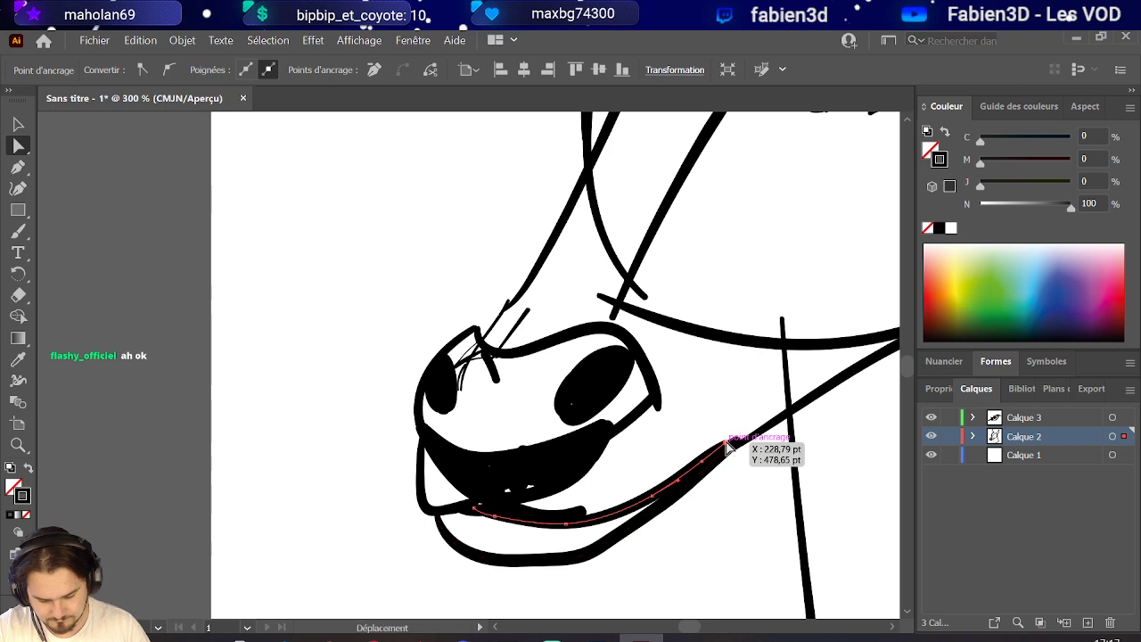
Reshape the lower-lip curve with Direct Selection, raising its rear end point and a middle anchor point above the jaw line.
drag(726, 449, 723, 418)
drag(652, 502, 640, 490)
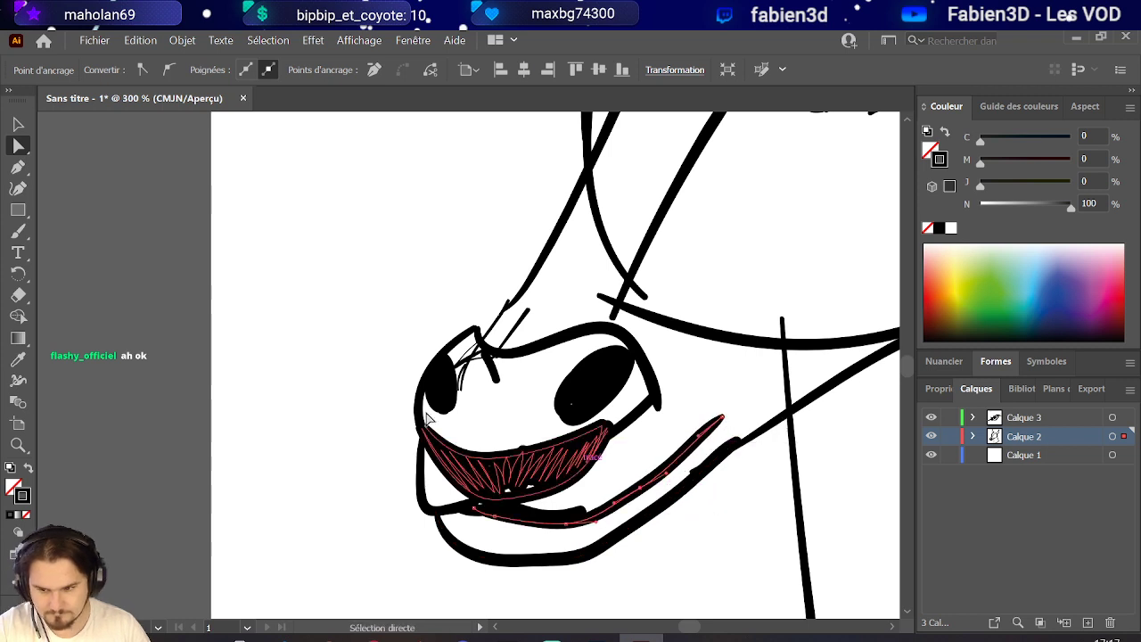
scroll(304, 372, down, 4)
scroll(366, 370, up, 4)
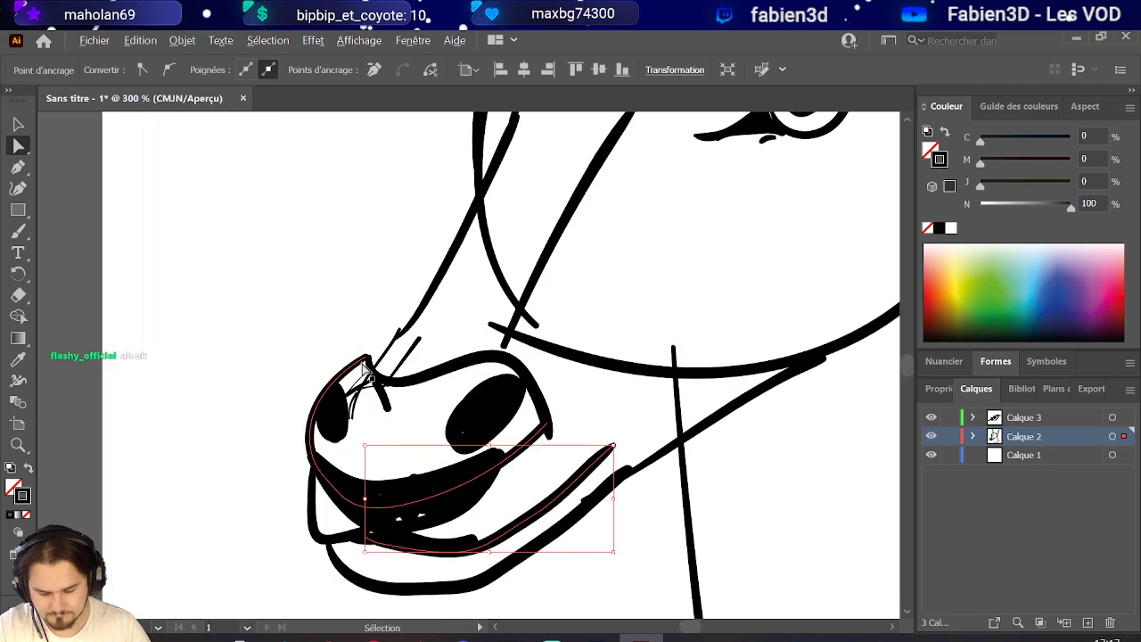
click(399, 357)
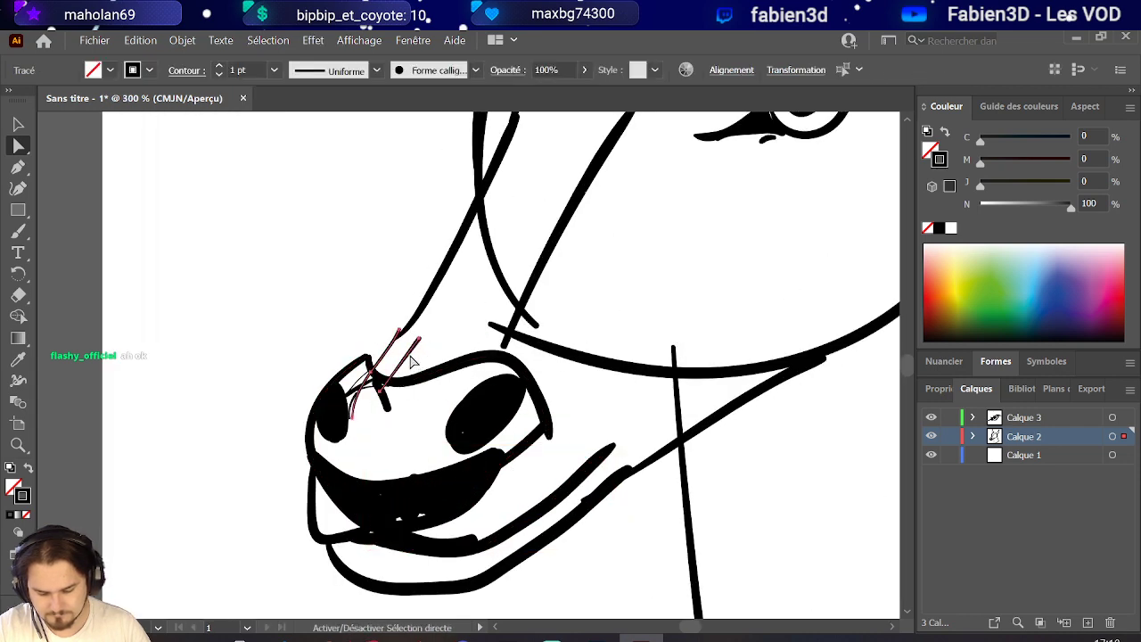
scroll(401, 365, down, 6)
scroll(399, 379, up, 5)
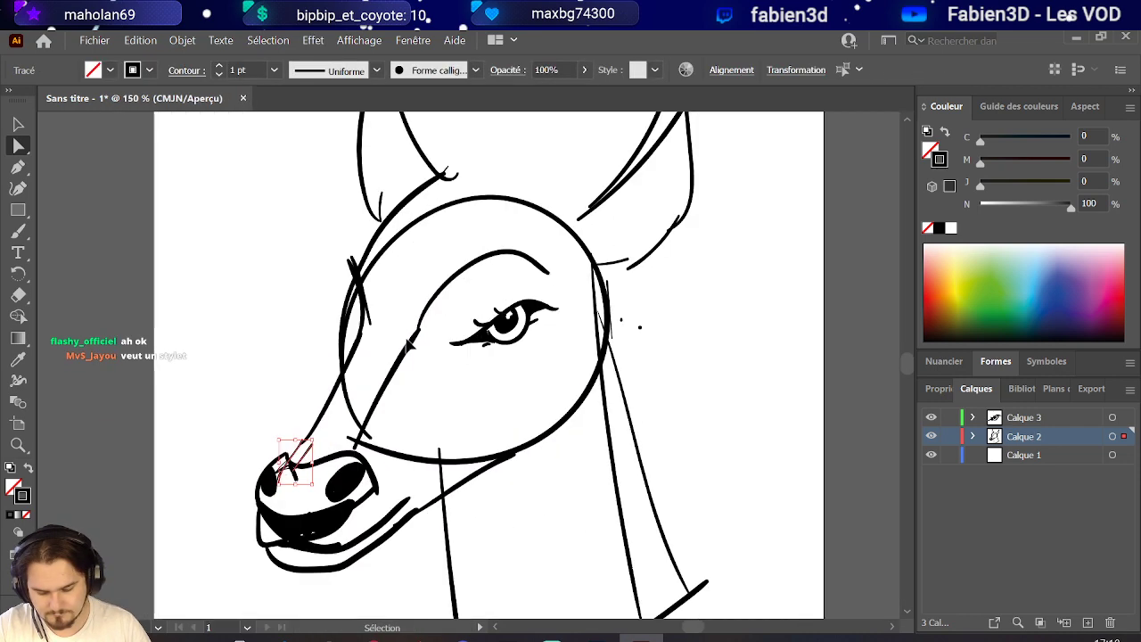
scroll(350, 365, up, 2)
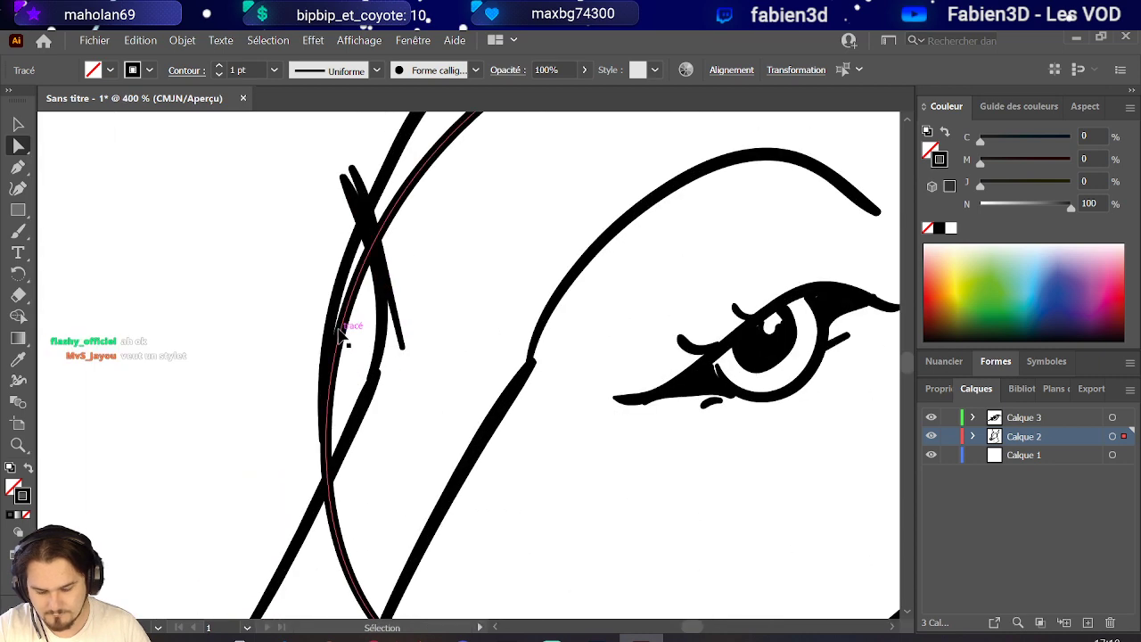
scroll(392, 359, down, 5)
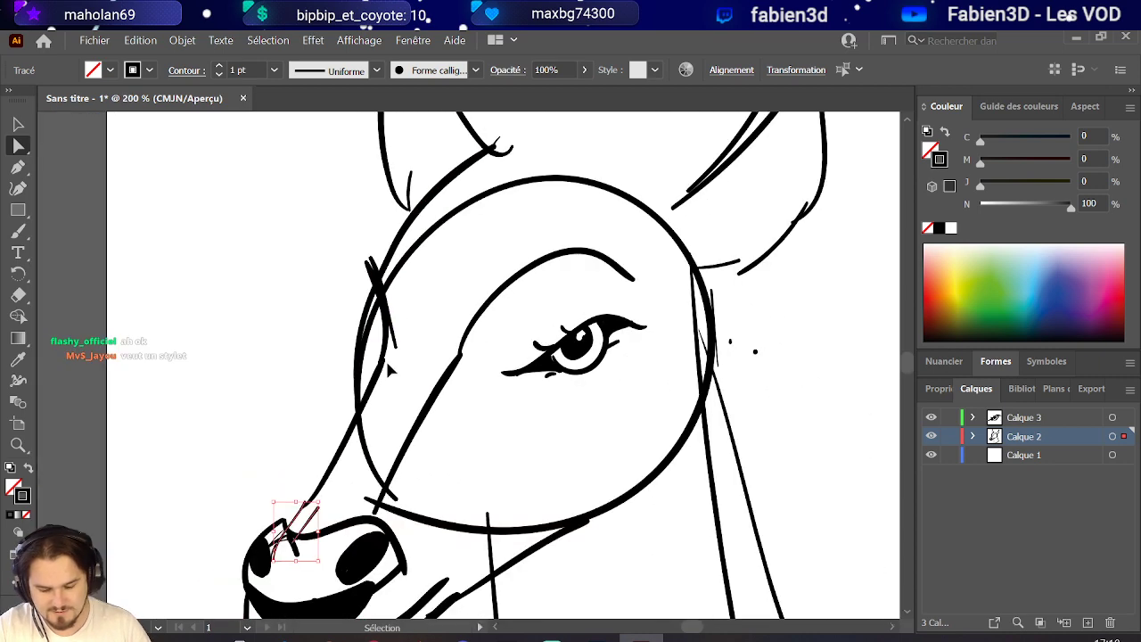
Select the whole eye without the brow curve and move it slightly toward the back of the head.
scroll(422, 365, up, 2)
drag(416, 390, 547, 330)
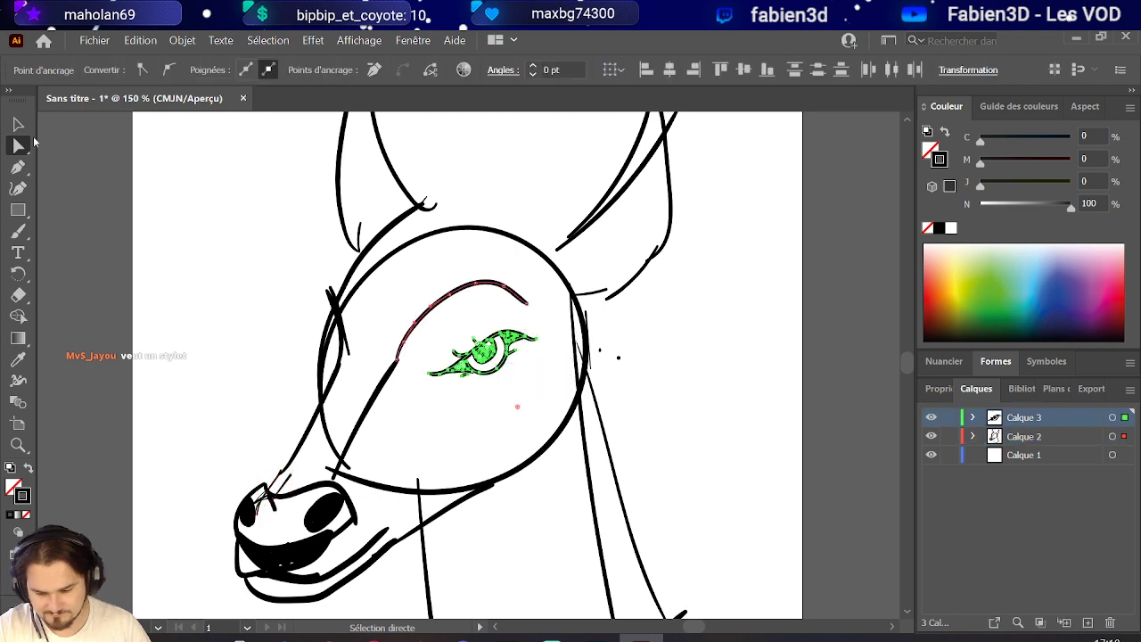
key(v)
click(470, 434)
click(533, 344)
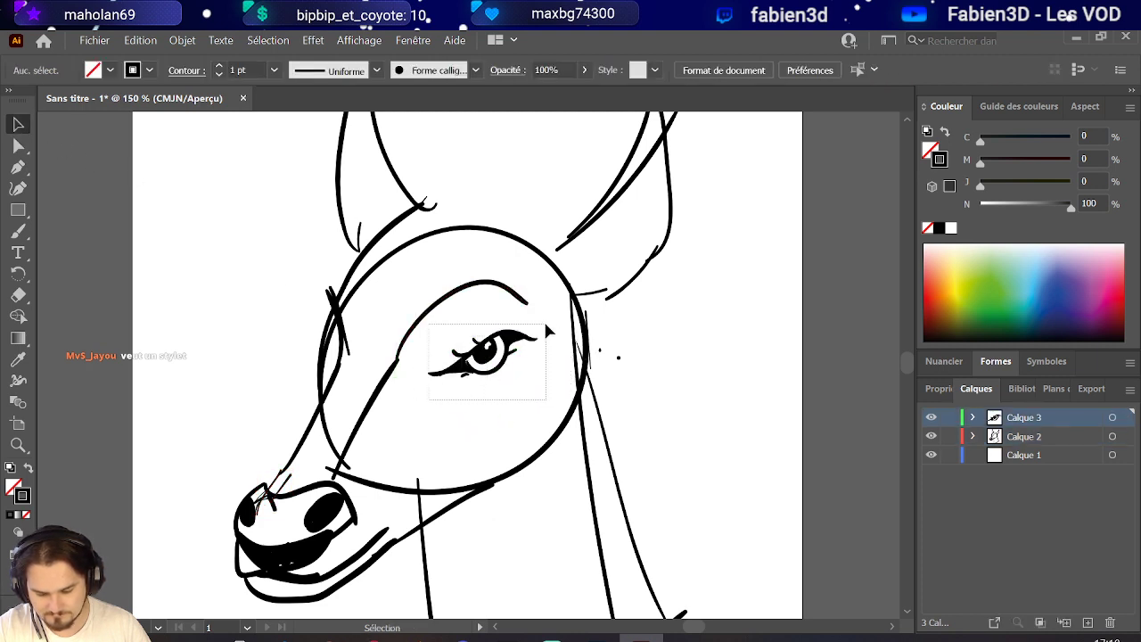
drag(533, 347, 553, 346)
click(394, 267)
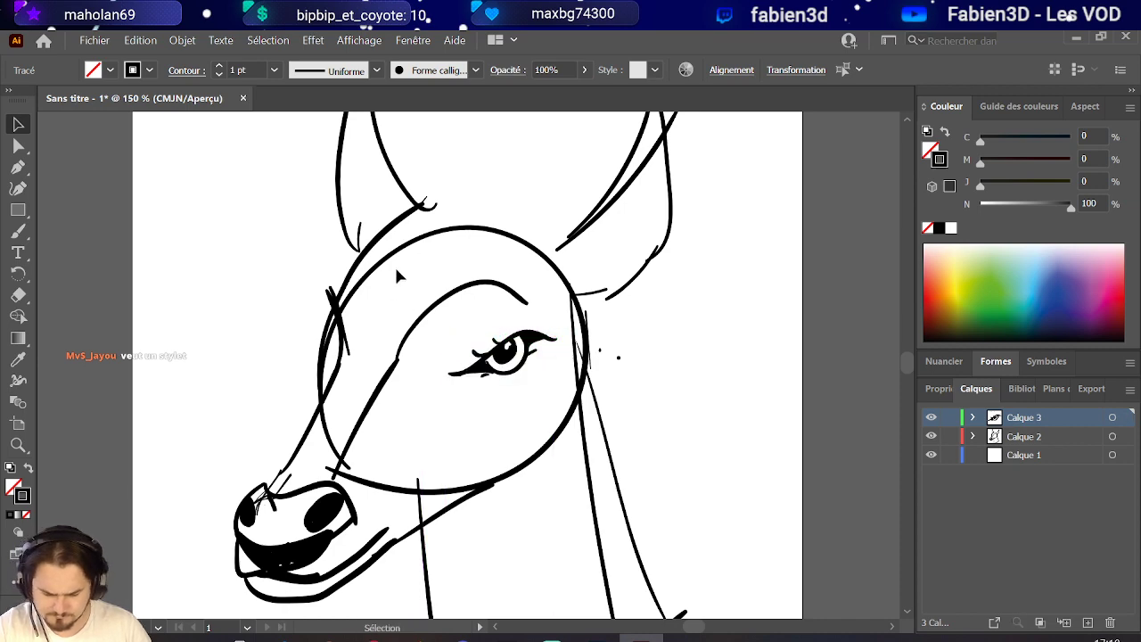
Move the left ear's lines outward and down, and shift the right ear's outline slightly outward and down.
scroll(394, 264, down, 2)
scroll(397, 272, up, 1)
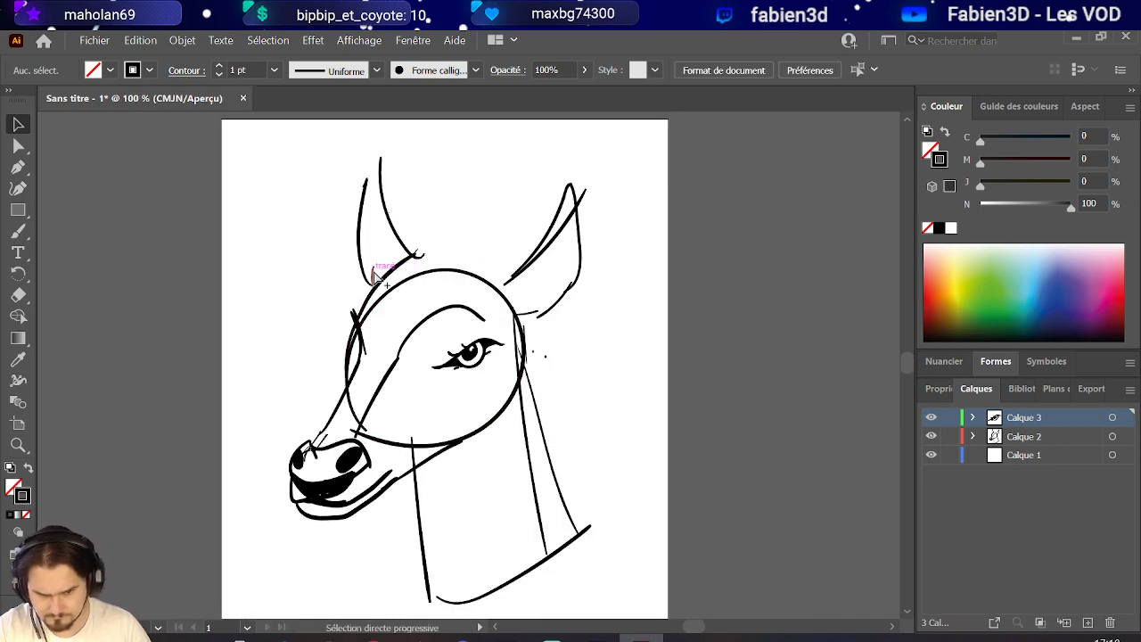
scroll(402, 277, up, 1)
drag(294, 167, 428, 242)
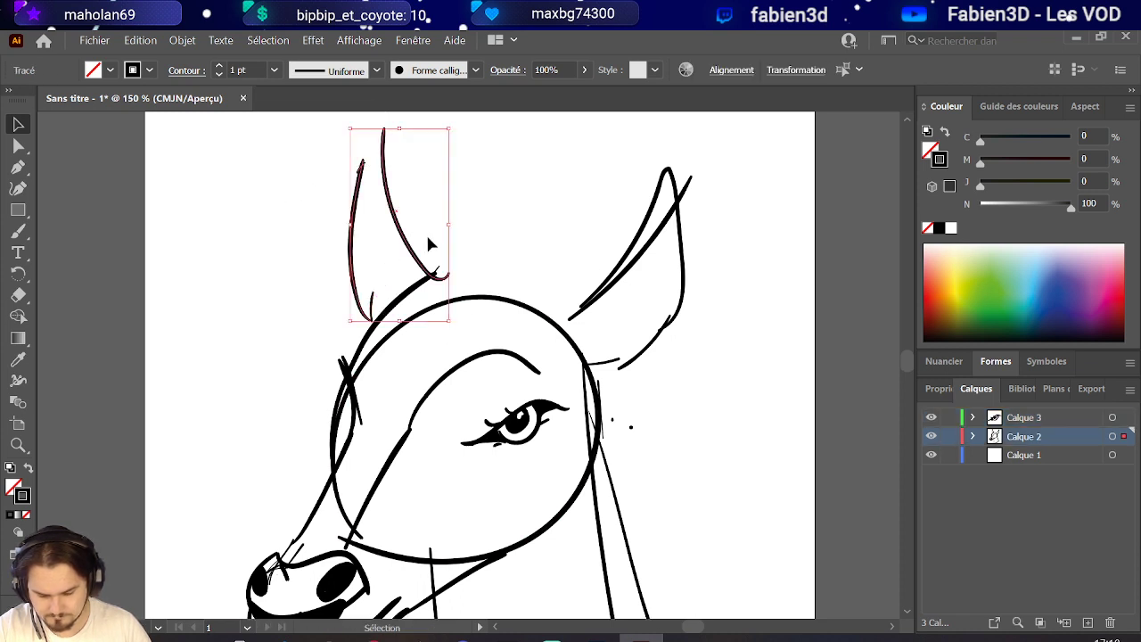
scroll(426, 233, down, 2)
drag(513, 199, 553, 234)
click(436, 176)
drag(437, 178, 397, 246)
mouse_move(561, 251)
mouse_down()
mouse_move(426, 314)
mouse_move(551, 273)
mouse_up()
double_click(530, 285)
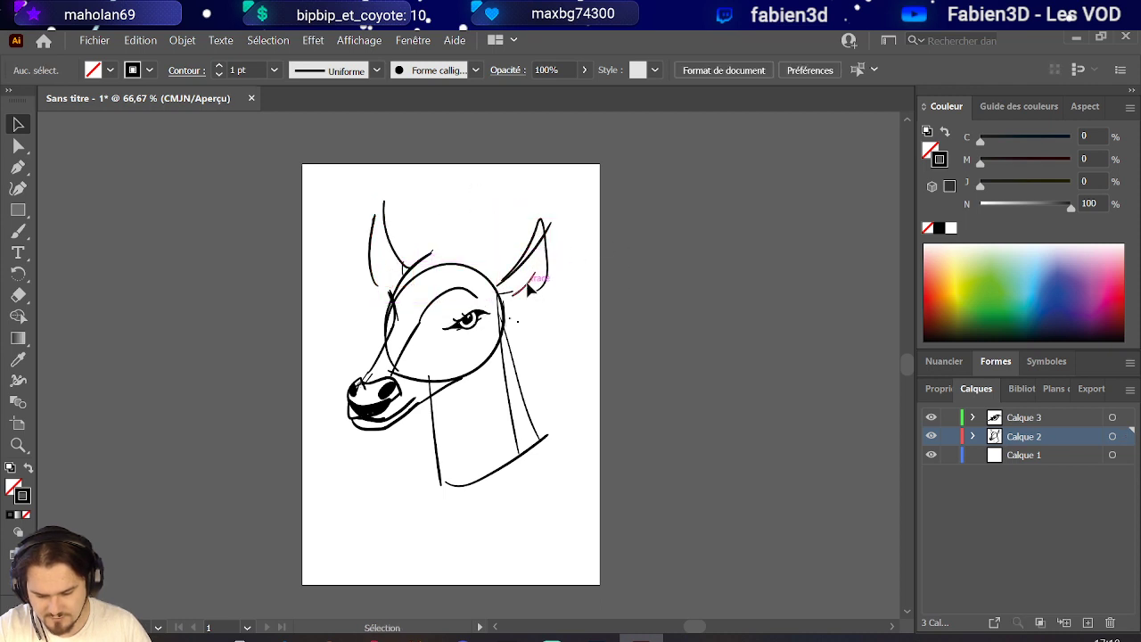
key(Delete)
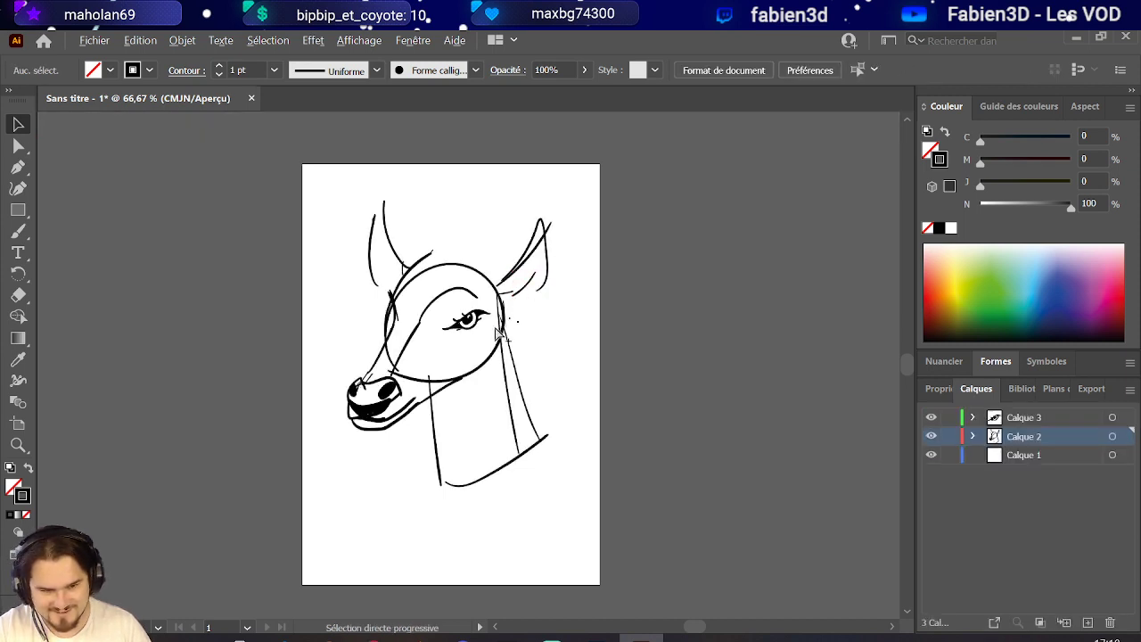
Duplicate the eye as a mirrored, narrower second eye and place it on the far side of the face.
scroll(497, 330, up, 1)
scroll(497, 331, up, 2)
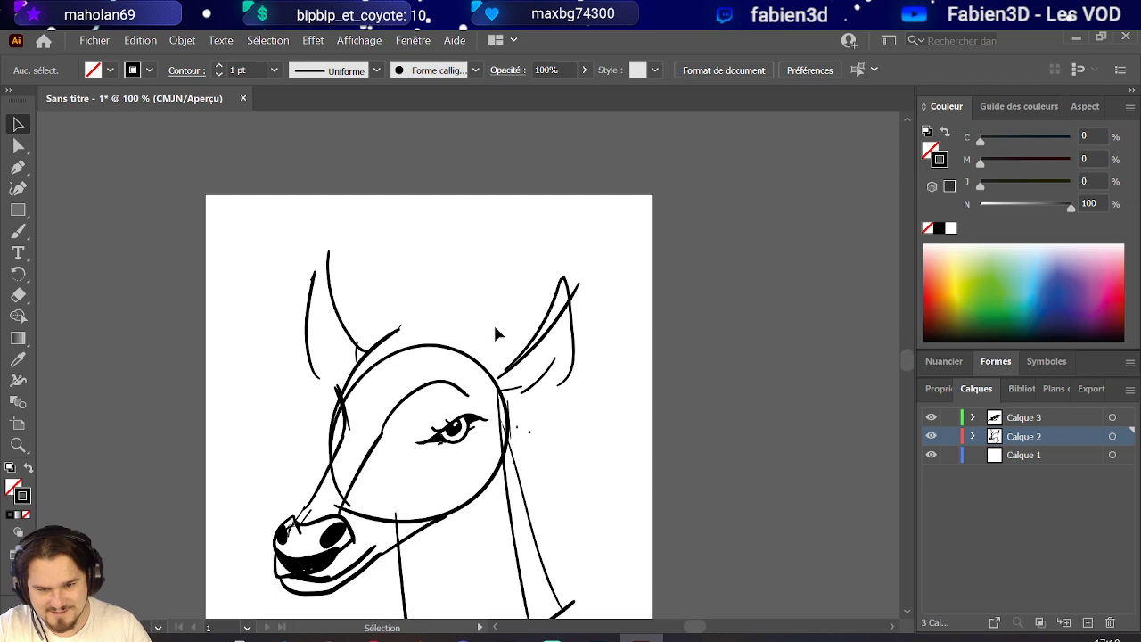
scroll(497, 331, down, 2)
scroll(496, 331, up, 1)
scroll(479, 385, up, 1)
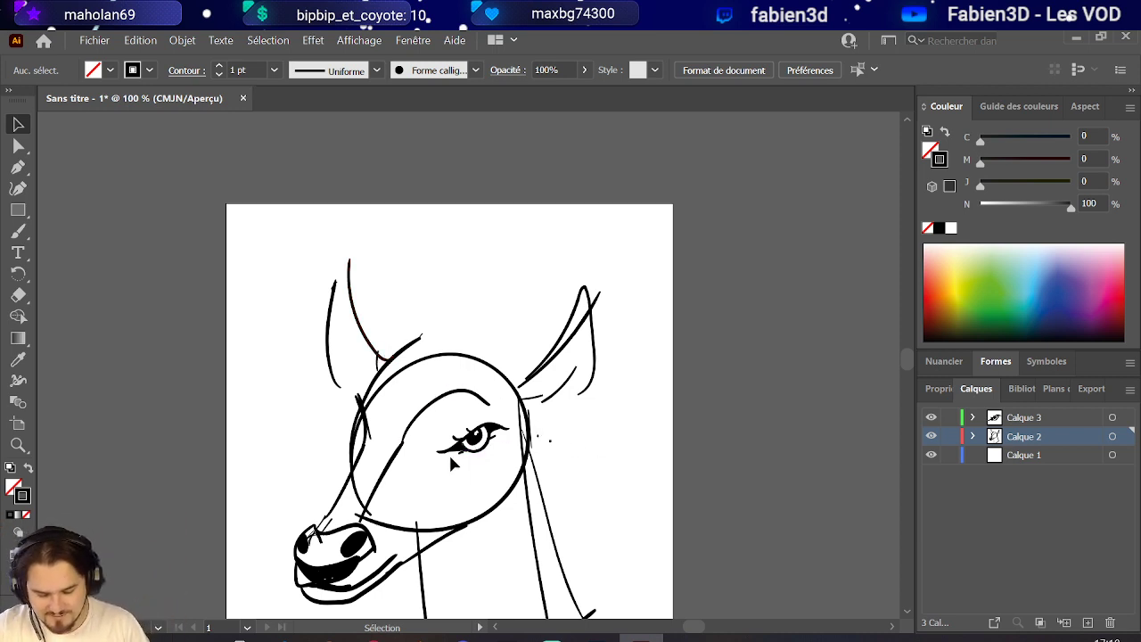
drag(491, 444, 513, 421)
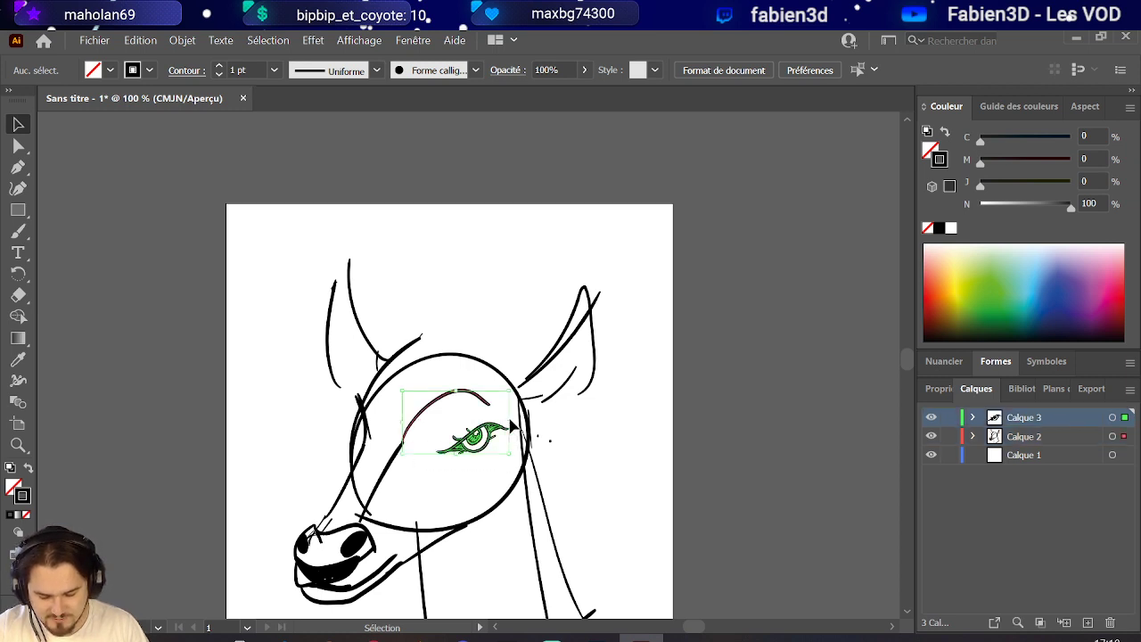
click(440, 473)
mouse_move(490, 436)
mouse_down()
mouse_move(515, 418)
mouse_move(502, 368)
mouse_move(416, 364)
mouse_move(417, 379)
mouse_move(353, 412)
mouse_move(367, 446)
mouse_move(397, 431)
mouse_up()
scroll(376, 426, down, 1)
scroll(376, 426, up, 2)
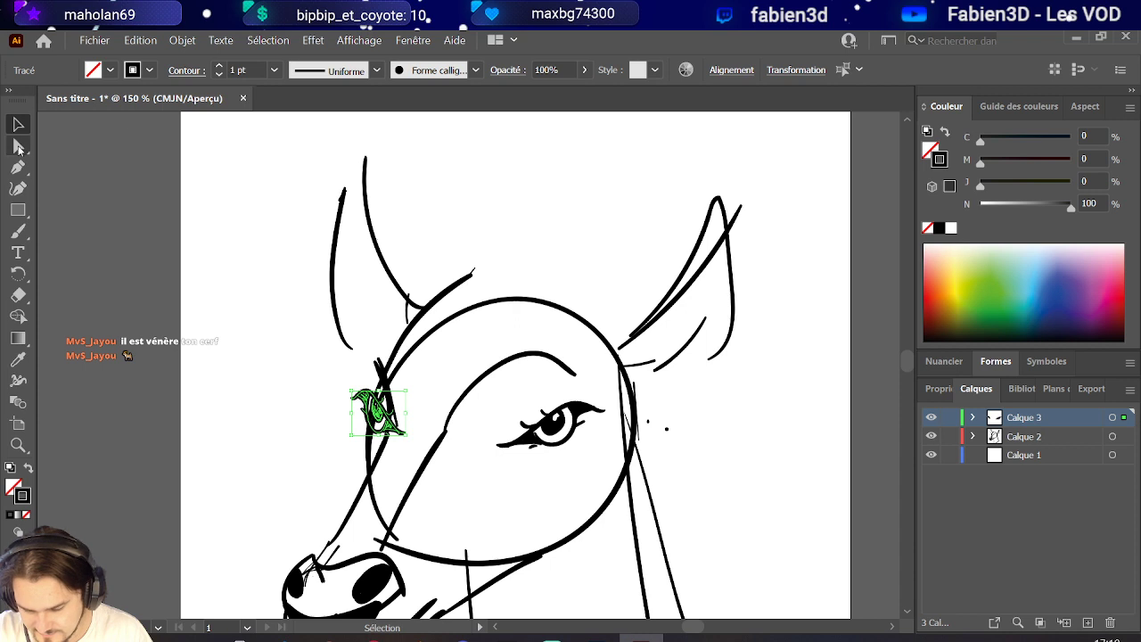
Adjust the inner-corner anchor point of the far eye's upper lid line with Direct Selection.
click(17, 146)
click(415, 413)
click(406, 437)
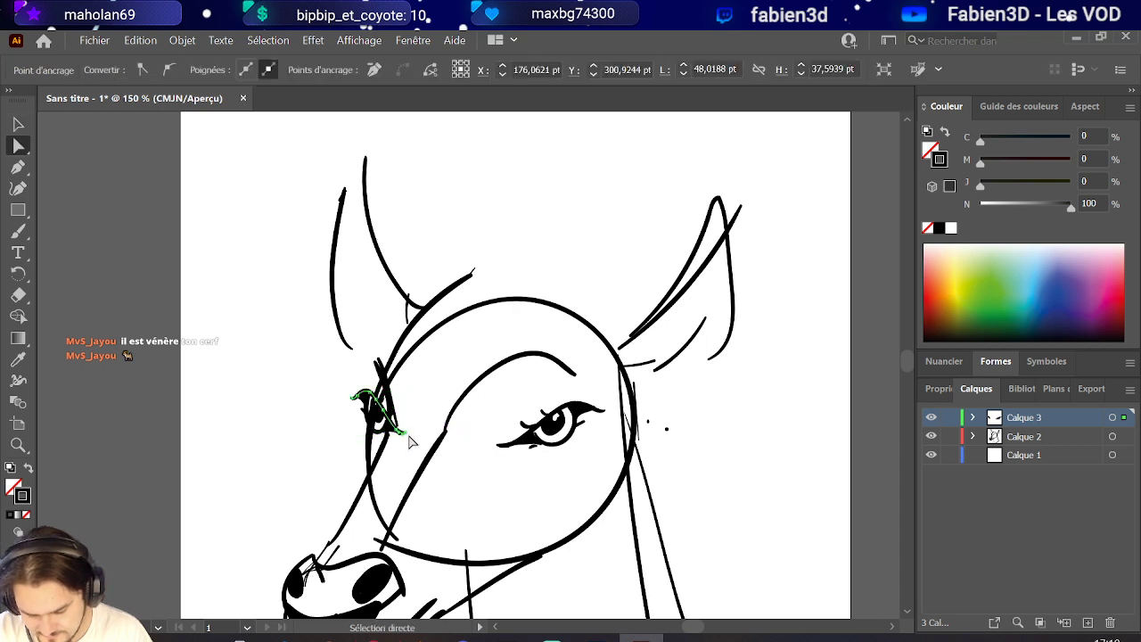
click(403, 435)
scroll(407, 430, down, 4)
scroll(415, 404, up, 2)
scroll(462, 330, down, 1)
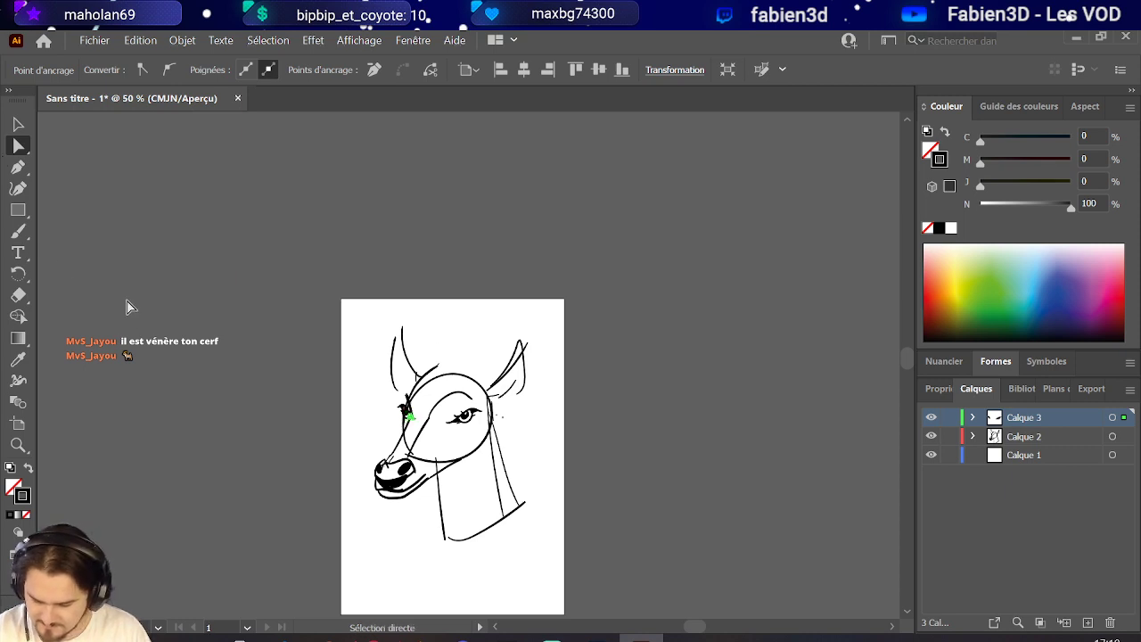
Enlarge the artboard on all sides around the head to about 3285 × 2122 pt.
click(20, 425)
scroll(318, 410, down, 2)
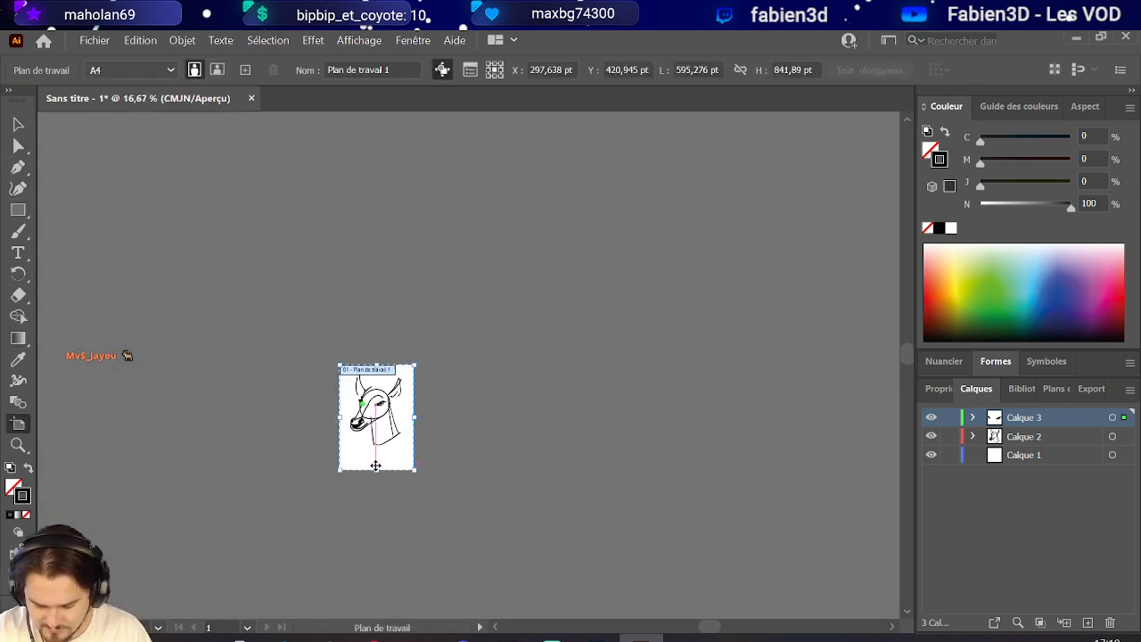
drag(381, 472, 381, 593)
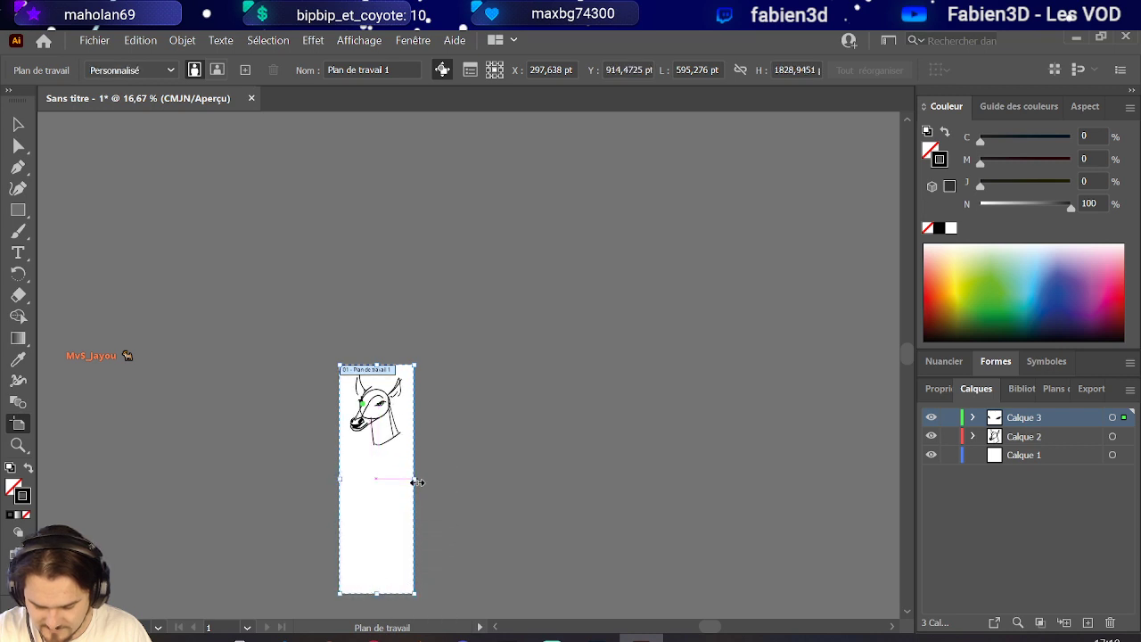
drag(417, 479, 590, 478)
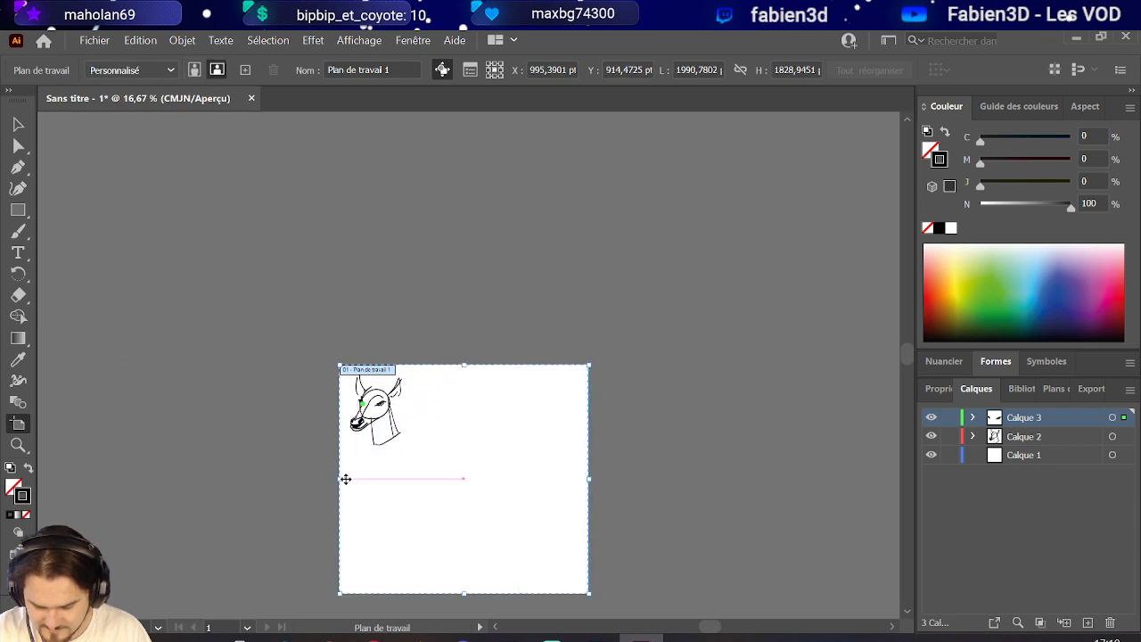
drag(340, 480, 329, 483)
drag(159, 483, 144, 482)
mouse_move(392, 471)
mouse_down()
mouse_move(354, 471)
mouse_move(387, 468)
mouse_up()
drag(584, 475, 542, 486)
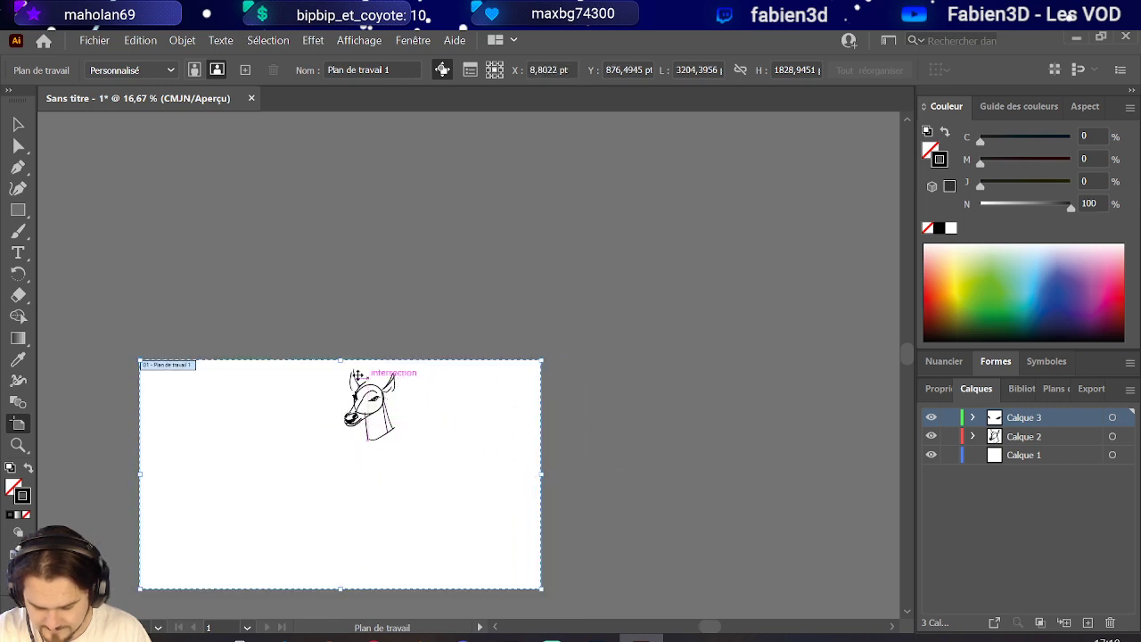
drag(339, 360, 341, 323)
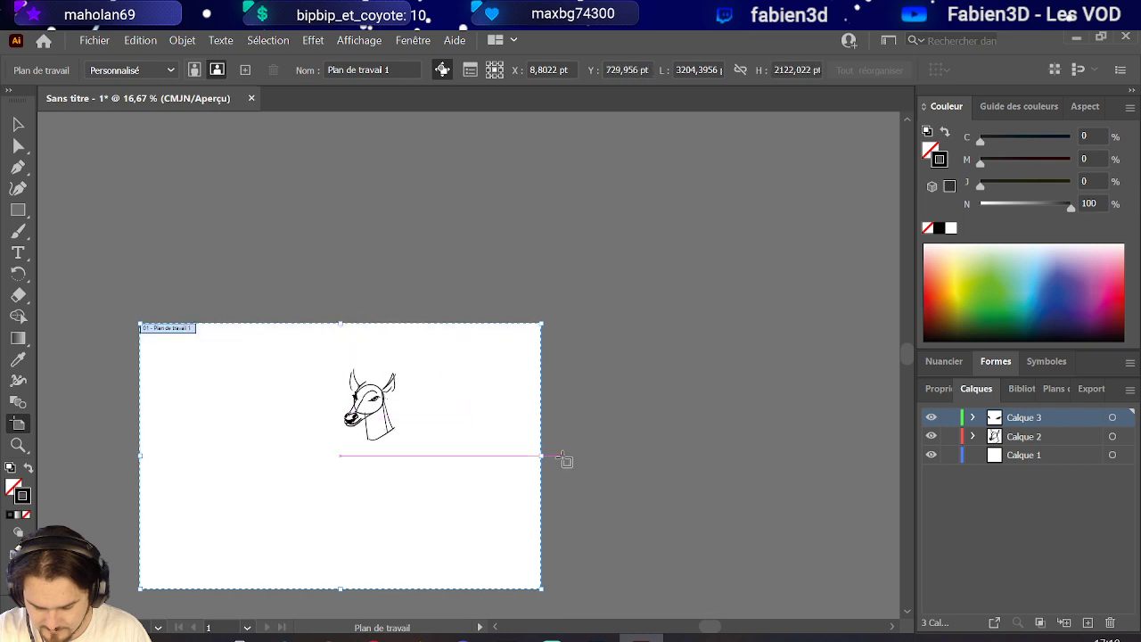
drag(544, 457, 551, 456)
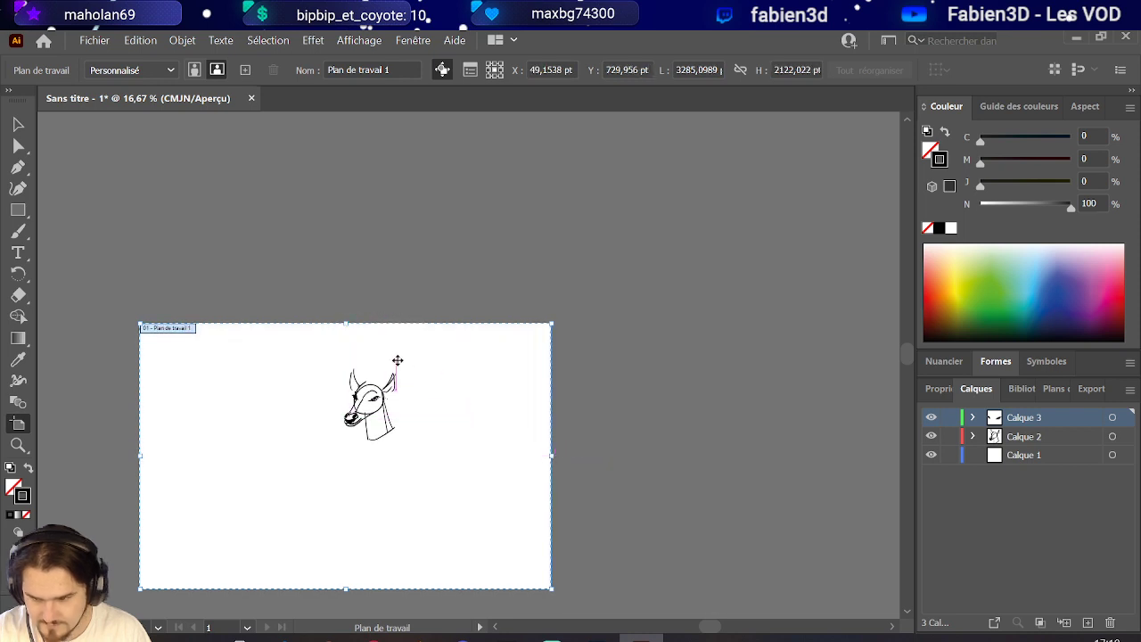
Paint a short curved brush stroke on the cheek, in front of and below the near eye.
scroll(396, 410, down, 3)
scroll(368, 309, up, 4)
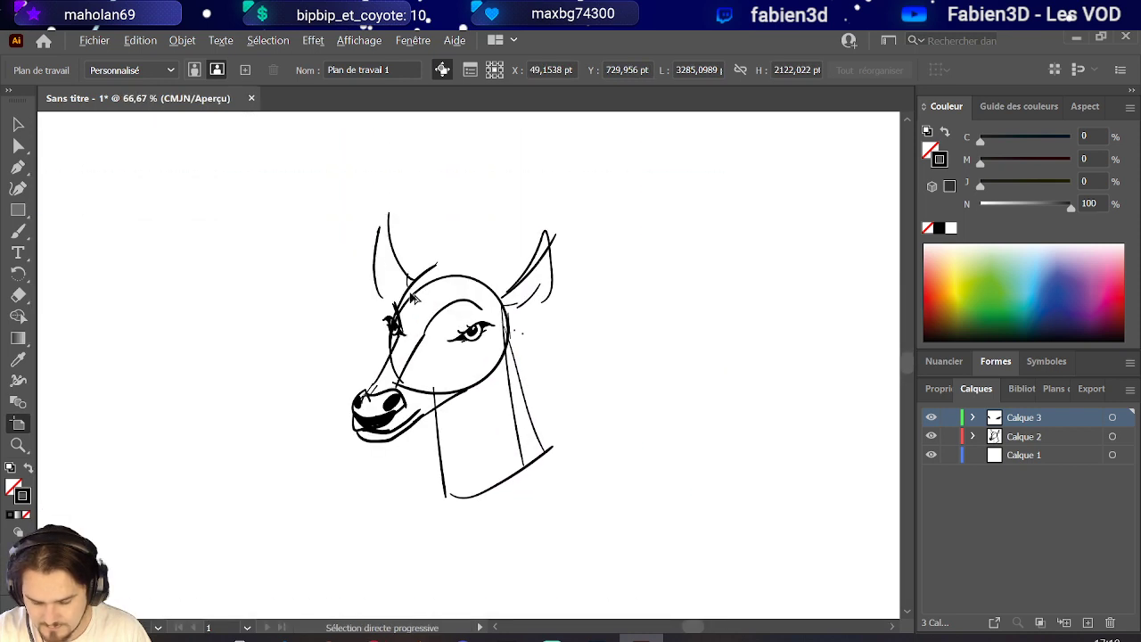
click(19, 232)
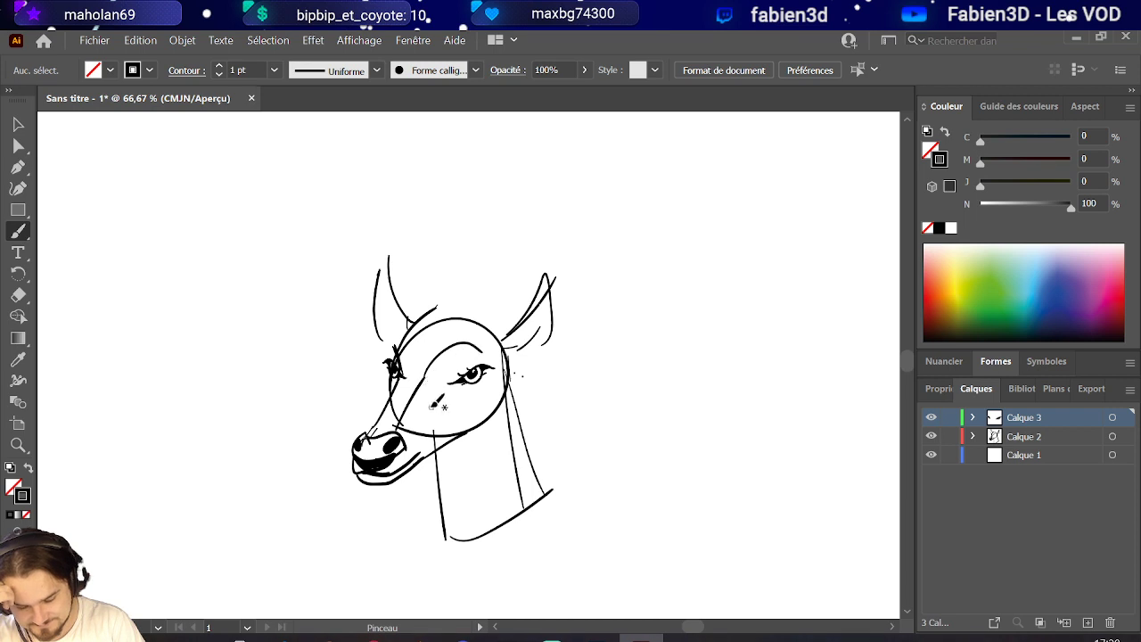
drag(419, 421, 455, 371)
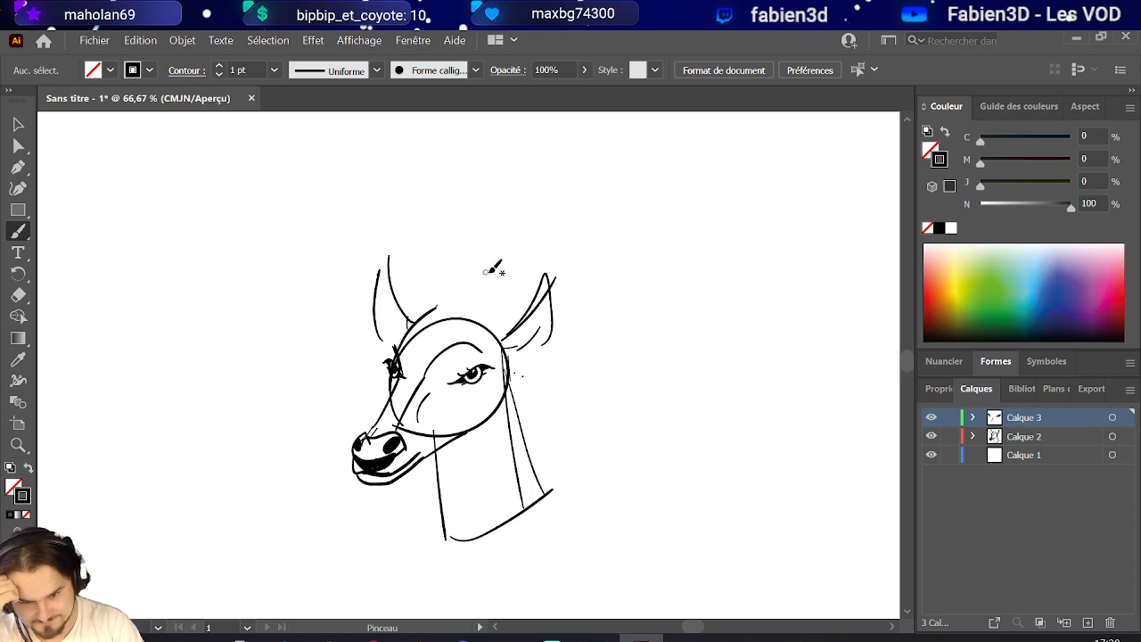
Try several long curved antler strokes rising from the top of the head, undoing each attempt.
mouse_move(481, 306)
mouse_down()
mouse_move(636, 222)
mouse_move(735, 112)
mouse_up()
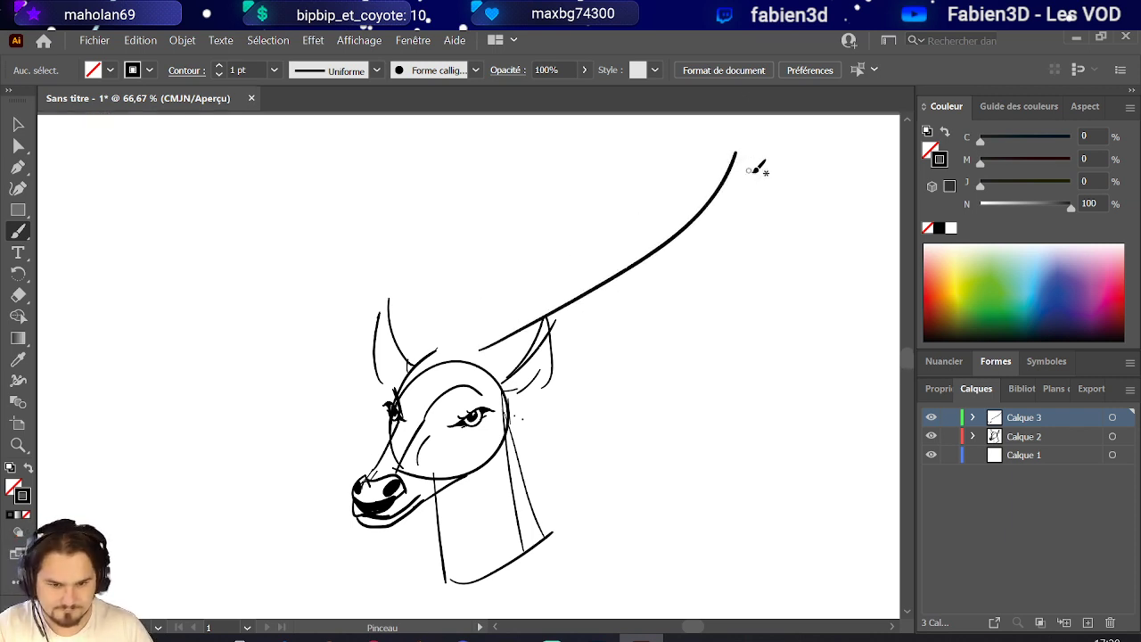
key(ctrl+z)
scroll(557, 332, down, 2)
scroll(548, 334, up, 2)
scroll(540, 348, down, 1)
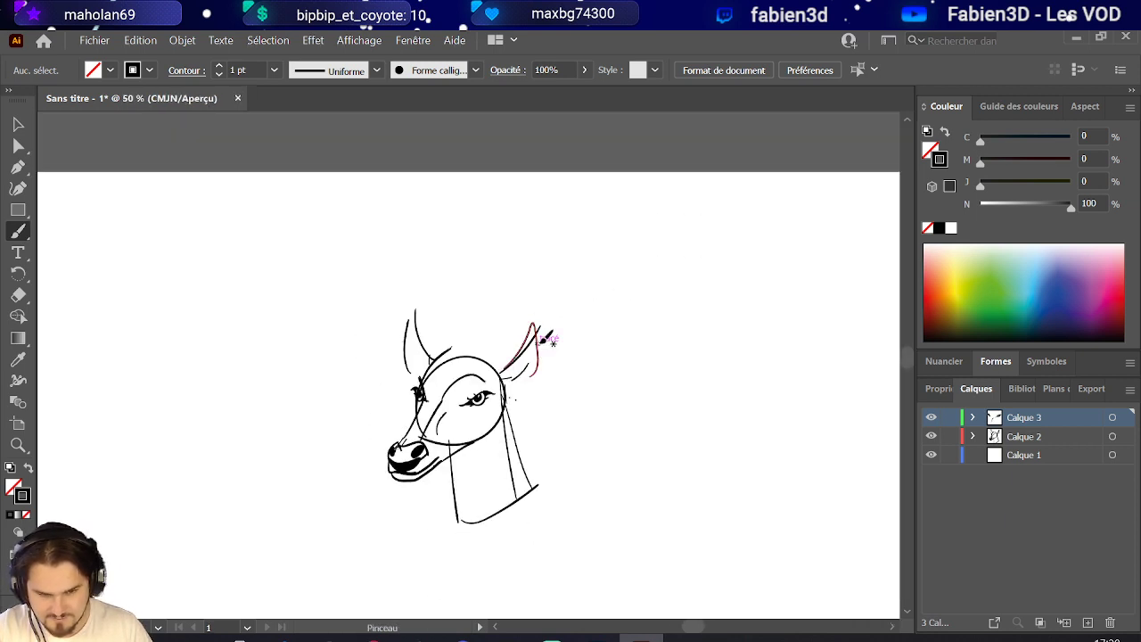
drag(476, 355, 736, 191)
key(ctrl+z)
mouse_move(478, 355)
mouse_down()
mouse_move(505, 319)
mouse_move(700, 198)
mouse_up()
key(ctrl+z)
mouse_move(482, 356)
mouse_down()
mouse_move(554, 290)
mouse_move(605, 214)
mouse_up()
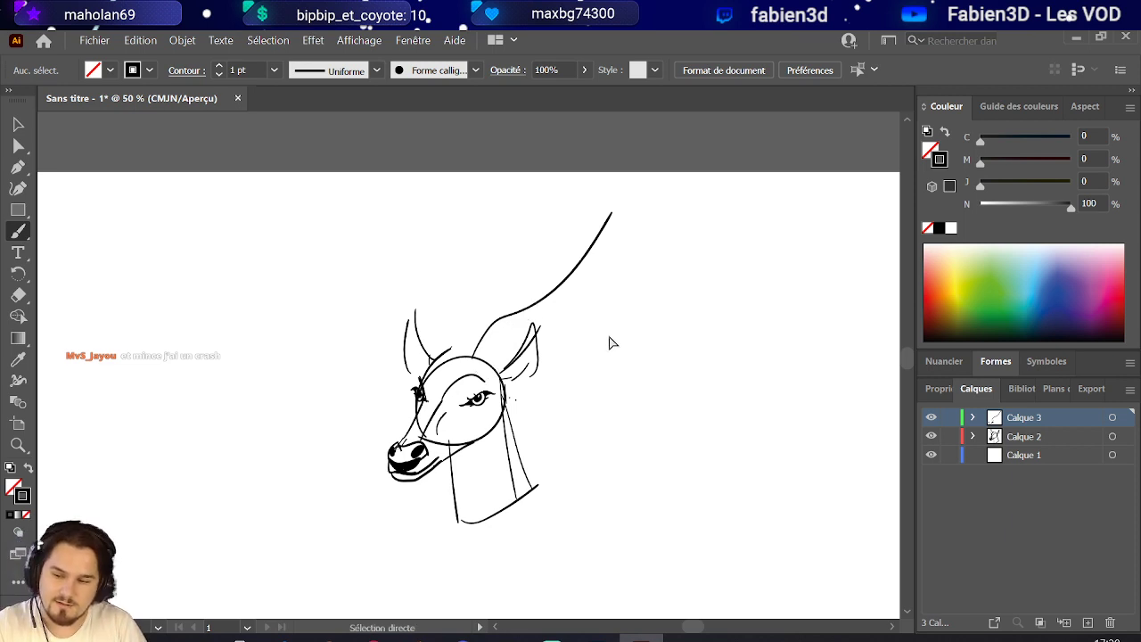
key(ctrl+z)
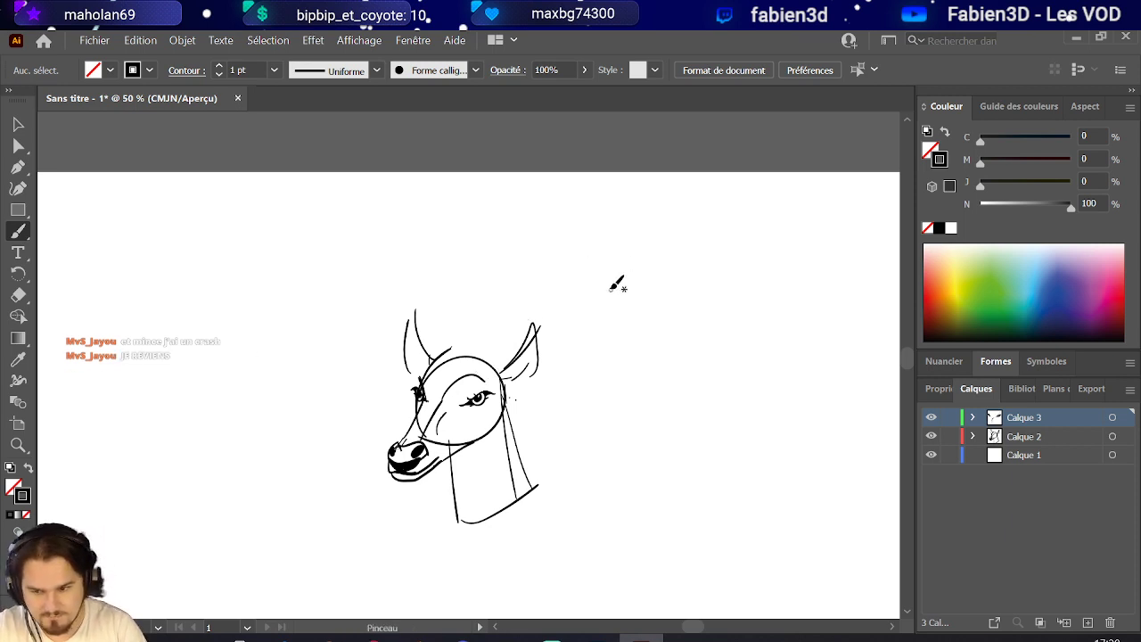
mouse_move(585, 313)
mouse_down()
mouse_move(621, 278)
mouse_move(653, 205)
mouse_move(622, 287)
mouse_up()
key(ctrl+z)
key(ctrl+z)
scroll(437, 374, down, 4)
scroll(437, 375, up, 2)
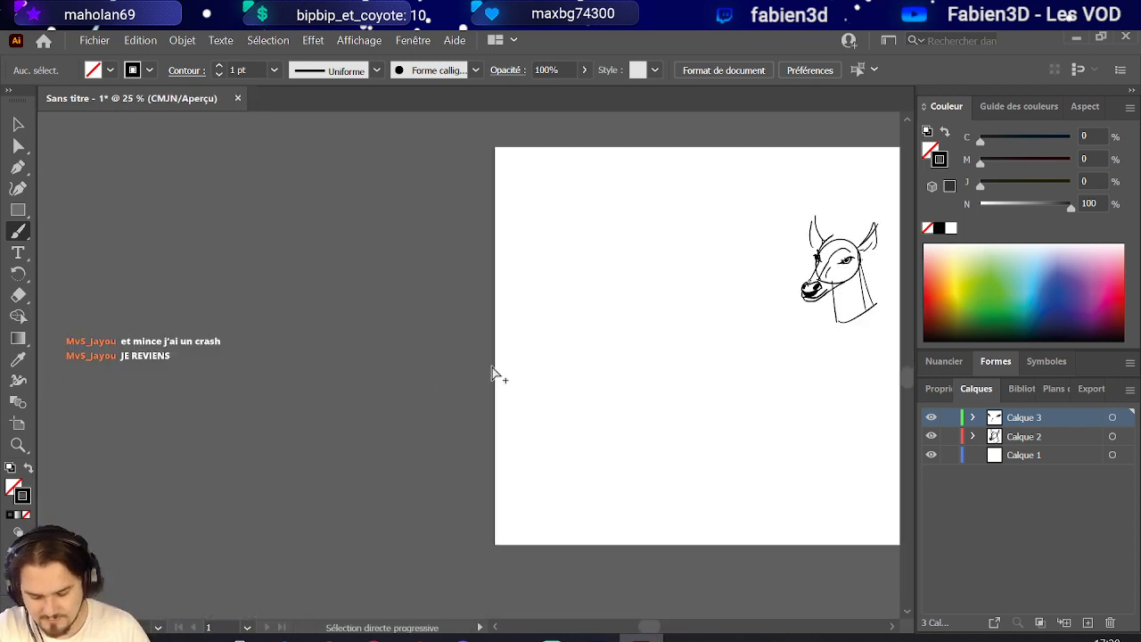
scroll(437, 374, up, 1)
scroll(607, 324, down, 4)
scroll(430, 309, up, 1)
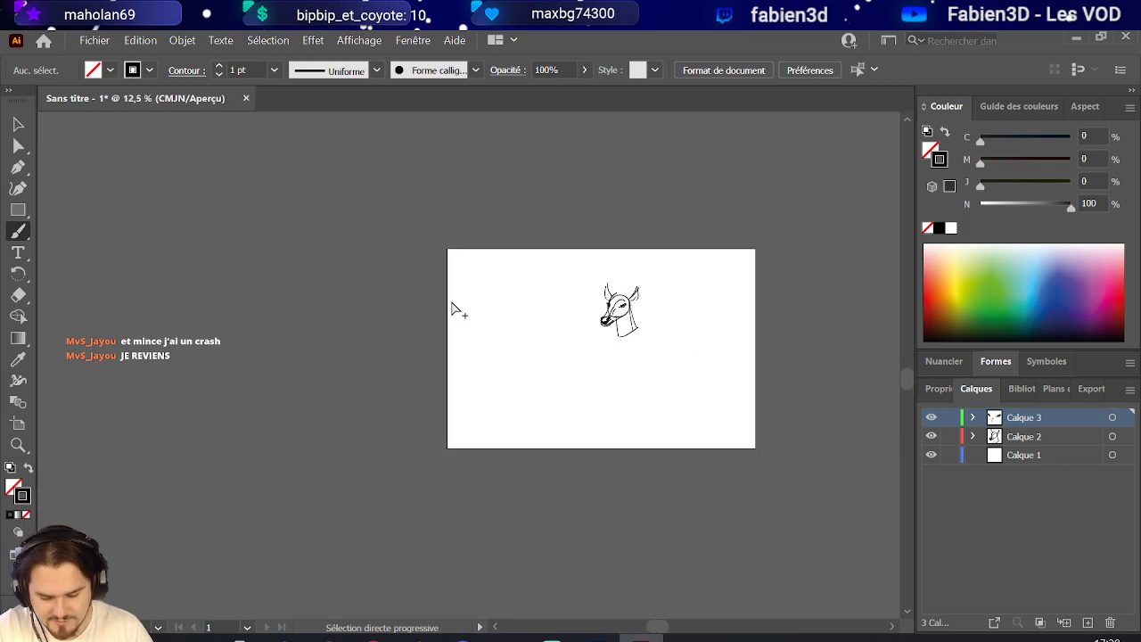
scroll(542, 314, up, 4)
scroll(543, 317, down, 1)
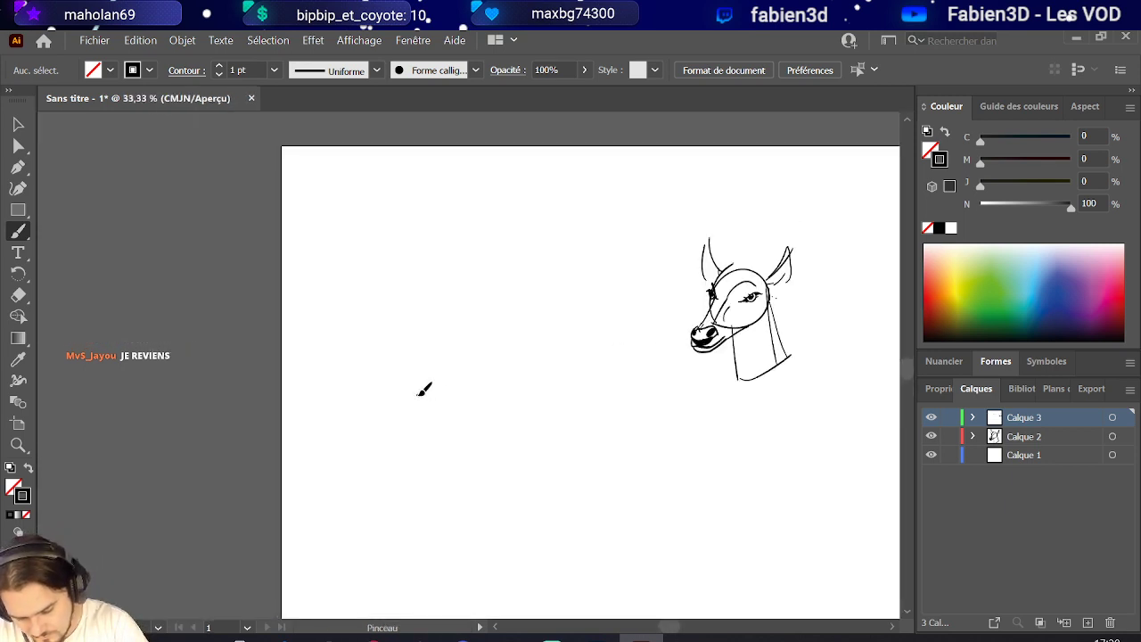
Paint the outline of an antler's lower part with three curved tines in the empty area beside the head.
mouse_move(448, 342)
mouse_down()
mouse_move(455, 307)
mouse_move(439, 379)
mouse_up()
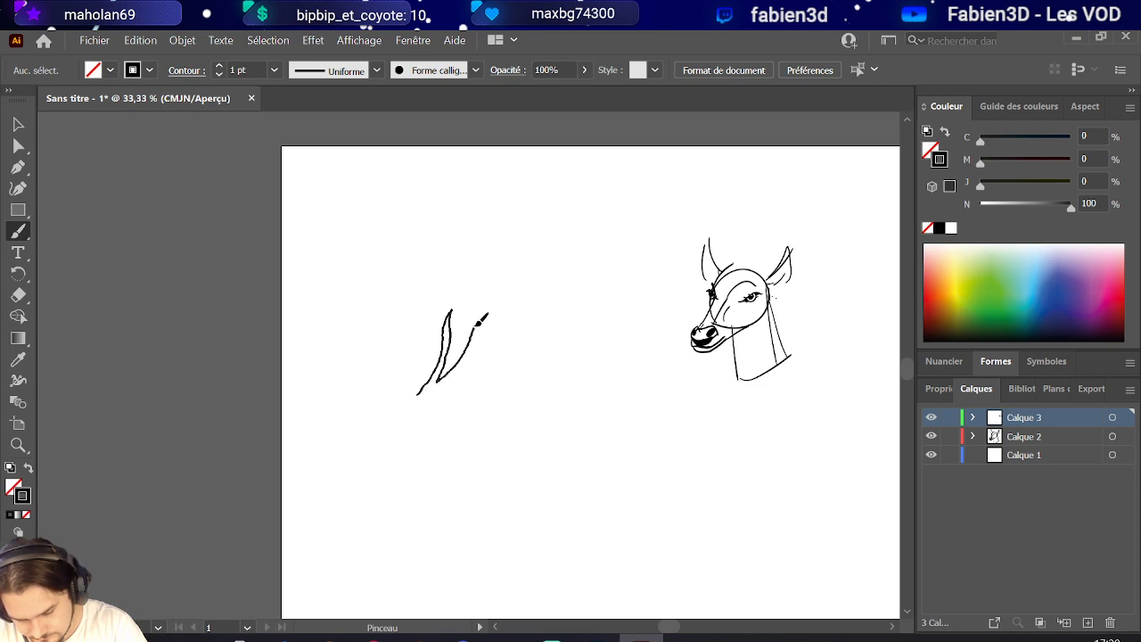
mouse_move(489, 316)
mouse_down()
mouse_move(451, 382)
mouse_move(500, 365)
mouse_up()
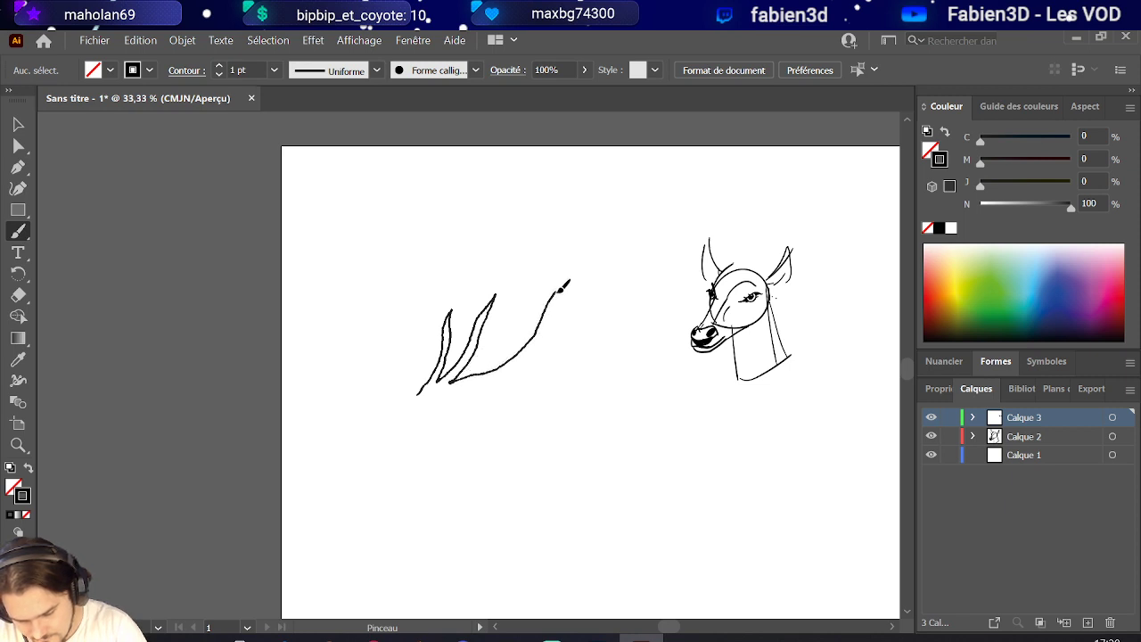
drag(558, 296, 498, 378)
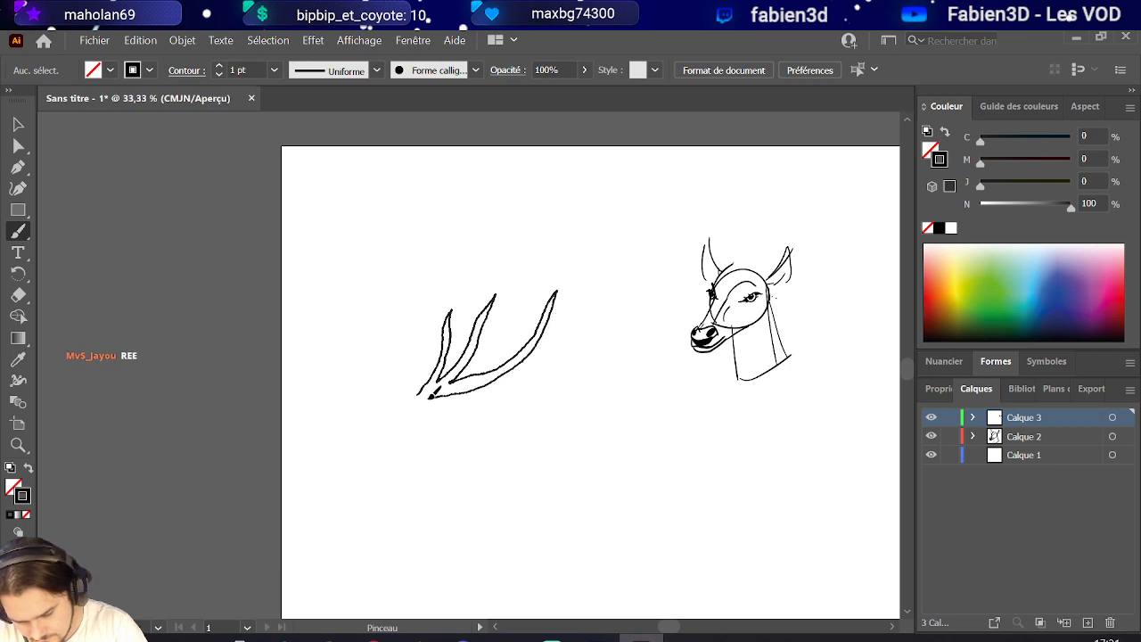
drag(416, 394, 419, 392)
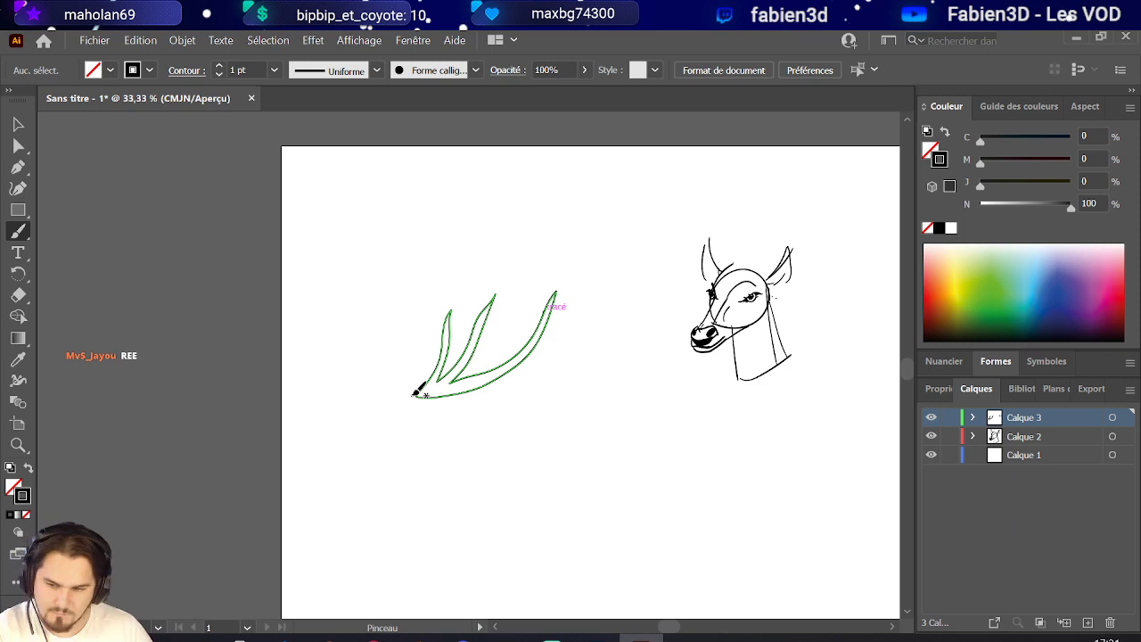
scroll(418, 392, up, 2)
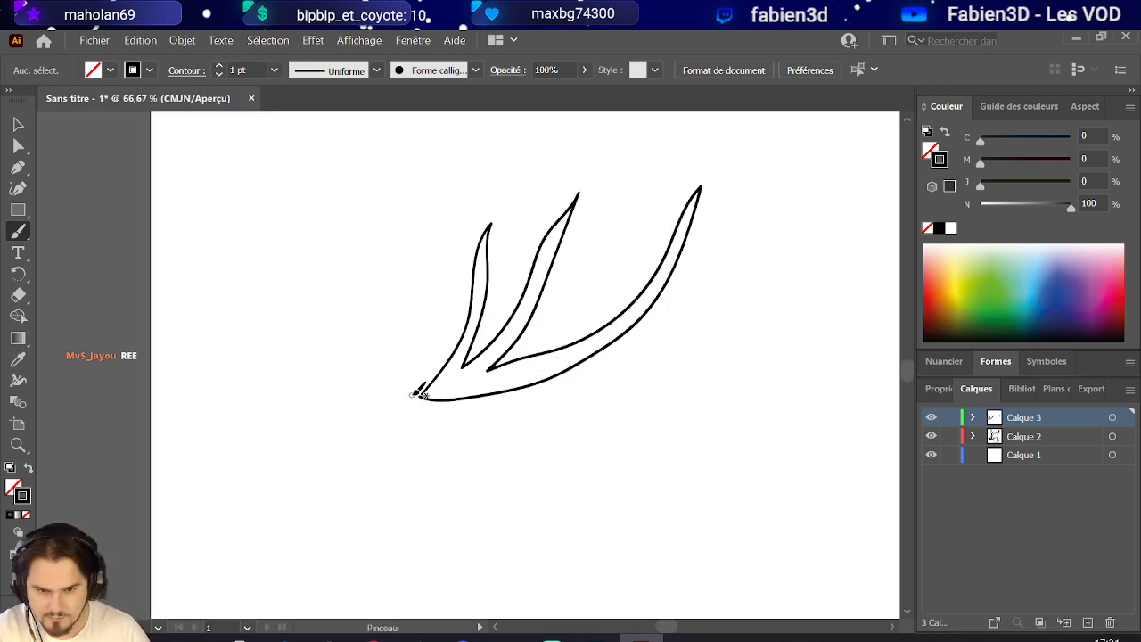
scroll(509, 307, down, 2)
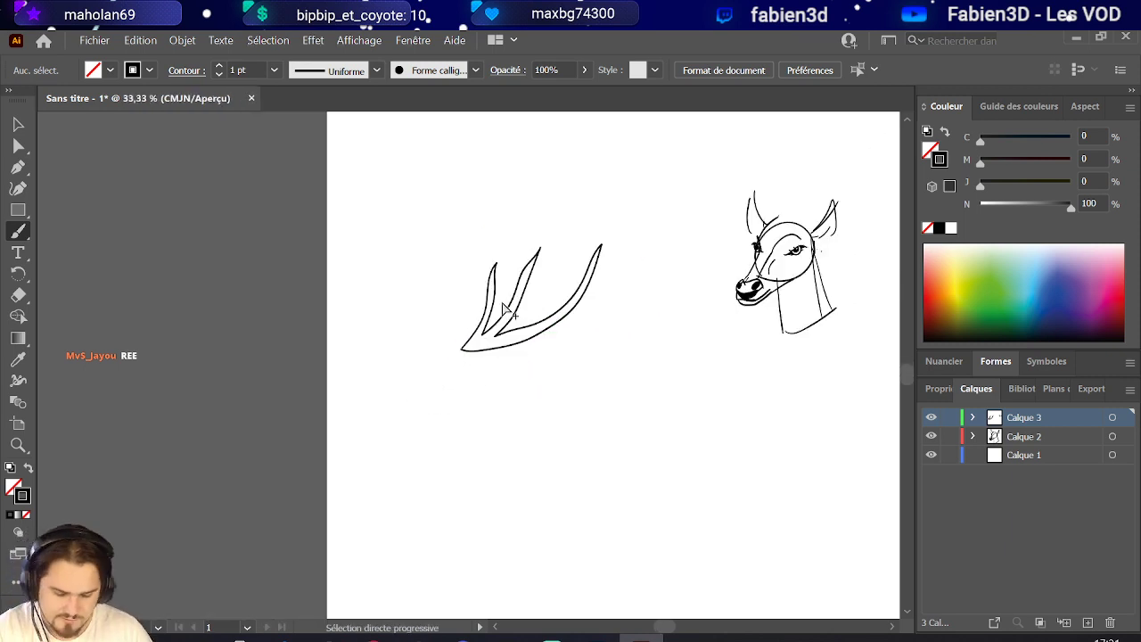
Widen the antler's base and smooth the middle tine's tip by moving anchor points with Direct Selection.
scroll(565, 298, up, 2)
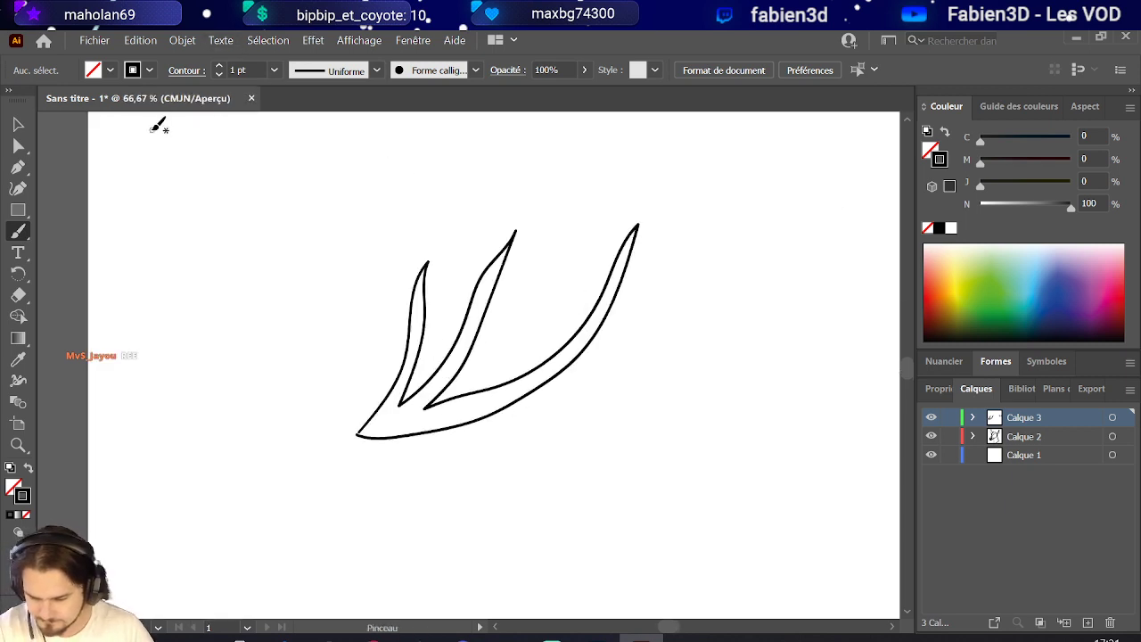
click(18, 146)
drag(397, 440, 527, 406)
key(ctrl+1)
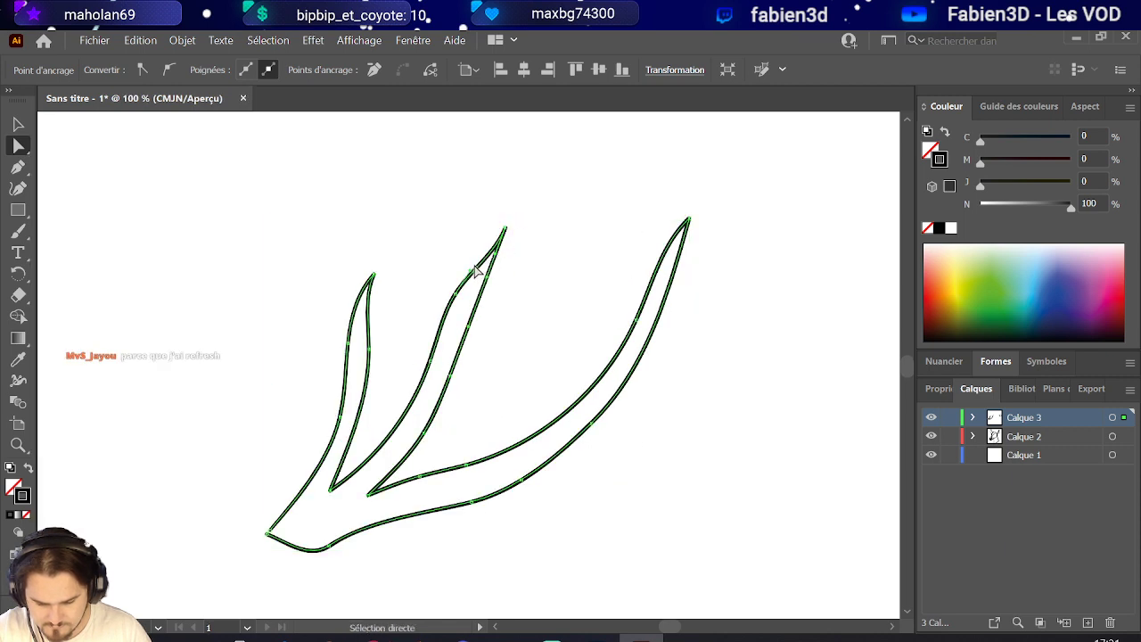
mouse_move(484, 255)
mouse_down()
mouse_move(489, 239)
mouse_move(507, 238)
mouse_move(489, 246)
mouse_up()
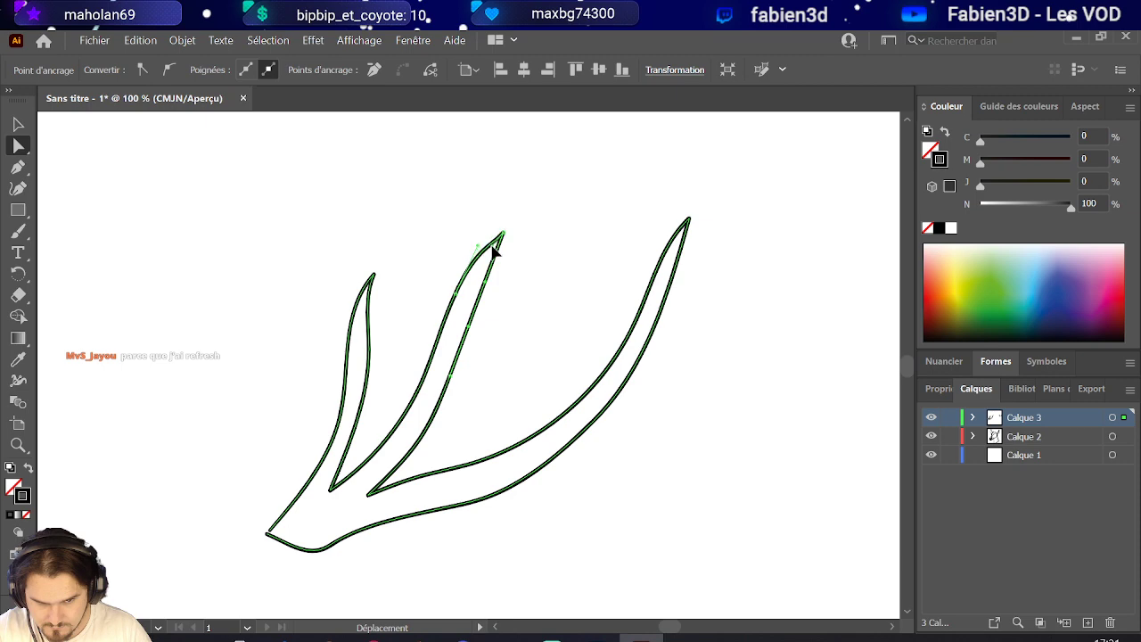
scroll(448, 257, down, 3)
scroll(424, 258, up, 2)
scroll(571, 204, down, 1)
click(543, 224)
scroll(545, 224, up, 1)
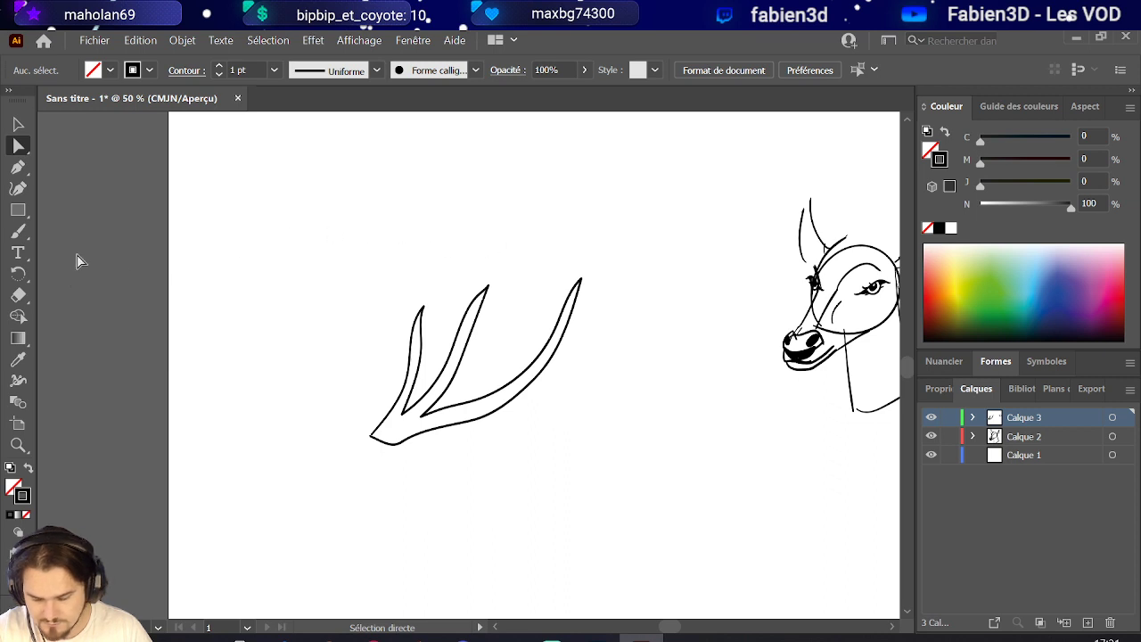
Try painting a long upper branch rising from the antler's main beam with the Paintbrush, undoing each attempt.
click(18, 231)
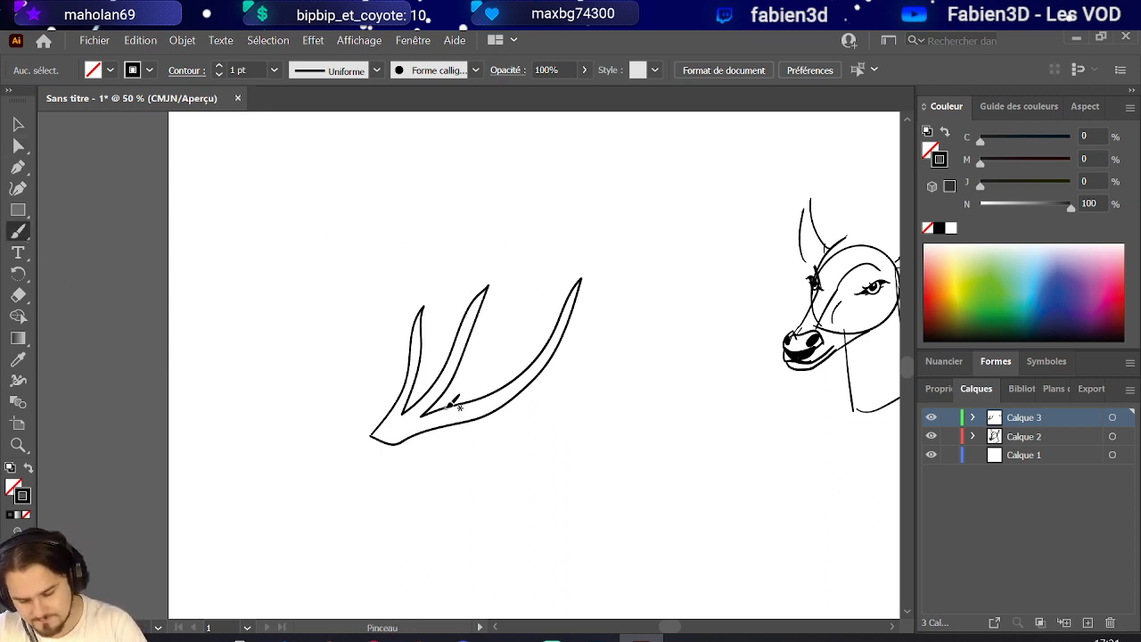
mouse_move(448, 406)
mouse_down()
mouse_move(513, 333)
mouse_move(556, 254)
mouse_move(570, 171)
mouse_up()
key(ctrl+z)
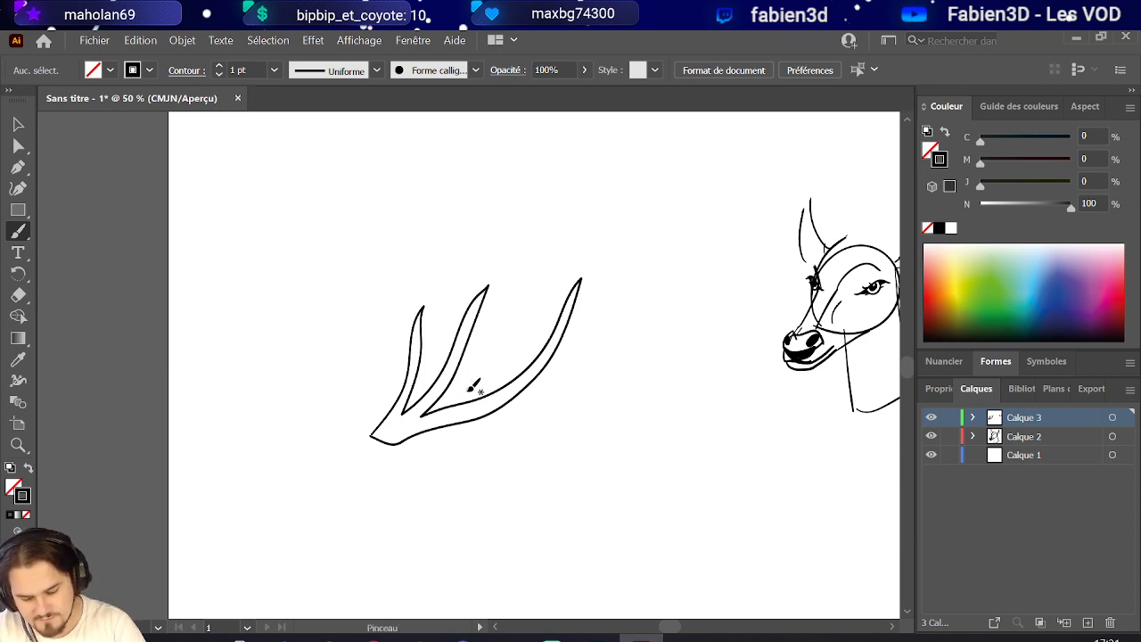
mouse_move(461, 403)
mouse_down()
mouse_move(512, 308)
mouse_move(522, 248)
mouse_move(476, 168)
mouse_move(537, 222)
mouse_move(533, 181)
mouse_move(551, 223)
mouse_move(579, 141)
mouse_move(573, 213)
mouse_move(593, 169)
mouse_move(584, 225)
mouse_move(611, 222)
mouse_move(633, 185)
mouse_move(635, 202)
mouse_move(620, 233)
mouse_move(594, 243)
mouse_up()
key(ctrl+z)
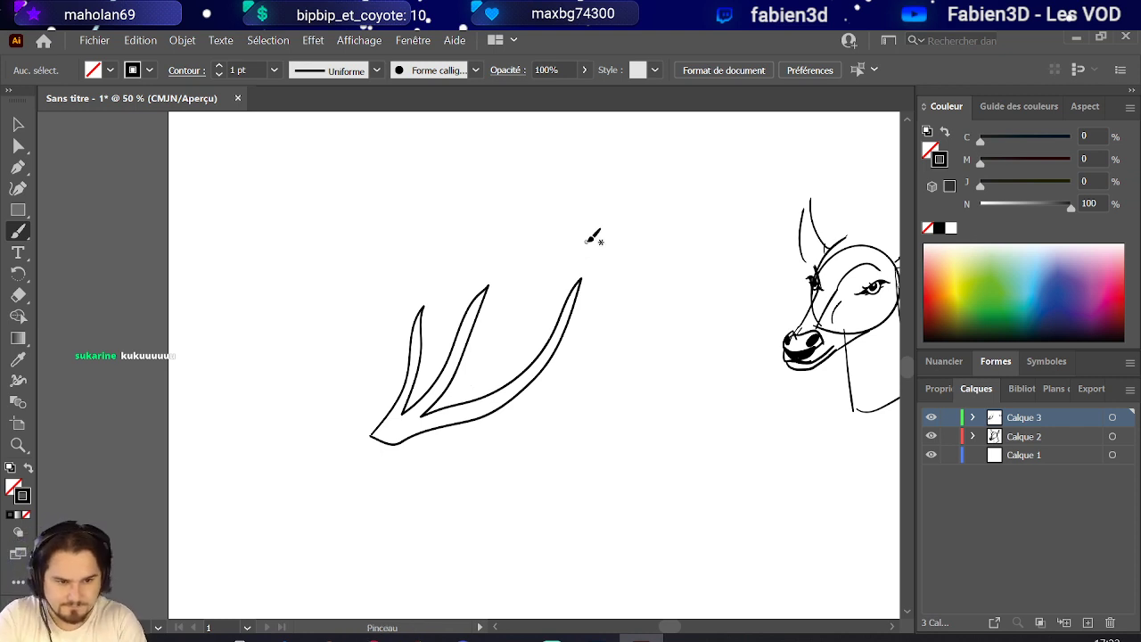
Paint a tall upper branch with a side tine and forked tip, and shift it so its lower end meets the beam.
mouse_move(460, 401)
mouse_down()
mouse_move(490, 361)
mouse_move(528, 210)
mouse_move(515, 147)
mouse_move(535, 178)
mouse_move(541, 239)
mouse_move(526, 292)
mouse_move(598, 179)
mouse_move(654, 134)
mouse_move(606, 186)
mouse_move(667, 173)
mouse_move(567, 246)
mouse_move(498, 386)
mouse_up()
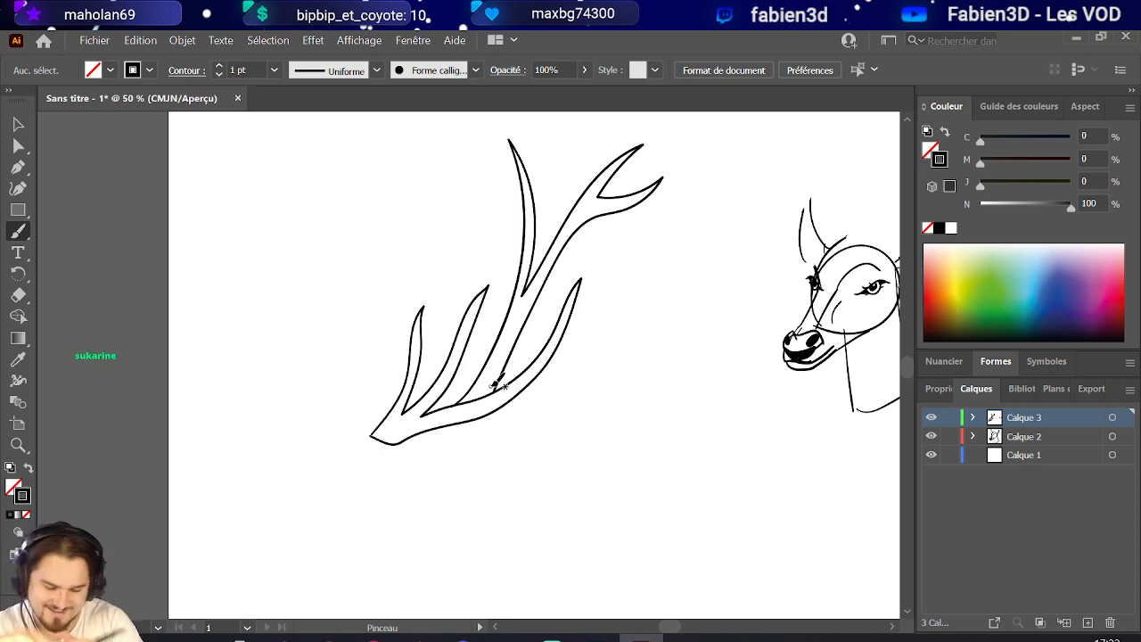
click(21, 125)
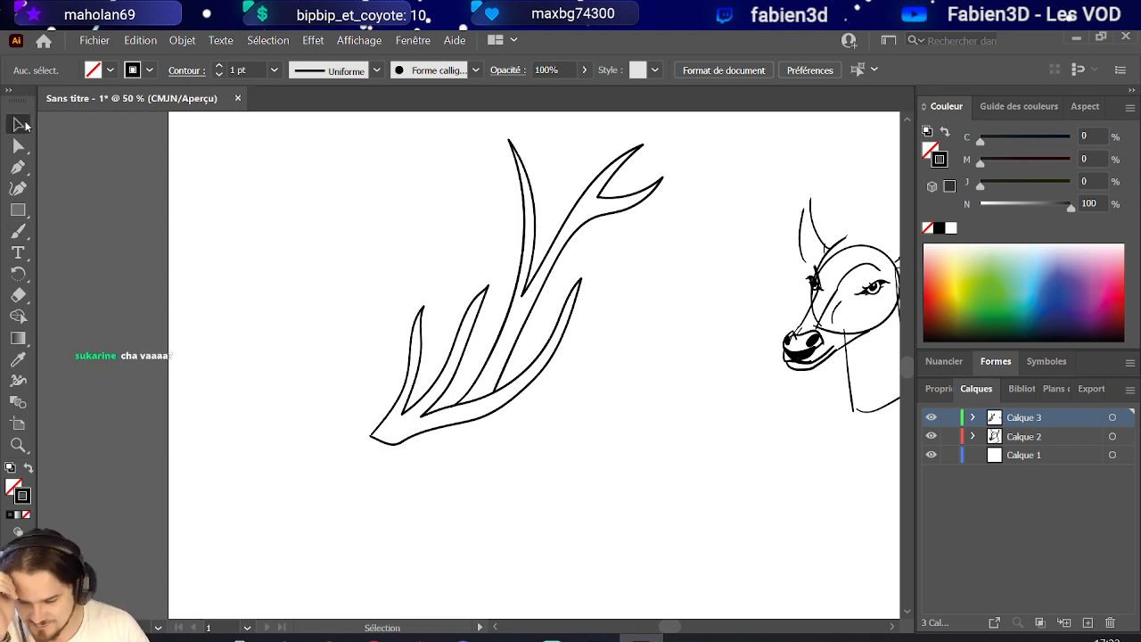
click(567, 248)
drag(567, 248, 550, 257)
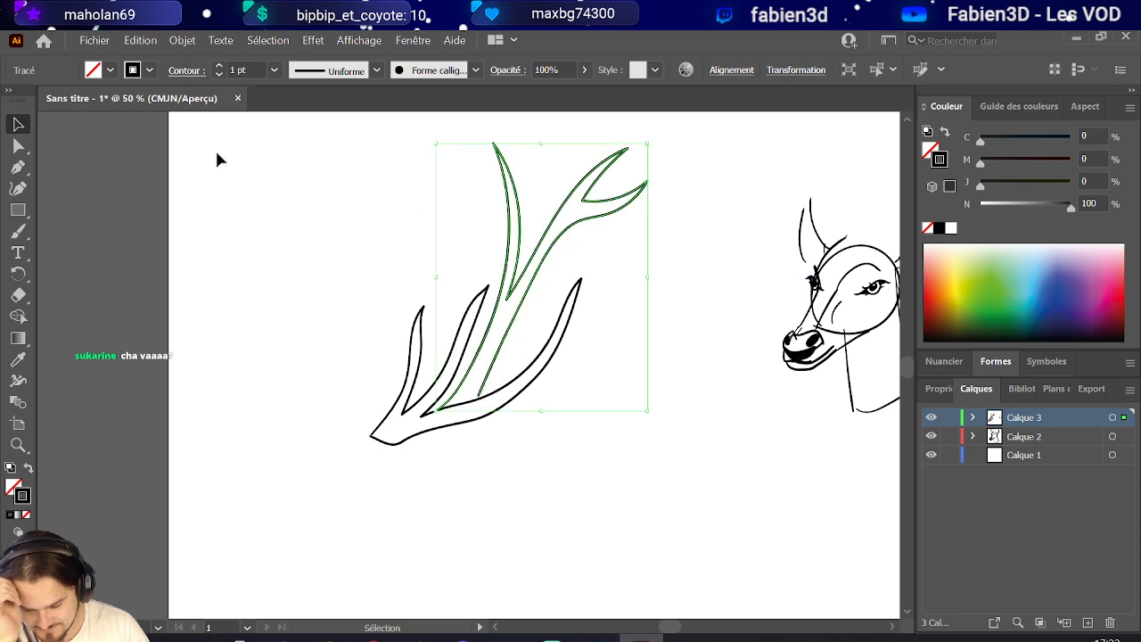
click(19, 145)
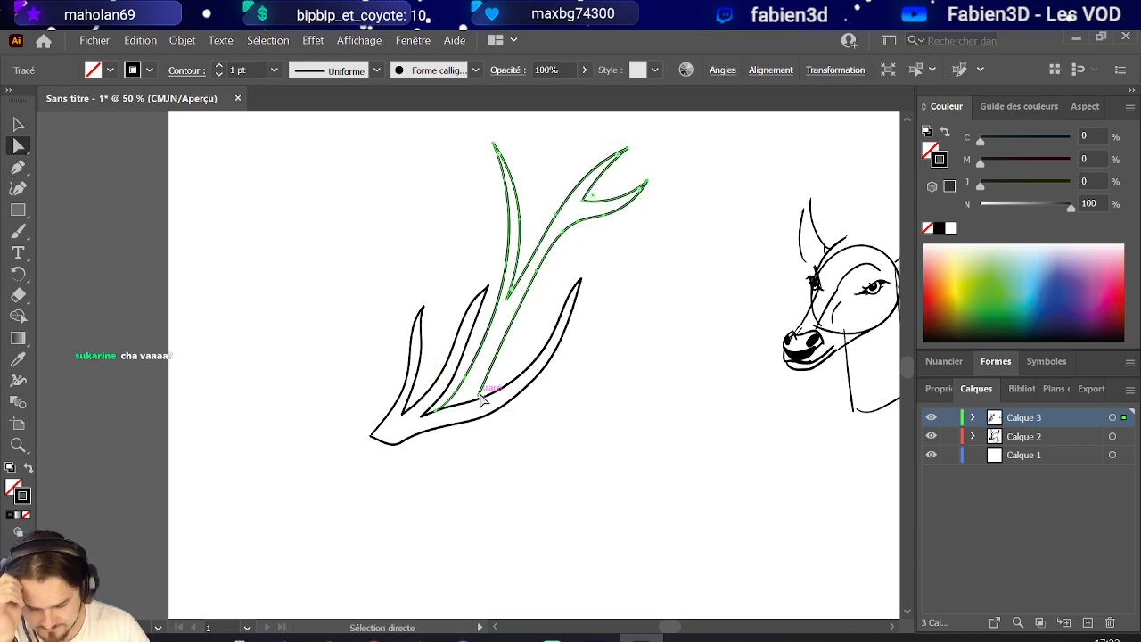
drag(482, 400, 484, 402)
click(626, 476)
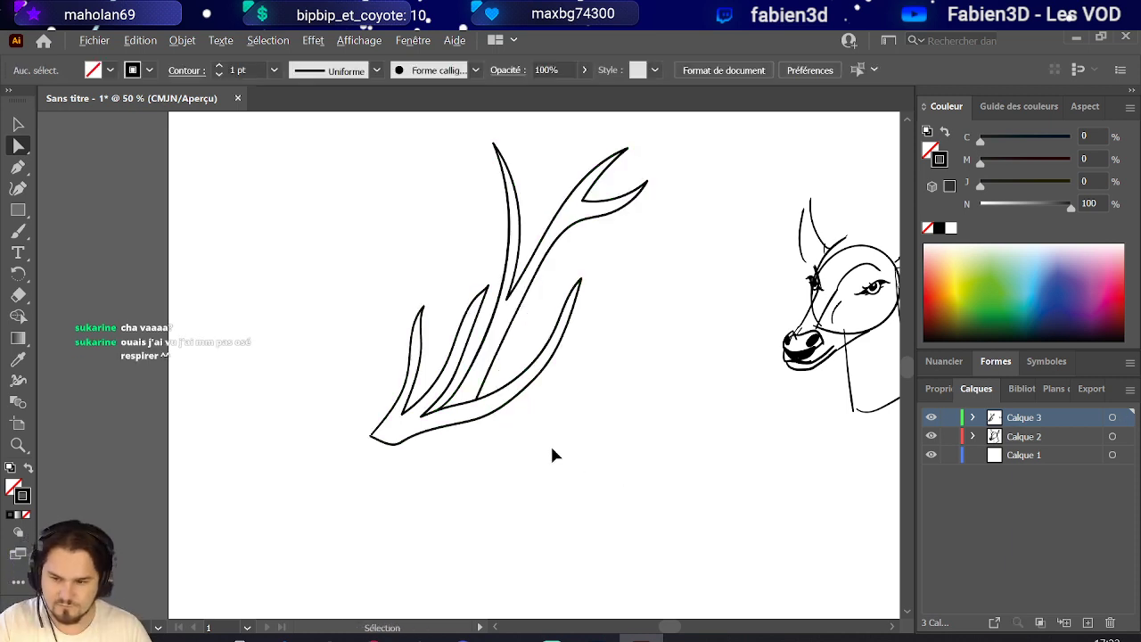
Move the complete antler closer to the deer's head and slightly compress its height.
scroll(550, 454, down, 1)
scroll(558, 431, down, 1)
scroll(675, 387, up, 1)
scroll(675, 387, down, 1)
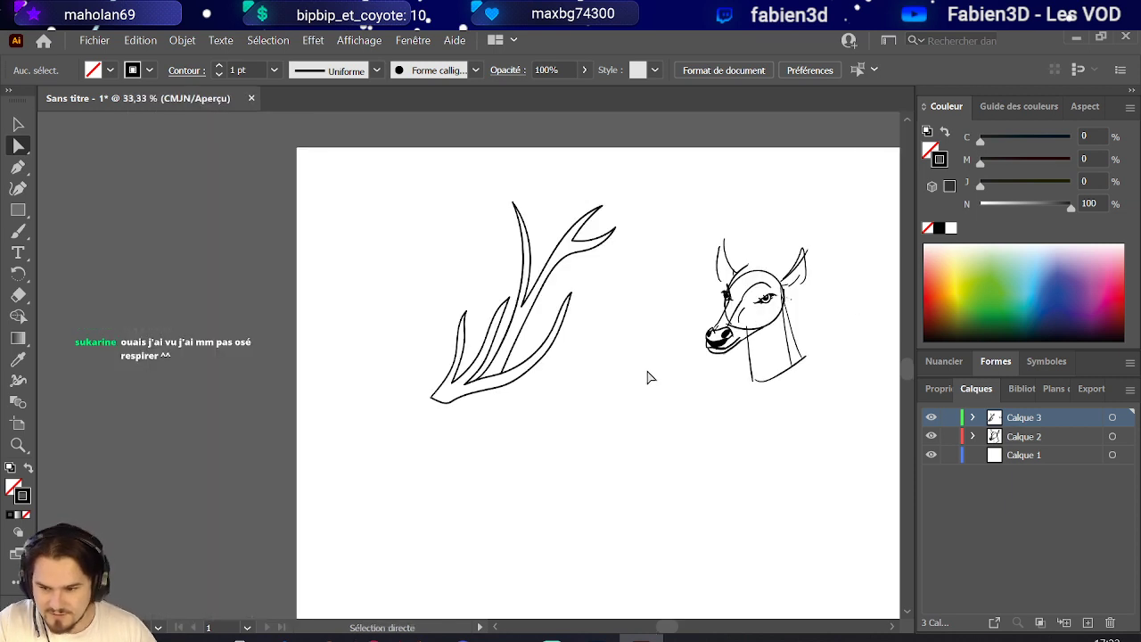
key(v)
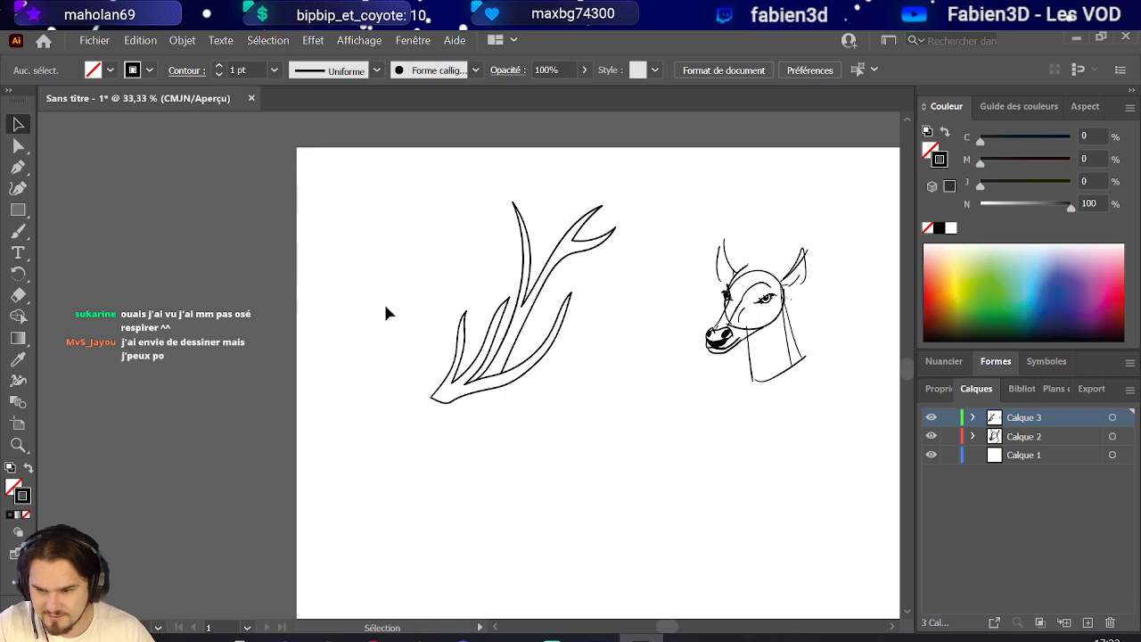
drag(375, 419, 654, 231)
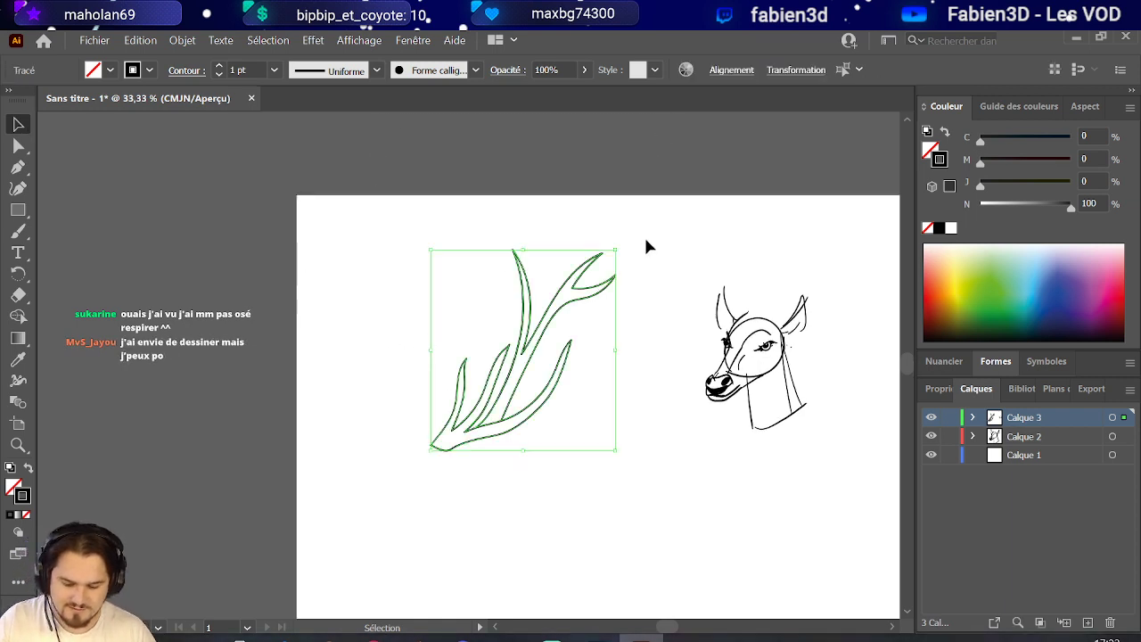
drag(550, 402, 607, 392)
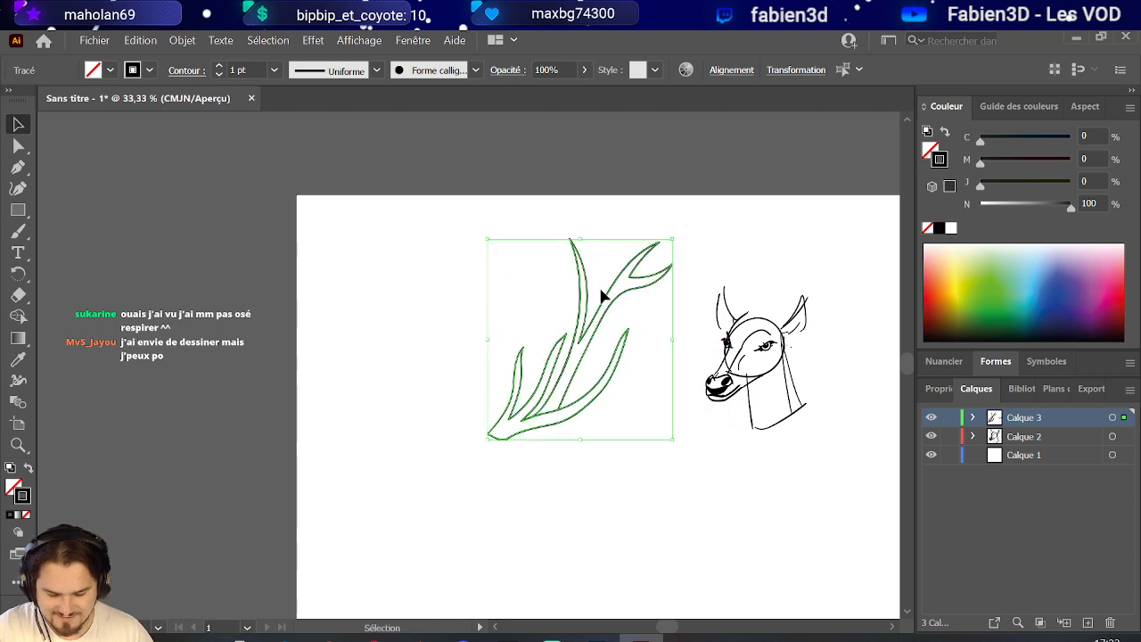
mouse_move(572, 249)
mouse_down()
mouse_move(584, 249)
mouse_move(583, 264)
mouse_up()
key(a)
key(v)
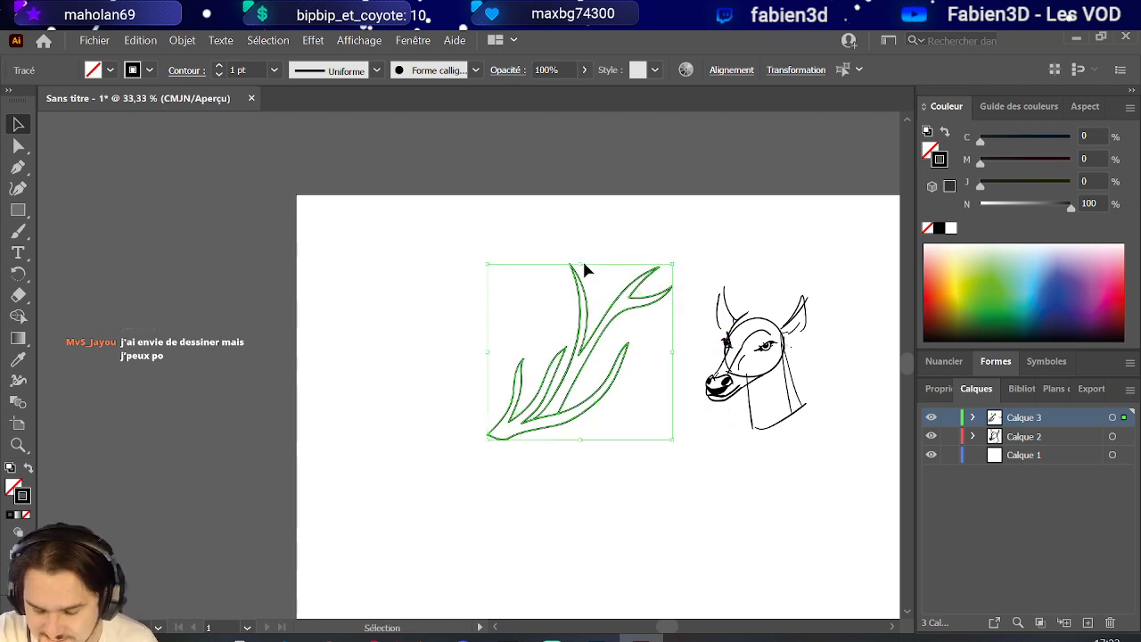
mouse_move(671, 352)
mouse_down()
mouse_move(687, 354)
mouse_move(676, 350)
mouse_up()
Duplicate the antler, flip the copy horizontally, and align it base to base with the original at matching width.
key(a)
key(ctrl+c)
key(v)
key(ctrl+v)
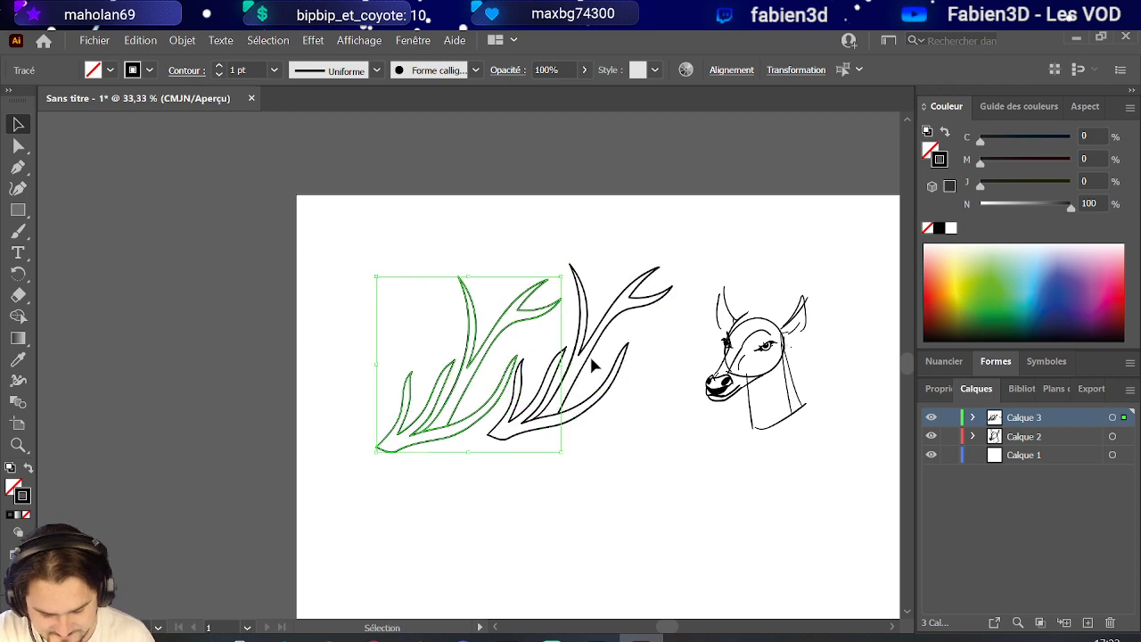
drag(560, 364, 224, 359)
drag(382, 438, 486, 437)
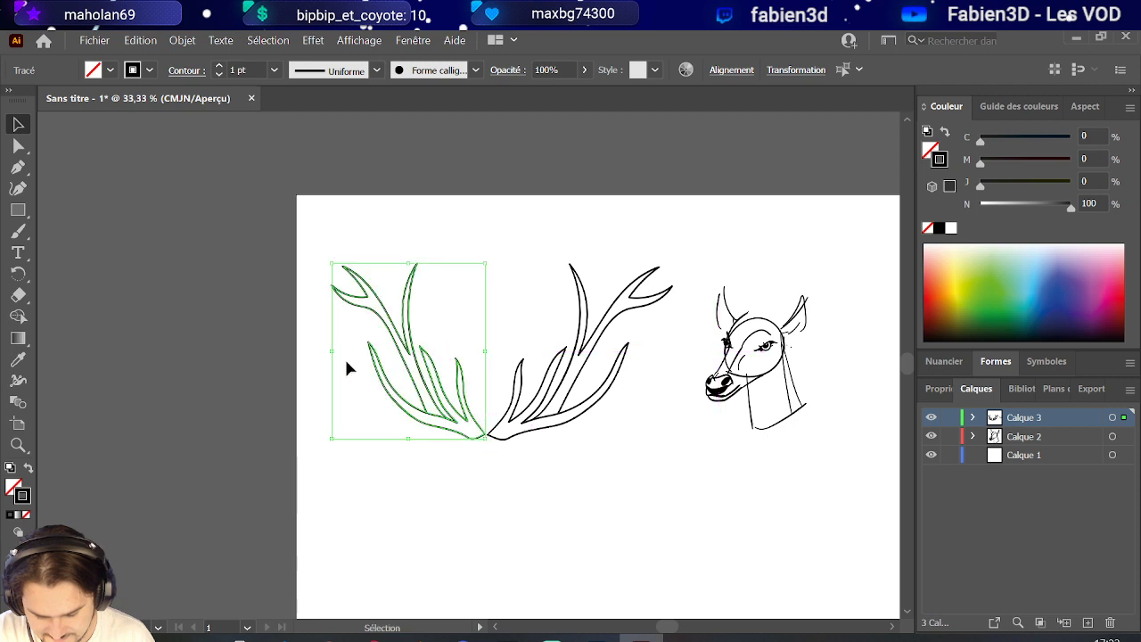
drag(332, 352, 316, 353)
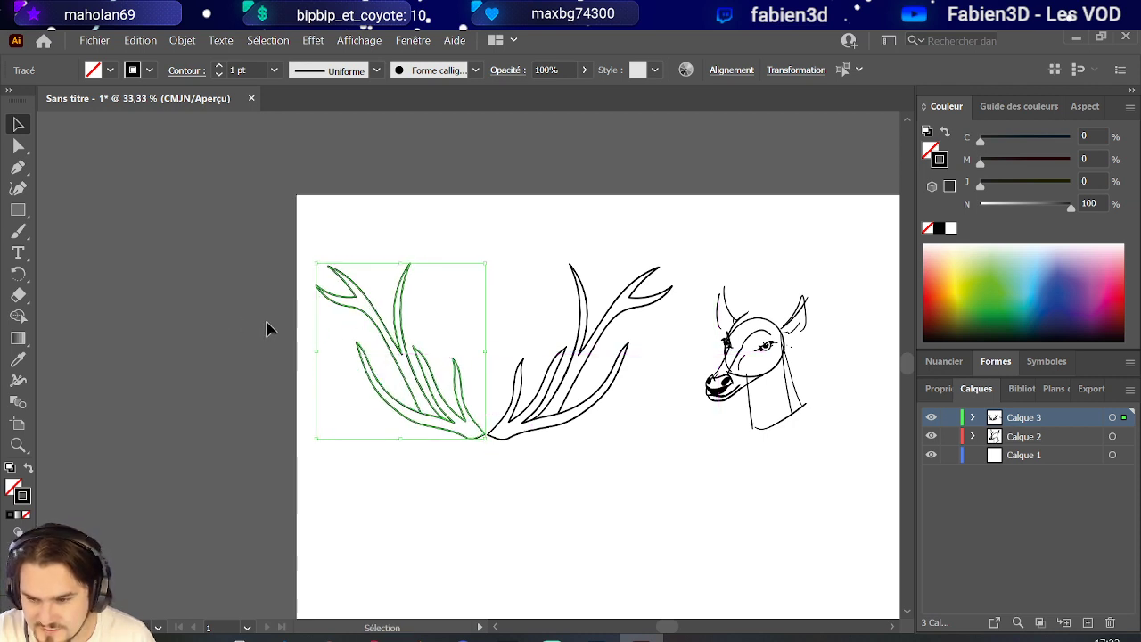
Move the deer's head lower on the artboard and place both antlers on top of it.
scroll(190, 339, down, 1)
drag(442, 323, 561, 248)
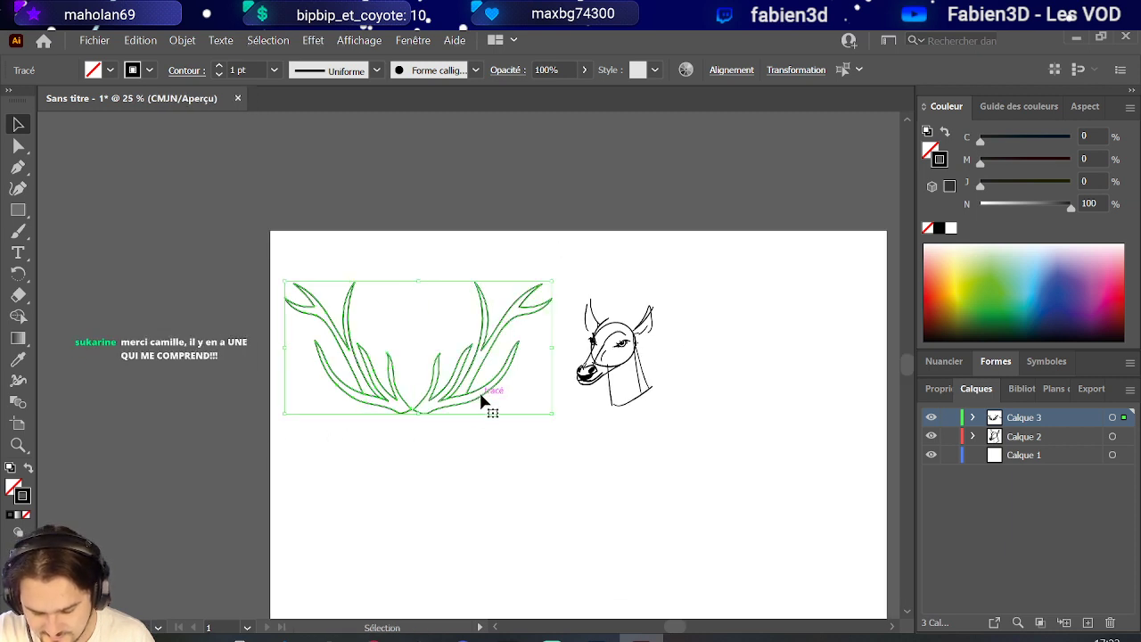
drag(687, 422, 561, 282)
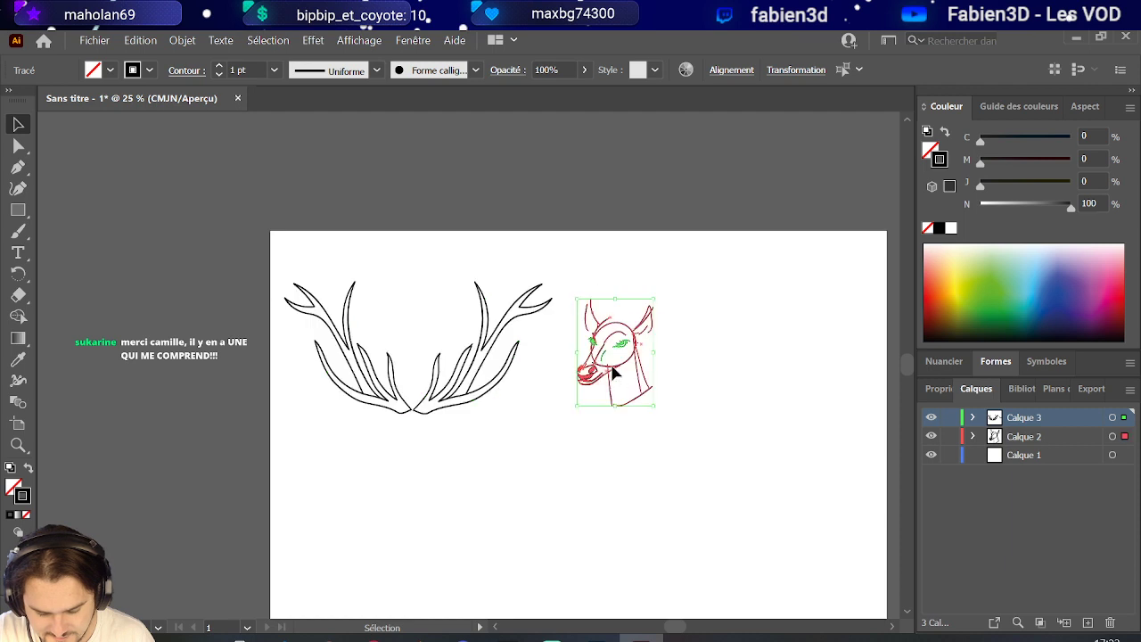
drag(615, 370, 614, 417)
drag(530, 443, 234, 227)
drag(489, 395, 687, 357)
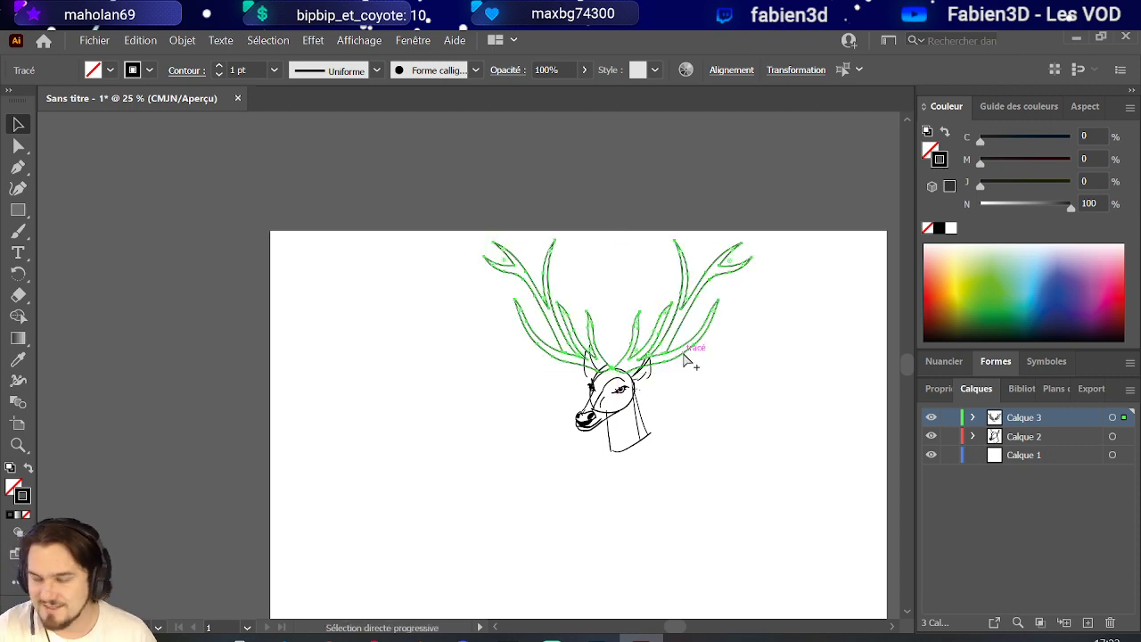
Shift both paths of the right-hand antler slightly outward and down on the skull.
scroll(678, 361, up, 4)
scroll(547, 395, down, 2)
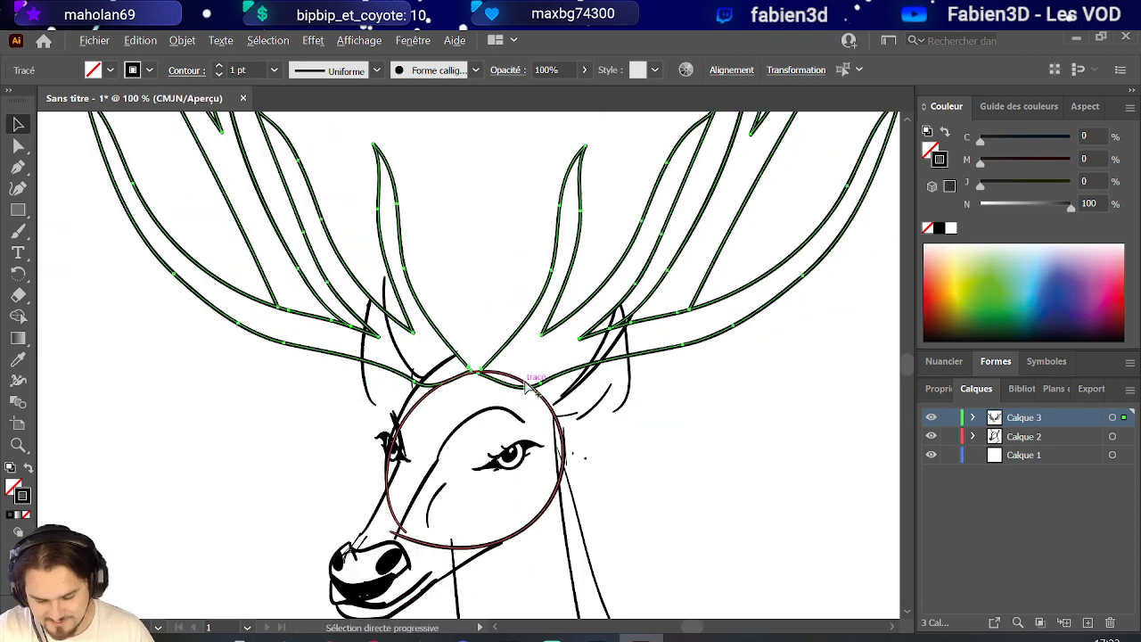
click(525, 325)
click(634, 319)
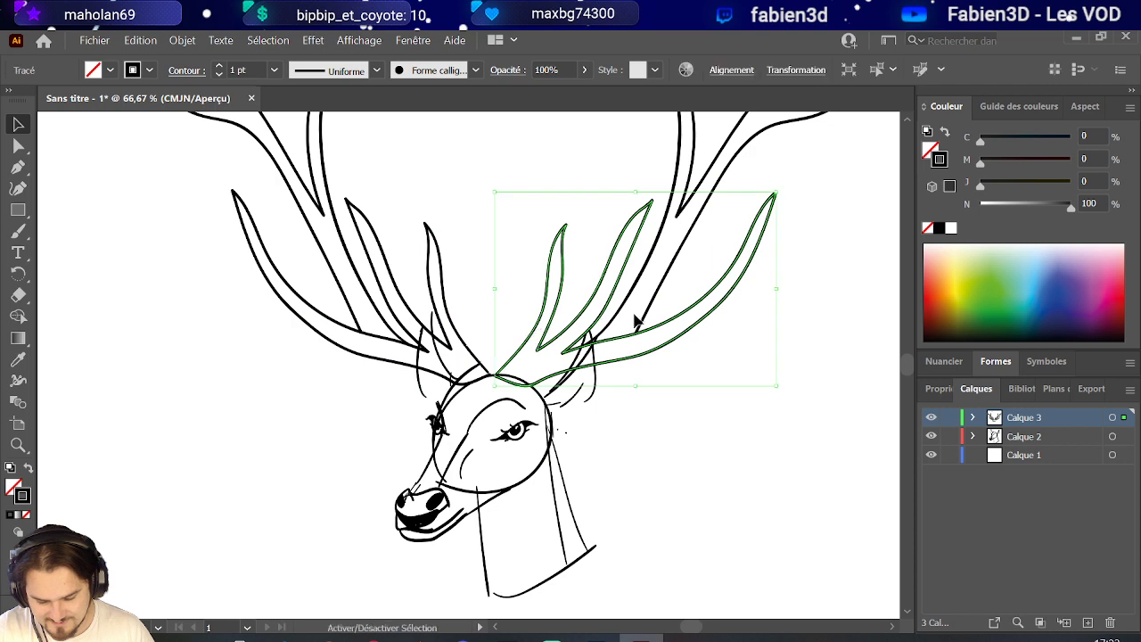
drag(645, 312, 655, 326)
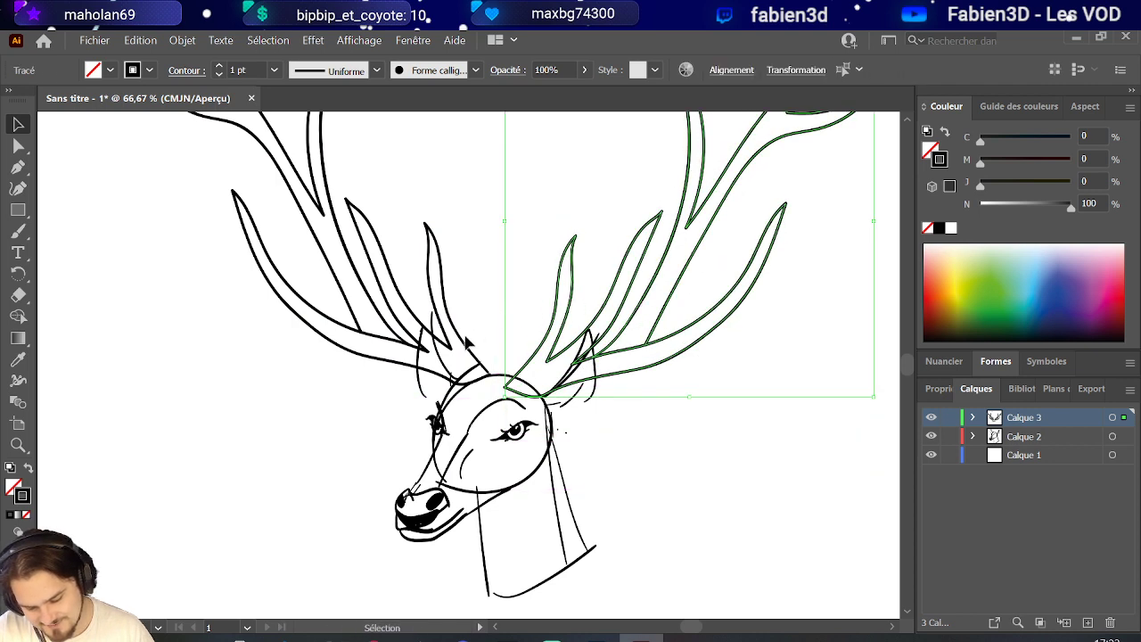
Shift both paths of the left-hand antler slightly outward and down, then deselect it.
click(451, 297)
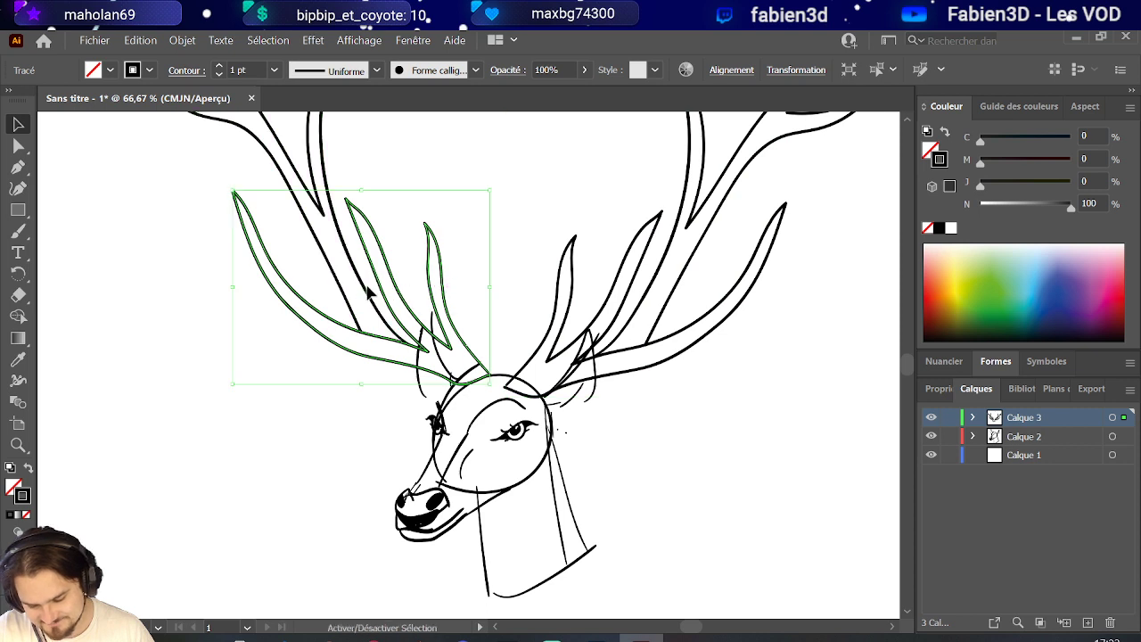
mouse_move(370, 298)
mouse_down()
mouse_move(382, 310)
mouse_move(357, 311)
mouse_up()
key(ctrl+minus)
key(ctrl+minus)
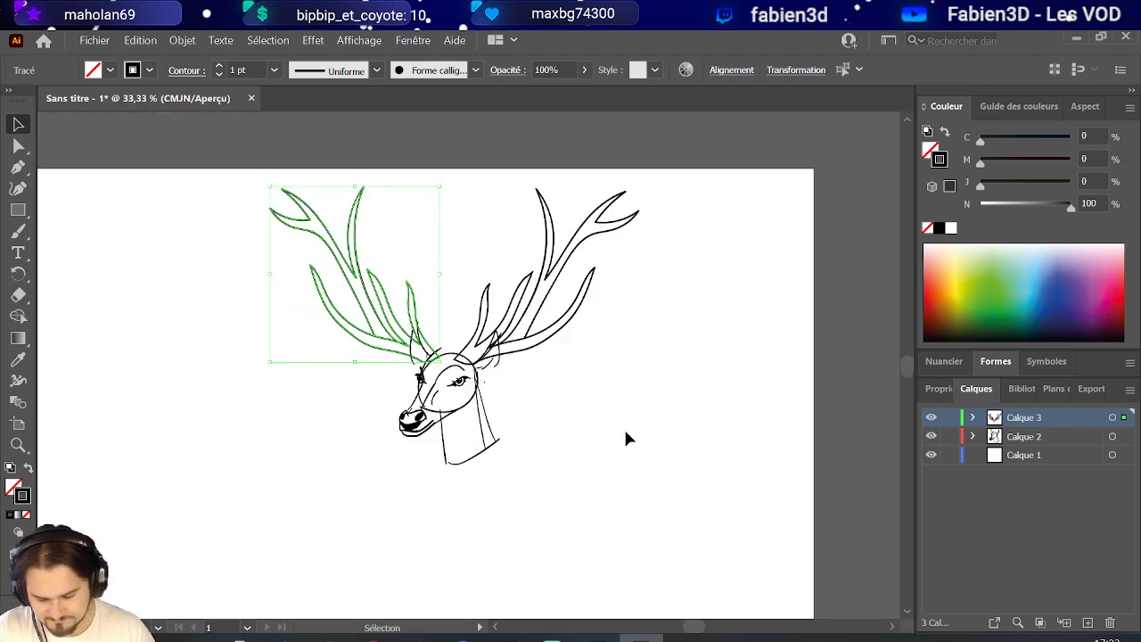
click(580, 404)
scroll(579, 404, down, 1)
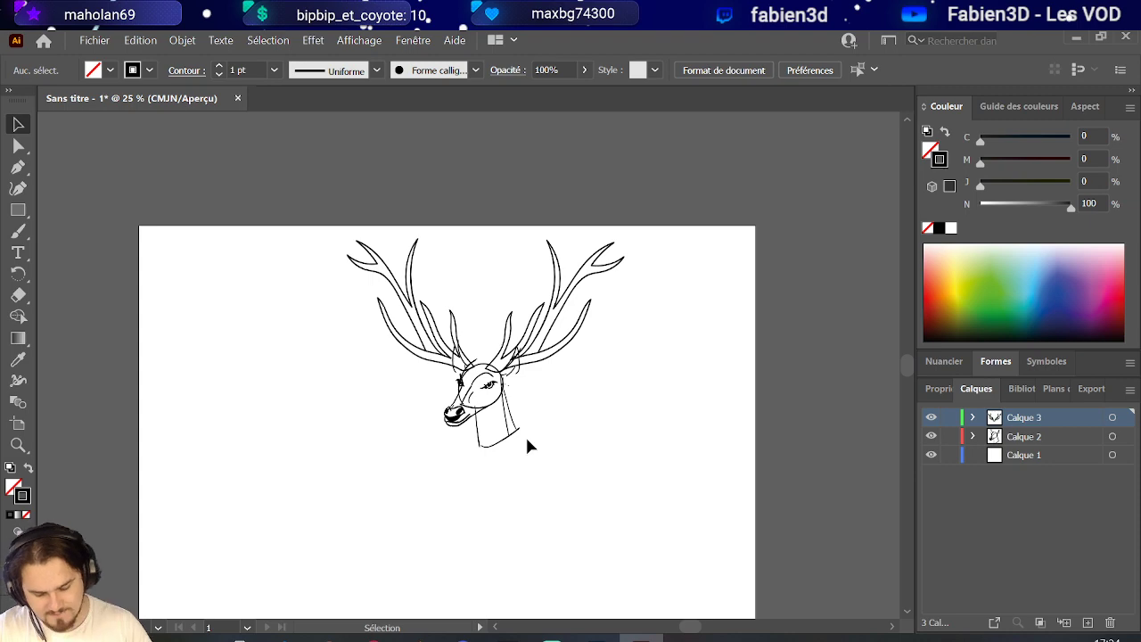
Try to sketch the back and front contours of a longer neck below the deer's head with the Paintbrush.
key(ctrl+plus)
key(ctrl+plus)
scroll(477, 415, down, 1)
scroll(397, 412, down, 1)
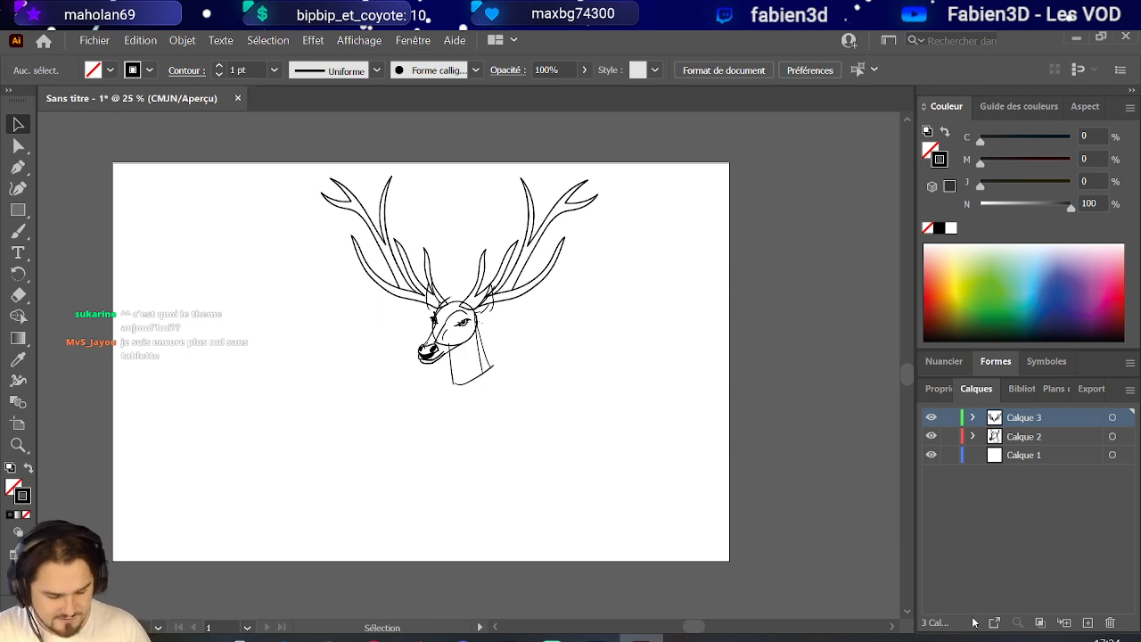
click(18, 231)
scroll(414, 374, up, 1)
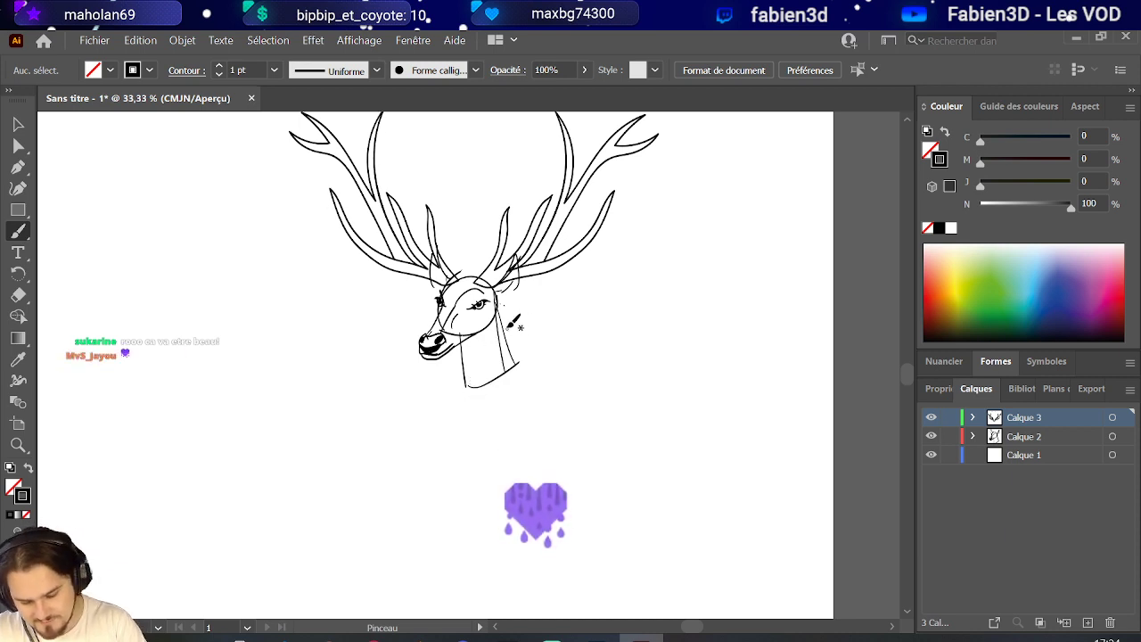
drag(535, 380, 522, 469)
drag(446, 370, 459, 497)
key(ctrl+z)
mouse_move(463, 343)
mouse_down()
mouse_move(447, 412)
mouse_move(461, 487)
mouse_up()
key(v)
key(ctrl+z)
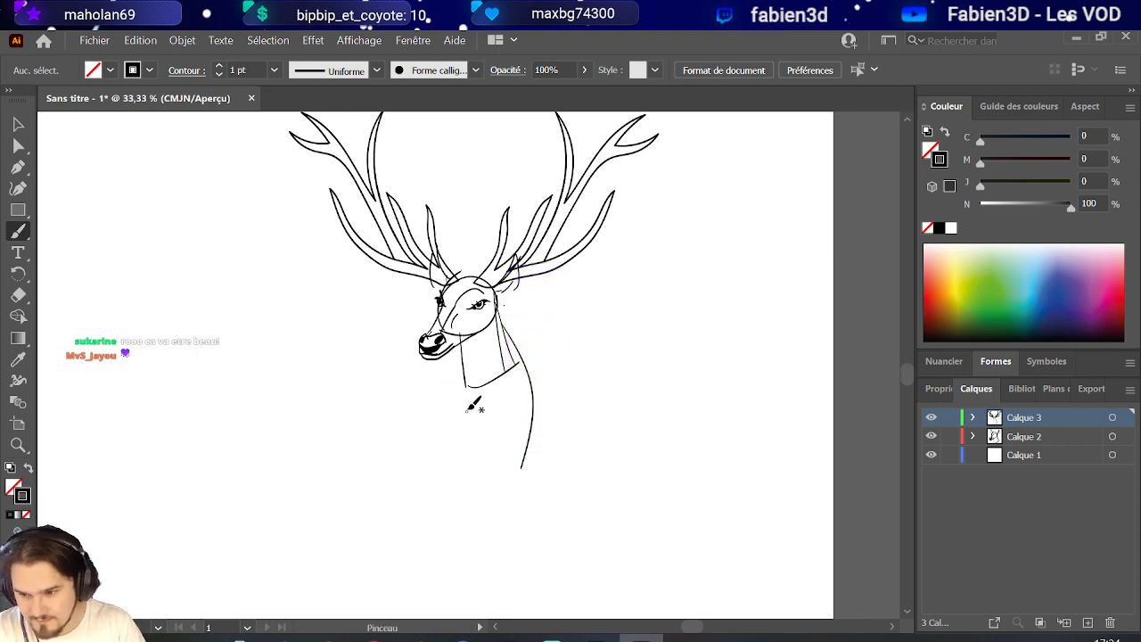
key(v)
key(ctrl+z)
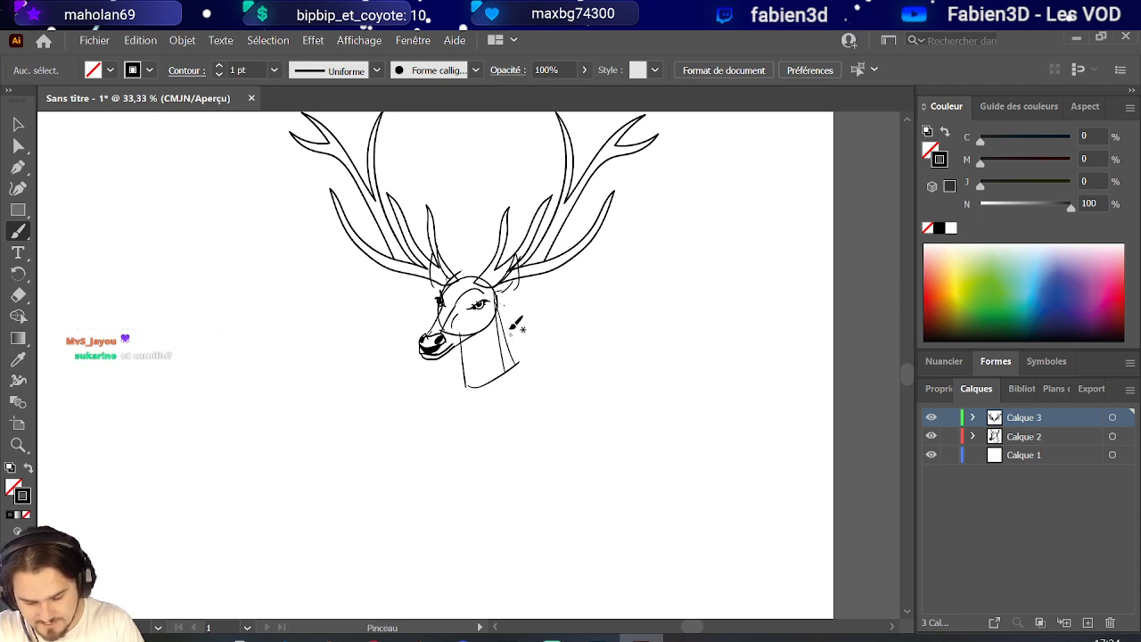
Sketch the back contour of the neck sweeping diagonally down to the chest, plus a short curve under the jaw.
mouse_move(501, 312)
mouse_down()
mouse_move(536, 390)
mouse_move(484, 480)
mouse_up()
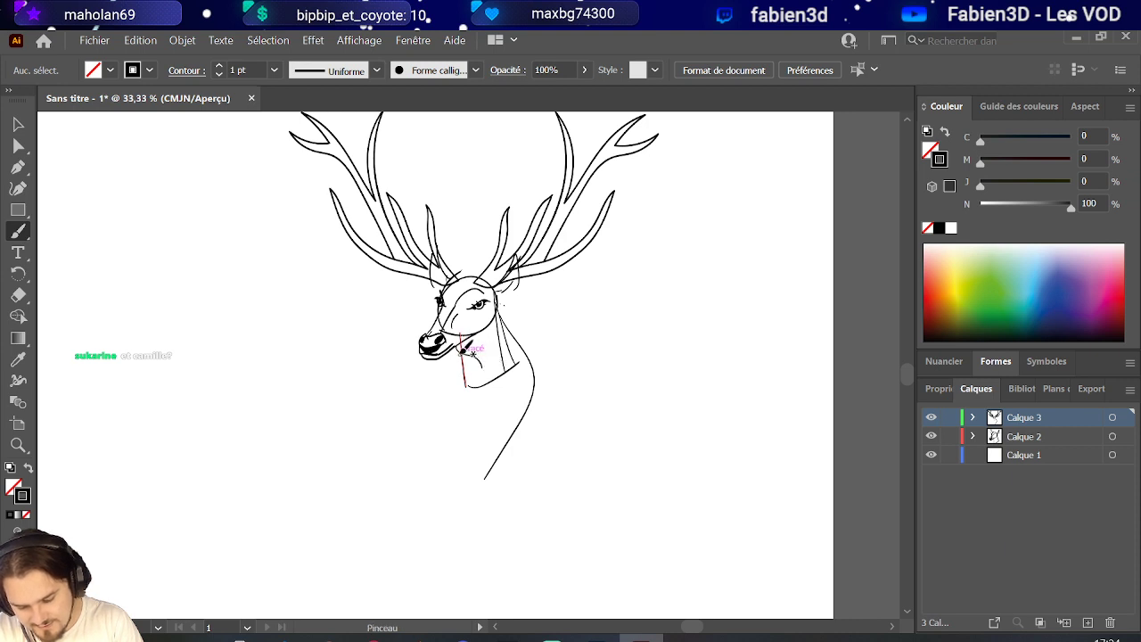
key(v)
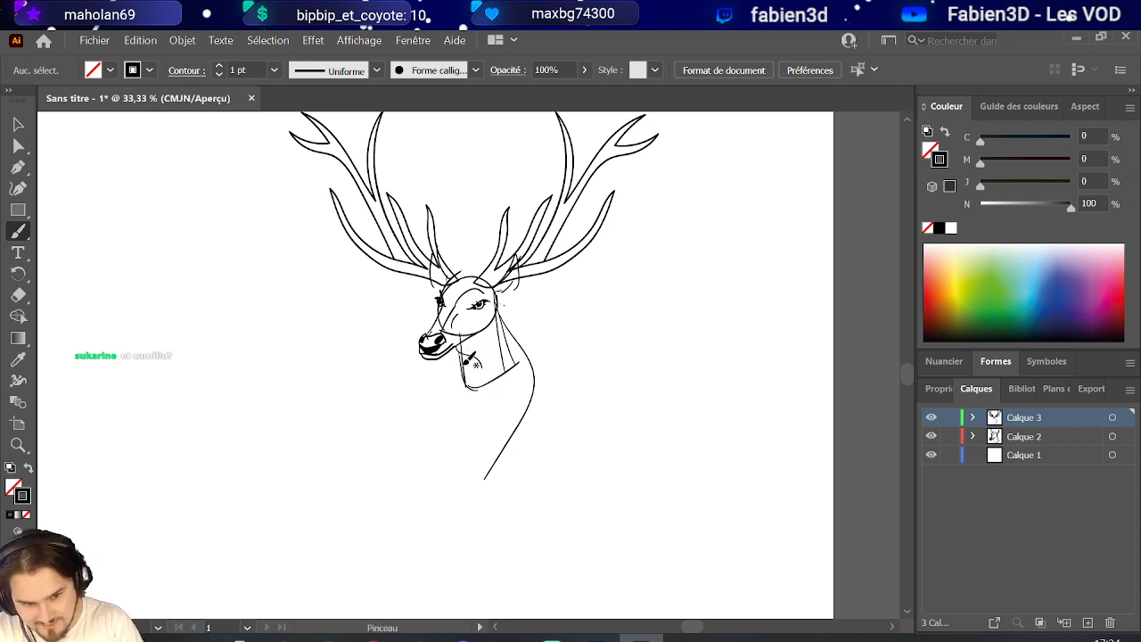
mouse_move(460, 361)
mouse_down()
mouse_move(462, 477)
mouse_move(497, 458)
mouse_up()
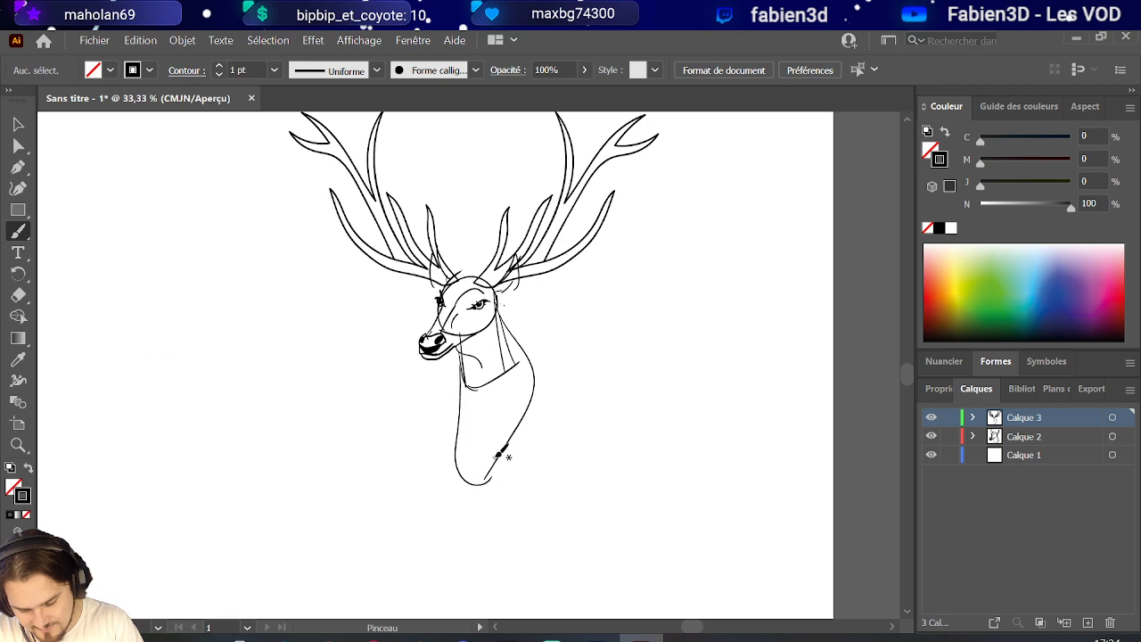
key(ctrl+z)
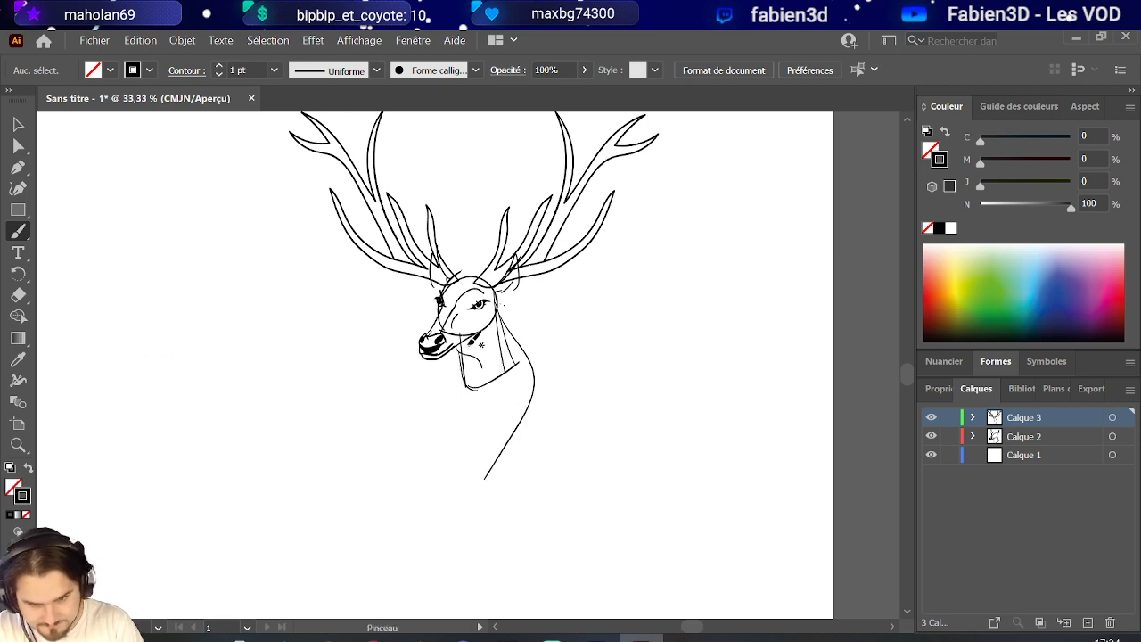
mouse_move(461, 365)
mouse_down()
mouse_move(506, 414)
mouse_move(522, 390)
mouse_up()
key(v)
key(ctrl+z)
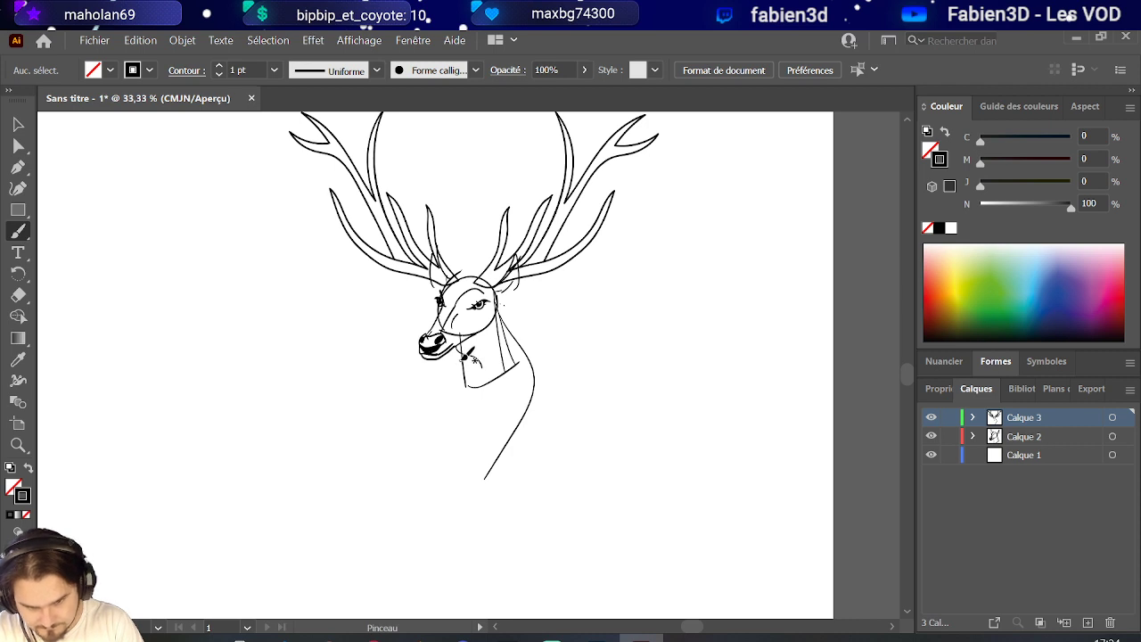
Sketch the rounded front of the chest, the pointed chest base beneath it and an outer contour behind the neck.
drag(463, 357, 479, 449)
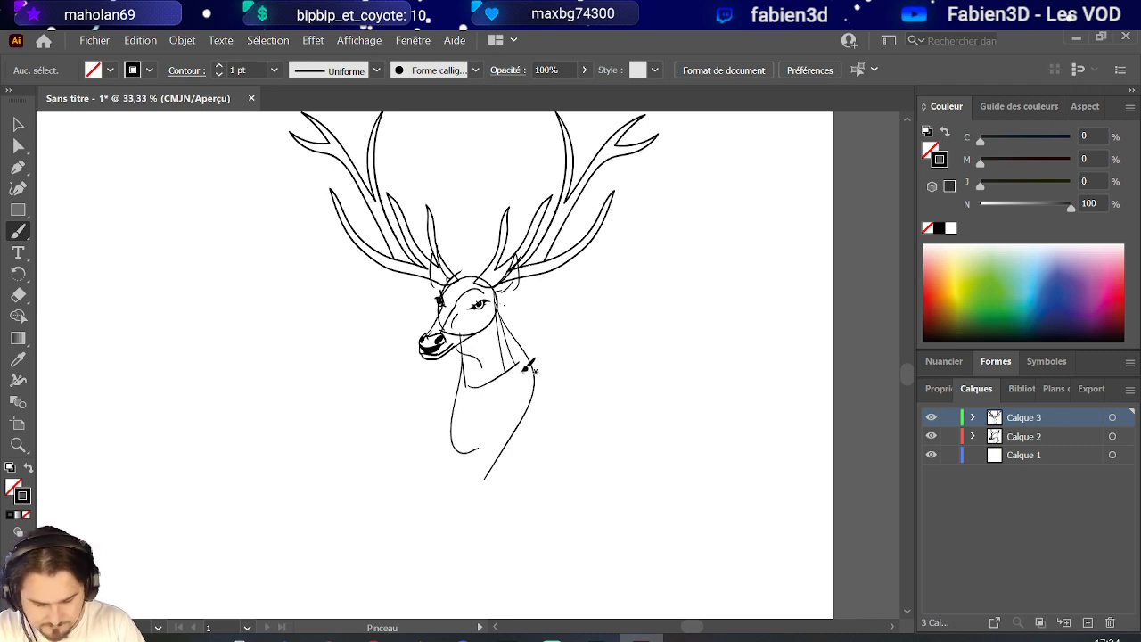
mouse_move(466, 452)
mouse_down()
mouse_move(503, 522)
mouse_move(537, 434)
mouse_move(542, 332)
mouse_up()
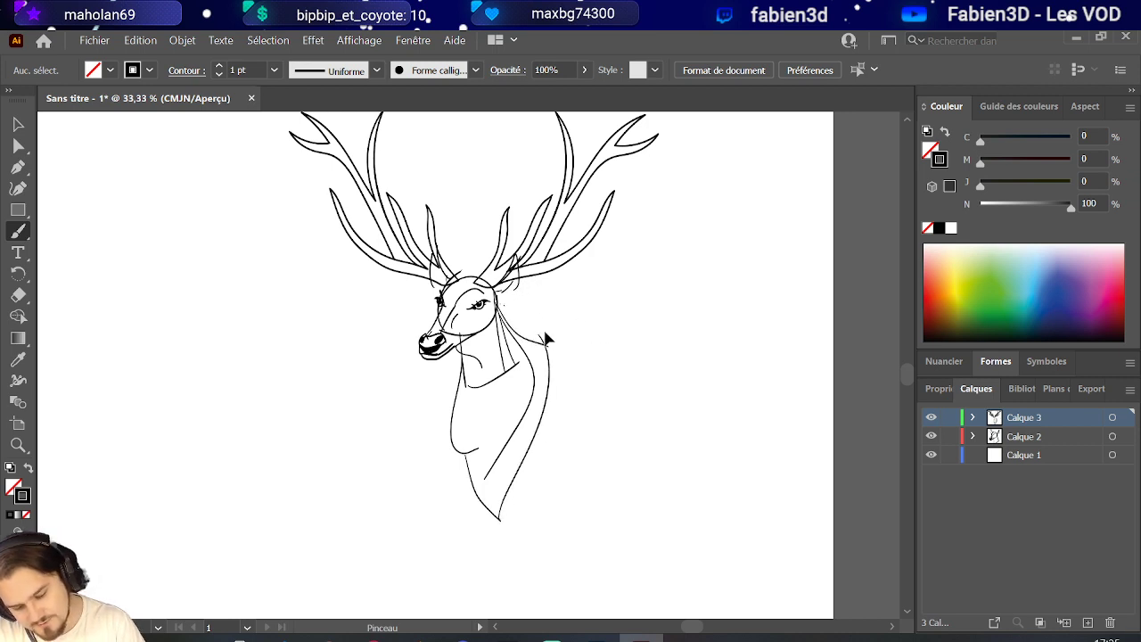
drag(539, 335, 552, 401)
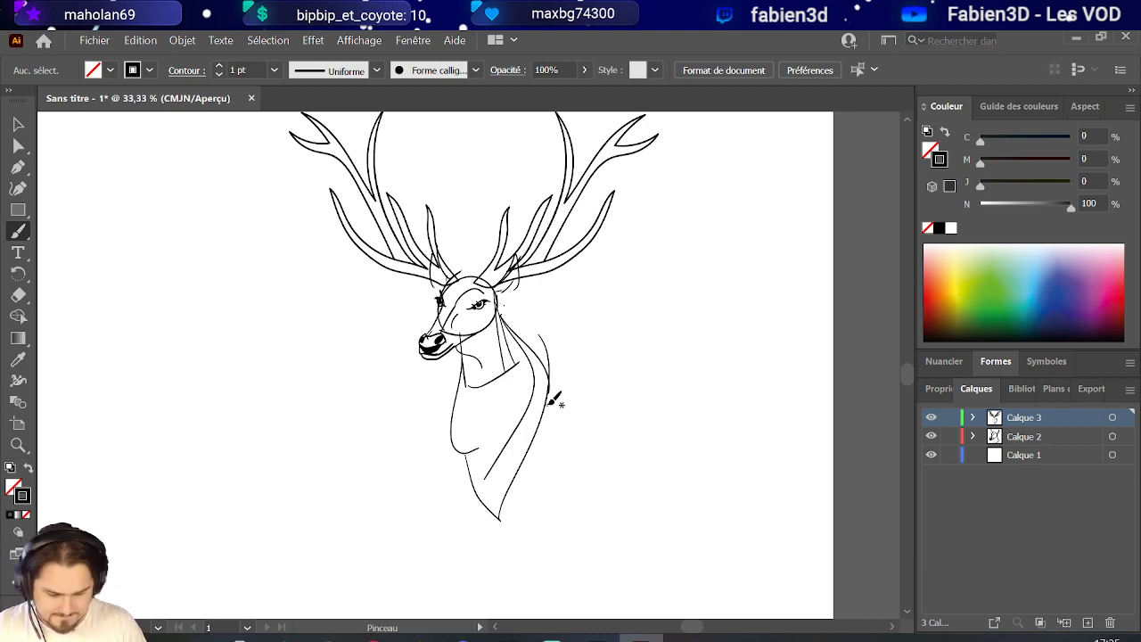
Sketch a large freehand oval for the deer's body, reaching from the chest to the rump.
scroll(554, 400, down, 3)
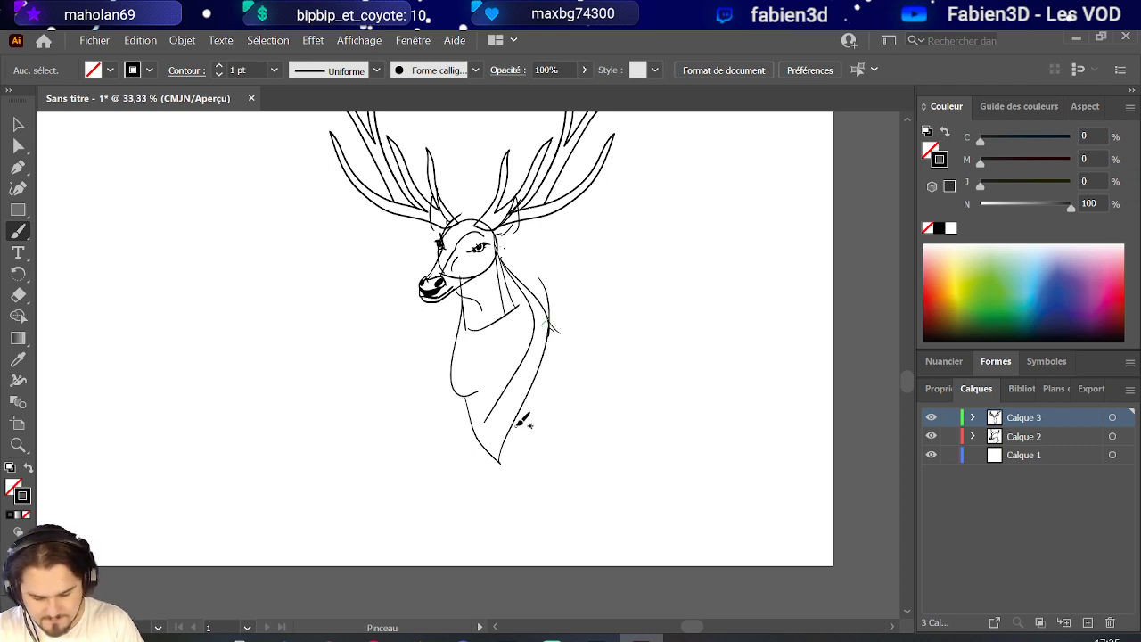
mouse_move(513, 467)
mouse_down()
mouse_move(534, 330)
mouse_move(740, 414)
mouse_up()
key(ctrl+z)
mouse_move(508, 459)
mouse_down()
mouse_move(633, 315)
mouse_move(741, 425)
mouse_move(579, 462)
mouse_up()
key(ctrl+z)
mouse_move(499, 453)
mouse_down()
mouse_move(752, 407)
mouse_move(513, 439)
mouse_up()
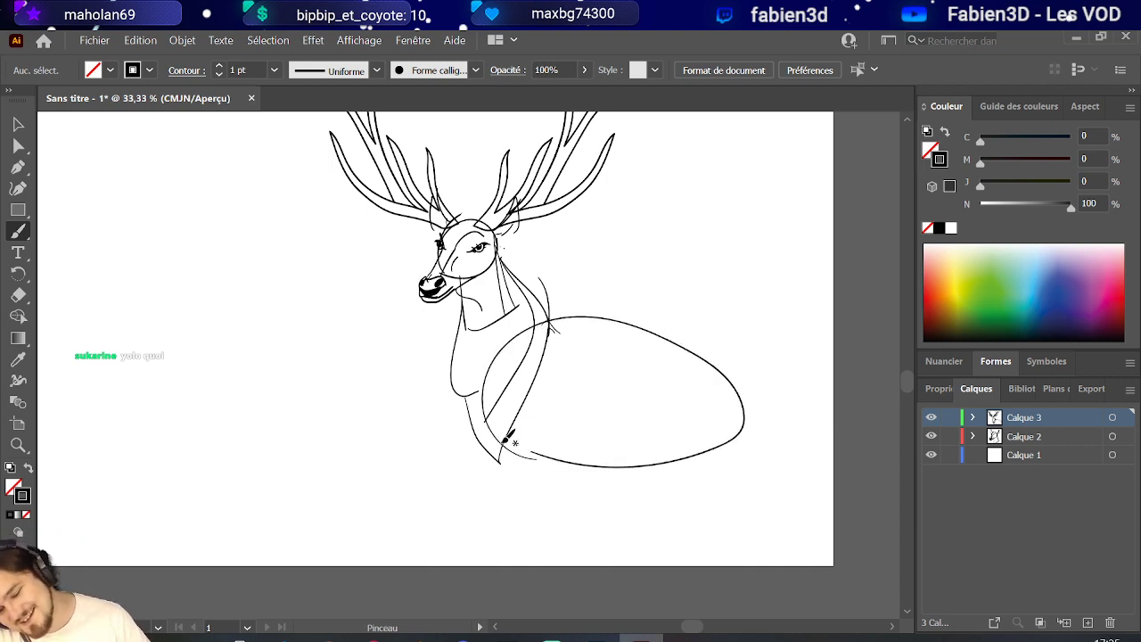
Shift the body oval toward the chest, reduce its height slightly and rotate it a little.
scroll(510, 439, up, 1)
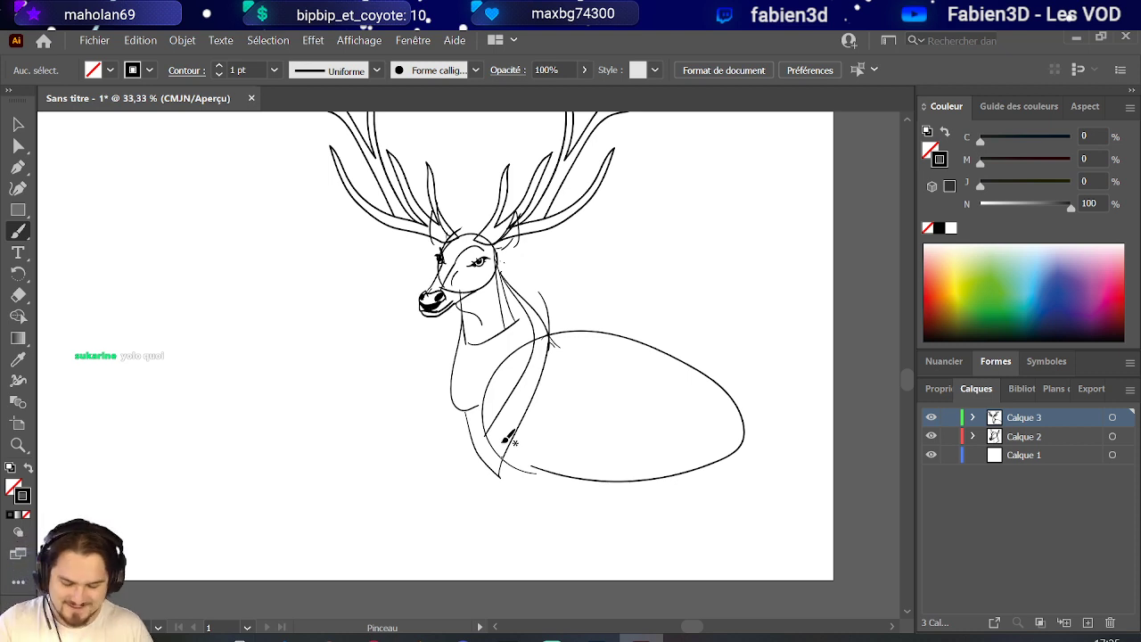
click(19, 126)
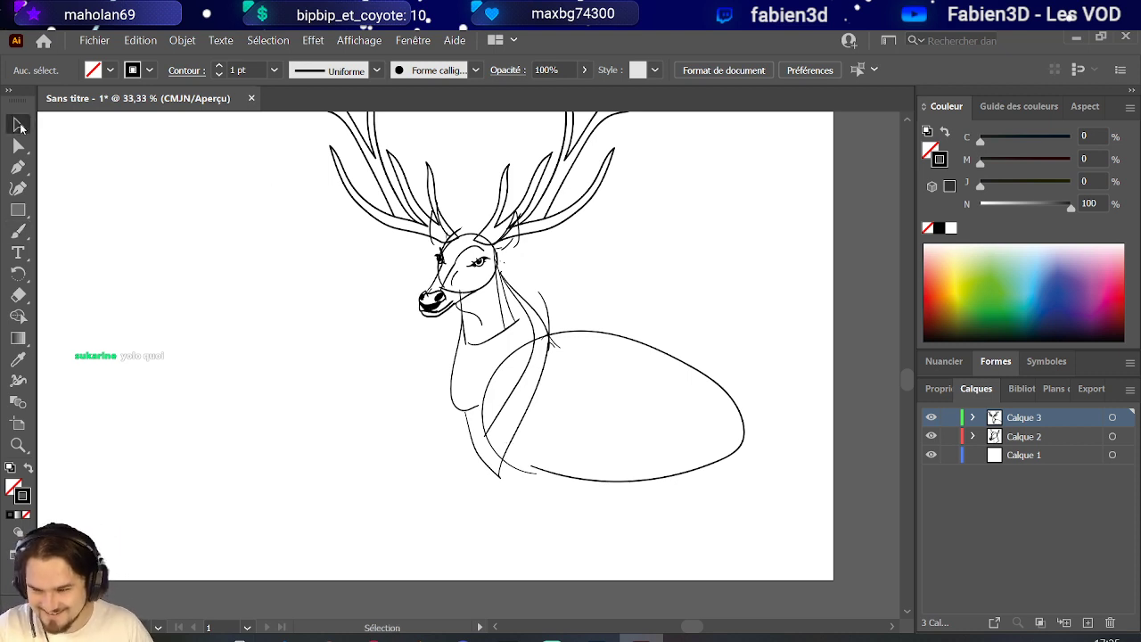
drag(655, 346, 642, 355)
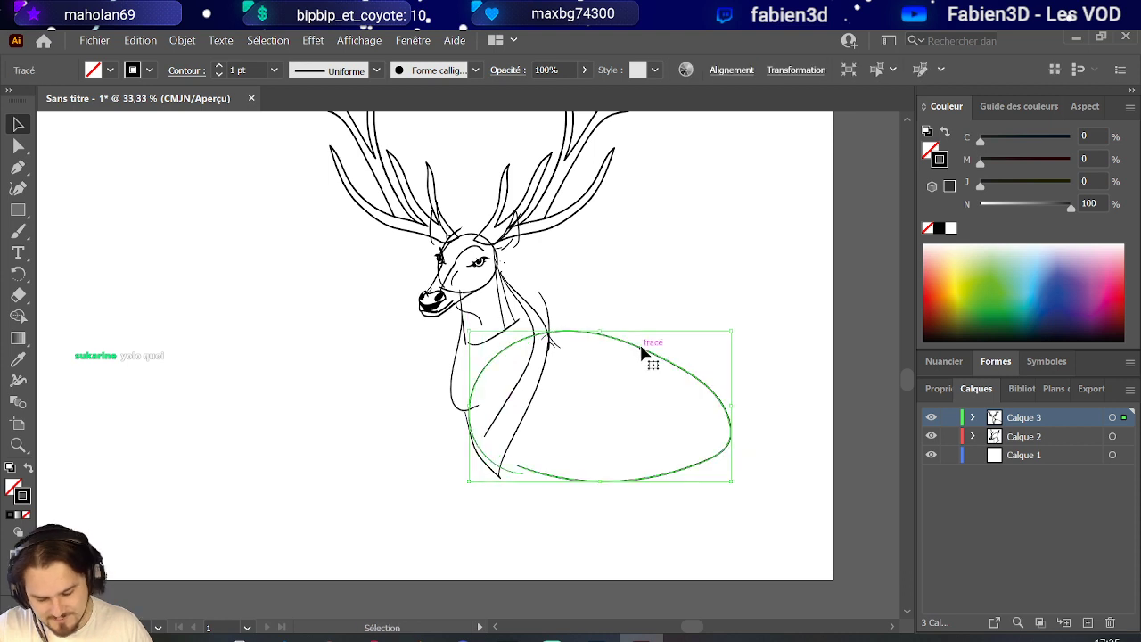
mouse_move(605, 482)
mouse_down()
mouse_move(596, 466)
mouse_move(601, 477)
mouse_up()
mouse_move(729, 332)
mouse_down()
mouse_move(708, 333)
mouse_move(719, 327)
mouse_move(738, 345)
mouse_up()
drag(683, 383, 675, 375)
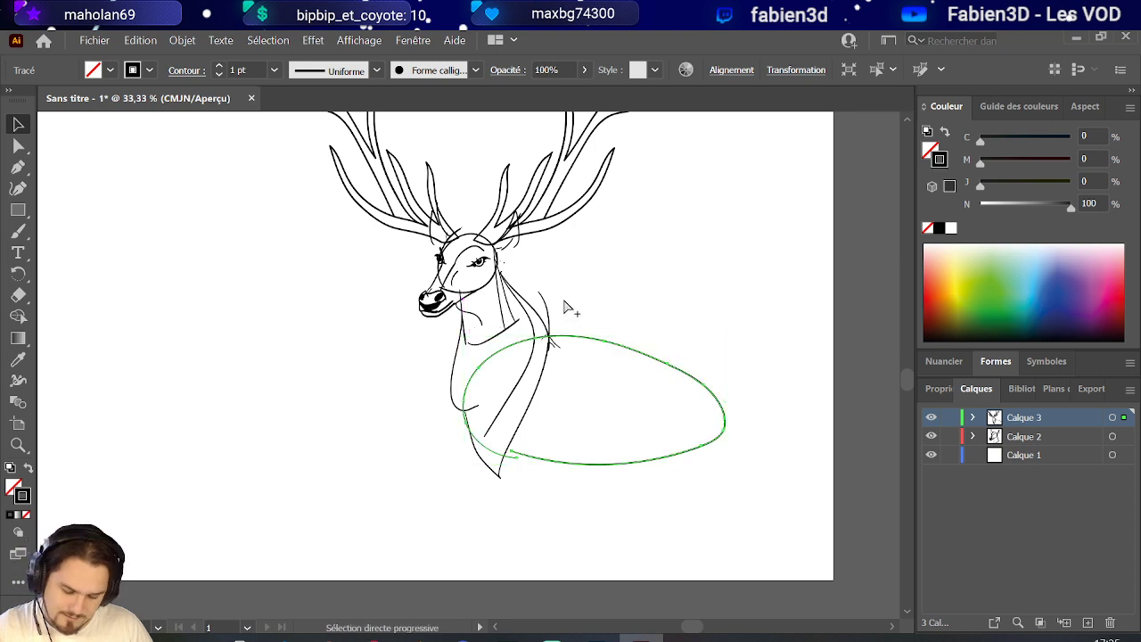
Extend the artboard's lower edge downward to make room for the rest of the deer's body.
key(ctrl+minus)
key(ctrl+minus)
key(ctrl+plus)
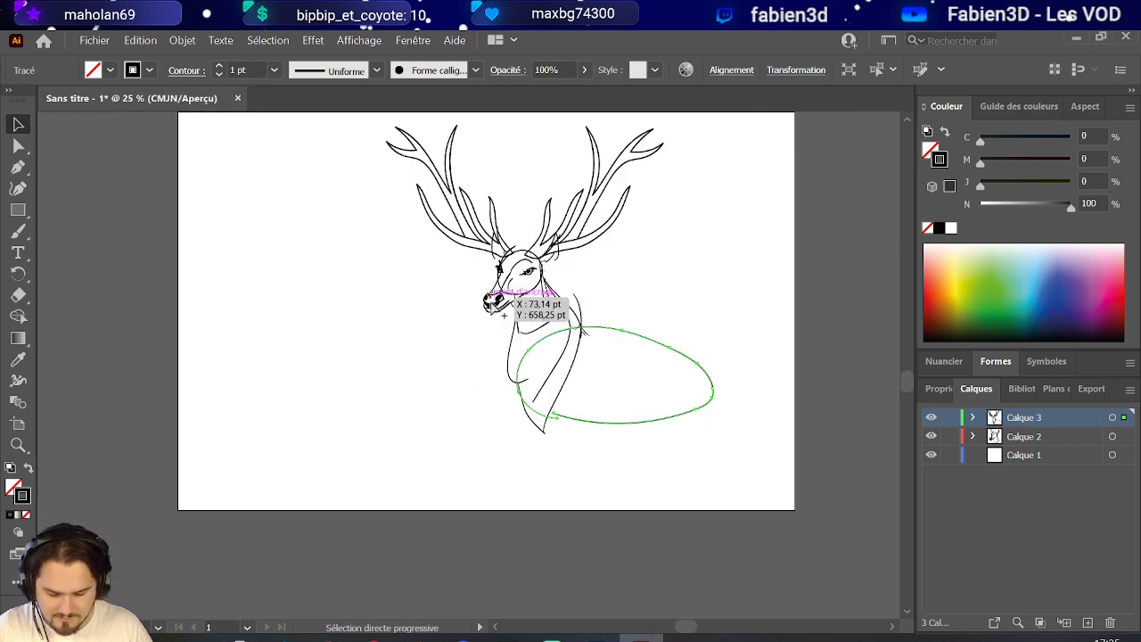
click(19, 424)
drag(476, 508, 487, 599)
click(18, 124)
scroll(255, 313, down, 2)
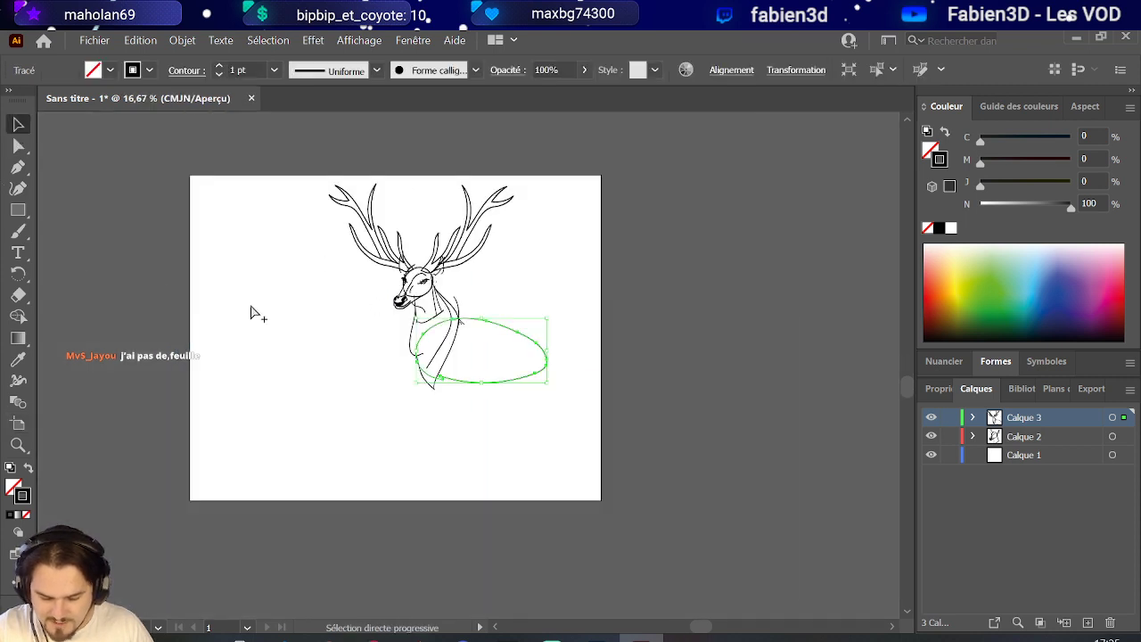
scroll(348, 272, up, 2)
scroll(357, 259, down, 2)
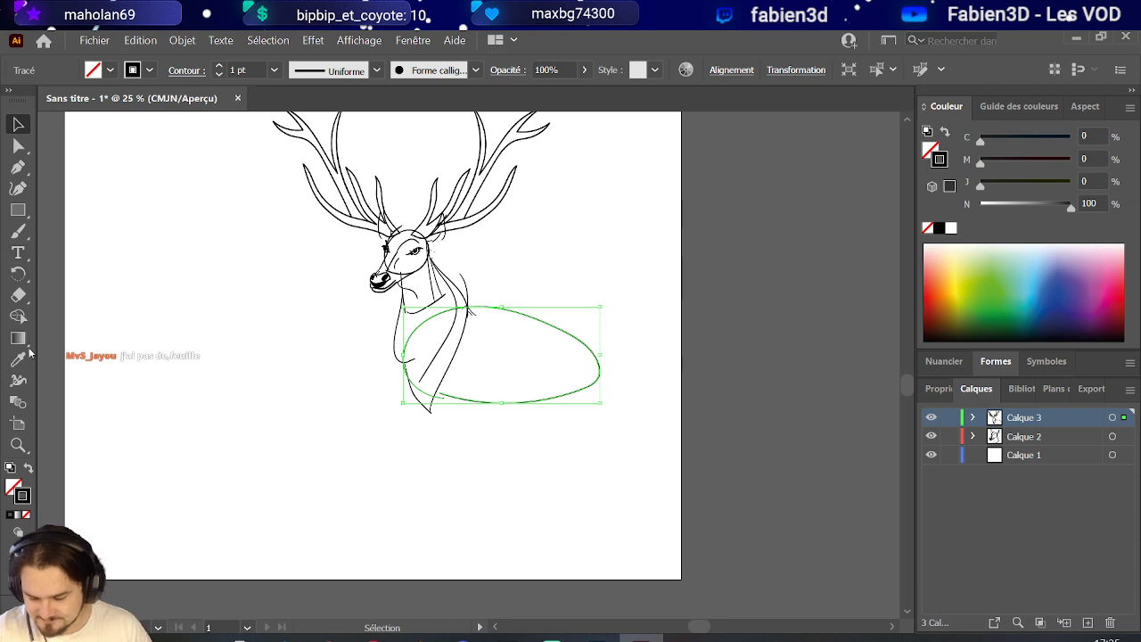
Try to sketch a rounded shoulder and the front leg contours over the chest end of the body oval.
click(17, 167)
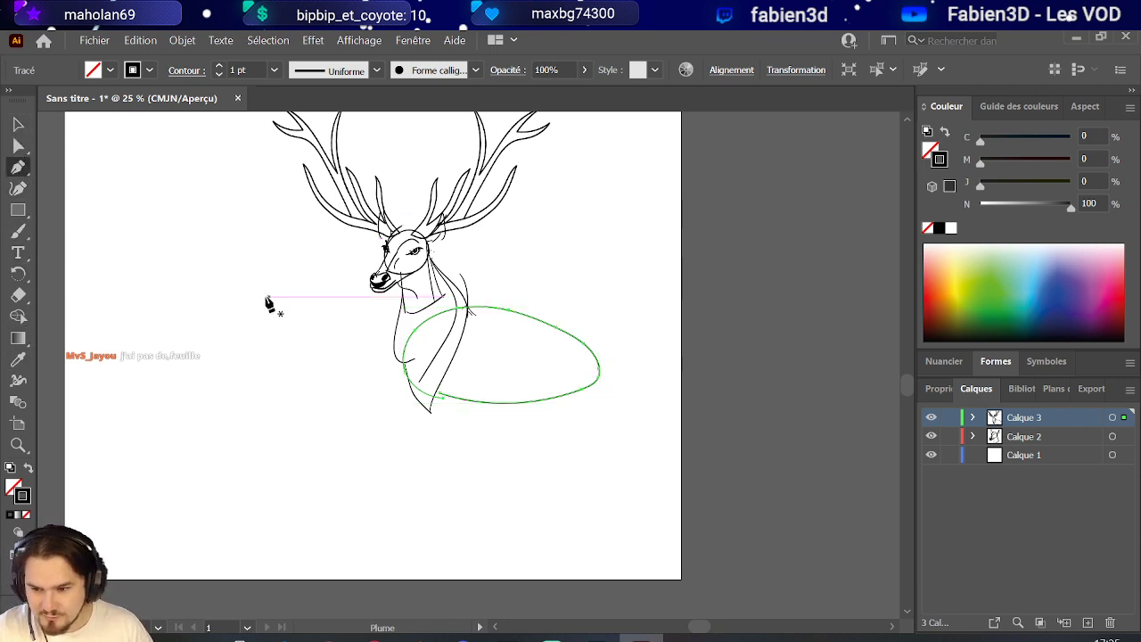
click(18, 231)
key(ctrl+plus)
scroll(428, 429, up, 3)
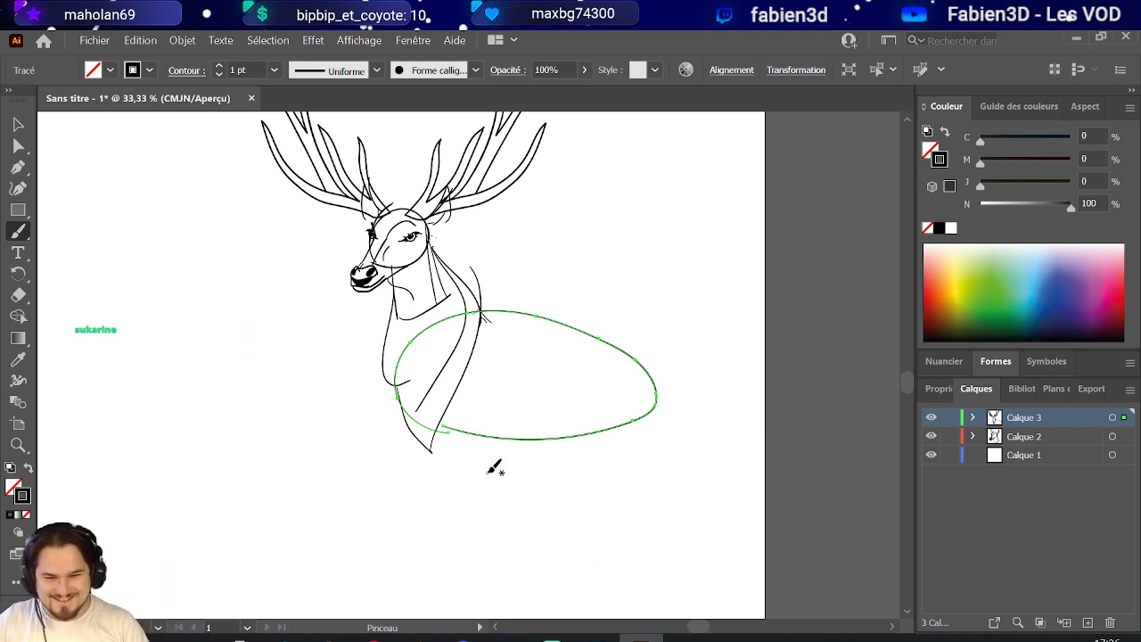
mouse_move(447, 452)
mouse_down()
mouse_move(513, 427)
mouse_move(447, 488)
mouse_up()
drag(399, 401, 426, 495)
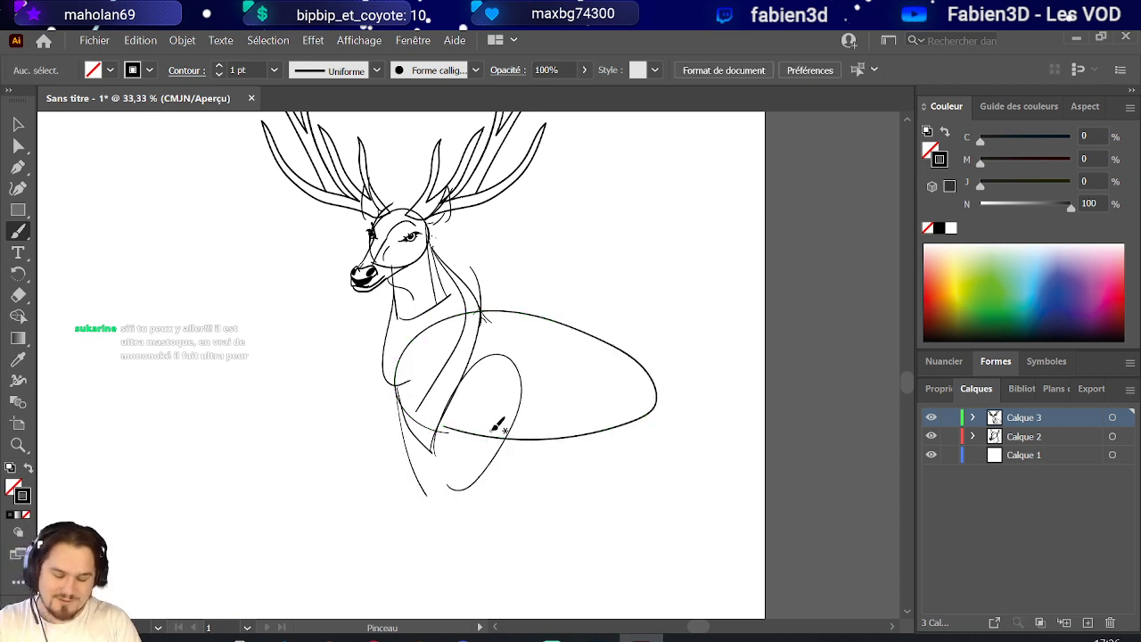
key(ctrl+z)
key(ctrl+z)
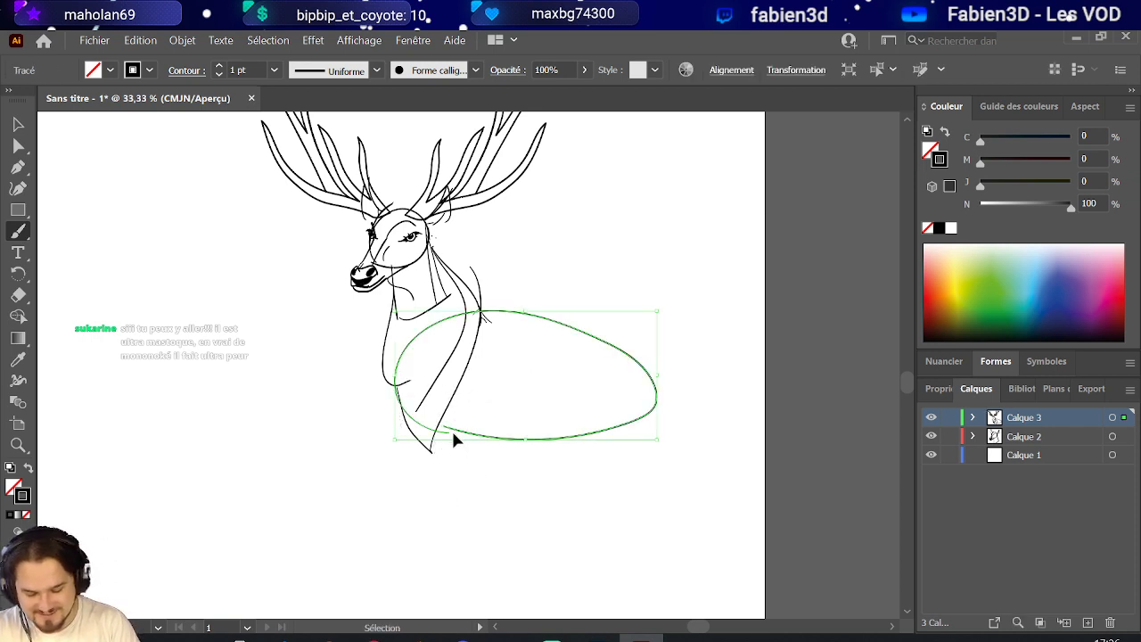
Sketch a narrow looped shoulder and upper front leg, the chest-side leg contour and a line closing them underneath.
drag(478, 376, 456, 471)
drag(386, 385, 419, 473)
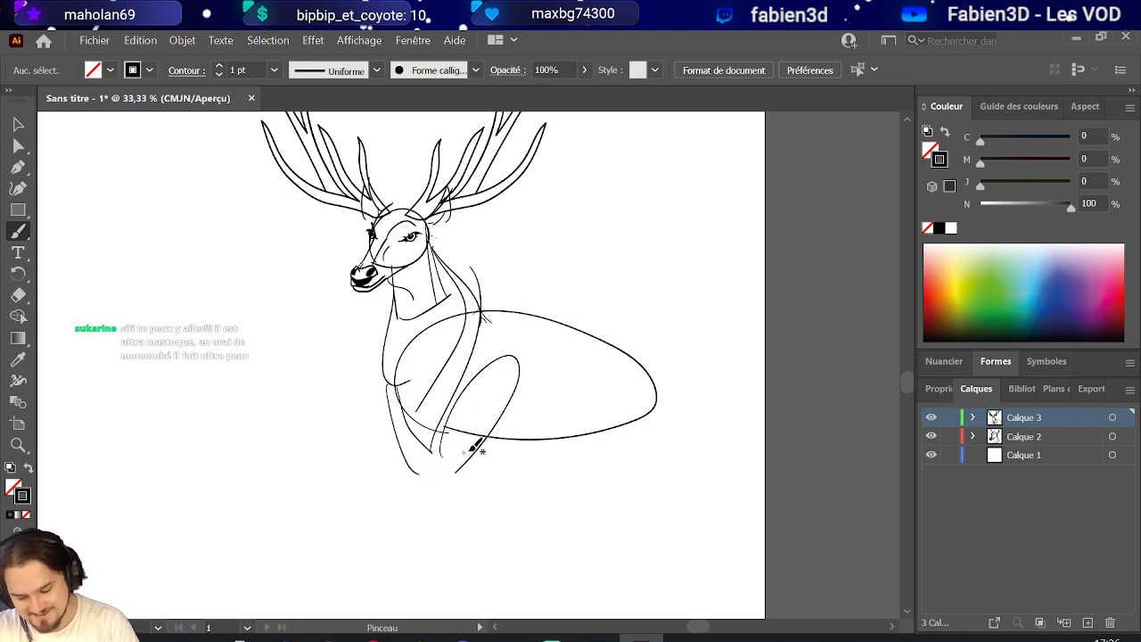
mouse_move(401, 416)
mouse_down()
mouse_move(438, 479)
mouse_move(485, 465)
mouse_move(520, 361)
mouse_up()
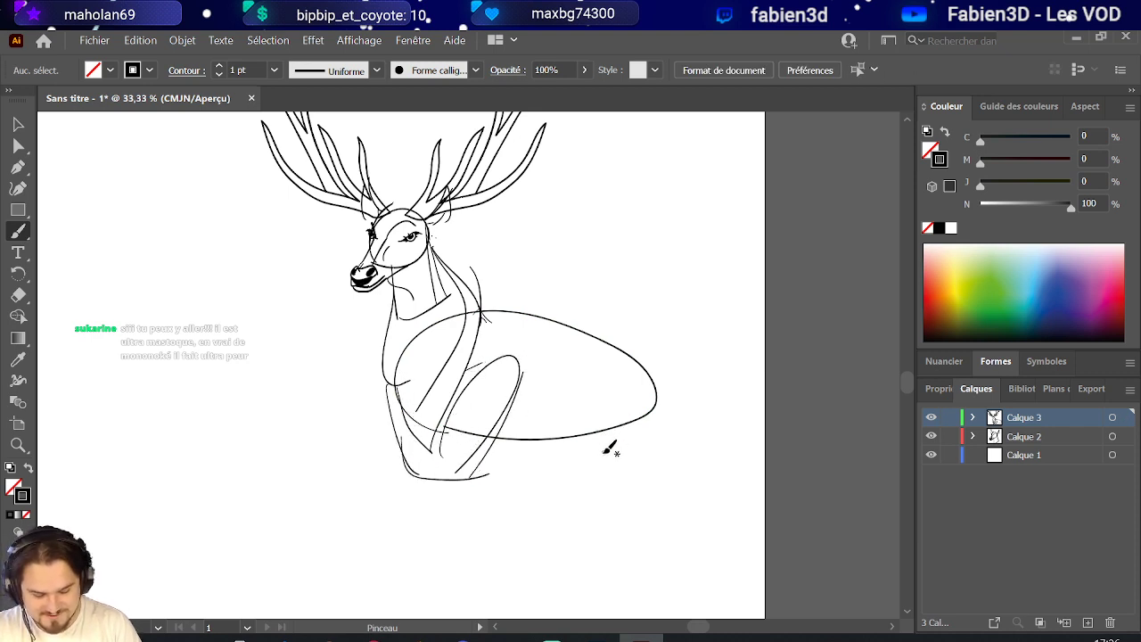
Sketch the rounded hind thigh over the rump end of the body oval and short strokes beneath the belly.
mouse_move(601, 466)
mouse_down()
mouse_move(612, 360)
mouse_move(636, 348)
mouse_move(647, 451)
mouse_move(614, 447)
mouse_move(615, 471)
mouse_move(615, 421)
mouse_move(599, 454)
mouse_move(605, 493)
mouse_move(643, 444)
mouse_move(636, 466)
mouse_move(651, 416)
mouse_up()
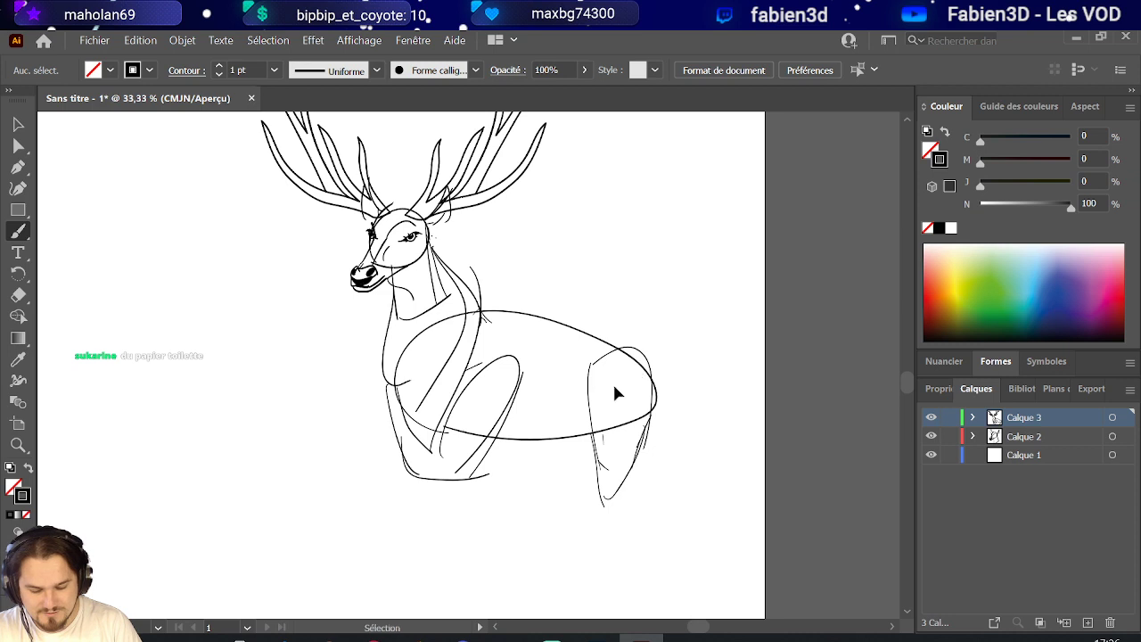
key(ctrl+z)
key(ctrl+z)
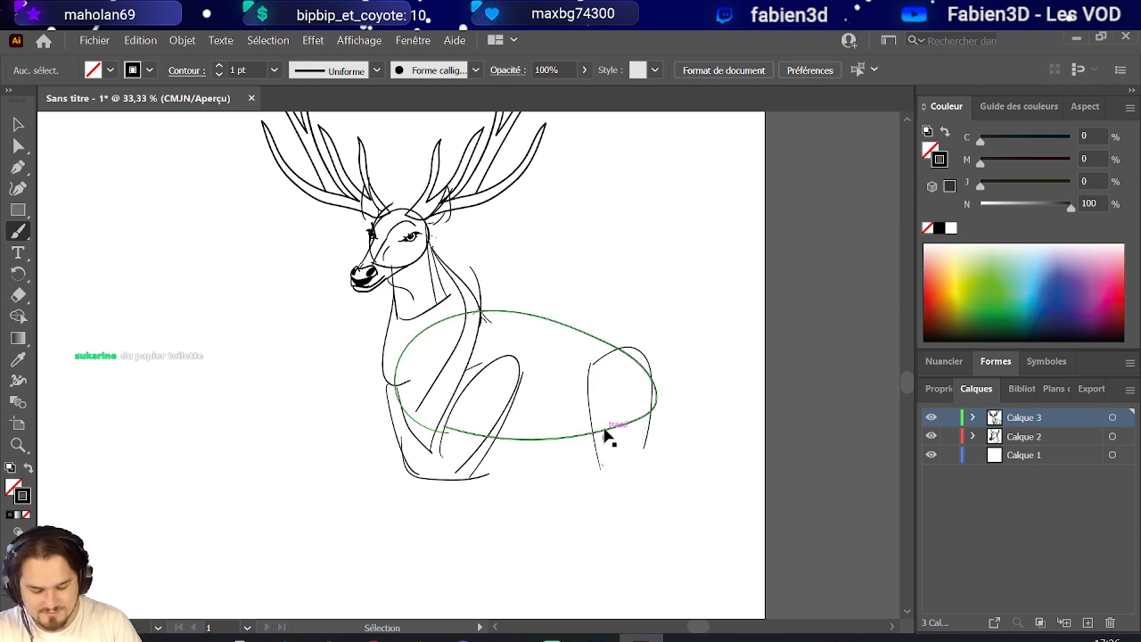
key(ctrl+z)
mouse_move(592, 485)
mouse_down()
mouse_move(601, 380)
mouse_move(629, 478)
mouse_up()
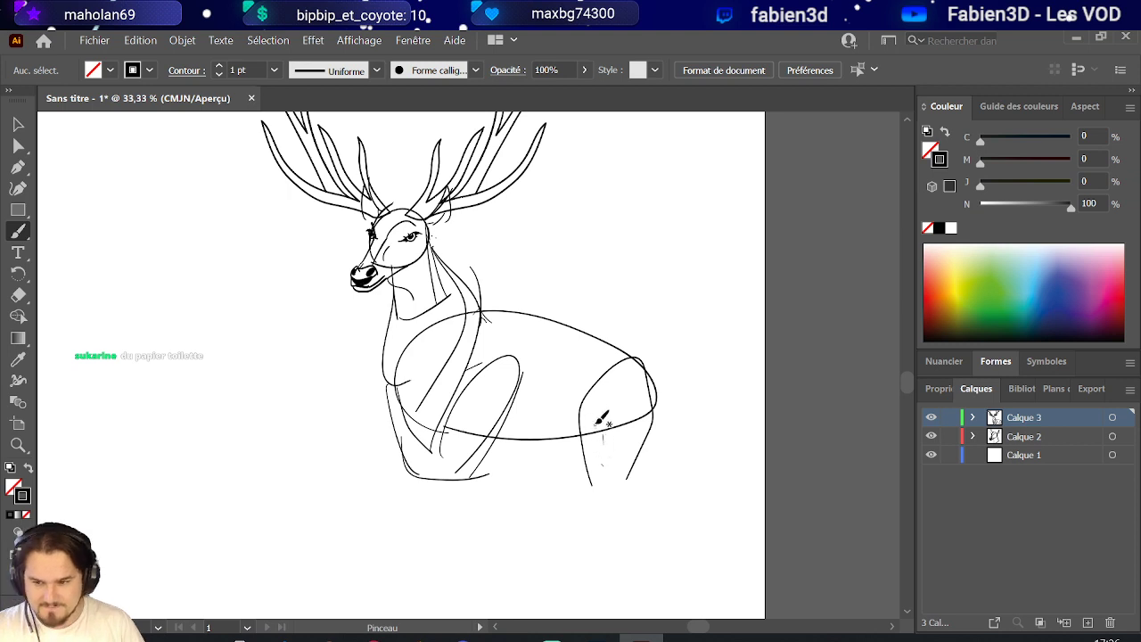
scroll(459, 361, down, 2)
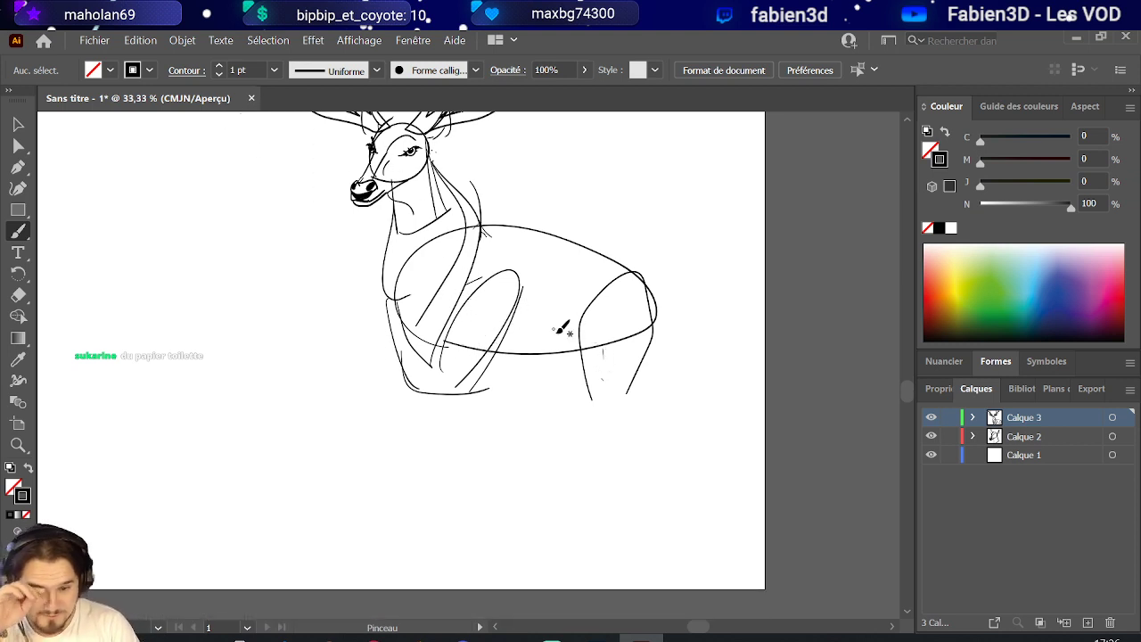
drag(543, 355, 554, 380)
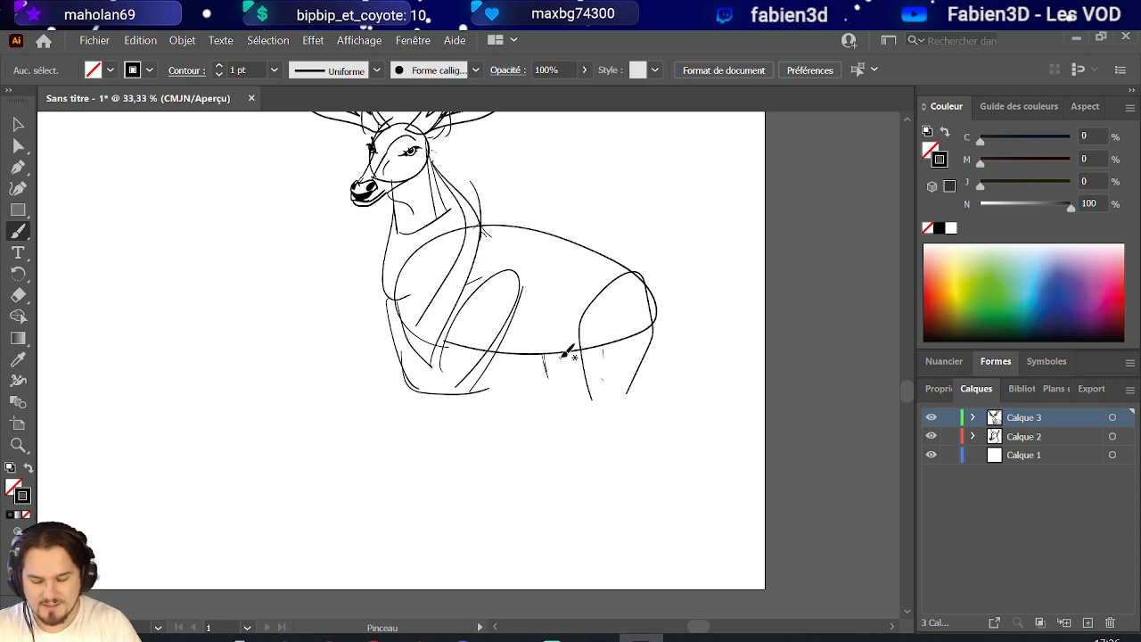
Stretch the body oval's lower edge downward to deepen the belly, then deselect it.
scroll(567, 356, up, 1)
click(18, 124)
click(541, 396)
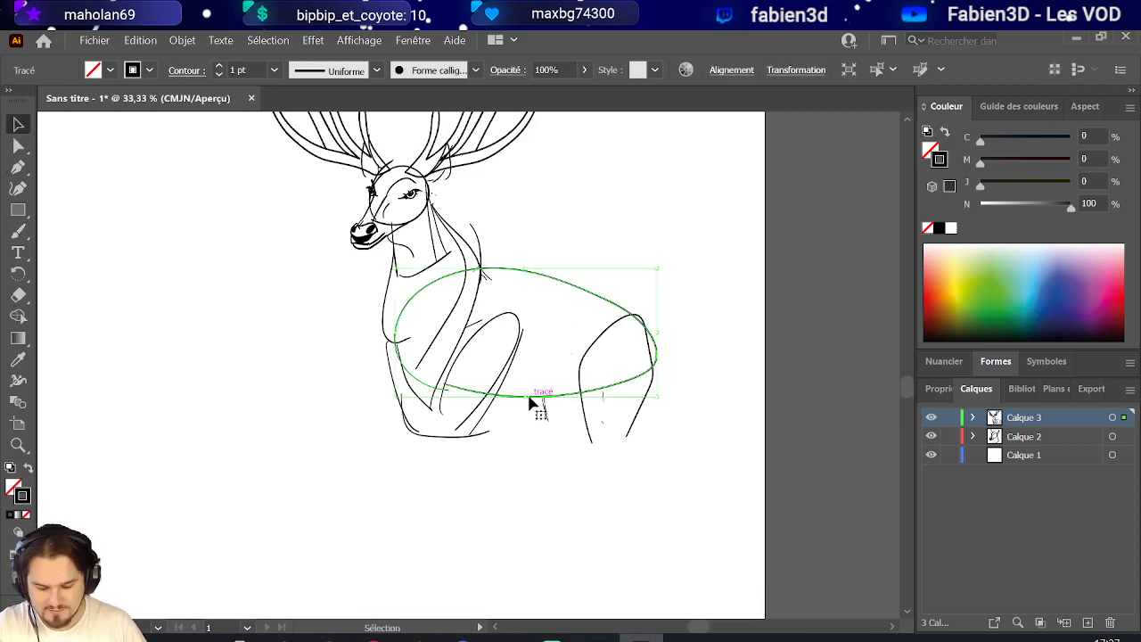
drag(527, 401, 525, 434)
click(682, 361)
scroll(635, 434, up, 2)
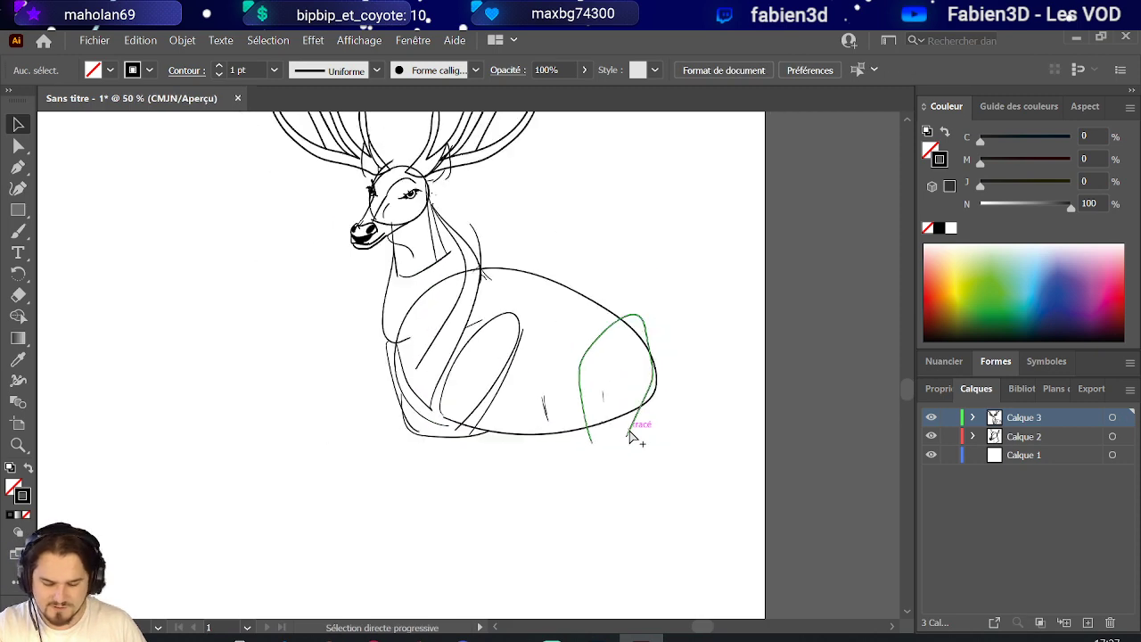
scroll(635, 433, down, 3)
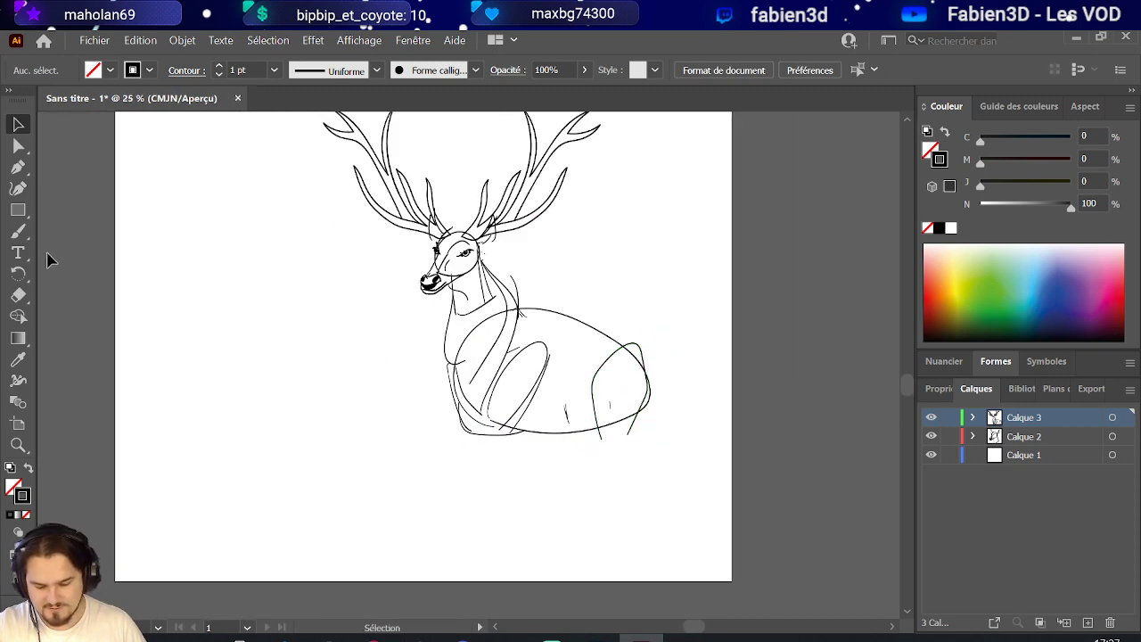
Sketch the near front leg's upper section below the chest, tapering down to a small rounded knee.
click(18, 166)
key(b)
scroll(486, 374, up, 1)
scroll(499, 390, down, 1)
scroll(615, 437, down, 1)
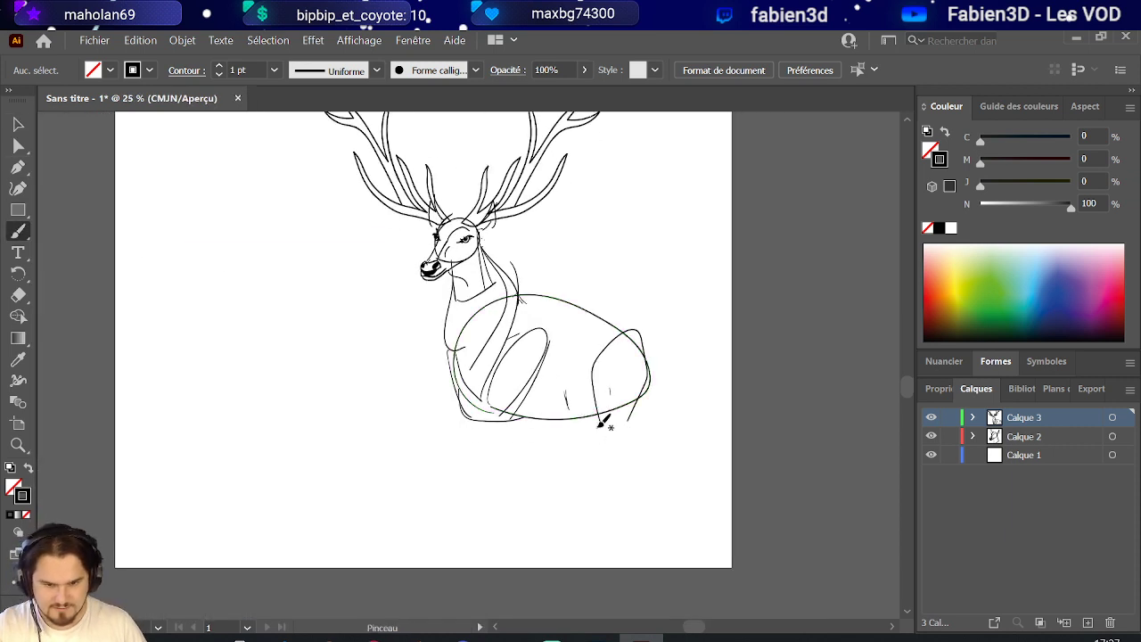
mouse_move(465, 414)
mouse_down()
mouse_move(505, 381)
mouse_move(495, 419)
mouse_move(489, 404)
mouse_move(504, 405)
mouse_move(479, 415)
mouse_move(497, 481)
mouse_move(522, 407)
mouse_up()
drag(499, 469, 490, 483)
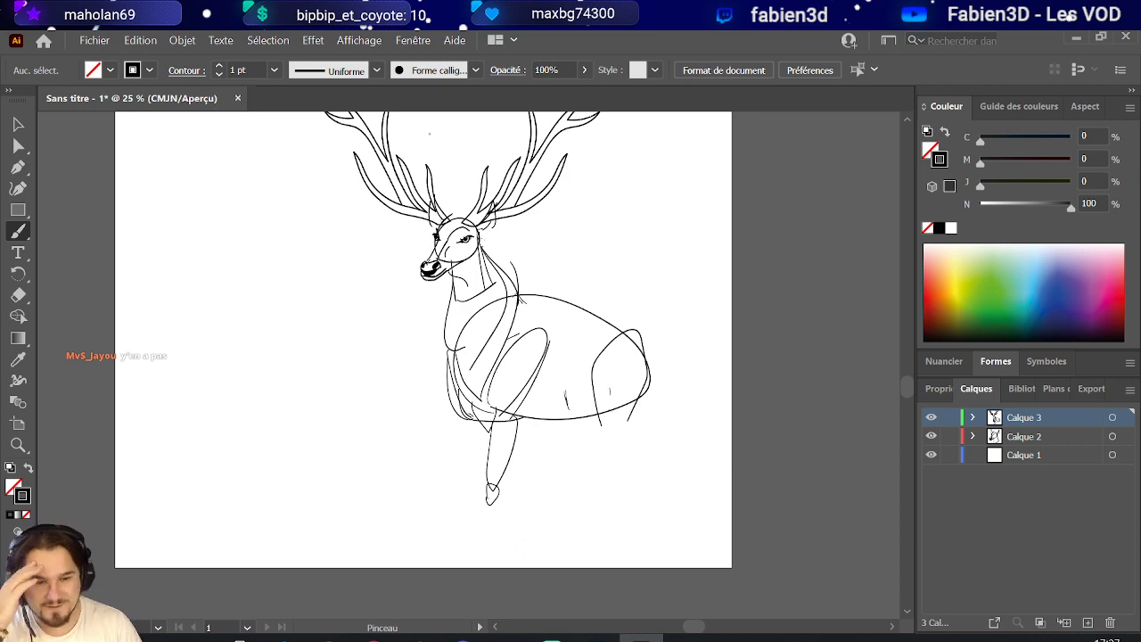
Undo a long lower-leg stroke under the near knee and sketch the second front leg down to its knee beside the first.
drag(489, 500, 487, 559)
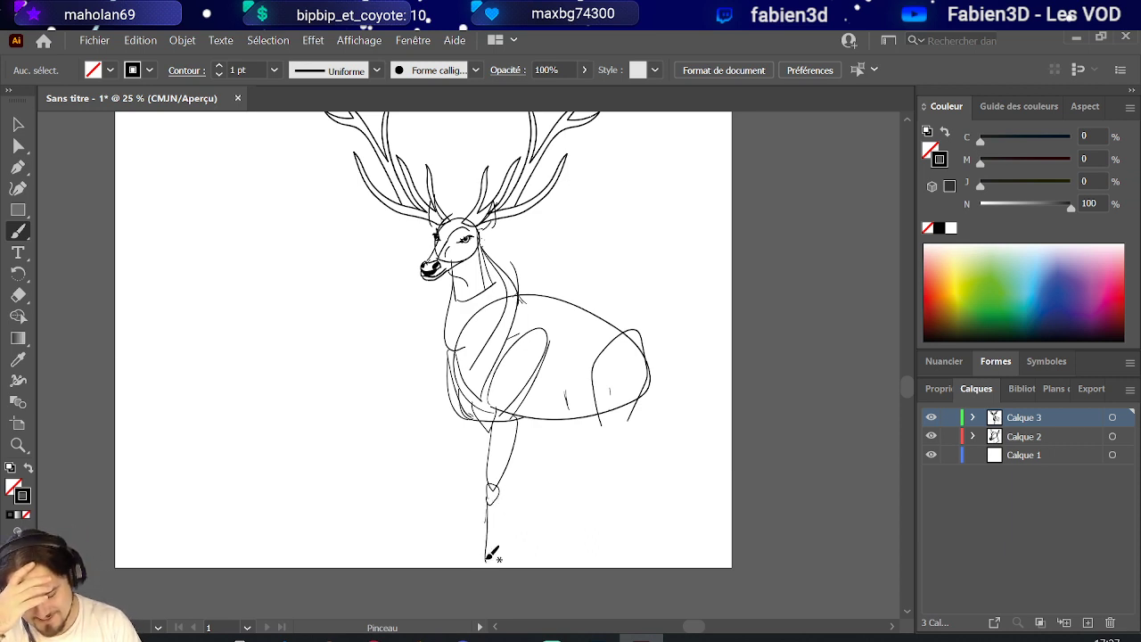
key(ctrl+z)
scroll(507, 435, down, 1)
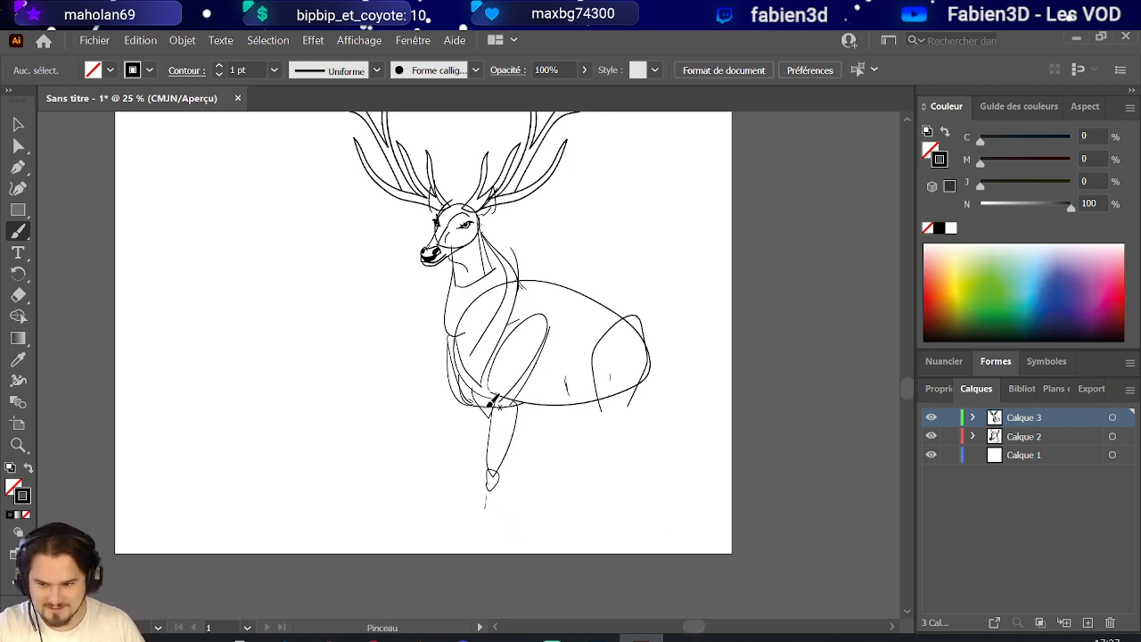
mouse_move(471, 398)
mouse_down()
mouse_move(471, 458)
mouse_move(486, 474)
mouse_move(465, 394)
mouse_move(477, 468)
mouse_move(492, 419)
mouse_move(486, 482)
mouse_move(484, 467)
mouse_up()
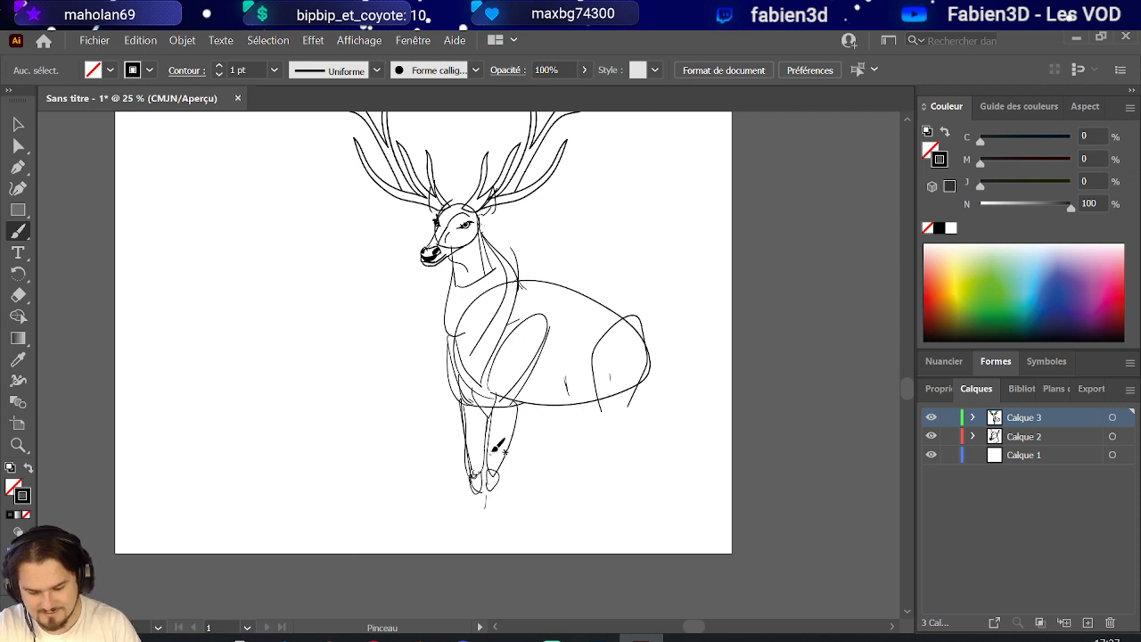
Sketch the far hind leg below the belly, with a short rounded thigh, a slanted shank and a tapering lower section.
mouse_move(557, 406)
mouse_down()
mouse_move(578, 424)
mouse_move(590, 407)
mouse_up()
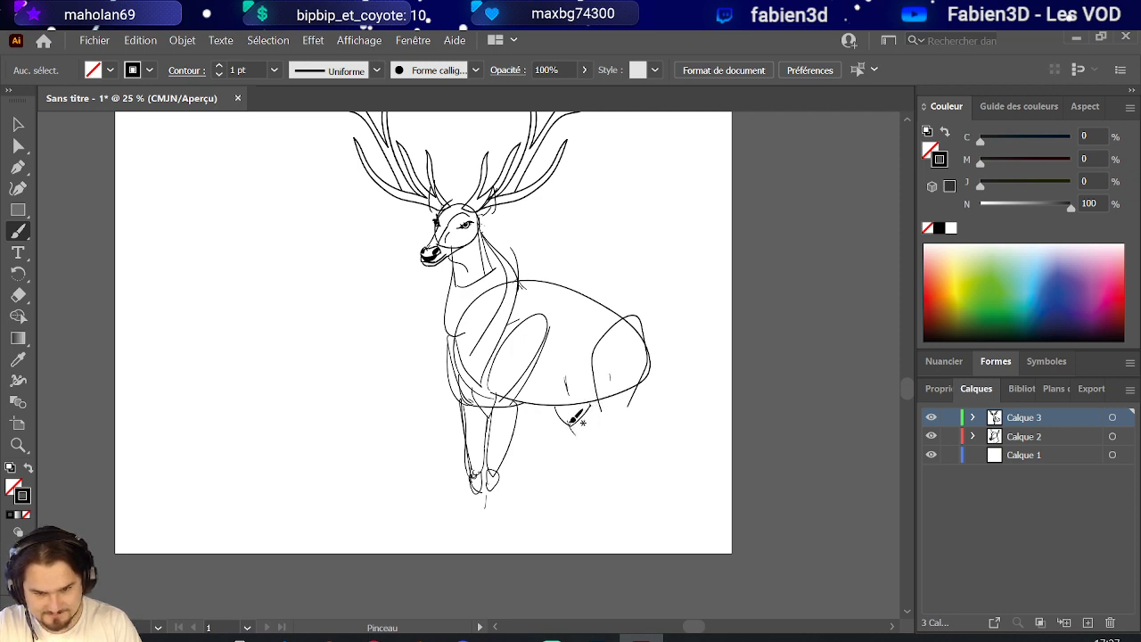
mouse_move(572, 416)
mouse_down()
mouse_move(589, 455)
mouse_move(594, 418)
mouse_up()
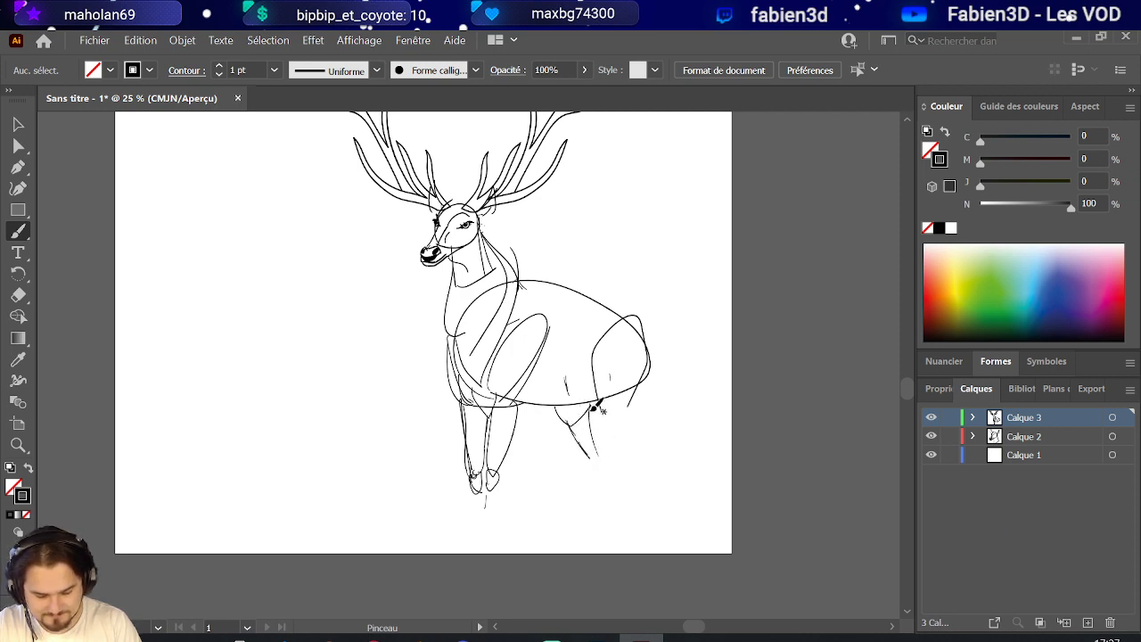
mouse_move(593, 459)
mouse_down()
mouse_move(578, 502)
mouse_move(601, 446)
mouse_move(582, 504)
mouse_move(586, 485)
mouse_up()
Sketch both front legs' lower sections beneath the knees, and a rounded joint with a slanted leg line under the near hind thigh.
drag(488, 497, 484, 542)
drag(475, 486, 472, 546)
drag(501, 491, 487, 546)
drag(502, 484, 488, 481)
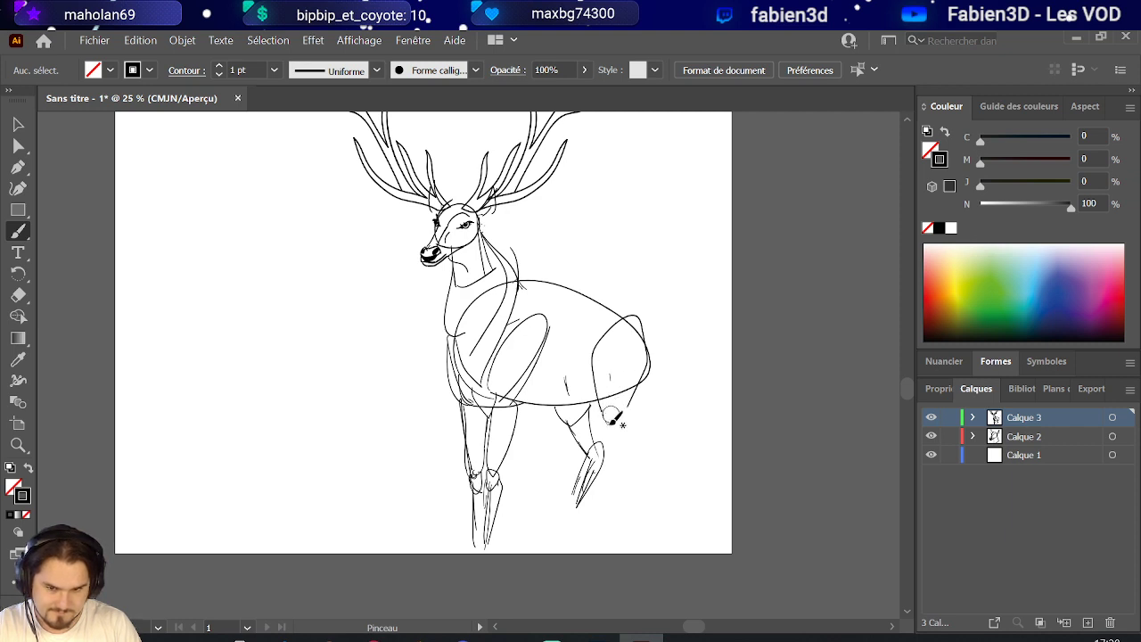
mouse_move(624, 420)
mouse_down()
mouse_move(640, 390)
mouse_move(633, 421)
mouse_move(617, 426)
mouse_move(633, 448)
mouse_up()
scroll(636, 357, down, 2)
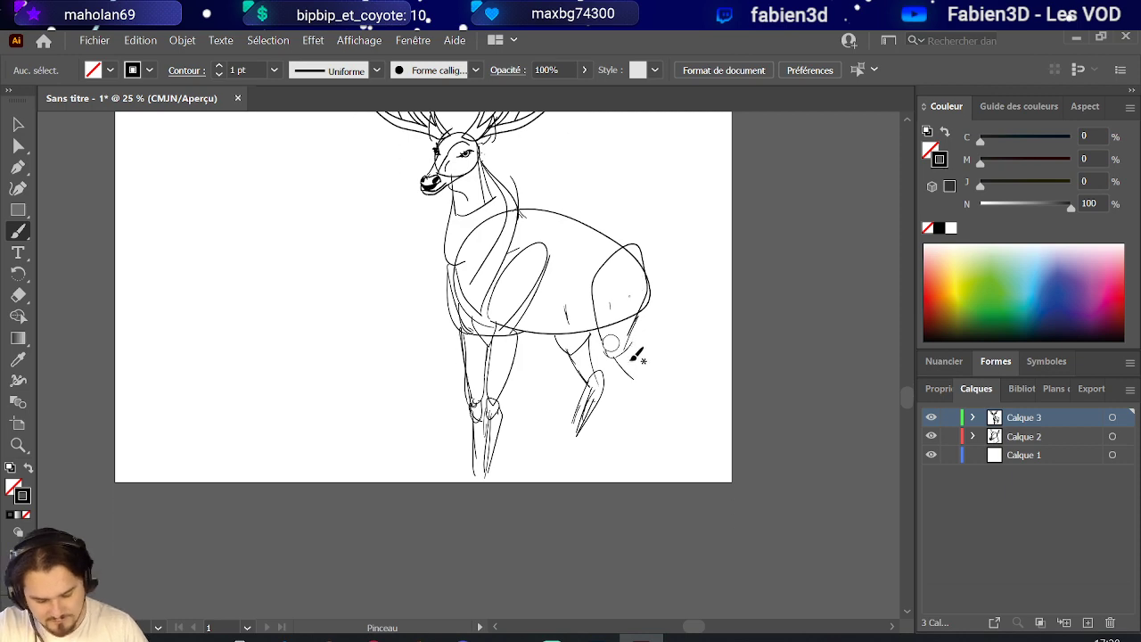
Delete the small circle at the joint under the near hind thigh.
scroll(619, 374, up, 5)
scroll(568, 305, down, 3)
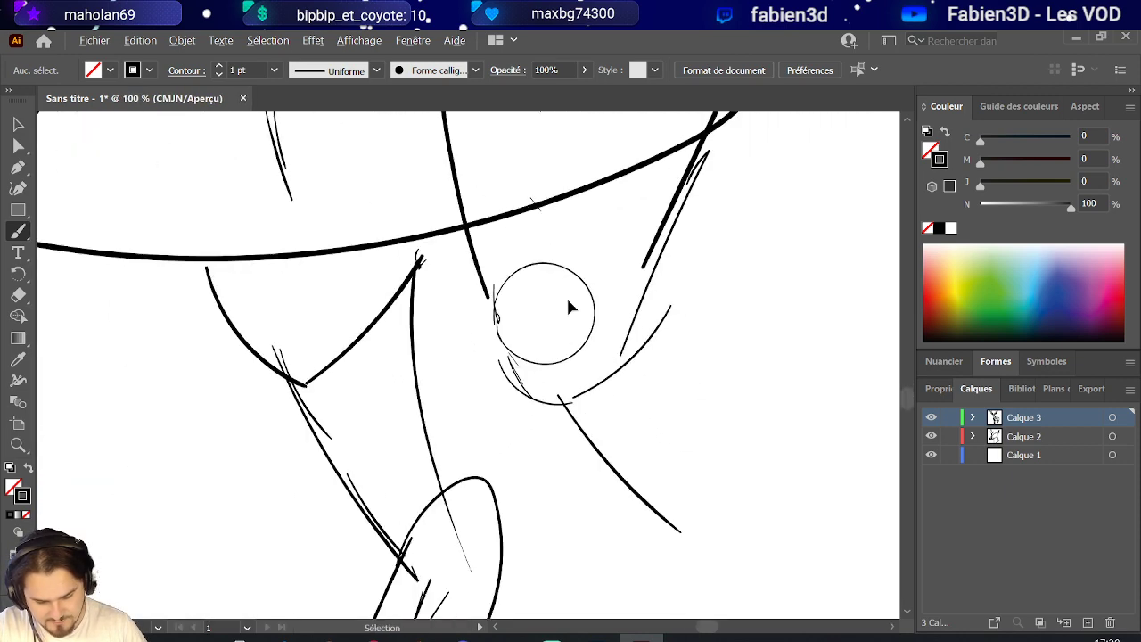
scroll(585, 309, up, 2)
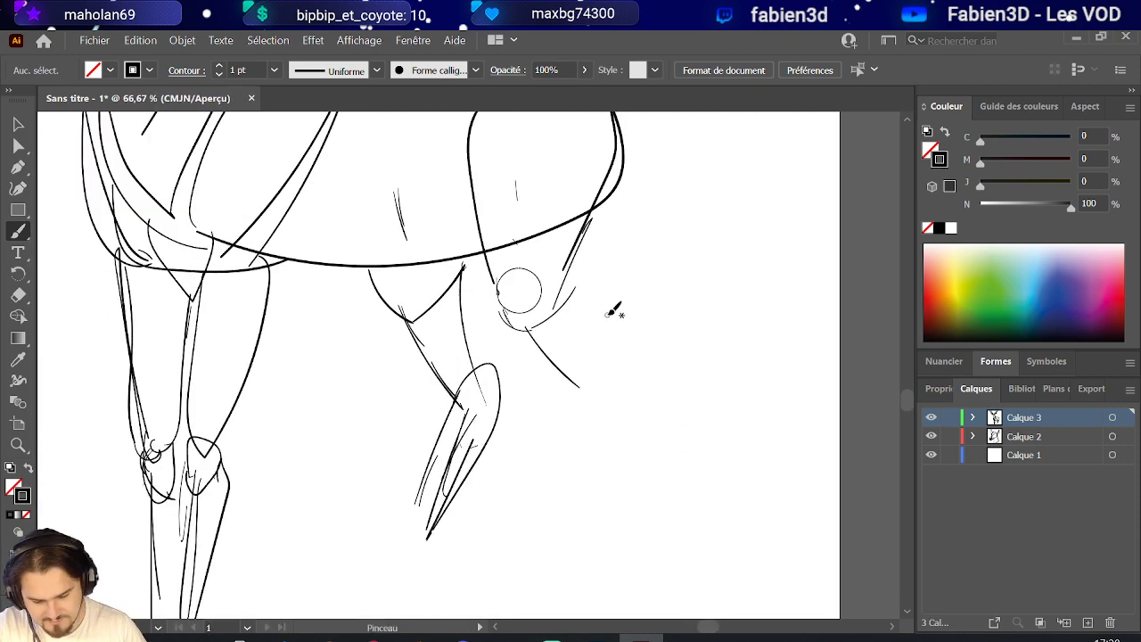
key(ctrl)
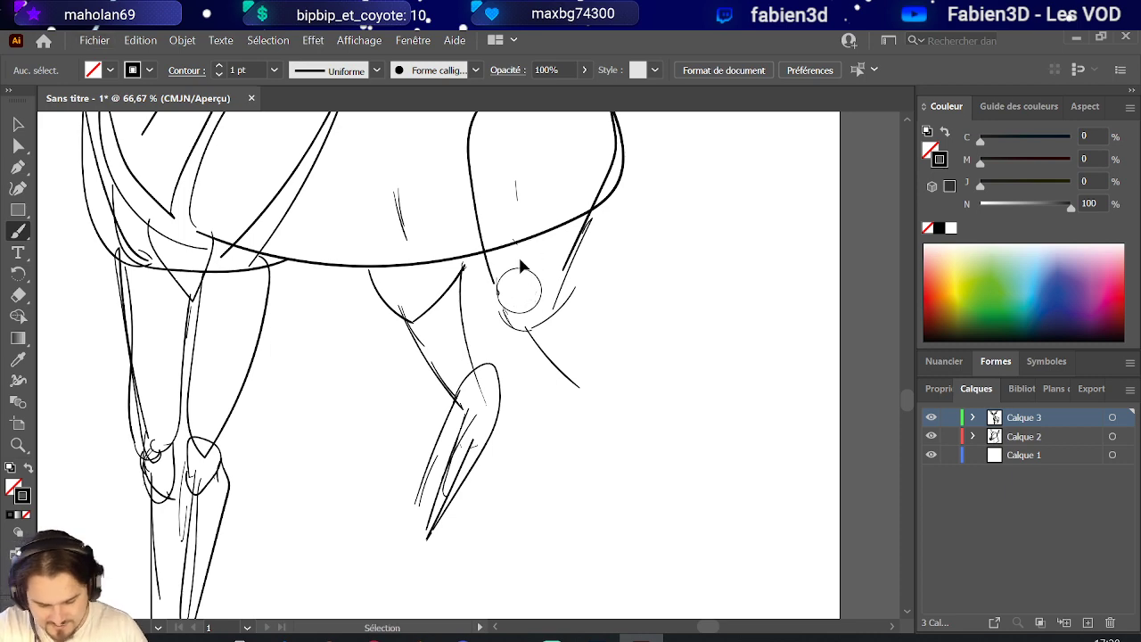
scroll(518, 255, up, 5)
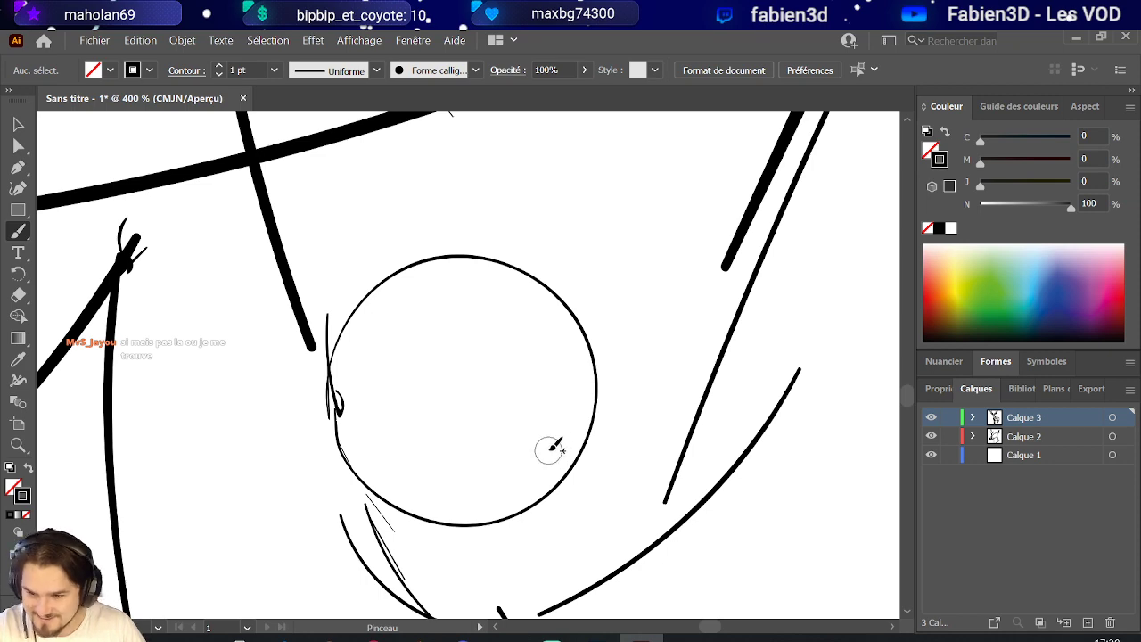
scroll(553, 448, down, 5)
scroll(580, 459, up, 1)
scroll(580, 453, down, 1)
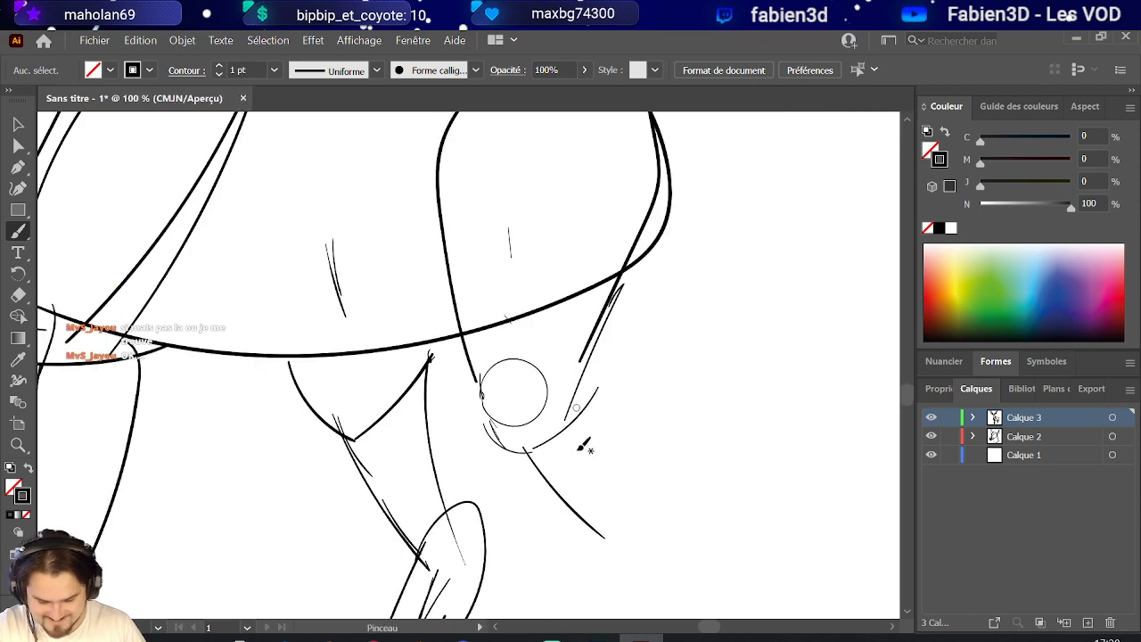
scroll(584, 446, down, 2)
click(17, 125)
click(561, 433)
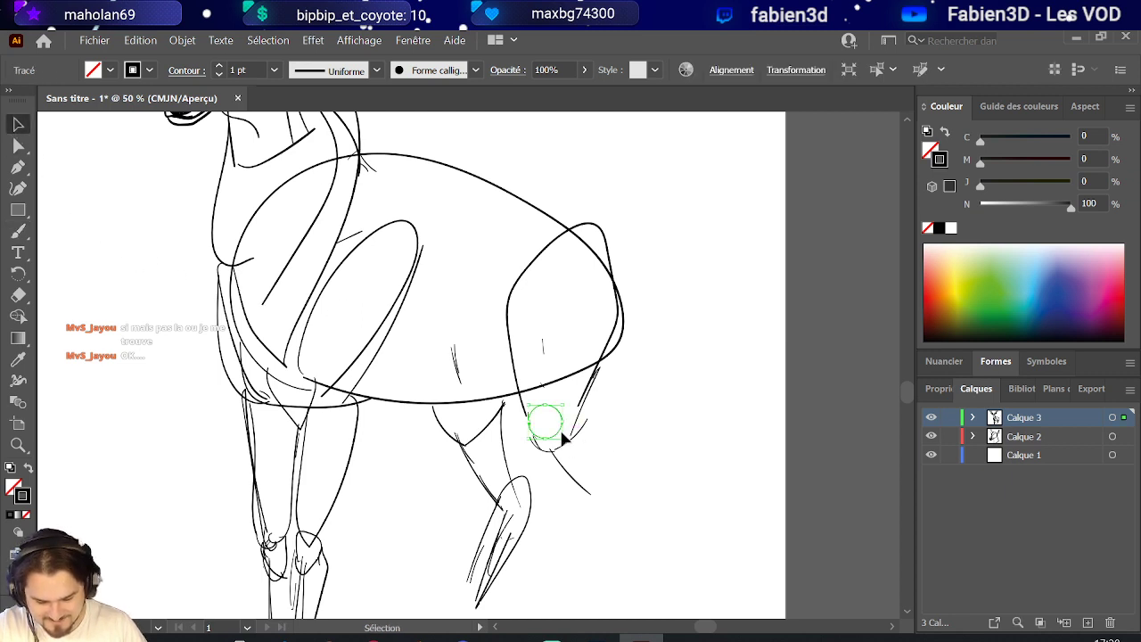
drag(575, 437, 705, 461)
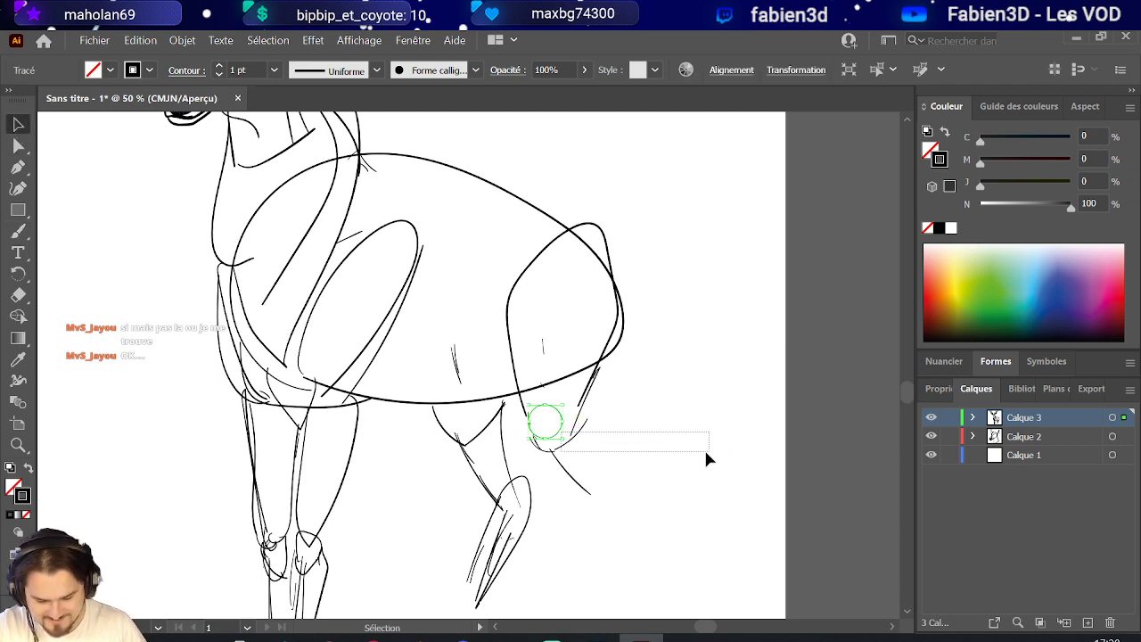
click(553, 444)
scroll(554, 443, up, 5)
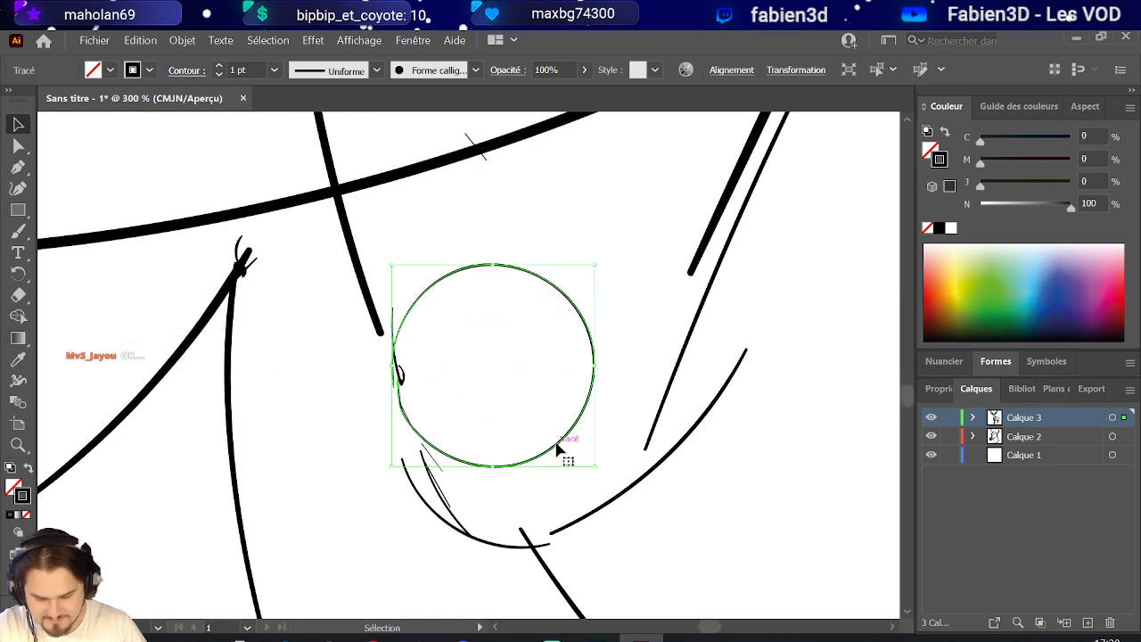
key(Delete)
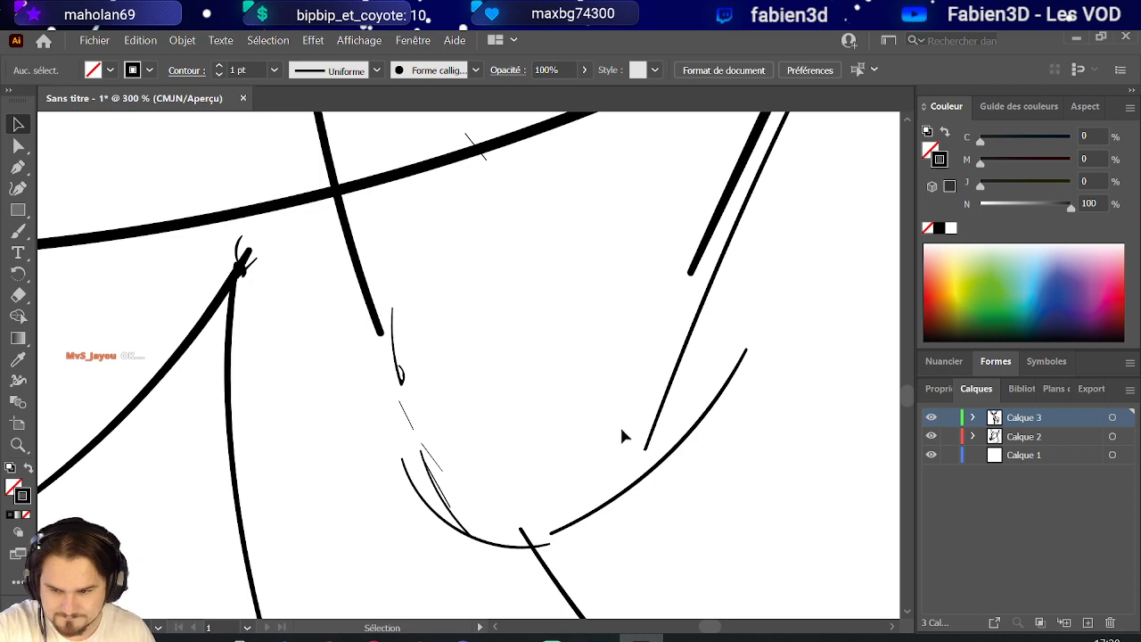
Move the rounded hind thigh outline down and slightly outward past the rump end of the body oval.
scroll(593, 452, down, 10)
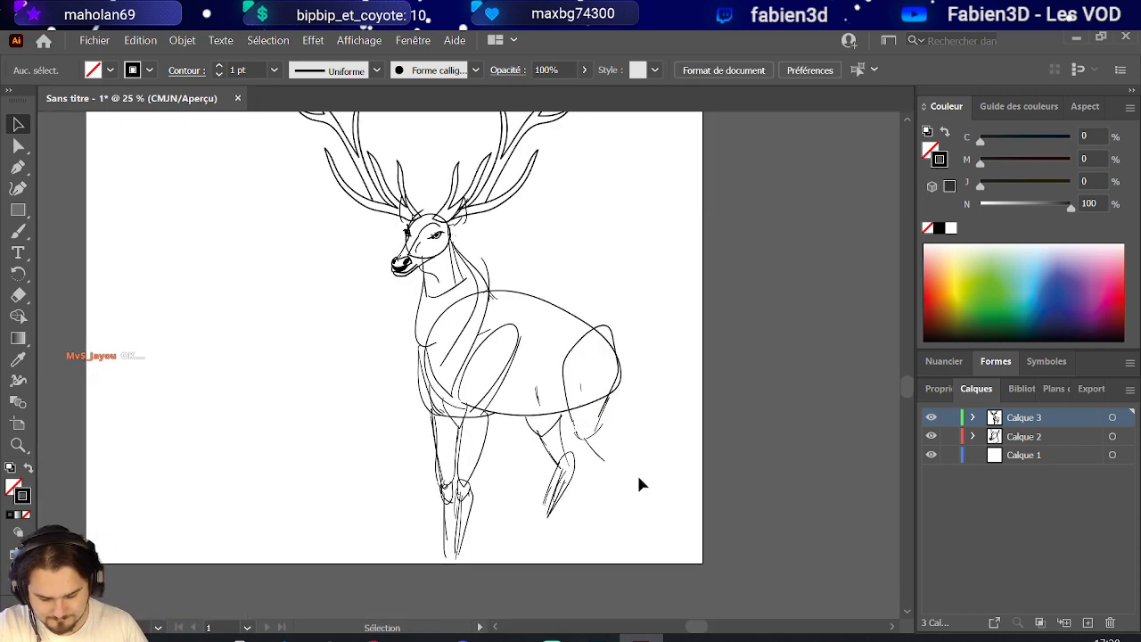
scroll(635, 474, up, 1)
scroll(635, 473, down, 1)
scroll(635, 473, up, 1)
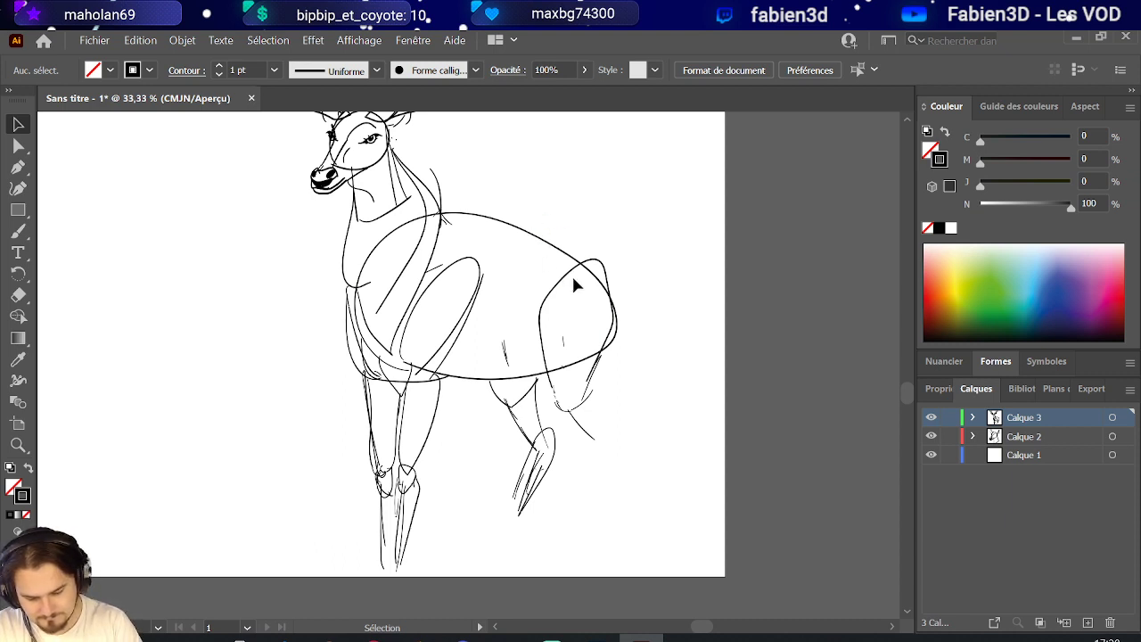
click(551, 382)
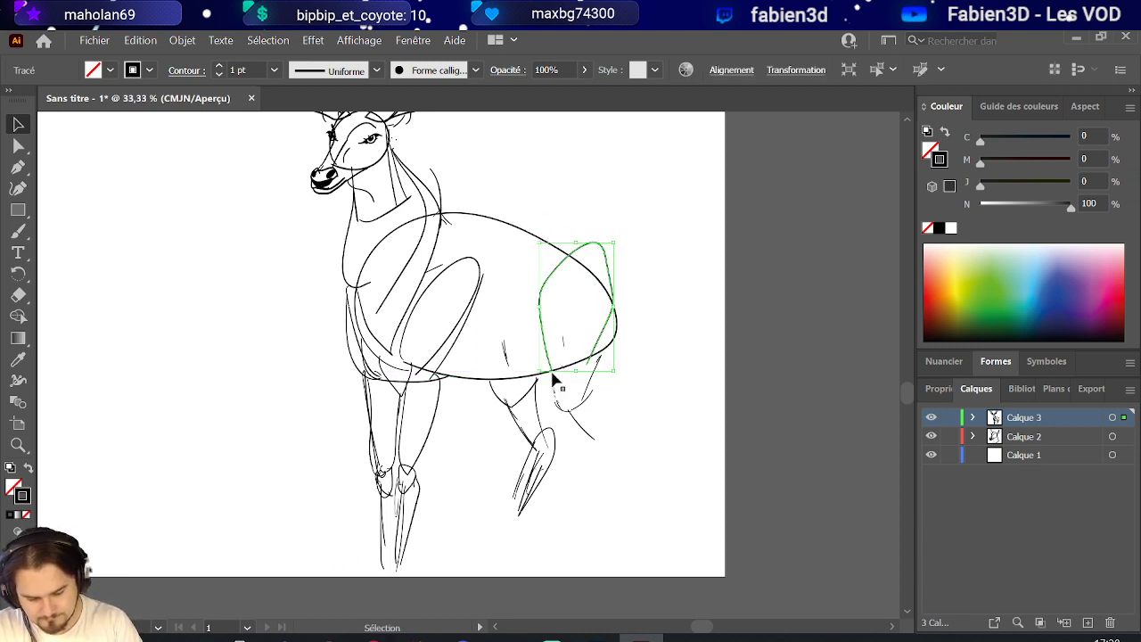
drag(612, 276, 626, 309)
Add guide strokes under the near hind thigh and redraw the far hind leg with a bent hock and slim lower section.
click(18, 230)
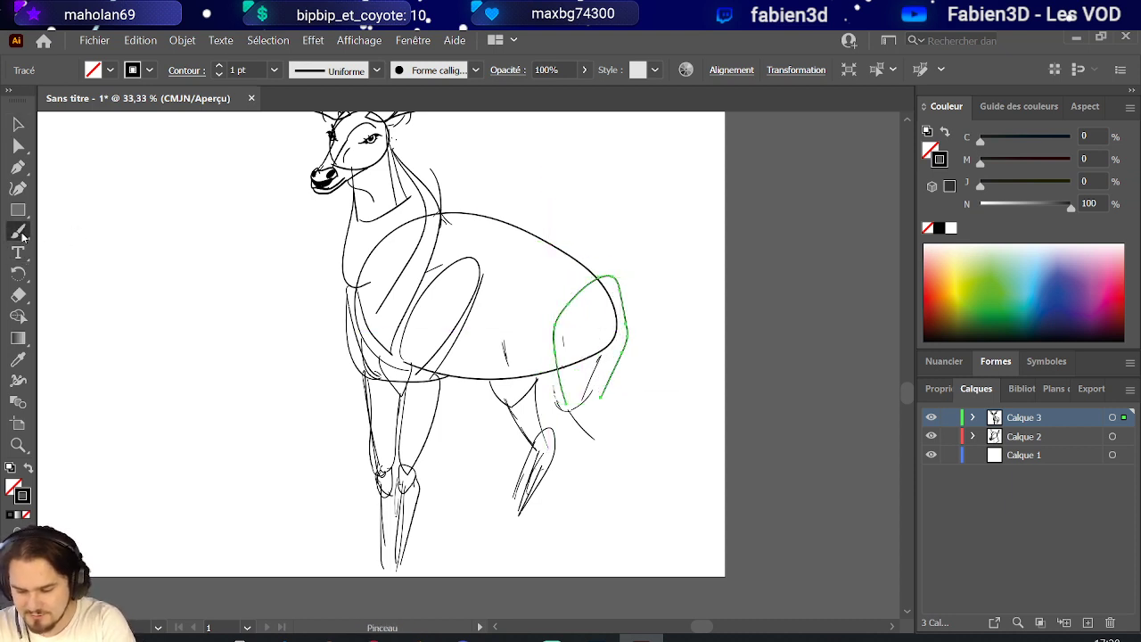
mouse_move(591, 459)
mouse_down()
mouse_move(569, 401)
mouse_move(593, 463)
mouse_move(614, 388)
mouse_move(619, 430)
mouse_up()
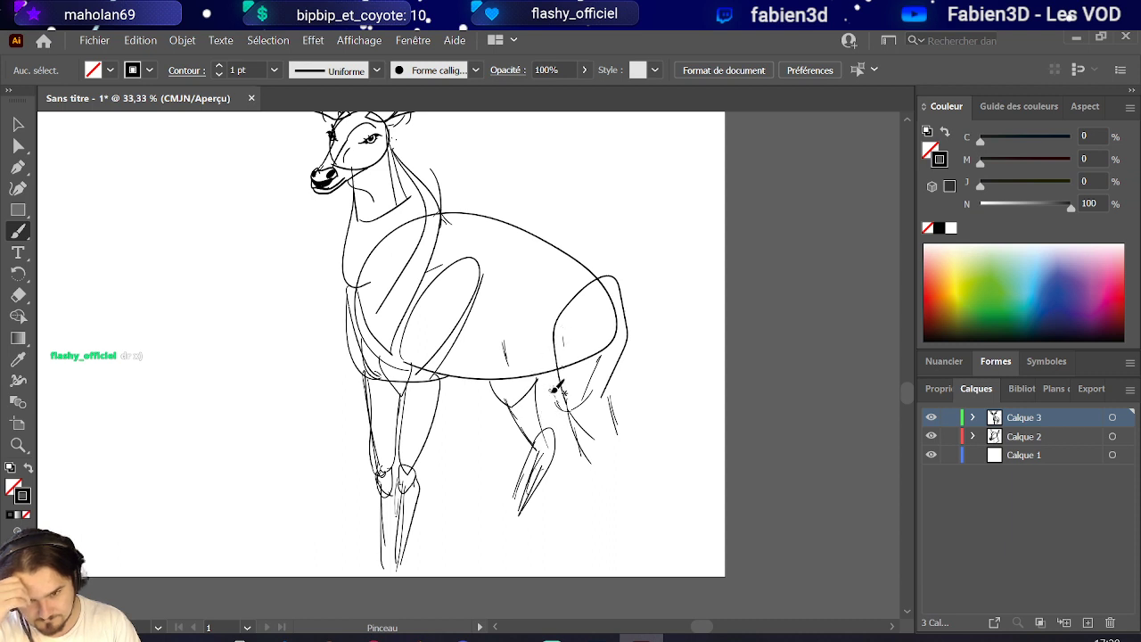
mouse_move(559, 393)
mouse_down()
mouse_move(555, 422)
mouse_move(558, 371)
mouse_move(545, 479)
mouse_move(537, 458)
mouse_move(553, 434)
mouse_move(568, 459)
mouse_move(560, 517)
mouse_up()
drag(570, 477, 537, 552)
mouse_move(578, 457)
mouse_down()
mouse_move(548, 475)
mouse_move(533, 533)
mouse_up()
drag(540, 477, 534, 558)
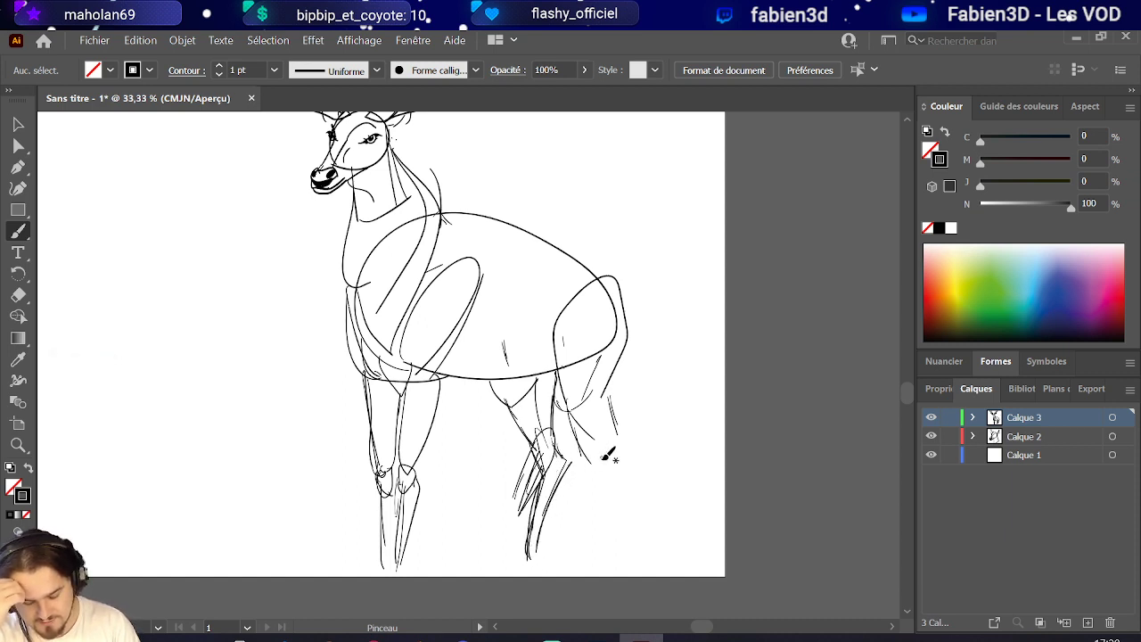
Sketch the near hind leg's contours from thigh through hock to the tapered lower leg, and reinforce the far hind leg's front contour.
mouse_move(578, 438)
mouse_down()
mouse_move(546, 365)
mouse_move(560, 326)
mouse_up()
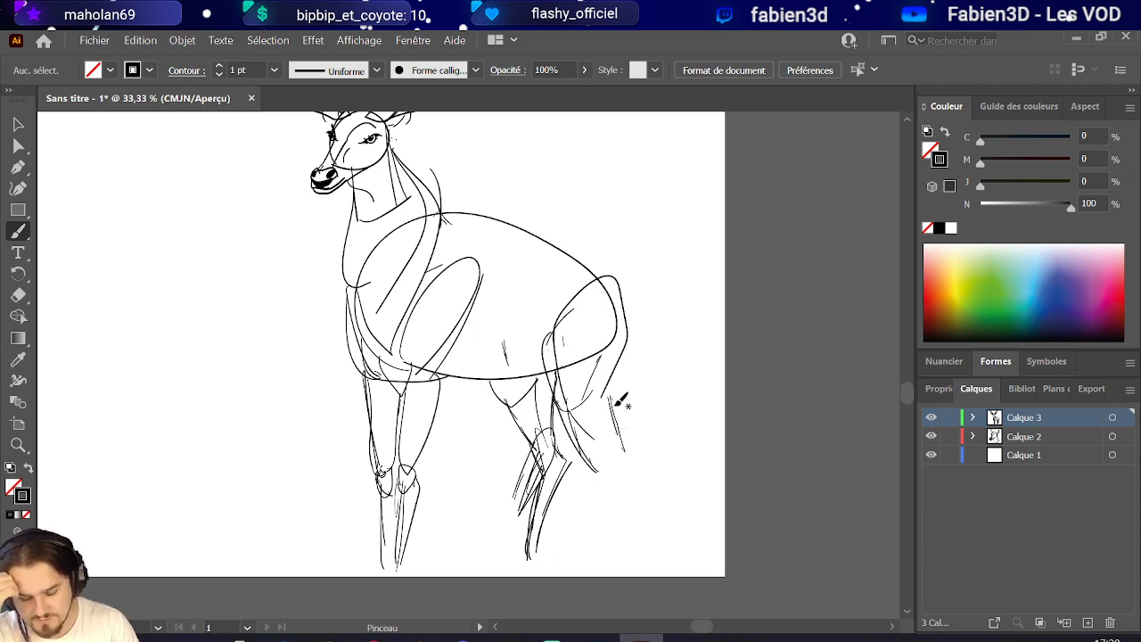
drag(610, 383, 625, 443)
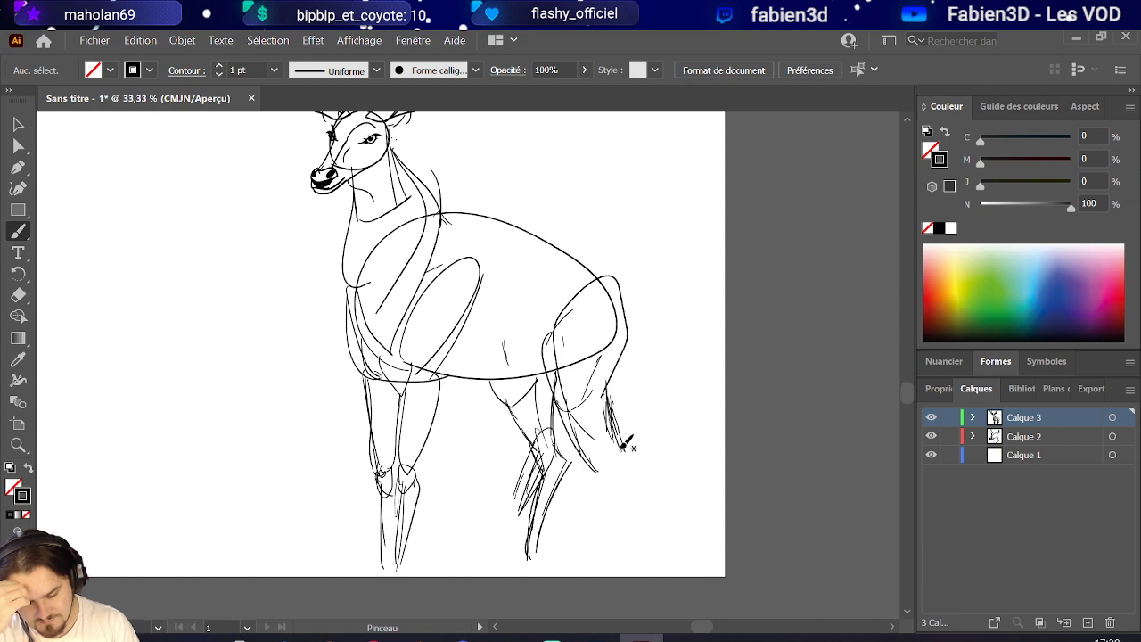
drag(610, 481, 583, 558)
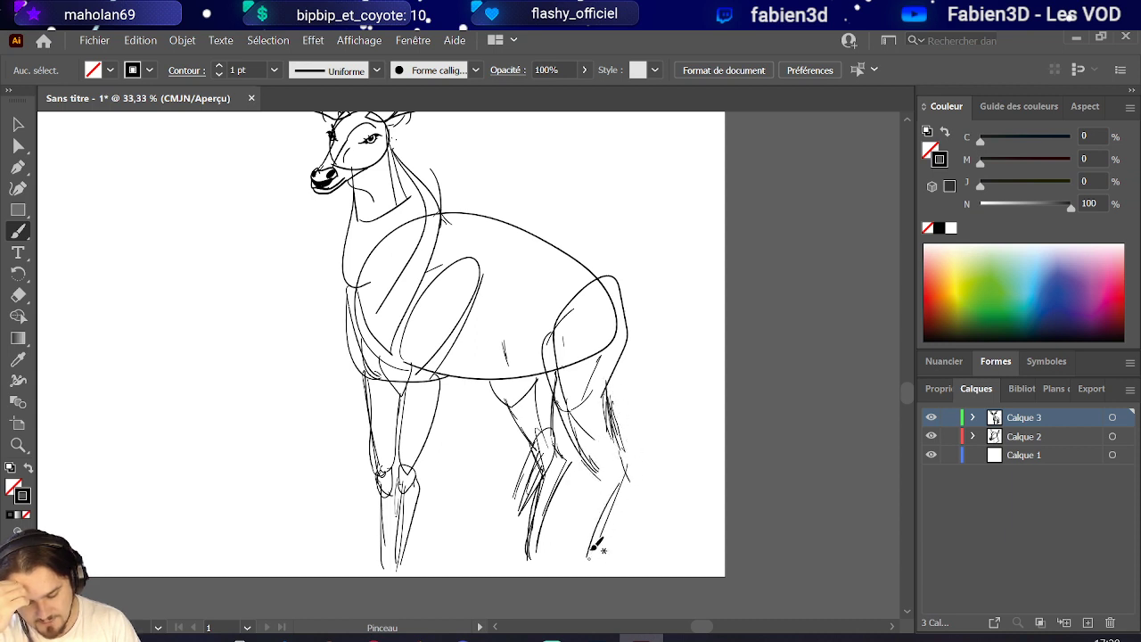
drag(609, 479, 582, 557)
mouse_move(592, 508)
mouse_down()
mouse_move(585, 558)
mouse_move(629, 477)
mouse_move(615, 383)
mouse_up()
mouse_move(560, 347)
mouse_down()
mouse_move(568, 417)
mouse_move(561, 398)
mouse_move(596, 469)
mouse_up()
drag(493, 380, 535, 444)
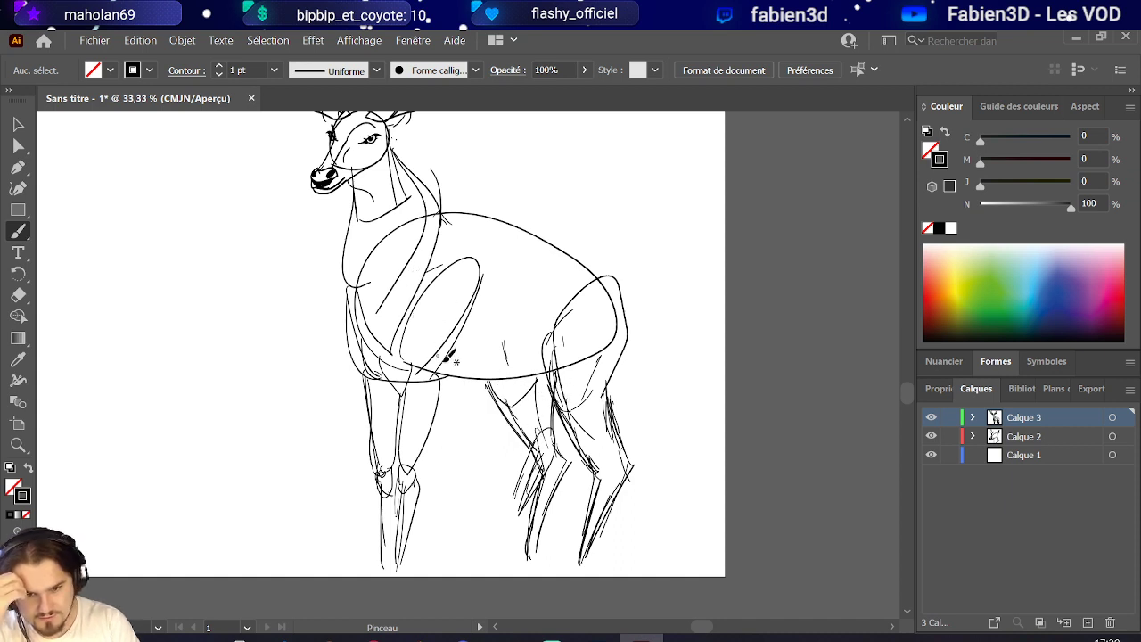
Sketch a lower belly line between the front and hind legs, then extend the back line over the rump with a short upright tail.
mouse_move(437, 361)
mouse_down()
mouse_move(506, 390)
mouse_move(462, 379)
mouse_move(562, 384)
mouse_up()
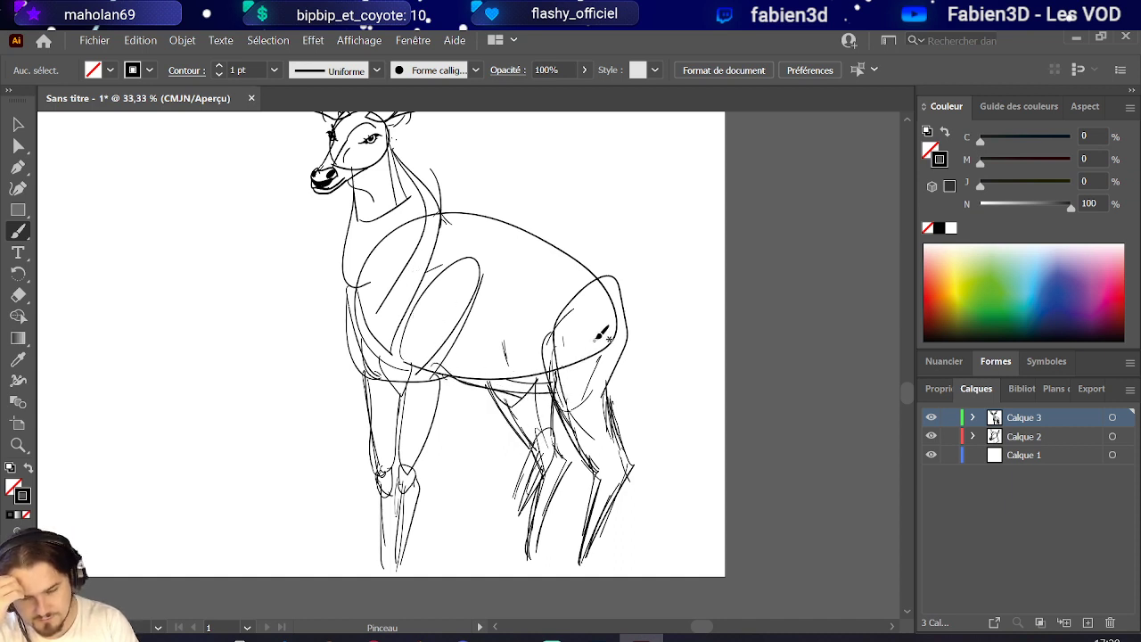
drag(545, 238, 617, 262)
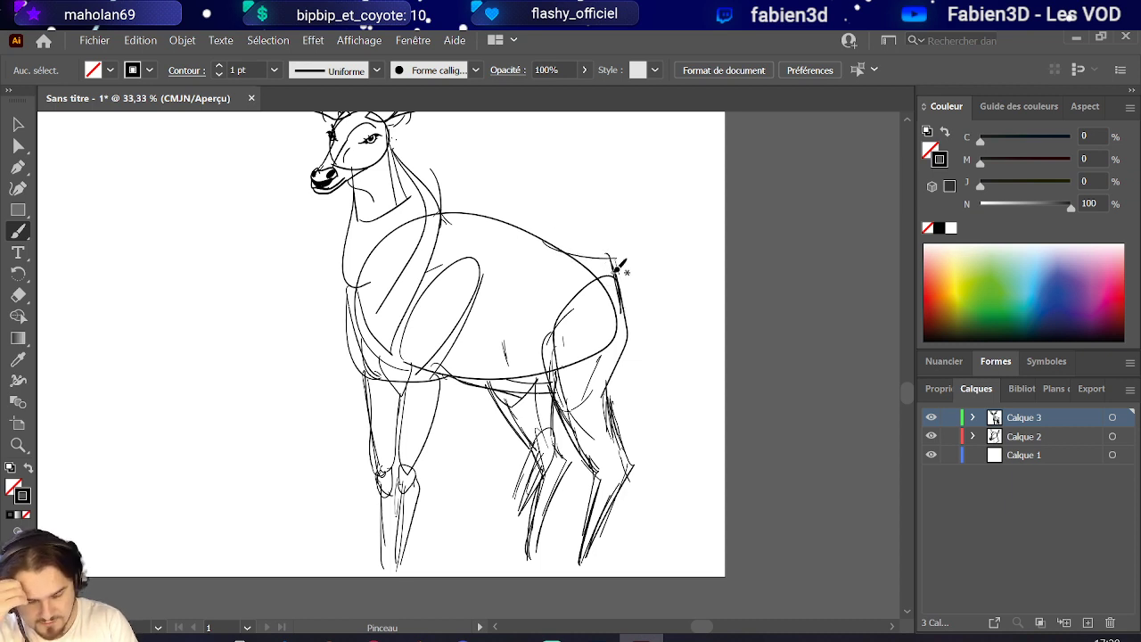
drag(615, 238, 614, 261)
Extend the artboard's lower edge below the deer's legs to a height of about 3067 pt.
scroll(615, 264, up, 5)
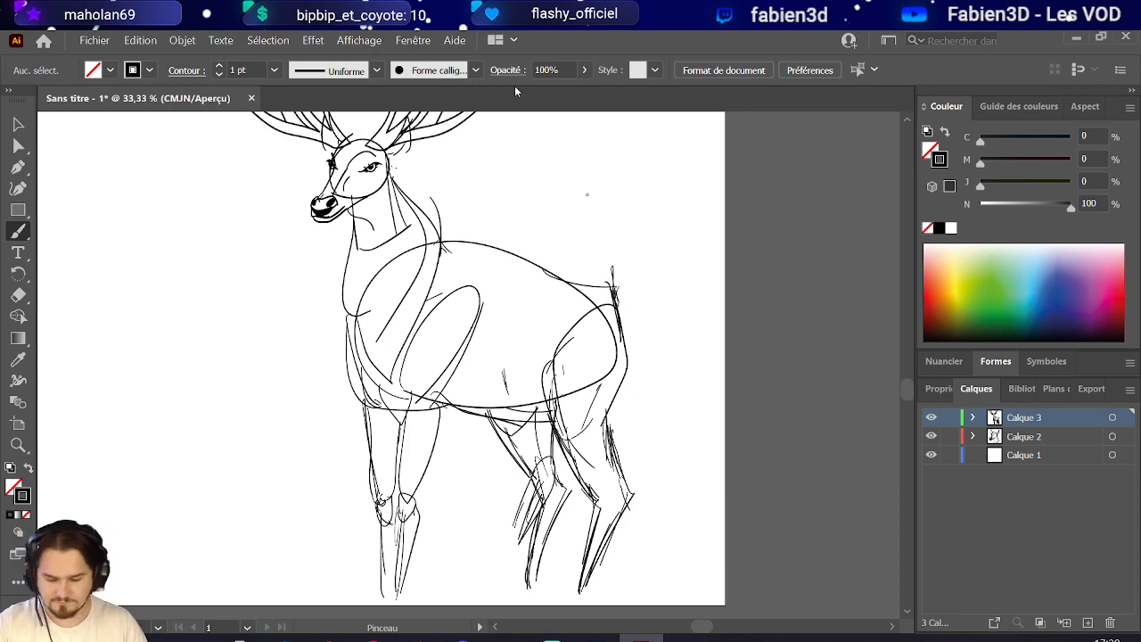
key(ctrl+minus)
key(ctrl+minus)
key(ctrl+minus)
scroll(546, 366, up, 2)
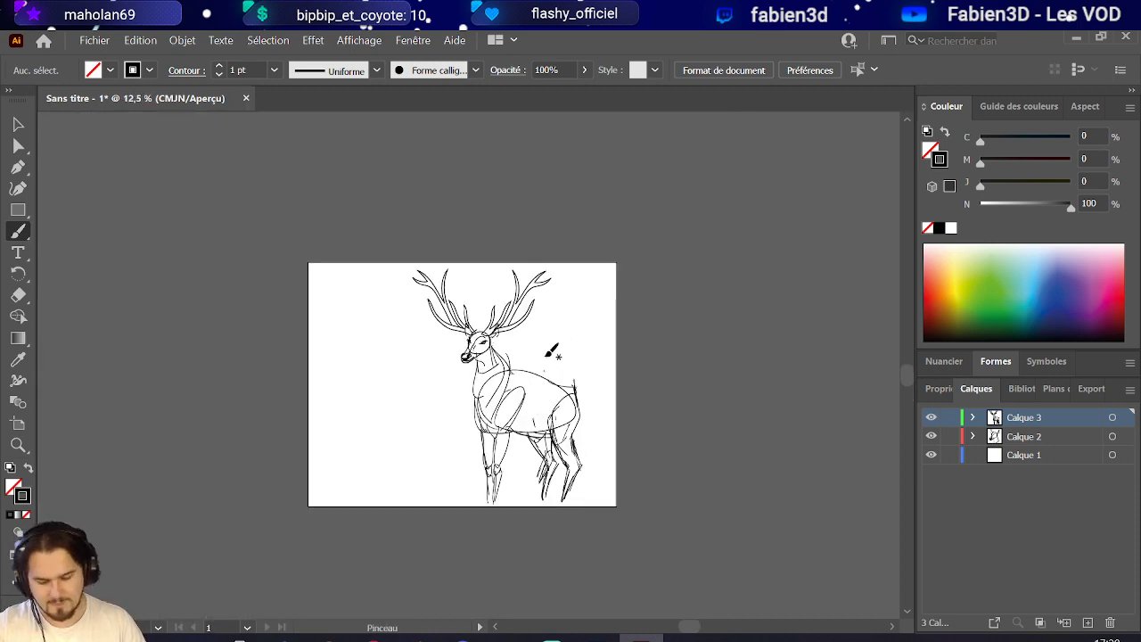
key(ctrl+plus)
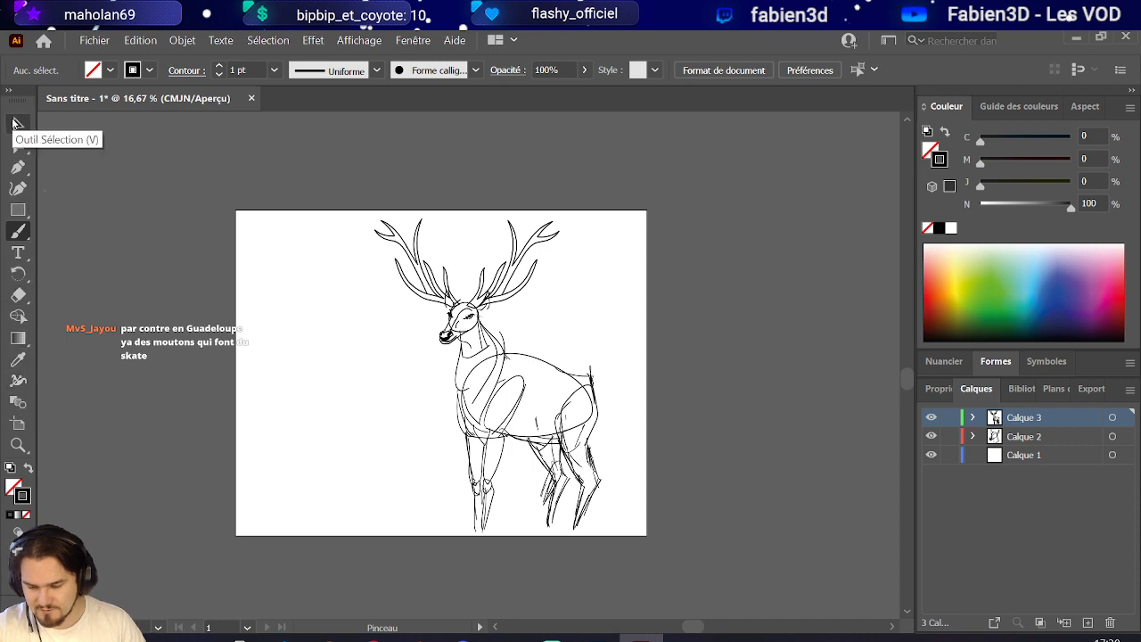
click(17, 423)
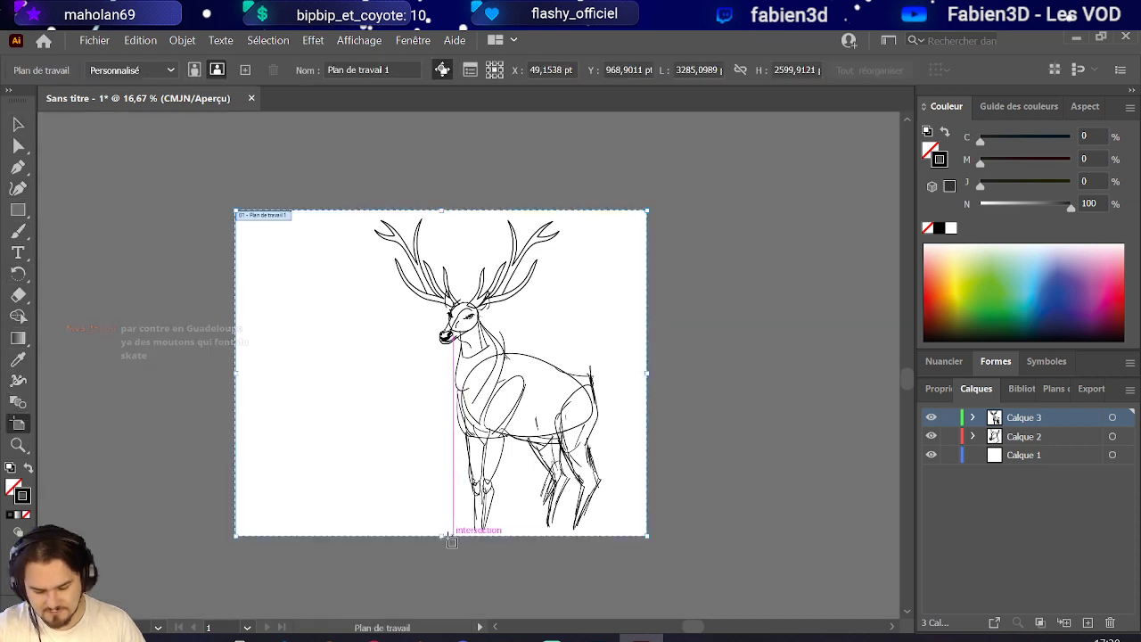
drag(444, 537, 440, 593)
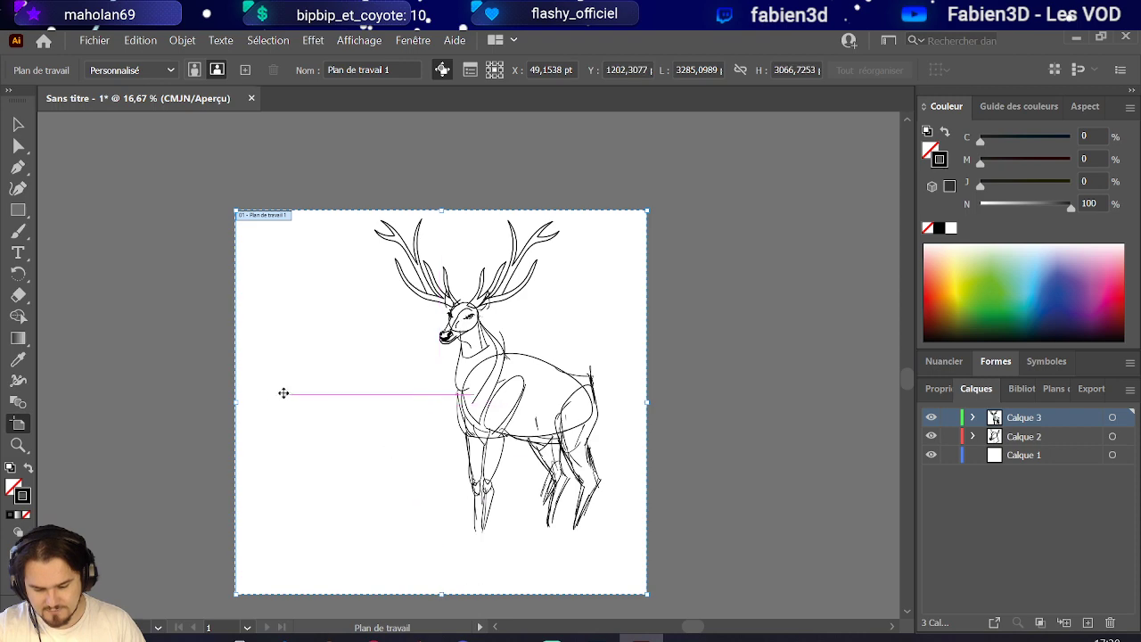
Extend the artboard's left and right edges to a width of about 5171 pt.
drag(236, 401, 63, 400)
key(ctrl+minus)
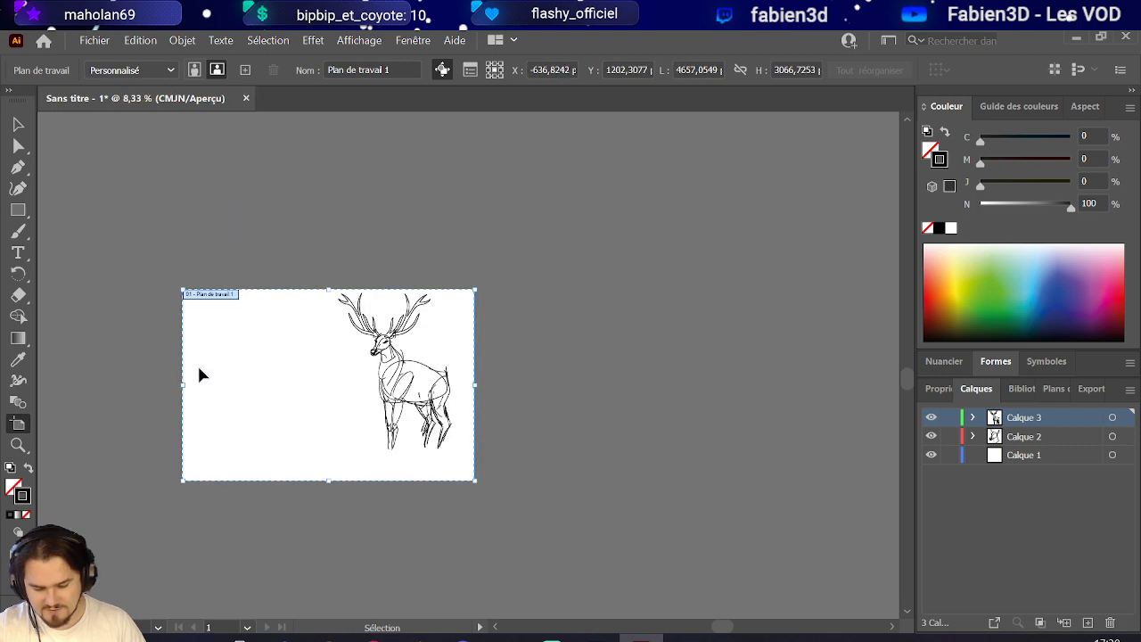
drag(184, 382, 169, 395)
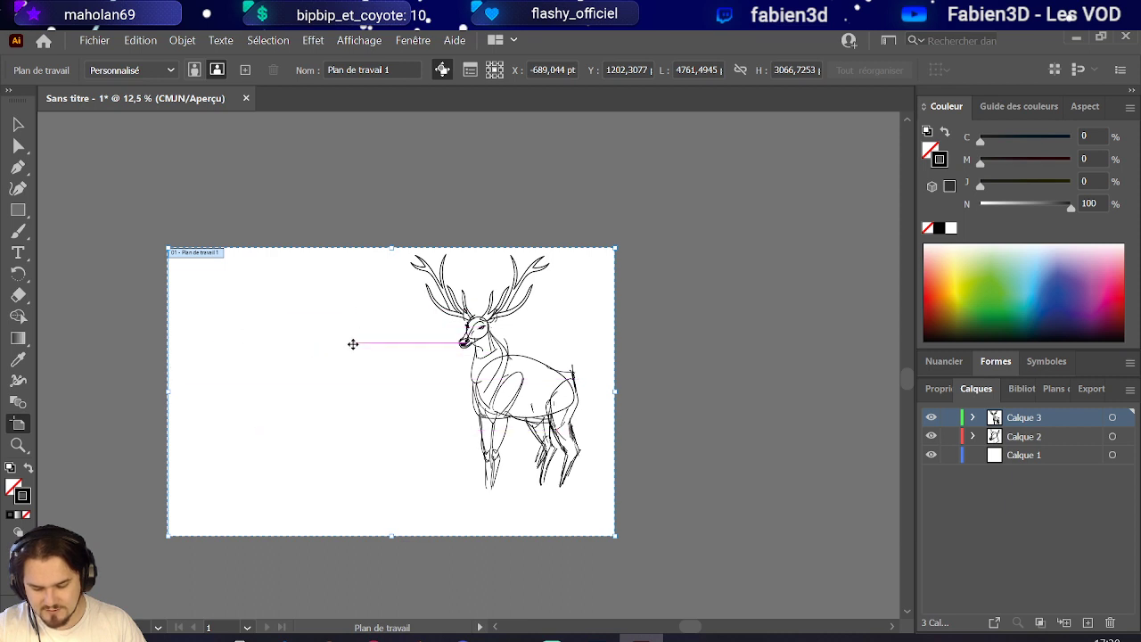
scroll(387, 282, up, 1)
drag(396, 261, 395, 258)
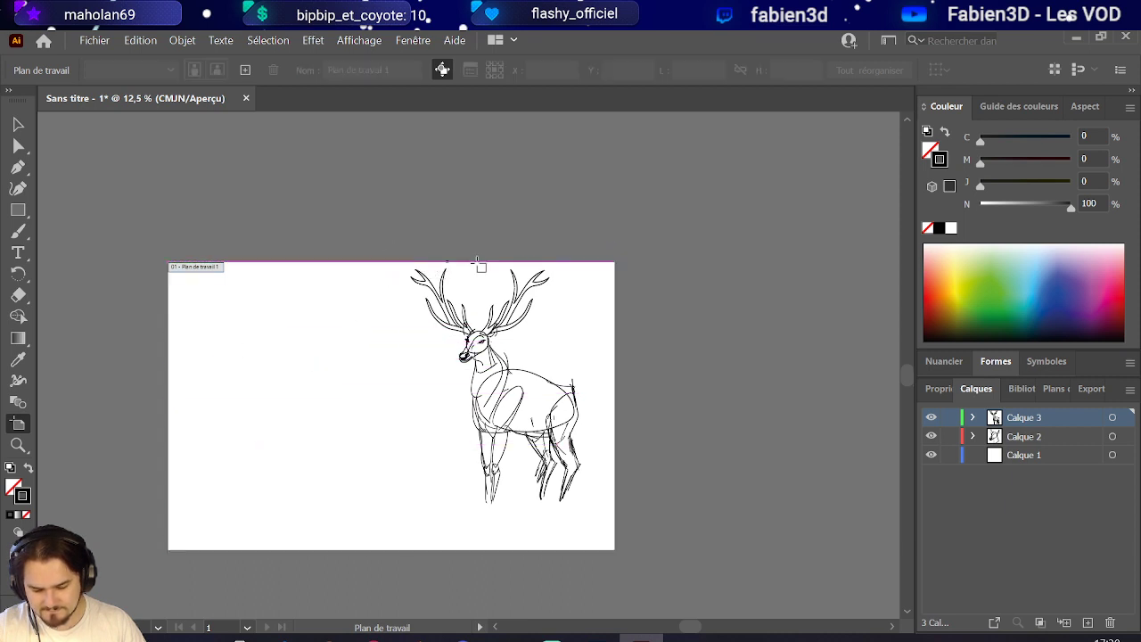
click(613, 390)
drag(612, 391, 654, 392)
key(v)
key(shift+o)
scroll(331, 395, up, 2)
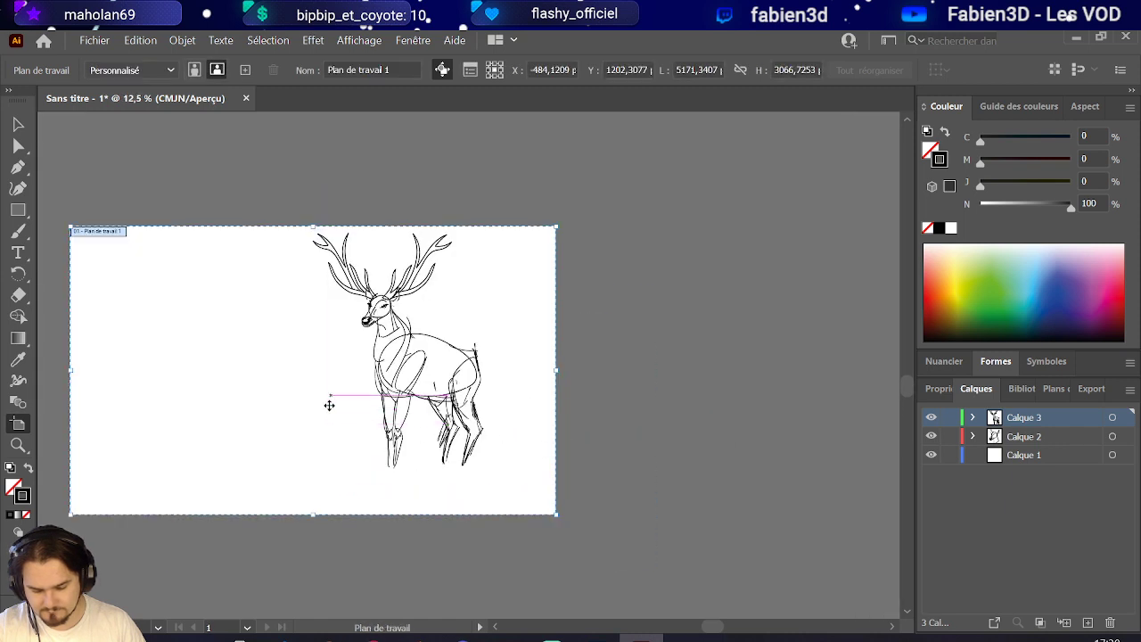
Add a new layer directly above Calque 1 for sketching the scenery with the Paintbrush.
click(18, 232)
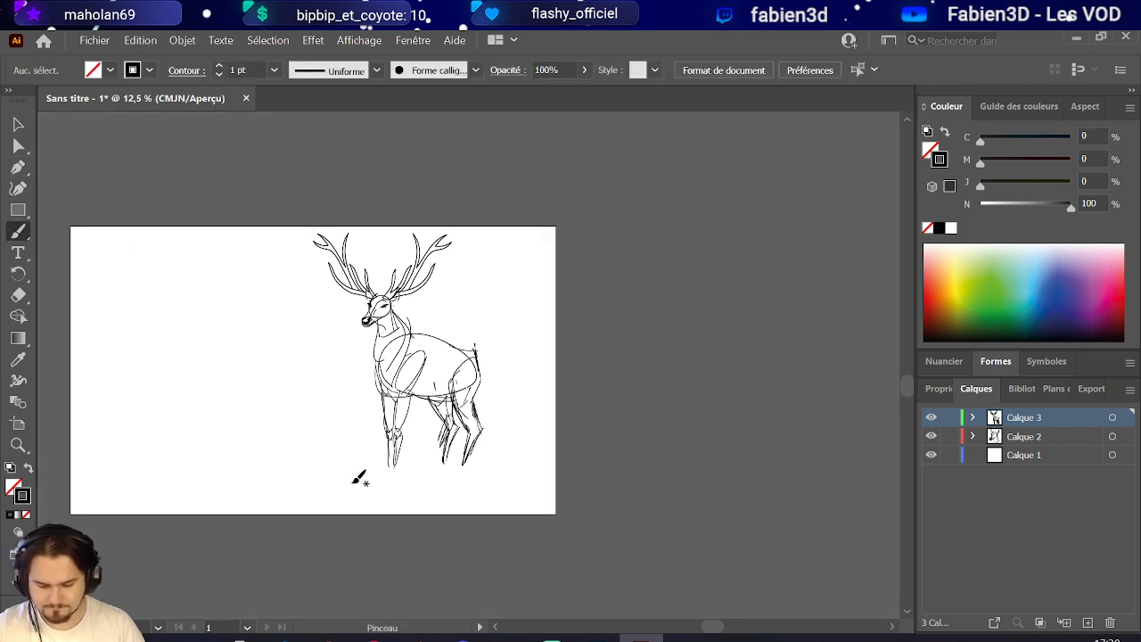
click(1034, 456)
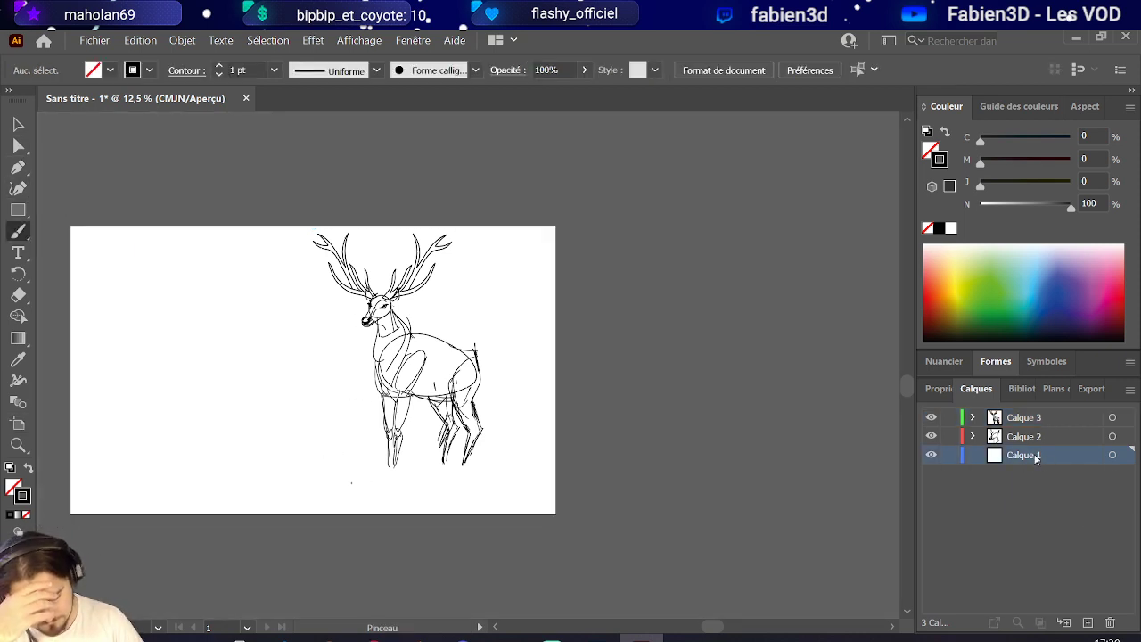
click(1088, 623)
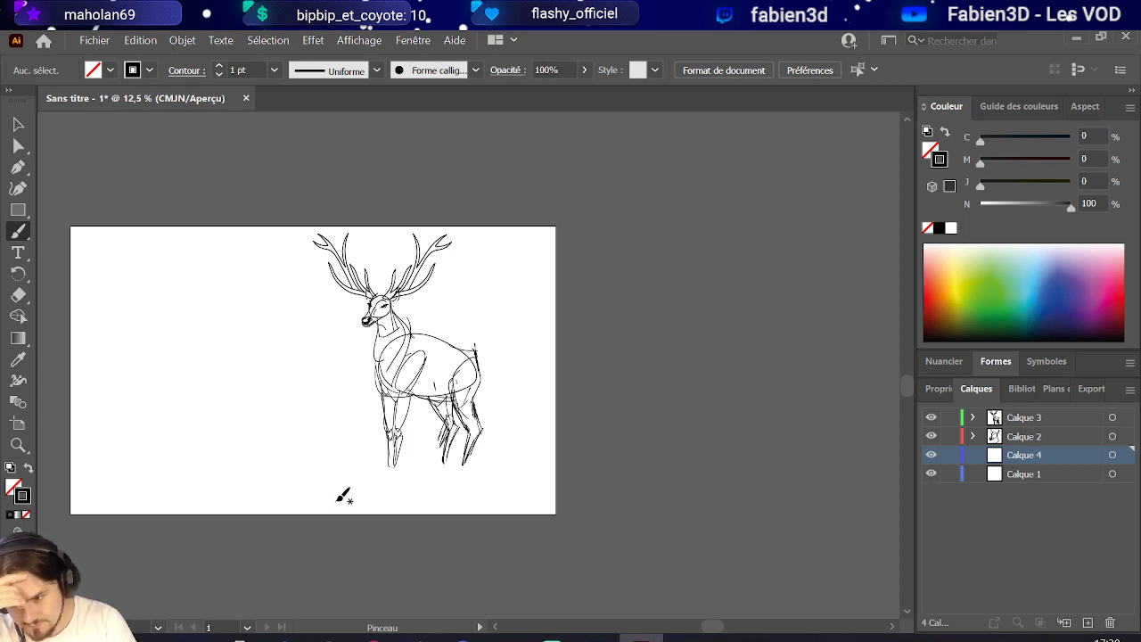
drag(341, 488, 350, 470)
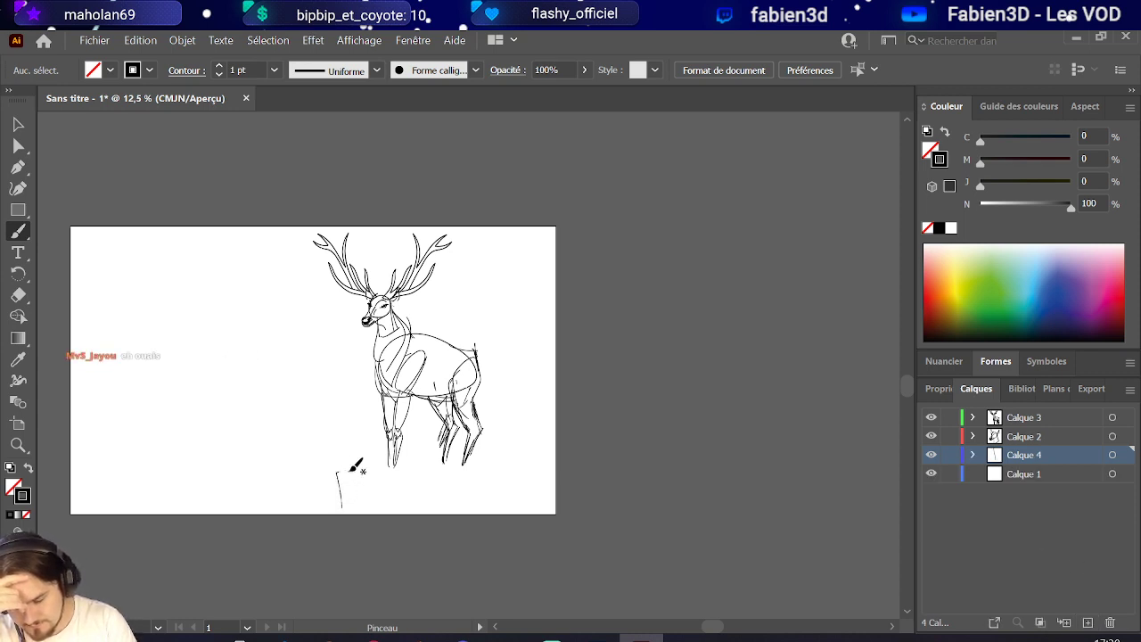
key(ctrl+z)
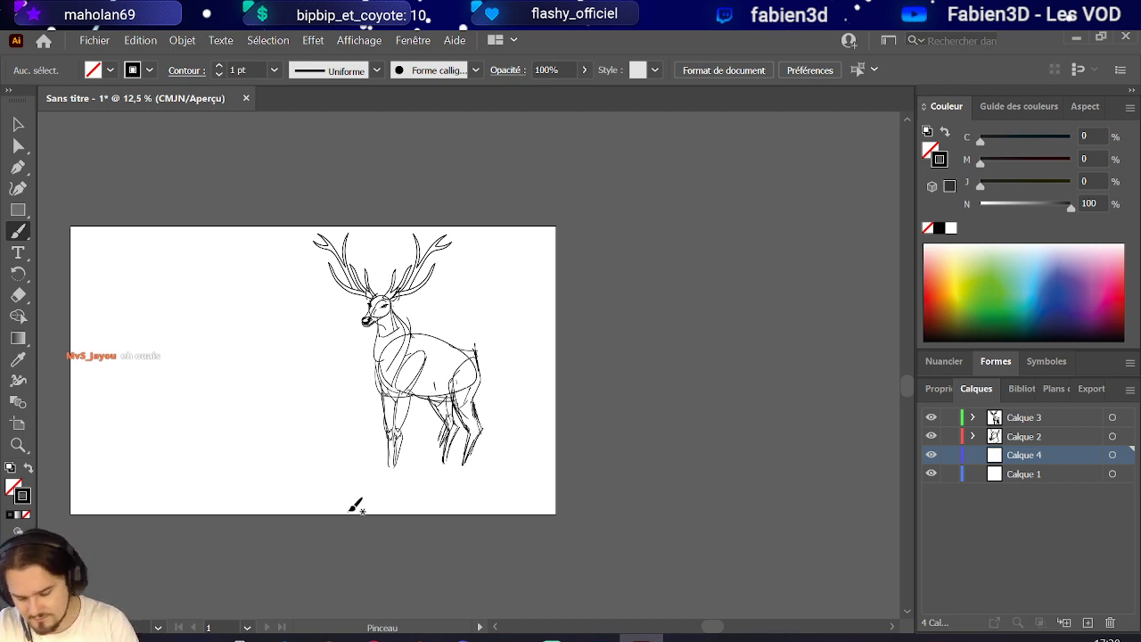
drag(419, 458, 415, 453)
key(ctrl+z)
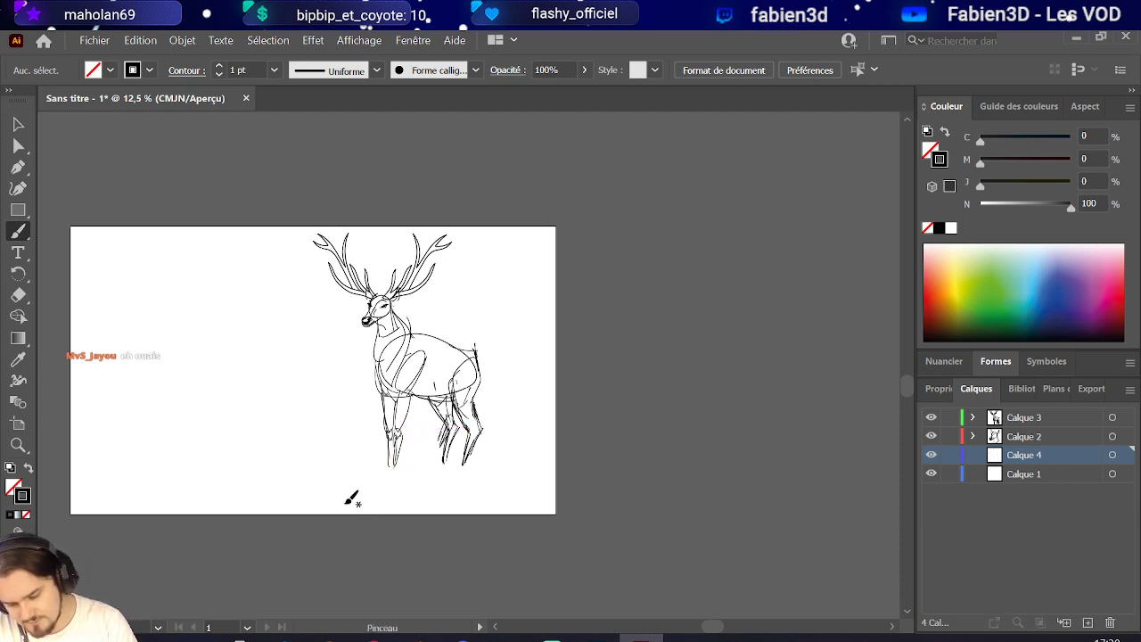
mouse_move(346, 510)
mouse_down()
mouse_move(362, 458)
mouse_move(544, 465)
mouse_up()
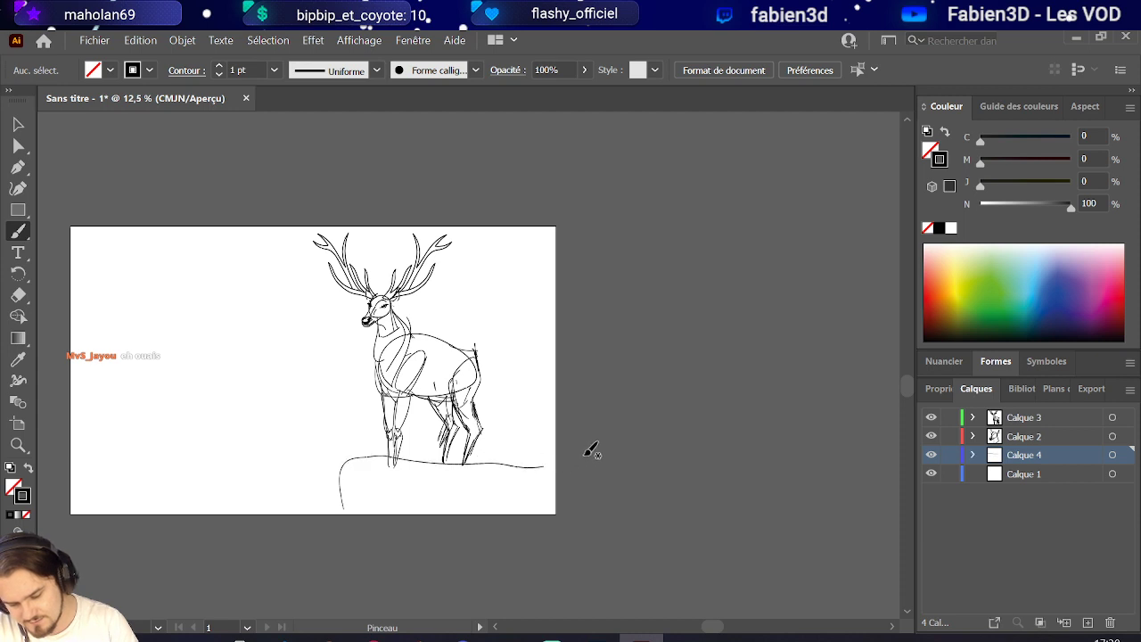
key(ctrl+z)
Sketch a rocky ledge sloping down to the right under the deer's hooves, with short texture strokes on its face.
mouse_move(346, 511)
mouse_down()
mouse_move(335, 462)
mouse_move(371, 452)
mouse_move(579, 497)
mouse_up()
drag(367, 491, 376, 473)
drag(461, 505, 467, 504)
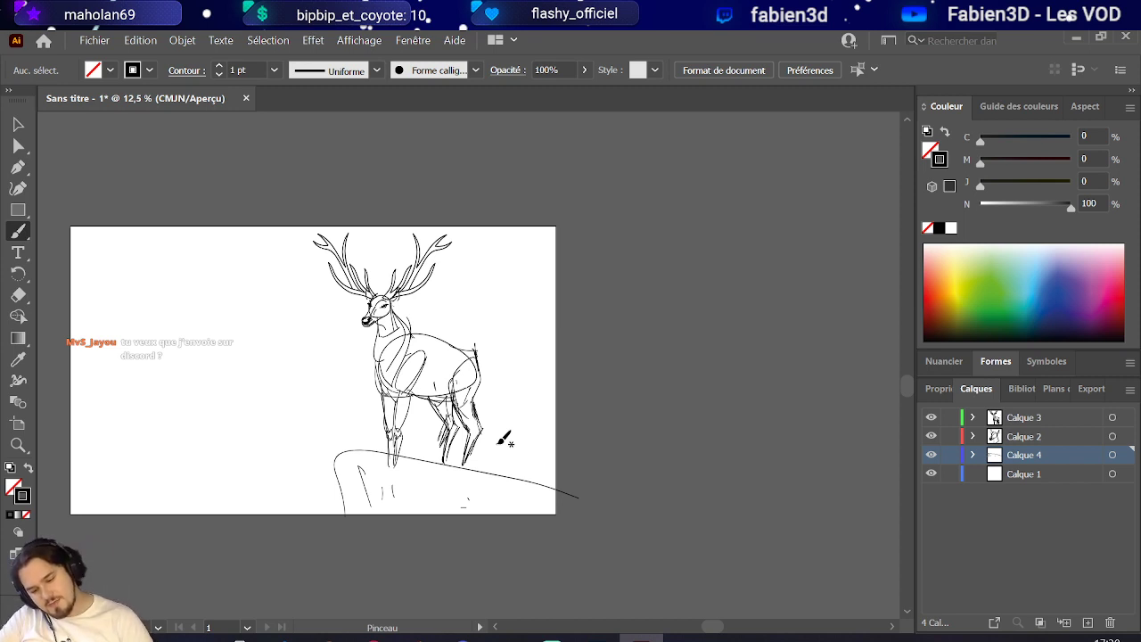
Sketch pointed treetops behind the ledge on both sides of the deer's legs, plus a tall peak in the empty left area.
mouse_move(524, 471)
mouse_down()
mouse_move(537, 428)
mouse_move(558, 485)
mouse_move(504, 435)
mouse_move(517, 477)
mouse_move(533, 434)
mouse_up()
mouse_move(490, 474)
mouse_down()
mouse_move(505, 428)
mouse_move(510, 455)
mouse_move(504, 424)
mouse_up()
drag(418, 431, 423, 457)
drag(423, 456, 435, 426)
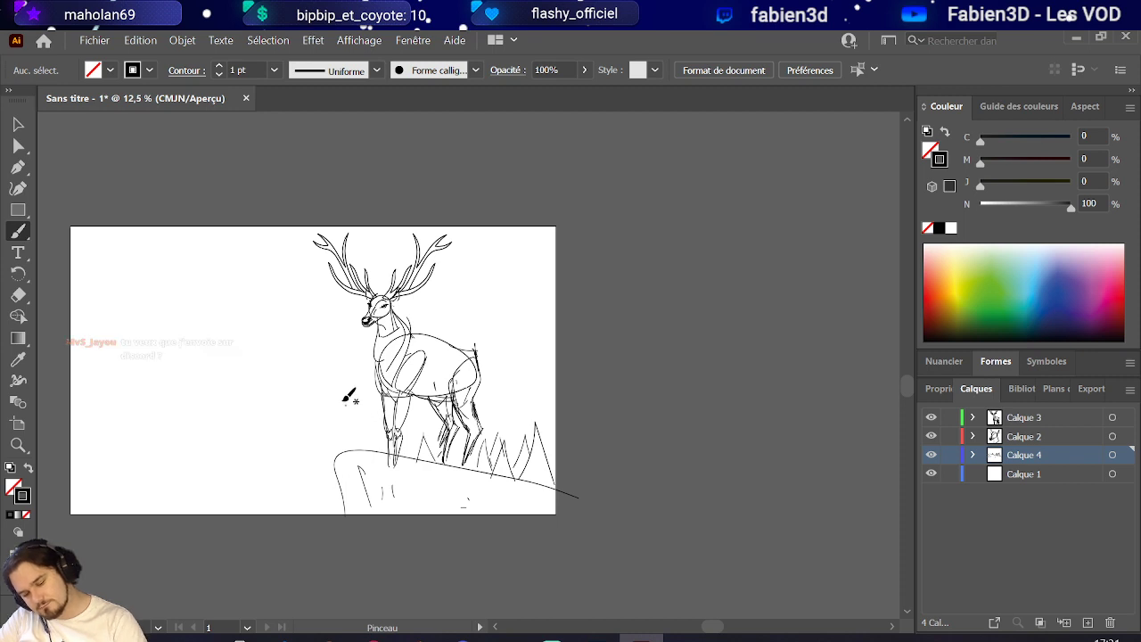
drag(350, 451, 373, 441)
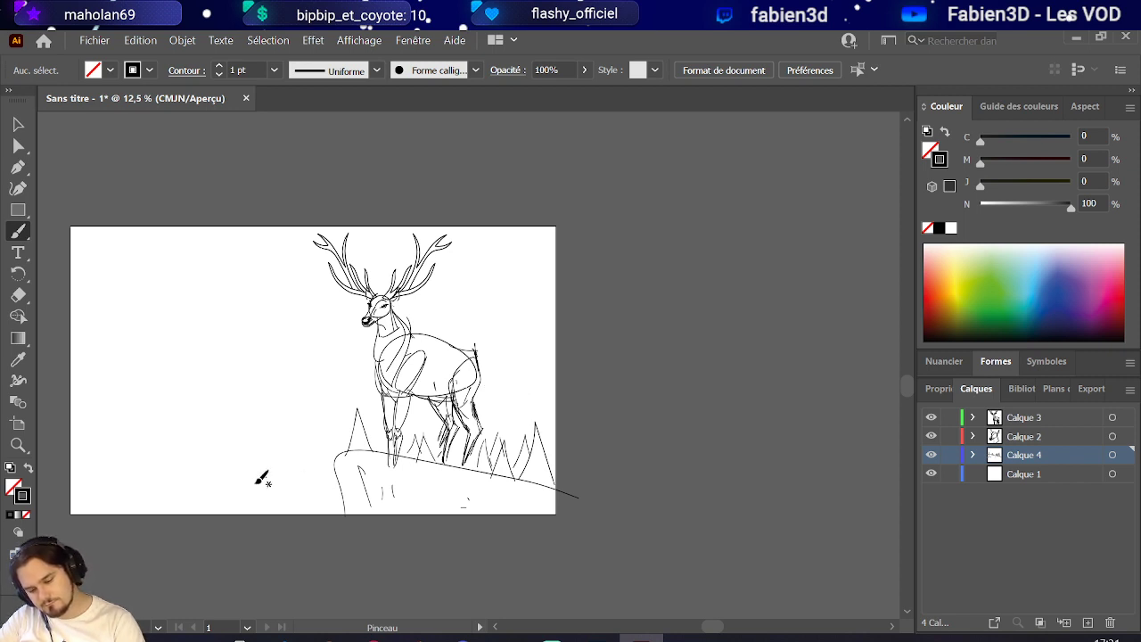
mouse_move(124, 509)
mouse_down()
mouse_move(221, 455)
mouse_move(261, 513)
mouse_move(332, 483)
mouse_move(343, 425)
mouse_up()
Try a smaller peak beside the tall one and large background contours on both sides of the deer, undoing each attempt.
mouse_move(215, 443)
mouse_down()
mouse_move(266, 456)
mouse_move(282, 480)
mouse_up()
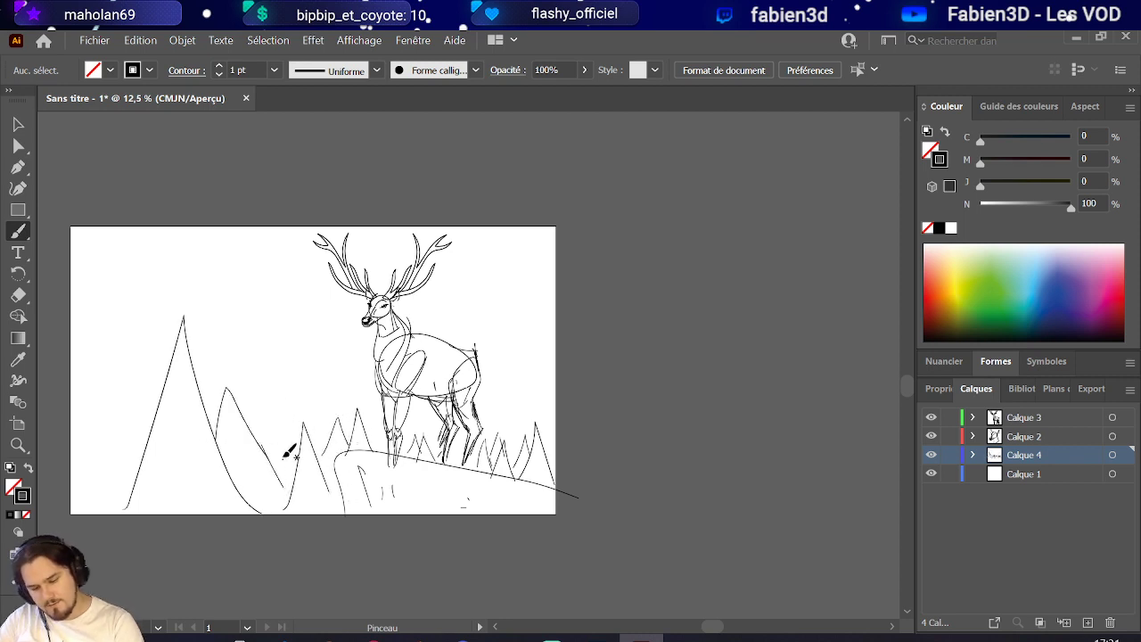
key(ctrl+z)
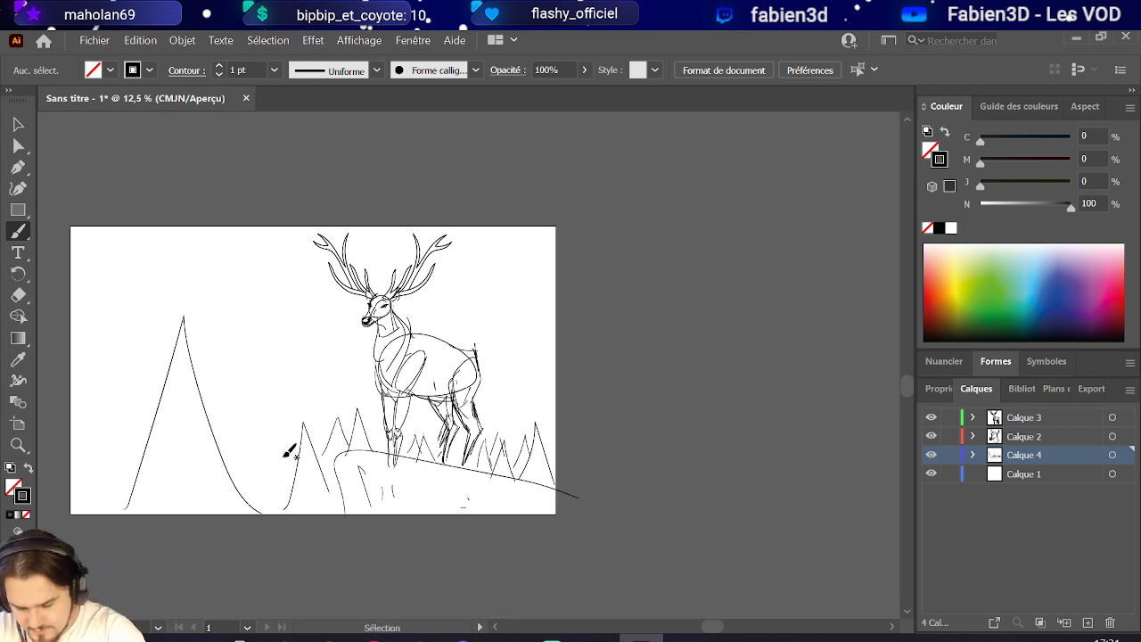
drag(295, 474, 239, 240)
key(ctrl+z)
drag(294, 462, 205, 303)
key(ctrl+z)
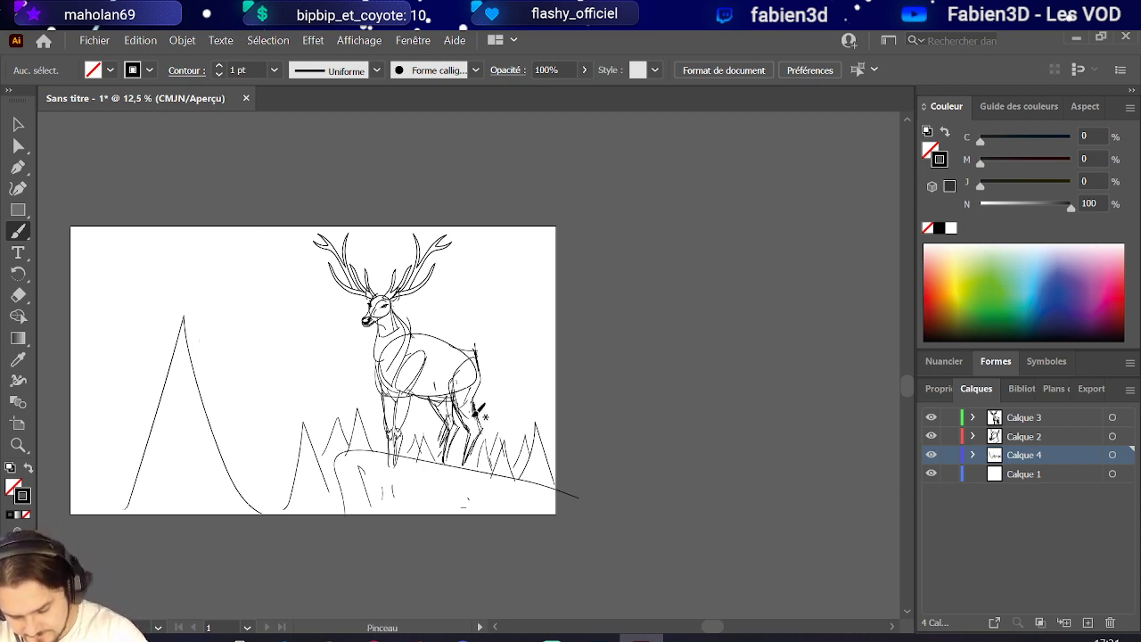
drag(481, 440, 551, 326)
key(ctrl+z)
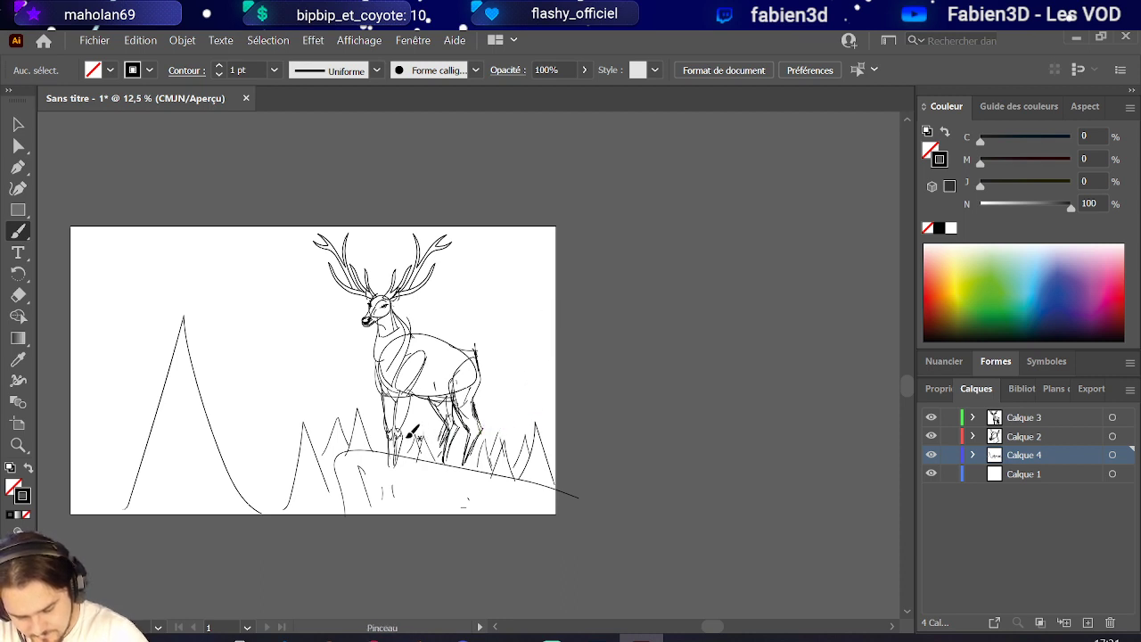
drag(479, 410, 553, 298)
key(ctrl+z)
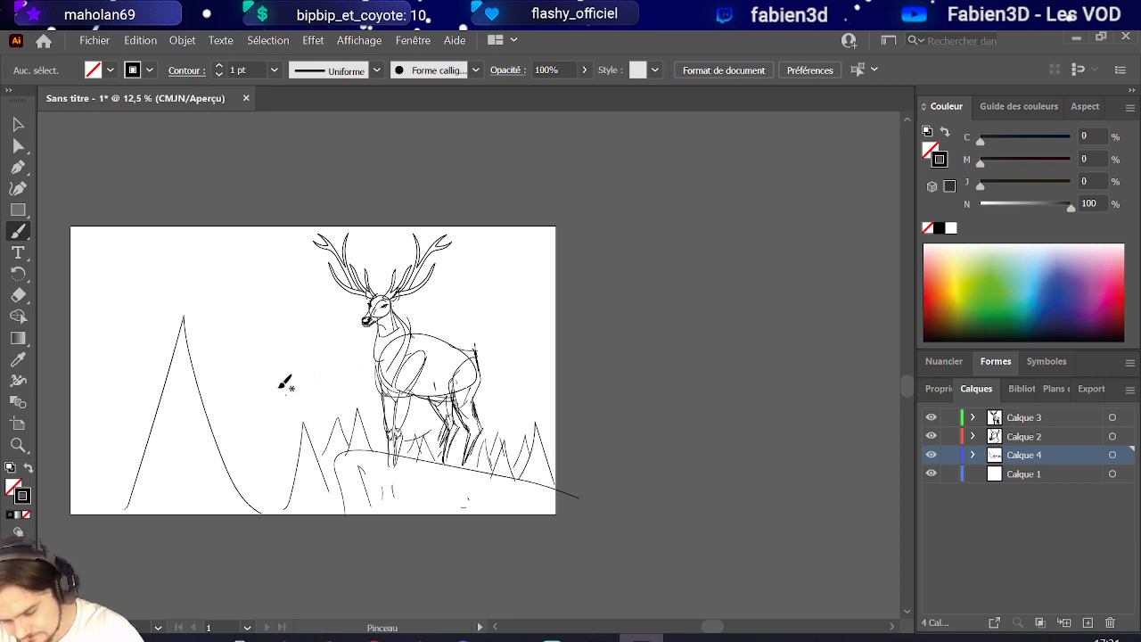
Try a distant broken treeline descending from the tall peak towards the deer, then undo its strokes.
drag(201, 342, 278, 387)
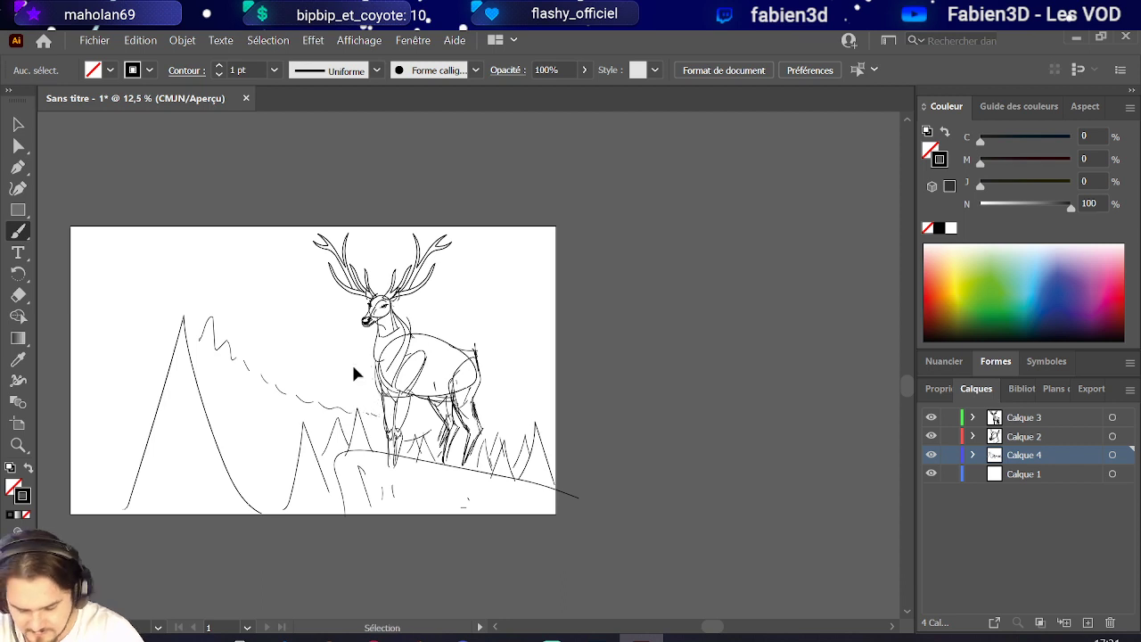
key(ctrl+z)
key(ctrl+z)
key(ctrl+z)
key(ctrl+z)
key(ctrl+z)
key(ctrl+z)
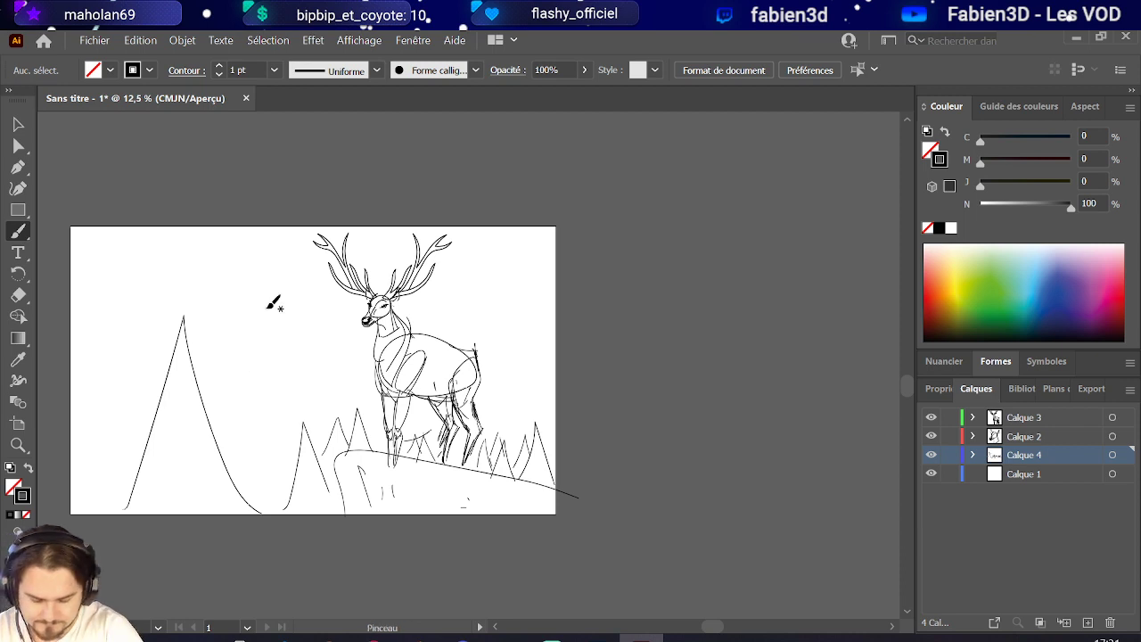
click(18, 124)
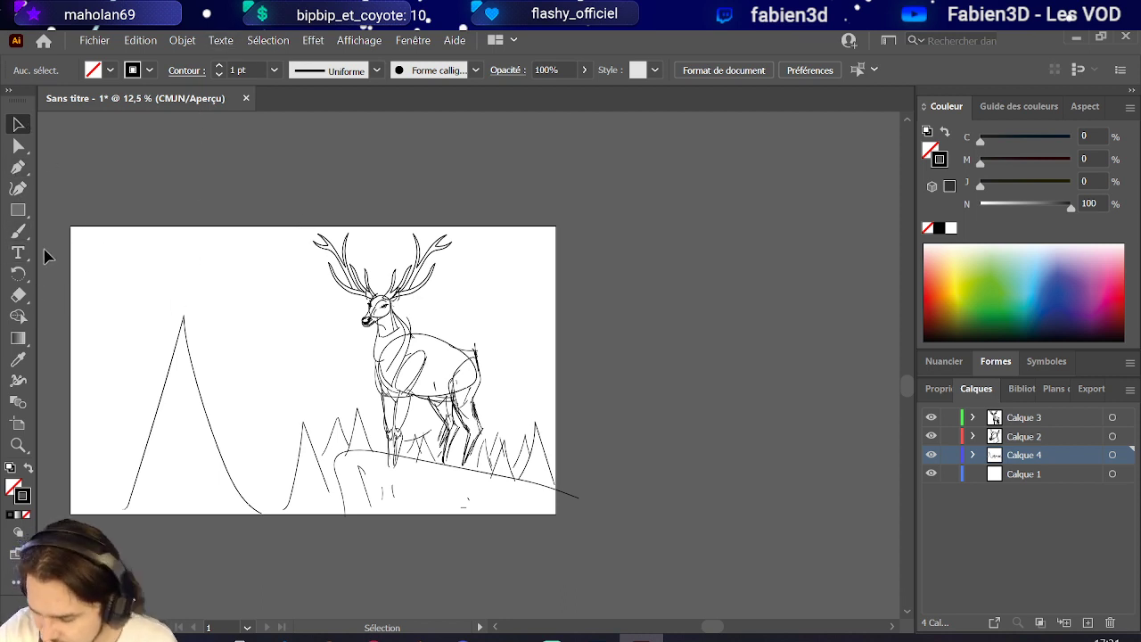
click(18, 231)
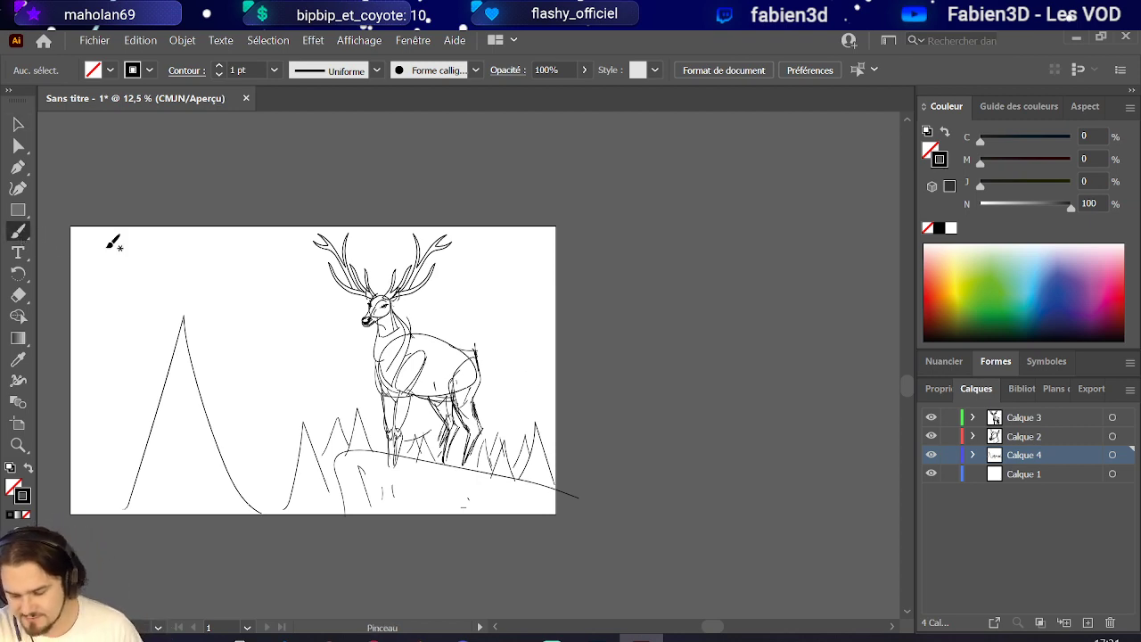
scroll(354, 379, up, 3)
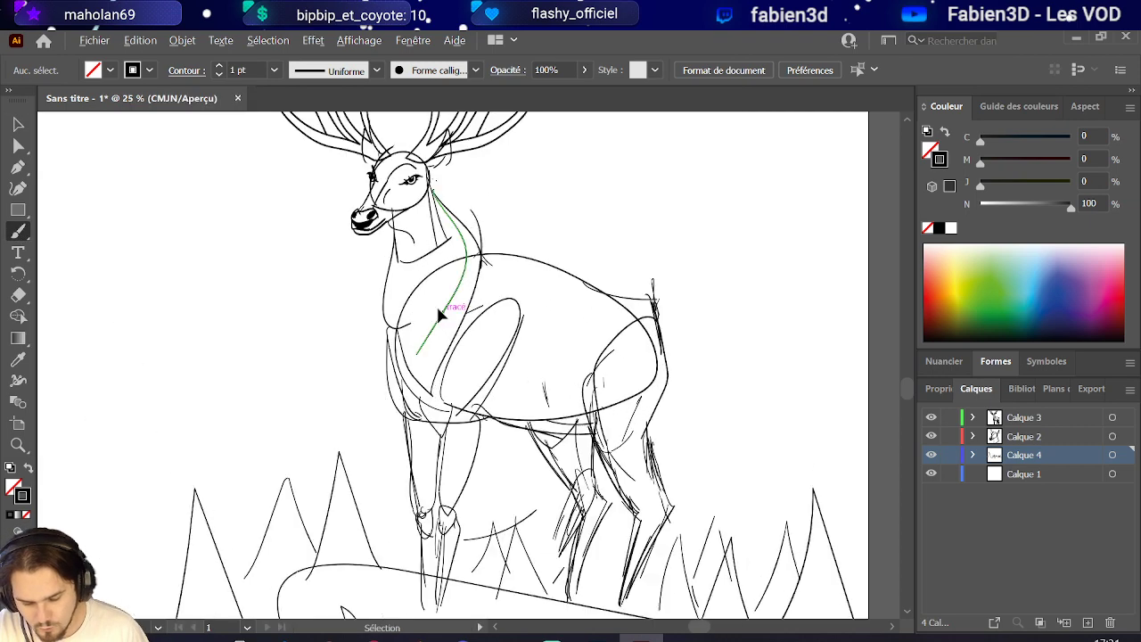
scroll(434, 259, up, 3)
scroll(370, 312, up, 3)
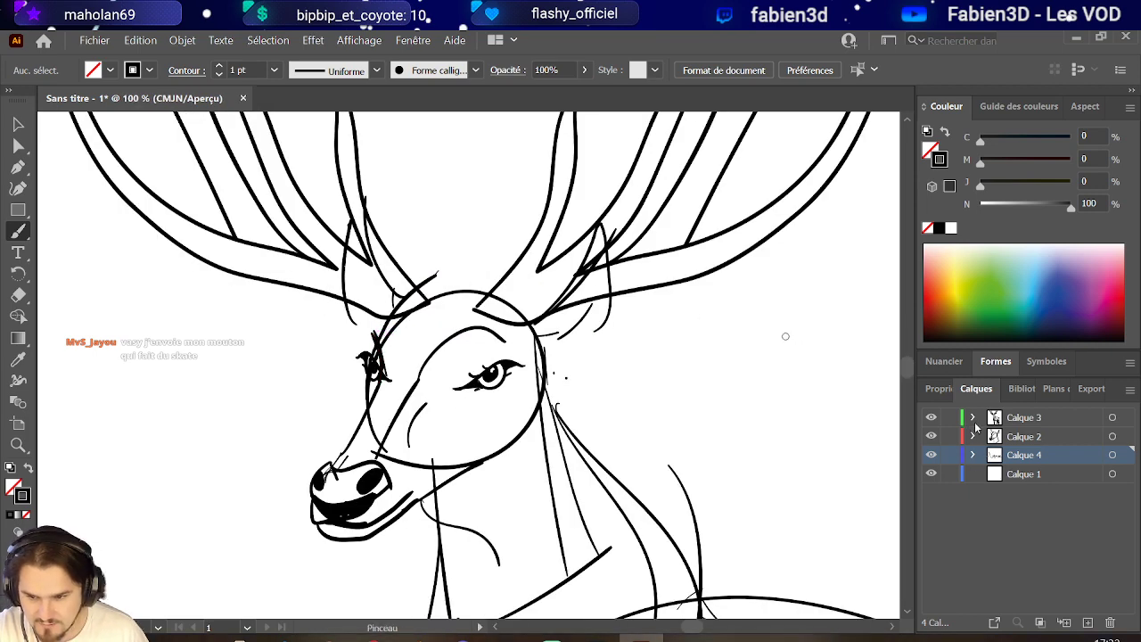
Select all artwork on the deer and scenery layers and reduce its opacity to 39%.
click(1022, 422)
shift+click(1035, 454)
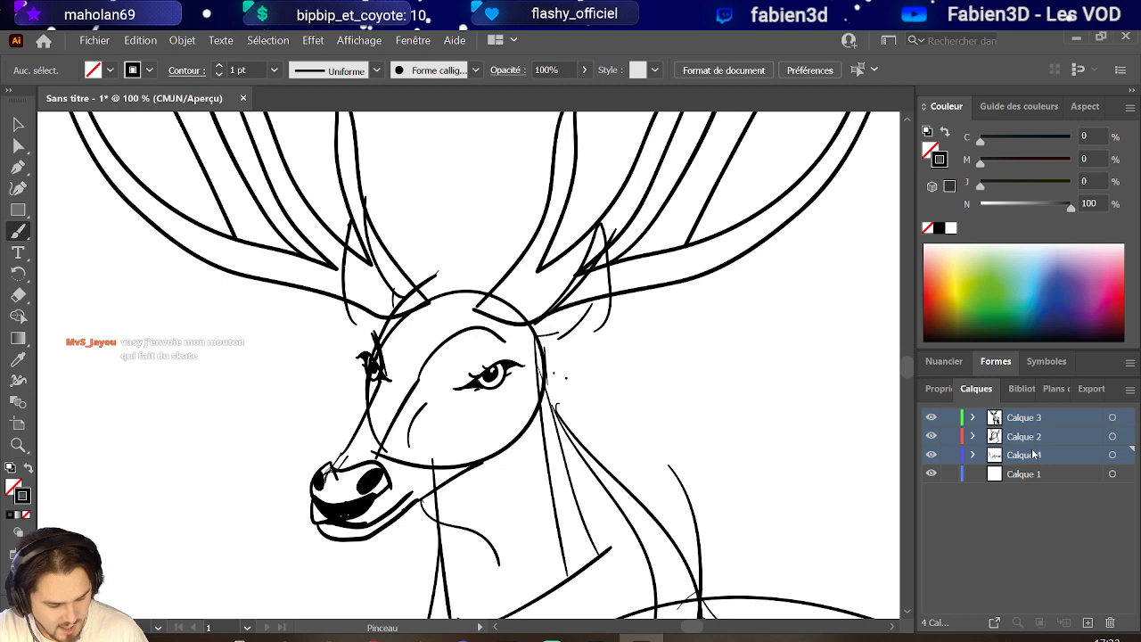
click(1112, 419)
scroll(453, 368, down, 5)
key(ctrl+a)
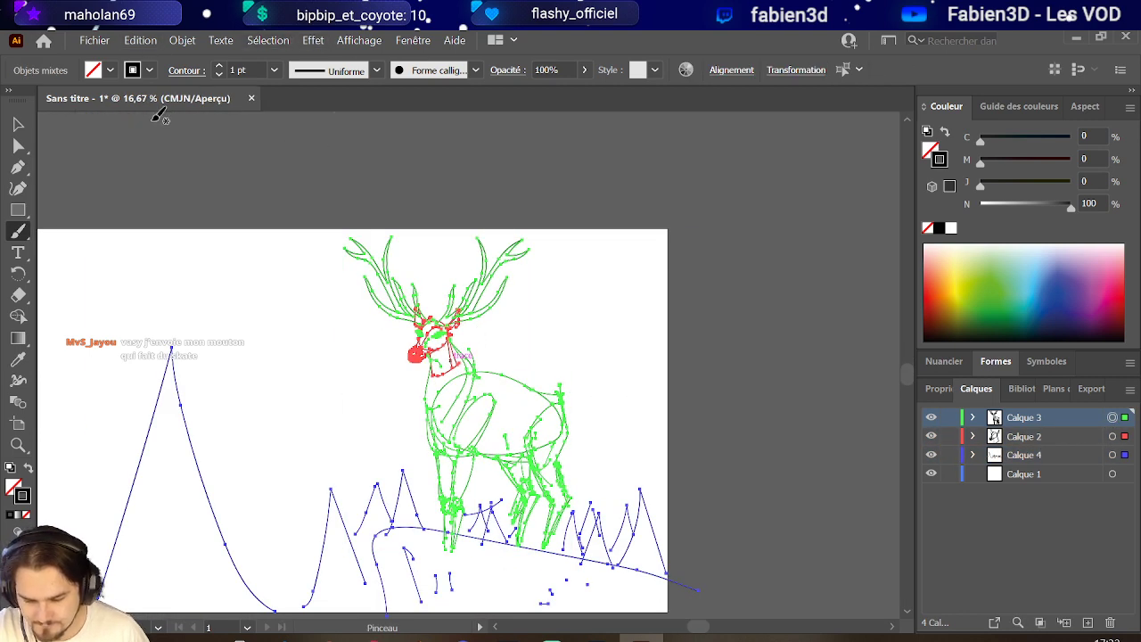
click(585, 70)
drag(581, 92, 555, 92)
key(ctrl+1)
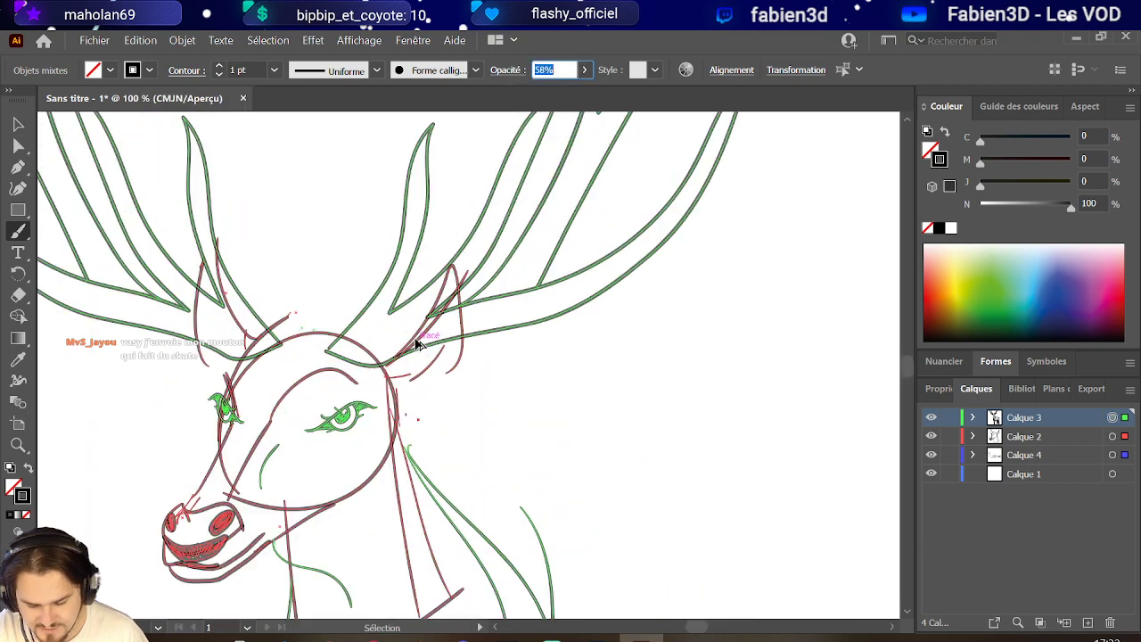
click(585, 70)
drag(555, 93, 541, 92)
scroll(419, 352, down, 3)
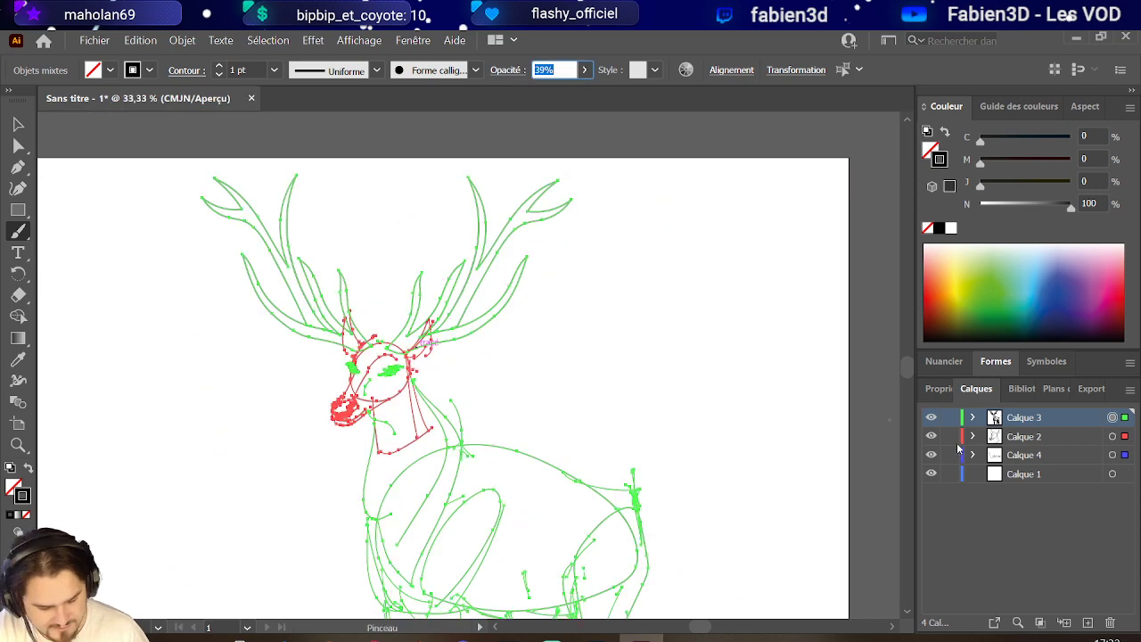
Lock layers Calque 3, Calque 2 and Calque 4, and add a new layer at the top of the stack.
drag(951, 419, 959, 472)
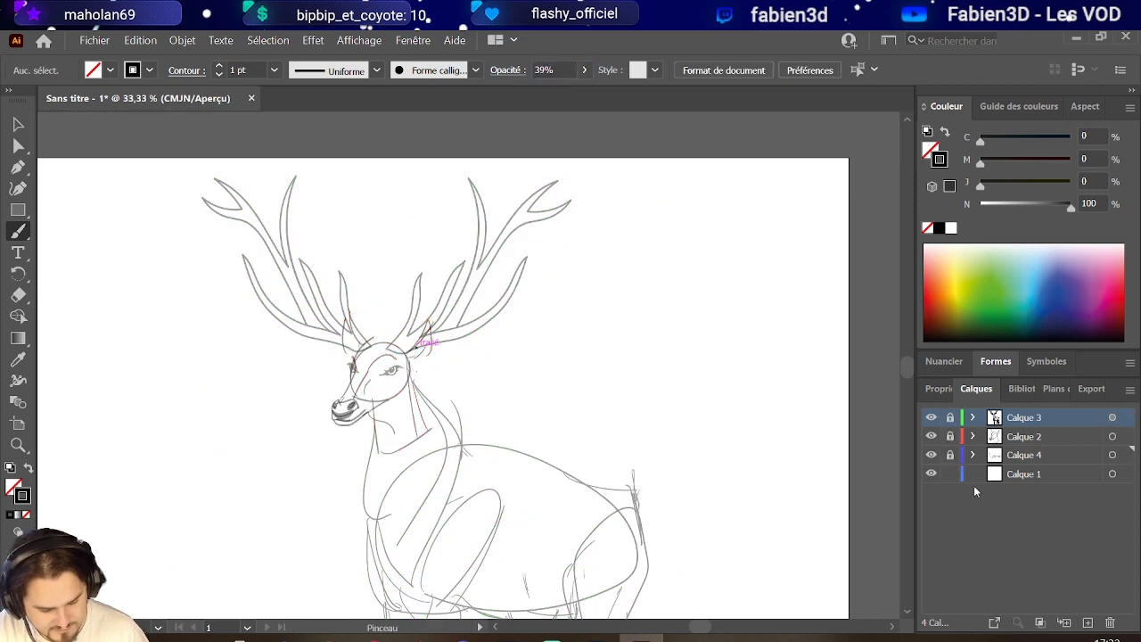
click(1088, 621)
drag(1042, 455, 1045, 412)
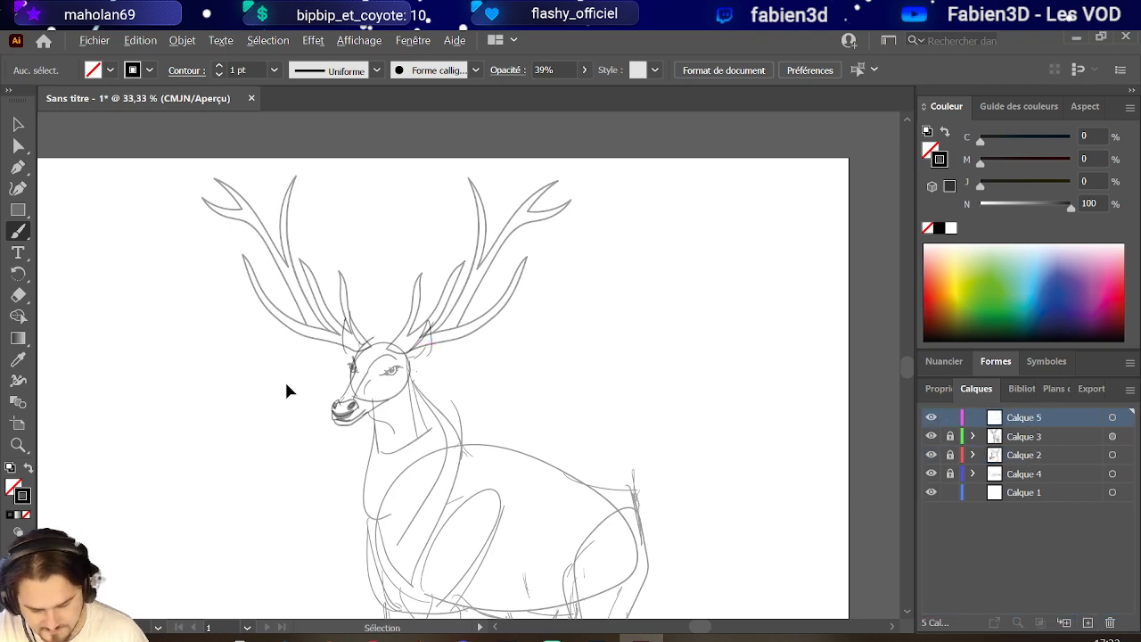
Test a brush stroke on the deer's far eye, undo it, and set the opacity for new strokes to 100%.
scroll(284, 379, up, 4)
scroll(379, 333, up, 3)
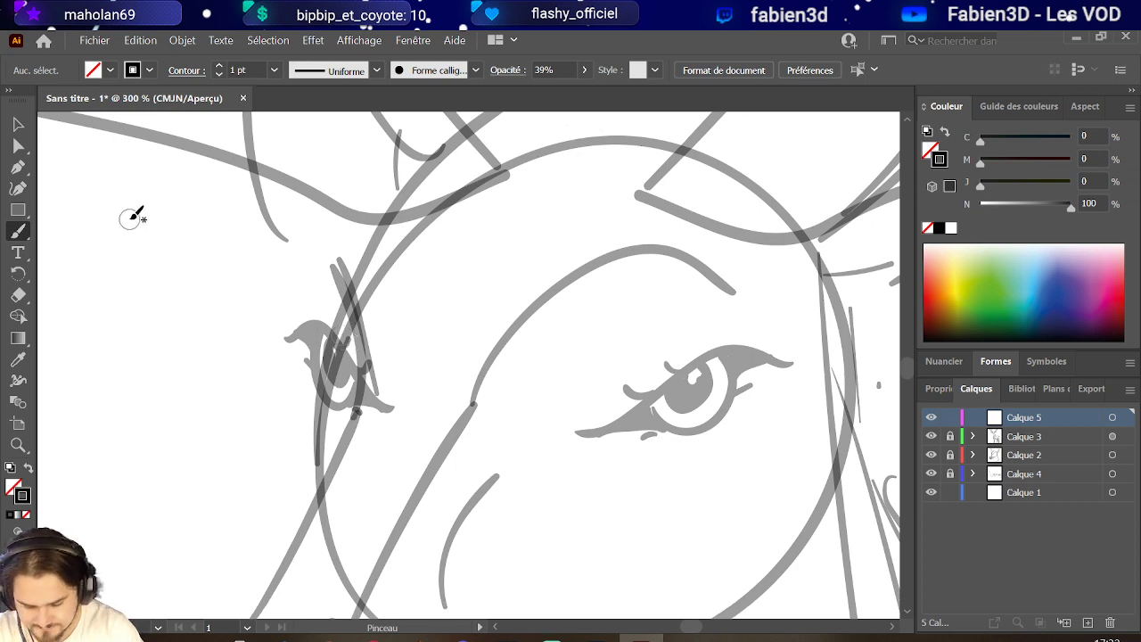
mouse_move(321, 331)
mouse_down()
mouse_move(315, 379)
mouse_move(337, 399)
mouse_move(366, 374)
mouse_up()
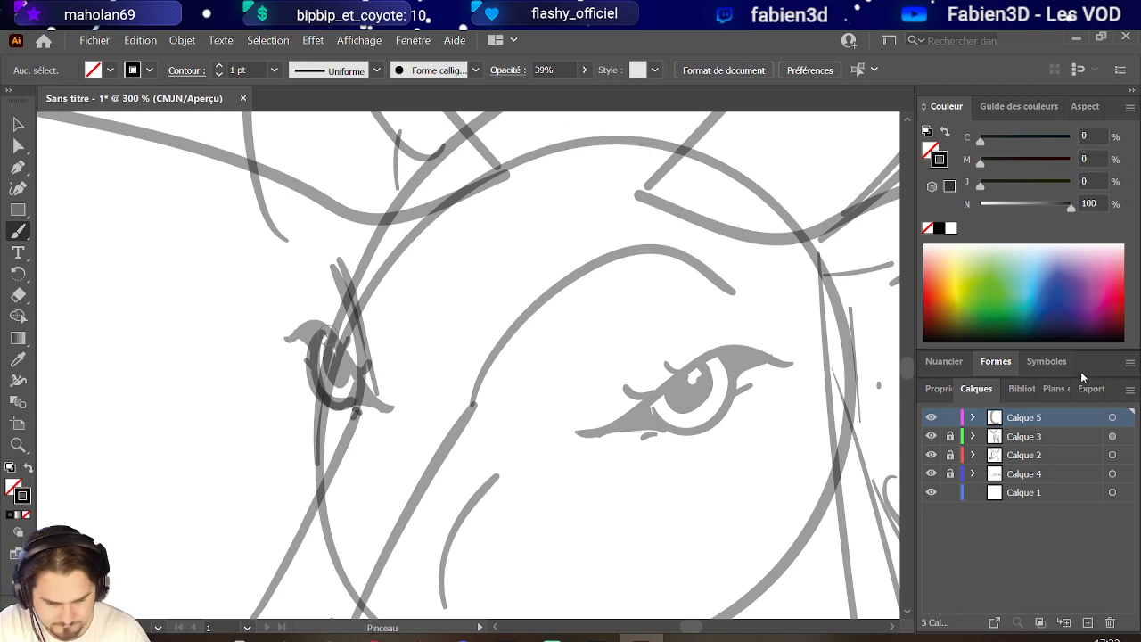
key(ctrl+z)
click(584, 70)
drag(541, 92, 580, 92)
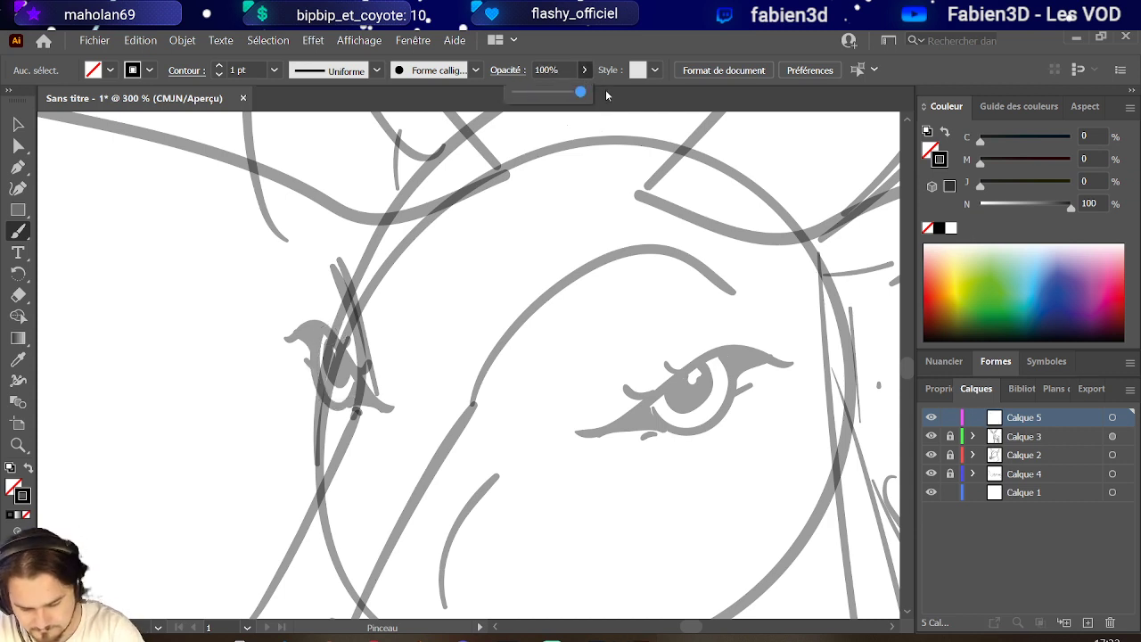
Ink the deer's far eye in black with its pupil, lashes, socket edge and the short cheek contour beneath it.
mouse_move(337, 339)
mouse_down()
mouse_move(328, 366)
mouse_move(352, 369)
mouse_move(337, 378)
mouse_move(331, 345)
mouse_move(341, 376)
mouse_move(336, 345)
mouse_move(332, 357)
mouse_move(343, 362)
mouse_move(335, 347)
mouse_move(348, 360)
mouse_move(316, 386)
mouse_move(366, 385)
mouse_up()
drag(321, 325, 383, 398)
mouse_move(302, 311)
mouse_down()
mouse_move(309, 328)
mouse_move(324, 321)
mouse_up()
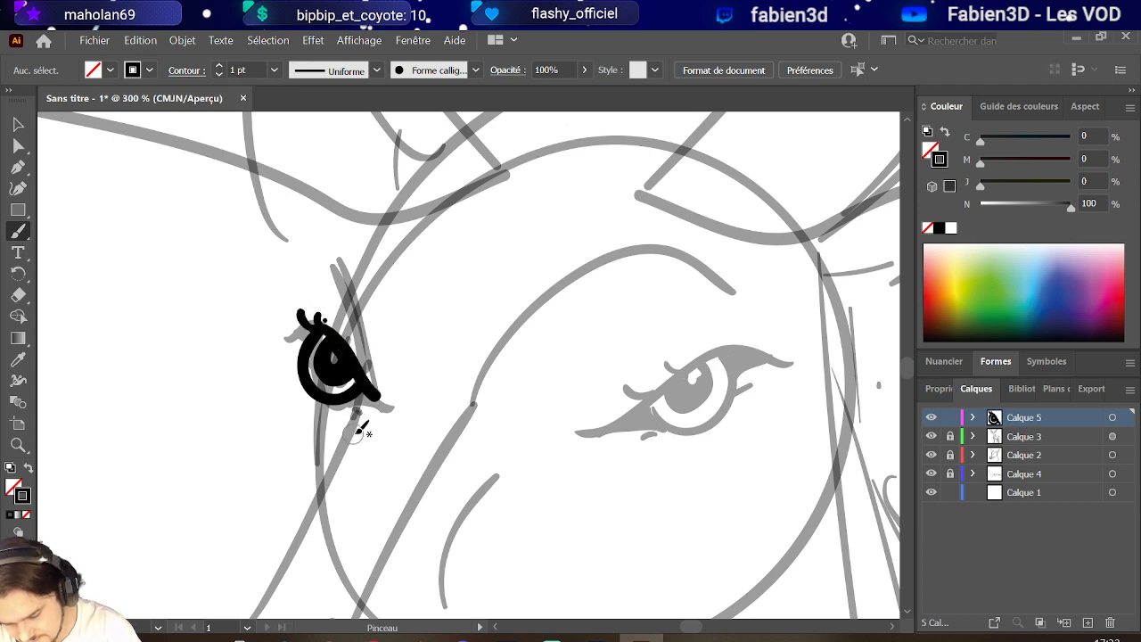
drag(352, 438, 364, 412)
mouse_move(367, 390)
mouse_down()
mouse_move(382, 397)
mouse_move(344, 267)
mouse_up()
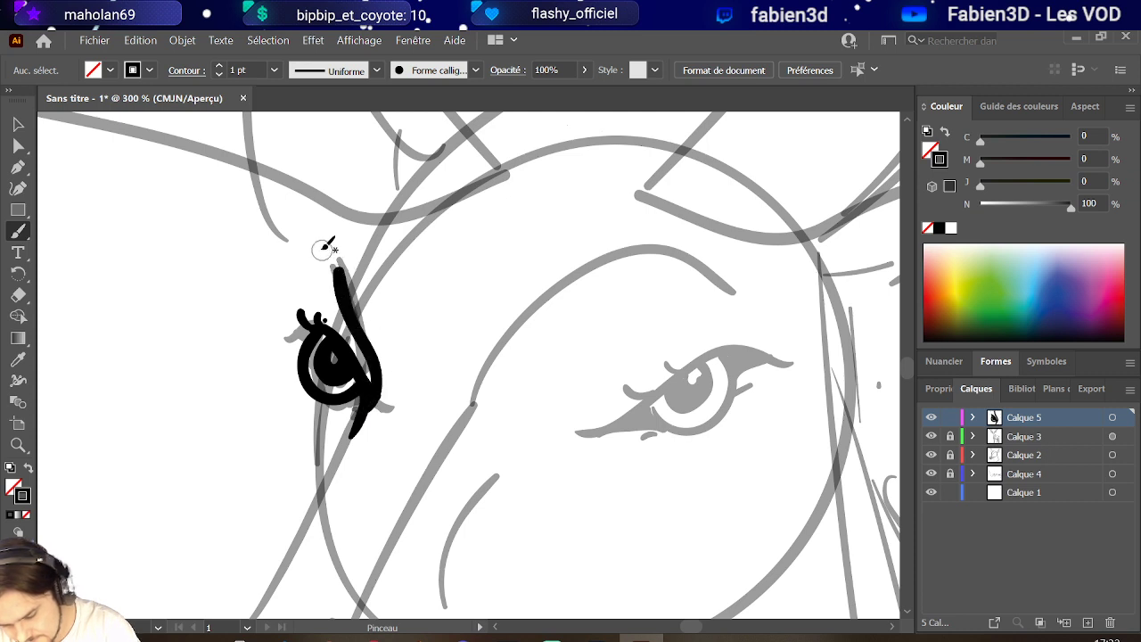
drag(325, 399, 318, 486)
drag(313, 322, 348, 265)
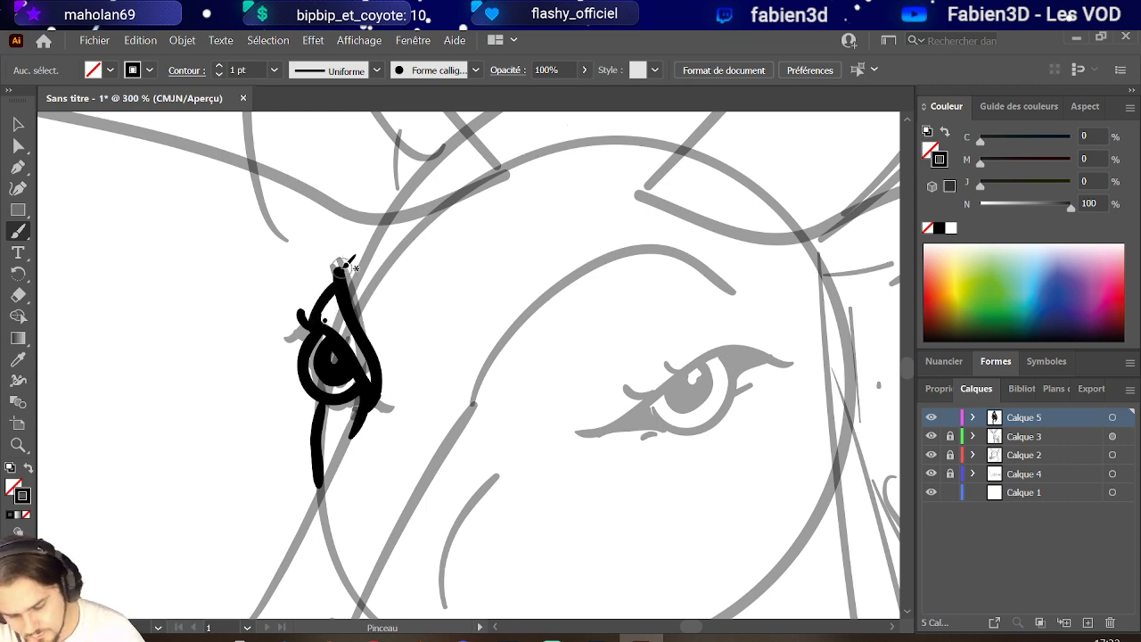
Try inking the base and inner tines of the antler on the far-eye side, then undo the strokes.
scroll(346, 259, up, 5)
mouse_move(360, 351)
mouse_down()
mouse_move(396, 348)
mouse_move(523, 281)
mouse_move(464, 242)
mouse_move(354, 115)
mouse_up()
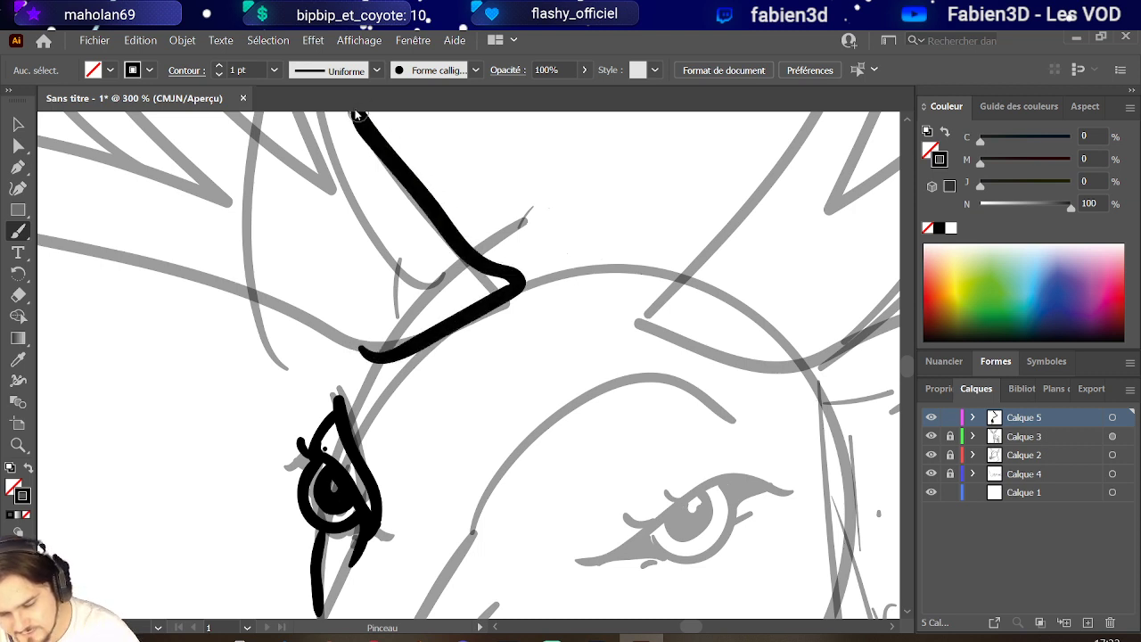
key(ctrl+z)
key(ctrl+minus)
key(ctrl+minus)
key(ctrl+minus)
key(ctrl+minus)
key(ctrl+minus)
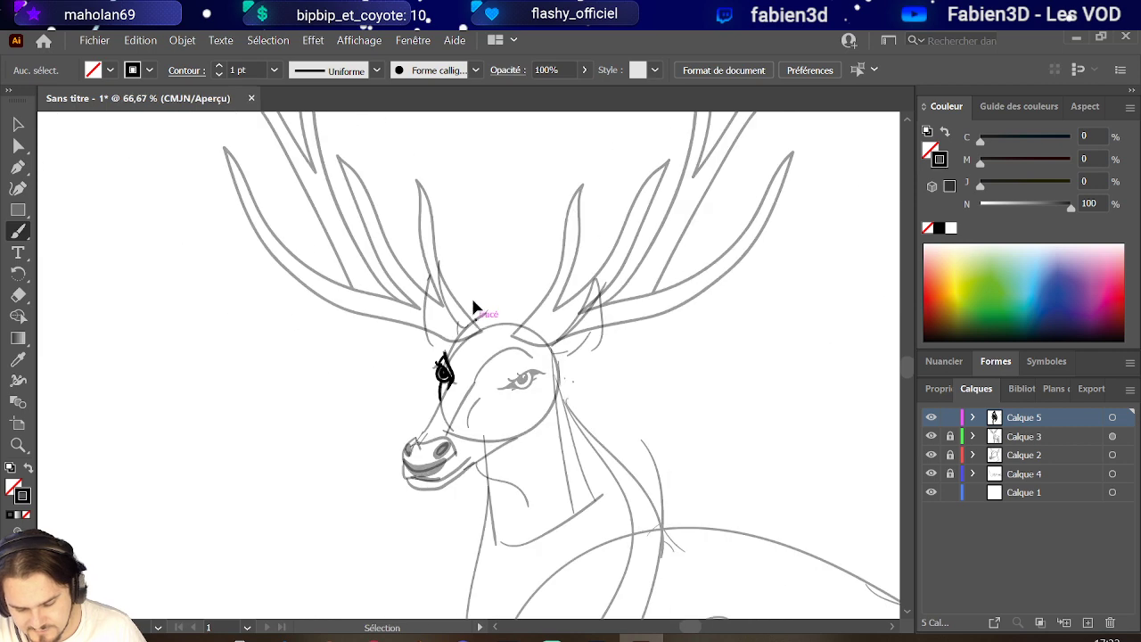
key(ctrl+minus)
key(ctrl+plus)
key(ctrl+plus)
scroll(473, 299, up, 2)
scroll(480, 296, up, 2)
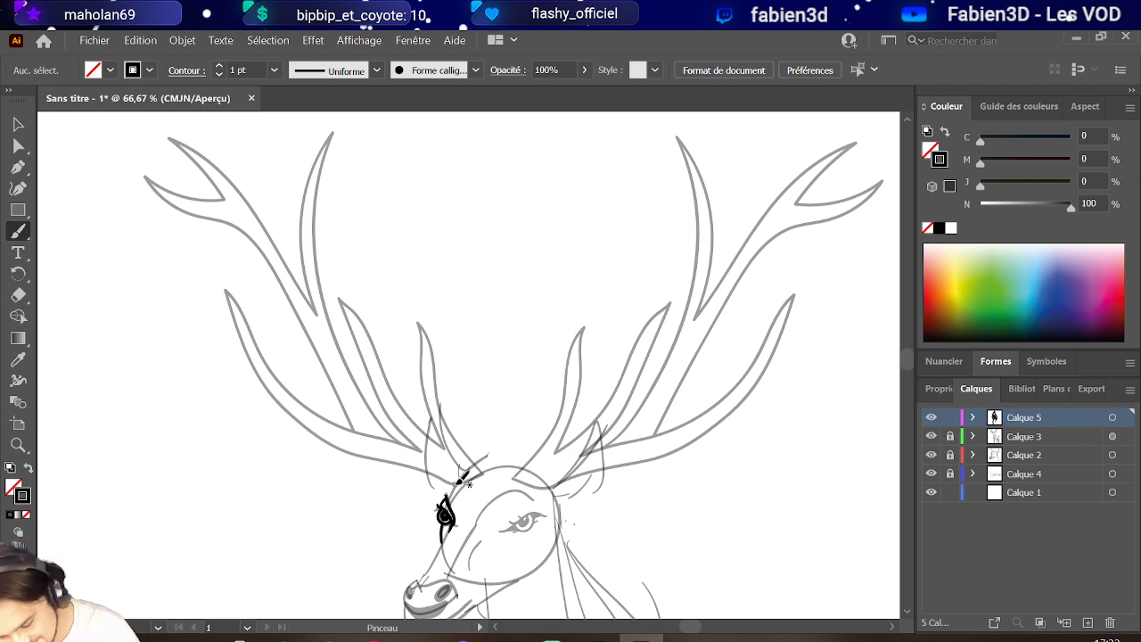
drag(461, 431, 426, 314)
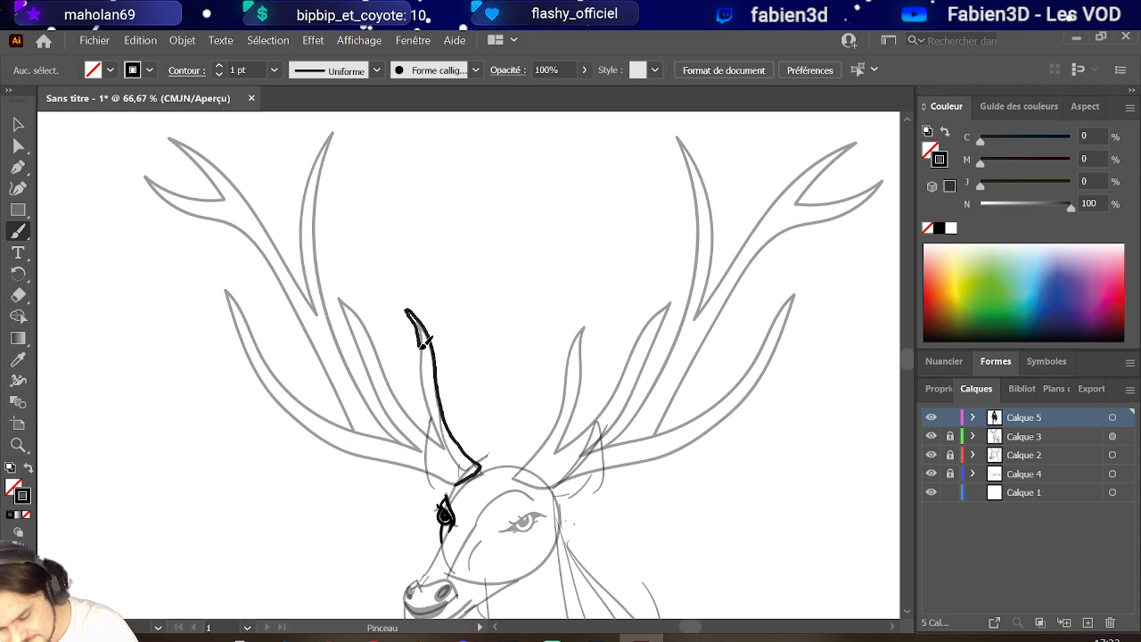
drag(434, 395, 446, 429)
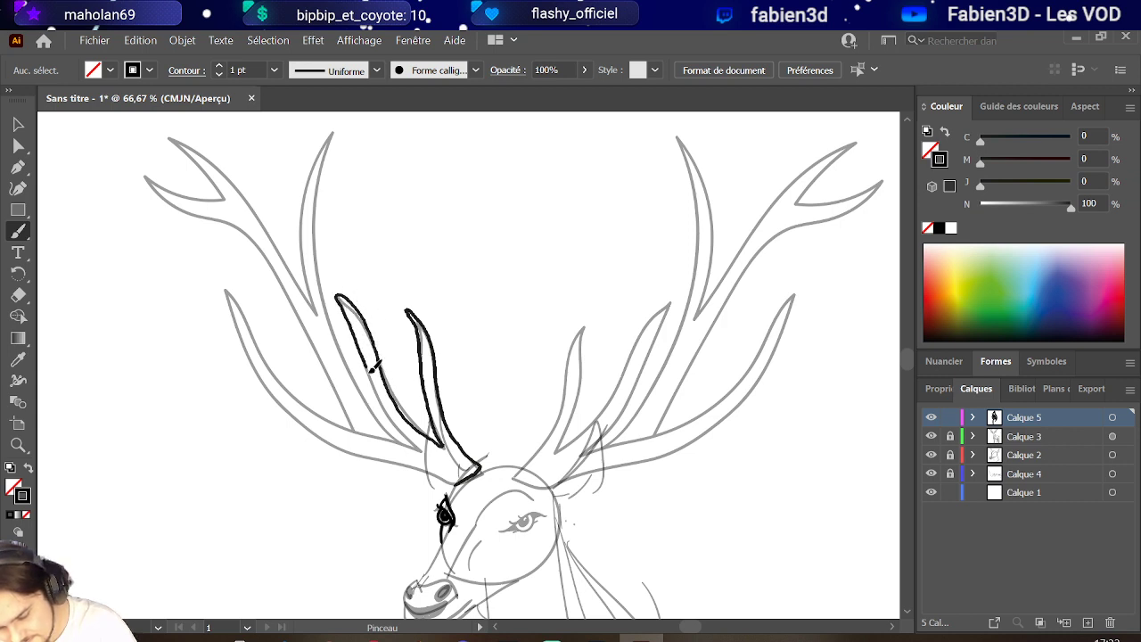
mouse_move(381, 389)
mouse_down()
mouse_move(411, 436)
mouse_move(432, 443)
mouse_up()
key(ctrl+z)
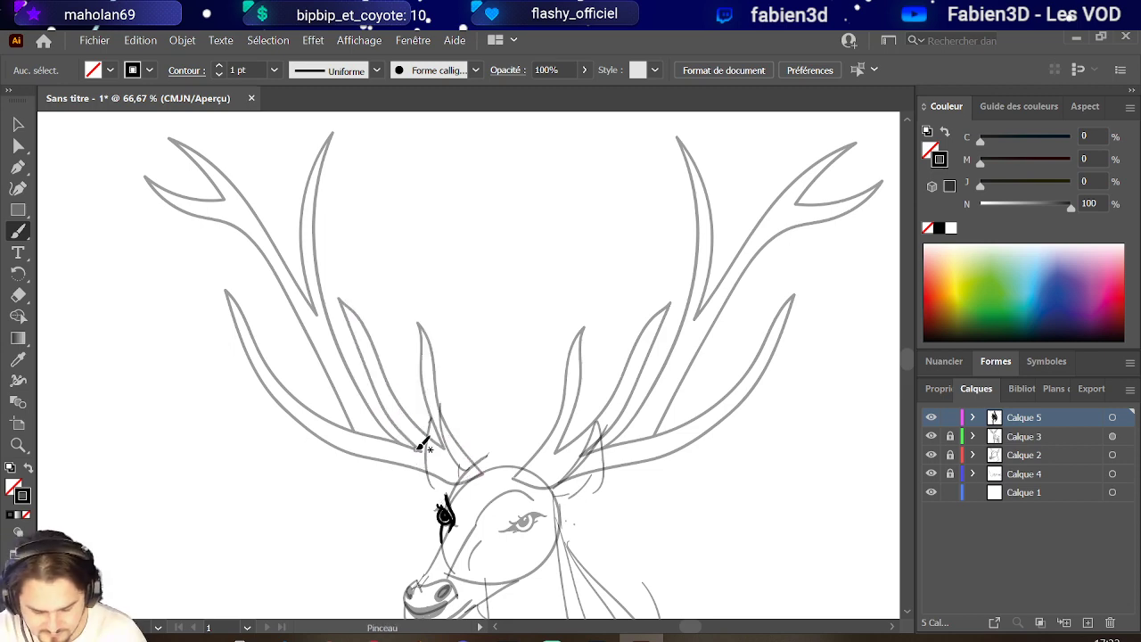
Ink the brow contour rising from the far eye and the lower edge of the far ear.
scroll(454, 479, up, 5)
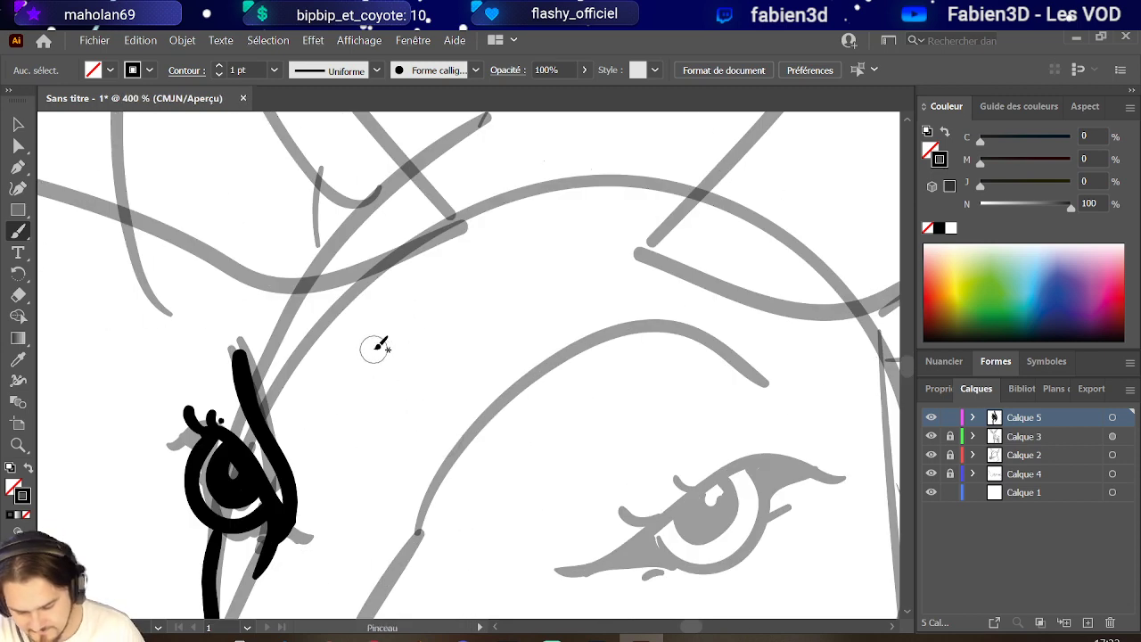
mouse_move(230, 430)
mouse_down()
mouse_move(240, 372)
mouse_move(273, 335)
mouse_move(245, 354)
mouse_move(287, 288)
mouse_up()
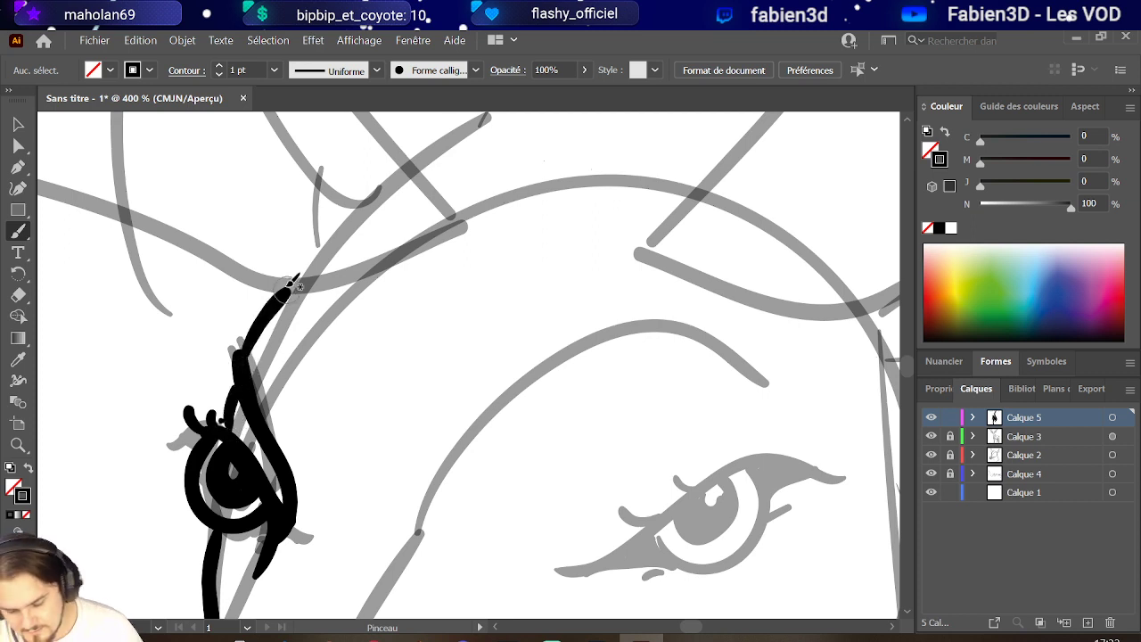
scroll(287, 288, up, 3)
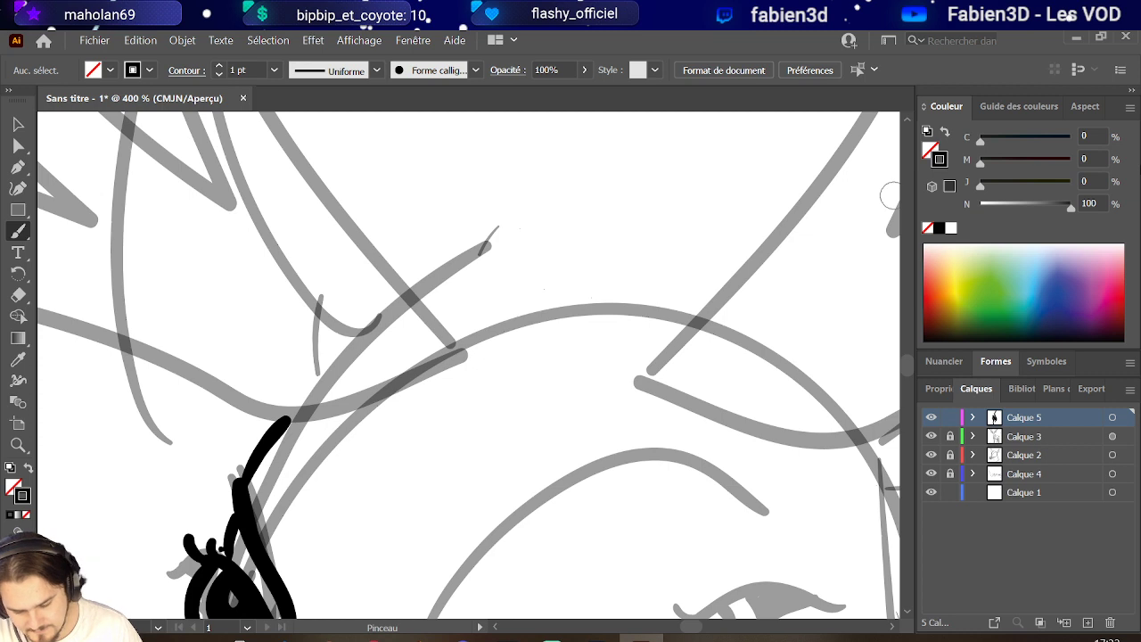
alt+scroll(890, 196, down, 1)
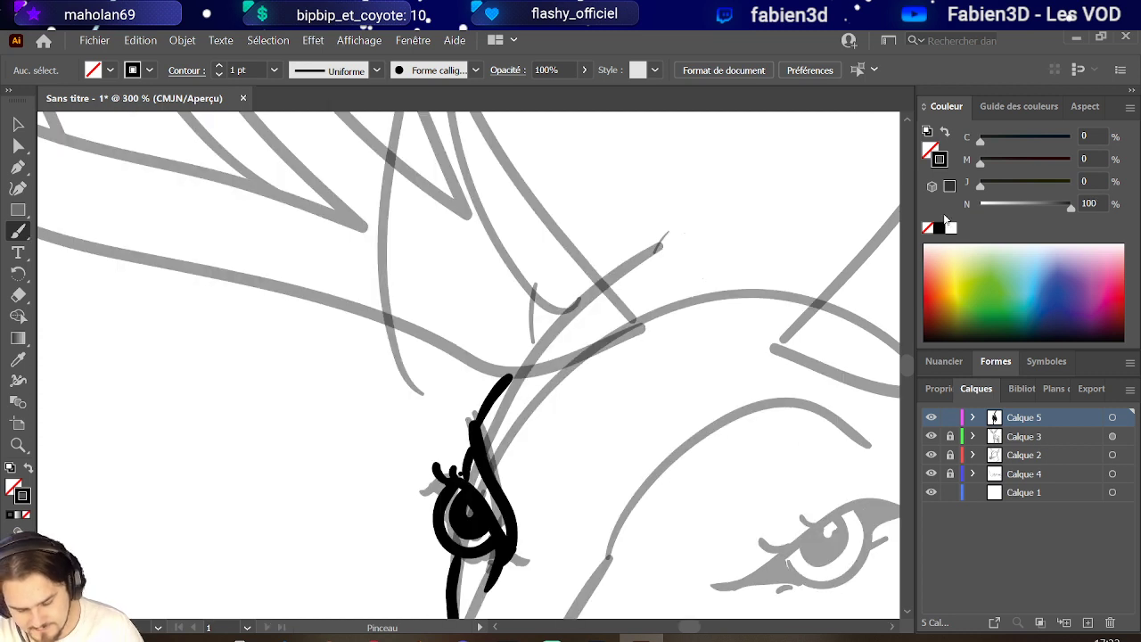
alt+scroll(788, 299, up, 1)
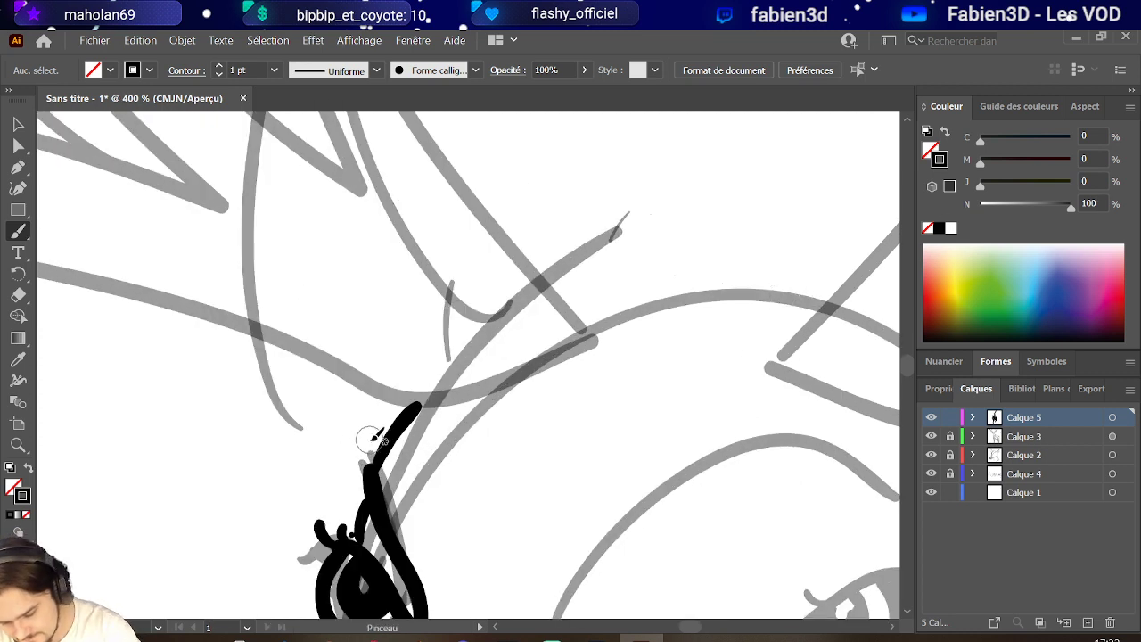
mouse_move(379, 450)
mouse_down()
mouse_move(324, 429)
mouse_move(265, 378)
mouse_move(235, 329)
mouse_up()
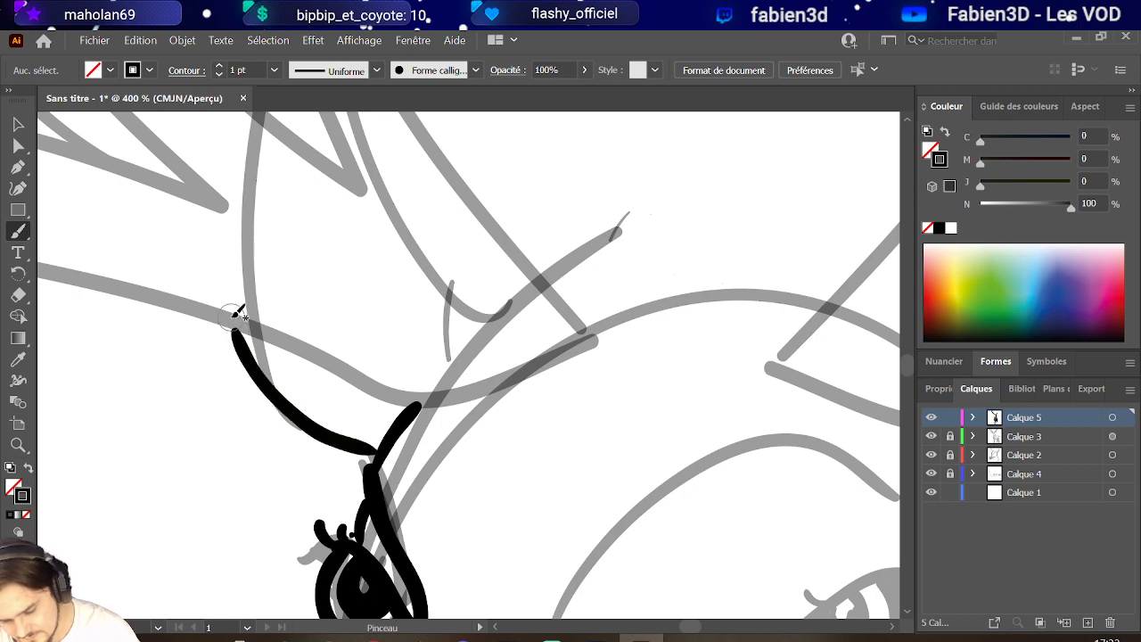
Ink the crown of the head as an arc between the antlers, and outline the near ear with its inner fold.
mouse_move(544, 281)
mouse_down()
mouse_move(653, 205)
mouse_move(728, 186)
mouse_move(893, 225)
mouse_up()
scroll(535, 331, down, 5)
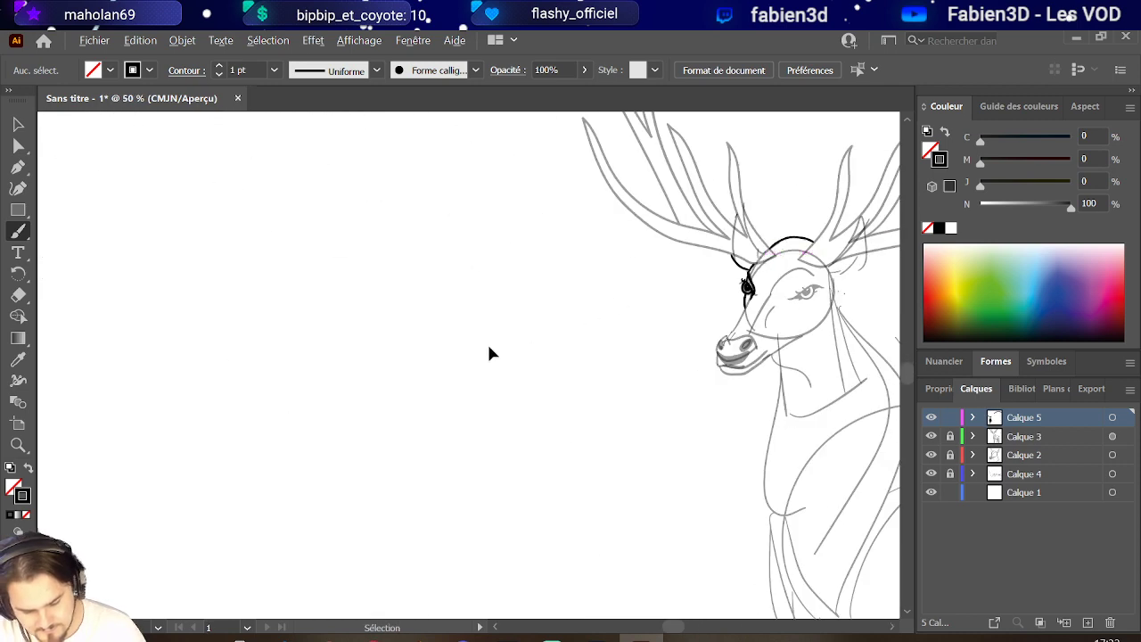
scroll(466, 365, up, 1)
scroll(698, 311, up, 2)
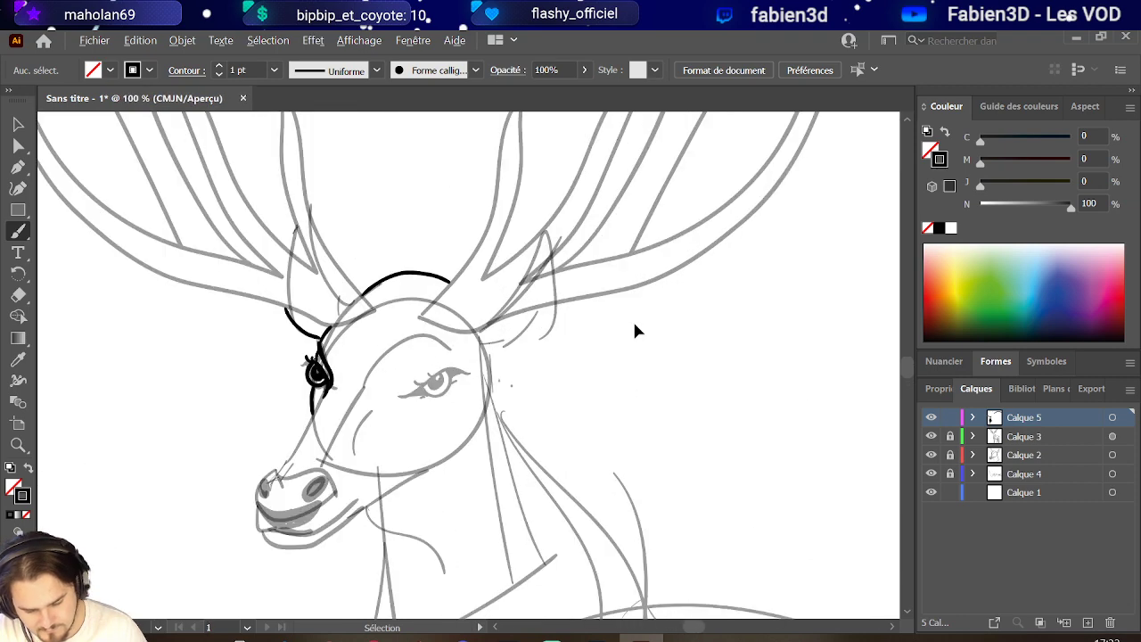
drag(364, 293, 446, 274)
key(ctrl+z)
mouse_move(364, 294)
mouse_down()
mouse_move(419, 276)
mouse_move(446, 282)
mouse_up()
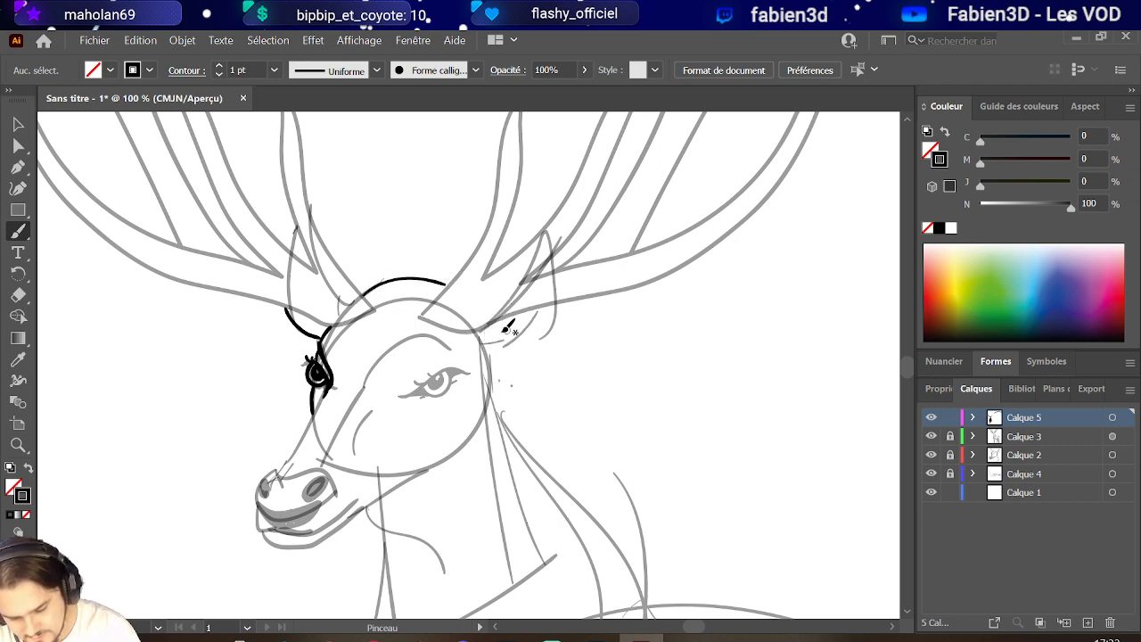
mouse_move(475, 333)
mouse_down()
mouse_move(534, 273)
mouse_move(543, 234)
mouse_move(567, 291)
mouse_move(553, 326)
mouse_move(486, 347)
mouse_move(540, 283)
mouse_move(554, 227)
mouse_up()
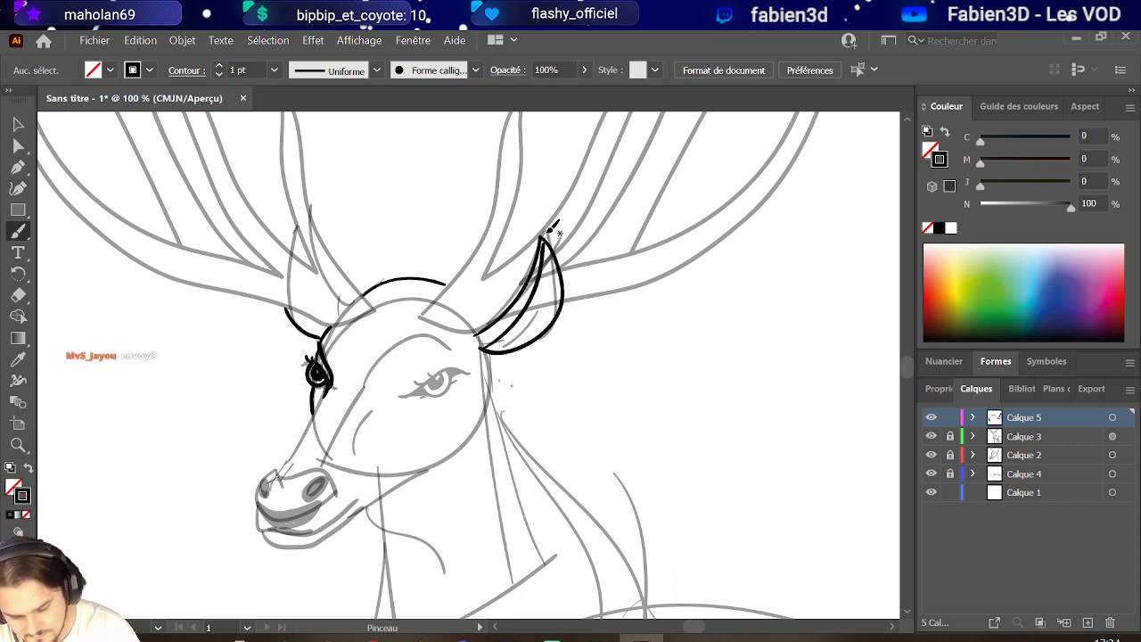
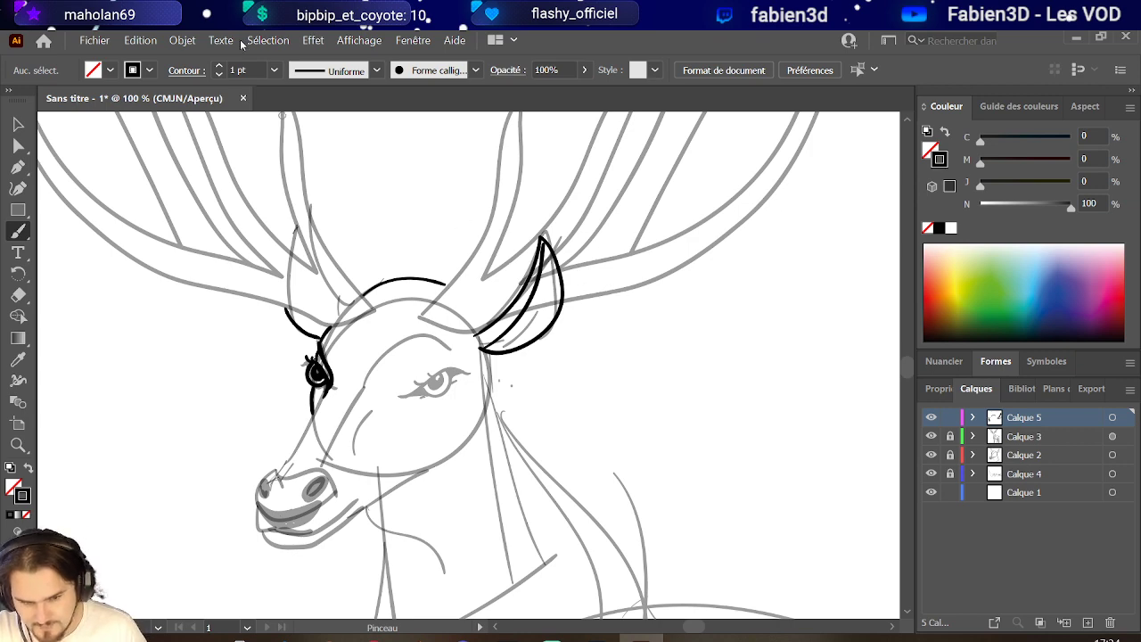
Ink the curved forehead edges at both antler bases, running from the far brow to the near ear.
scroll(384, 333, up, 2)
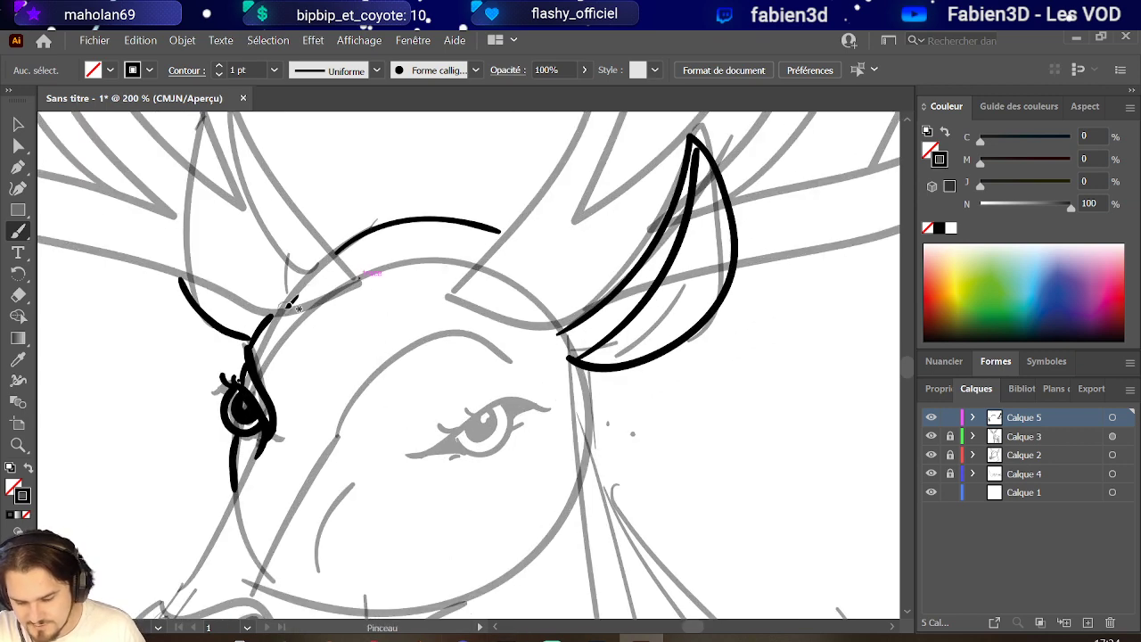
mouse_move(272, 315)
mouse_down()
mouse_move(374, 268)
mouse_move(386, 289)
mouse_up()
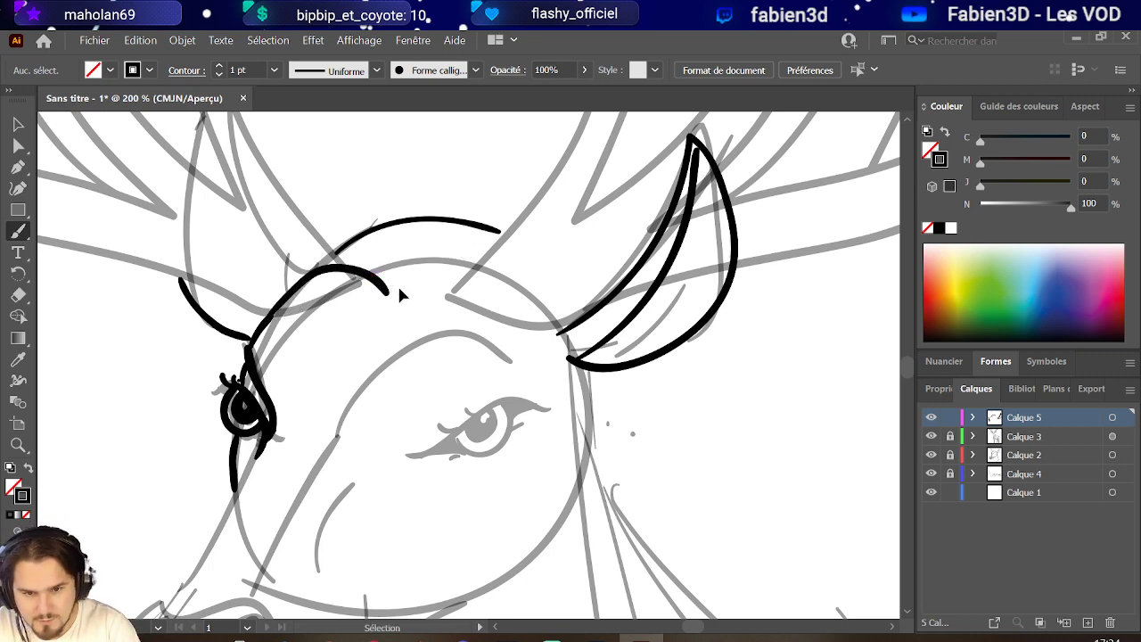
key(ctrl+z)
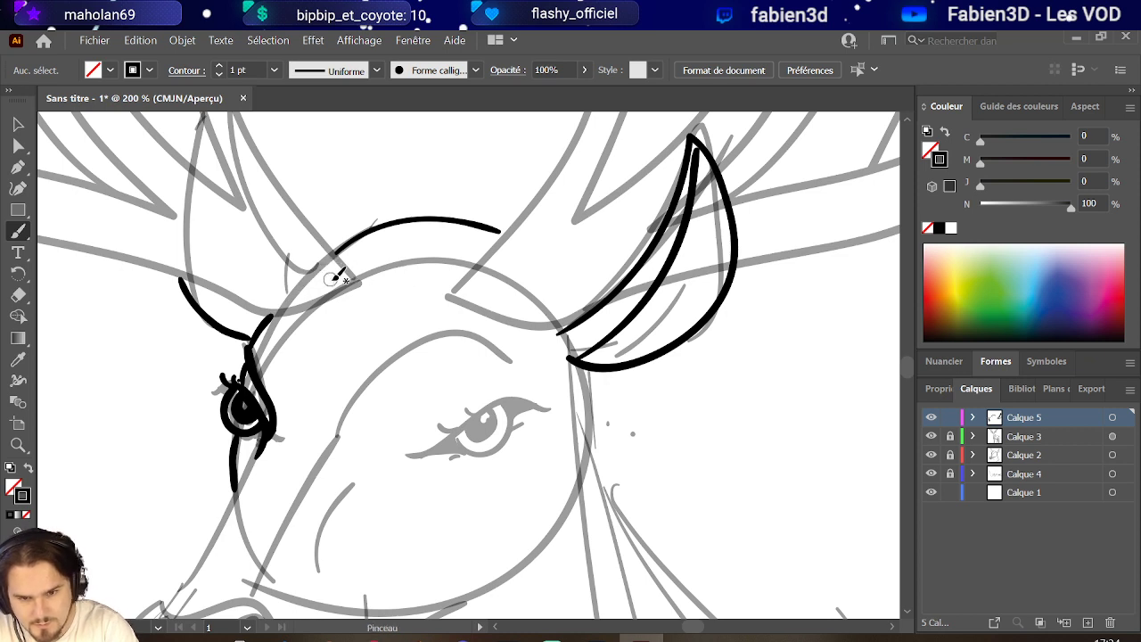
mouse_move(269, 314)
mouse_down()
mouse_move(290, 293)
mouse_move(355, 267)
mouse_move(370, 283)
mouse_move(466, 267)
mouse_move(564, 328)
mouse_up()
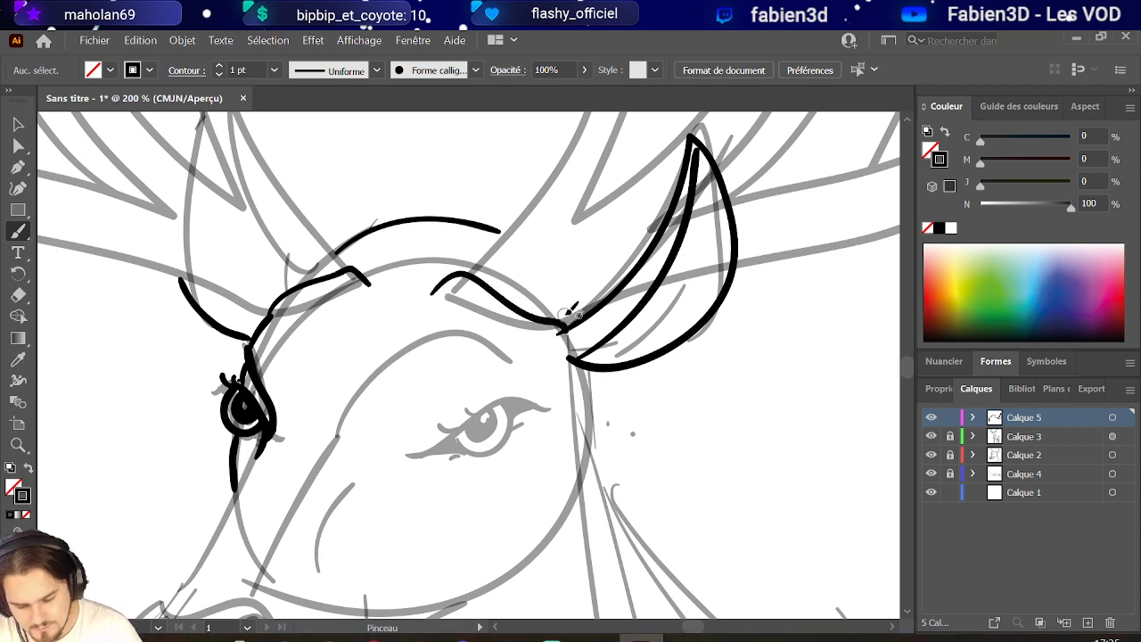
Ink the near eye with its upper lid line, lashes, dark pupil with a highlight, and lower rim.
scroll(571, 312, down, 3)
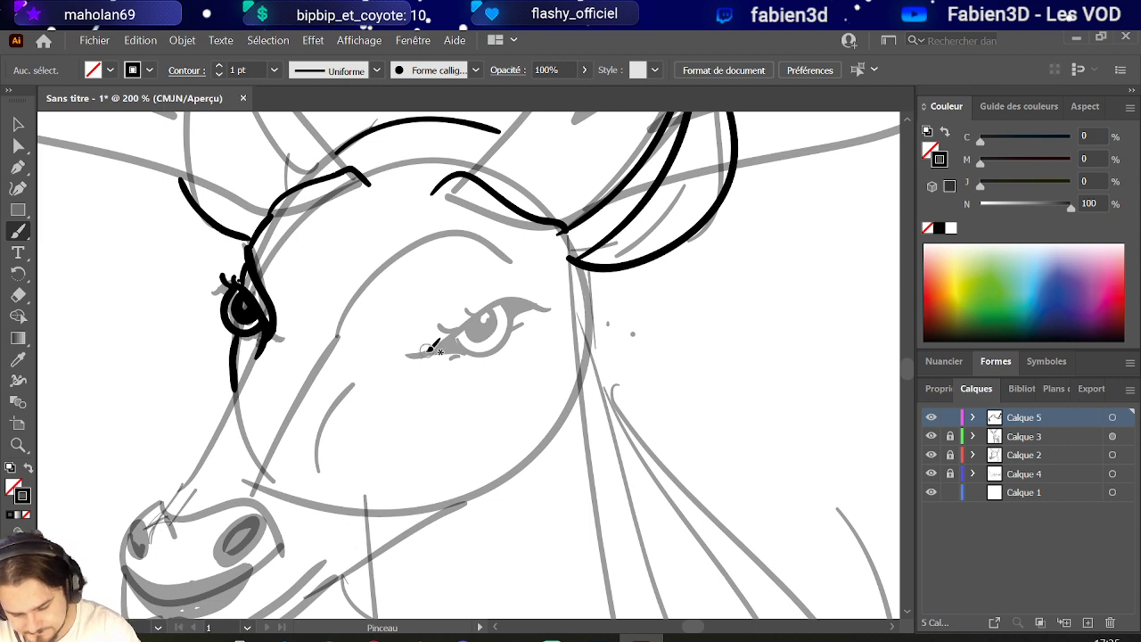
mouse_move(409, 357)
mouse_down()
mouse_move(485, 306)
mouse_move(560, 306)
mouse_up()
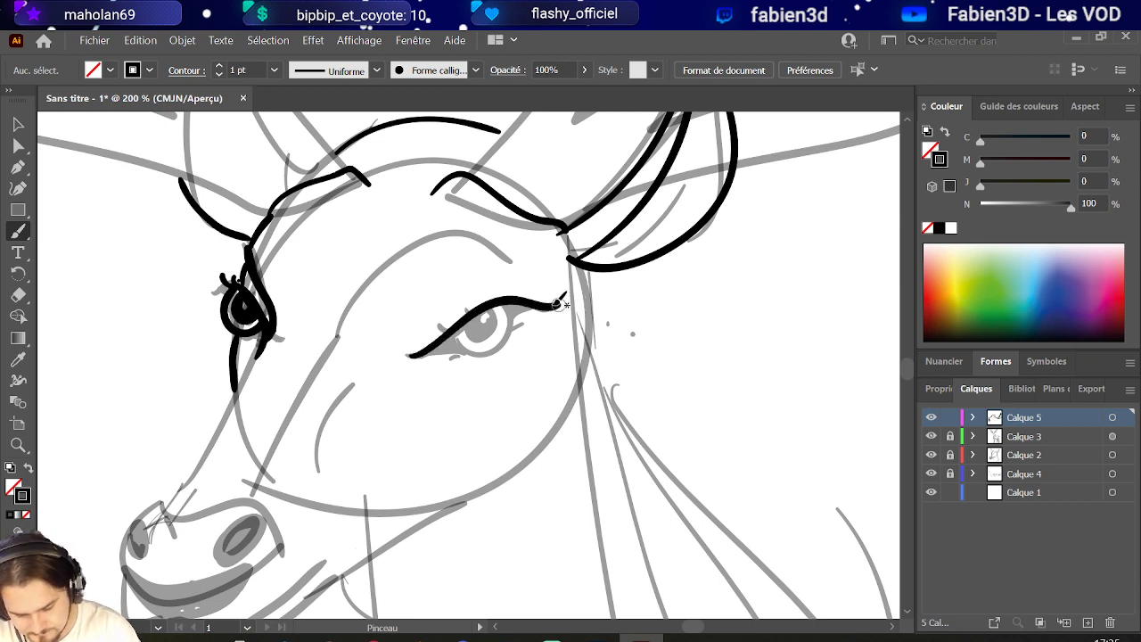
mouse_move(492, 297)
mouse_down()
mouse_move(494, 286)
mouse_move(512, 286)
mouse_up()
mouse_move(480, 329)
mouse_down()
mouse_move(467, 337)
mouse_move(500, 308)
mouse_move(471, 319)
mouse_move(485, 311)
mouse_move(478, 332)
mouse_up()
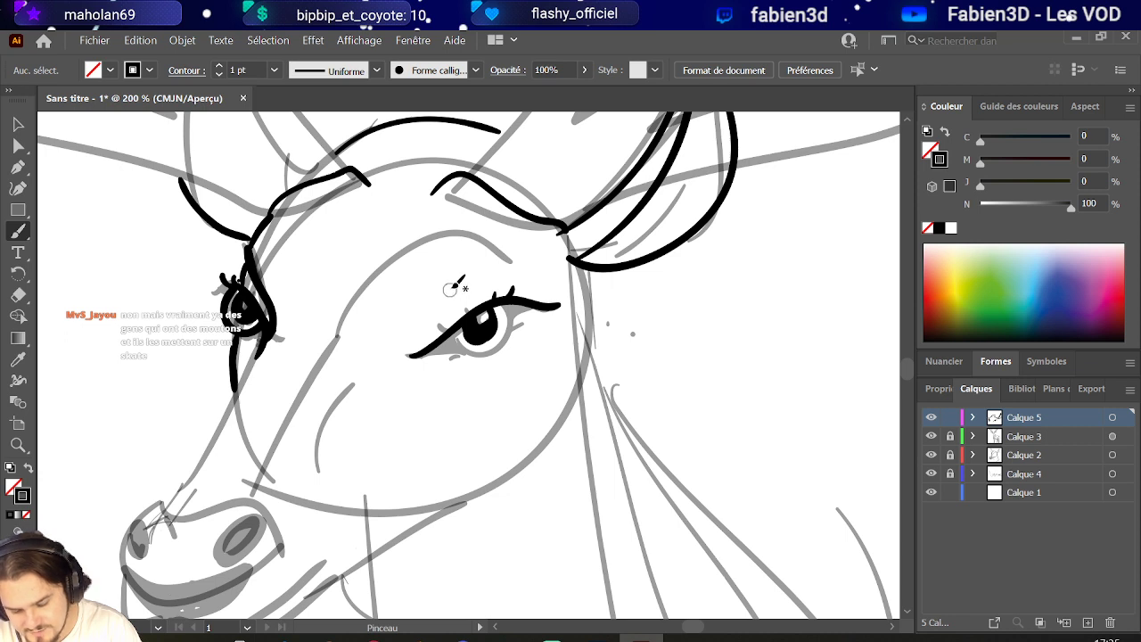
mouse_move(433, 354)
mouse_down()
mouse_move(479, 353)
mouse_move(517, 314)
mouse_up()
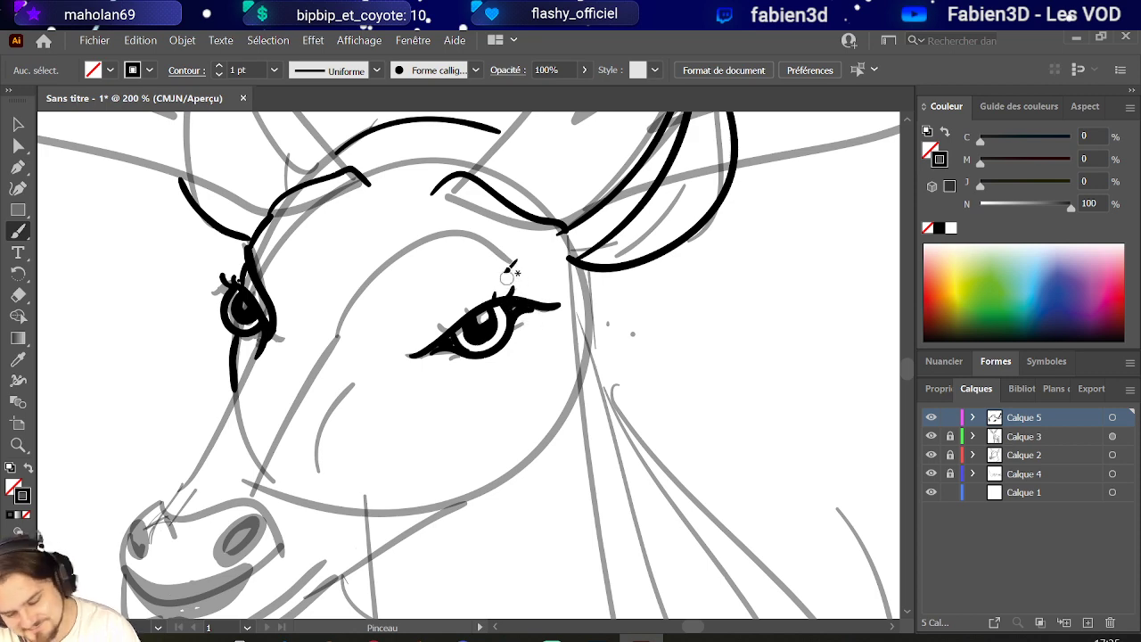
Ink the curved ridge running from the bridge of the nose to above the near eye.
scroll(481, 241, up, 2)
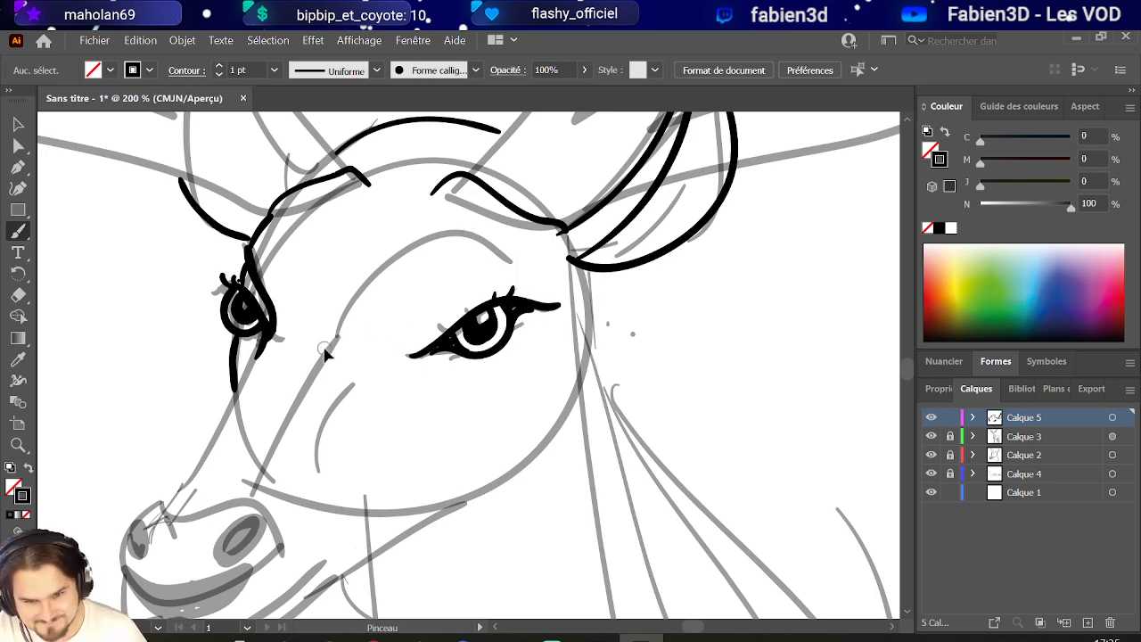
scroll(265, 393, down, 3)
scroll(260, 406, up, 2)
scroll(260, 405, up, 3)
scroll(336, 362, up, 2)
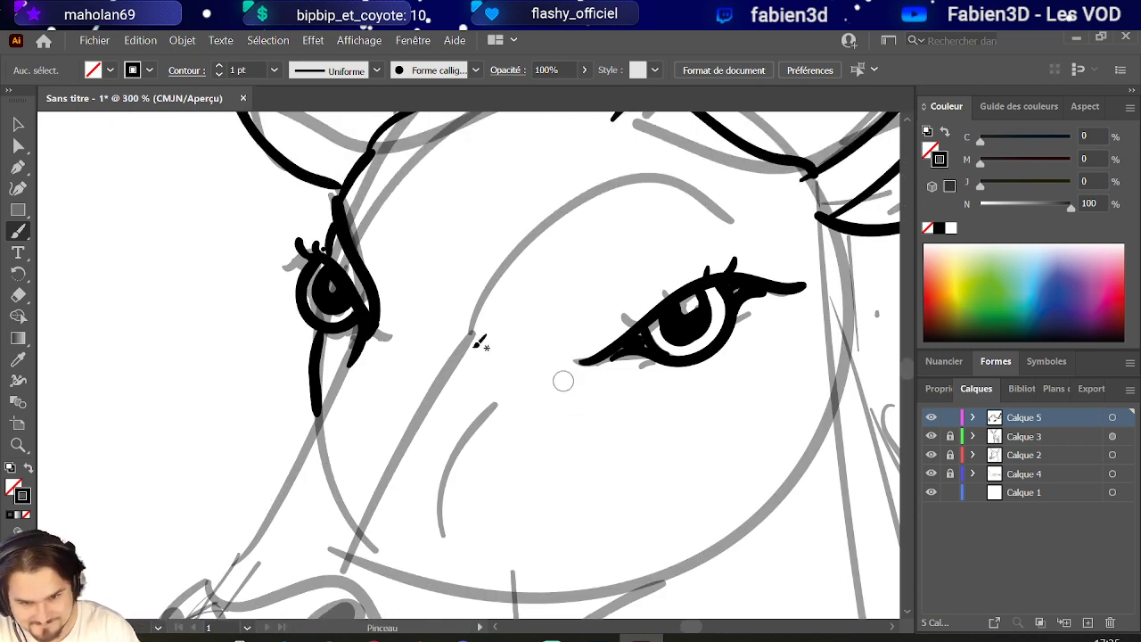
mouse_move(440, 401)
mouse_down()
mouse_move(524, 266)
mouse_move(634, 203)
mouse_up()
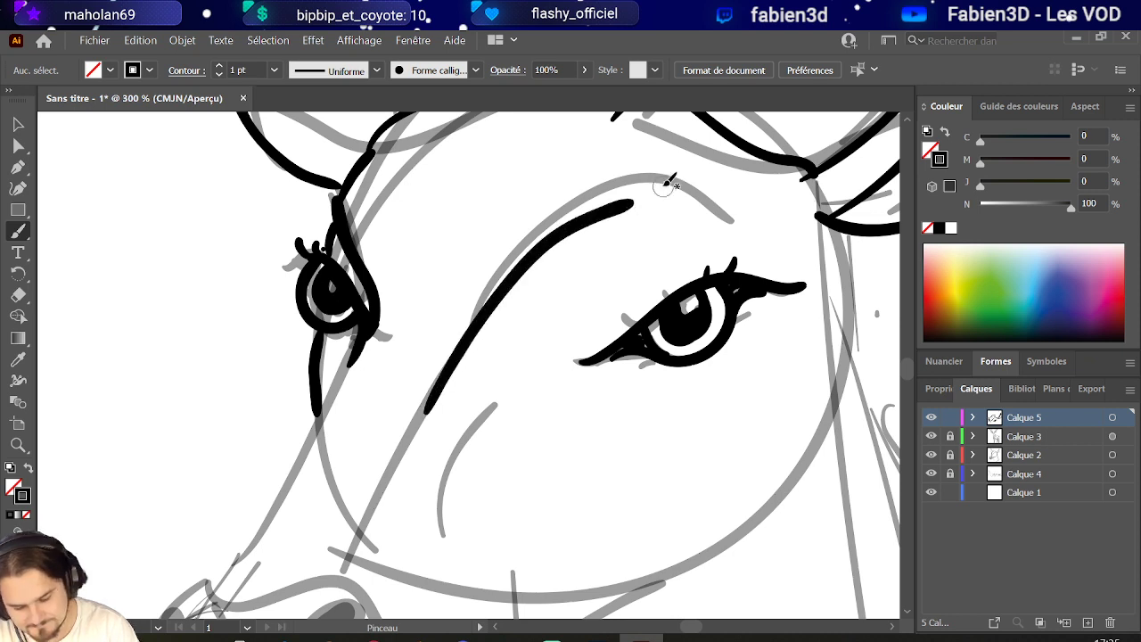
Ink the upper edge of the muzzle as an arc from the nose bridge down past the near nostril.
scroll(667, 183, down, 5)
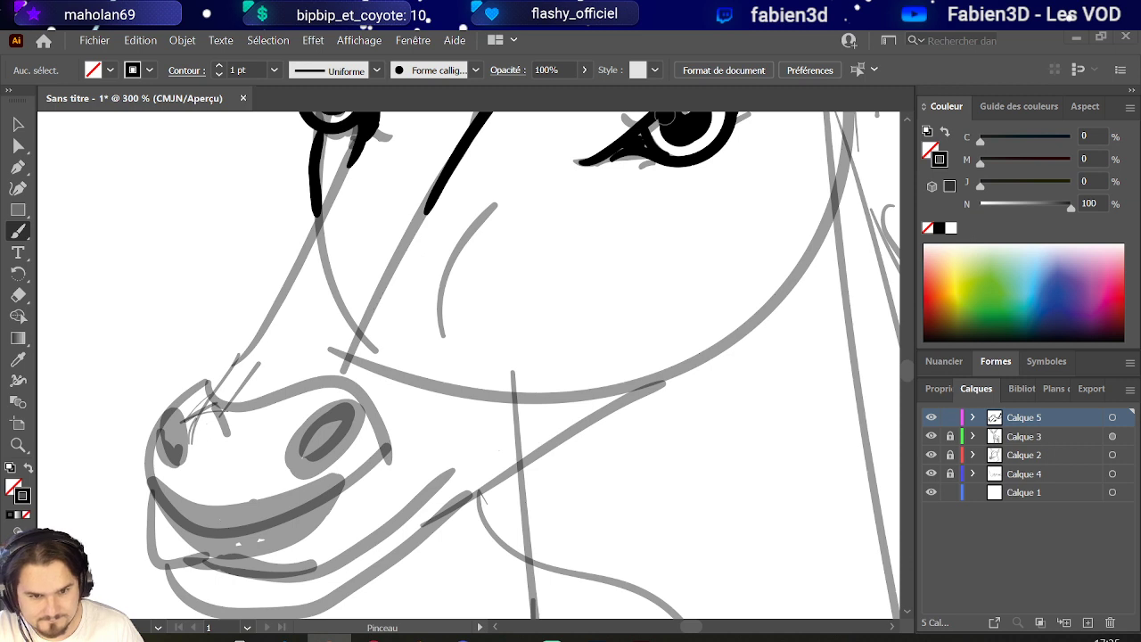
scroll(442, 321, down, 1)
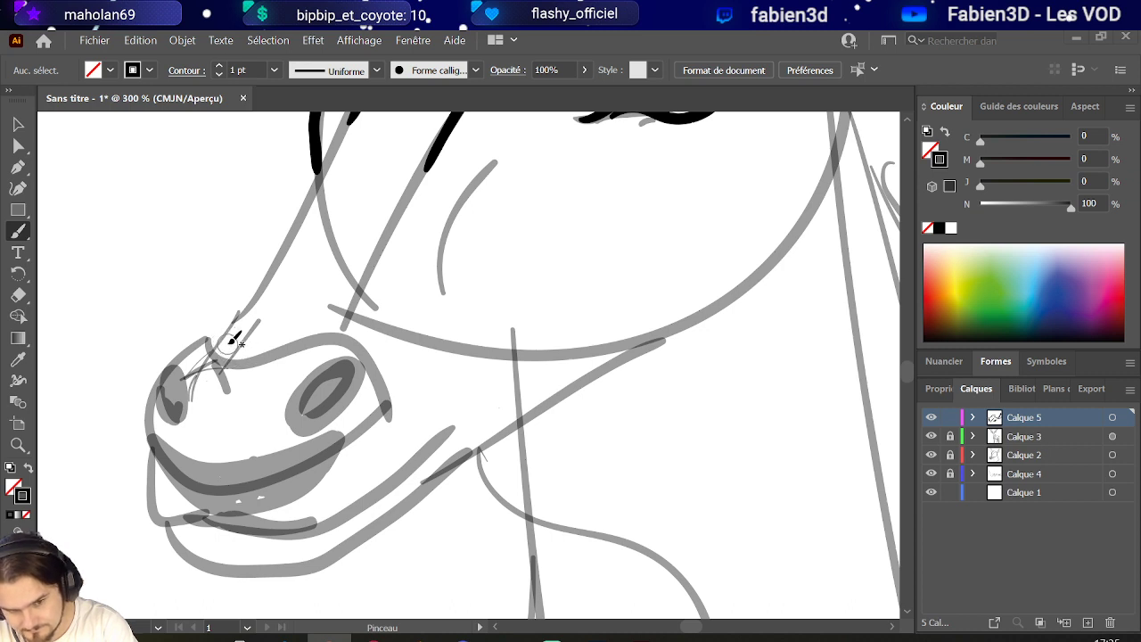
mouse_move(211, 332)
mouse_down()
mouse_move(285, 319)
mouse_move(330, 328)
mouse_up()
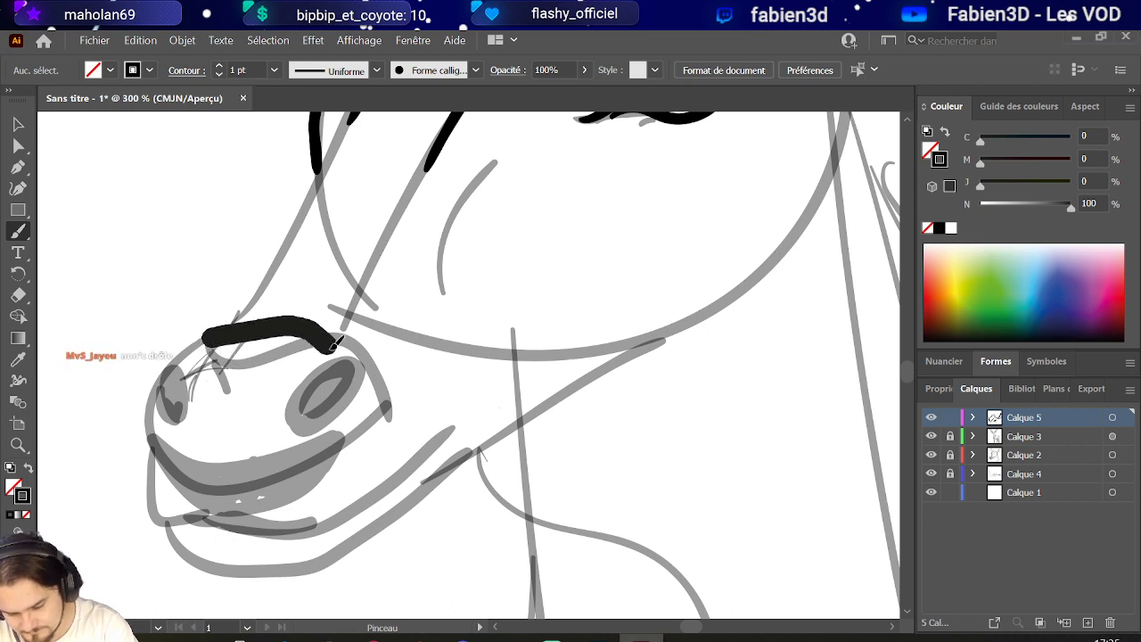
key(ctrl+z)
mouse_move(206, 341)
mouse_down()
mouse_move(318, 338)
mouse_move(347, 355)
mouse_move(389, 425)
mouse_up()
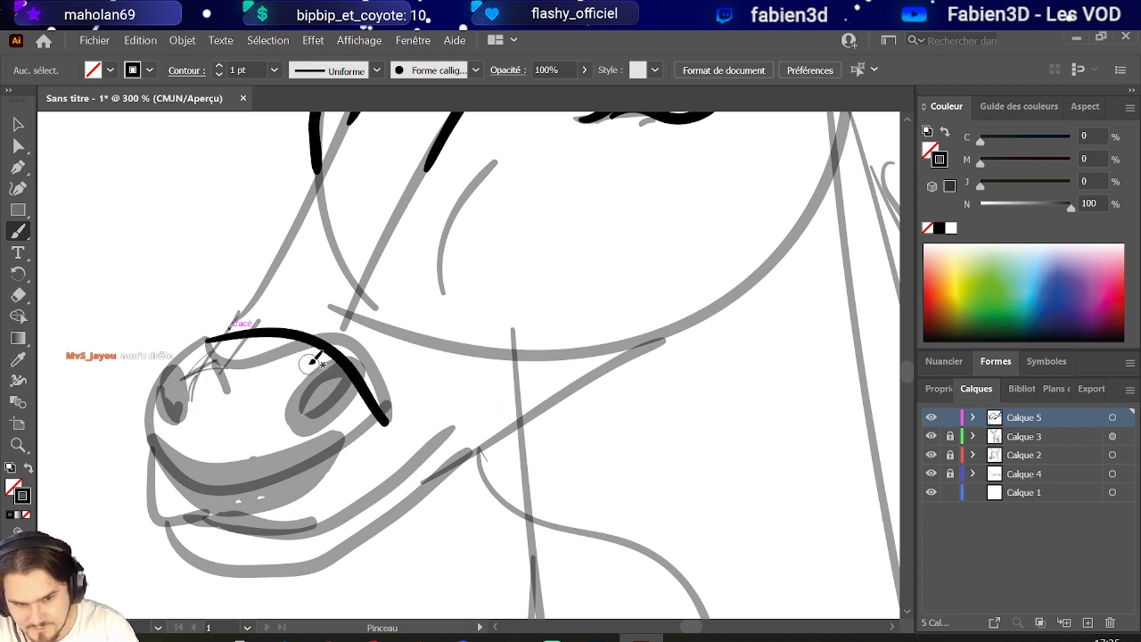
Ink the near and far nostrils as solid black shapes.
mouse_move(287, 401)
mouse_down()
mouse_move(330, 361)
mouse_move(290, 409)
mouse_move(350, 414)
mouse_move(333, 411)
mouse_move(320, 389)
mouse_move(327, 368)
mouse_move(331, 399)
mouse_move(351, 413)
mouse_move(312, 379)
mouse_up()
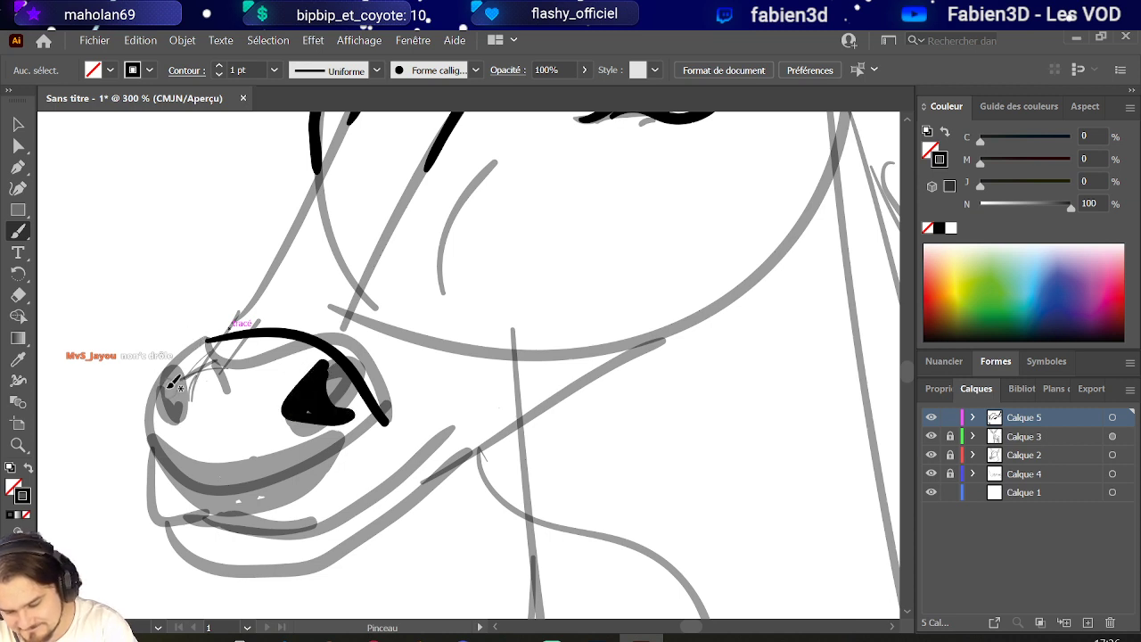
drag(166, 374, 172, 400)
drag(175, 410, 179, 401)
mouse_move(202, 320)
mouse_down()
mouse_move(228, 321)
mouse_move(196, 335)
mouse_move(145, 412)
mouse_move(158, 455)
mouse_up()
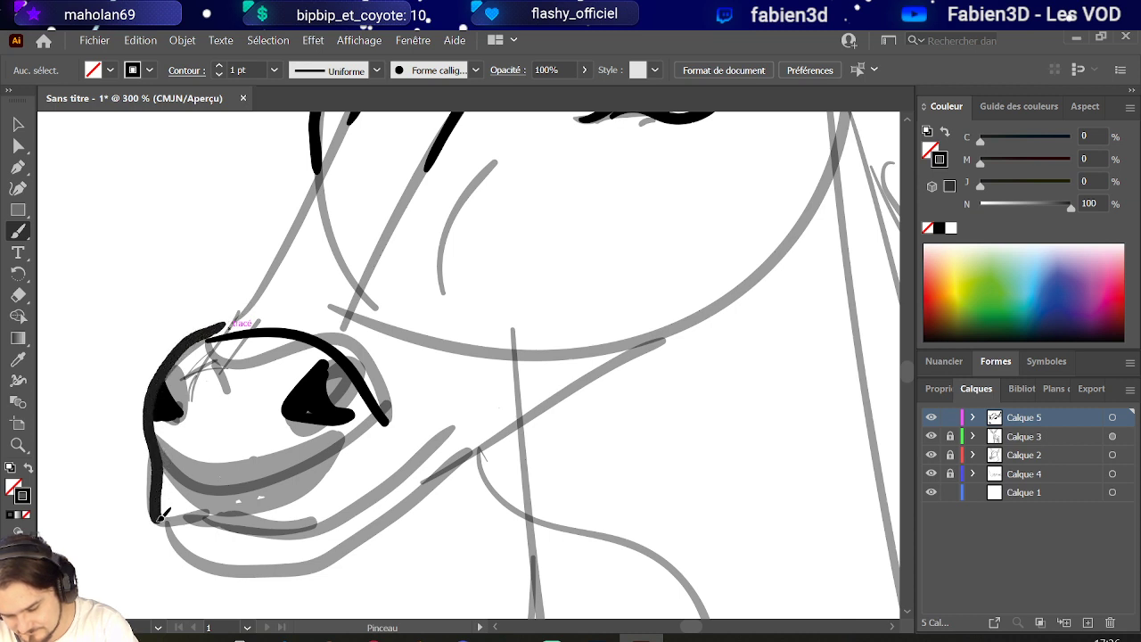
mouse_move(189, 524)
mouse_down()
mouse_move(285, 541)
mouse_move(325, 530)
mouse_move(387, 497)
mouse_move(428, 449)
mouse_up()
key(ctrl+z)
key(ctrl+z)
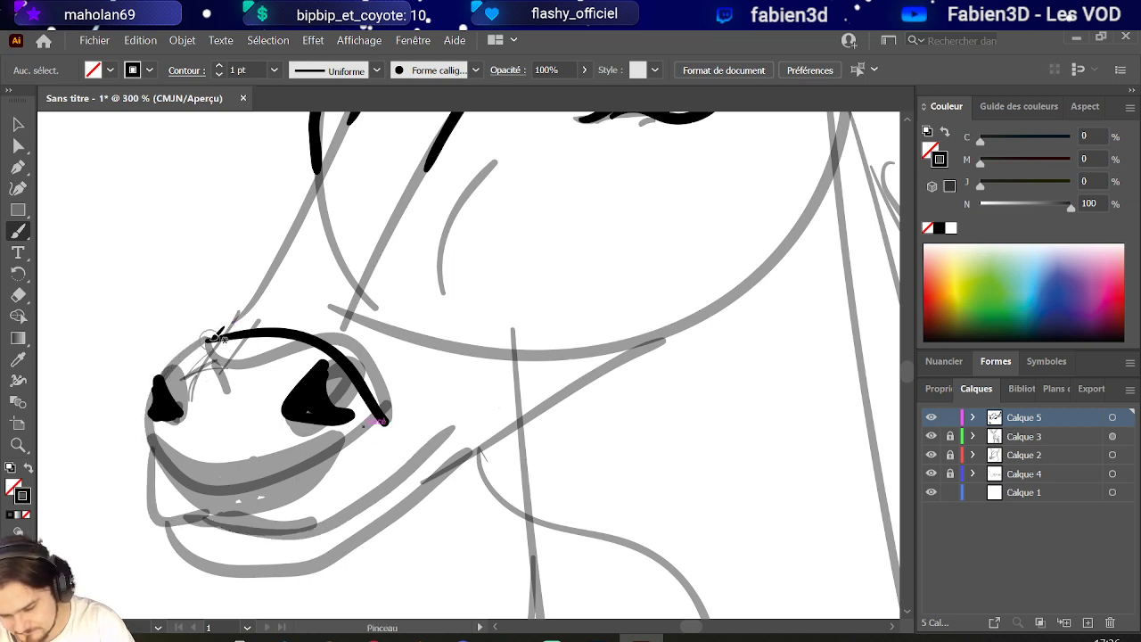
Ink the muzzle's front edge and mouth line as one continuous stroke, and the wavy upper-lip edge below the nostrils.
mouse_move(193, 346)
mouse_down()
mouse_move(150, 409)
mouse_move(150, 519)
mouse_move(300, 527)
mouse_move(422, 460)
mouse_up()
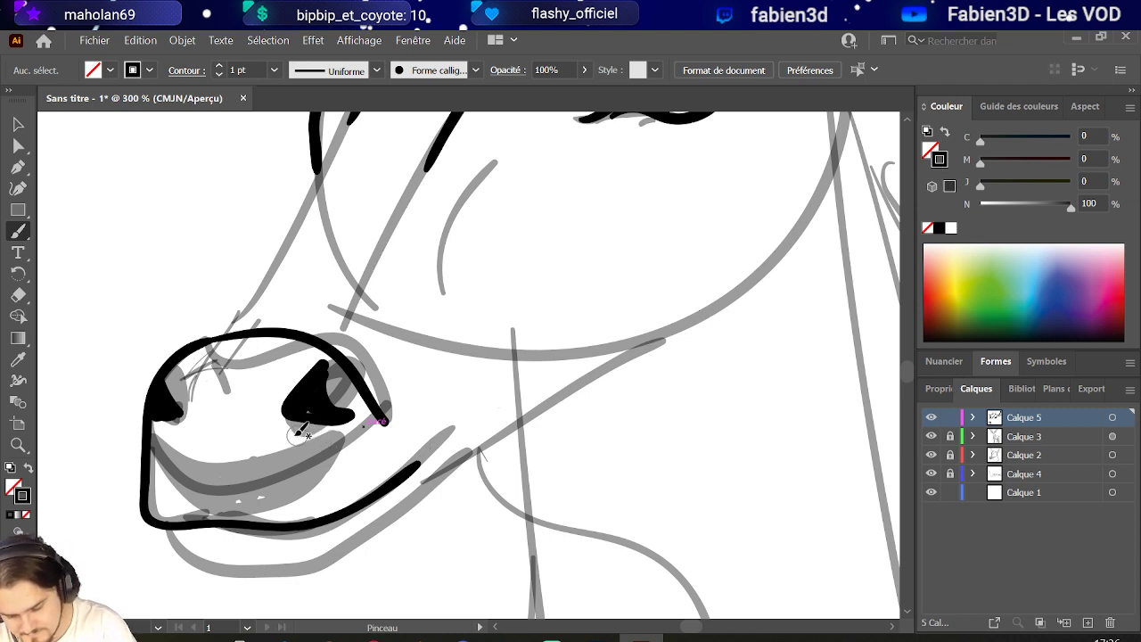
mouse_move(276, 450)
mouse_down()
mouse_move(331, 456)
mouse_move(369, 446)
mouse_move(380, 410)
mouse_up()
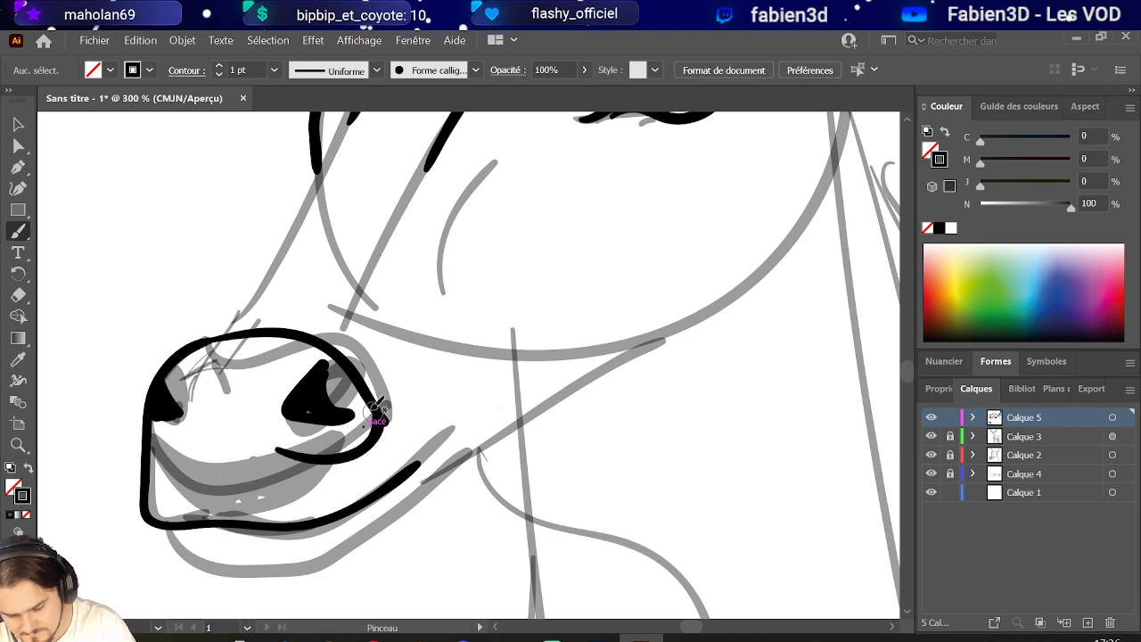
mouse_move(153, 456)
mouse_down()
mouse_move(207, 435)
mouse_move(290, 452)
mouse_up()
key(ctrl+z)
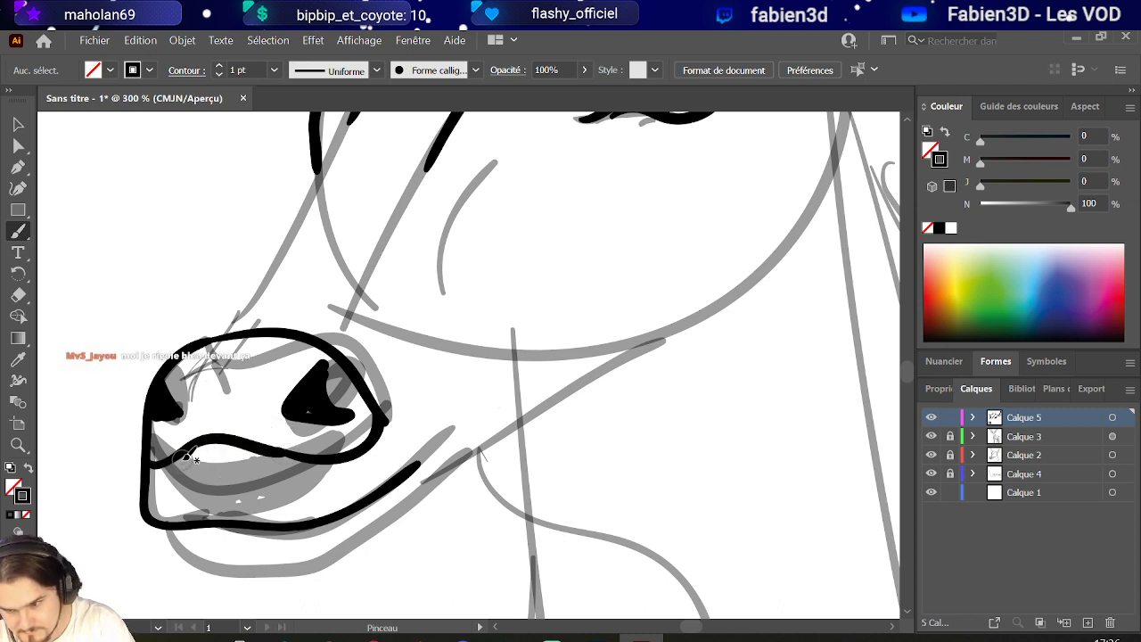
Fill the upper lip between the nostrils and the mouth line solid black, and thicken the top of the nose.
mouse_move(176, 467)
mouse_down()
mouse_move(180, 500)
mouse_move(201, 515)
mouse_move(276, 492)
mouse_up()
mouse_move(284, 452)
mouse_down()
mouse_move(289, 474)
mouse_move(267, 502)
mouse_up()
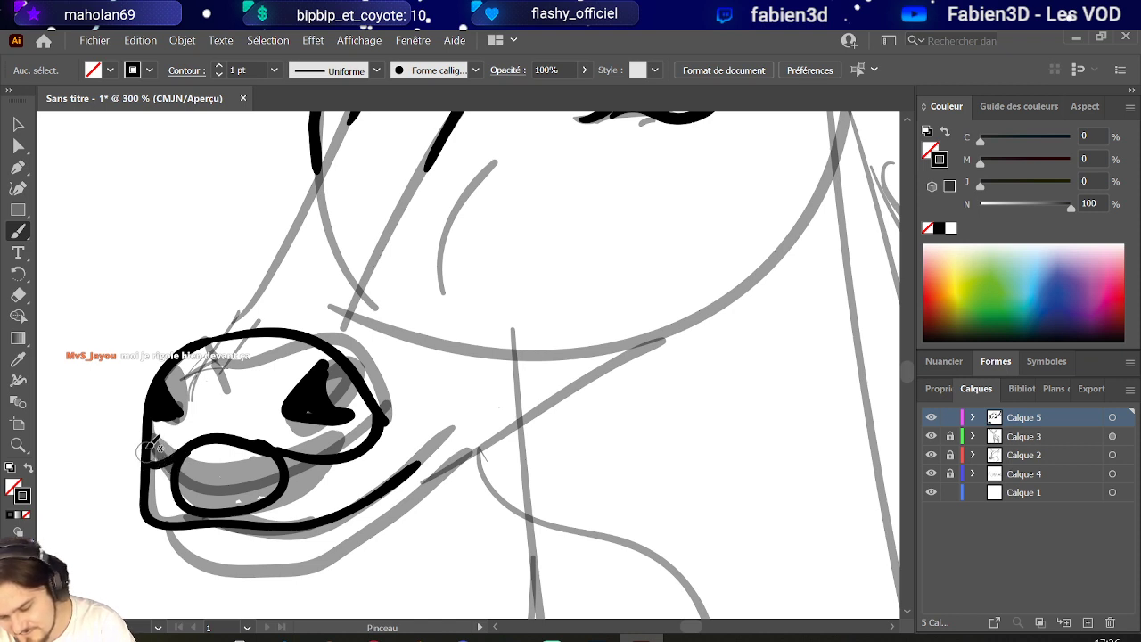
mouse_move(154, 407)
mouse_down()
mouse_move(137, 477)
mouse_move(145, 496)
mouse_move(192, 503)
mouse_move(162, 503)
mouse_move(141, 475)
mouse_move(158, 413)
mouse_up()
mouse_move(272, 498)
mouse_down()
mouse_move(308, 495)
mouse_move(370, 465)
mouse_move(379, 415)
mouse_move(317, 496)
mouse_move(271, 500)
mouse_up()
mouse_move(160, 466)
mouse_down()
mouse_move(160, 493)
mouse_move(182, 453)
mouse_move(210, 504)
mouse_move(221, 482)
mouse_move(228, 501)
mouse_move(252, 483)
mouse_move(275, 501)
mouse_move(312, 466)
mouse_move(342, 481)
mouse_move(367, 459)
mouse_up()
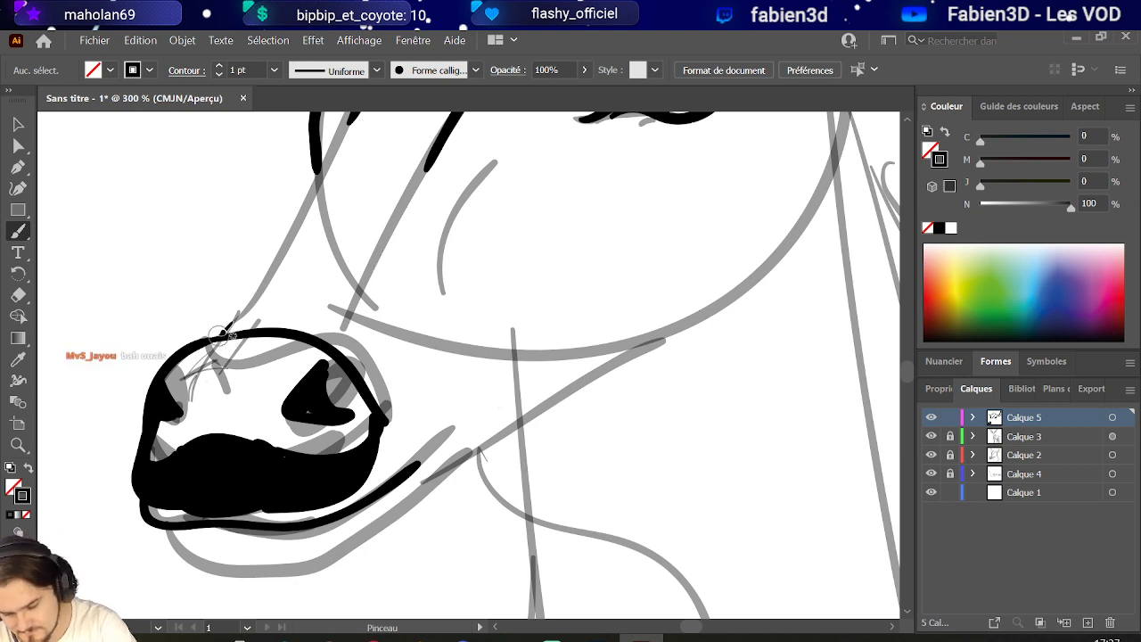
mouse_move(218, 339)
mouse_down()
mouse_move(245, 355)
mouse_move(290, 330)
mouse_move(232, 348)
mouse_move(268, 331)
mouse_move(236, 339)
mouse_up()
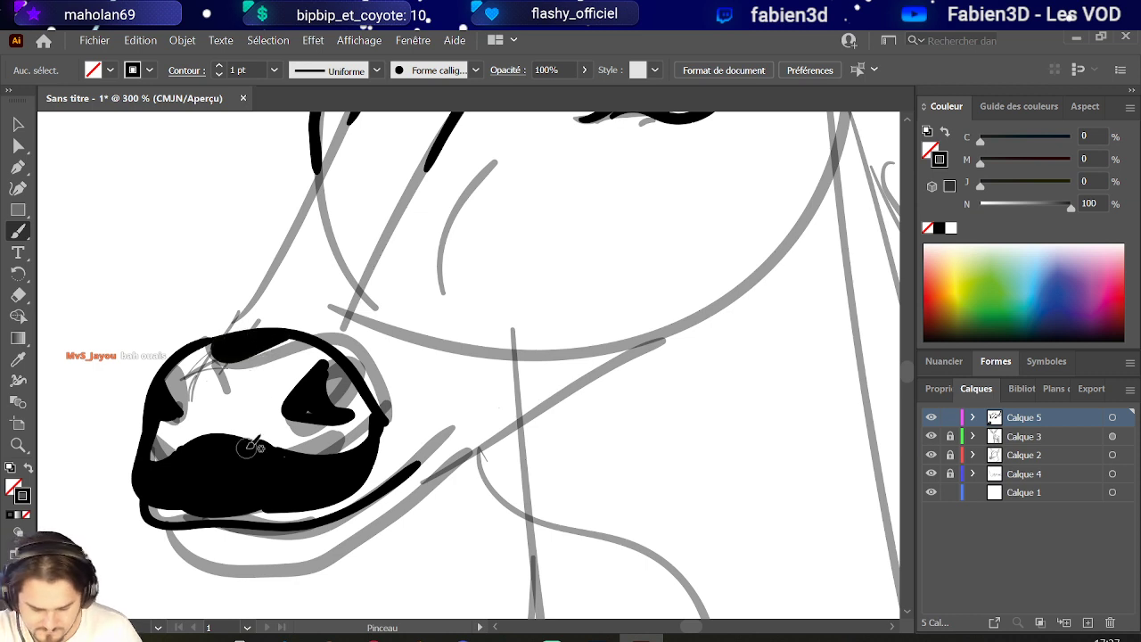
Move the end anchor point of the mouth line slightly up towards the cheek.
click(16, 145)
drag(419, 462, 417, 463)
click(416, 465)
click(417, 465)
click(419, 469)
drag(418, 465, 411, 453)
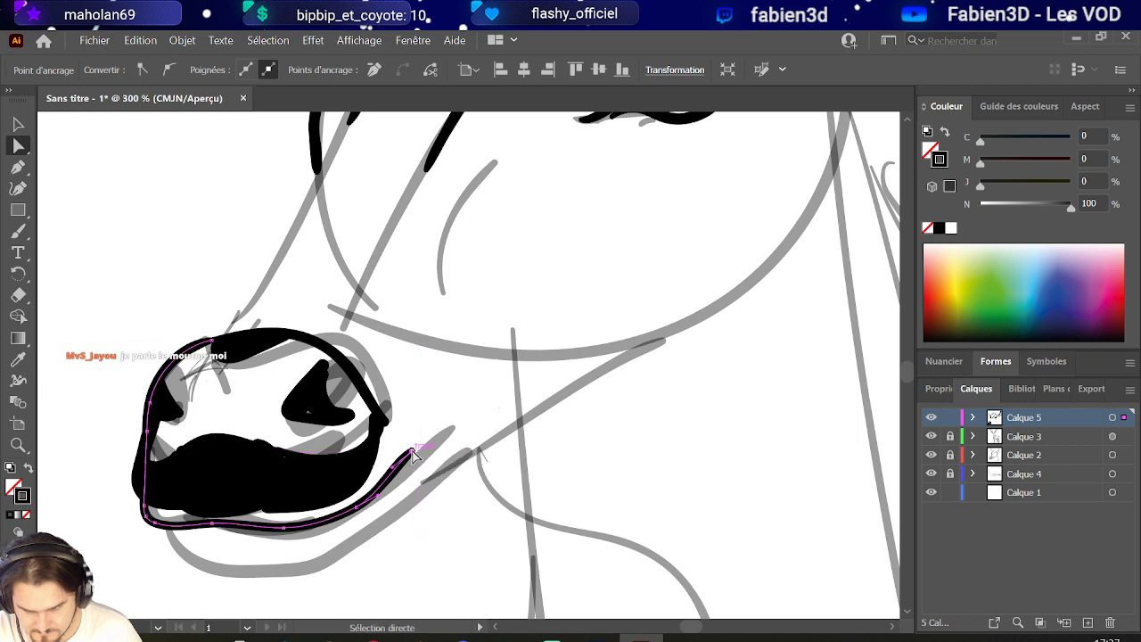
scroll(400, 474, down, 1)
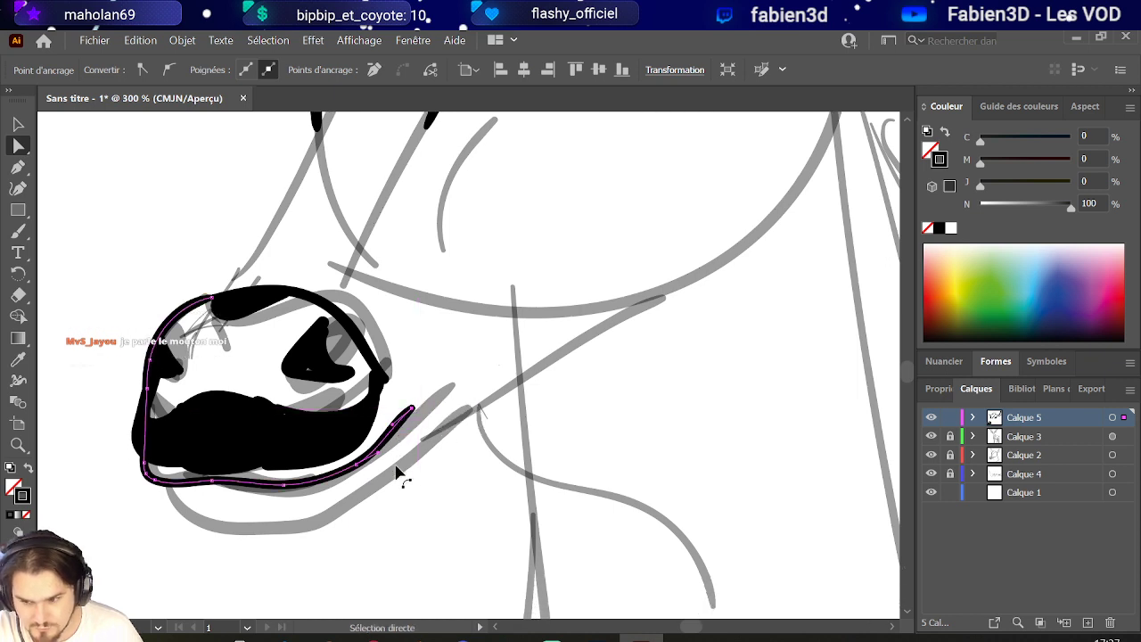
scroll(359, 540, down, 1)
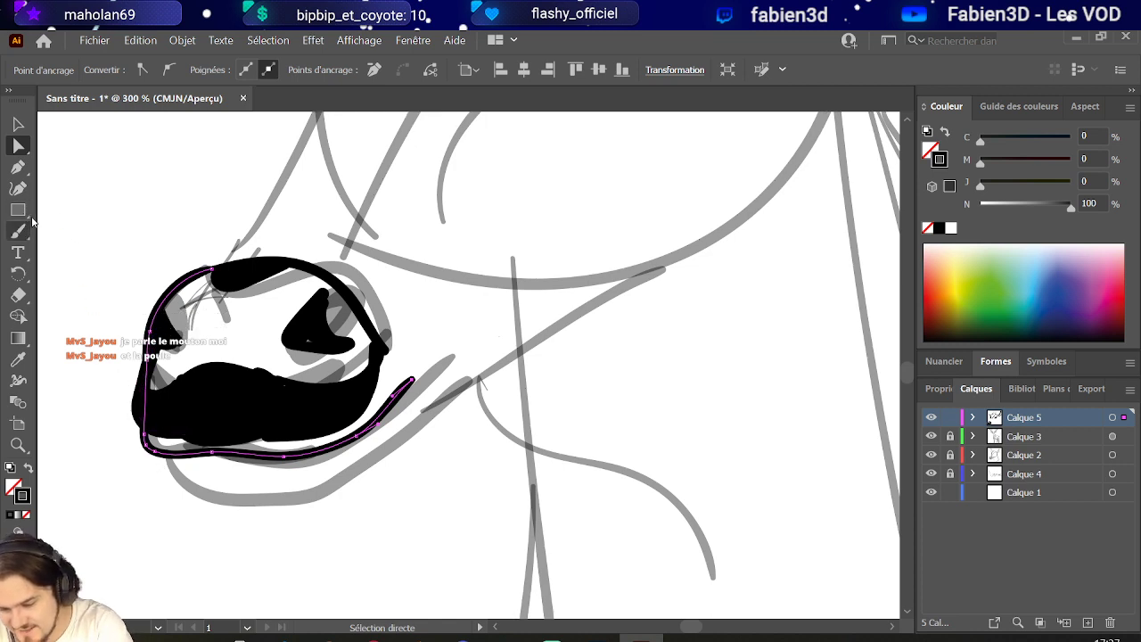
click(18, 167)
key(b)
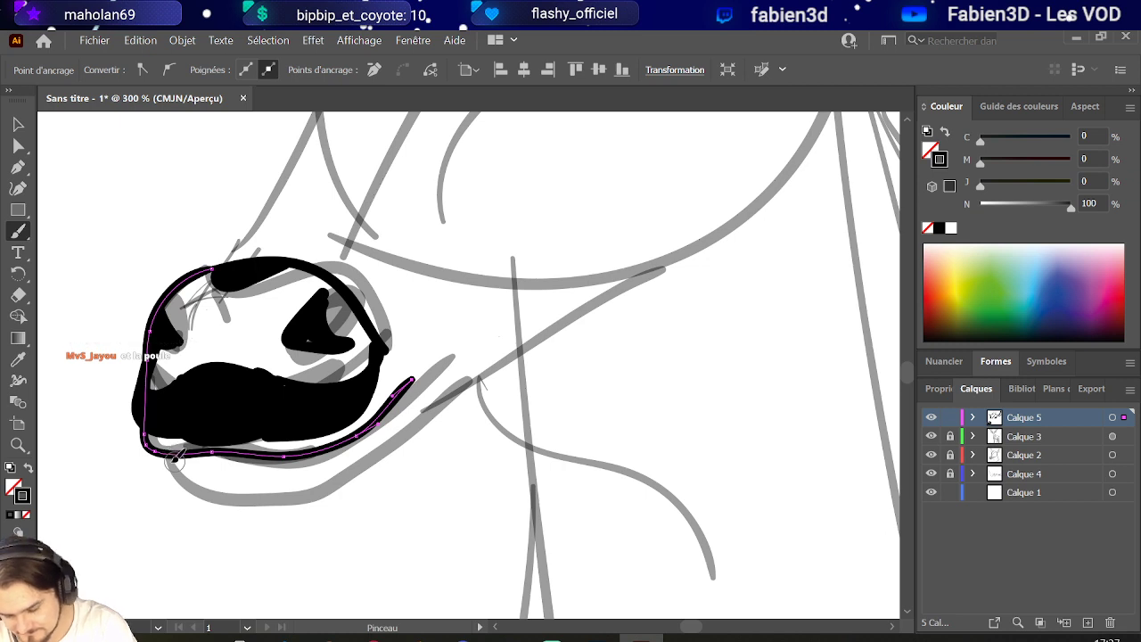
drag(207, 503, 210, 502)
key(ctrl+z)
mouse_move(161, 464)
mouse_down()
mouse_move(175, 489)
mouse_move(228, 496)
mouse_up()
key(ctrl+z)
mouse_move(183, 462)
mouse_down()
mouse_move(172, 475)
mouse_move(254, 500)
mouse_move(332, 486)
mouse_move(366, 459)
mouse_up()
key(ctrl+z)
mouse_move(166, 458)
mouse_down()
mouse_move(176, 487)
mouse_move(300, 492)
mouse_move(410, 412)
mouse_up()
key(ctrl+z)
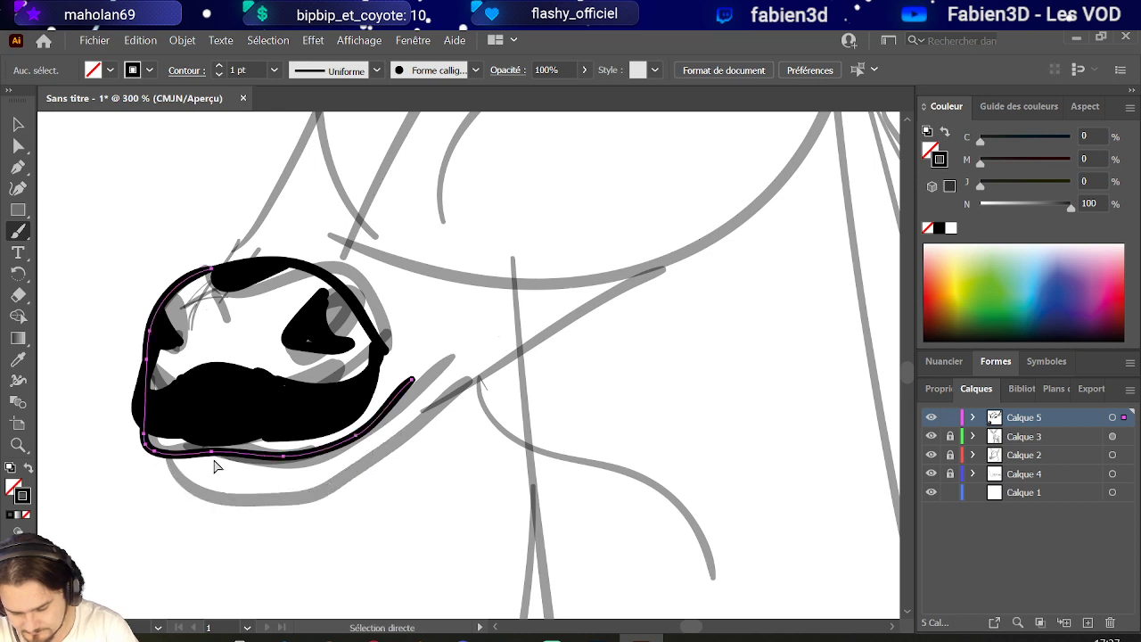
mouse_move(157, 465)
mouse_down()
mouse_move(267, 493)
mouse_move(403, 429)
mouse_up()
key(ctrl+z)
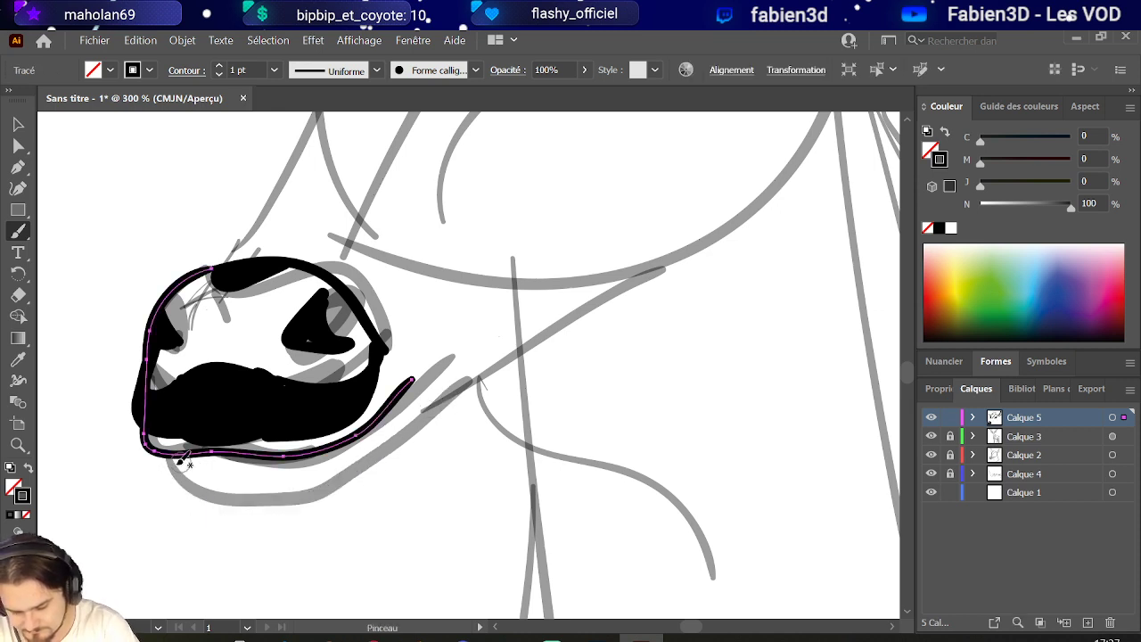
Ink the lower lip and chin contour, shift it slightly, and move its front end point up to the mouth line.
mouse_move(179, 484)
mouse_down()
mouse_move(239, 499)
mouse_move(421, 401)
mouse_move(409, 430)
mouse_up()
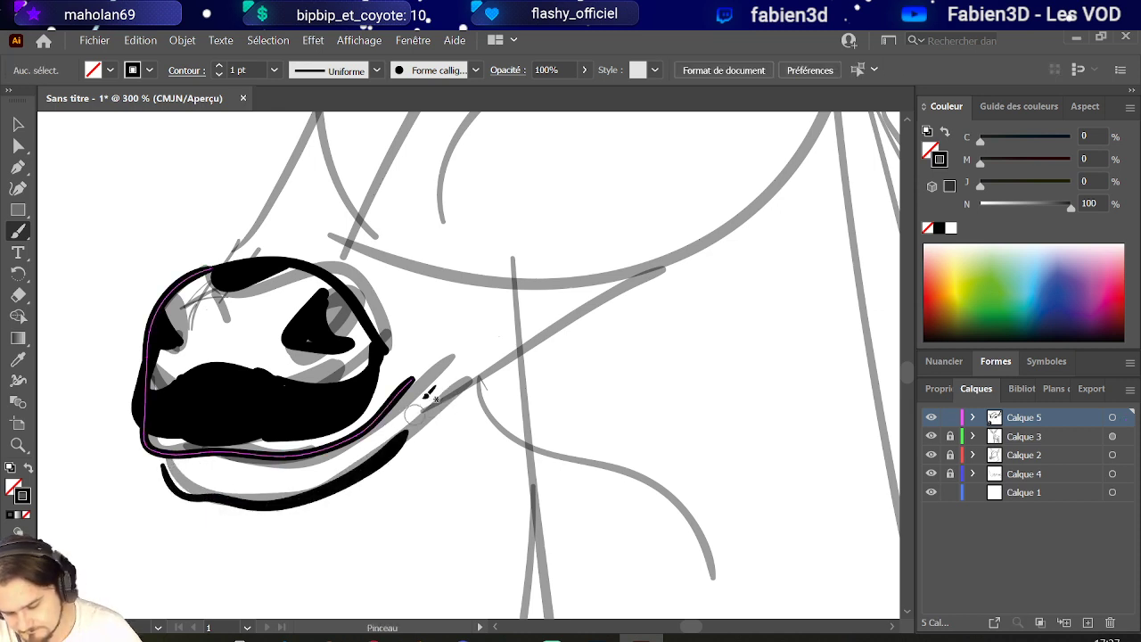
click(18, 124)
click(273, 545)
click(264, 512)
drag(264, 512, 271, 510)
key(a)
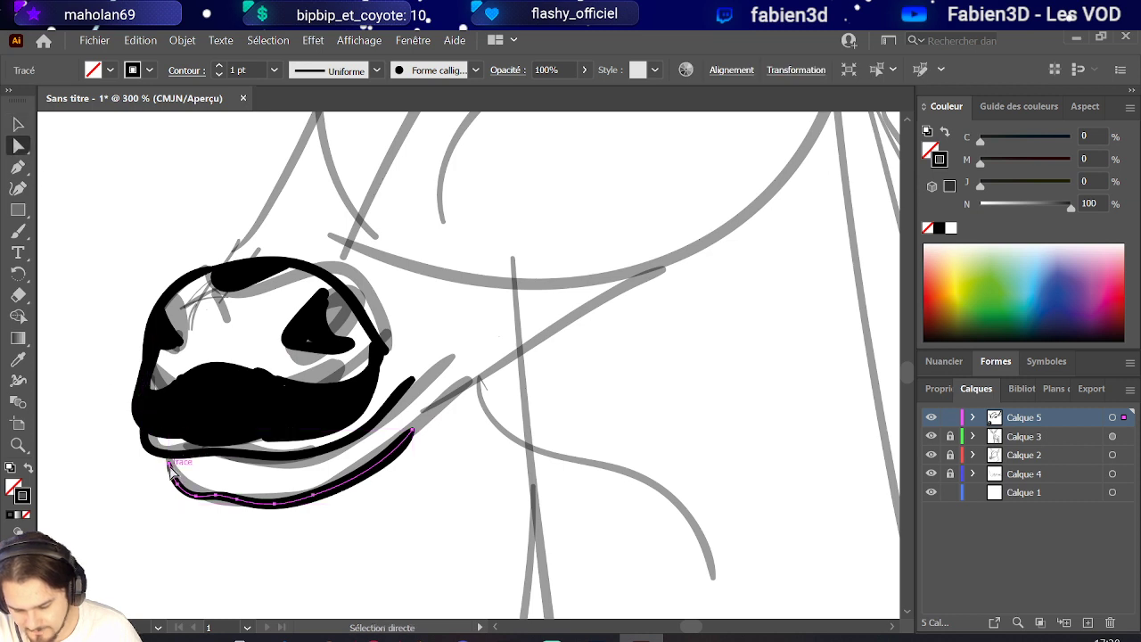
drag(170, 472, 164, 456)
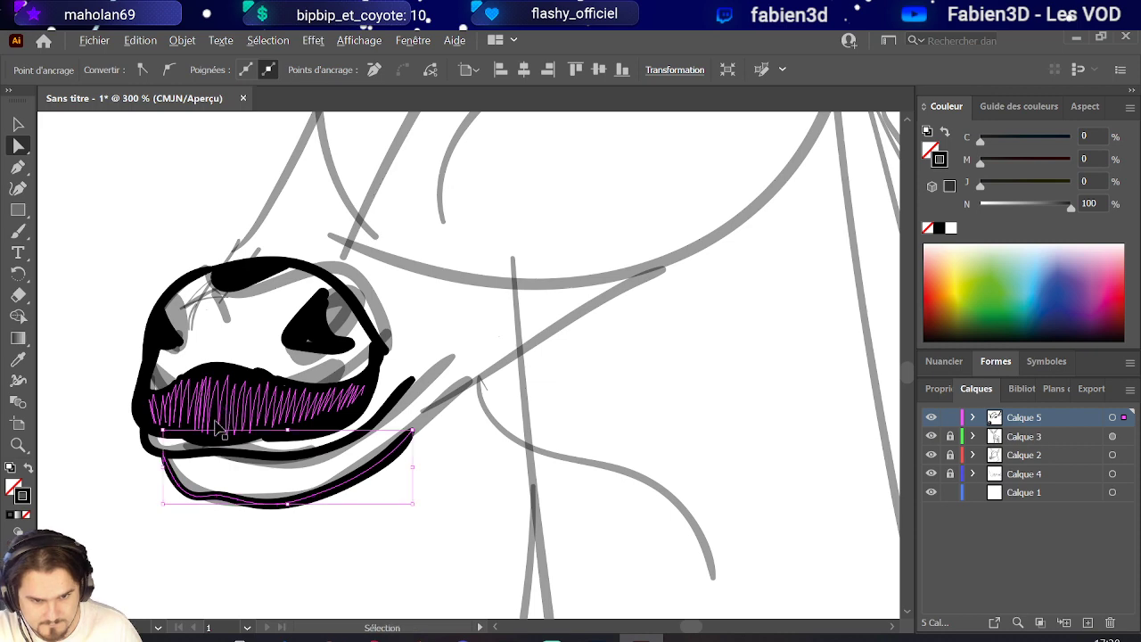
Ink the far contour of the snout from the top of the nose up to just below the far eye.
scroll(214, 428, down, 2)
scroll(395, 435, down, 2)
scroll(395, 433, up, 2)
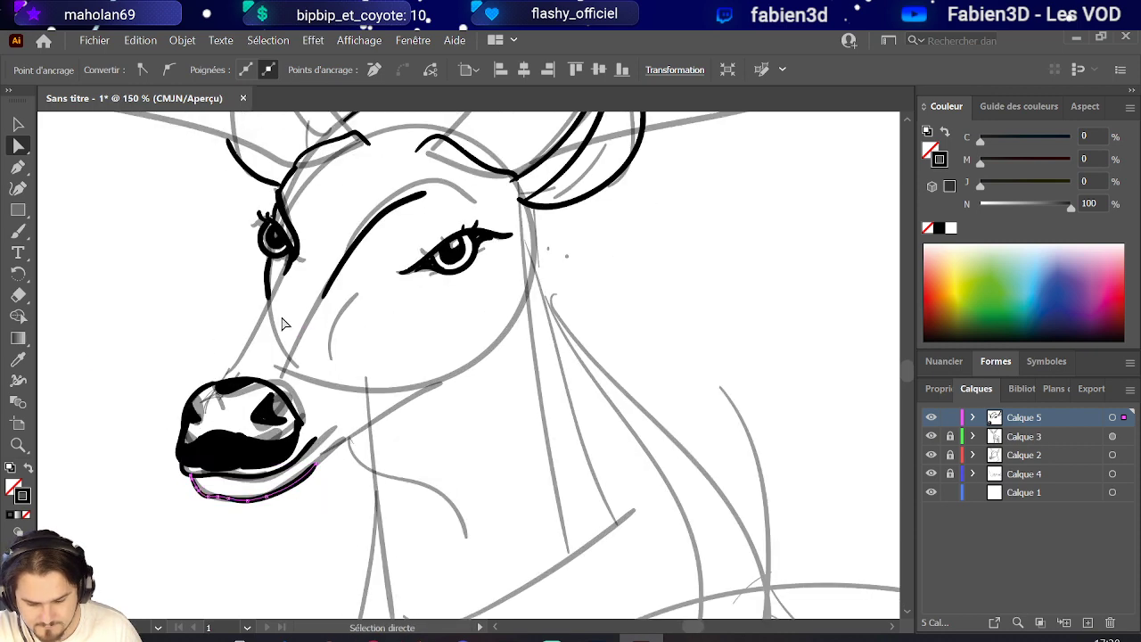
scroll(282, 324, up, 1)
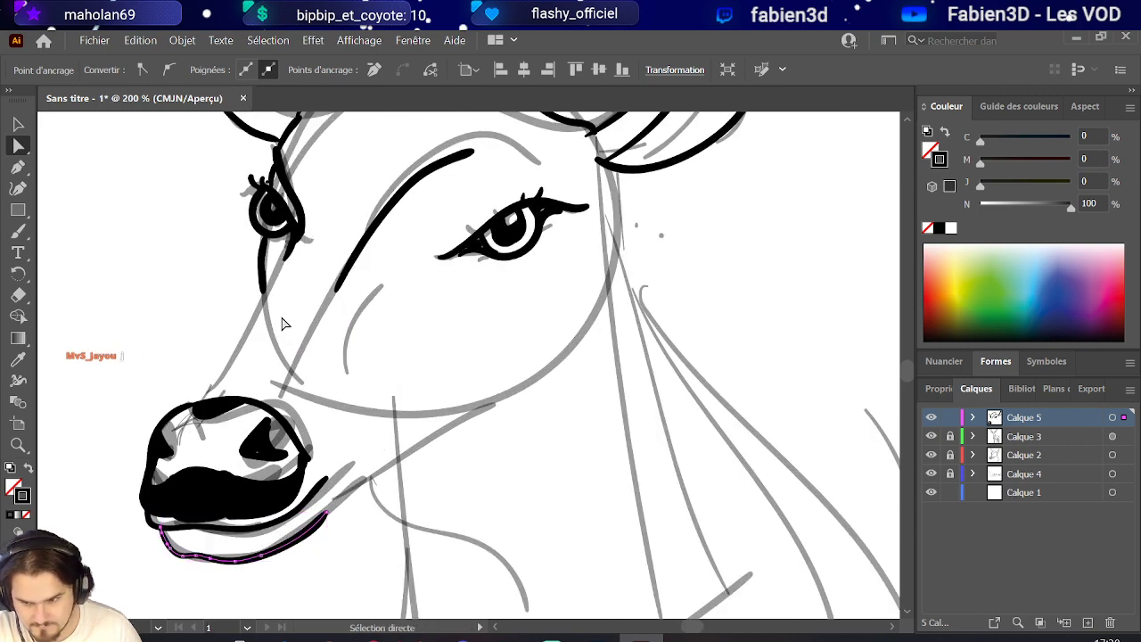
click(18, 230)
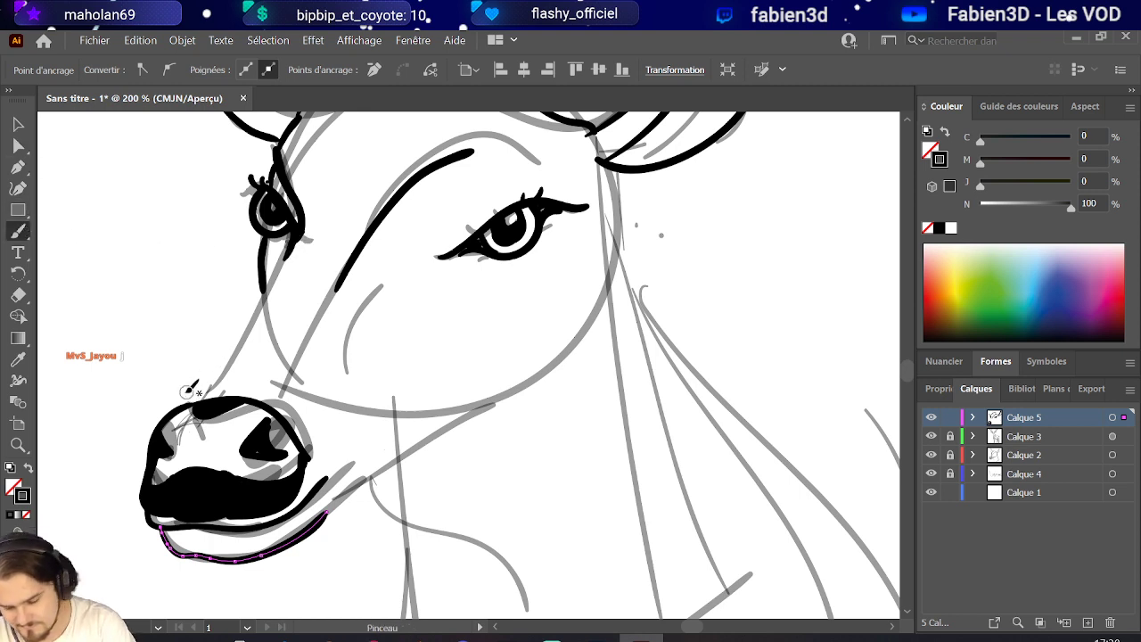
drag(184, 404, 282, 290)
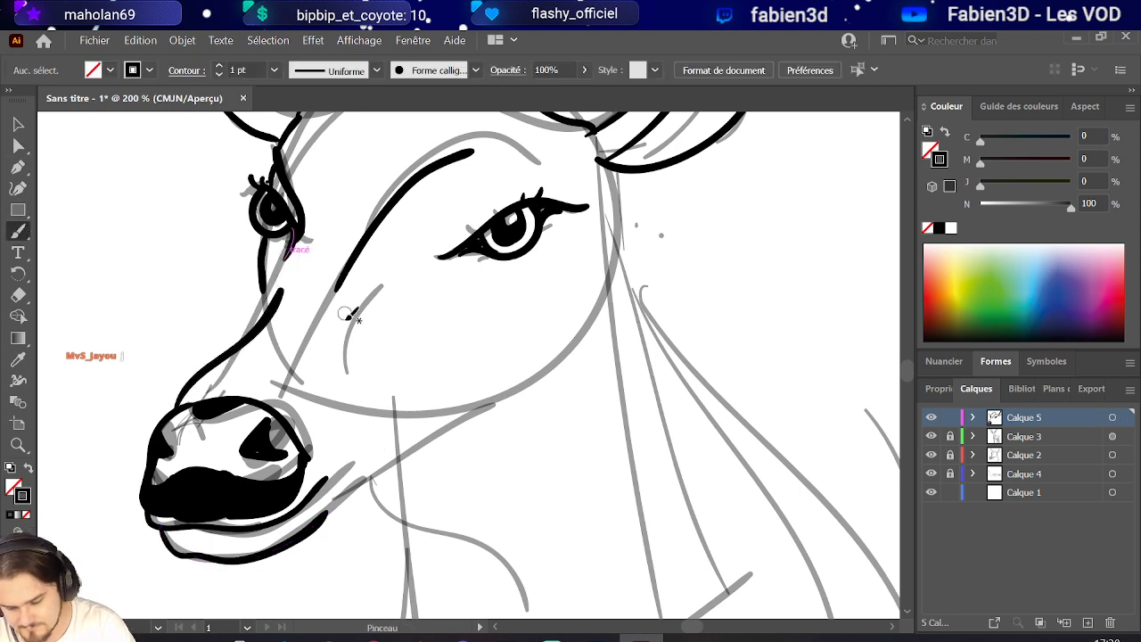
key(ctrl+z)
drag(171, 412, 283, 287)
key(ctrl+z)
drag(170, 403, 286, 264)
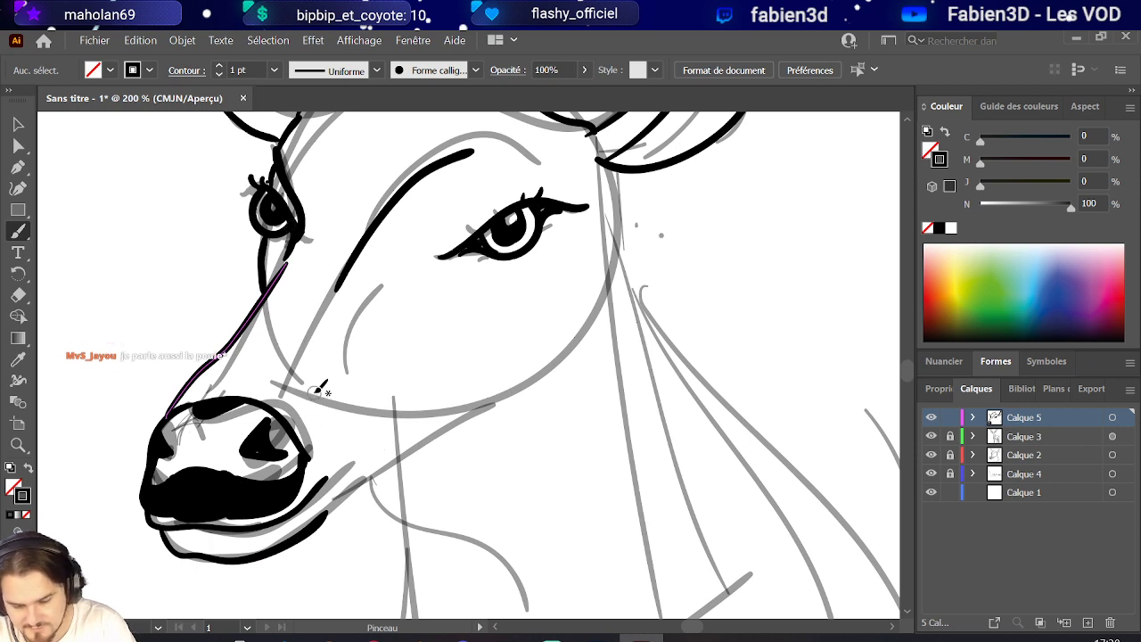
Ink a short curved line above the muzzle on the snout's near side, and a long cheekbone curve beneath the near eye.
drag(307, 393, 320, 310)
key(a)
key(b)
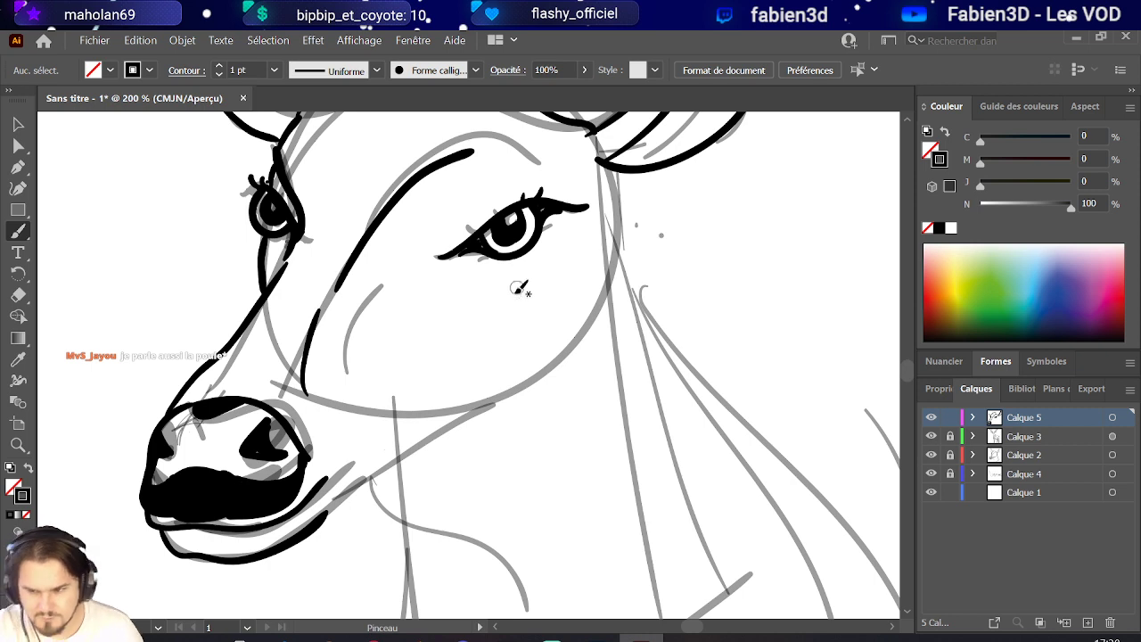
scroll(502, 327, up, 2)
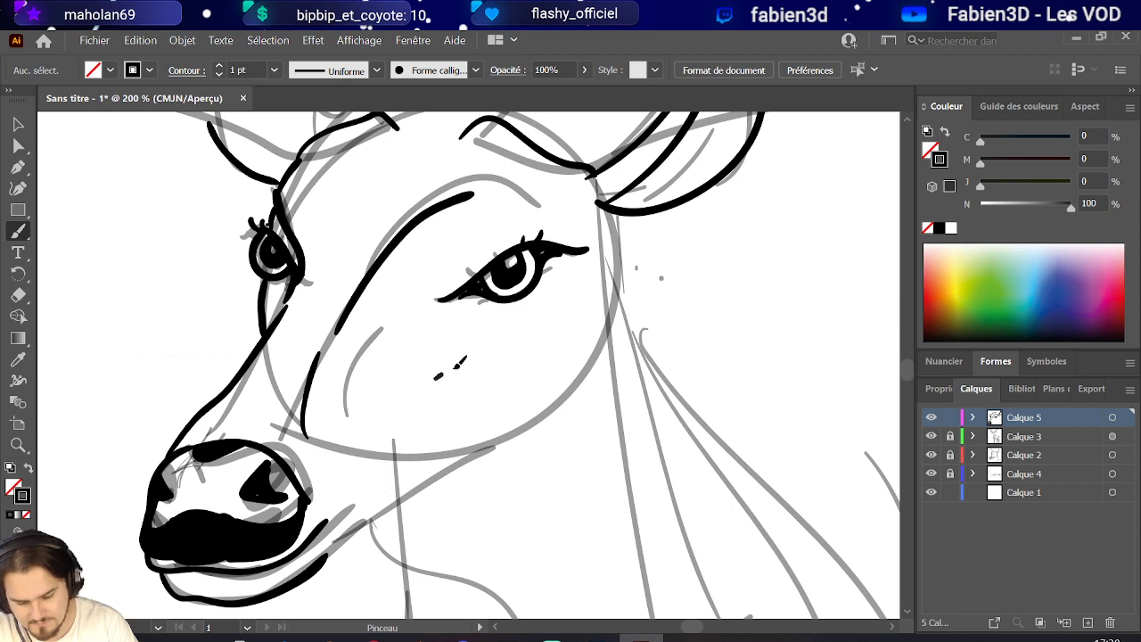
drag(434, 376, 609, 278)
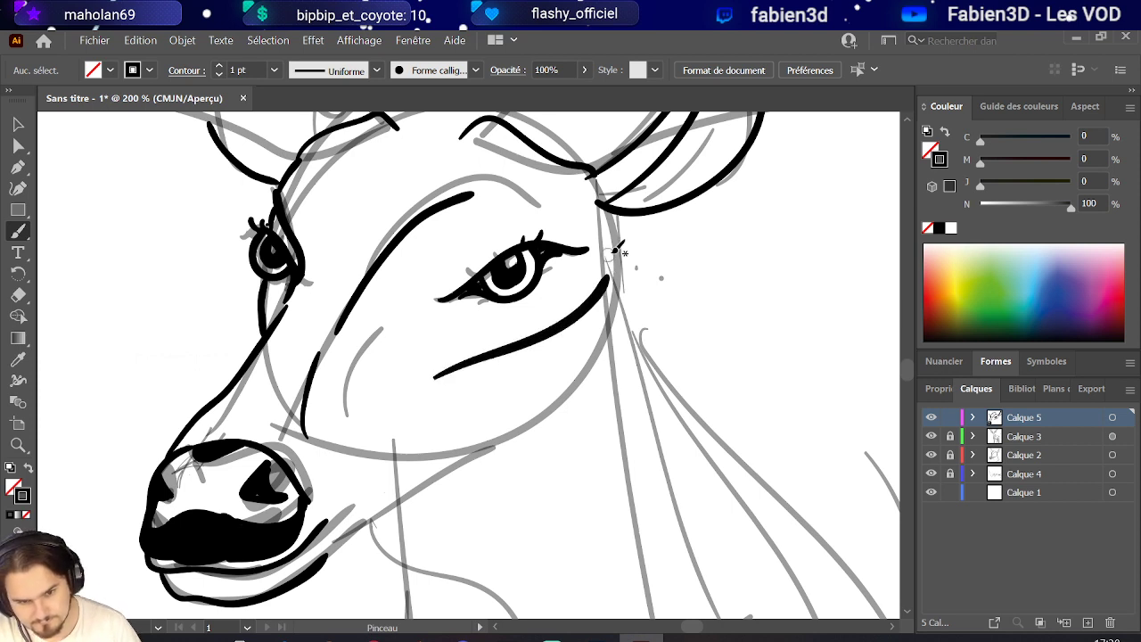
Ink the lower jaw line from the back of the chin up to behind the cheek.
scroll(618, 249, down, 4)
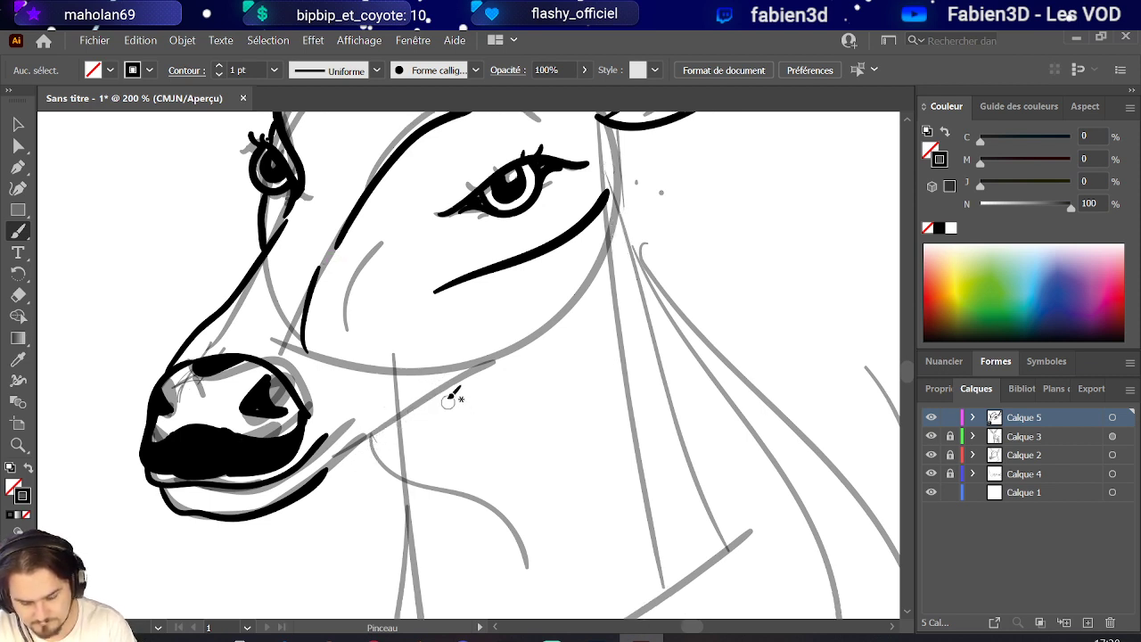
scroll(447, 401, down, 4)
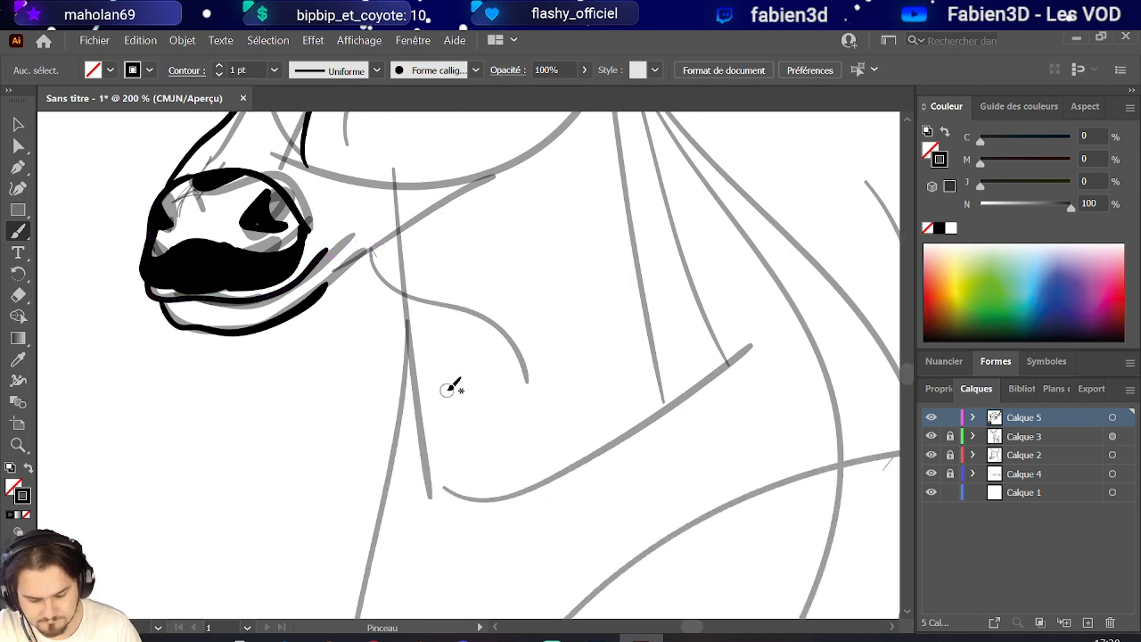
scroll(454, 385, up, 1)
scroll(455, 385, down, 1)
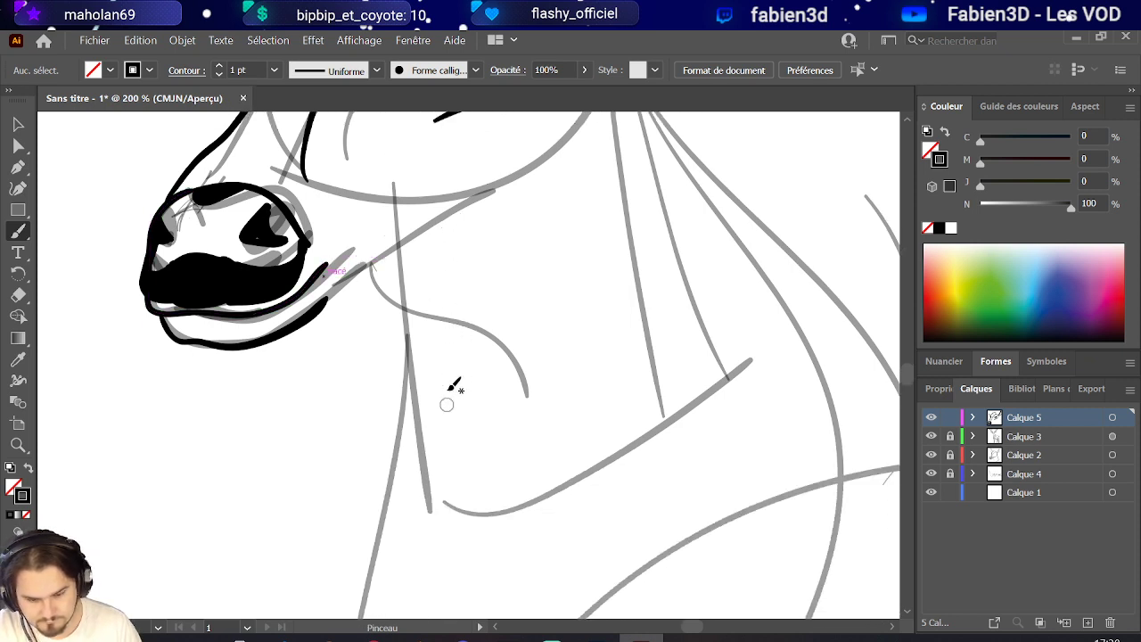
mouse_move(325, 301)
mouse_down()
mouse_move(472, 182)
mouse_move(502, 157)
mouse_up()
key(ctrl+z)
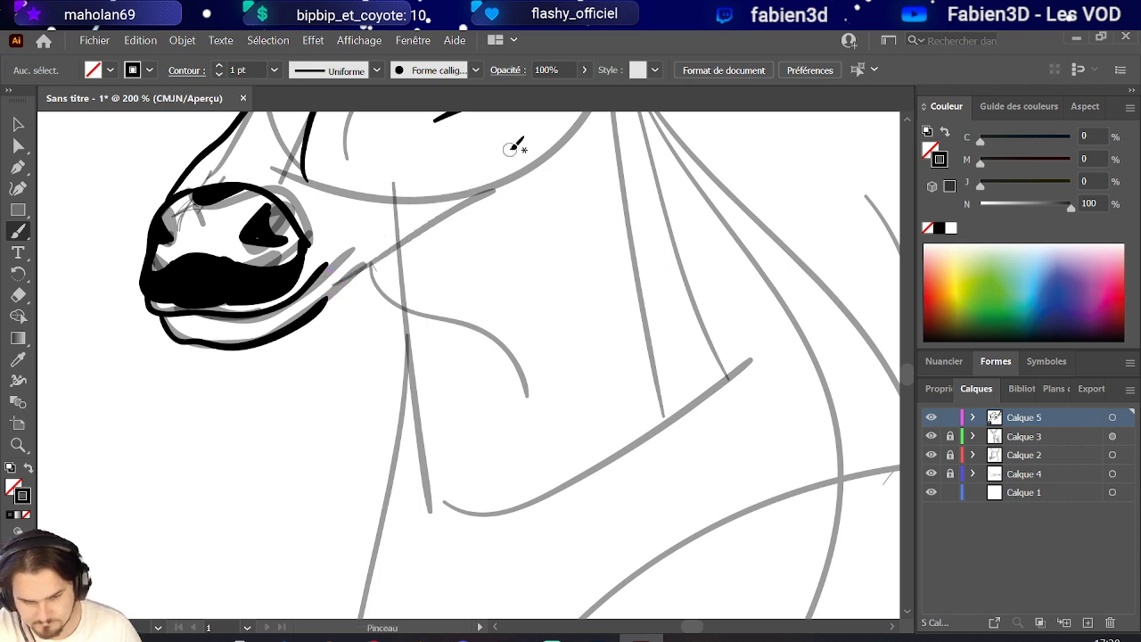
scroll(509, 152, up, 3)
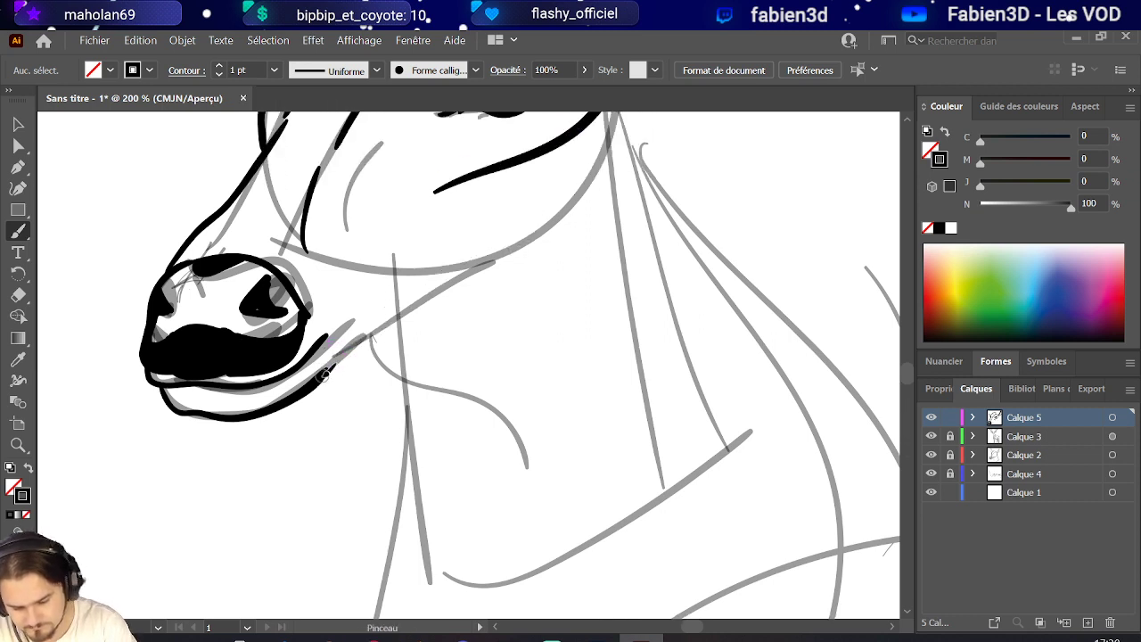
drag(322, 366, 595, 214)
scroll(625, 176, up, 3)
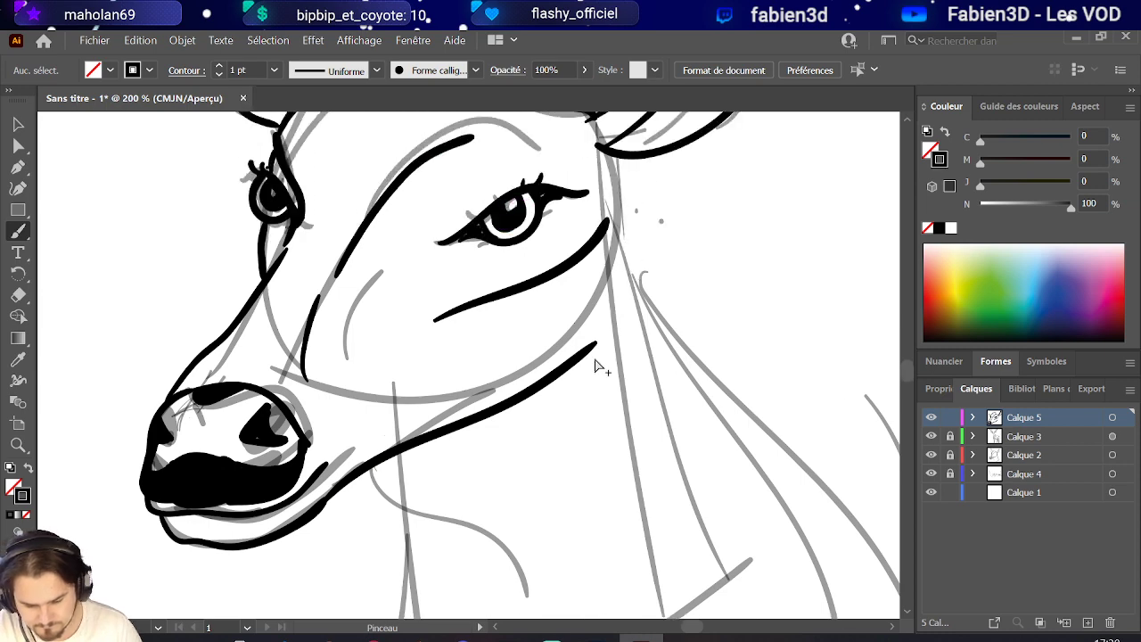
Lower the rear end anchor points of the jaw line slightly so the line flattens beneath the cheek.
scroll(597, 338, down, 3)
scroll(606, 376, up, 1)
scroll(606, 375, up, 1)
key(a)
mouse_move(585, 366)
mouse_down()
mouse_move(581, 386)
mouse_move(505, 426)
mouse_move(526, 415)
mouse_up()
key(v)
key(a)
scroll(535, 395, down, 2)
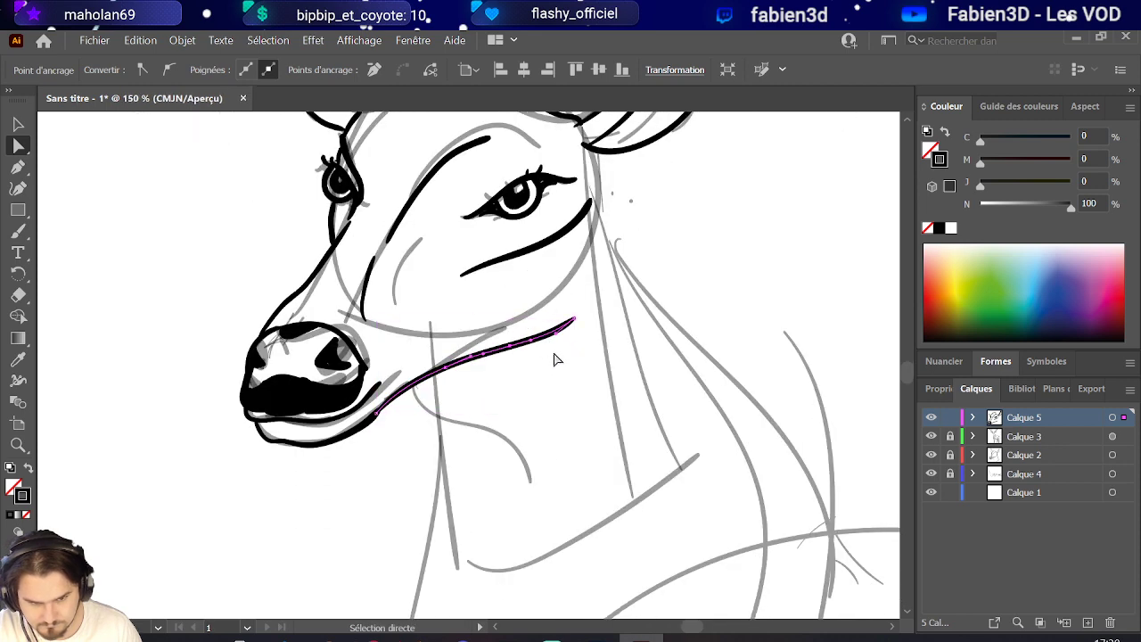
click(421, 403)
Ink the front neck contour from under the jaw to a small hooked tuft, and the rounded chest ruff beneath it.
click(19, 231)
mouse_move(417, 386)
mouse_down()
mouse_move(437, 477)
mouse_move(422, 567)
mouse_up()
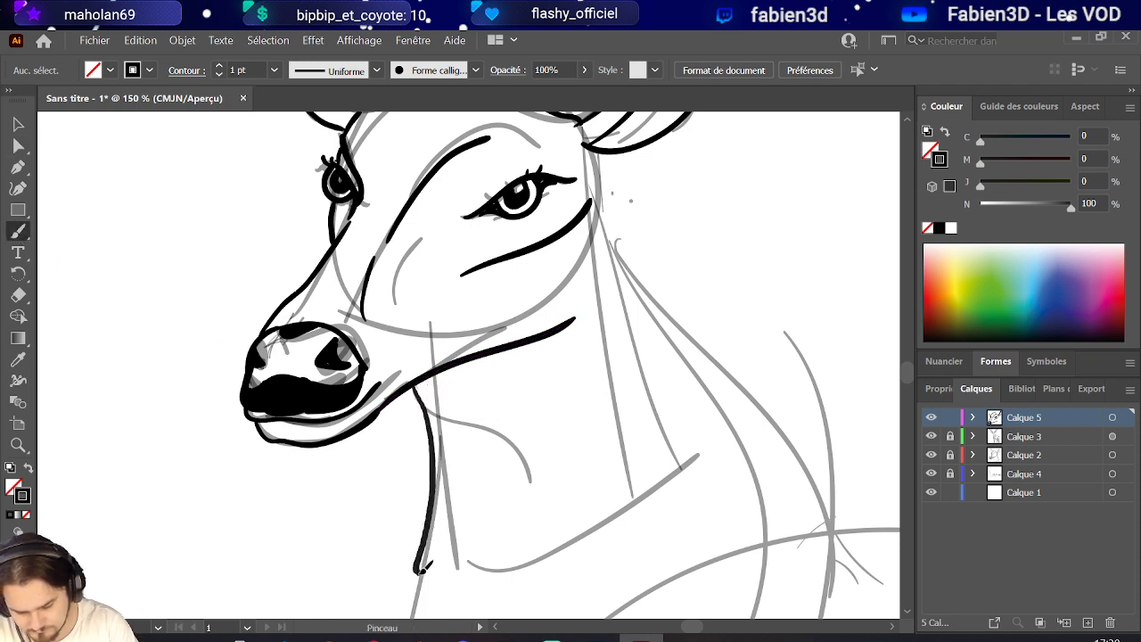
key(ctrl+z)
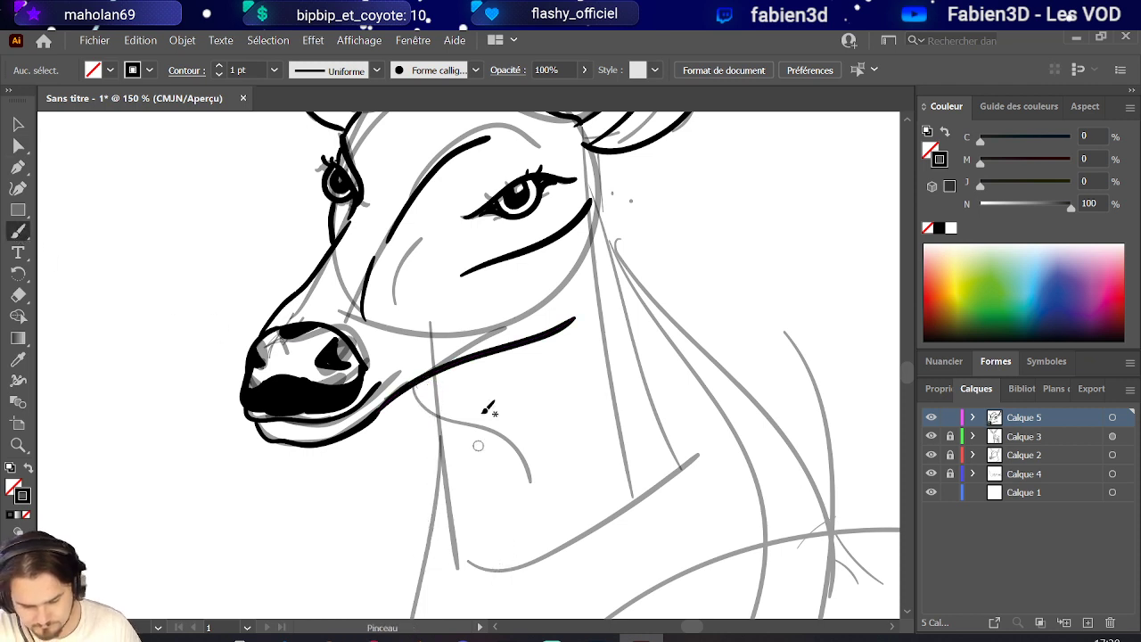
scroll(486, 419, down, 4)
mouse_move(414, 240)
mouse_down()
mouse_move(422, 324)
mouse_move(394, 425)
mouse_up()
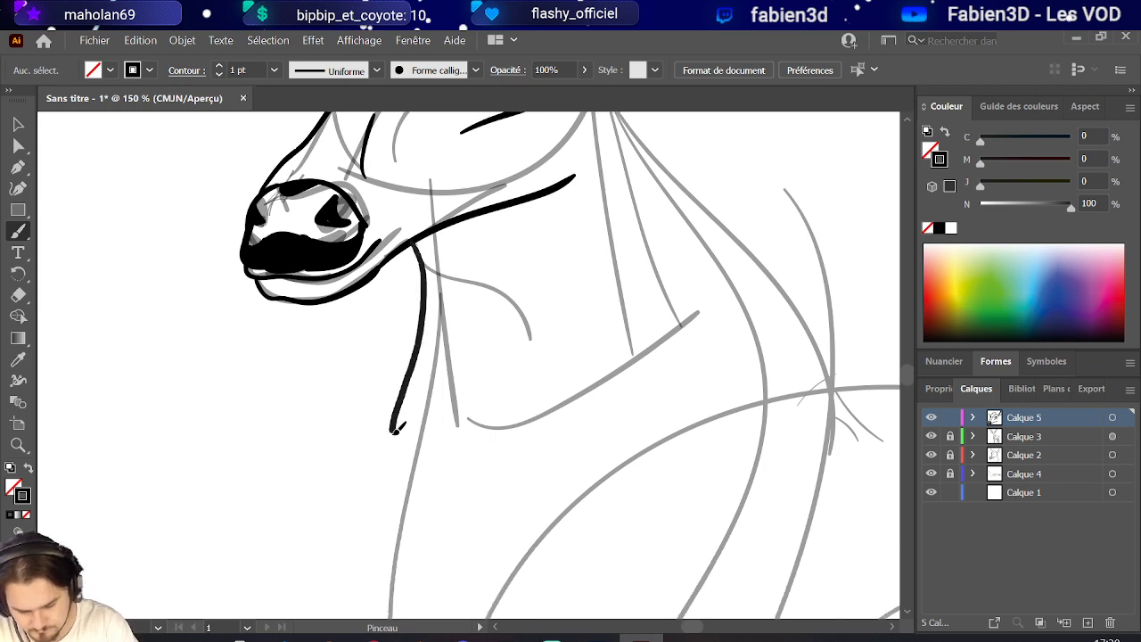
scroll(452, 369, down, 5)
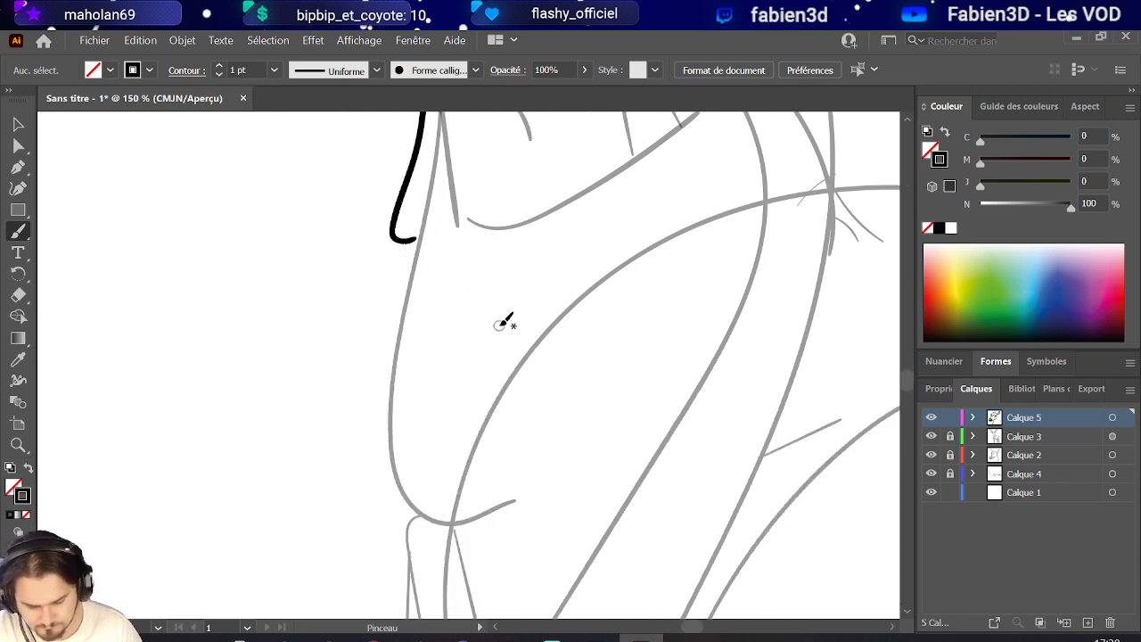
mouse_move(386, 364)
mouse_down()
mouse_move(374, 479)
mouse_move(415, 523)
mouse_move(449, 522)
mouse_up()
Rotate the curve on top of the head about 8° clockwise and nudge it slightly into place between the ears.
scroll(357, 491, down, 4)
scroll(378, 362, up, 4)
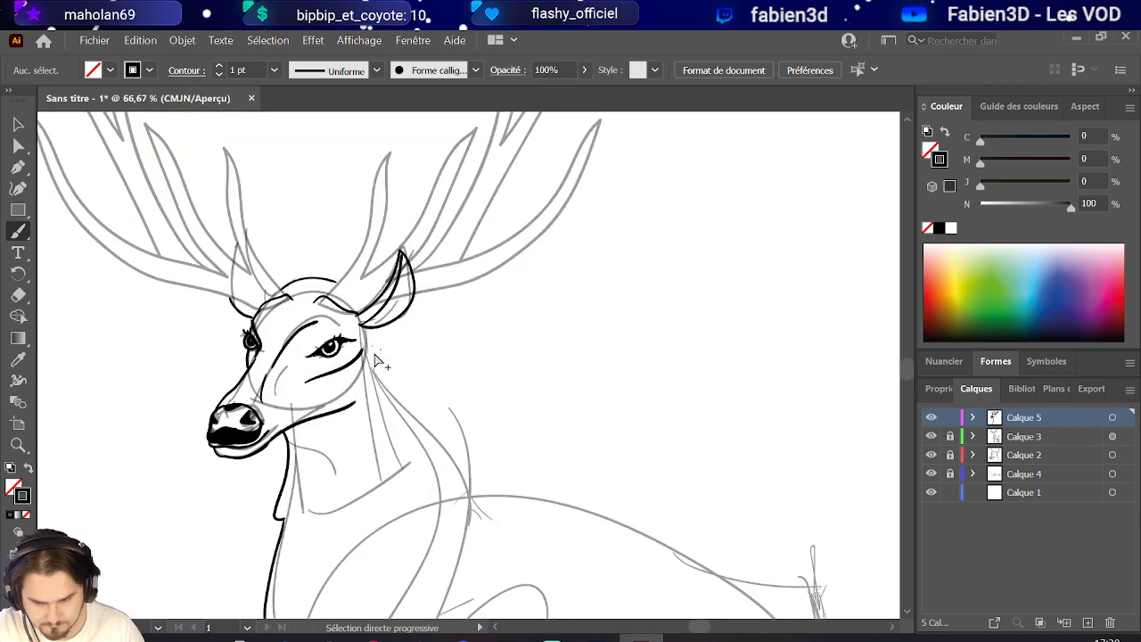
scroll(385, 379, down, 2)
scroll(387, 369, up, 1)
scroll(387, 369, down, 2)
scroll(399, 356, up, 2)
scroll(397, 361, up, 1)
scroll(387, 356, down, 1)
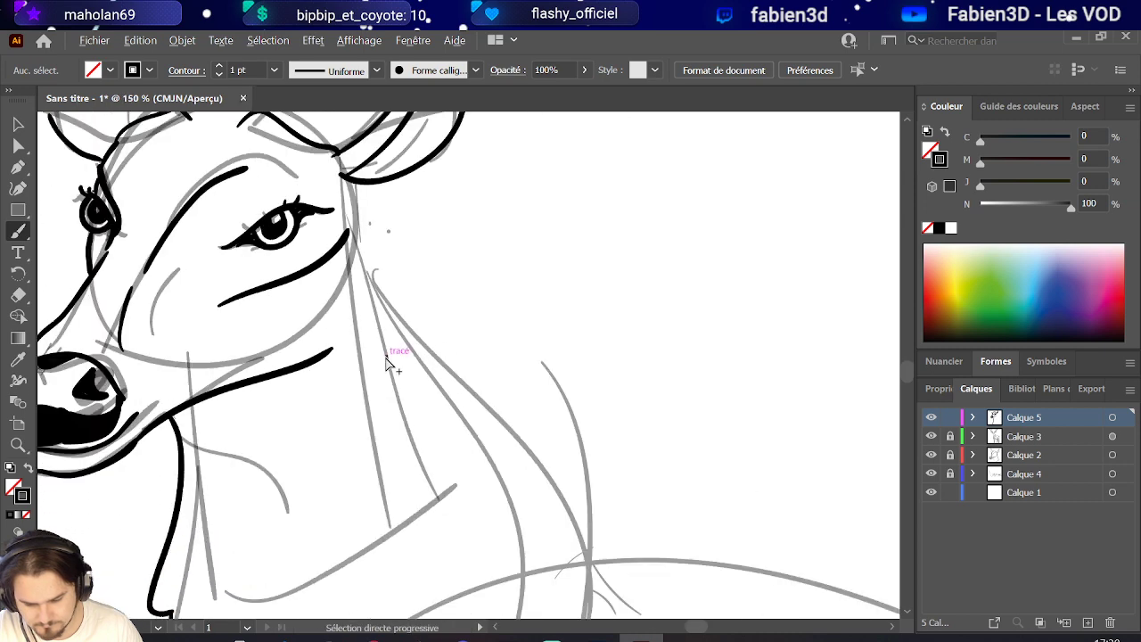
scroll(254, 349, up, 1)
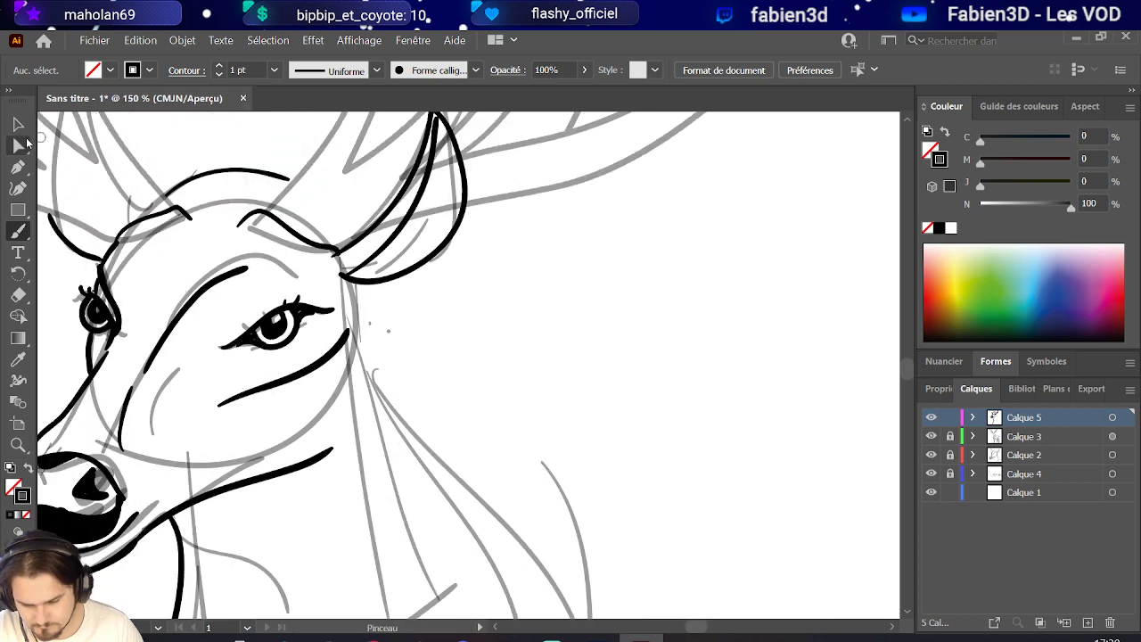
click(18, 124)
click(242, 178)
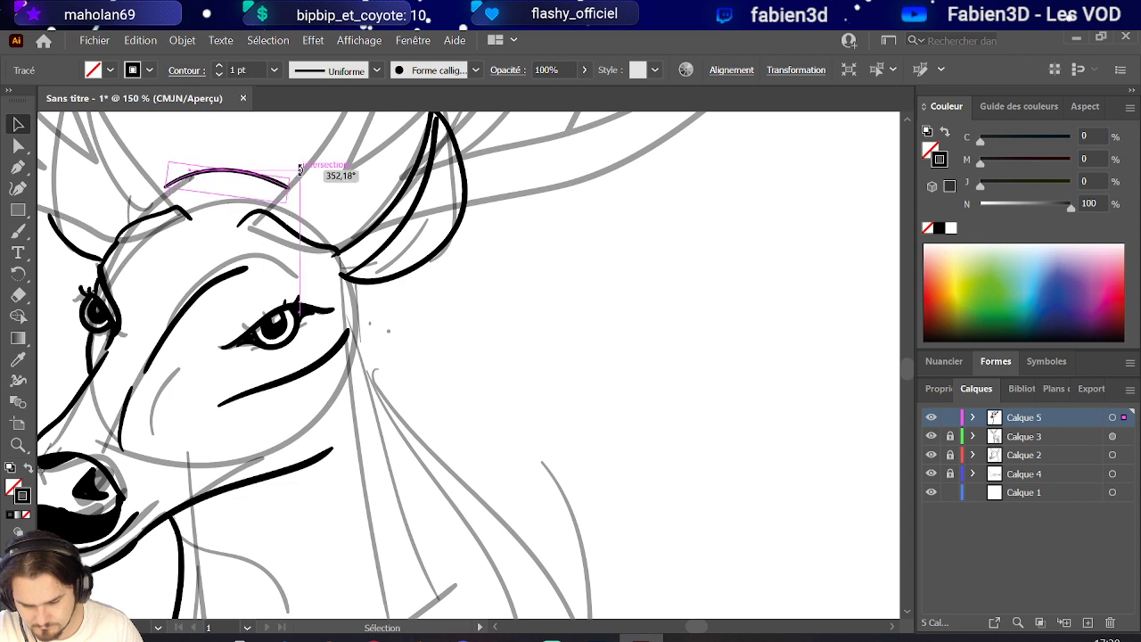
drag(275, 180, 278, 184)
Ink the nape contour from behind the near ear down the neck, ending in a small hook above the shoulders.
scroll(285, 185, down, 3)
scroll(272, 187, up, 3)
scroll(291, 223, down, 2)
scroll(289, 223, down, 3)
scroll(242, 227, up, 3)
scroll(191, 235, down, 2)
scroll(326, 207, down, 1)
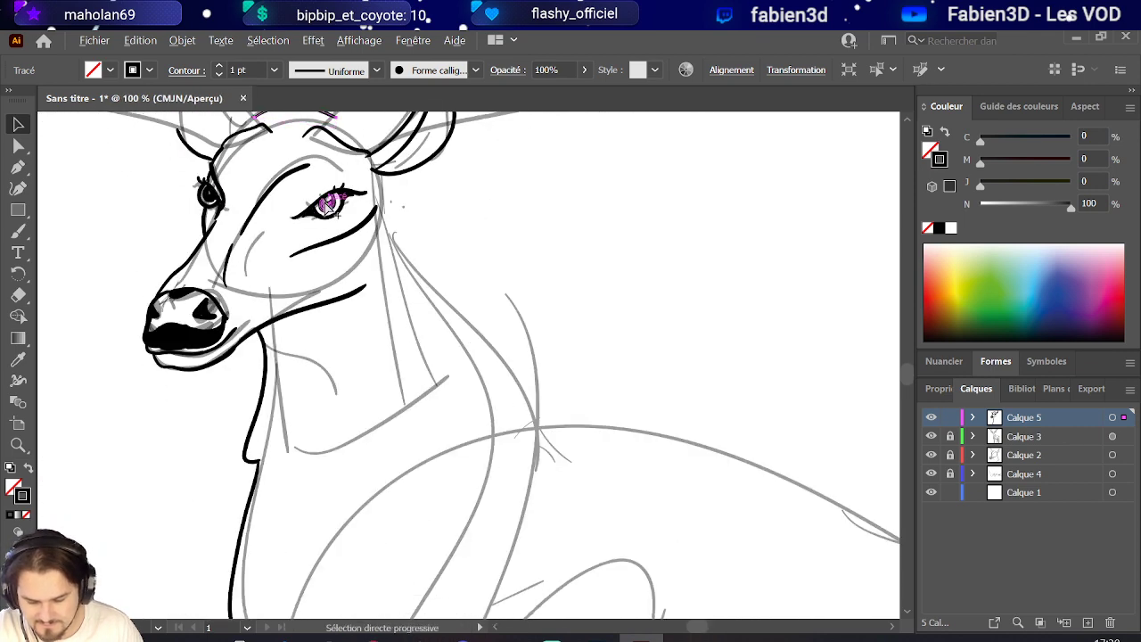
click(19, 231)
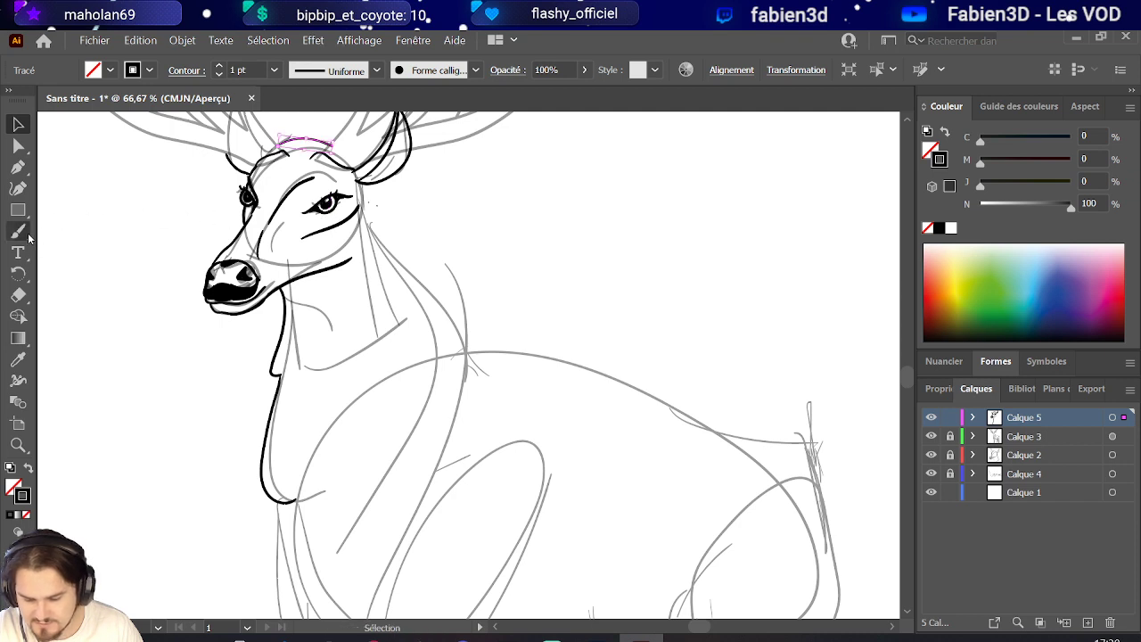
scroll(355, 228, up, 1)
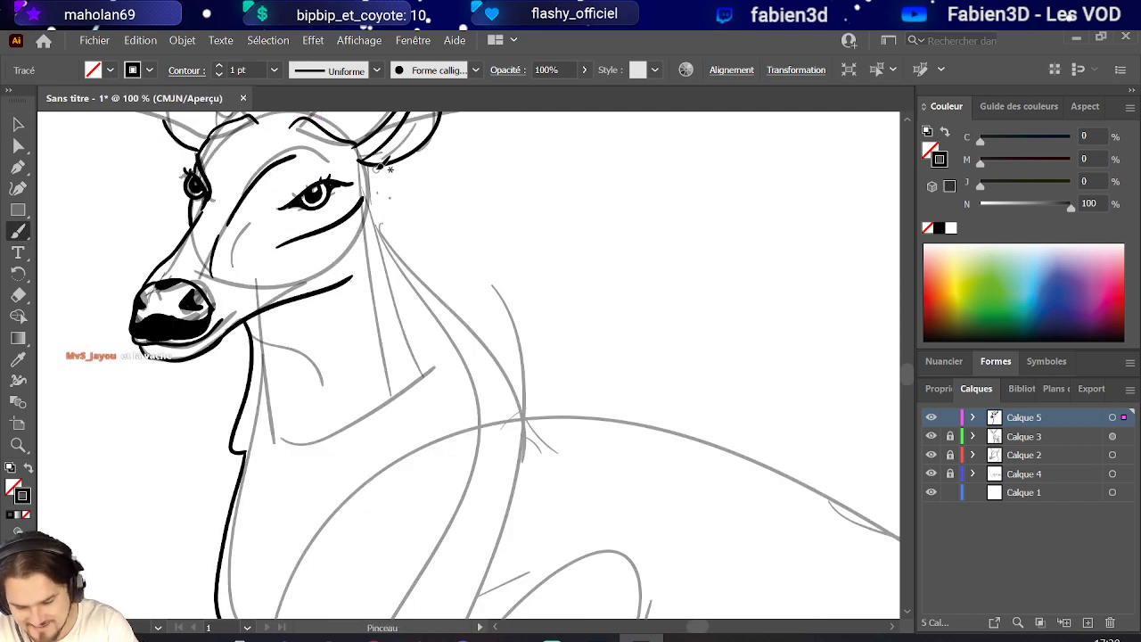
mouse_move(386, 166)
mouse_down()
mouse_move(410, 241)
mouse_move(475, 323)
mouse_move(479, 351)
mouse_up()
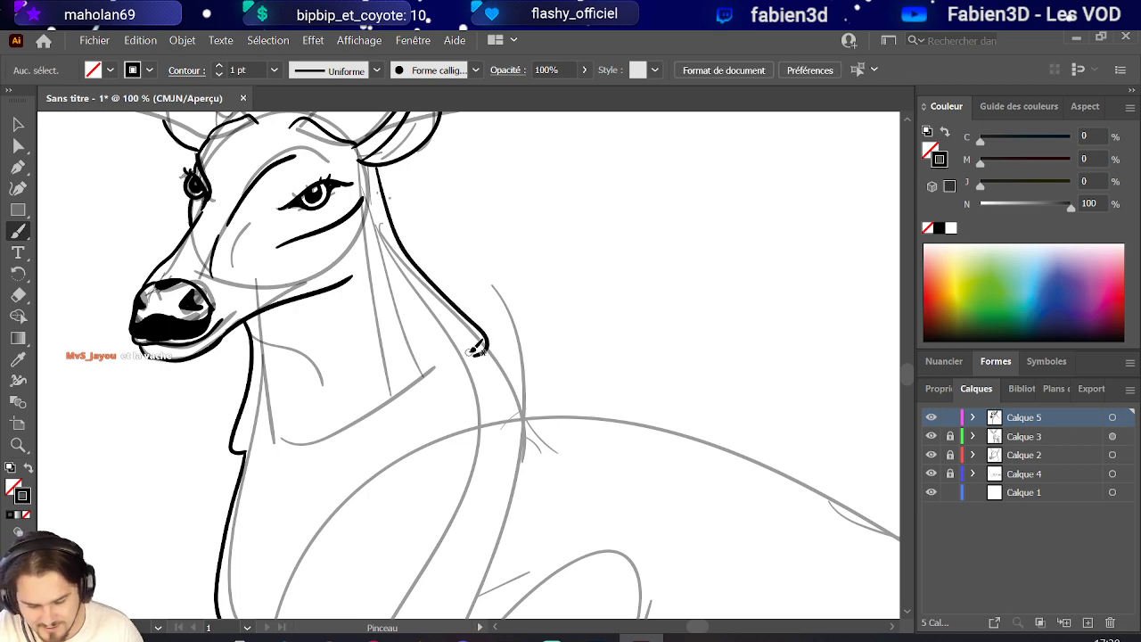
Ink a curve across the neck from behind the cheek to the throat, and a longer one from the nape hook to the chest.
scroll(477, 348, down, 2)
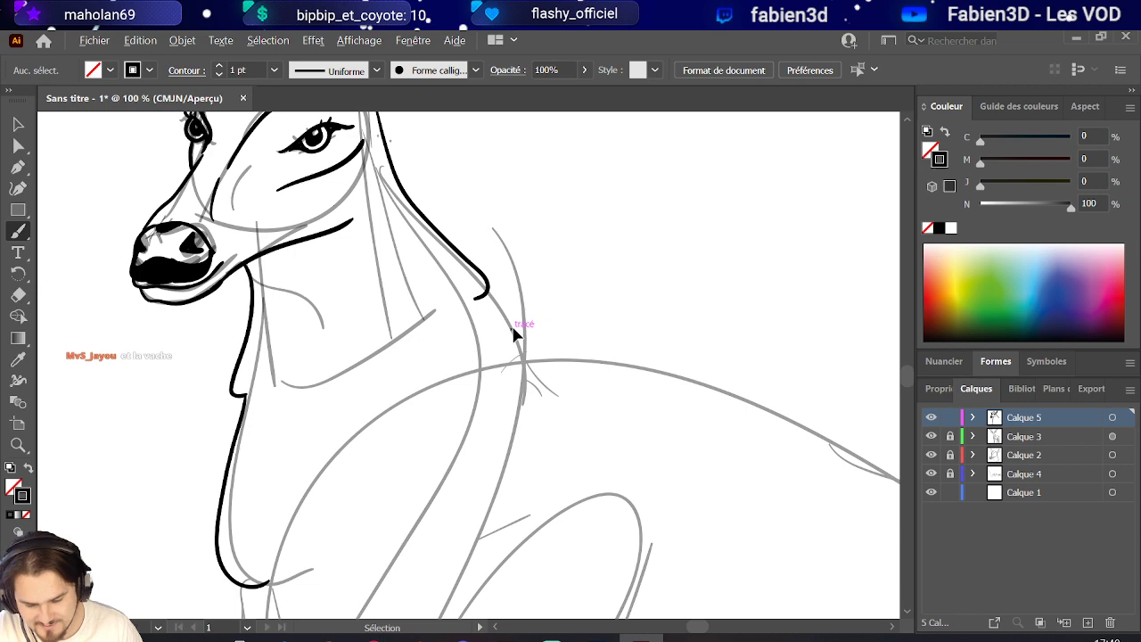
key(ctrl+minus)
scroll(532, 321, up, 1)
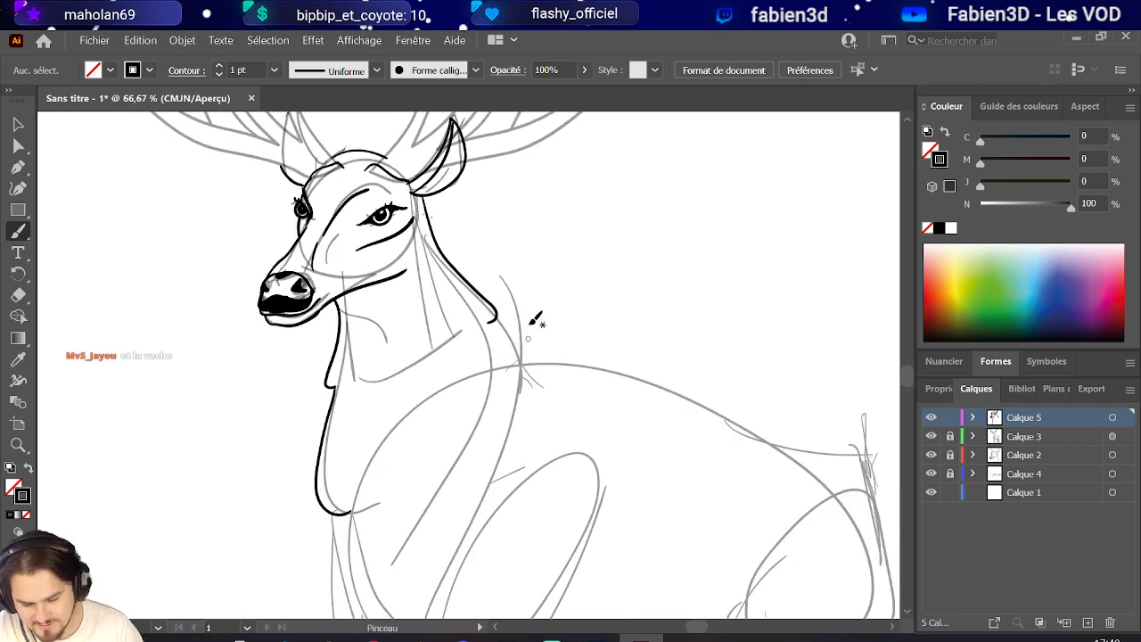
mouse_move(427, 251)
mouse_down()
mouse_move(431, 295)
mouse_move(406, 348)
mouse_move(364, 391)
mouse_up()
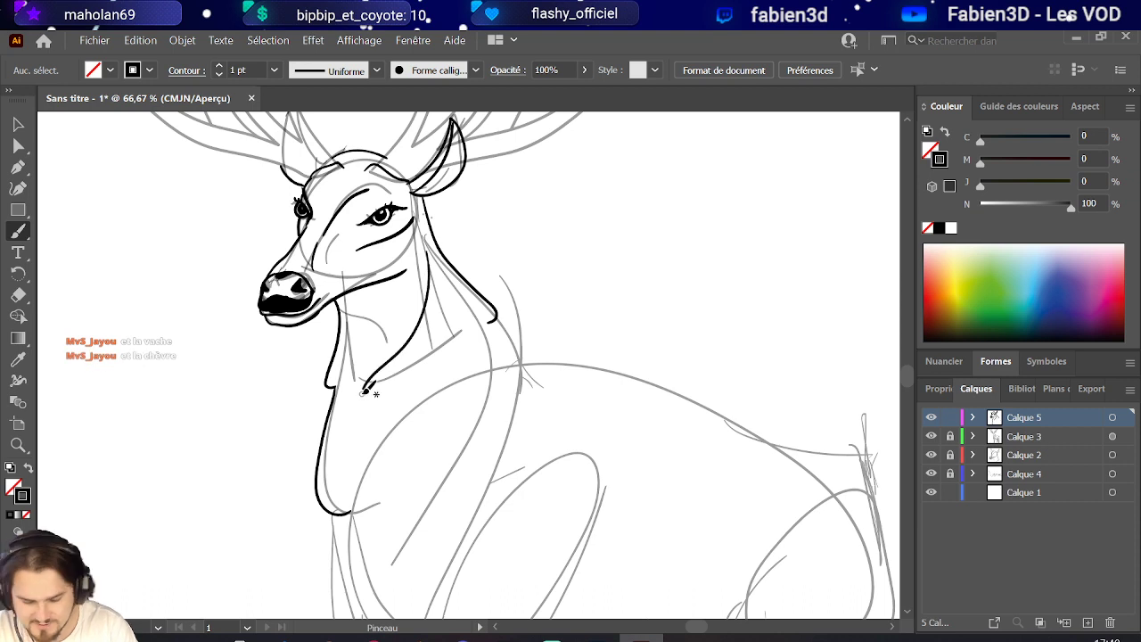
scroll(366, 390, down, 4)
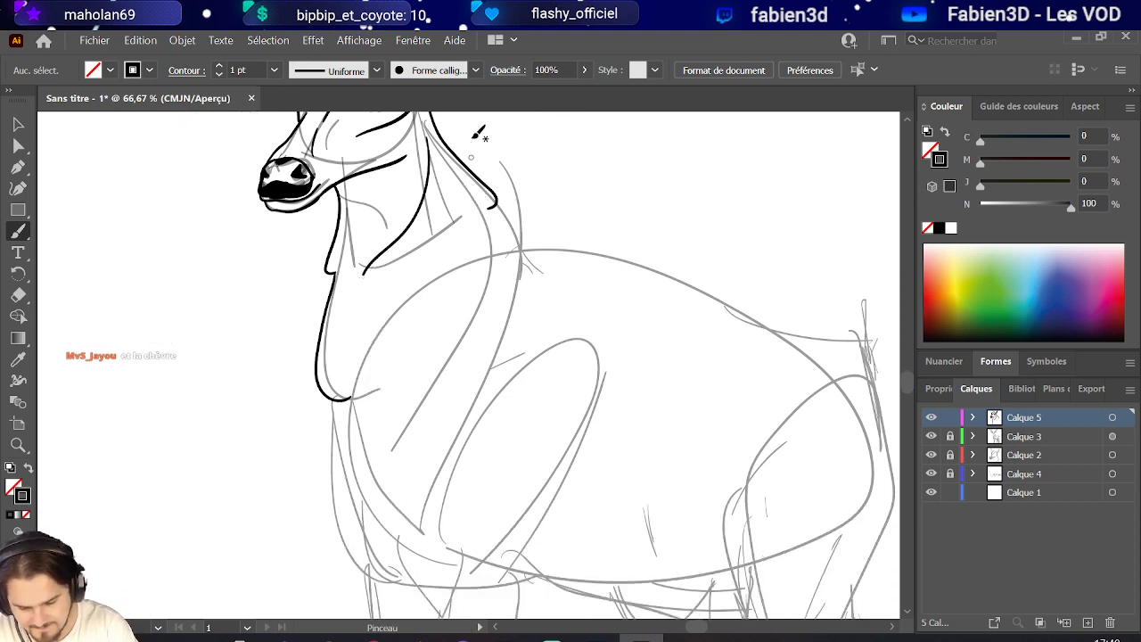
mouse_move(497, 217)
mouse_down()
mouse_move(490, 295)
mouse_move(389, 488)
mouse_up()
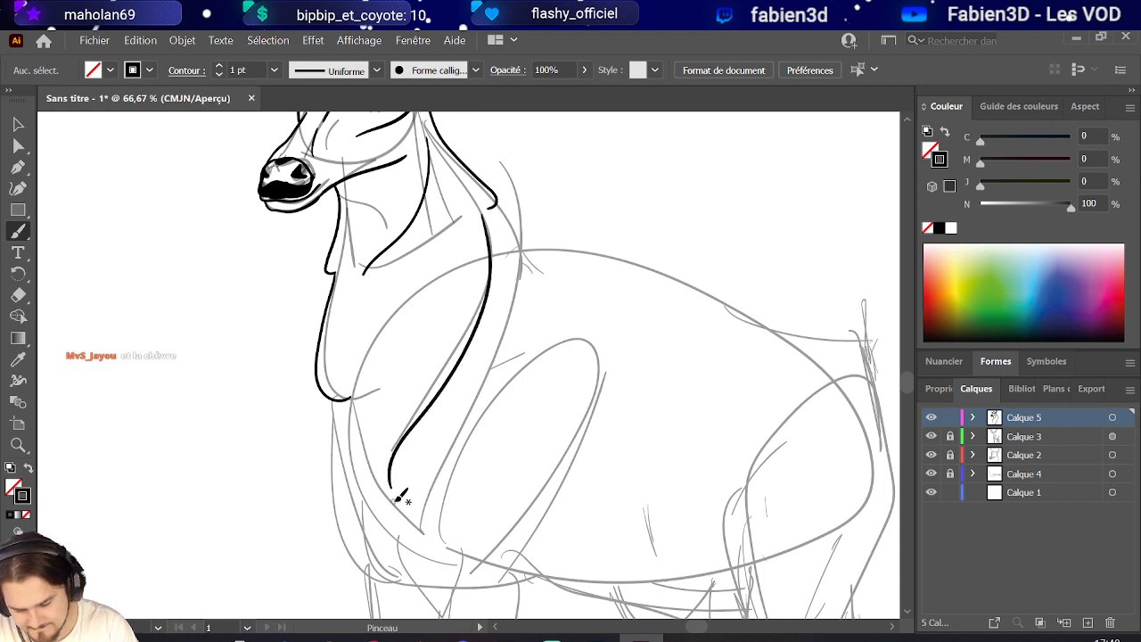
Ink the lower chest contour from the bottom of the neck ruff down to the top of the near foreleg.
mouse_move(341, 399)
mouse_down()
mouse_move(336, 484)
mouse_move(367, 550)
mouse_move(405, 572)
mouse_up()
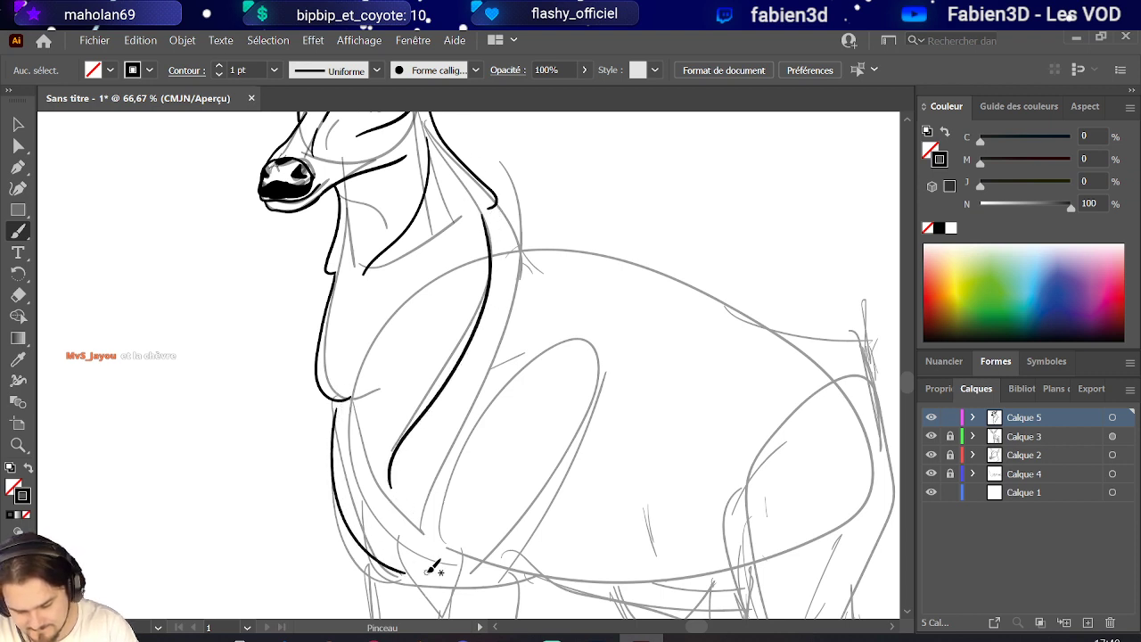
key(ctrl+z)
mouse_move(332, 400)
mouse_down()
mouse_move(331, 487)
mouse_move(373, 567)
mouse_move(449, 607)
mouse_up()
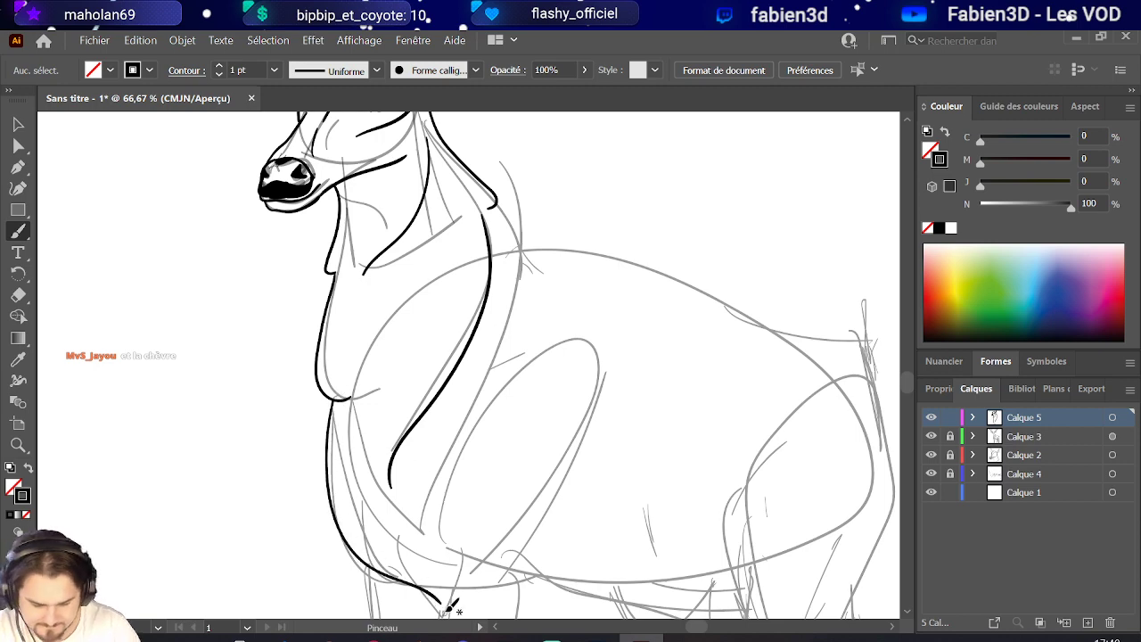
Ink the back from the nape hook to the rump, and add a pointed tail curving upward.
scroll(457, 378, down, 1)
alt+scroll(456, 377, up, 1)
alt+scroll(454, 384, down, 3)
scroll(474, 354, up, 1)
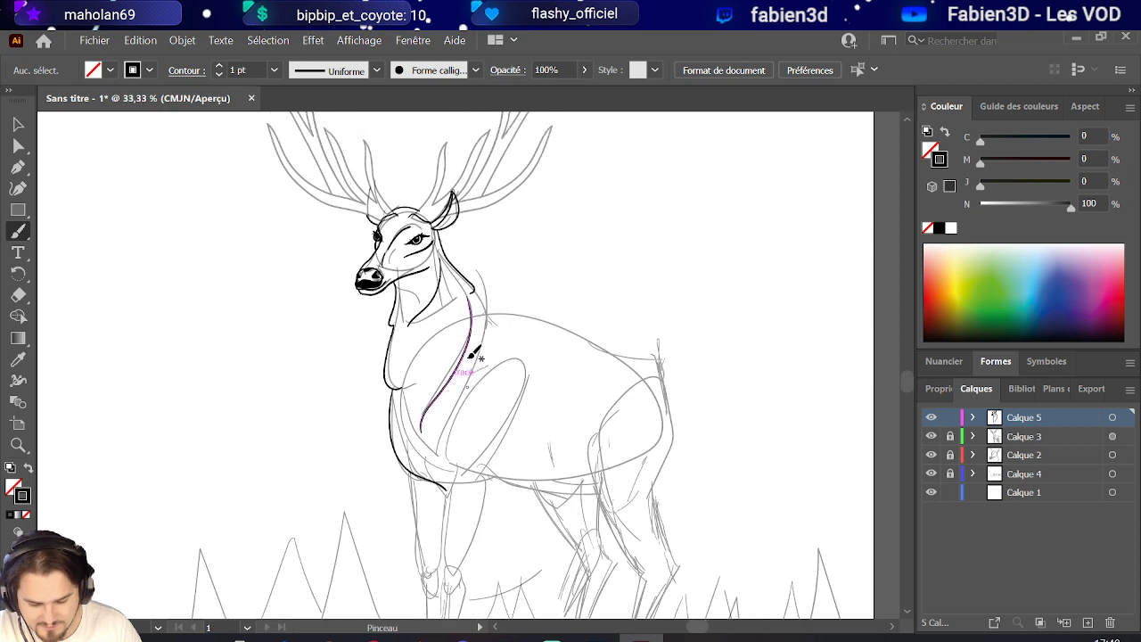
alt+scroll(487, 348, up, 1)
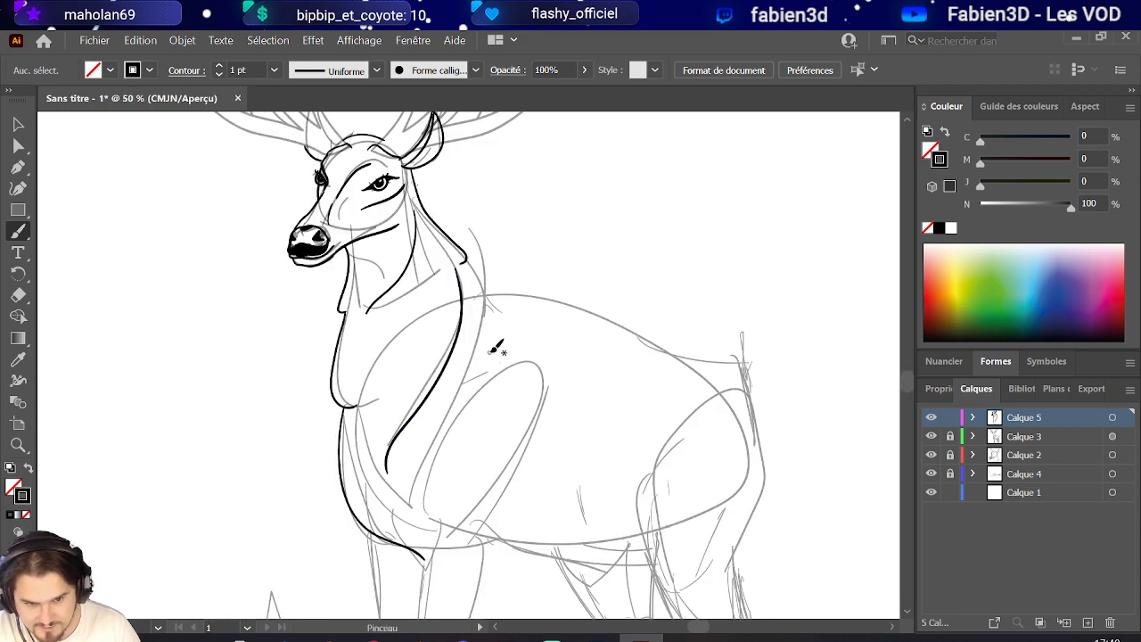
mouse_move(539, 300)
mouse_down()
mouse_move(710, 355)
mouse_move(761, 338)
mouse_move(778, 275)
mouse_move(794, 298)
mouse_move(789, 349)
mouse_move(754, 385)
mouse_up()
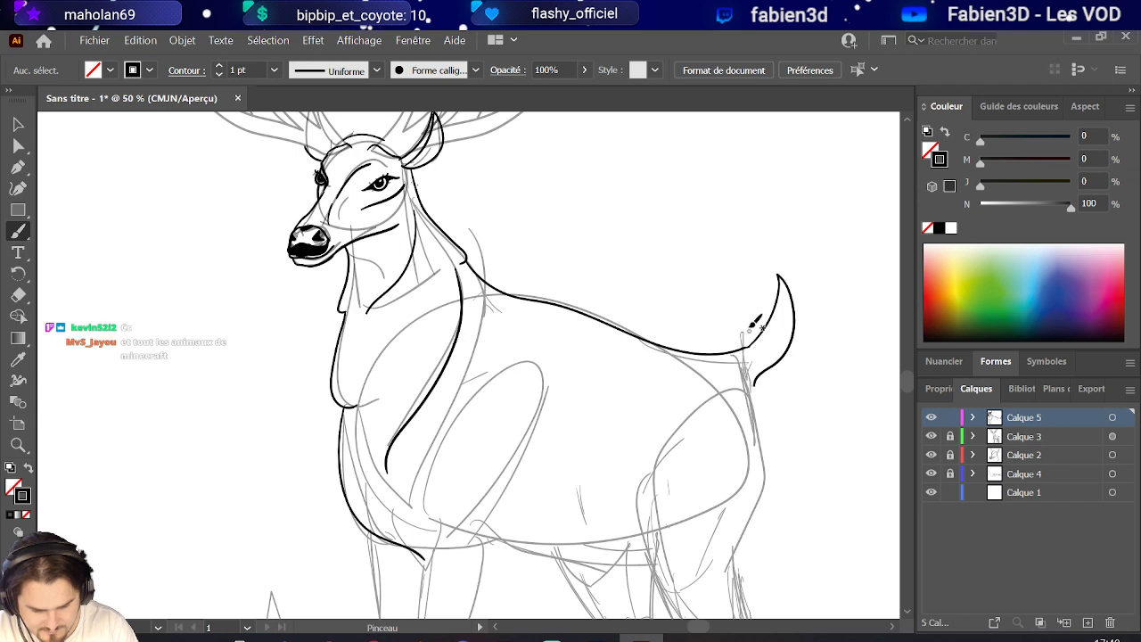
Ink the shoulder line rising from the chest point along the flank, and both edges of the near foreleg down to the knee.
scroll(744, 279, down, 5)
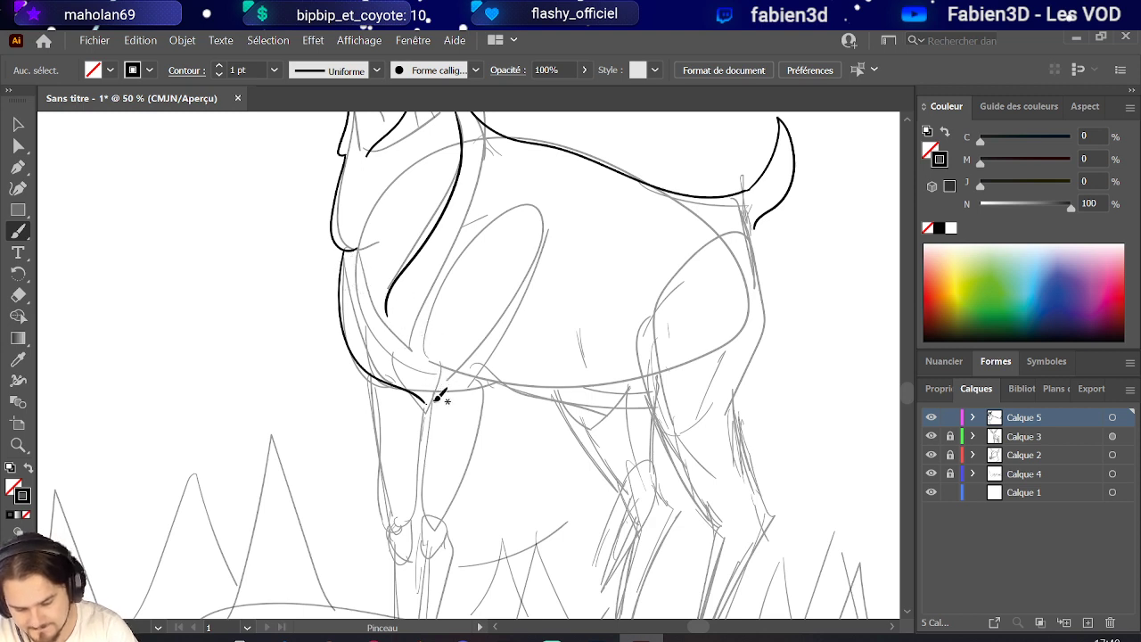
drag(438, 386, 572, 241)
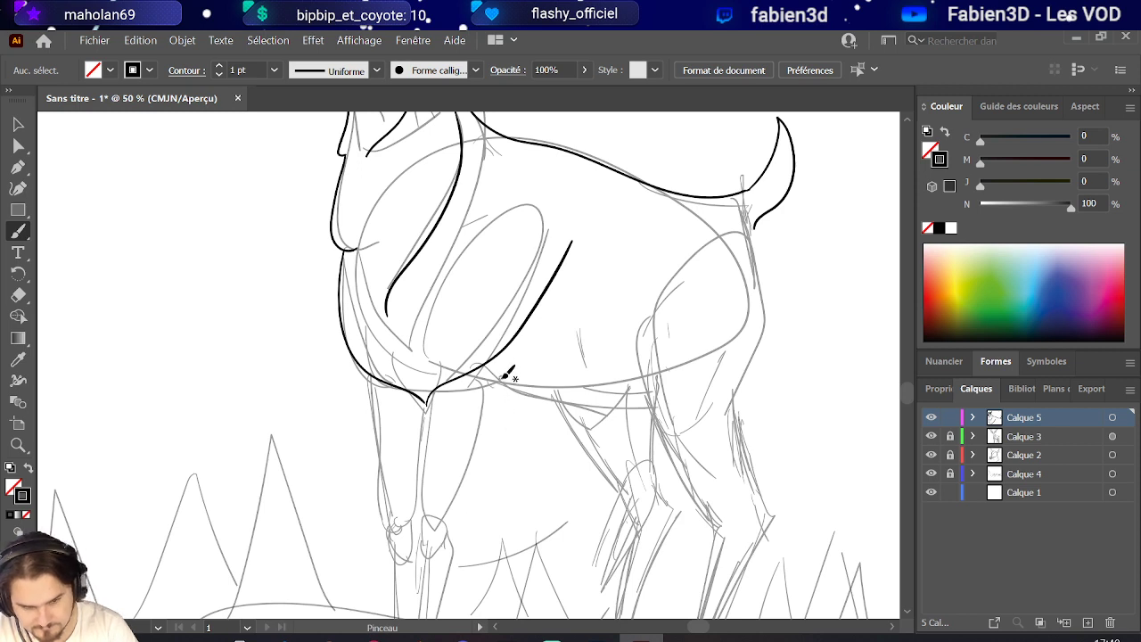
drag(506, 381, 450, 540)
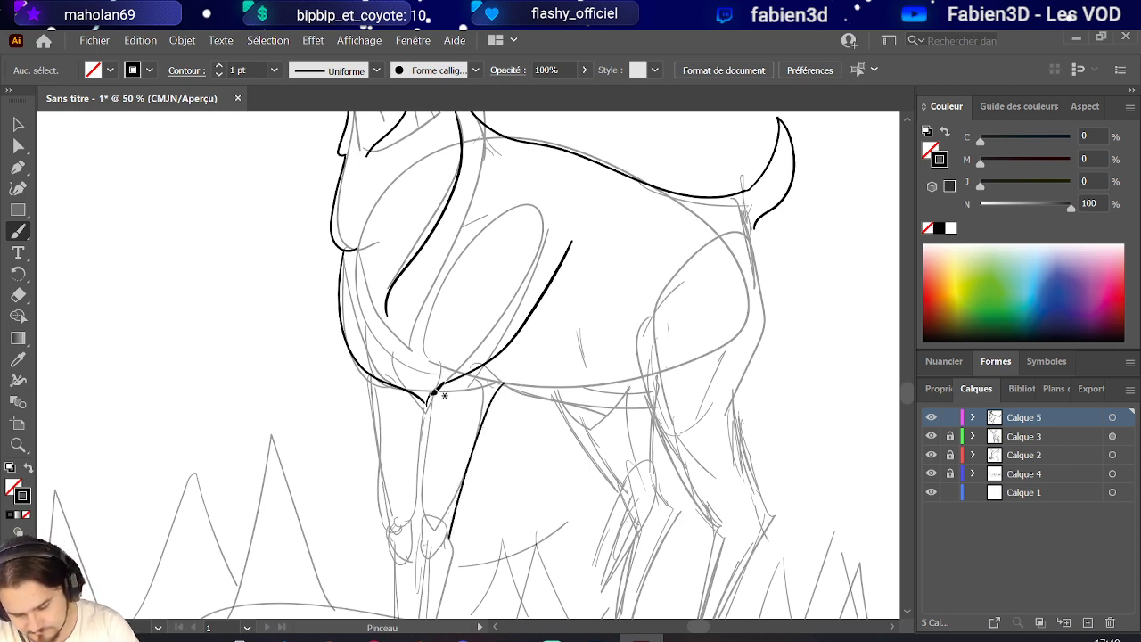
drag(435, 405, 425, 517)
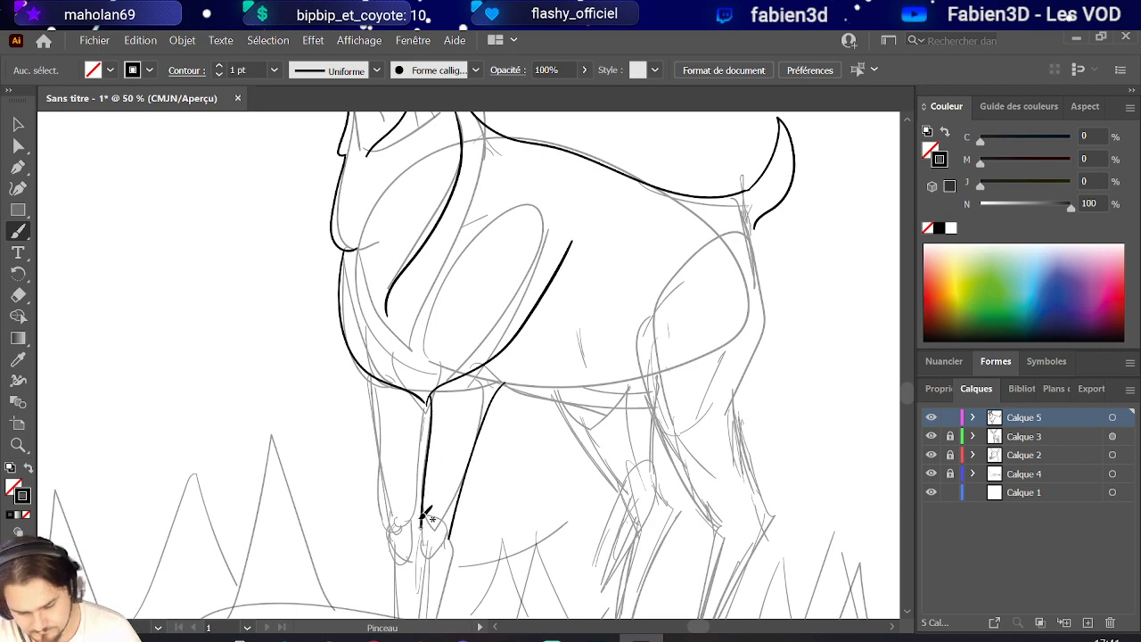
Ink a short curved line inside the chest contour just below the neck ruff.
scroll(465, 497, up, 4)
key(ctrl+minus)
key(ctrl+plus)
scroll(446, 471, up, 3)
scroll(428, 469, down, 4)
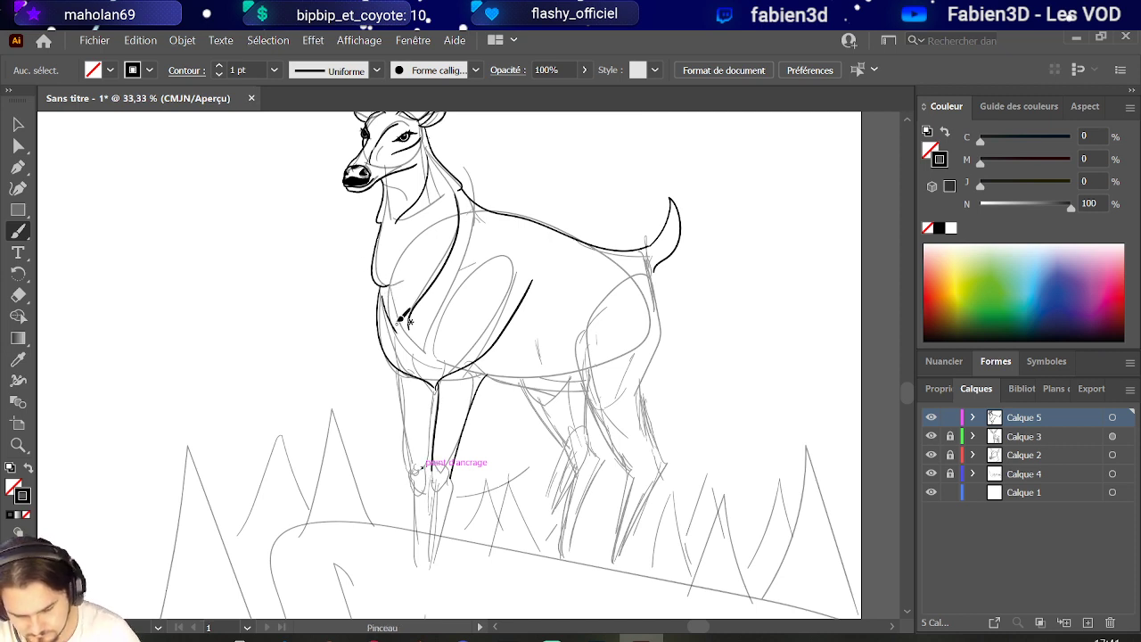
scroll(405, 318, up, 5)
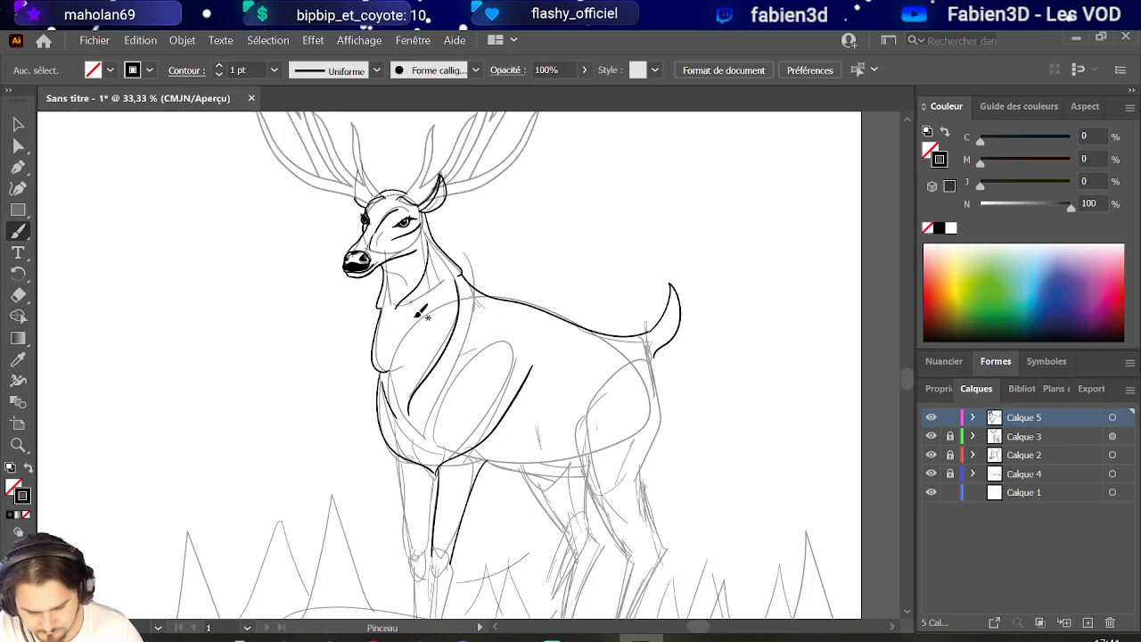
Ink the knees and both lower-leg edges of the near and far forelegs, following the sketch down to the ankles.
scroll(433, 460, down, 4)
scroll(455, 446, up, 3)
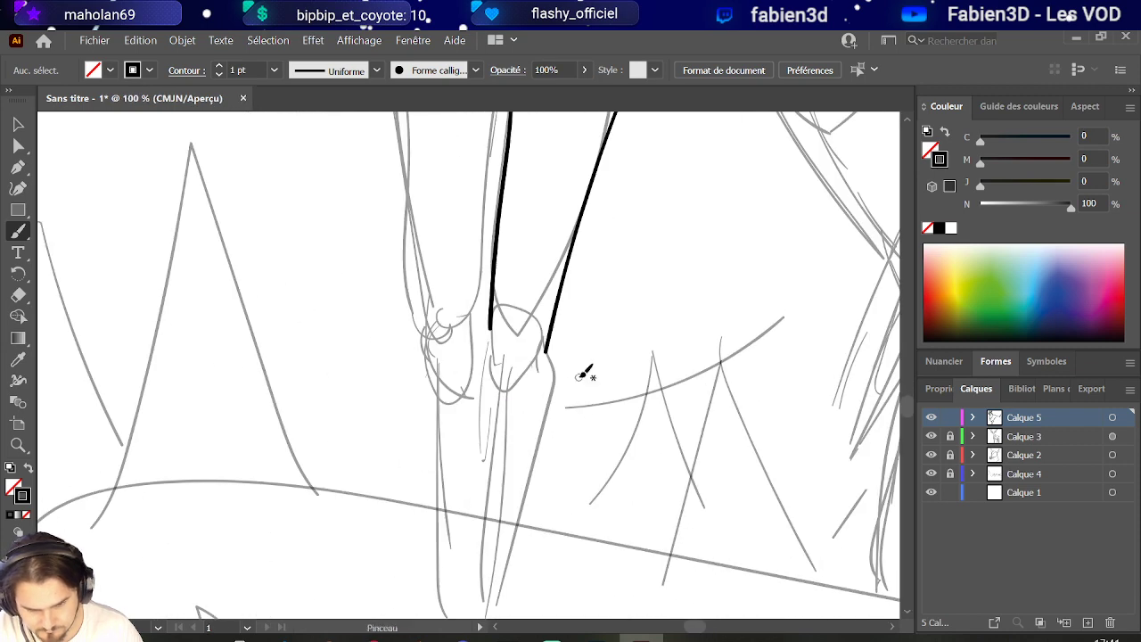
scroll(585, 374, down, 3)
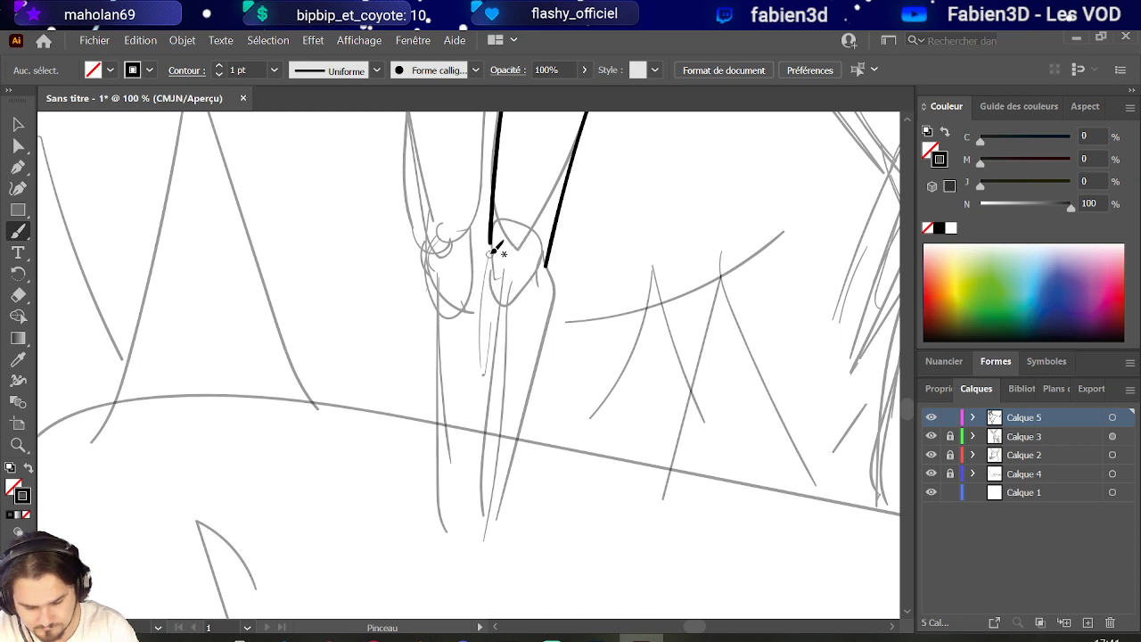
mouse_move(491, 242)
mouse_down()
mouse_move(488, 281)
mouse_move(502, 303)
mouse_move(557, 288)
mouse_move(554, 342)
mouse_move(497, 533)
mouse_up()
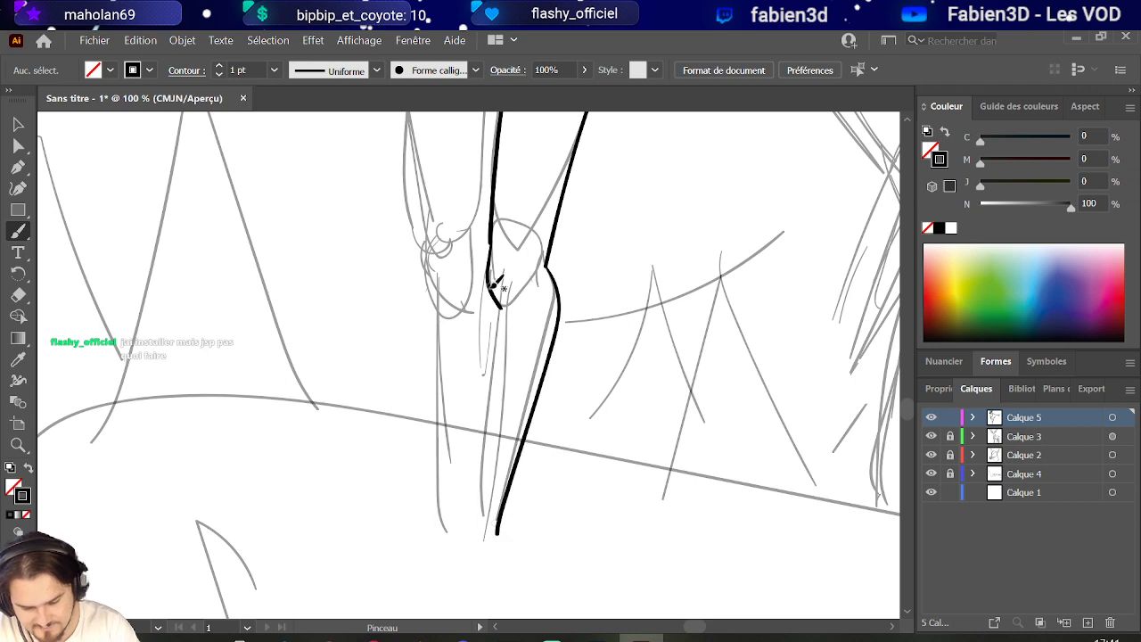
drag(503, 307, 480, 522)
drag(429, 245, 441, 303)
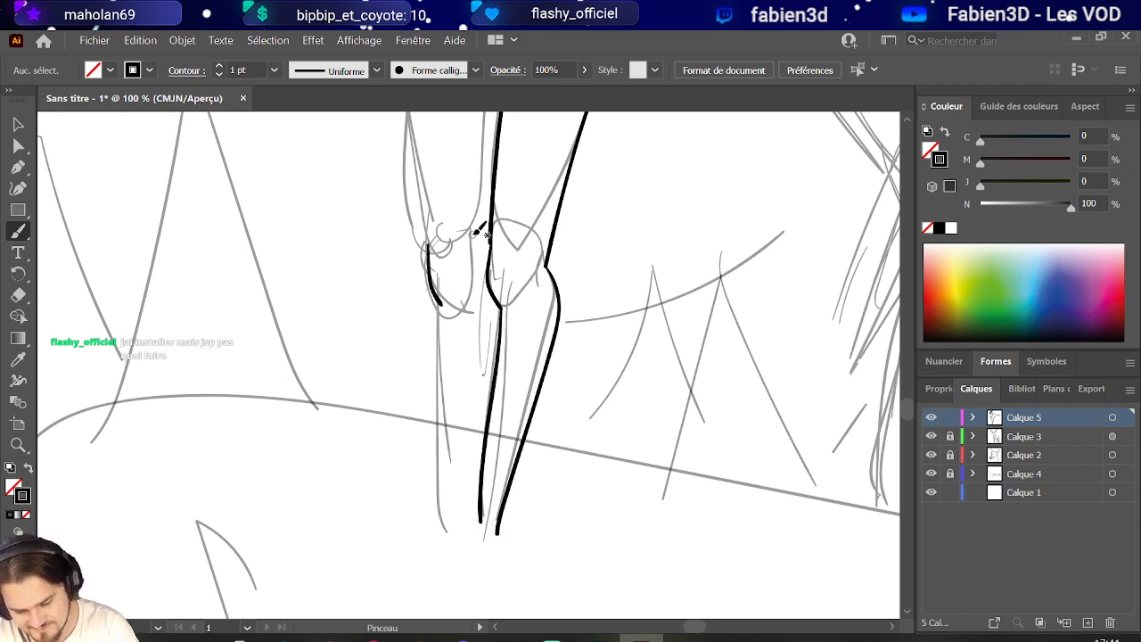
mouse_move(436, 290)
mouse_down()
mouse_move(455, 523)
mouse_move(478, 515)
mouse_move(496, 285)
mouse_up()
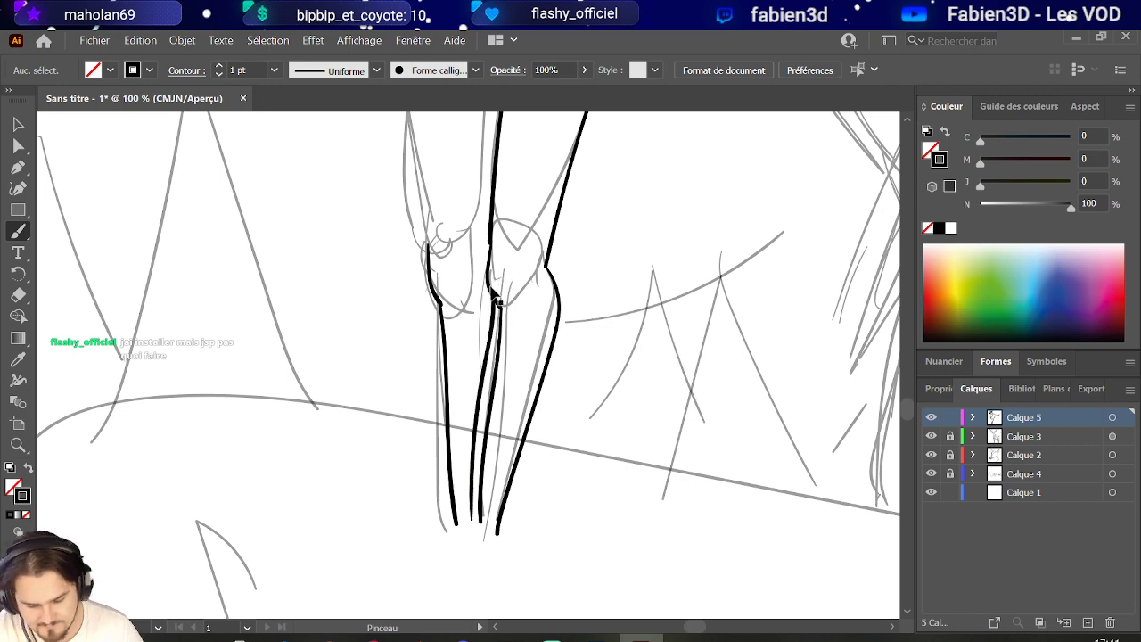
scroll(497, 282, up, 2)
scroll(500, 282, down, 3)
scroll(507, 272, up, 3)
scroll(515, 282, up, 1)
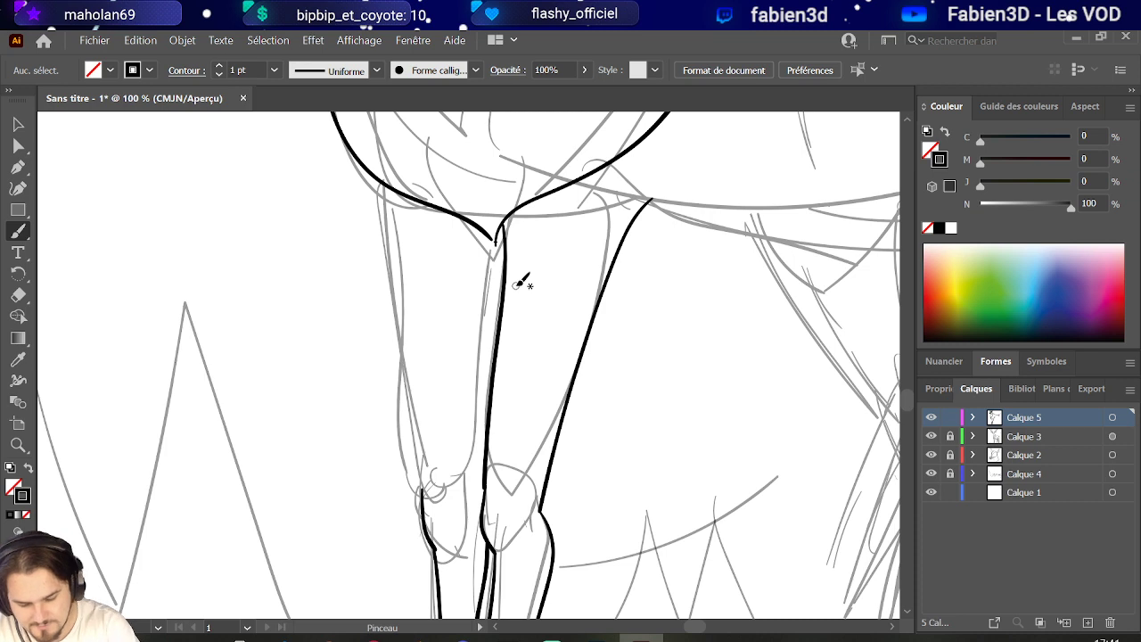
mouse_move(381, 177)
mouse_down()
mouse_move(411, 294)
mouse_move(428, 476)
mouse_up()
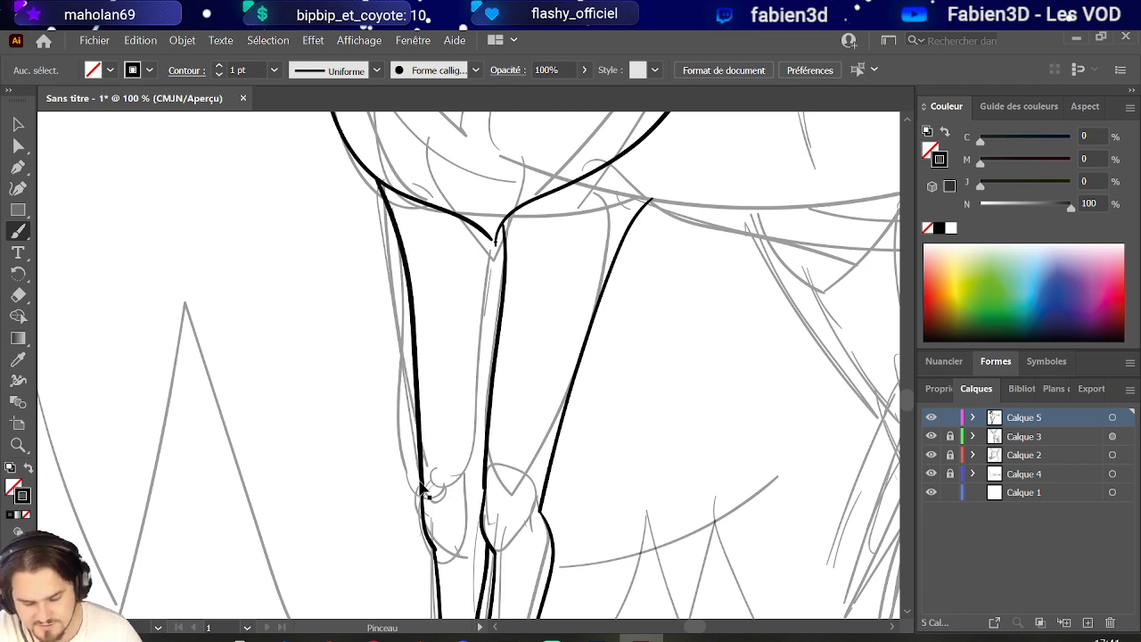
key(ctrl+z)
mouse_move(398, 186)
mouse_down()
mouse_move(419, 286)
mouse_move(425, 446)
mouse_up()
key(ctrl+z)
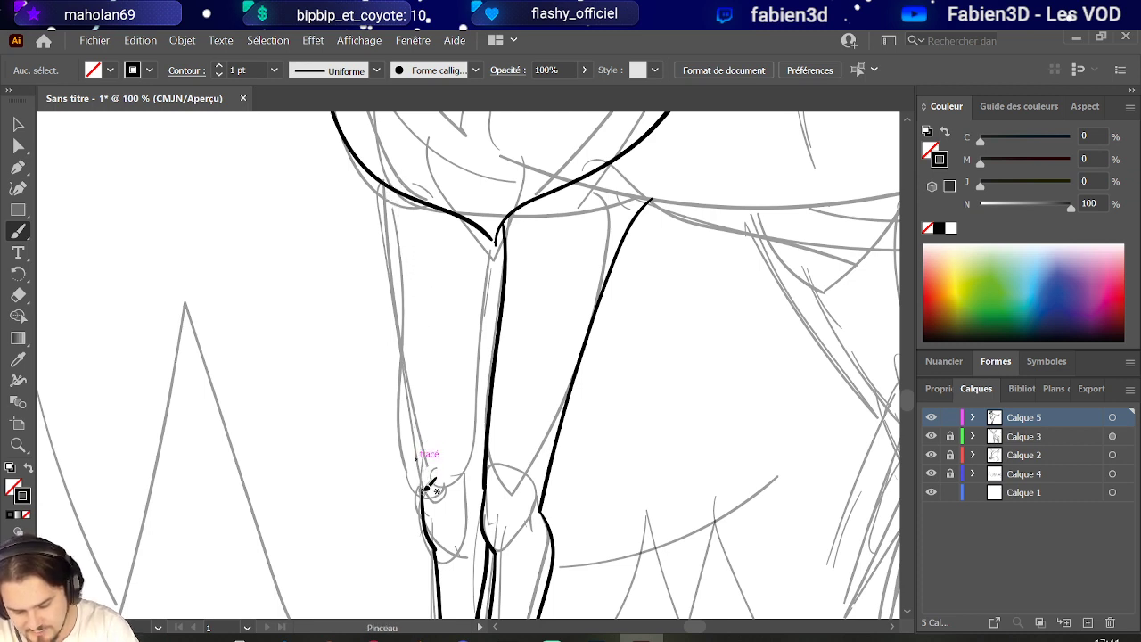
Ink the far foreleg's front edge from the knee up to the chest contour, and start adjusting the stroke's upper end with Direct Selection.
mouse_move(429, 464)
mouse_down()
mouse_move(413, 312)
mouse_move(371, 166)
mouse_up()
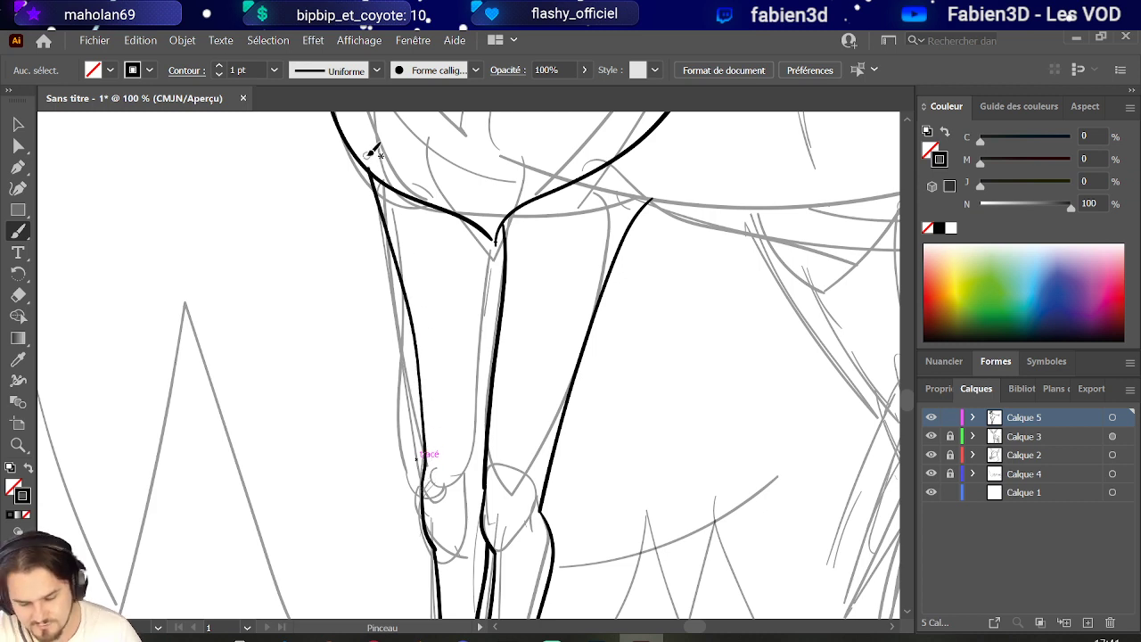
click(18, 145)
scroll(416, 185, up, 3)
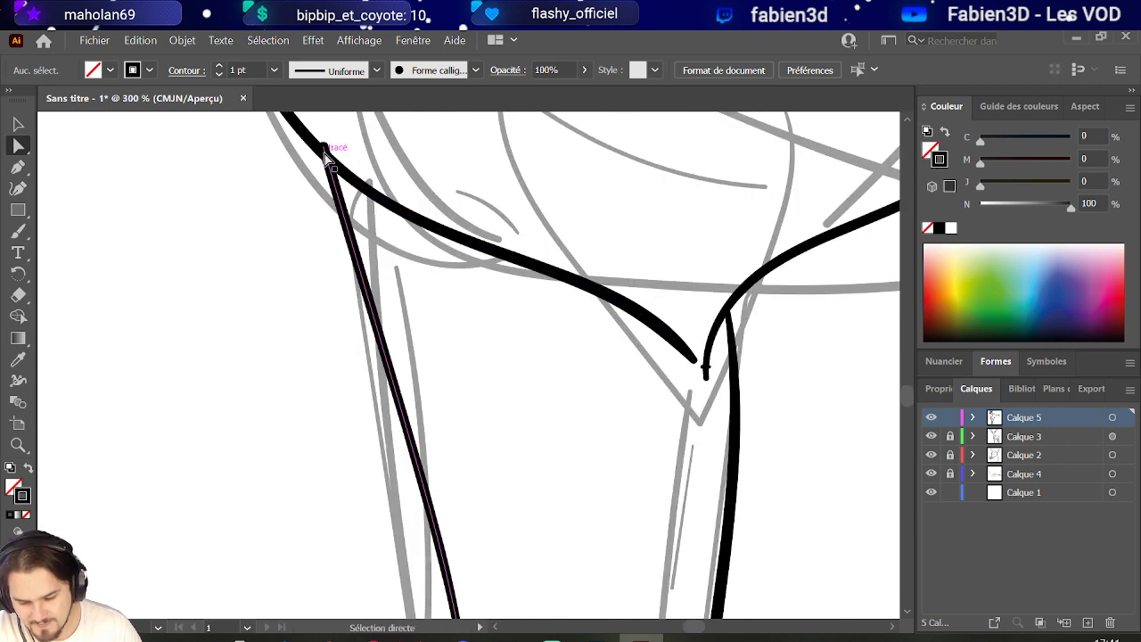
Delete the top segment of the left front leg's outer line and extend its loose end up to the chest contour.
drag(325, 153, 331, 158)
key(Delete)
scroll(407, 382, down, 2)
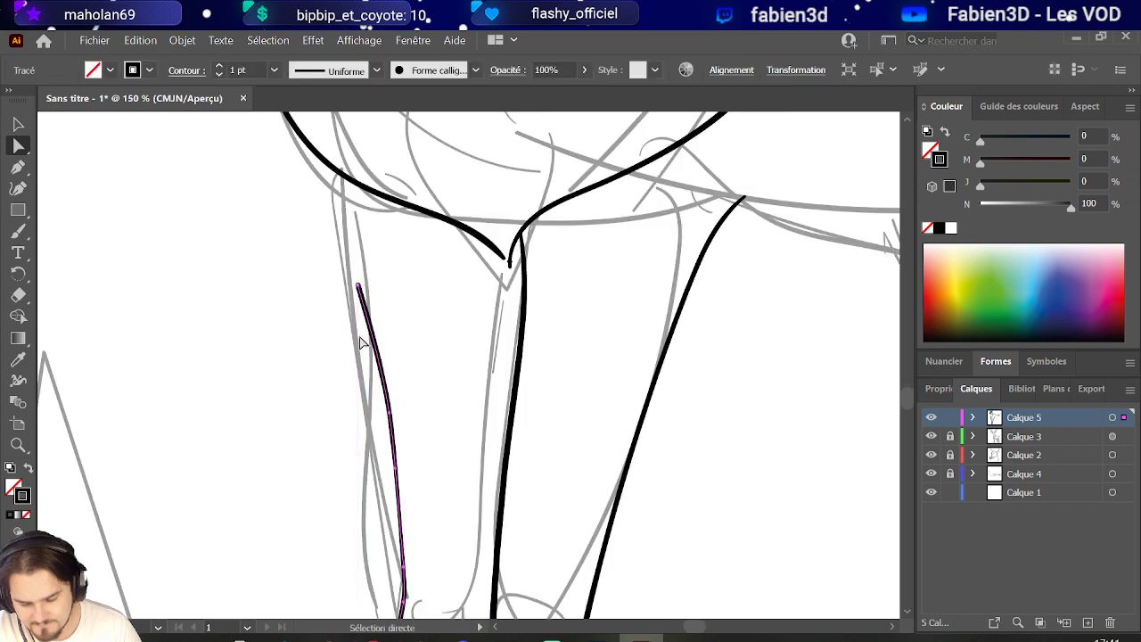
click(362, 286)
drag(363, 288, 345, 175)
scroll(403, 267, down, 6)
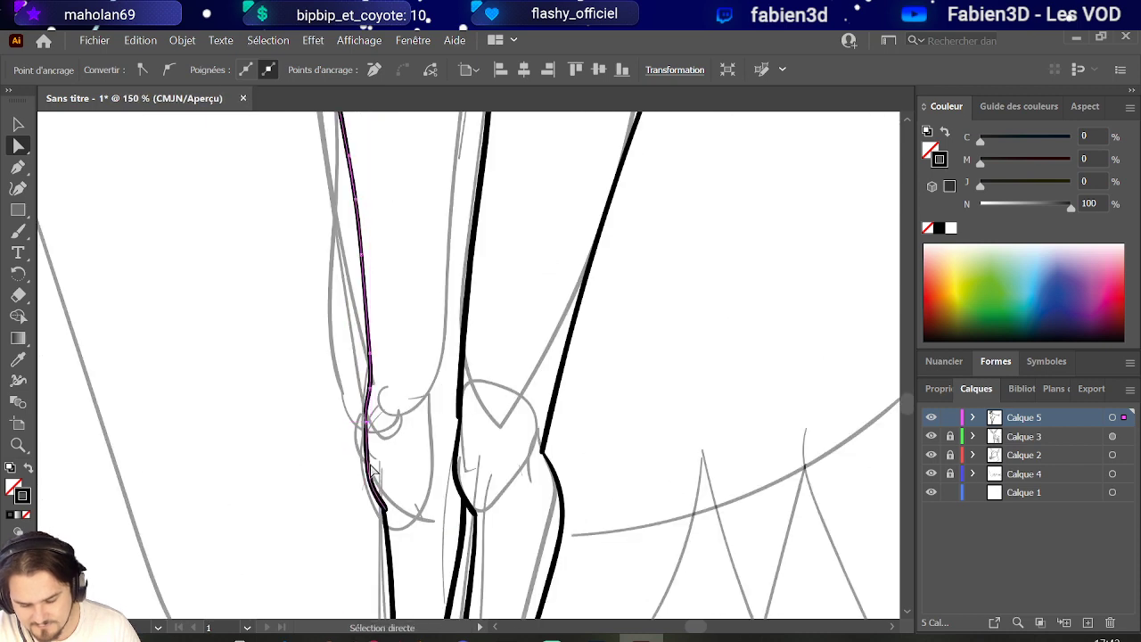
scroll(364, 361, down, 4)
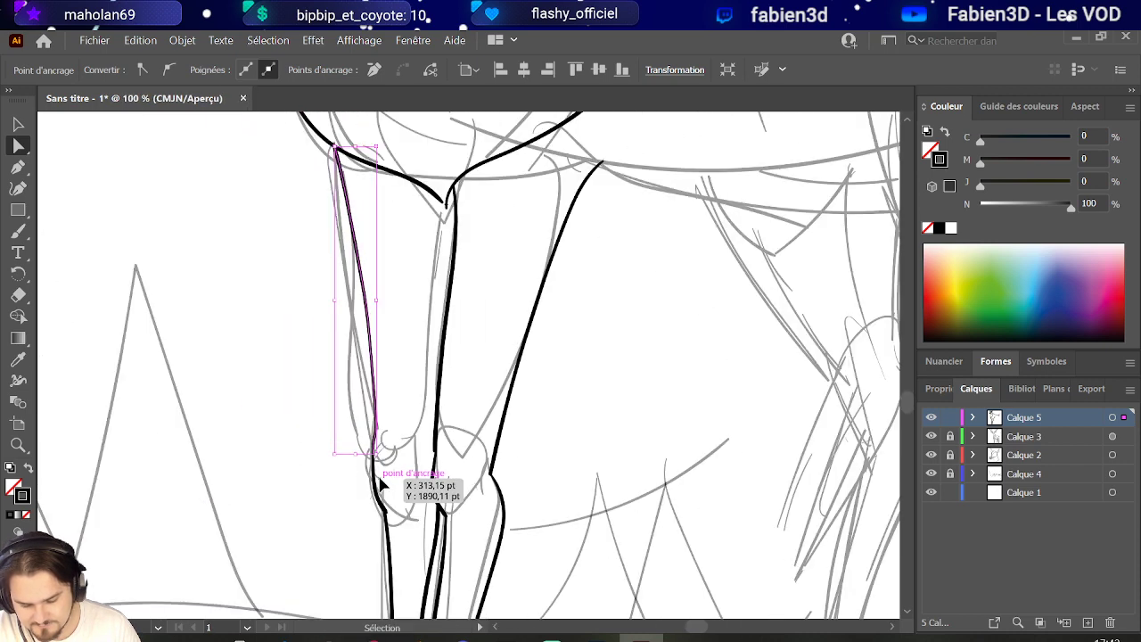
scroll(399, 440, down, 1)
scroll(446, 303, up, 3)
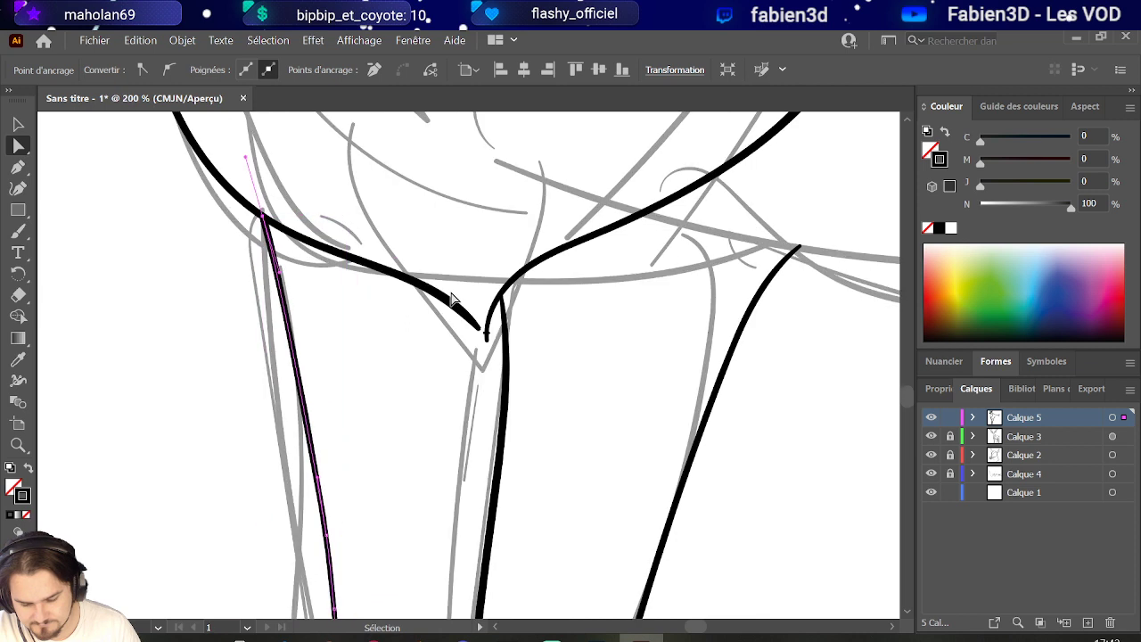
Lower the ends of both chest contours so they meet in a point between the front legs.
drag(478, 328, 479, 367)
click(486, 340)
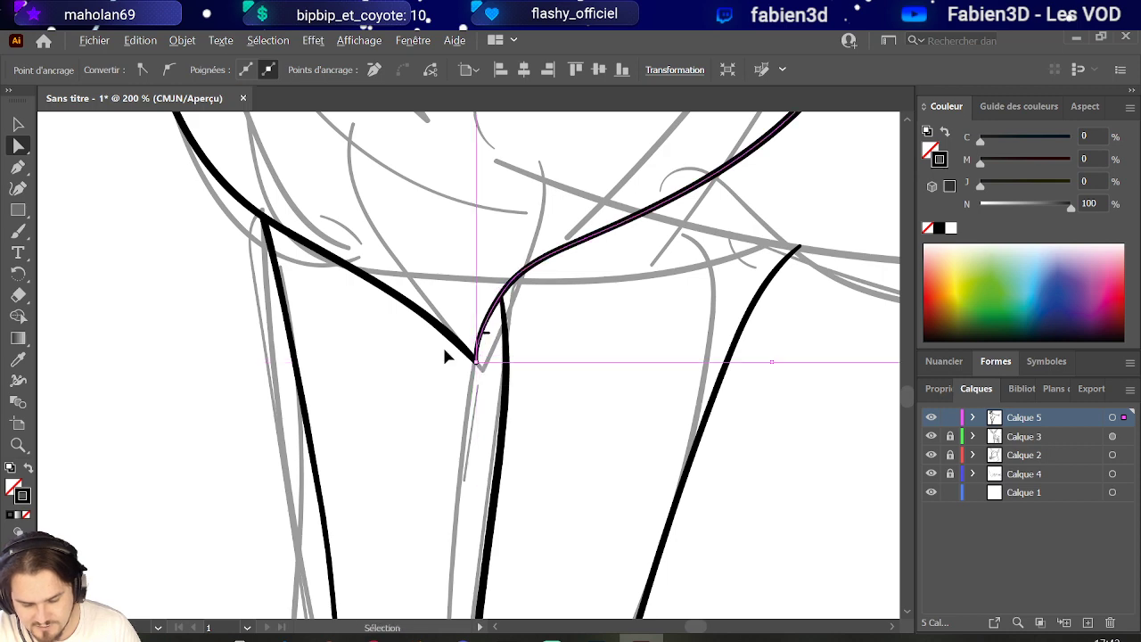
scroll(435, 341, down, 7)
scroll(434, 341, up, 4)
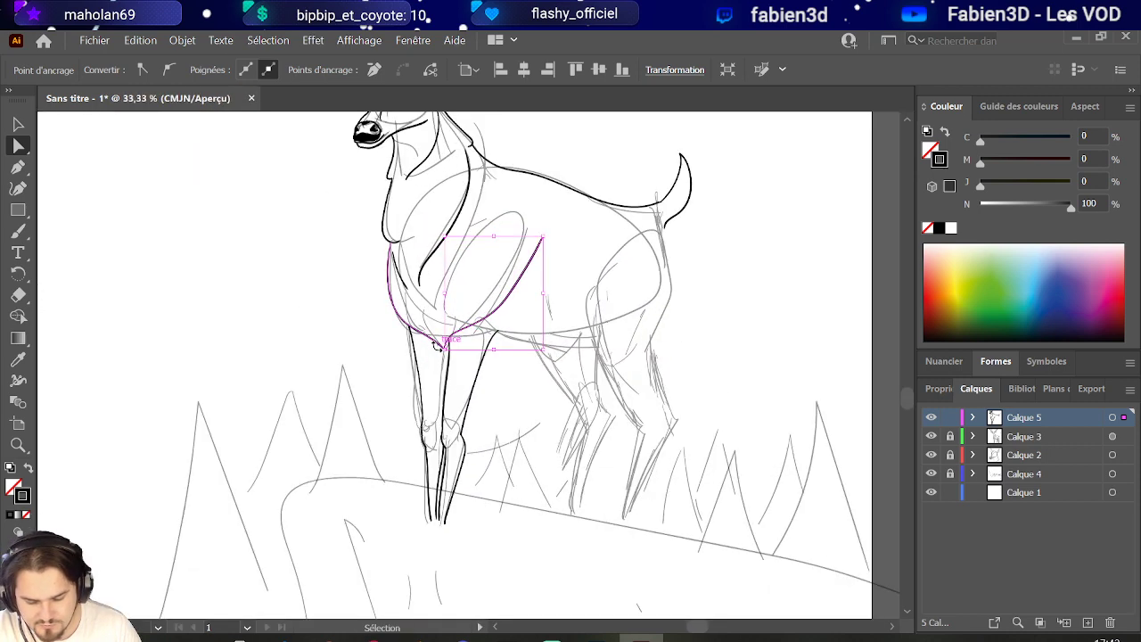
Shift the short inner chest stroke slightly downward and reshape the lower end of the long neck line.
click(17, 123)
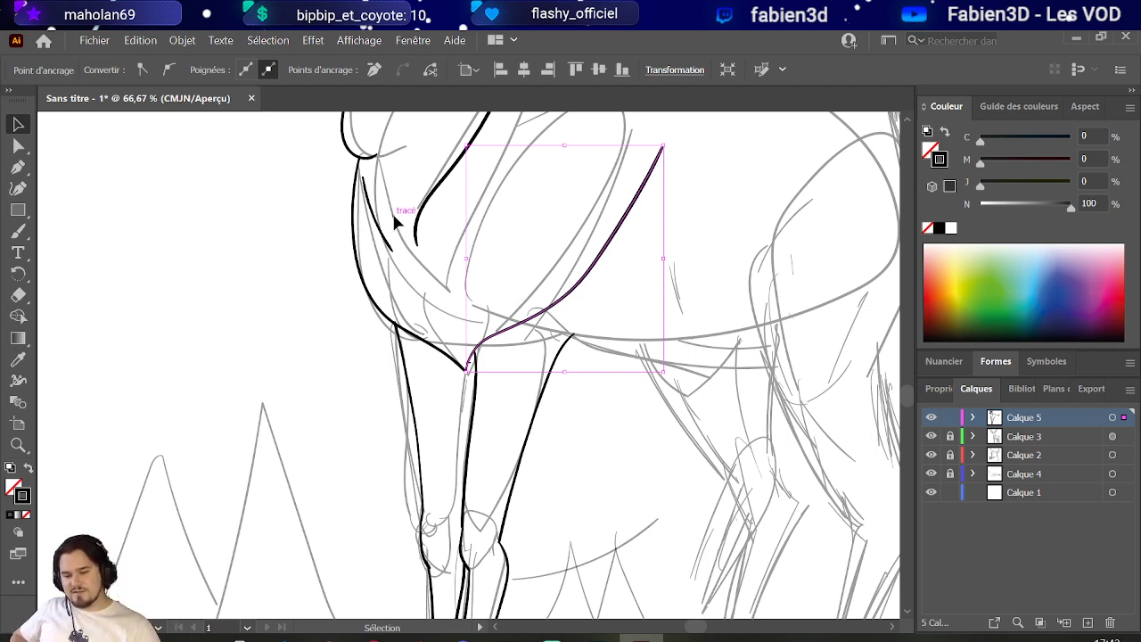
drag(382, 230, 407, 252)
click(418, 247)
click(18, 145)
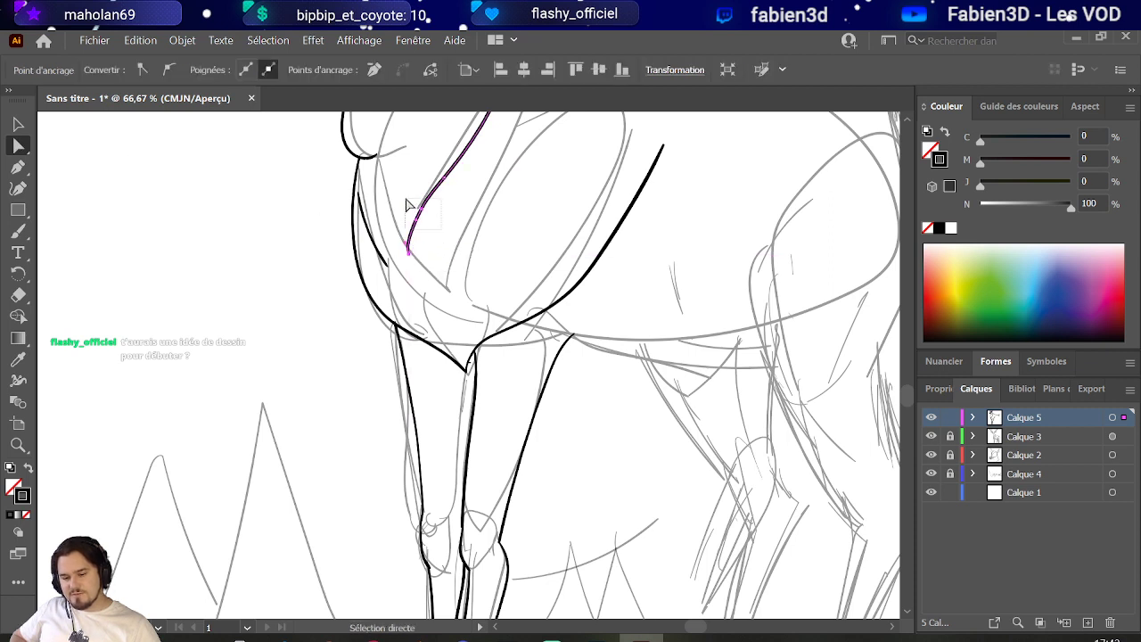
mouse_move(423, 213)
mouse_down()
mouse_move(413, 205)
mouse_move(430, 209)
mouse_move(420, 214)
mouse_up()
click(448, 237)
Move the curved throat line below the deer's jaw slightly down and to the right.
scroll(447, 250, up, 5)
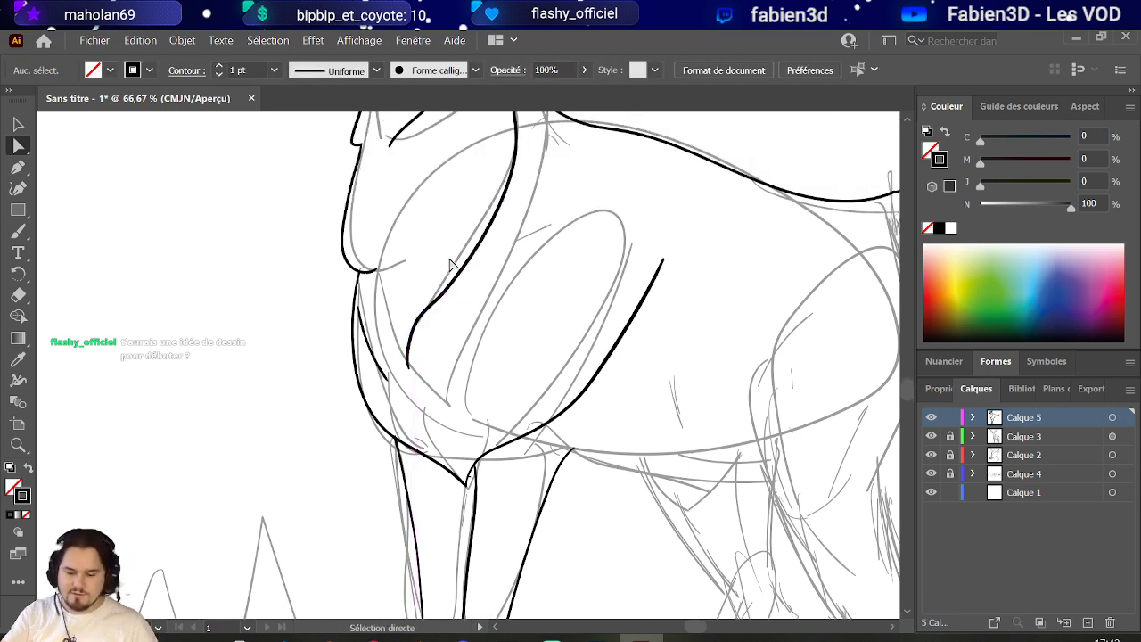
scroll(434, 339, up, 2)
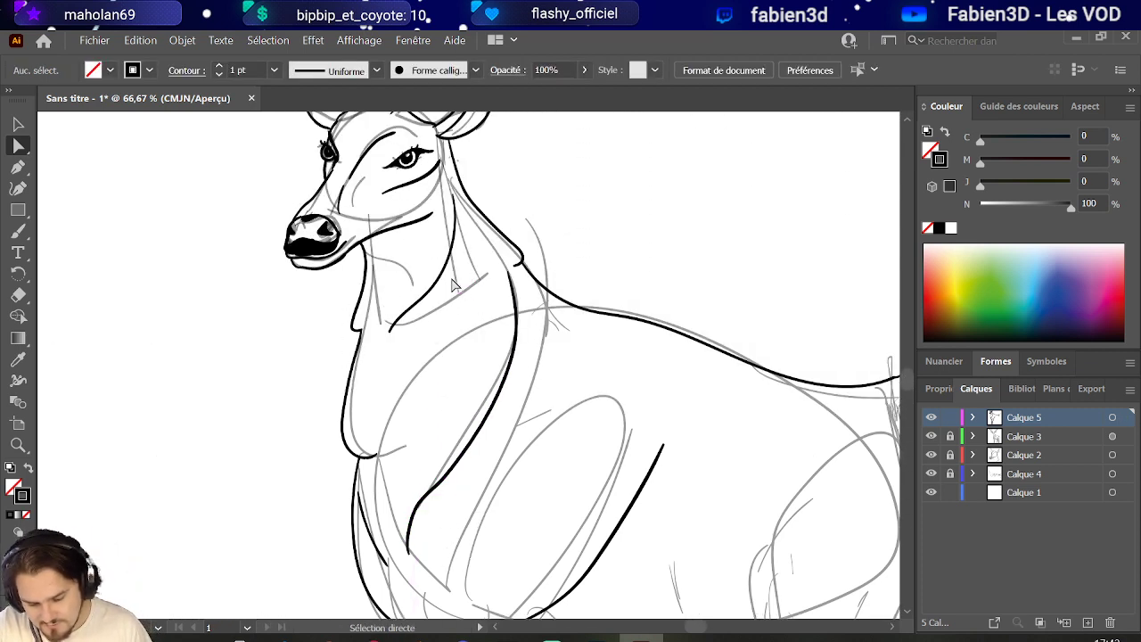
click(18, 123)
click(448, 267)
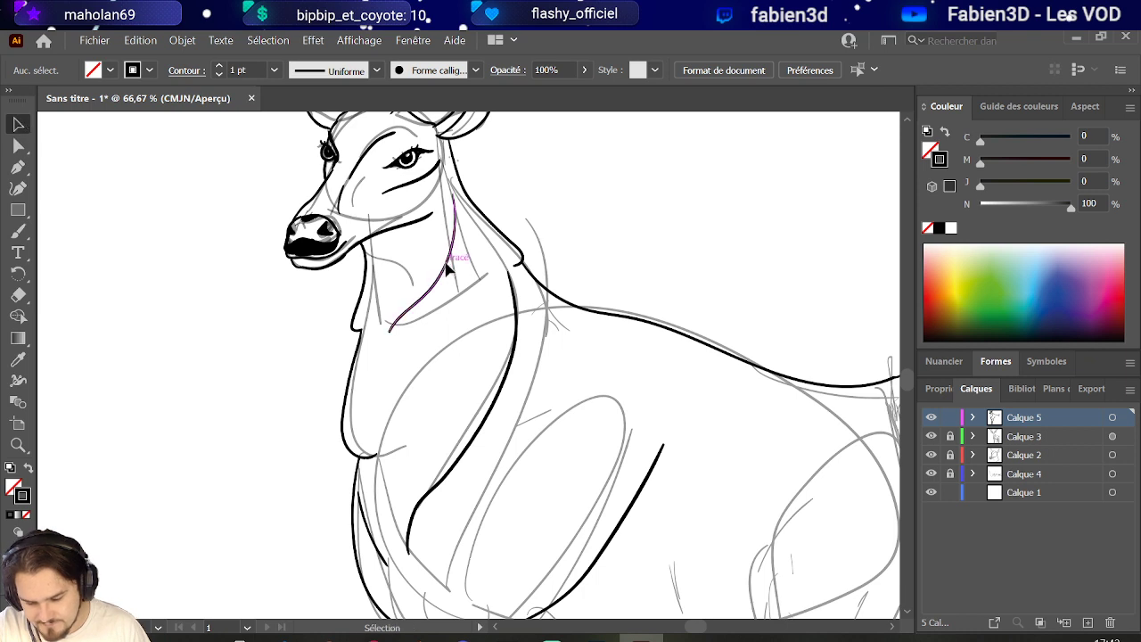
drag(448, 268, 468, 284)
drag(466, 290, 463, 294)
scroll(368, 450, up, 2)
scroll(367, 450, down, 2)
Extend the end of the upper throat tuft inward and upward, and smooth its bottom curve.
click(368, 455)
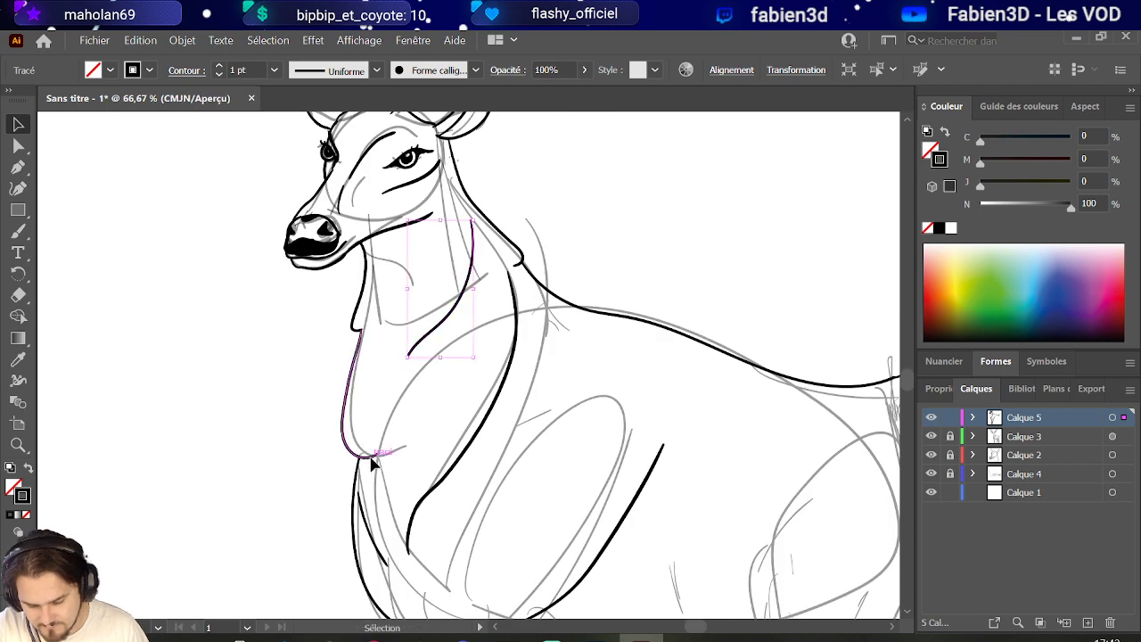
click(18, 146)
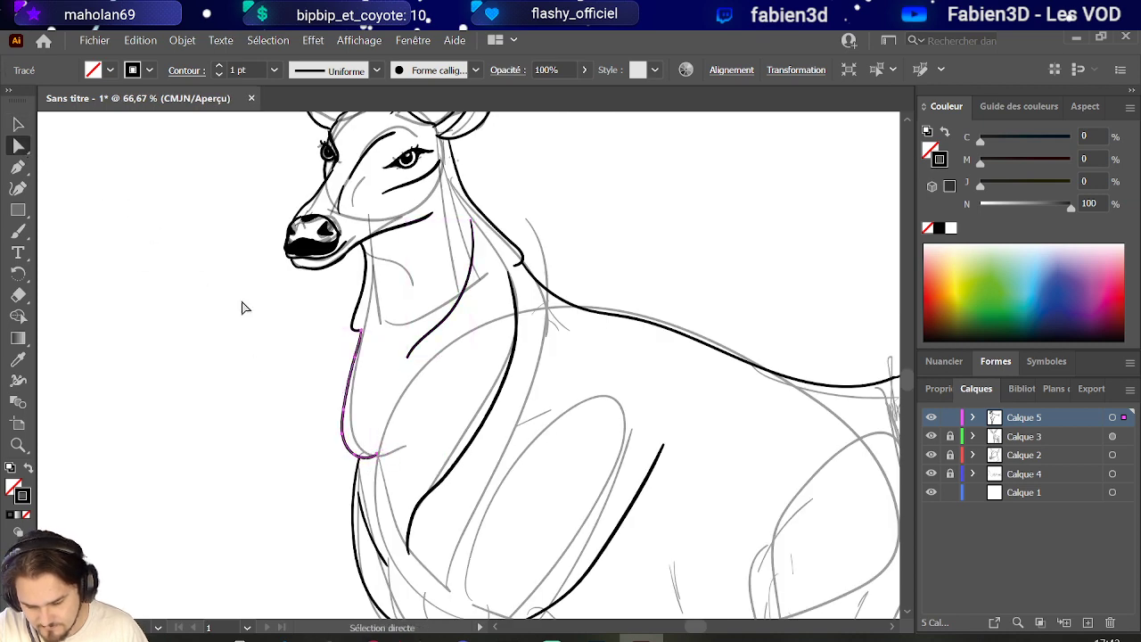
scroll(357, 518, up, 3)
click(361, 333)
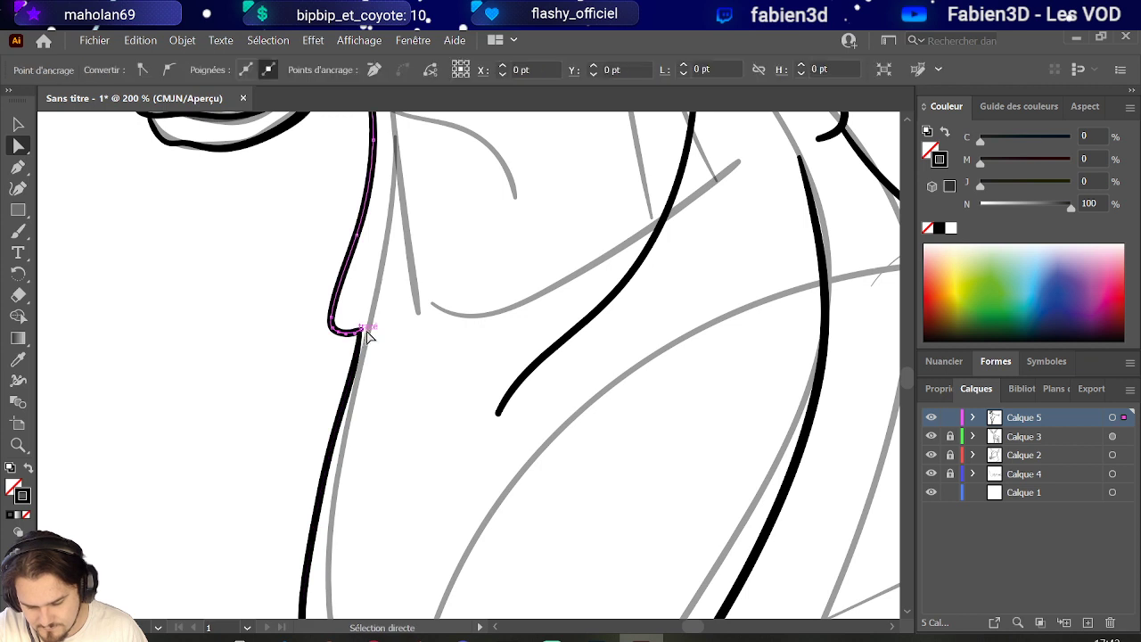
drag(361, 333, 456, 267)
drag(335, 330, 402, 344)
scroll(407, 324, down, 3)
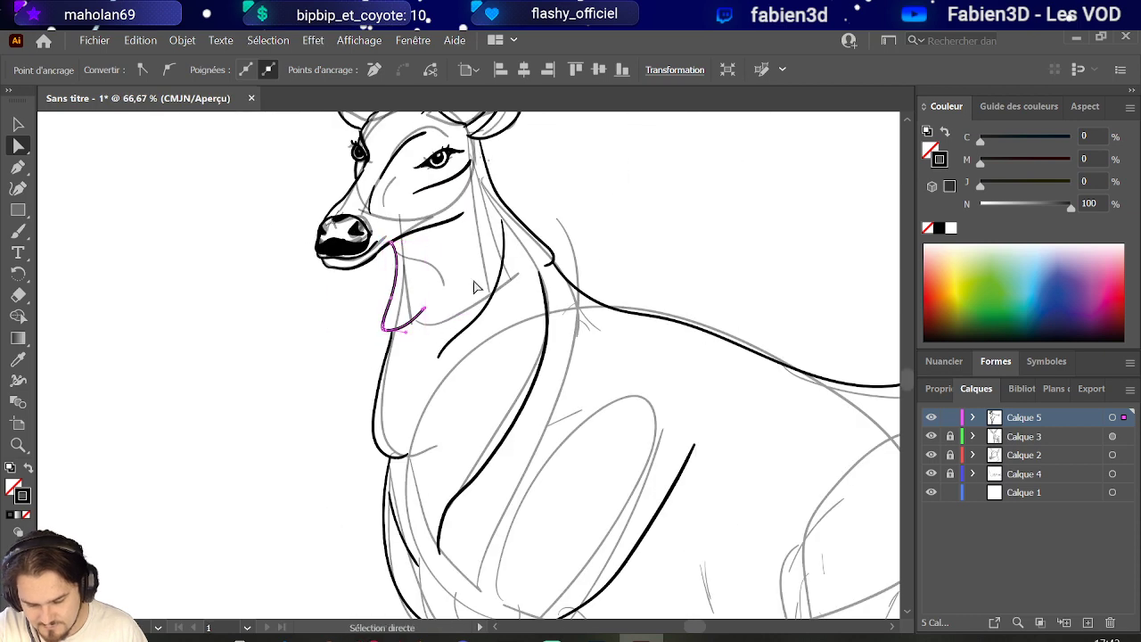
click(320, 312)
Extend the end of the lower neck tuft up and inward, and round its bottom curve.
scroll(318, 315, down, 2)
scroll(355, 383, up, 3)
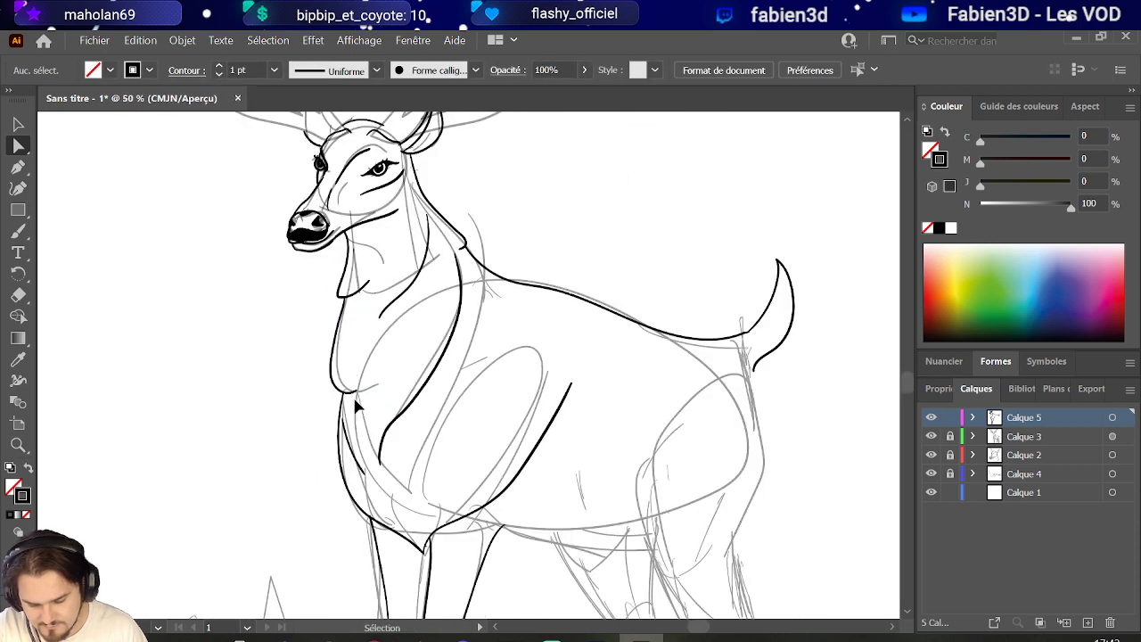
drag(357, 387, 424, 341)
drag(331, 387, 361, 403)
drag(427, 344, 408, 333)
scroll(317, 304, down, 1)
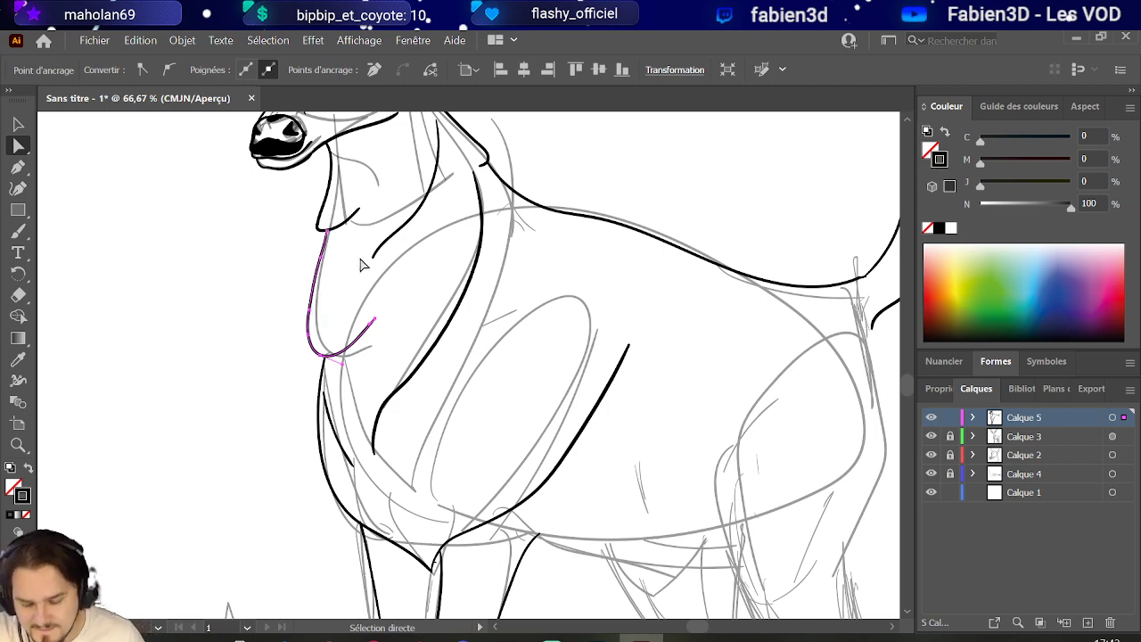
Paint the belly line with the Paintbrush from the top of the right front leg to the hindquarters.
scroll(419, 435, down, 2)
scroll(699, 443, down, 2)
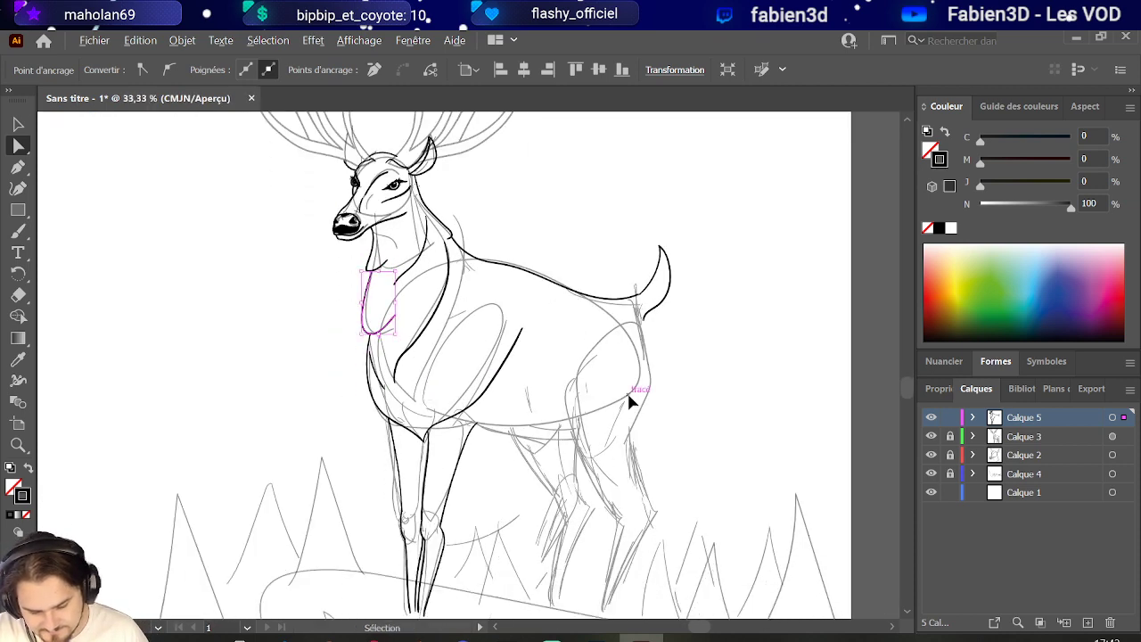
scroll(509, 369, down, 2)
scroll(632, 433, up, 2)
scroll(466, 357, down, 1)
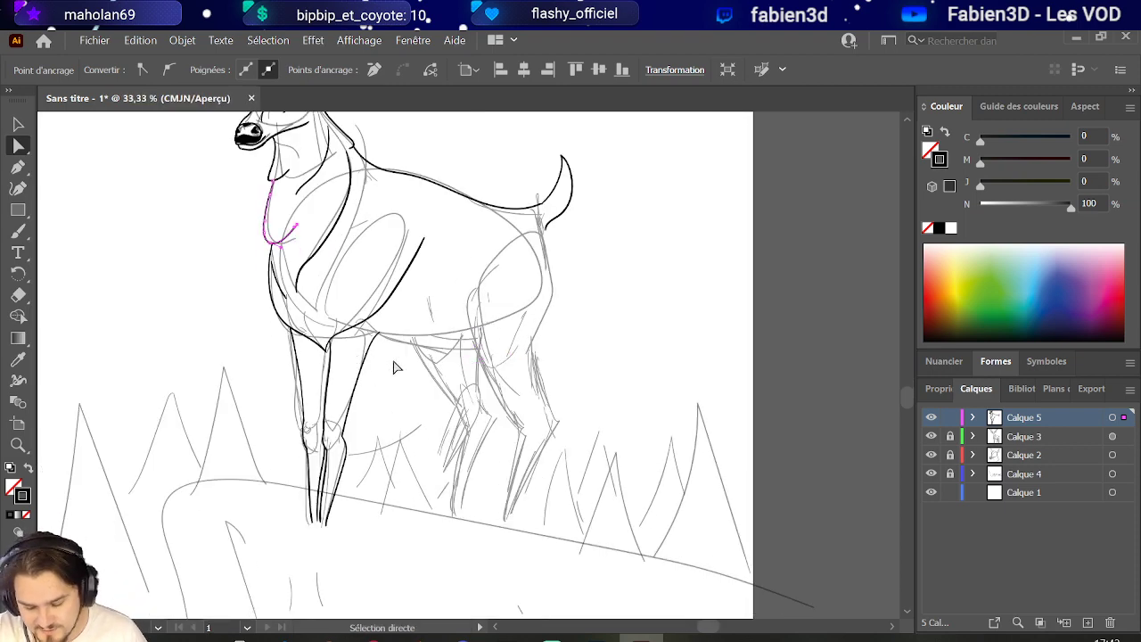
scroll(397, 367, up, 1)
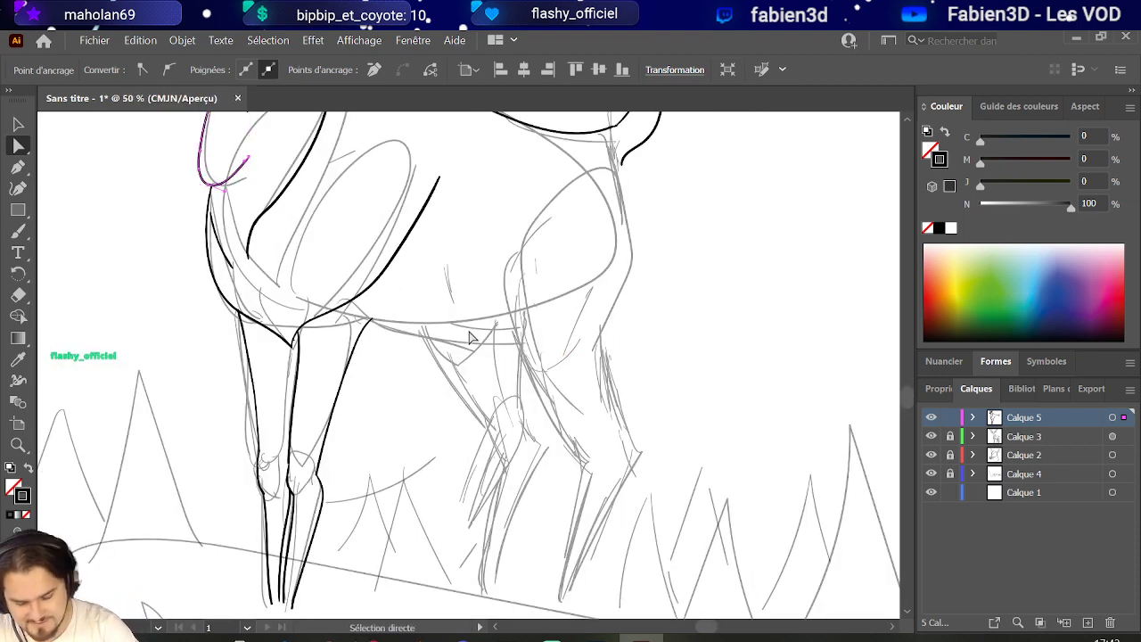
click(366, 320)
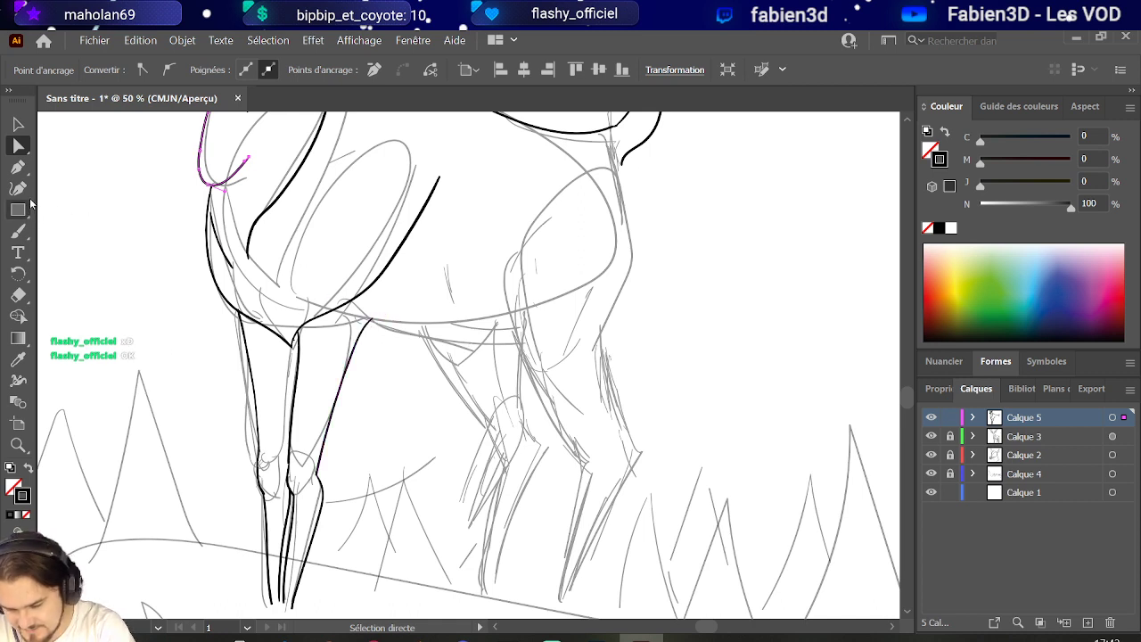
click(17, 231)
mouse_move(367, 325)
mouse_down()
mouse_move(465, 353)
mouse_move(526, 337)
mouse_up()
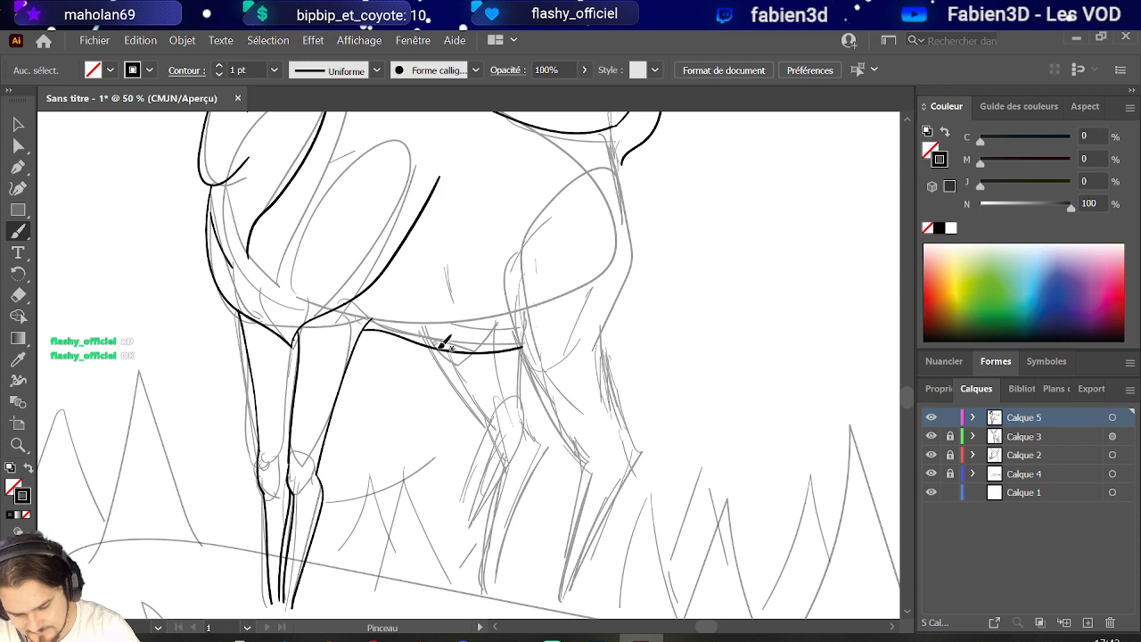
Paint the front and back contours of the left hind leg over the sketch, from the belly down to the hoof.
drag(435, 348, 502, 433)
key(ctrl+z)
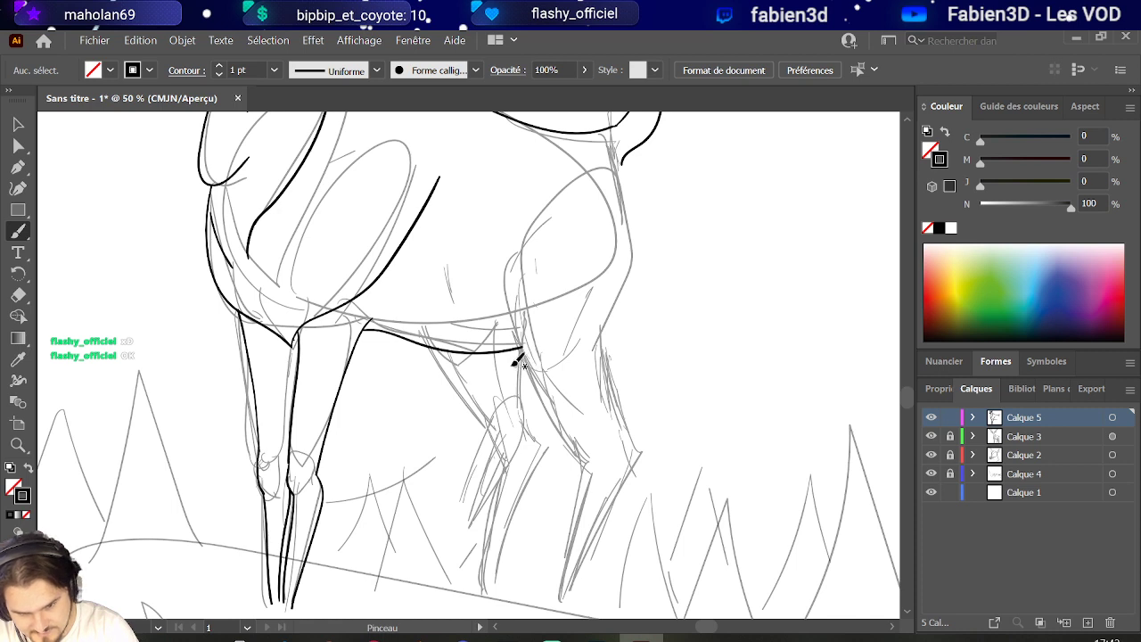
mouse_move(433, 349)
mouse_down()
mouse_move(487, 420)
mouse_move(519, 442)
mouse_up()
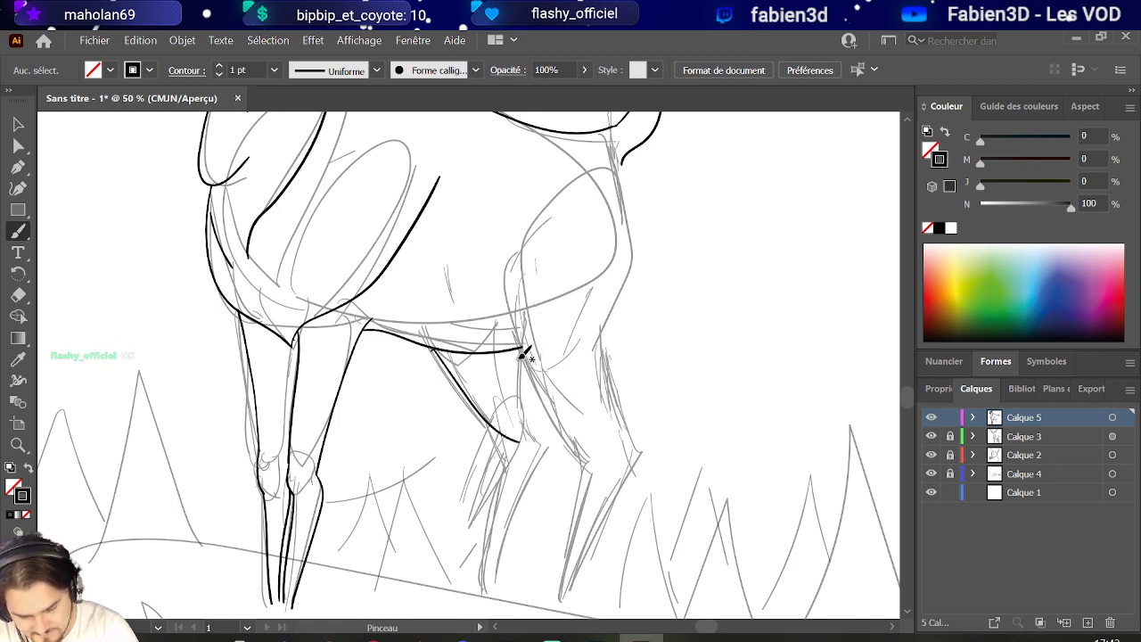
mouse_move(522, 349)
mouse_down()
mouse_move(520, 384)
mouse_move(557, 442)
mouse_move(493, 584)
mouse_up()
drag(521, 432, 490, 590)
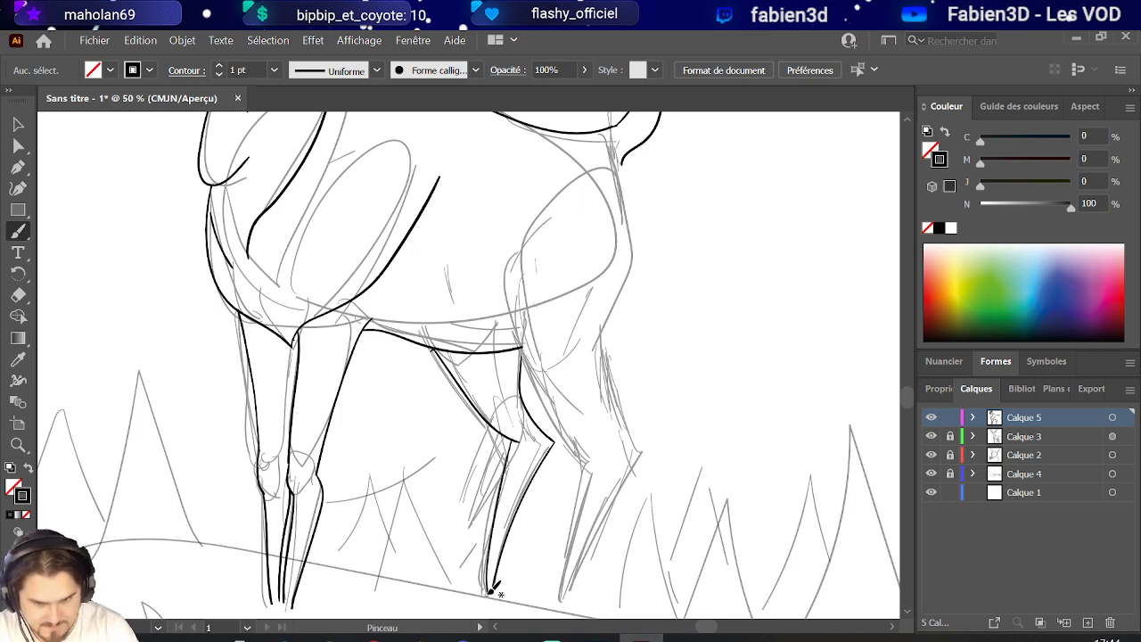
Move the meeting ends of the left hind leg's two back contour strokes together to align the hock.
click(18, 144)
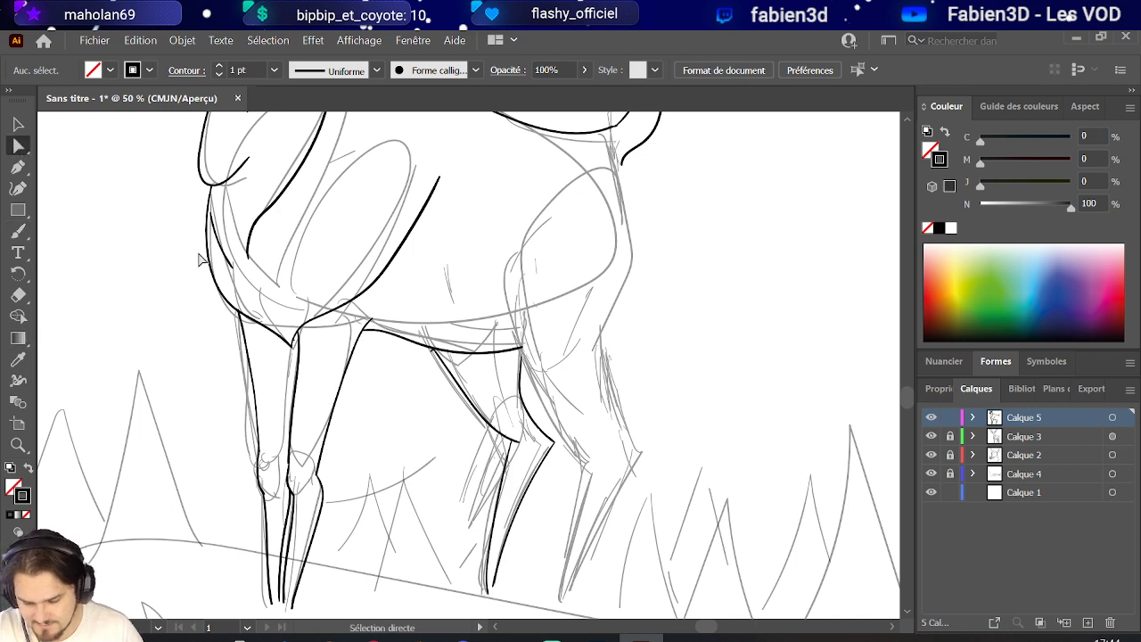
click(546, 440)
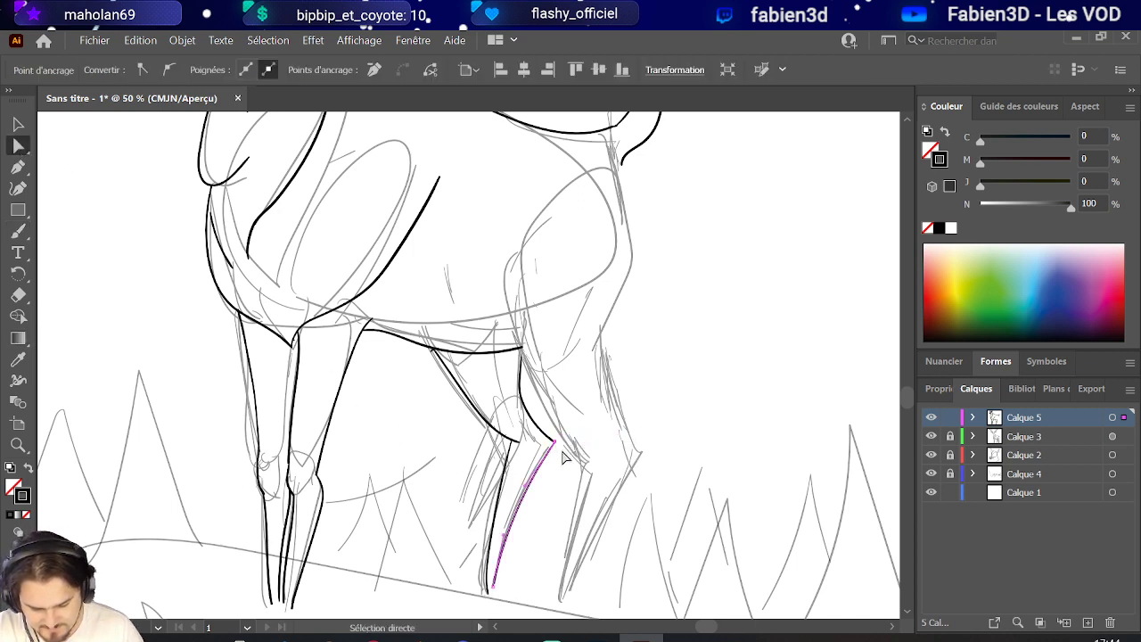
drag(547, 440, 558, 439)
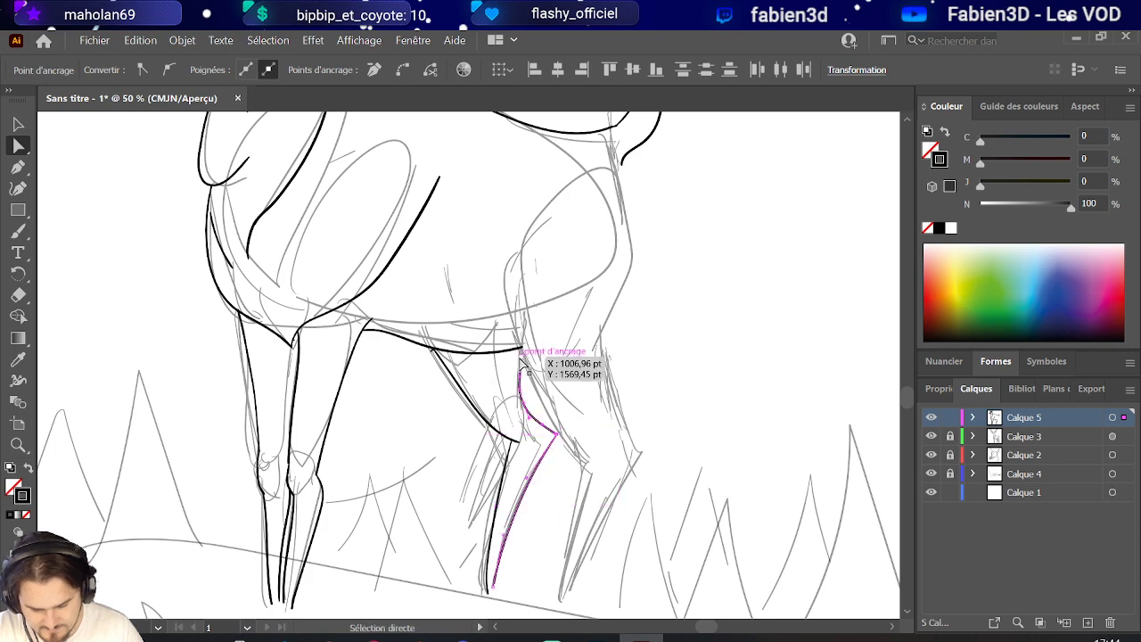
scroll(522, 364, down, 1)
scroll(530, 447, down, 1)
scroll(519, 476, up, 2)
scroll(400, 487, down, 3)
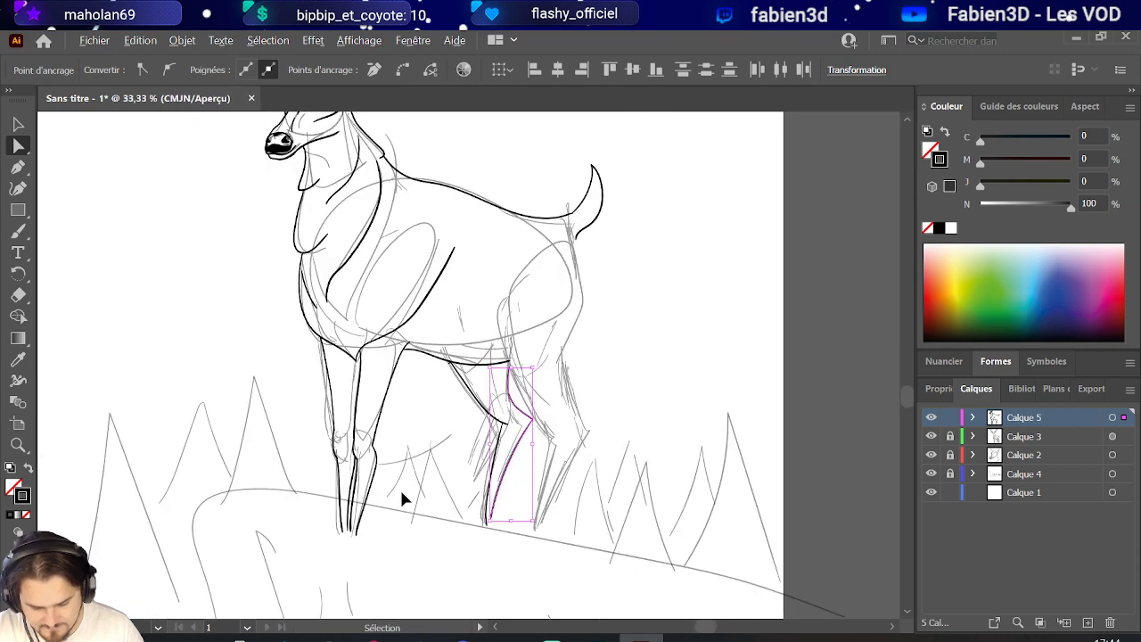
Shift the lower ends of the left hind leg's contours down and to the left, and curve the front shin line.
scroll(403, 497, up, 3)
drag(467, 531, 508, 493)
drag(486, 493, 471, 528)
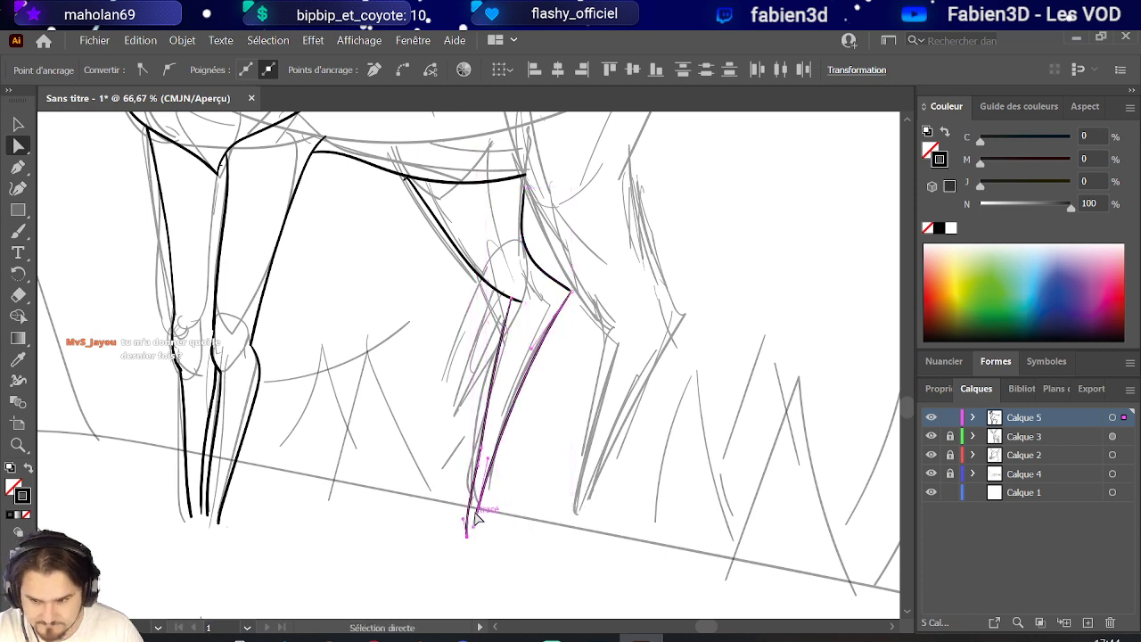
click(416, 504)
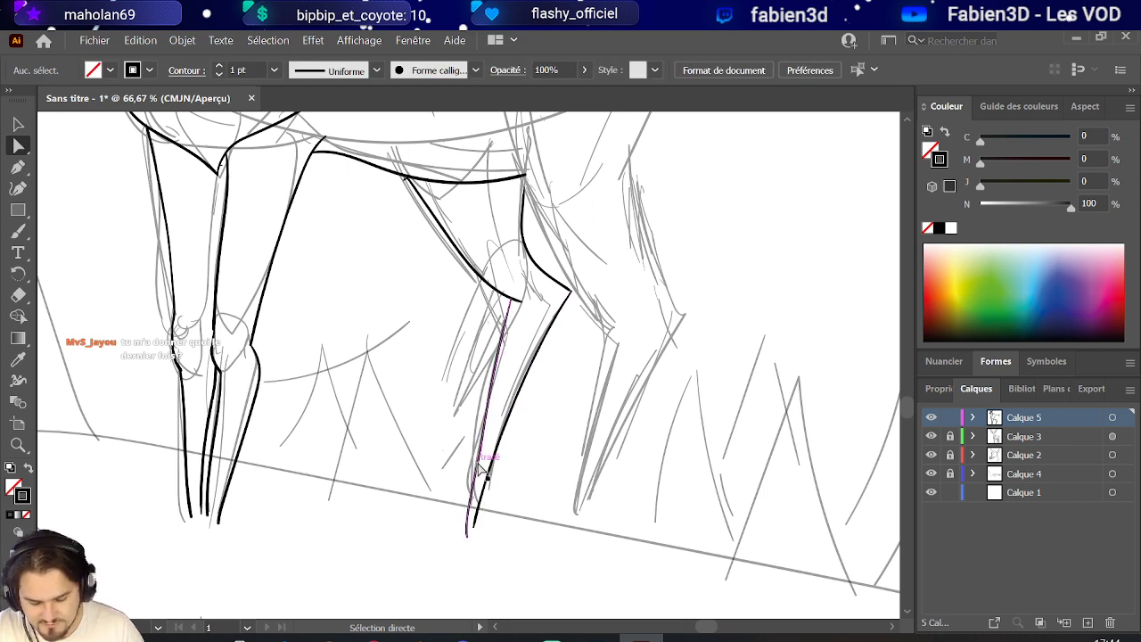
click(471, 521)
drag(485, 455, 475, 446)
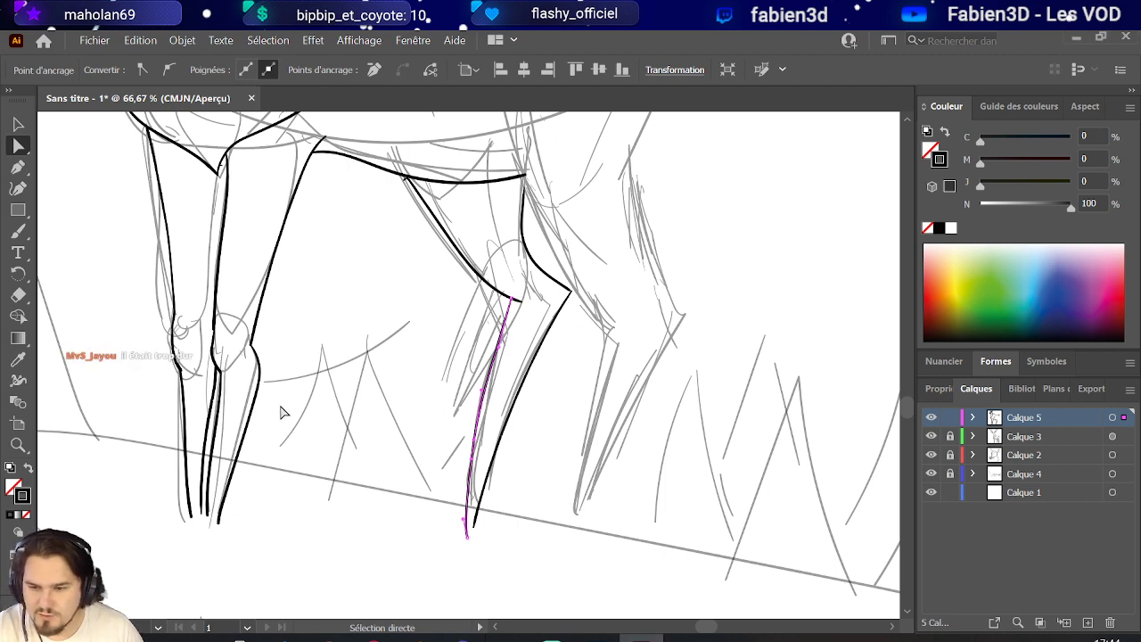
Duplicate all the left hind leg's contours and place the copy over the sketch of the right hind leg, starting at the belly line's end.
key(ctrl+minus)
key(ctrl+minus)
key(ctrl+plus)
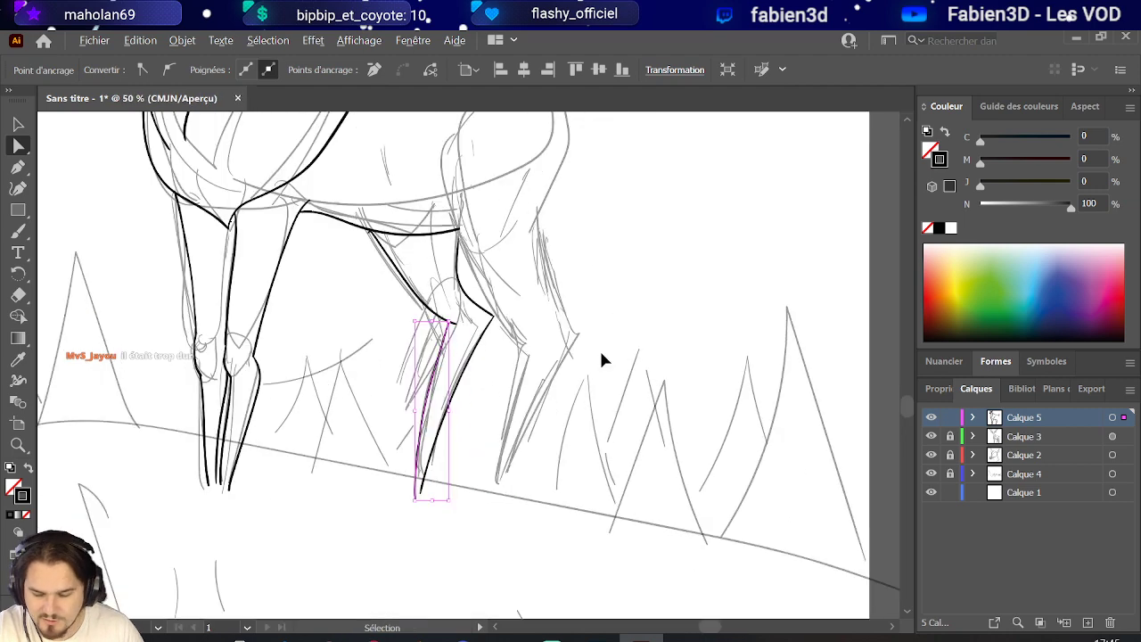
key(v)
shift+click(387, 255)
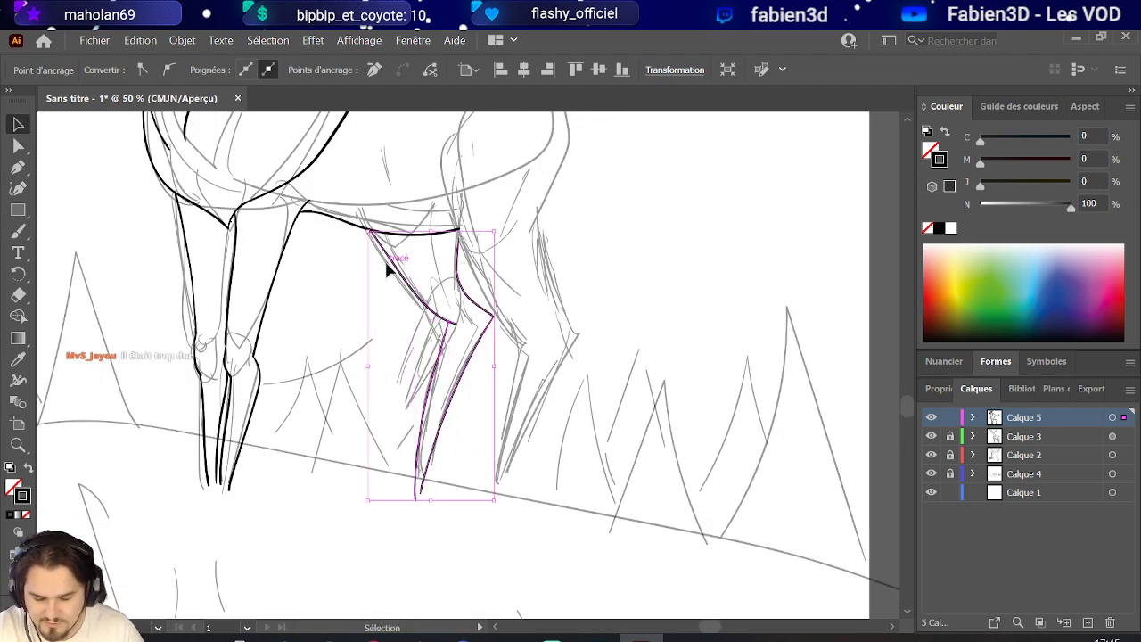
key(a)
scroll(522, 357, up, 1)
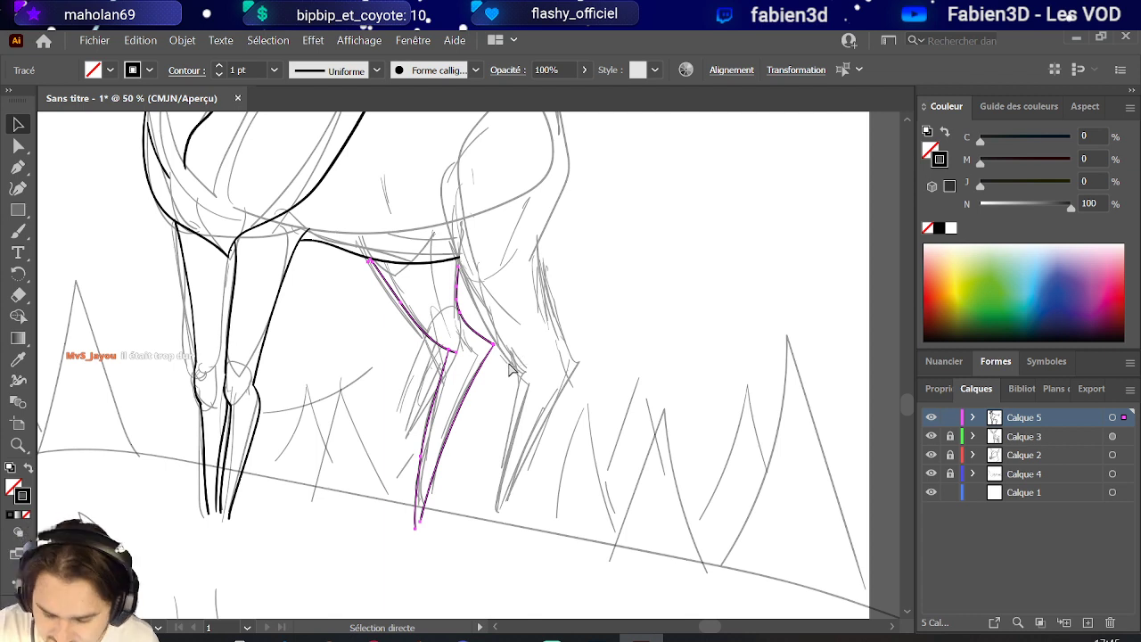
key(v)
click(507, 380)
drag(498, 389, 548, 408)
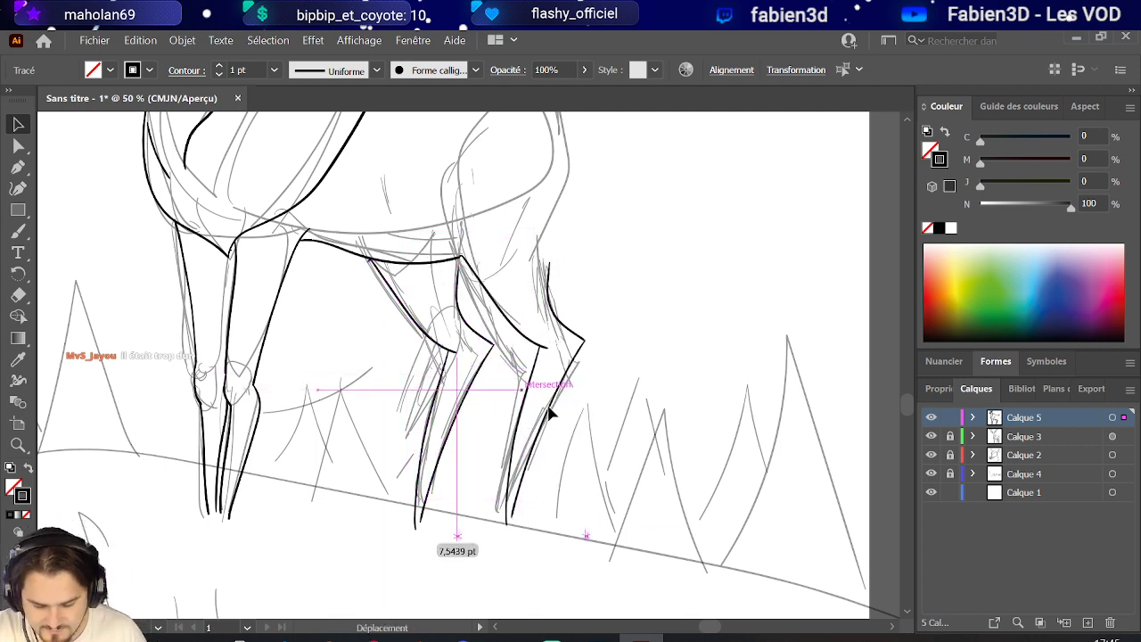
click(612, 509)
Swing the right hind leg's lower contours toward the rear so the hoof end sits under the hock, and straighten the shin lines.
key(a)
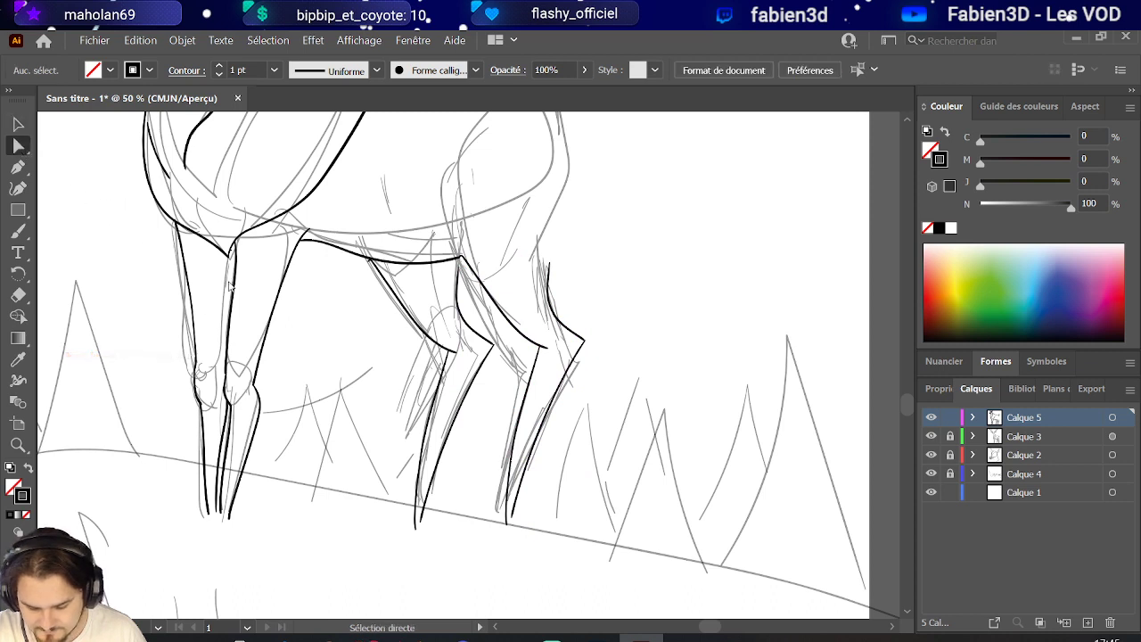
drag(507, 522, 559, 537)
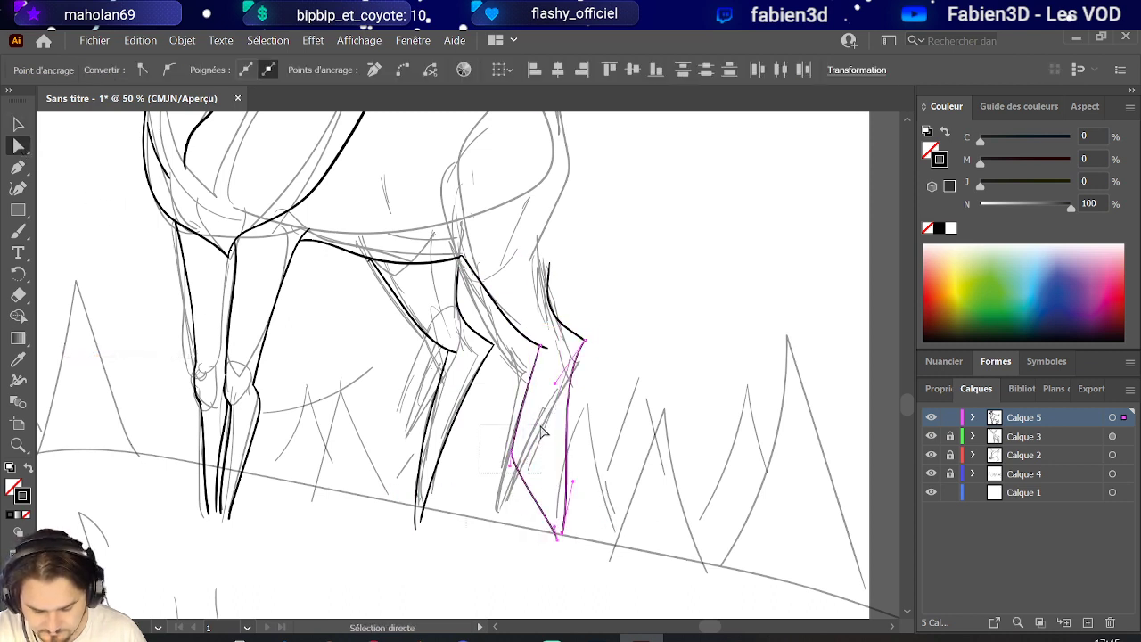
mouse_move(521, 454)
mouse_down()
mouse_move(542, 448)
mouse_move(543, 459)
mouse_up()
scroll(561, 286, up, 1)
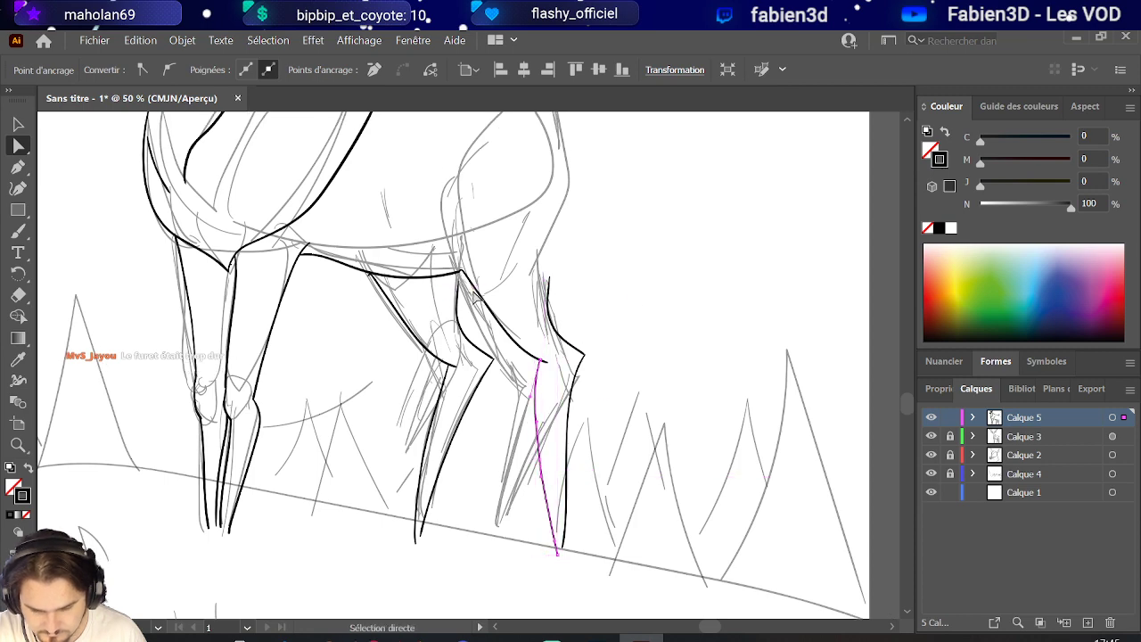
key(v)
scroll(435, 306, down, 1)
scroll(518, 312, up, 1)
scroll(515, 319, down, 1)
scroll(553, 514, up, 1)
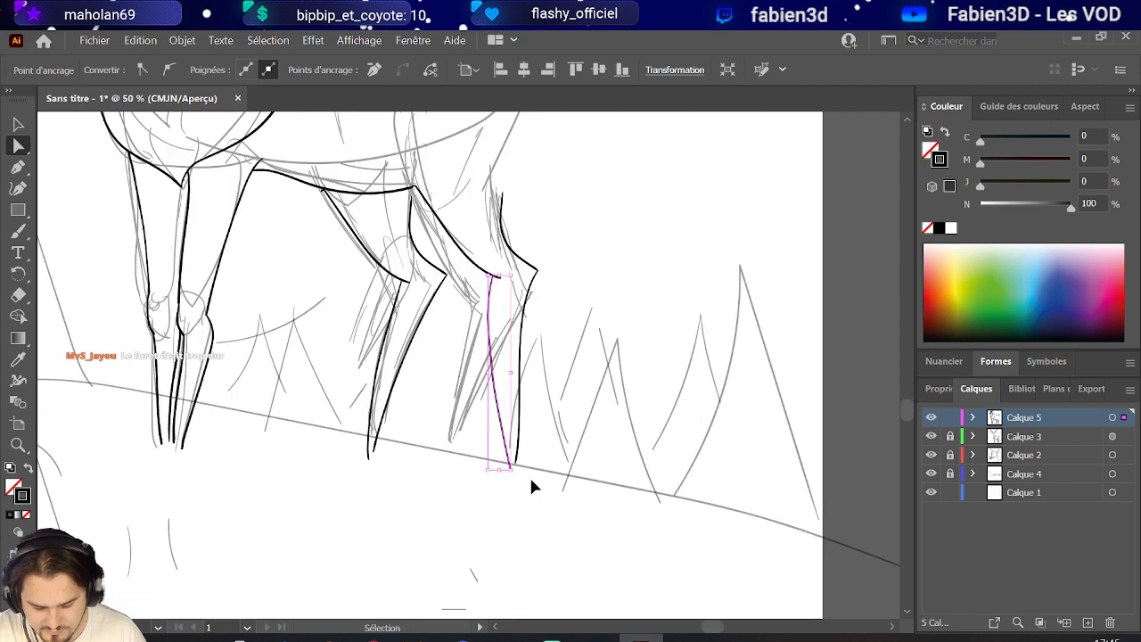
click(521, 473)
drag(523, 474, 526, 471)
drag(526, 403, 520, 407)
Stretch the upper end of the right hind leg's back contour up toward the rump and bend its middle along the sketch.
scroll(502, 368, up, 5)
drag(508, 474, 497, 439)
mouse_move(505, 490)
mouse_down()
mouse_move(492, 477)
mouse_move(502, 522)
mouse_move(498, 504)
mouse_up()
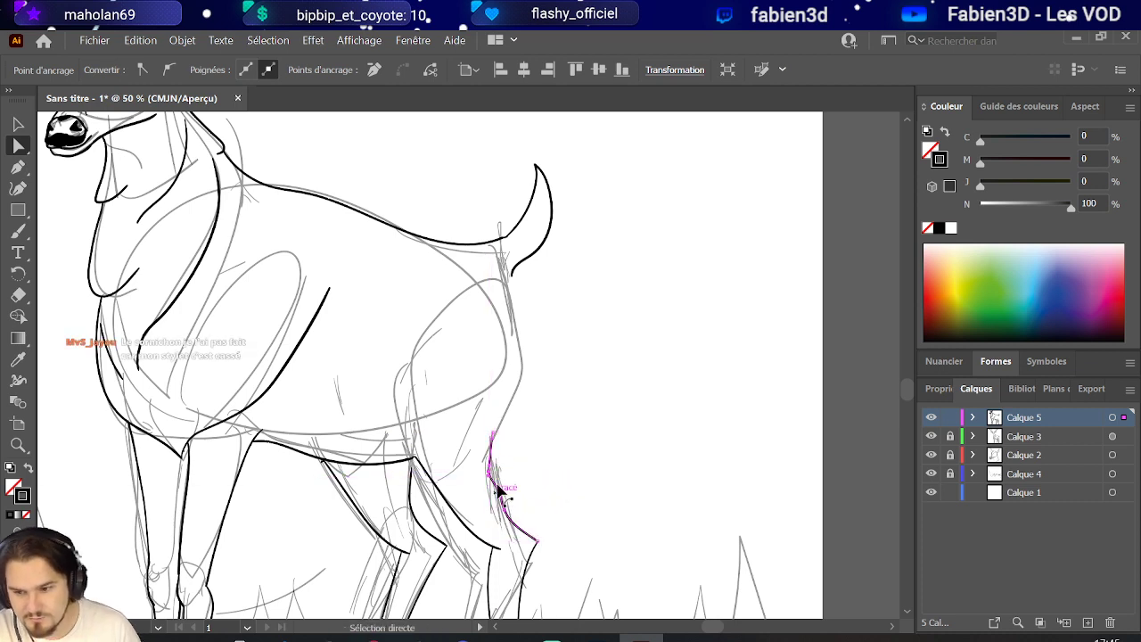
scroll(437, 469, up, 3)
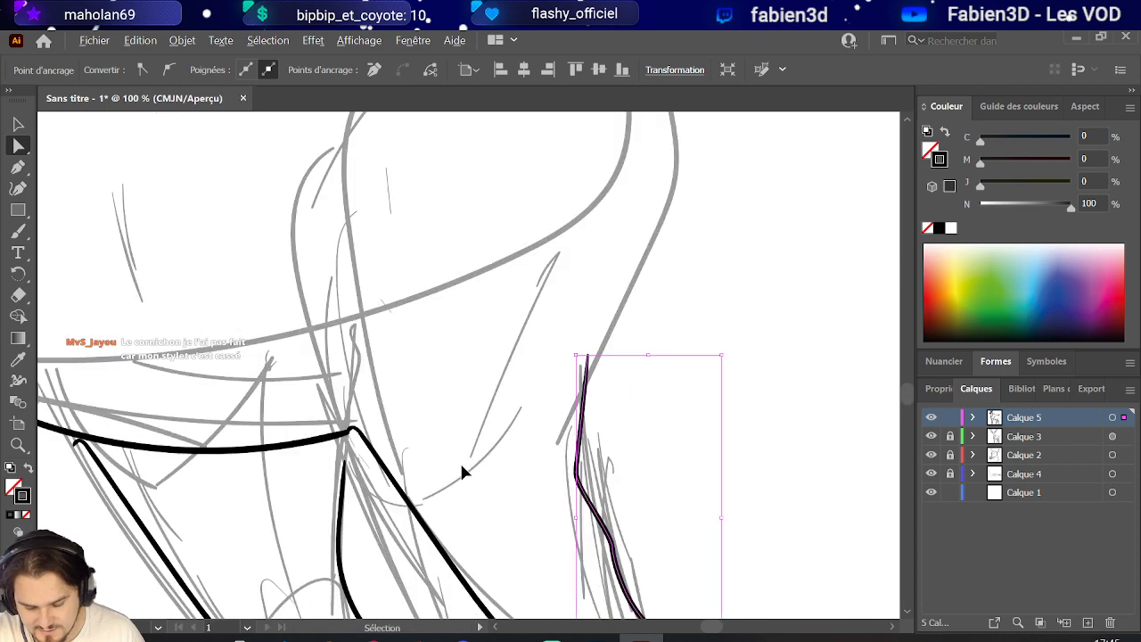
click(615, 553)
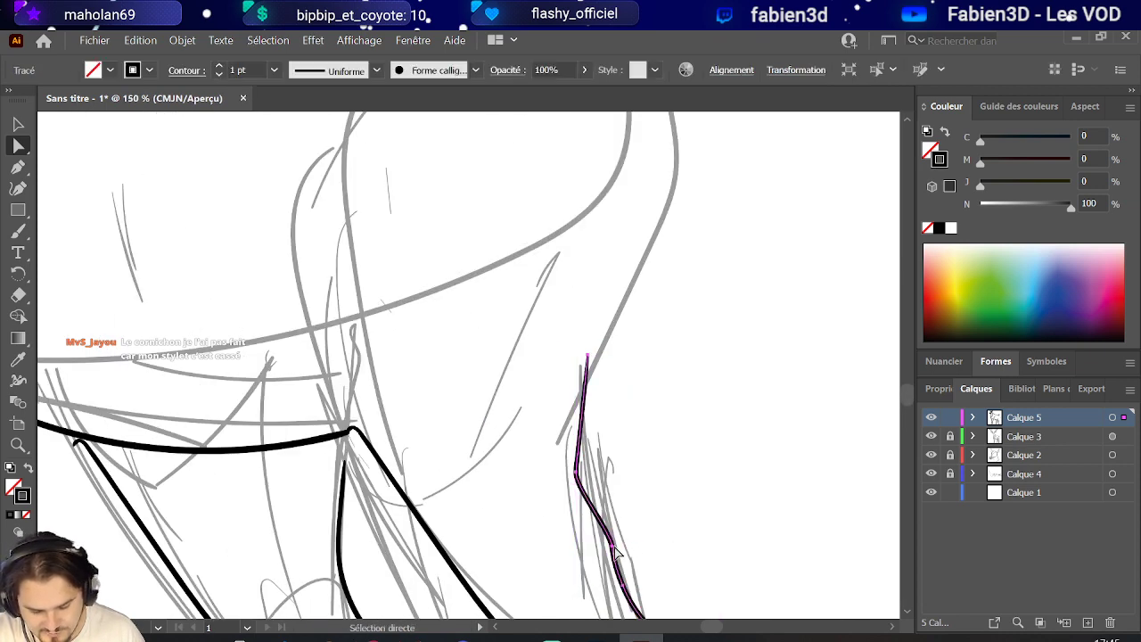
drag(615, 552, 619, 545)
key(ctrl+z)
Smooth the right hind leg's upper back contour and shift its upper anchors outward toward the sketched rump line.
scroll(508, 463, down, 2)
scroll(545, 492, up, 1)
scroll(539, 503, down, 1)
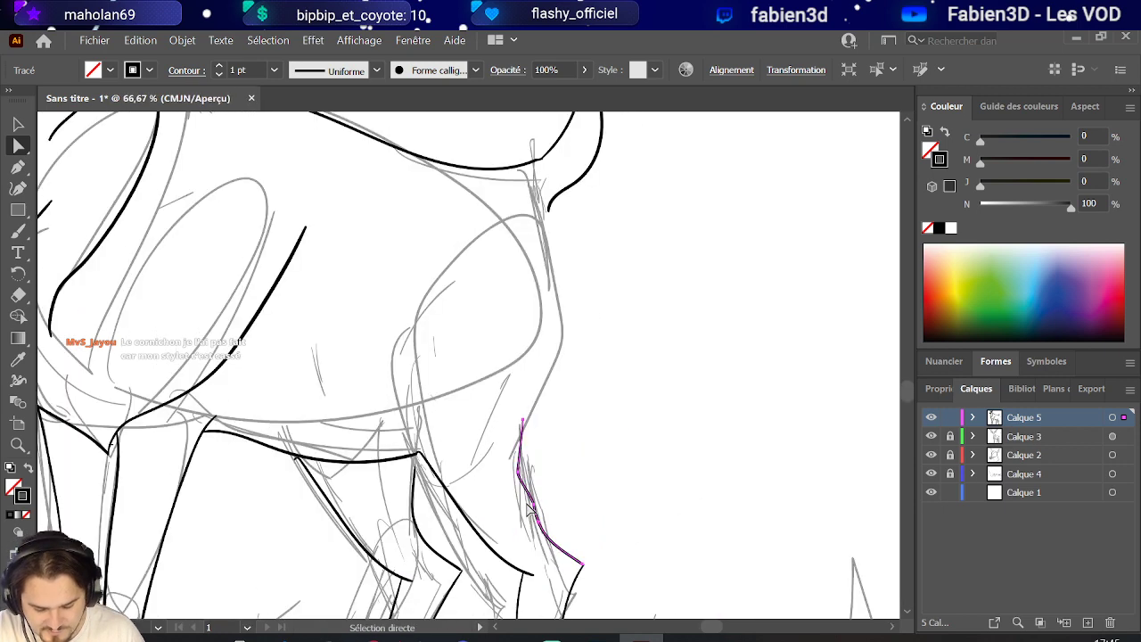
click(536, 510)
drag(499, 482, 532, 457)
scroll(473, 407, down, 3)
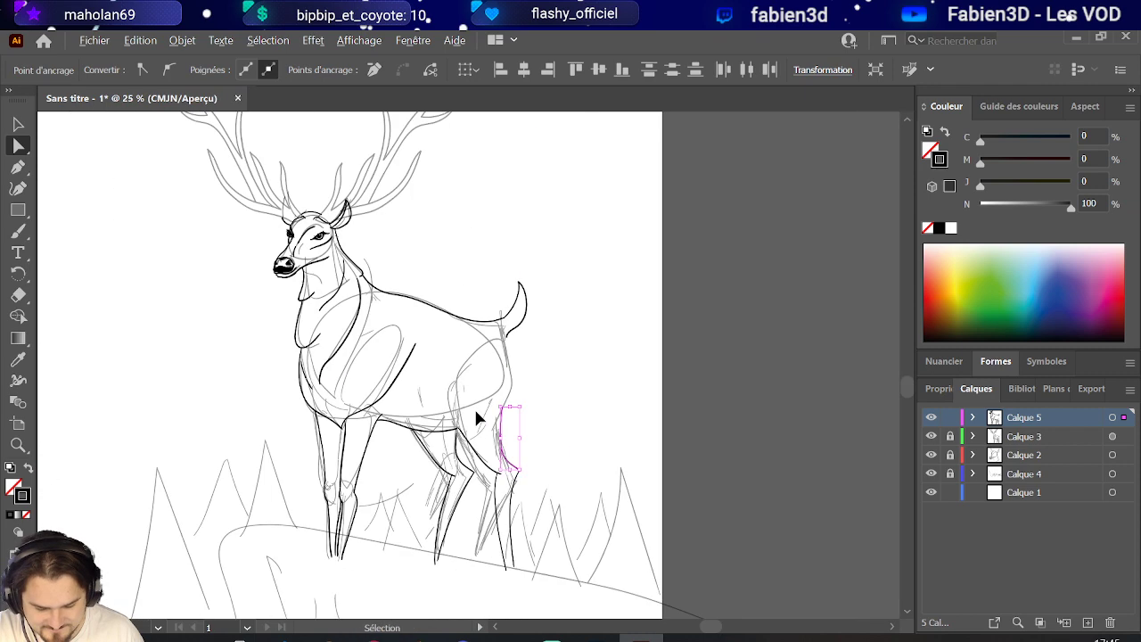
scroll(501, 403, up, 1)
click(509, 369)
Paint the rump line with the Paintbrush from the base of the tail down to the top of the right hind leg's back contour.
scroll(510, 375, down, 1)
scroll(506, 378, down, 1)
scroll(504, 366, up, 2)
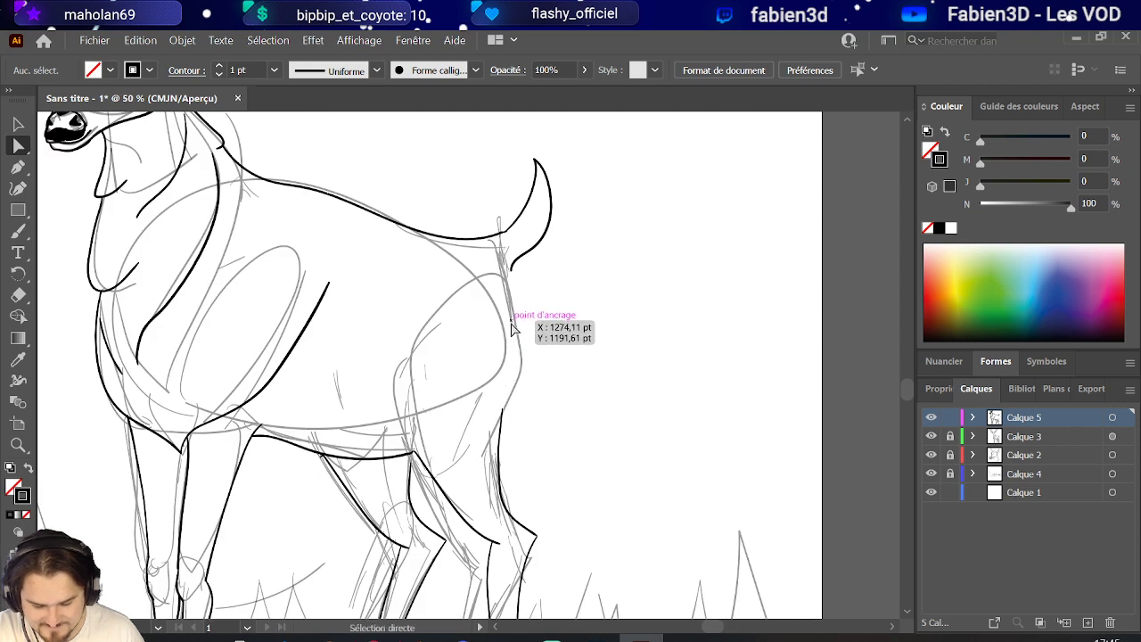
click(20, 235)
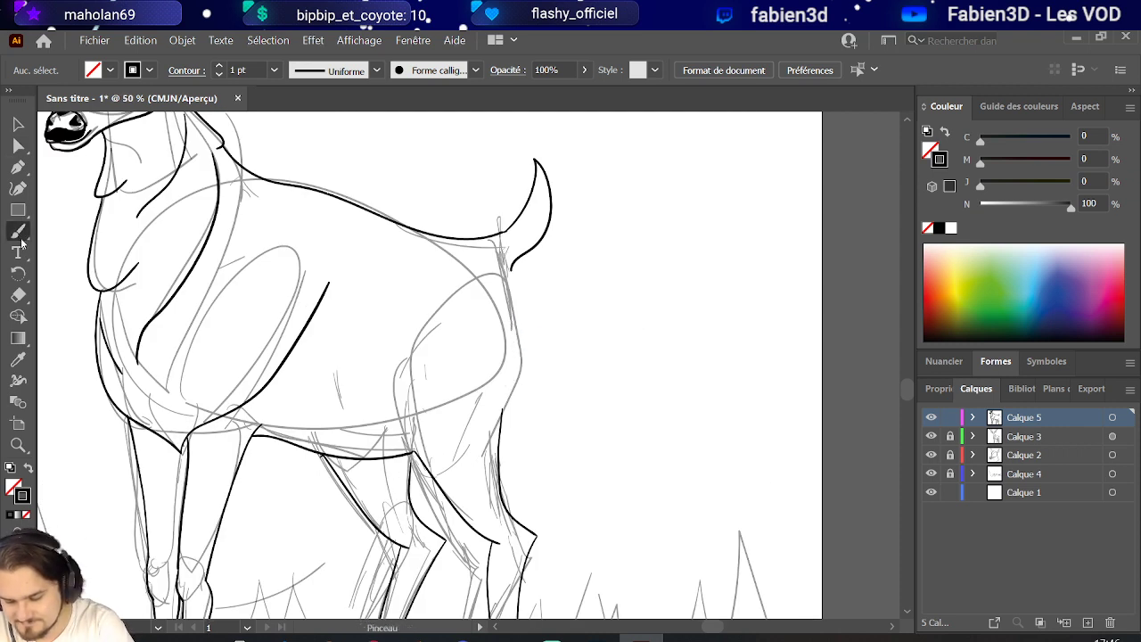
mouse_move(513, 258)
mouse_down()
mouse_move(522, 344)
mouse_move(505, 407)
mouse_up()
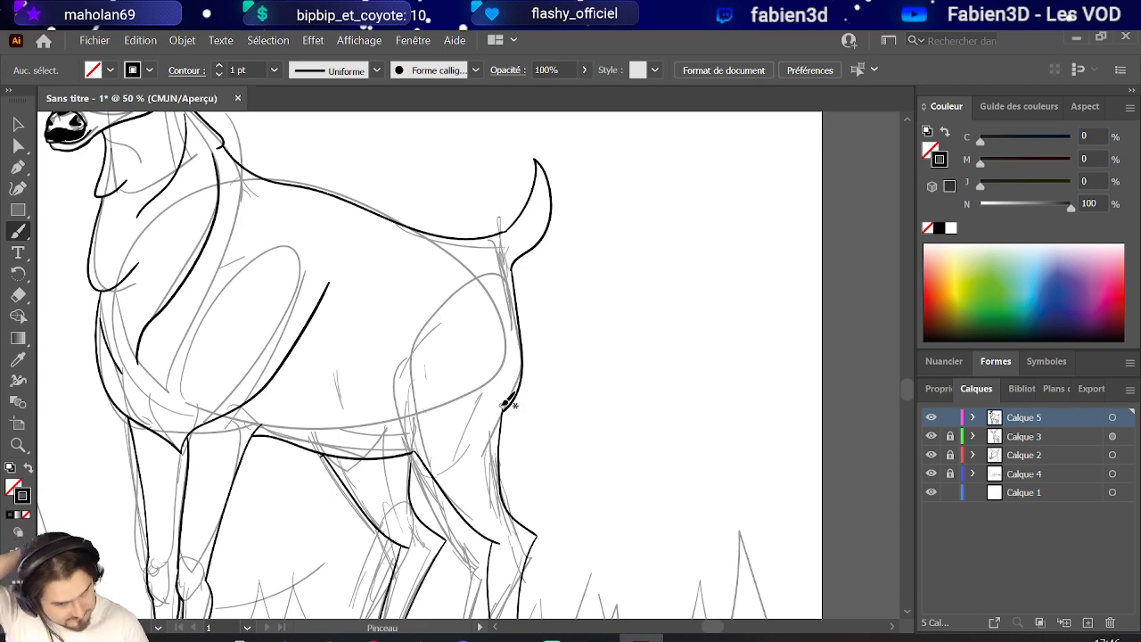
scroll(596, 430, up, 3)
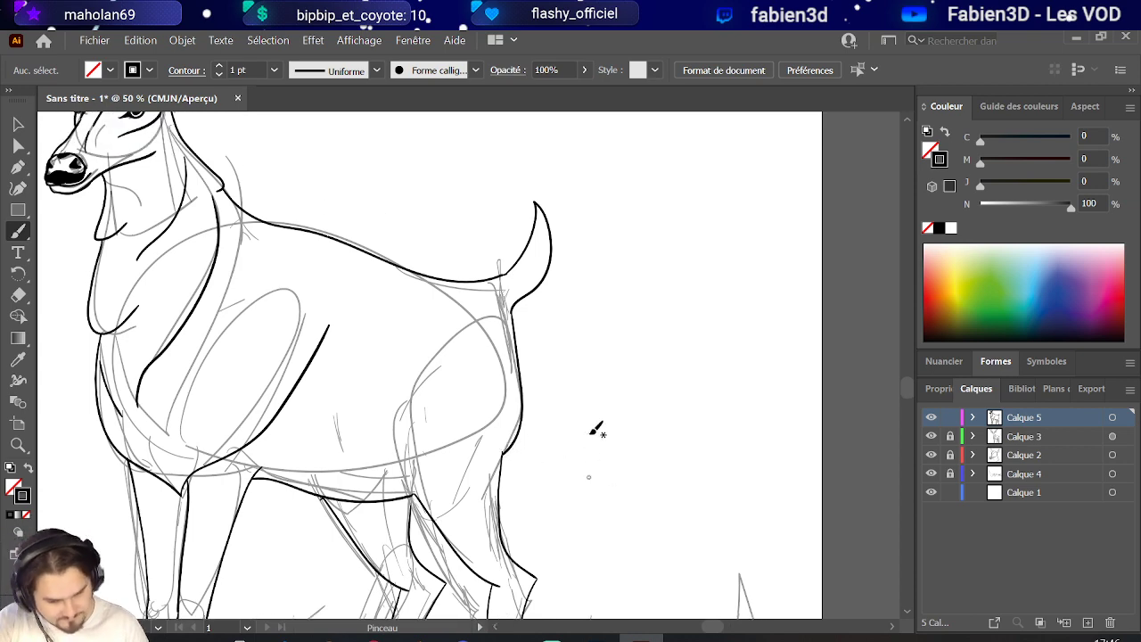
key(ctrl+0)
scroll(582, 446, up, 1)
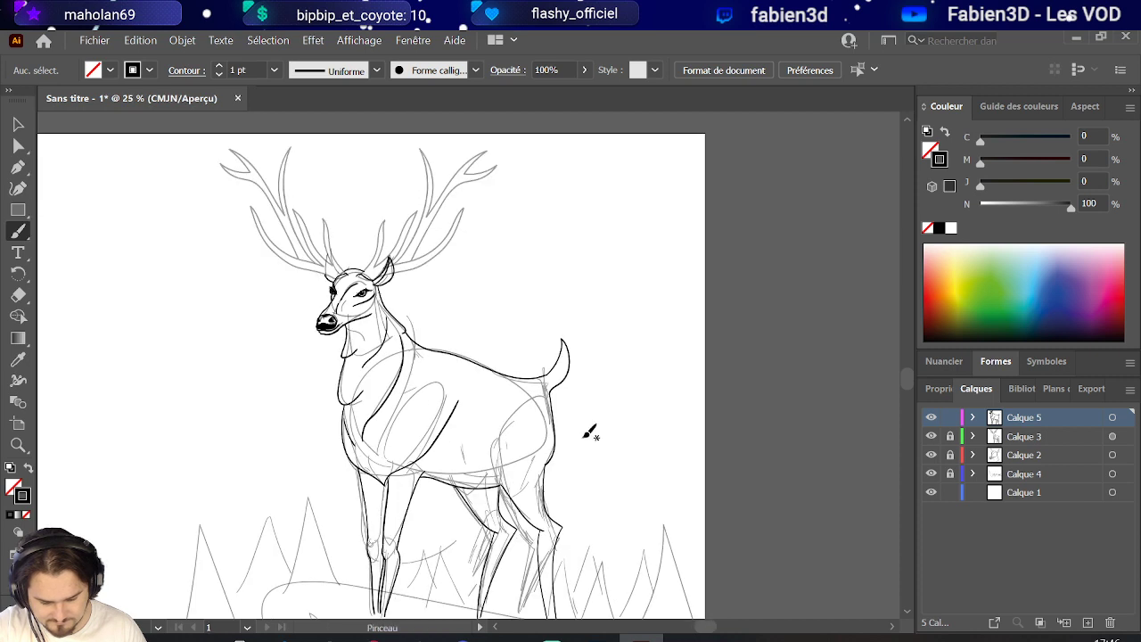
Unlock layer Calque 3, lock layer Calque 5, and delete the grey body sketch strokes from Calque 3 while keeping the antlers.
click(1039, 435)
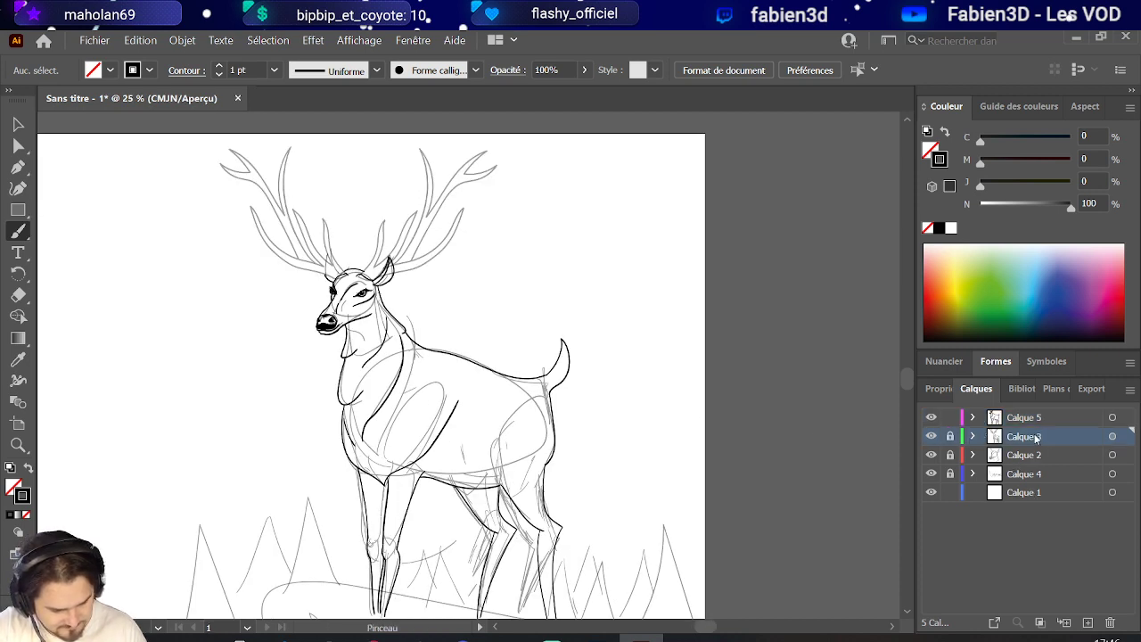
click(949, 436)
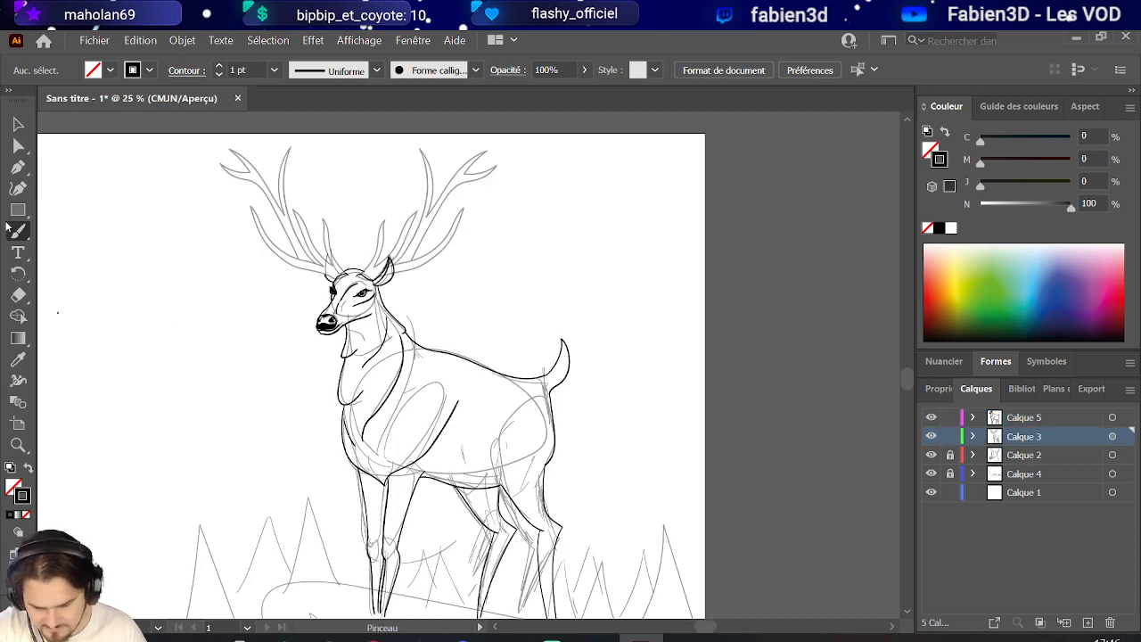
click(950, 417)
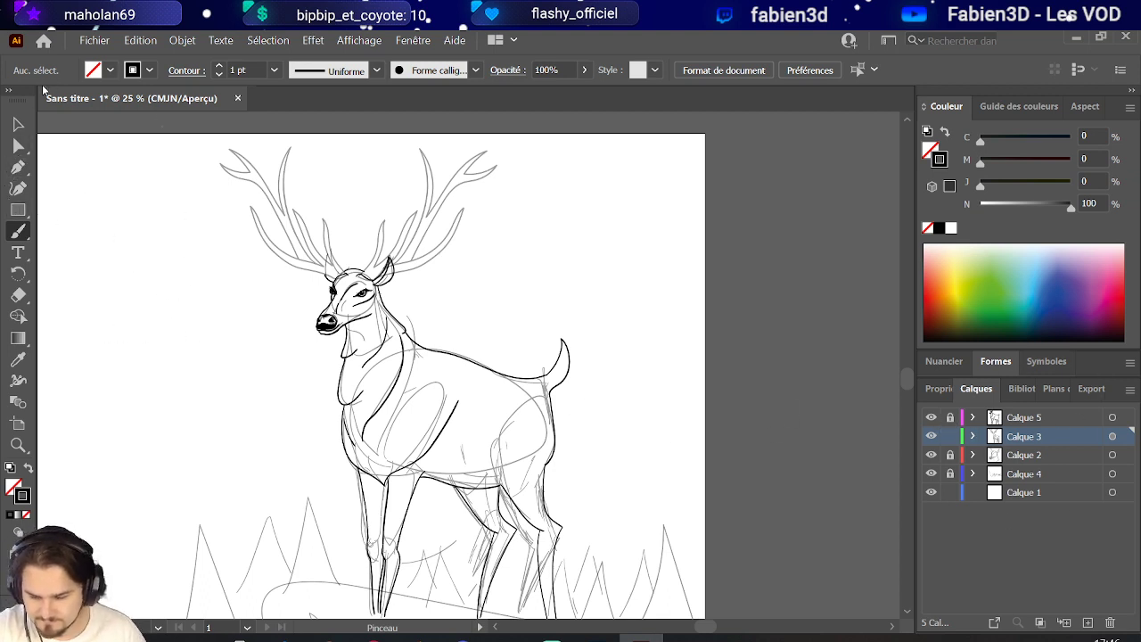
click(18, 124)
scroll(297, 313, down, 2)
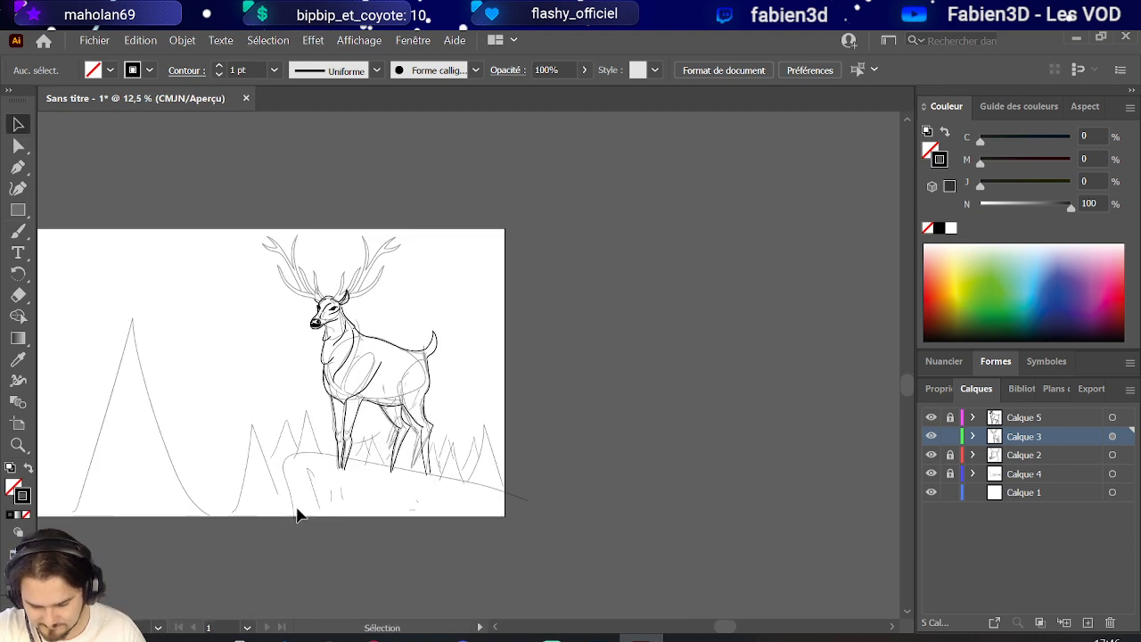
key(ctrl+a)
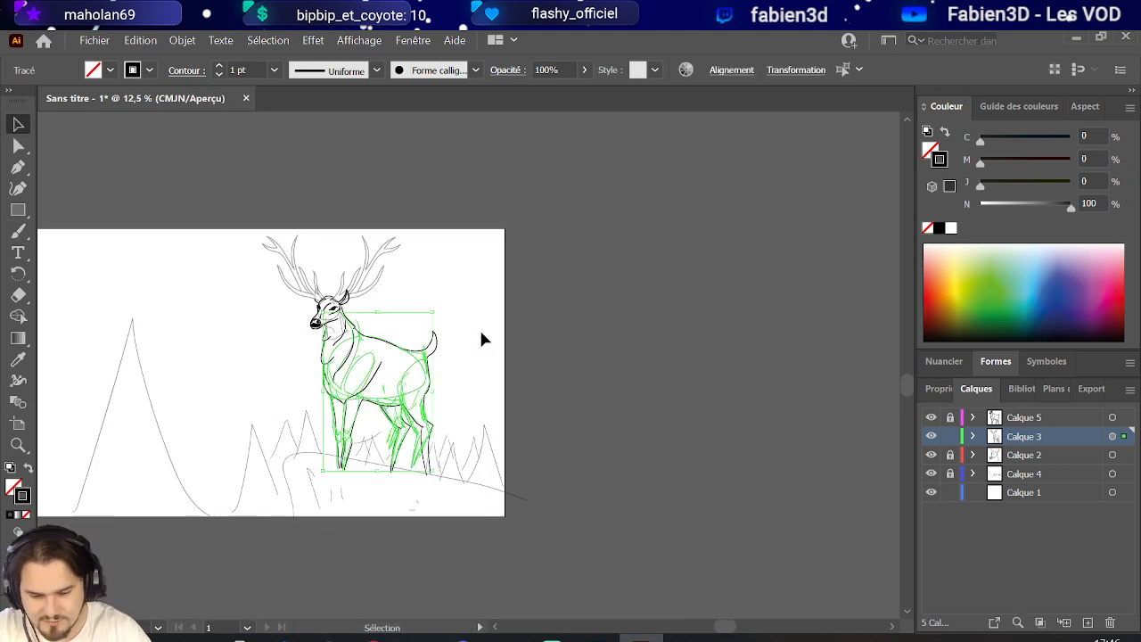
key(Delete)
Delete the leftover Calque 3 sketch strokes on the deer's cheek and throat, and hide layer Calque 2.
scroll(184, 326, up, 5)
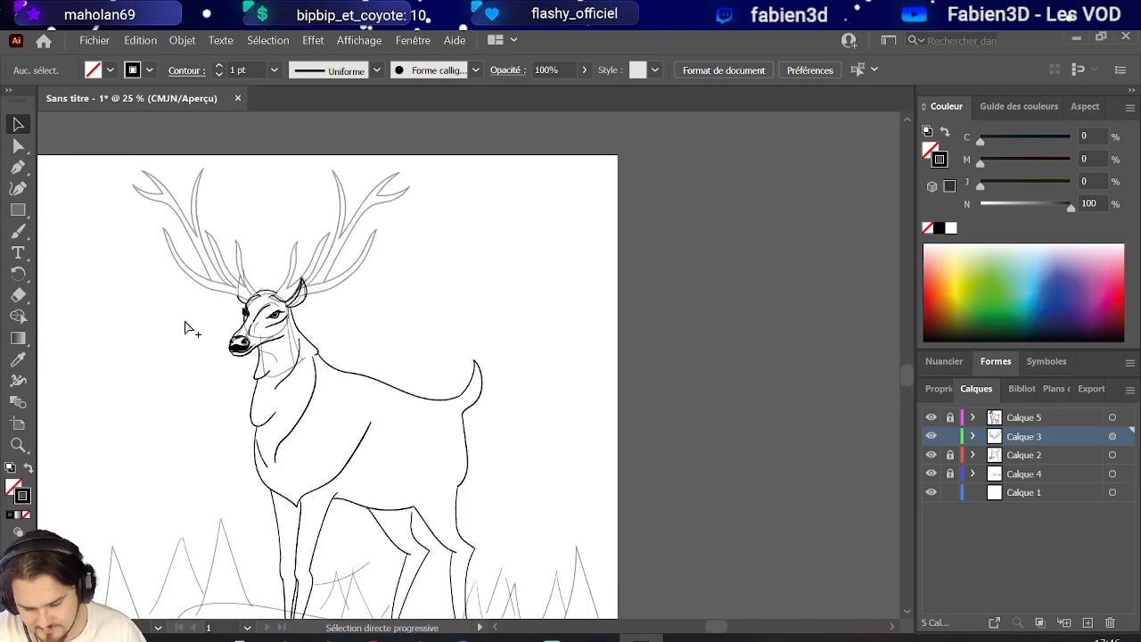
drag(266, 495, 497, 311)
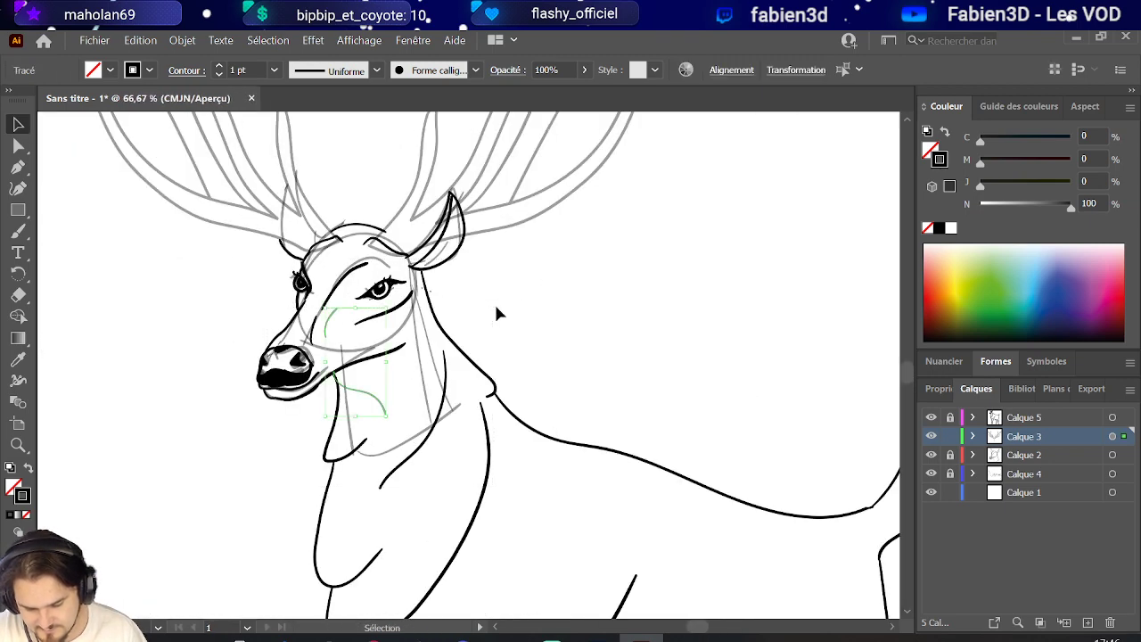
key(Delete)
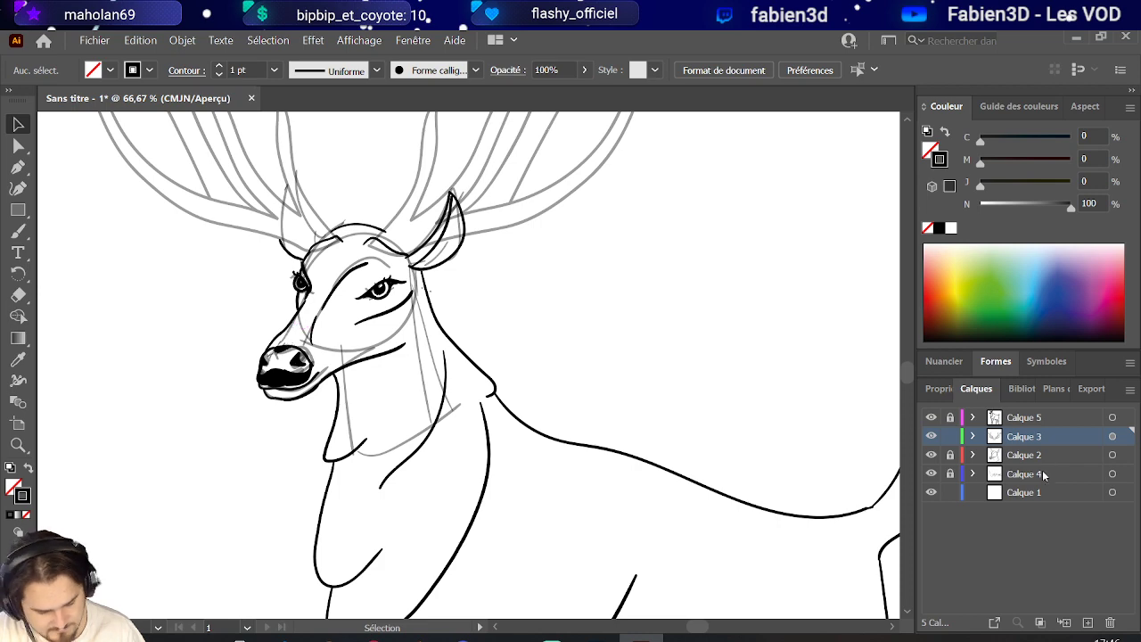
click(929, 454)
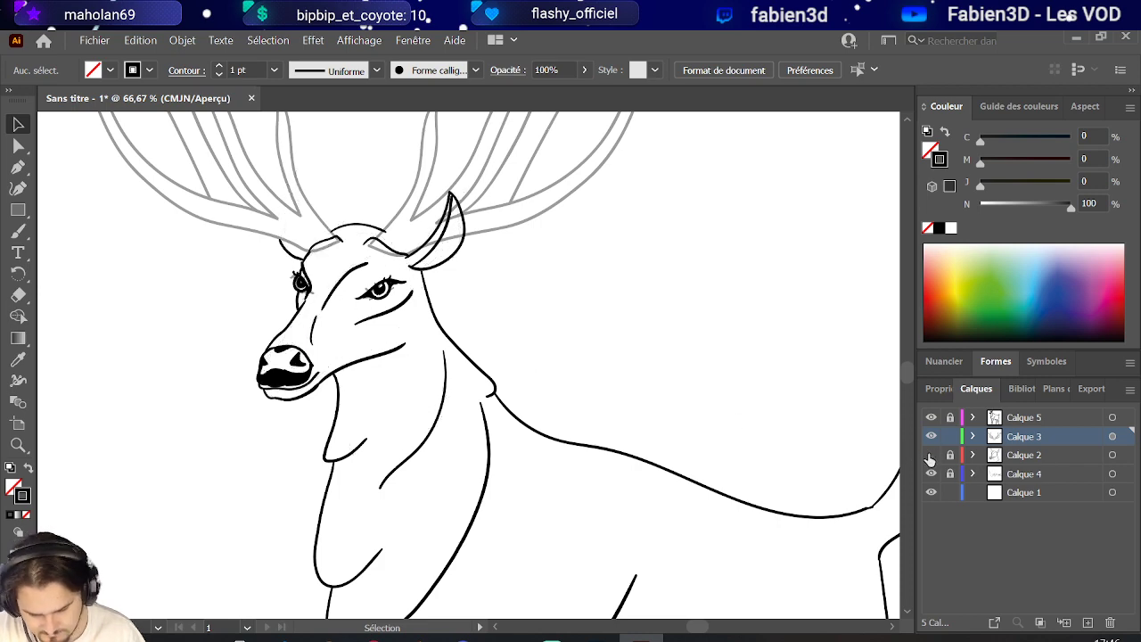
Set the opacity of layer Calque 3, which holds the antlers, to 100%.
scroll(255, 273, down, 2)
scroll(255, 273, down, 2)
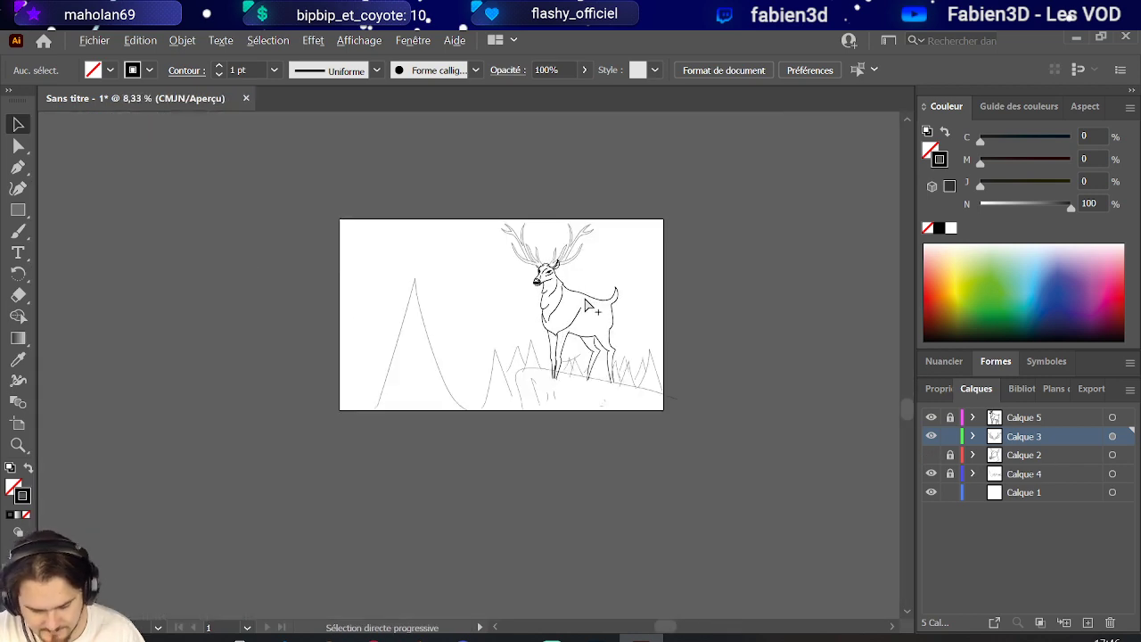
click(1113, 436)
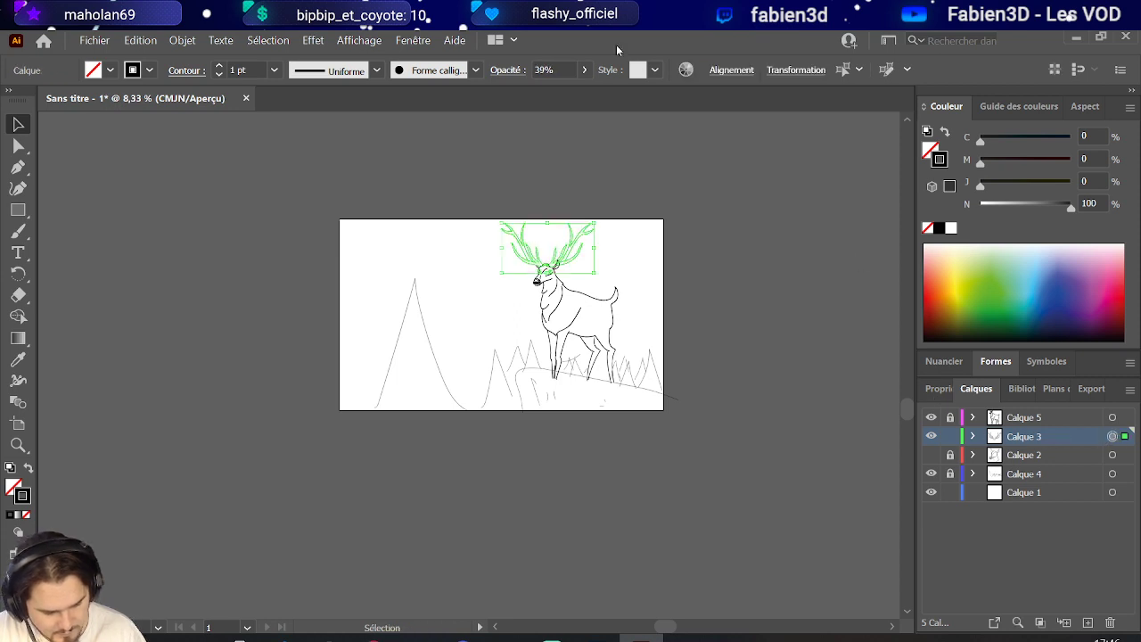
click(584, 69)
click(588, 93)
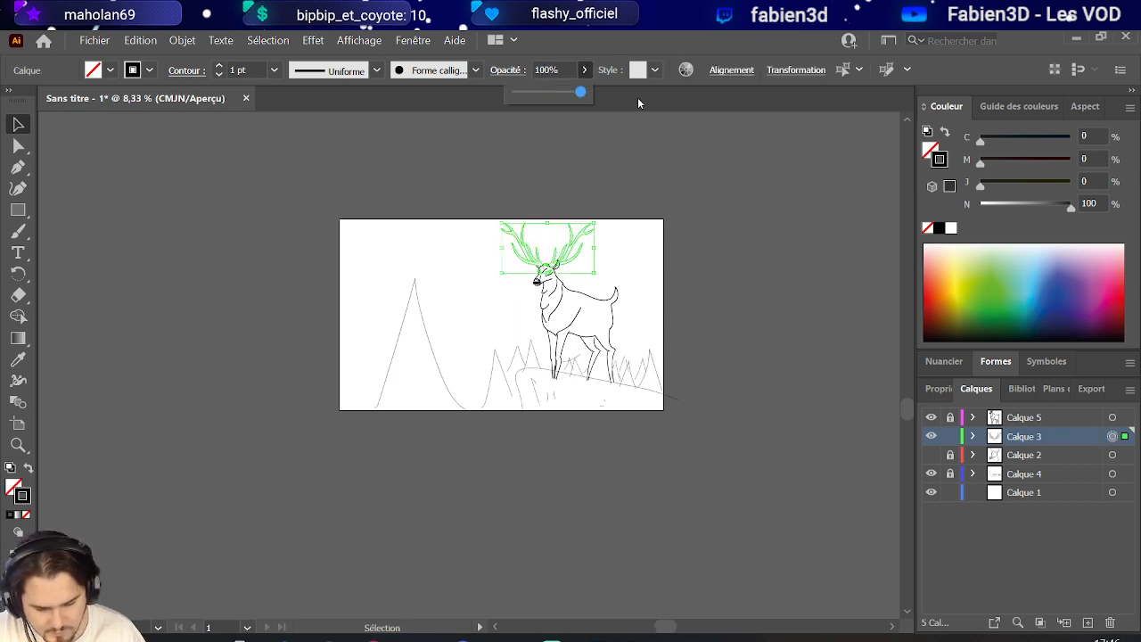
click(647, 190)
Reshape the left antler's base with Direct Selection, moving its end anchor up so the curve follows the forehead line.
scroll(606, 205, up, 6)
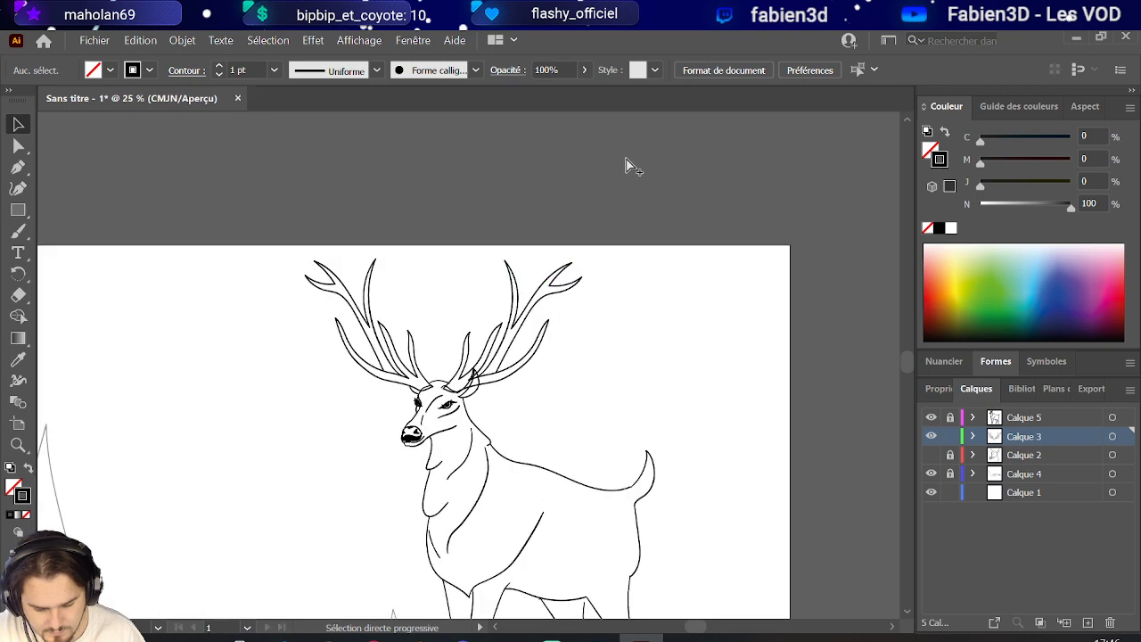
scroll(342, 504, up, 2)
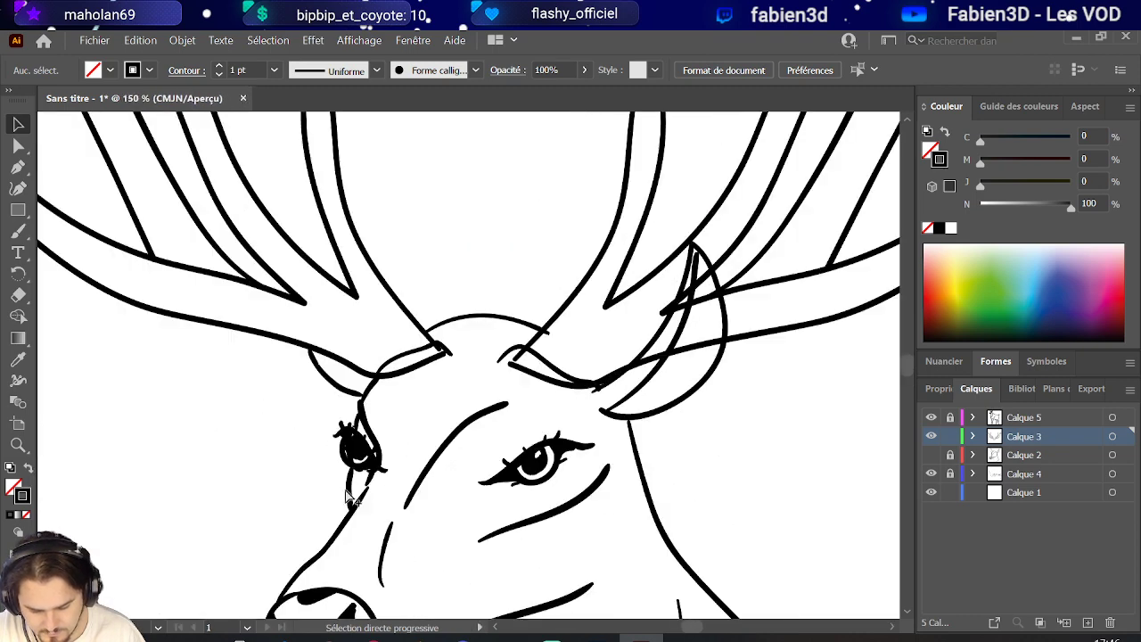
click(397, 376)
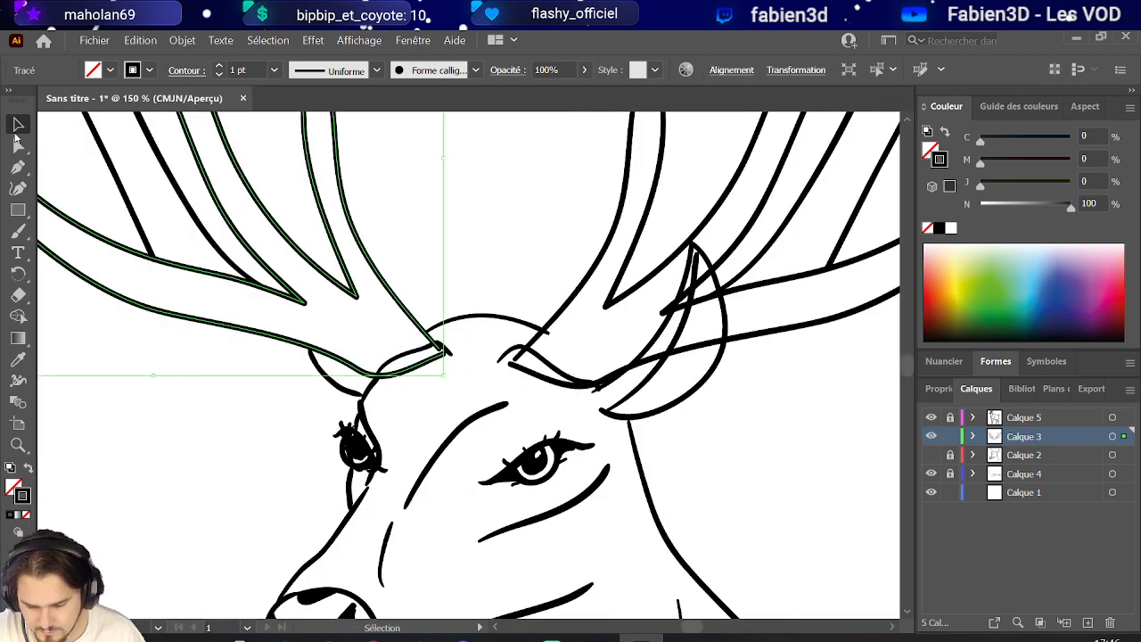
key(a)
scroll(357, 357, up, 1)
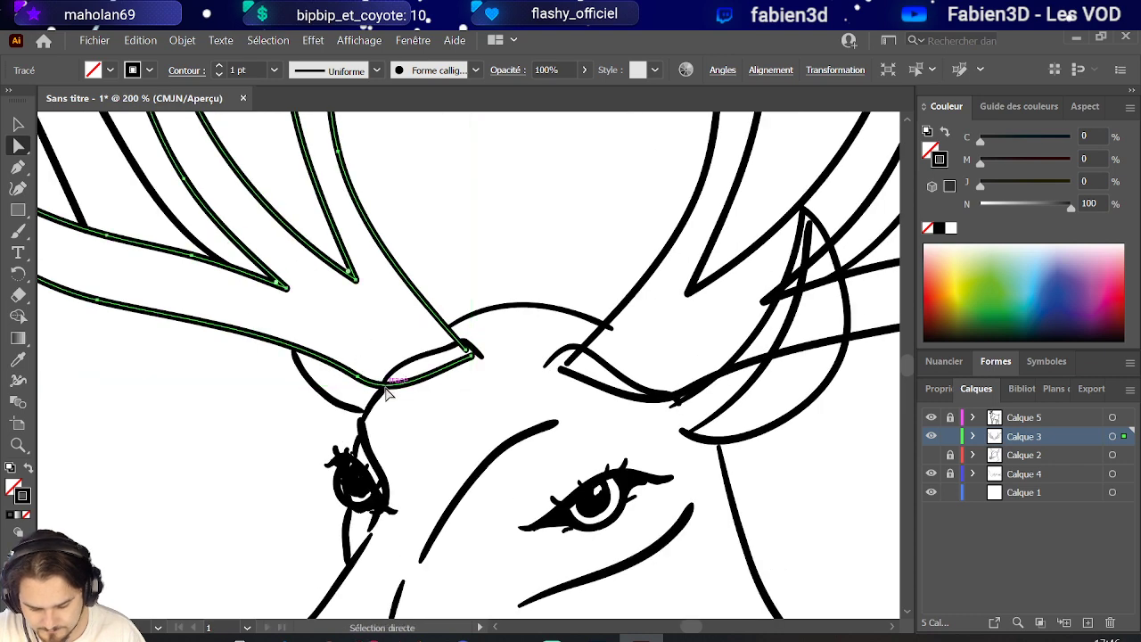
mouse_move(471, 357)
mouse_down()
mouse_move(367, 379)
mouse_move(466, 344)
mouse_up()
Move the anchors and handles at the right antler's base so its lower edge follows the curved line above the brow.
click(564, 369)
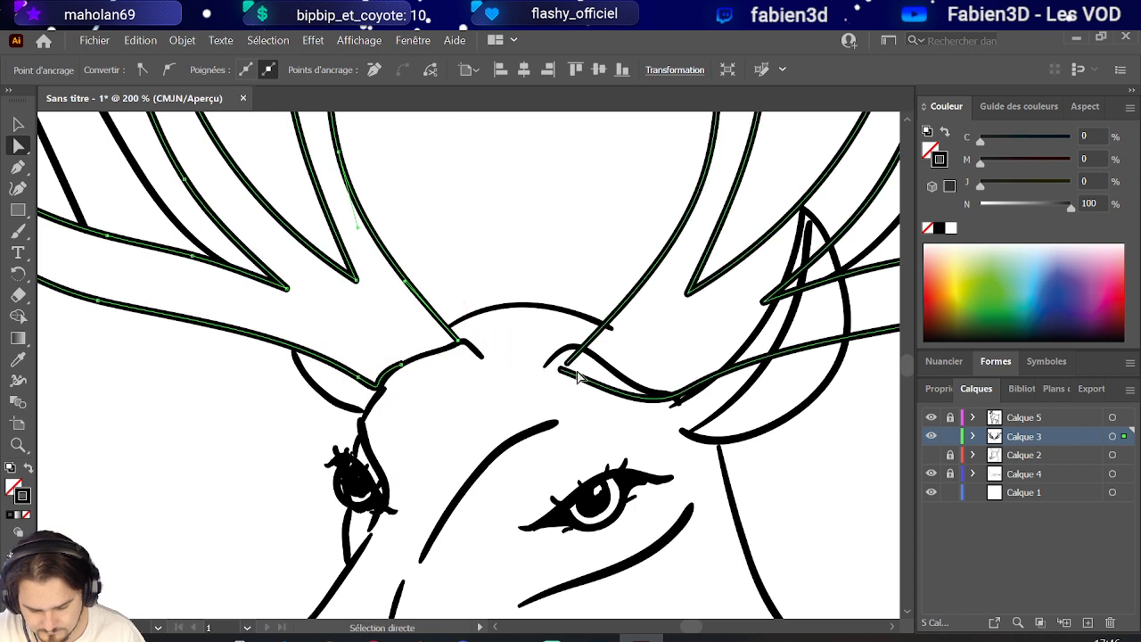
mouse_move(564, 370)
mouse_down()
mouse_move(588, 346)
mouse_move(565, 371)
mouse_move(608, 361)
mouse_move(593, 353)
mouse_up()
drag(648, 418, 634, 404)
click(645, 377)
drag(599, 365, 631, 384)
scroll(413, 331, down, 3)
click(446, 288)
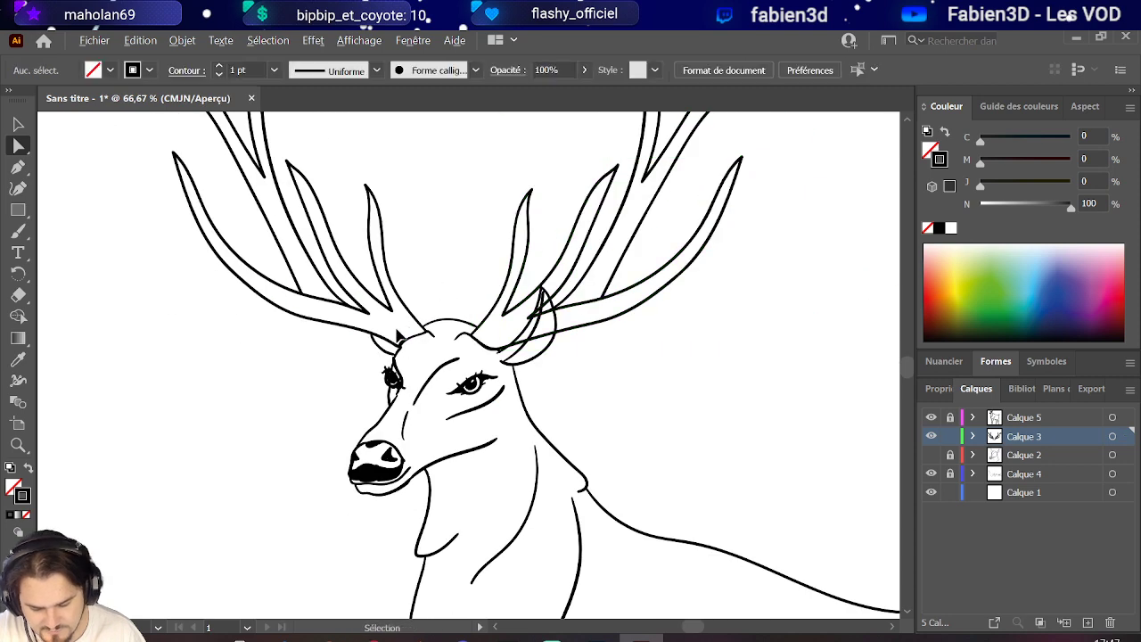
Fine-tune the anchor at the left antler's base so it sits on the head contour above the far eye.
scroll(397, 336, up, 1)
drag(412, 355, 441, 328)
click(410, 351)
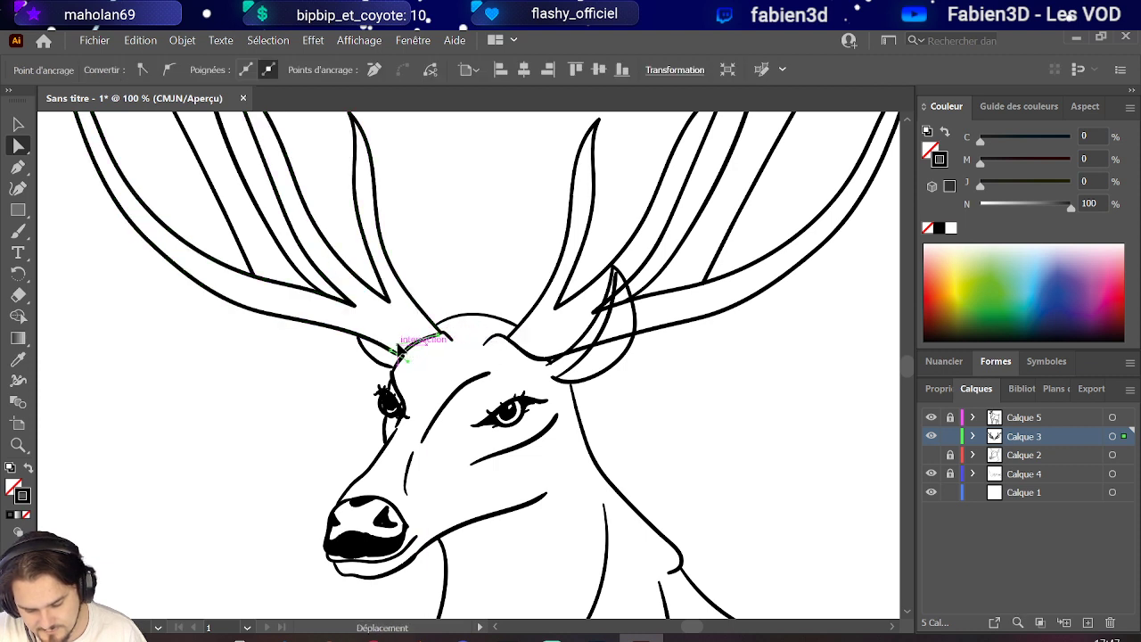
click(450, 282)
Unlock layer Calque 5 and delete the short inner stroke on the front of the deer's chest.
scroll(449, 281, down, 1)
scroll(450, 283, down, 2)
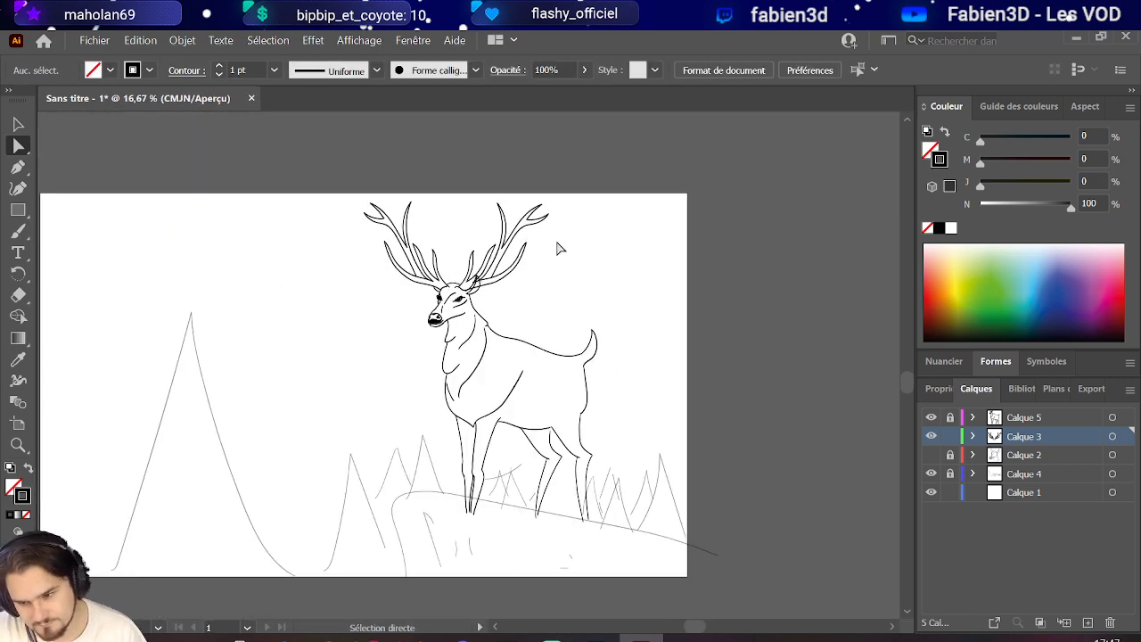
scroll(530, 276, up, 3)
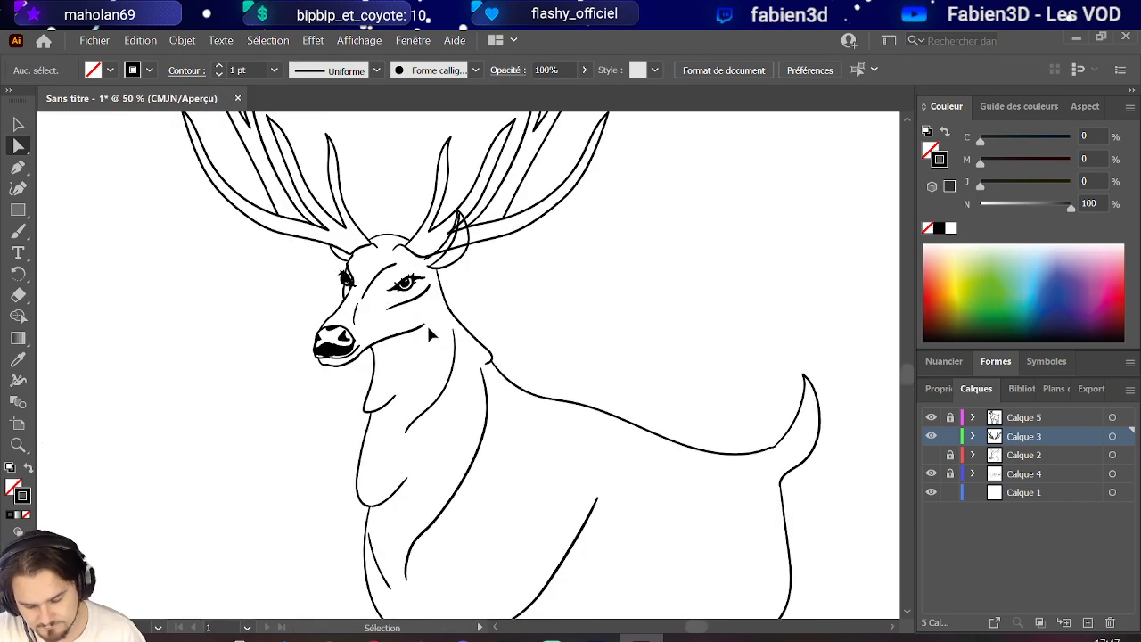
scroll(411, 358, down, 3)
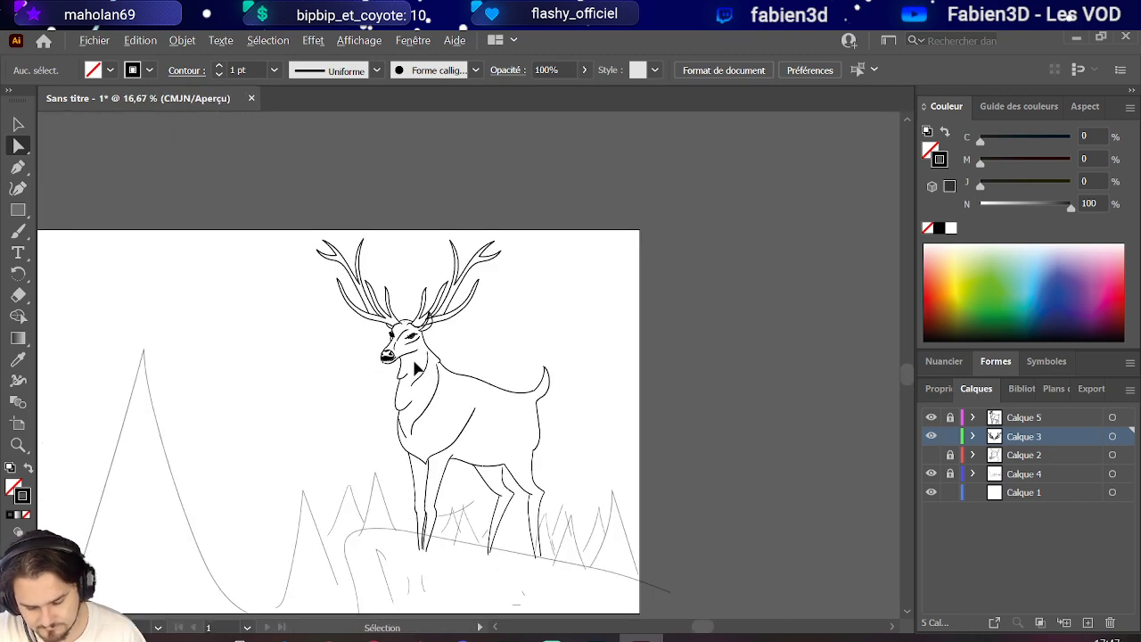
scroll(415, 368, up, 1)
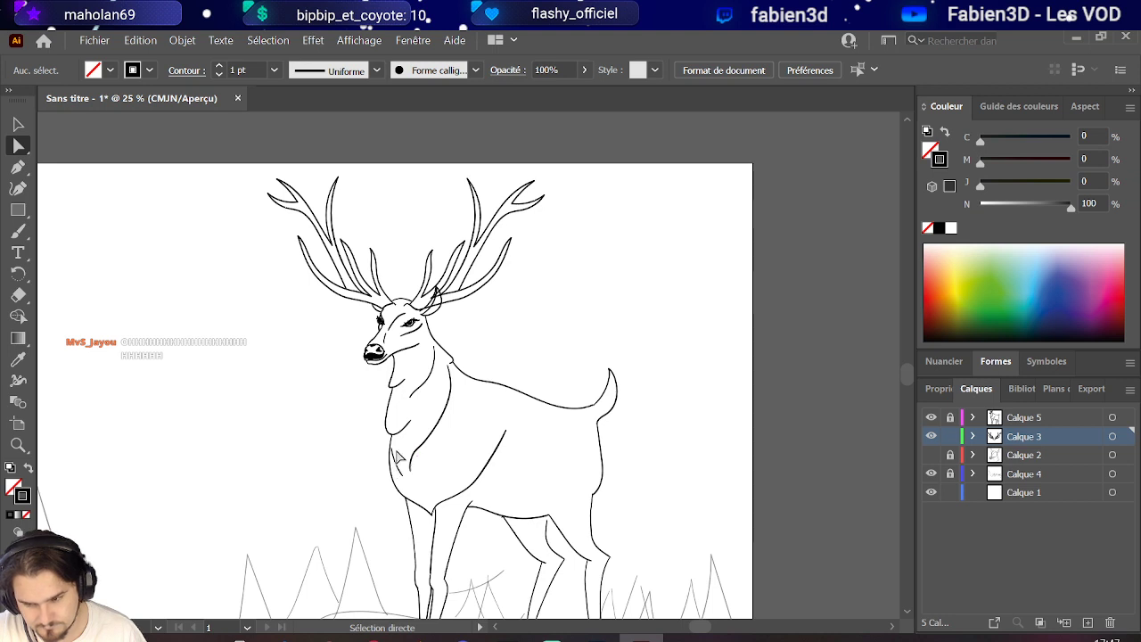
click(18, 124)
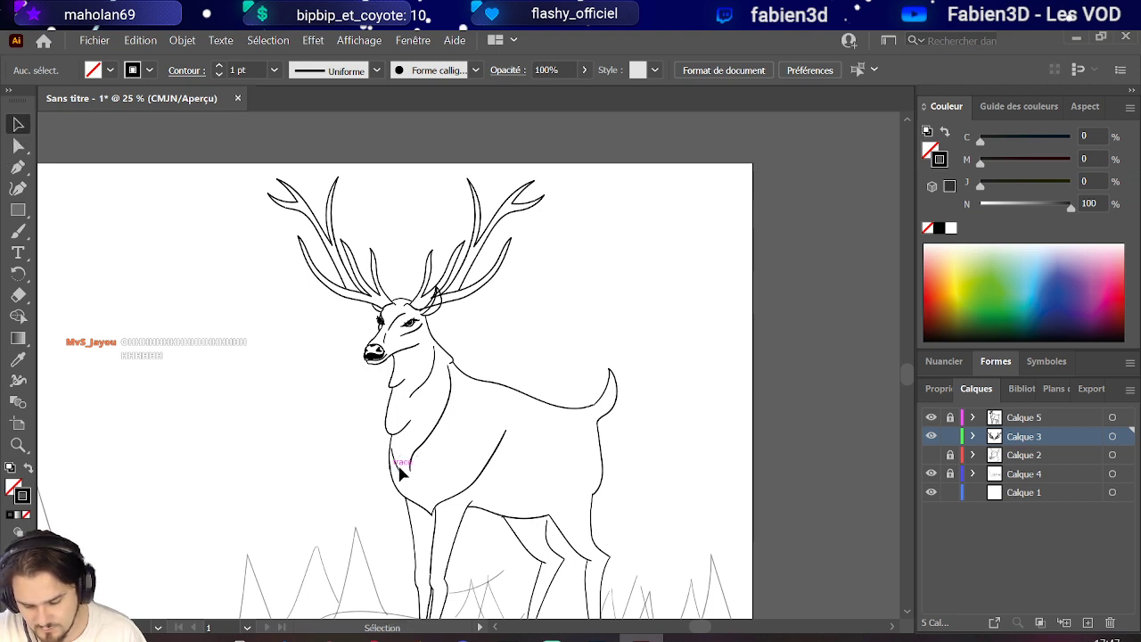
click(951, 418)
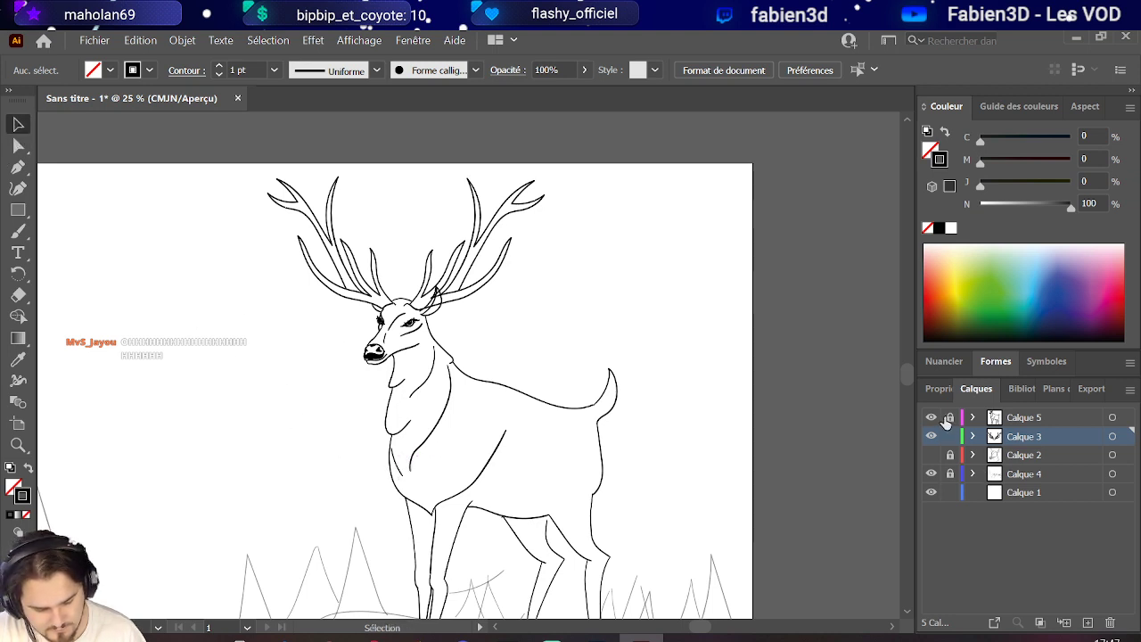
click(397, 475)
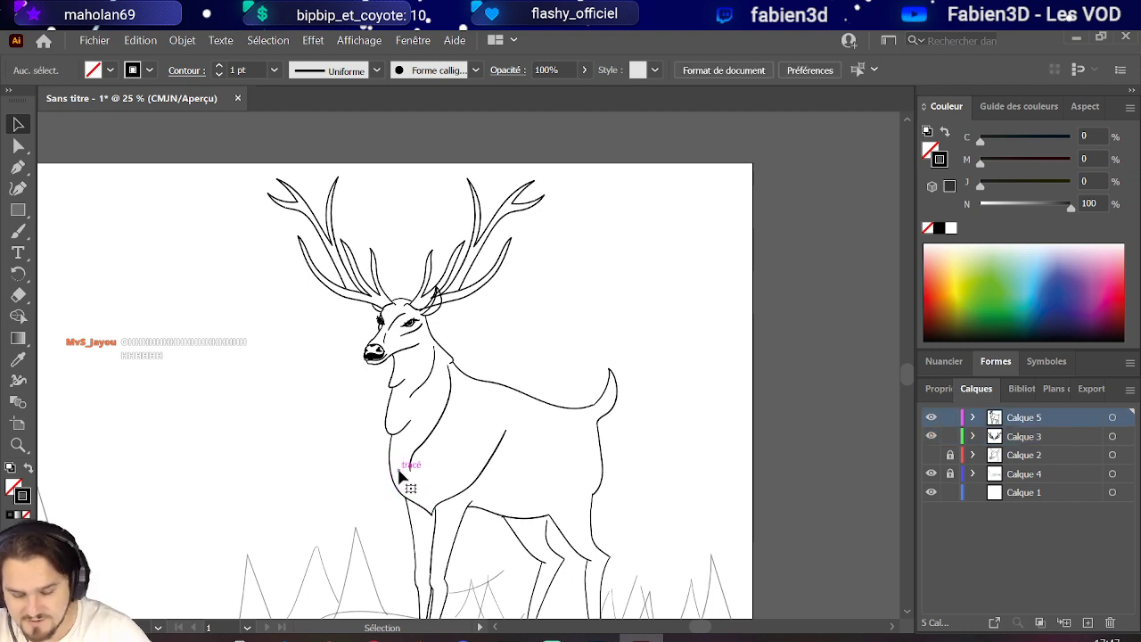
Move the long curved neck line back and slightly down towards the deer's shoulder.
click(446, 414)
drag(446, 419, 440, 455)
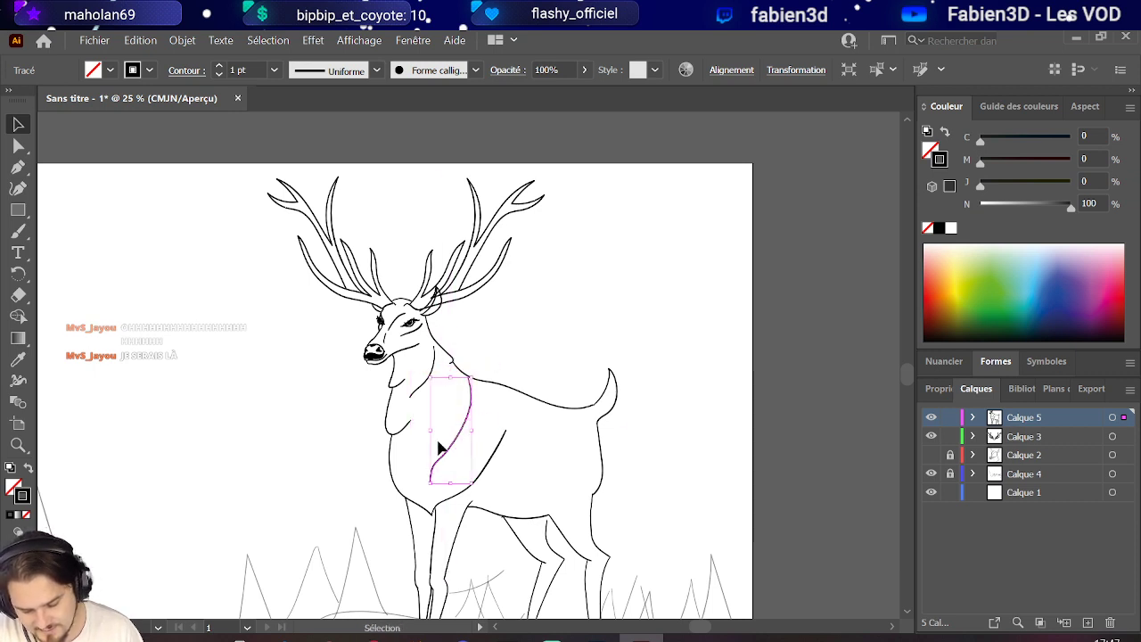
click(514, 422)
scroll(513, 428, down, 1)
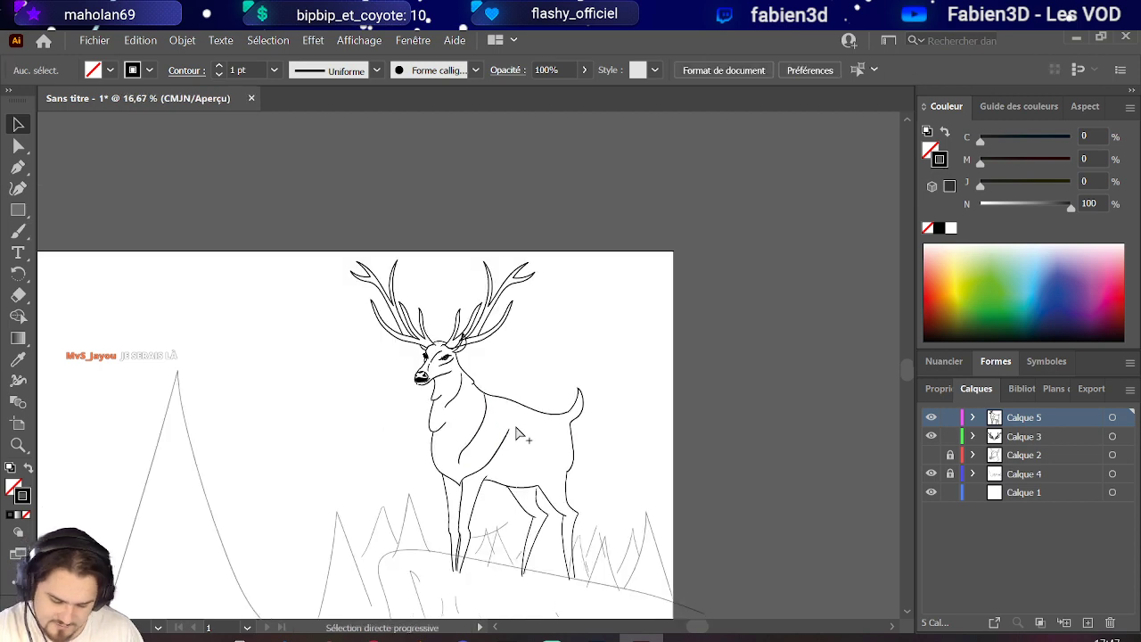
scroll(517, 432, down, 2)
scroll(519, 428, up, 1)
scroll(524, 426, up, 1)
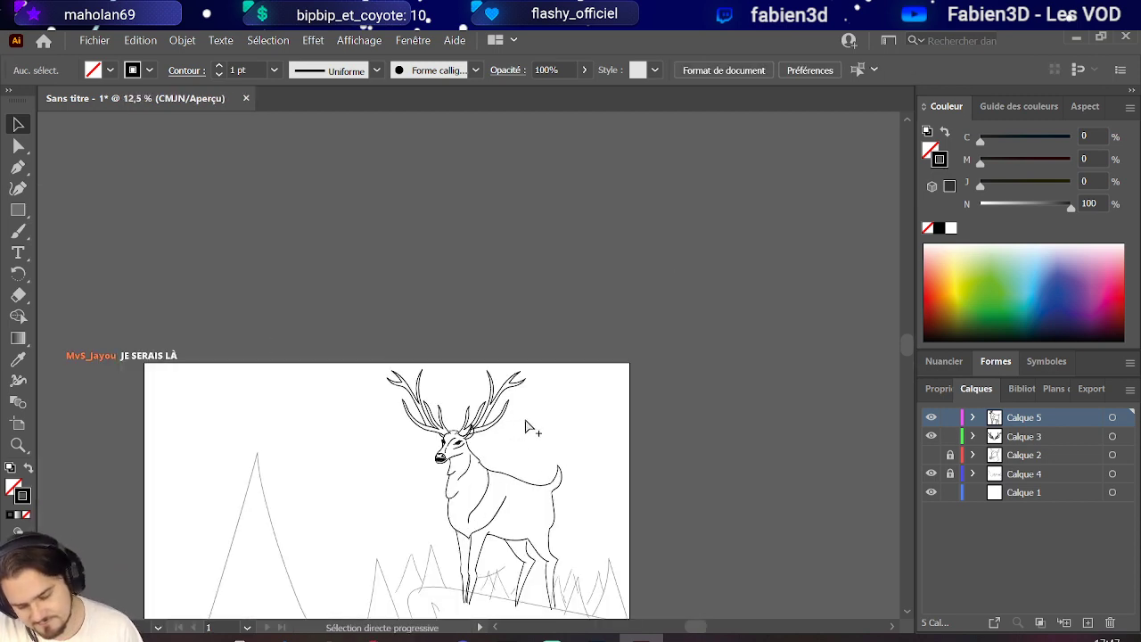
scroll(524, 446, down, 1)
scroll(526, 462, down, 1)
scroll(528, 460, up, 1)
scroll(525, 441, up, 1)
scroll(521, 424, down, 2)
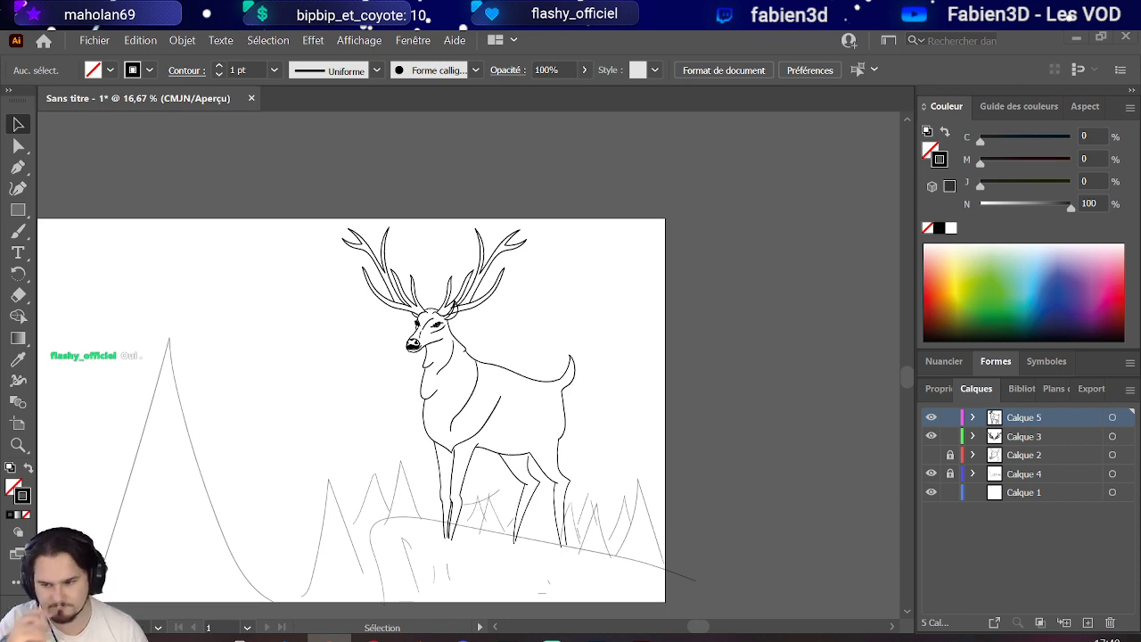
Add a new layer directly above Calque 1 and paint the rock ledge's contour under the deer's front hooves with the Paintbrush.
click(1010, 492)
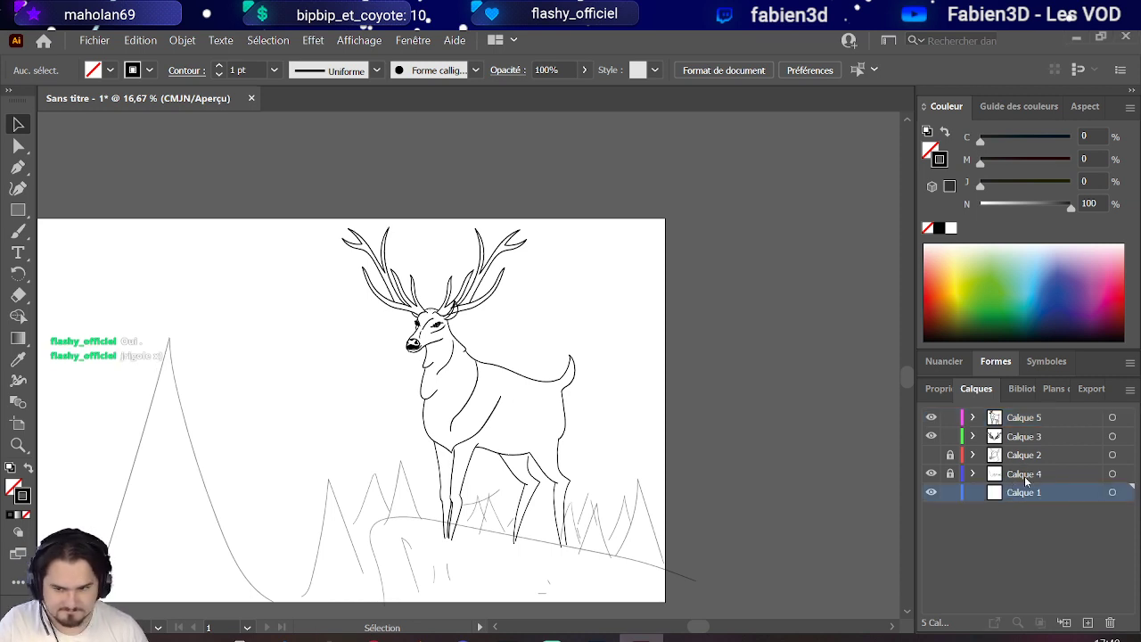
click(1087, 622)
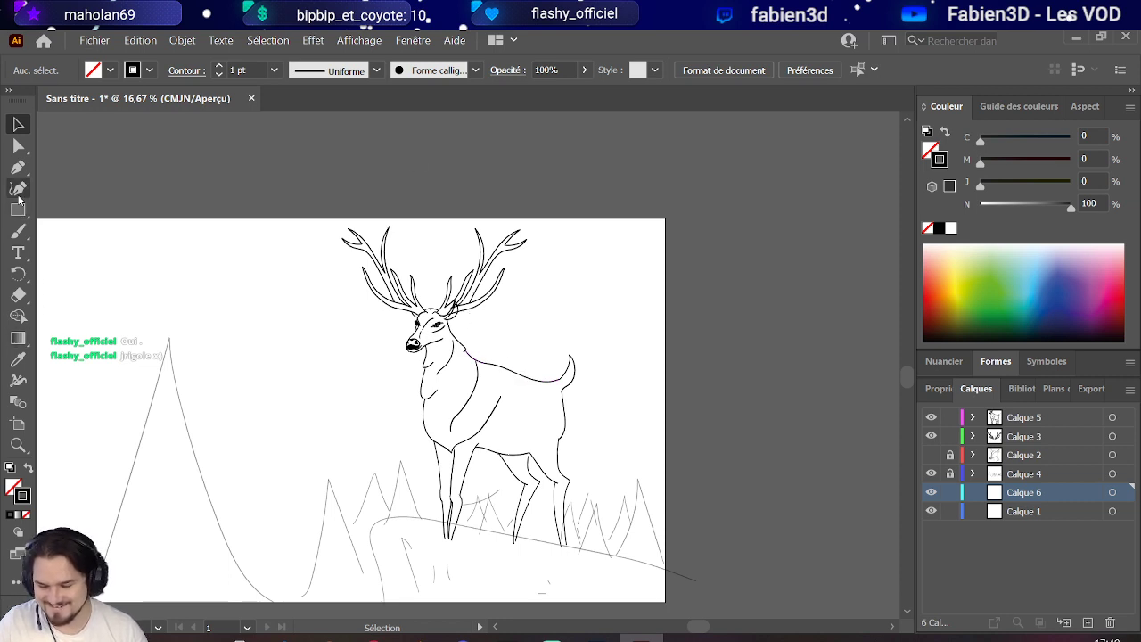
click(17, 231)
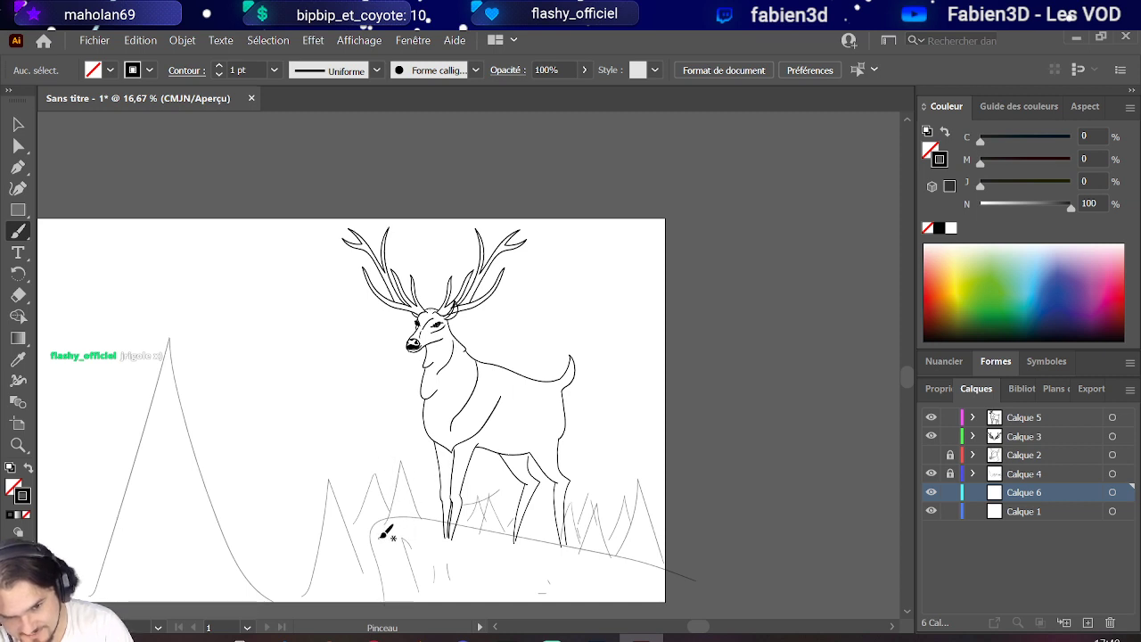
drag(375, 543, 419, 522)
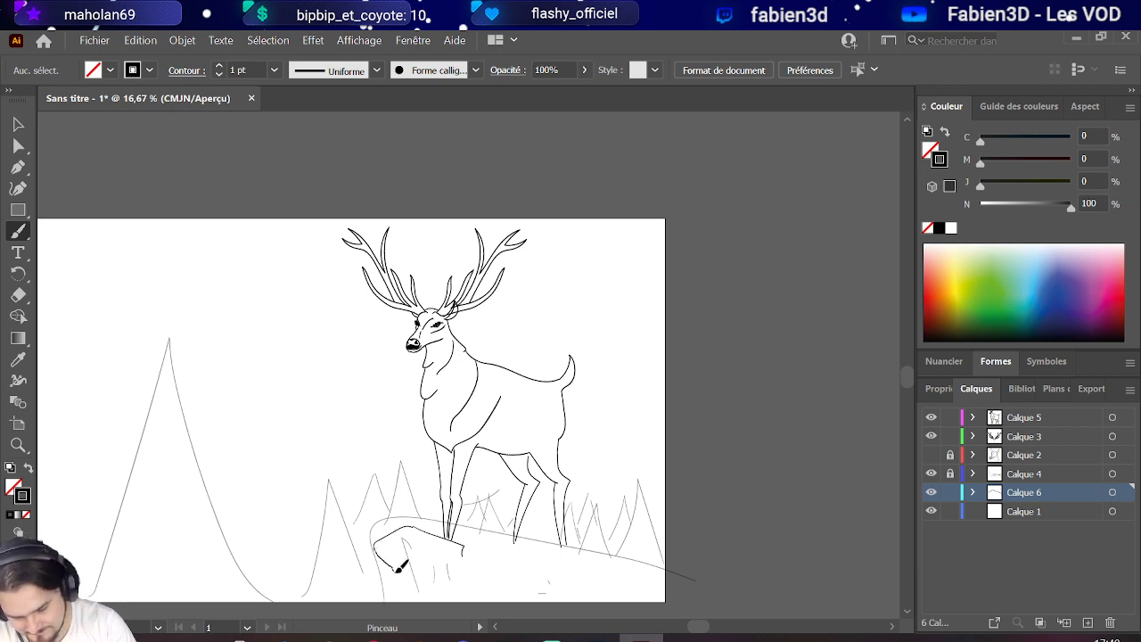
drag(434, 564, 538, 598)
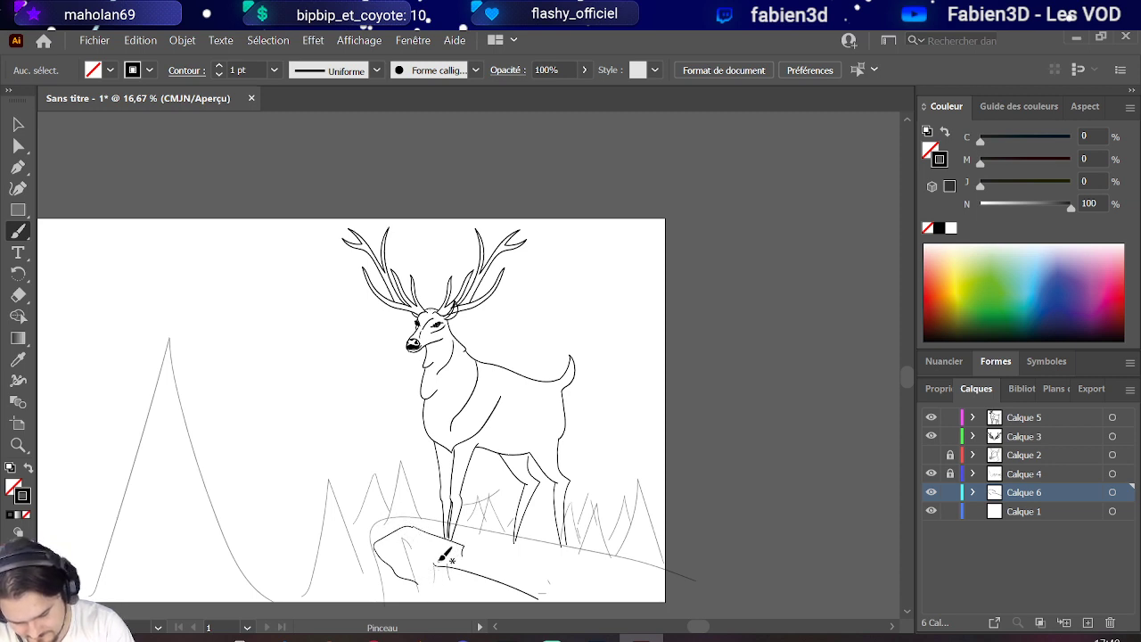
drag(440, 560, 466, 553)
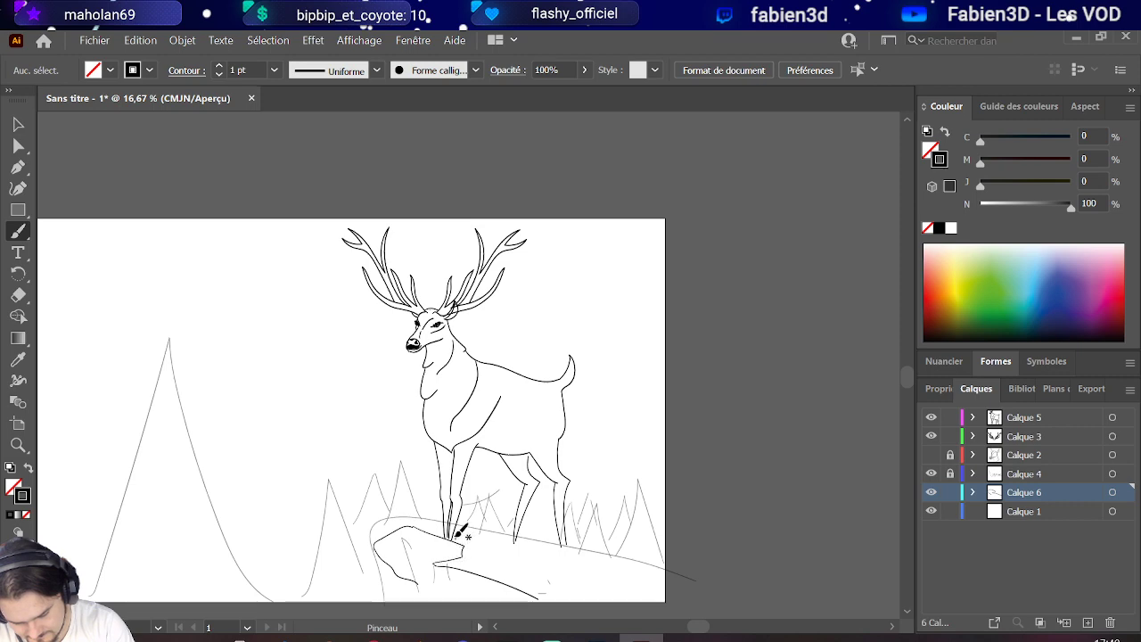
Paint a wavy inner edge line across the rock ledge, from its front tip to the notch below the hooves.
scroll(428, 555, up, 4)
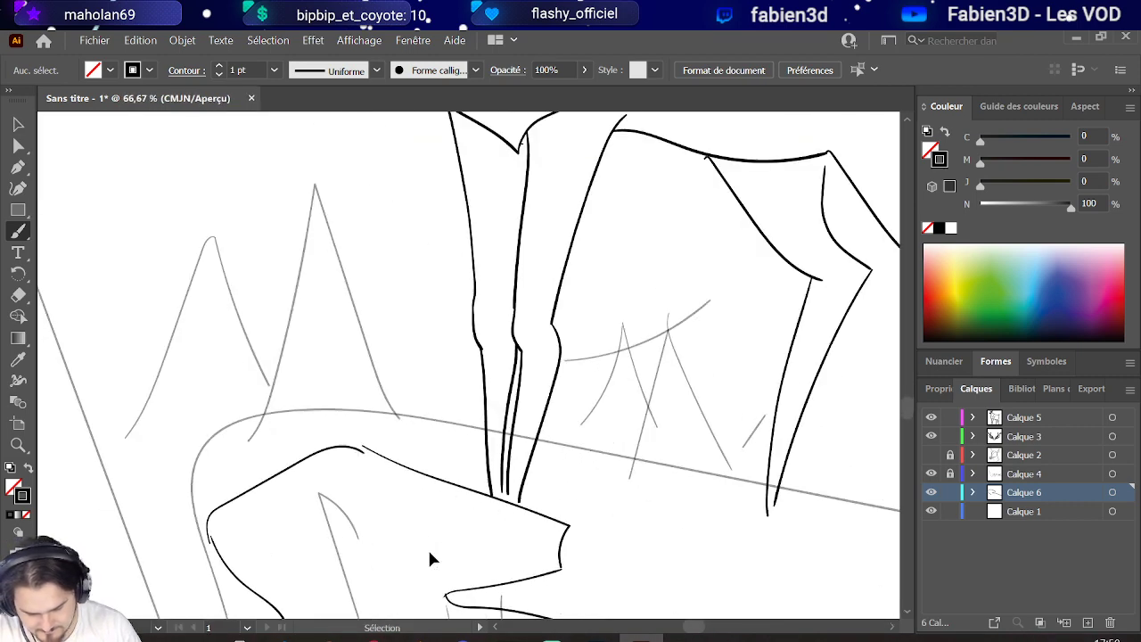
scroll(441, 459, down, 3)
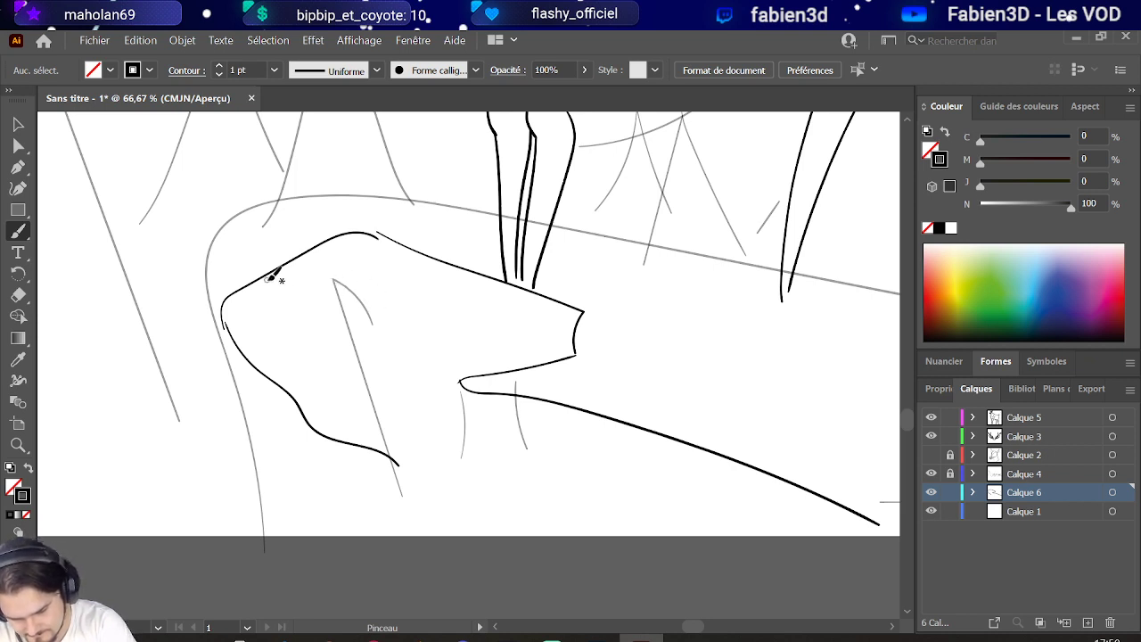
mouse_move(228, 310)
mouse_down()
mouse_move(363, 270)
mouse_move(458, 301)
mouse_move(551, 357)
mouse_move(577, 353)
mouse_move(585, 312)
mouse_up()
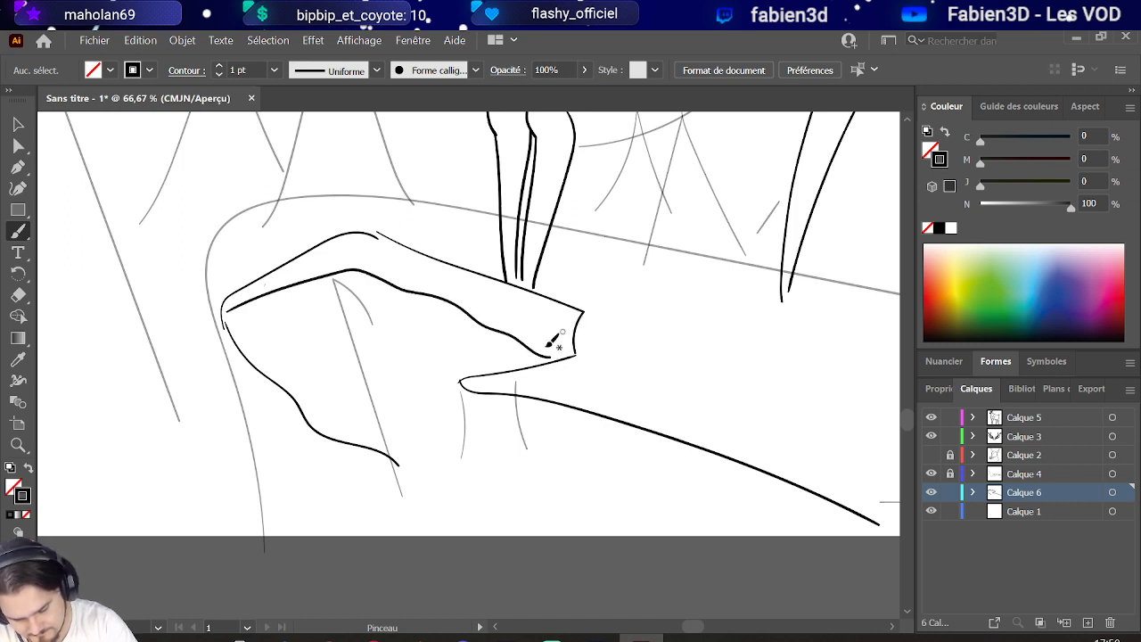
mouse_move(471, 381)
mouse_down()
mouse_move(473, 431)
mouse_move(518, 506)
mouse_up()
key(ctrl+z)
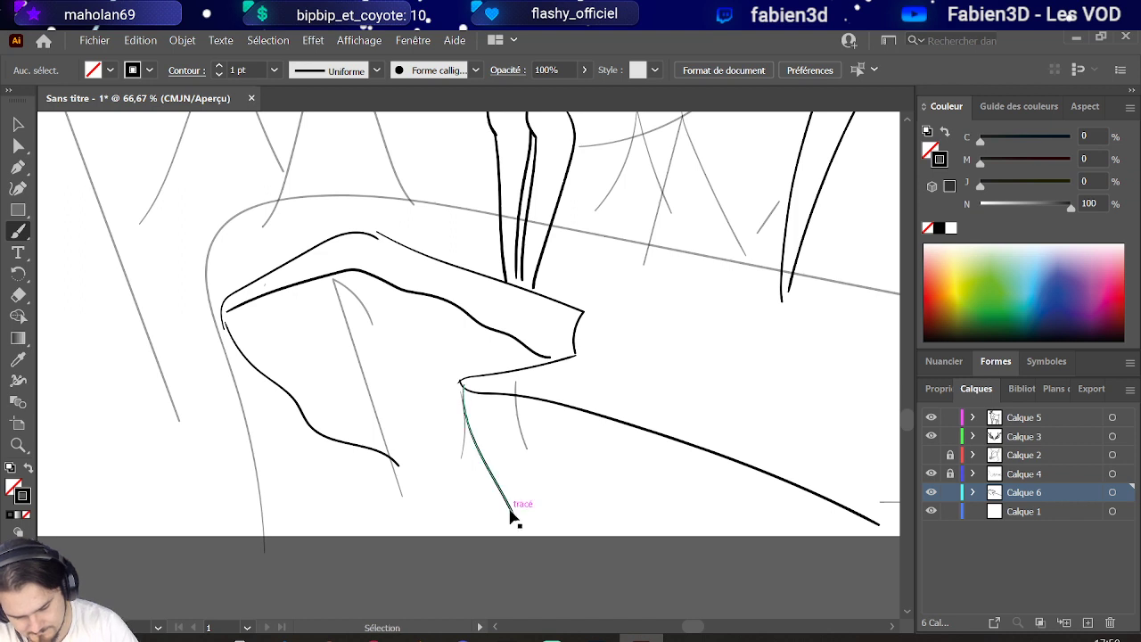
scroll(518, 376, right, 2)
drag(518, 378, 474, 368)
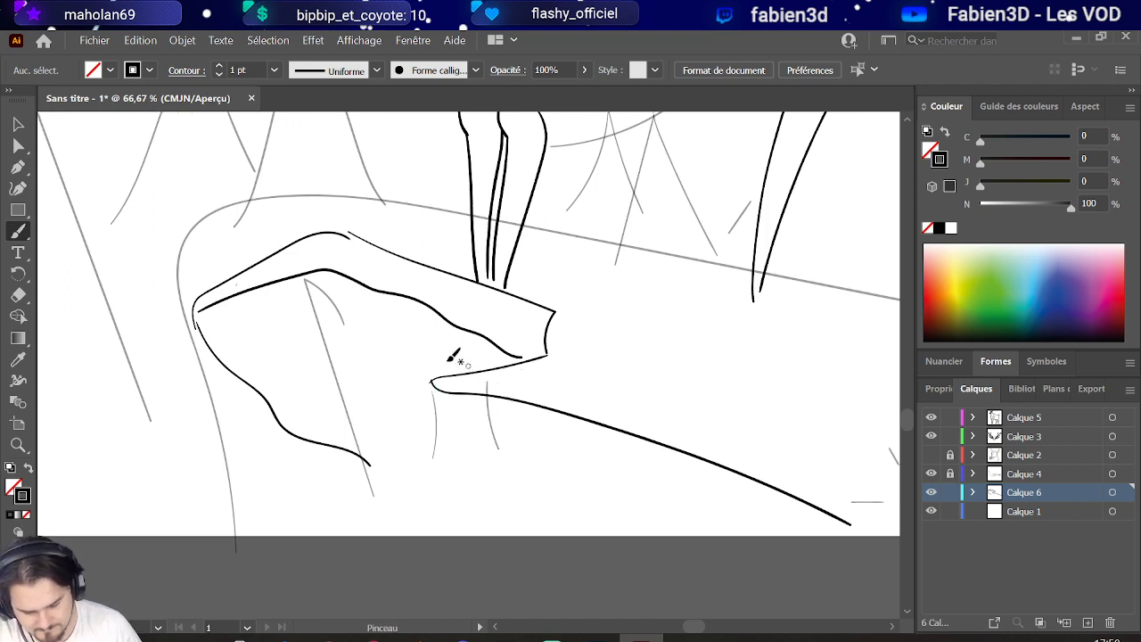
scroll(473, 367, right, 2)
Reshape the ledge's lower contour with Direct Selection, moving its anchors so the notch curves up towards the wavy inner edge.
click(18, 144)
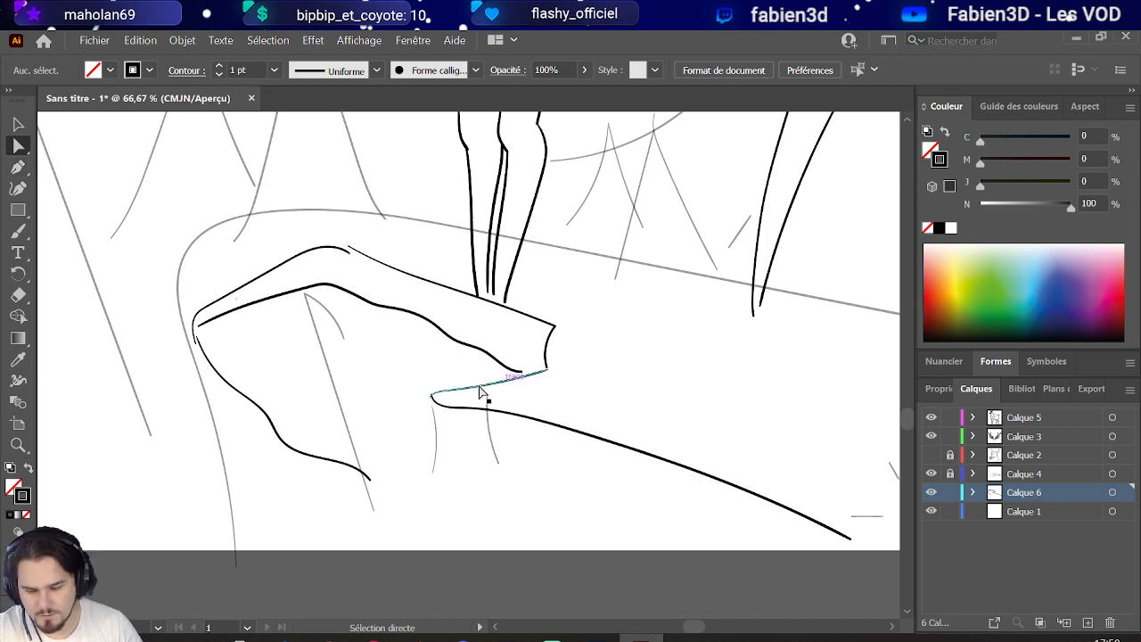
mouse_move(433, 392)
mouse_down()
mouse_move(458, 408)
mouse_move(459, 379)
mouse_move(481, 378)
mouse_up()
scroll(477, 383, down, 2)
scroll(468, 392, up, 2)
scroll(369, 317, down, 1)
scroll(364, 309, down, 3)
scroll(330, 286, up, 3)
click(331, 297)
Paint a raised rounded rock tip with the Paintbrush, from the ledge's upper edge around to its front corner.
key(b)
scroll(428, 334, up, 2)
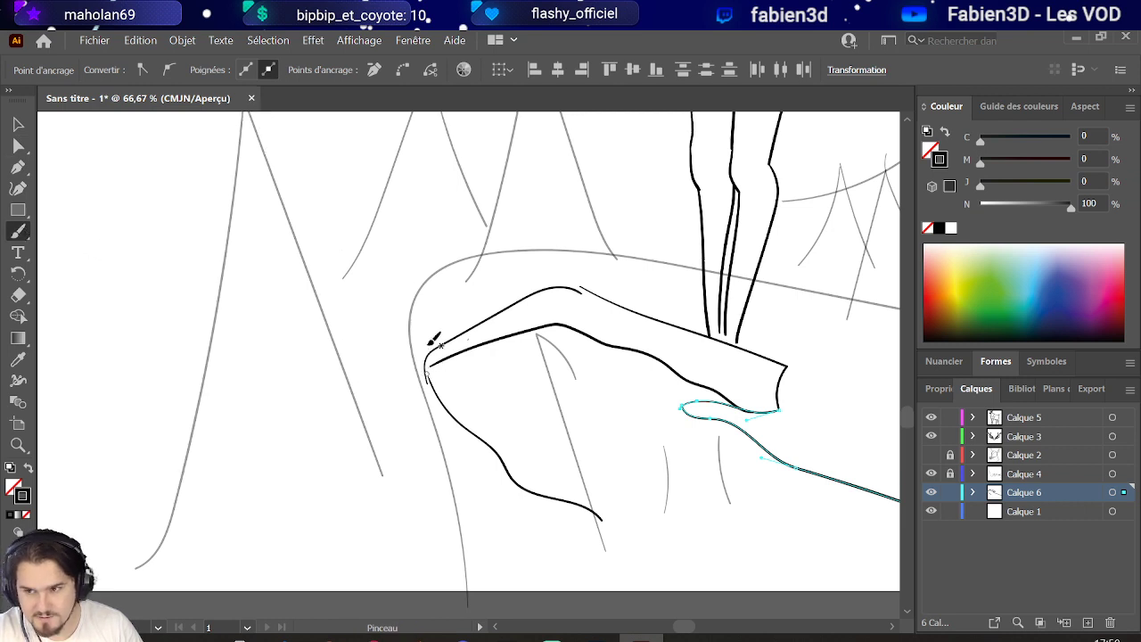
mouse_move(519, 300)
mouse_down()
mouse_move(433, 262)
mouse_move(412, 281)
mouse_move(427, 363)
mouse_up()
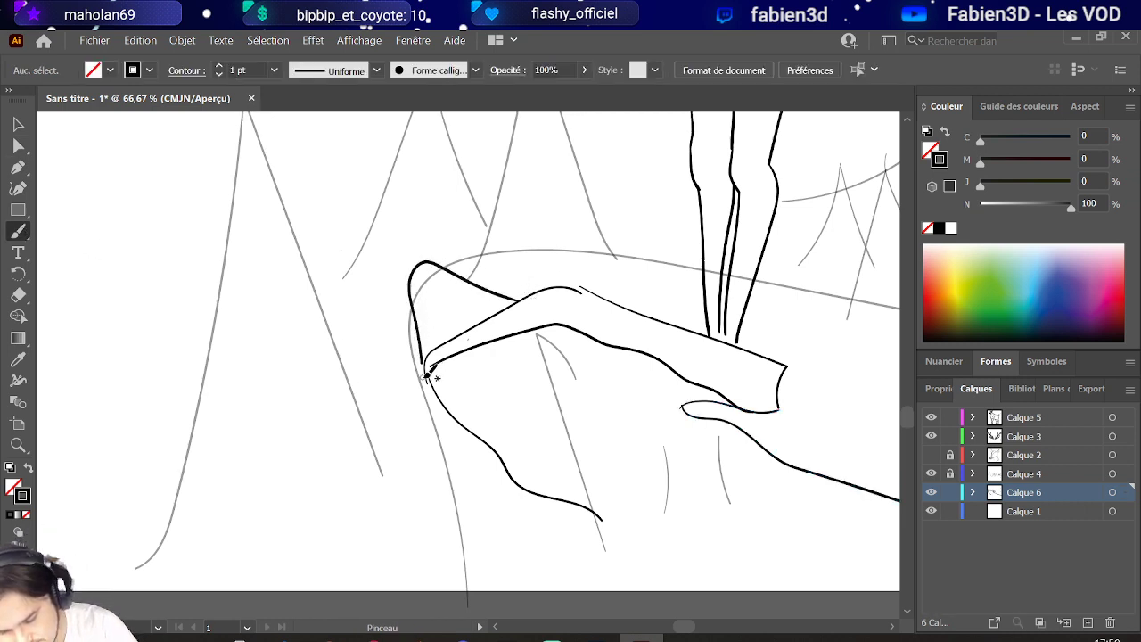
mouse_move(429, 261)
mouse_down()
mouse_move(539, 245)
mouse_move(714, 269)
mouse_up()
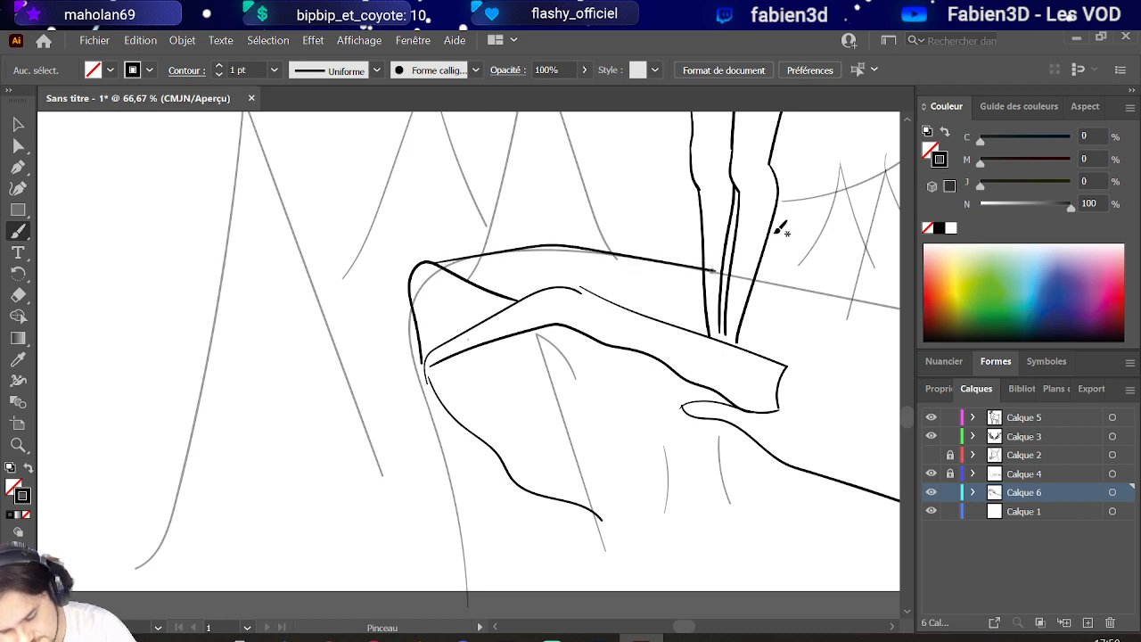
key(a)
key(ctrl+z)
key(ctrl+z)
Paint the rock's long upper edge from the raised tip back past the deer's front legs, following the grey sketch line.
mouse_move(439, 259)
mouse_down()
mouse_move(674, 261)
mouse_move(890, 305)
mouse_up()
scroll(896, 312, down, 6)
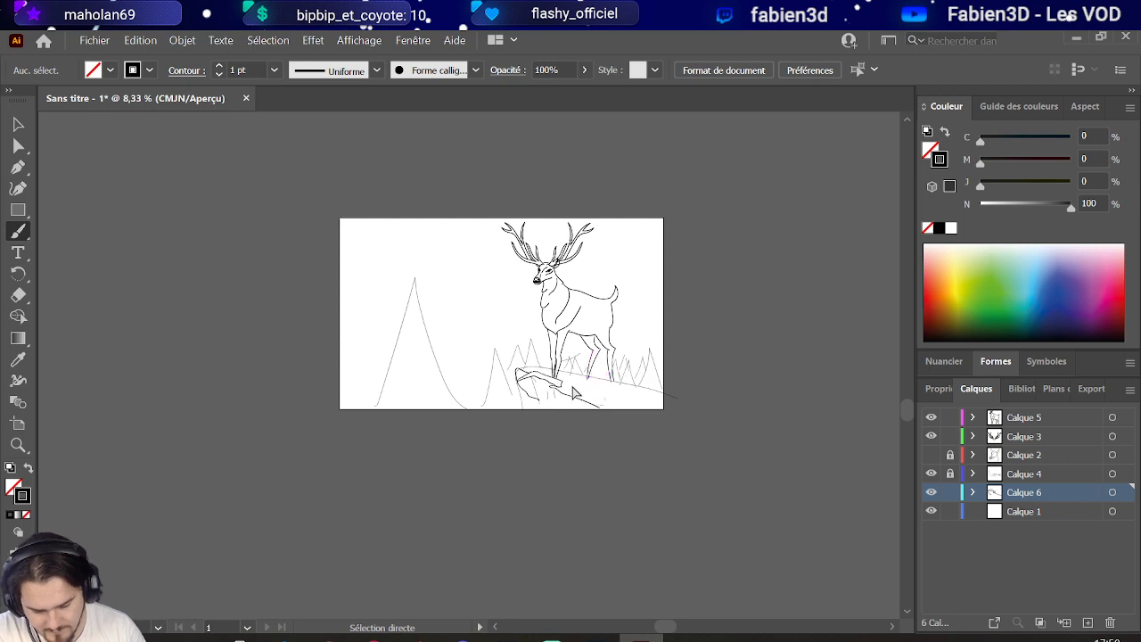
scroll(575, 393, down, 2)
scroll(584, 324, up, 4)
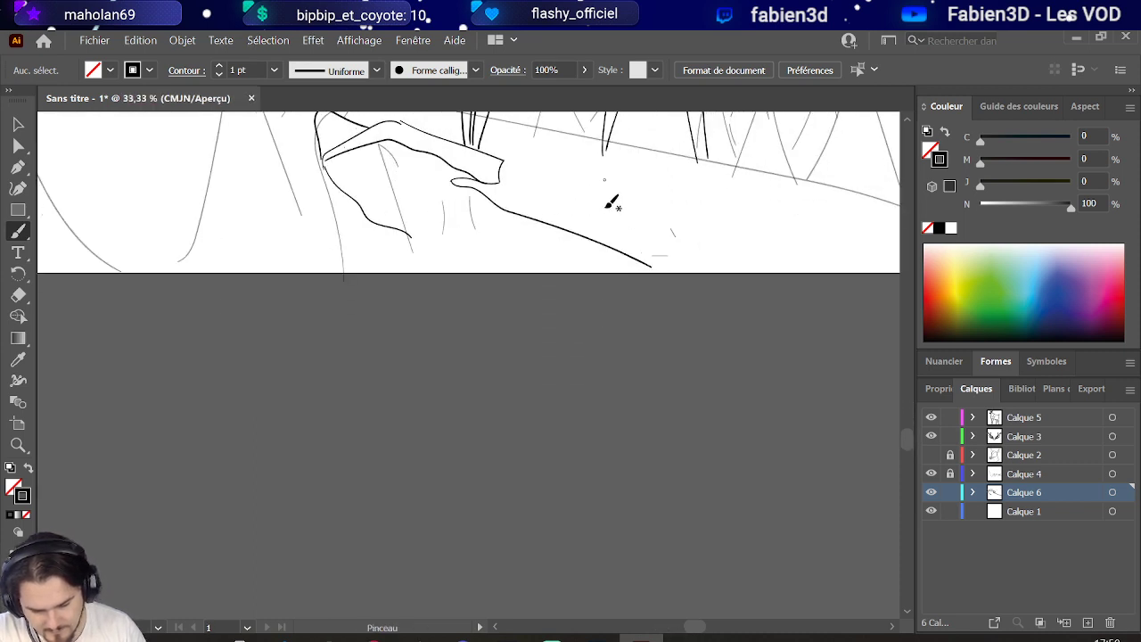
Paint the ledge's upper edge as a long gentle wave from the rock notch past the hind hooves to the artboard's edge.
scroll(612, 203, up, 3)
mouse_move(482, 234)
mouse_down()
mouse_move(582, 229)
mouse_move(903, 344)
mouse_up()
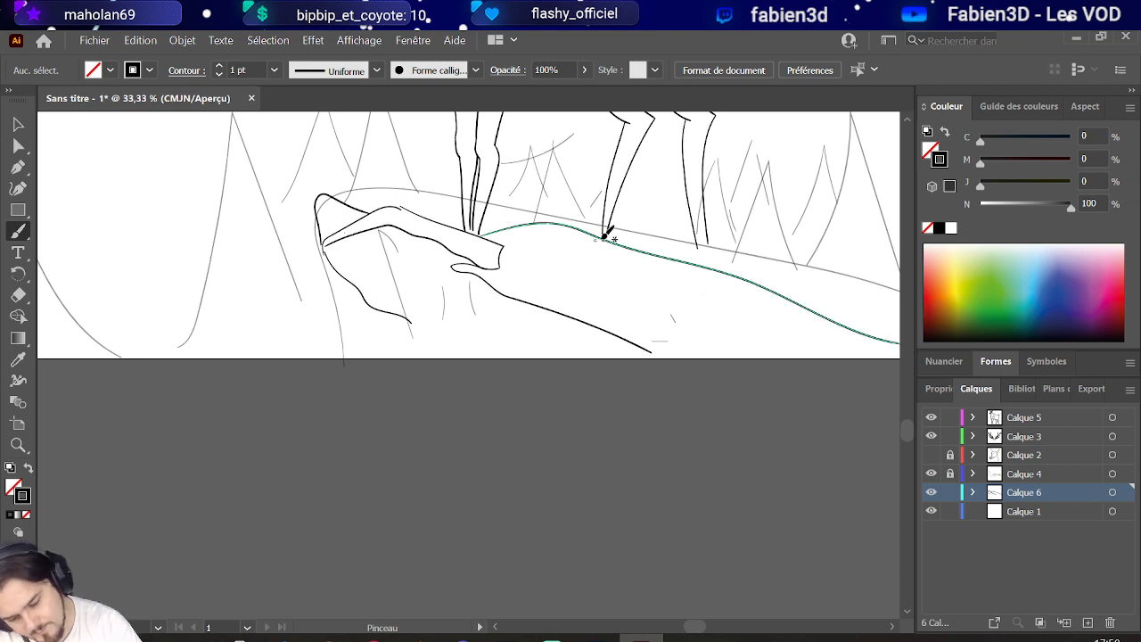
scroll(609, 235, down, 4)
scroll(639, 279, up, 2)
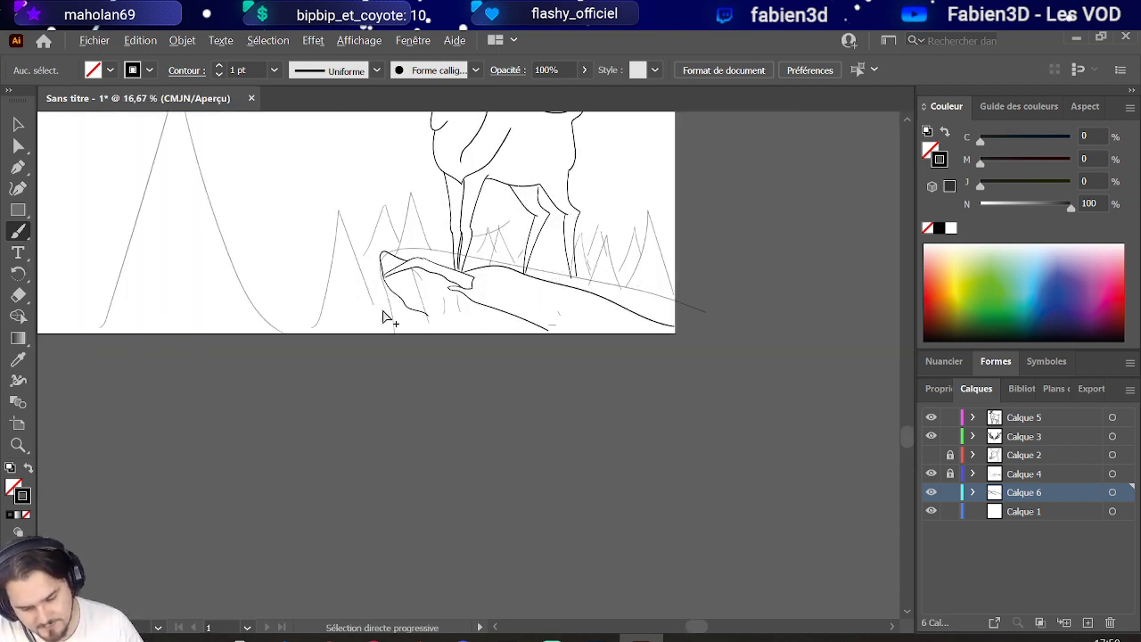
Paint downward crack strokes, small joining facets and a front edge line on the rock face beneath the ledge tip.
drag(395, 299, 412, 337)
mouse_move(455, 302)
mouse_down()
mouse_move(461, 354)
mouse_move(500, 354)
mouse_up()
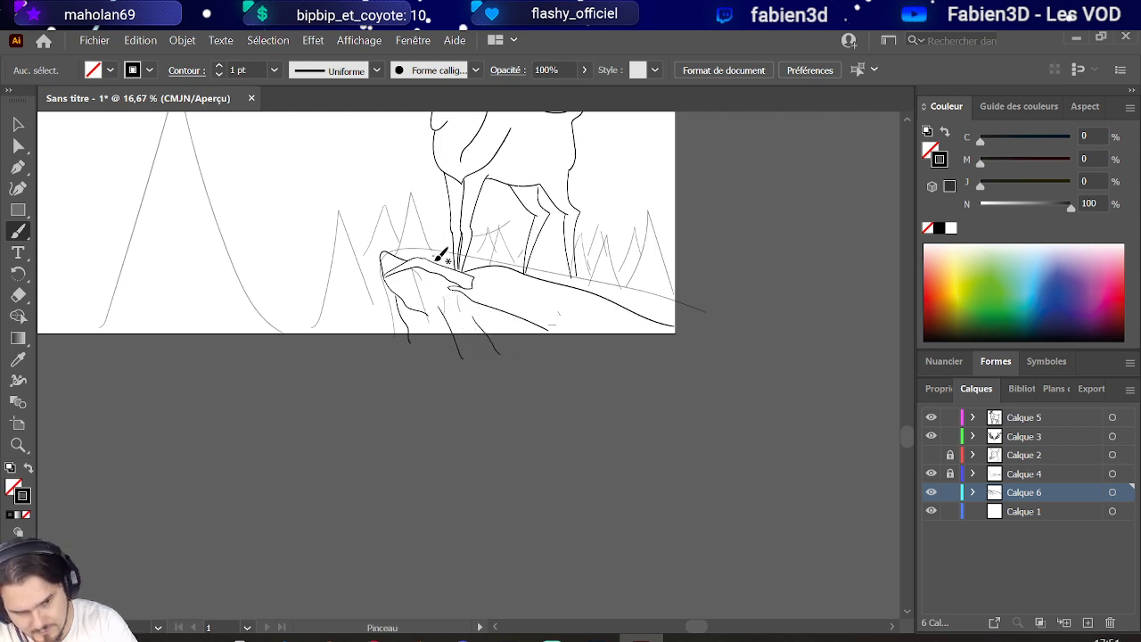
drag(437, 304, 481, 319)
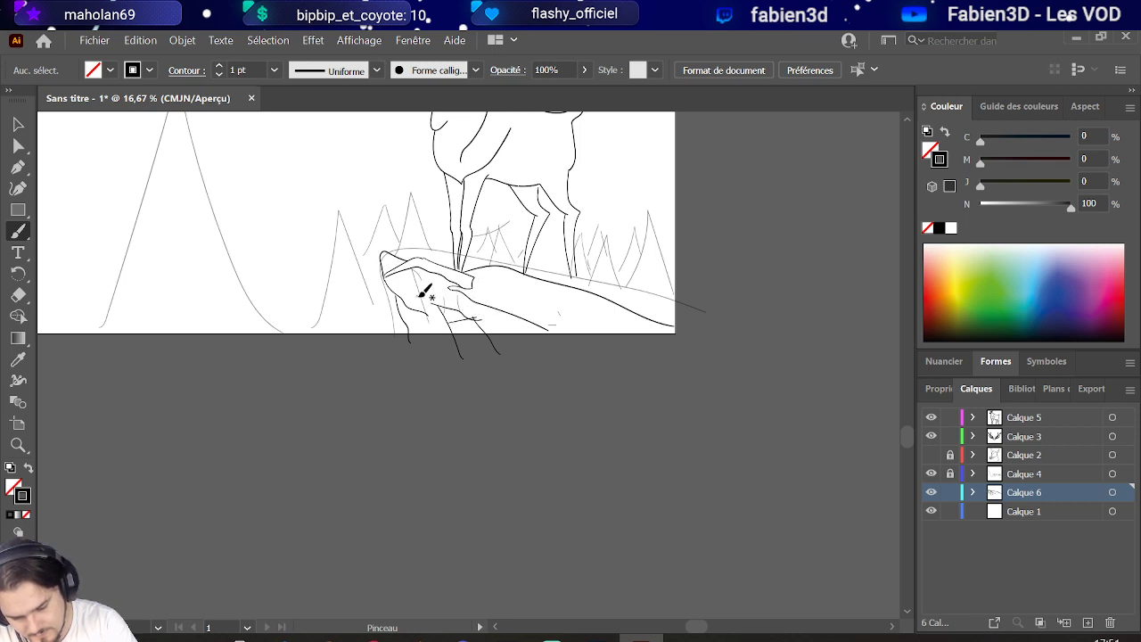
drag(408, 291, 455, 295)
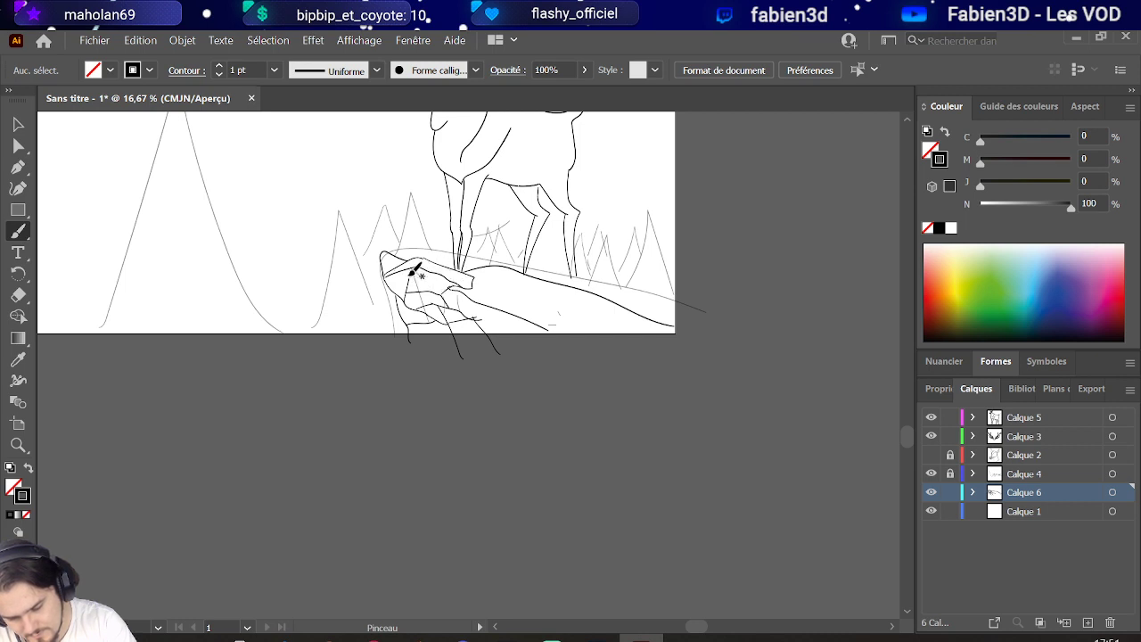
drag(384, 255, 390, 304)
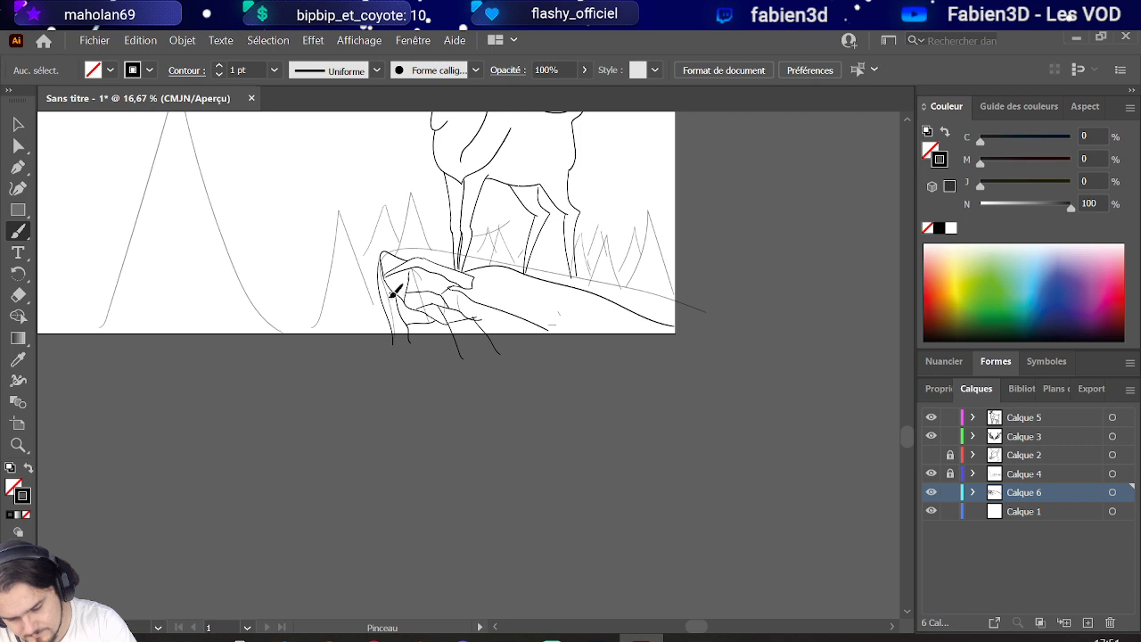
Undo all the rock ledge strokes until Calque 6 is empty.
key(ctrl+z)
key(ctrl+z)
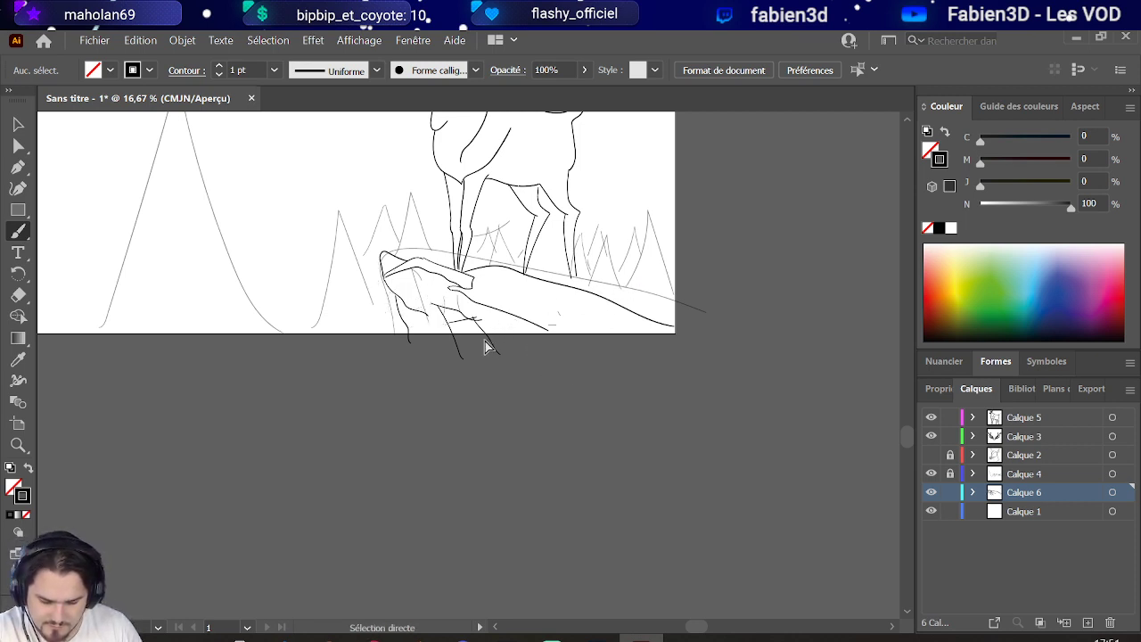
key(ctrl+z)
key(ctrl+z)
key(ctrl+z)
key(ctrl+z)
key(ctrl+z)
key(ctrl+z)
key(ctrl+z)
key(ctrl+z)
key(ctrl+z)
key(ctrl+z)
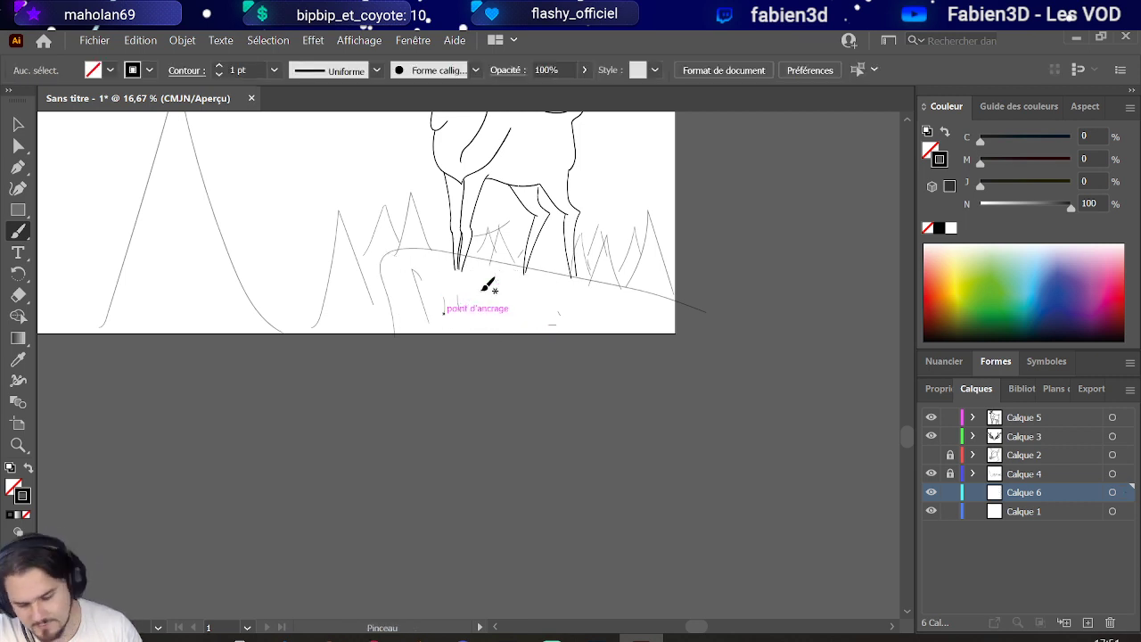
Paint a steep front edge for a new ledge and a peaked top edge sloping back past the deer's hooves.
drag(391, 338, 380, 264)
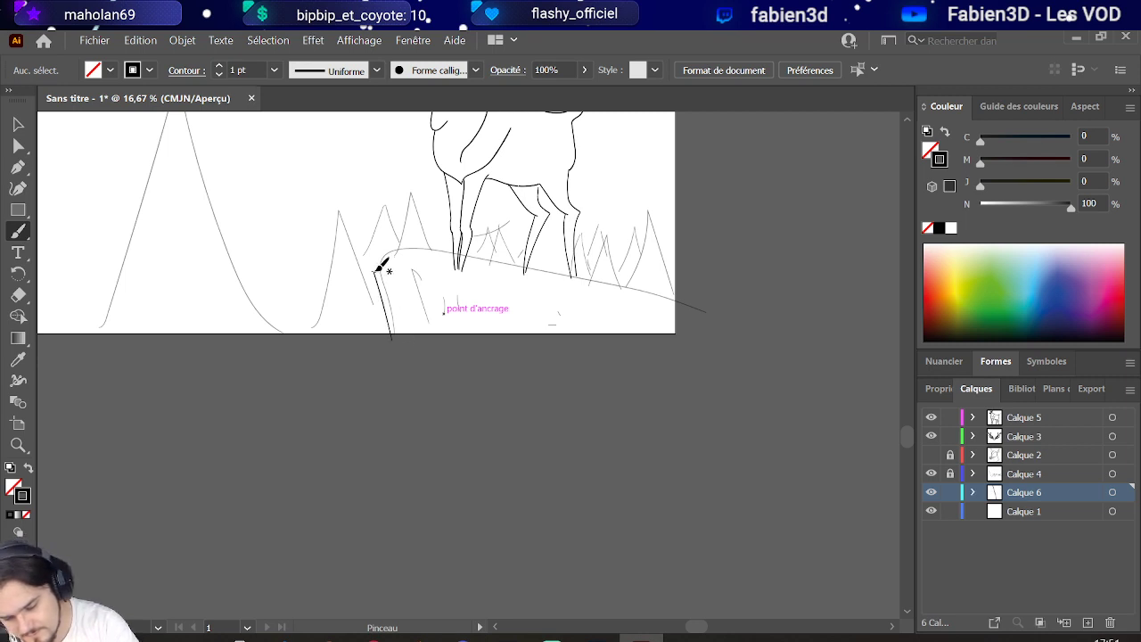
mouse_move(381, 264)
mouse_down()
mouse_move(422, 241)
mouse_move(552, 290)
mouse_move(704, 321)
mouse_up()
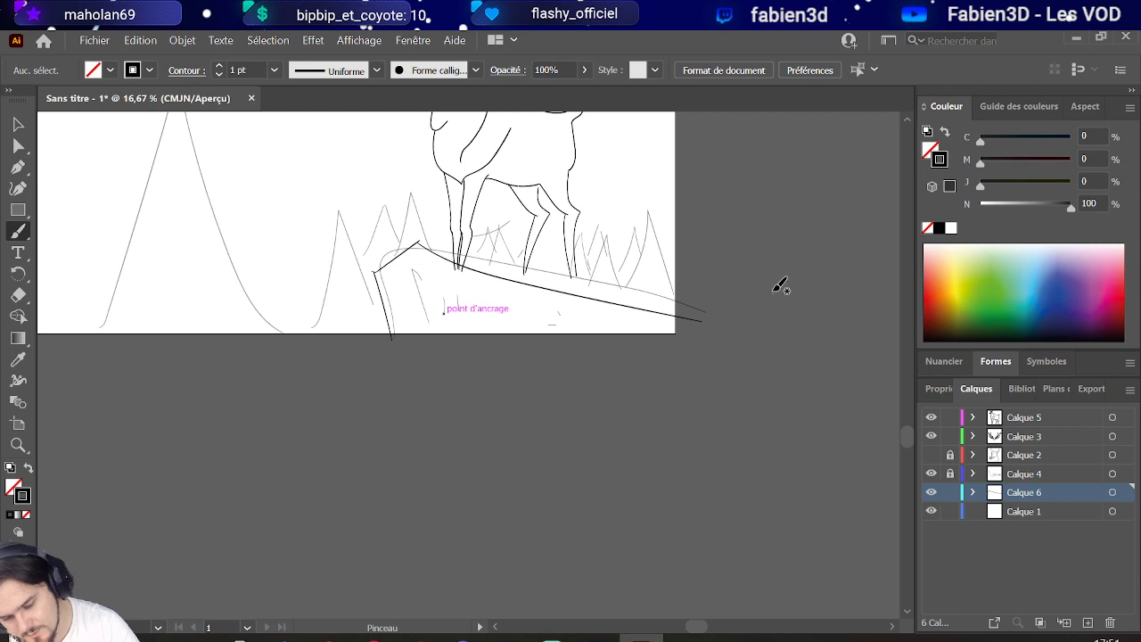
scroll(678, 294, down, 1)
scroll(419, 357, up, 2)
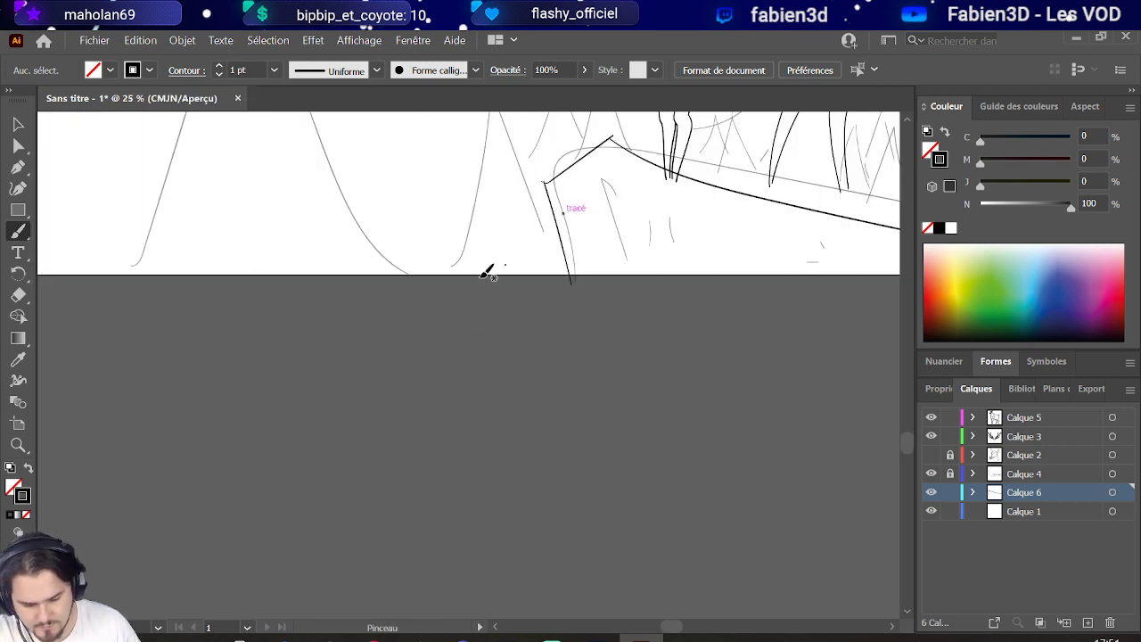
scroll(512, 254, down, 1)
scroll(580, 224, up, 1)
scroll(593, 229, up, 4)
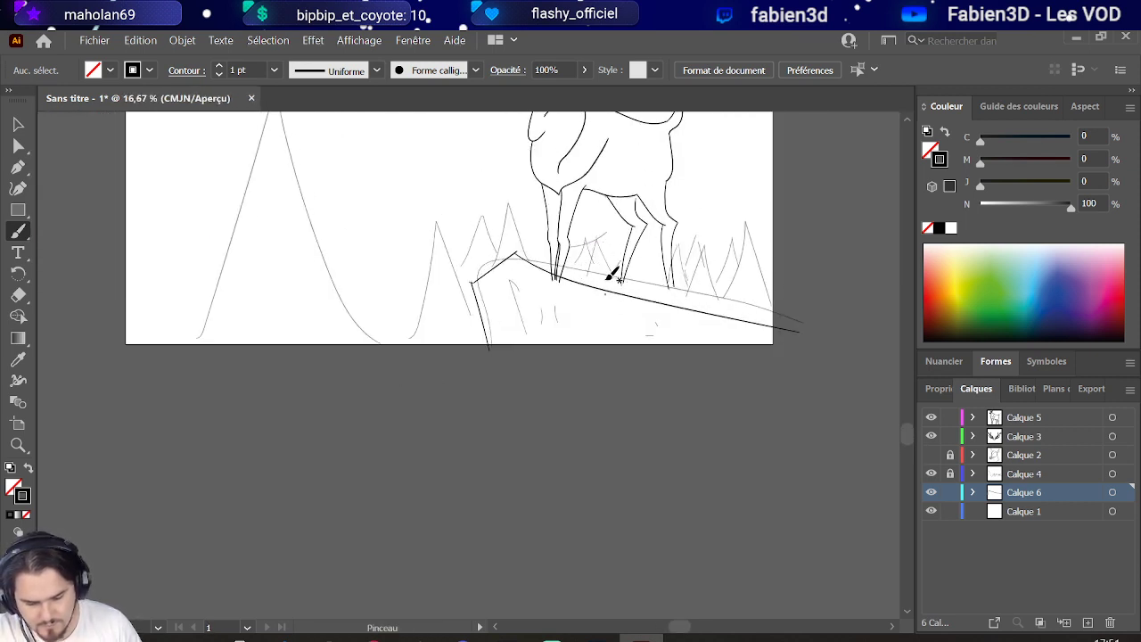
scroll(615, 279, up, 3)
scroll(675, 341, down, 2)
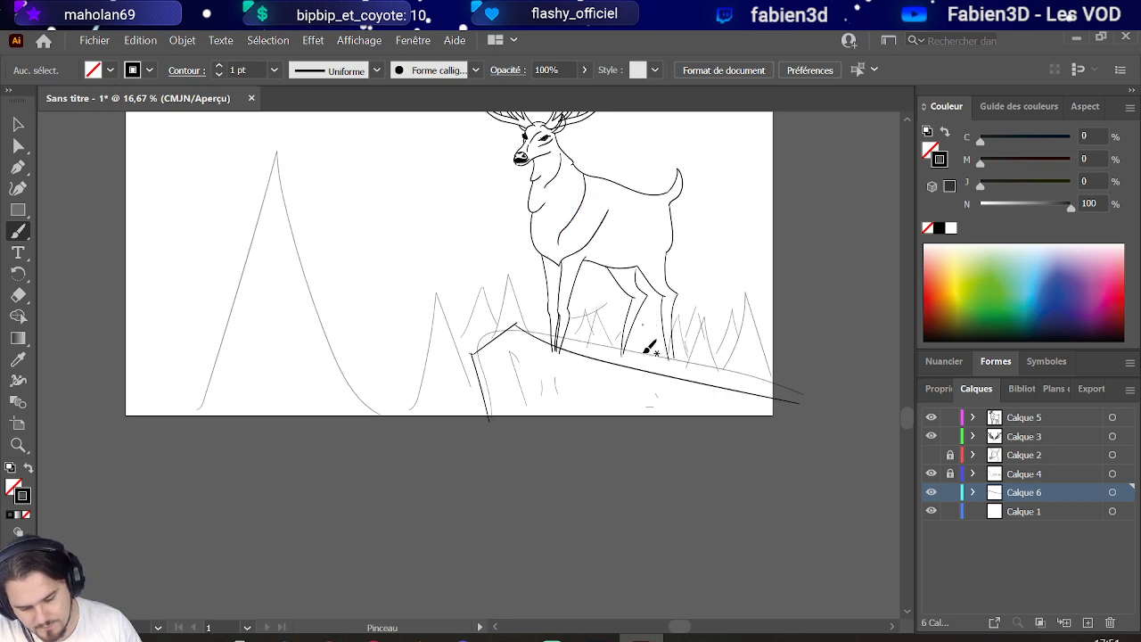
scroll(675, 330, up, 1)
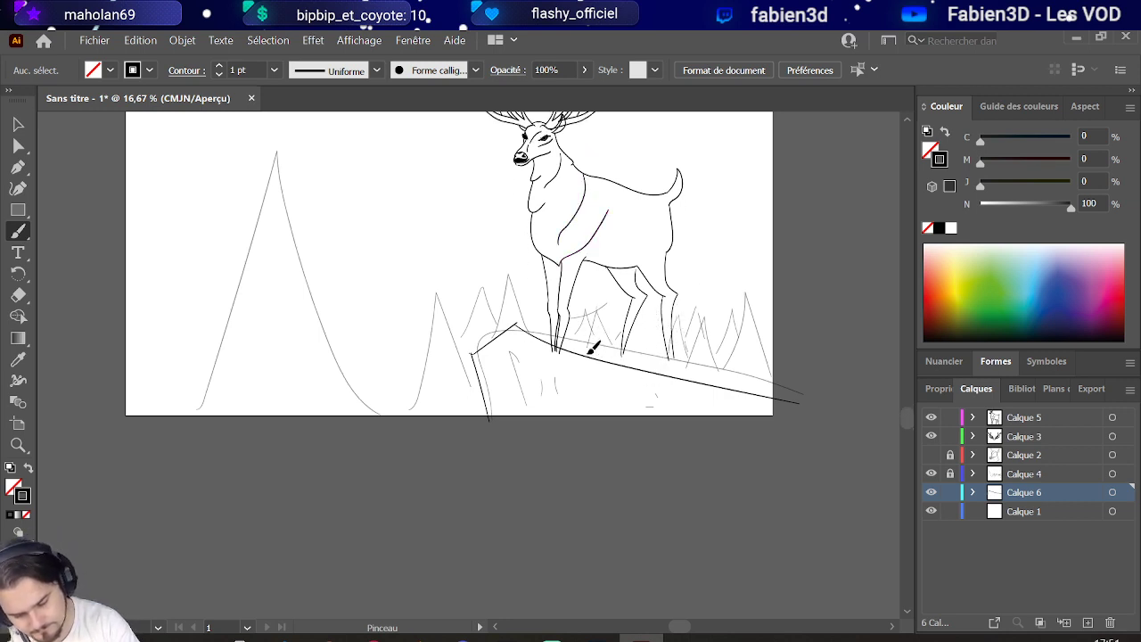
Replace the peaked top edge with a higher arched one crossing the deer's legs, and extend the front edge up to meet it.
key(ctrl)
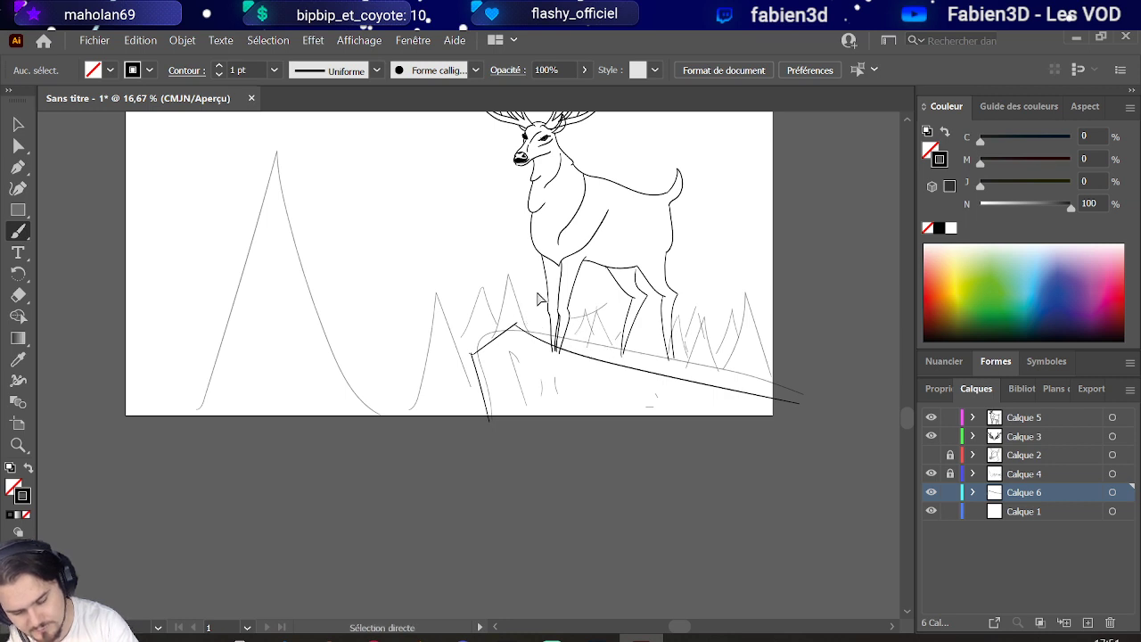
mouse_move(475, 355)
mouse_down()
mouse_move(462, 306)
mouse_move(568, 293)
mouse_move(812, 395)
mouse_up()
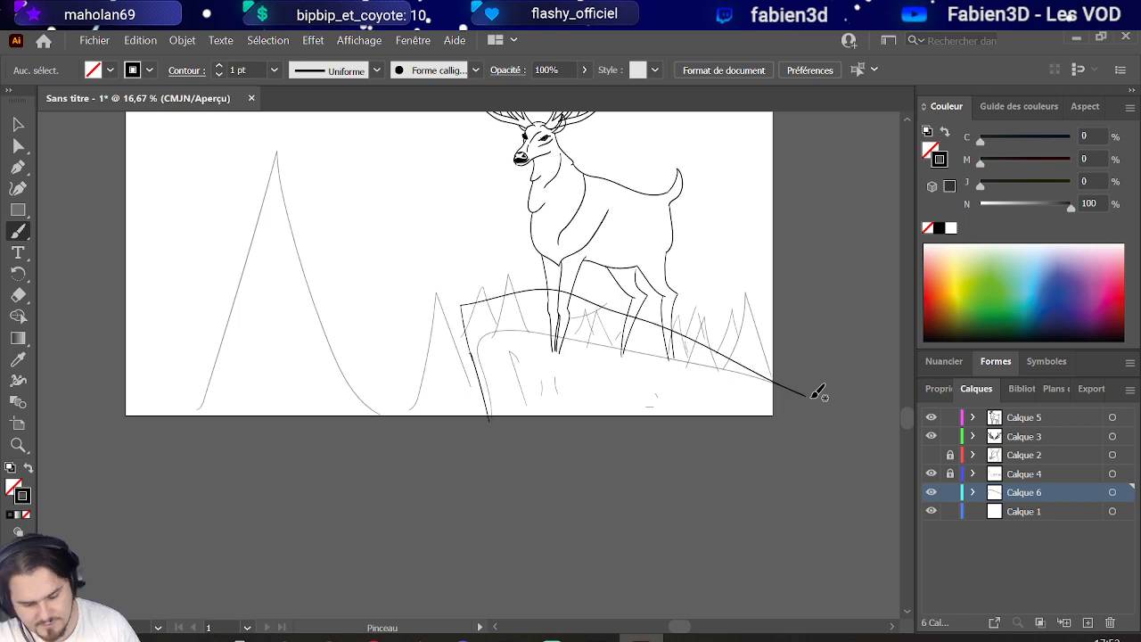
scroll(754, 400, down, 1)
scroll(721, 344, up, 2)
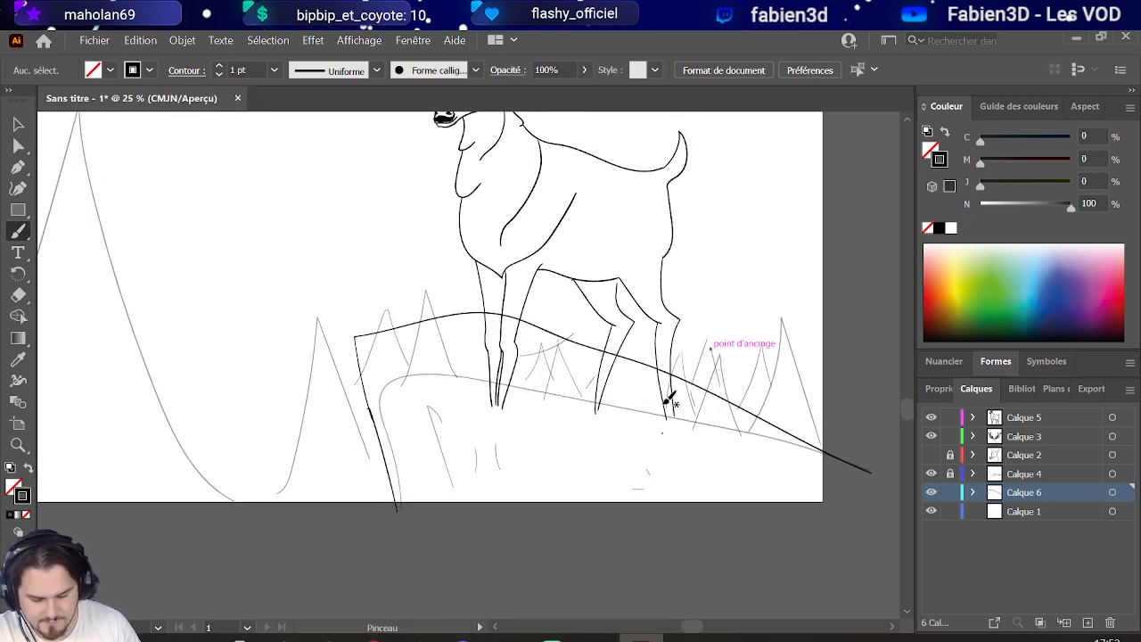
scroll(671, 401, up, 3)
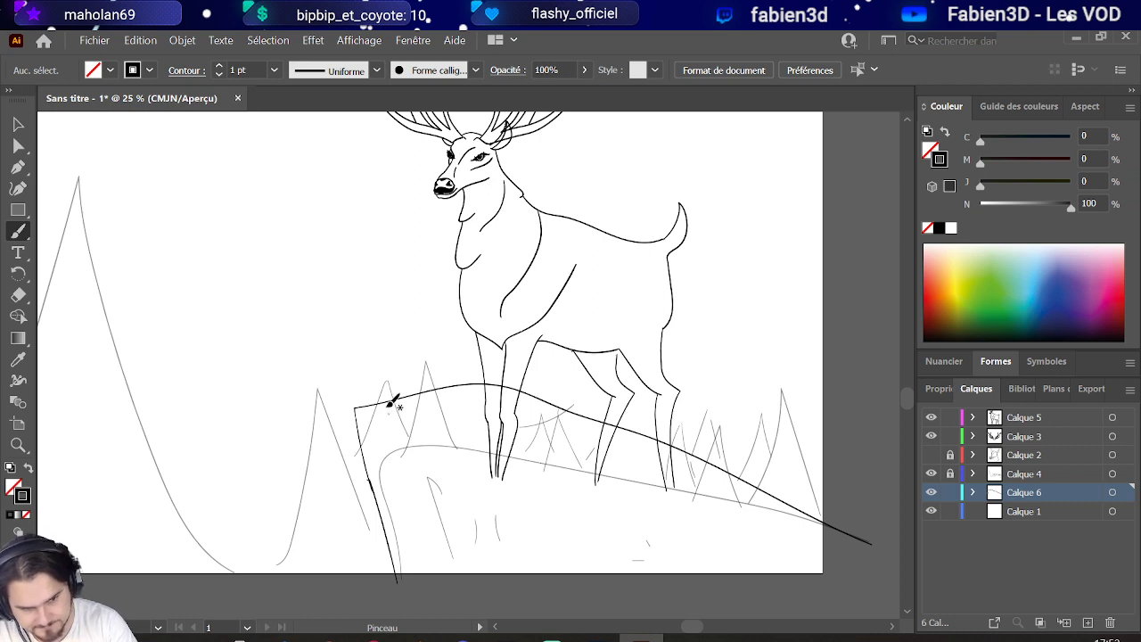
drag(358, 411, 361, 439)
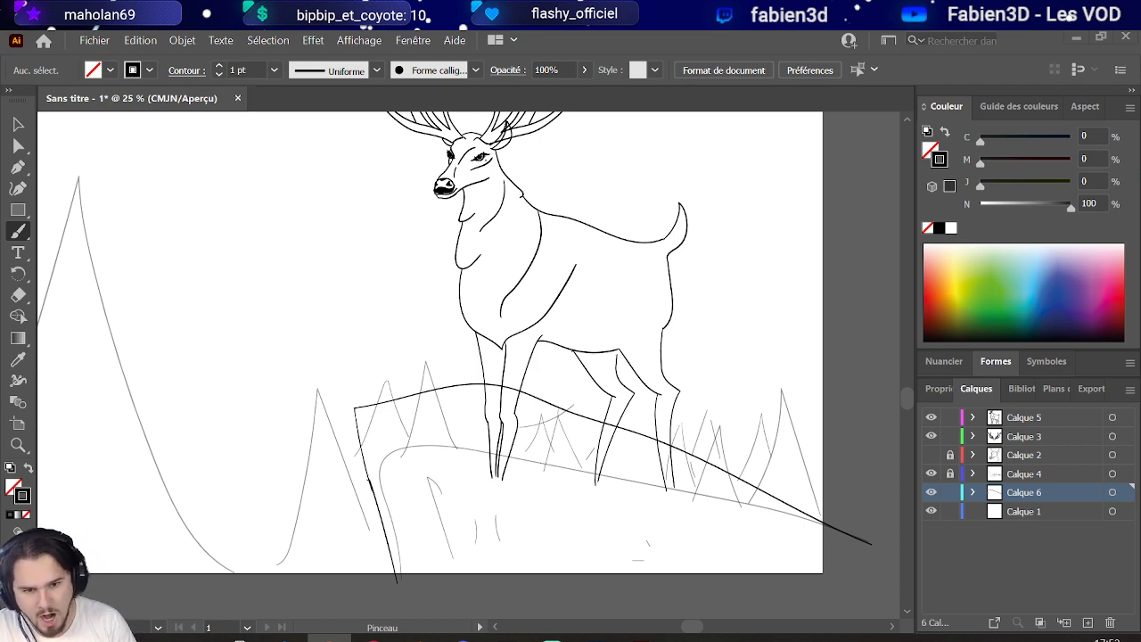
drag(401, 407, 447, 557)
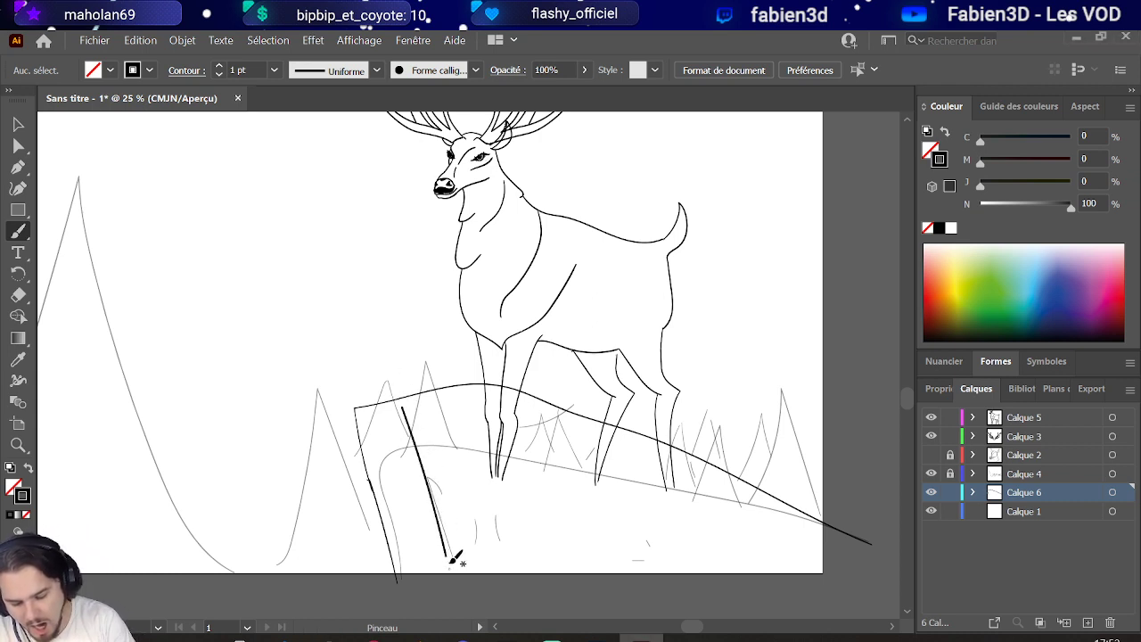
key(ctrl+z)
drag(406, 401, 457, 560)
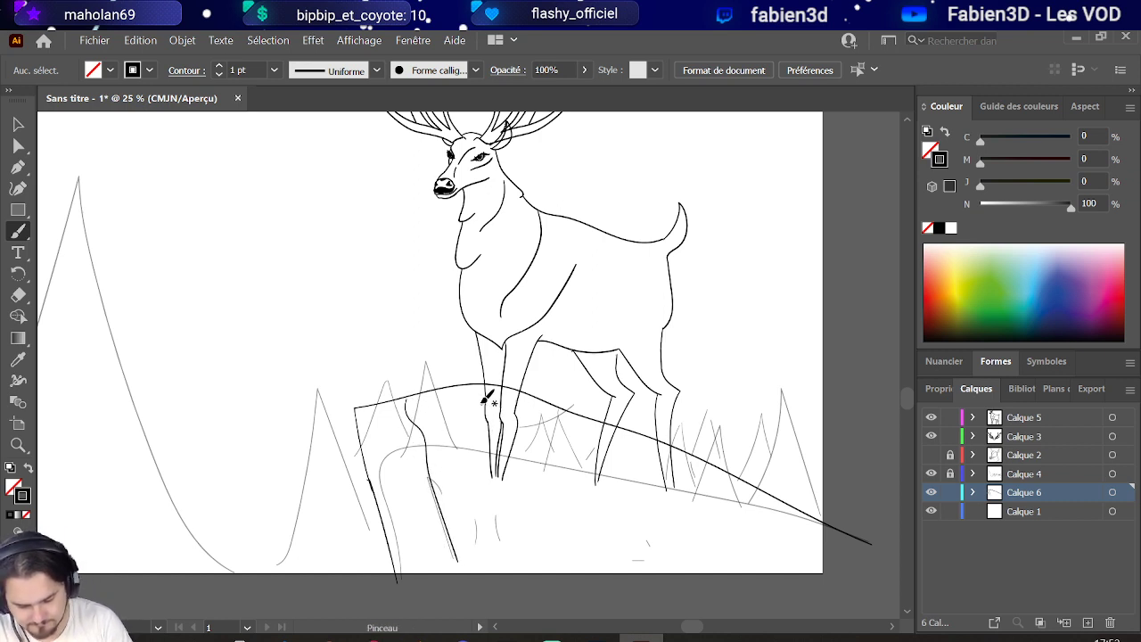
key(ctrl+z)
Paint long uneven cracks down the ledge's front face and a scalloped line beneath its front top corner.
mouse_move(416, 397)
mouse_down()
mouse_move(449, 476)
mouse_move(457, 572)
mouse_up()
drag(488, 397, 518, 562)
drag(488, 483, 478, 546)
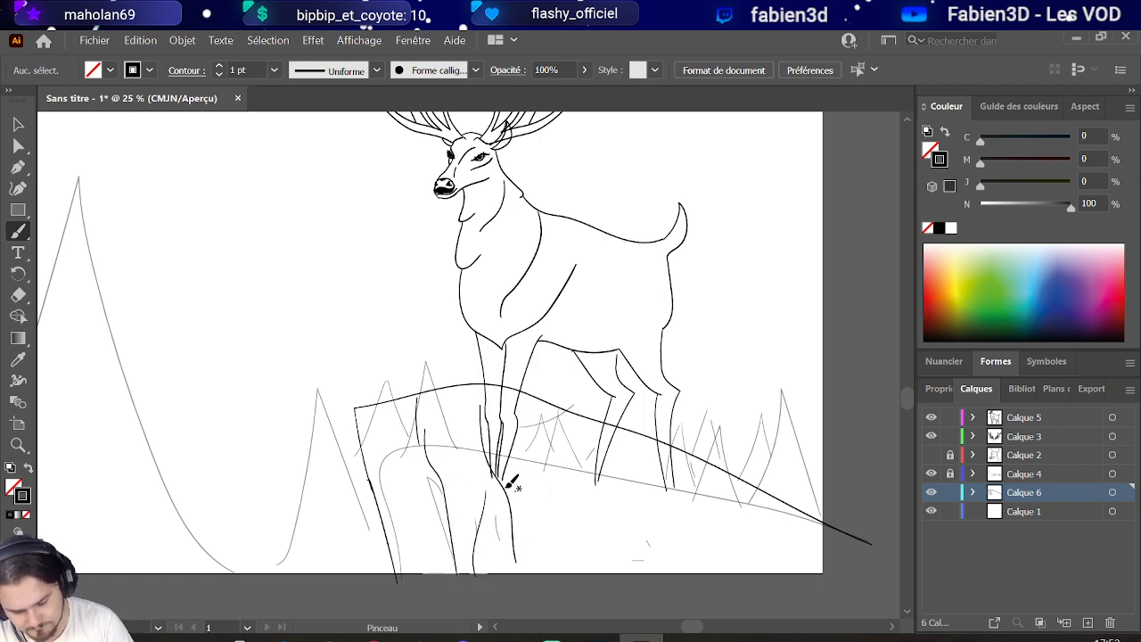
drag(378, 444, 398, 482)
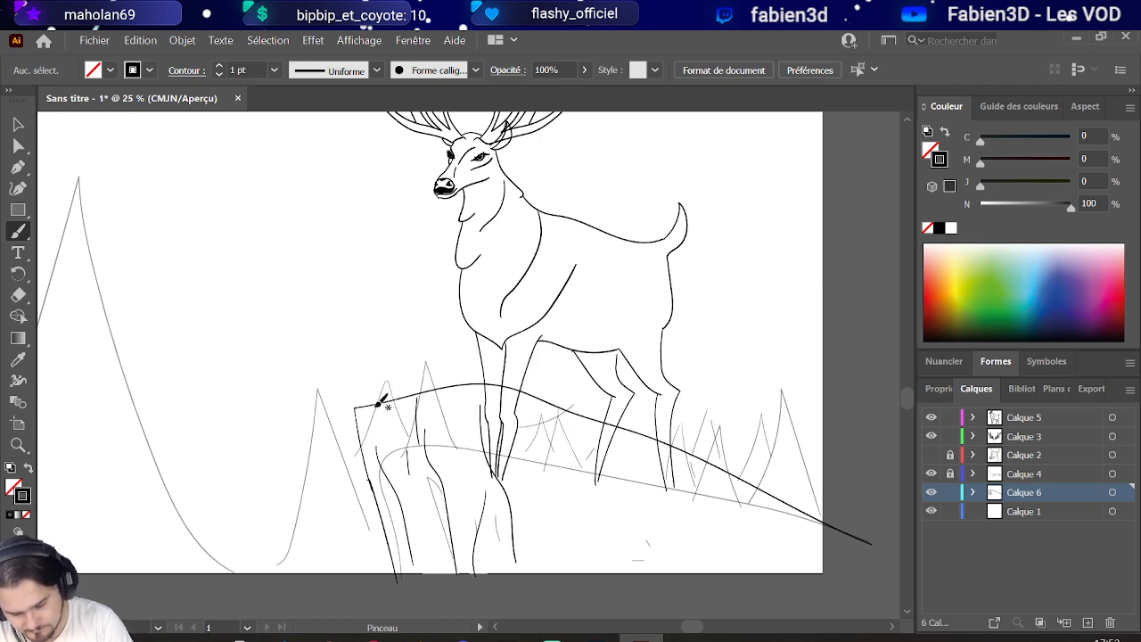
mouse_move(360, 434)
mouse_down()
mouse_move(376, 410)
mouse_move(411, 404)
mouse_up()
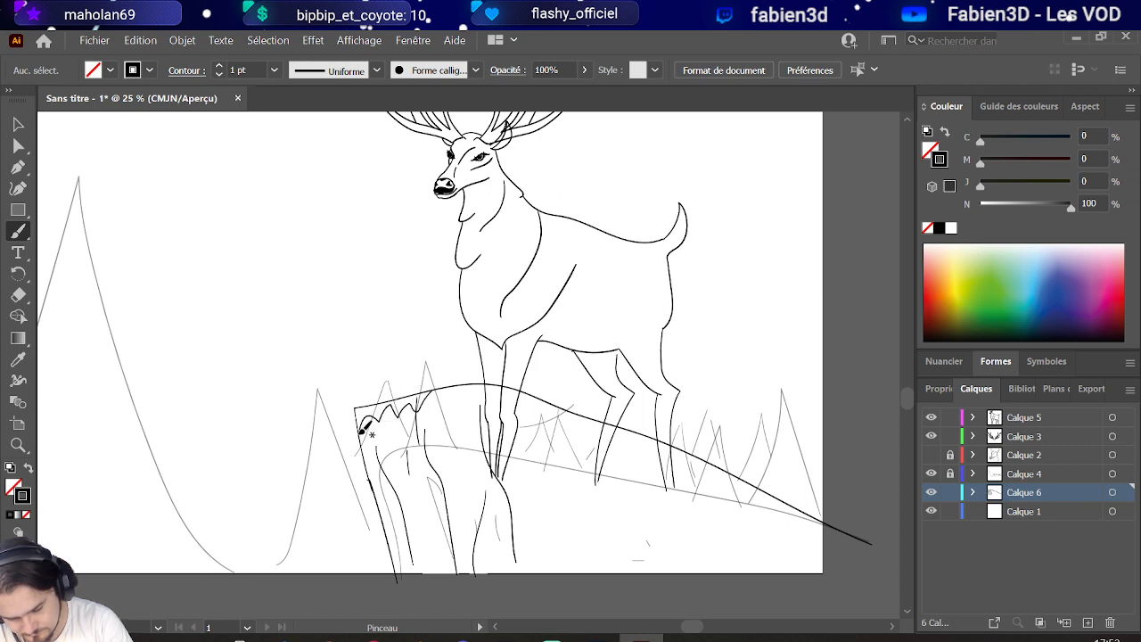
Paint short grass blades along the ledge's top edge from the front corner to the hind legs, with a narrow crack hanging below.
drag(354, 390, 366, 362)
drag(376, 402, 378, 373)
mouse_move(383, 401)
mouse_down()
mouse_move(389, 375)
mouse_move(398, 378)
mouse_up()
mouse_move(402, 400)
mouse_down()
mouse_move(398, 365)
mouse_move(400, 395)
mouse_move(405, 364)
mouse_move(409, 390)
mouse_move(416, 365)
mouse_move(413, 392)
mouse_move(428, 361)
mouse_move(420, 397)
mouse_move(439, 369)
mouse_up()
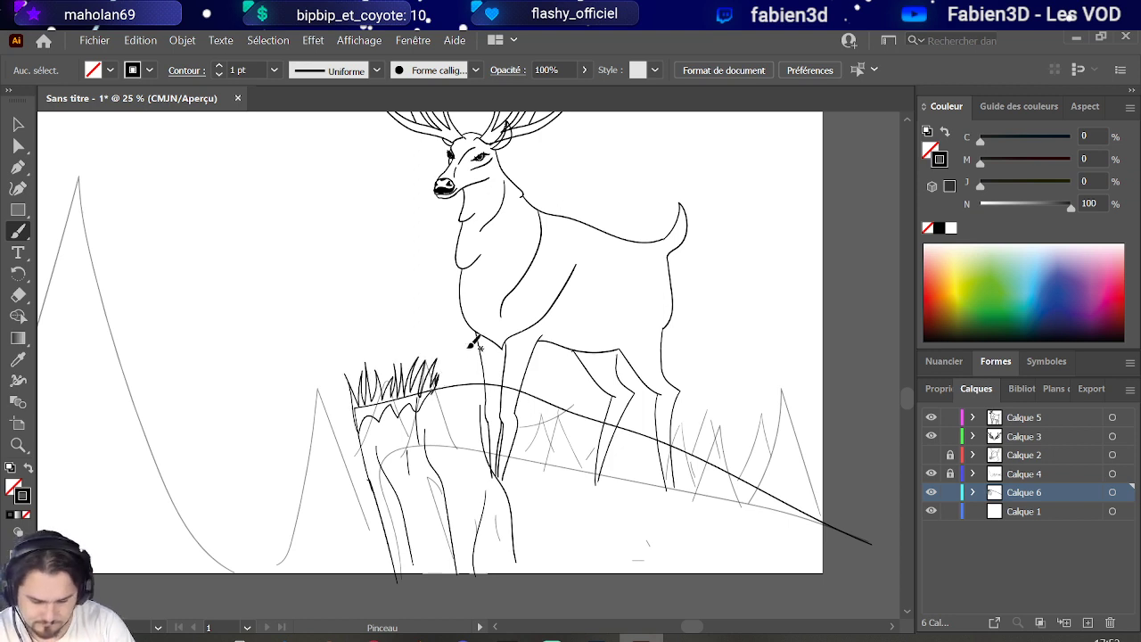
drag(489, 386, 492, 357)
drag(497, 387, 506, 355)
drag(510, 387, 521, 357)
mouse_move(524, 384)
mouse_down()
mouse_move(551, 371)
mouse_move(554, 398)
mouse_move(564, 377)
mouse_move(565, 400)
mouse_move(570, 385)
mouse_move(568, 401)
mouse_move(581, 394)
mouse_move(583, 409)
mouse_move(591, 387)
mouse_move(608, 414)
mouse_move(620, 398)
mouse_move(642, 420)
mouse_up()
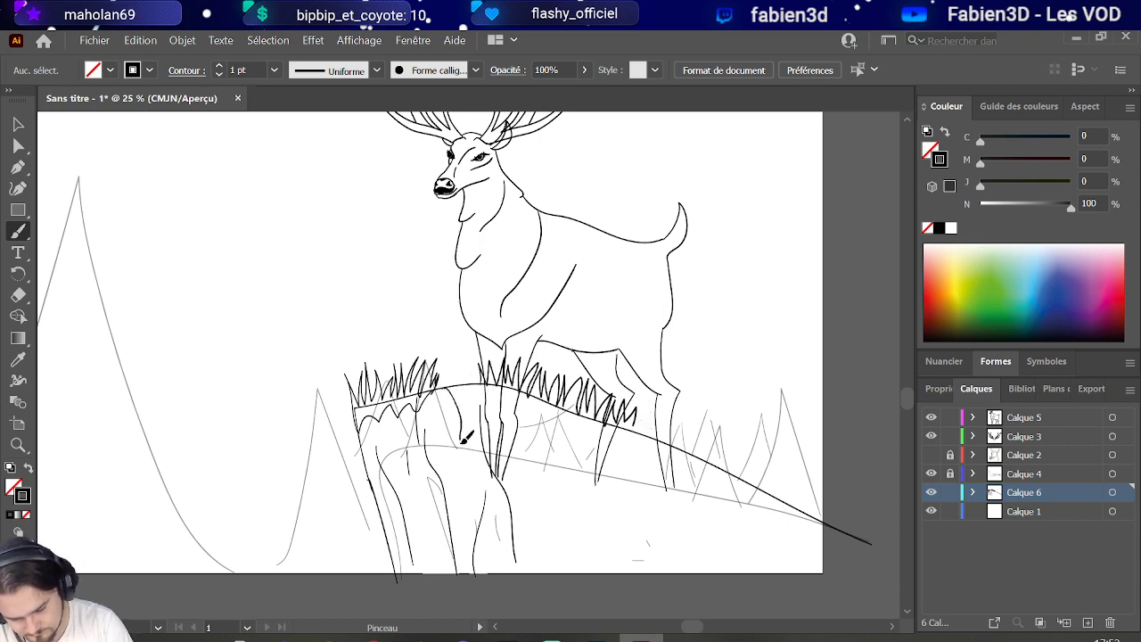
drag(464, 470, 460, 401)
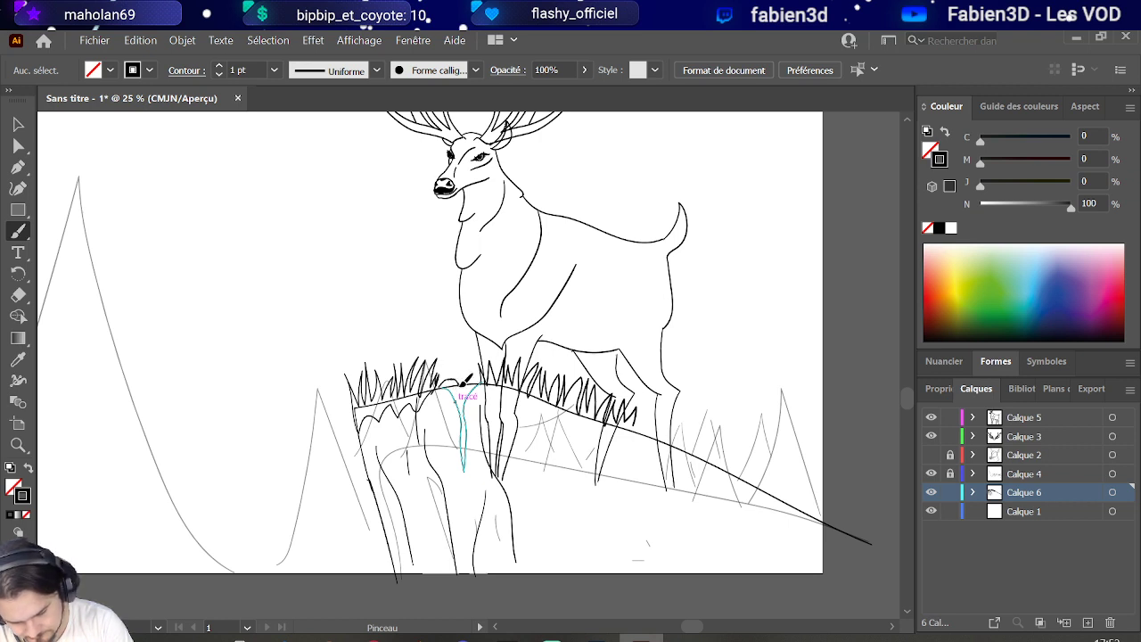
ctrl+click(453, 327)
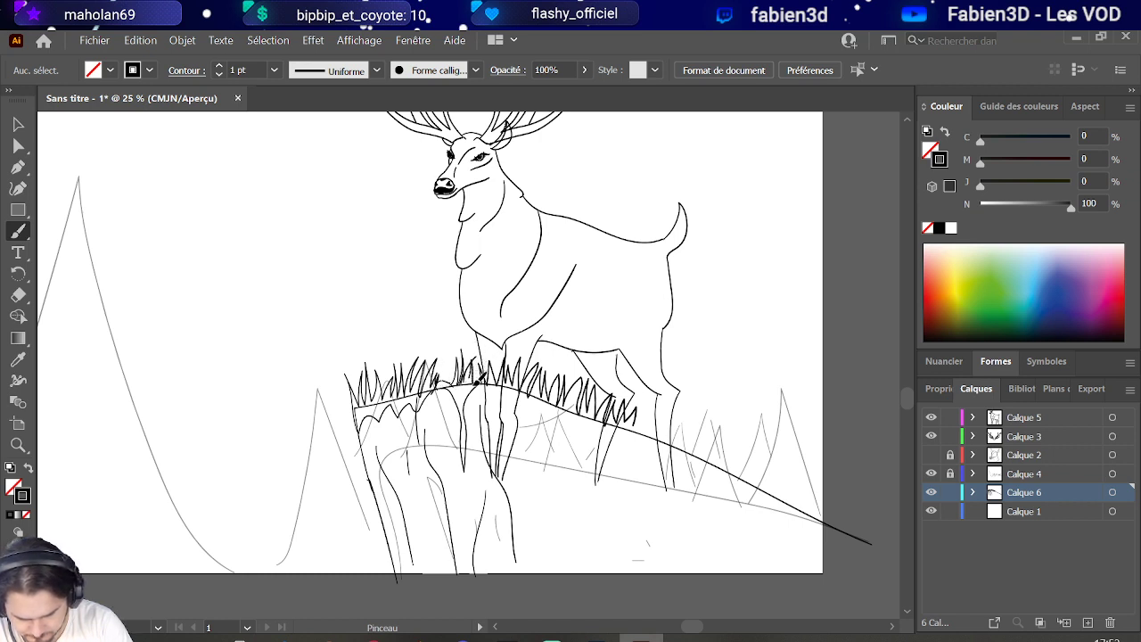
Paint tall curved stalks with seed heads and a cluster of rounded leaves above the grass at the ledge's front.
mouse_move(446, 365)
mouse_down()
mouse_move(438, 333)
mouse_move(415, 347)
mouse_move(405, 305)
mouse_move(432, 326)
mouse_move(437, 361)
mouse_up()
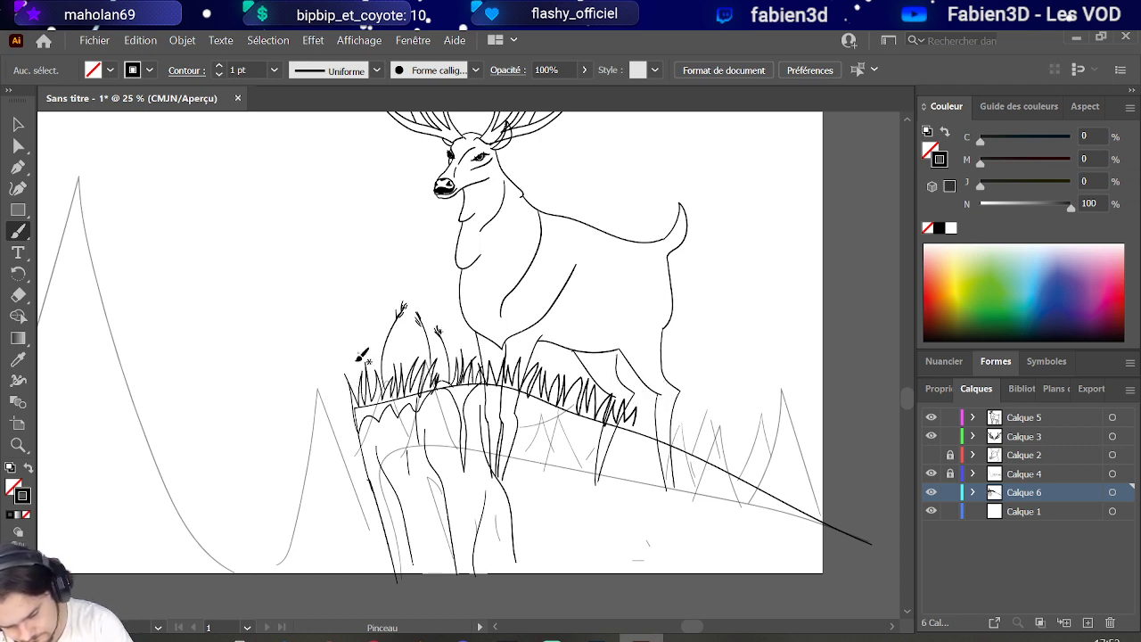
drag(365, 368, 380, 359)
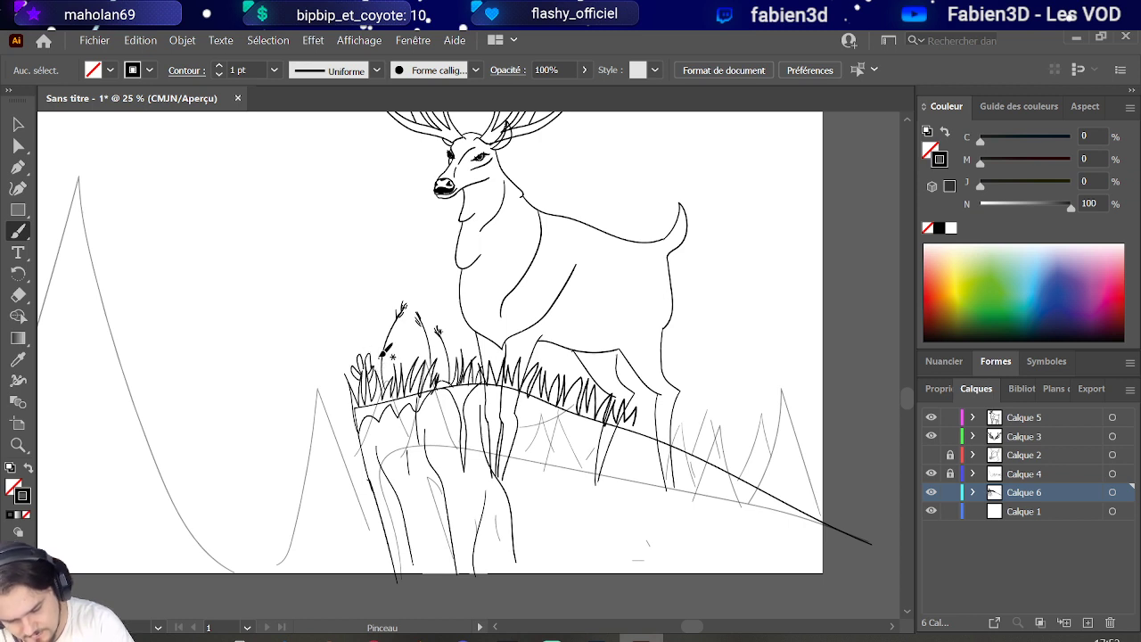
drag(391, 385, 406, 317)
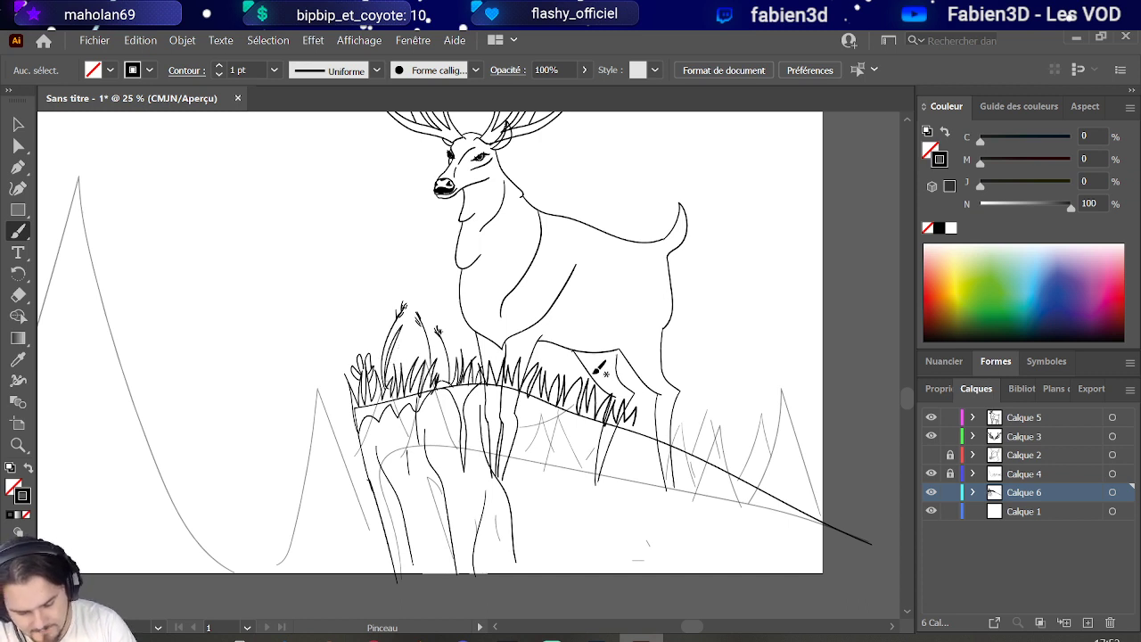
Paint a scalloped line under the ledge's top edge from the front legs to the hind legs, and another crack down the rock face.
mouse_move(646, 407)
mouse_down()
mouse_move(632, 412)
mouse_move(579, 376)
mouse_move(580, 406)
mouse_up()
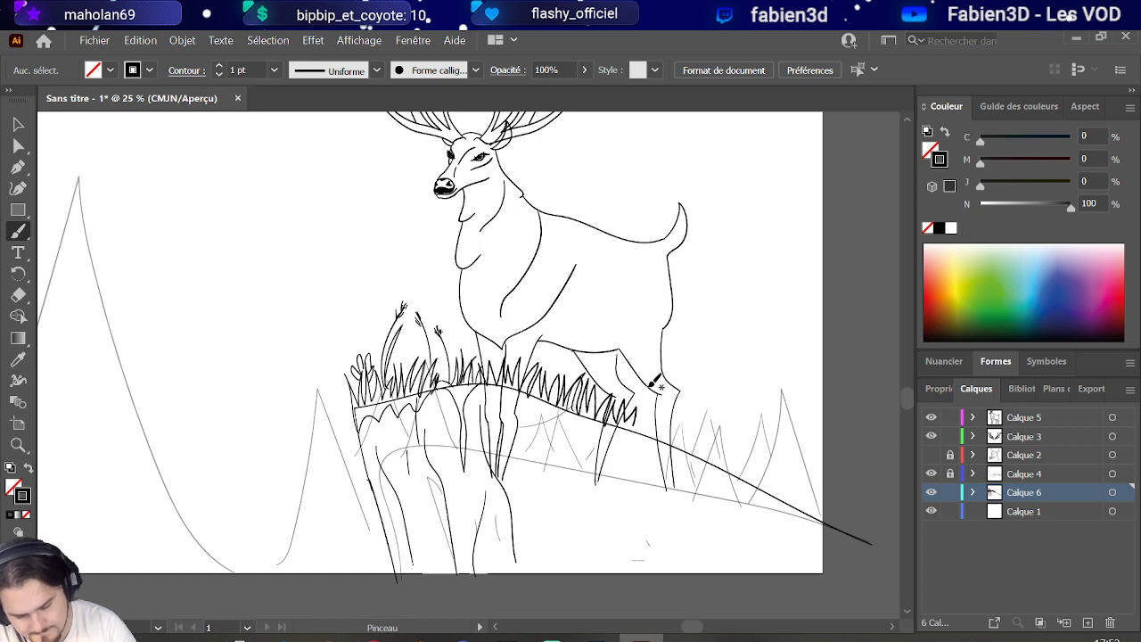
mouse_move(489, 383)
mouse_down()
mouse_move(584, 435)
mouse_move(624, 437)
mouse_up()
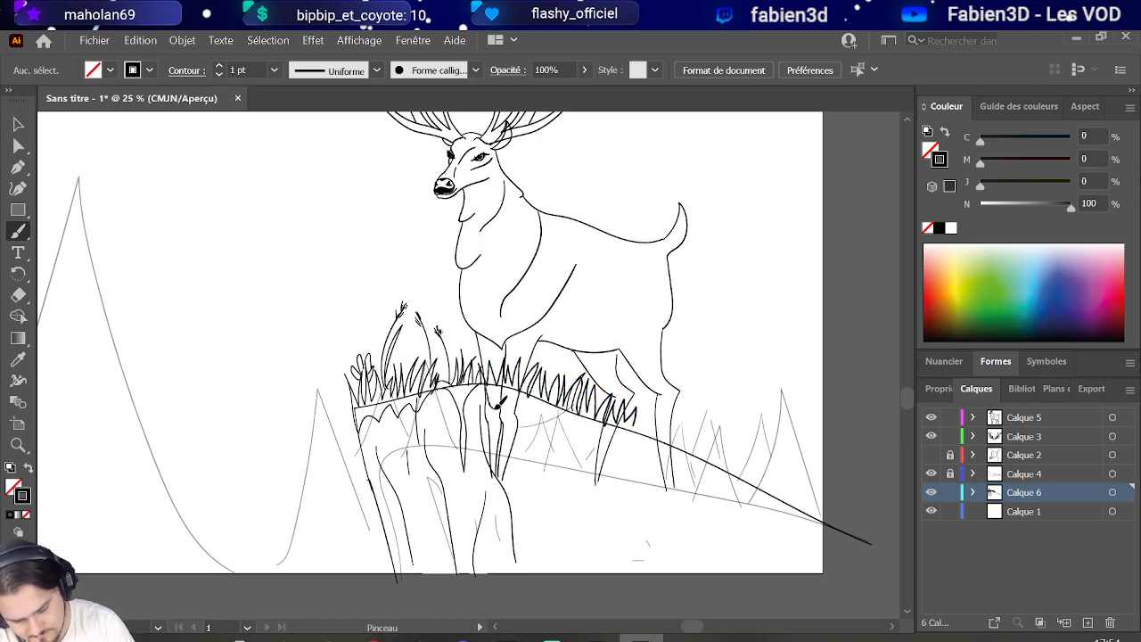
drag(469, 391, 686, 448)
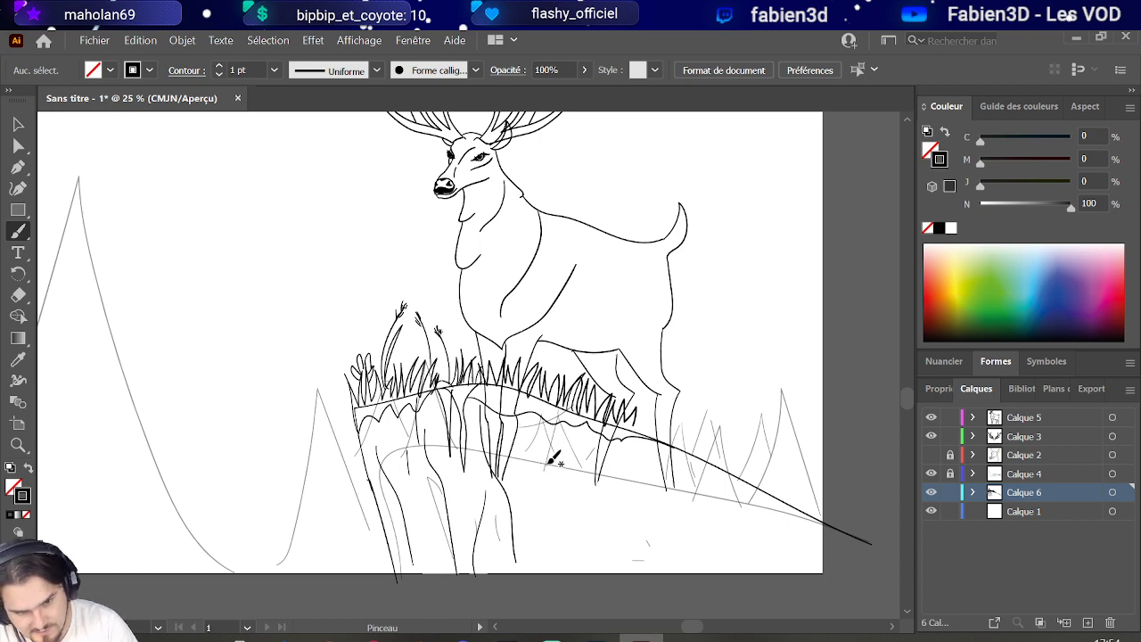
drag(504, 482, 516, 571)
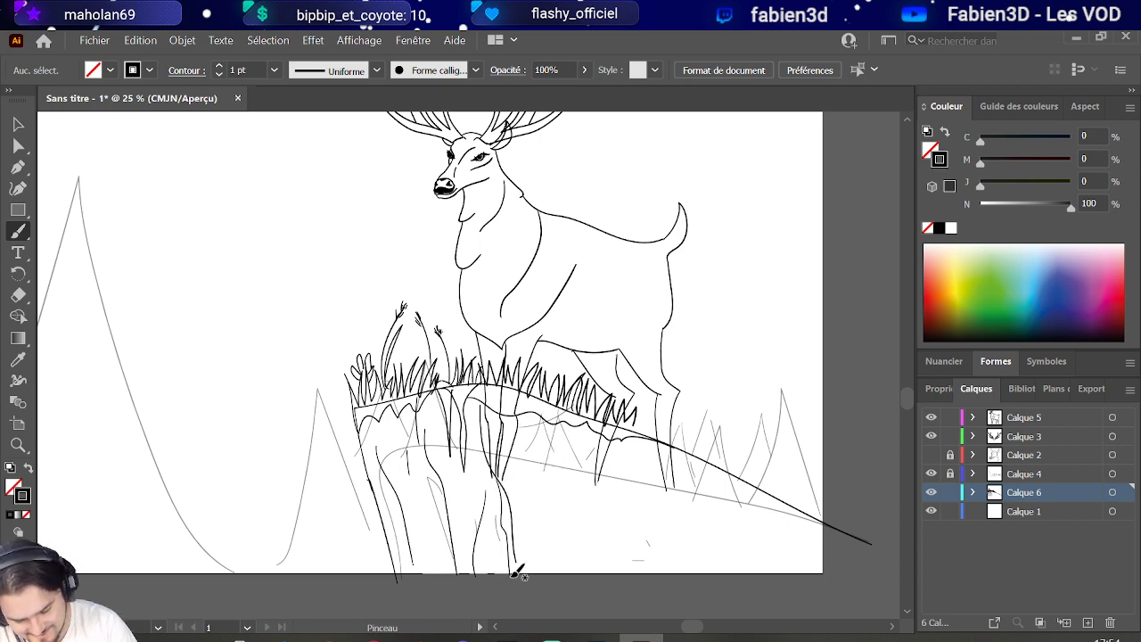
Paint more long wavy cracks down the rock face, from below the front legs to below the hind legs.
drag(449, 475, 446, 567)
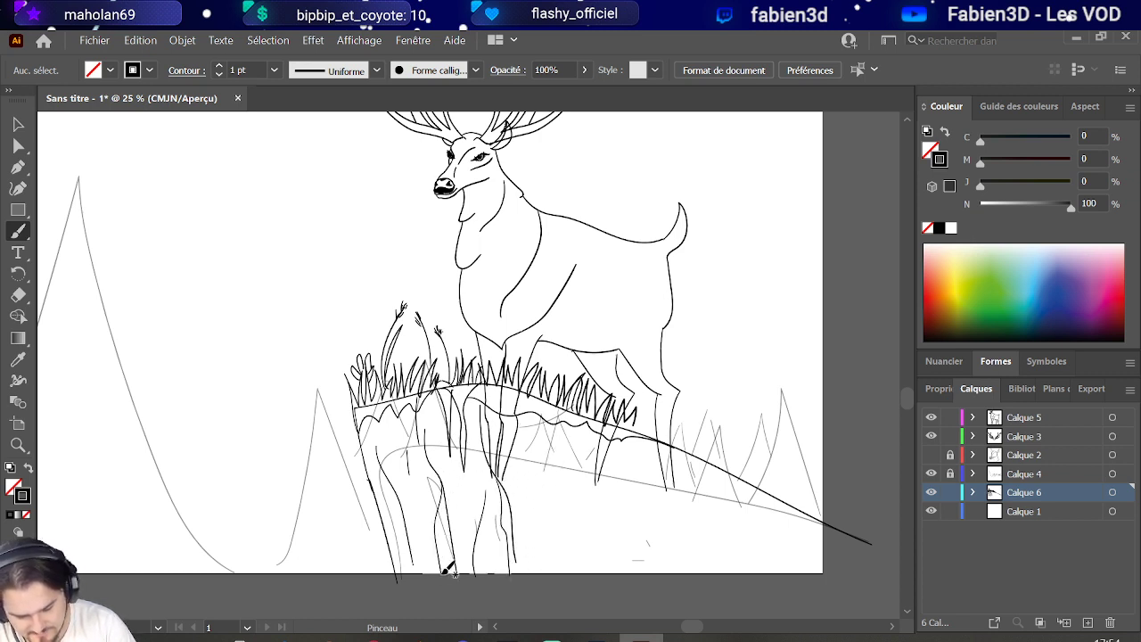
drag(562, 452, 581, 559)
drag(560, 482, 557, 575)
mouse_move(619, 452)
mouse_down()
mouse_move(641, 527)
mouse_move(638, 571)
mouse_up()
drag(606, 499, 612, 567)
Paint grass blades and a tall seed-headed stalk along the ledge's sloping top edge, from the hind legs to the artboard's edge.
drag(651, 398, 651, 435)
mouse_move(691, 385)
mouse_down()
mouse_move(687, 445)
mouse_move(713, 409)
mouse_up()
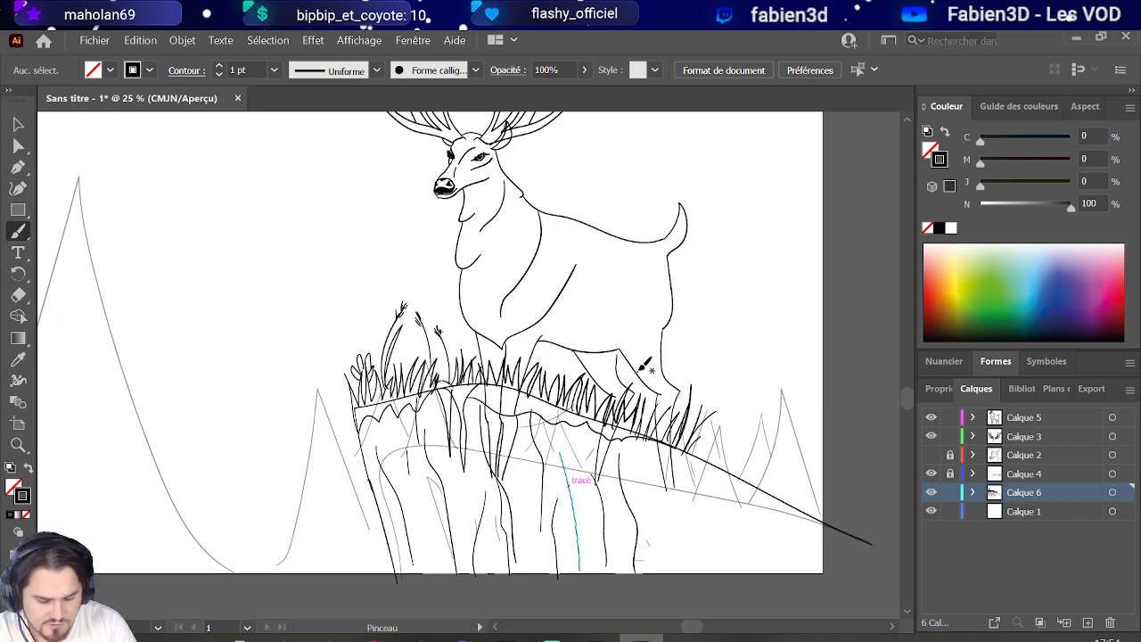
drag(712, 444, 724, 362)
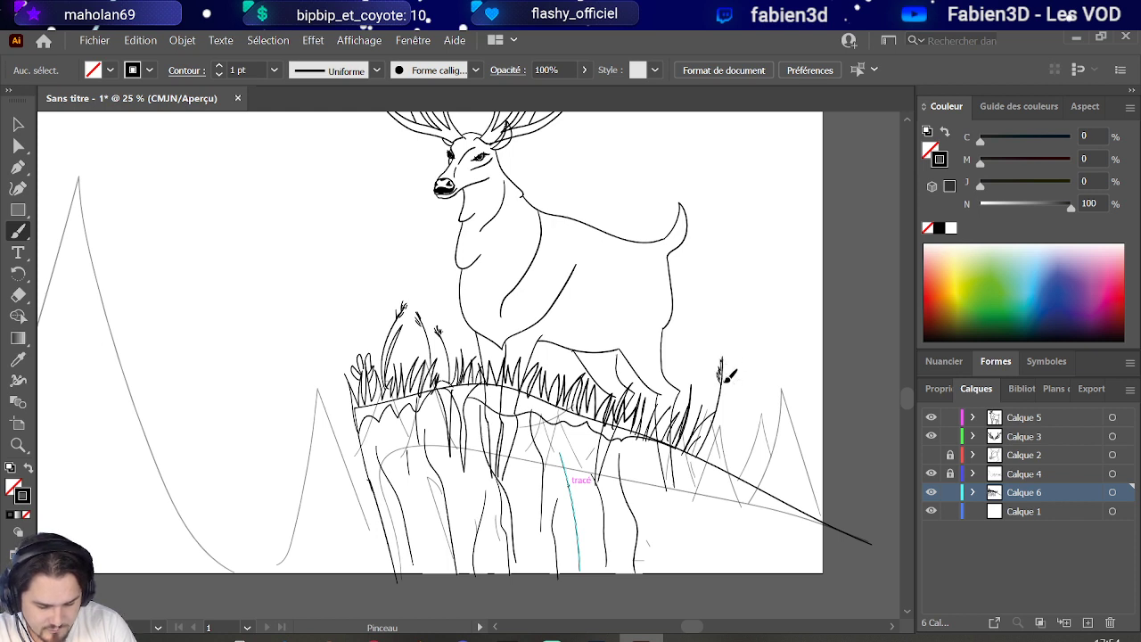
drag(705, 450, 739, 392)
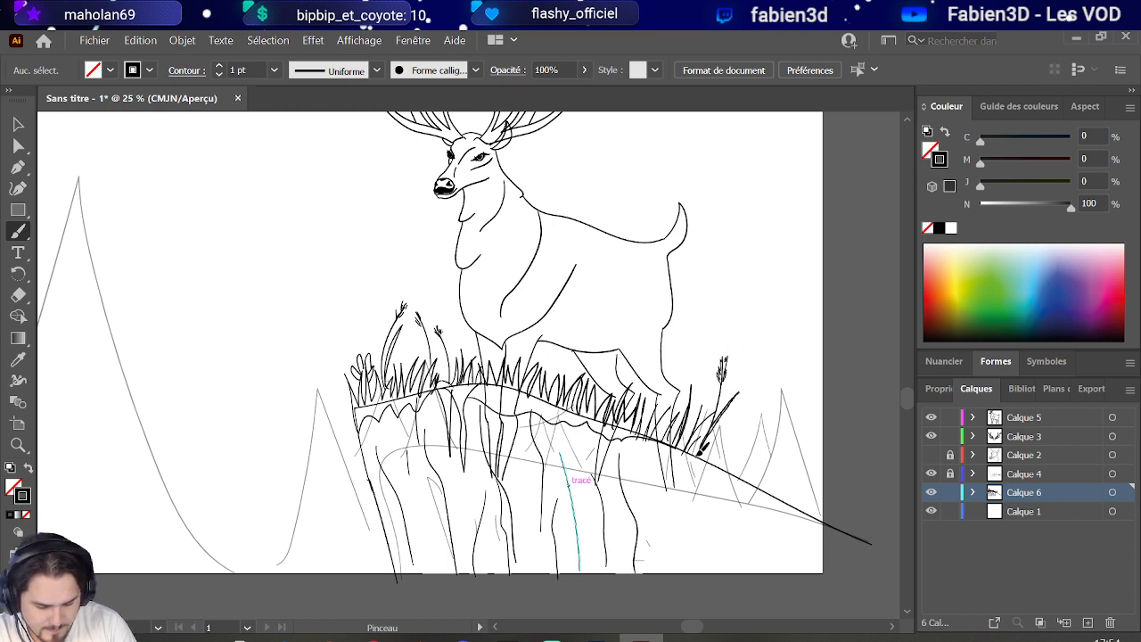
mouse_move(706, 462)
mouse_down()
mouse_move(724, 428)
mouse_move(754, 435)
mouse_up()
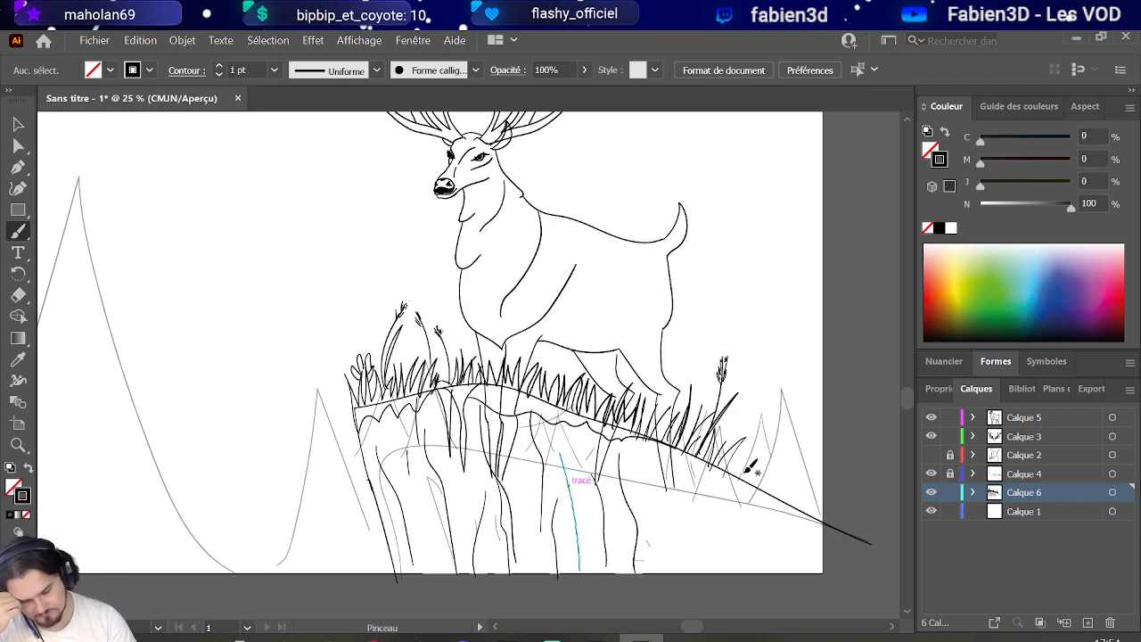
mouse_move(742, 478)
mouse_down()
mouse_move(756, 441)
mouse_move(772, 456)
mouse_move(785, 449)
mouse_up()
mouse_move(778, 493)
mouse_down()
mouse_move(794, 467)
mouse_move(815, 474)
mouse_up()
drag(804, 515, 820, 482)
Paint a narrow vertical crack and a short scalloped line under the ledge's top edge, just behind the hind legs.
mouse_move(688, 447)
mouse_down()
mouse_move(701, 526)
mouse_move(715, 461)
mouse_up()
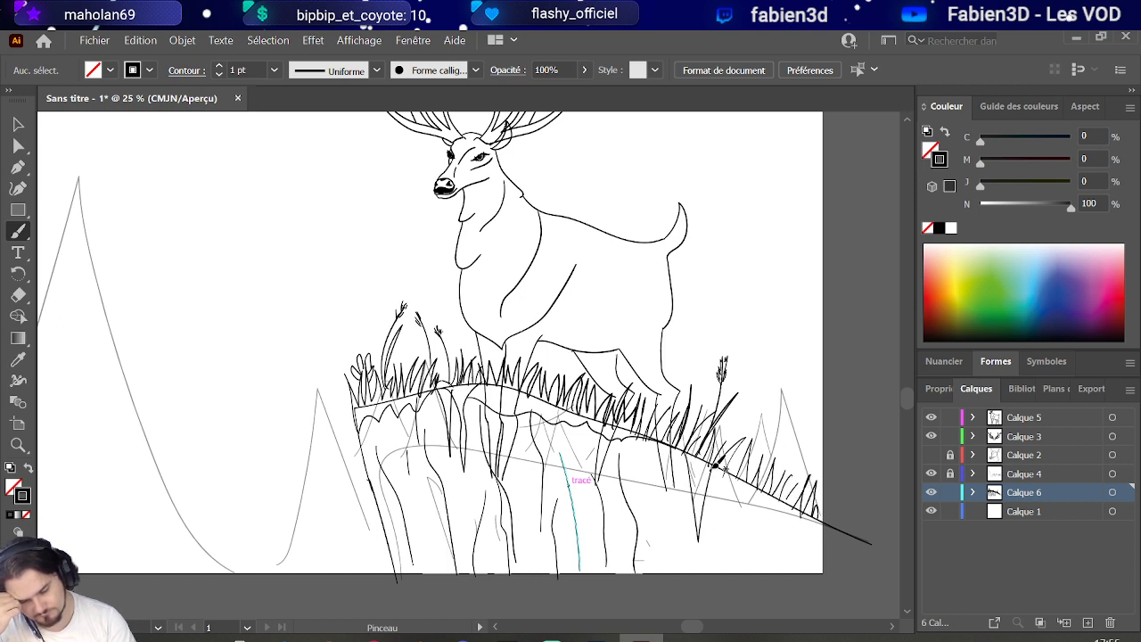
key(ctrl+z)
drag(701, 456, 696, 557)
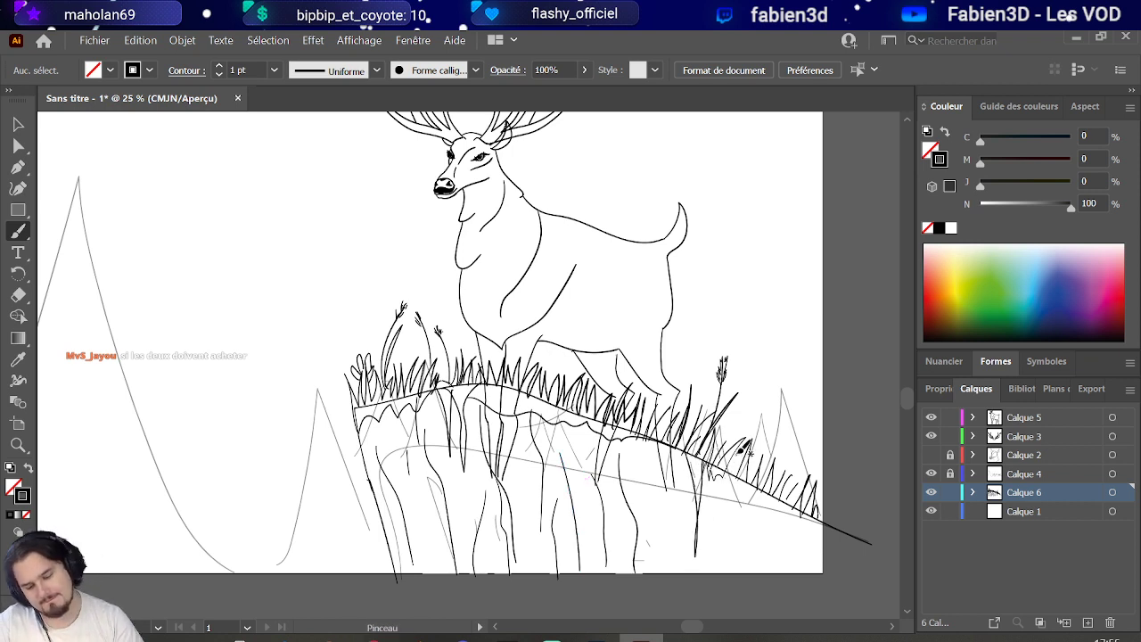
Select all artwork on Calque 6 and move the ledge down and slightly right, so the deer's lower legs reach into the grass.
key(v)
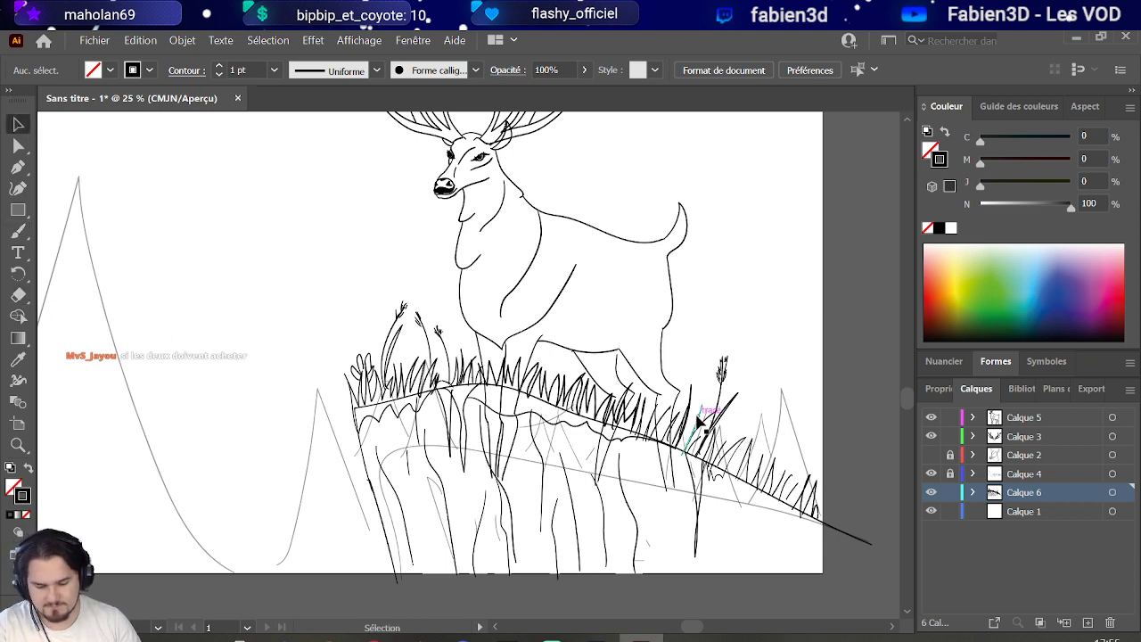
key(a)
click(685, 451)
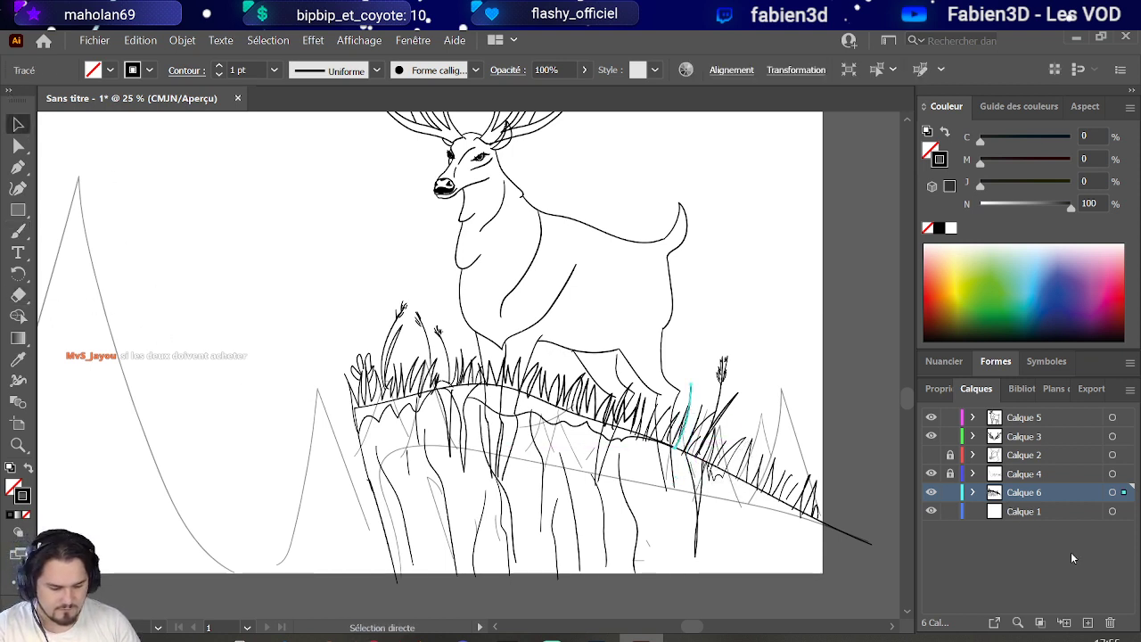
click(1115, 492)
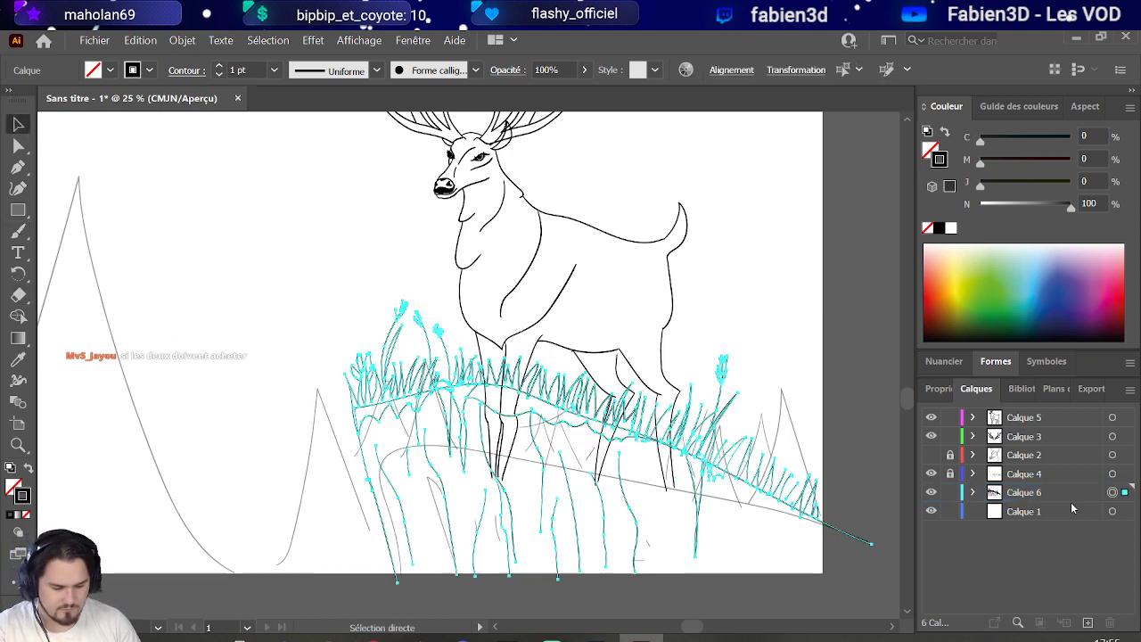
click(757, 490)
click(1114, 492)
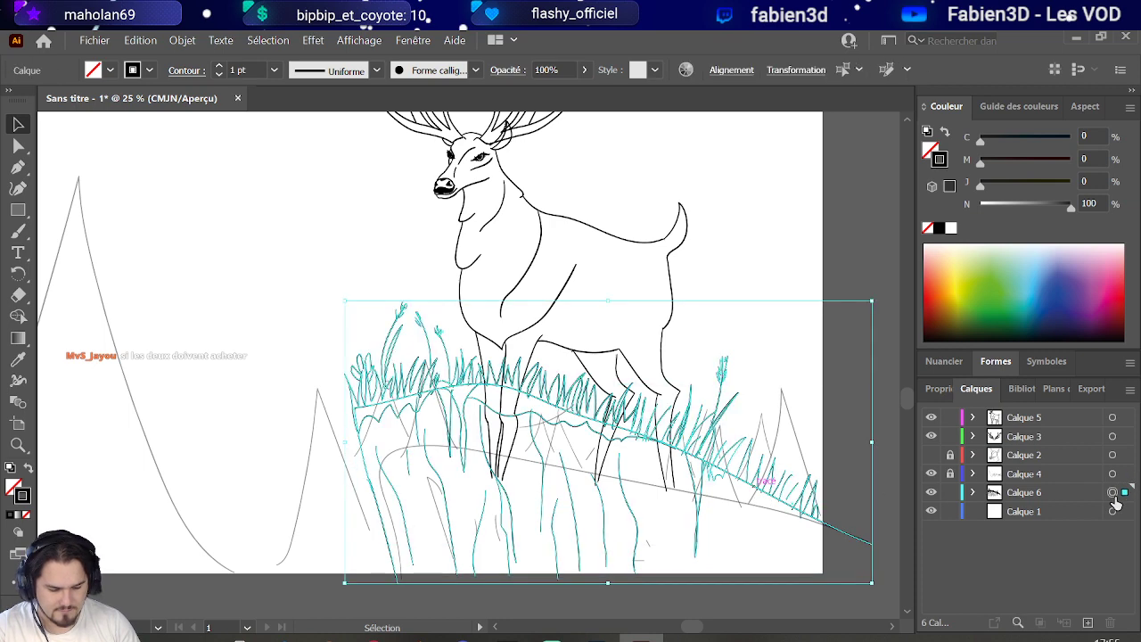
key(shift+Down)
key(shift+Down)
key(shift+Down)
key(shift+Down)
key(shift+Down)
key(shift+Down)
key(shift+Down)
key(shift+Down)
key(shift+Down)
key(shift+Down)
key(shift+Down)
key(shift+Down)
key(shift+Down)
key(shift+Down)
key(shift+Down)
key(shift+Down)
key(shift+Down)
key(shift+Down)
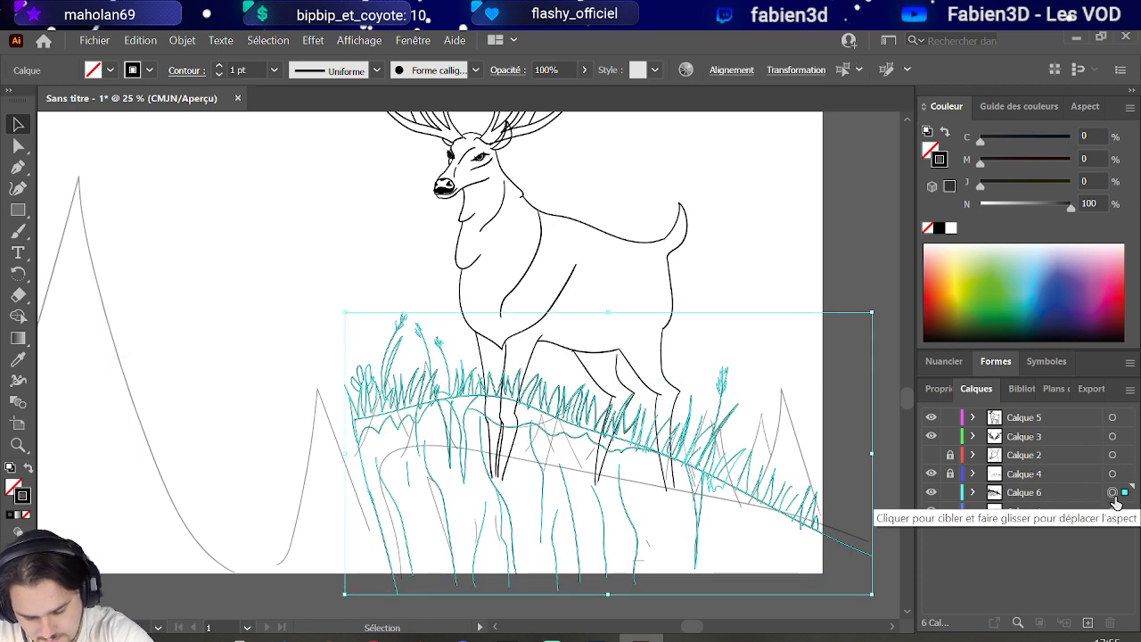
key(shift+Down)
key(shift+Down)
key(shift+Down)
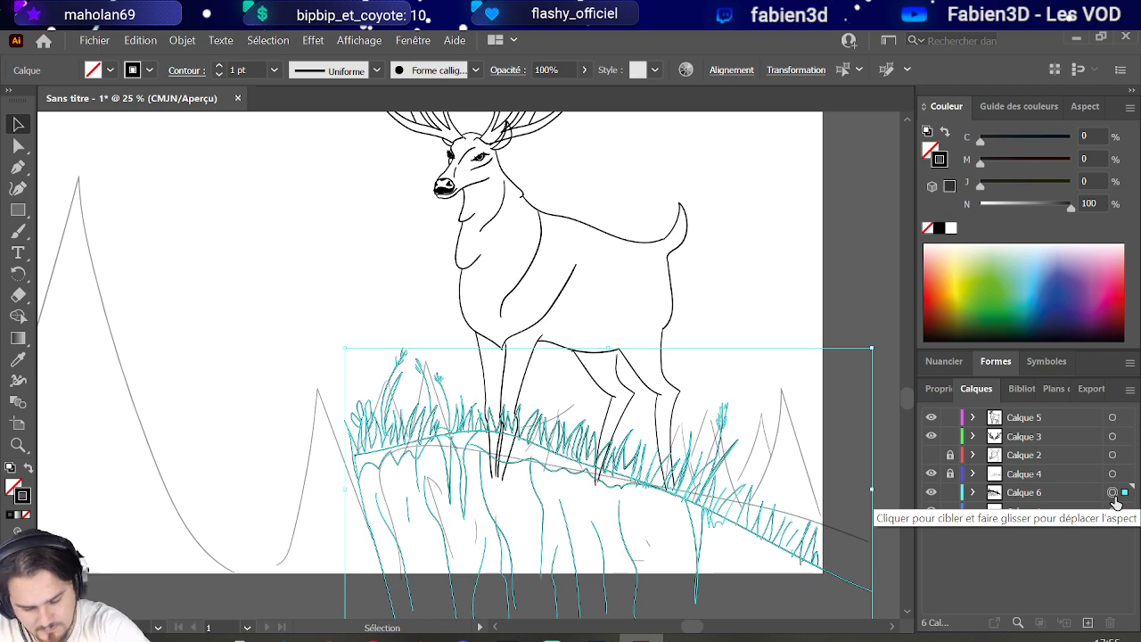
key(shift+Up)
key(shift+Up)
key(shift+Up)
key(shift+Up)
key(shift+Right)
key(shift+Right)
key(shift+Right)
key(shift+Right)
key(shift+Right)
key(shift+Right)
key(shift+Right)
key(shift+Right)
key(shift+Right)
key(shift+Right)
key(shift+Right)
key(shift+Right)
key(shift+Right)
key(shift+Right)
key(shift+Down)
key(shift+Down)
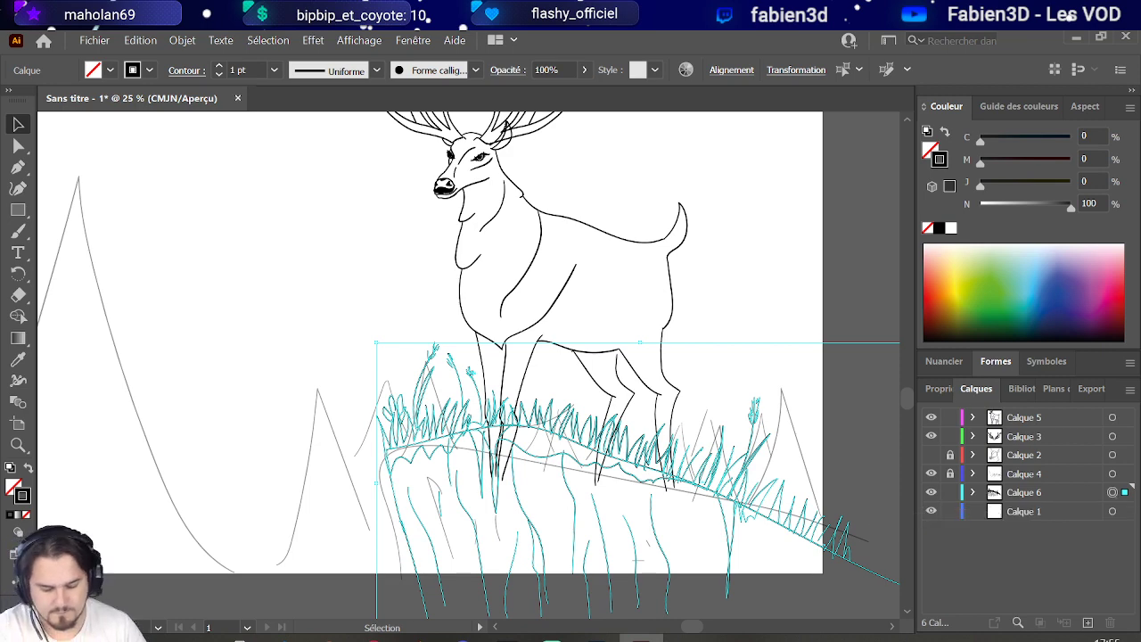
click(737, 197)
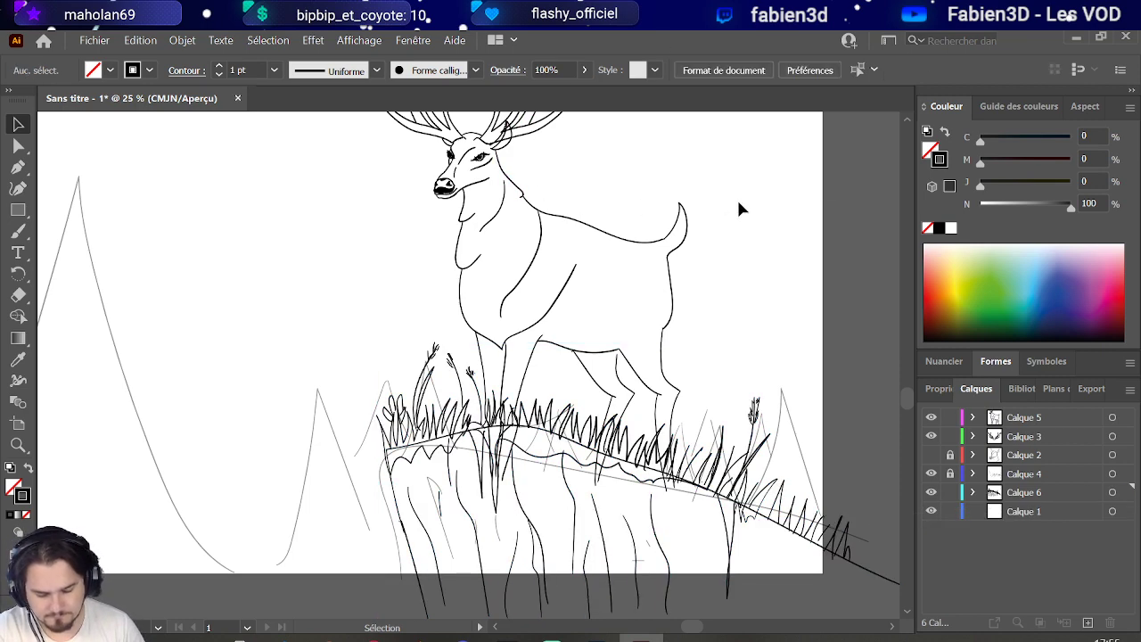
Shorten the deer's front leg lines so they end within the grass instead of running over the rock face.
alt+scroll(737, 197, down, 1)
scroll(727, 255, up, 1)
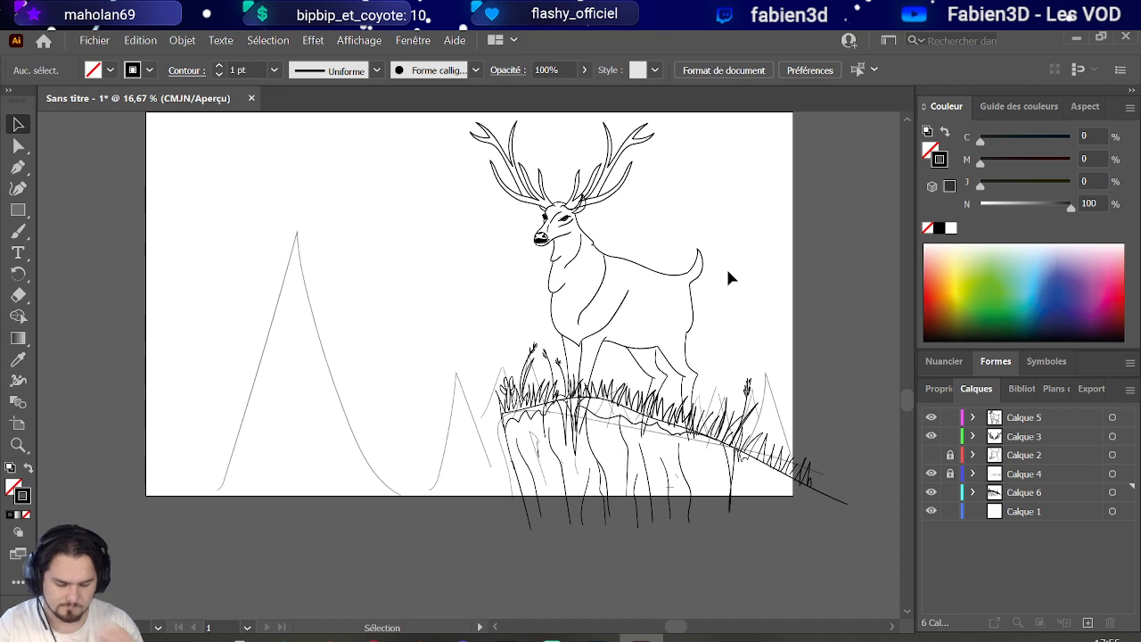
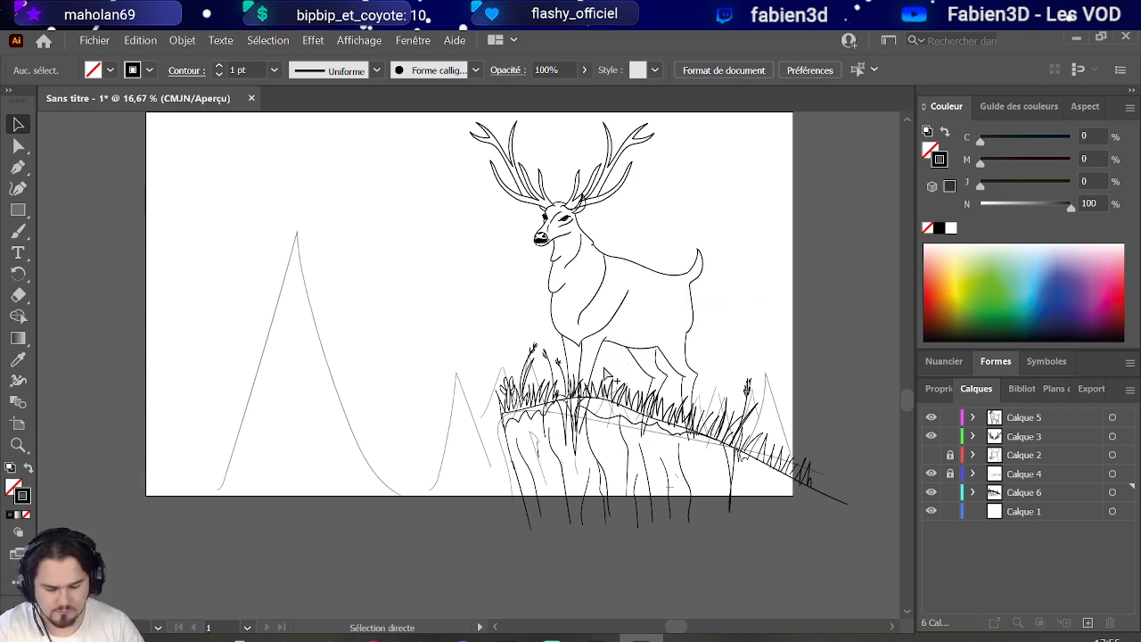
alt+scroll(604, 375, down, 1)
alt+scroll(738, 435, up, 1)
scroll(616, 326, up, 2)
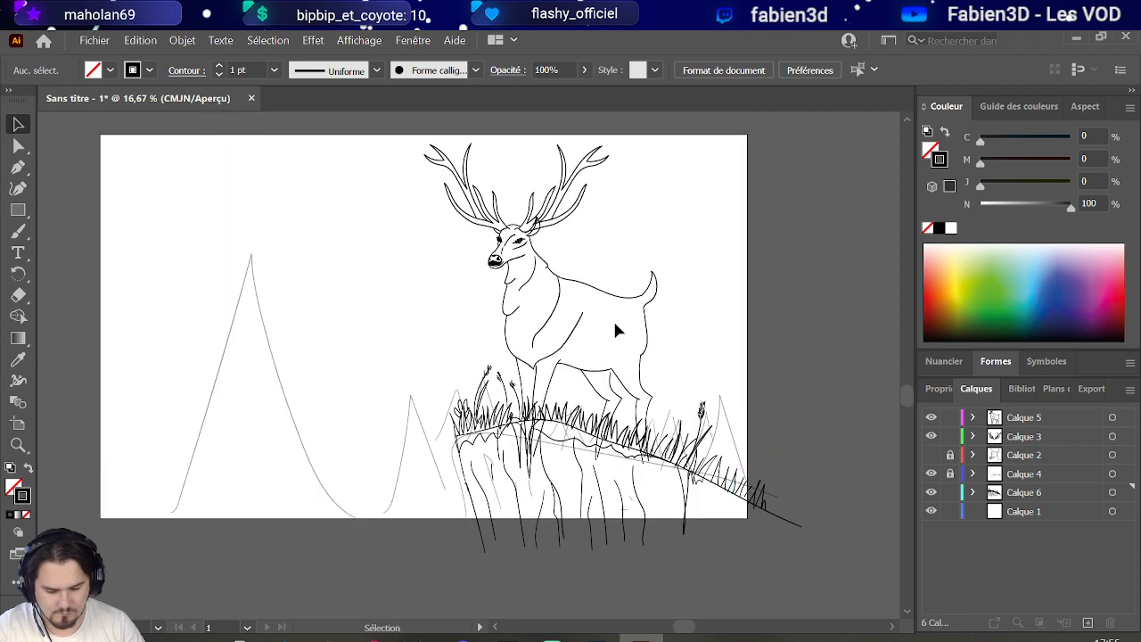
alt+scroll(501, 489, up, 5)
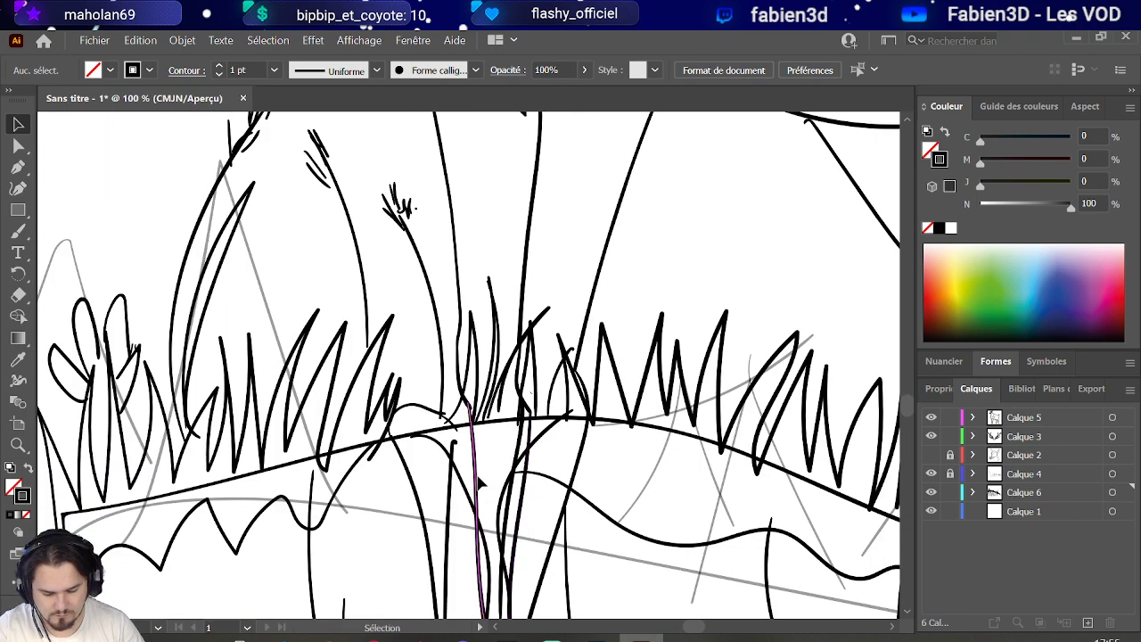
click(501, 488)
alt+scroll(496, 477, down, 1)
click(496, 470)
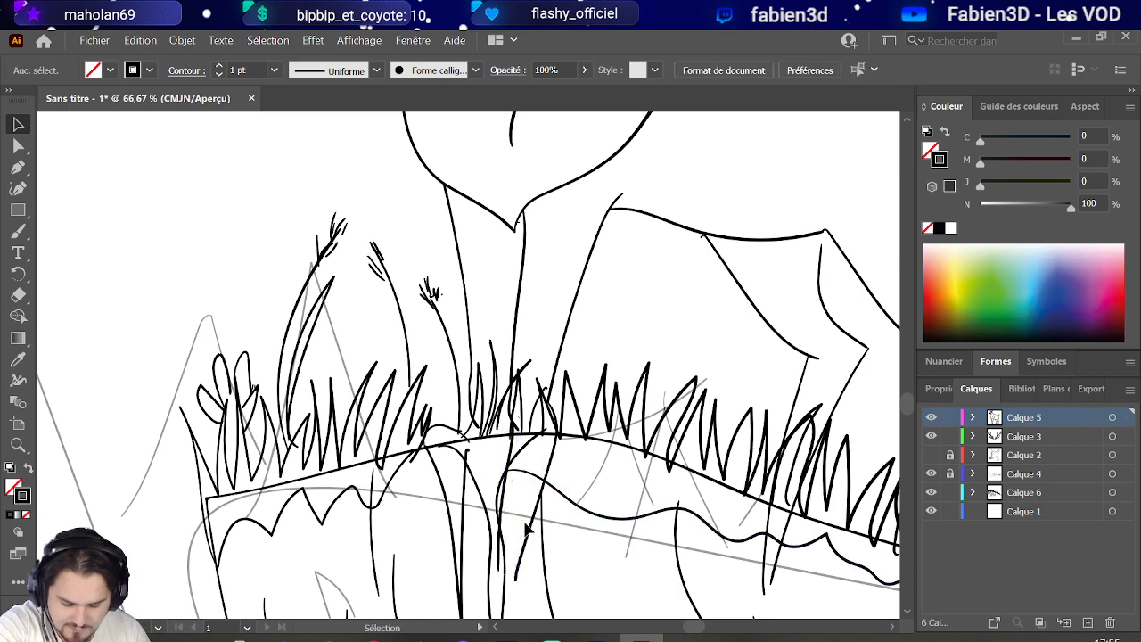
click(507, 501)
click(529, 513)
Pull the lower anchor points of the first hind leg's two lines up so they end within the grass.
click(773, 580)
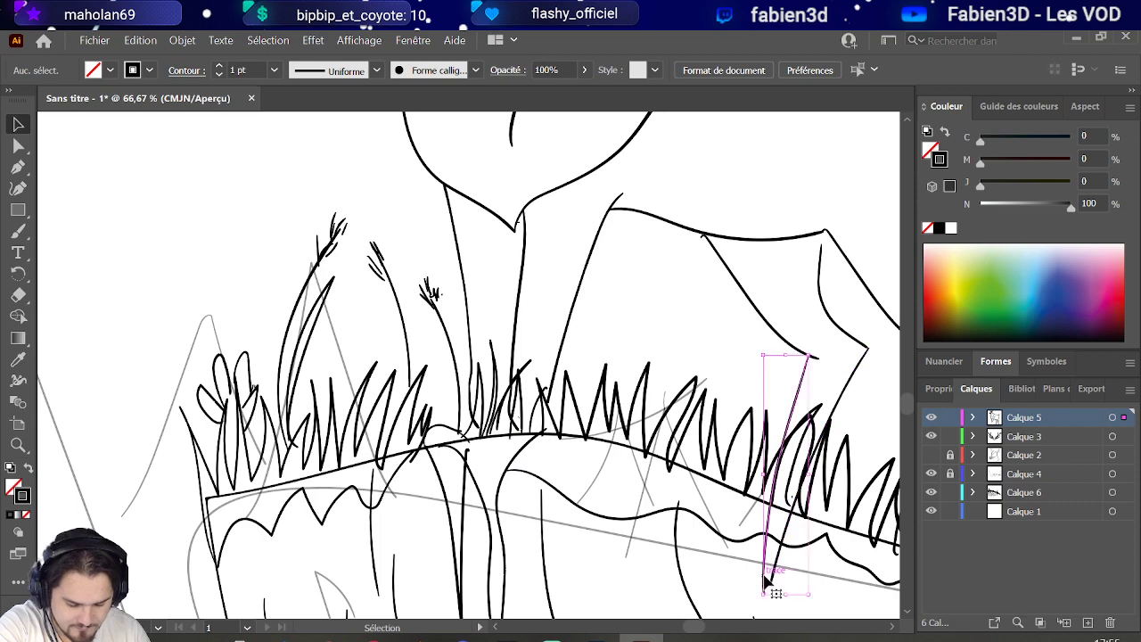
click(17, 145)
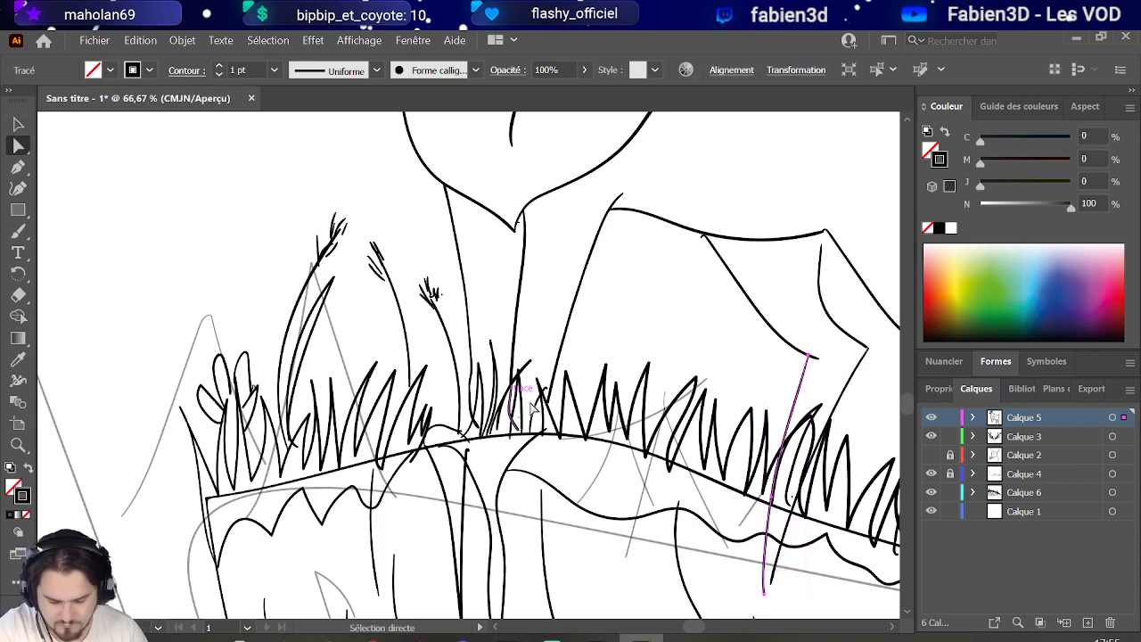
scroll(586, 433, down, 1)
scroll(681, 473, up, 1)
scroll(718, 496, up, 1)
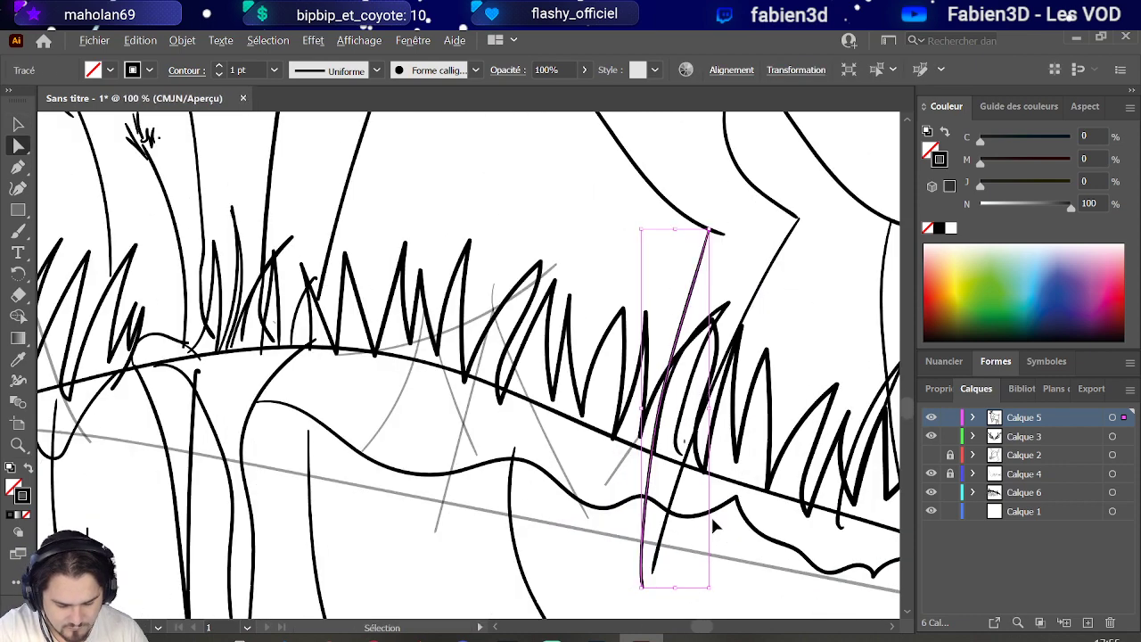
click(644, 590)
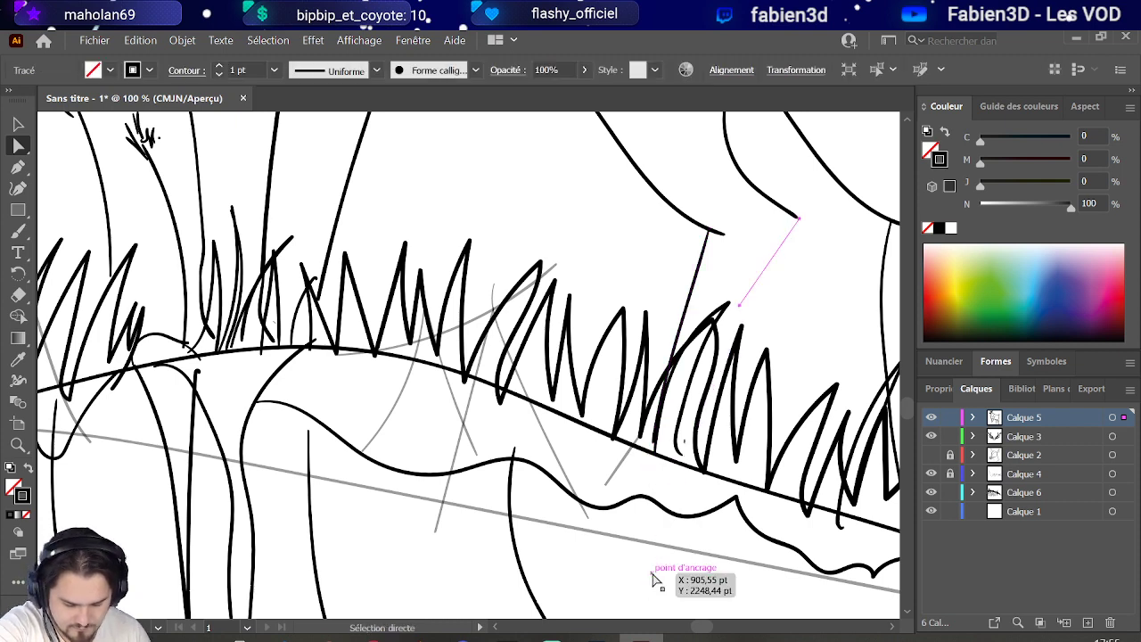
click(754, 288)
mouse_move(758, 260)
mouse_down()
mouse_move(651, 581)
mouse_move(700, 434)
mouse_up()
click(660, 583)
click(656, 578)
click(660, 430)
click(656, 442)
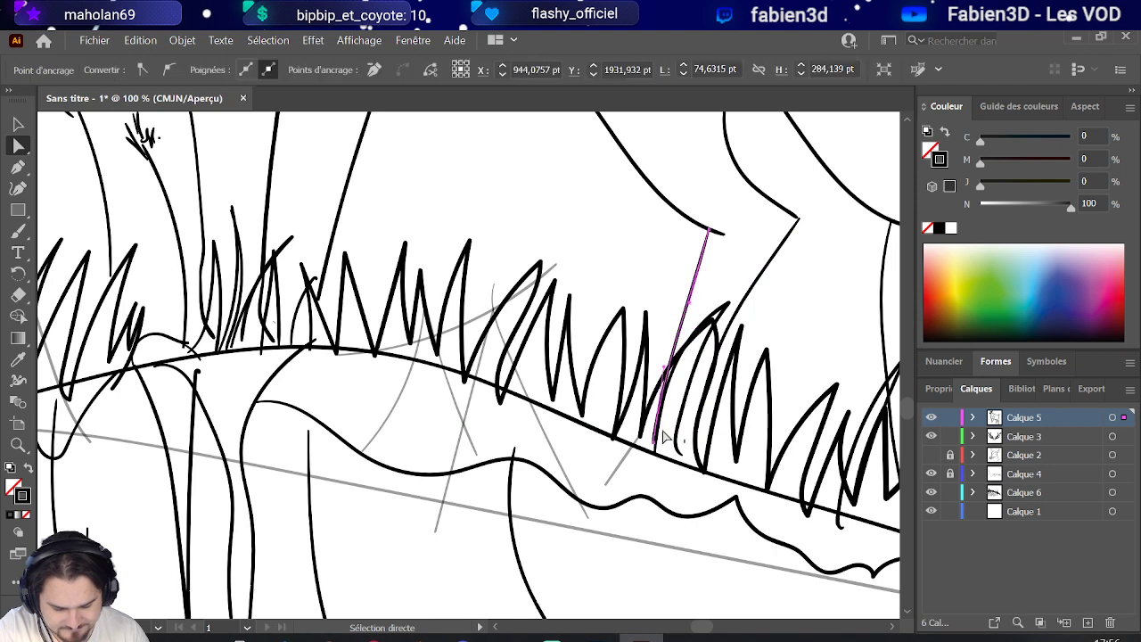
ctrl+click(657, 443)
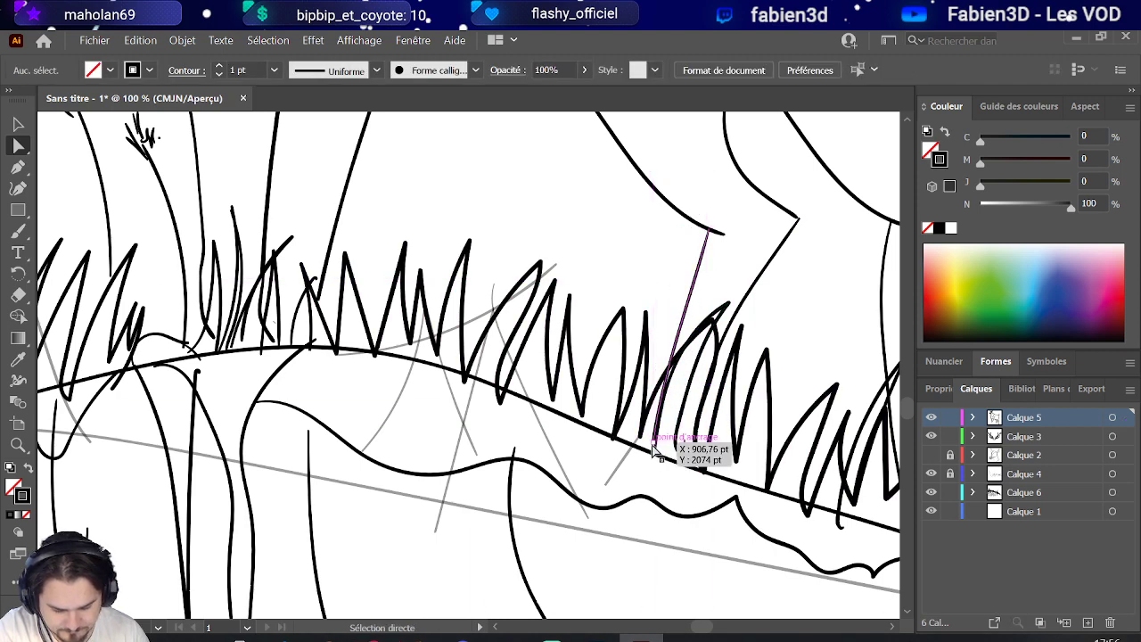
click(652, 444)
drag(652, 450, 685, 355)
Raise the lower anchor points of the other hind leg's two lines so they end within the grass.
scroll(384, 490, down, 4)
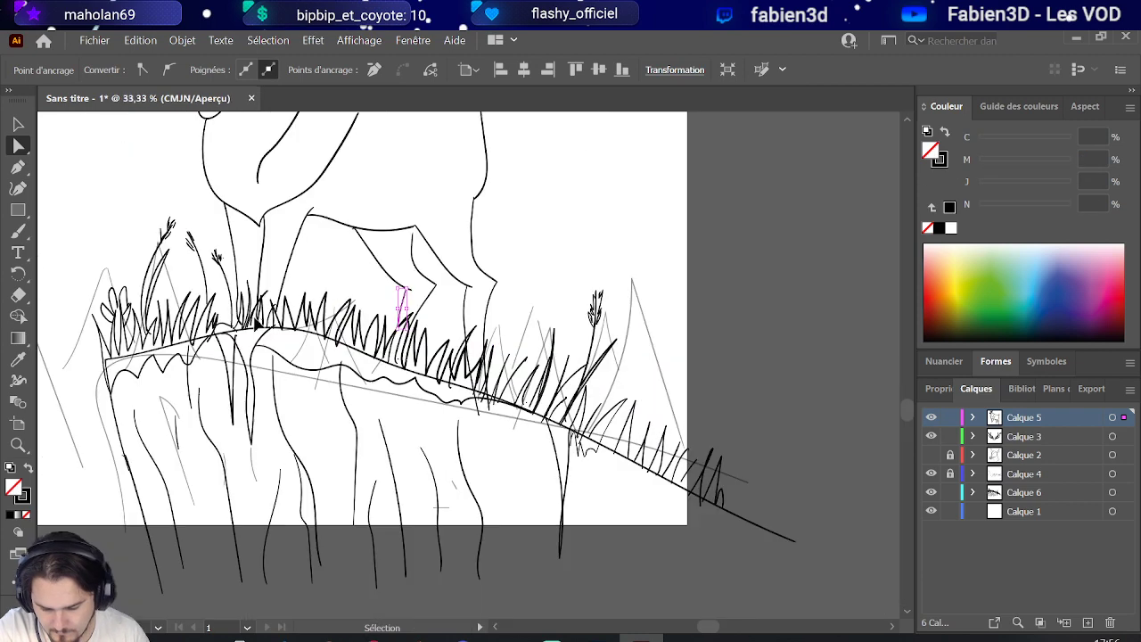
scroll(385, 493, up, 3)
mouse_move(399, 482)
mouse_down()
mouse_move(373, 331)
mouse_move(375, 355)
mouse_up()
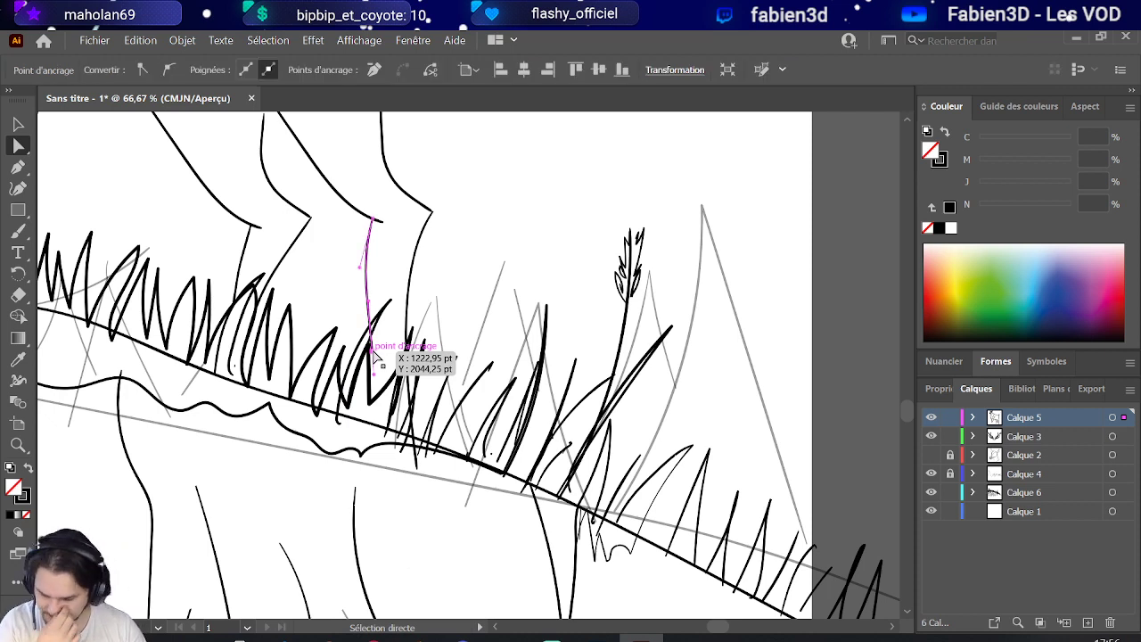
drag(375, 353, 373, 329)
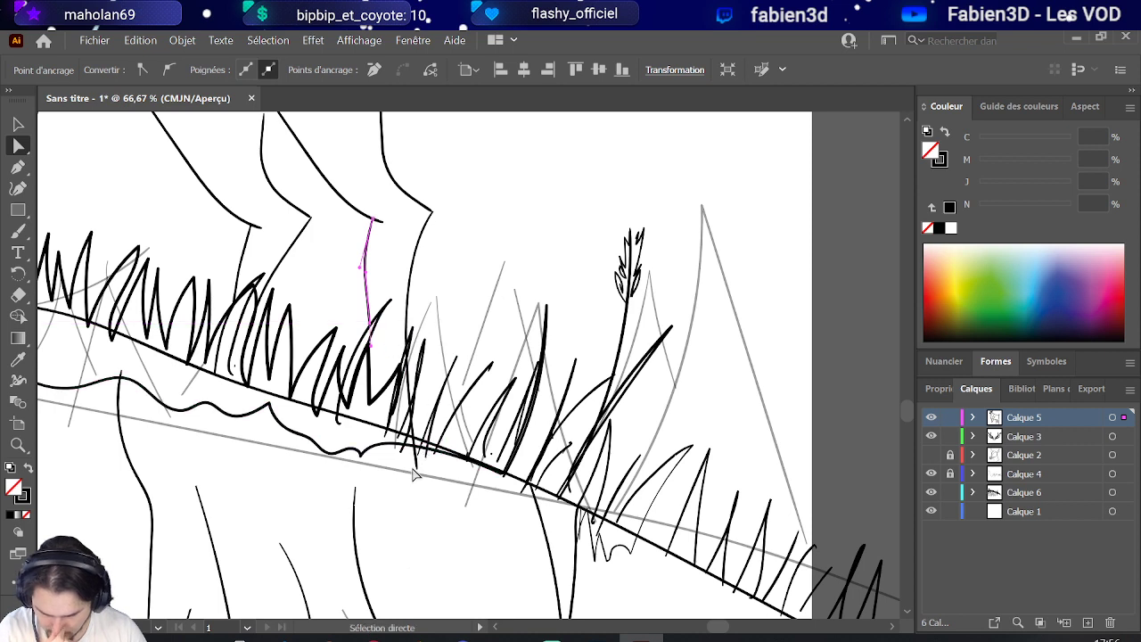
click(417, 470)
drag(419, 473, 398, 367)
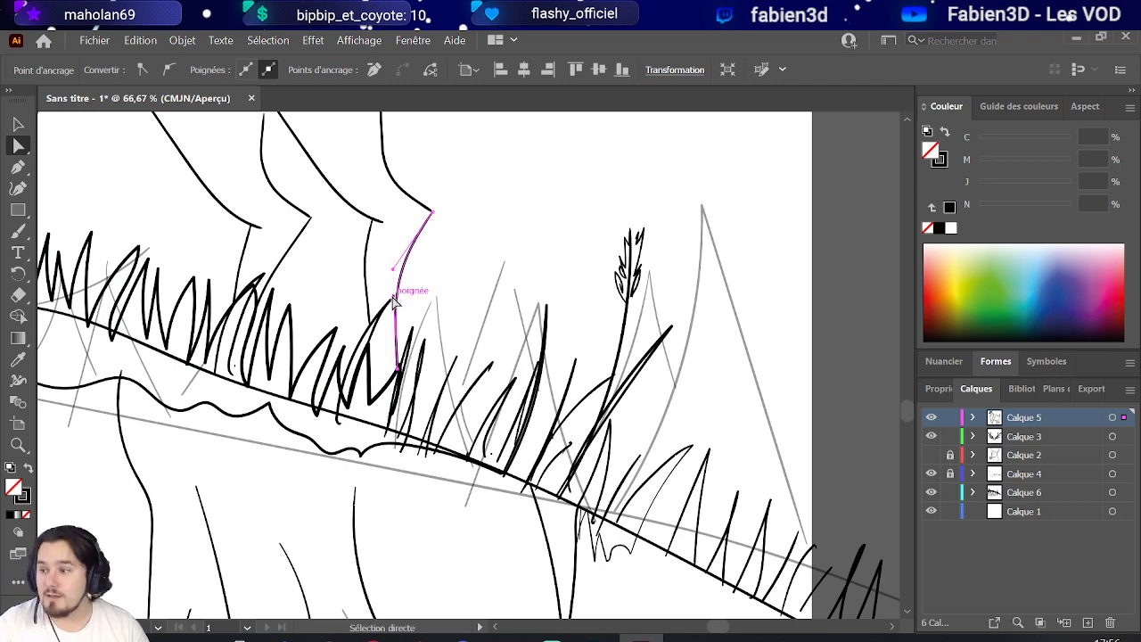
Paint short black strokes between the grass blades beneath the rearmost hind leg with the Paintbrush, redoing the first stroke.
key(ctrl+plus)
key(ctrl+plus)
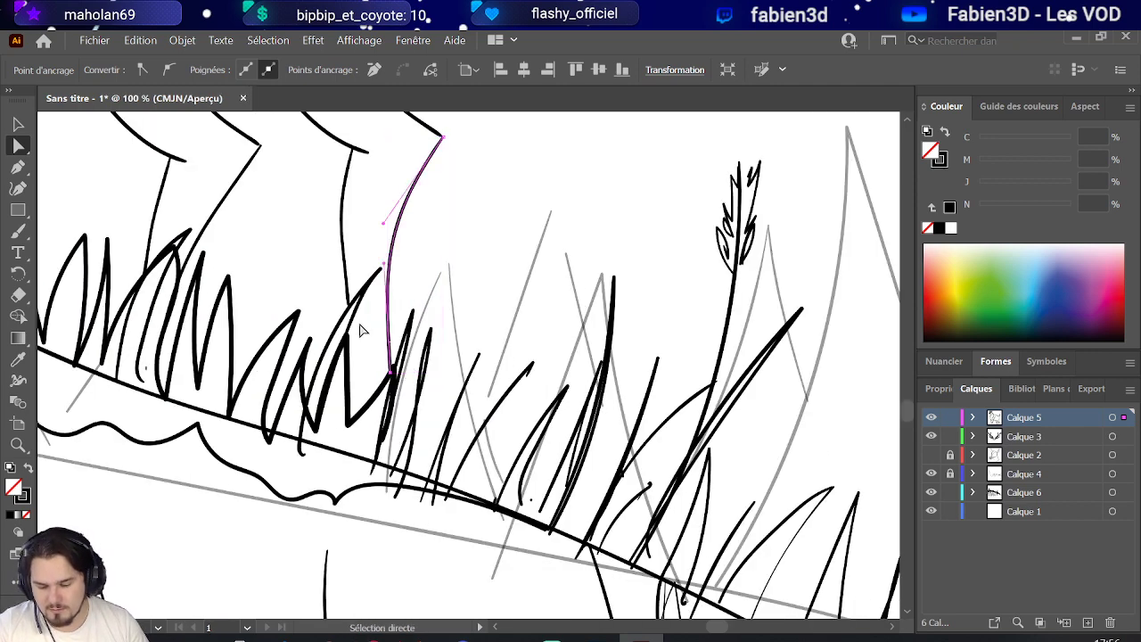
click(18, 230)
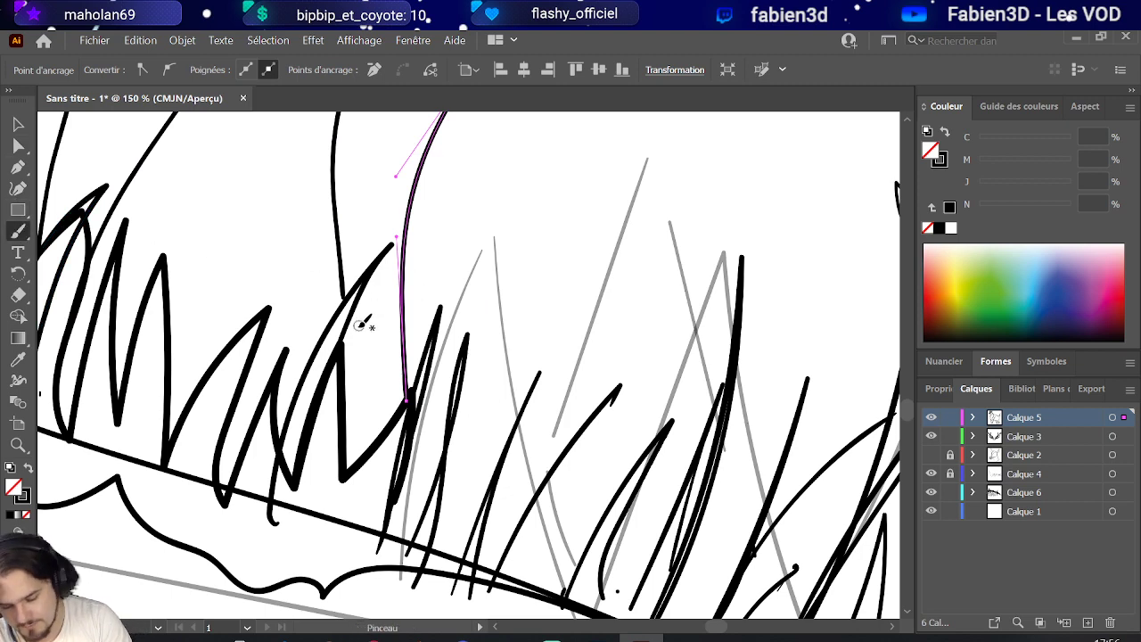
drag(350, 324, 368, 416)
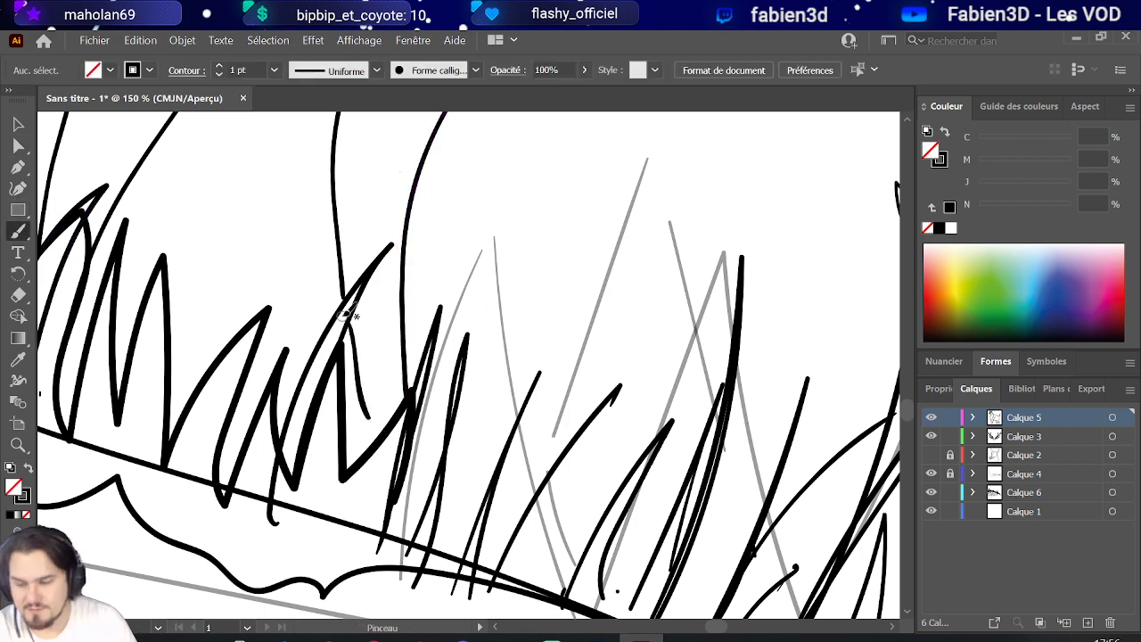
key(ctrl+z)
drag(349, 323, 396, 433)
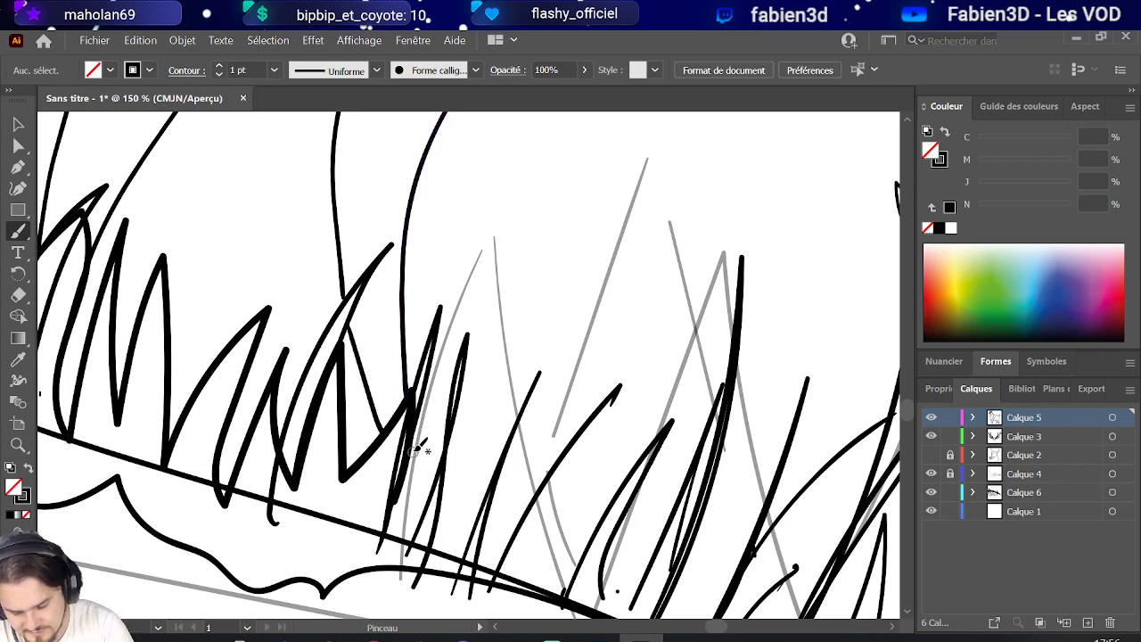
drag(439, 309, 377, 551)
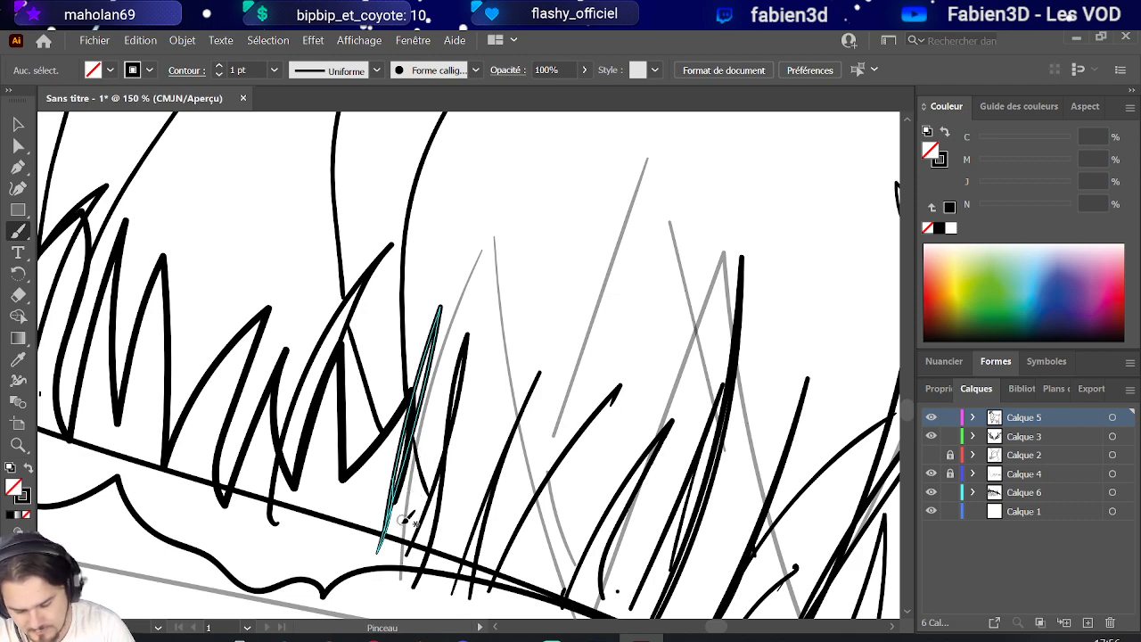
Move the top anchor of the hind leg's short inner line up to meet the end of the belly line.
scroll(407, 490, down, 6)
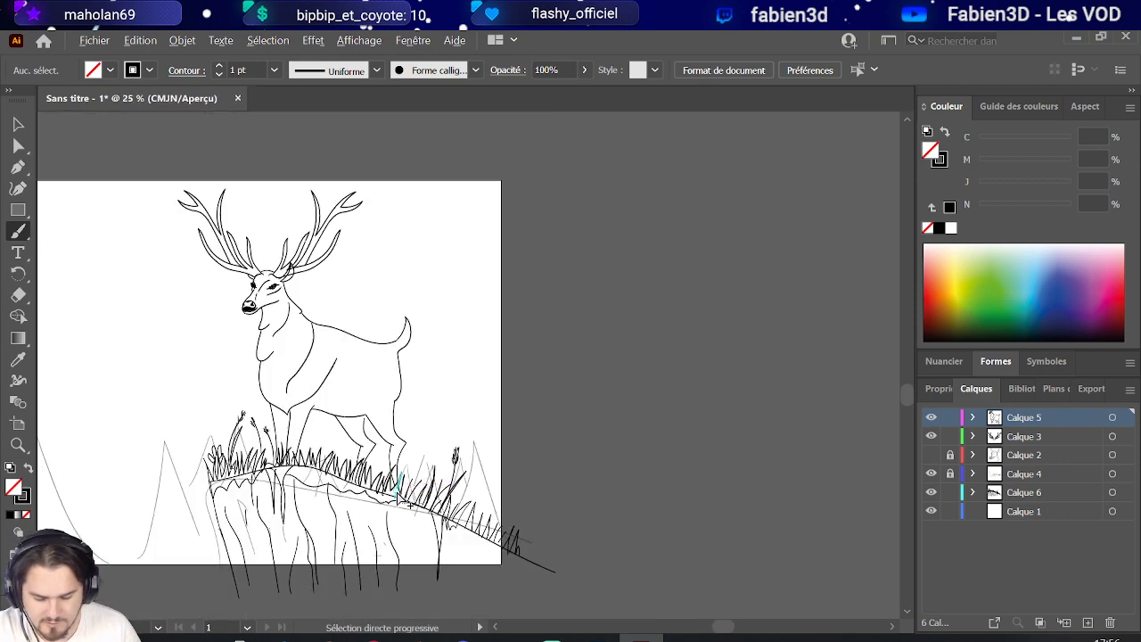
scroll(308, 474, up, 1)
scroll(309, 473, up, 2)
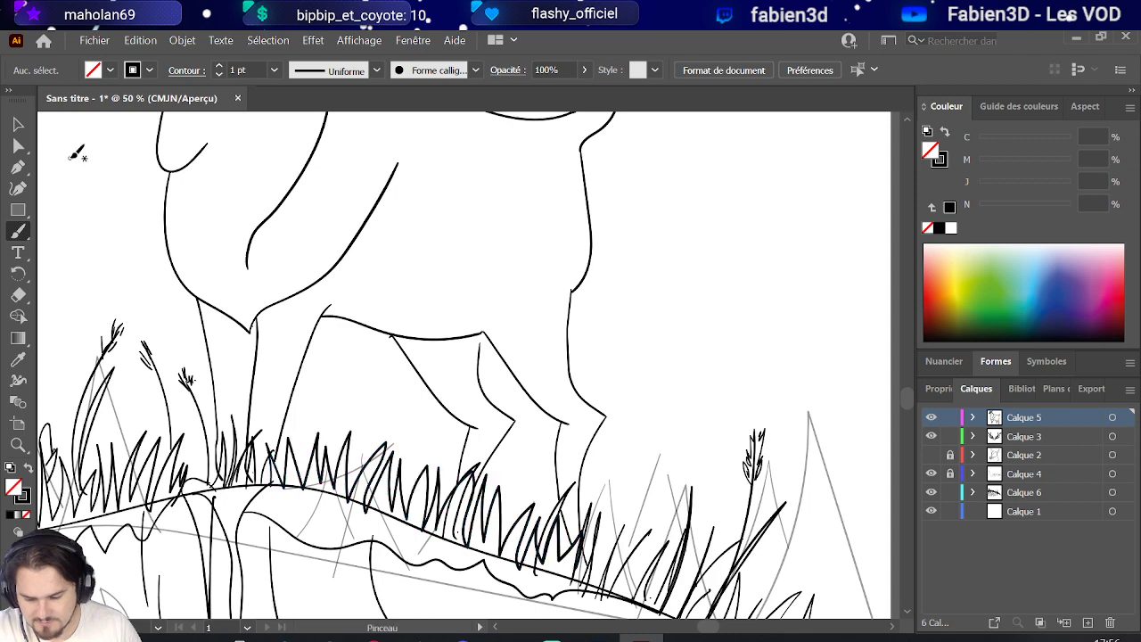
key(a)
scroll(450, 305, up, 5)
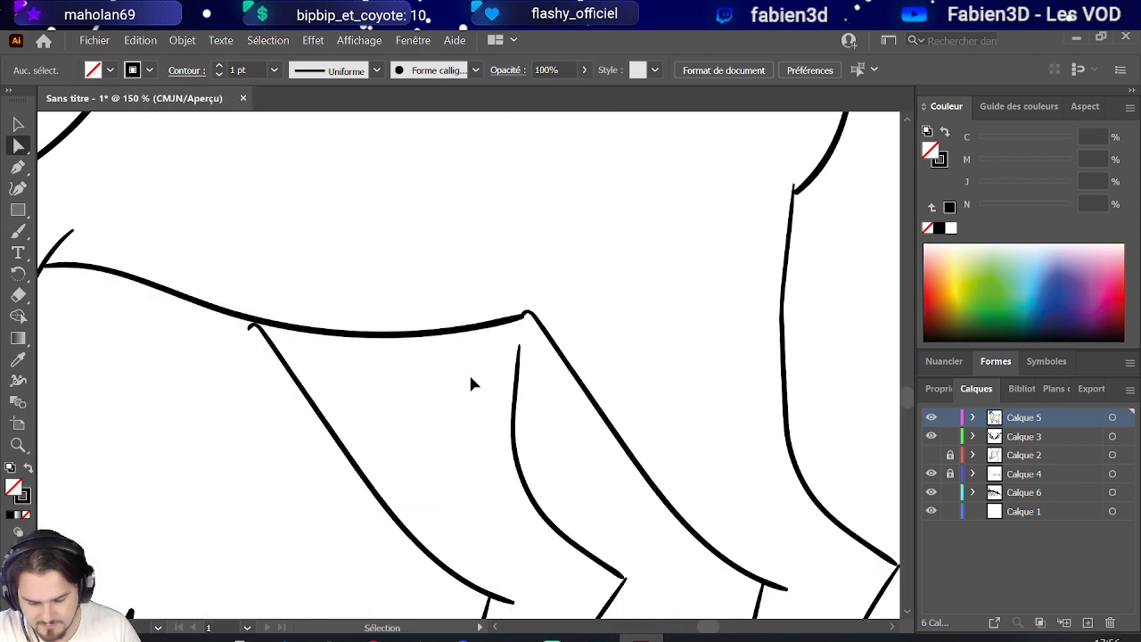
click(570, 323)
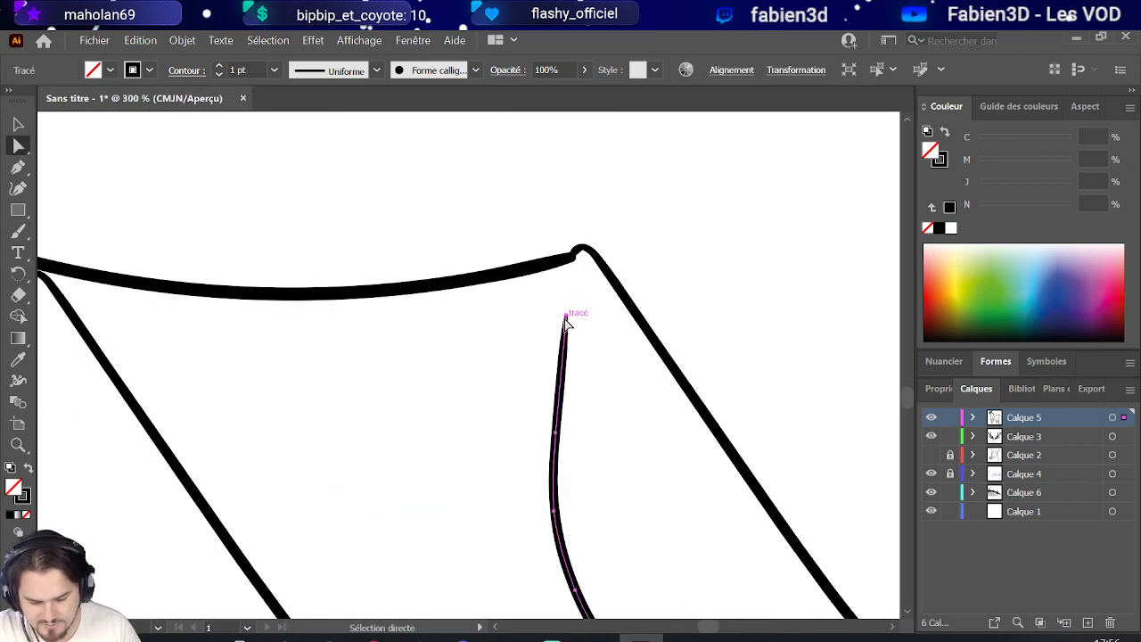
drag(566, 319, 581, 253)
Move the hooked upper end of the far hind leg's front line onto the belly line.
key(ctrl+1)
scroll(579, 303, up, 3)
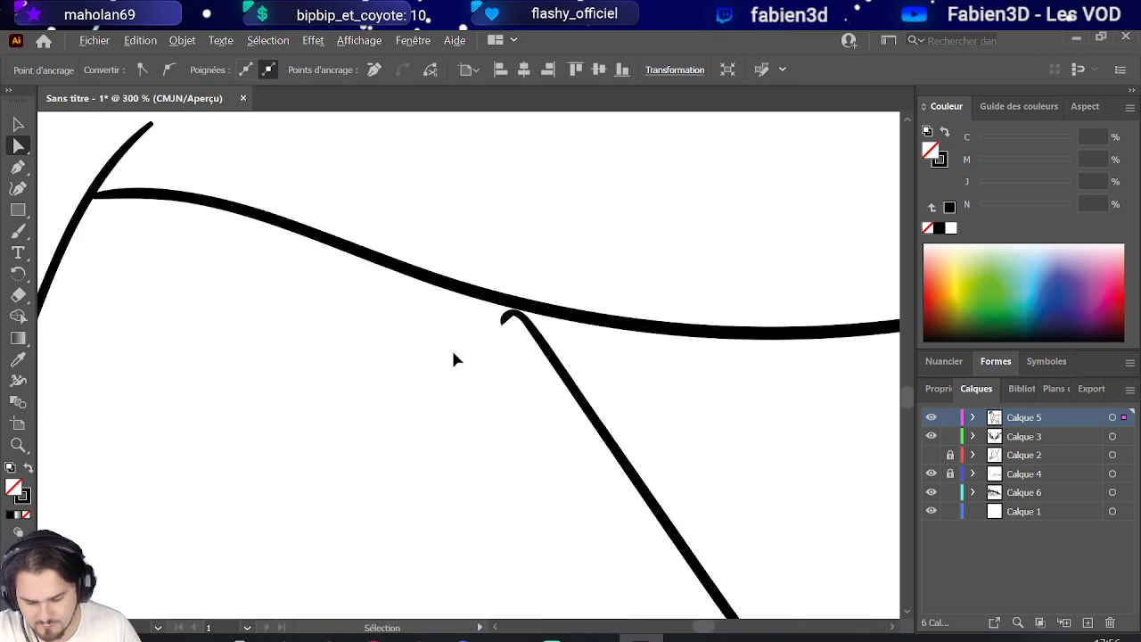
drag(503, 328, 517, 308)
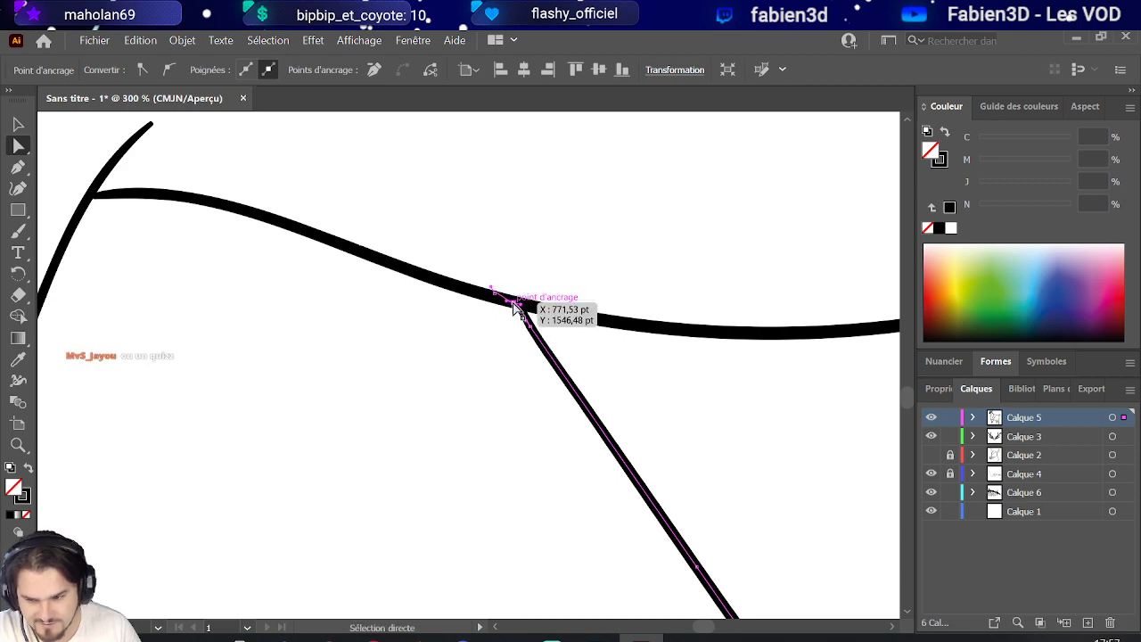
Lower the right upper anchor of the narrow pointed crack below the deer's front legs and adjust its left upper anchor.
scroll(495, 330, down, 5)
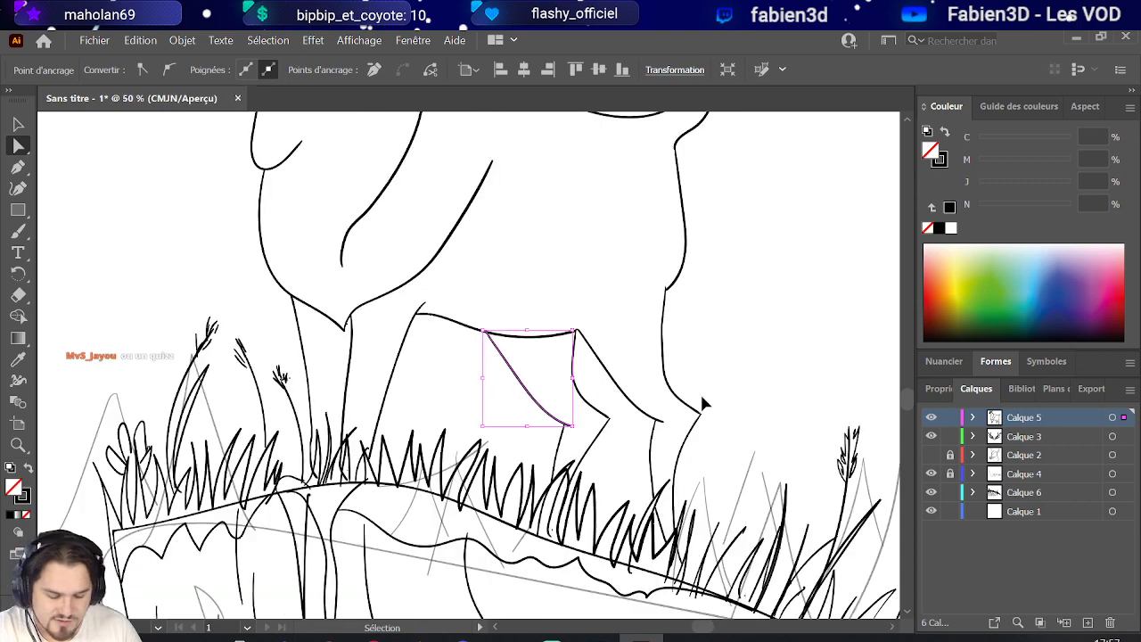
scroll(712, 384, up, 2)
scroll(470, 267, down, 2)
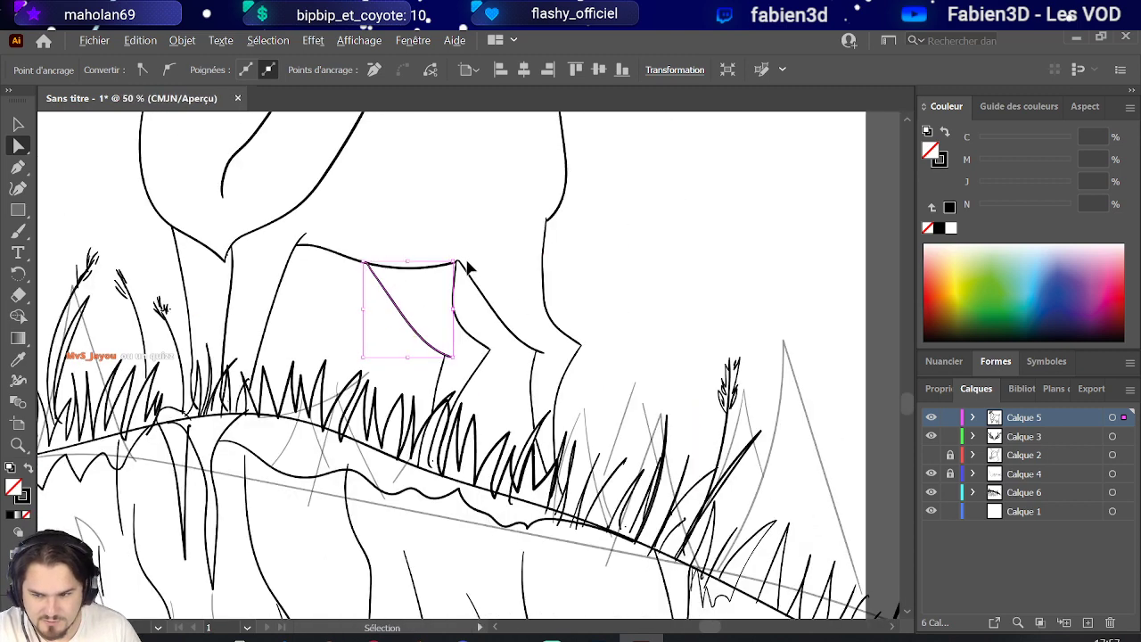
scroll(470, 267, down, 2)
scroll(343, 207, up, 1)
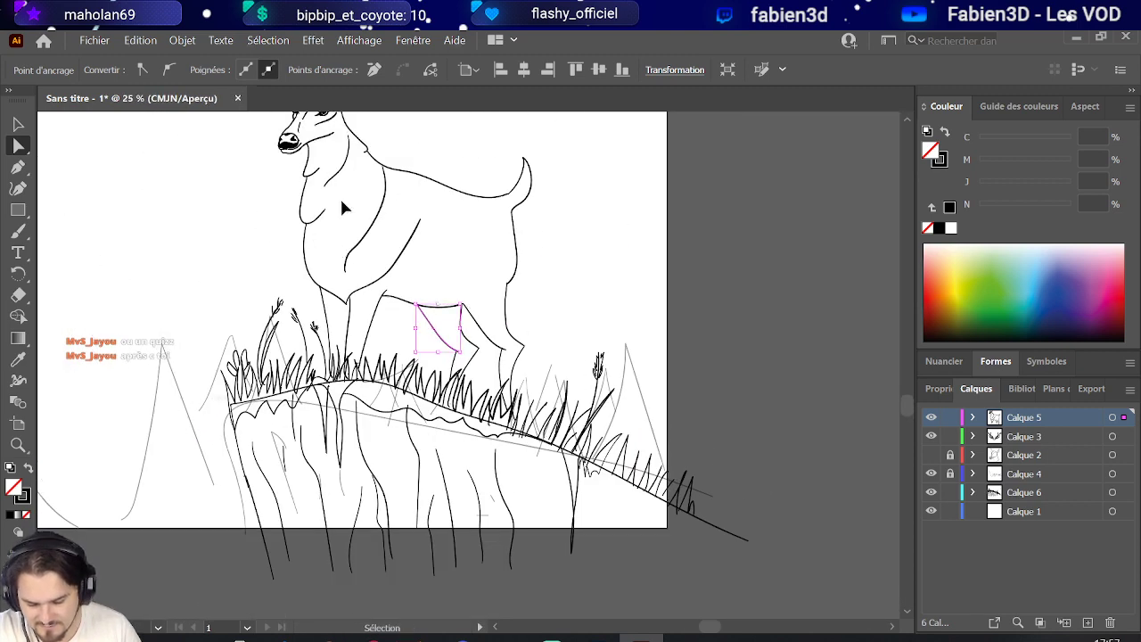
scroll(344, 208, down, 4)
scroll(581, 377, up, 4)
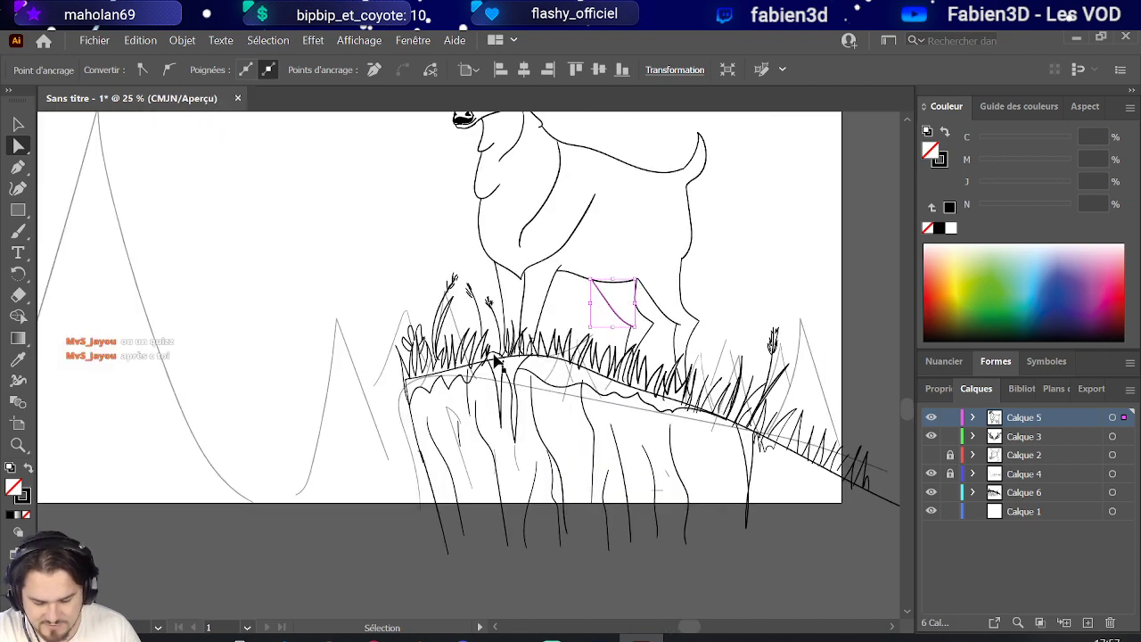
scroll(486, 383, up, 4)
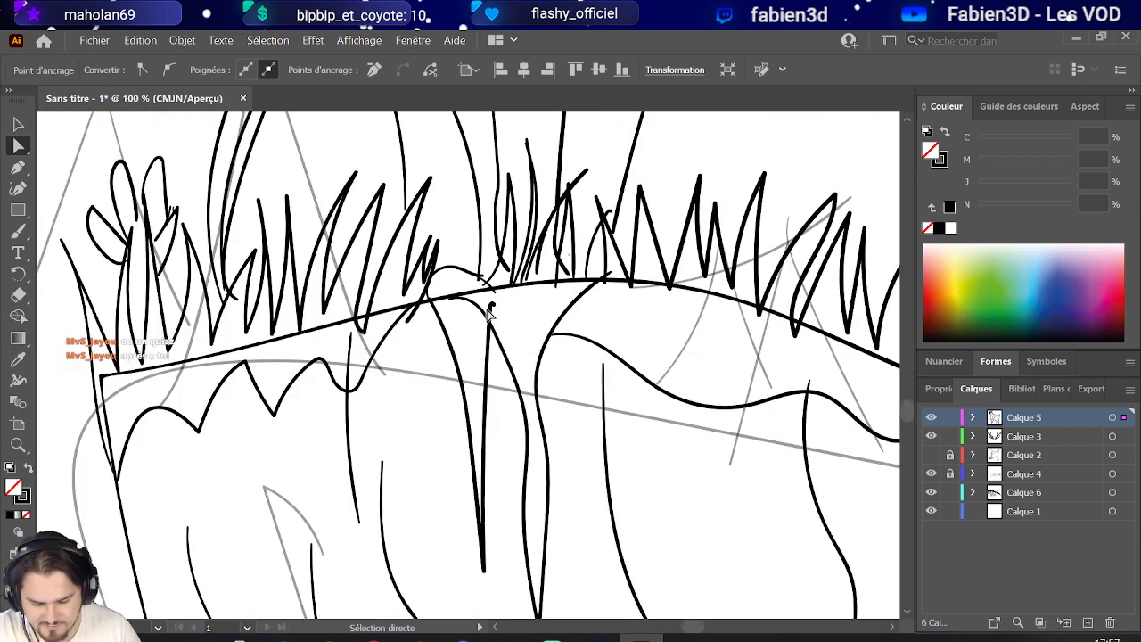
click(490, 307)
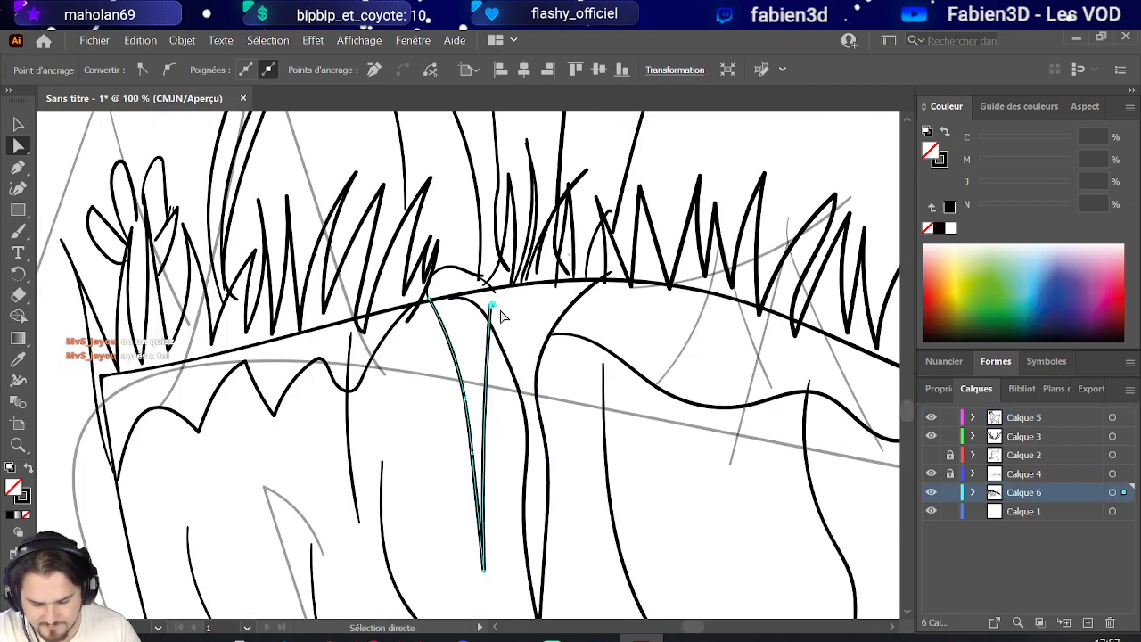
click(490, 305)
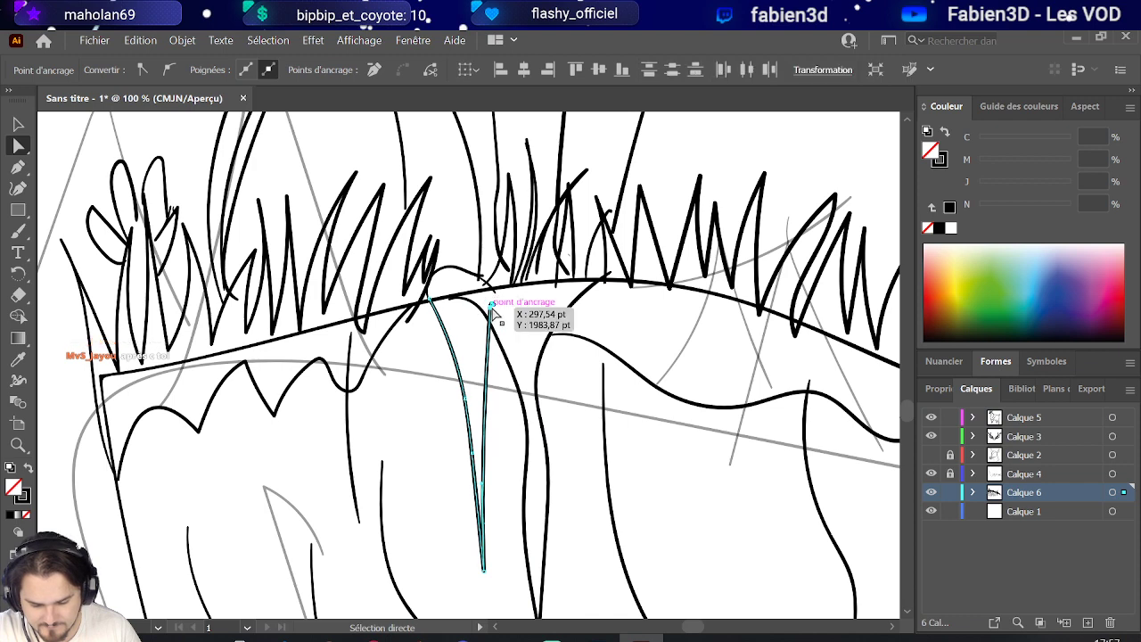
drag(493, 300, 496, 343)
drag(437, 301, 426, 303)
Move the short vertical crack line left of the pointed crack down so it clears the wavy fringe.
click(349, 366)
click(21, 123)
drag(353, 356, 354, 427)
Try to add an anchor point to the ledge outline's left edge where the wavy fringe begins.
scroll(326, 420, down, 4)
scroll(332, 415, up, 3)
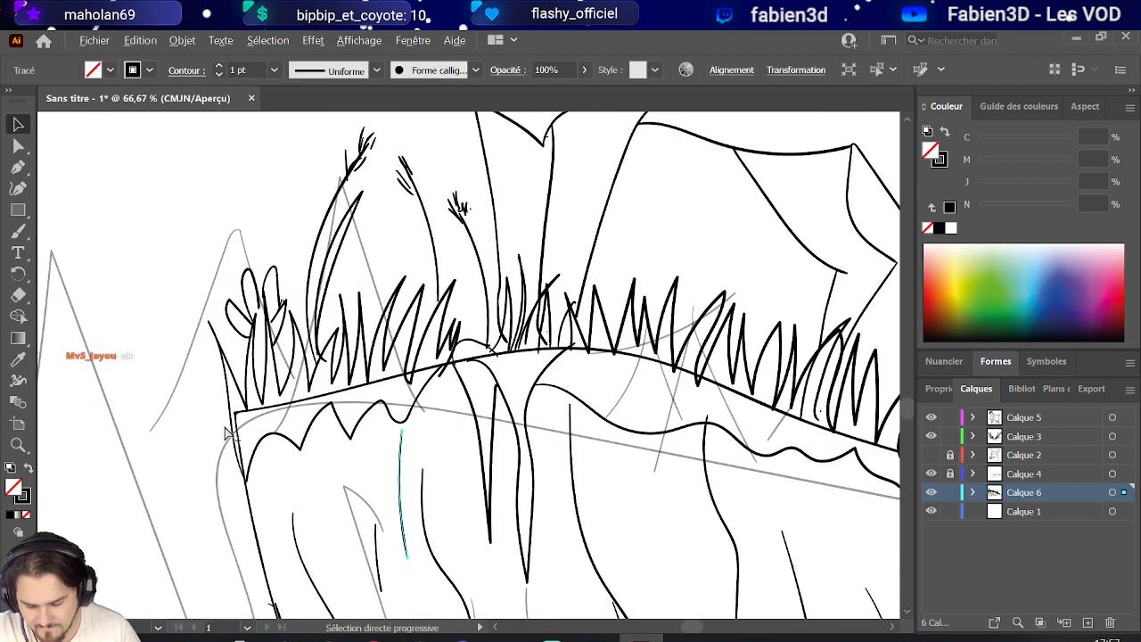
scroll(225, 434, up, 1)
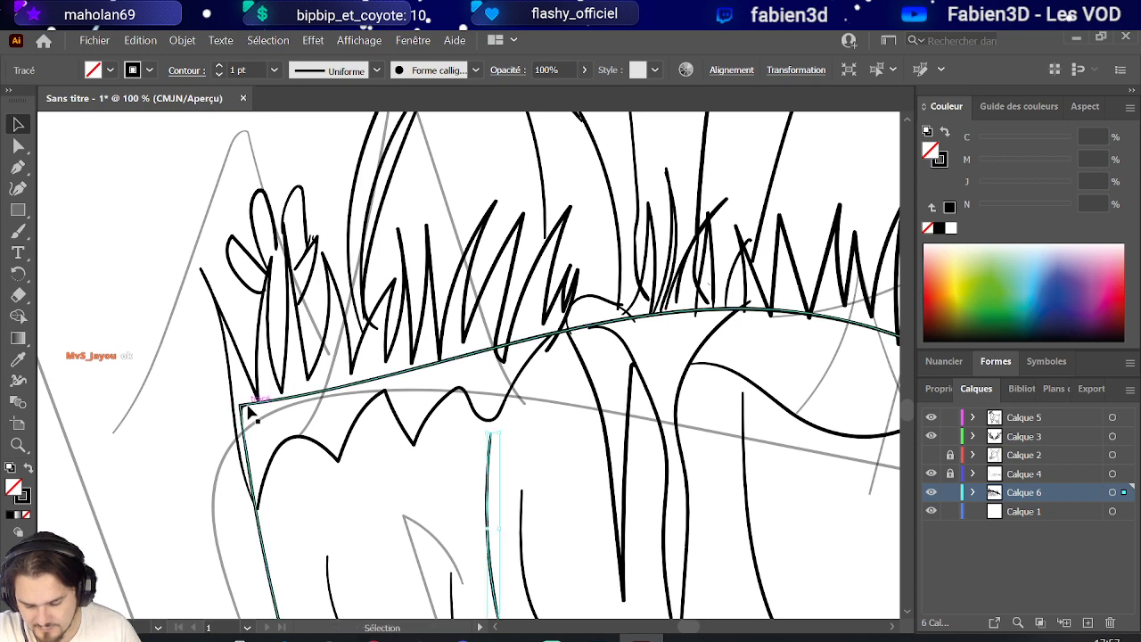
click(243, 408)
click(22, 146)
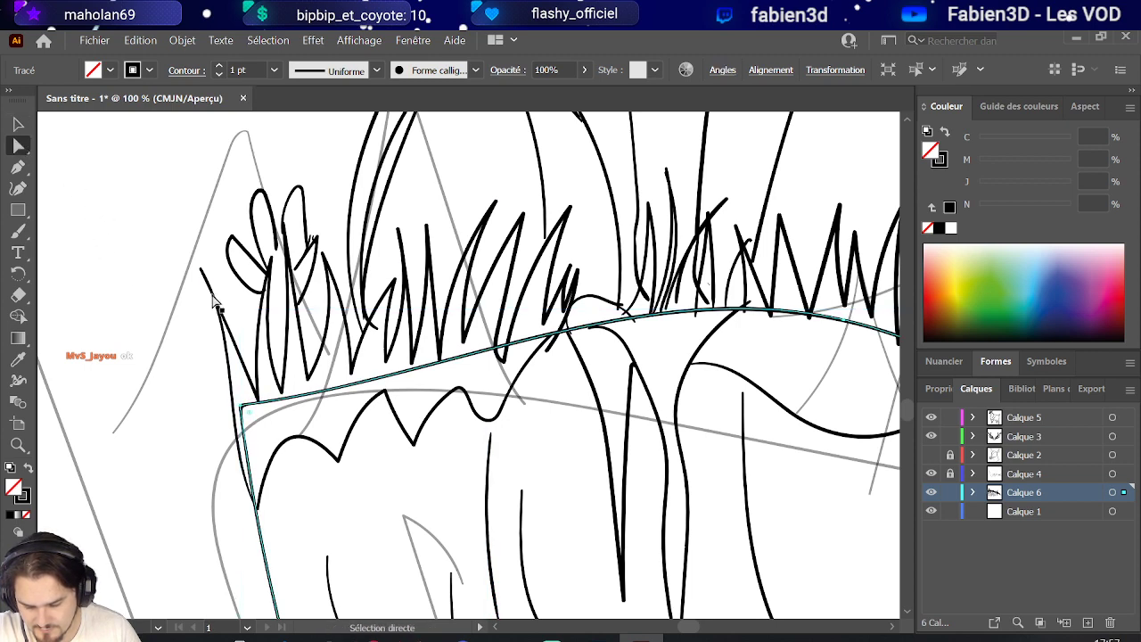
click(243, 407)
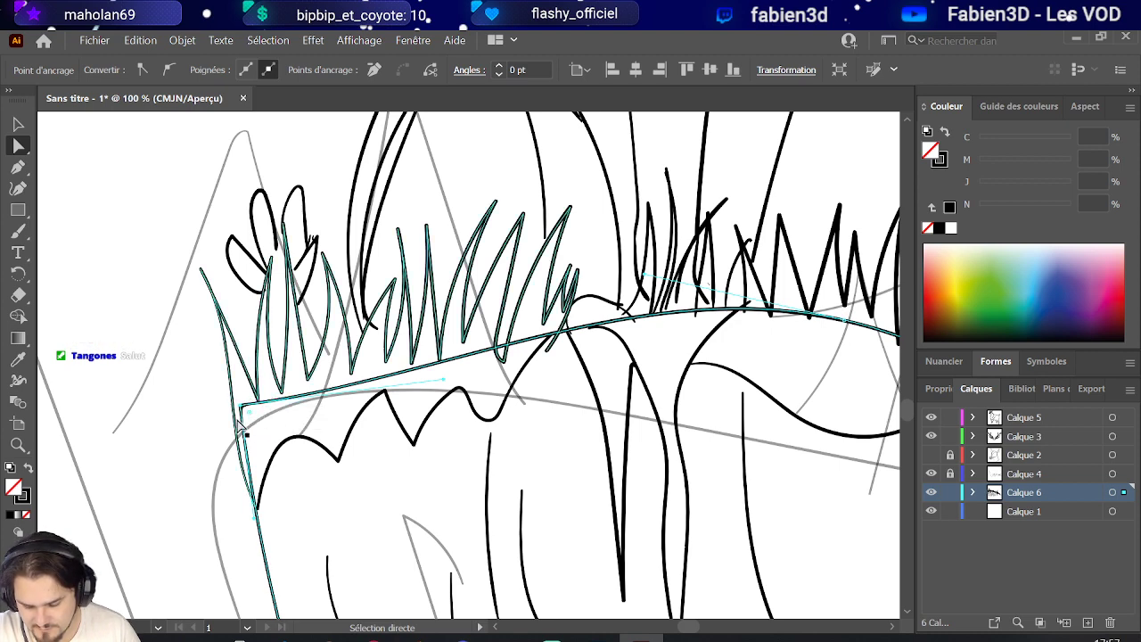
scroll(254, 419, down, 2)
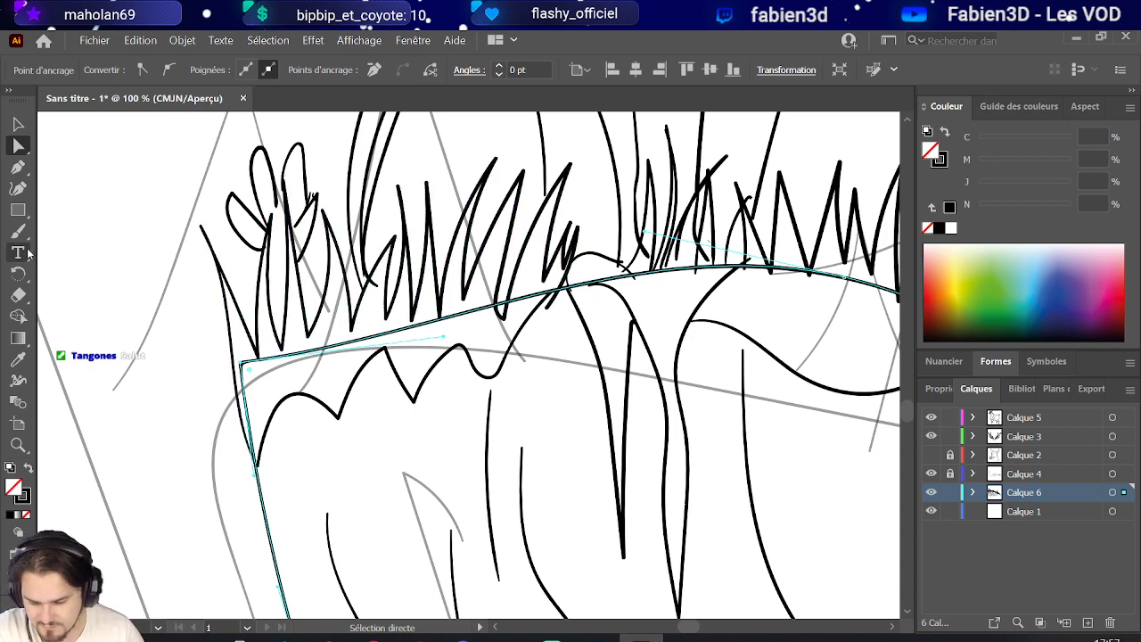
click(19, 167)
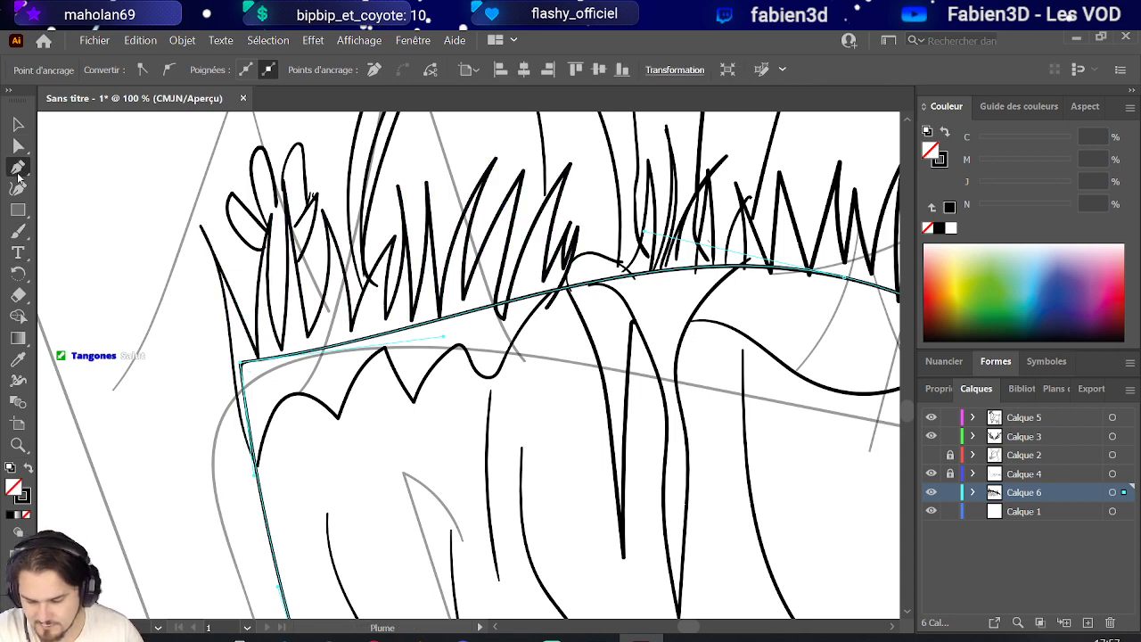
key(plus)
click(258, 465)
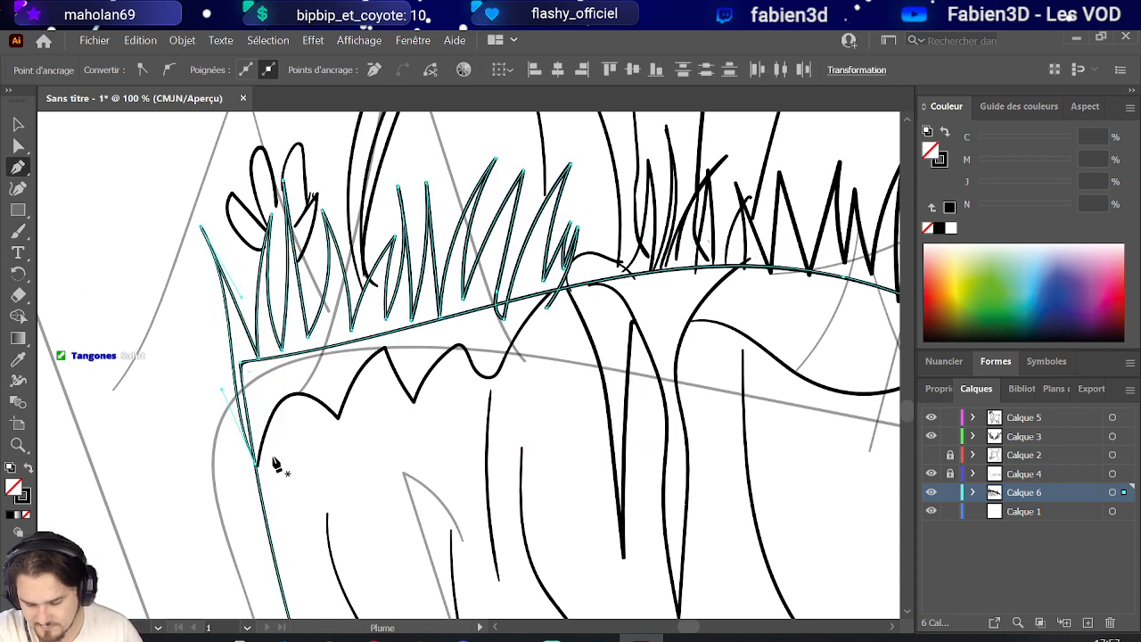
scroll(258, 482, up, 1)
key(ctrl)
ctrl+click(263, 507)
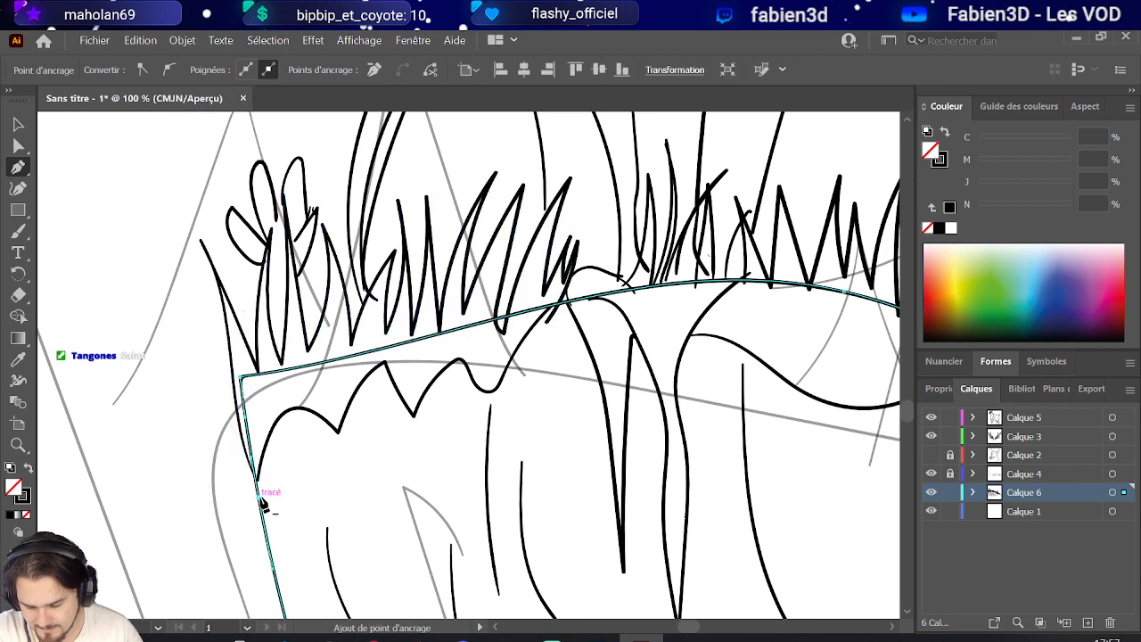
scroll(268, 494, up, 1)
scroll(267, 495, left, 1)
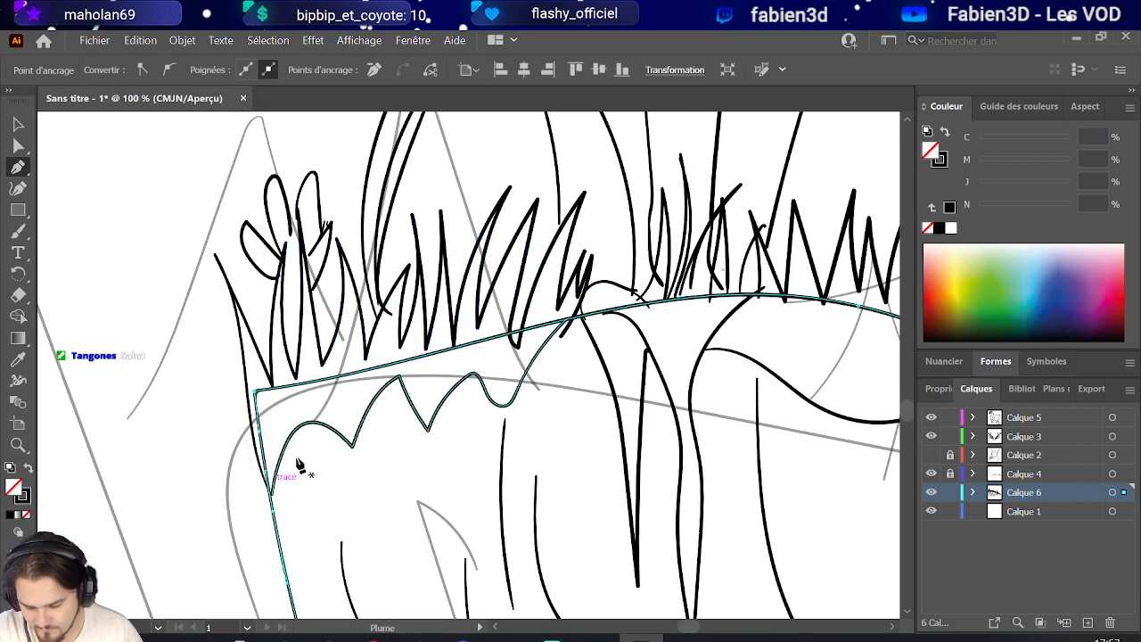
Try deleting the selected ledge outline and fringe points, and the outline's corner anchor, undoing each removal.
ctrl+click(576, 326)
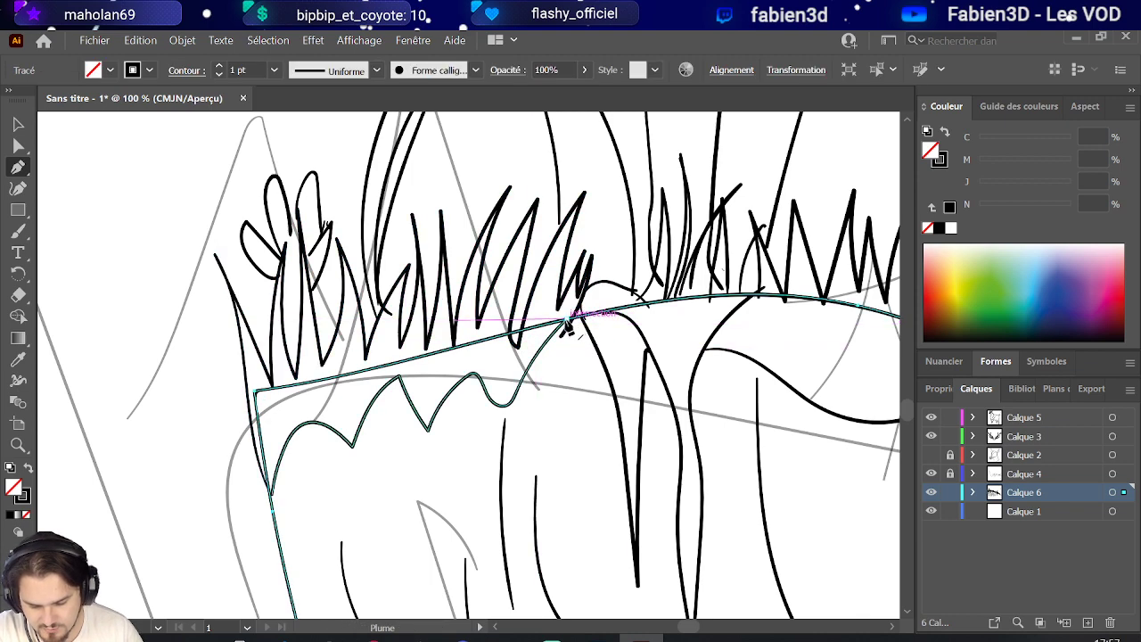
ctrl+click(567, 327)
ctrl+shift+click(570, 326)
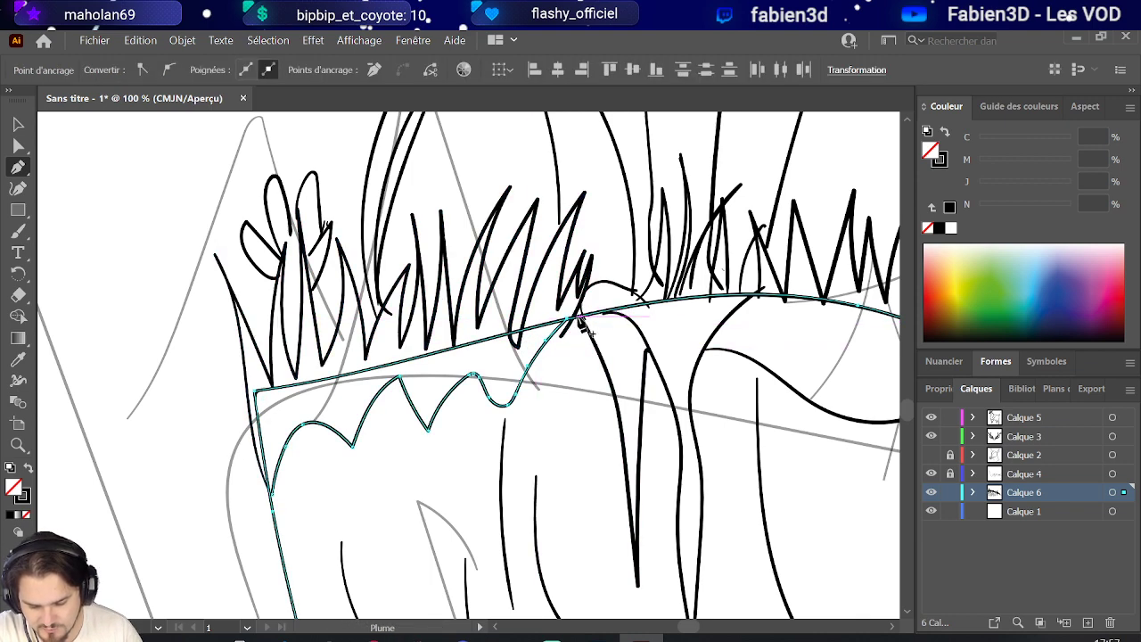
key(Delete)
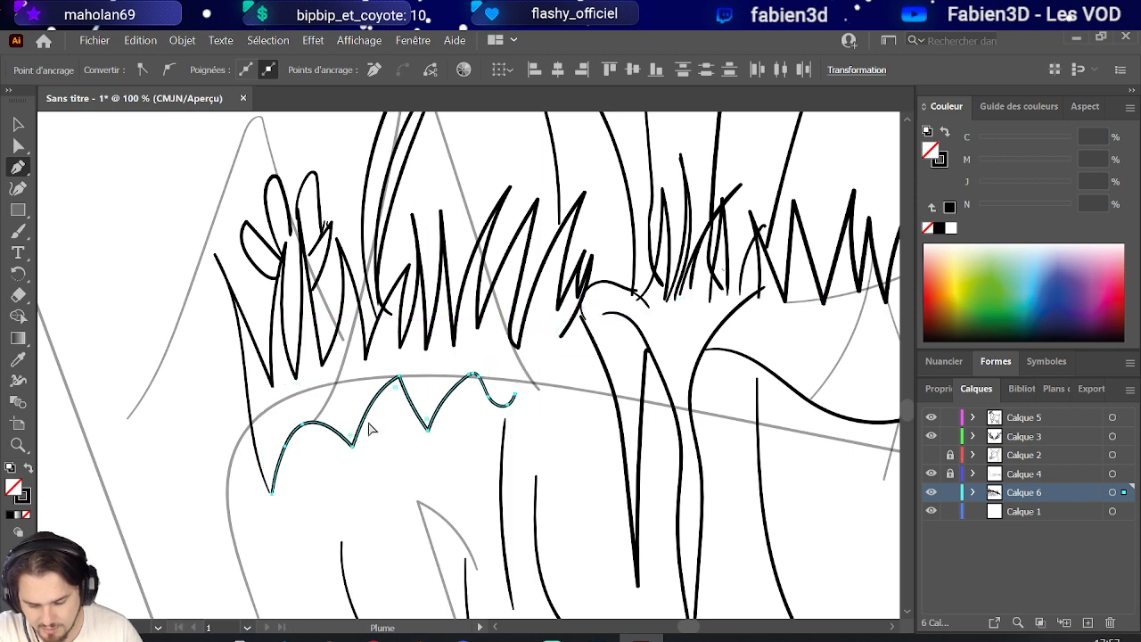
scroll(396, 407, right, 1)
key(ctrl+z)
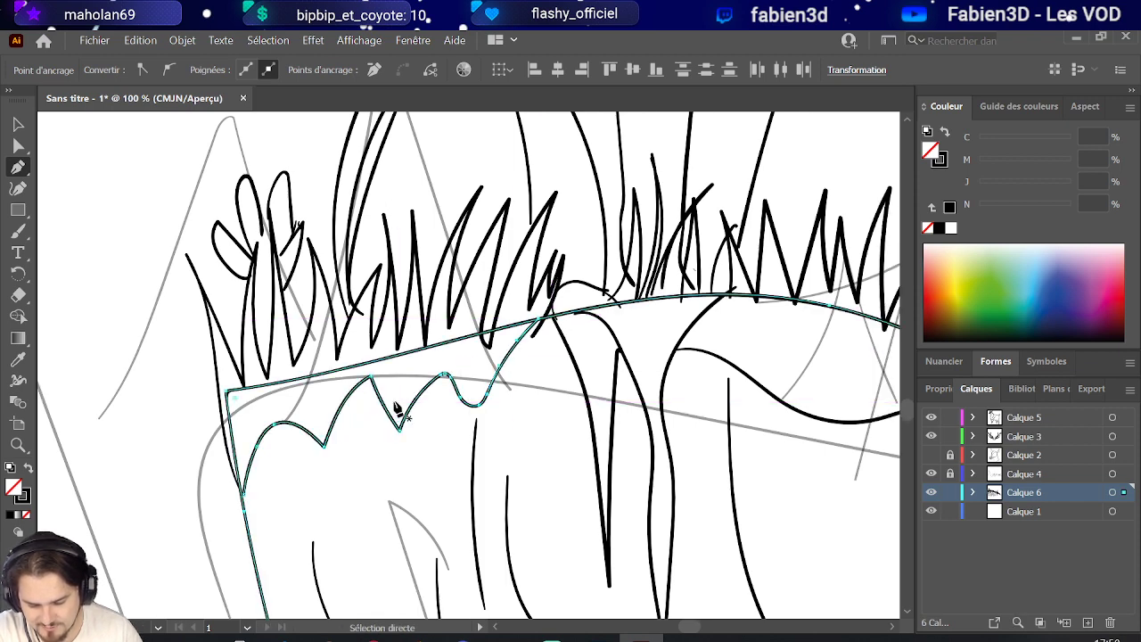
click(228, 391)
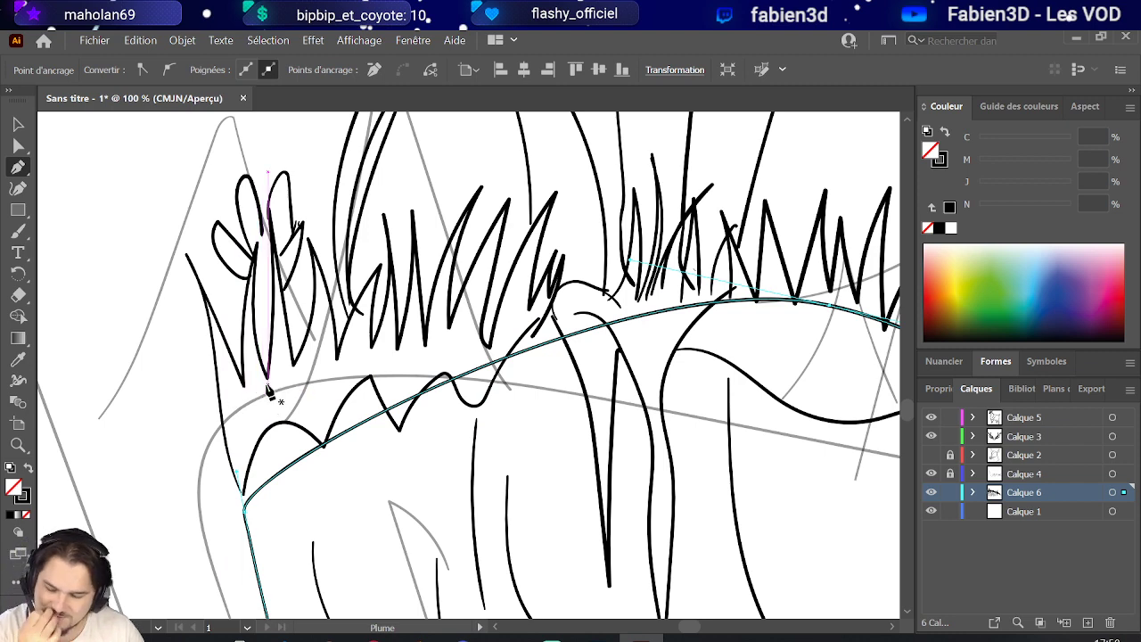
key(ctrl+z)
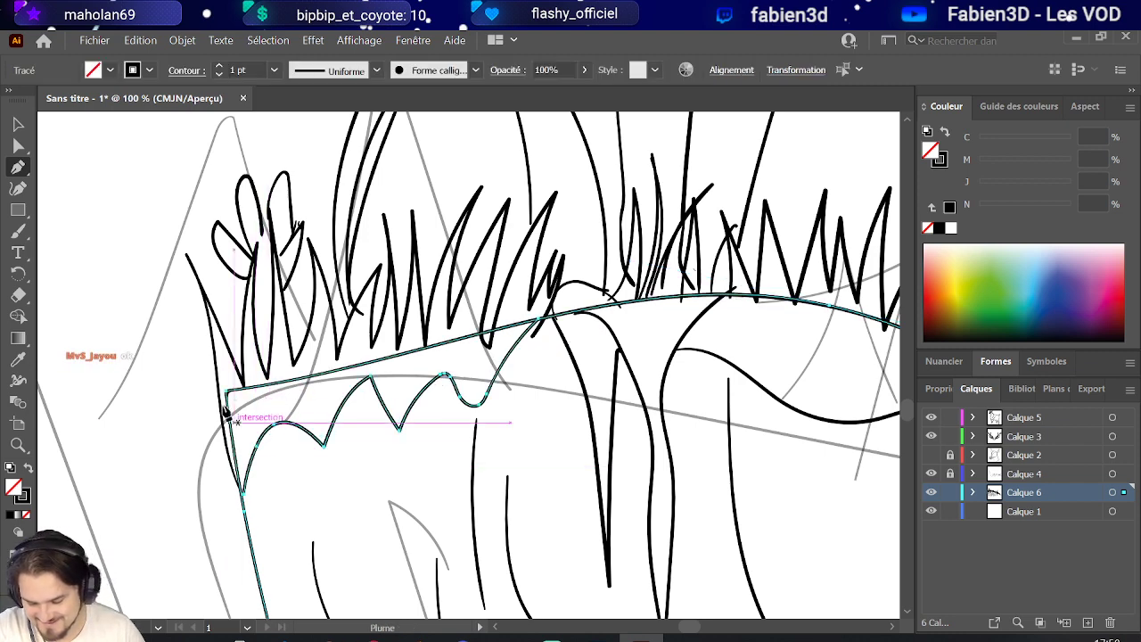
Delete the ledge outline's left-edge segment above the fringe and raise the remaining edge's top end to where the fringe begins.
key(a)
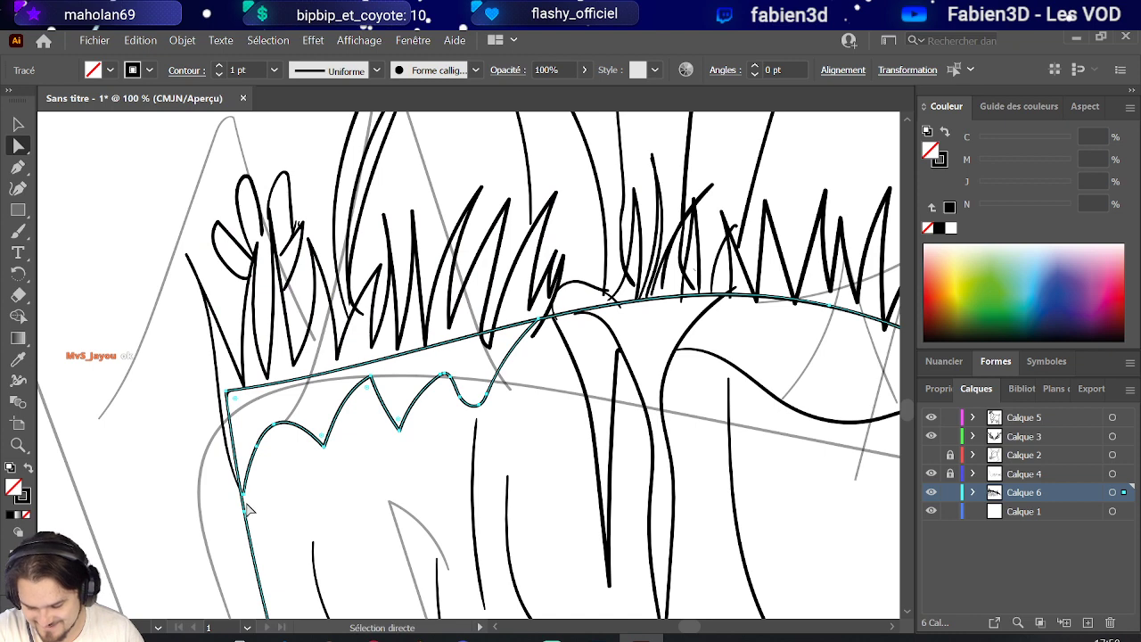
click(242, 501)
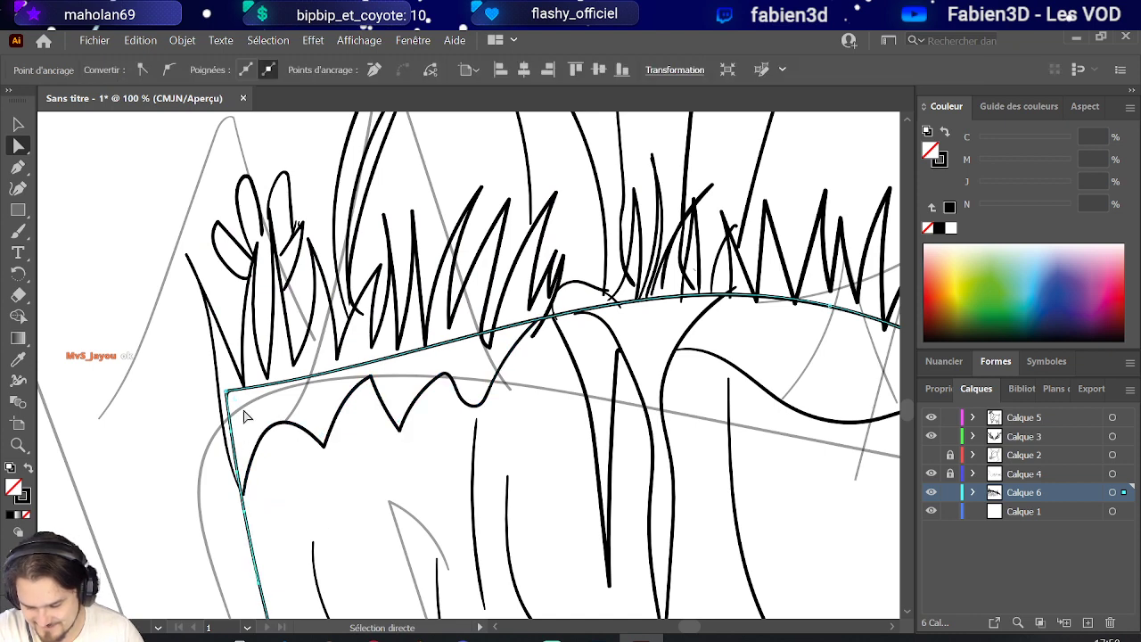
click(237, 455)
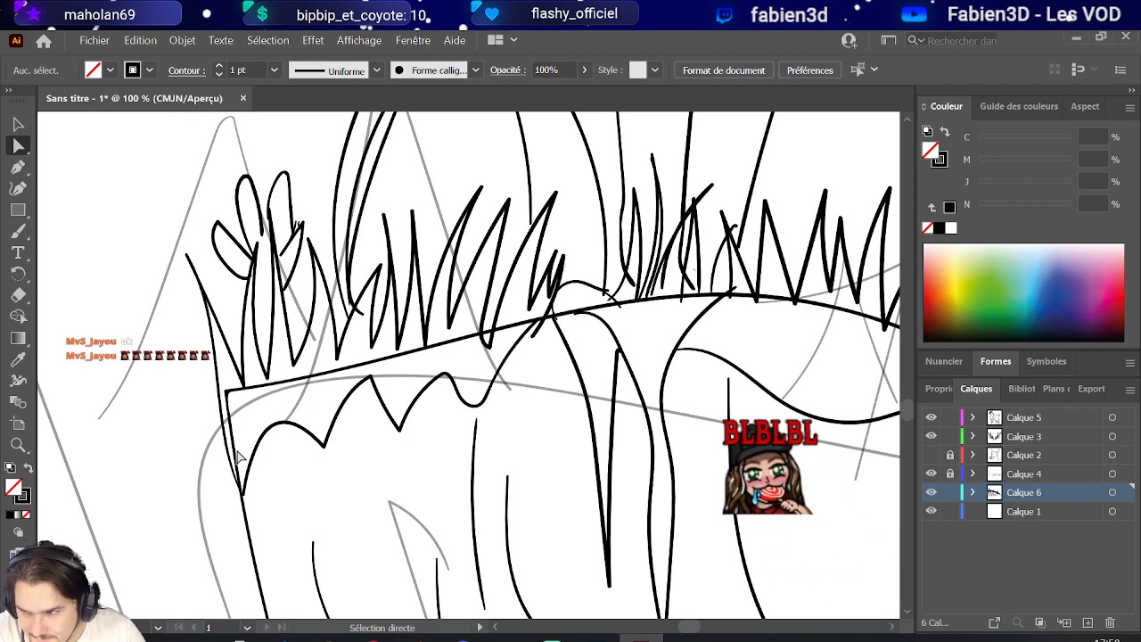
click(238, 456)
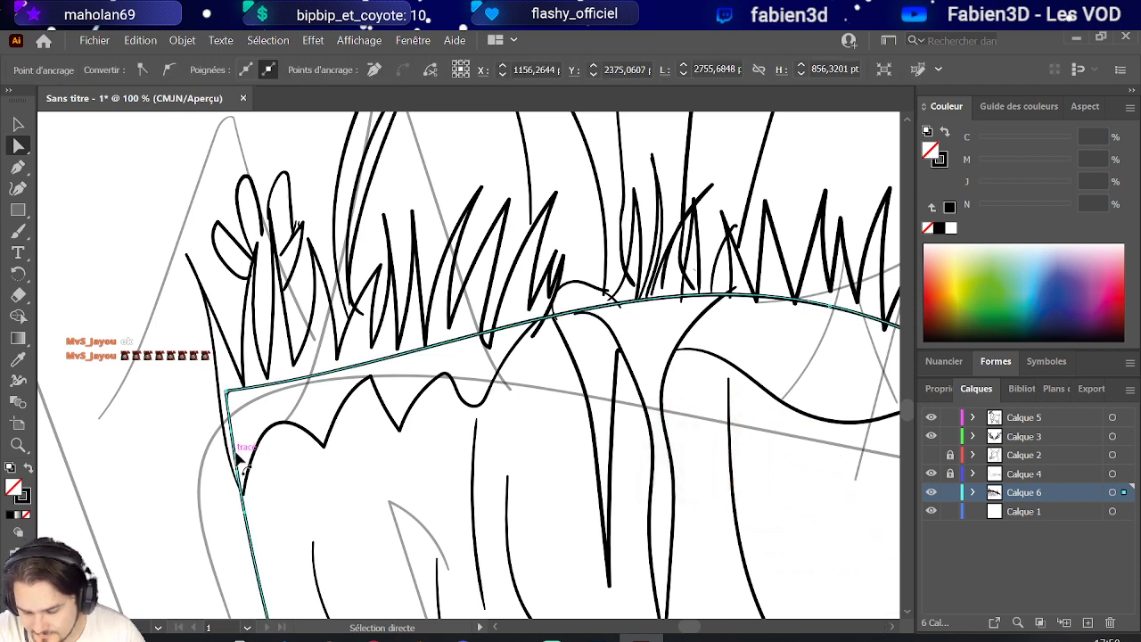
key(Delete)
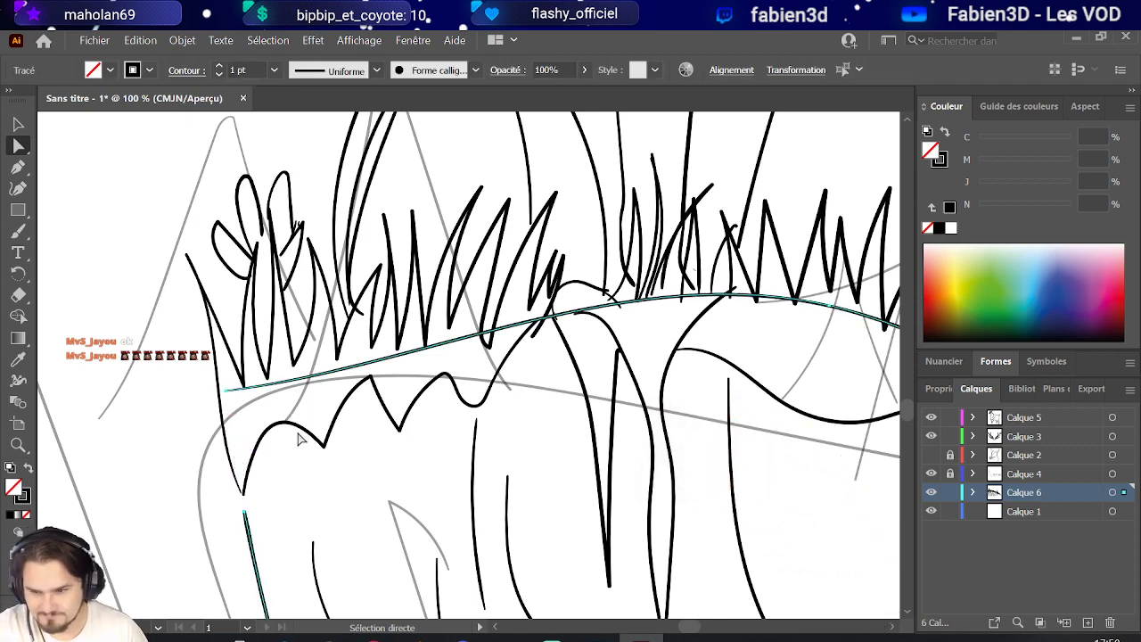
drag(244, 513, 234, 451)
Delete the ledge's long top outline curve that runs beneath the grass.
drag(227, 395, 718, 287)
key(ctrl+minus)
key(ctrl+minus)
key(ctrl+minus)
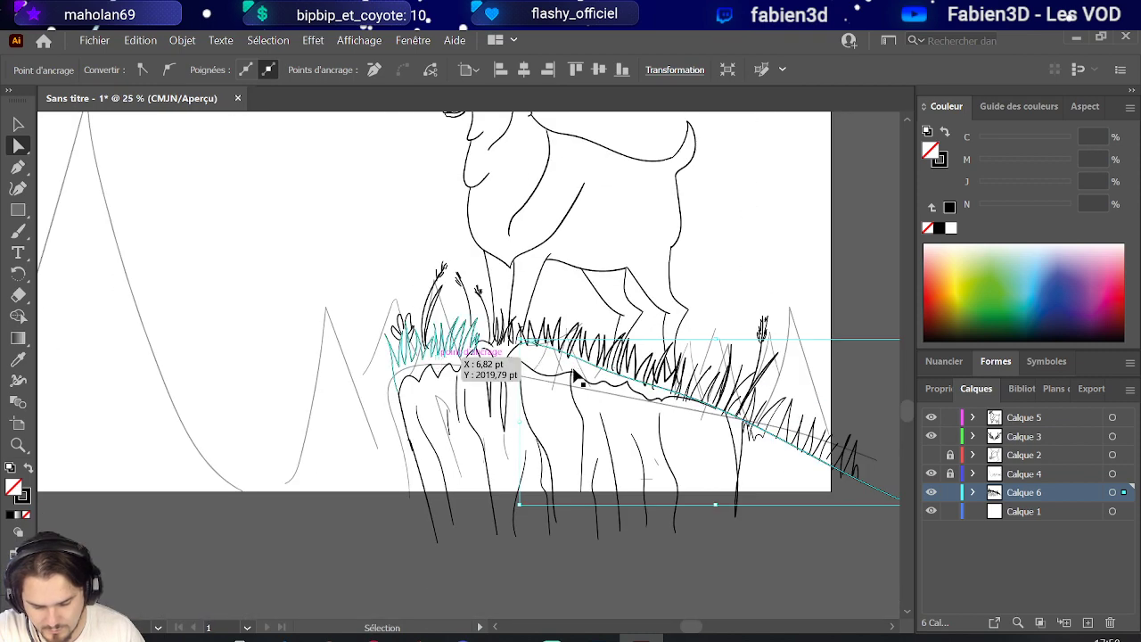
key(ctrl+plus)
scroll(431, 353, down, 1)
scroll(432, 350, down, 1)
scroll(624, 383, up, 1)
scroll(612, 402, down, 1)
scroll(714, 411, right, 2)
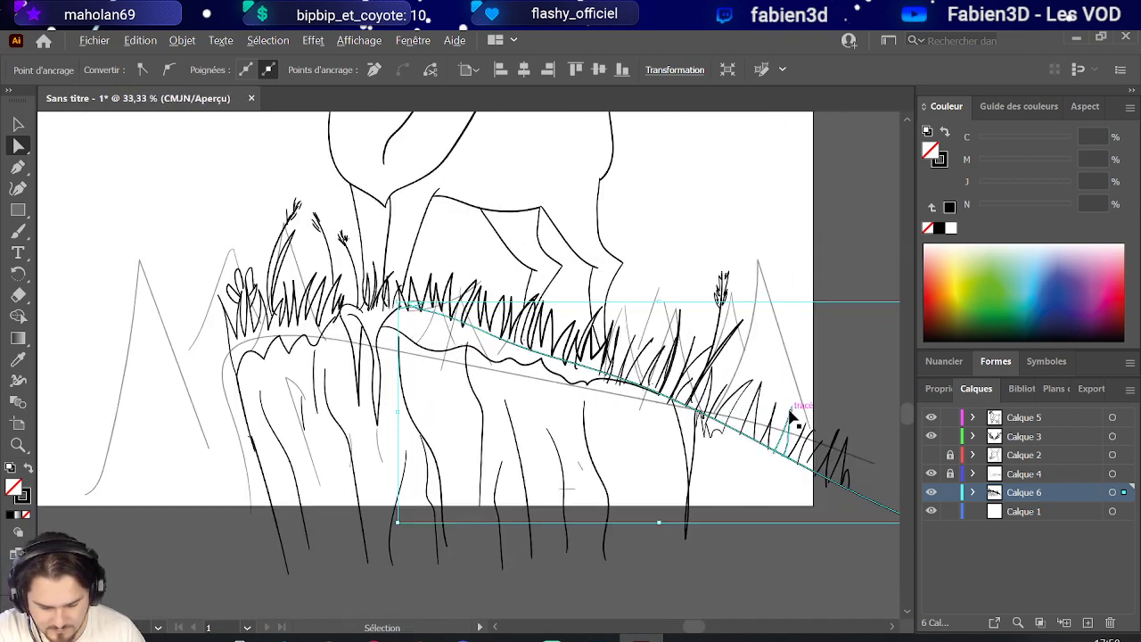
click(754, 446)
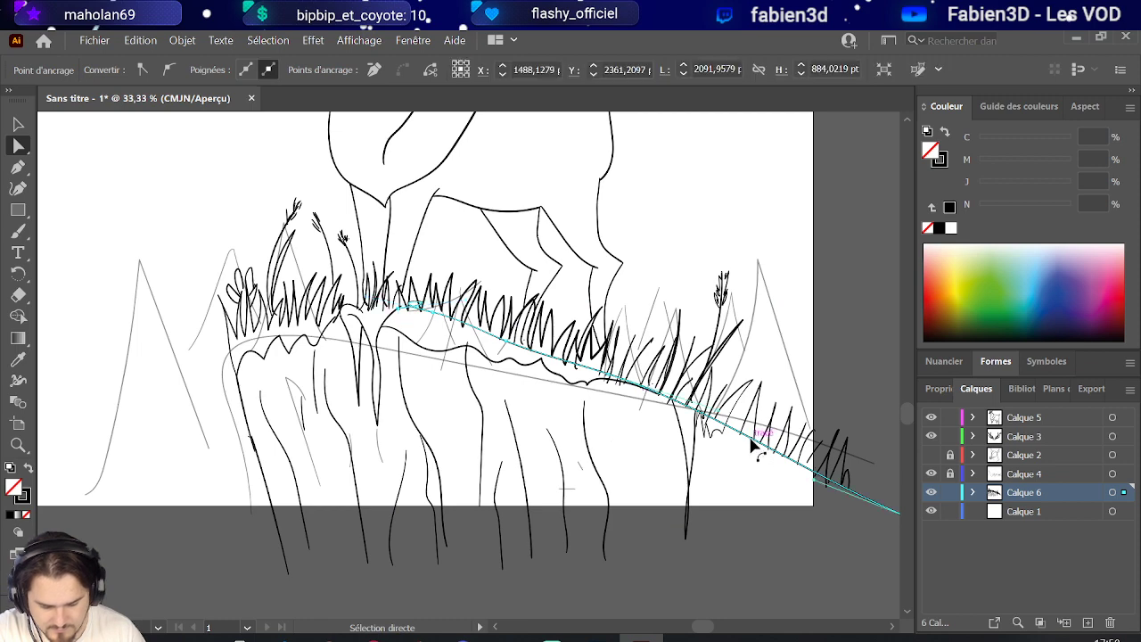
key(Delete)
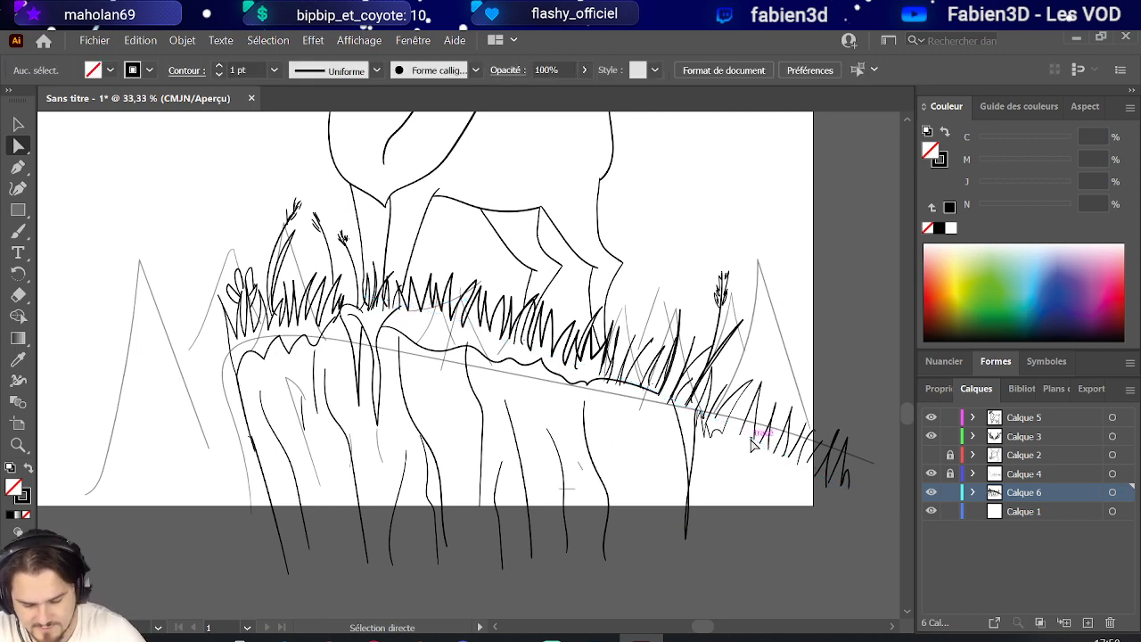
Delete the lower segment of the ledge's left edge and stretch the remaining line down past the artboard's bottom edge.
scroll(272, 422, up, 1)
click(272, 537)
key(Delete)
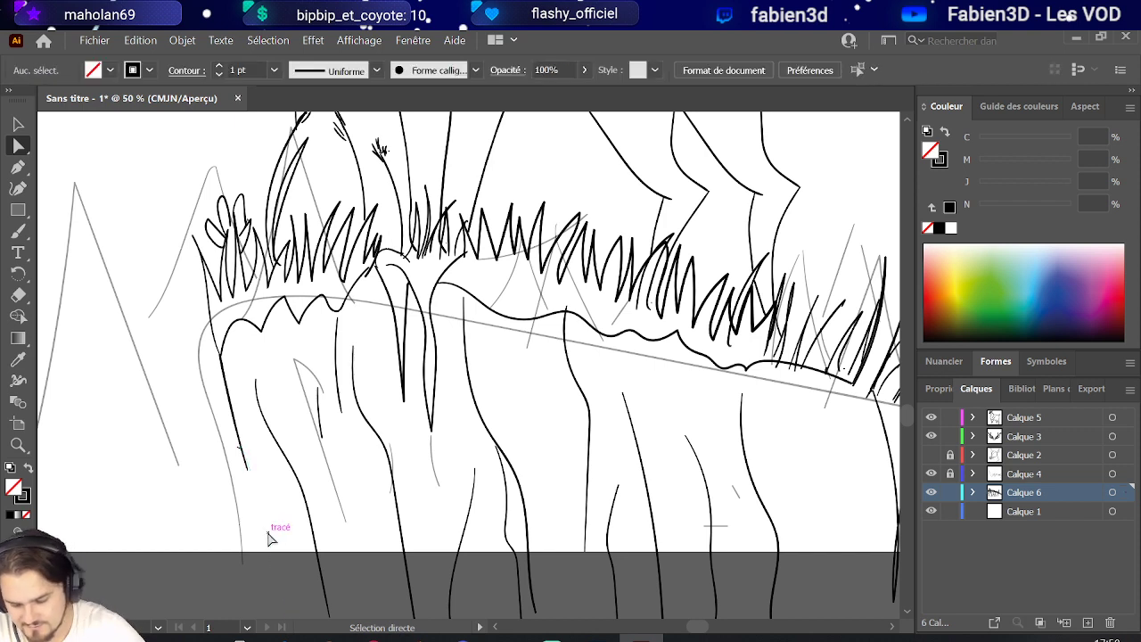
click(241, 453)
key(ctrl+shift+a)
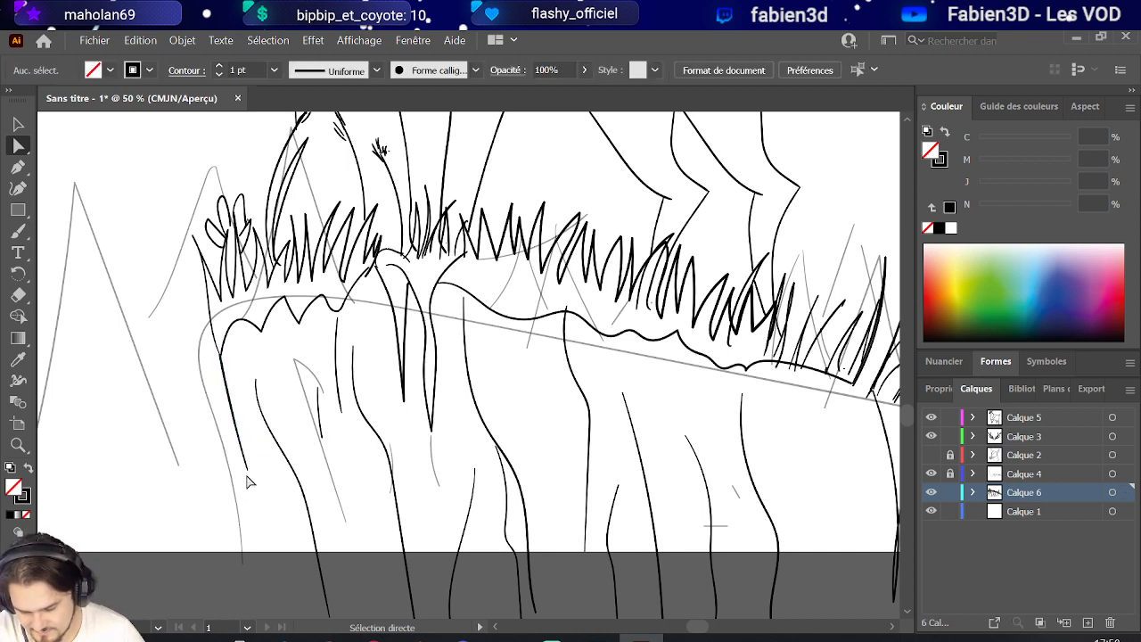
drag(244, 455, 275, 571)
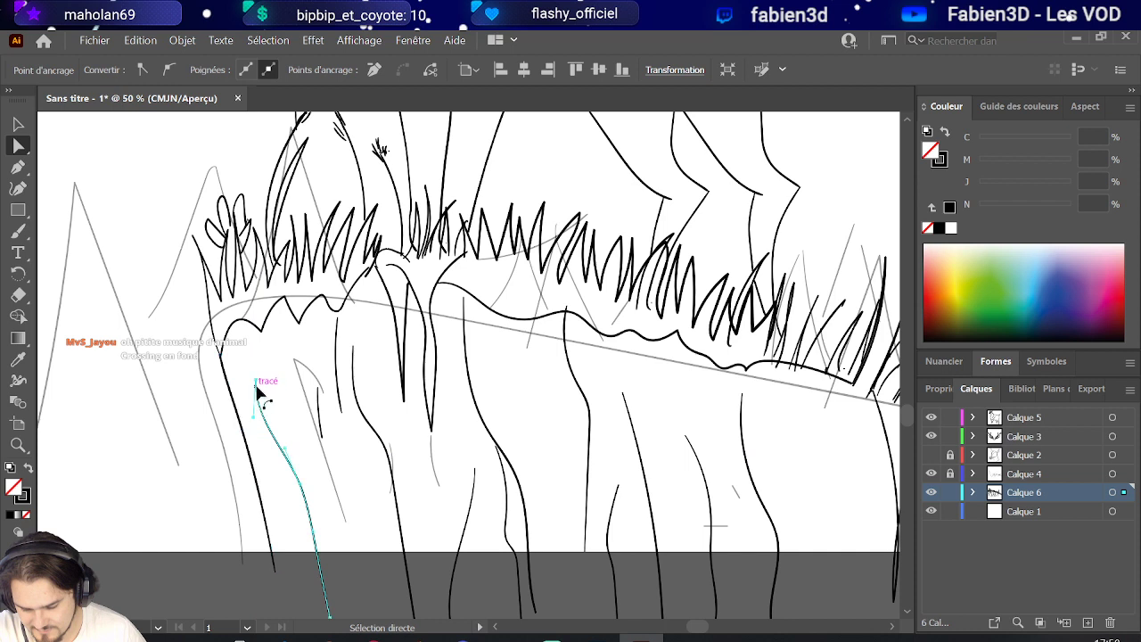
Extend the leftmost crack line's top up towards the fringe and reshape the short crack beside it into a longer curve.
drag(259, 394, 253, 345)
click(324, 426)
drag(321, 423, 303, 437)
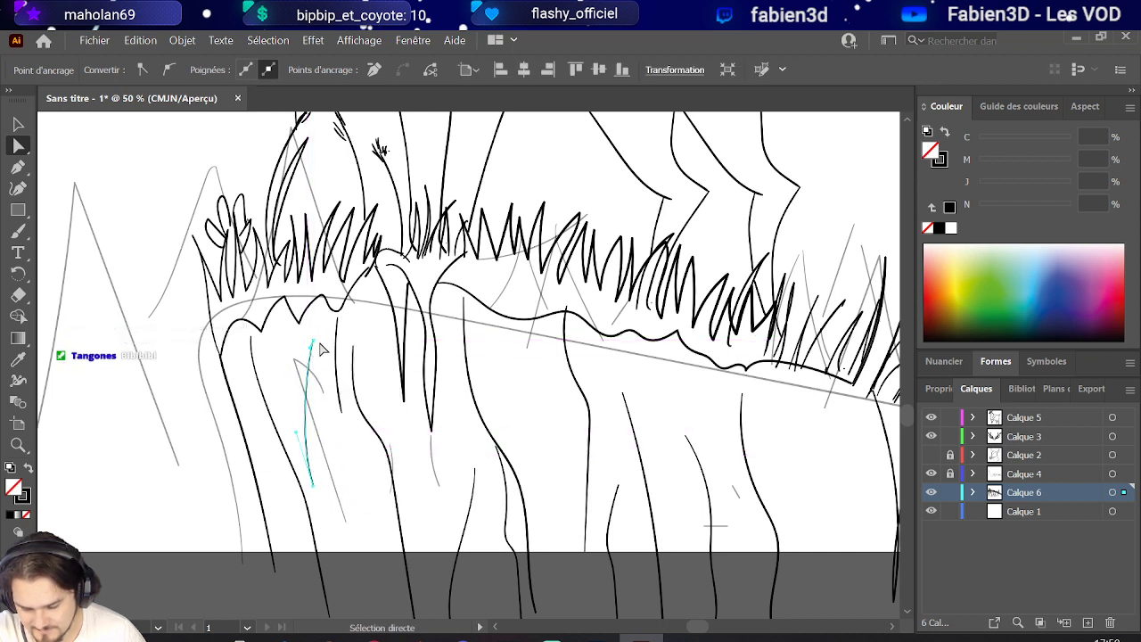
drag(313, 348, 306, 326)
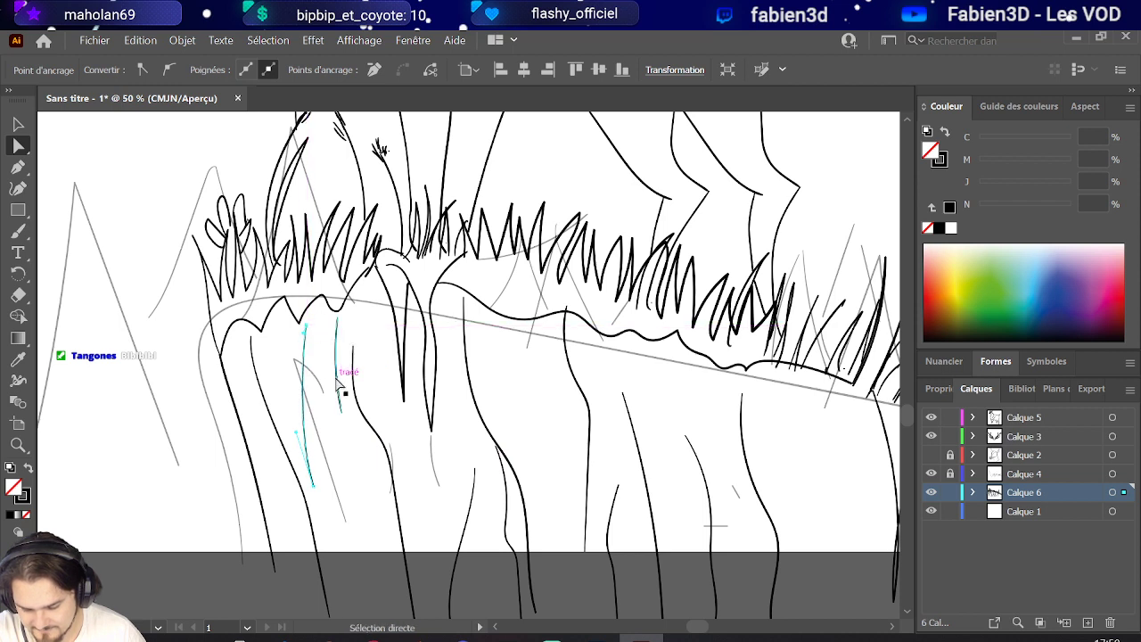
Lengthen the next short crack line well downward and shift its top end slightly left.
click(338, 383)
drag(345, 422, 364, 538)
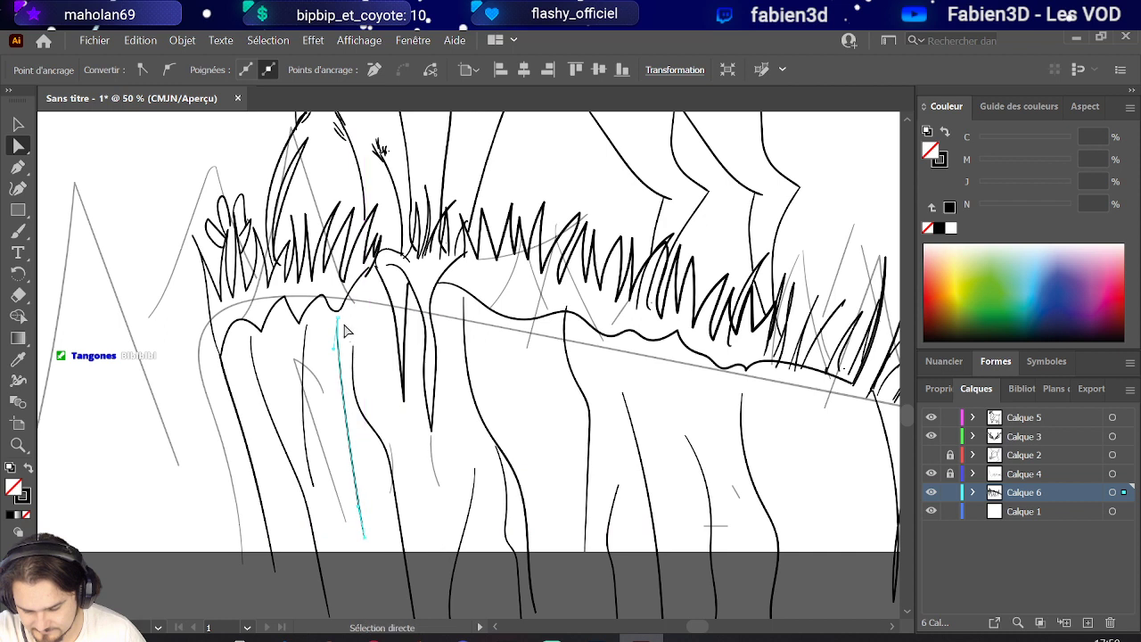
mouse_move(334, 321)
mouse_down()
mouse_move(350, 319)
mouse_move(324, 325)
mouse_up()
key(ctrl+z)
key(ctrl+z)
key(ctrl+z)
key(ctrl+z)
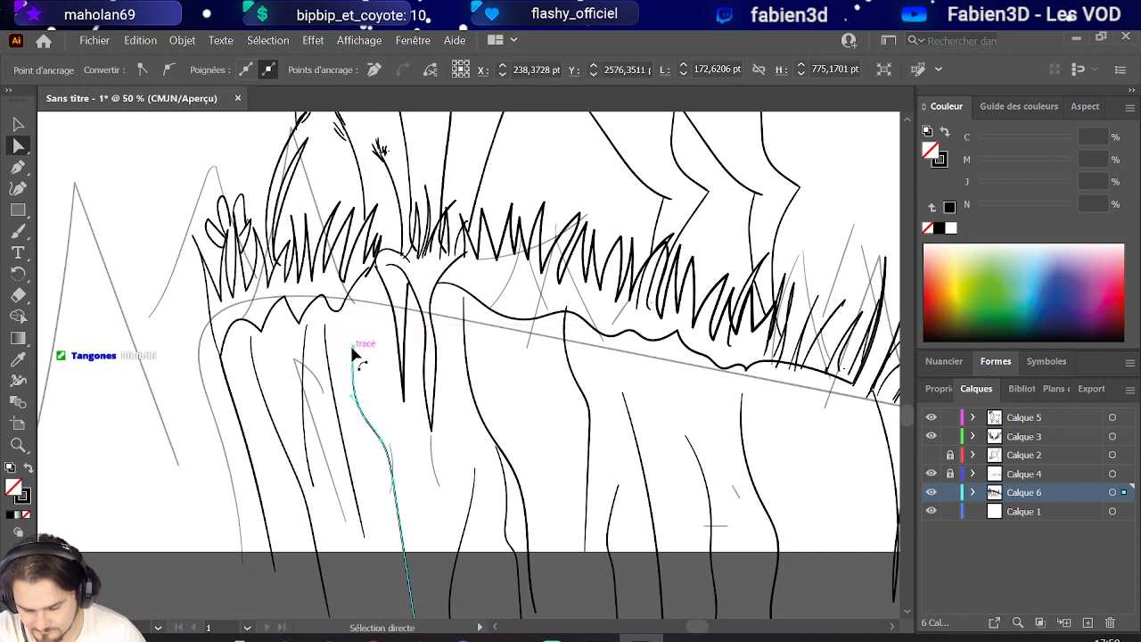
Reshape the long crack line left of the pointed cracks so its top reaches the fringe and its bend sits lower.
mouse_move(389, 439)
mouse_down()
mouse_move(383, 461)
mouse_move(385, 450)
mouse_up()
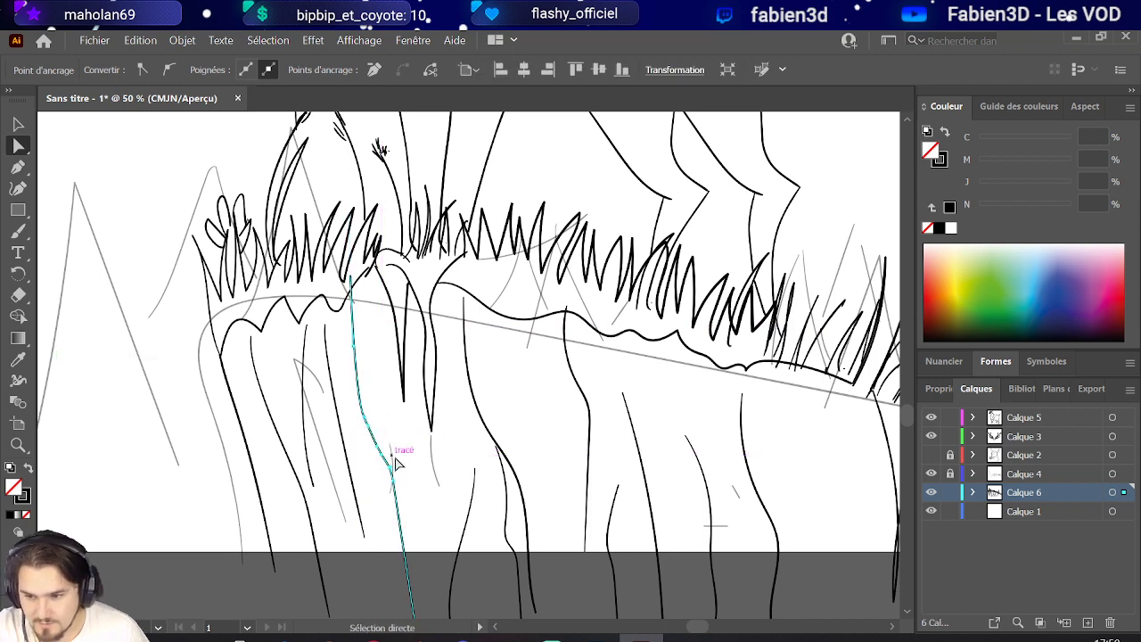
drag(378, 450, 401, 520)
click(438, 331)
Lower the bottom tips of both narrow pointed cracks below the deer's front legs.
scroll(388, 456, up, 2)
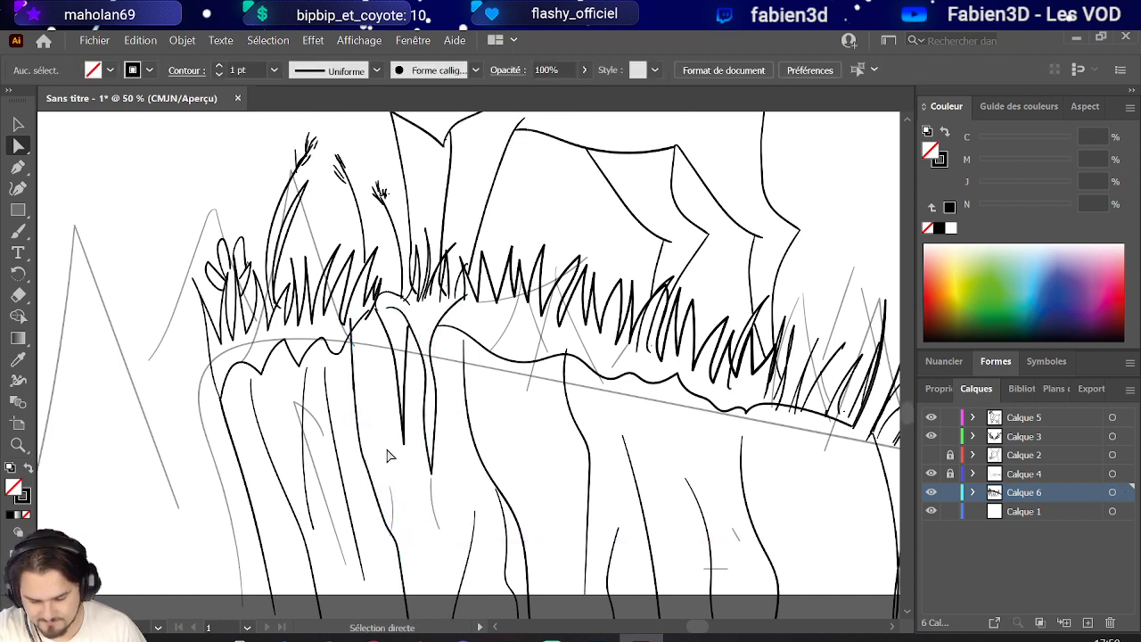
click(404, 446)
drag(405, 474, 434, 502)
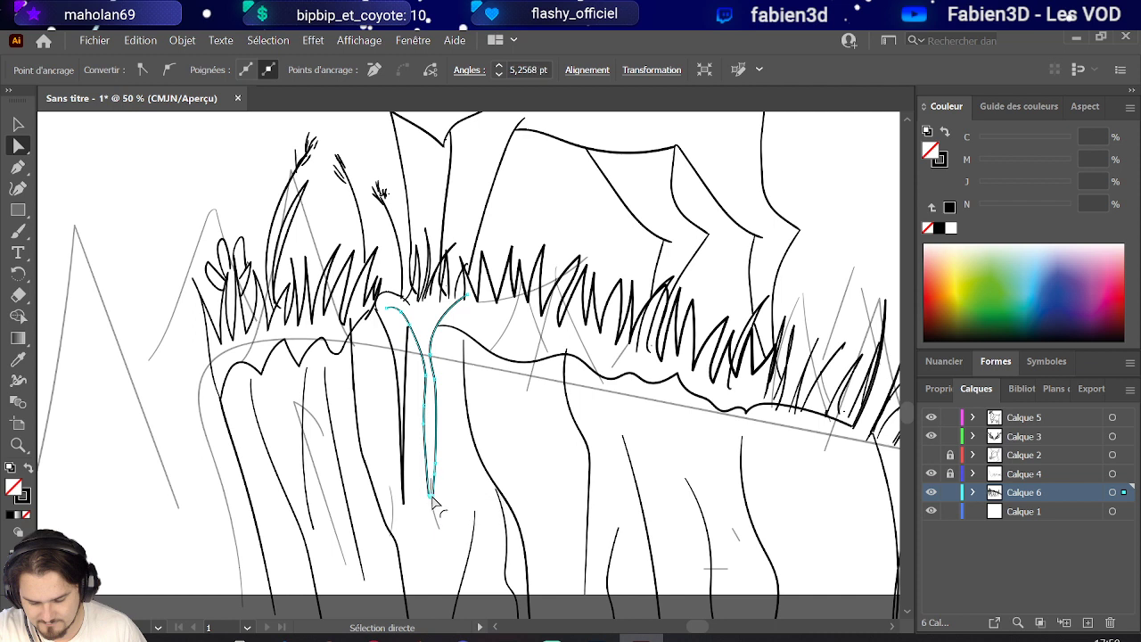
Adjust the second pointed crack's sides, extend its left upper end to the fringe and lower its right upper end.
click(433, 378)
mouse_move(434, 383)
mouse_down()
mouse_move(425, 387)
mouse_move(448, 395)
mouse_up()
click(449, 395)
drag(388, 314, 393, 321)
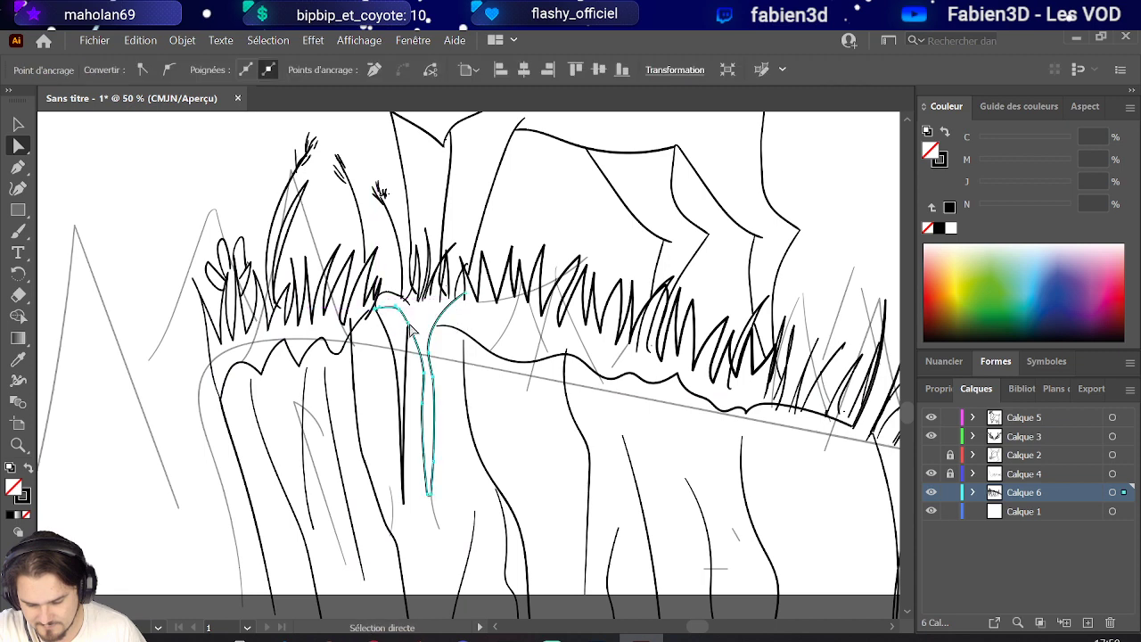
click(451, 335)
drag(464, 294, 454, 323)
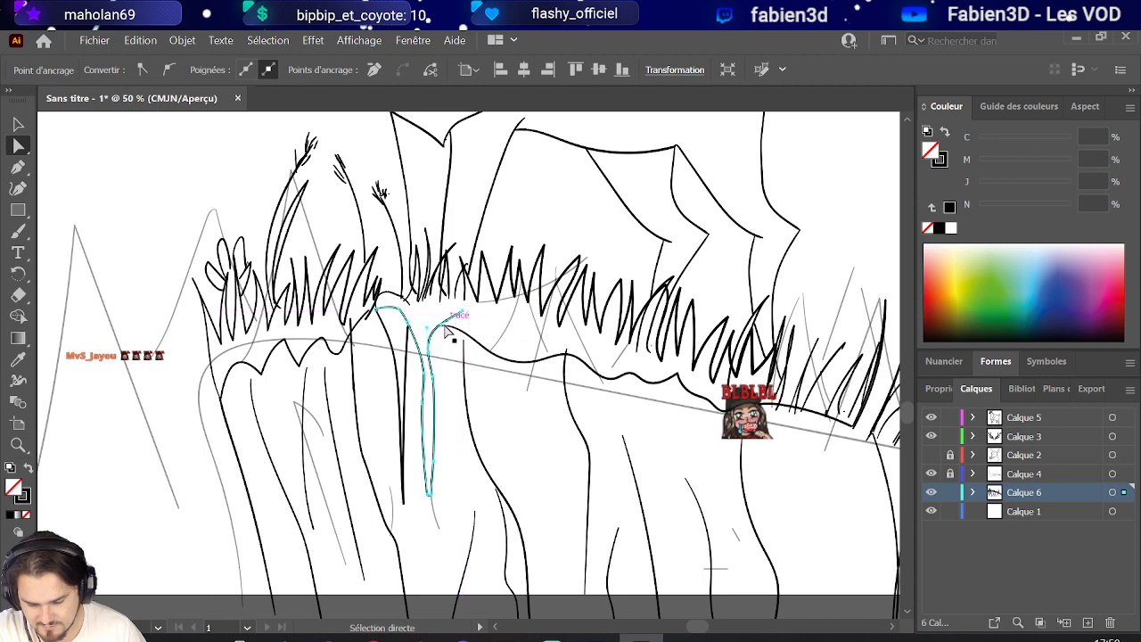
shift+click(448, 334)
click(431, 493)
Extend the short crack line right of the pointed cracks upward by raising its upper end.
scroll(426, 484, down, 2)
scroll(426, 485, up, 2)
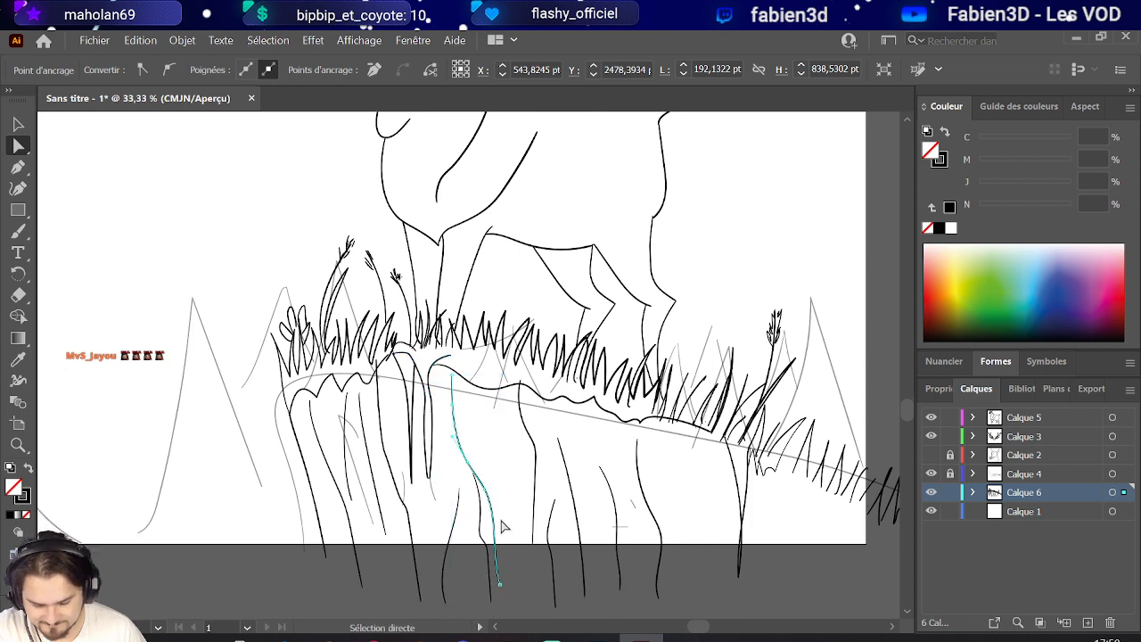
click(484, 535)
click(457, 513)
drag(456, 513, 449, 426)
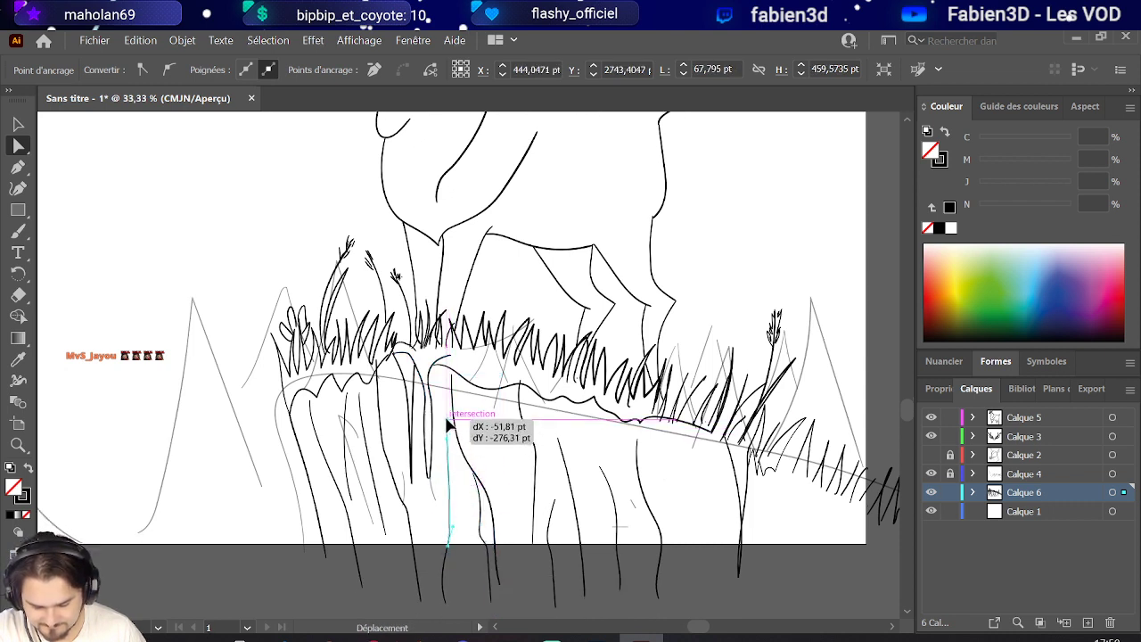
scroll(449, 424, down, 1)
key(ctrl+shift+a)
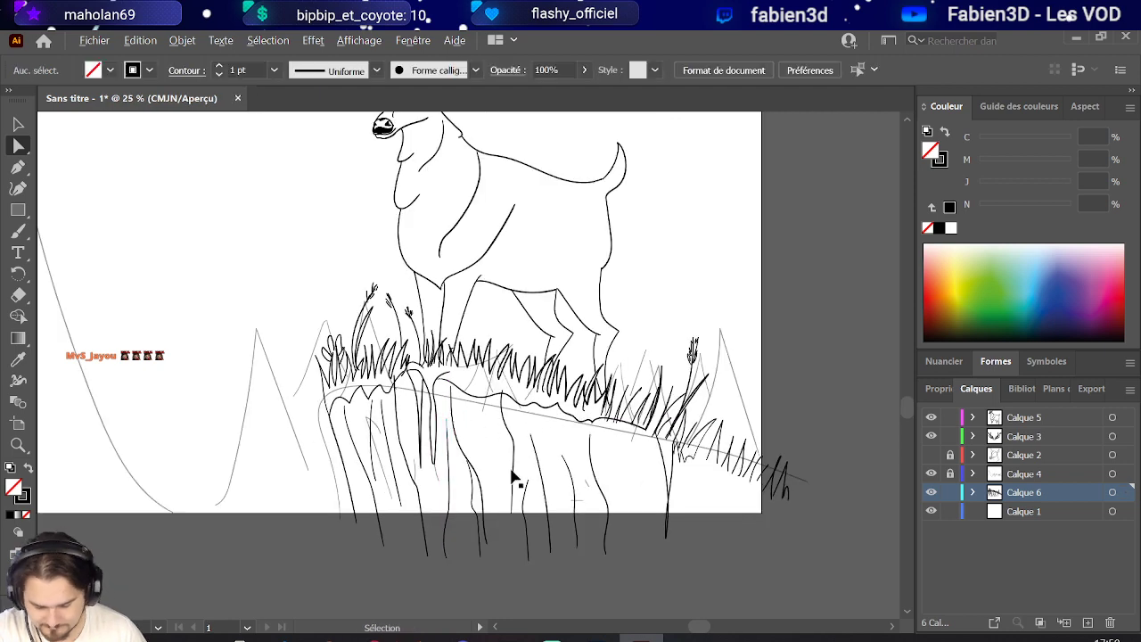
Try to reshape the middle crack line by moving its bend and upper end, and undo the last change.
scroll(511, 478, up, 1)
click(512, 427)
drag(512, 426, 509, 436)
drag(502, 371, 512, 419)
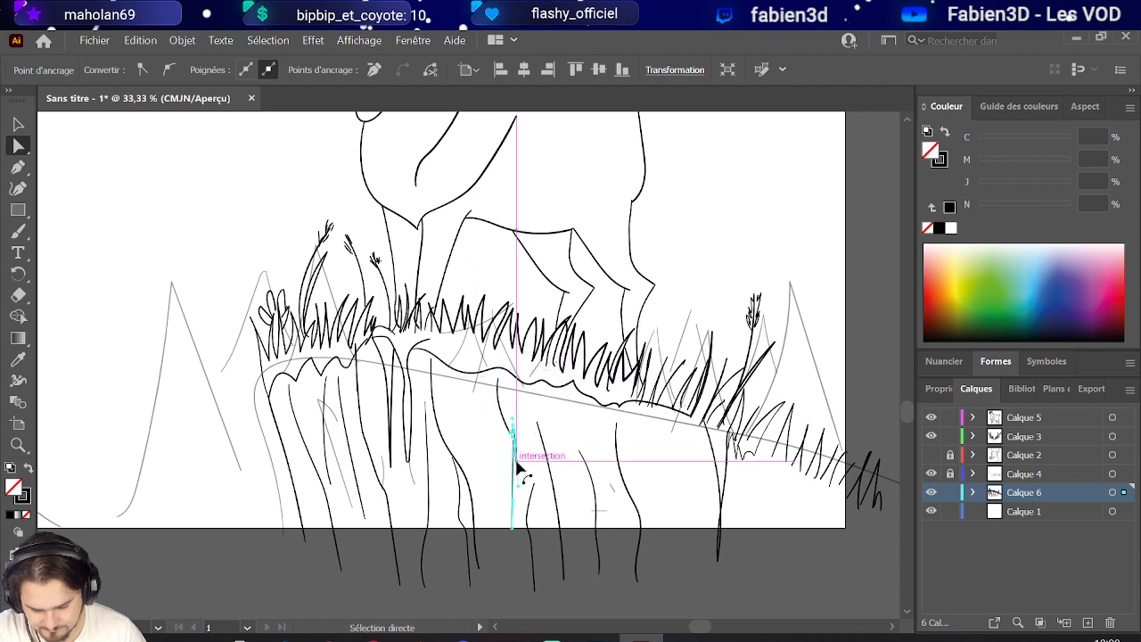
key(ctrl+z)
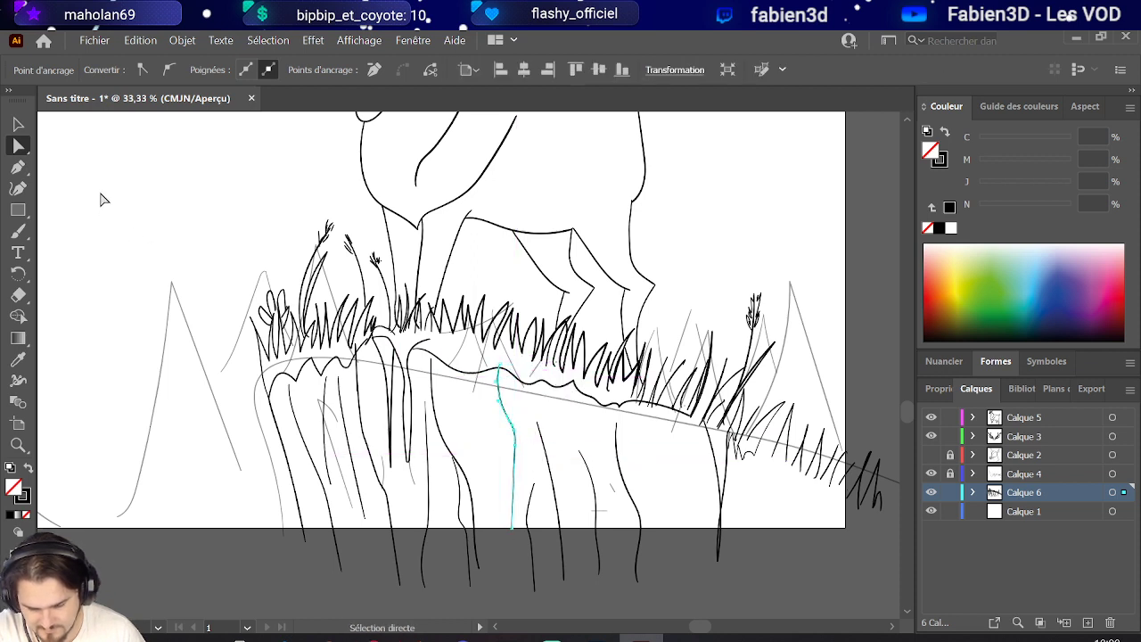
Move the whole middle crack line down and left so its top clears the wavy fringe.
click(18, 124)
mouse_move(513, 431)
mouse_down()
mouse_move(497, 446)
mouse_move(515, 446)
mouse_move(517, 425)
mouse_up()
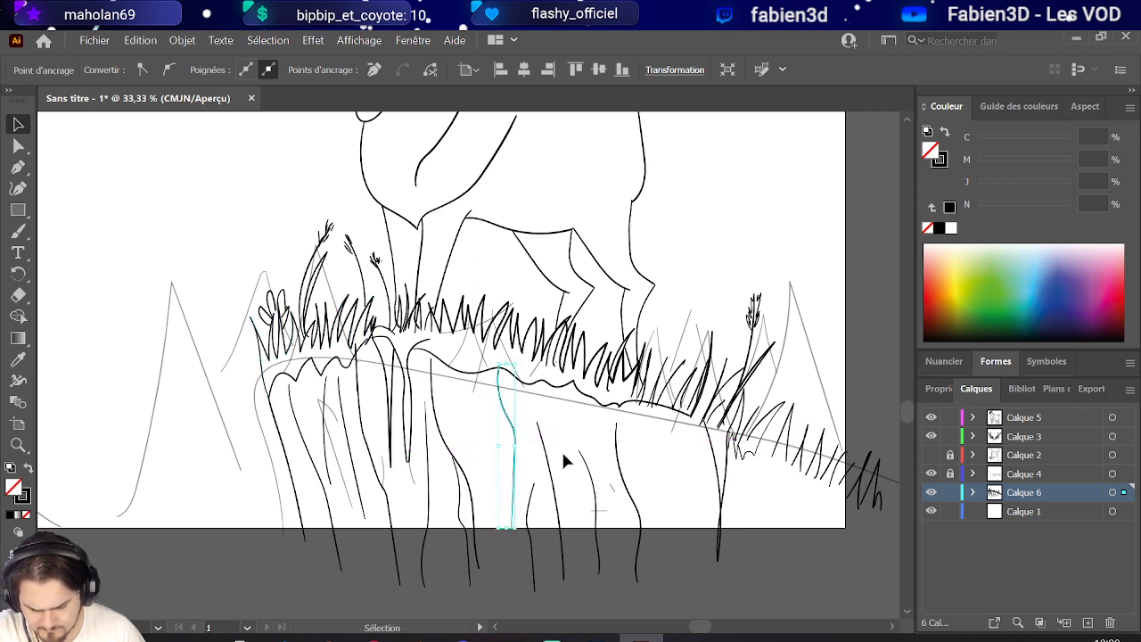
drag(511, 436, 513, 465)
Move the four crack lines right of the middle one up and left to spread them out beneath the fringe.
click(530, 497)
click(535, 540)
drag(535, 542, 520, 449)
mouse_move(553, 499)
mouse_down()
mouse_move(558, 509)
mouse_move(542, 466)
mouse_up()
click(644, 535)
click(639, 532)
mouse_move(639, 527)
mouse_down()
mouse_move(626, 502)
mouse_move(603, 546)
mouse_move(584, 505)
mouse_up()
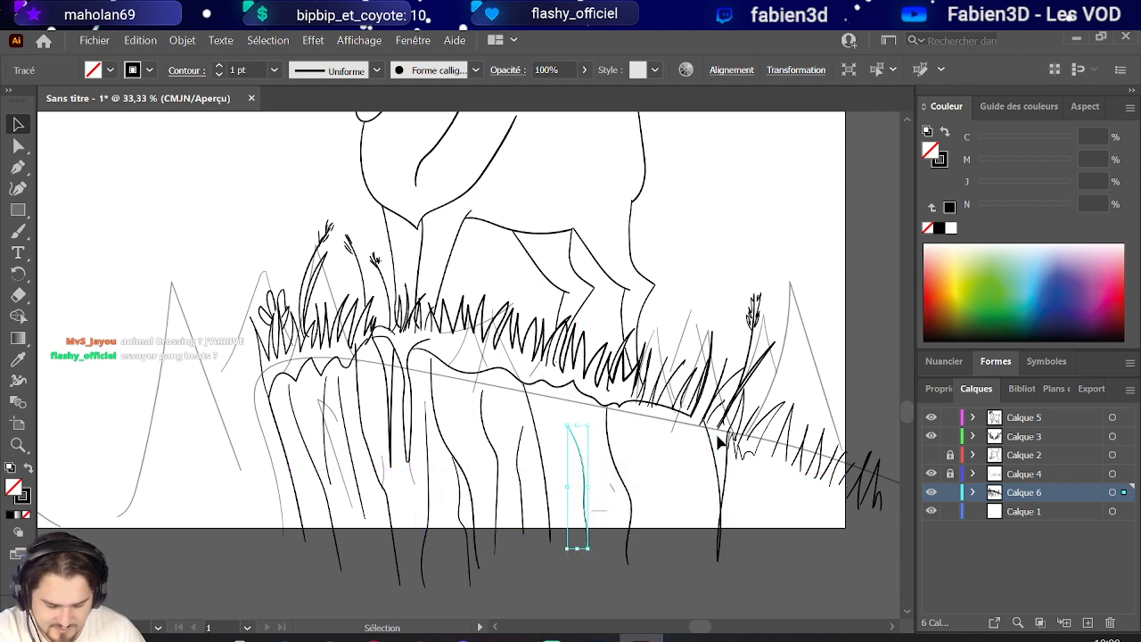
Attach the left upper end of the forked crack at the ledge's right side to the fringe's end and adjust its right upper end.
key(ctrl+minus)
key(ctrl+minus)
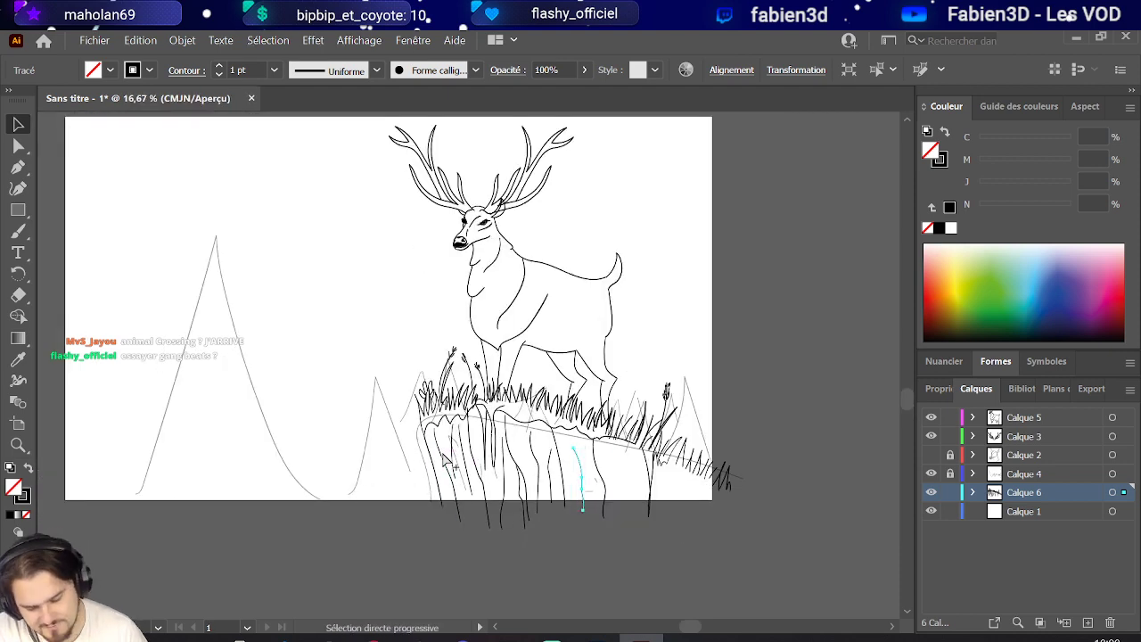
key(ctrl+plus)
key(ctrl+plus)
key(ctrl+plus)
key(ctrl+plus)
drag(254, 419, 515, 377)
click(517, 377)
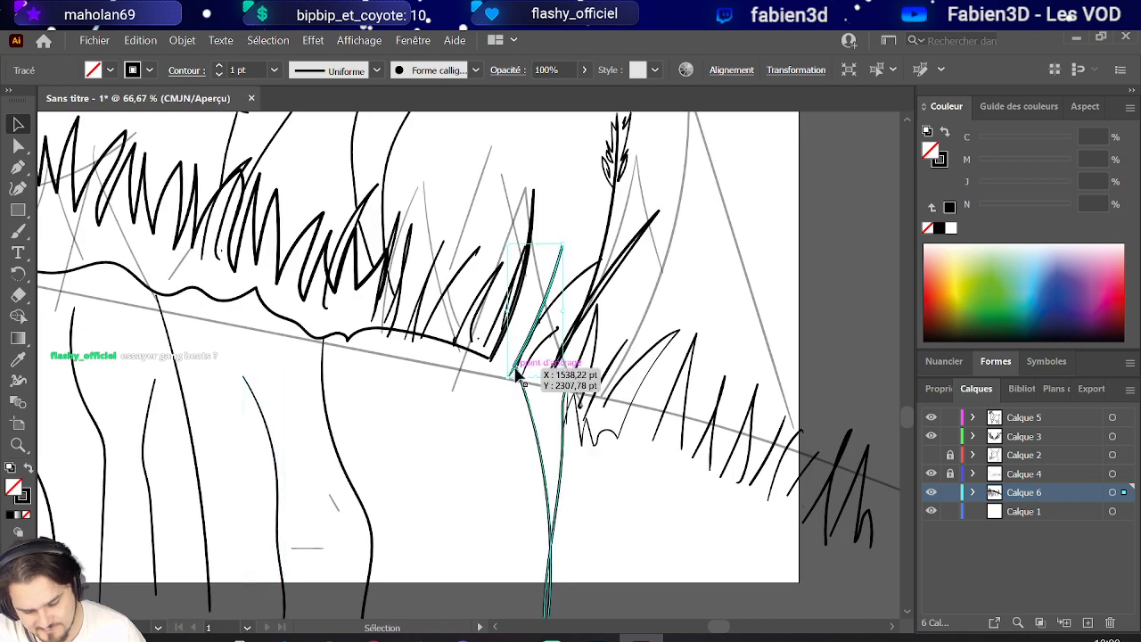
click(18, 145)
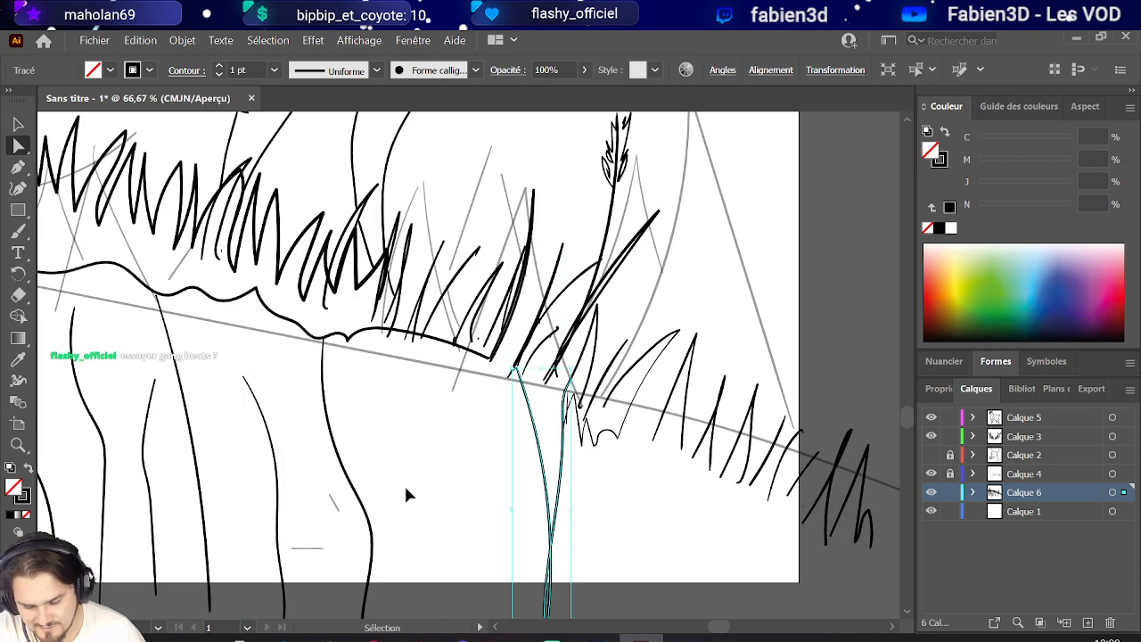
key(ctrl+plus)
key(ctrl+plus)
mouse_move(584, 252)
mouse_down()
mouse_move(529, 226)
mouse_move(581, 251)
mouse_move(578, 328)
mouse_up()
drag(528, 233, 530, 221)
Brush two curved crack lines on the rock face just to the left of the forked crack.
scroll(510, 286, down, 3)
scroll(495, 294, up, 3)
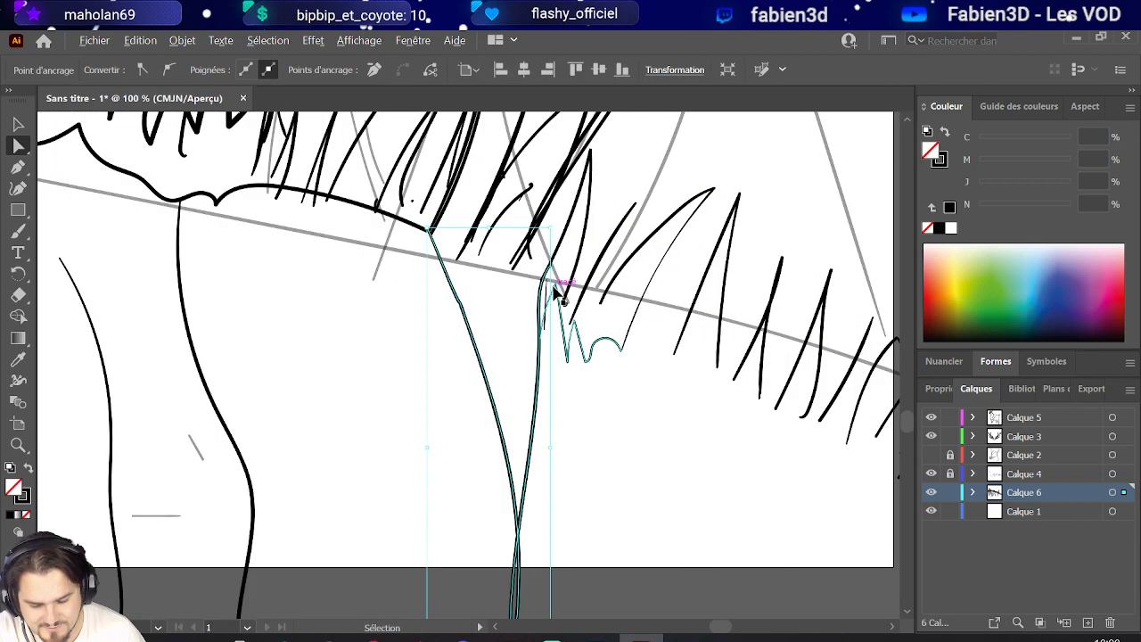
scroll(554, 290, down, 3)
scroll(540, 298, up, 2)
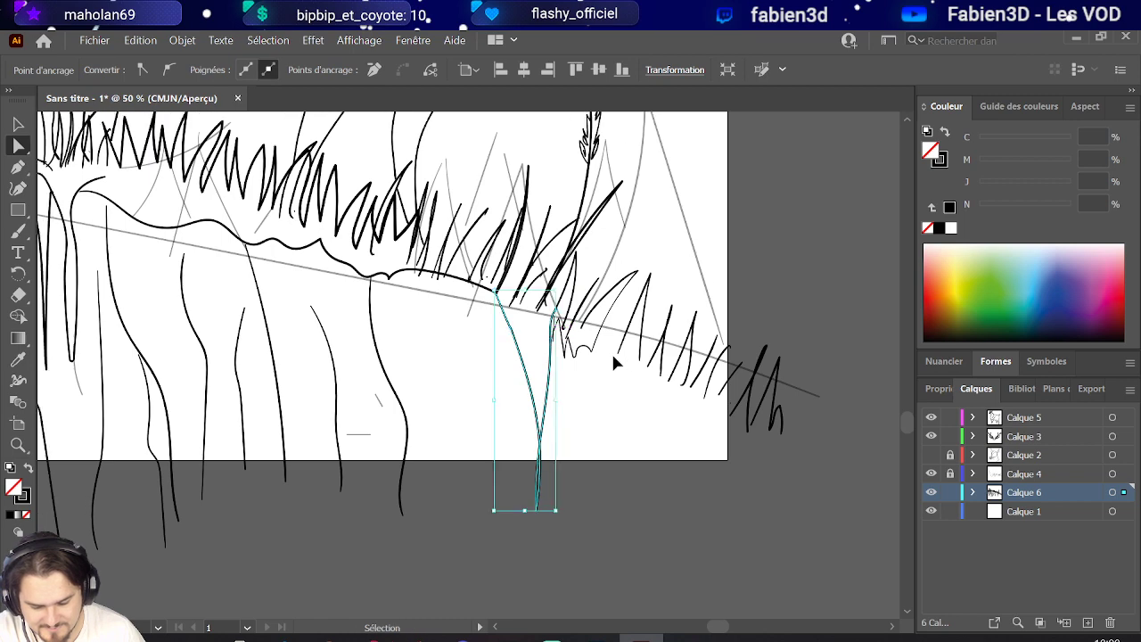
scroll(613, 361, down, 3)
scroll(637, 369, up, 2)
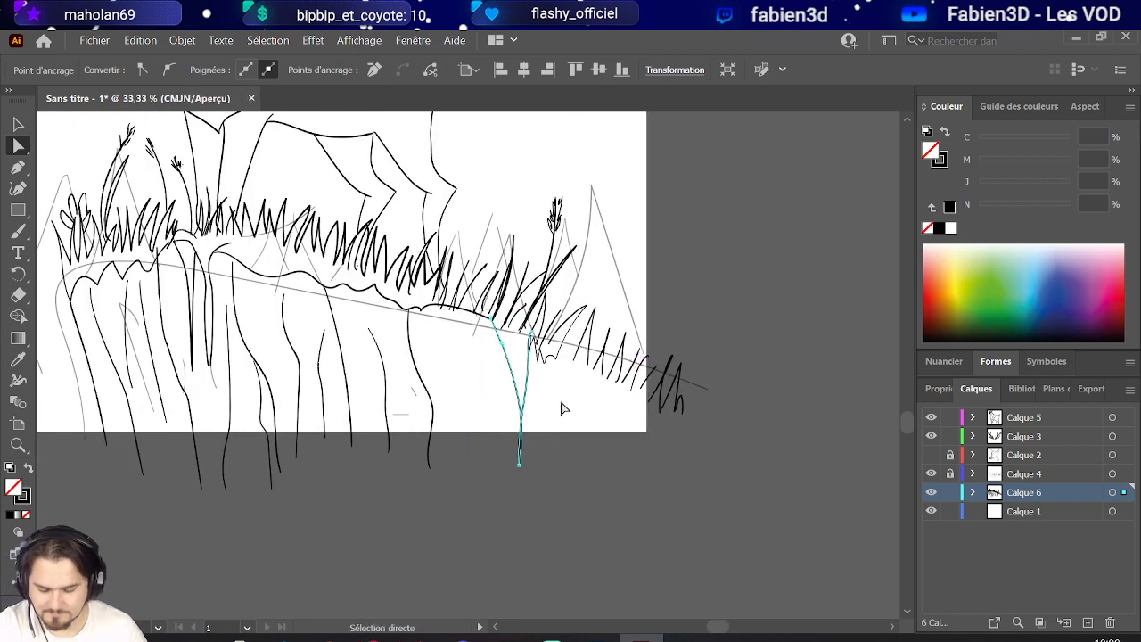
key(b)
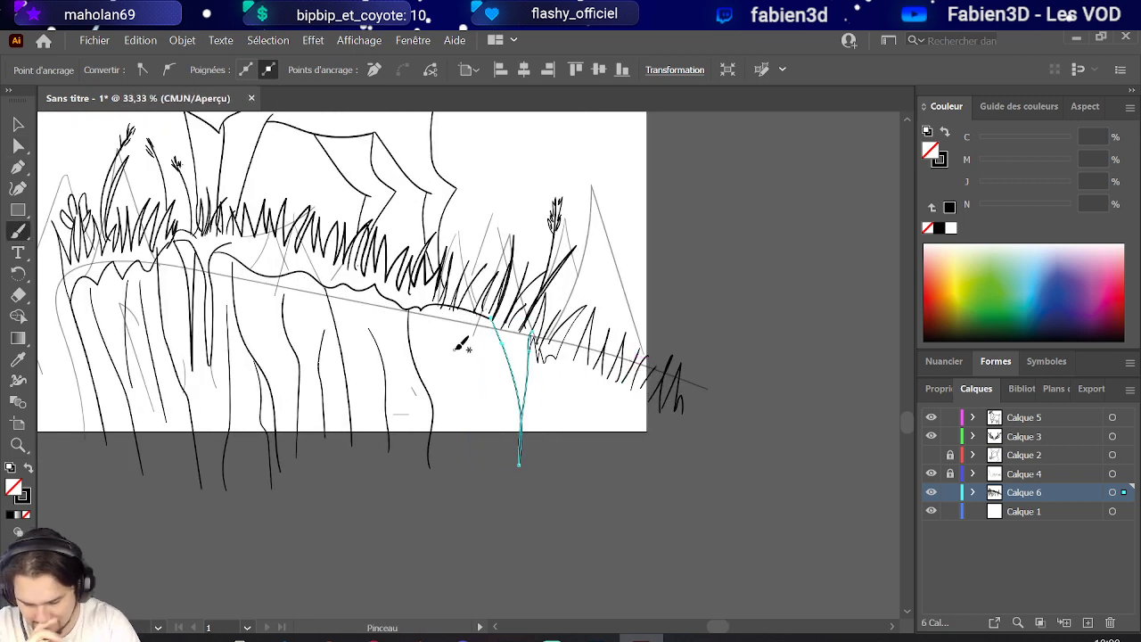
mouse_move(440, 324)
mouse_down()
mouse_move(460, 352)
mouse_move(471, 419)
mouse_up()
drag(488, 368, 500, 442)
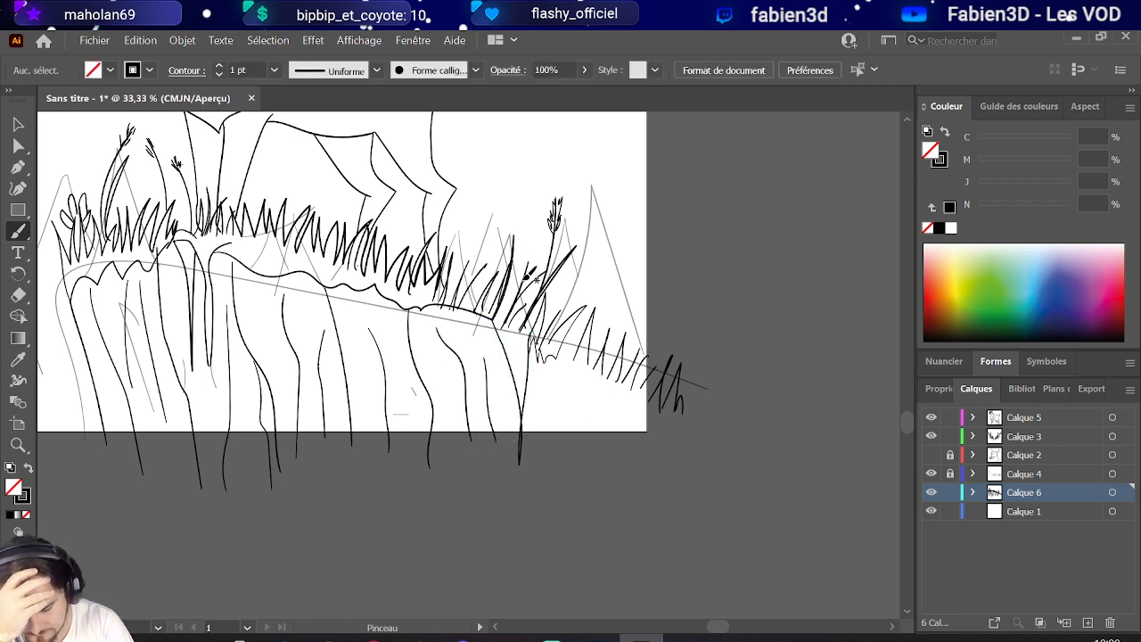
Thicken the grass at the ledge's right side with extra blades, from behind the forked crack to the page edge.
mouse_move(525, 253)
mouse_down()
mouse_move(553, 279)
mouse_move(566, 271)
mouse_move(540, 282)
mouse_move(549, 274)
mouse_move(511, 266)
mouse_move(499, 293)
mouse_move(471, 270)
mouse_up()
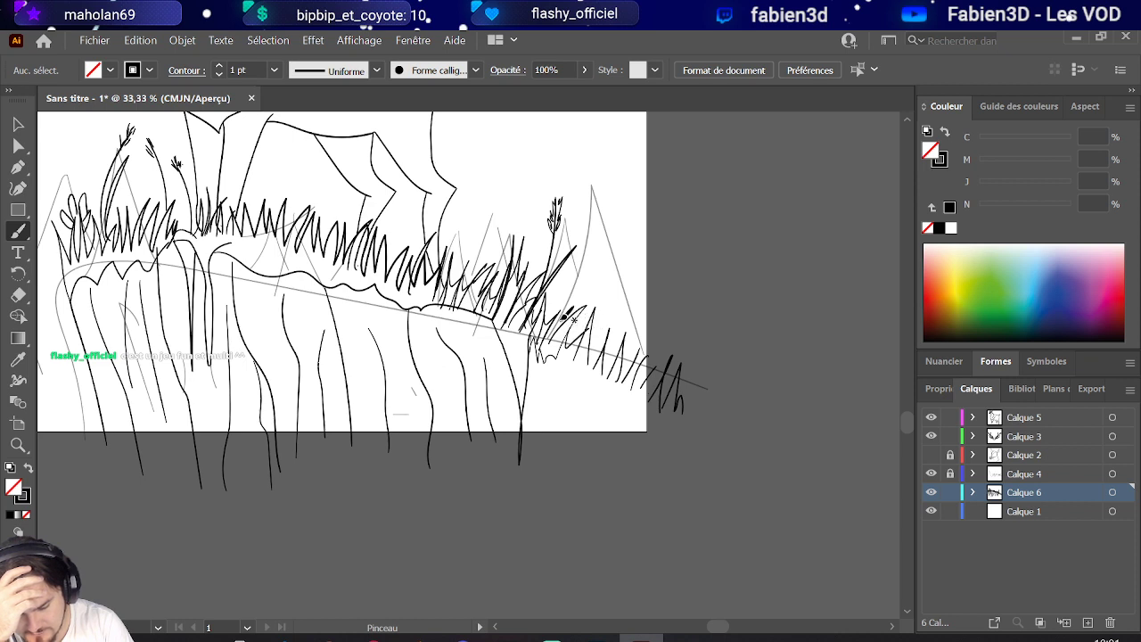
drag(600, 350, 617, 303)
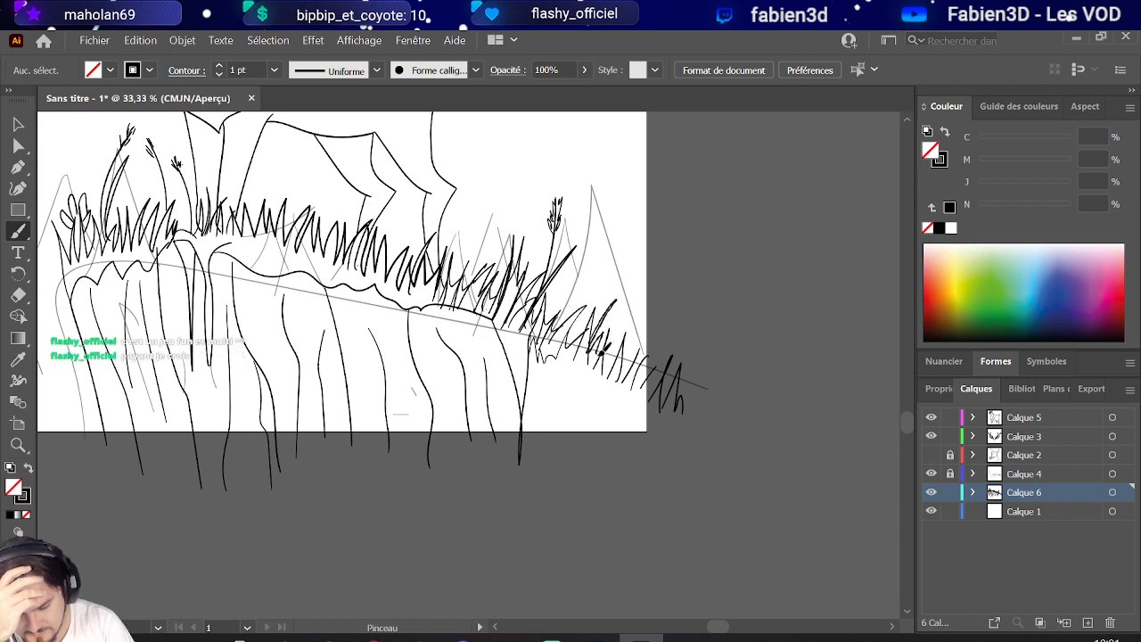
mouse_move(617, 349)
mouse_down()
mouse_move(628, 311)
mouse_move(613, 354)
mouse_move(626, 356)
mouse_move(639, 324)
mouse_move(631, 356)
mouse_move(658, 332)
mouse_up()
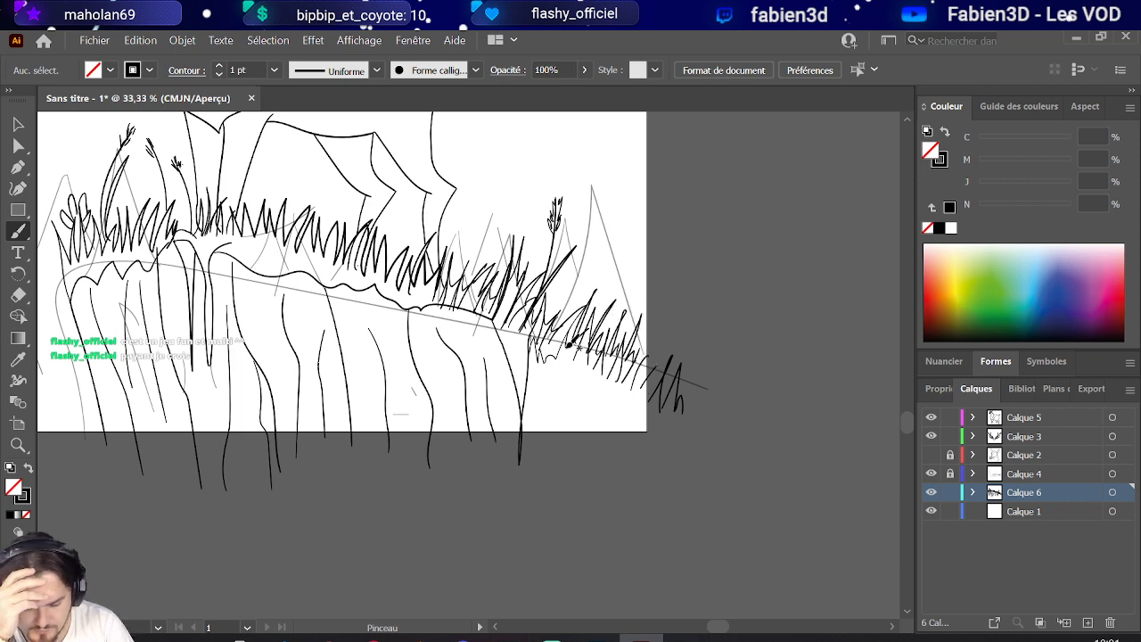
Extend the fringe line down to the page's right edge and draw short curved crack lines beneath it.
drag(591, 368, 662, 409)
mouse_move(564, 423)
mouse_down()
mouse_move(573, 380)
mouse_move(584, 418)
mouse_move(599, 399)
mouse_move(608, 446)
mouse_up()
drag(635, 385, 640, 446)
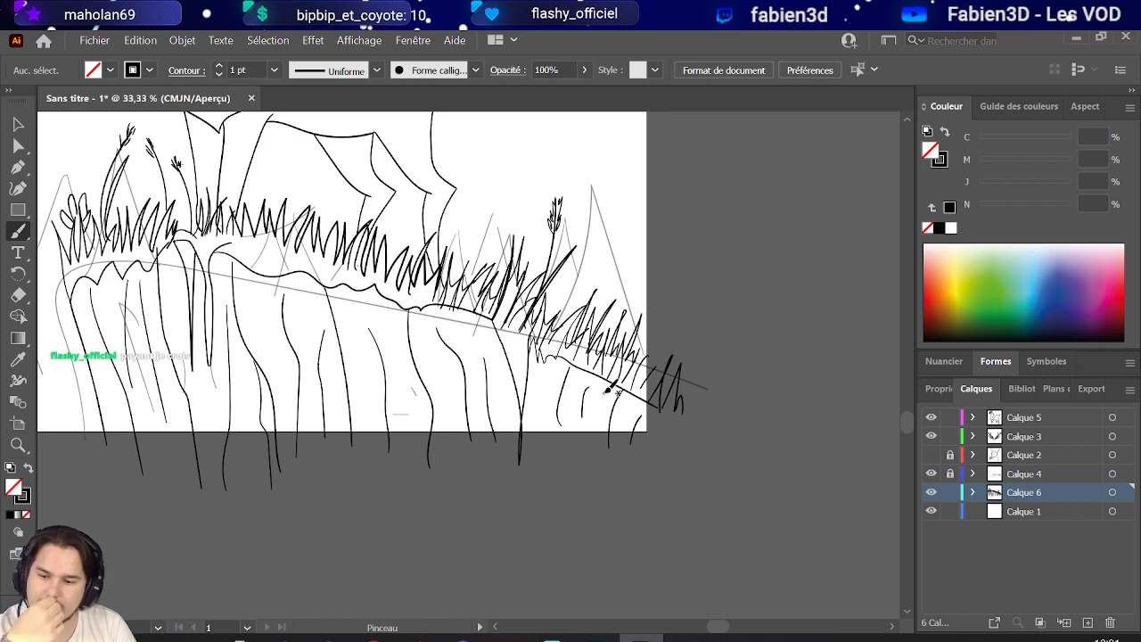
drag(539, 375, 540, 446)
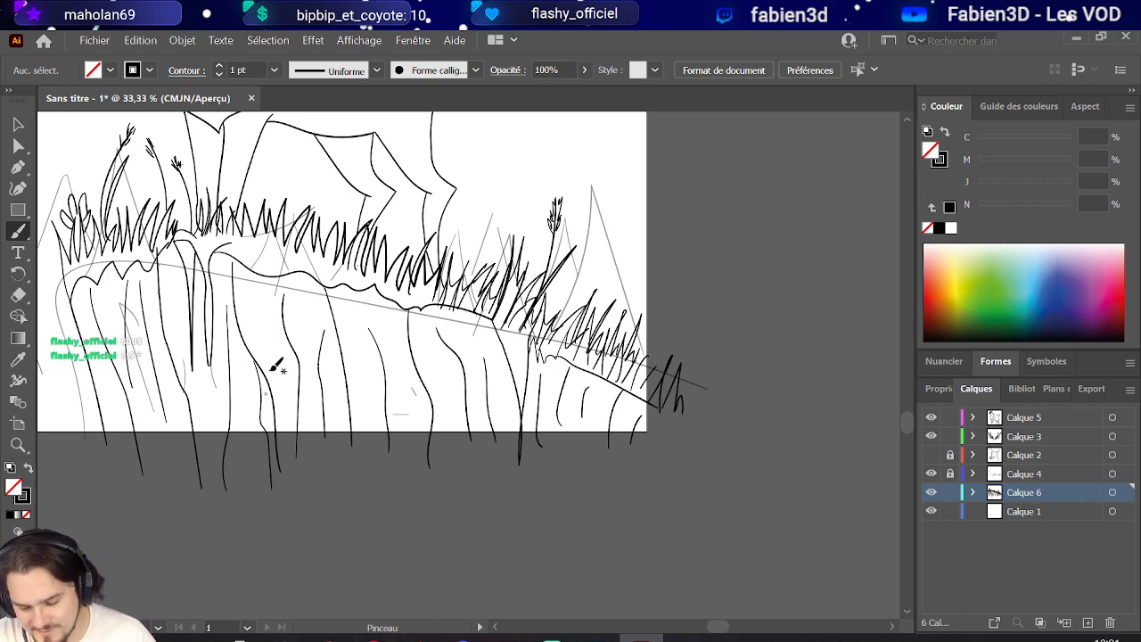
Draw three small flowers in the grass, one beneath the deer's belly and two to the right of its hind legs.
scroll(399, 376, down, 3)
scroll(308, 366, up, 2)
scroll(308, 368, down, 1)
scroll(303, 367, up, 2)
scroll(655, 355, right, 1)
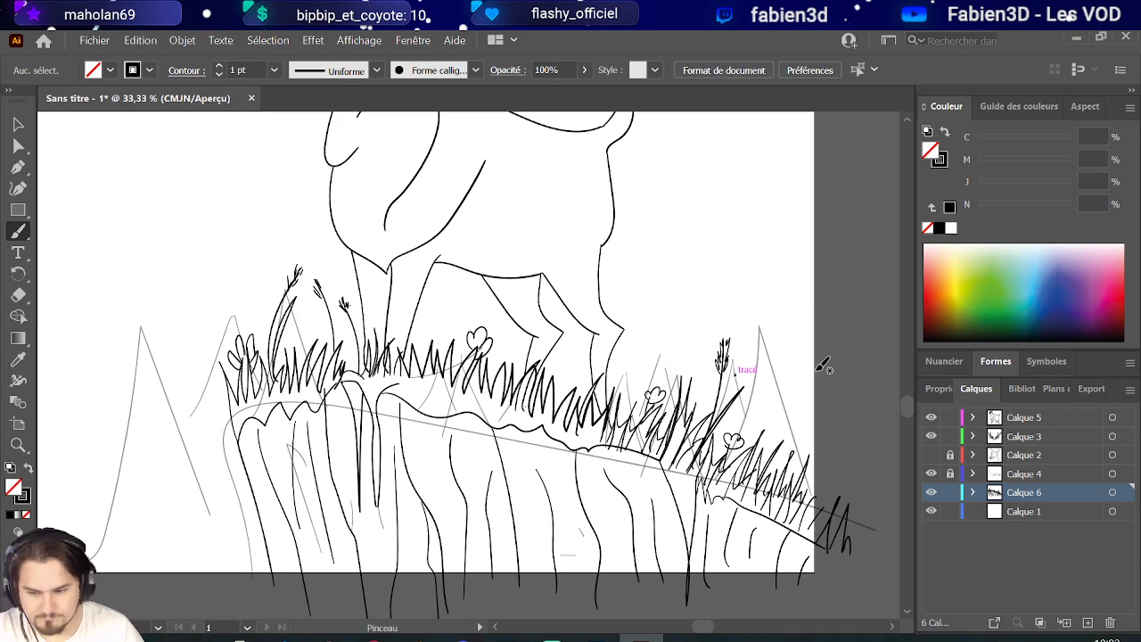
Narrow the artboard from its left side to about 3244 pt wide and extend it upward to about 3670 pt high.
scroll(531, 546, down, 3)
scroll(500, 508, up, 1)
scroll(502, 508, down, 1)
scroll(419, 466, down, 2)
scroll(375, 467, down, 1)
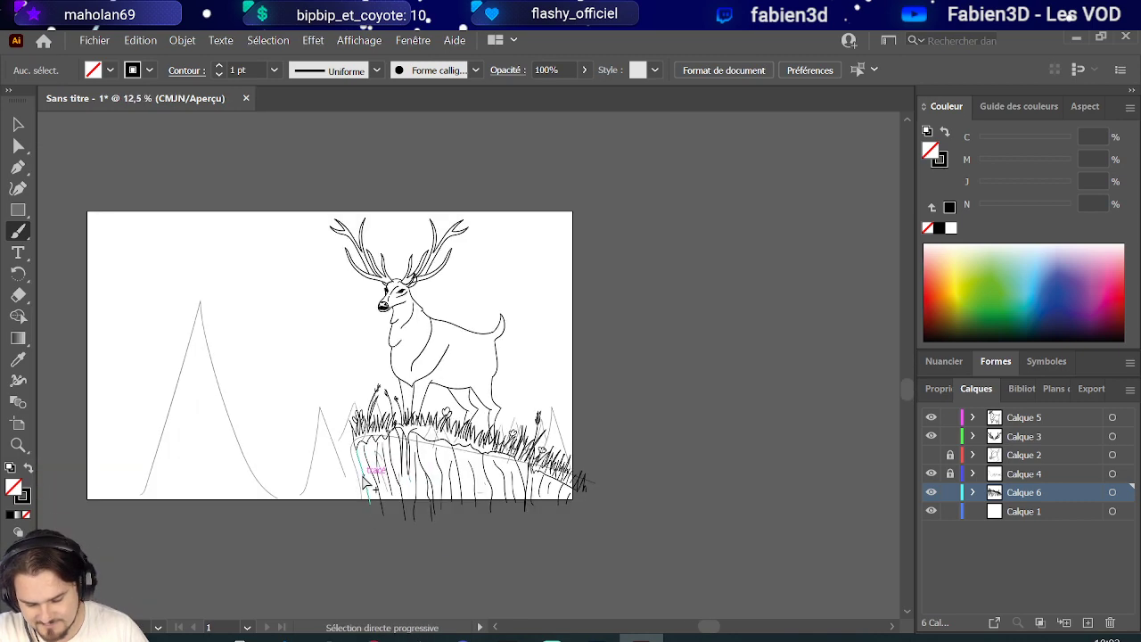
scroll(267, 463, up, 2)
scroll(209, 448, up, 1)
scroll(209, 449, up, 1)
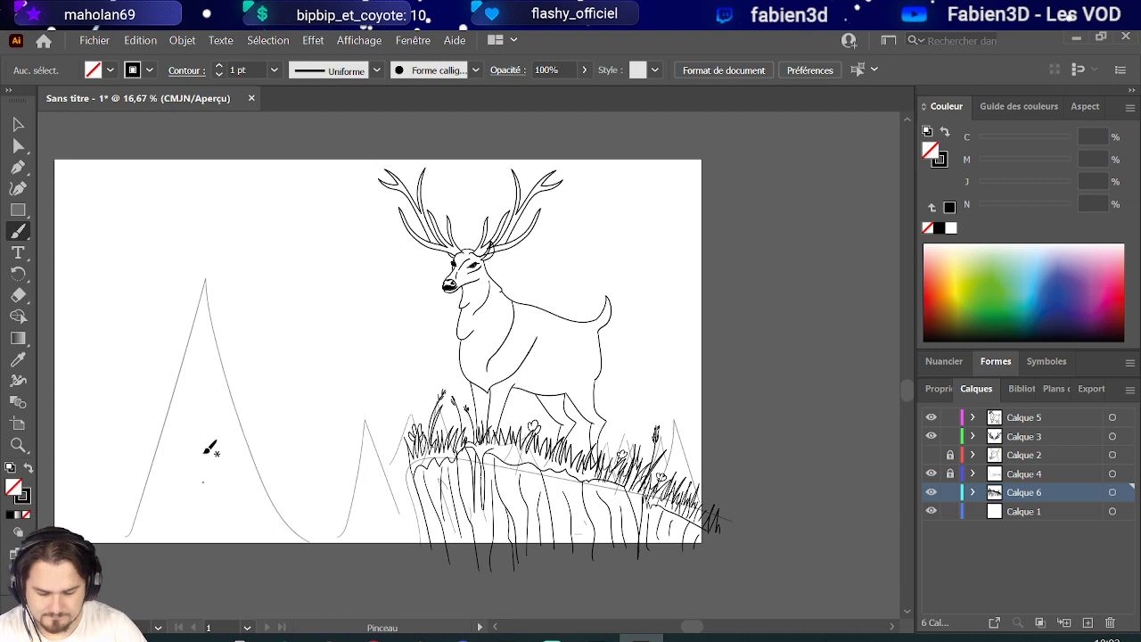
click(18, 425)
drag(56, 350, 295, 353)
drag(499, 160, 485, 140)
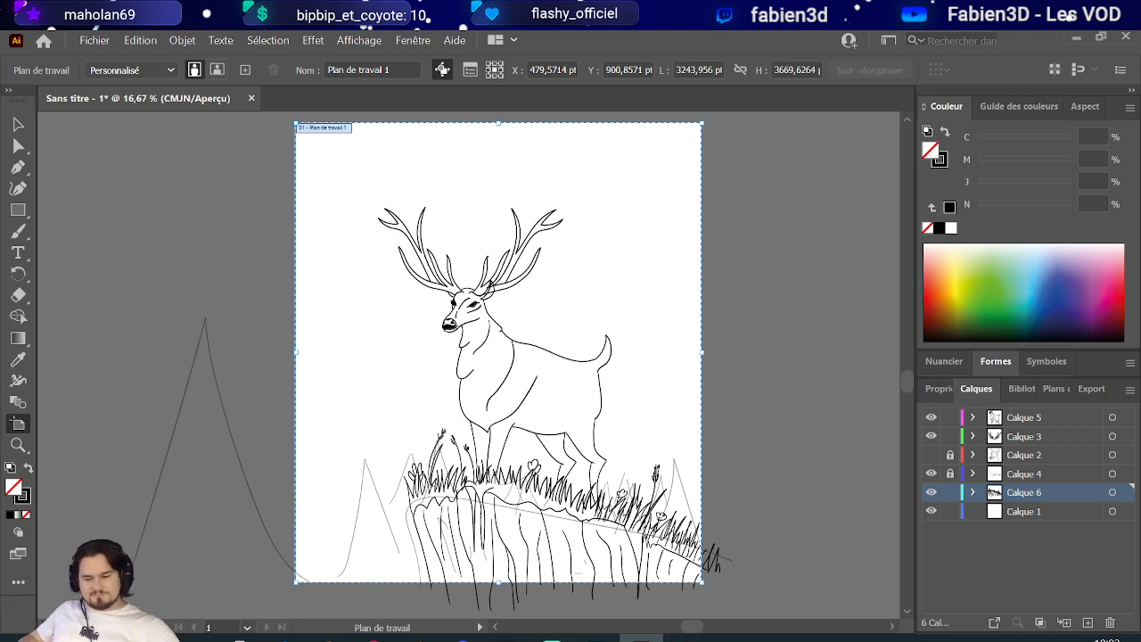
Extend the artboard's top edge to about 3869 pt high and pull in its left edge to about 3040 pt wide.
scroll(677, 477, up, 2)
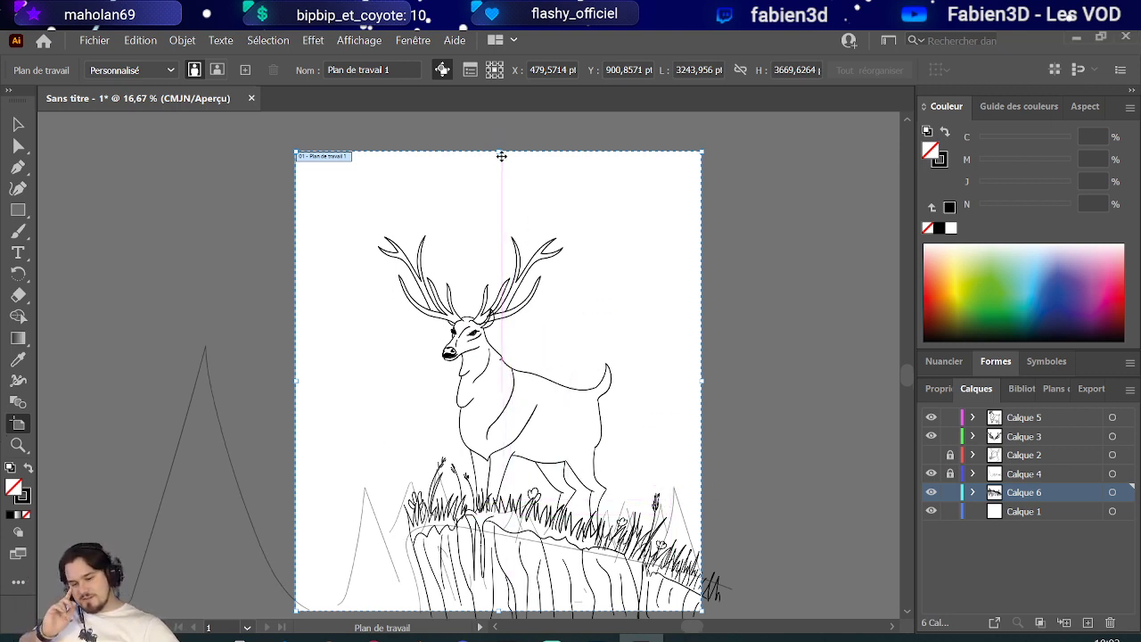
drag(500, 154, 501, 119)
scroll(493, 221, up, 1)
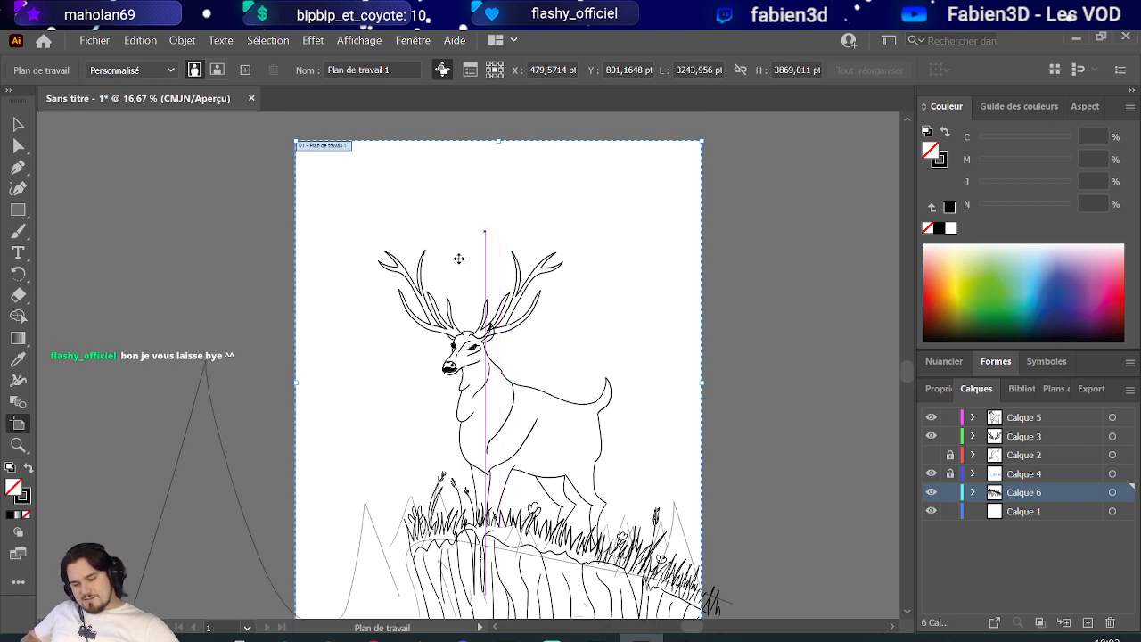
drag(298, 382, 321, 384)
scroll(361, 395, up, 1)
scroll(361, 395, up, 1)
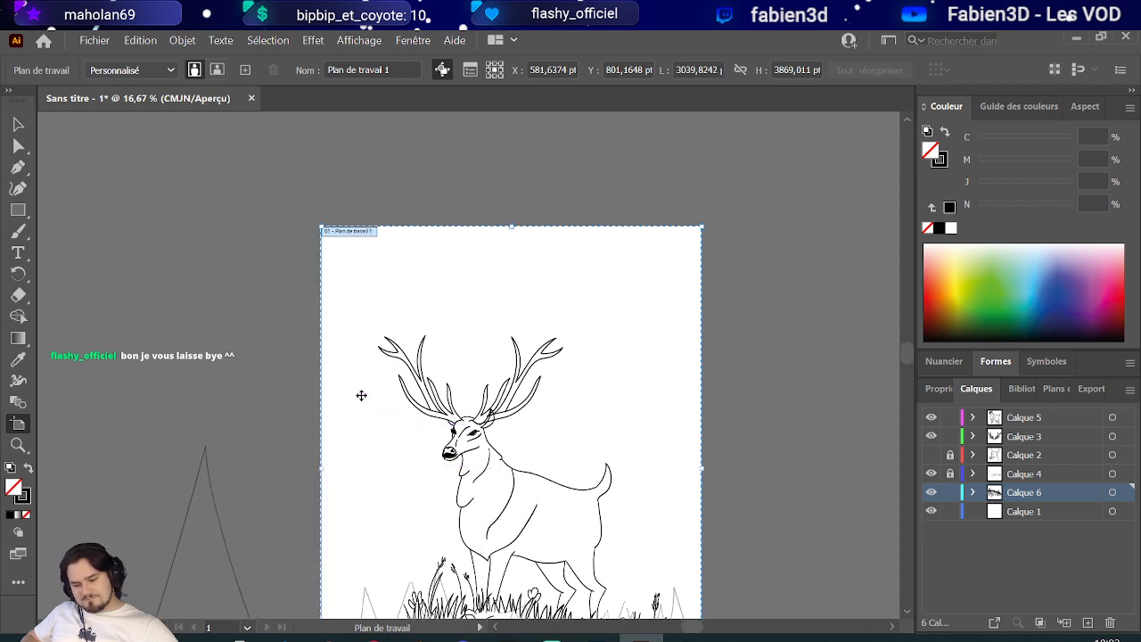
scroll(361, 395, down, 3)
scroll(366, 398, up, 1)
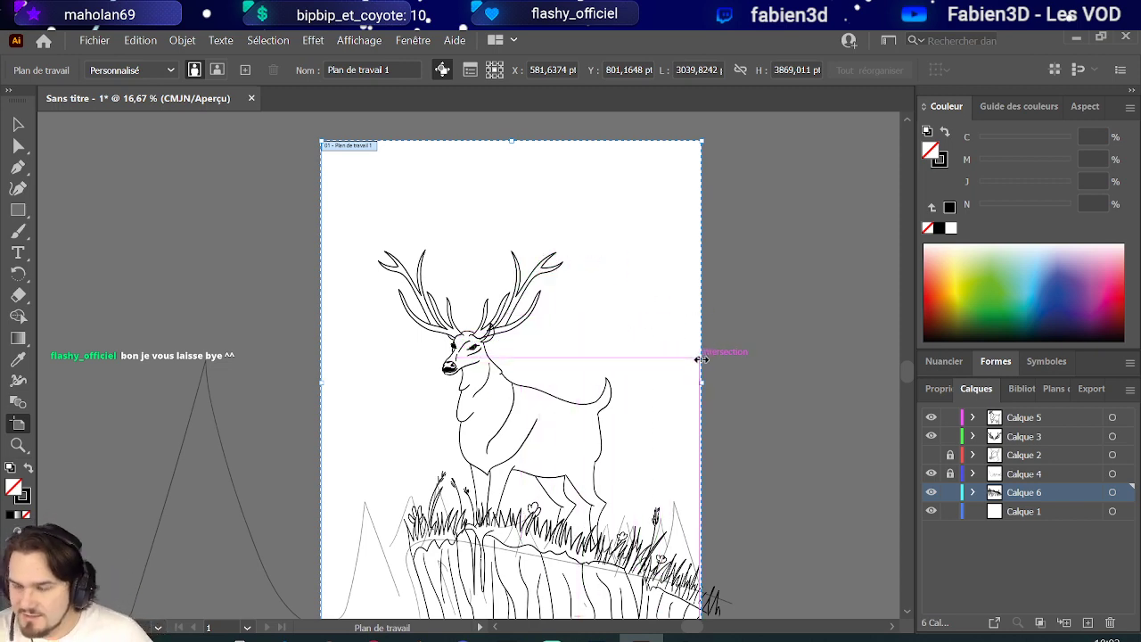
scroll(700, 357, down, 3)
key(Escape)
scroll(629, 425, down, 1)
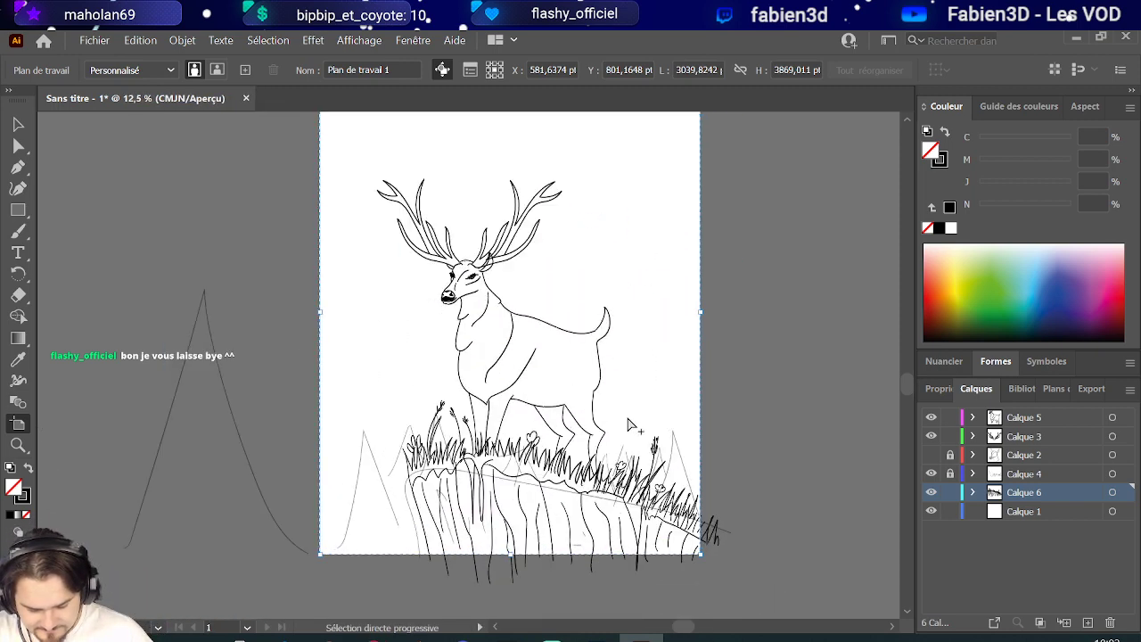
Hide and re-show Calque 4 to check the sketch, and add a new layer directly above Calque 1.
click(931, 476)
click(931, 475)
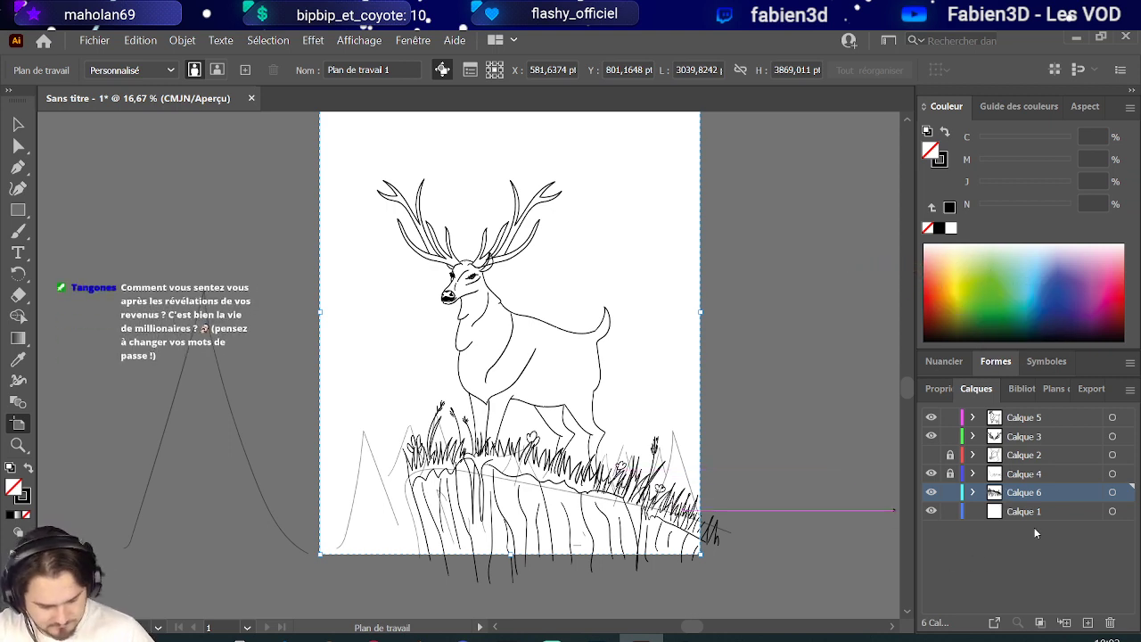
click(1017, 512)
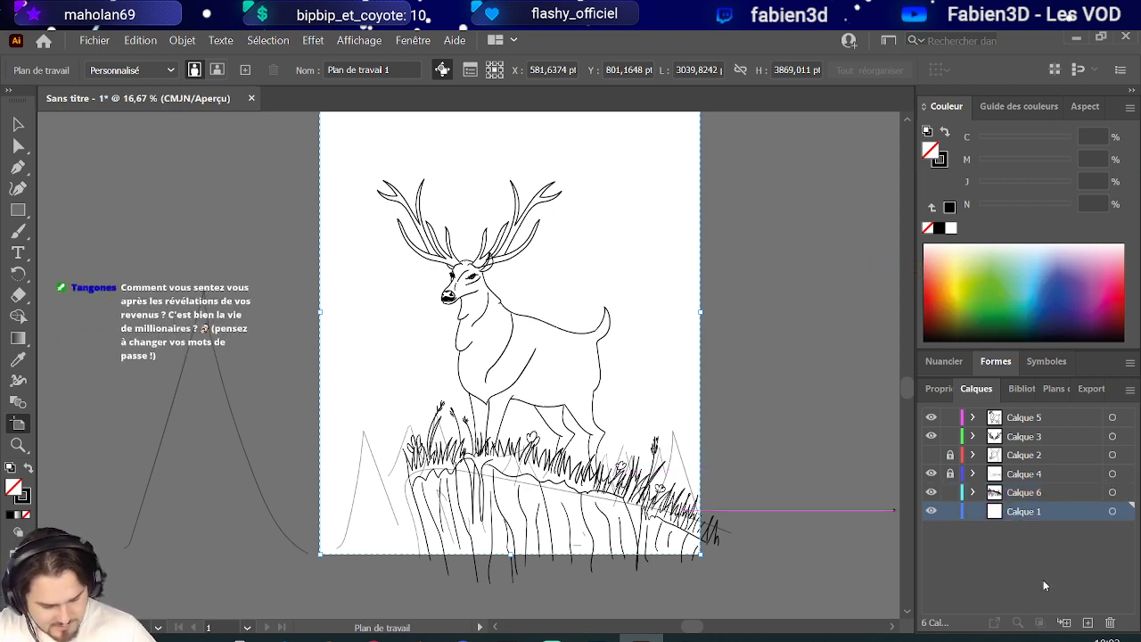
click(1087, 622)
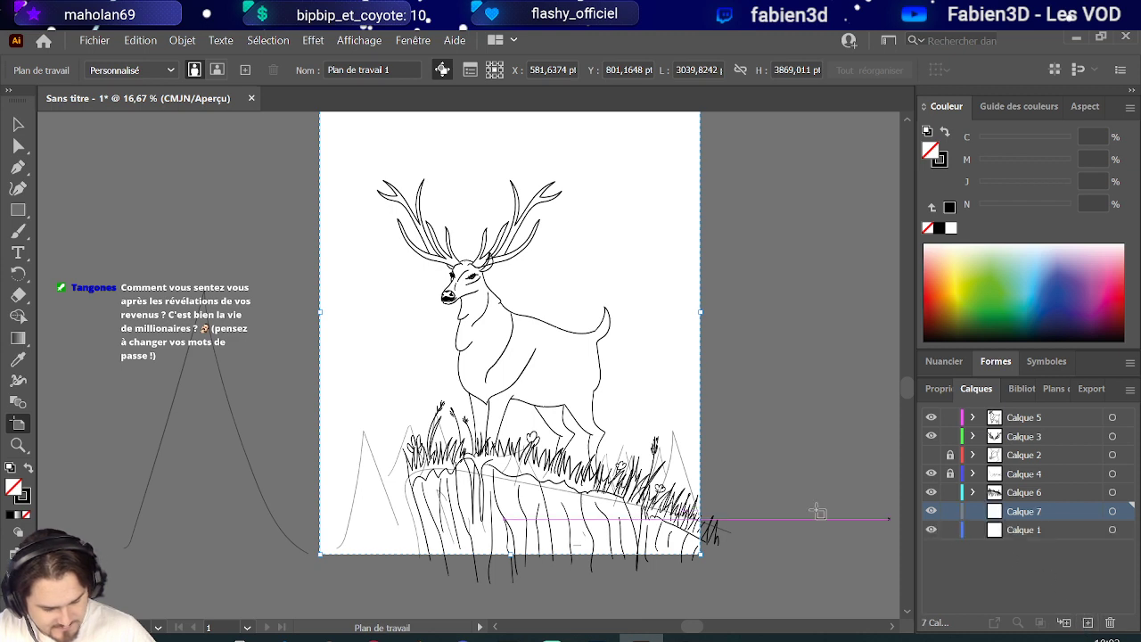
Brush a tall pointed peak with smooth curved slopes at the page's left edge, undoing the first jagged attempt.
click(19, 147)
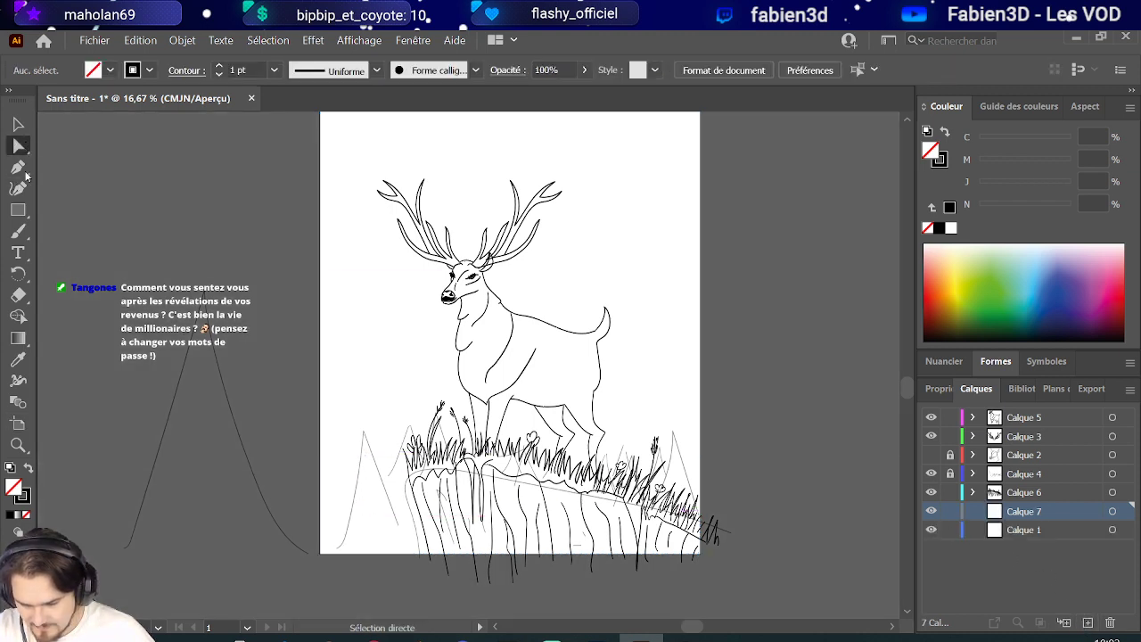
click(18, 230)
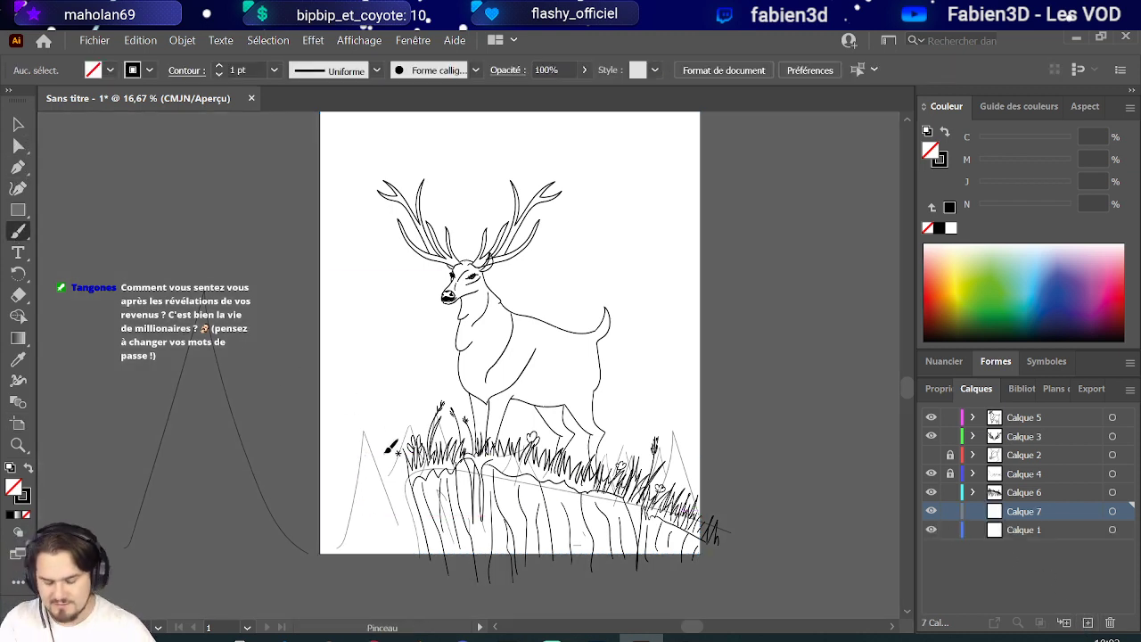
mouse_move(321, 453)
mouse_down()
mouse_move(340, 401)
mouse_move(346, 441)
mouse_up()
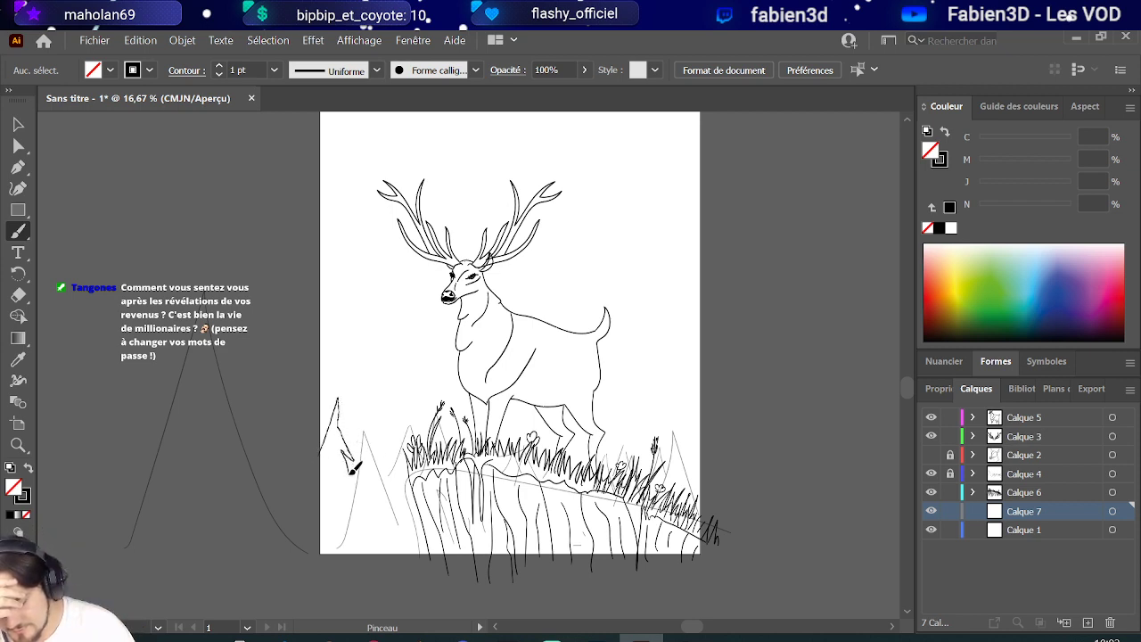
key(ctrl+z)
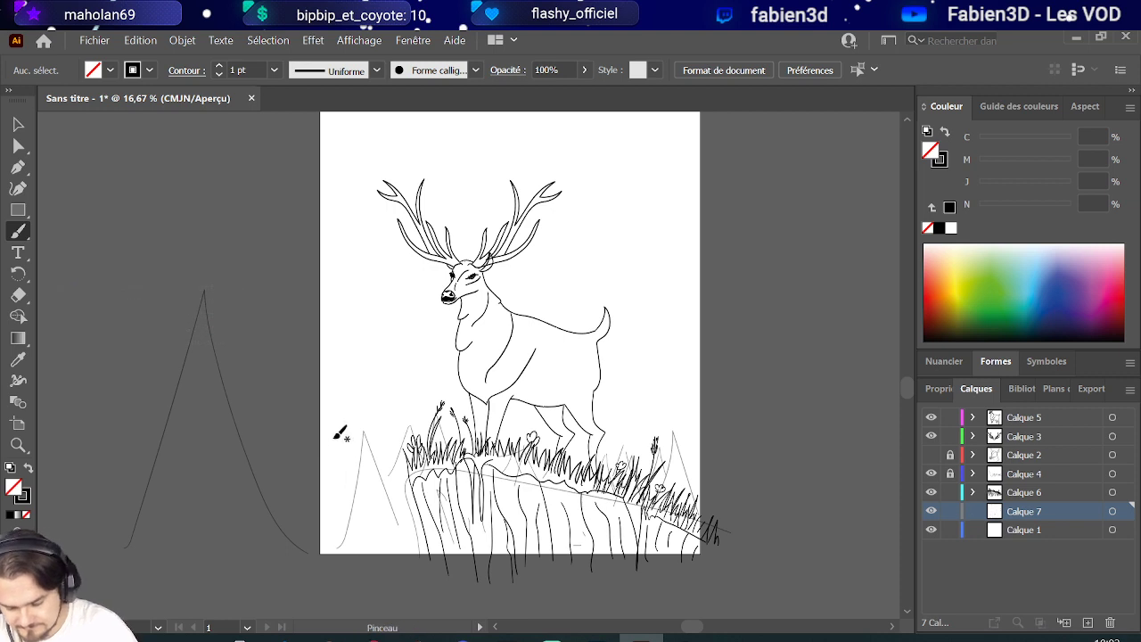
drag(322, 444, 372, 468)
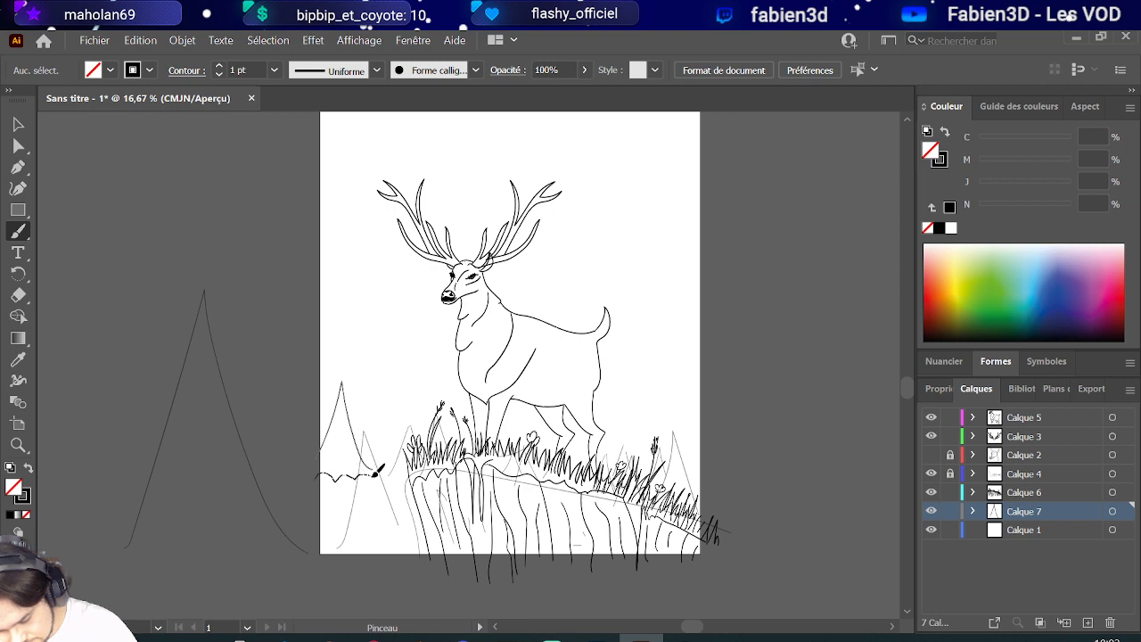
key(ctrl+z)
drag(319, 477, 352, 475)
key(ctrl+z)
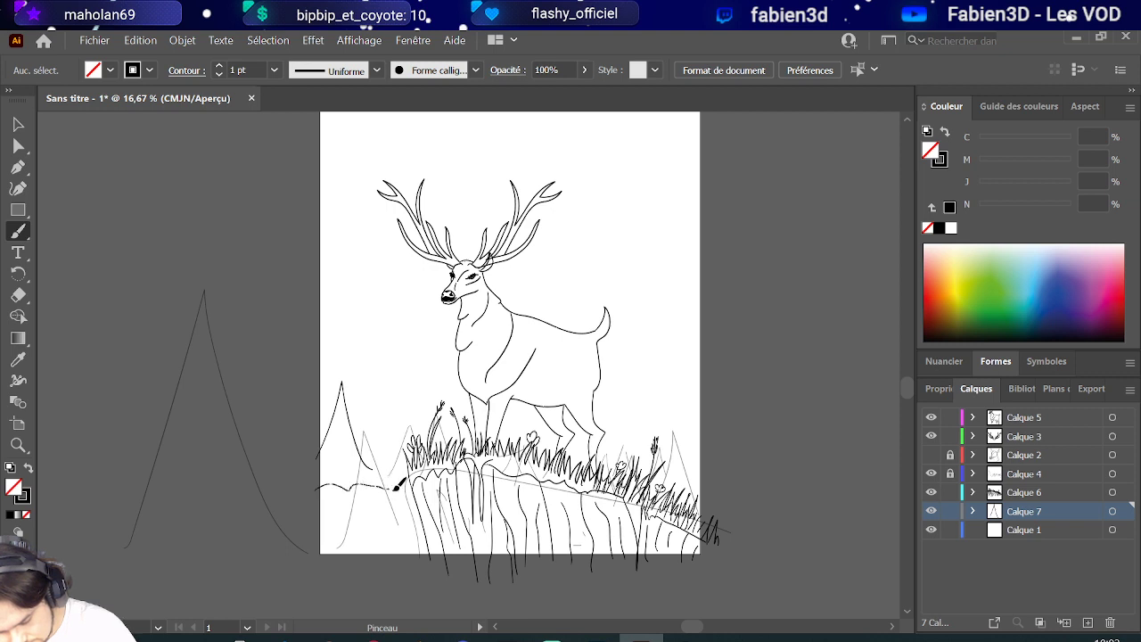
key(ctrl+z)
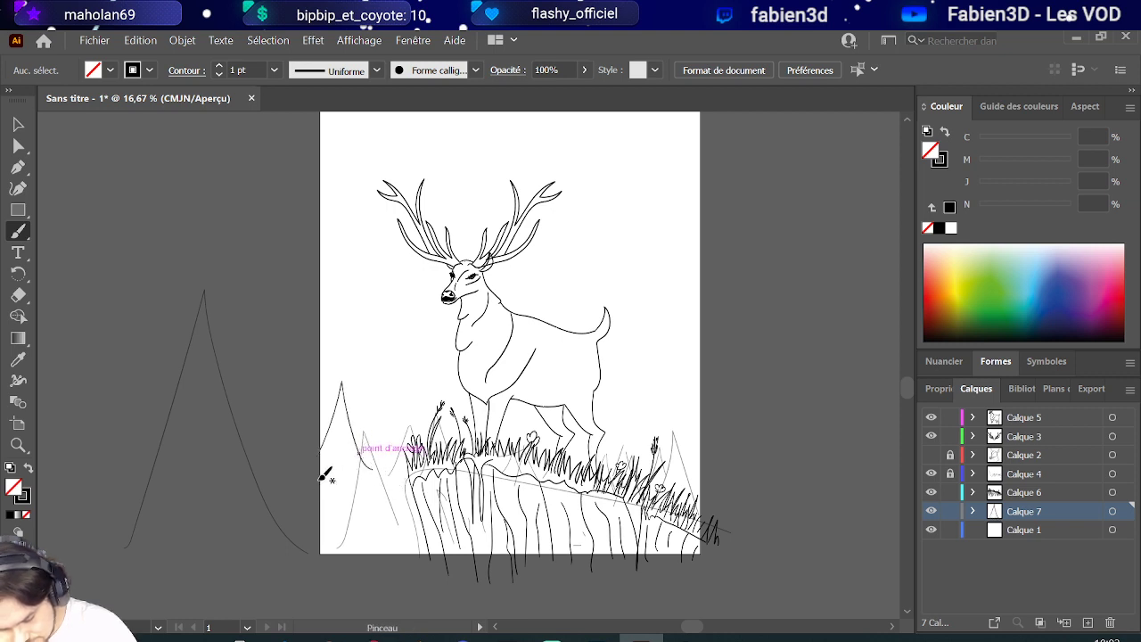
Draw a scalloped base line beneath the peak, lower the peak's right slope end and join the base line's end to it.
drag(387, 479, 402, 477)
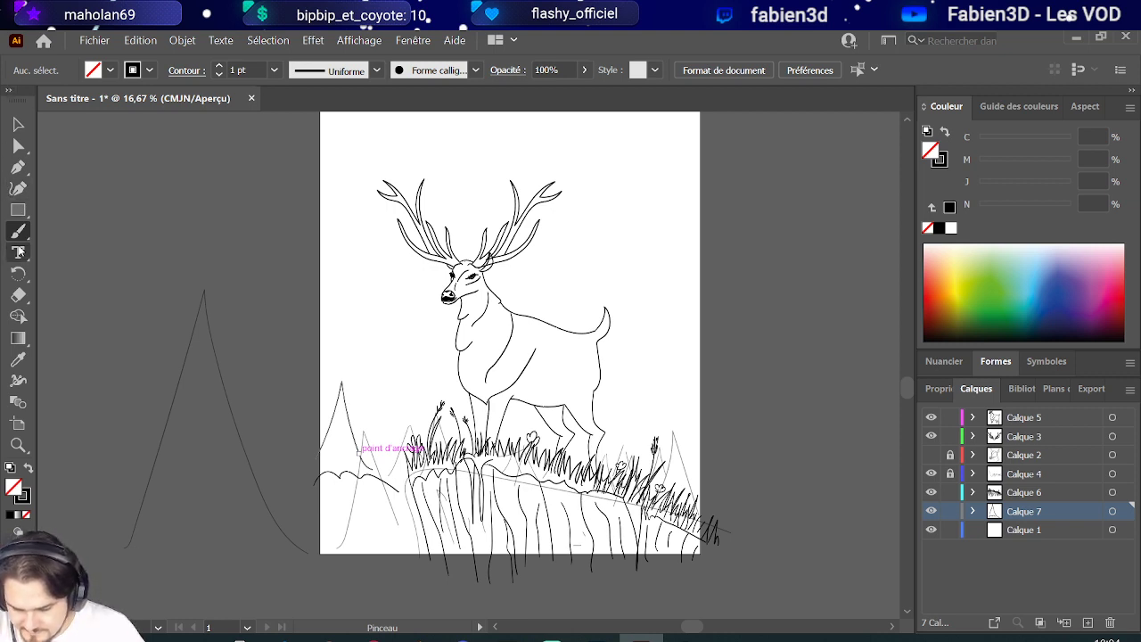
click(17, 145)
mouse_move(374, 473)
mouse_down()
mouse_move(403, 497)
mouse_move(397, 465)
mouse_move(387, 481)
mouse_up()
scroll(385, 482, up, 5)
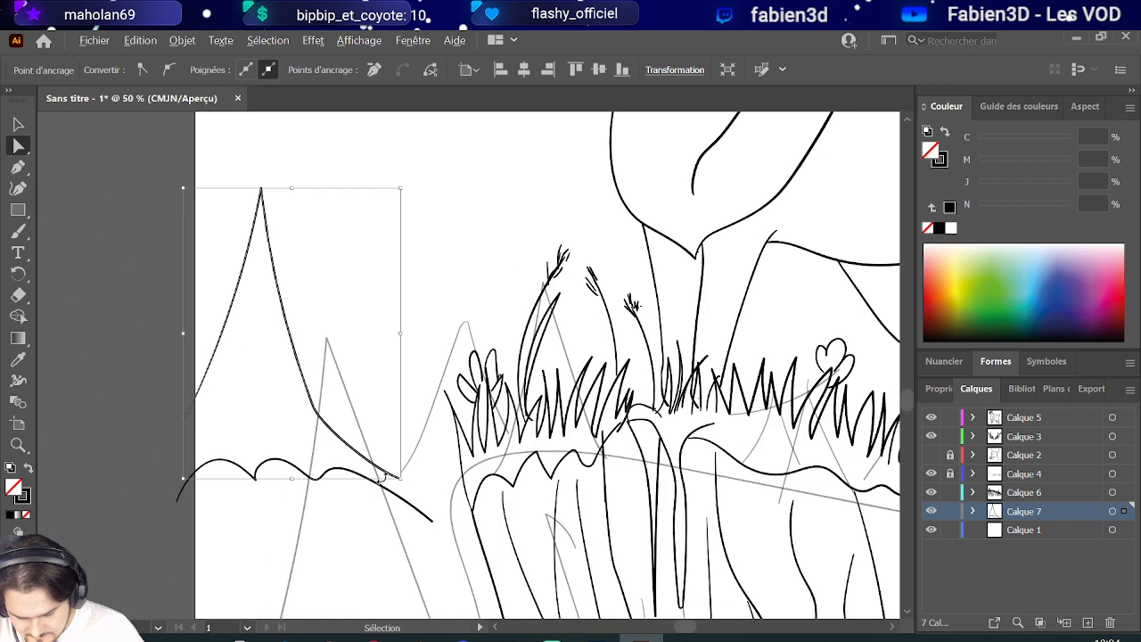
drag(435, 529, 401, 476)
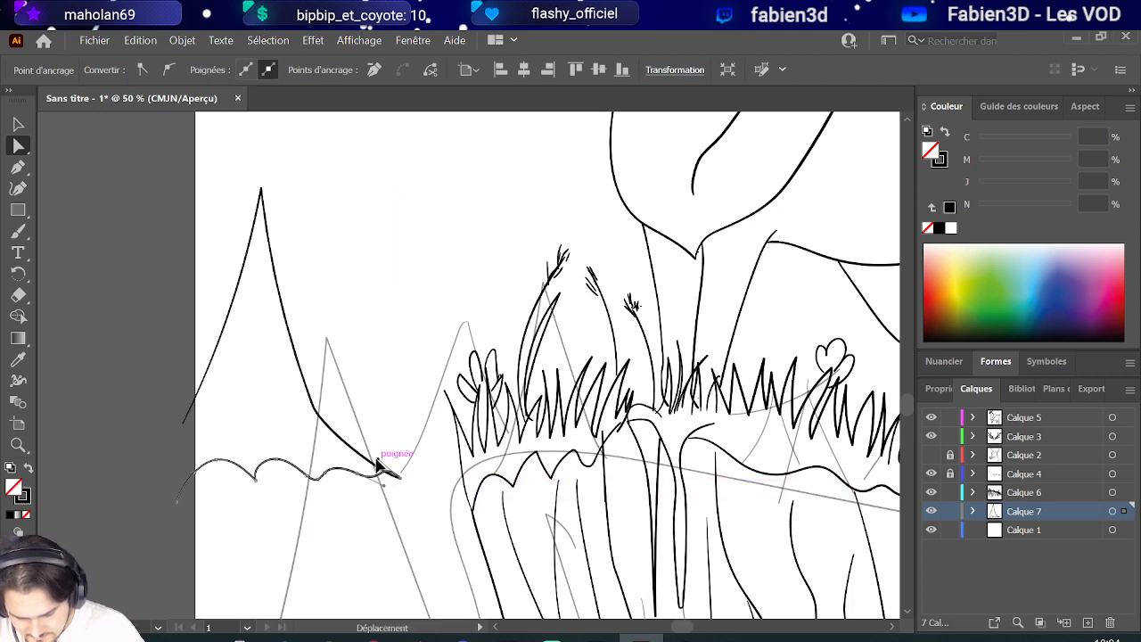
scroll(342, 466, down, 2)
scroll(325, 479, up, 1)
scroll(328, 455, down, 2)
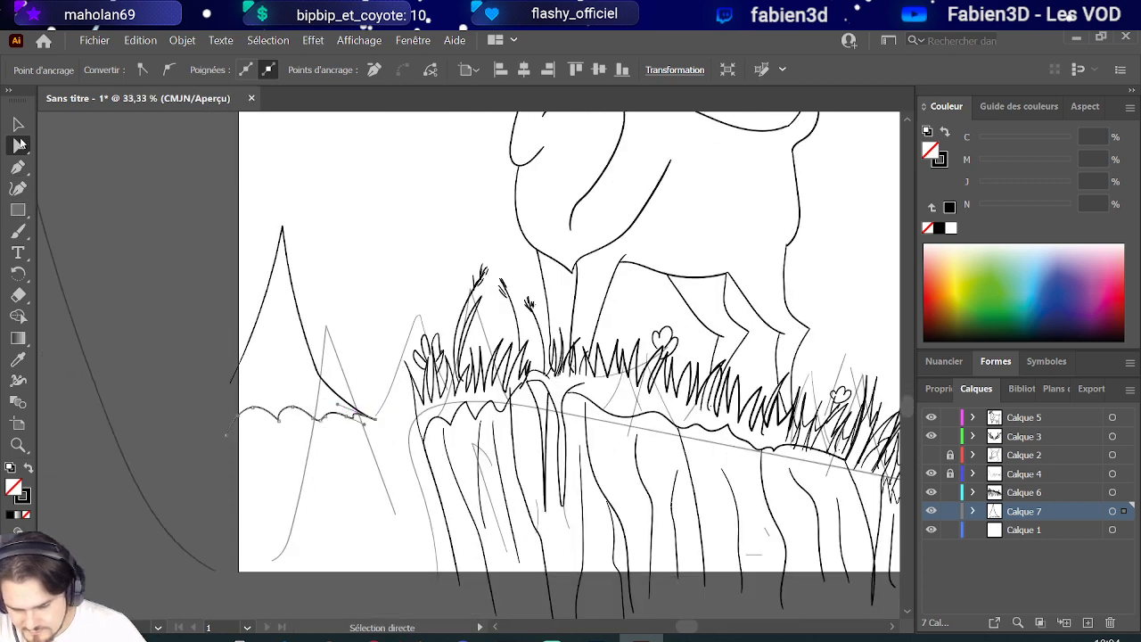
click(18, 123)
click(411, 289)
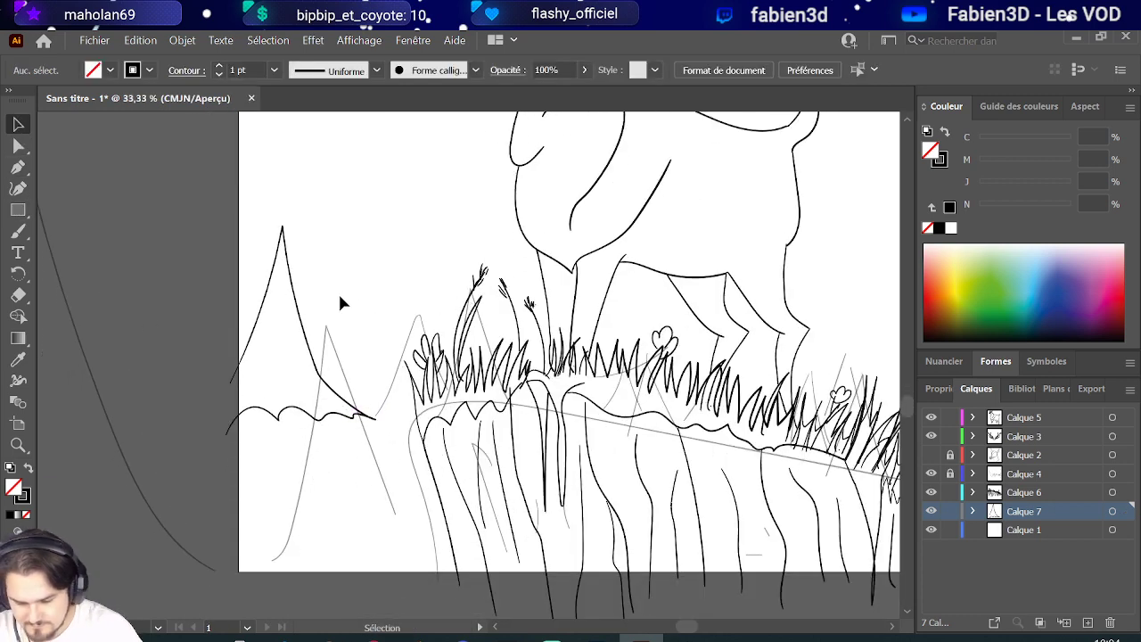
key(b)
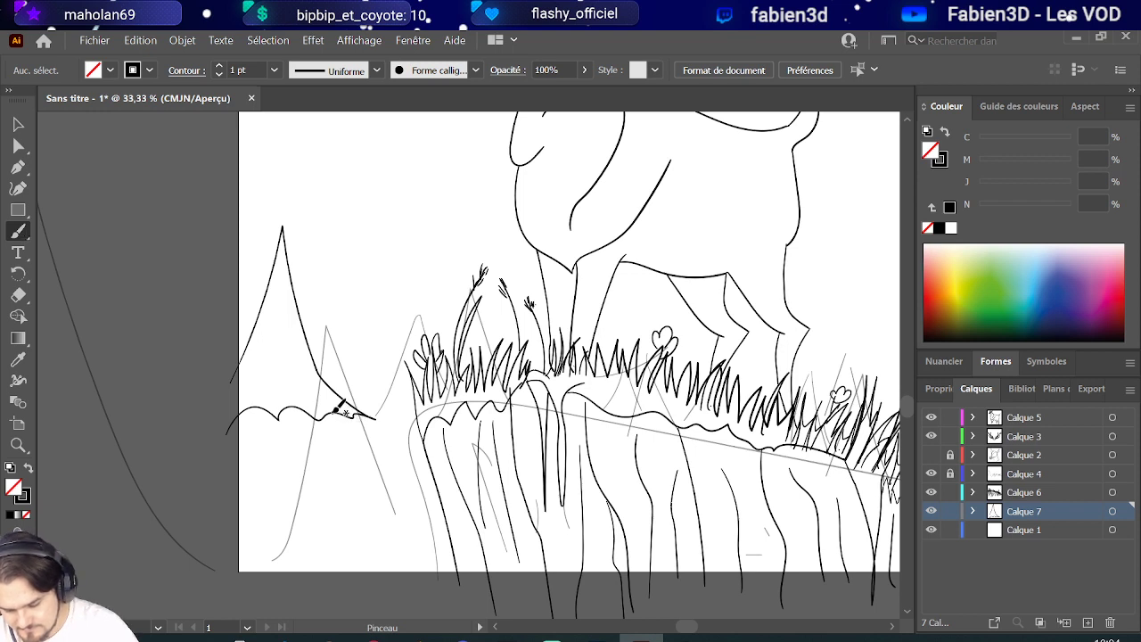
mouse_move(330, 414)
mouse_down()
mouse_move(415, 551)
mouse_move(344, 542)
mouse_move(296, 559)
mouse_up()
key(ctrl+z)
key(ctrl+z)
key(ctrl+z)
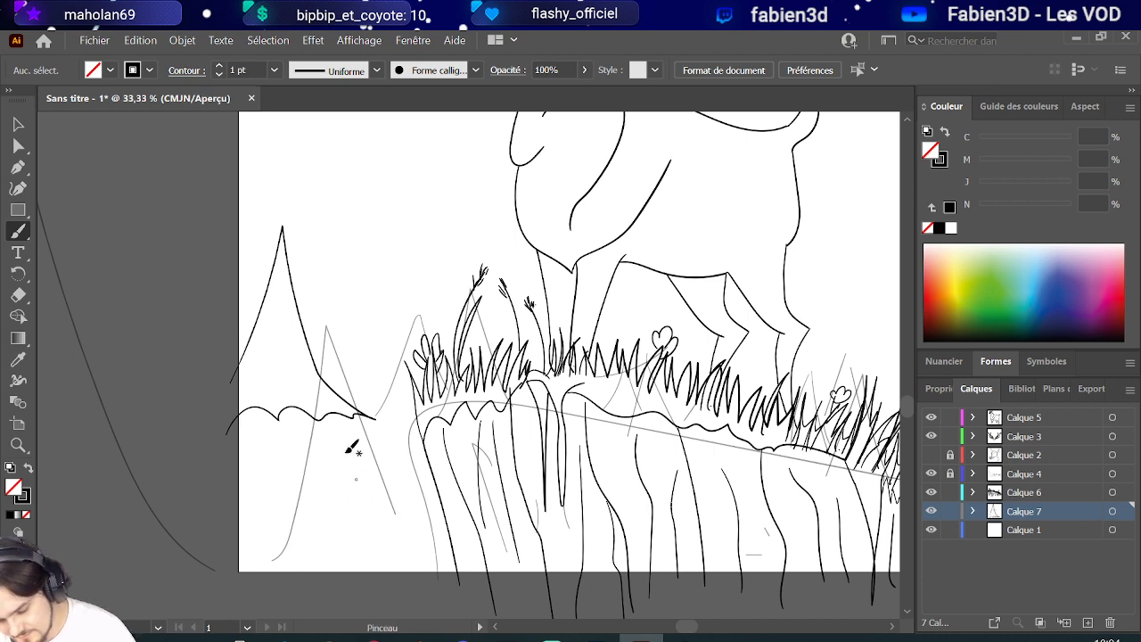
Brush a second, wider tier below the peak with a straight right slope and wavy base line, plus a short curve beneath it.
mouse_move(338, 410)
mouse_down()
mouse_move(428, 539)
mouse_move(309, 533)
mouse_move(216, 557)
mouse_up()
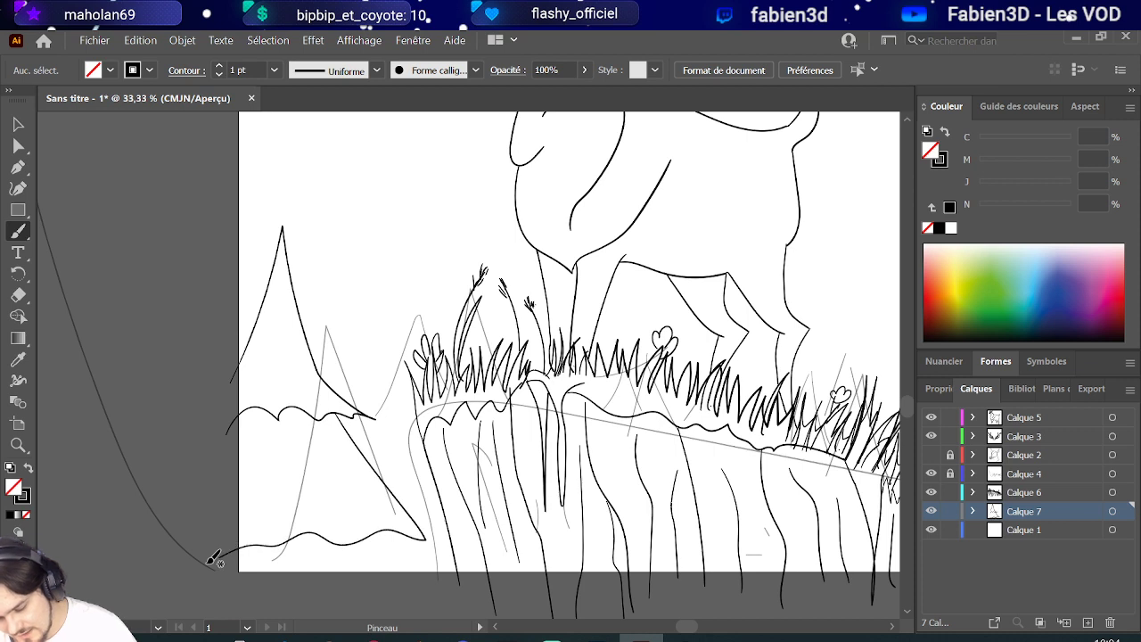
drag(384, 528, 408, 574)
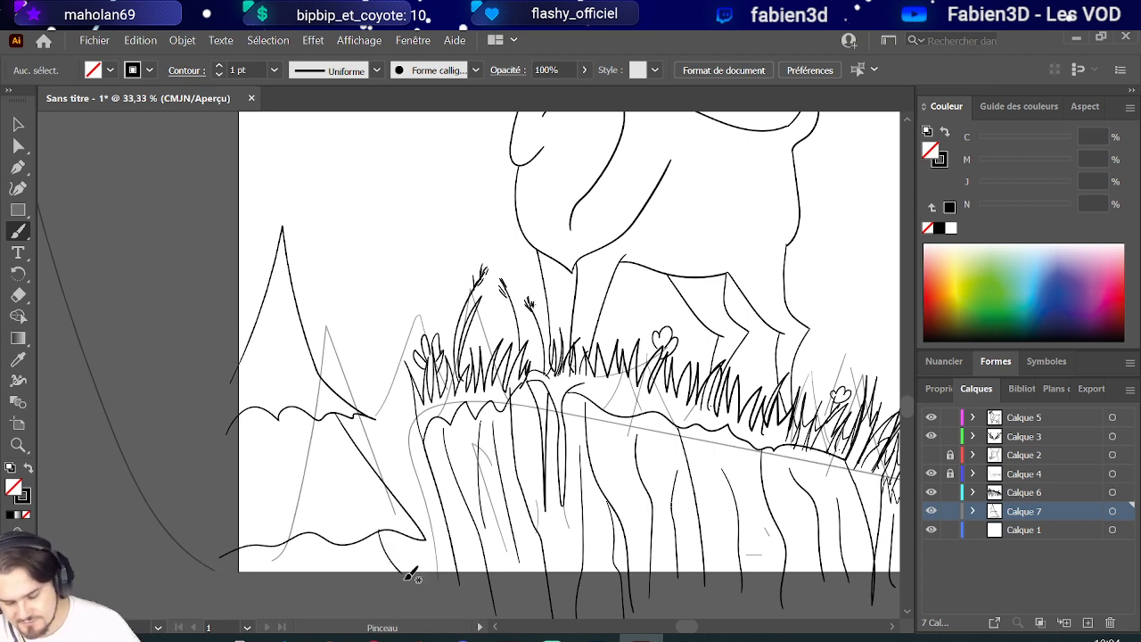
Move the peak's apex slightly up and to the left, and nudge the end of its right slope.
scroll(402, 558, up, 3)
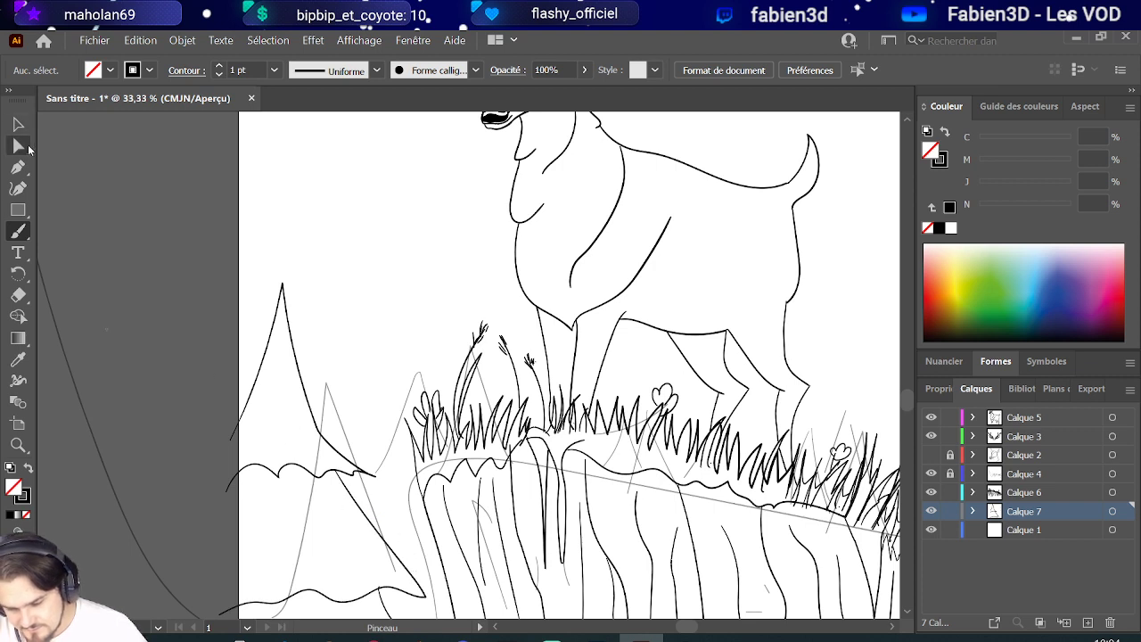
click(25, 148)
drag(352, 304, 280, 276)
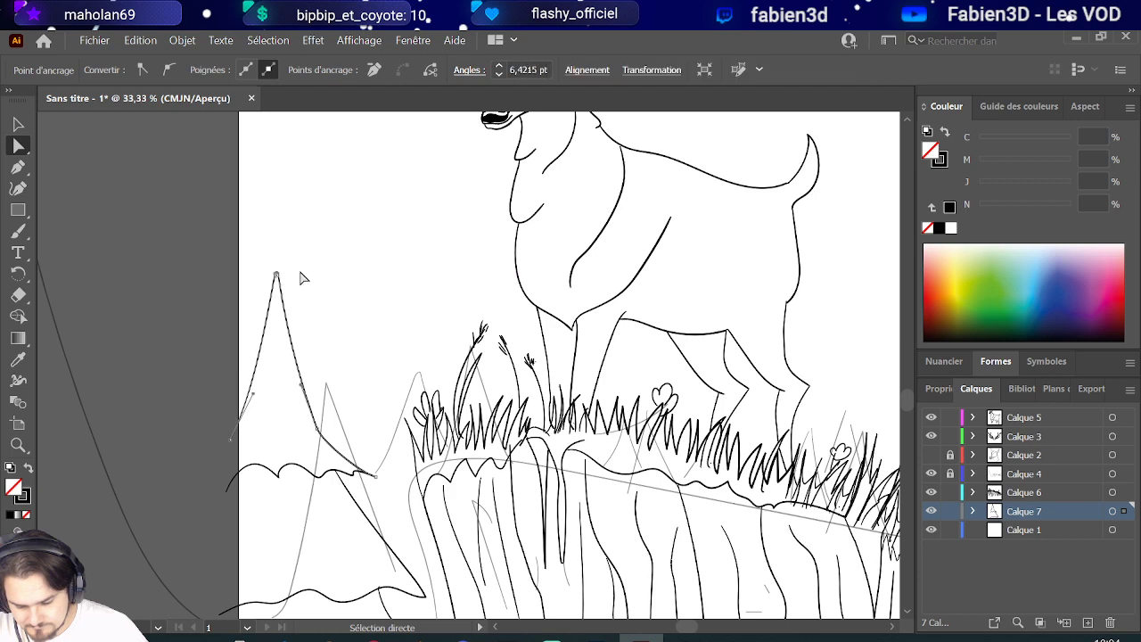
click(339, 502)
click(364, 477)
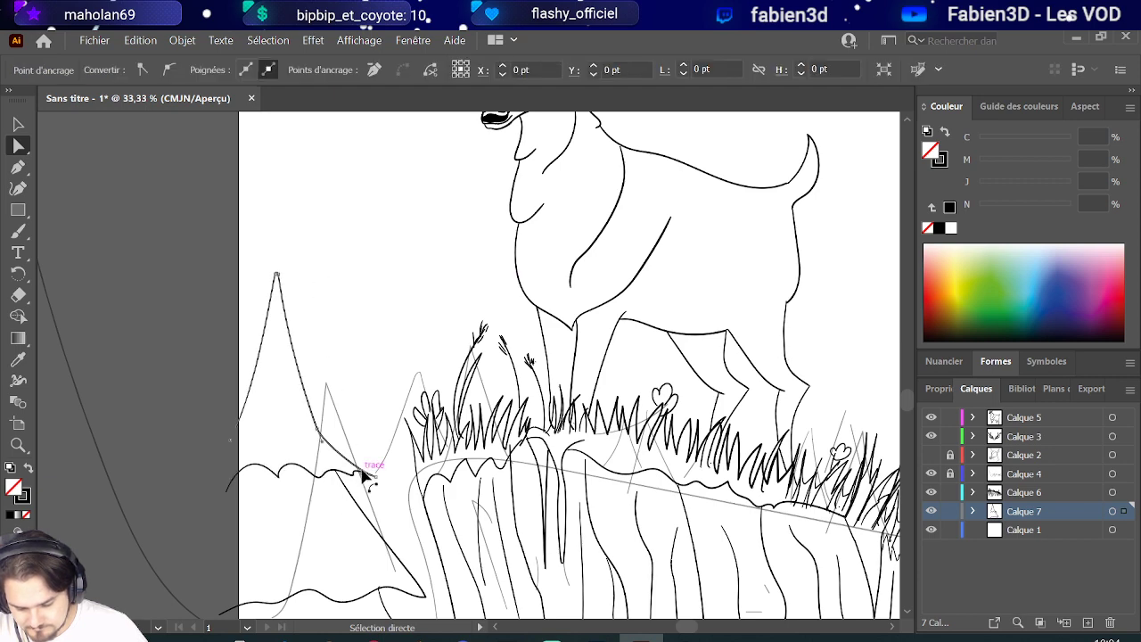
scroll(374, 478, up, 5)
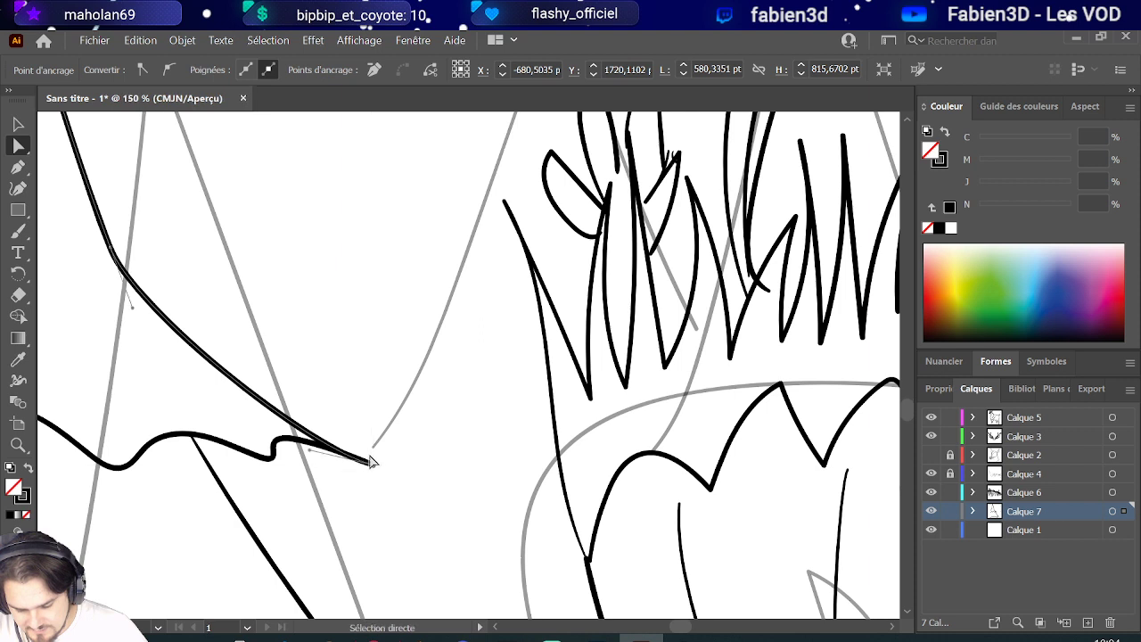
drag(376, 467, 376, 465)
click(318, 448)
Pull the upper end of the short curve under the second tier back onto the wavy base line.
scroll(318, 448, down, 6)
scroll(318, 447, up, 3)
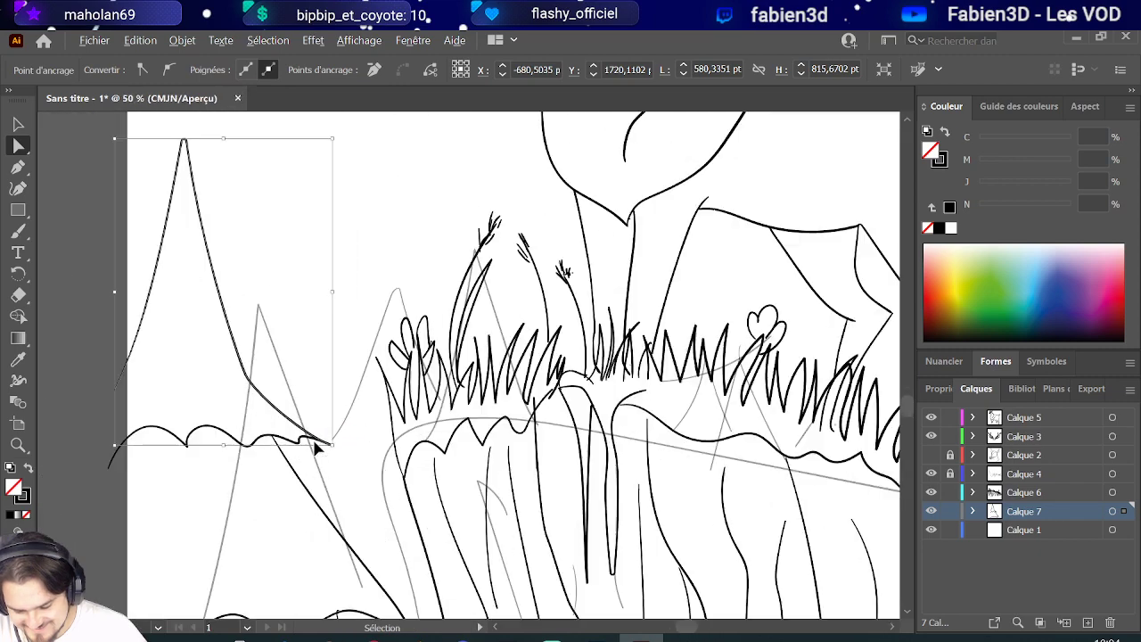
scroll(315, 449, up, 4)
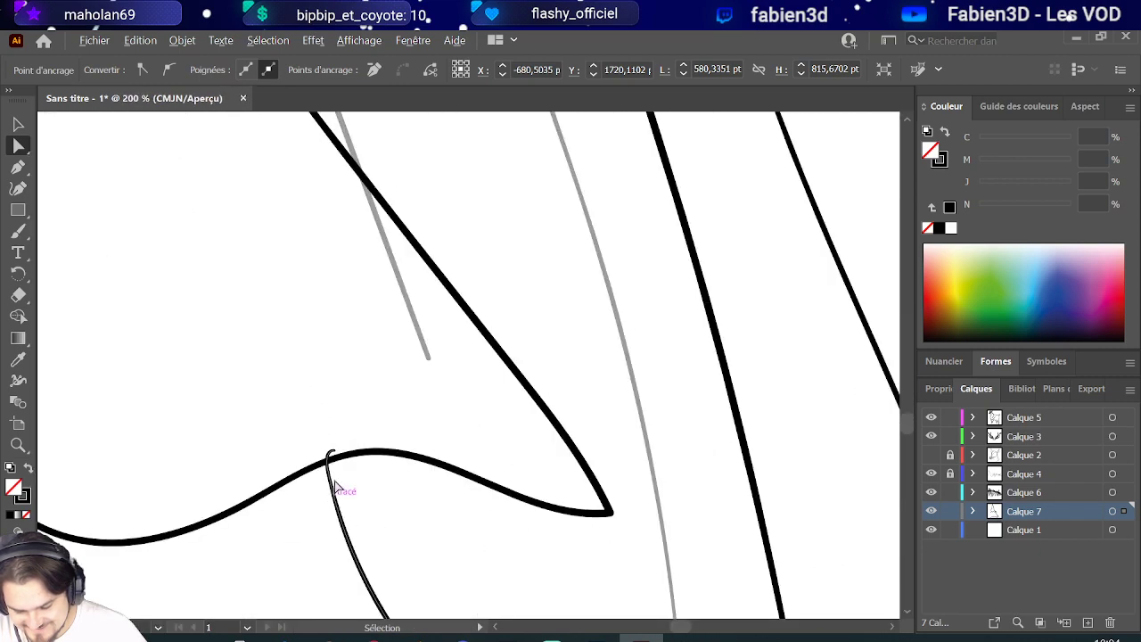
drag(337, 453, 345, 476)
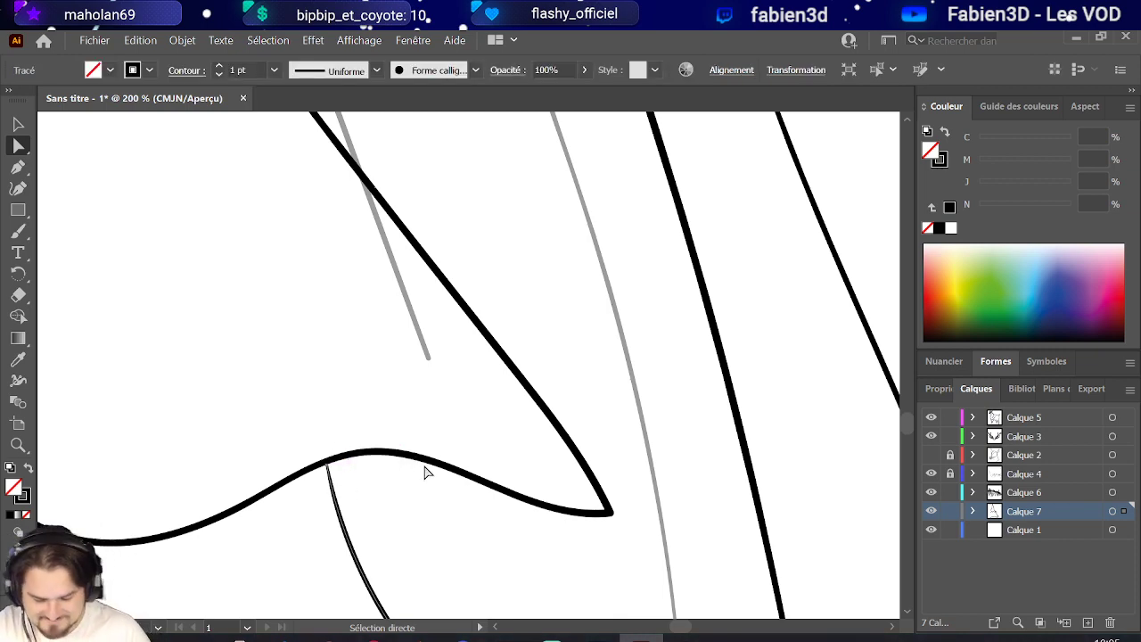
Brush a narrow peak with a wavy base against the cliff's left edge, and a connecting slope and wavy line along the page's lower edge.
scroll(425, 472, down, 3)
scroll(426, 472, down, 1)
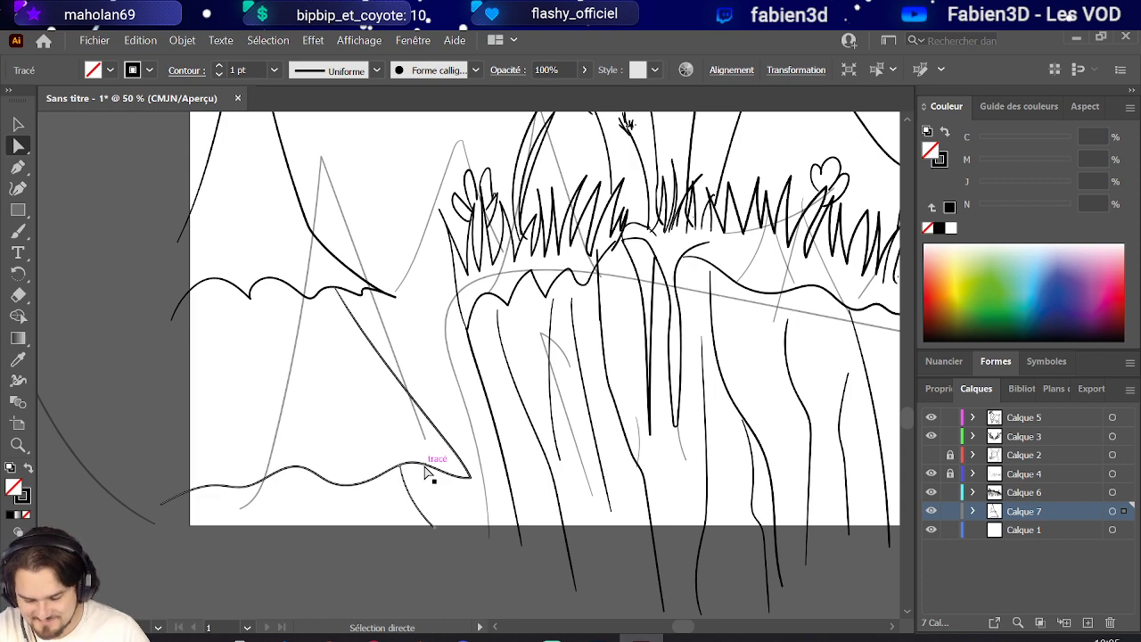
key(ctrl+0)
key(ctrl+plus)
key(ctrl+plus)
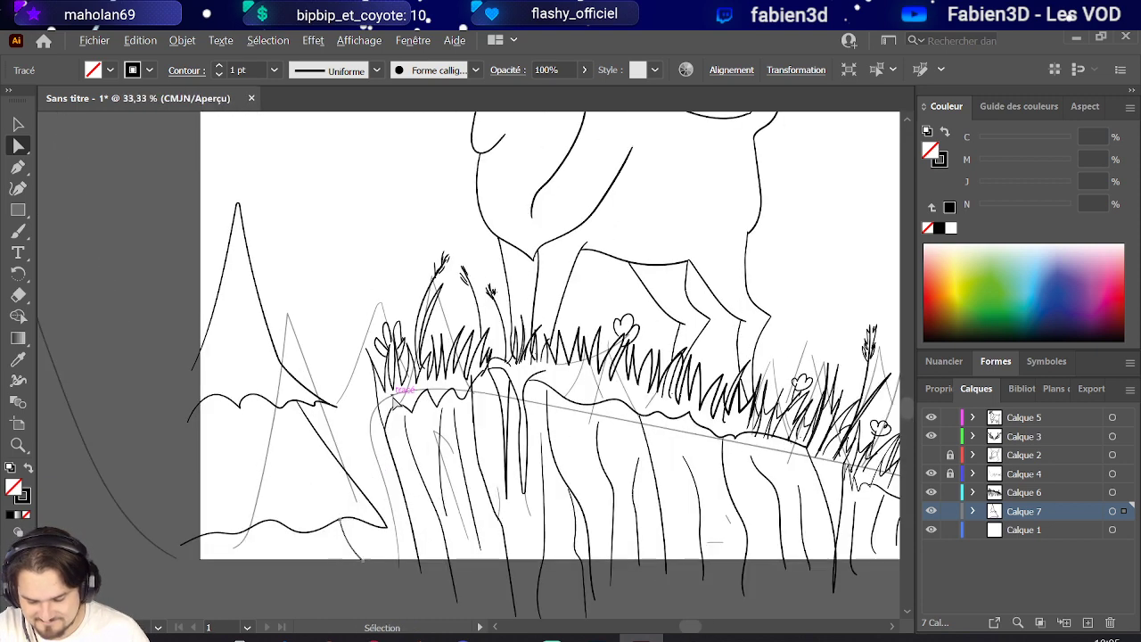
scroll(392, 410, down, 3)
key(ctrl+plus)
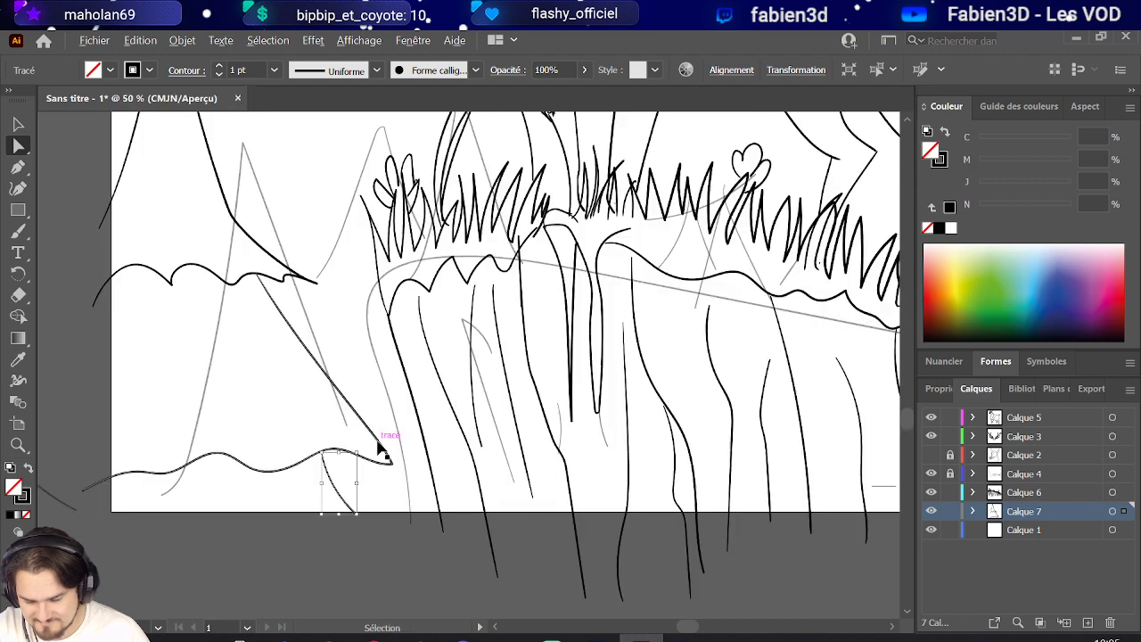
click(18, 234)
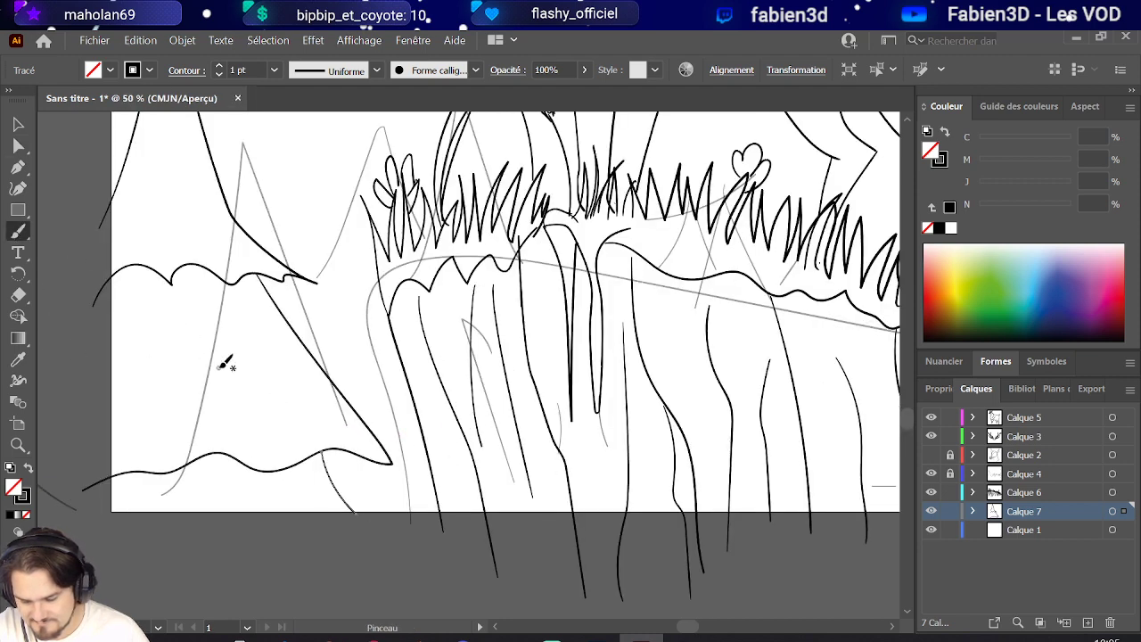
mouse_move(377, 430)
mouse_down()
mouse_move(394, 366)
mouse_move(436, 442)
mouse_move(397, 456)
mouse_up()
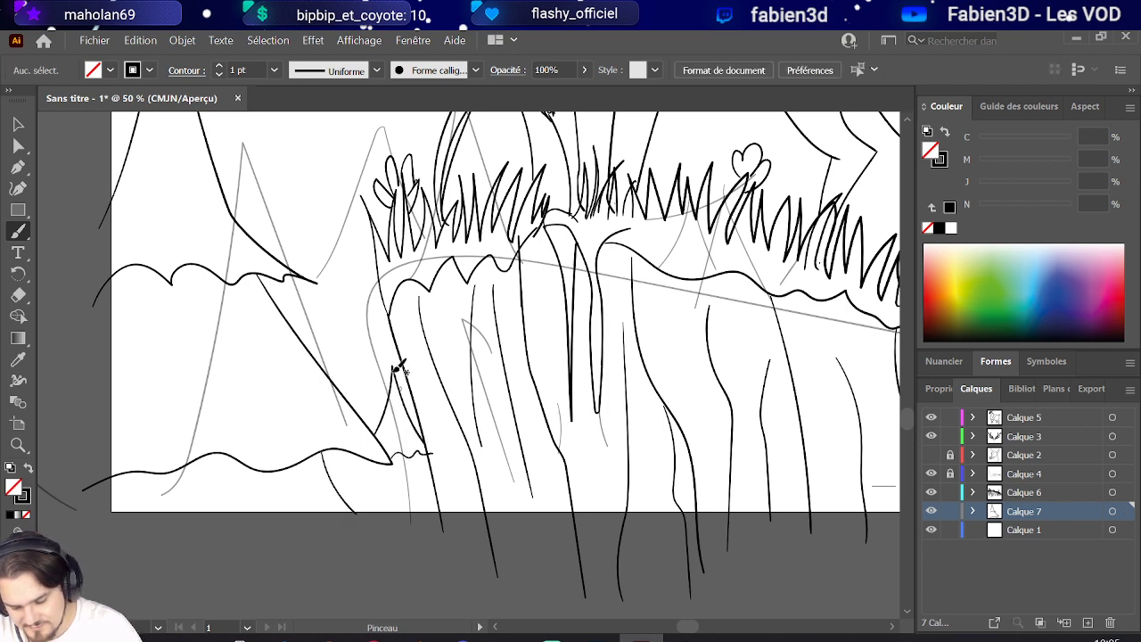
mouse_move(384, 458)
mouse_down()
mouse_move(358, 510)
mouse_move(439, 505)
mouse_up()
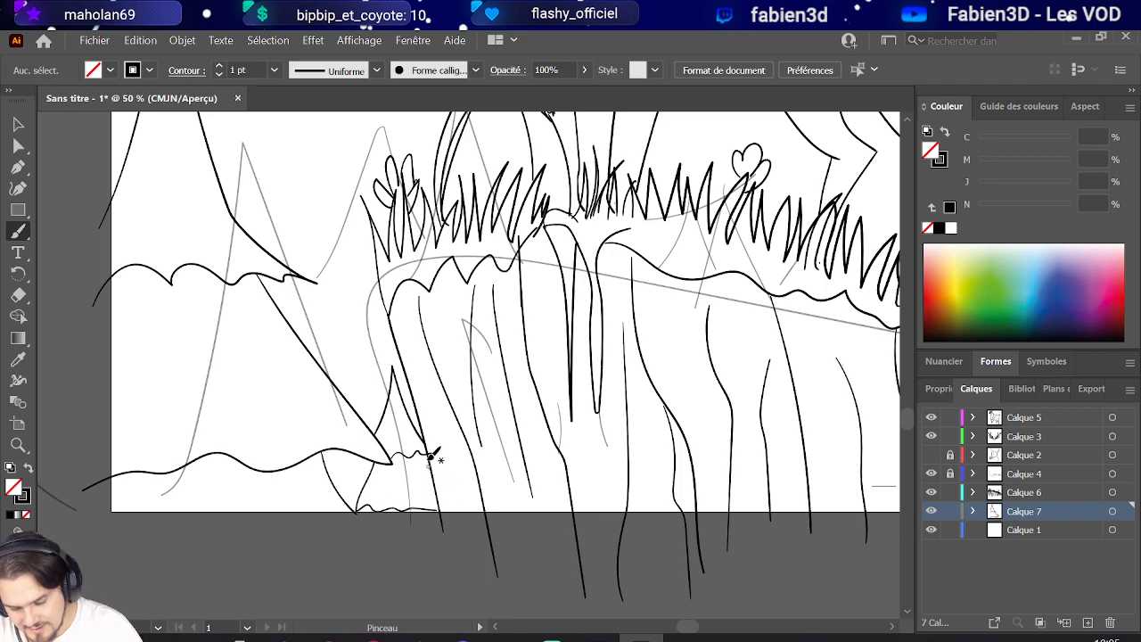
Fit the two small wavy base lines between the neighbouring slopes and the cliff edge, and round the end of the lower one.
click(19, 146)
scroll(379, 541, up, 3)
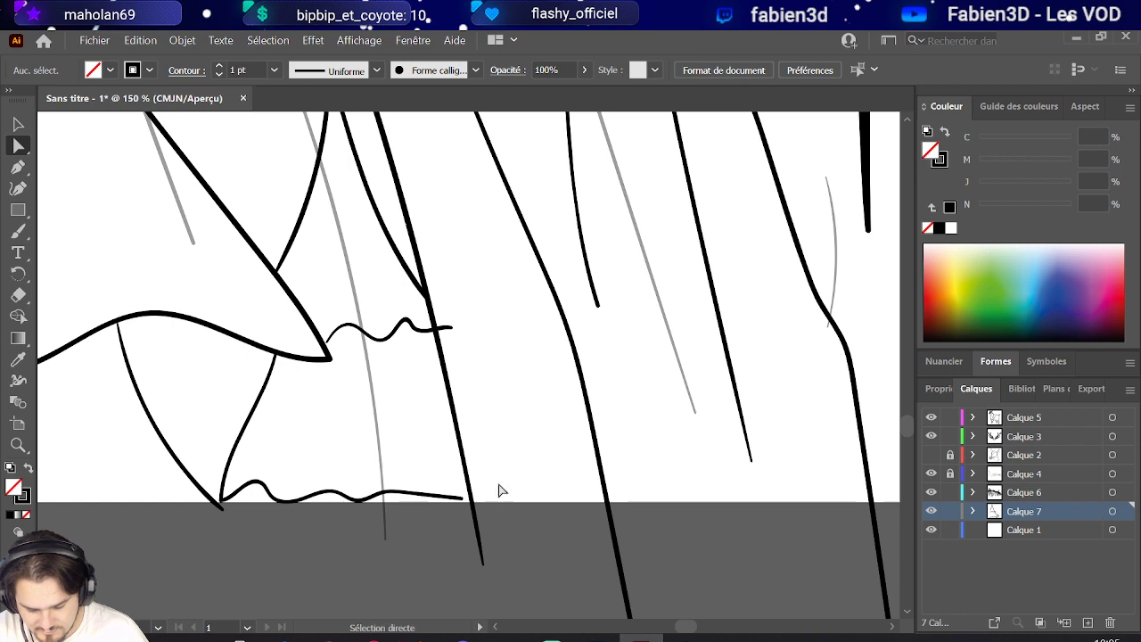
mouse_move(460, 505)
mouse_down()
mouse_move(484, 502)
mouse_move(467, 504)
mouse_up()
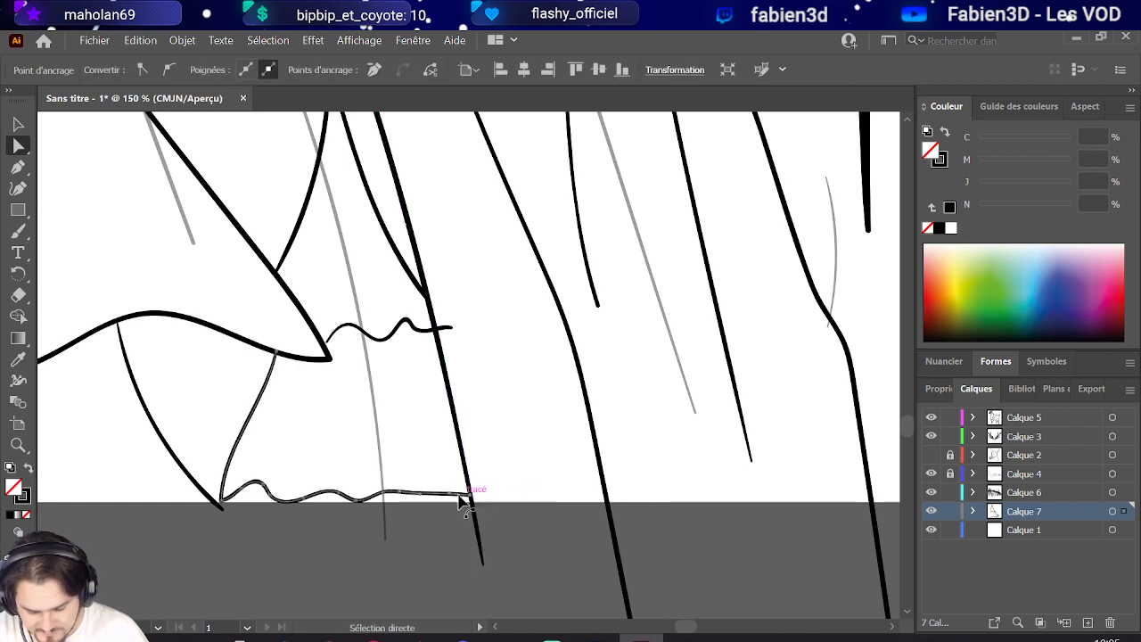
drag(398, 493, 428, 486)
click(457, 332)
drag(453, 331, 435, 326)
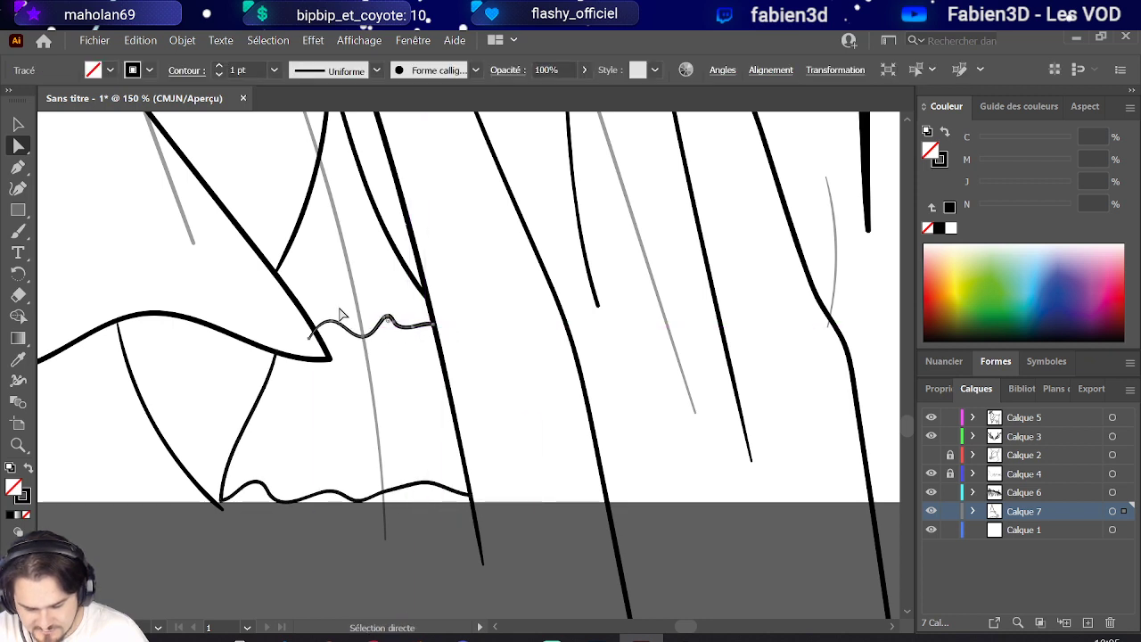
drag(308, 338, 321, 326)
Try brushing a small pointed peak with two scalloped tiers above the grass near the page's right edge.
alt+scroll(261, 429, down, 1)
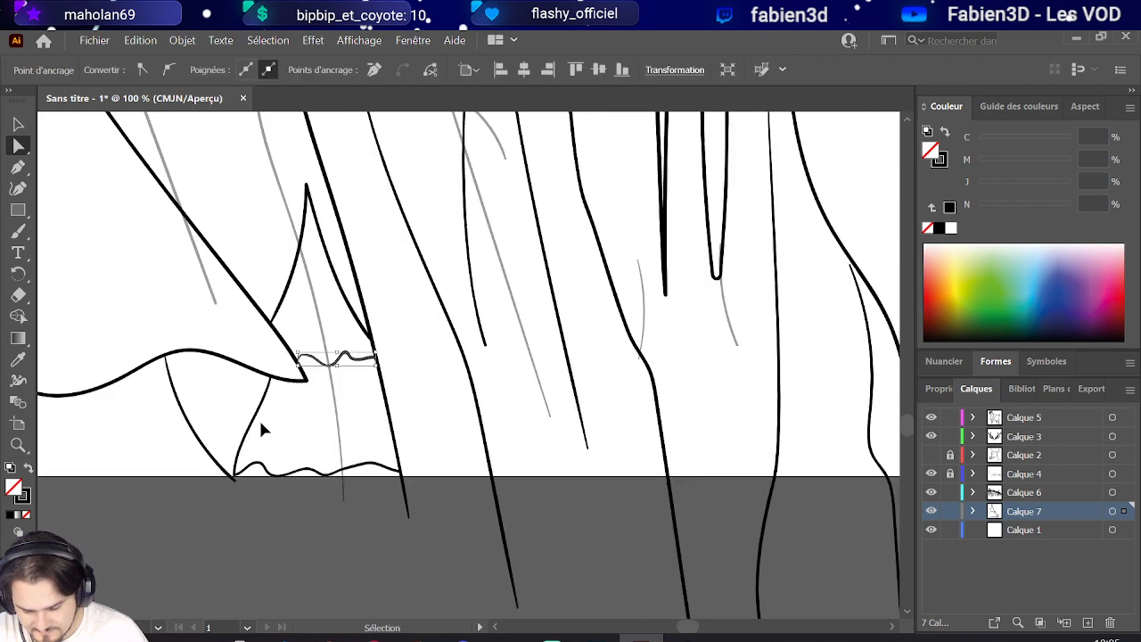
alt+scroll(258, 419, down, 3)
alt+scroll(260, 345, up, 1)
alt+scroll(253, 323, down, 2)
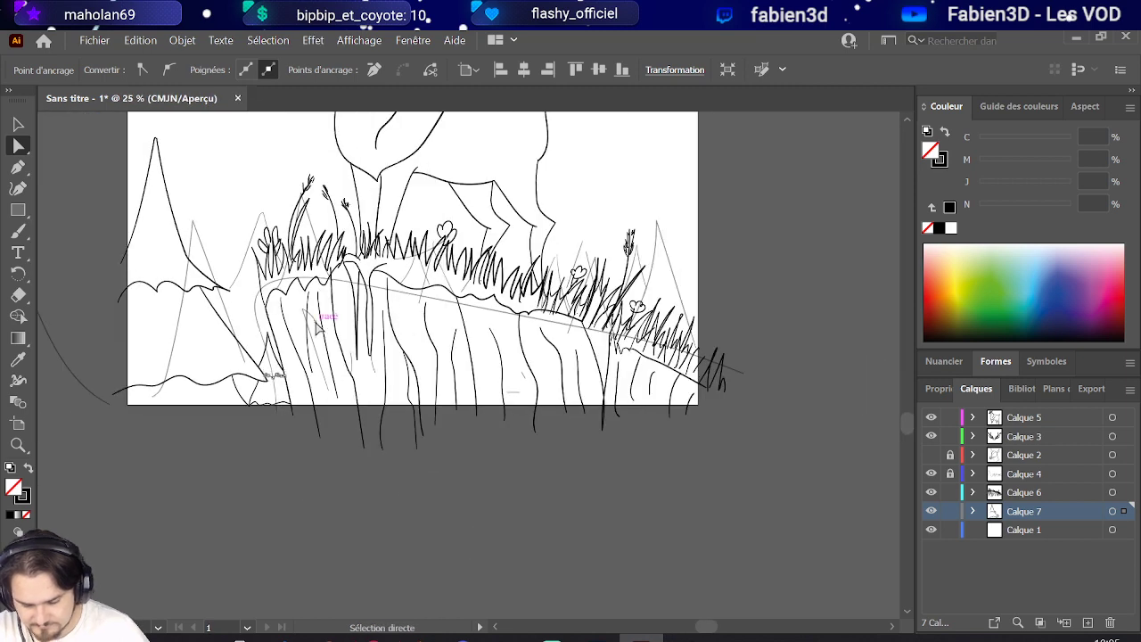
alt+scroll(233, 299, up, 2)
scroll(241, 321, up, 1)
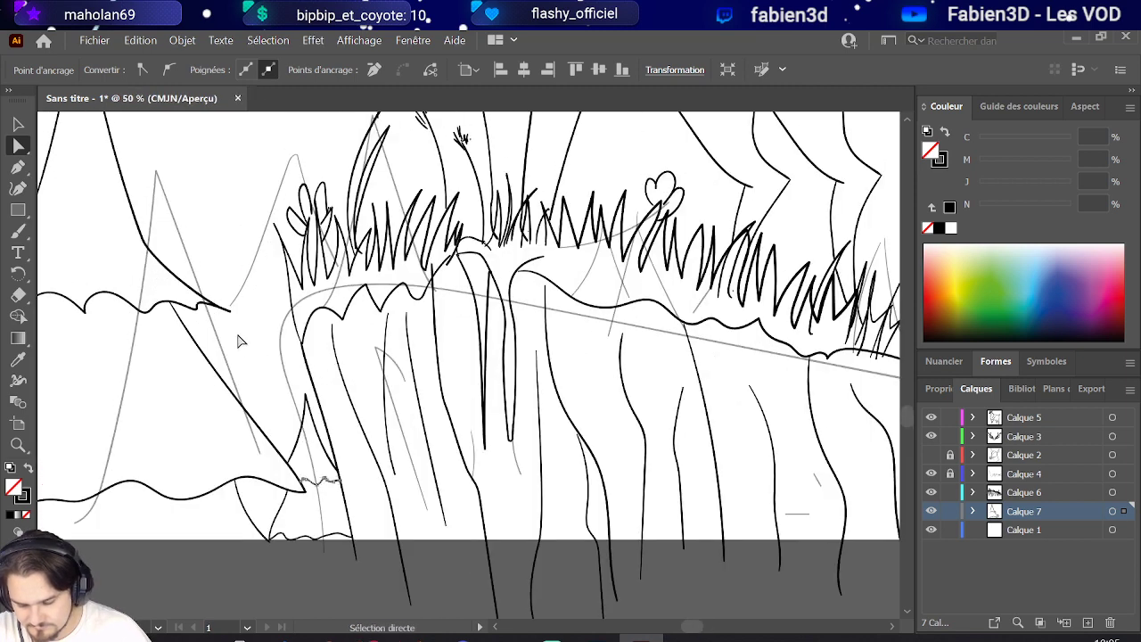
click(17, 230)
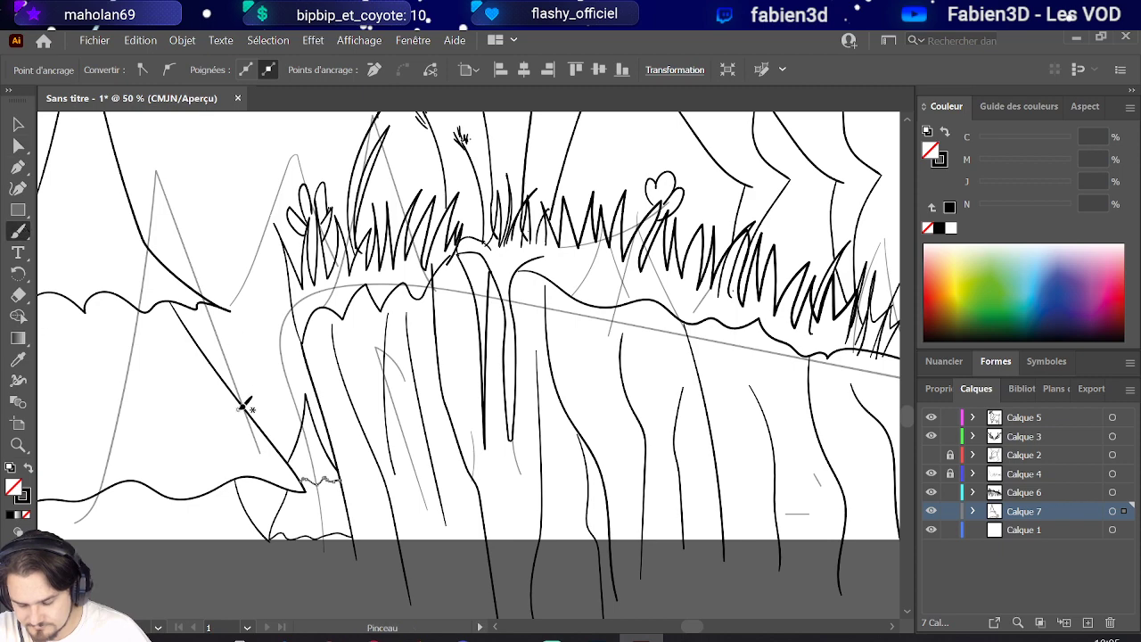
alt+scroll(247, 389, down, 2)
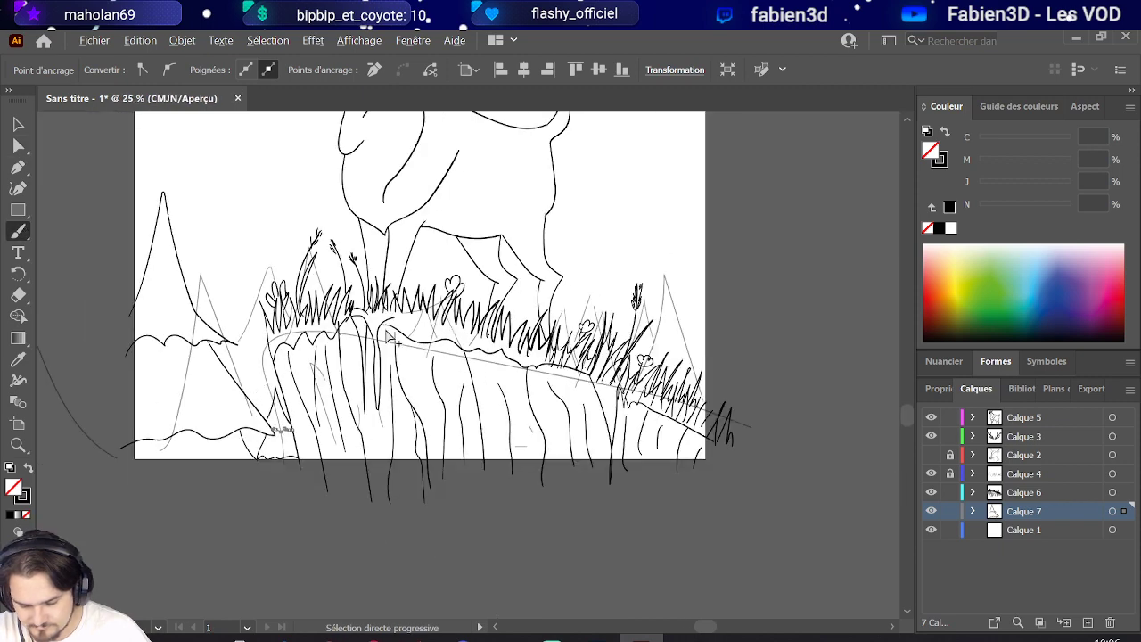
alt+scroll(838, 366, up, 1)
alt+scroll(701, 377, up, 2)
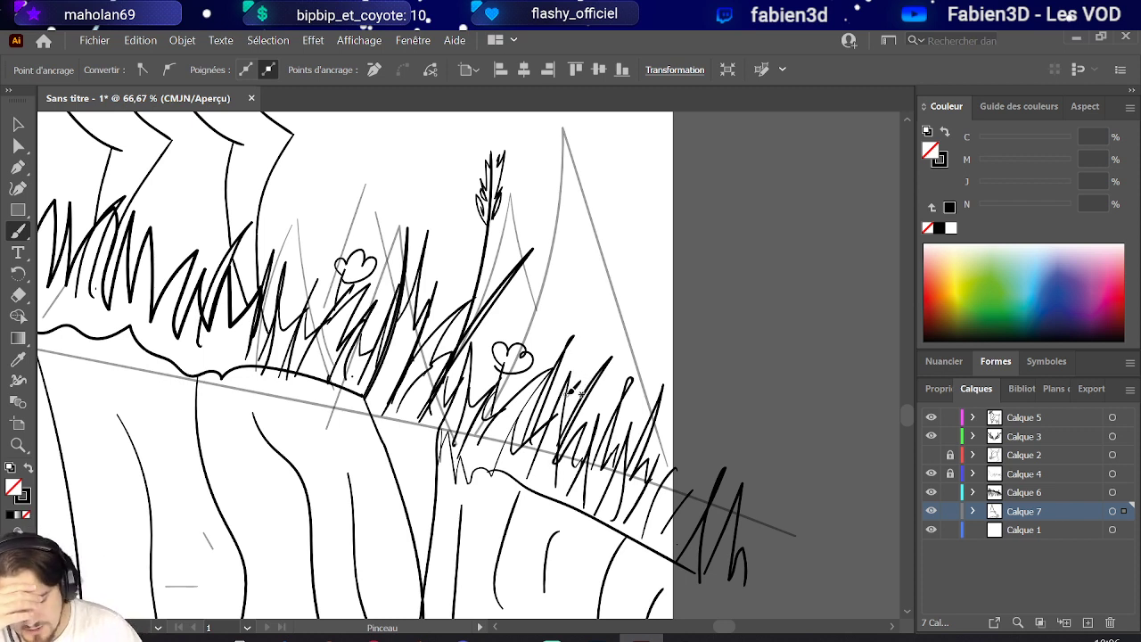
mouse_move(580, 397)
mouse_down()
mouse_move(642, 284)
mouse_move(661, 374)
mouse_up()
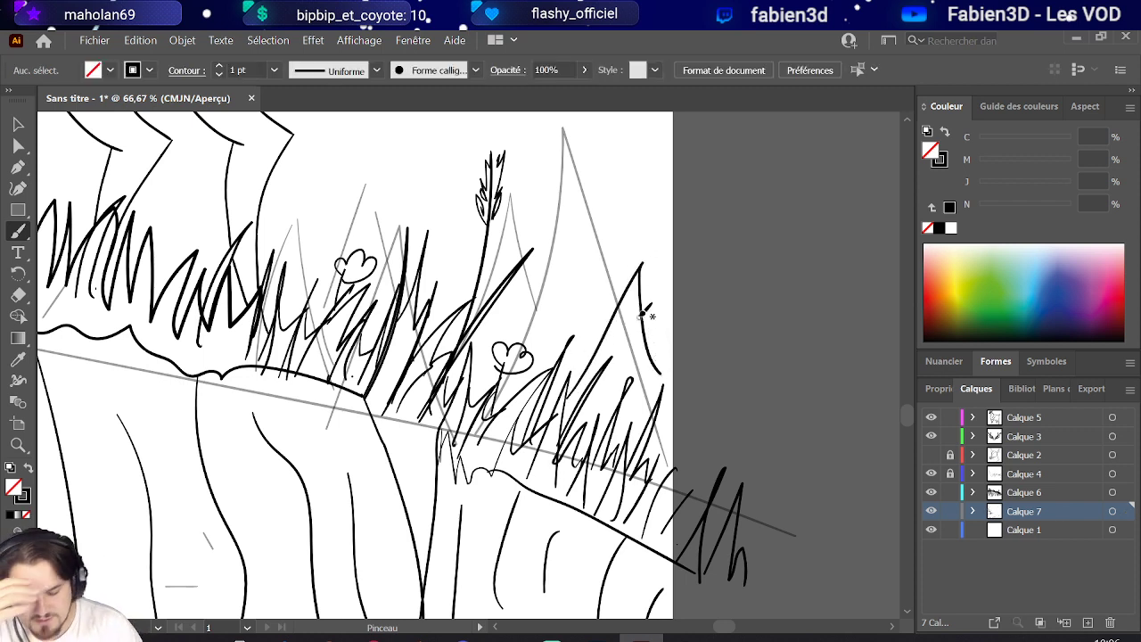
key(ctrl)
mouse_move(594, 342)
mouse_down()
mouse_move(637, 256)
mouse_move(670, 355)
mouse_move(591, 345)
mouse_up()
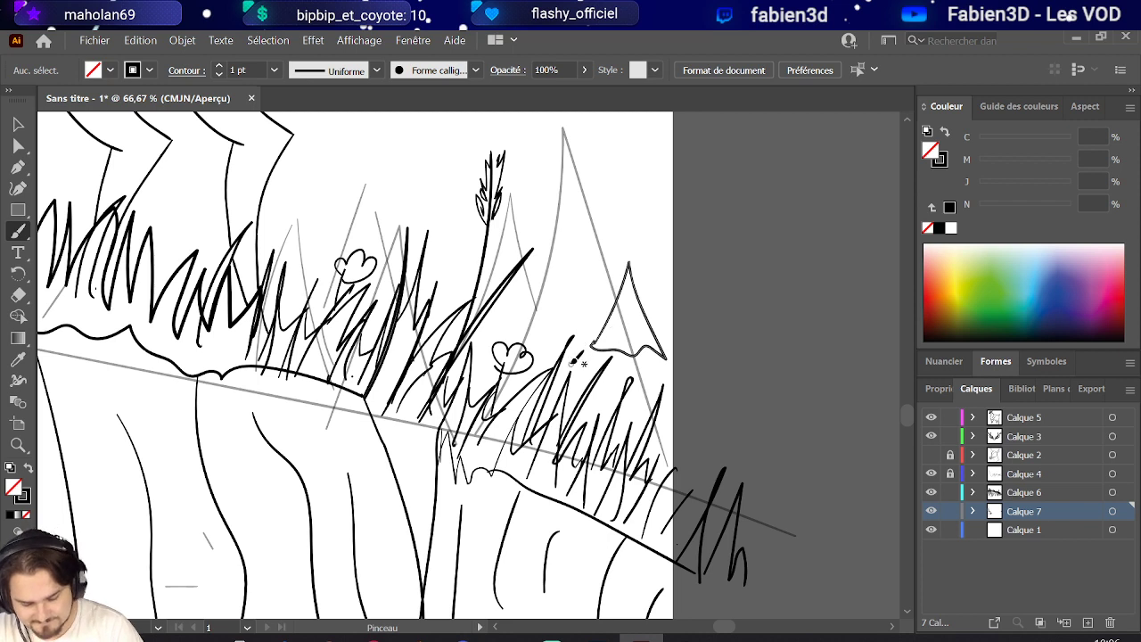
drag(611, 355, 578, 410)
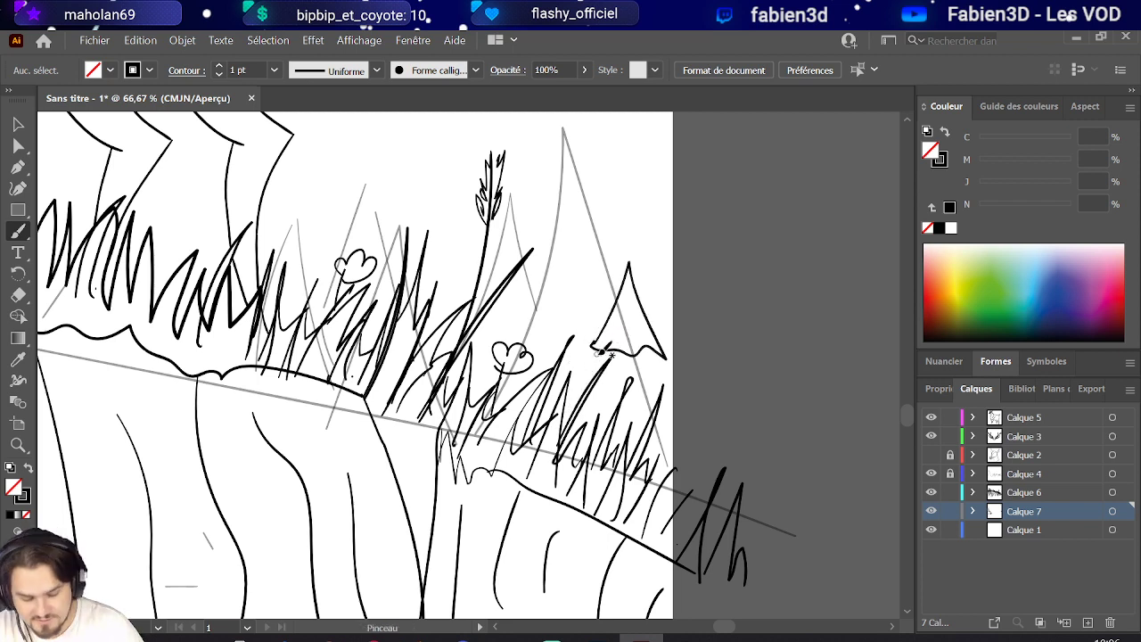
mouse_move(613, 354)
mouse_down()
mouse_move(580, 396)
mouse_move(608, 385)
mouse_move(617, 401)
mouse_move(659, 394)
mouse_up()
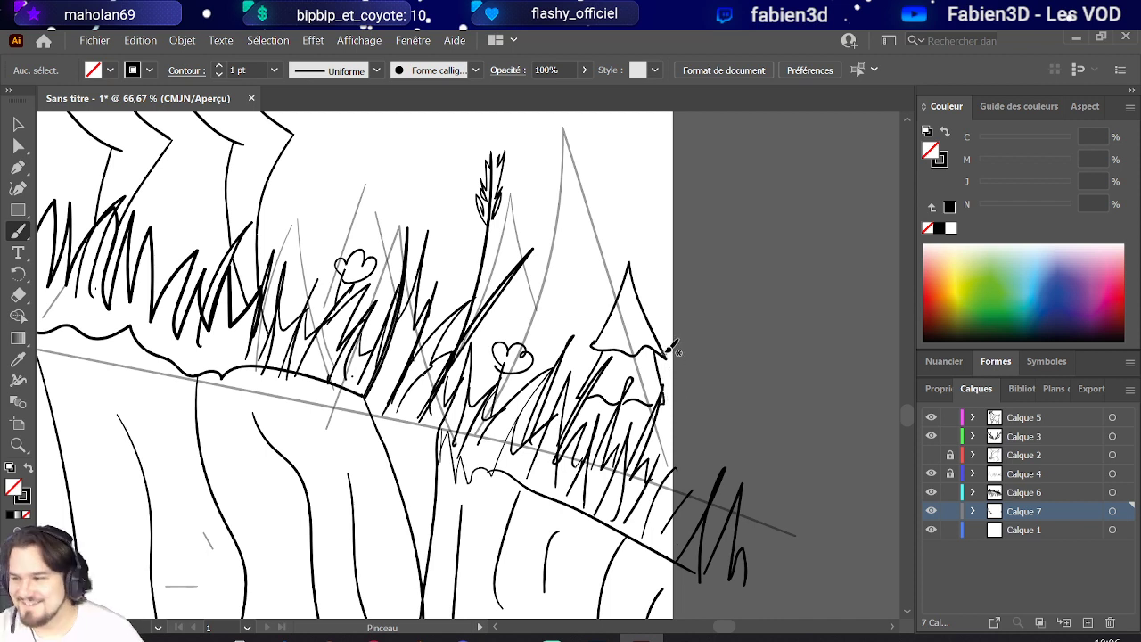
scroll(553, 294, down, 2)
key(ctrl)
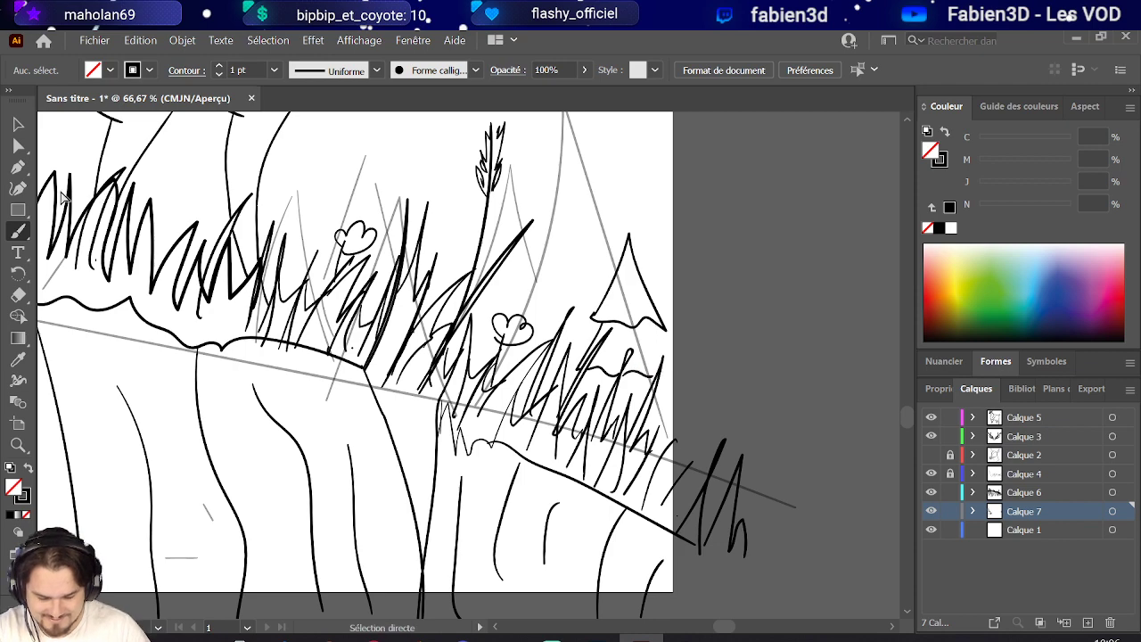
scroll(508, 268, up, 1)
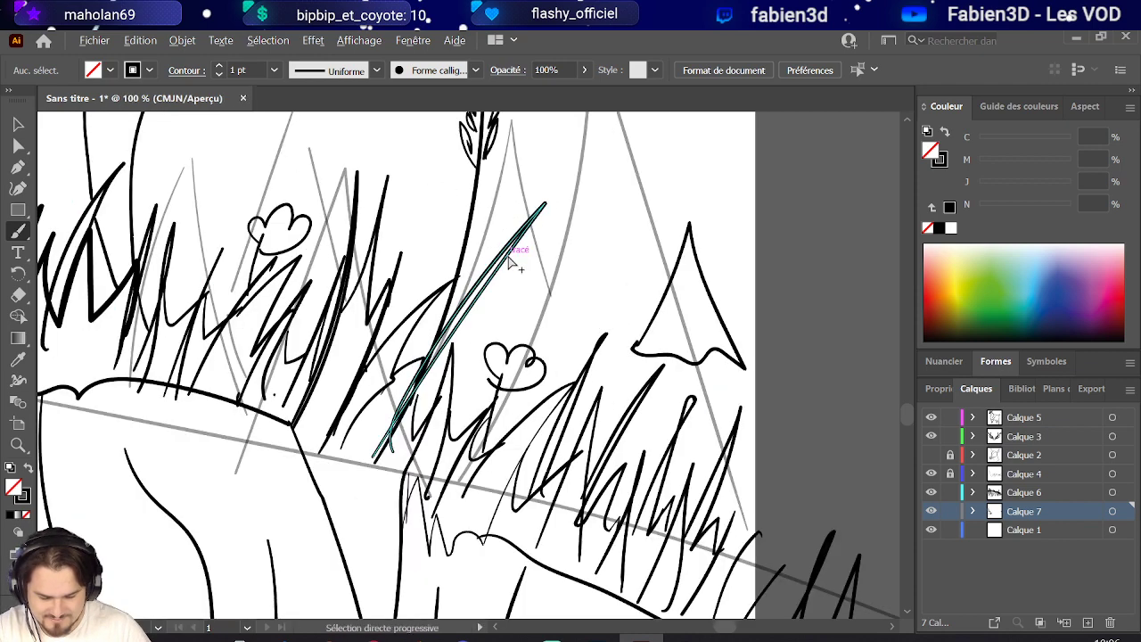
scroll(509, 259, down, 2)
key(v)
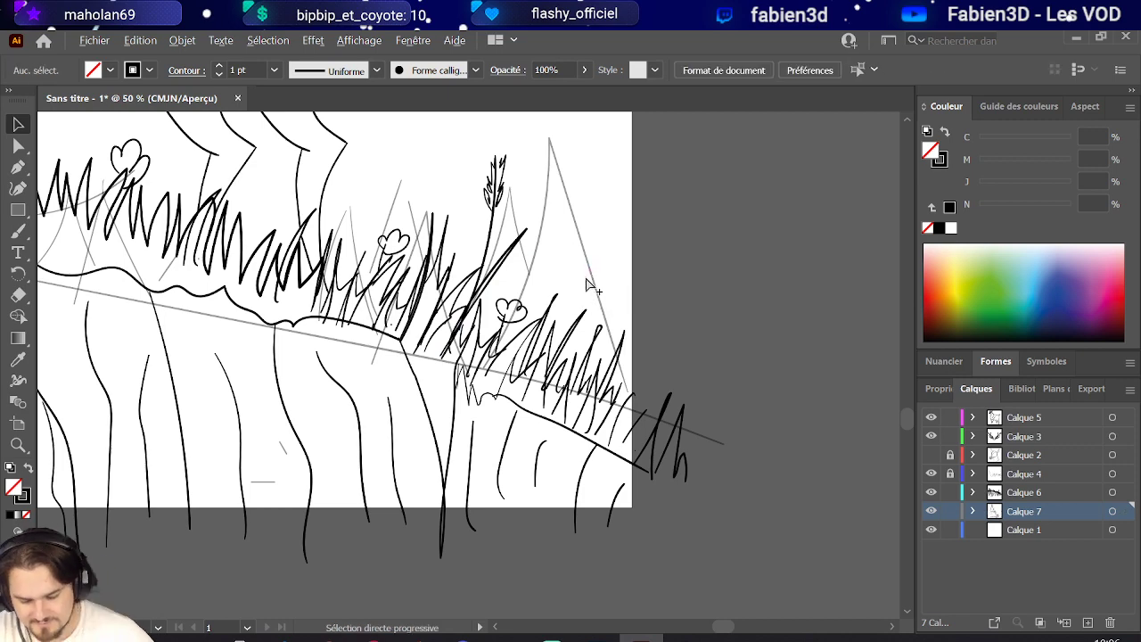
Hide and re-show Calque 6, and hide the sketch layer Calque 4.
scroll(589, 294, down, 3)
scroll(491, 267, down, 2)
scroll(490, 267, up, 1)
scroll(490, 272, up, 1)
scroll(491, 275, up, 1)
scroll(520, 324, up, 2)
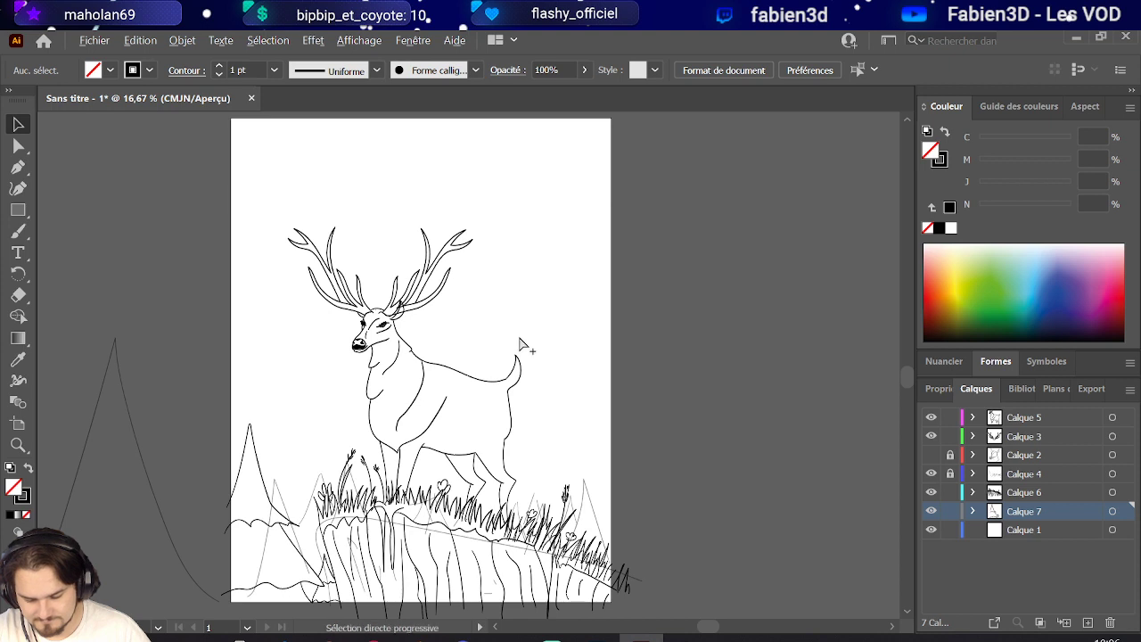
scroll(521, 343, down, 1)
scroll(522, 334, down, 1)
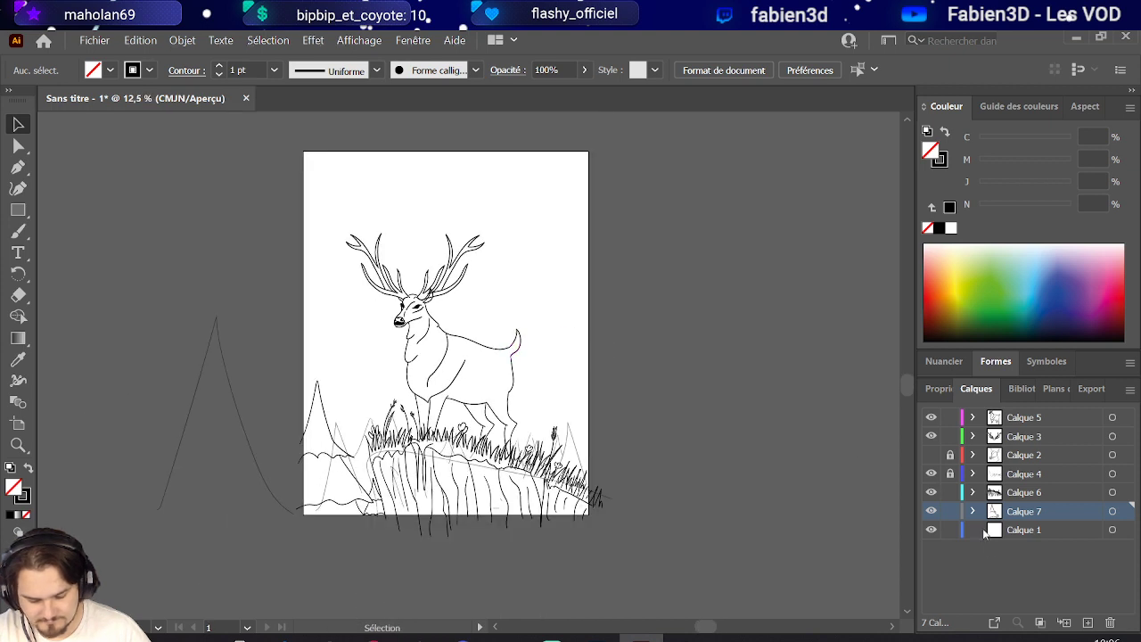
click(932, 493)
click(932, 493)
click(932, 474)
scroll(543, 377, down, 1)
scroll(545, 379, up, 1)
scroll(543, 377, up, 1)
scroll(542, 378, down, 1)
scroll(542, 377, up, 1)
scroll(505, 393, down, 1)
scroll(505, 394, down, 1)
scroll(517, 383, up, 1)
scroll(517, 383, down, 1)
scroll(514, 390, down, 1)
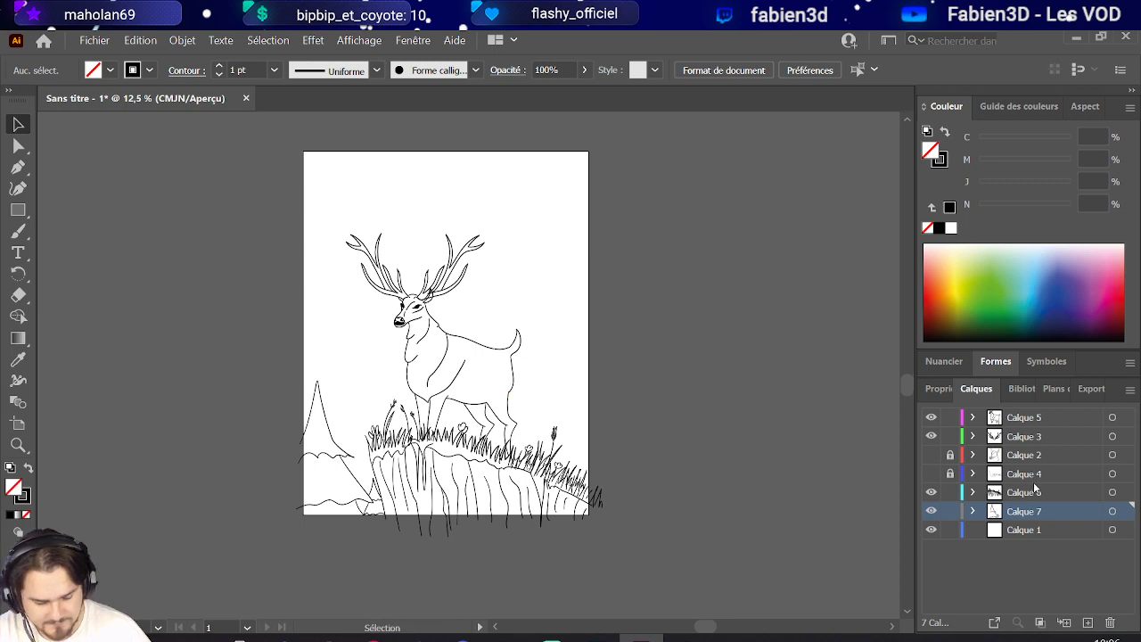
Add a new layer below Calque 7 and try brushing rounded outlines behind the deer, and undo the strokes.
click(1087, 622)
scroll(437, 339, up, 1)
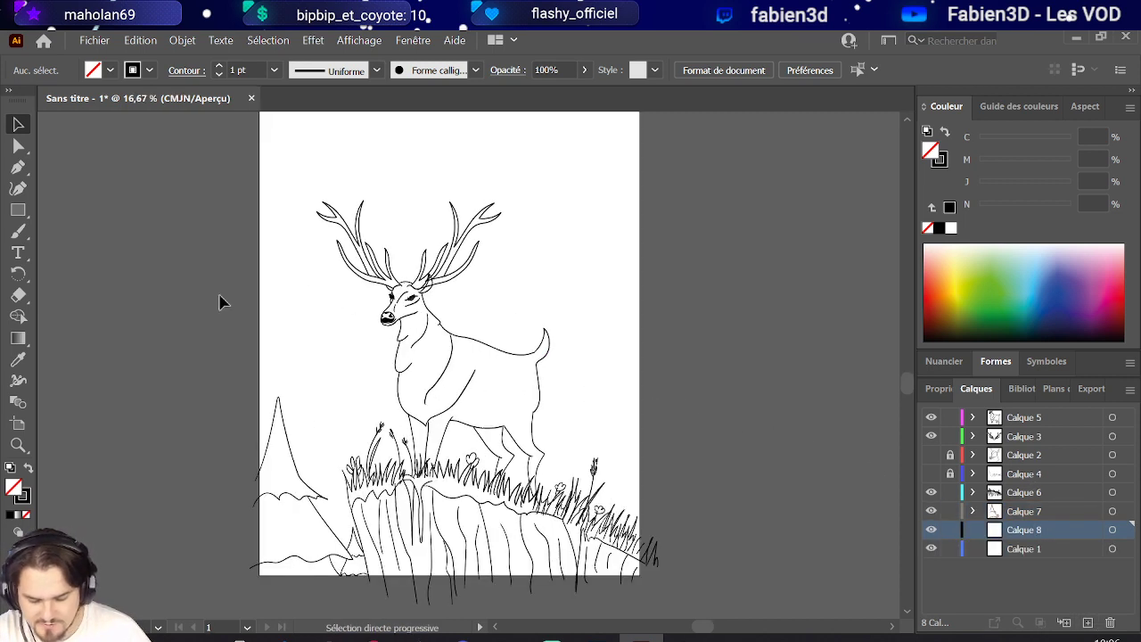
click(18, 230)
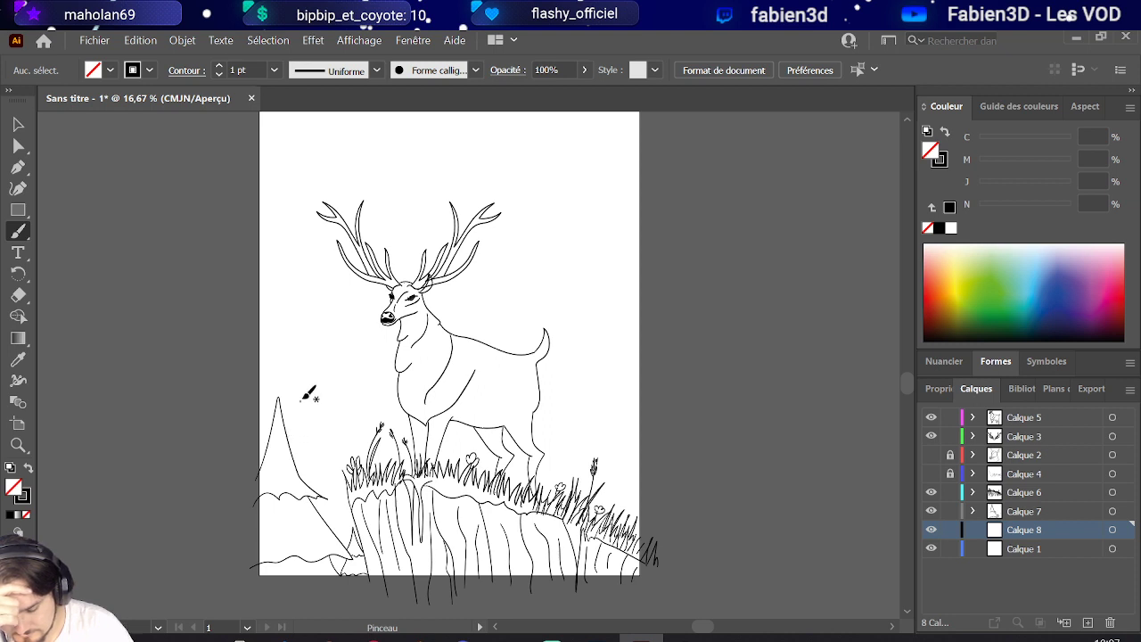
mouse_move(291, 434)
mouse_down()
mouse_move(310, 375)
mouse_move(403, 362)
mouse_move(386, 344)
mouse_move(403, 321)
mouse_move(490, 329)
mouse_move(497, 340)
mouse_up()
key(ctrl)
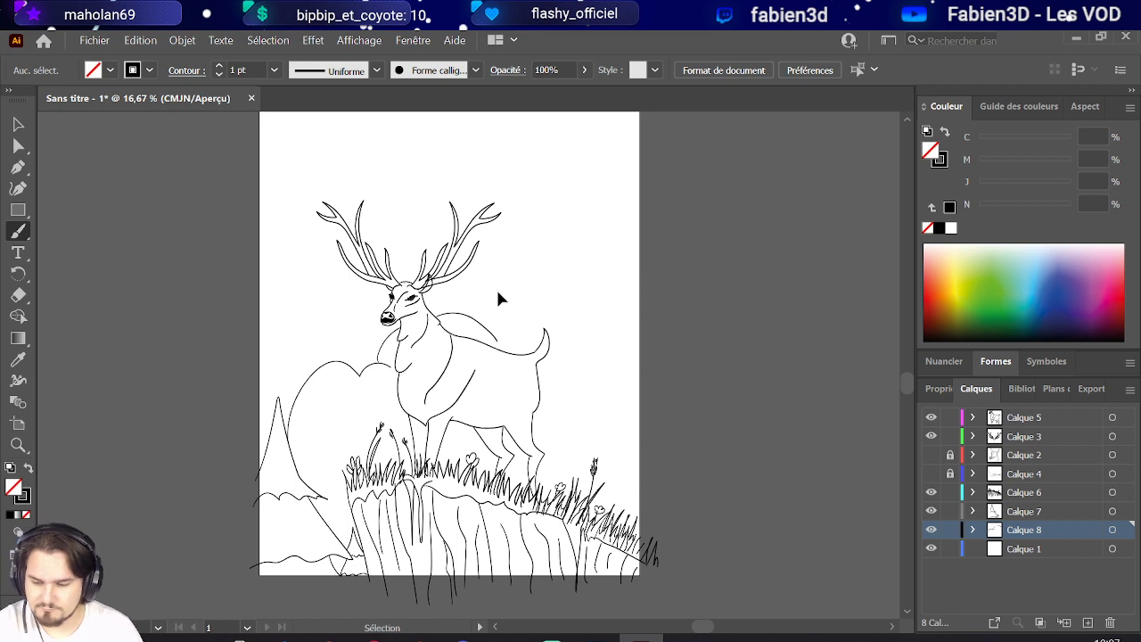
key(ctrl+z)
key(ctrl+z)
key(ctrl+z)
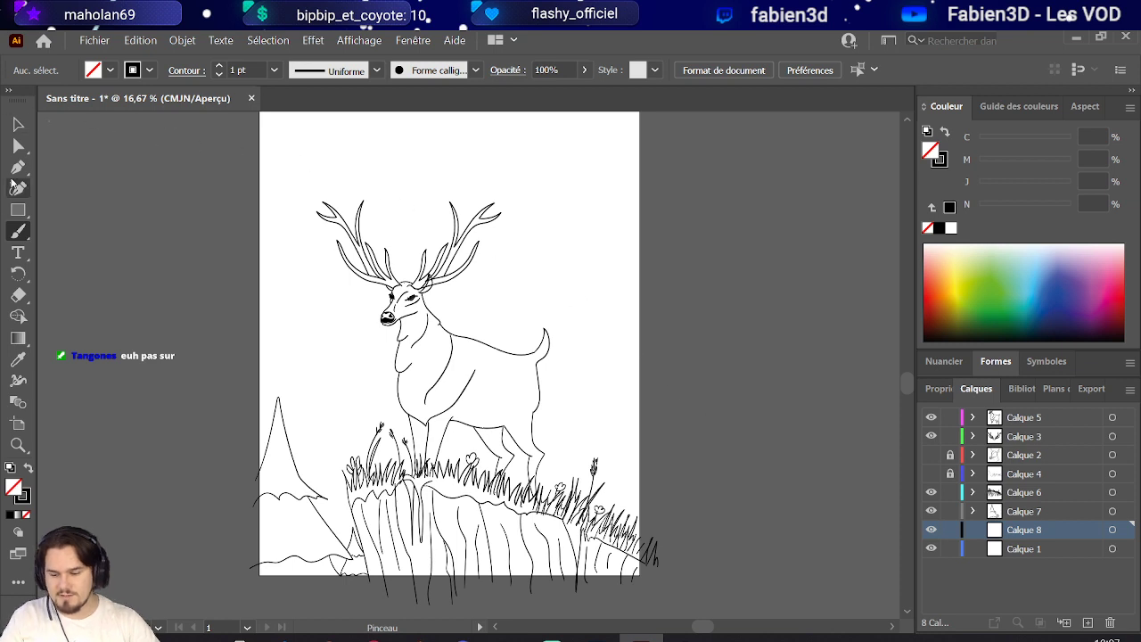
Select and copy all the visible vector artwork: the deer, antlers, cliff, grass and background peaks.
click(18, 124)
scroll(515, 388, down, 2)
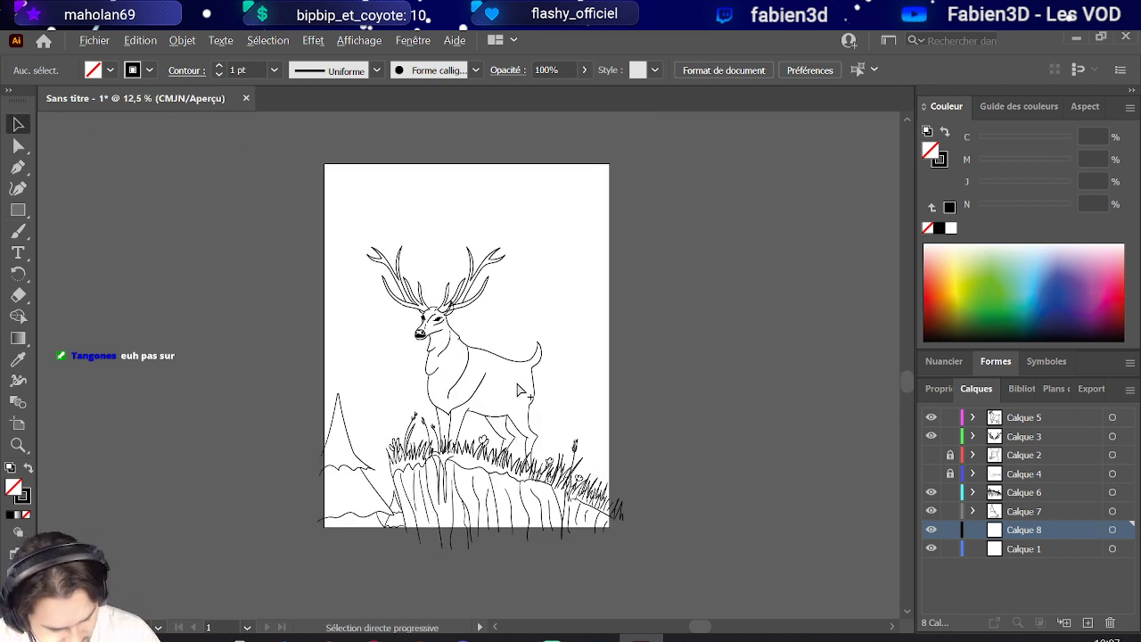
key(ctrl+a)
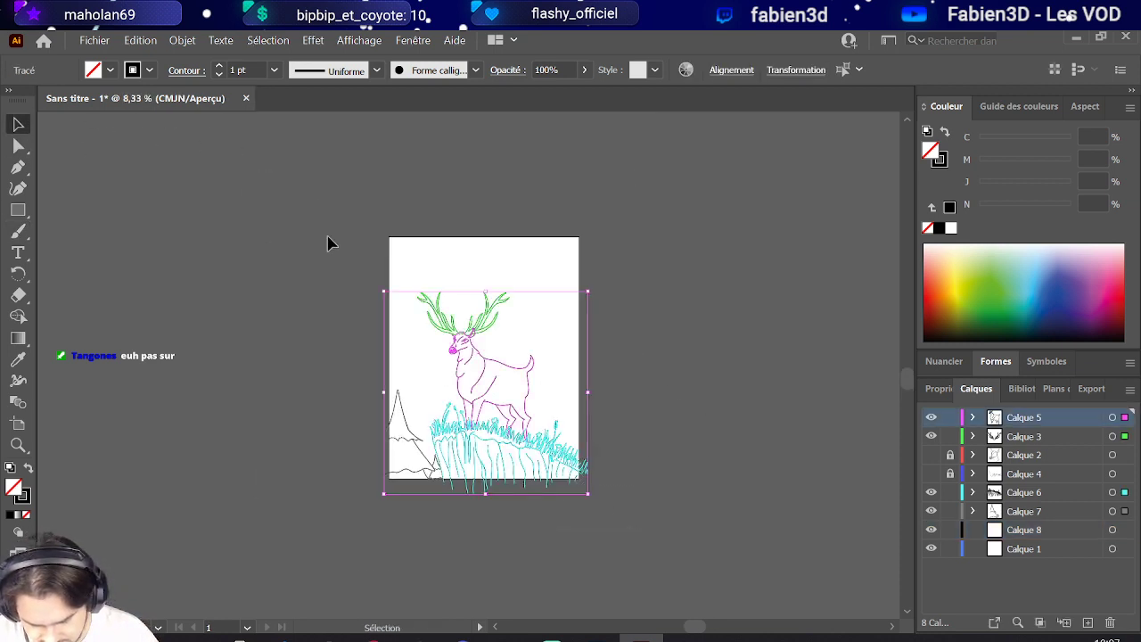
key(a)
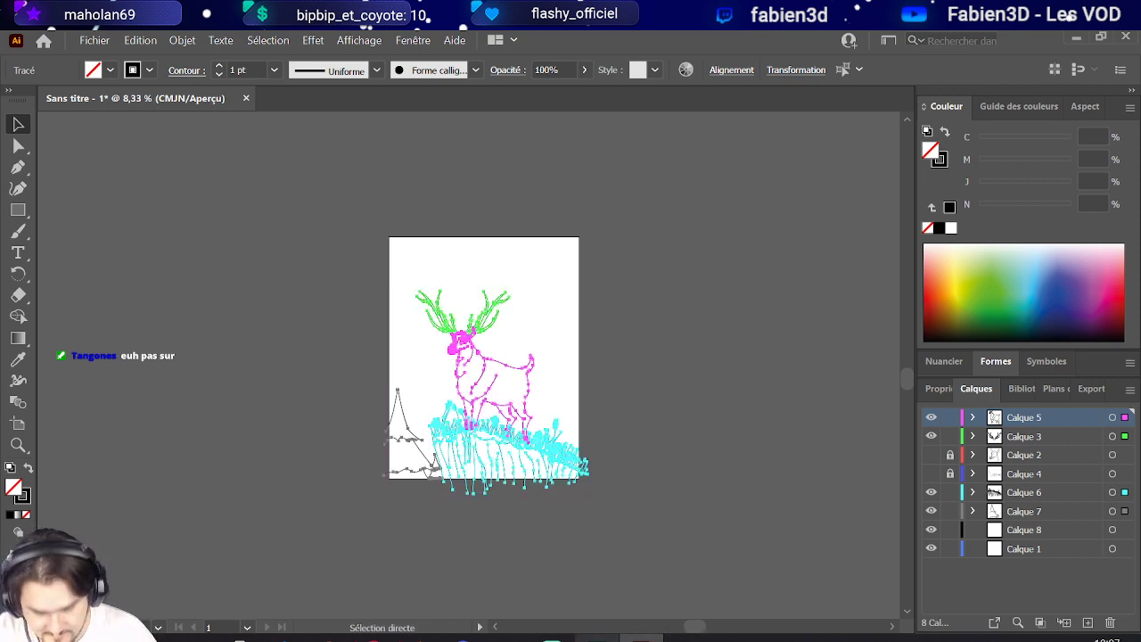
key(v)
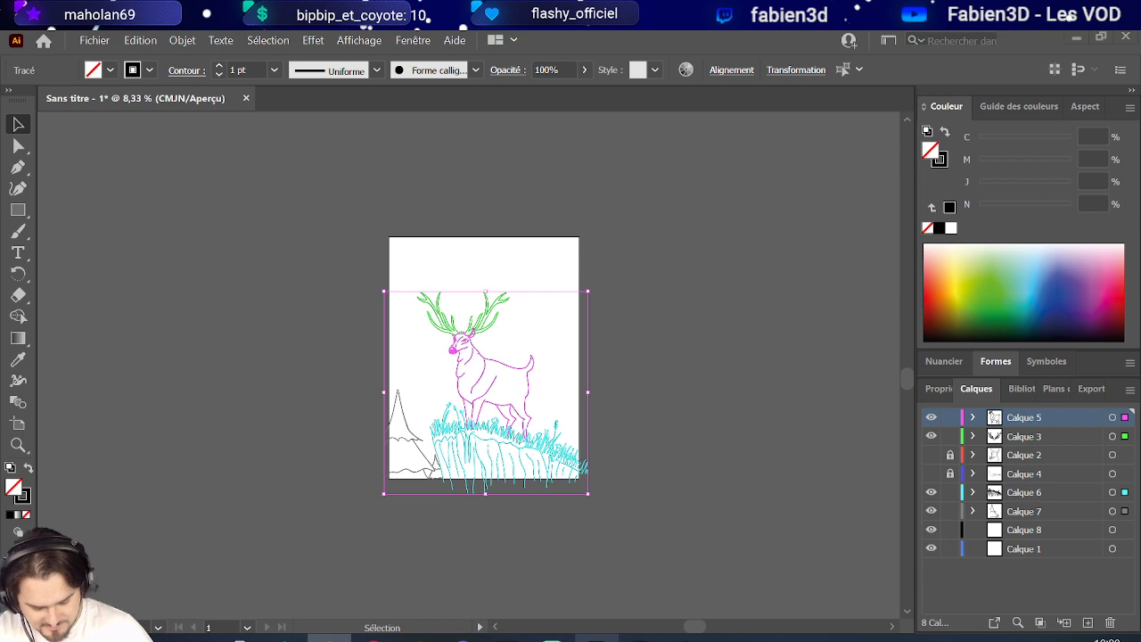
Switch to Photoshop and paste the artwork into the blank document as a smart object (Objet dynamique) at its default placement.
click(596, 636)
key(ctrl+v)
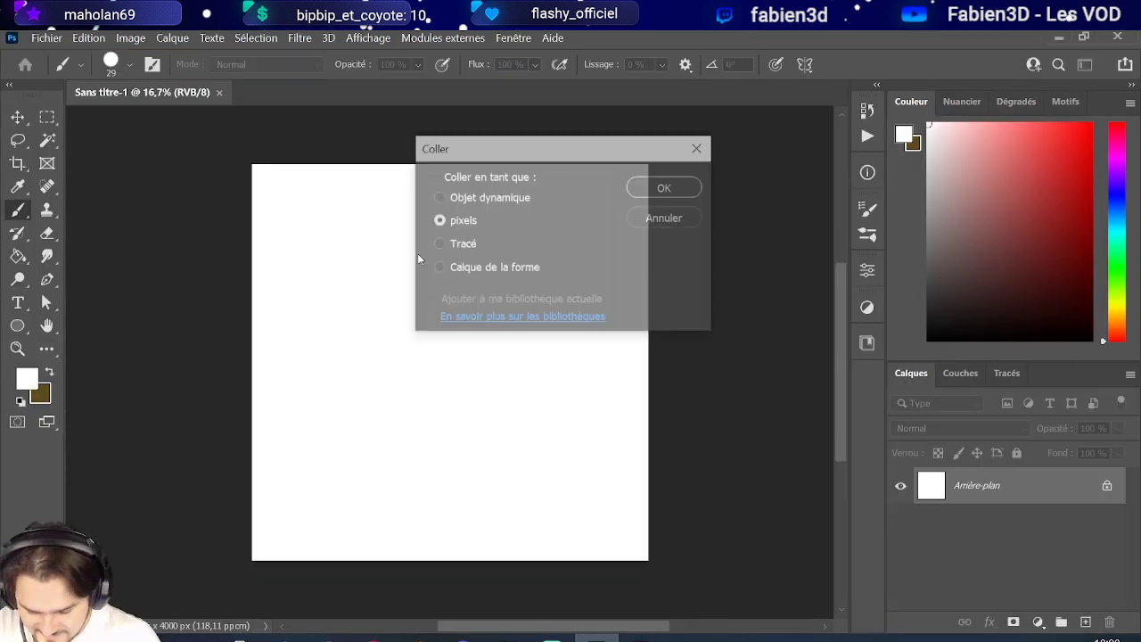
click(440, 198)
click(664, 188)
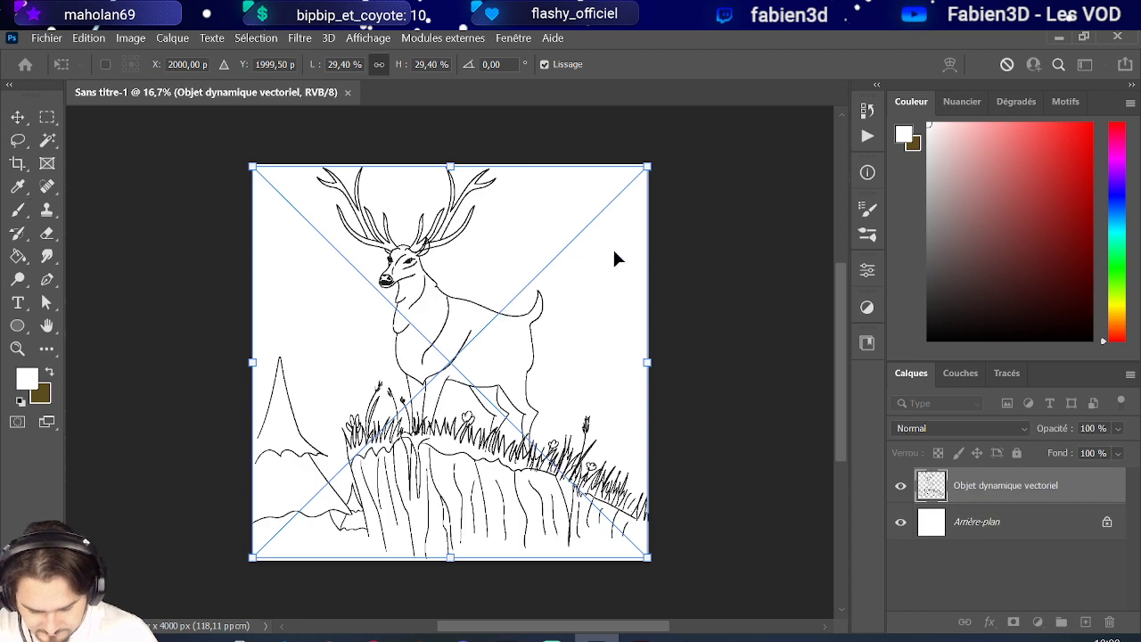
key(Return)
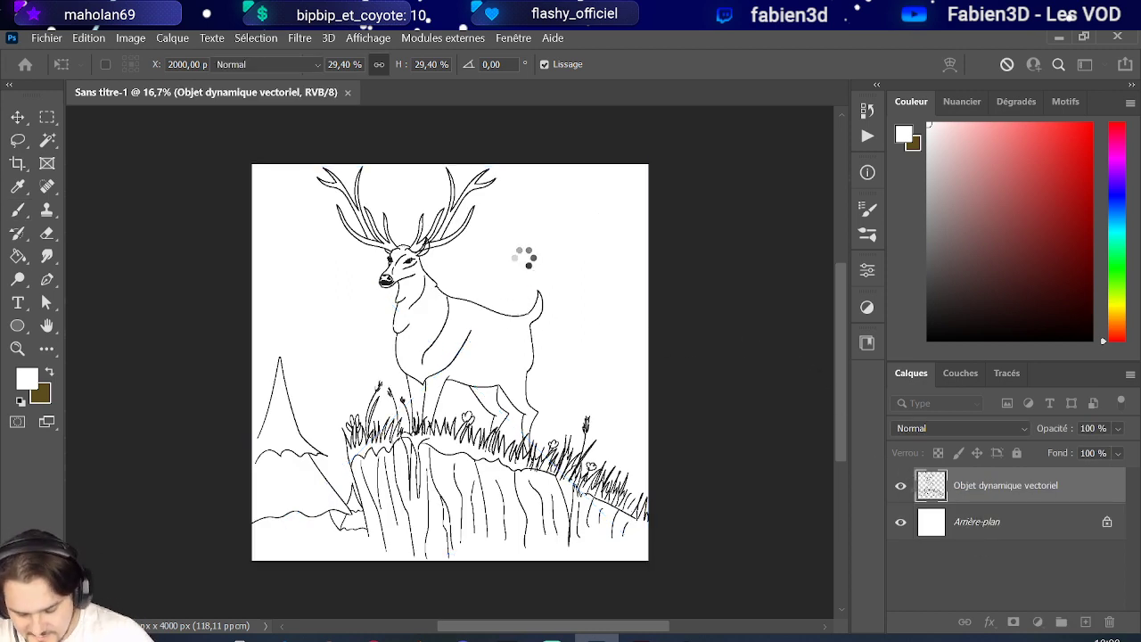
key(ctrl+e)
key(b)
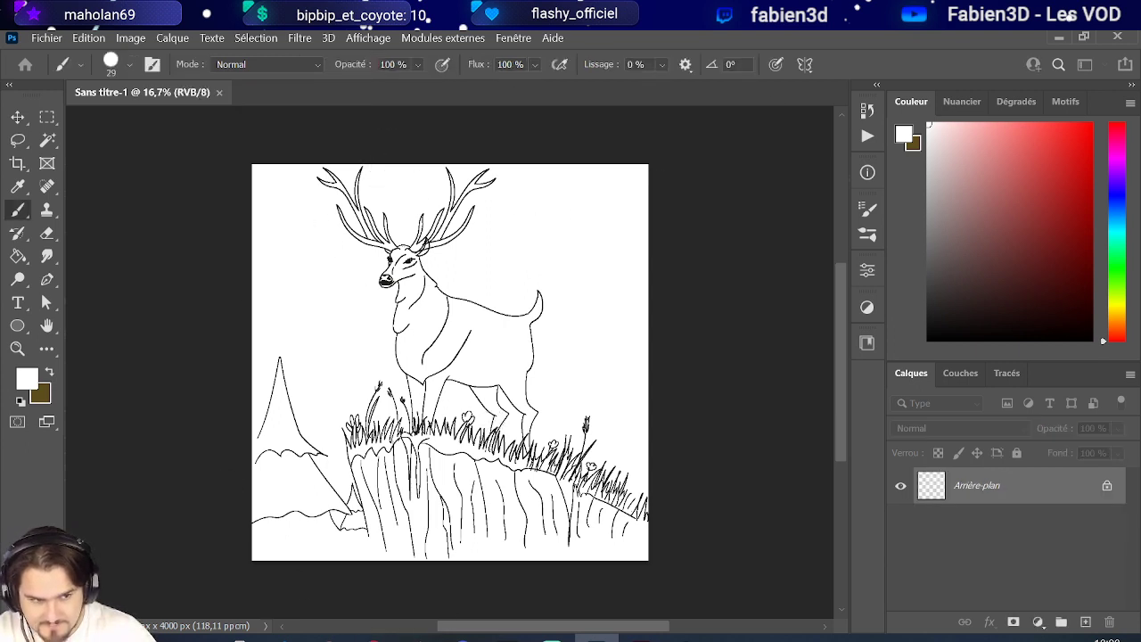
click(868, 343)
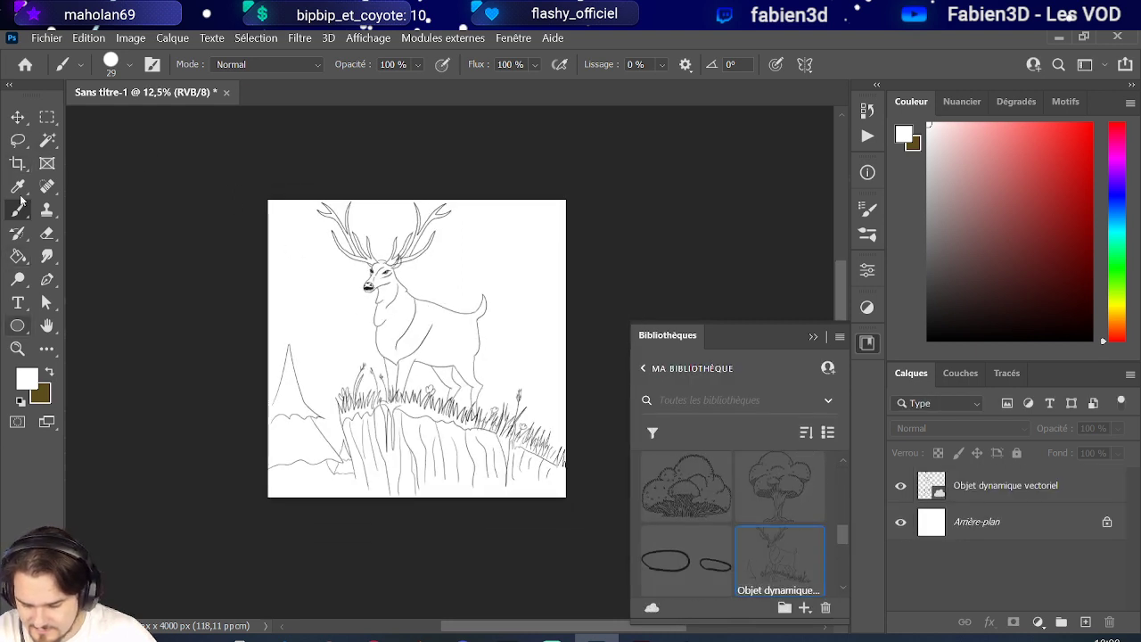
Set white as the background colour, extend the canvas above the antlers to a height of 4735 px, and trim its left edge slightly.
click(18, 163)
drag(422, 198, 420, 171)
click(49, 372)
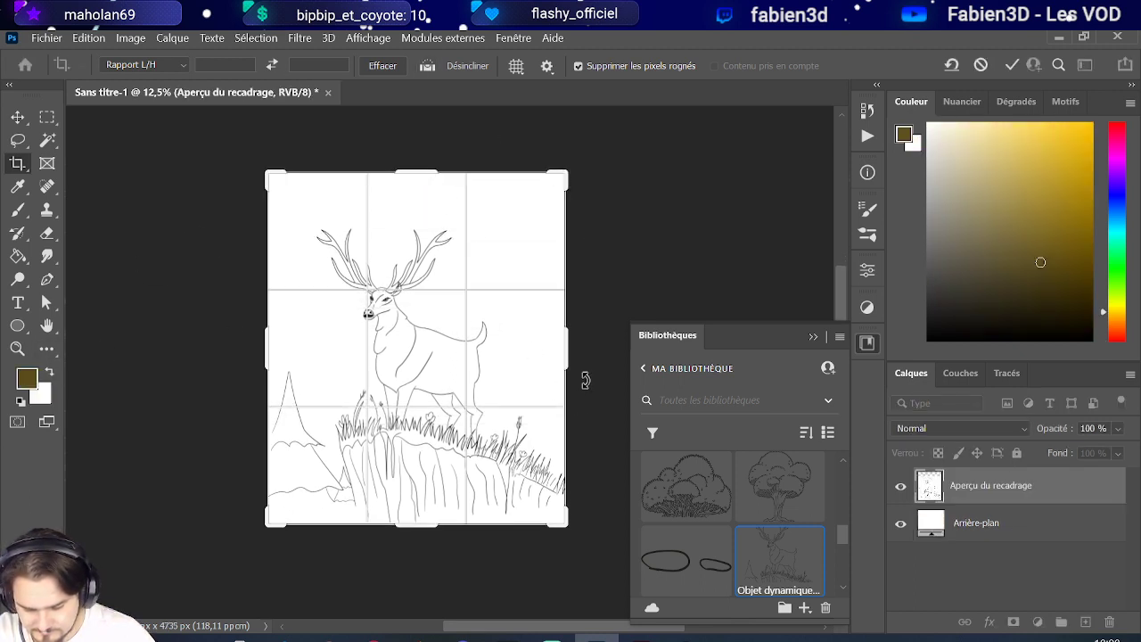
drag(262, 351, 271, 352)
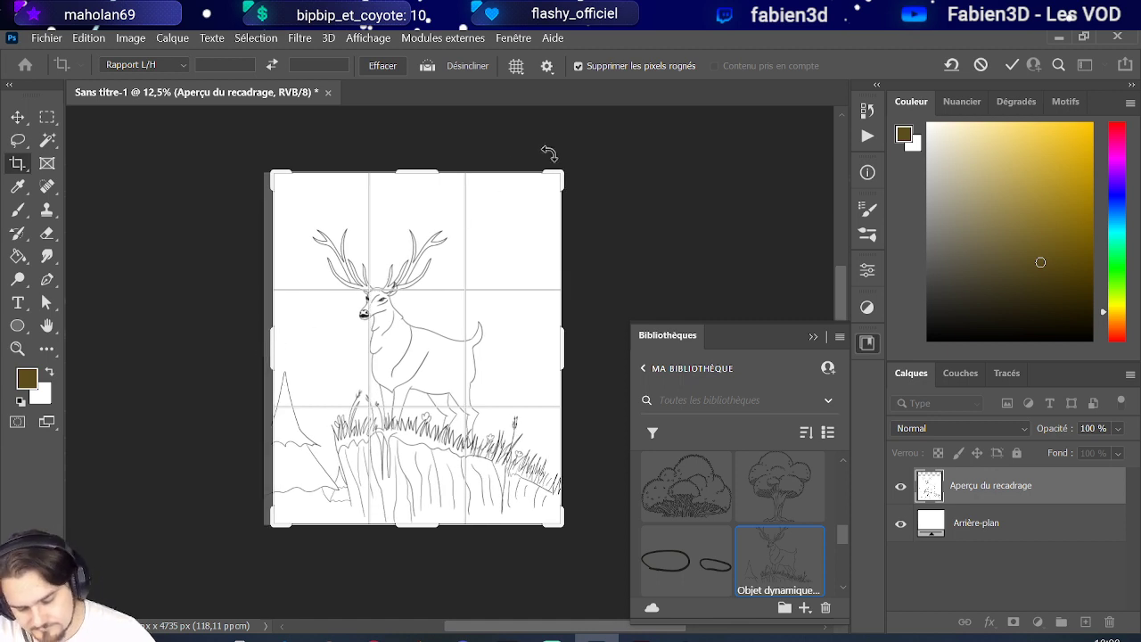
key(Return)
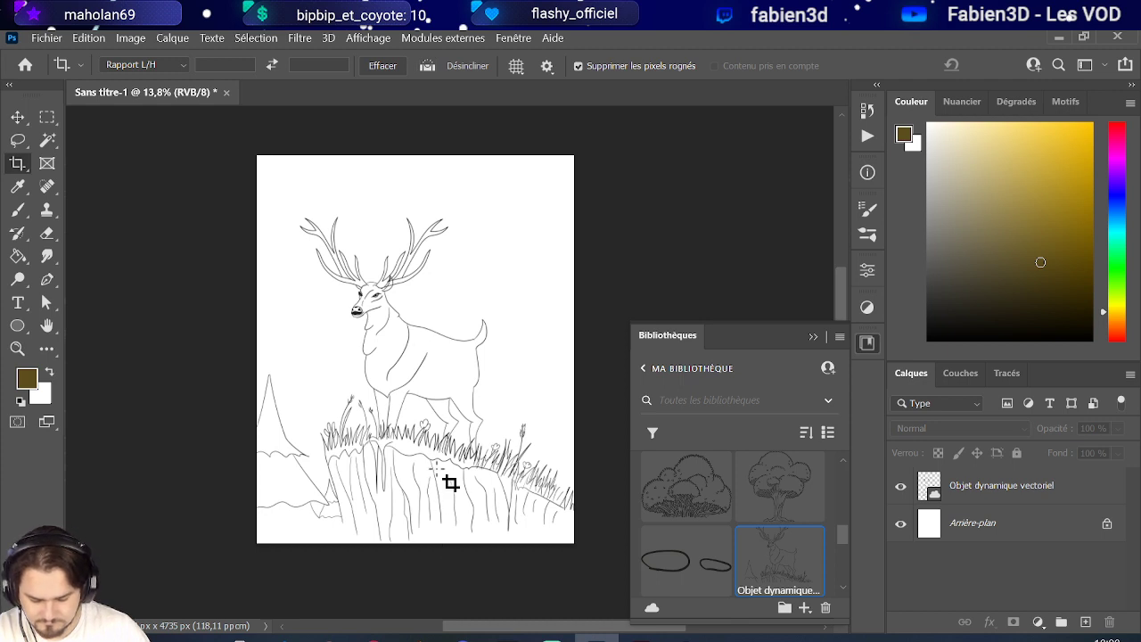
Recrop the canvas so the deer sits about 337 px lower and the cliff's base is cut, and trim the right edge past the grass.
scroll(458, 435, up, 1)
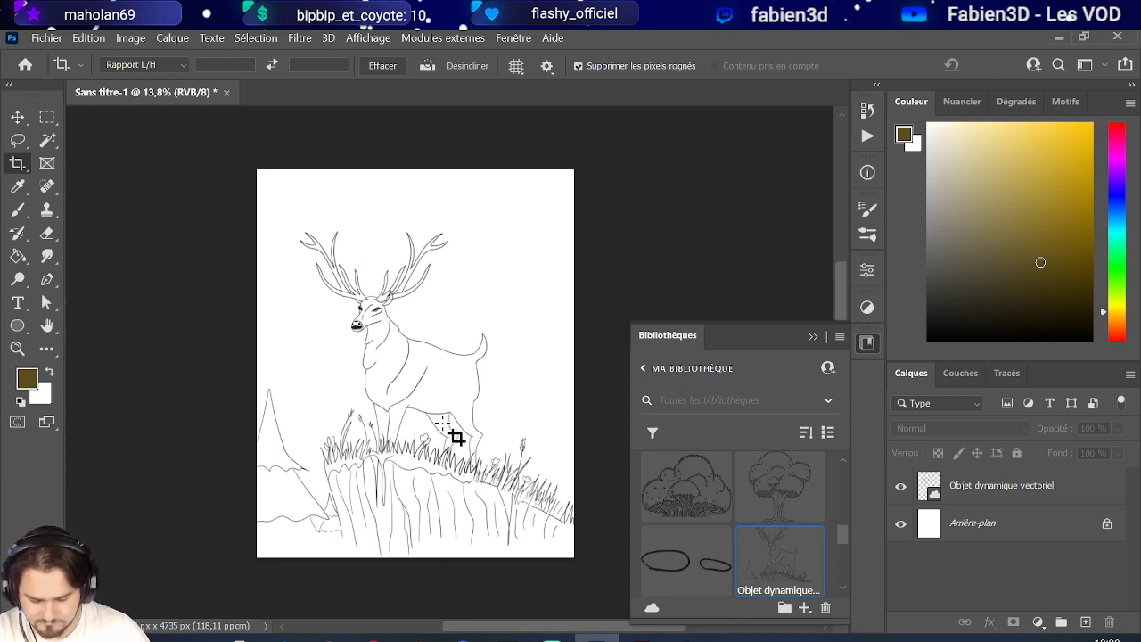
click(480, 231)
drag(480, 231, 479, 254)
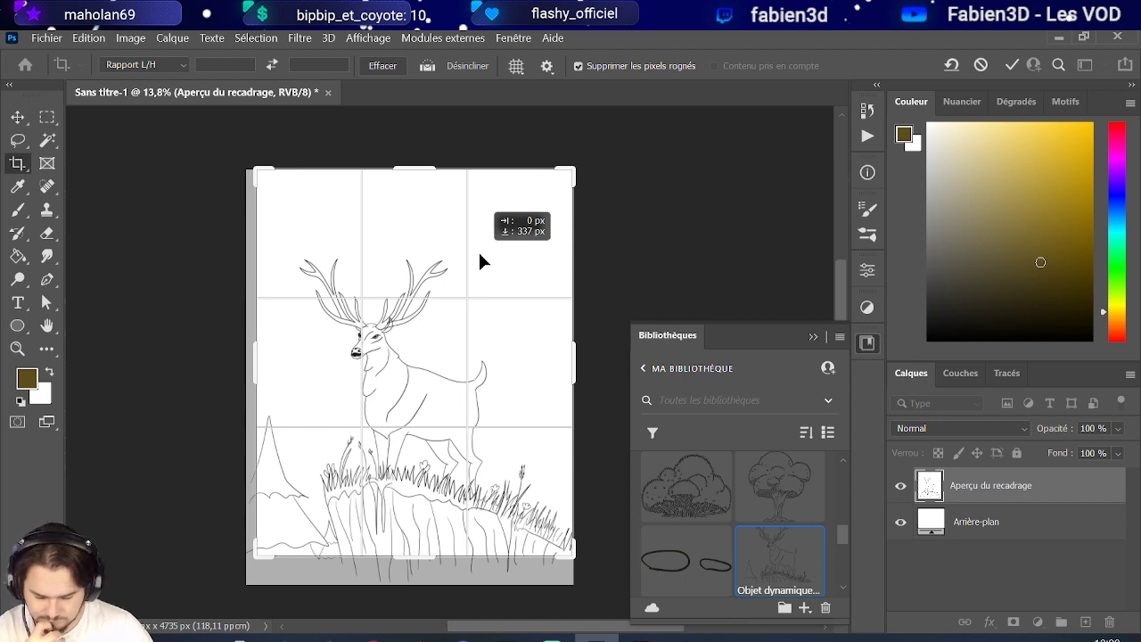
drag(479, 255, 481, 256)
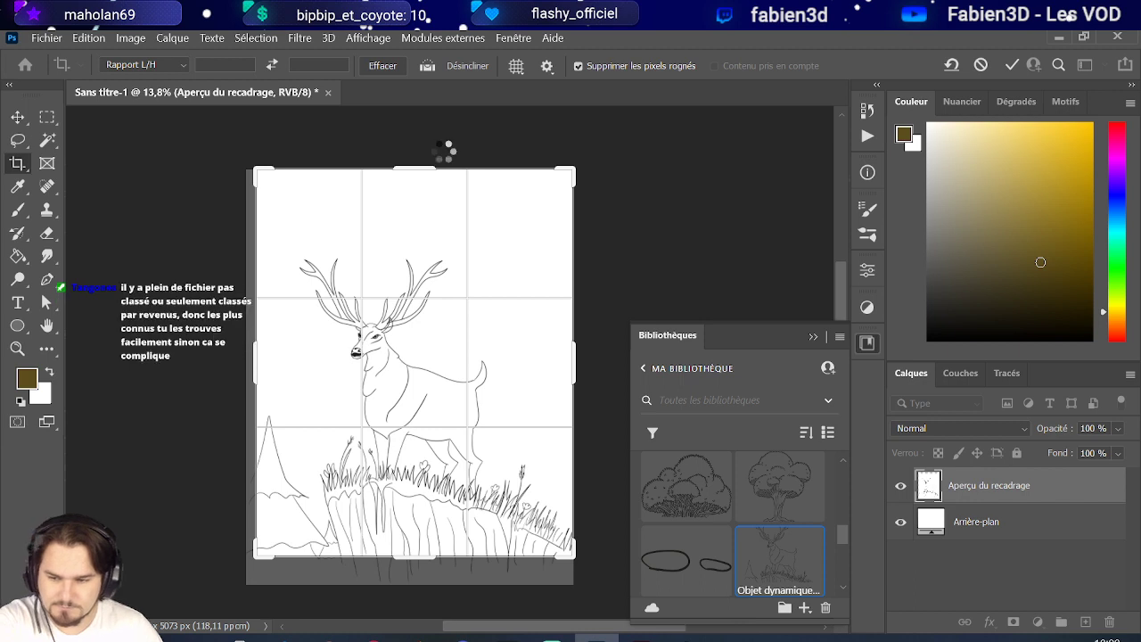
key(Return)
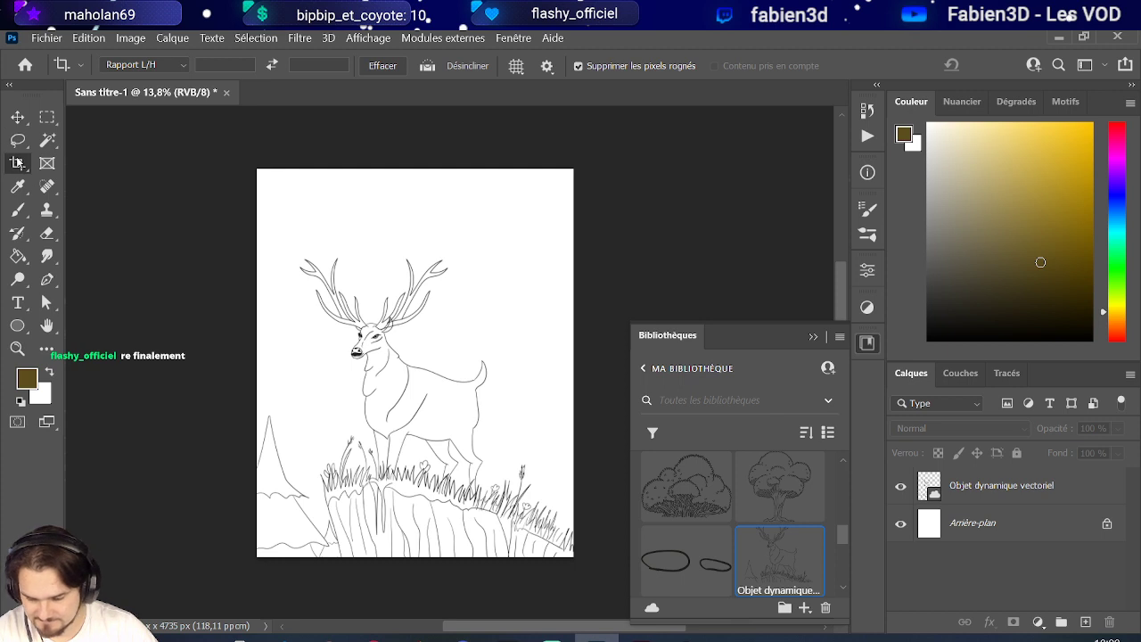
click(525, 398)
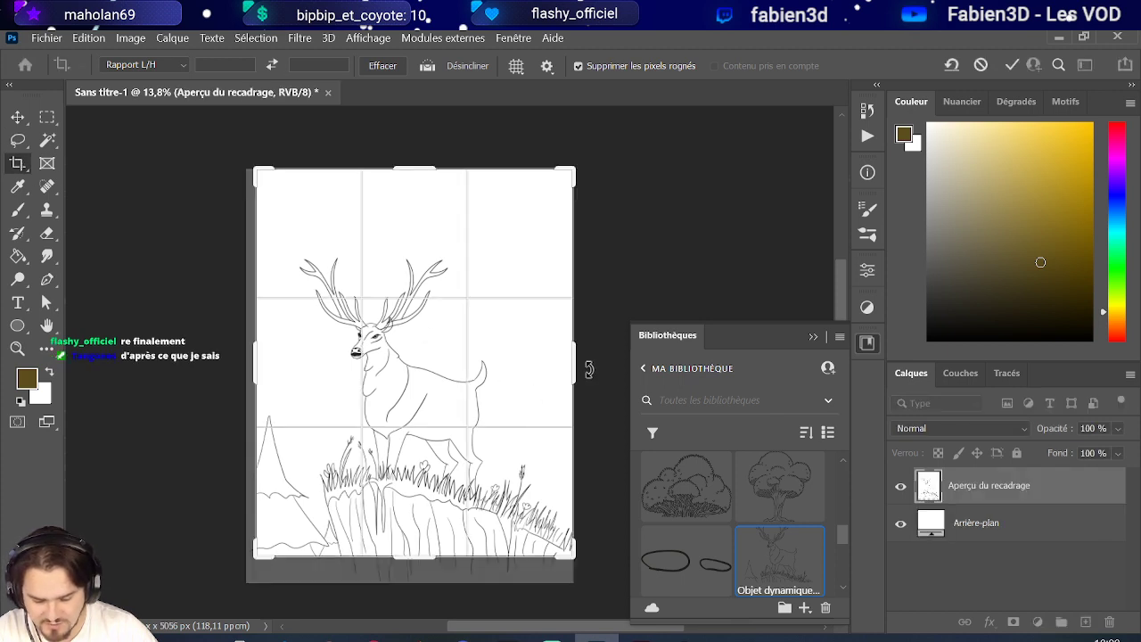
drag(576, 368, 561, 369)
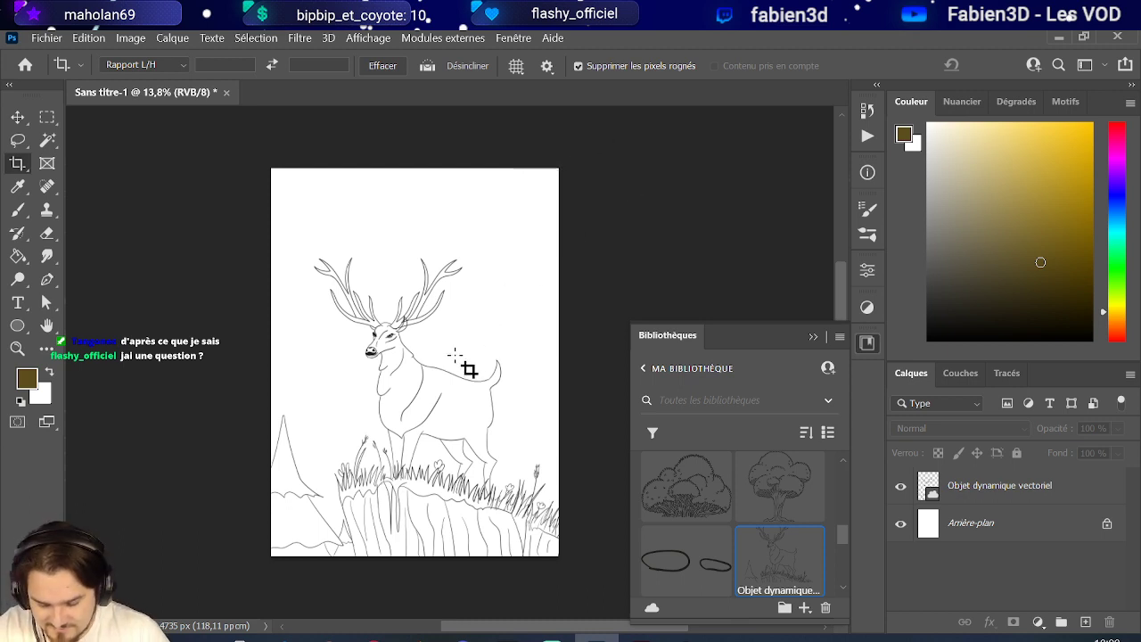
Try drawing a slanted 1 px line above the antlers on a new layer over the background, and delete it.
scroll(454, 389, up, 2)
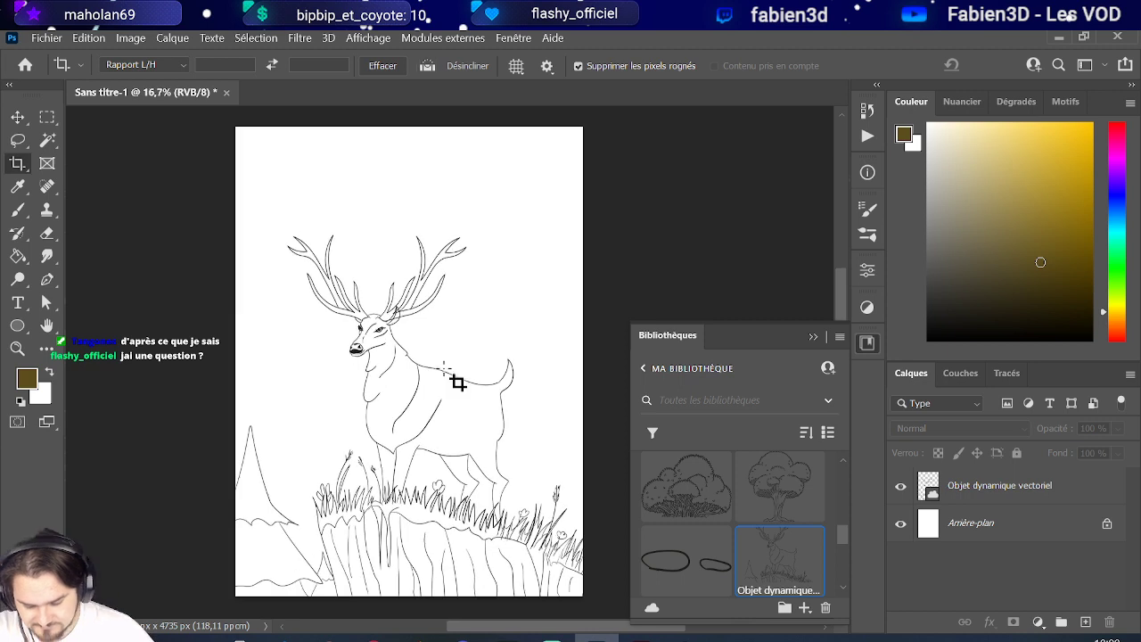
click(983, 535)
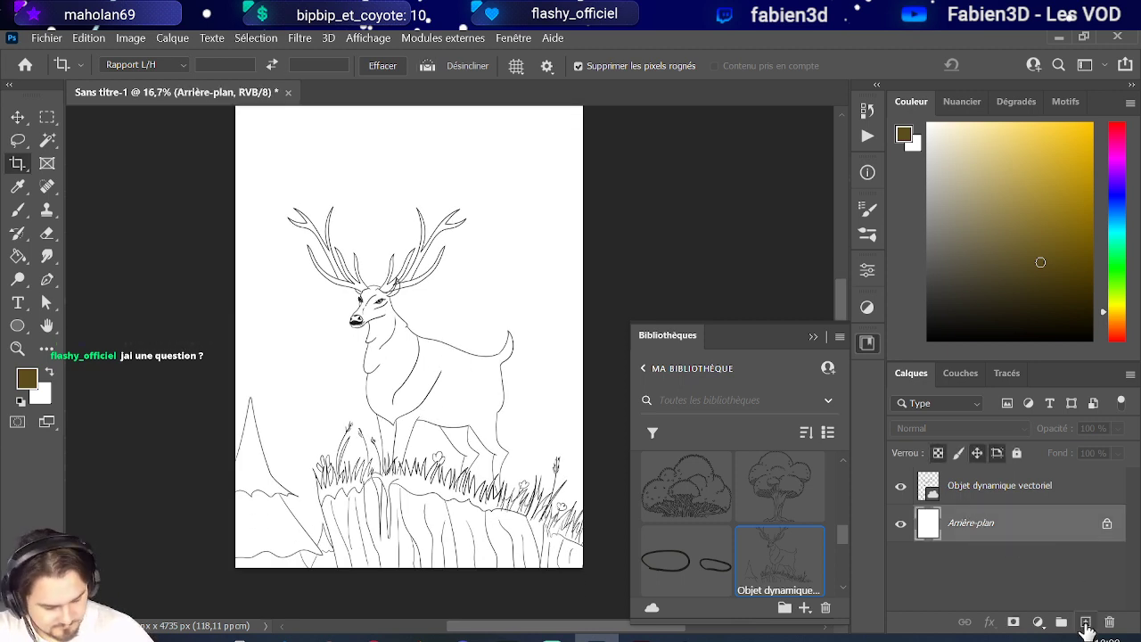
click(1086, 623)
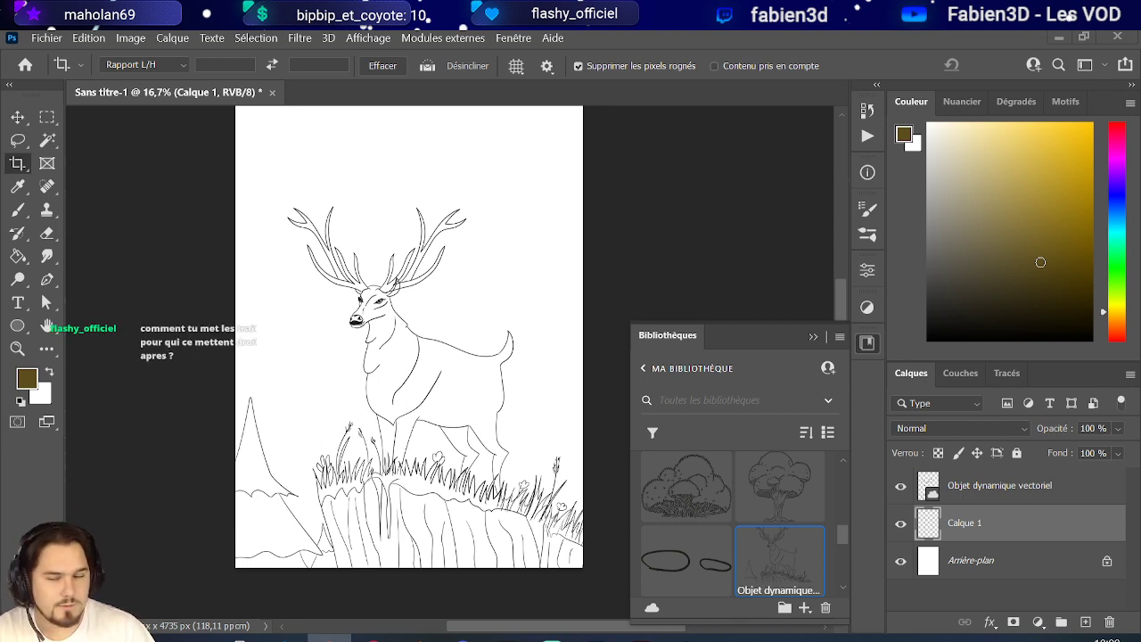
right_click(18, 327)
click(98, 392)
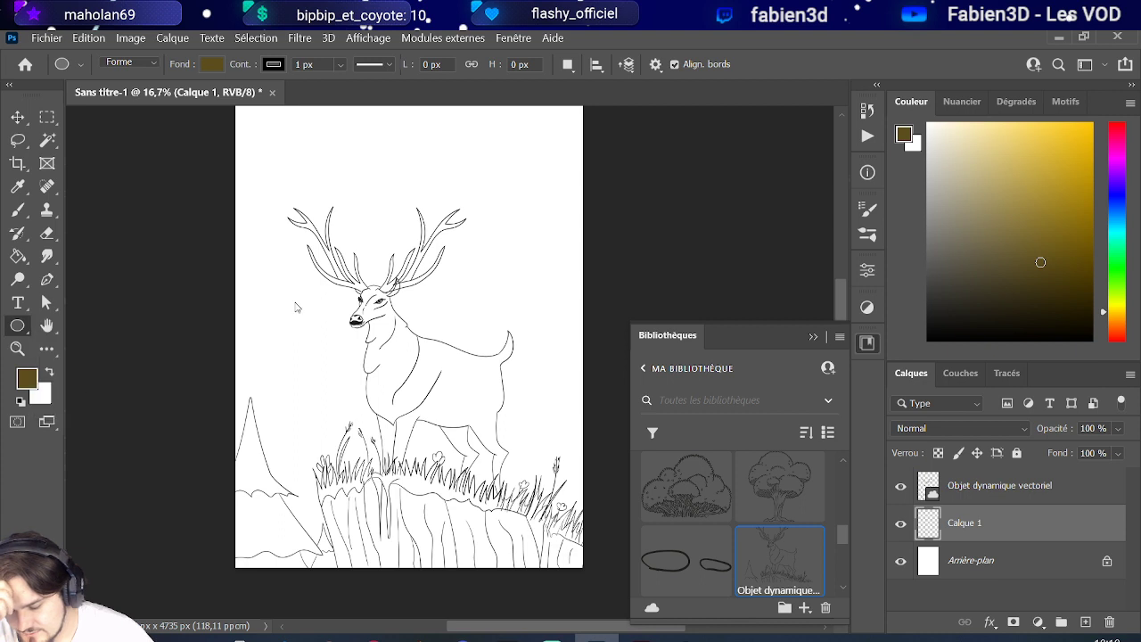
drag(353, 207, 481, 158)
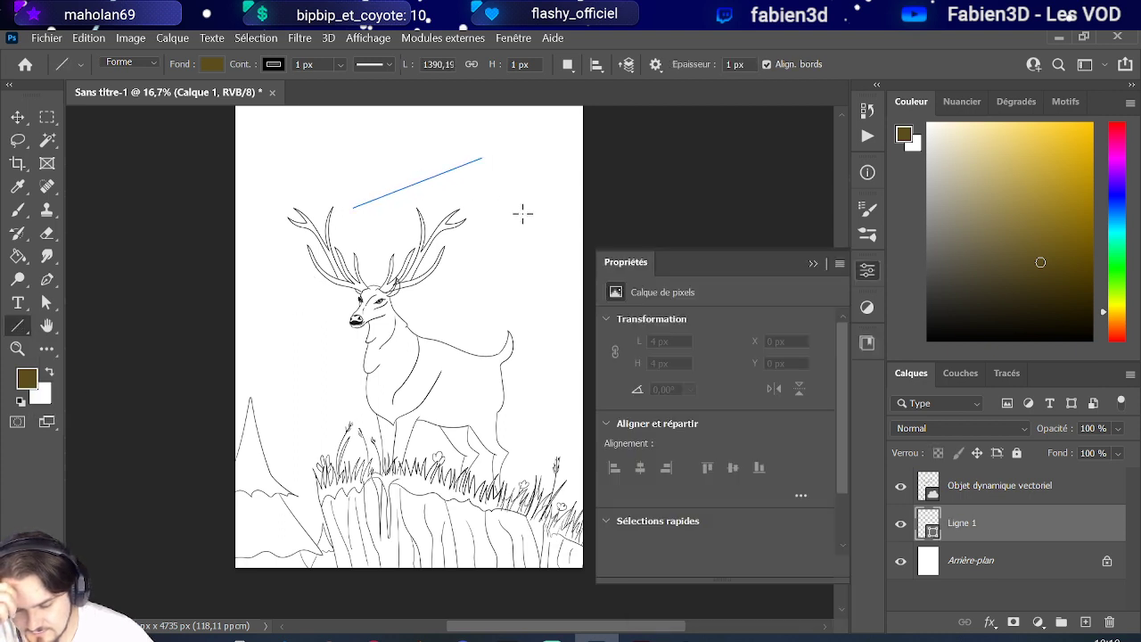
click(20, 118)
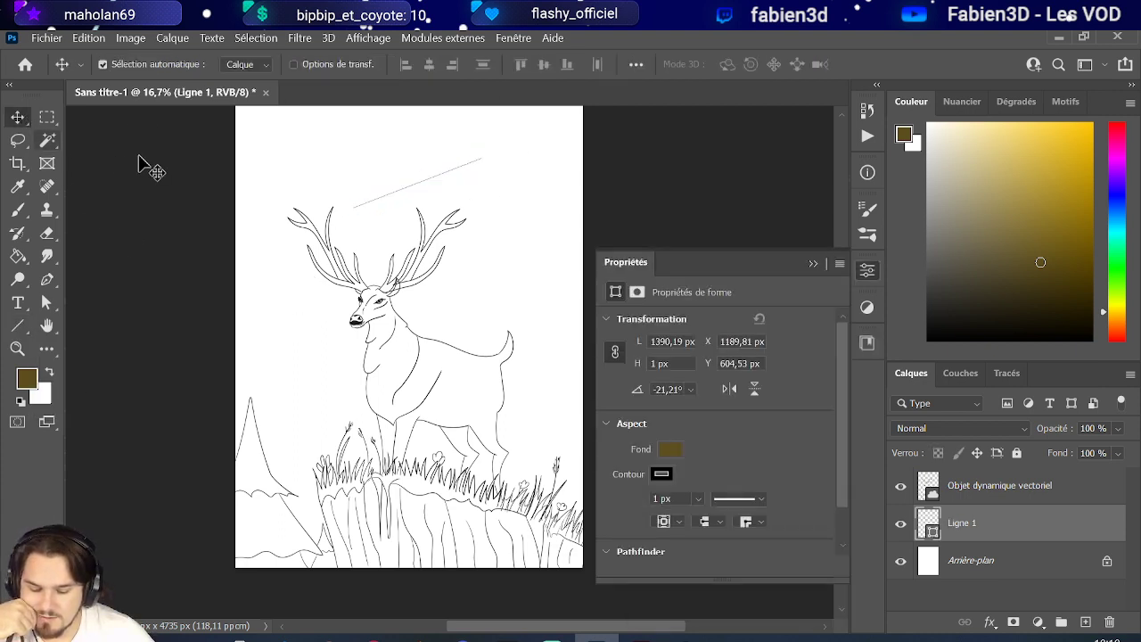
click(428, 183)
click(460, 184)
scroll(459, 181, up, 1)
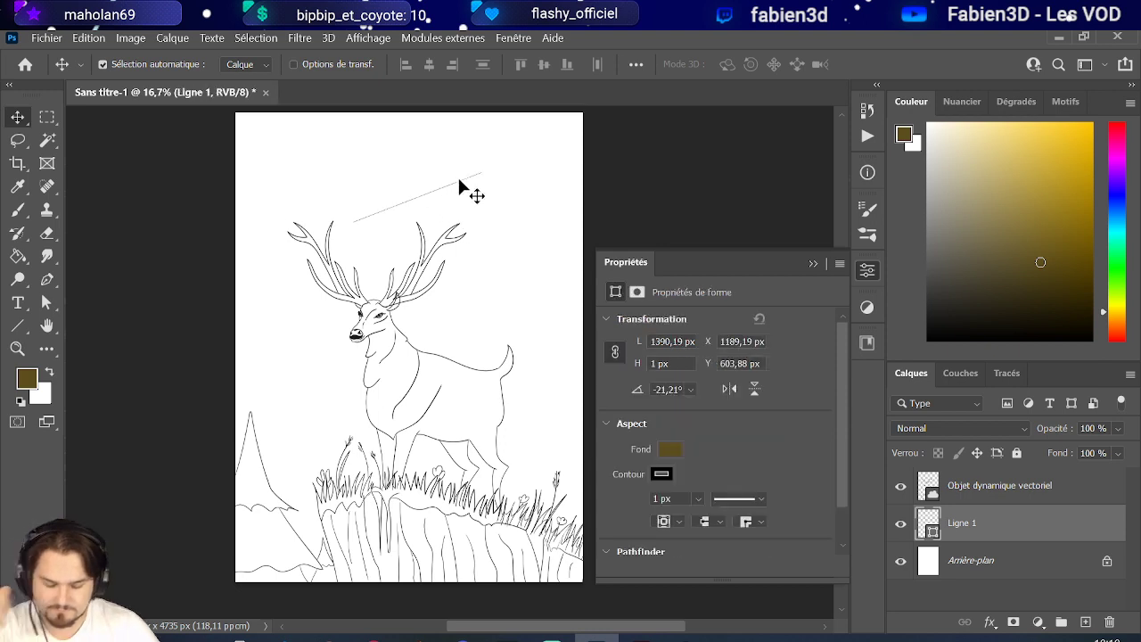
click(1111, 623)
click(522, 285)
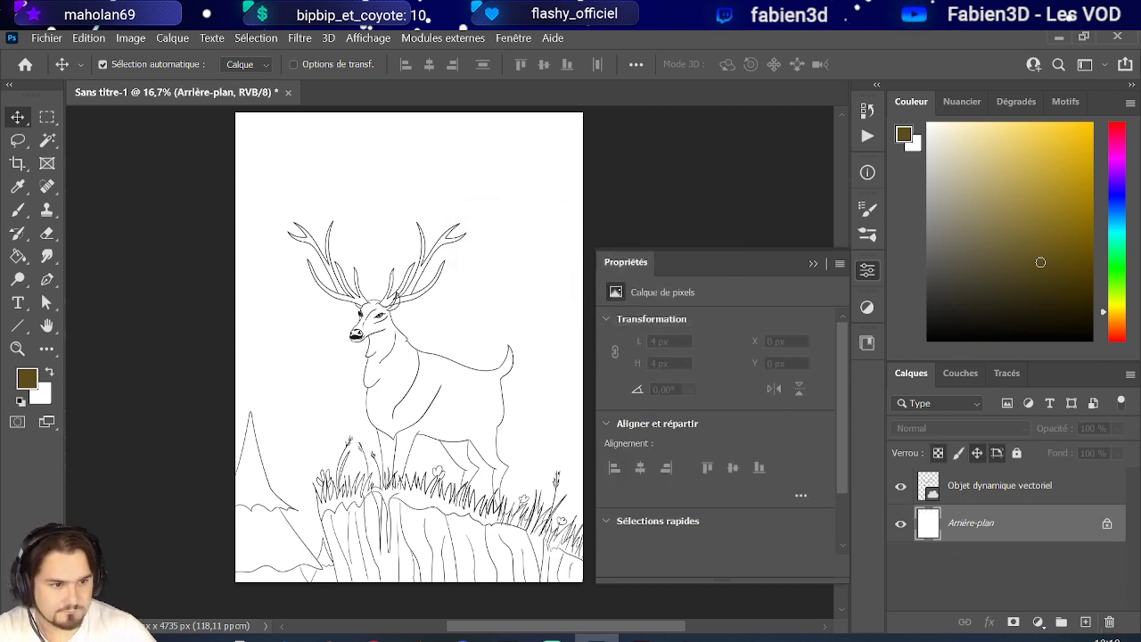
Switch to the Coolors website in the browser, start its palette generator and generate new random five-colour palettes.
key(alt+Tab)
drag(508, 28, 678, 2)
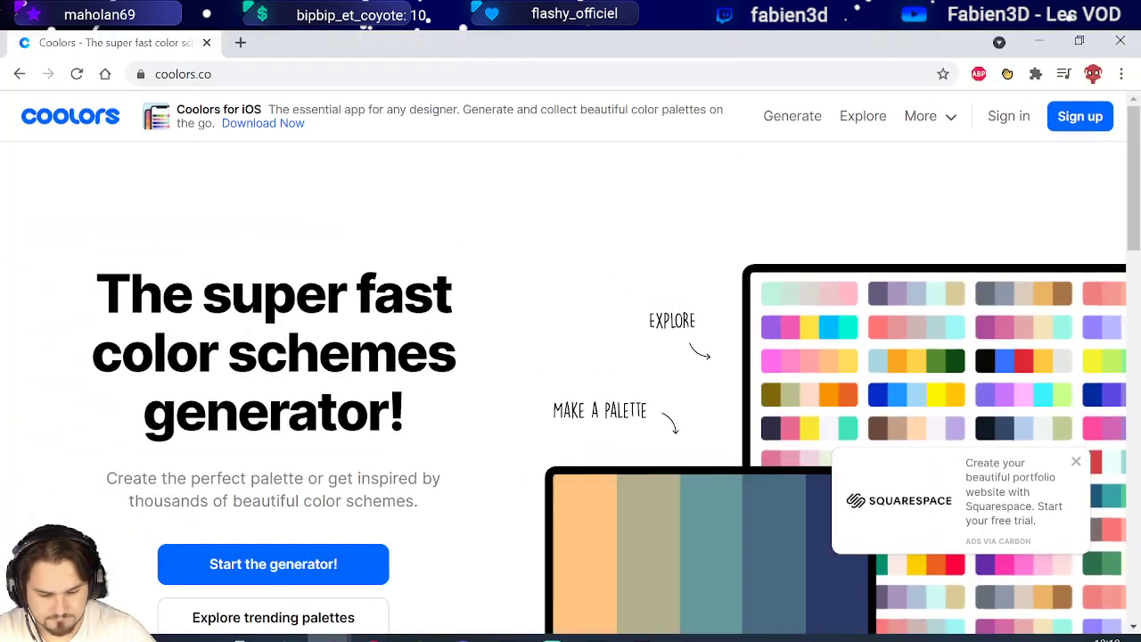
scroll(428, 526, down, 2)
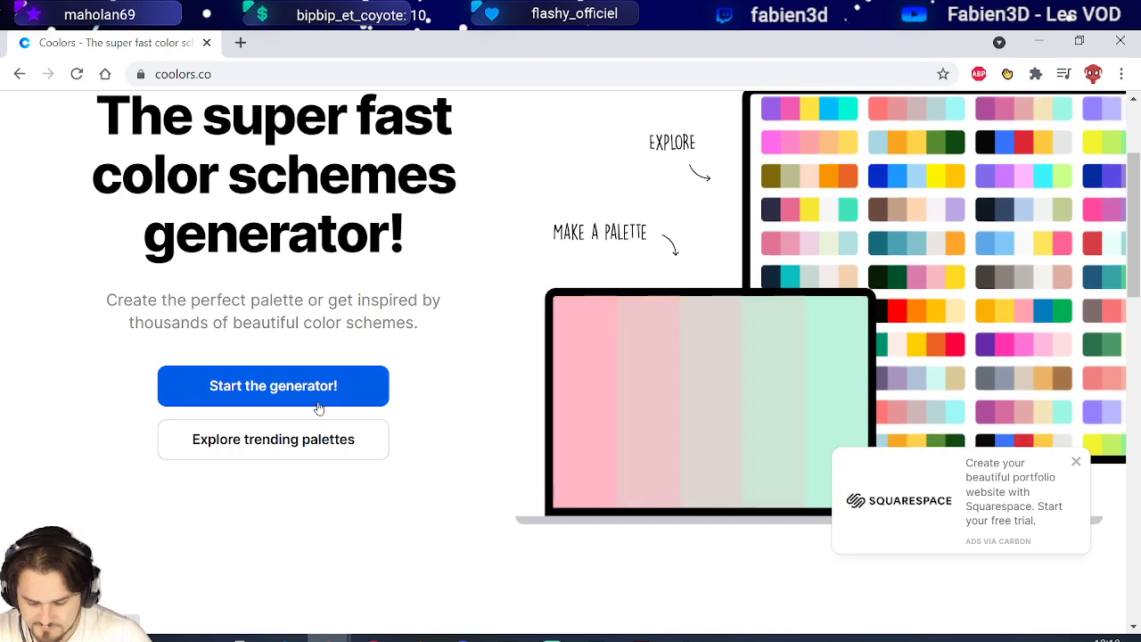
click(319, 396)
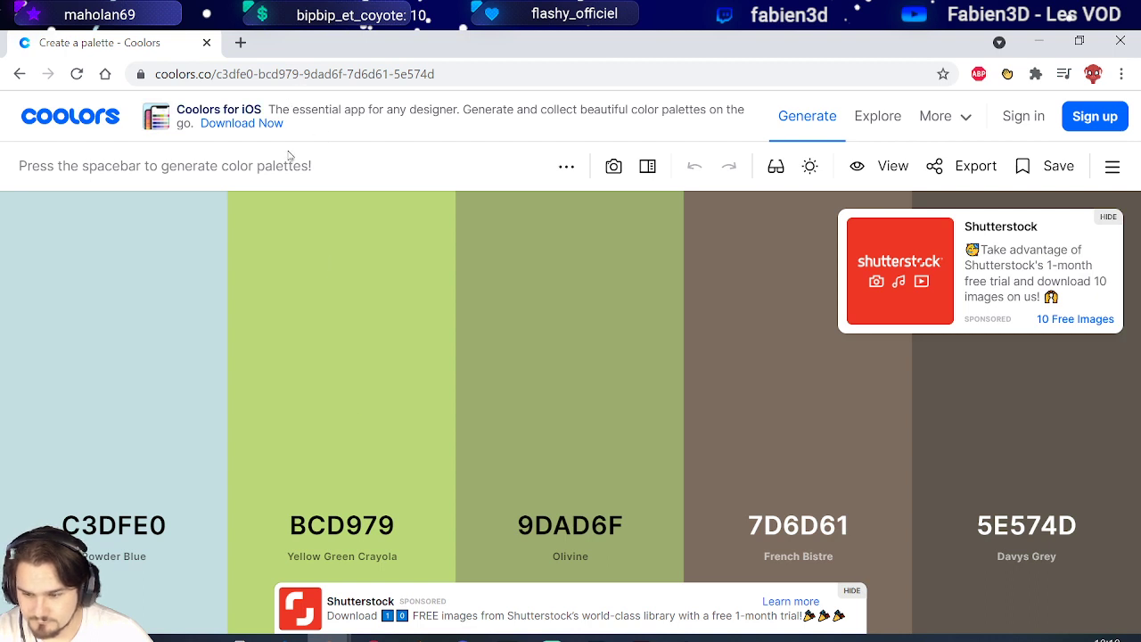
mouse_move(269, 374)
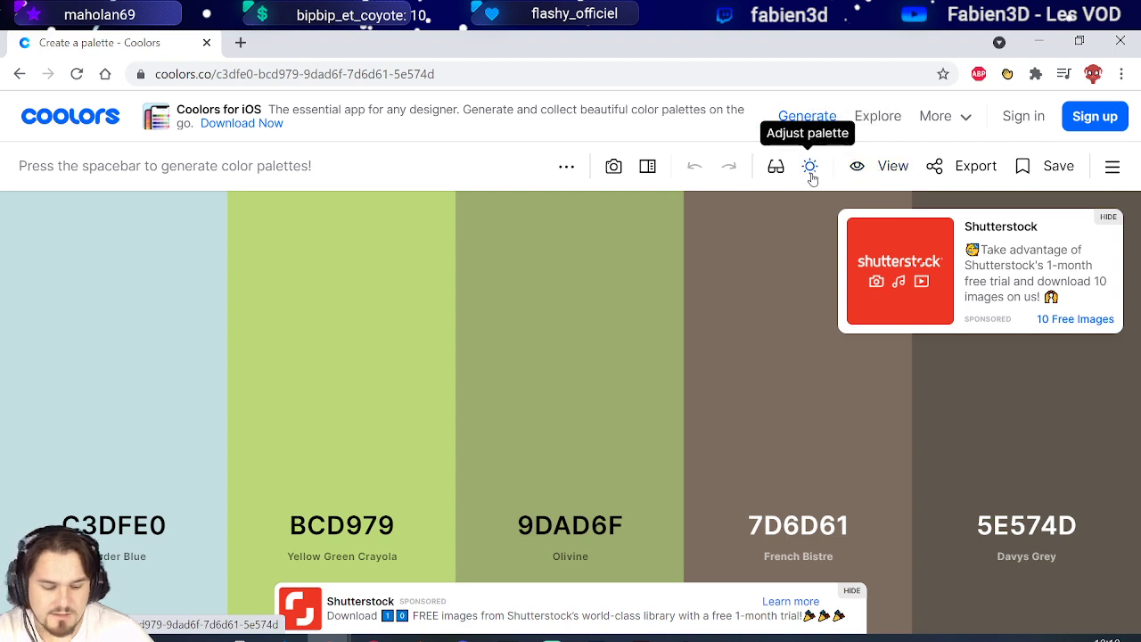
key(space)
key(space)
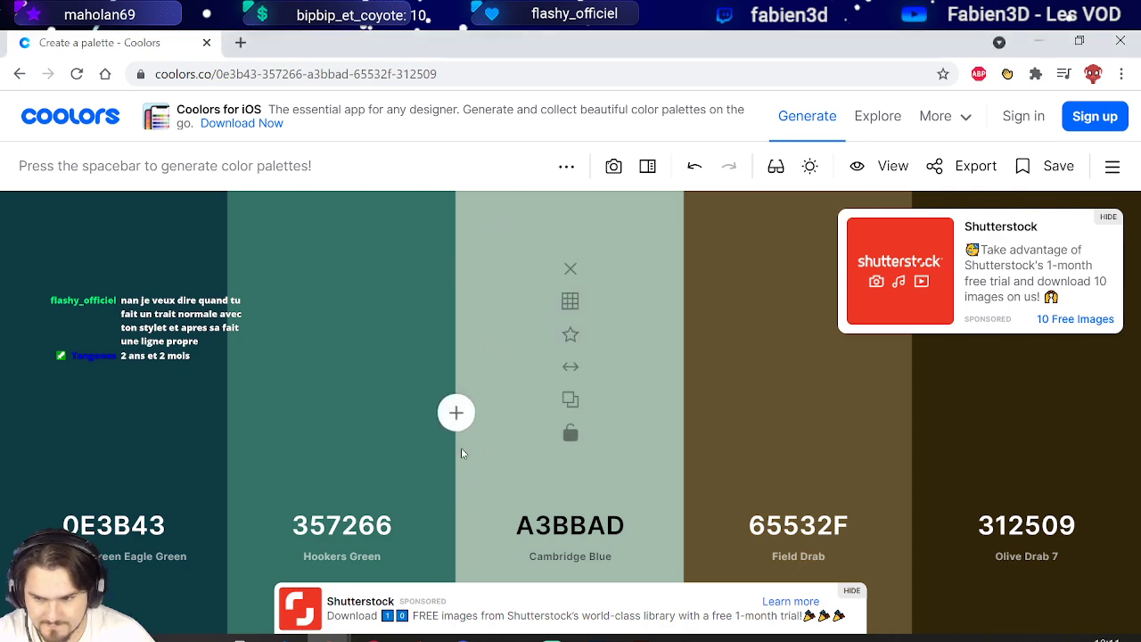
Keep generating random five-colour palettes until one contains charcoal 373F51, and lock that colour.
key(space)
key(space)
key(space)
key(space)
key(space)
key(space)
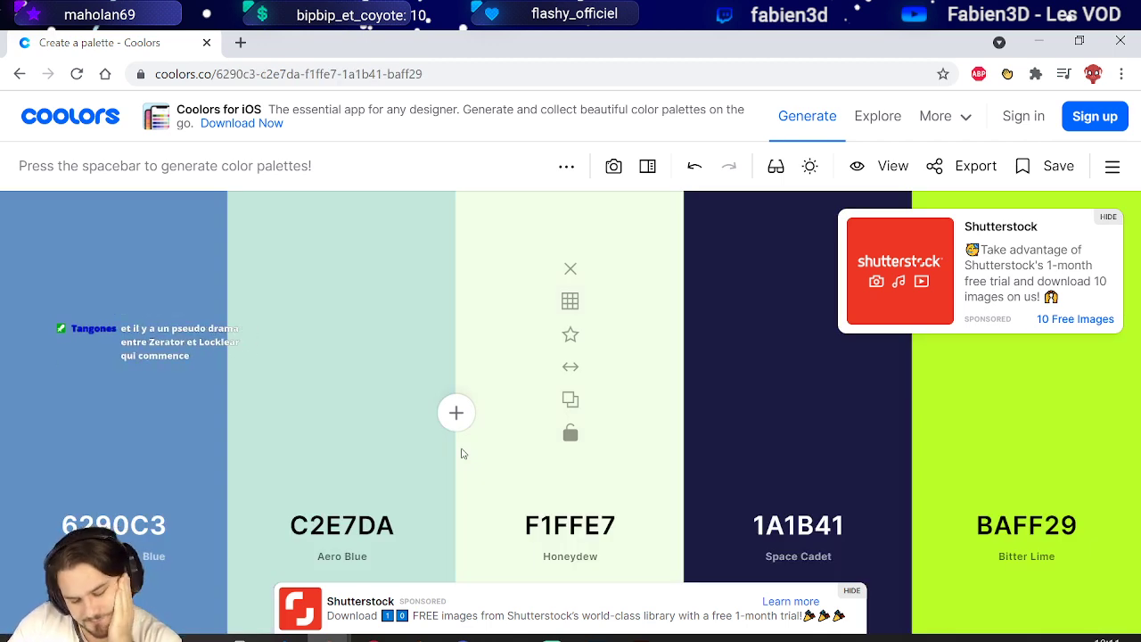
key(space)
key(space)
key(space)
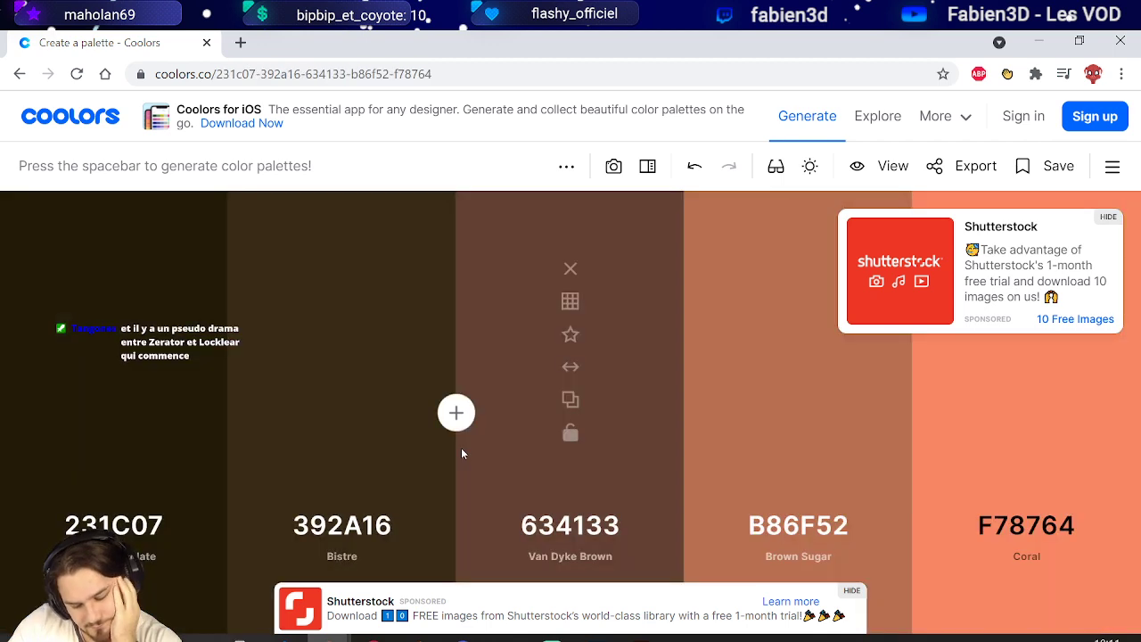
key(space)
key(space)
key(space)
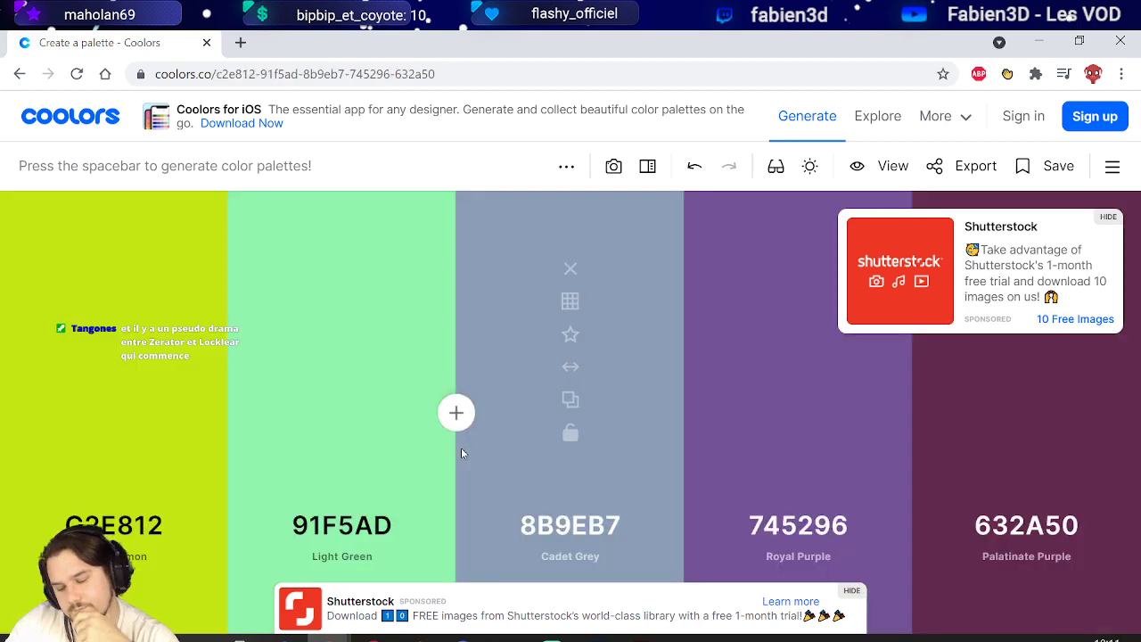
key(space)
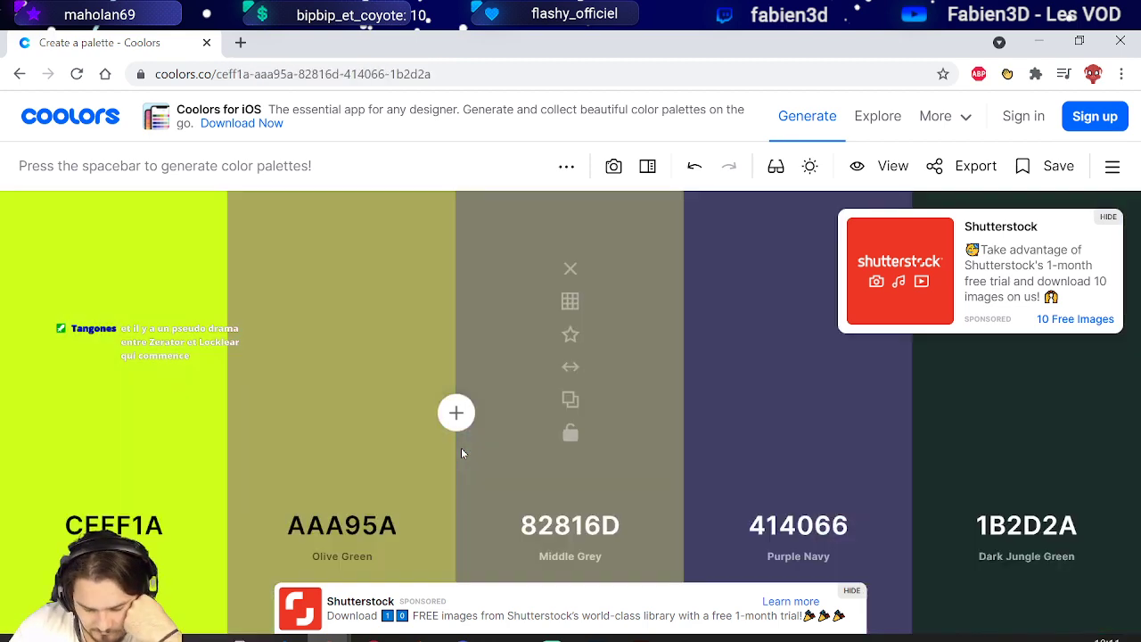
key(space)
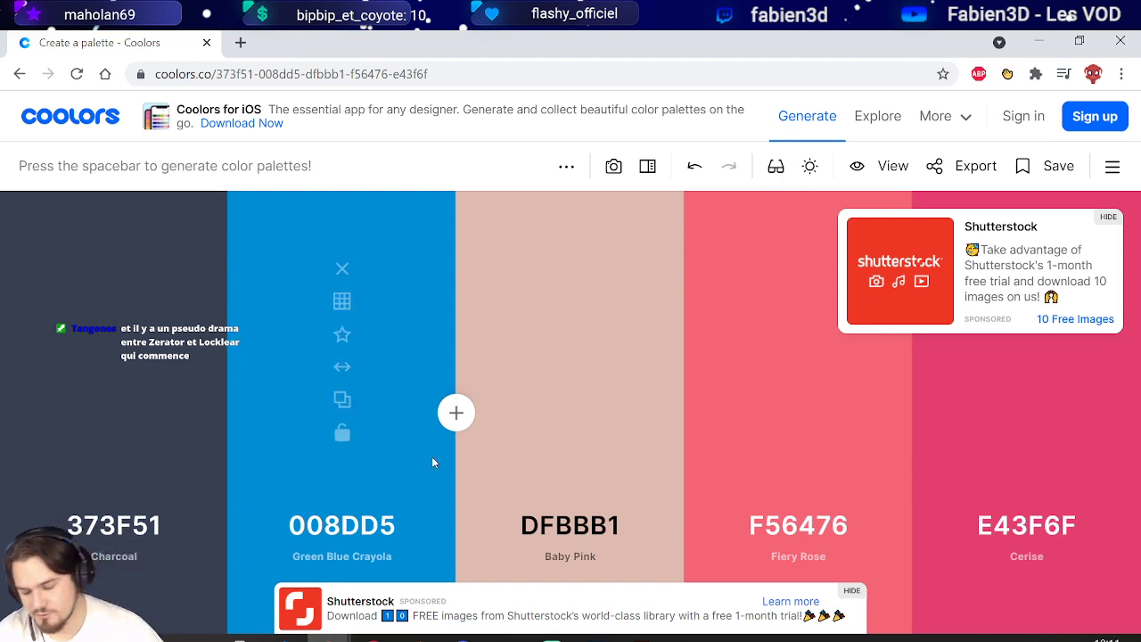
click(116, 434)
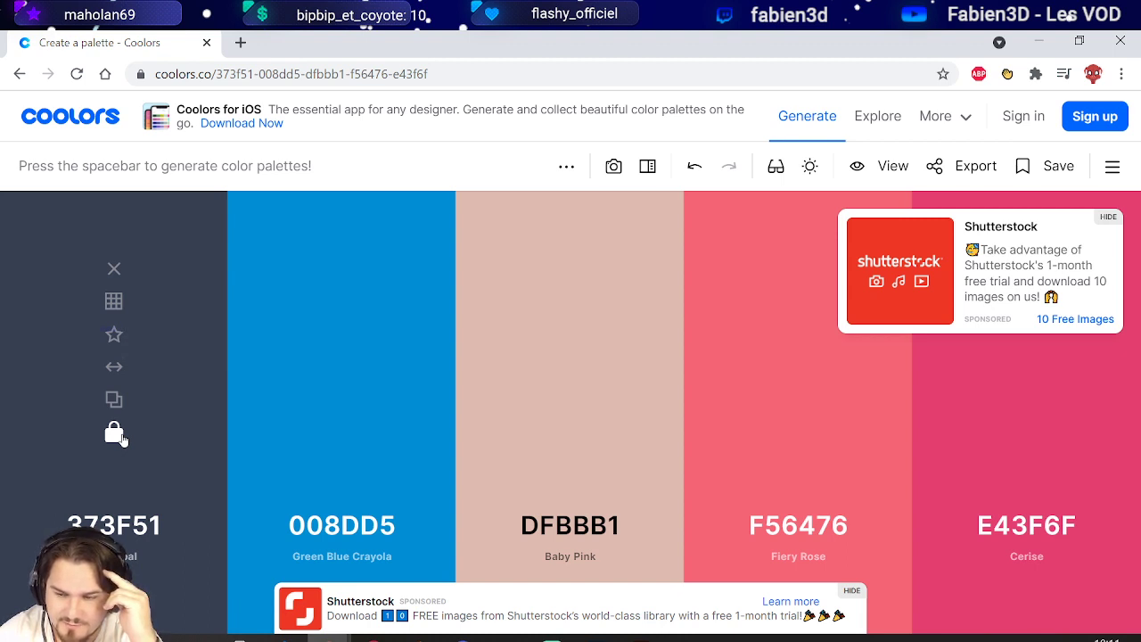
Regenerate the four unlocked colours around the locked charcoal until the palette F2C57C, DDAE7E, 7FB685, EF6F6C comes up.
key(space)
key(space)
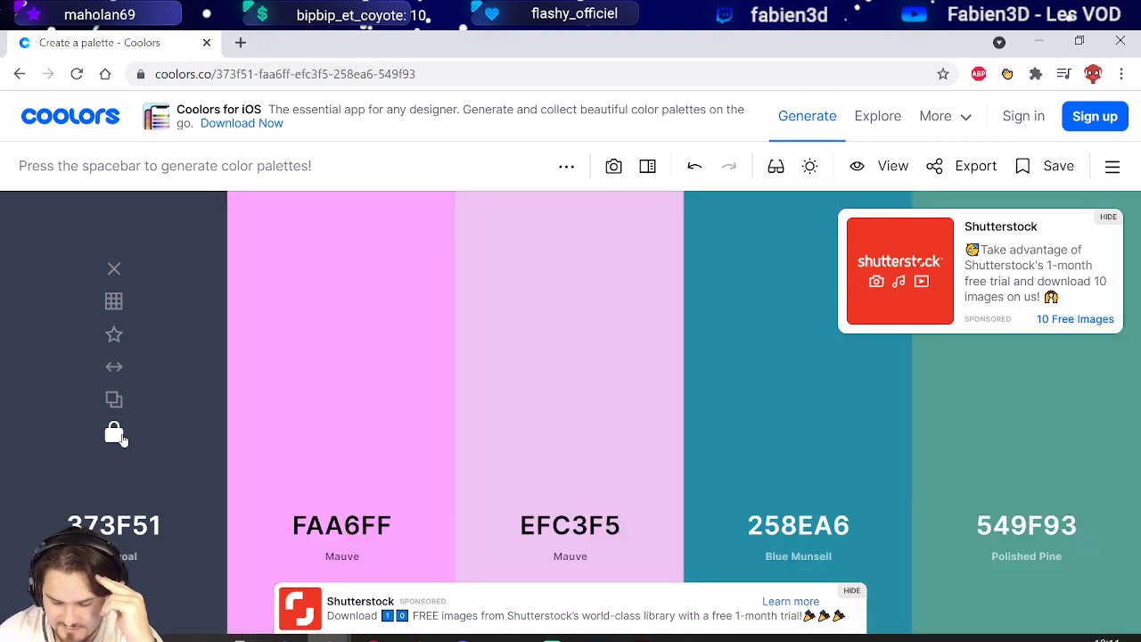
key(space)
key(space)
key(space)
key(space)
key(space)
key(space)
key(space)
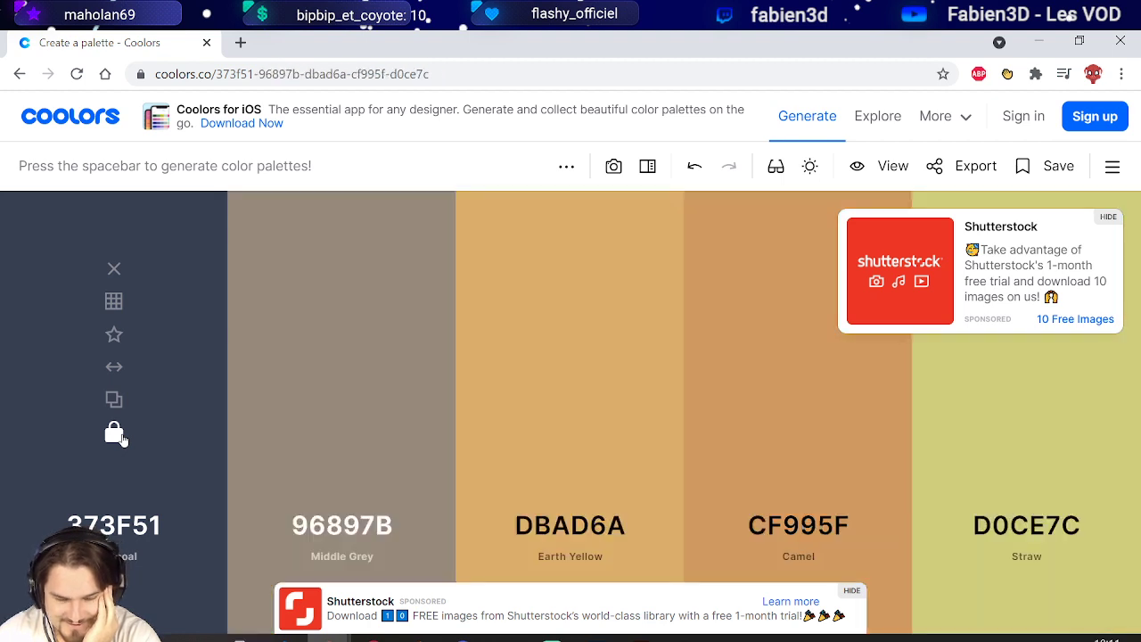
key(space)
key(space)
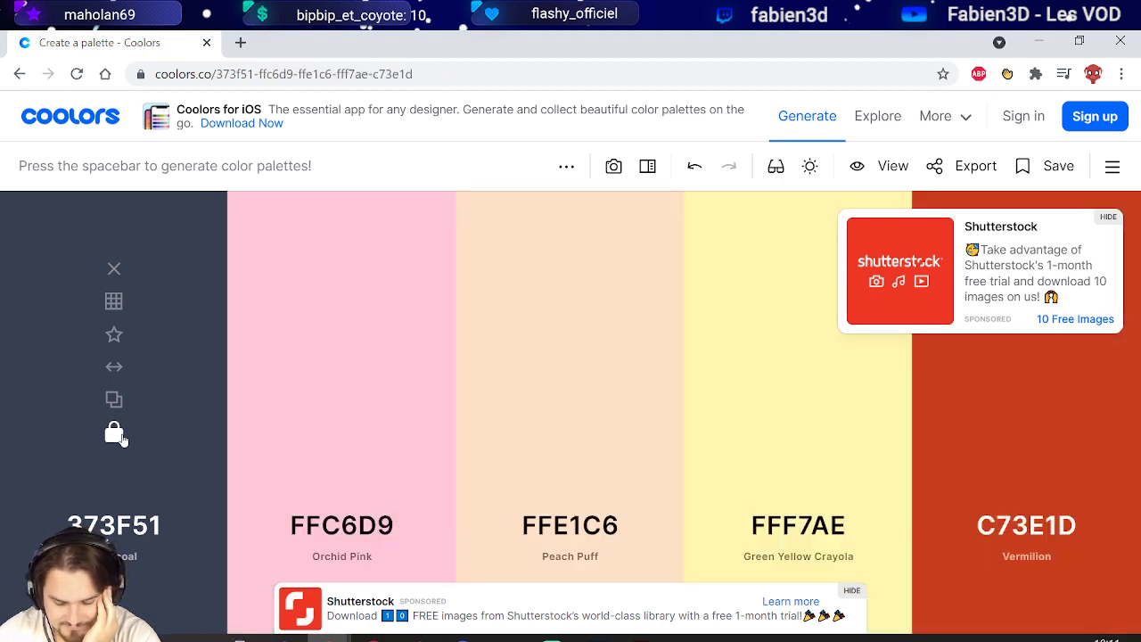
key(space)
key(space)
key(space)
key(space)
key(space)
key(space)
key(space)
key(space)
key(space)
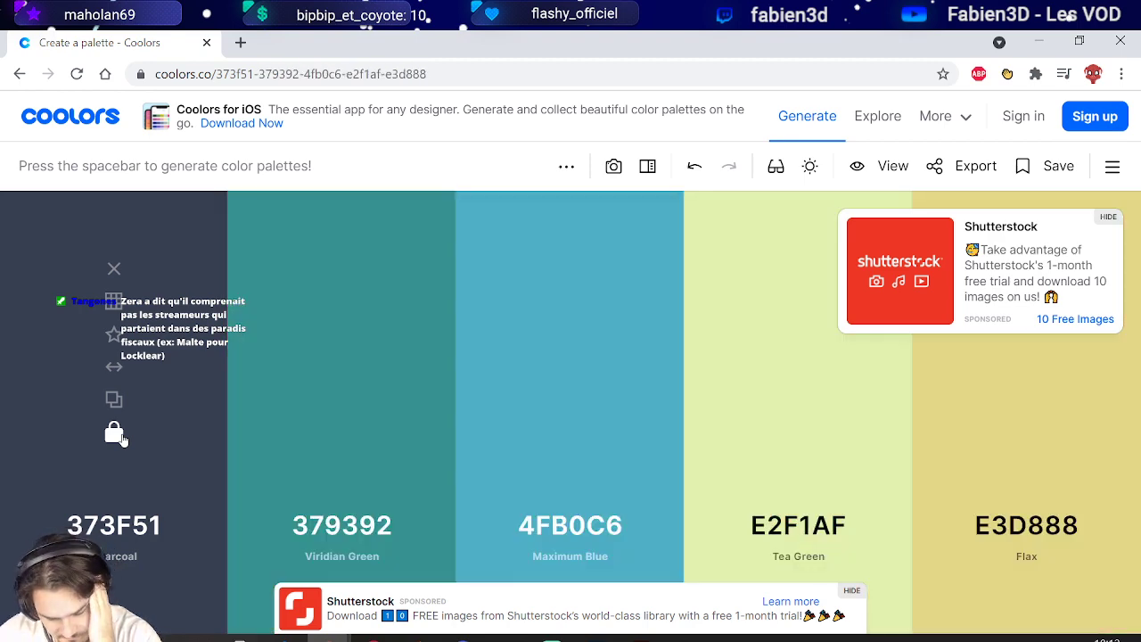
key(space)
key(space)
key(space)
key(space)
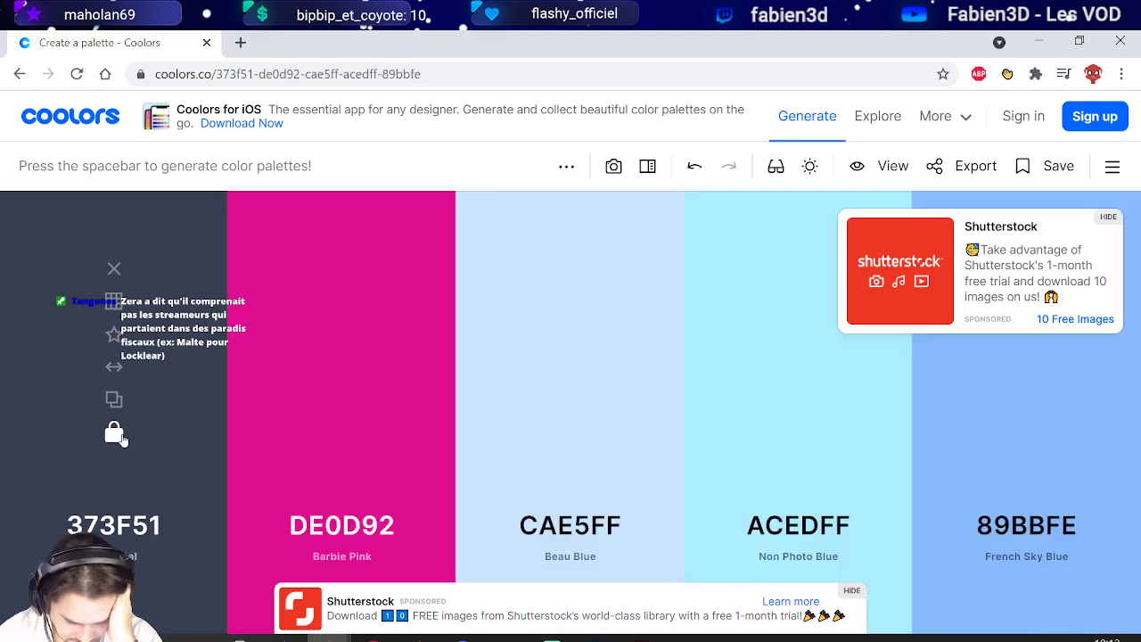
key(space)
key(space)
key(space)
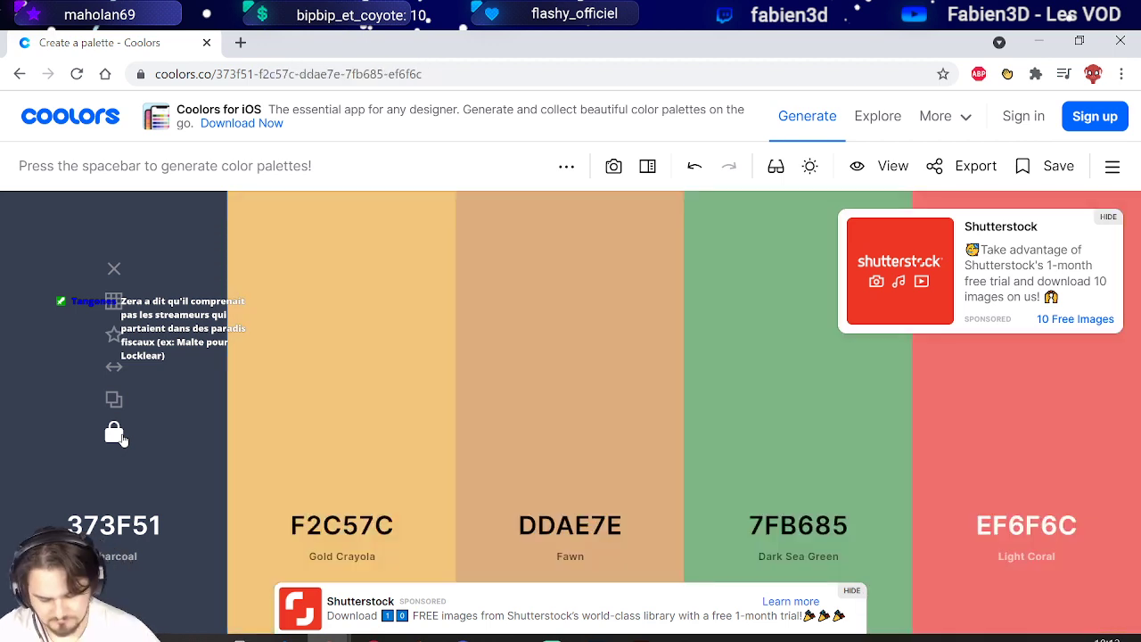
Hide the advert covering the swatches and lock fawn DDAE7E, plus the blue-green 59C3C3 produced by one regeneration.
click(852, 592)
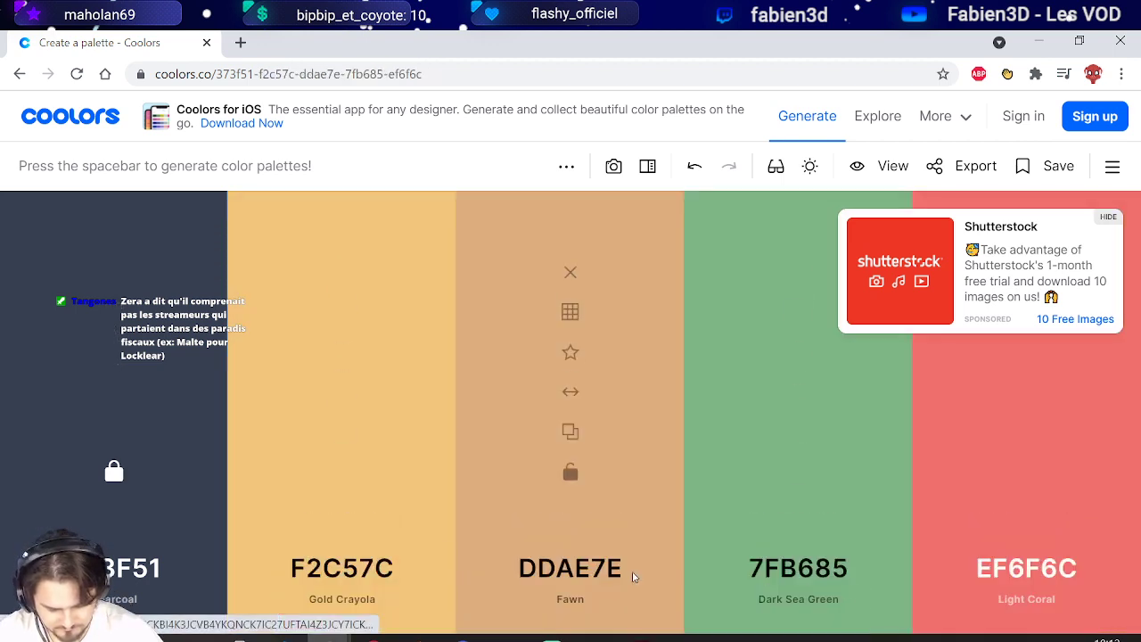
click(571, 473)
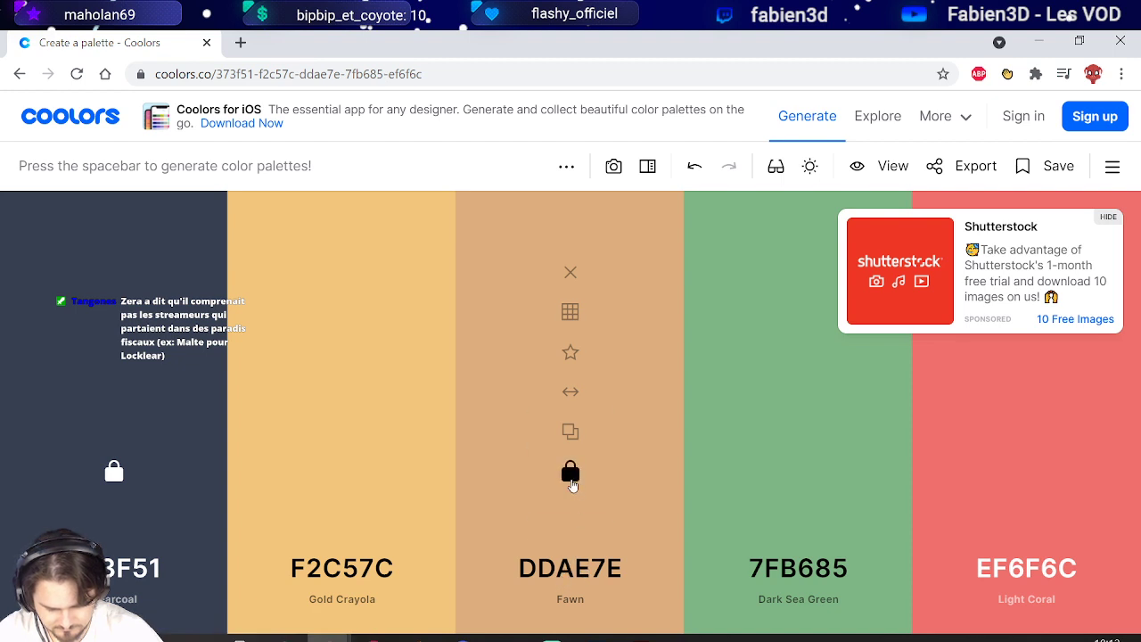
key(space)
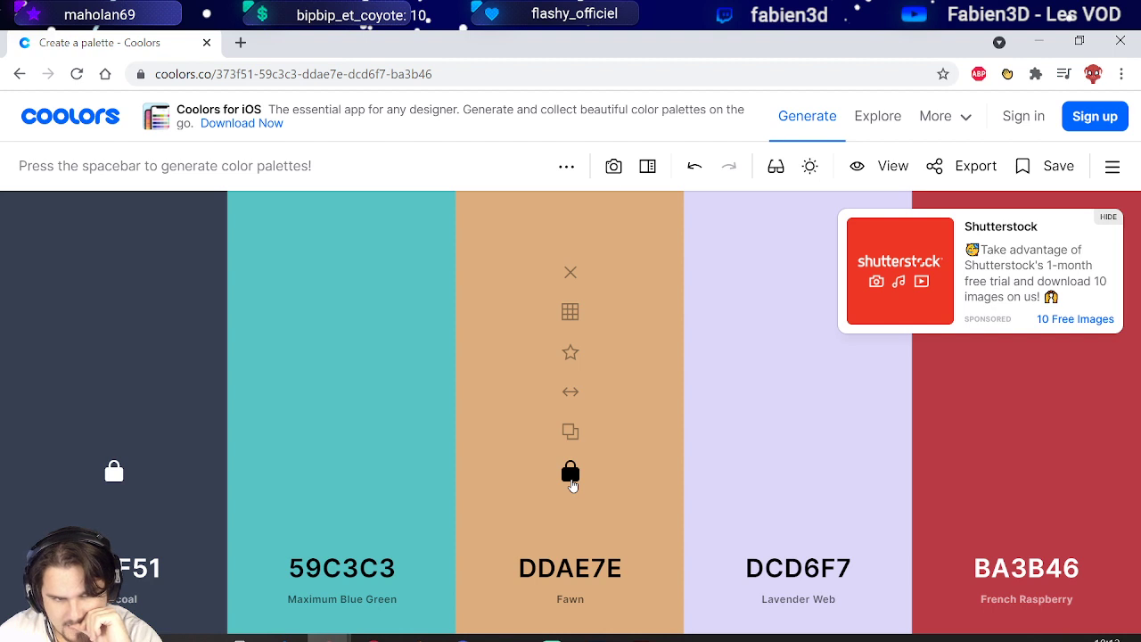
click(343, 472)
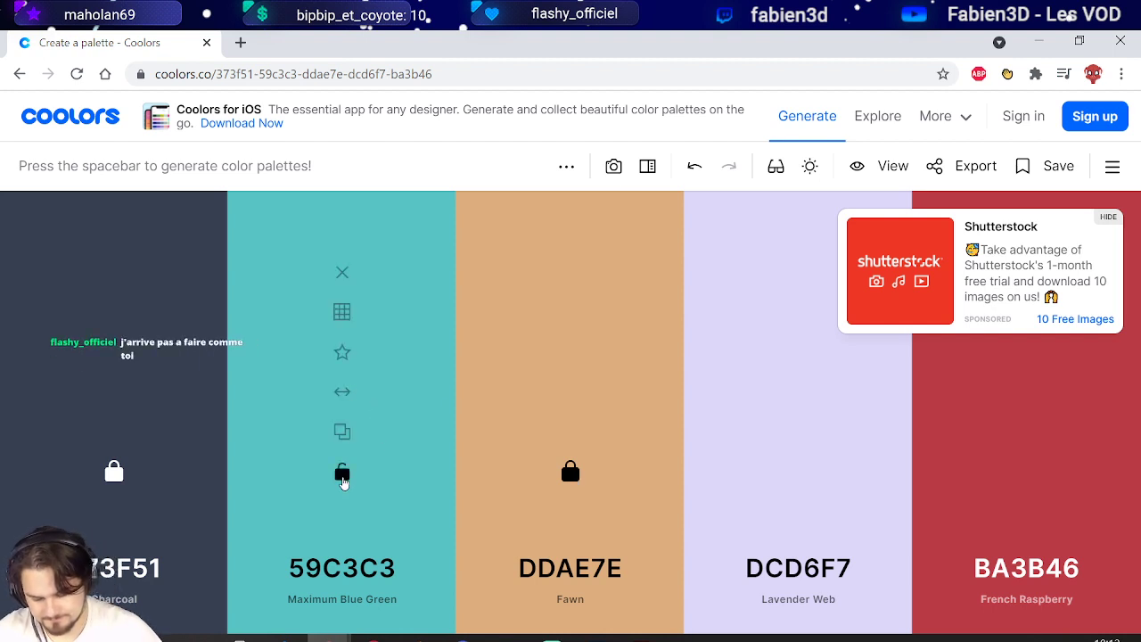
Generate new options for the two unlocked colours, keeping charcoal, blue-green and fawn fixed, until 698F3F and B594B6 come up.
key(space)
key(space)
key(space)
key(space)
key(space)
key(space)
key(space)
key(space)
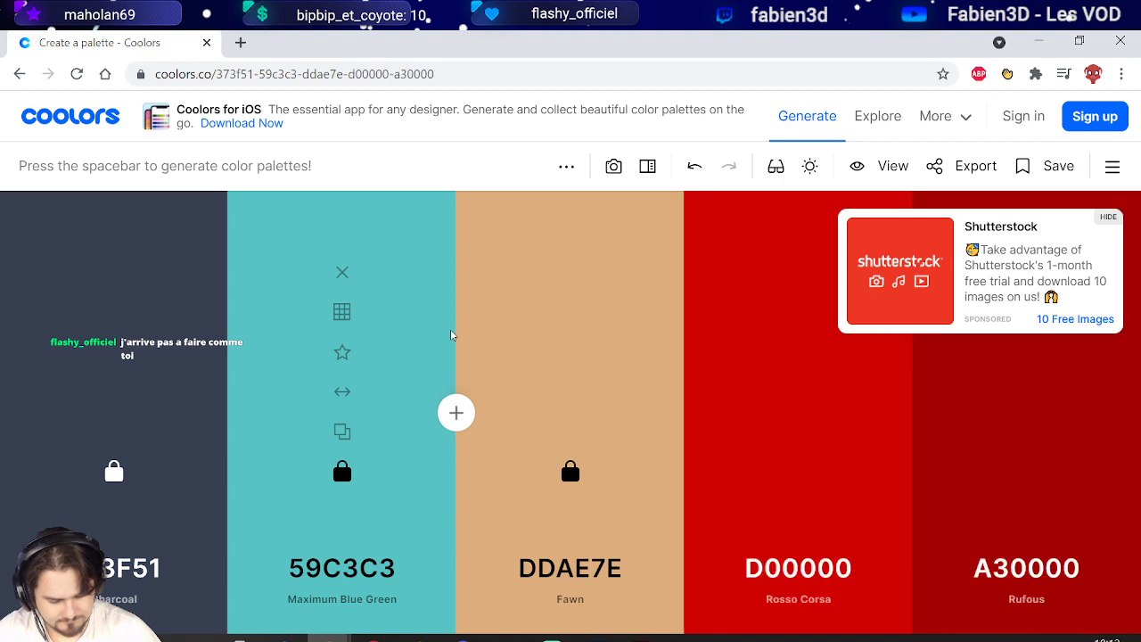
key(space)
key(space)
key(space)
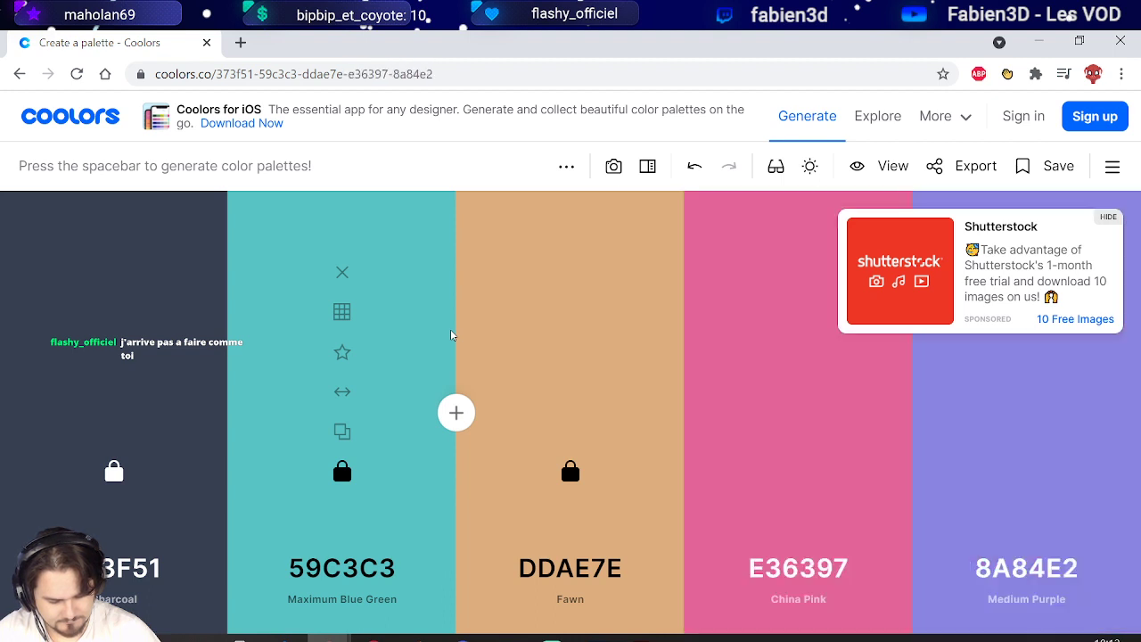
key(space)
key(space)
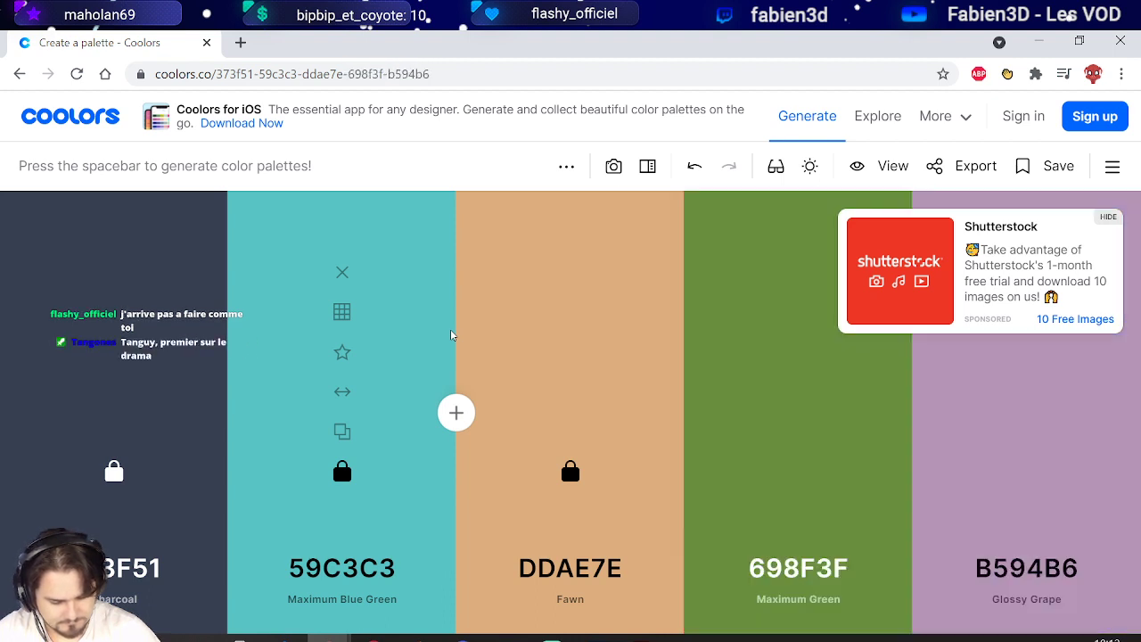
Regenerate the unlocked fifth palette colour until it becomes Dark Olive Green 566E3D, and lock it.
click(694, 166)
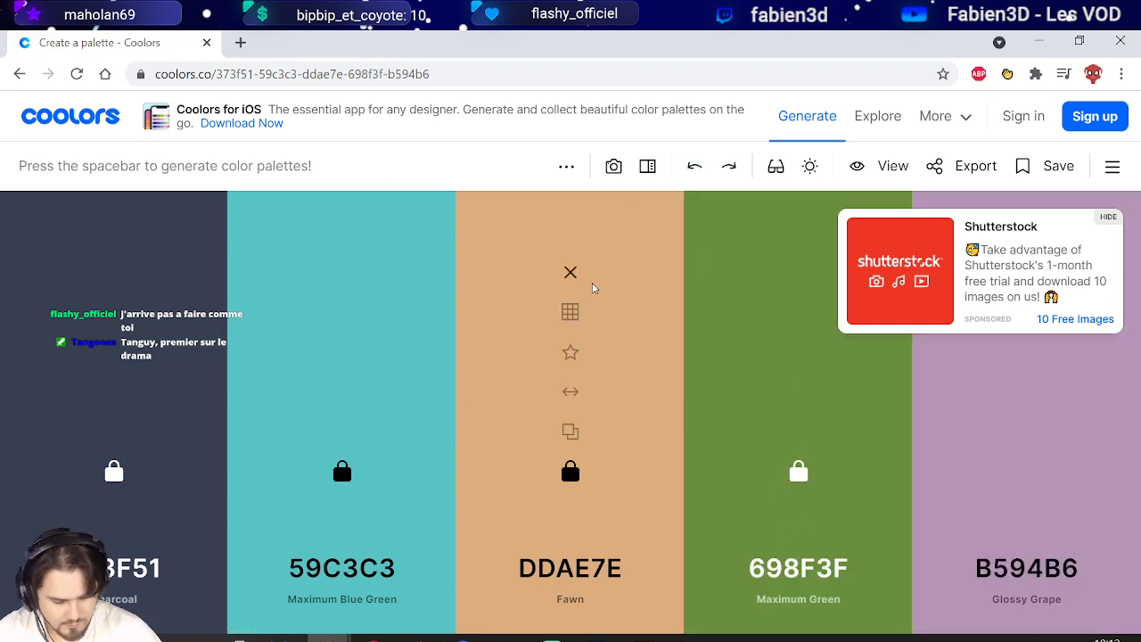
key(space)
key(space)
key(space)
key(space)
key(space)
key(space)
key(space)
key(space)
key(space)
key(space)
key(space)
key(space)
key(space)
key(space)
key(space)
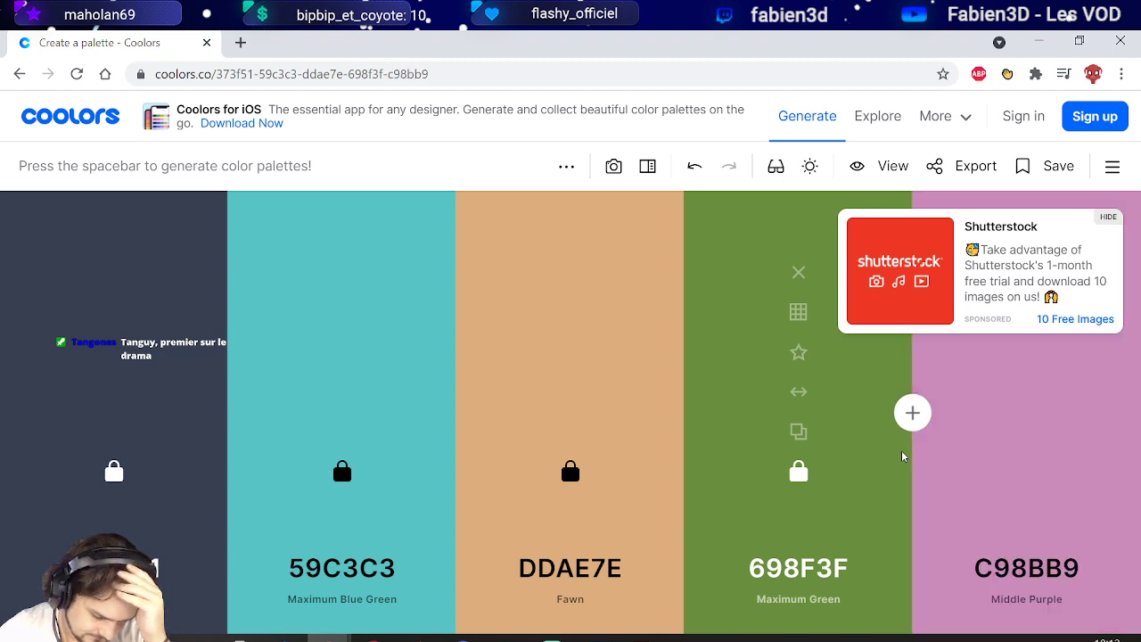
key(space)
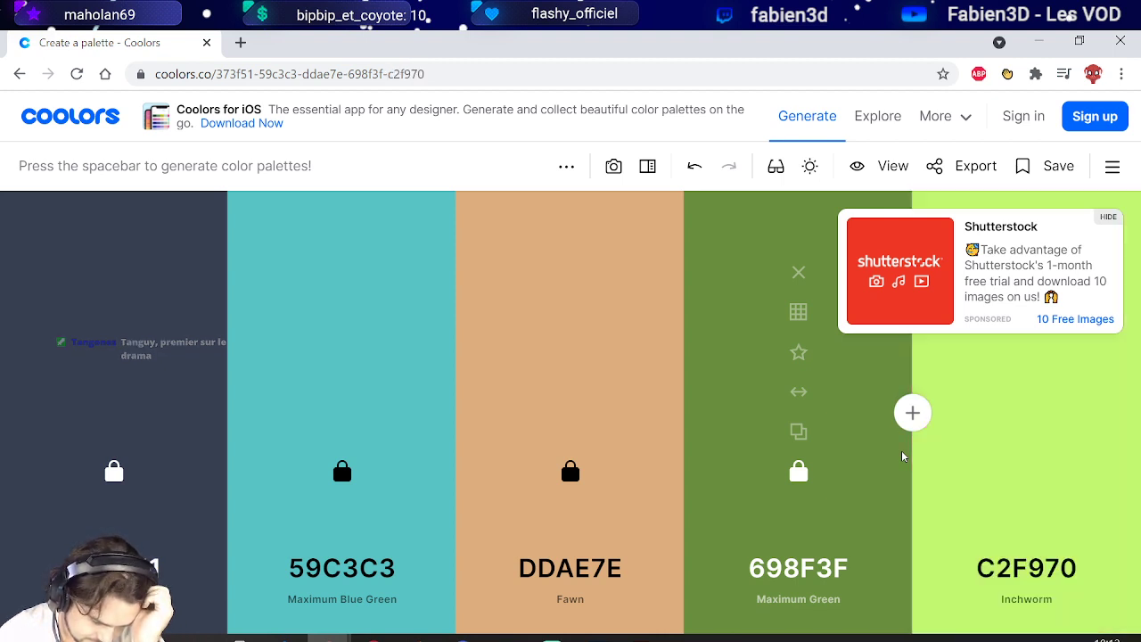
key(space)
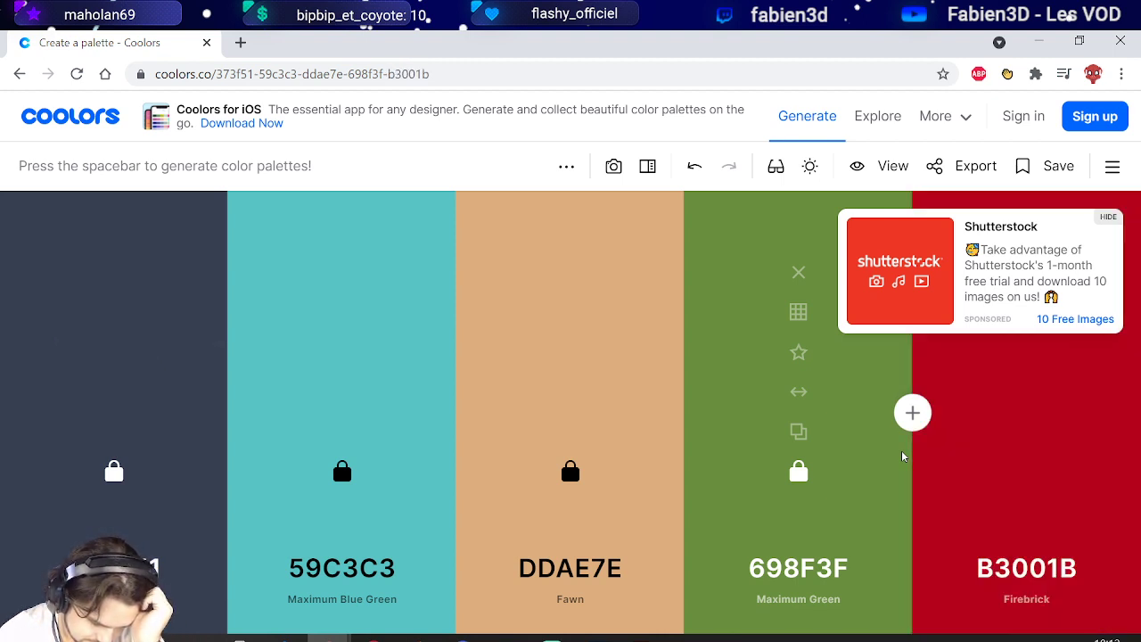
key(space)
key(space)
key(space)
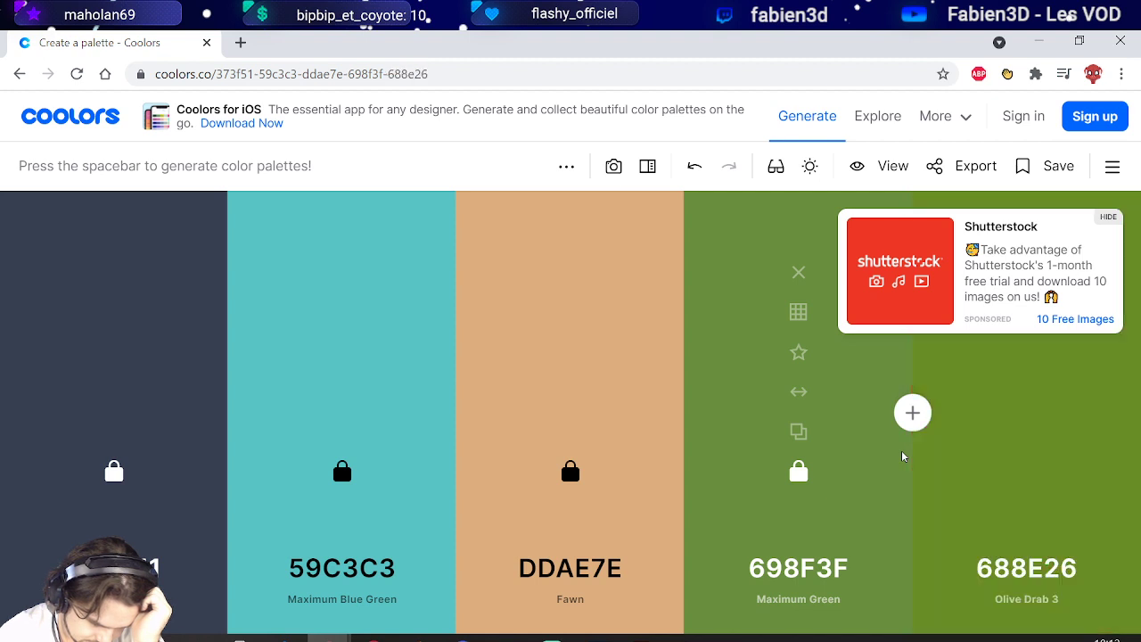
key(space)
key(space)
key(space)
key(space)
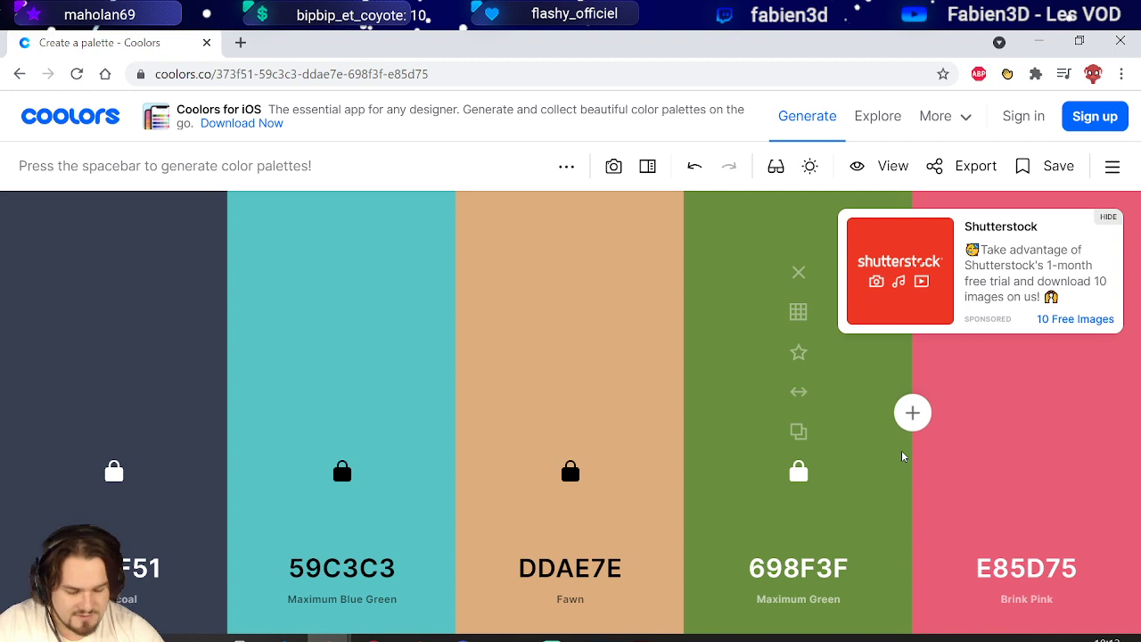
key(space)
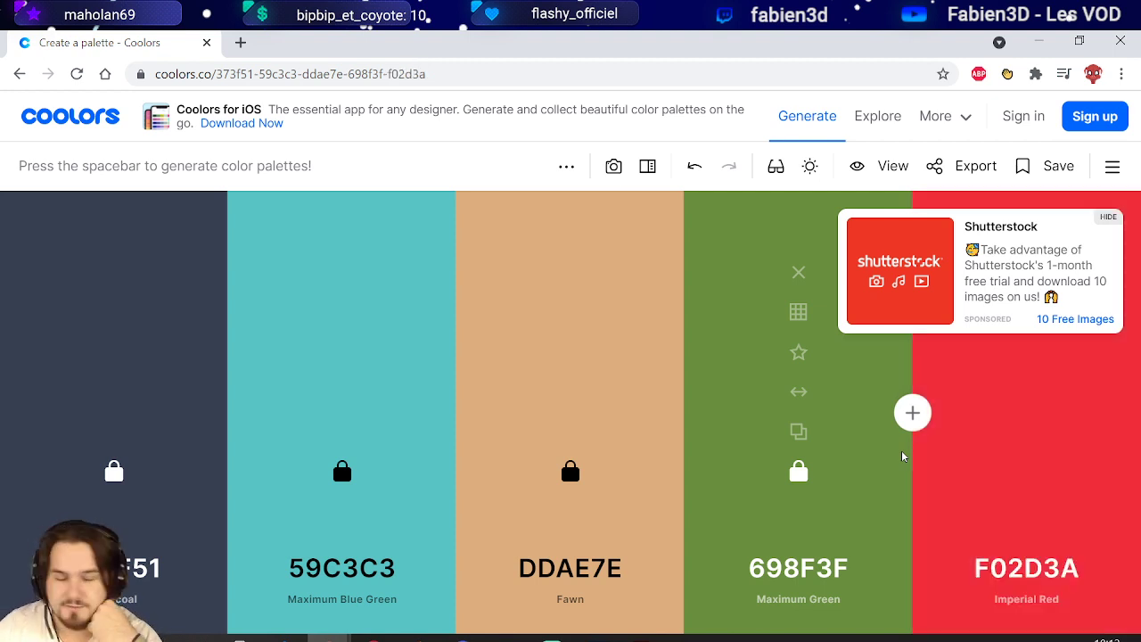
key(space)
key(space)
key(space)
key(space)
key(space)
key(space)
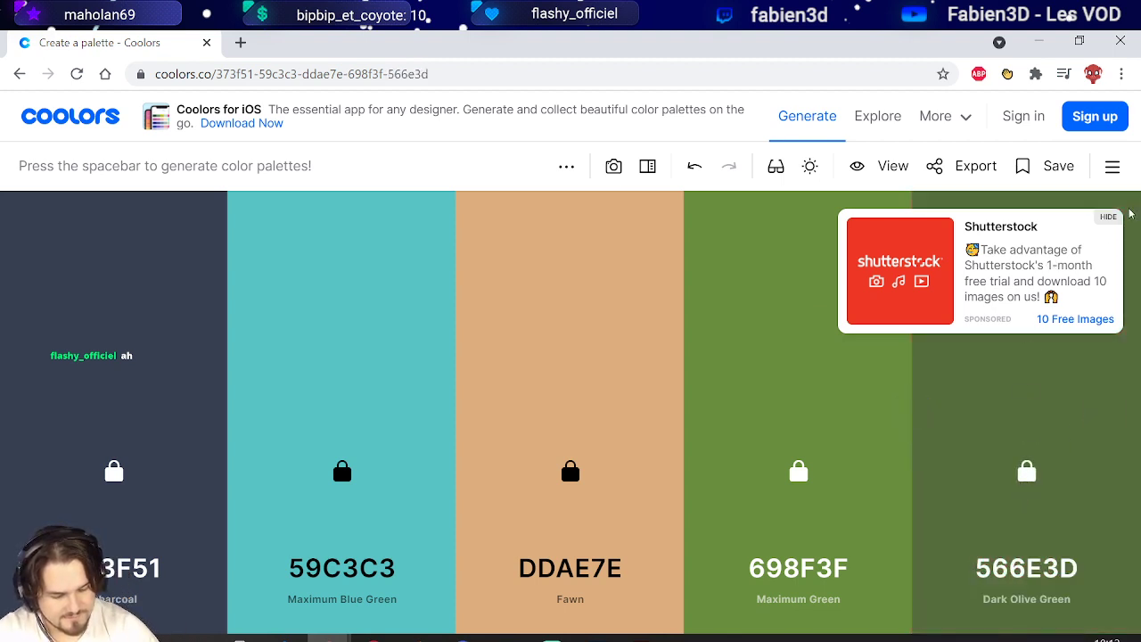
Move the Dark Olive Green swatch to second position and regenerate the lighter green 698F3F swatch until it becomes Grullo AA968A.
drag(1027, 392, 363, 390)
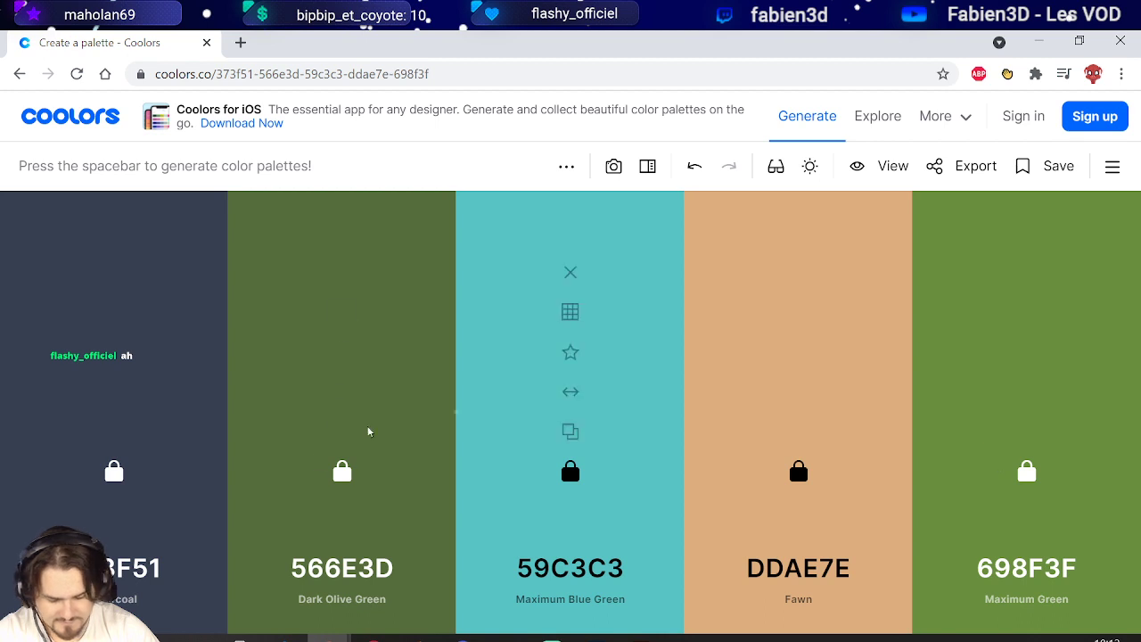
key(space)
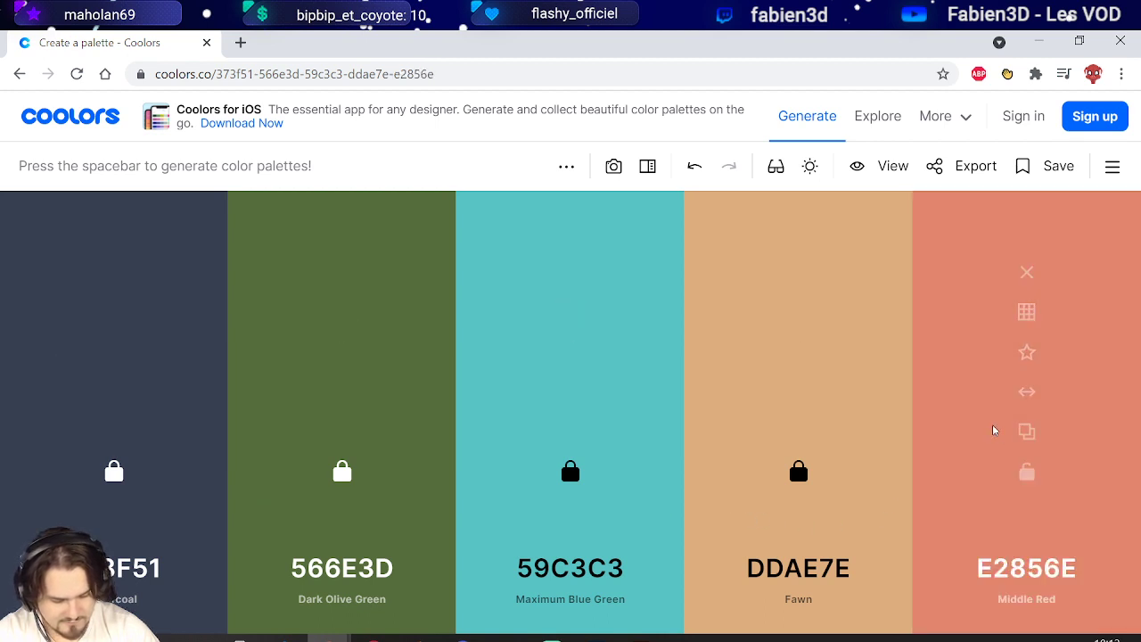
key(space)
key(space)
key(space)
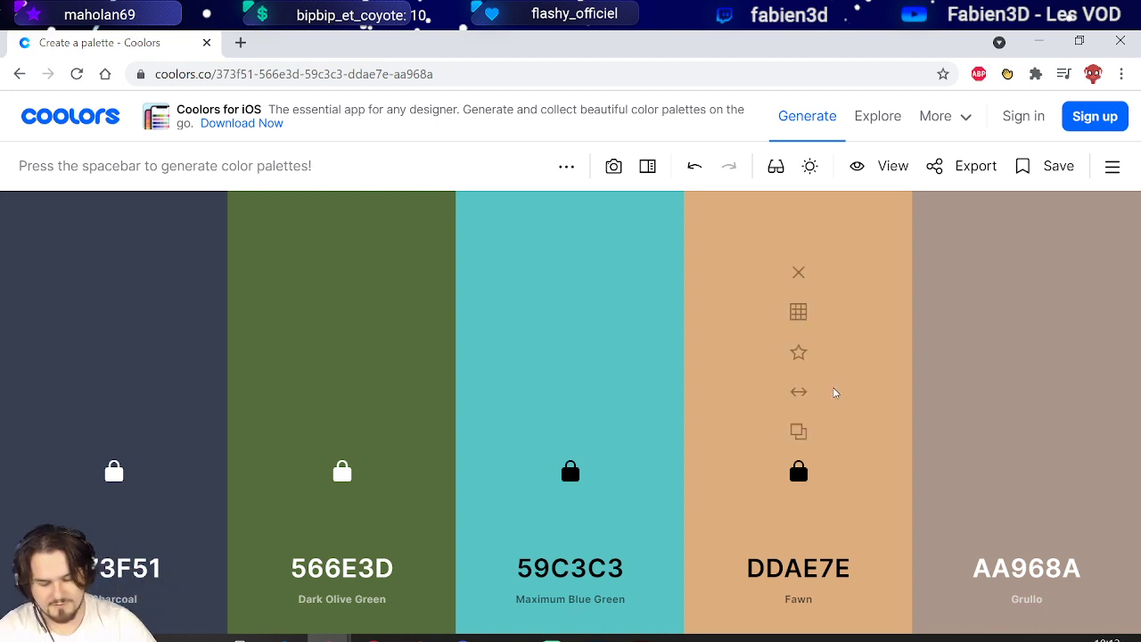
Lock the Grullo swatch, and unlock and regenerate the turquoise swatch until it becomes Blue Gray 6C91C2, locking that too.
click(569, 473)
click(1027, 472)
key(space)
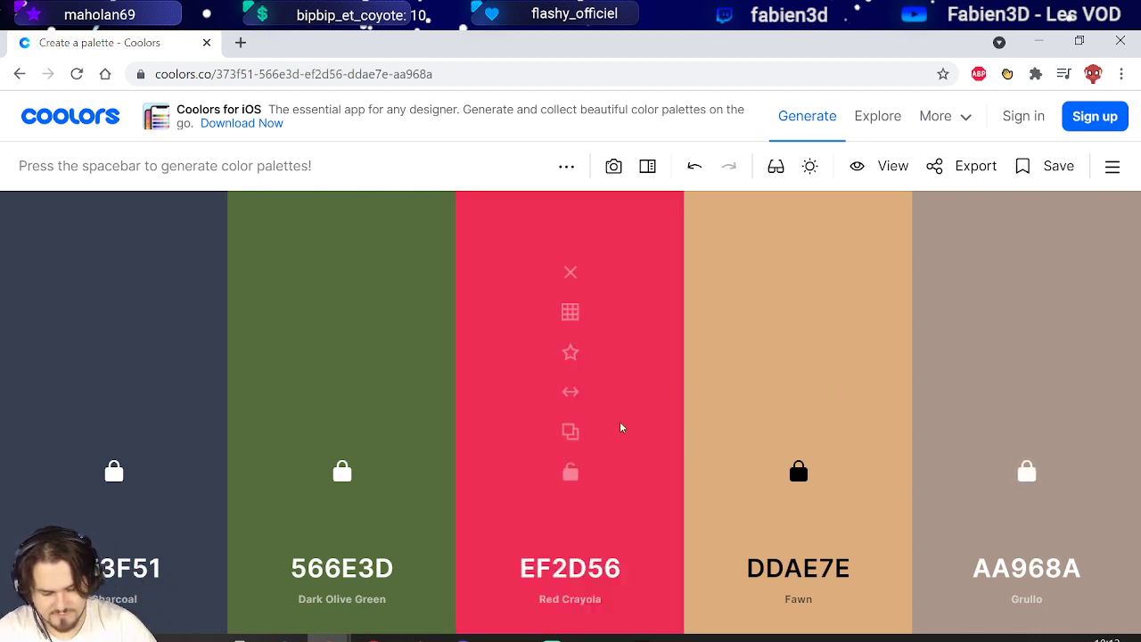
key(space)
key(space)
key(space)
key(space)
key(space)
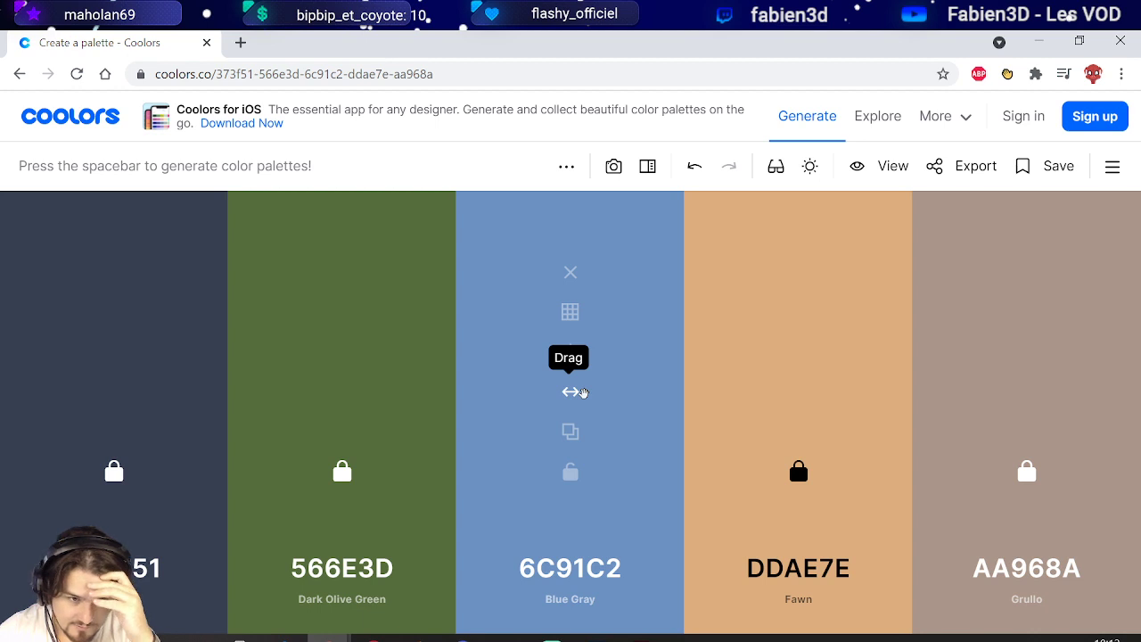
click(570, 472)
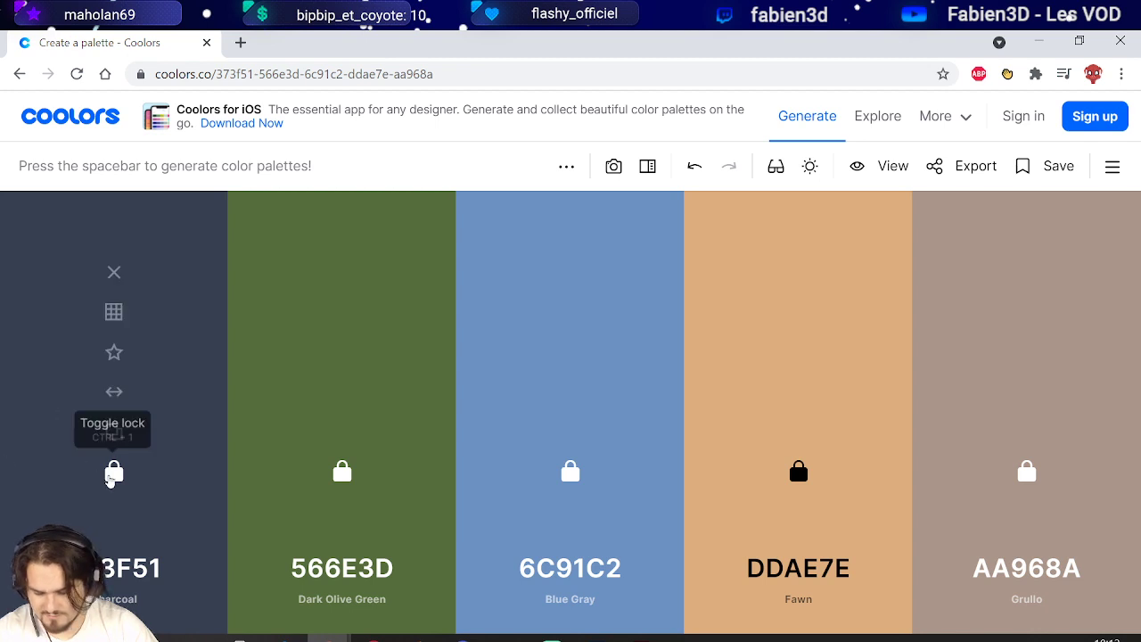
Unlock the Charcoal swatch, regenerate it as brown 553D36, and open its hex code.
click(114, 471)
key(space)
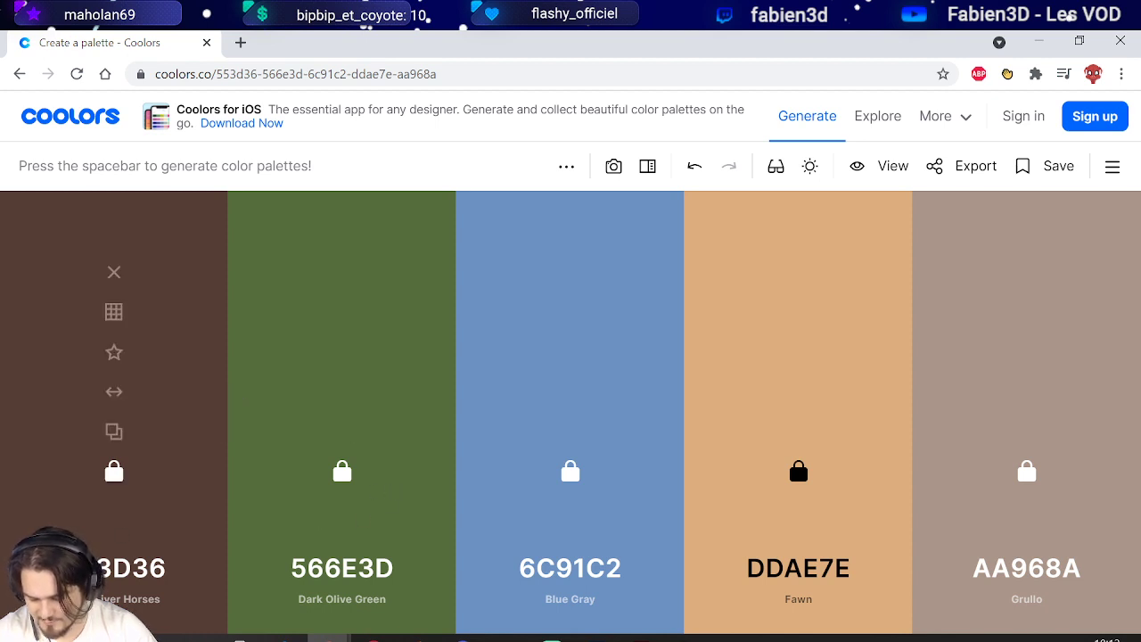
click(102, 587)
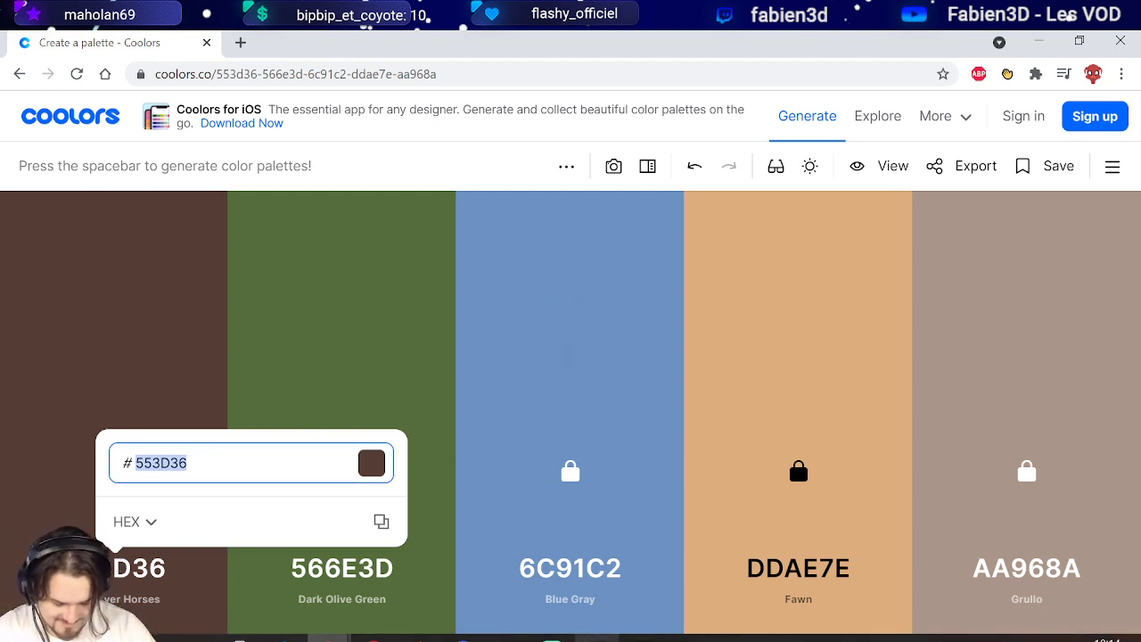
Switch to Photoshop, add a new layer above the background, and set the foreground colour to 553D36.
key(alt+Tab)
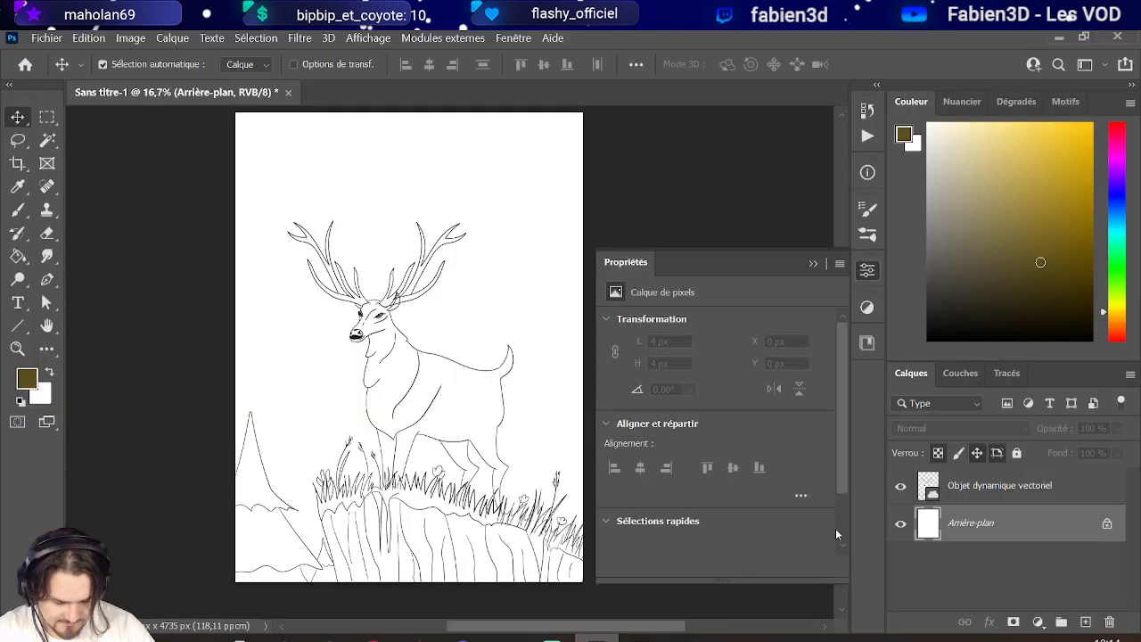
click(1086, 622)
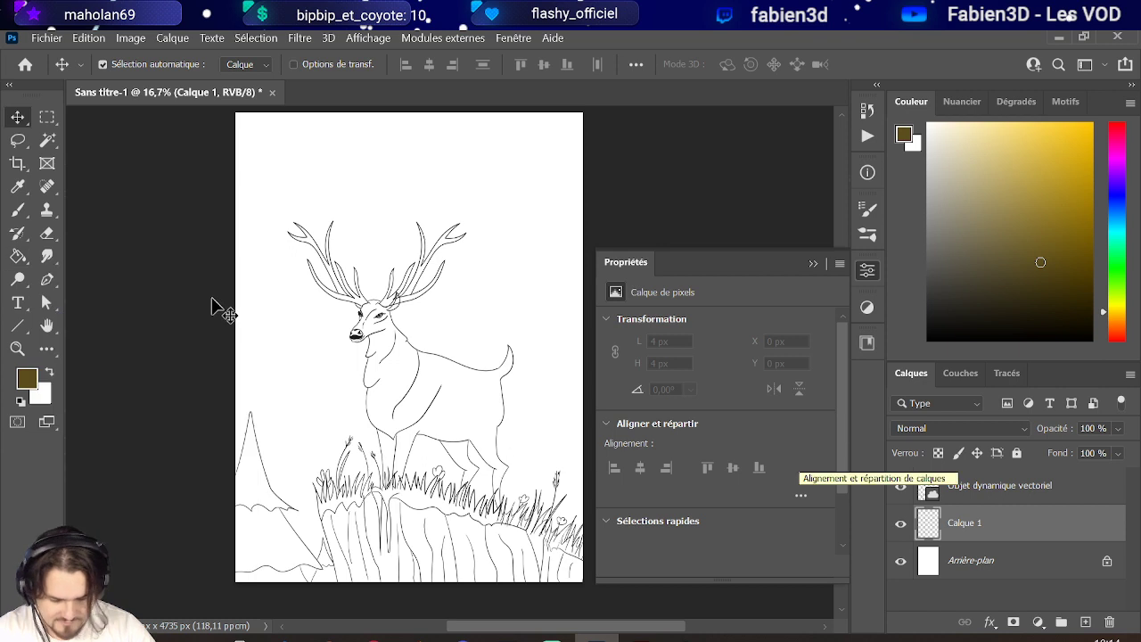
click(28, 378)
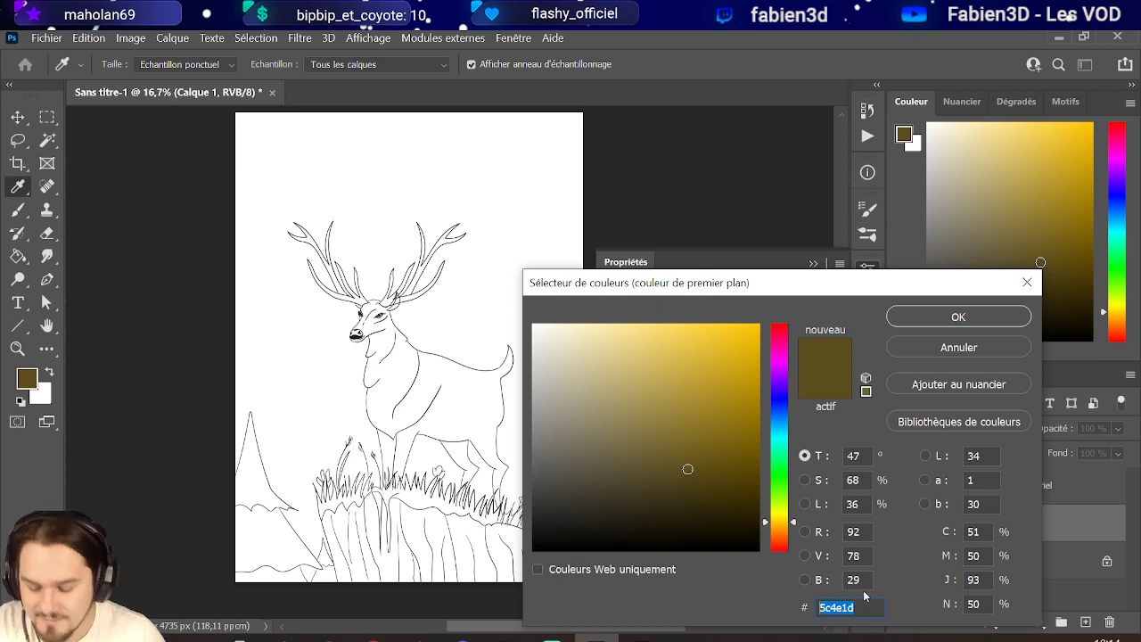
key(ctrl+v)
key(Return)
key(v)
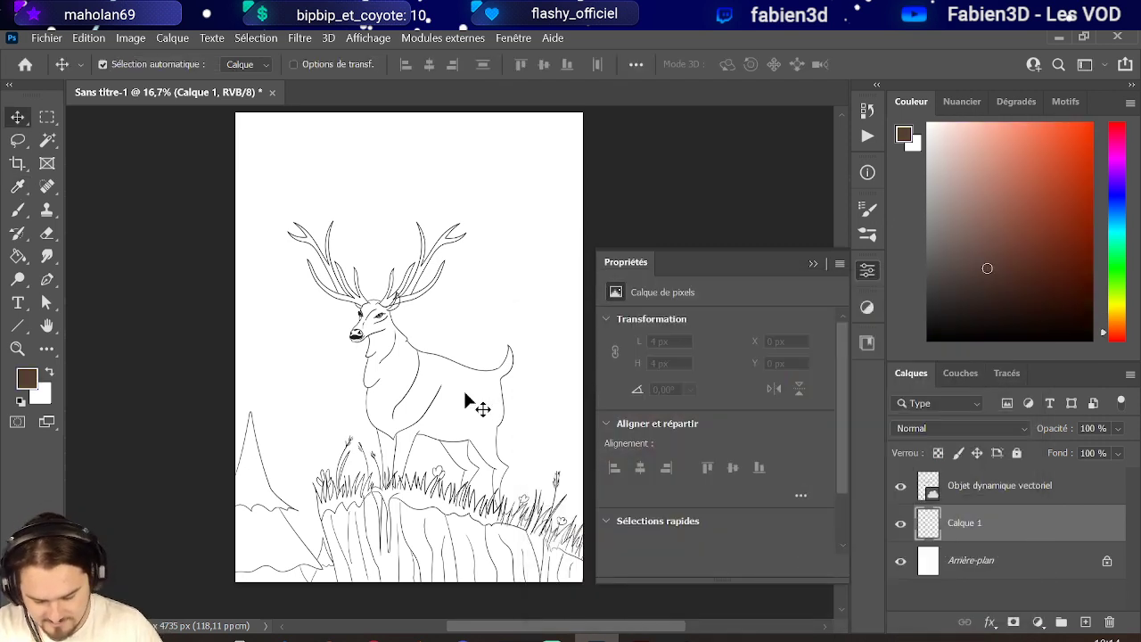
Turn on all-layer sampling for the Paint Bucket and try filling the deer's body with brown, undoing each fill.
click(18, 256)
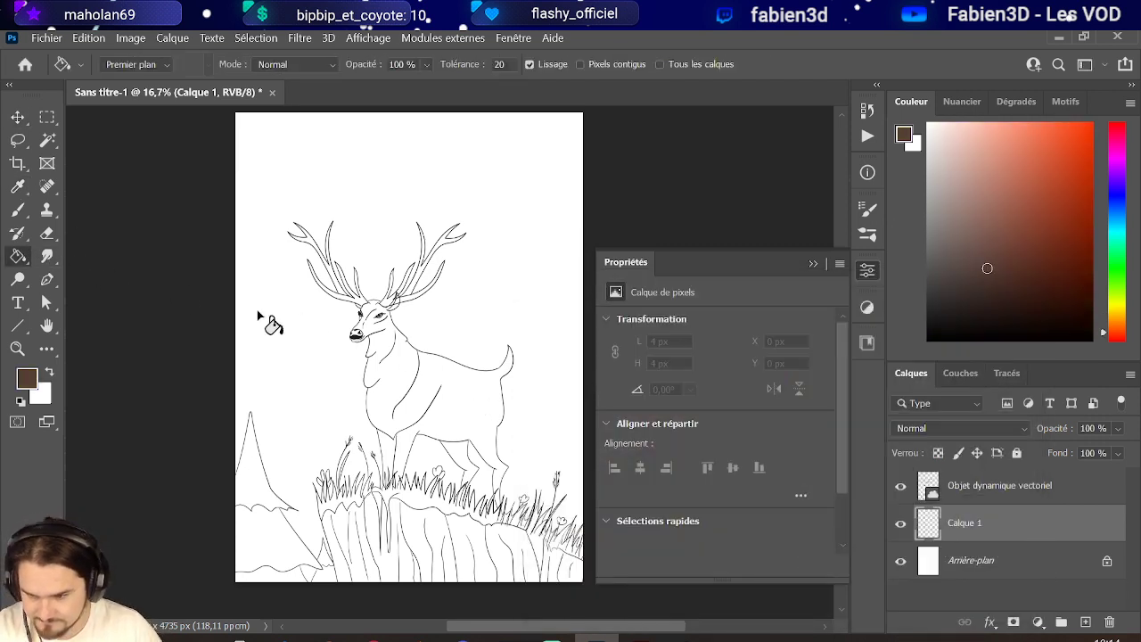
click(481, 410)
key(ctrl+z)
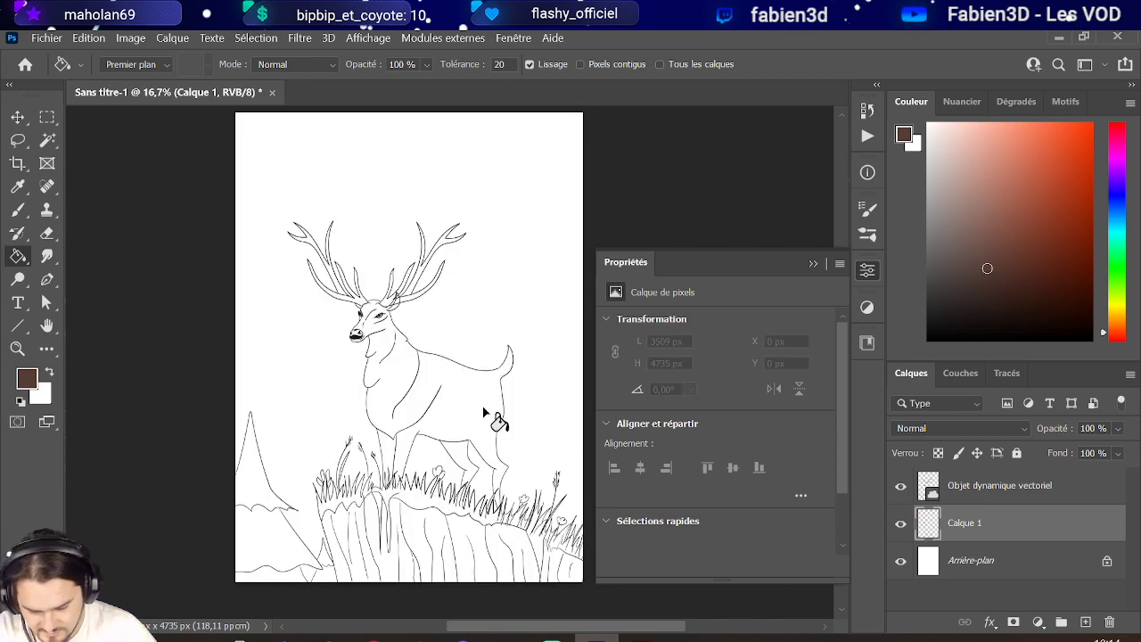
scroll(482, 415, up, 3)
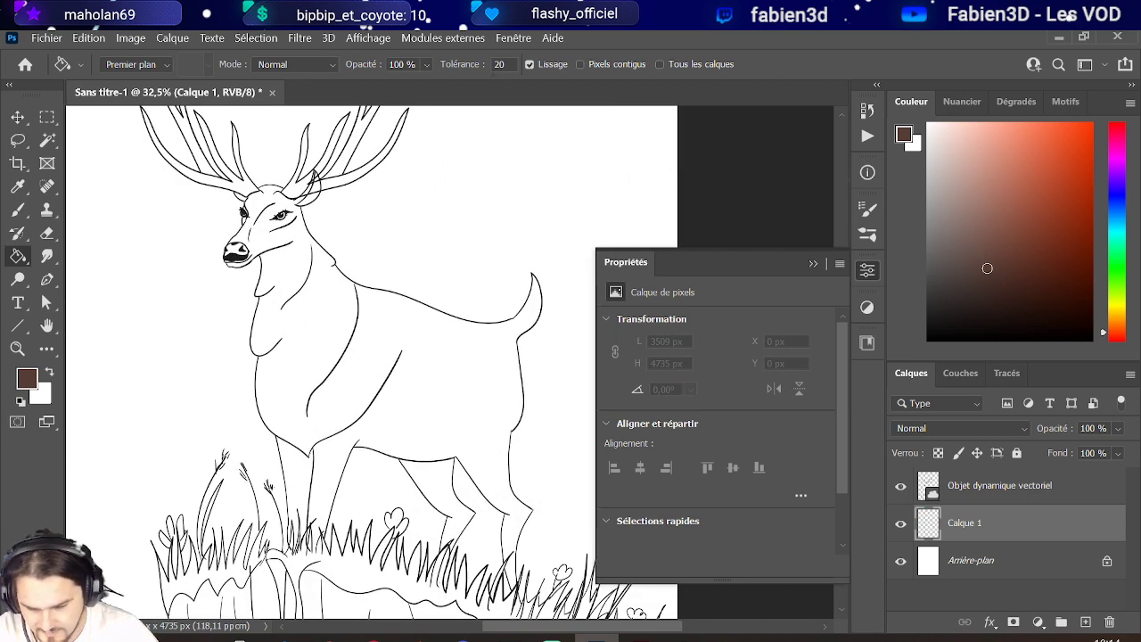
click(678, 64)
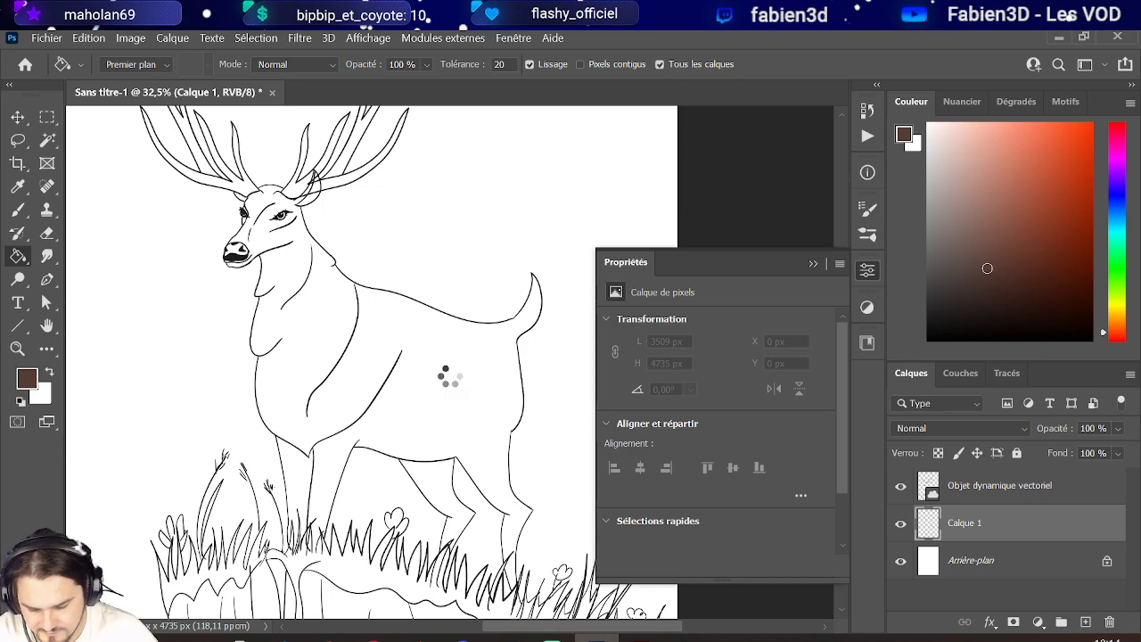
click(450, 381)
key(ctrl+z)
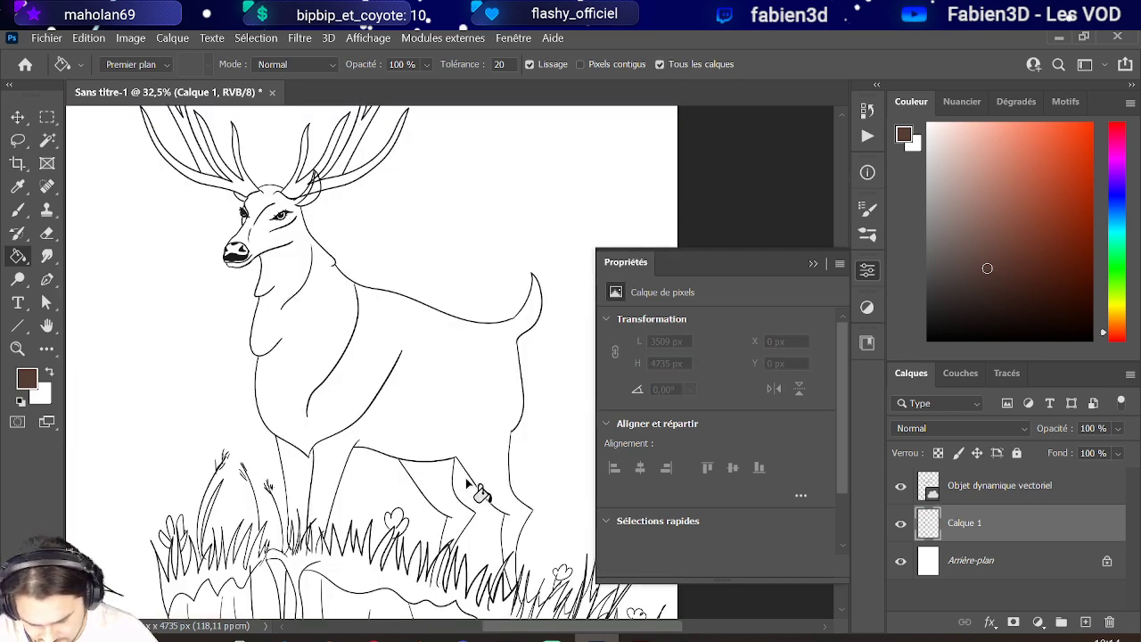
Examine the deer's outline along the rump, back, head, neck and legs for gaps.
scroll(473, 419, up, 6)
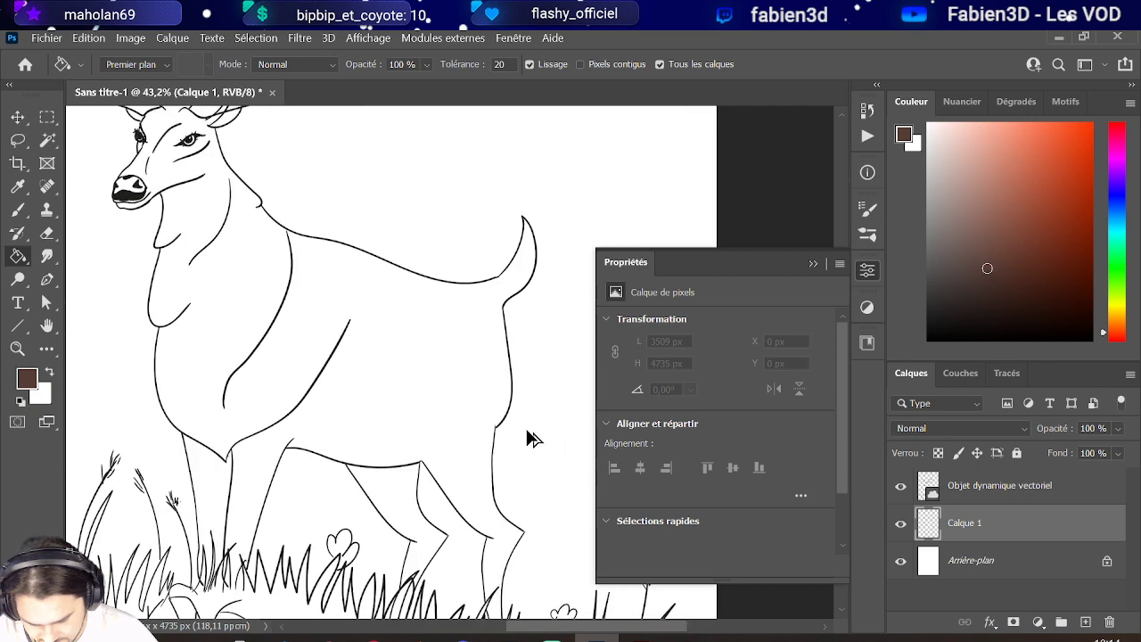
scroll(472, 432, down, 3)
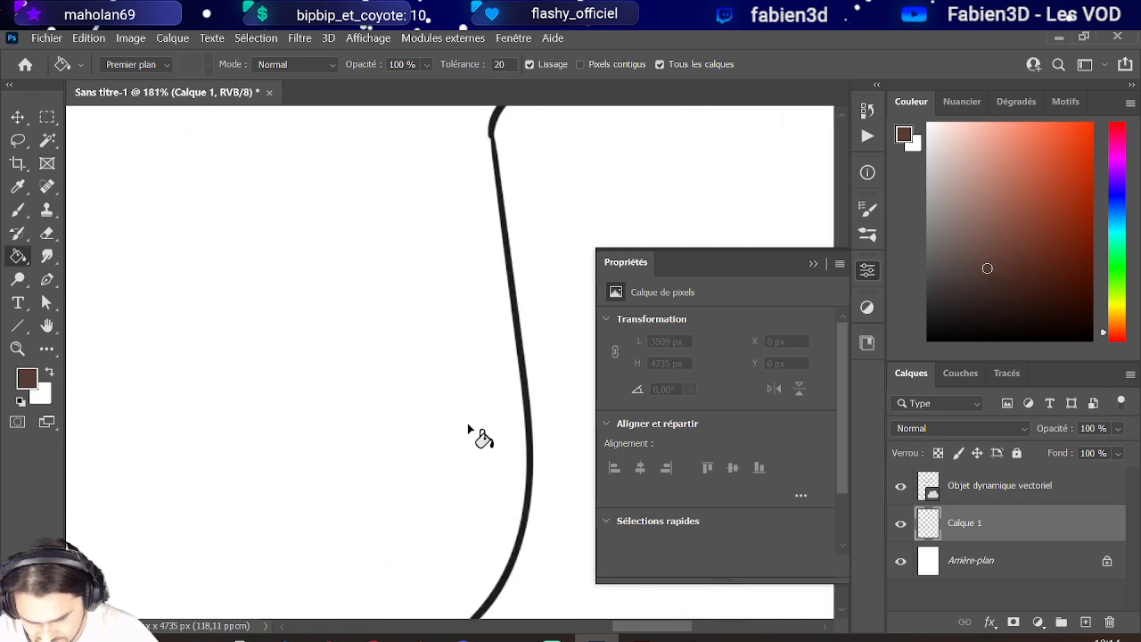
scroll(273, 362, down, 4)
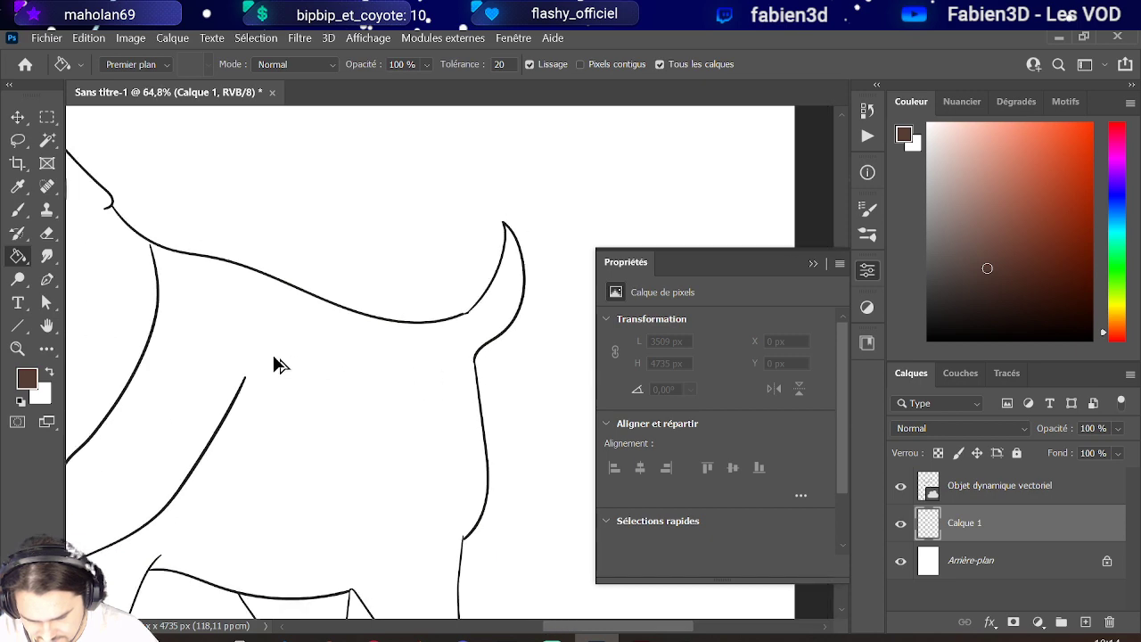
scroll(127, 282, up, 3)
scroll(129, 288, down, 3)
scroll(125, 285, down, 2)
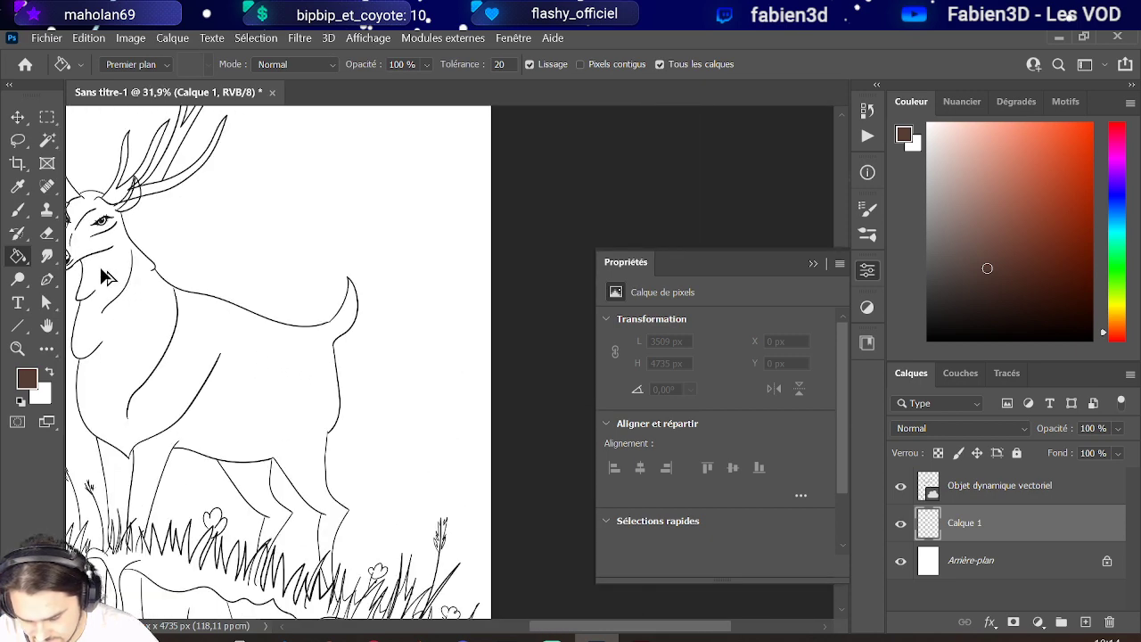
scroll(110, 278, up, 4)
scroll(517, 395, up, 3)
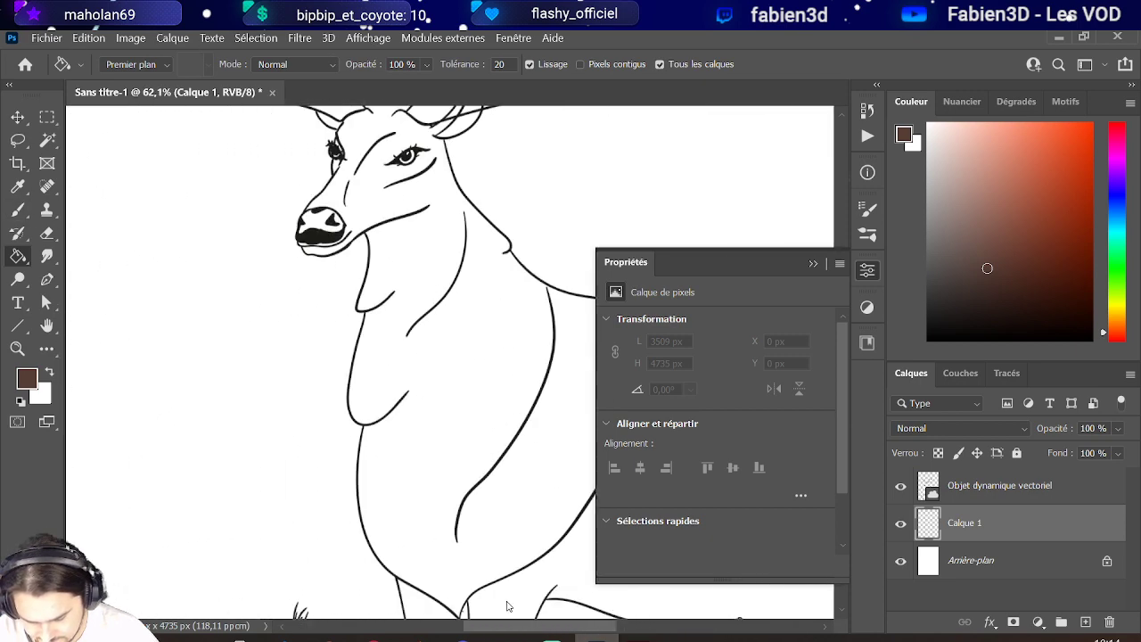
scroll(517, 395, left, 3)
scroll(406, 396, down, 1)
scroll(406, 396, down, 2)
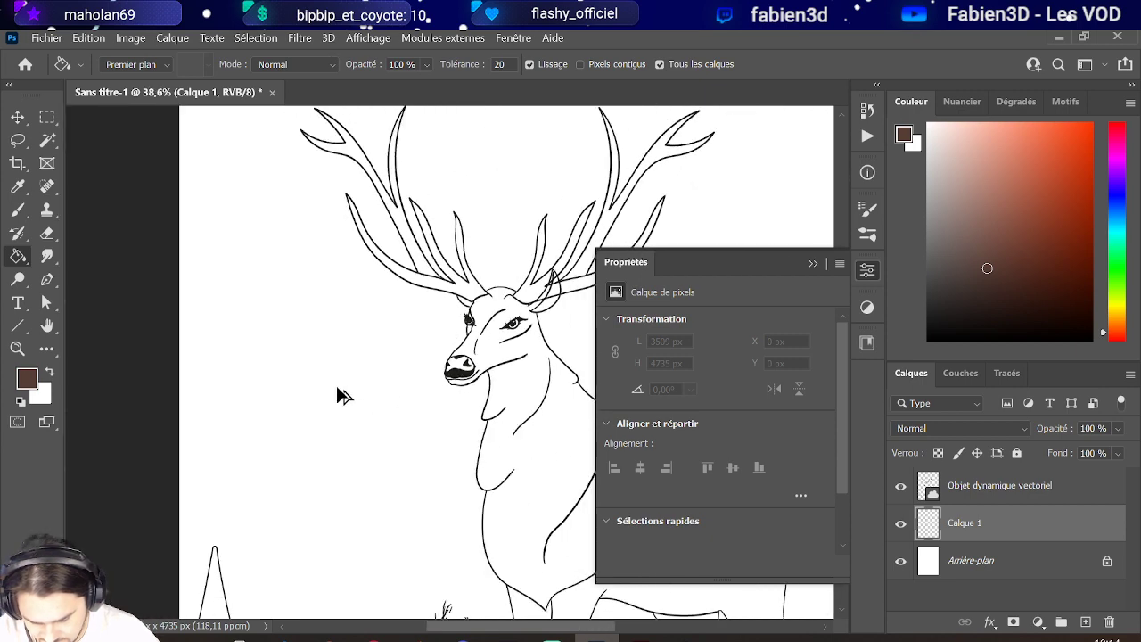
scroll(312, 395, up, 3)
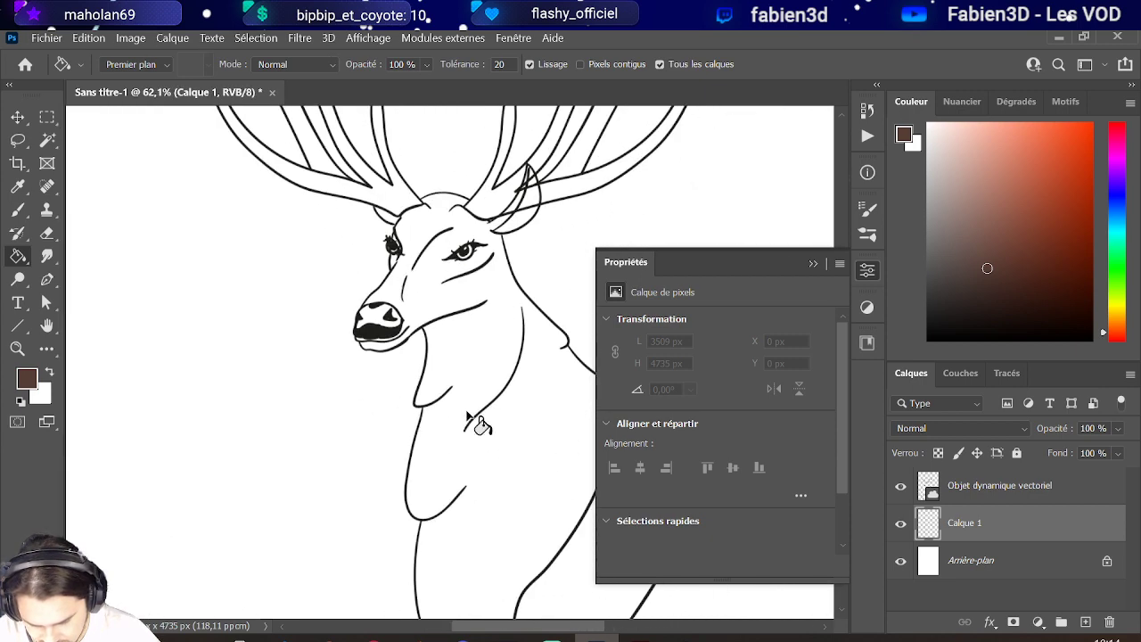
scroll(279, 429, down, 2)
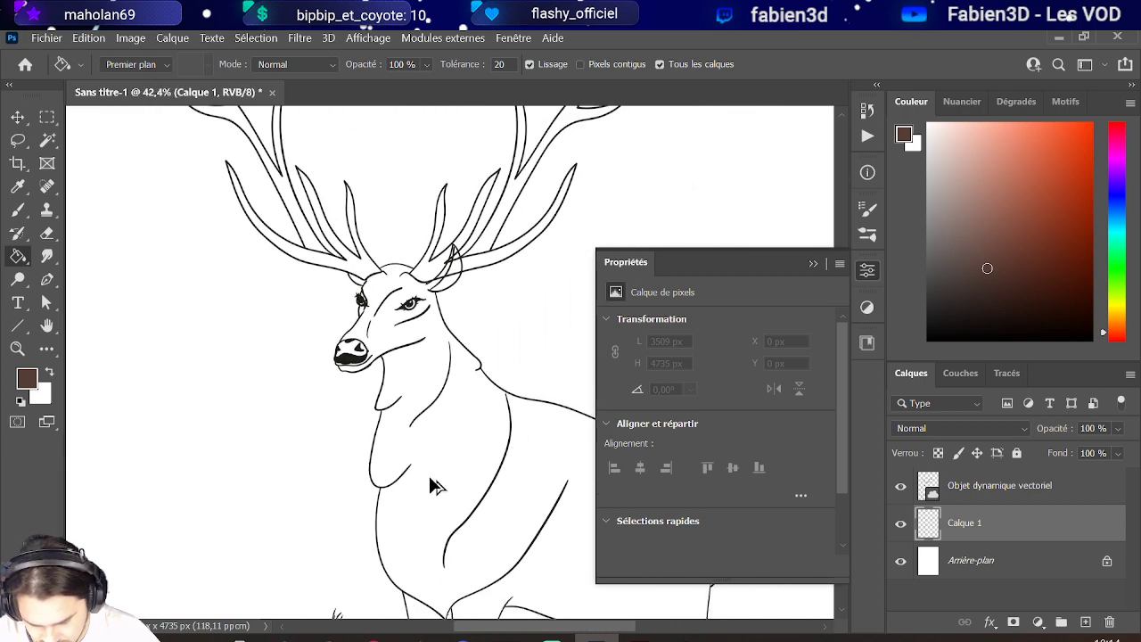
scroll(428, 482, down, 3)
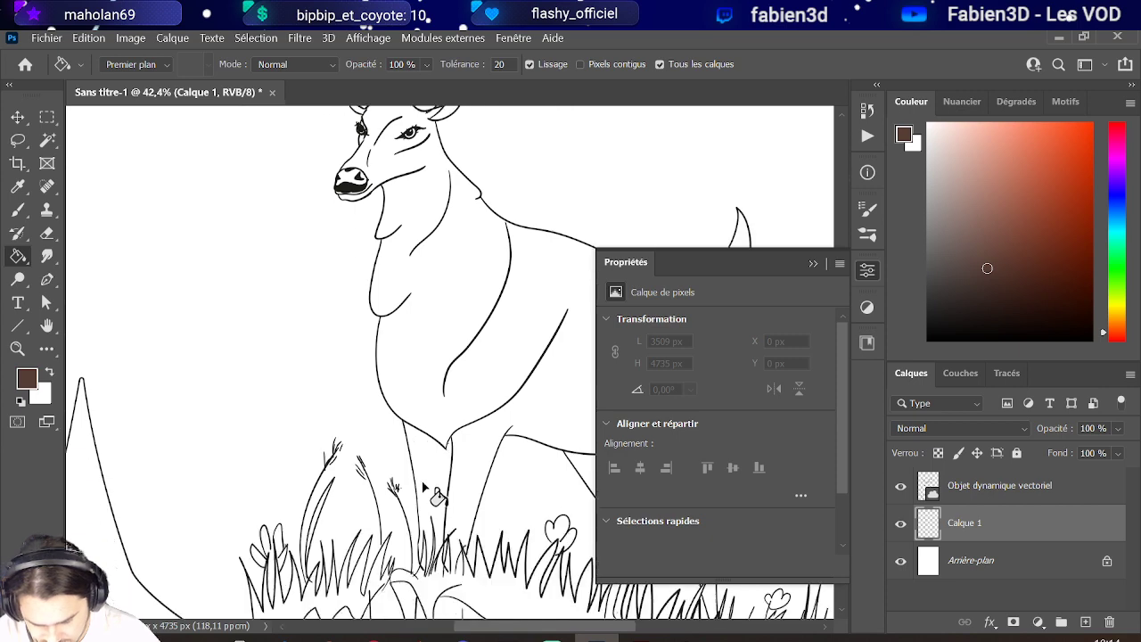
Limit the Paint Bucket to contiguous pixels and fill the deer's body with the brown foreground colour.
click(582, 64)
click(482, 303)
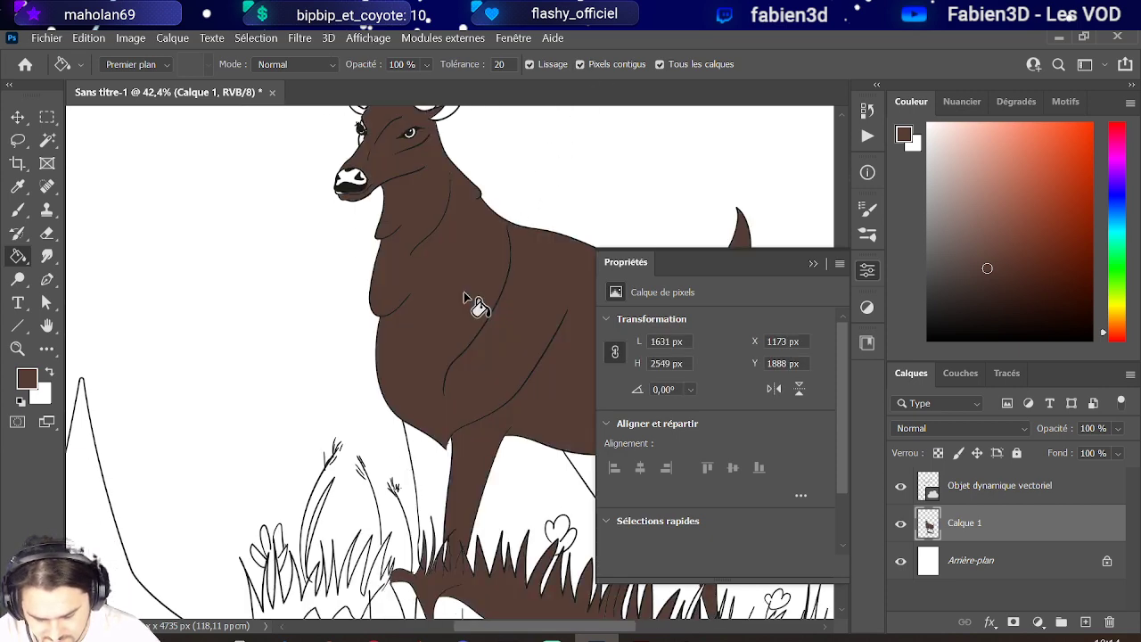
Undo the leaking body fill and close the gap at the base of the near front leg with a 17 px brown brush.
scroll(338, 410, down, 2)
scroll(325, 419, down, 1)
key(ctrl+z)
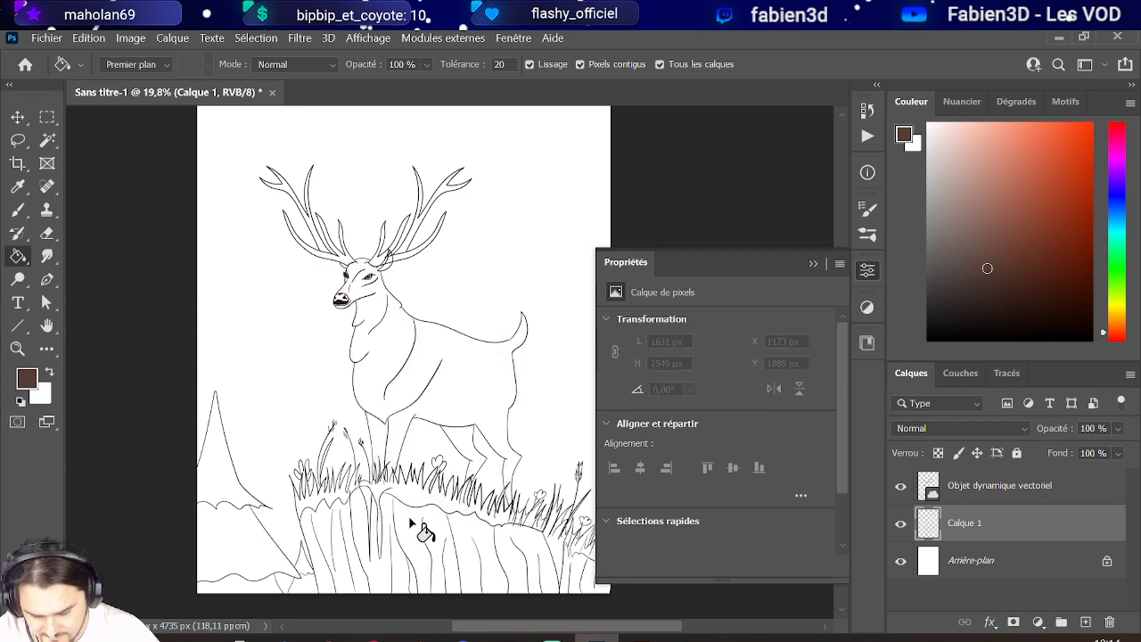
scroll(415, 513, up, 1)
scroll(414, 498, up, 2)
key(b)
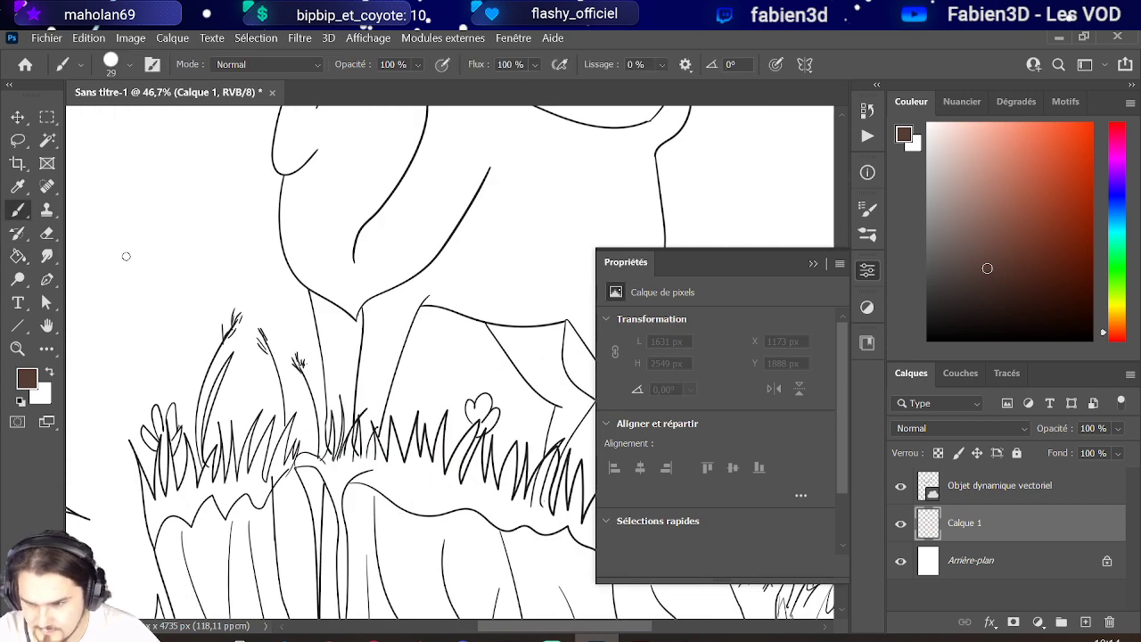
scroll(236, 388, up, 5)
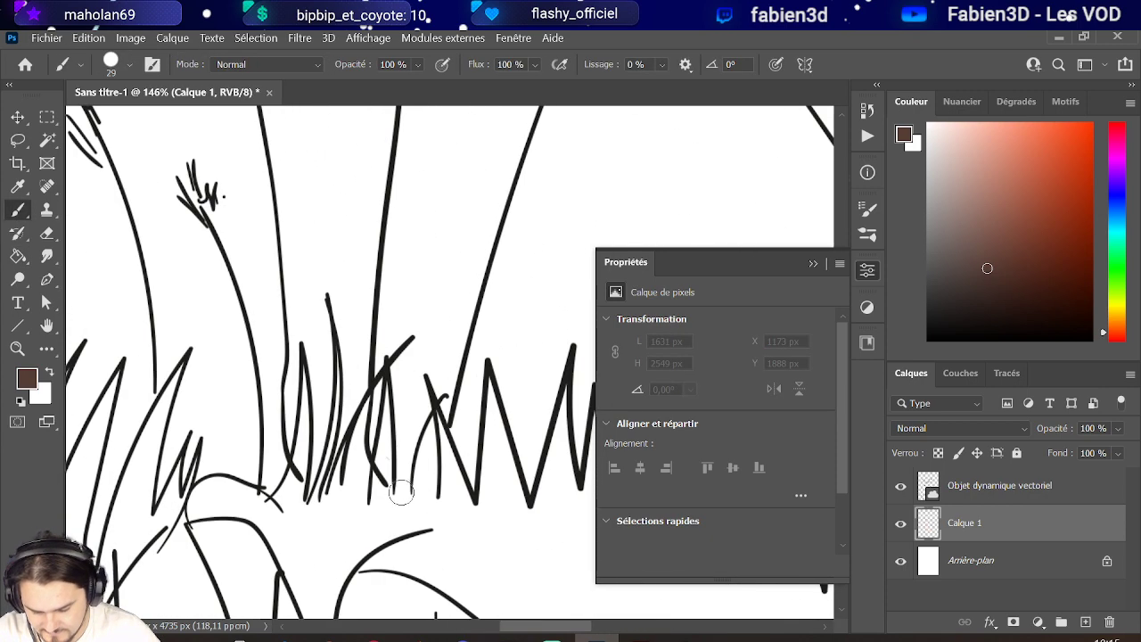
drag(389, 489, 394, 487)
click(401, 489)
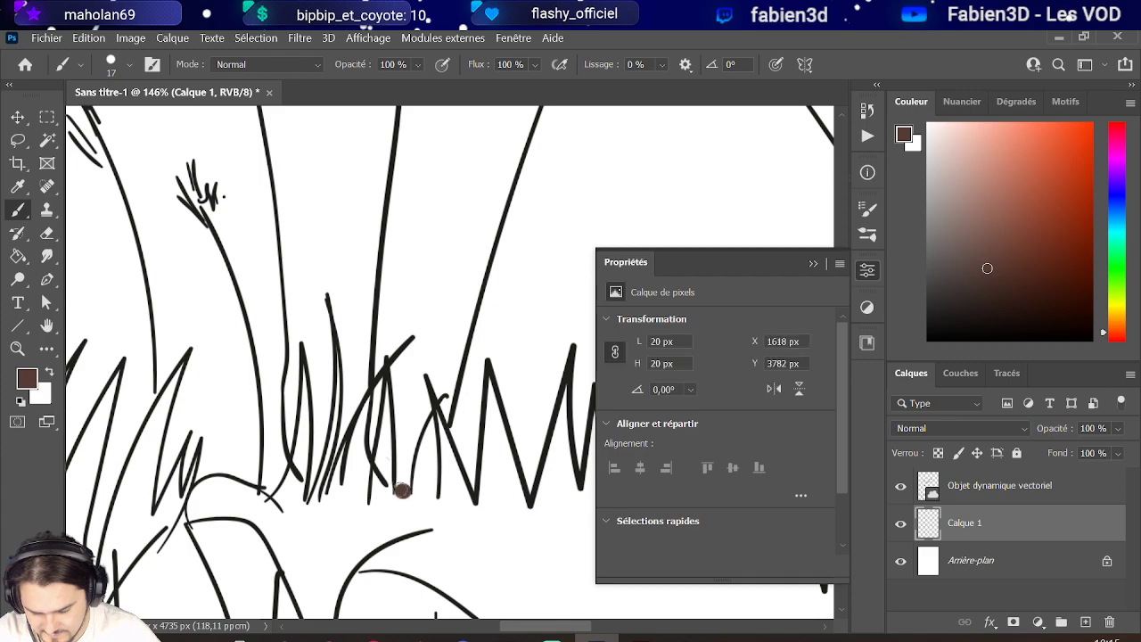
Fill the deer's body and far hind leg with the brown foreground colour using the Paint Bucket.
scroll(406, 499, down, 5)
scroll(420, 567, up, 2)
scroll(473, 546, down, 1)
scroll(446, 517, up, 1)
scroll(405, 468, down, 4)
scroll(234, 252, up, 1)
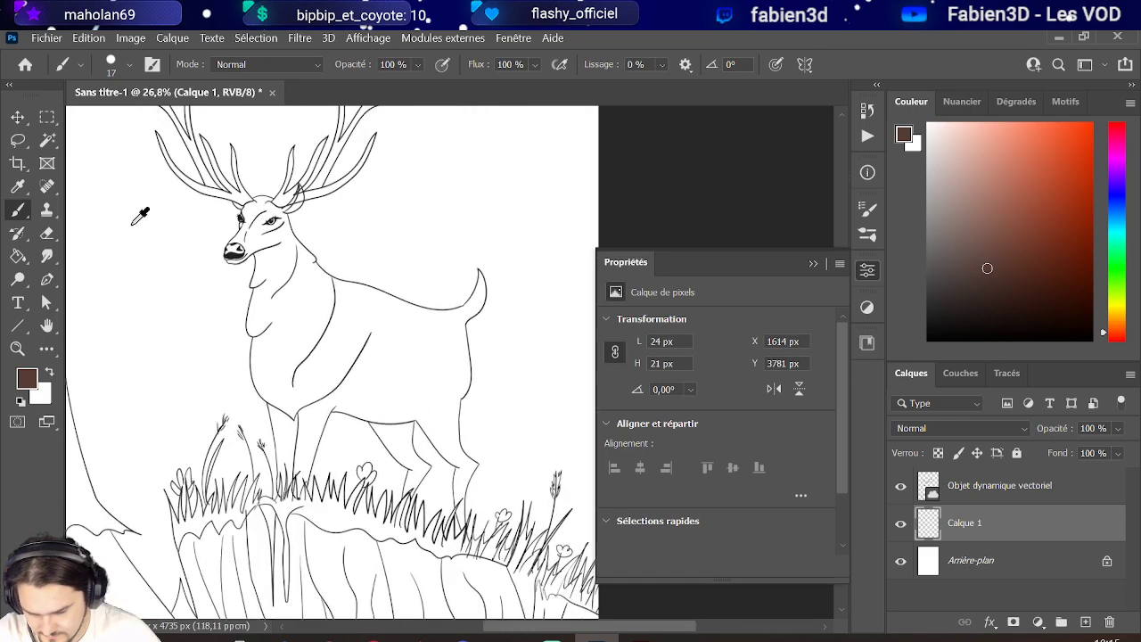
click(25, 256)
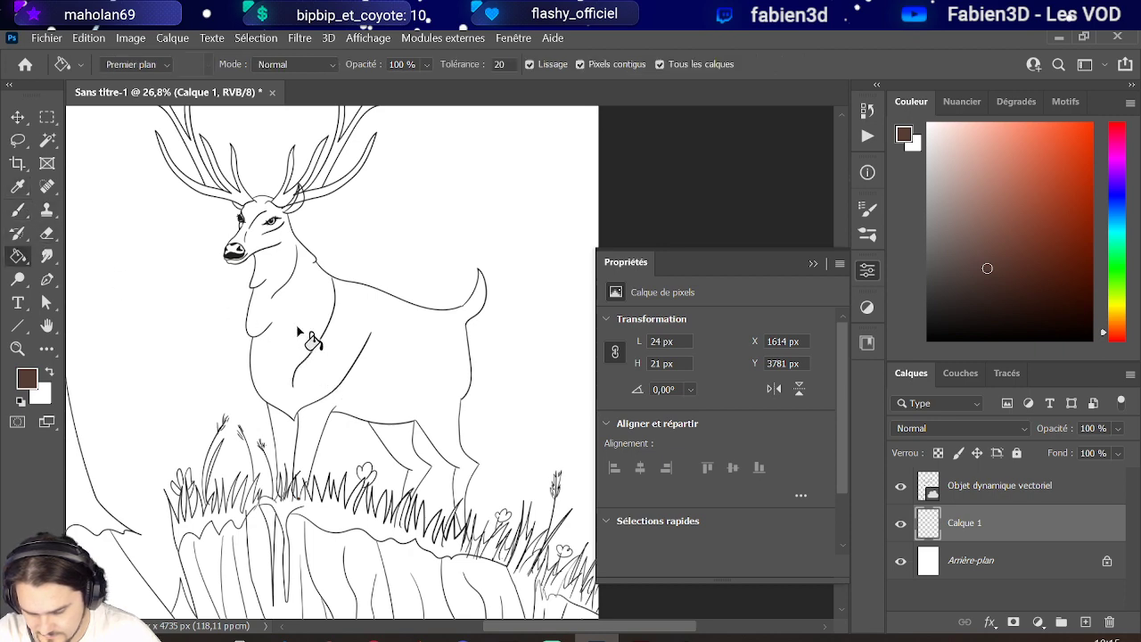
click(308, 334)
scroll(284, 398, up, 1)
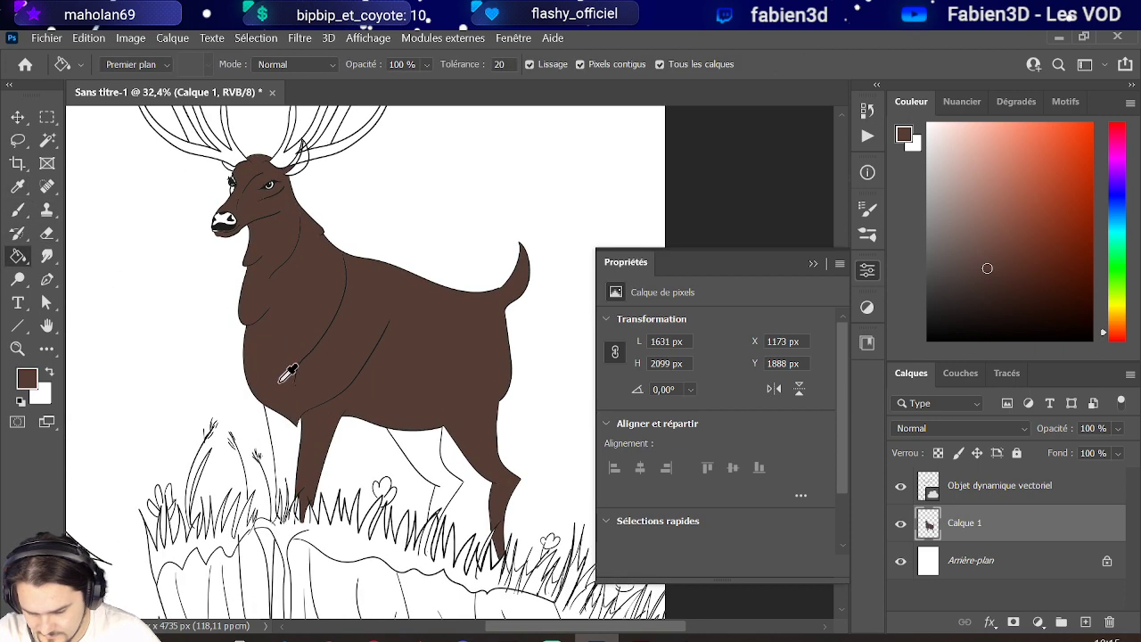
scroll(282, 337, up, 1)
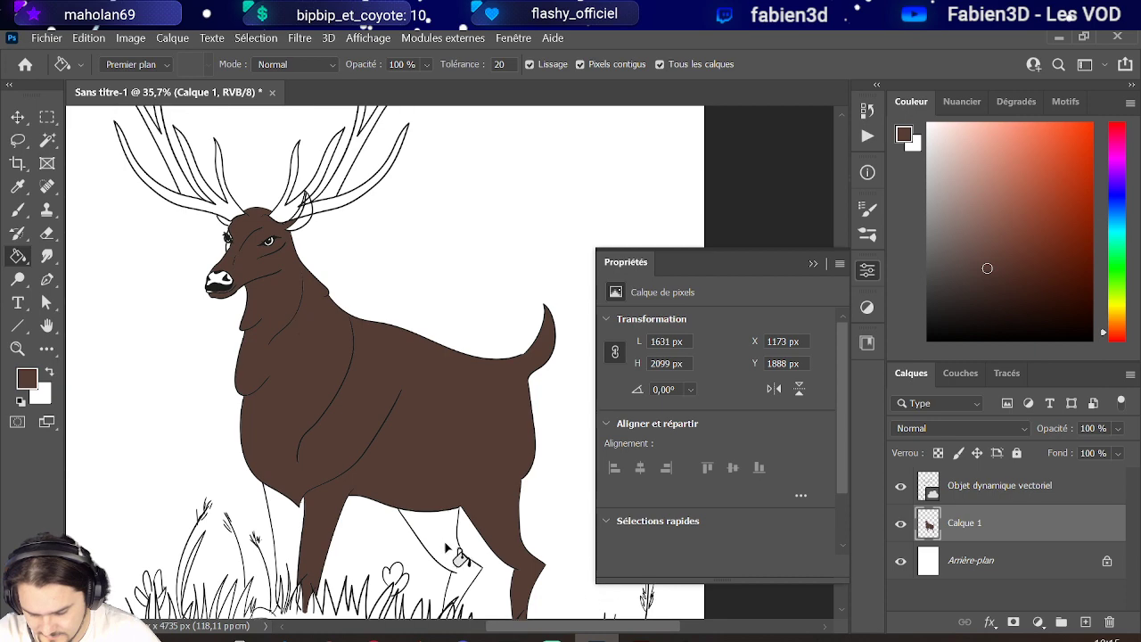
scroll(451, 546, down, 1)
Fill the small areas around the deer's far eye and its far ear with brown.
scroll(284, 305, up, 5)
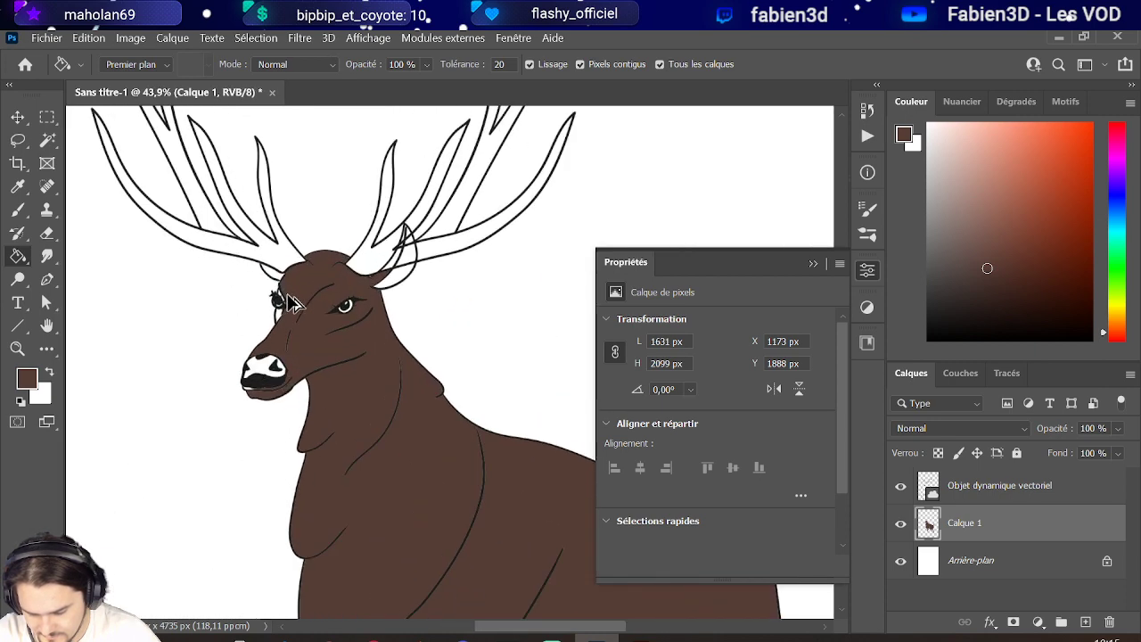
scroll(255, 346, up, 3)
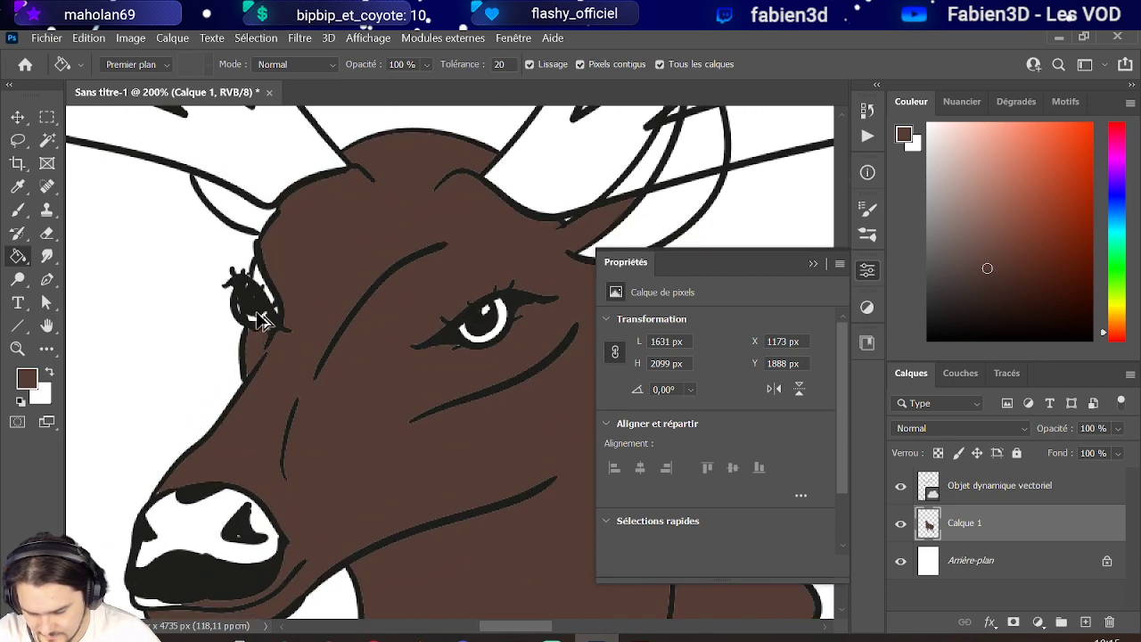
scroll(259, 268, down, 2)
scroll(272, 277, up, 5)
click(286, 273)
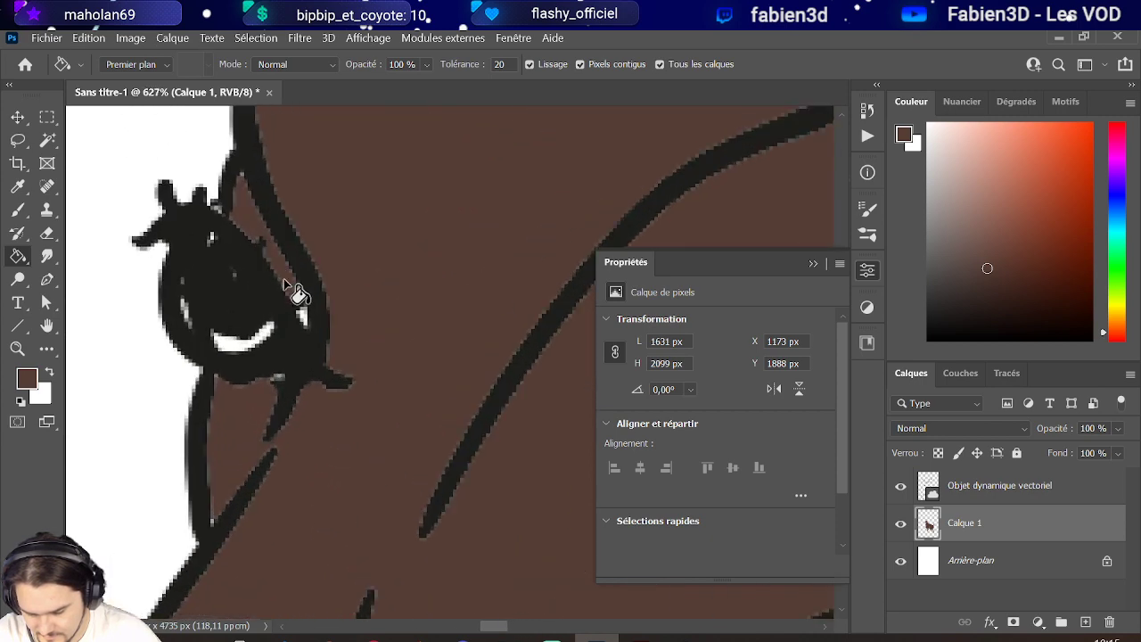
scroll(305, 339, down, 5)
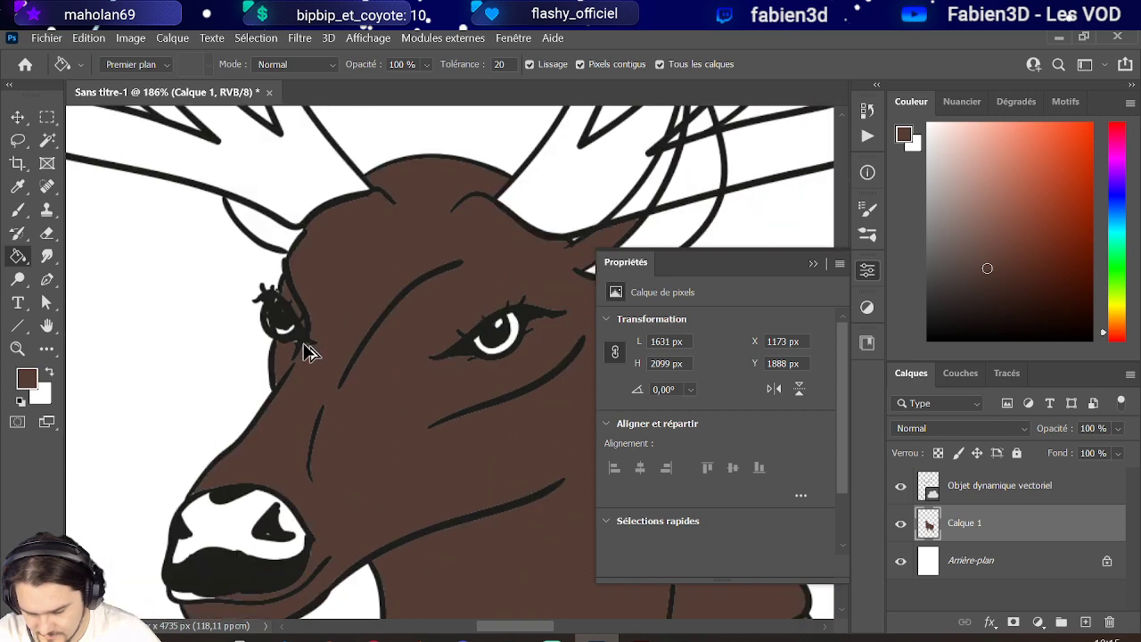
scroll(299, 352, up, 4)
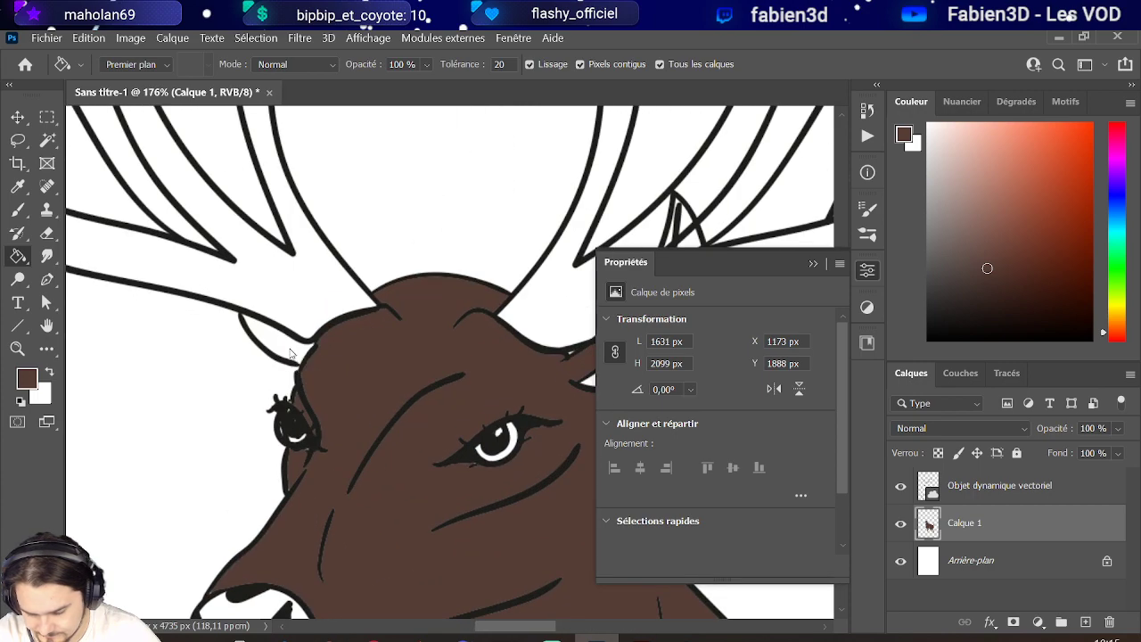
click(294, 353)
Fill the sections of the near ear with brown and brush over the remaining white spots up to its tip.
scroll(267, 364, down, 3)
scroll(434, 369, up, 3)
click(446, 295)
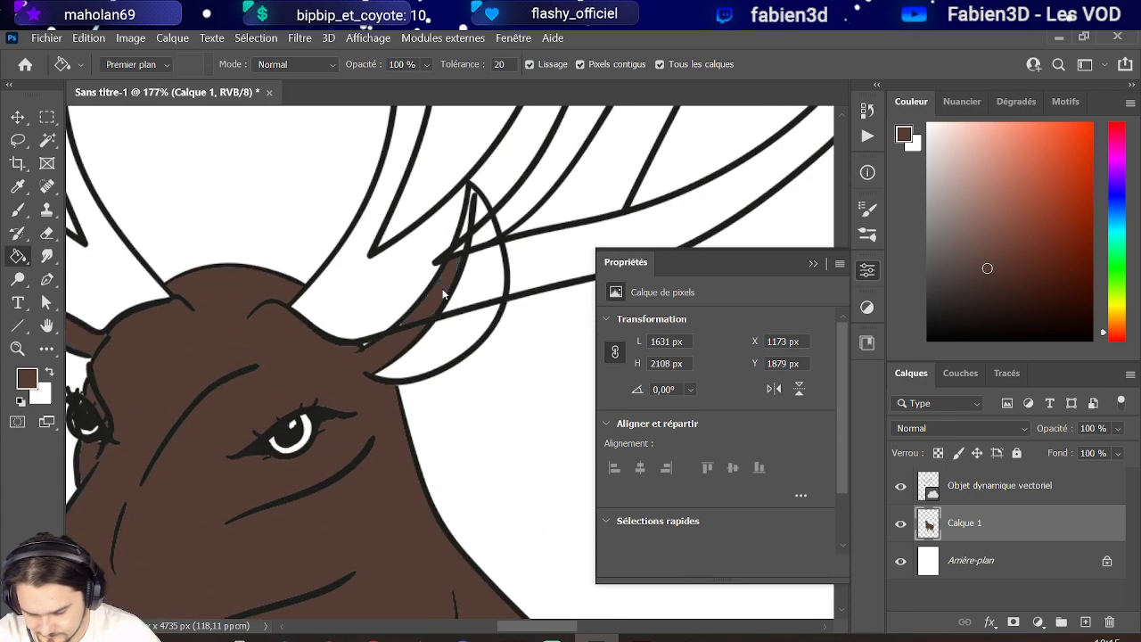
click(430, 360)
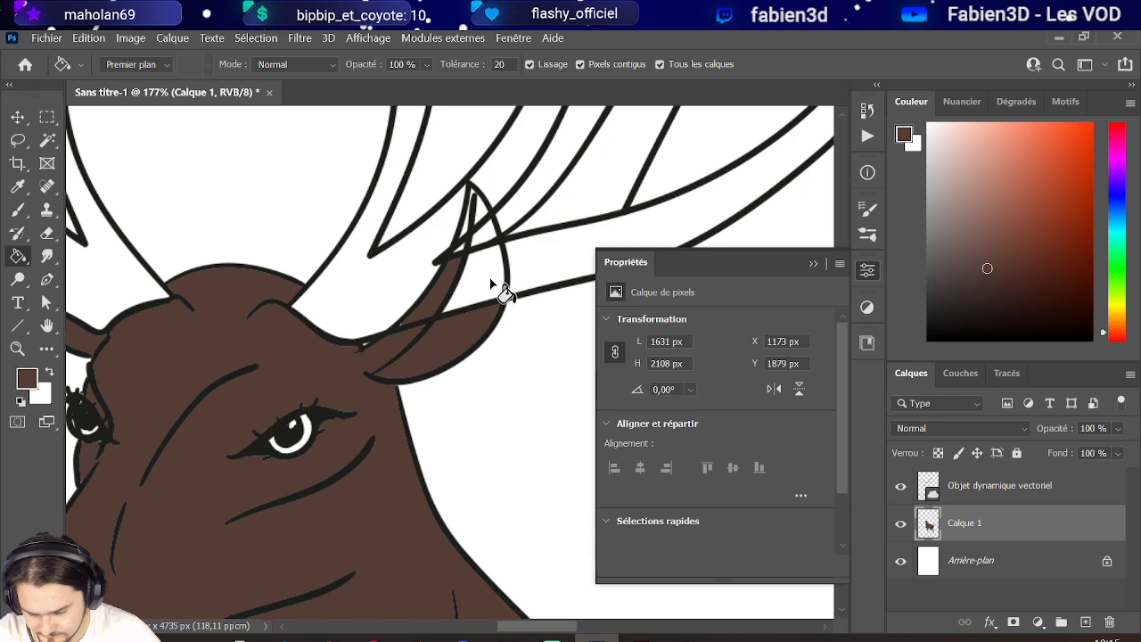
scroll(493, 284, up, 2)
scroll(481, 250, up, 2)
click(475, 245)
click(17, 209)
mouse_move(332, 431)
mouse_down()
mouse_move(395, 393)
mouse_move(451, 300)
mouse_move(461, 253)
mouse_move(438, 305)
mouse_move(472, 268)
mouse_move(479, 240)
mouse_move(481, 384)
mouse_move(446, 429)
mouse_move(347, 470)
mouse_up()
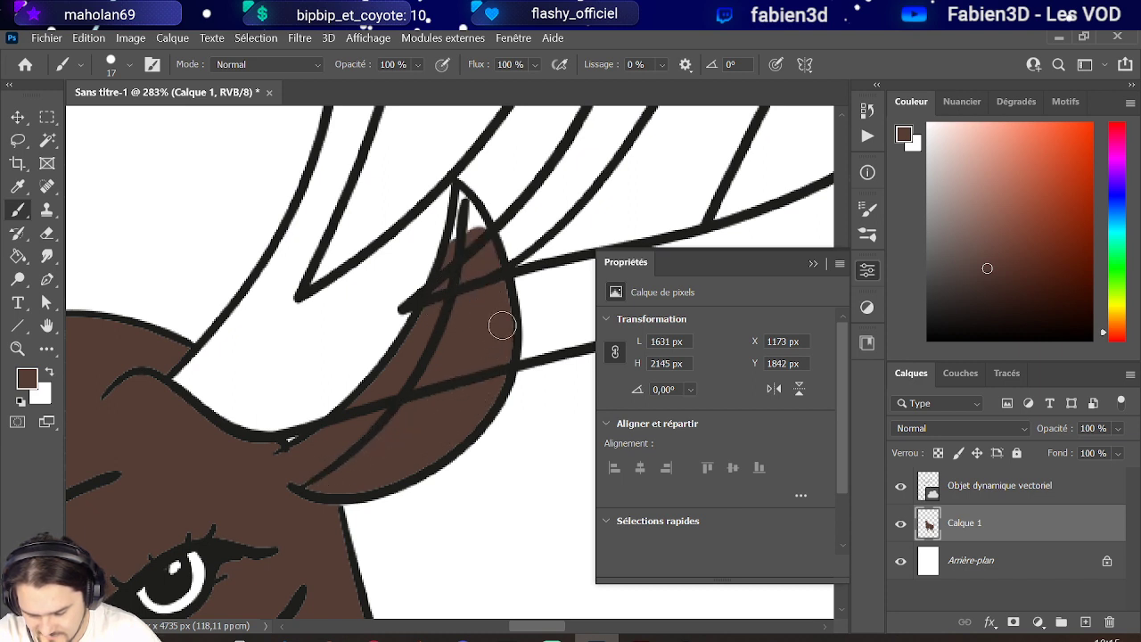
mouse_move(471, 224)
mouse_down()
mouse_move(463, 192)
mouse_move(456, 254)
mouse_up()
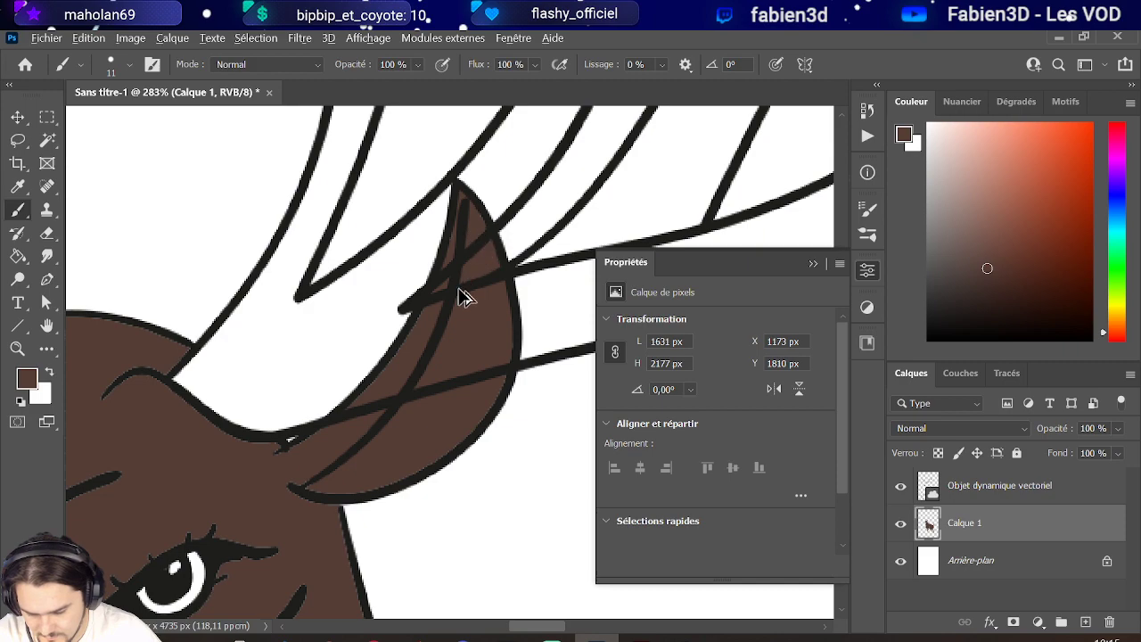
Paint brown strokes for the missing inner edge of the far front leg, undoing the stroke at its lower end.
key(ctrl+0)
scroll(379, 390, down, 5)
scroll(374, 401, down, 3)
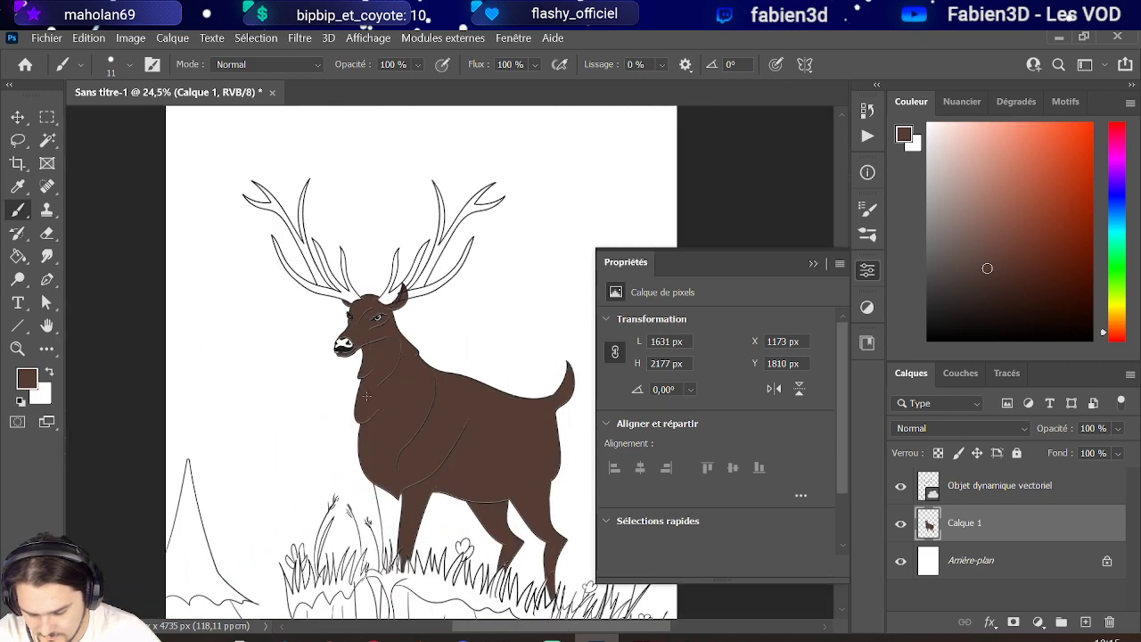
scroll(375, 444, up, 4)
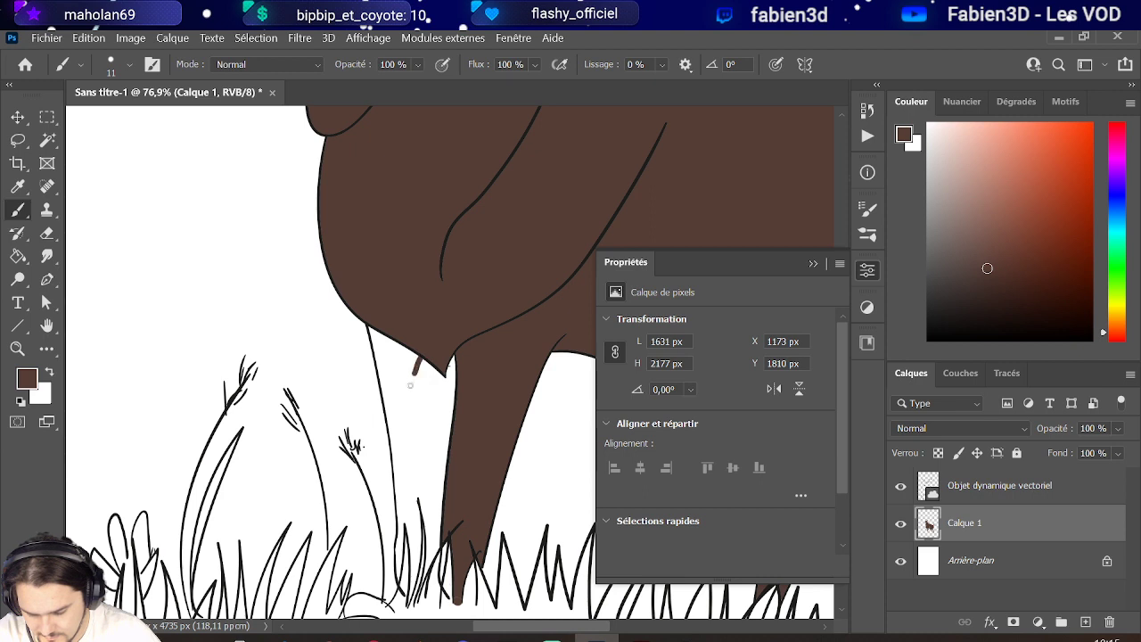
drag(421, 386, 432, 370)
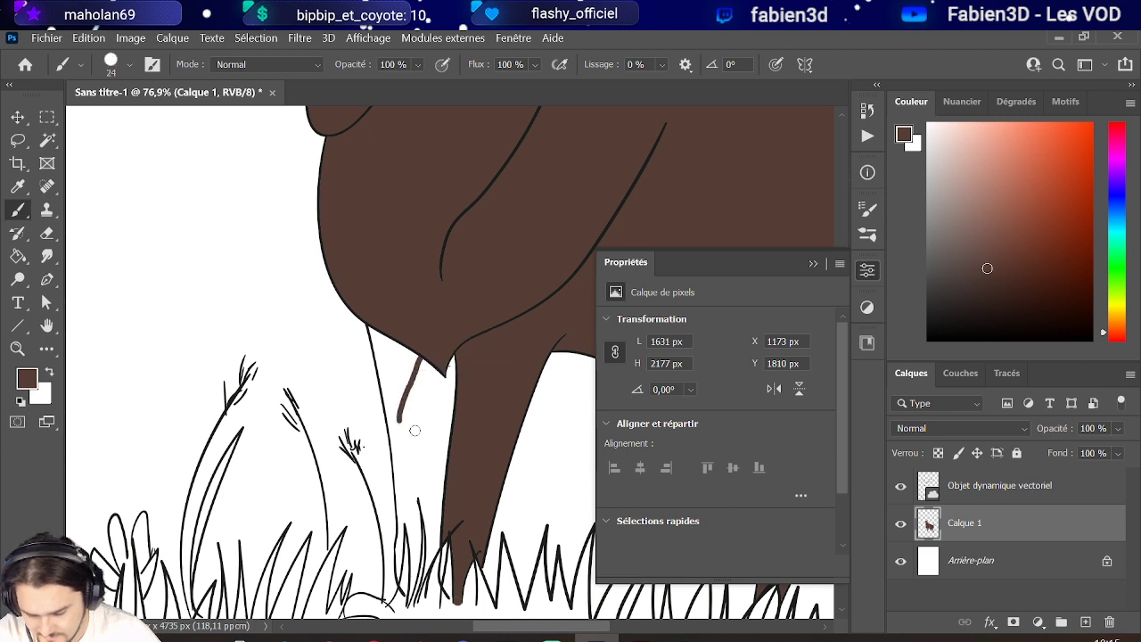
shift+click(418, 493)
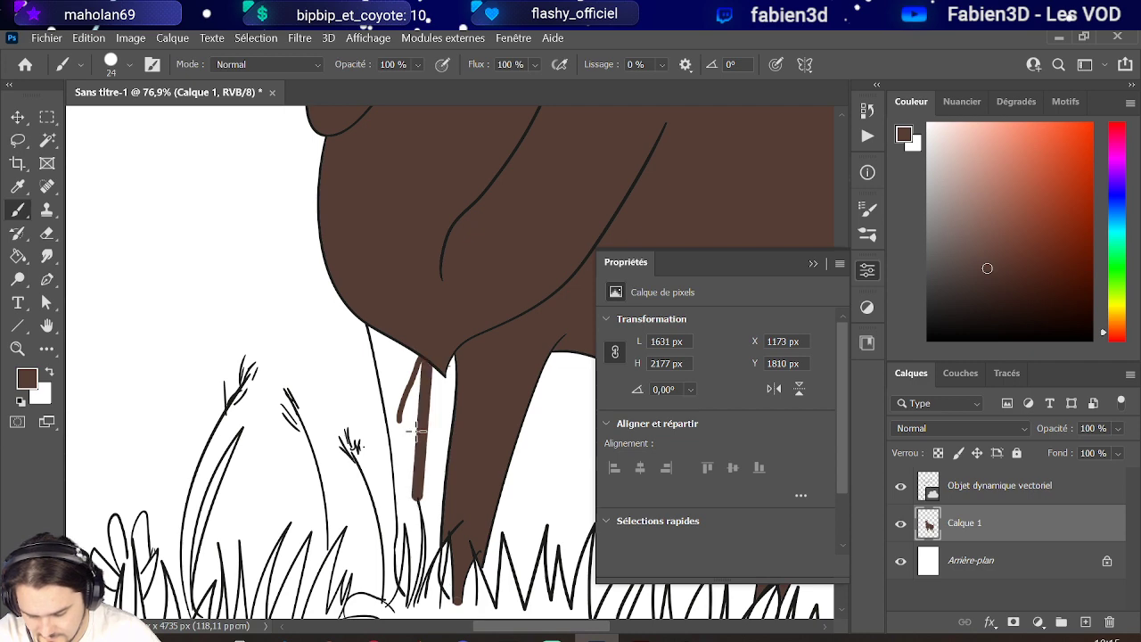
scroll(416, 432, down, 2)
scroll(415, 419, up, 3)
mouse_move(401, 372)
mouse_down()
mouse_move(390, 378)
mouse_move(426, 340)
mouse_move(402, 357)
mouse_move(414, 382)
mouse_move(404, 522)
mouse_up()
scroll(428, 414, down, 1)
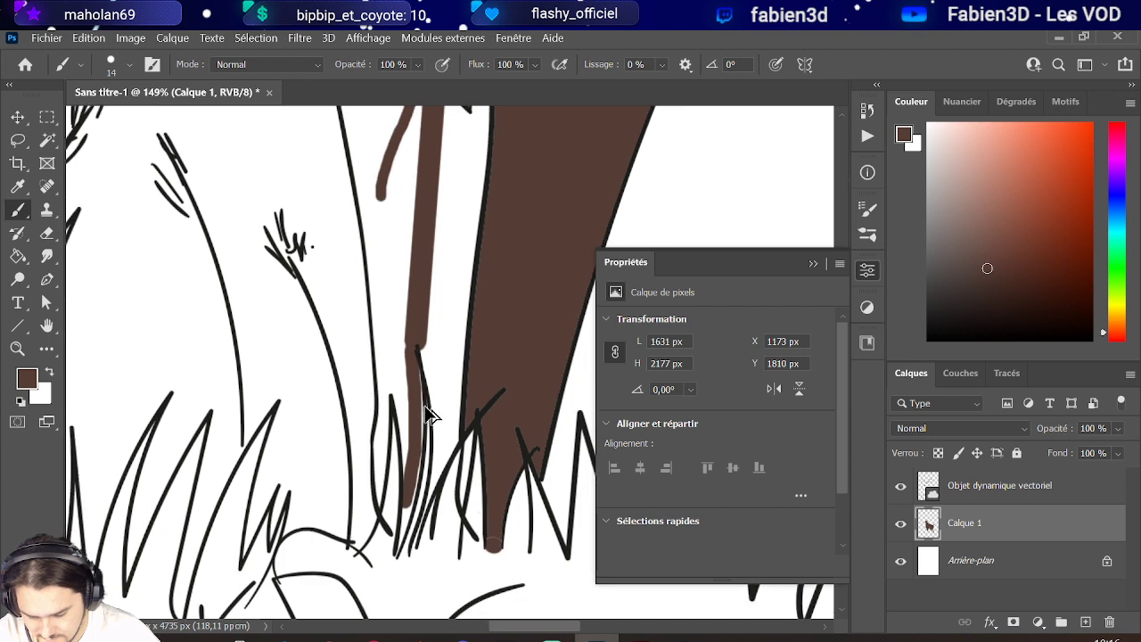
key(ctrl+z)
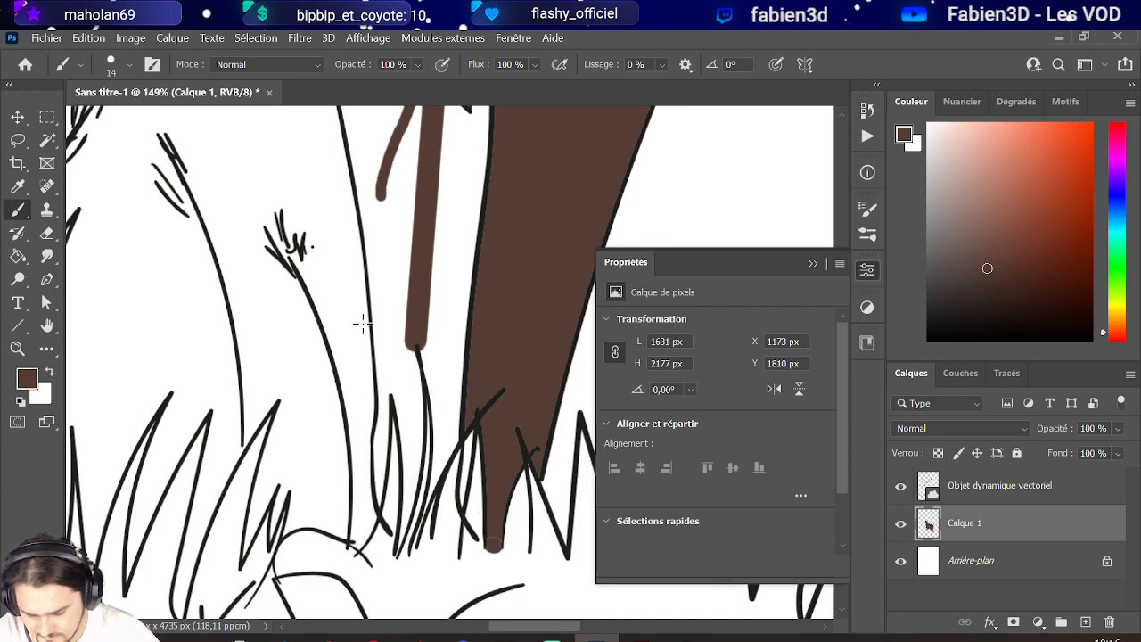
Fill the far front leg with brown using the Paint Bucket and check the whole deer for unfilled areas.
click(18, 256)
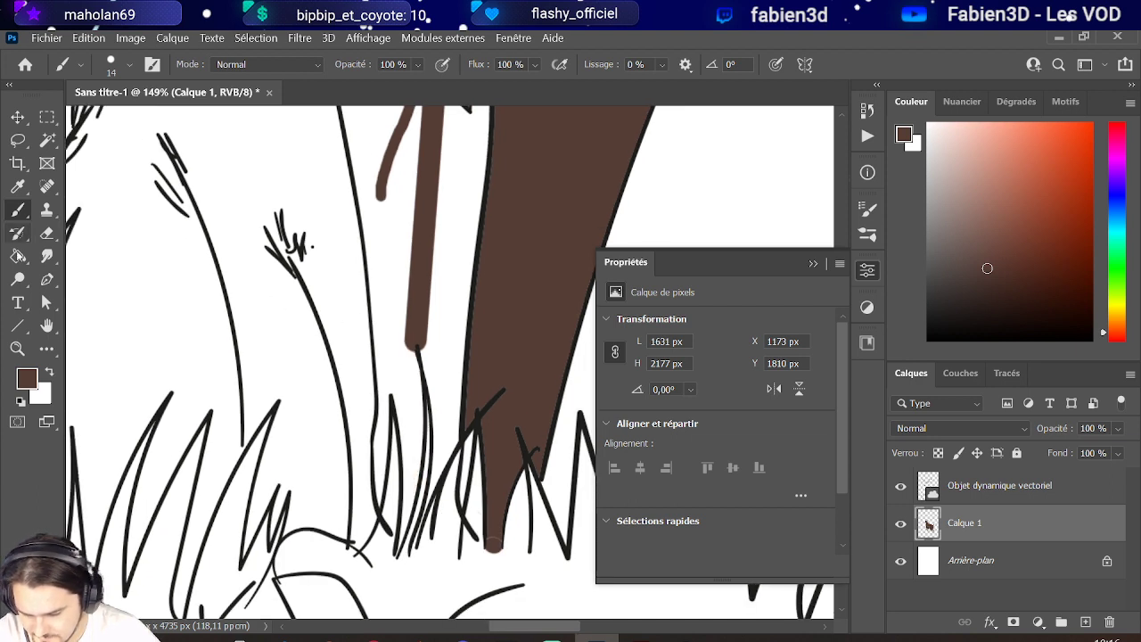
click(388, 284)
scroll(388, 289, down, 5)
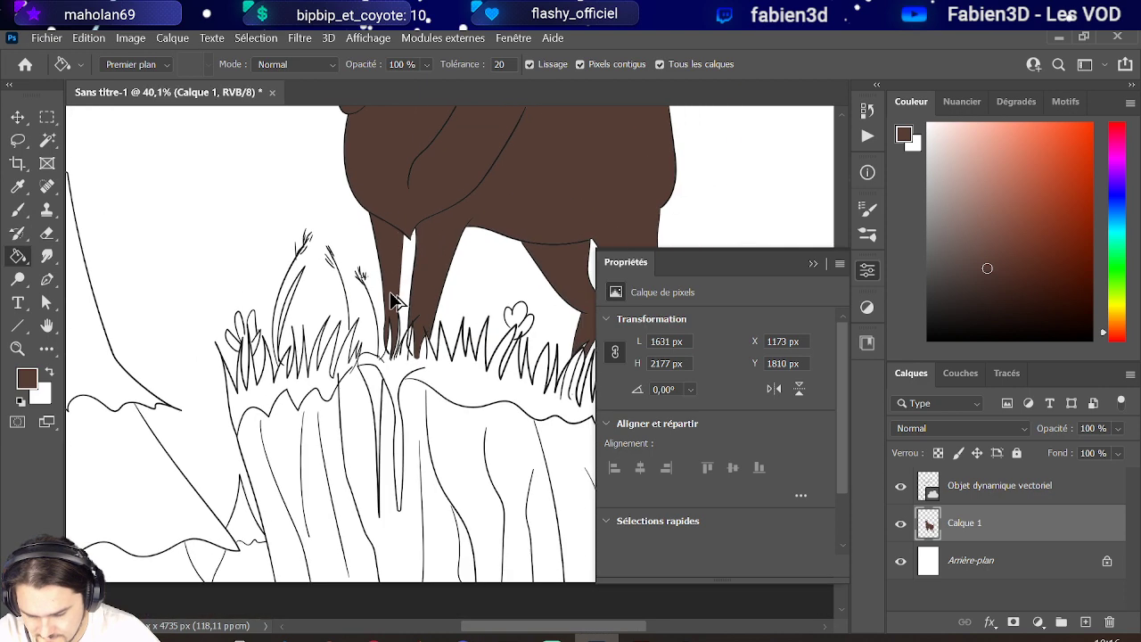
scroll(392, 291, down, 1)
scroll(406, 298, down, 5)
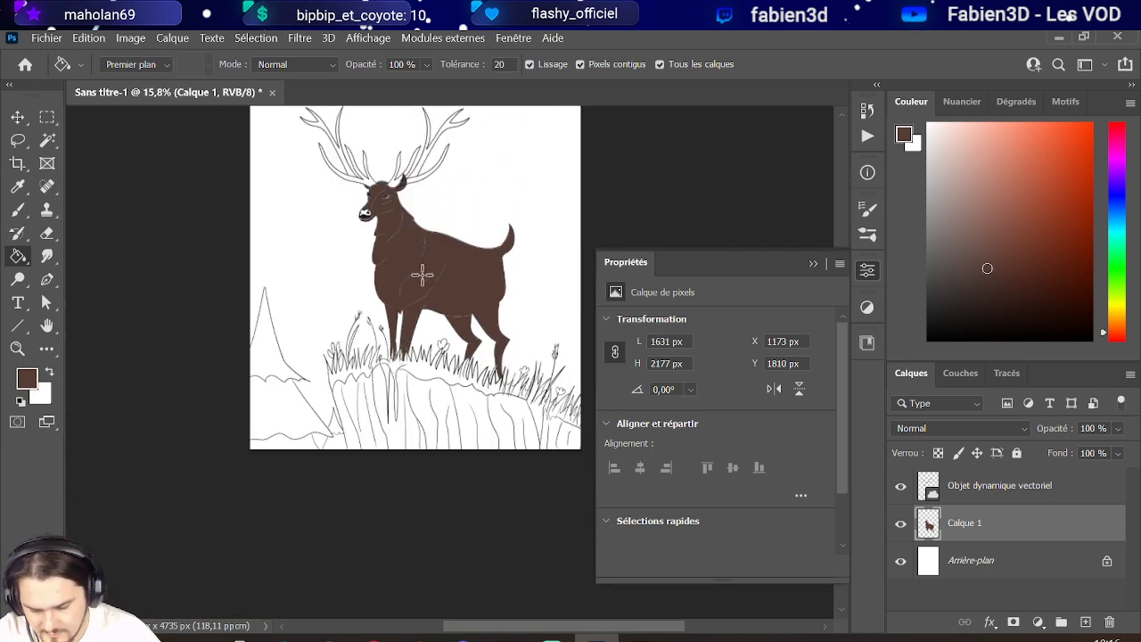
scroll(354, 355, up, 2)
scroll(438, 339, up, 1)
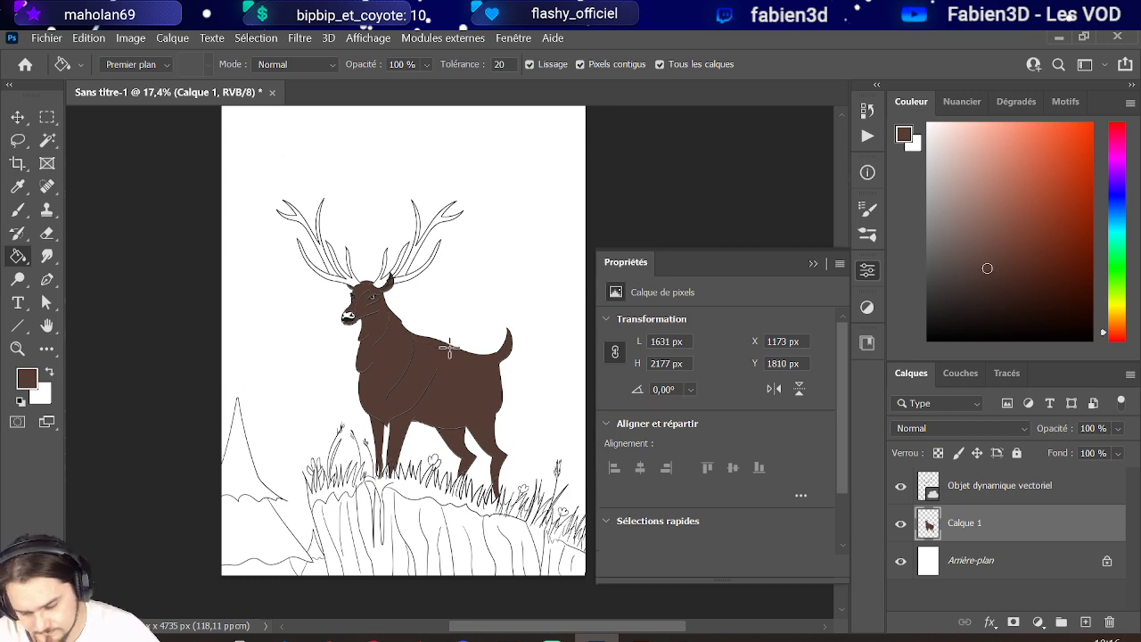
scroll(390, 407, up, 4)
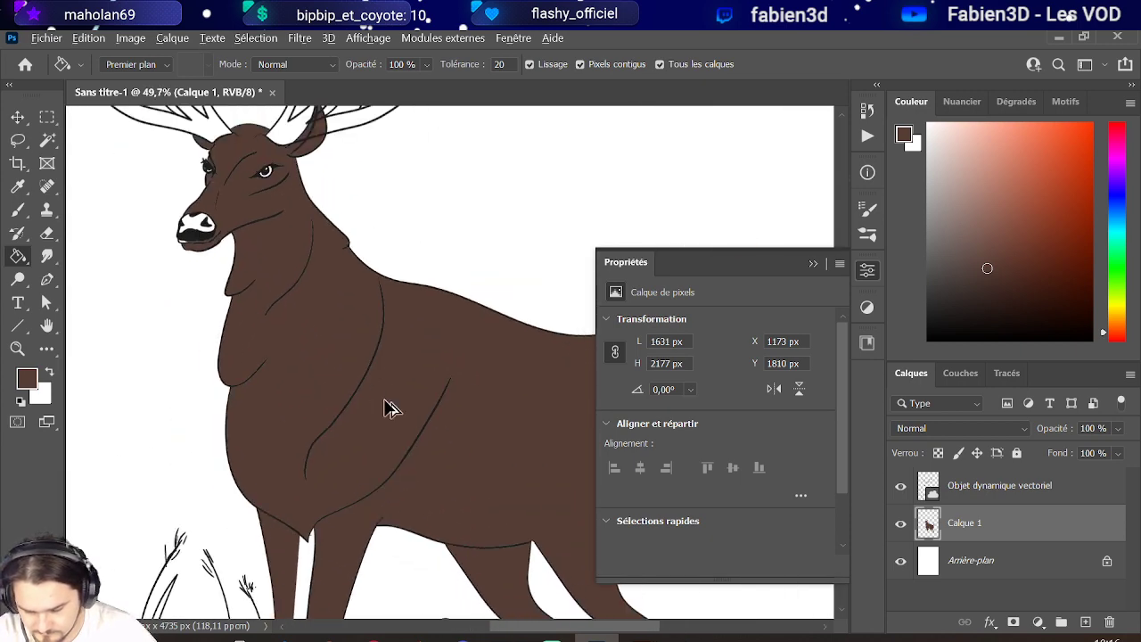
scroll(387, 403, down, 3)
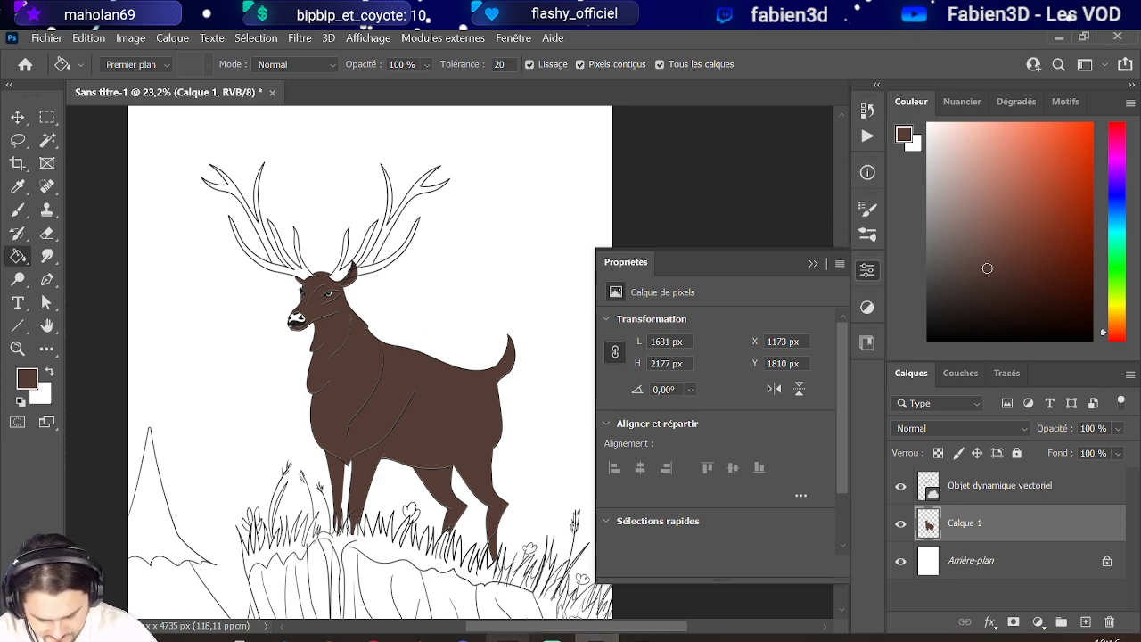
Switch to Coolors, select the hex code AA968A of the grey-brown swatch, and return to Photoshop.
mouse_move(329, 636)
click(392, 602)
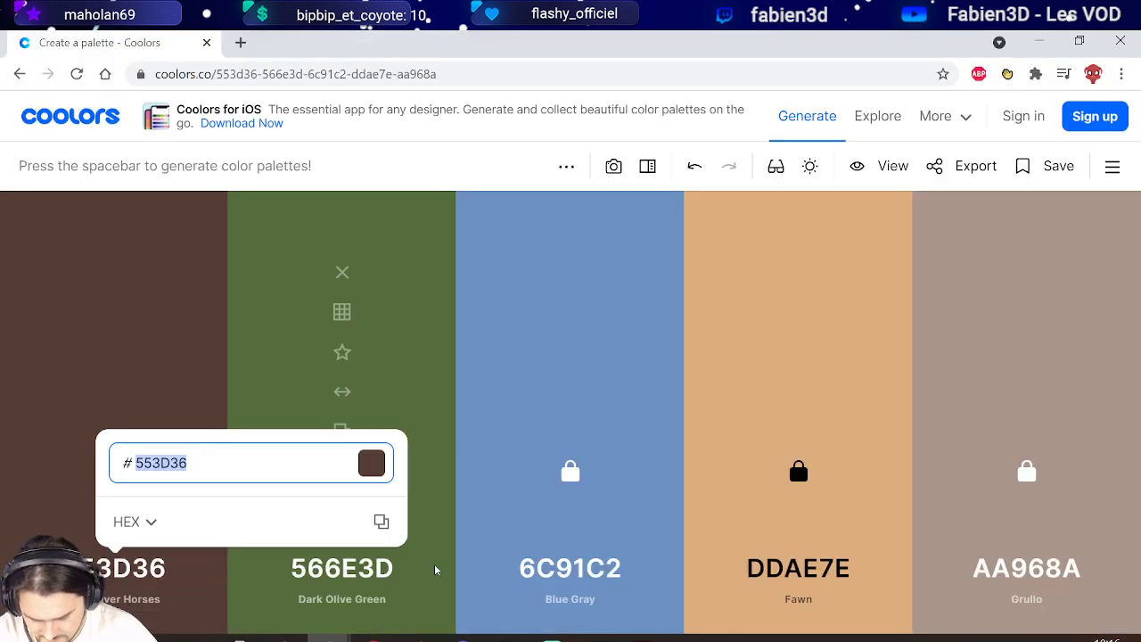
click(1037, 575)
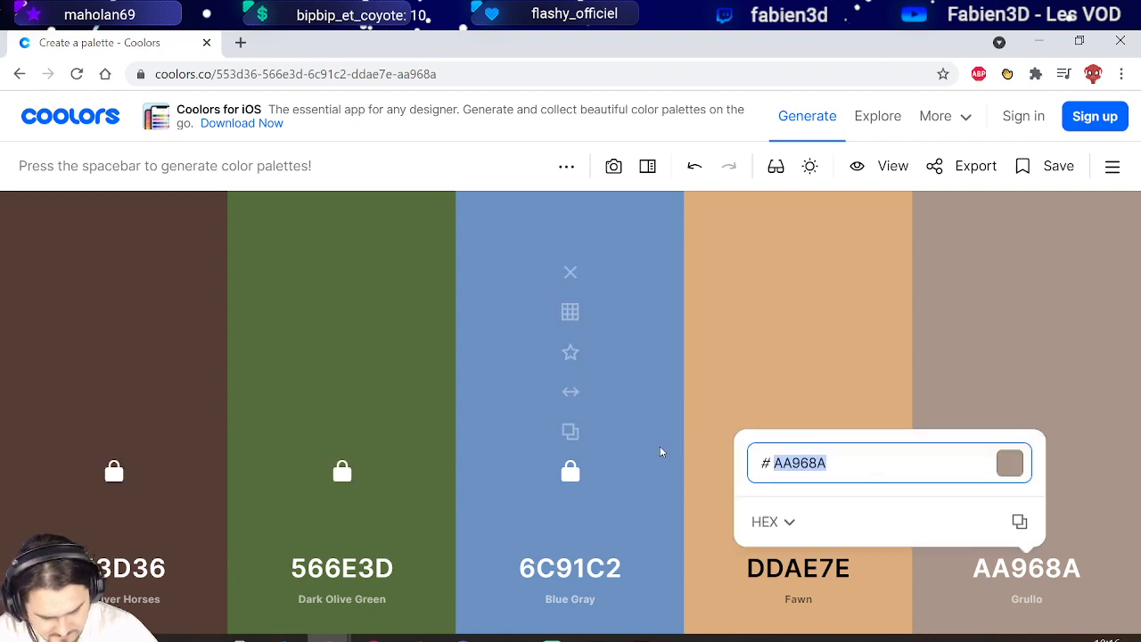
click(1039, 42)
Add a new layer and place it between the deer's colour layer and the background.
scroll(401, 446, down, 2)
scroll(348, 513, down, 2)
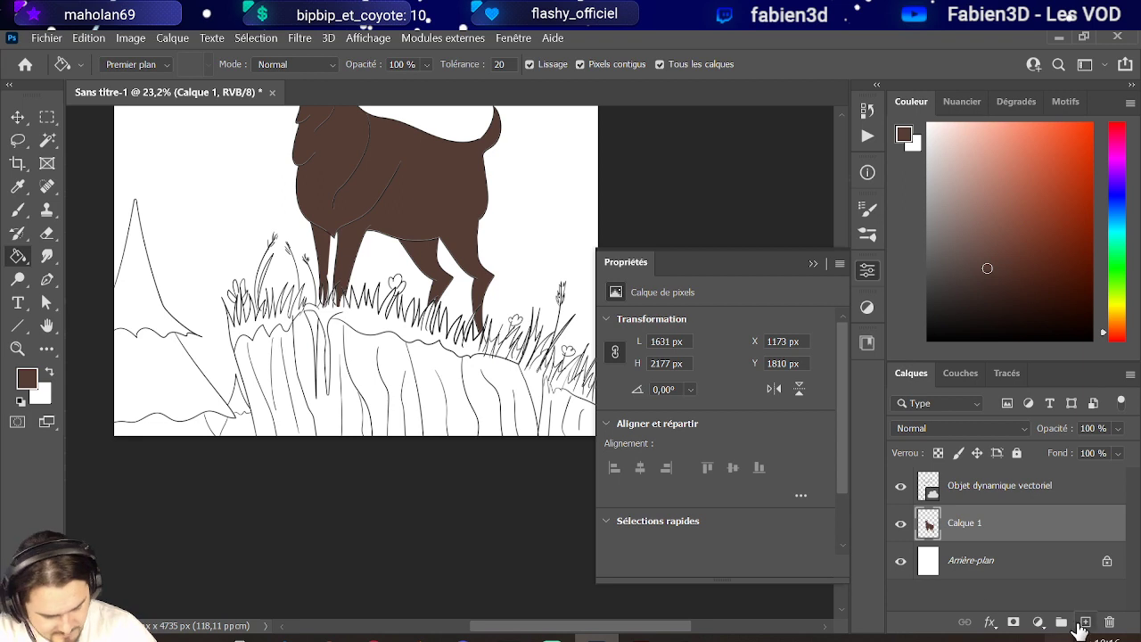
click(1109, 621)
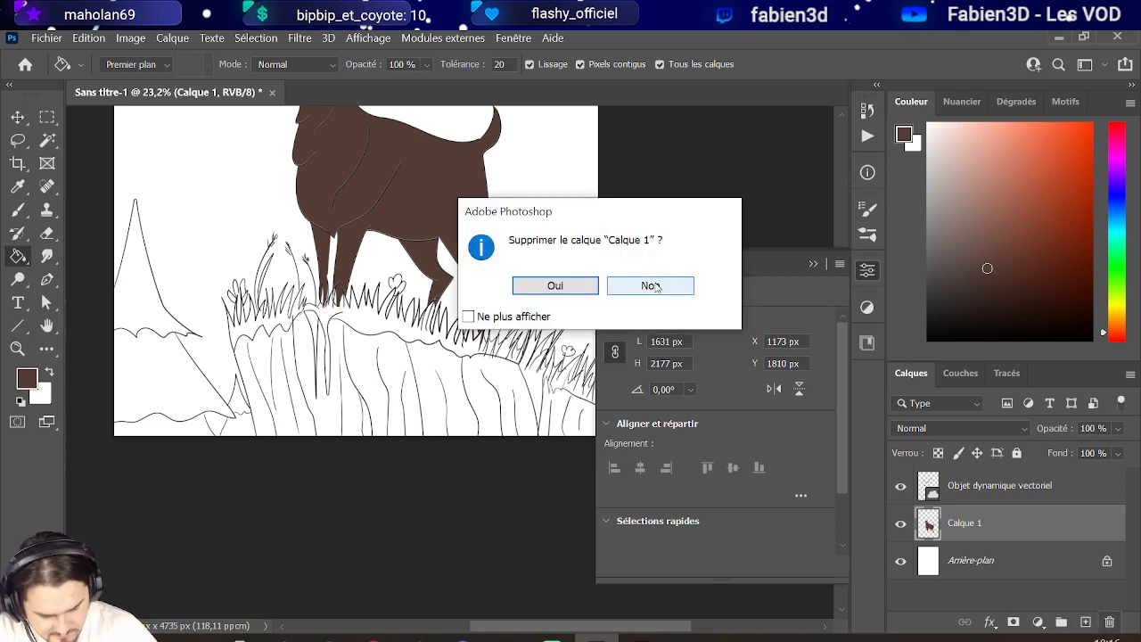
click(651, 286)
click(1086, 622)
drag(1019, 550, 903, 575)
Try filling one section of the cliff face with the brown foreground colour and undo the fill.
click(430, 365)
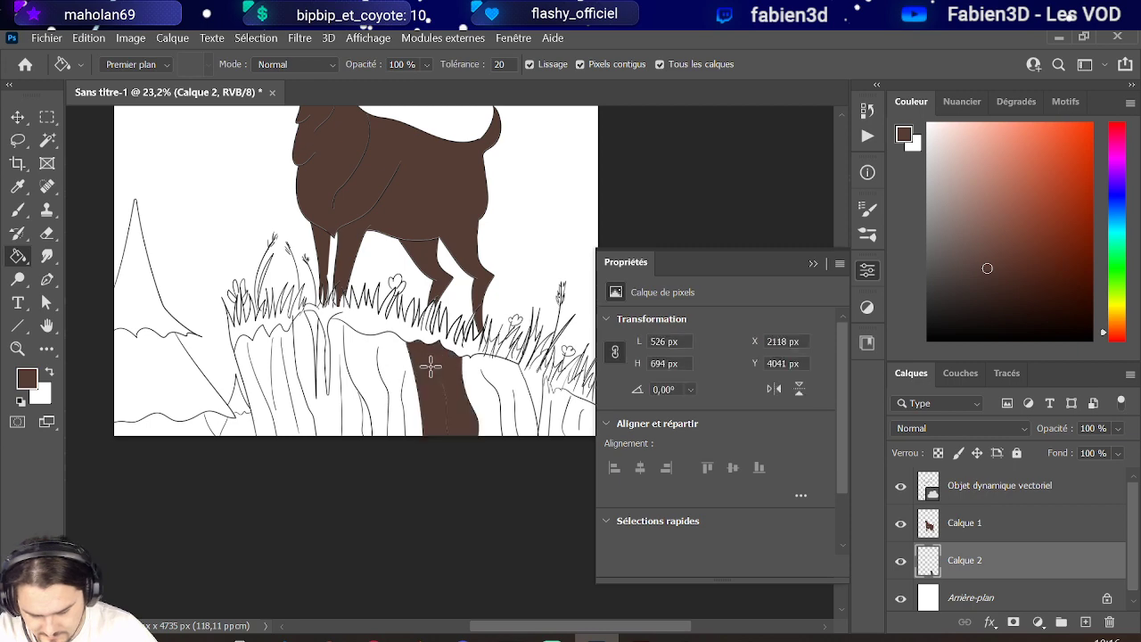
scroll(419, 374, down, 2)
key(ctrl+z)
Set the foreground colour to AA968A, try filling the middle of the cliff face, and undo the fill.
click(22, 372)
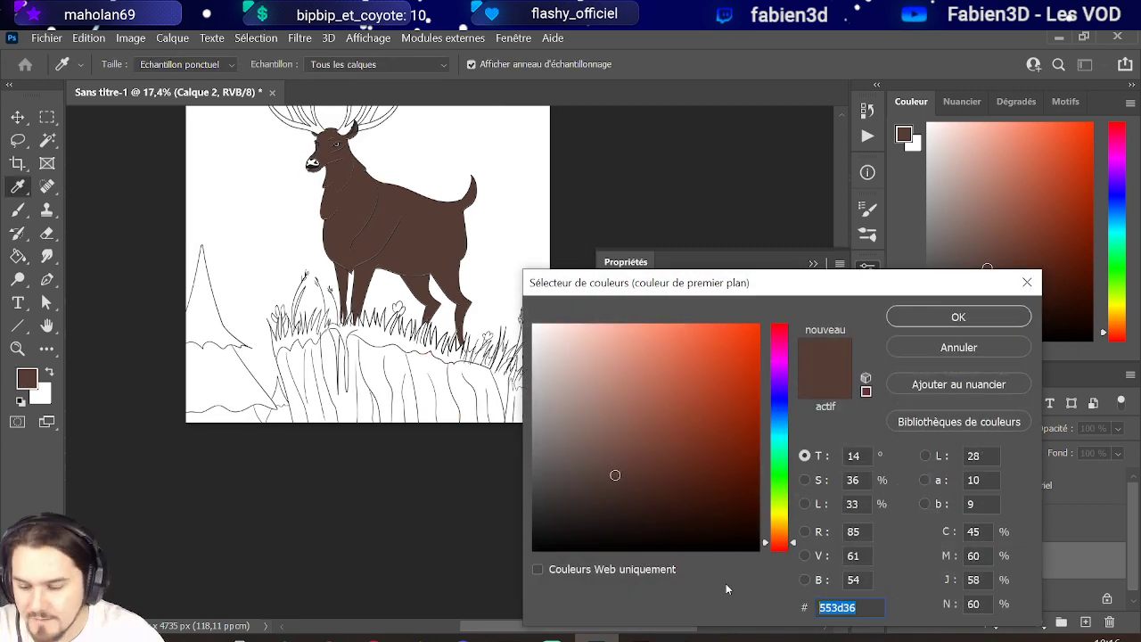
text(aa968a)
key(Return)
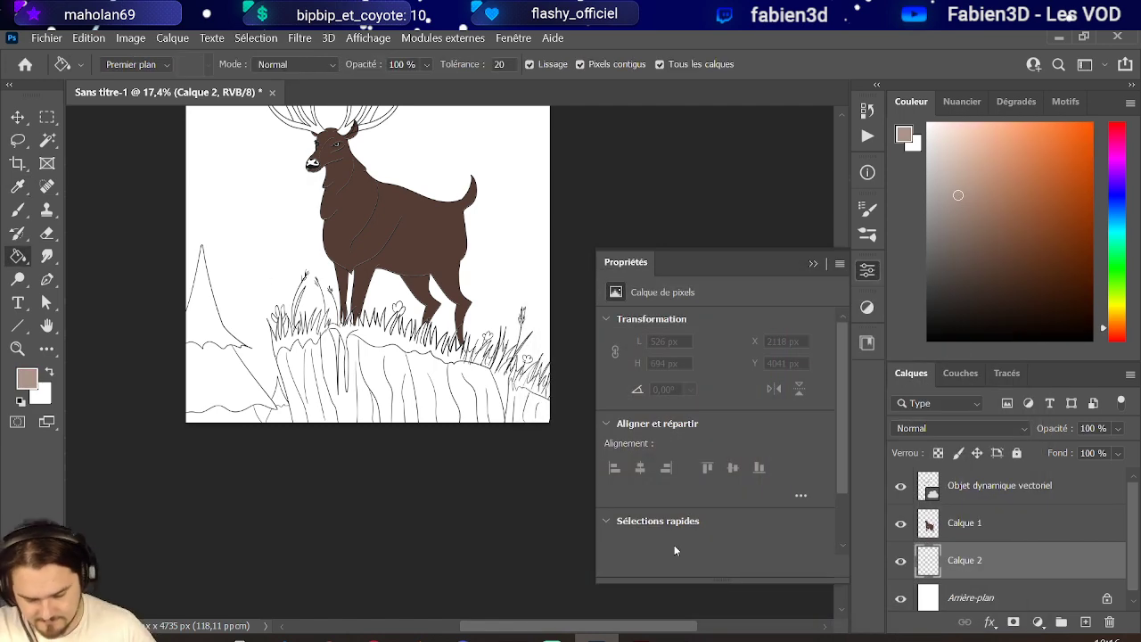
click(374, 379)
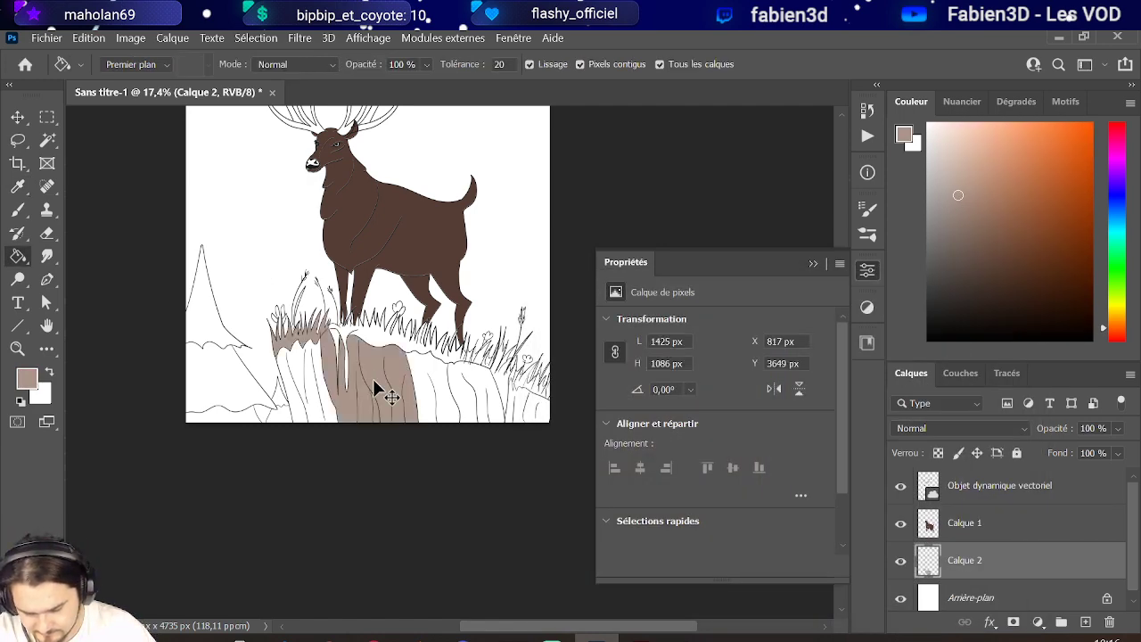
key(ctrl+z)
Close the gap in the cliff's top outline near the deer's front legs with a small grey-brown brush stroke.
scroll(323, 334, up, 10)
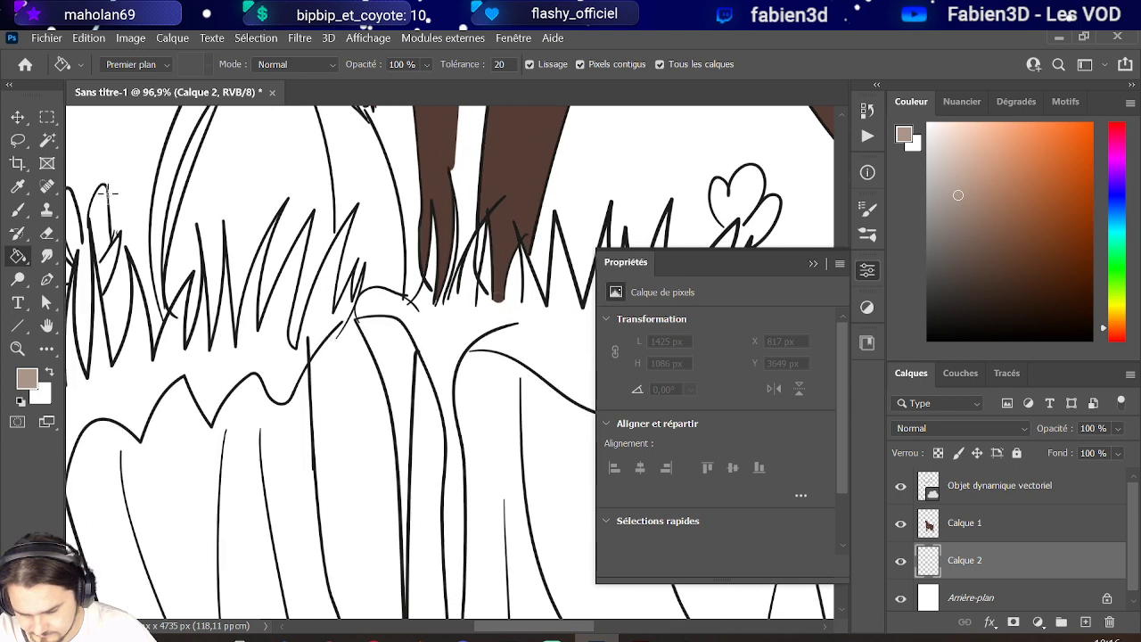
click(17, 209)
drag(352, 323, 354, 323)
key(ctrl+z)
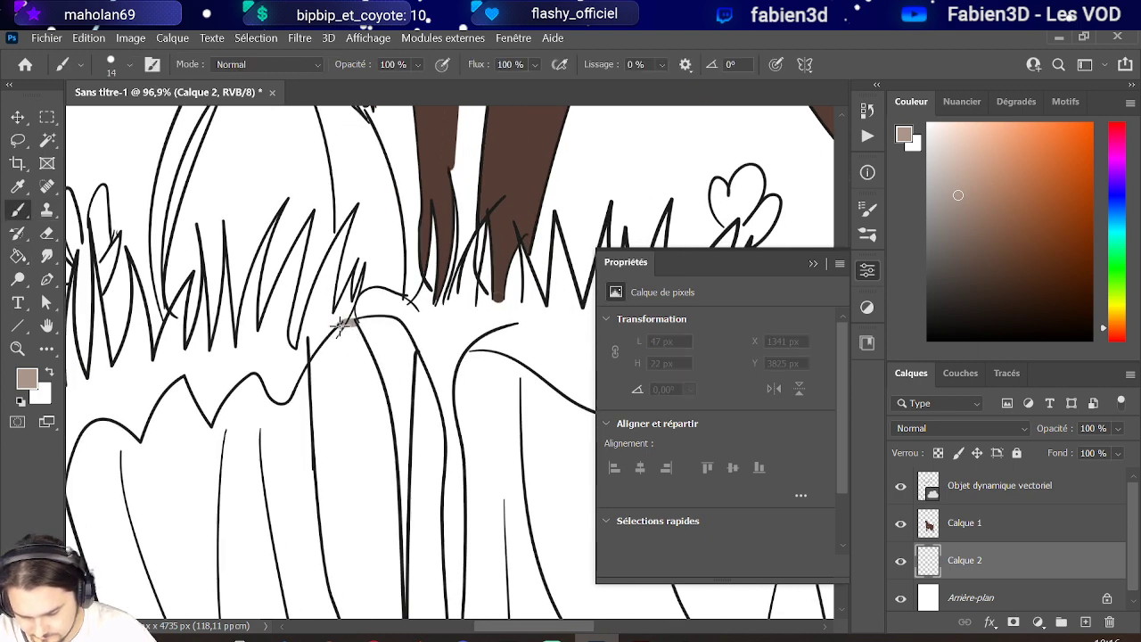
scroll(341, 325, down, 8)
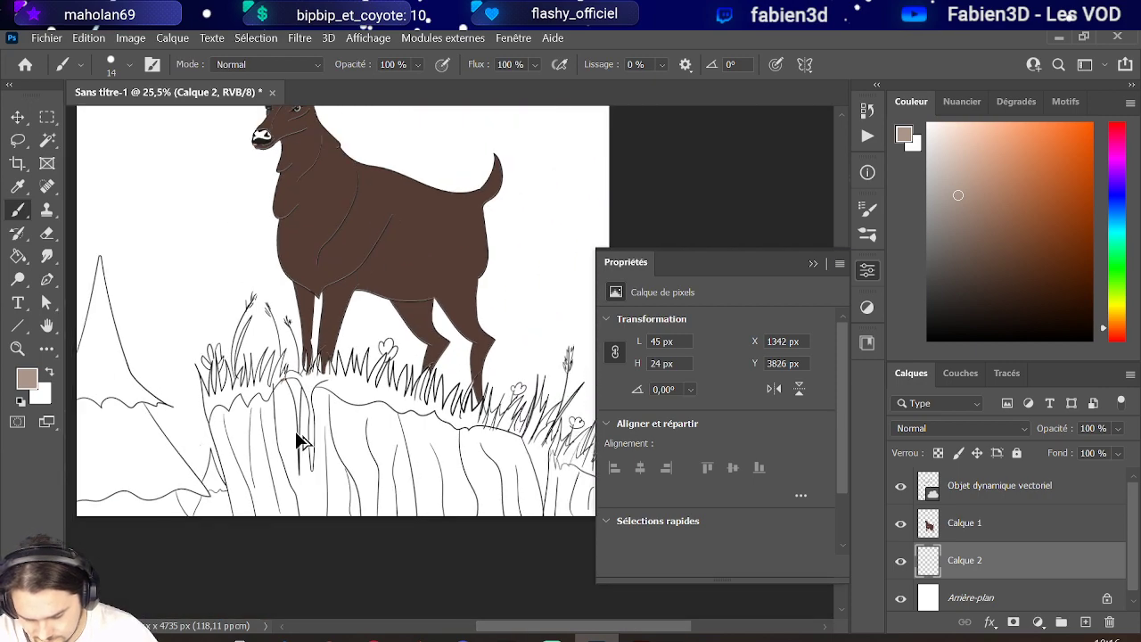
Close the outline gaps at the curved ledge and the small right-hand rock with grey-brown brush dabs, and set the brush size to 13.
scroll(331, 393, up, 12)
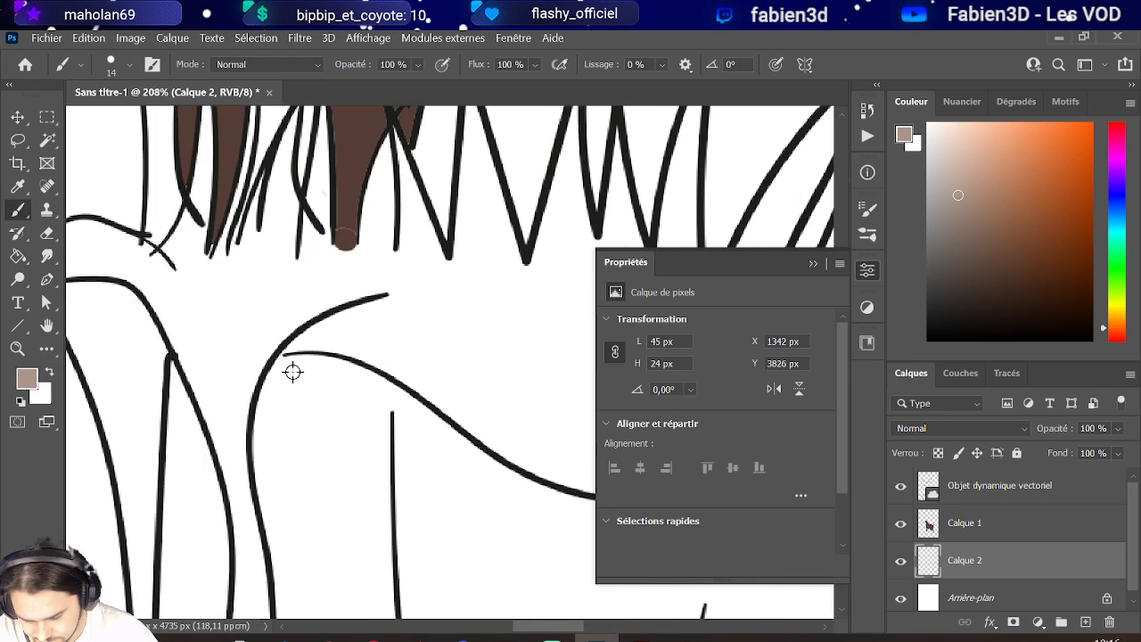
scroll(281, 361, down, 9)
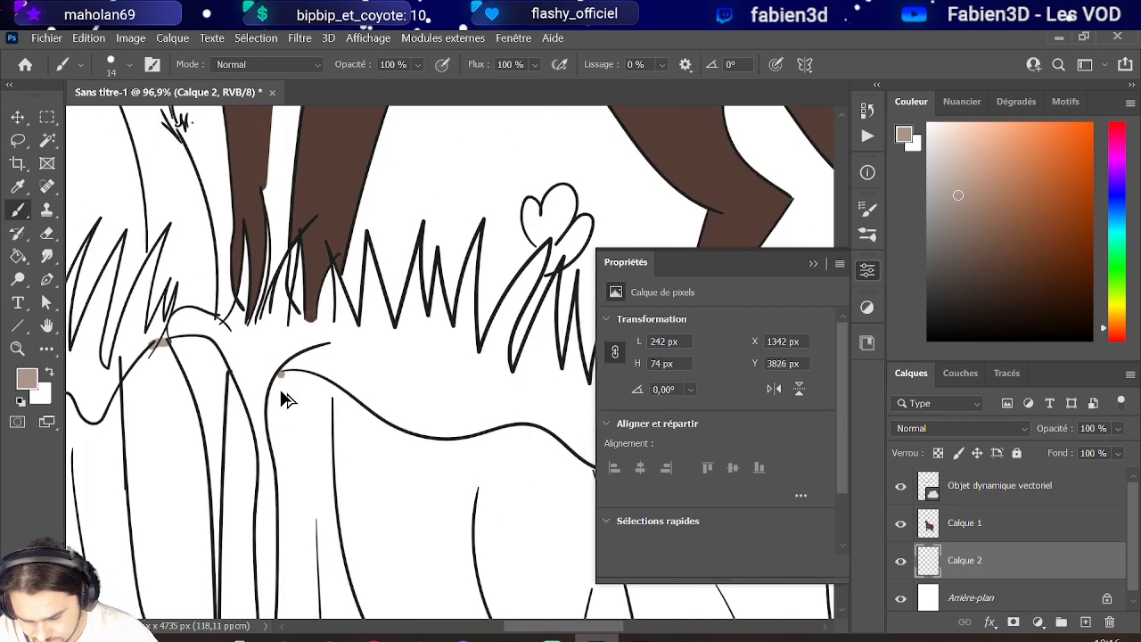
scroll(387, 478, down, 4)
scroll(543, 504, up, 10)
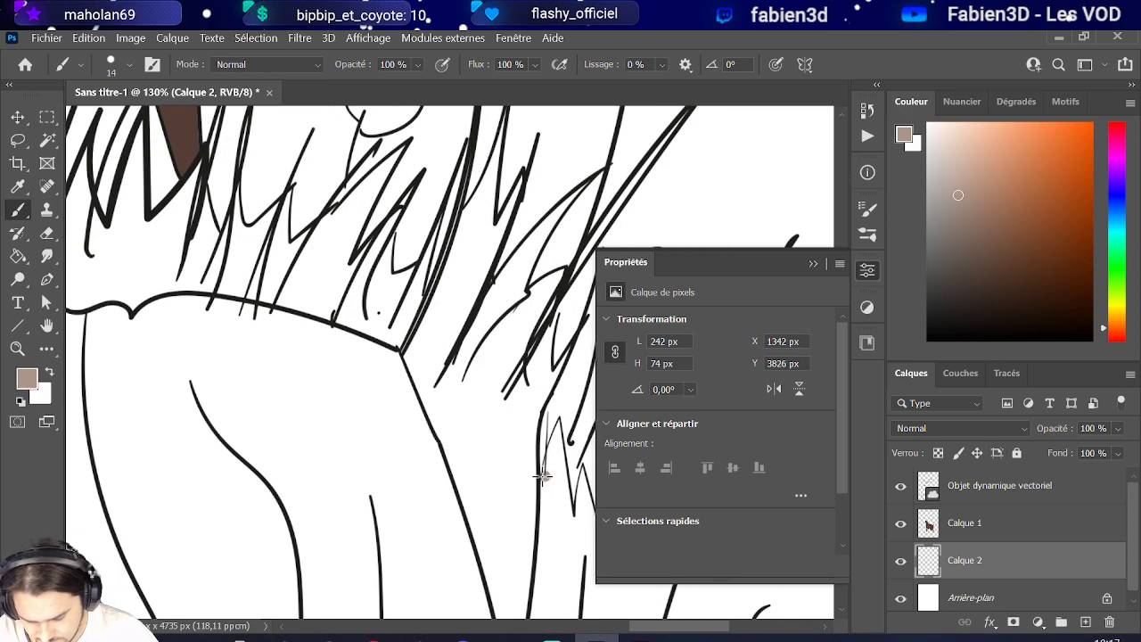
click(127, 38)
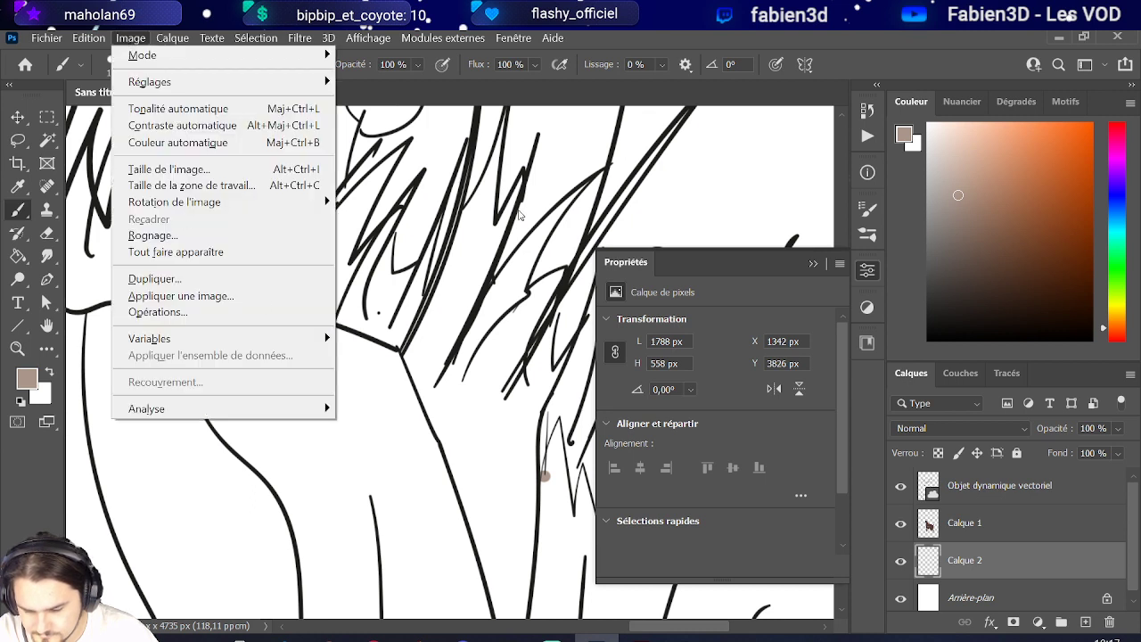
click(649, 46)
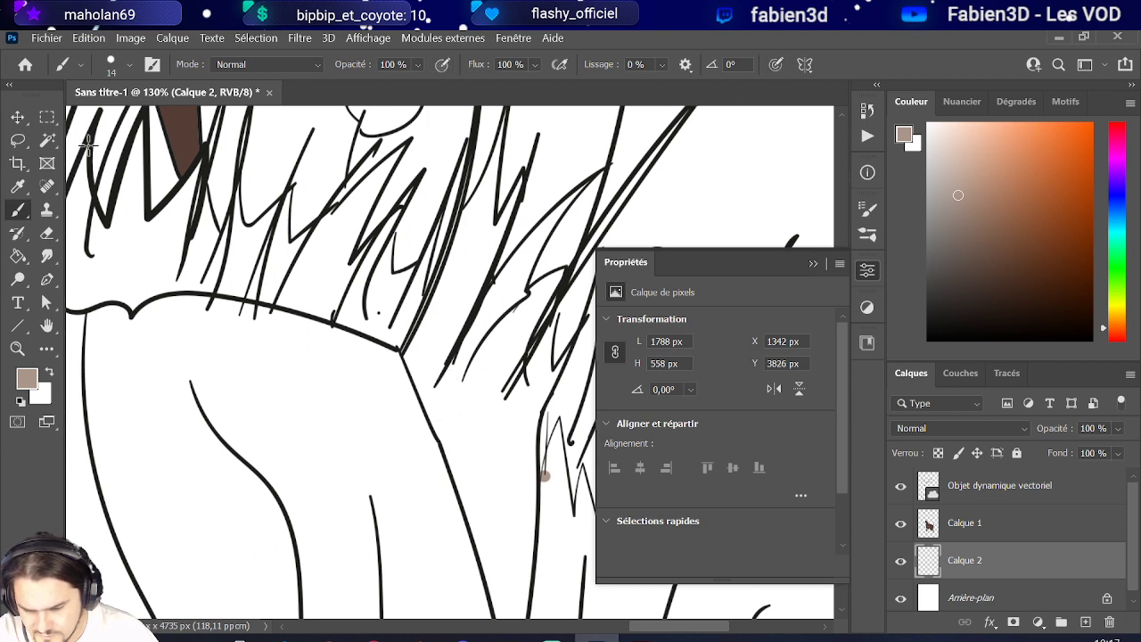
mouse_move(271, 355)
mouse_down()
mouse_move(293, 367)
mouse_move(245, 366)
mouse_move(291, 378)
mouse_move(257, 378)
mouse_up()
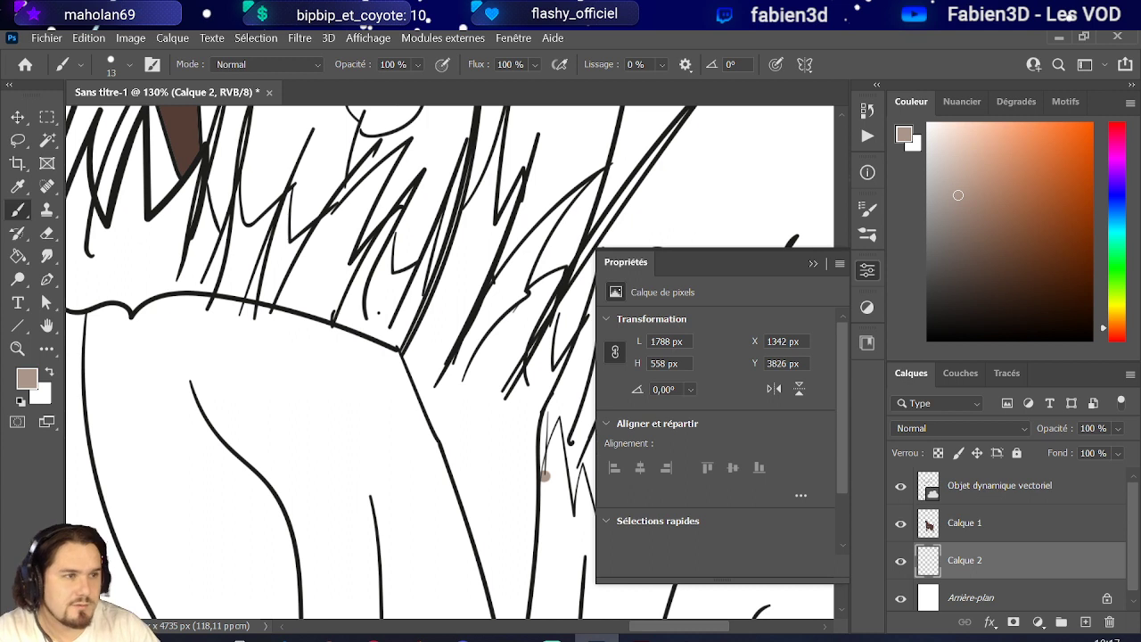
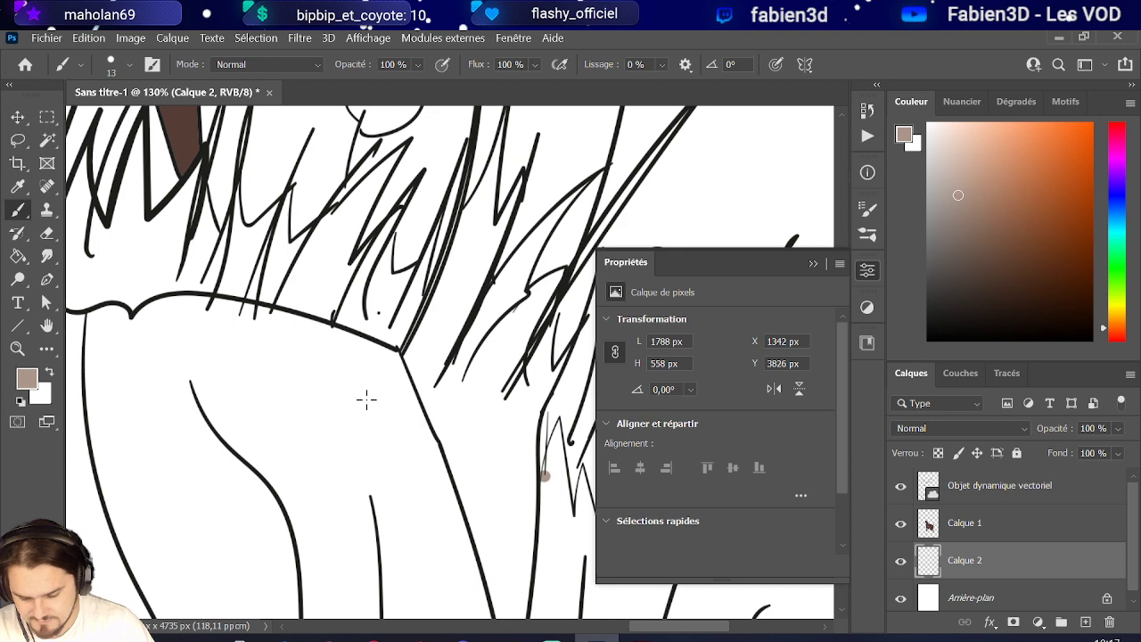
Fill every section of the cliff face and the small rock at its right with grey-brown using the Paint Bucket.
scroll(387, 387, down, 6)
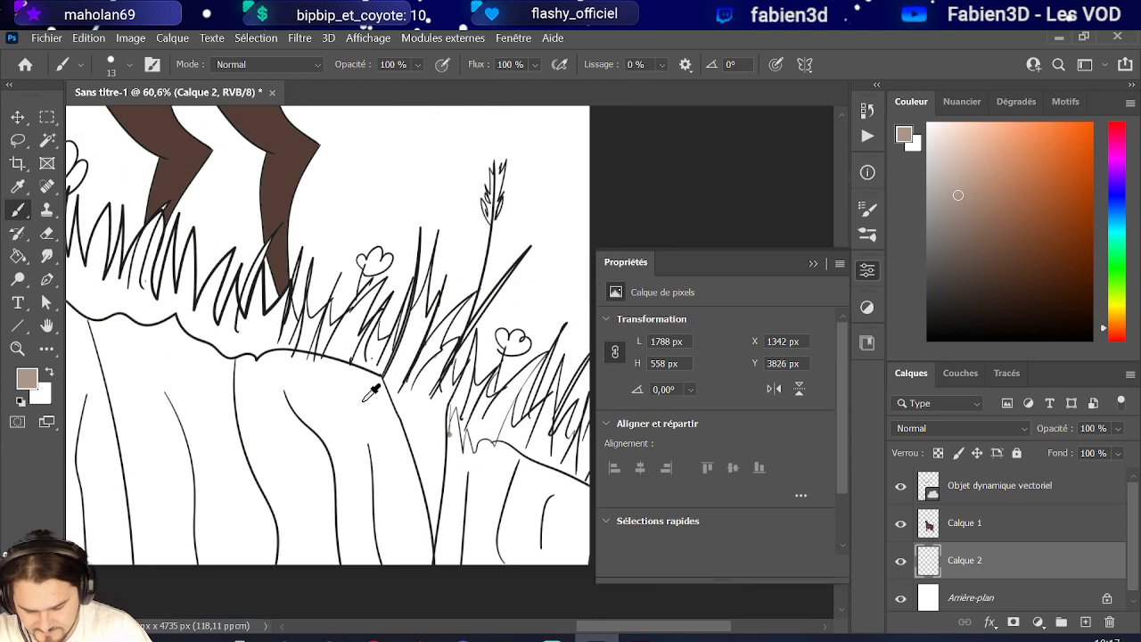
key(g)
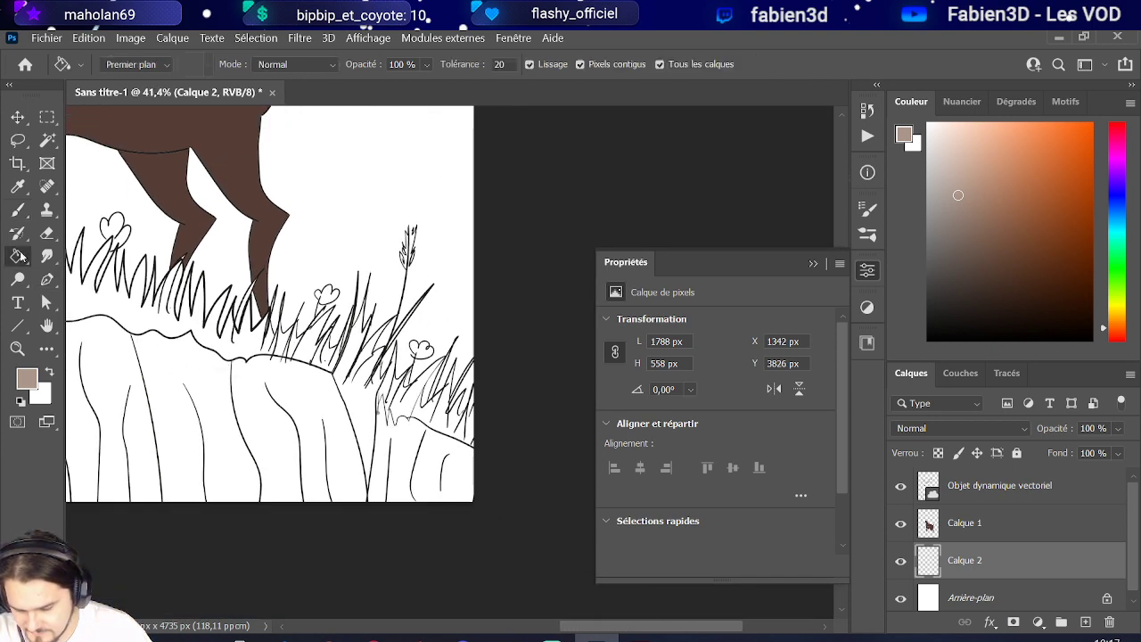
click(319, 406)
scroll(242, 435, down, 3)
scroll(239, 432, down, 3)
scroll(150, 419, up, 4)
click(138, 406)
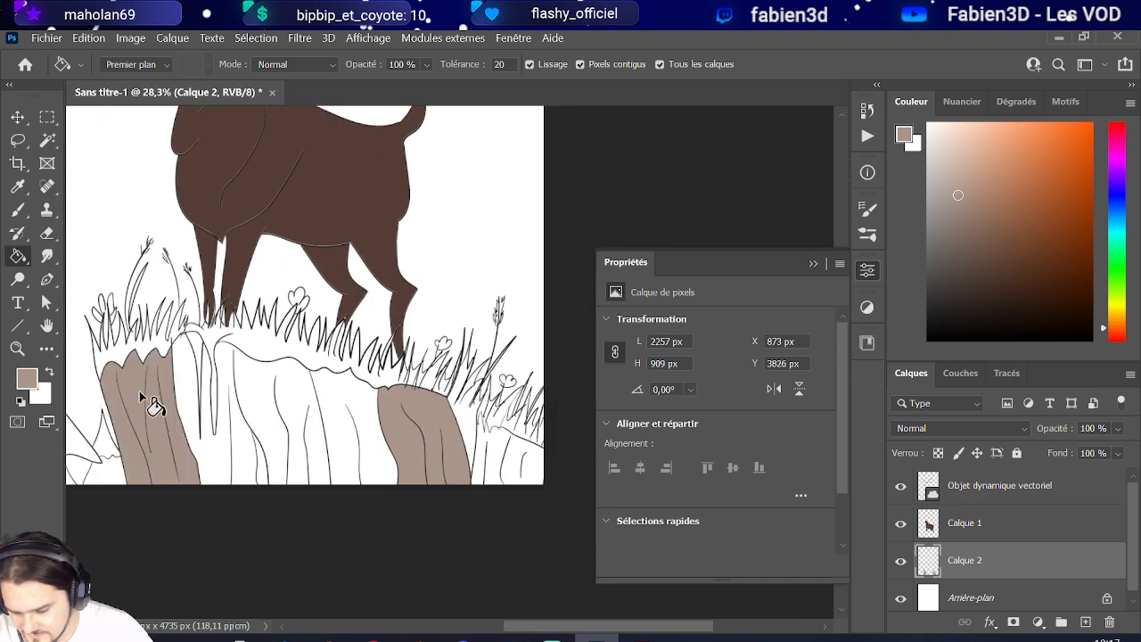
click(204, 399)
click(326, 441)
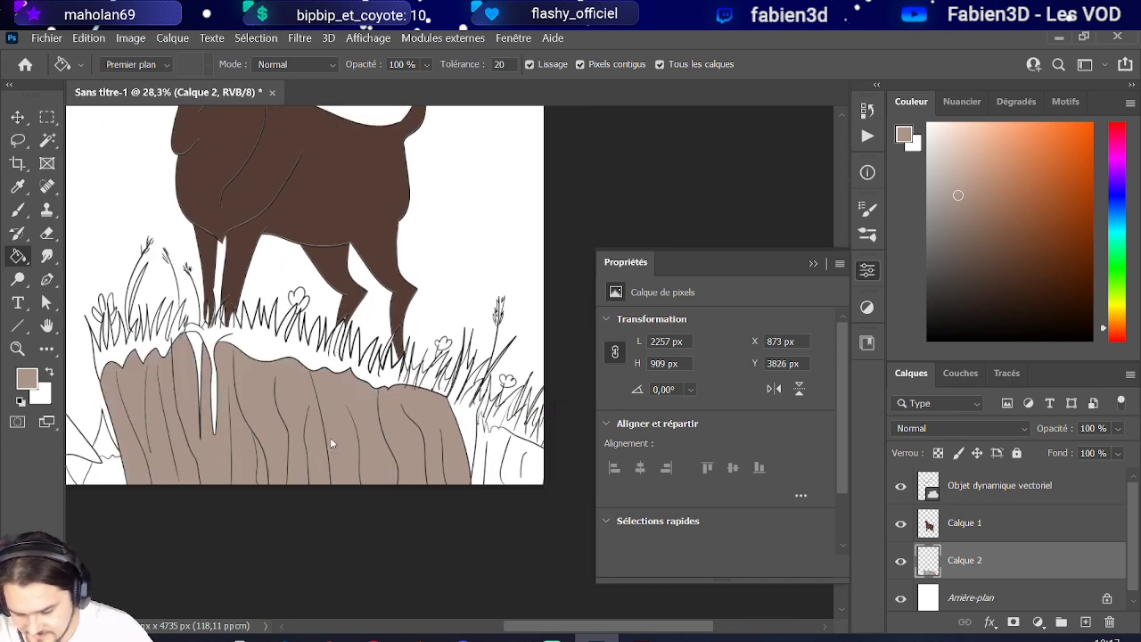
click(475, 467)
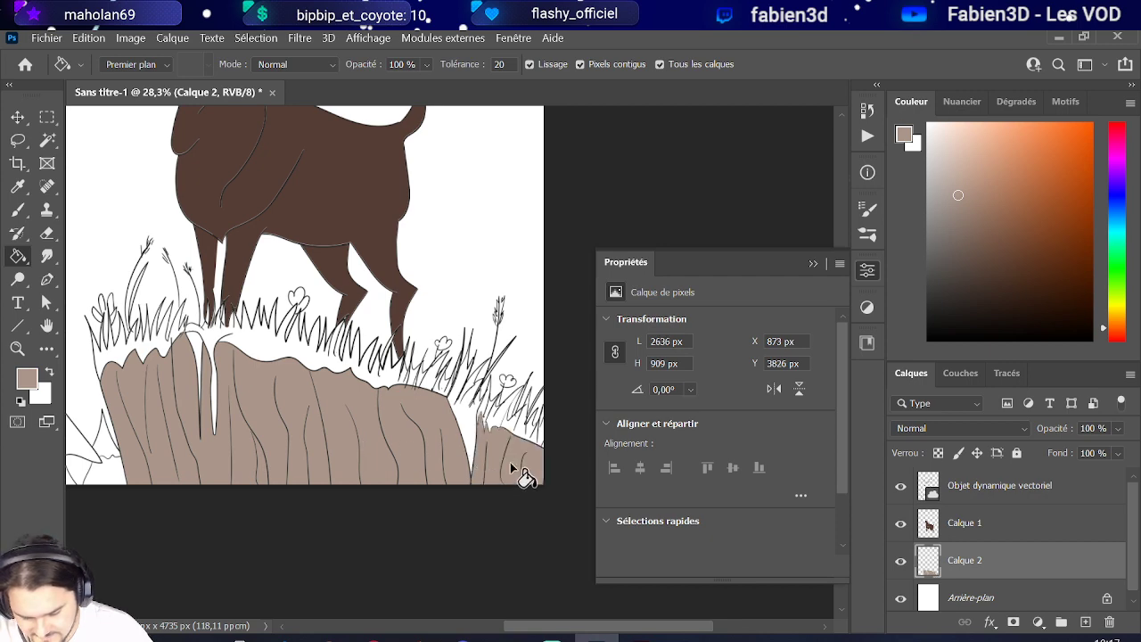
scroll(523, 473, down, 3)
scroll(303, 441, up, 1)
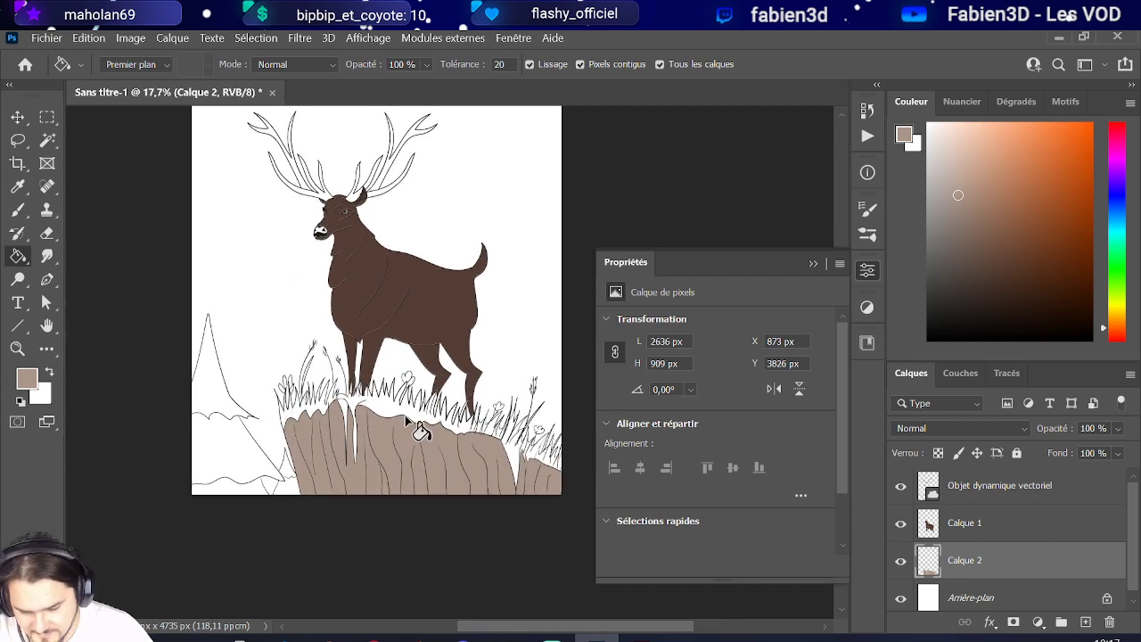
Switch to Coolors, copy the hex code 566E3D of the dark olive green swatch, and return to Photoshop.
mouse_move(339, 635)
click(370, 613)
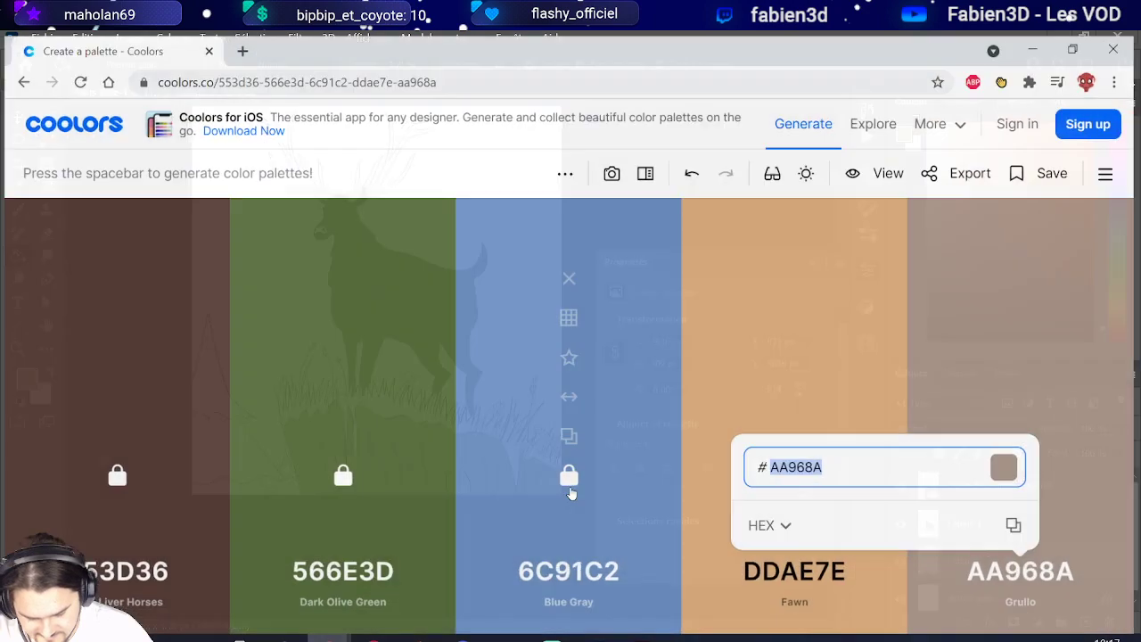
click(353, 569)
key(ctrl+c)
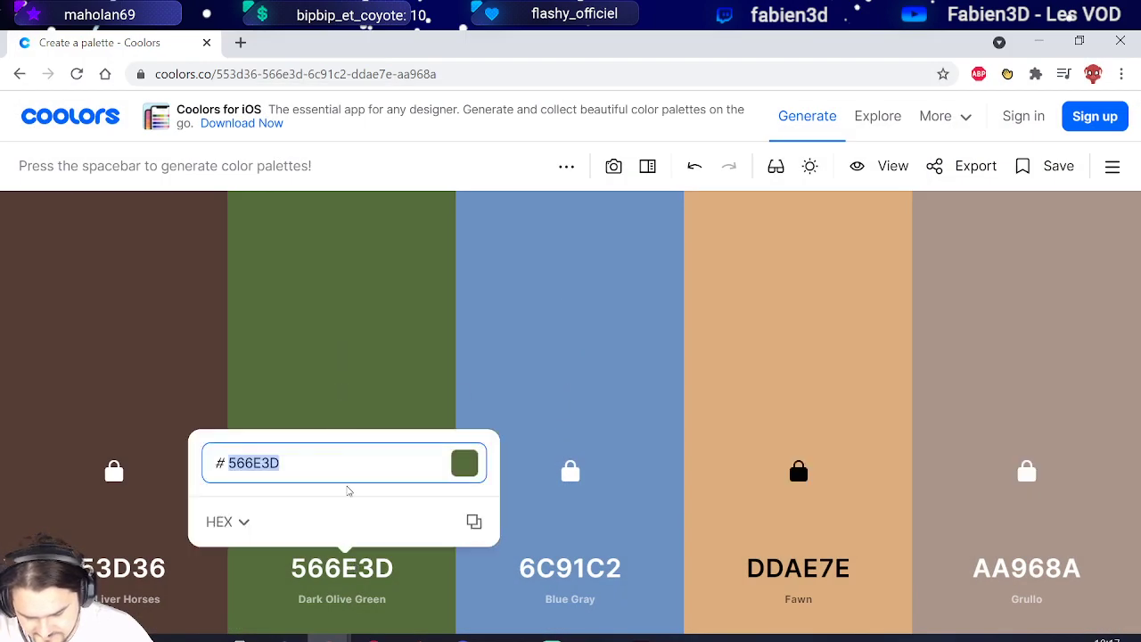
click(1038, 42)
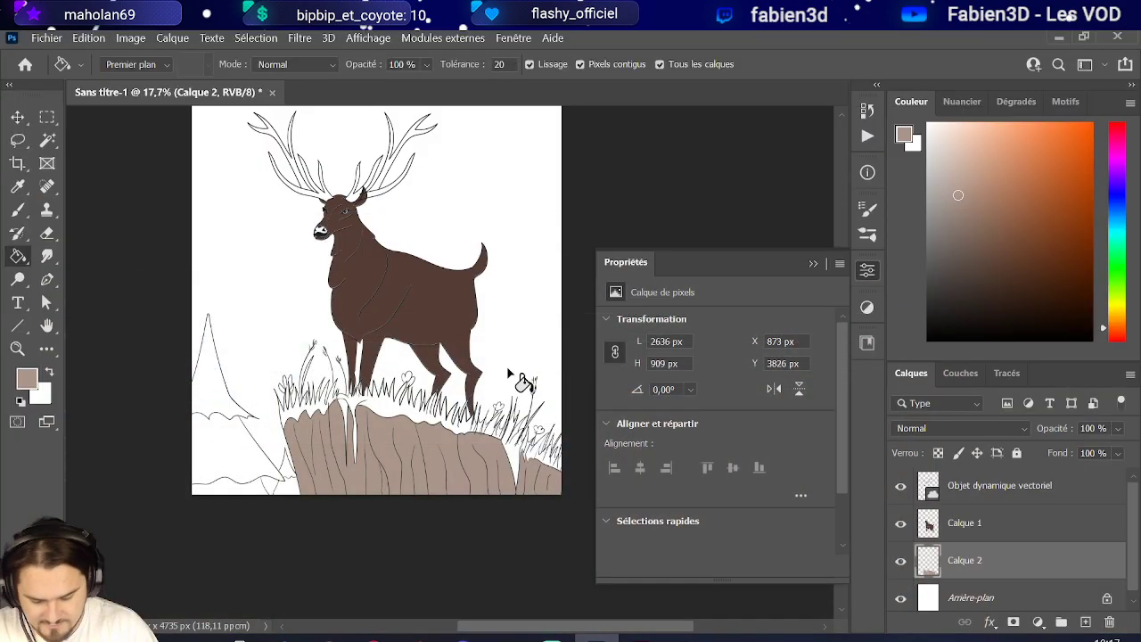
Add a new layer above the cliff's colour layer and set the foreground colour to 566E3D.
scroll(442, 448, up, 2)
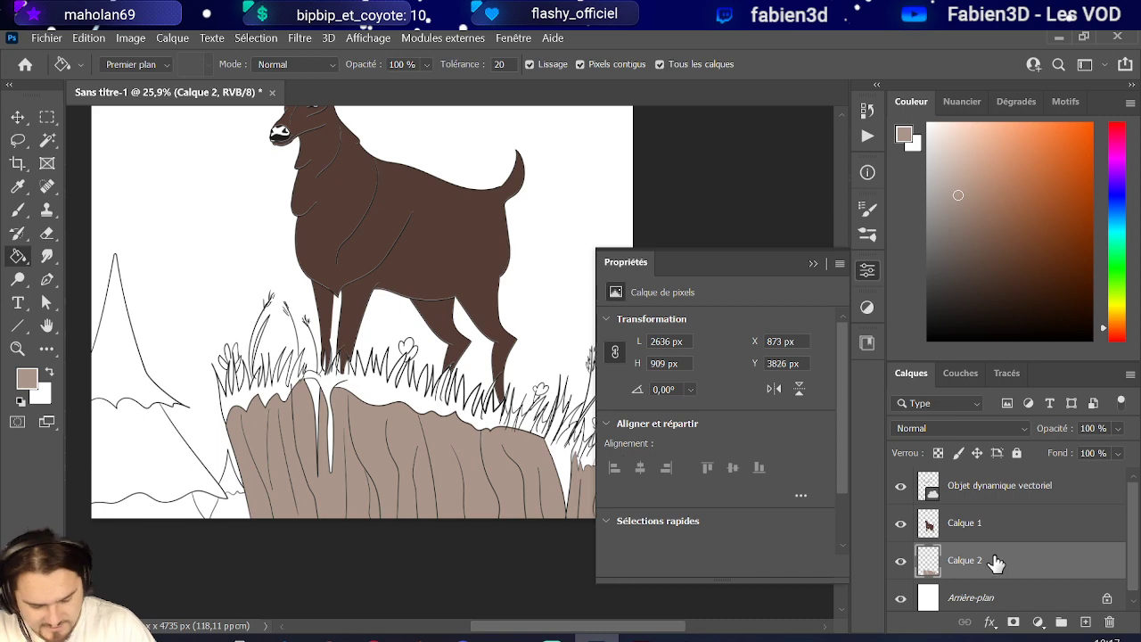
click(1085, 621)
scroll(480, 436, up, 1)
scroll(373, 386, down, 1)
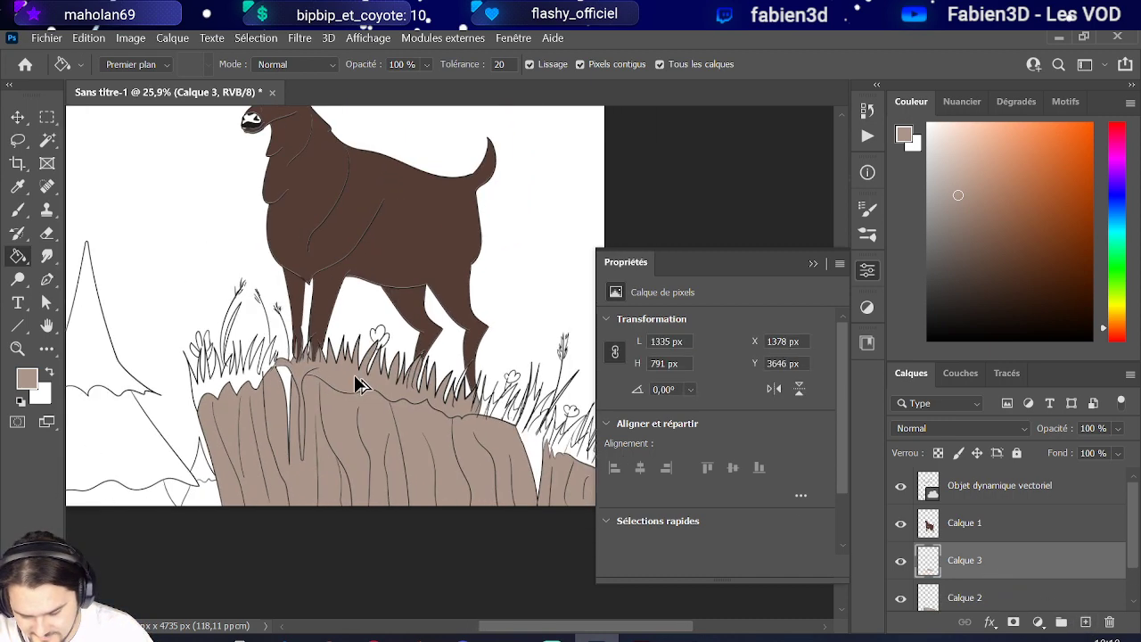
click(27, 378)
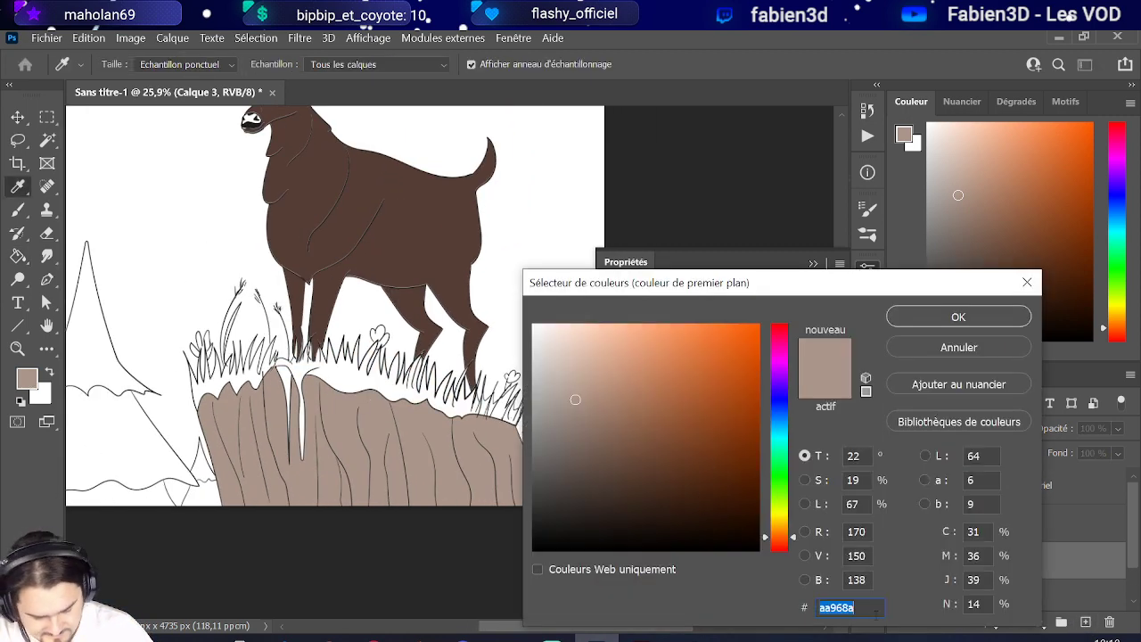
key(ctrl+v)
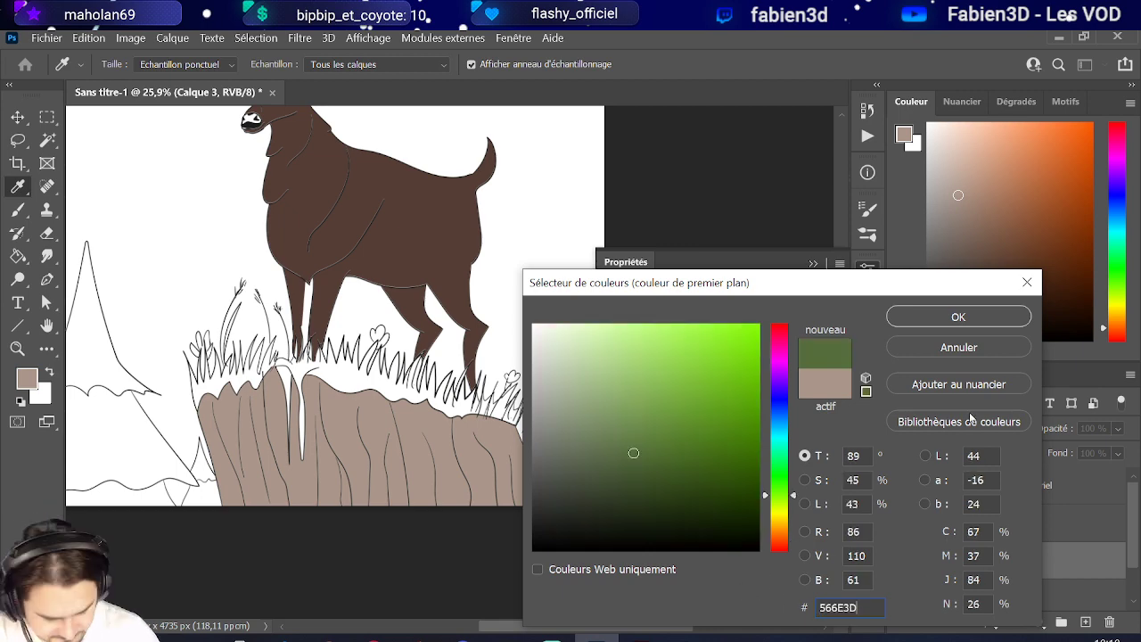
click(947, 319)
Fill the grass beneath the deer and along the cliff's left edge with green using the Paint Bucket.
key(g)
click(356, 387)
scroll(270, 398, up, 1)
scroll(270, 397, up, 4)
click(283, 382)
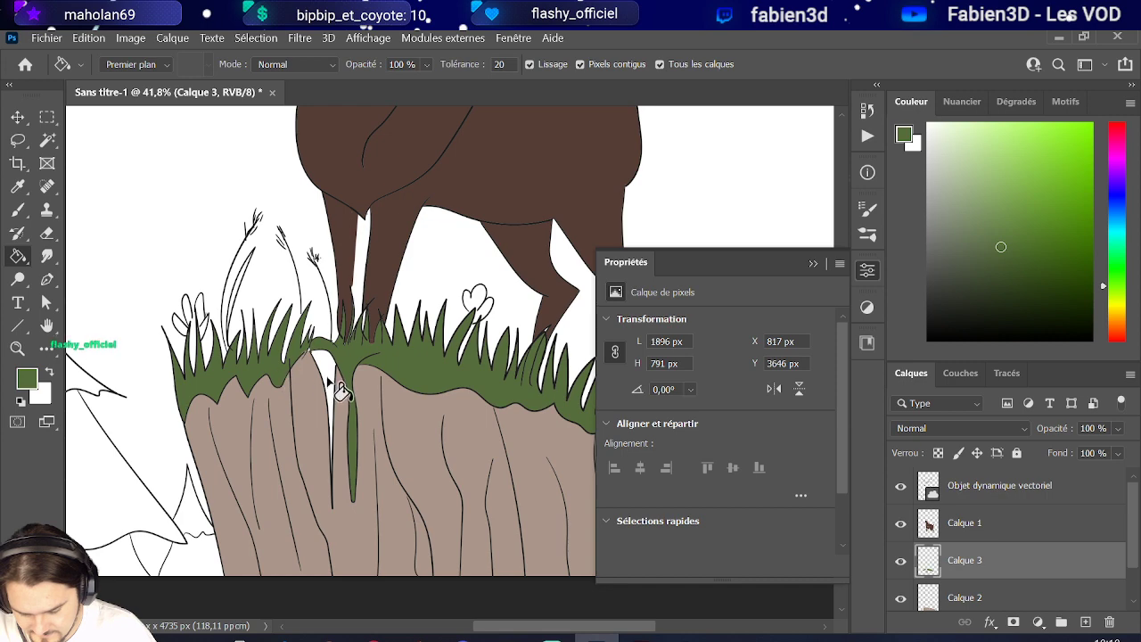
Try filling the grass area near the crevice on the cliff's right side with green and undo the fill.
scroll(326, 374, down, 10)
scroll(359, 443, up, 6)
scroll(497, 438, up, 1)
click(499, 437)
key(ctrl+z)
Close the gaps between the grass blades around the right-hand crevice with small green brush dabs.
scroll(508, 433, up, 3)
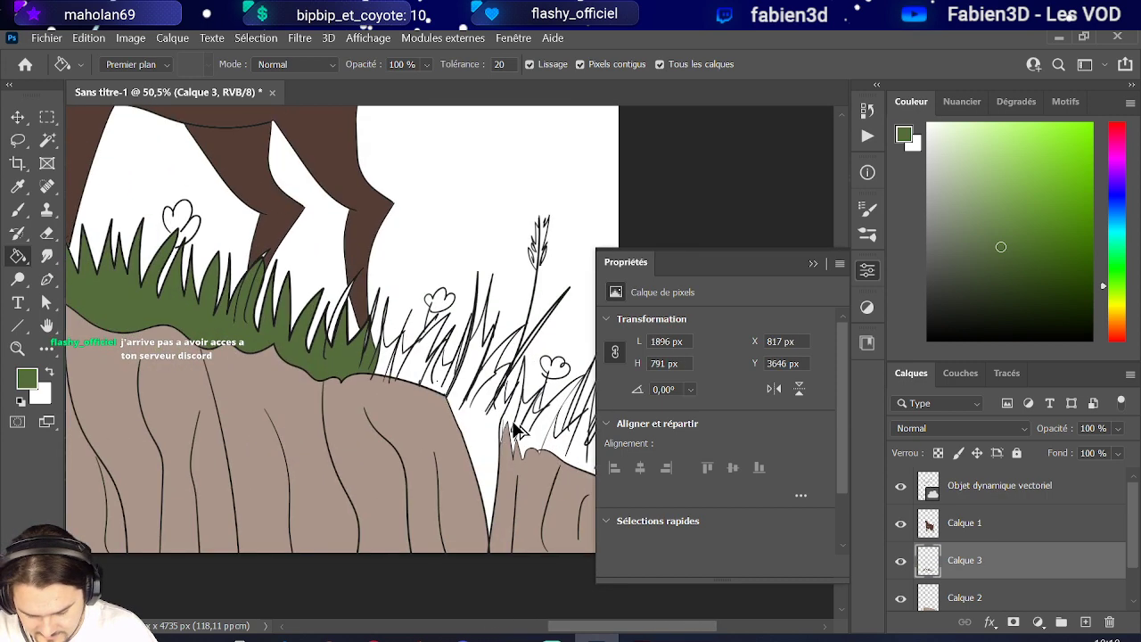
scroll(508, 433, up, 2)
click(18, 210)
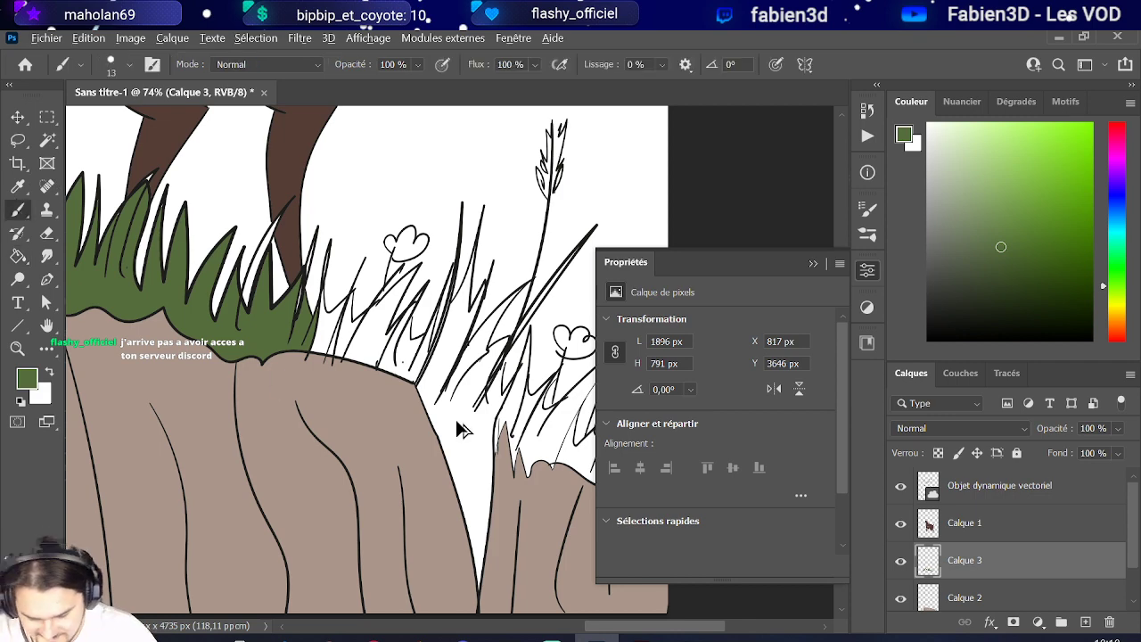
scroll(461, 429, up, 4)
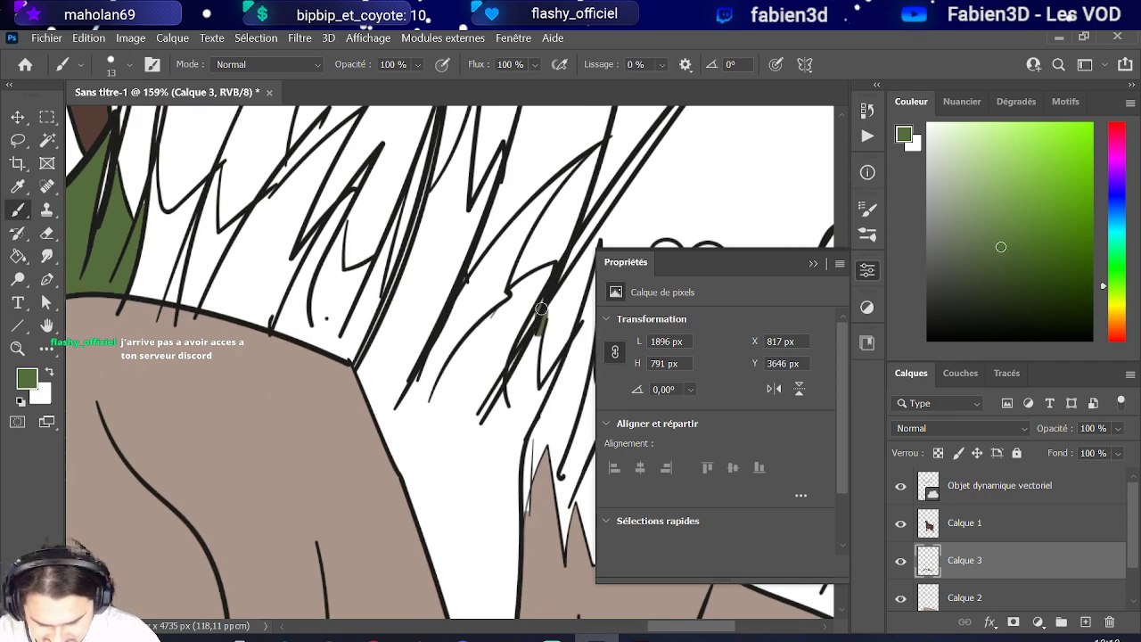
scroll(267, 419, down, 4)
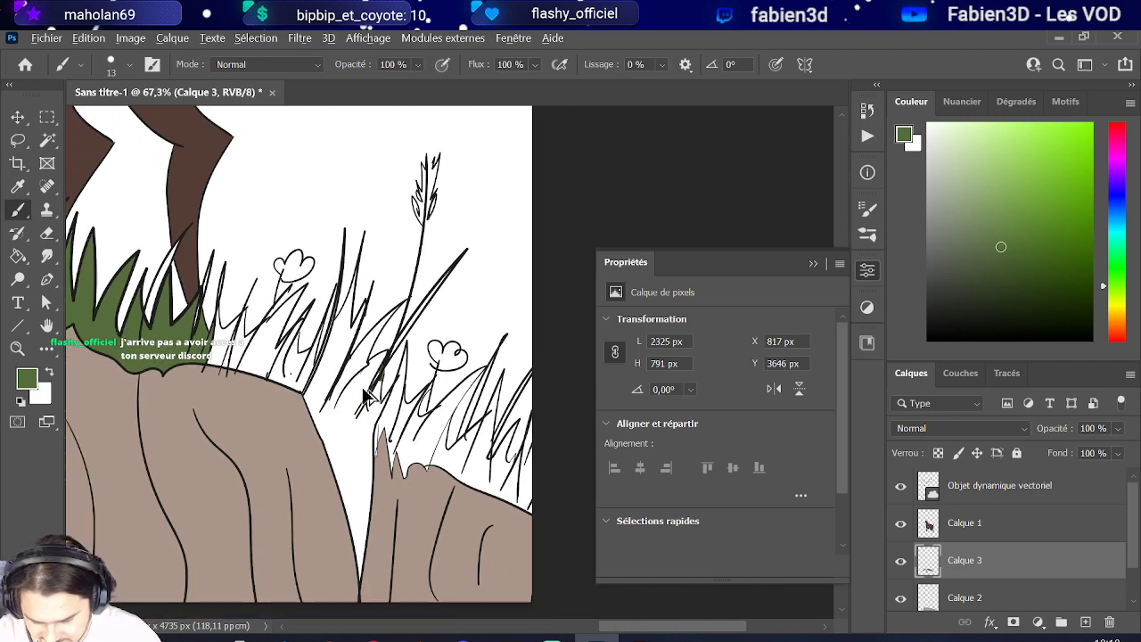
scroll(362, 389, up, 1)
scroll(339, 328, up, 3)
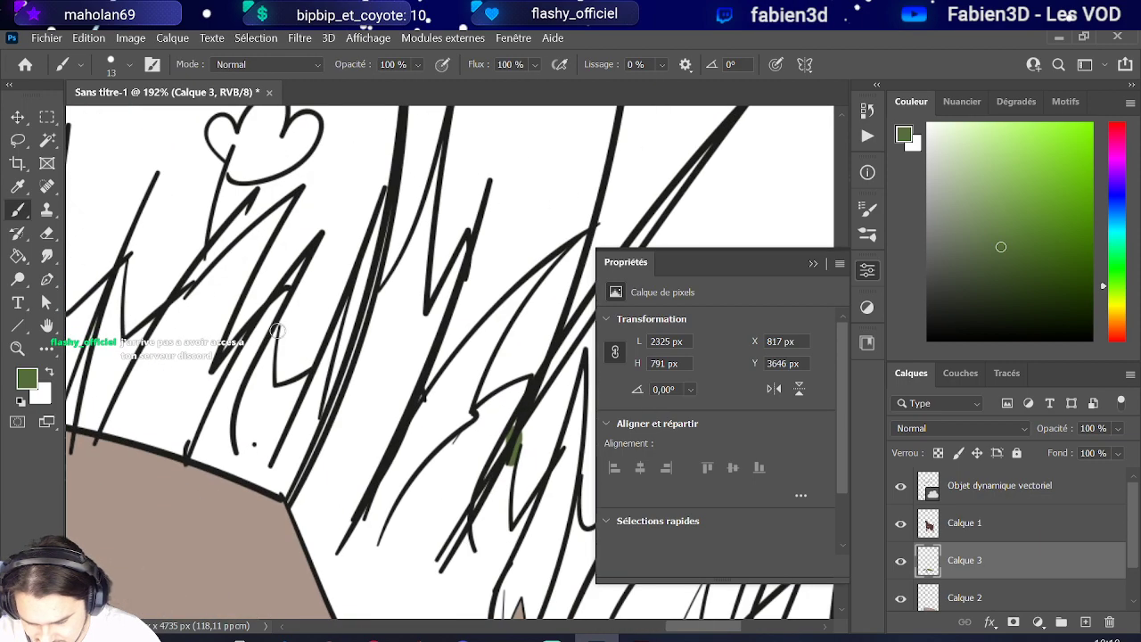
scroll(272, 328, down, 3)
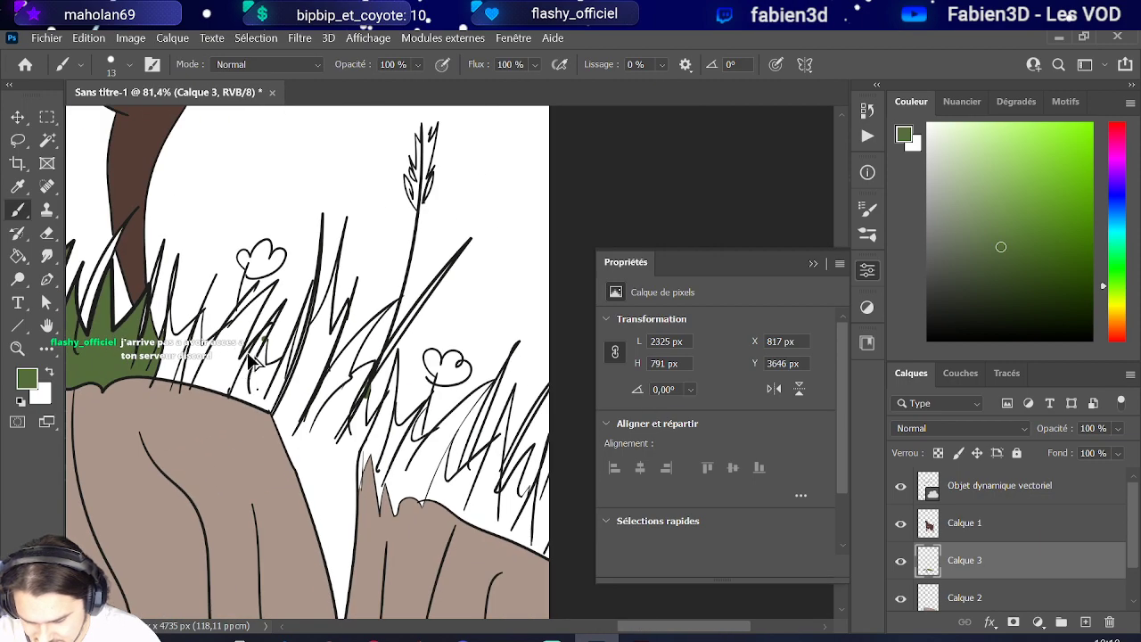
Fill the crevice and the grass tuft above it with green using the Paint Bucket.
scroll(245, 328, down, 1)
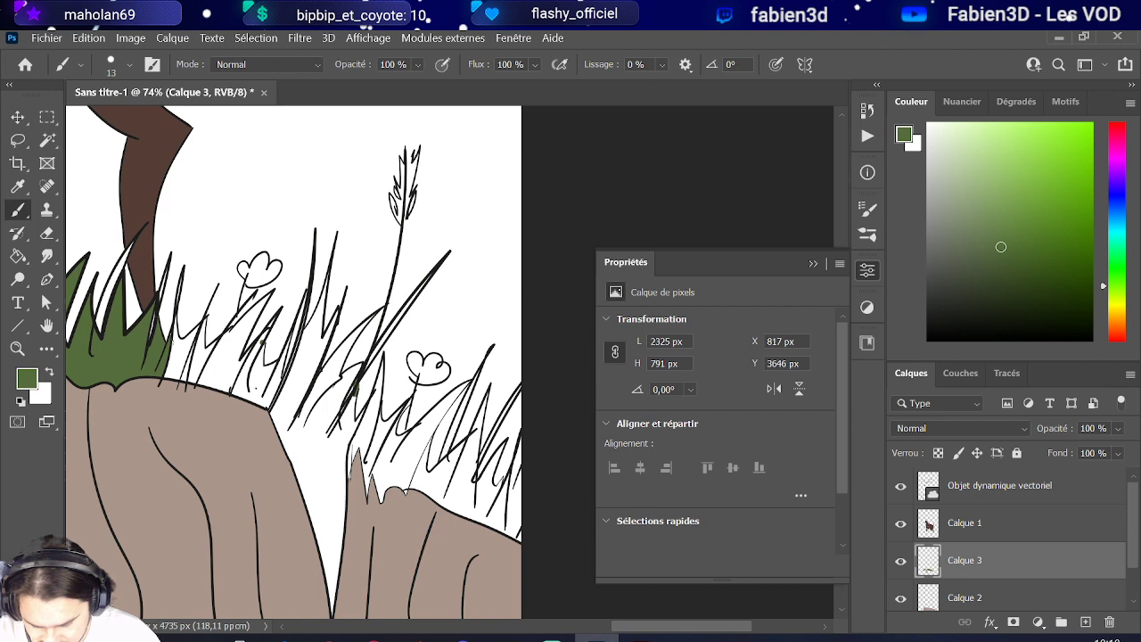
click(16, 254)
click(323, 499)
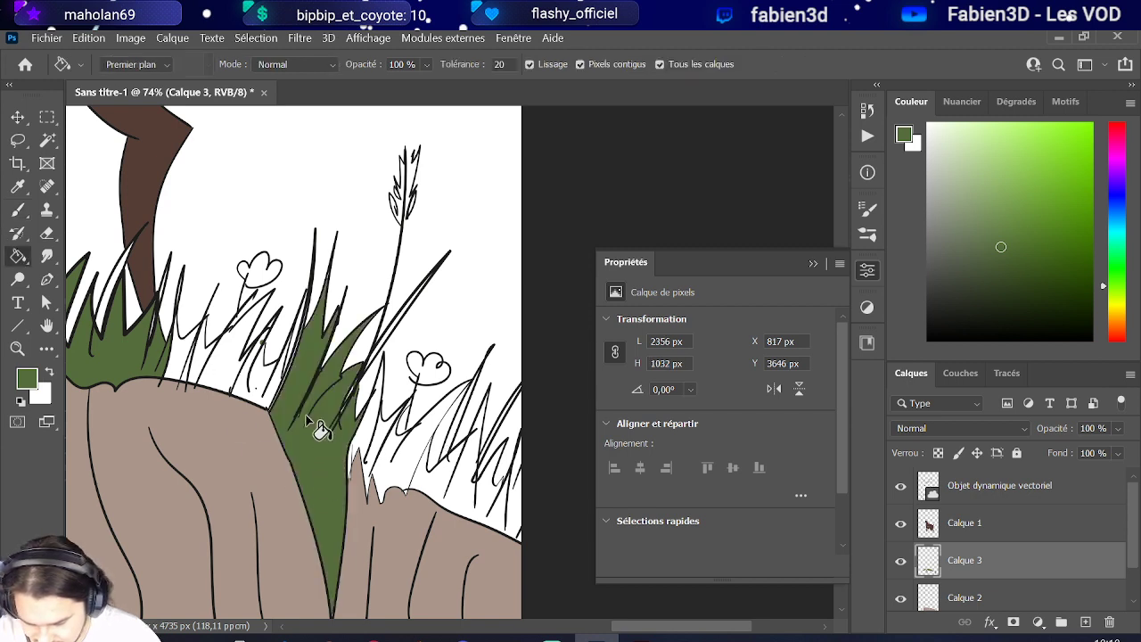
Fill the grass blades between the deer's rear hoof and the right-hand crevice tuft with green using the Paint Bucket.
click(223, 372)
click(196, 368)
click(189, 361)
click(199, 385)
scroll(187, 383, up, 5)
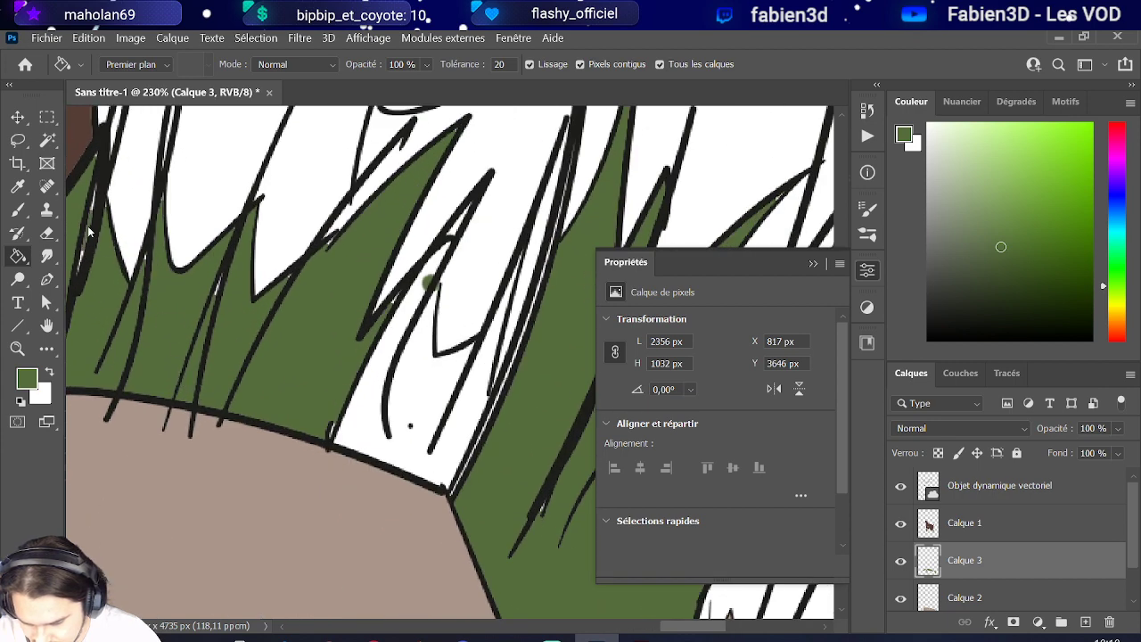
scroll(124, 286, down, 2)
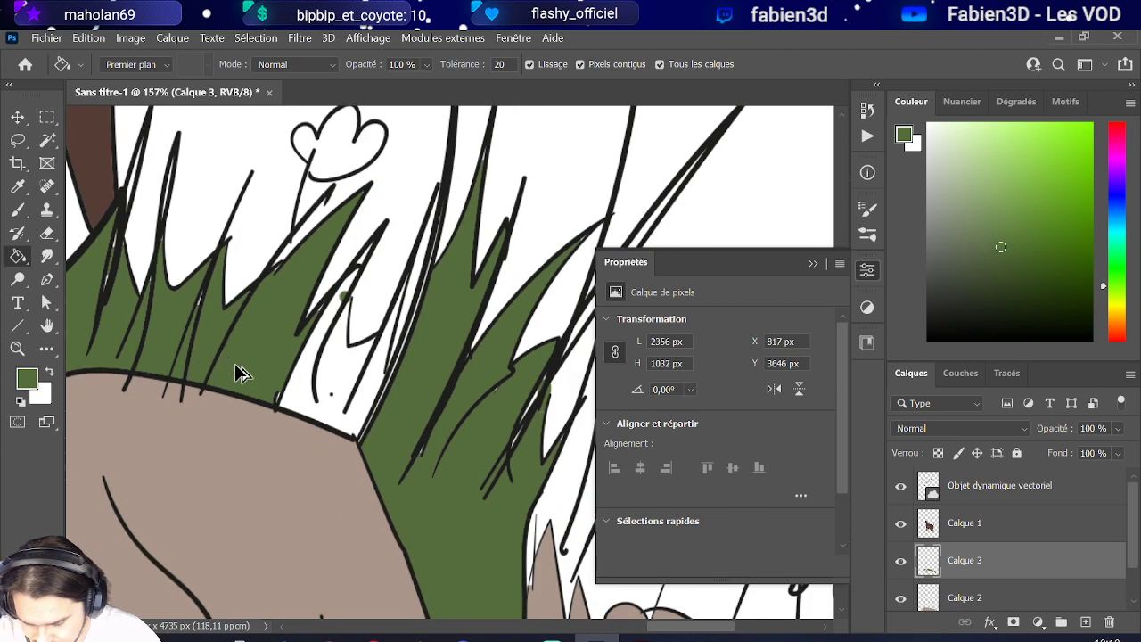
click(299, 399)
click(428, 307)
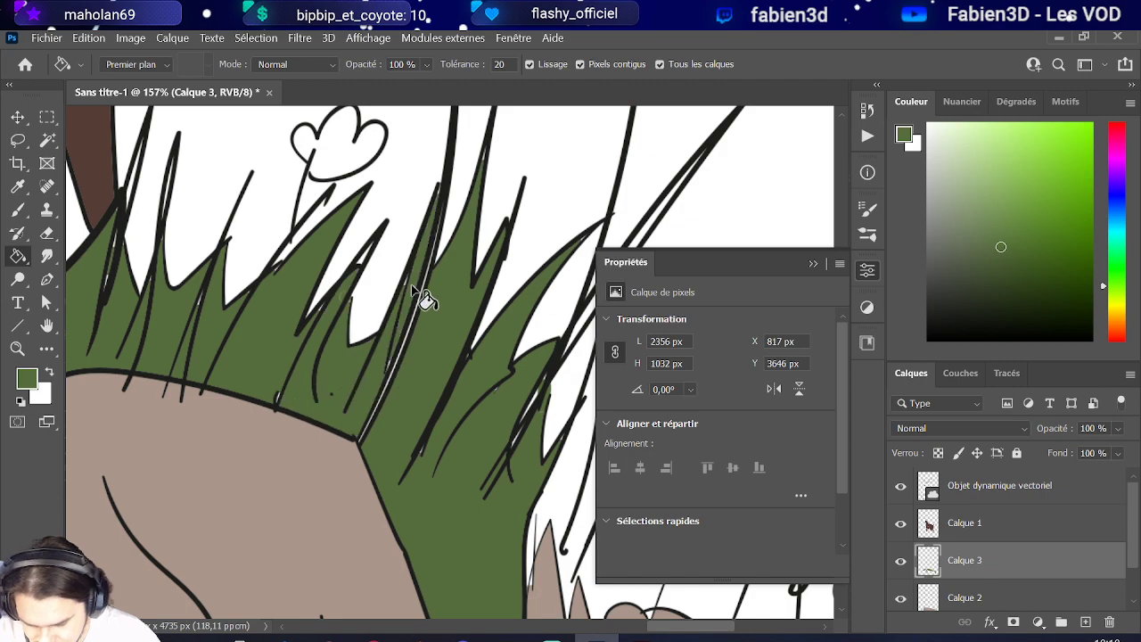
Fill the grass to the right of the crevice with green, up to the canvas edge.
scroll(293, 428, down, 4)
scroll(316, 454, up, 2)
scroll(343, 401, up, 7)
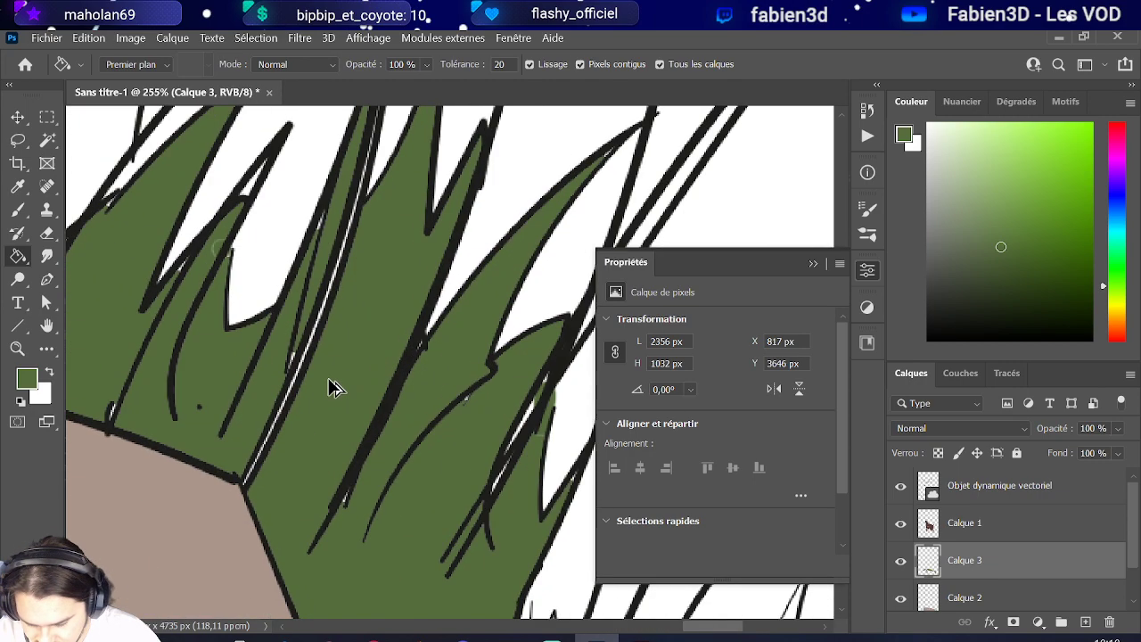
scroll(230, 446, down, 7)
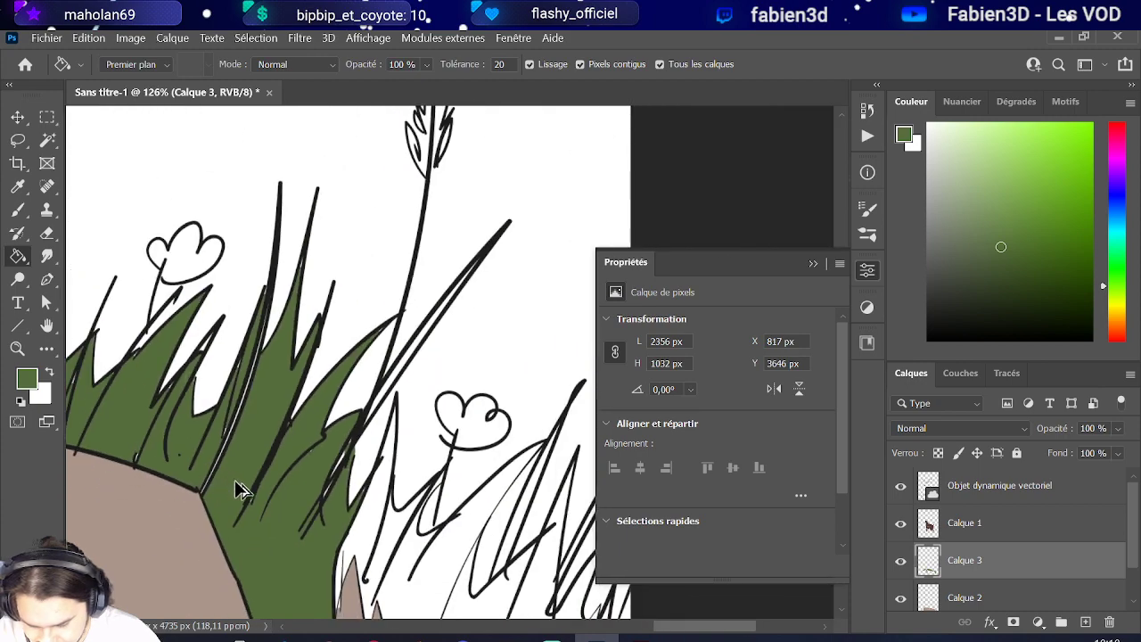
click(365, 536)
click(395, 576)
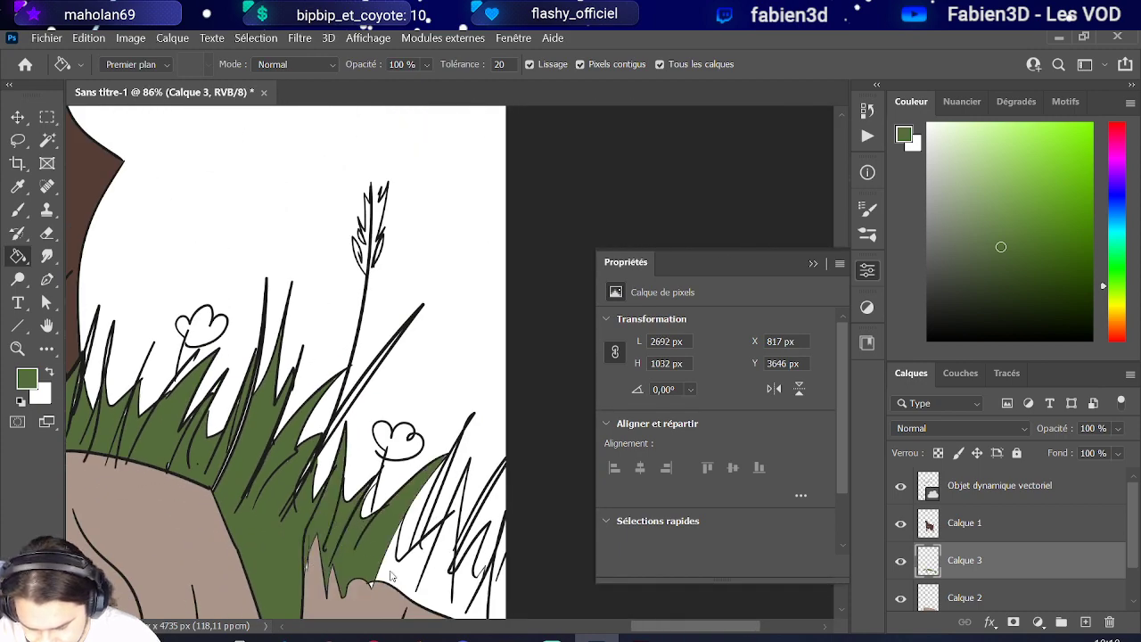
scroll(401, 571, down, 4)
scroll(428, 545, up, 5)
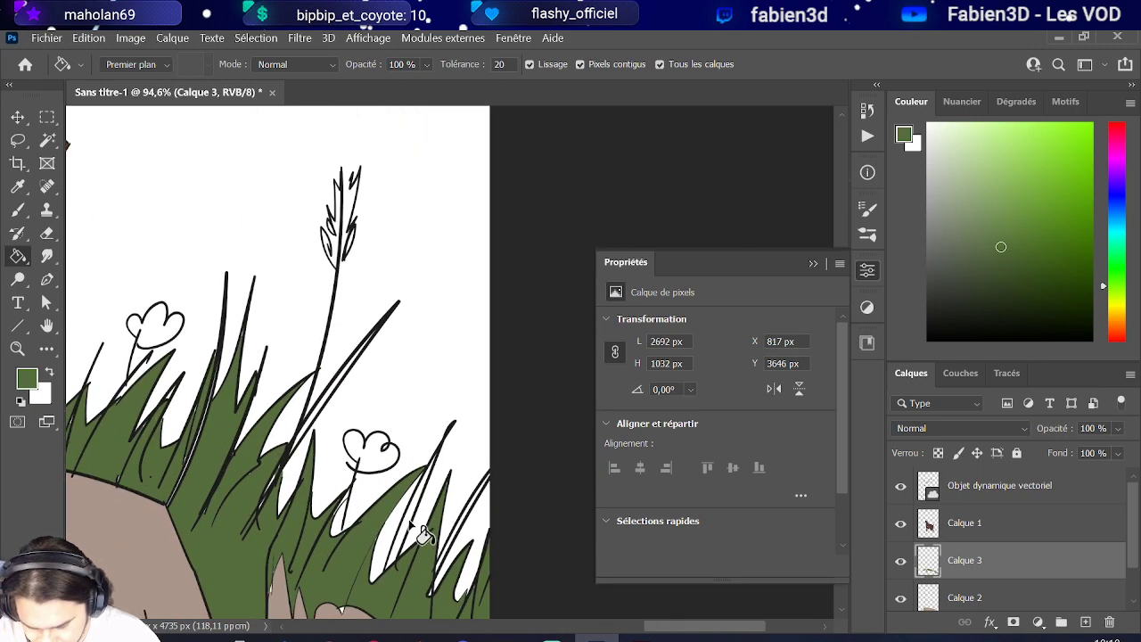
click(411, 527)
click(477, 505)
Fill the long slanted blade beside the right-hand seed stalk with green.
scroll(477, 506, down, 3)
scroll(357, 443, up, 4)
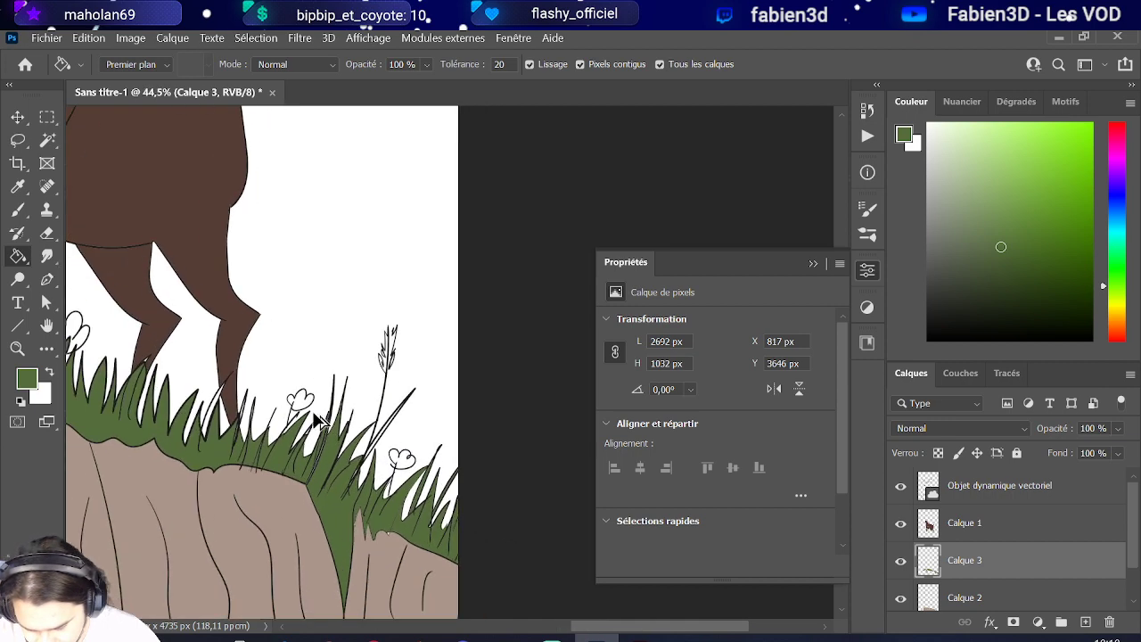
scroll(384, 453, up, 2)
click(431, 465)
scroll(435, 469, down, 3)
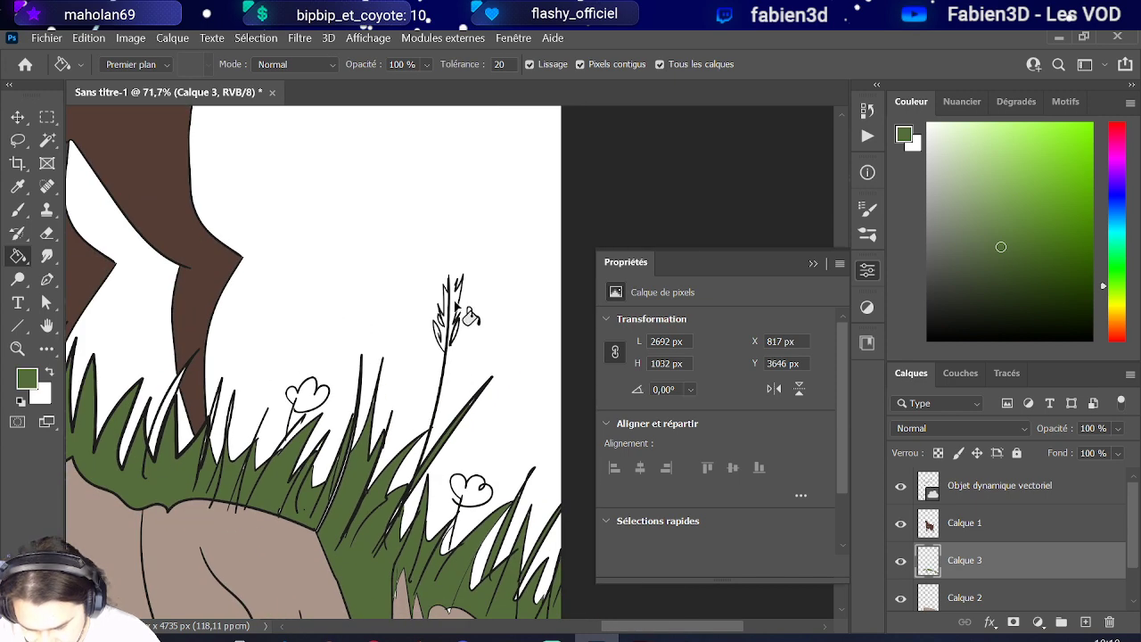
Paint the seed head of the tall right-hand stalk green with the Brush, undoing the attempted bucket fill.
click(467, 315)
key(ctrl+z)
scroll(472, 312, up, 2)
scroll(589, 318, up, 2)
click(18, 210)
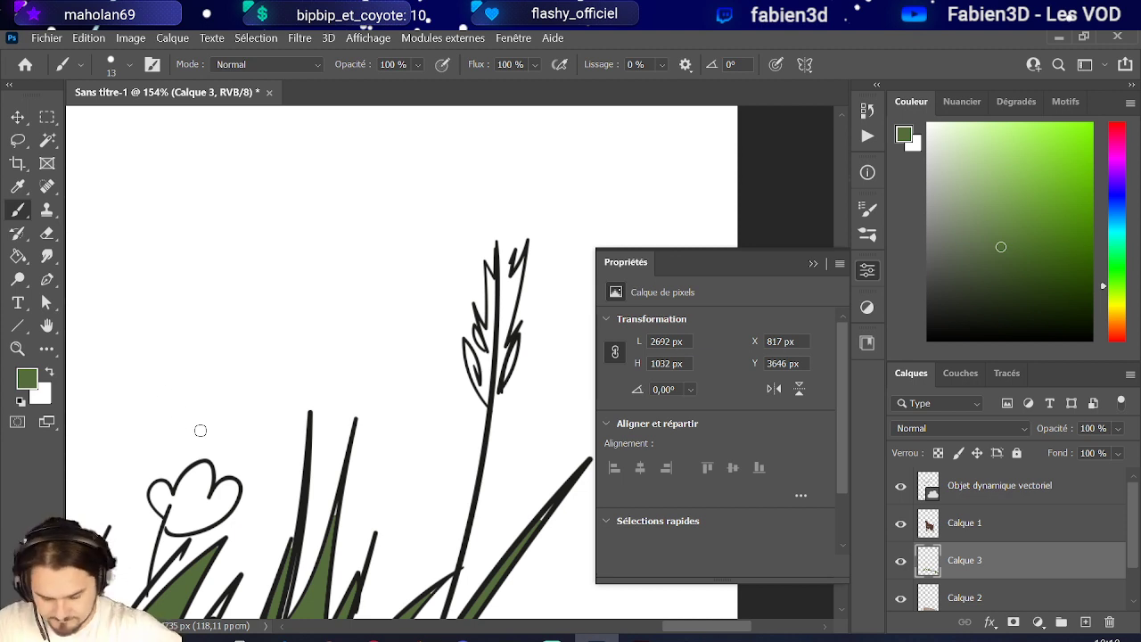
mouse_move(475, 378)
mouse_down()
mouse_move(471, 356)
mouse_move(489, 396)
mouse_move(478, 355)
mouse_up()
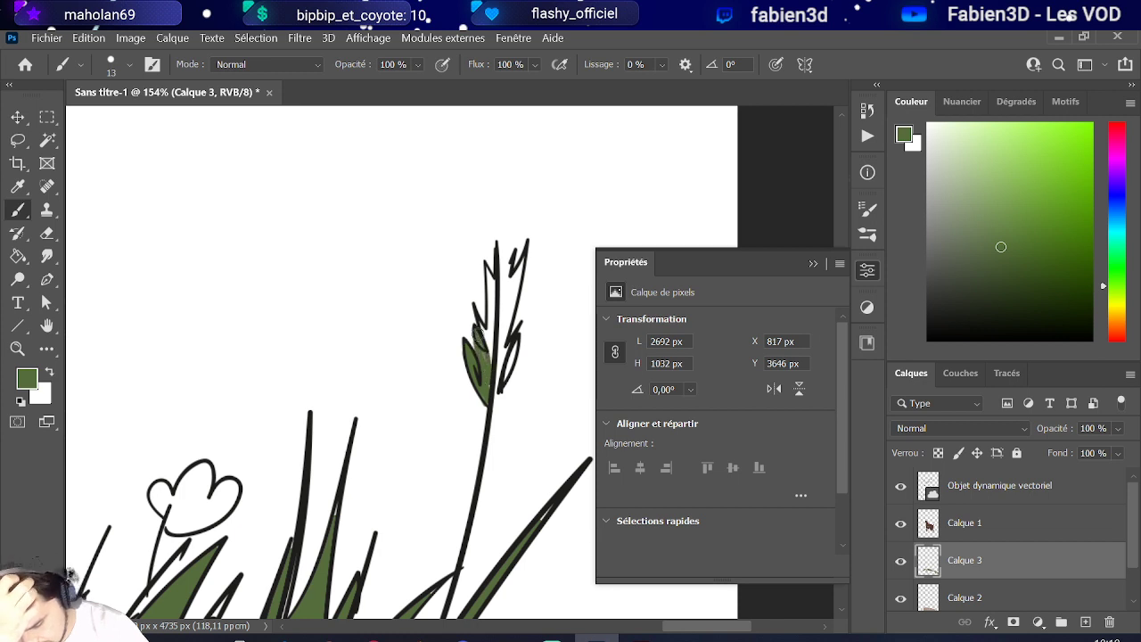
drag(496, 314, 509, 314)
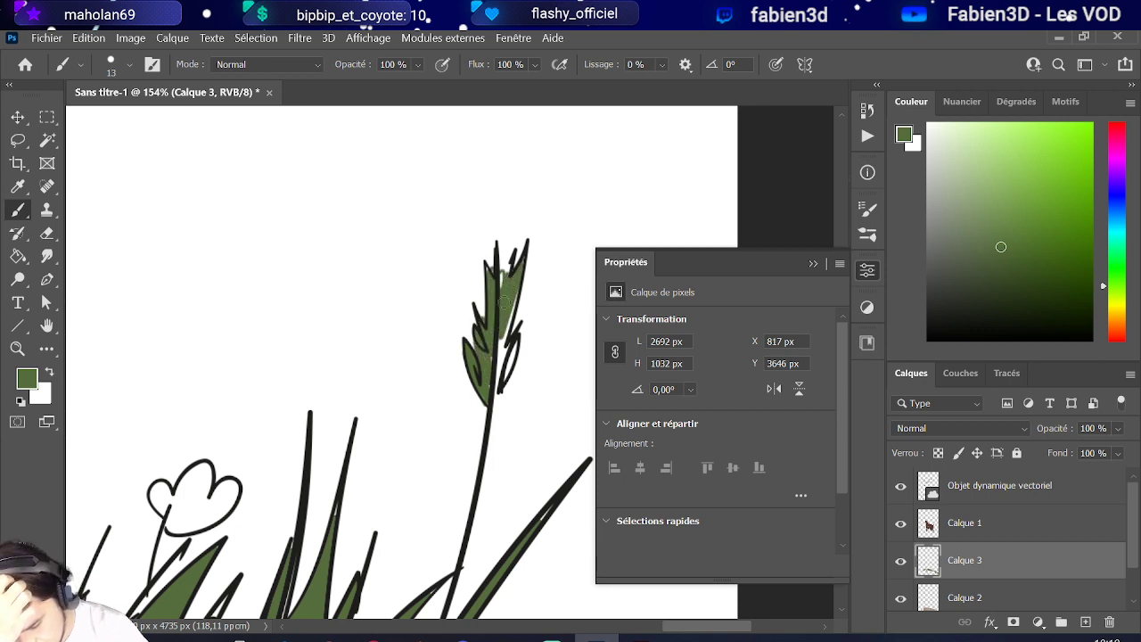
drag(498, 387, 504, 340)
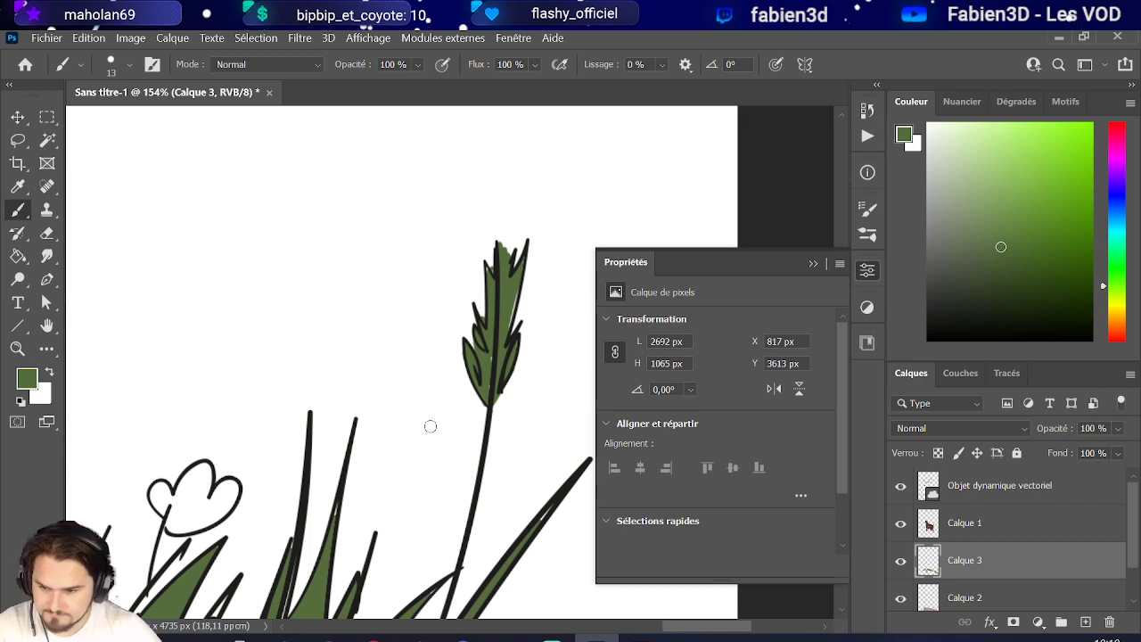
Colour the remaining white parts of the grass blades overlapping the deer's hind legs green.
scroll(459, 400, down, 5)
scroll(319, 431, down, 3)
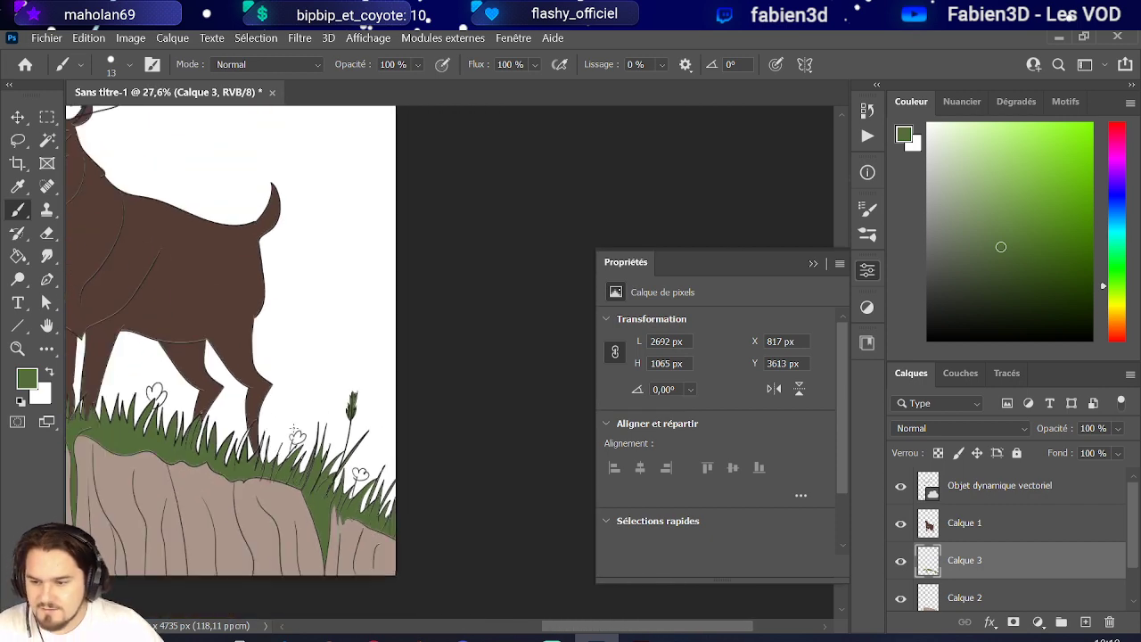
scroll(299, 436, up, 2)
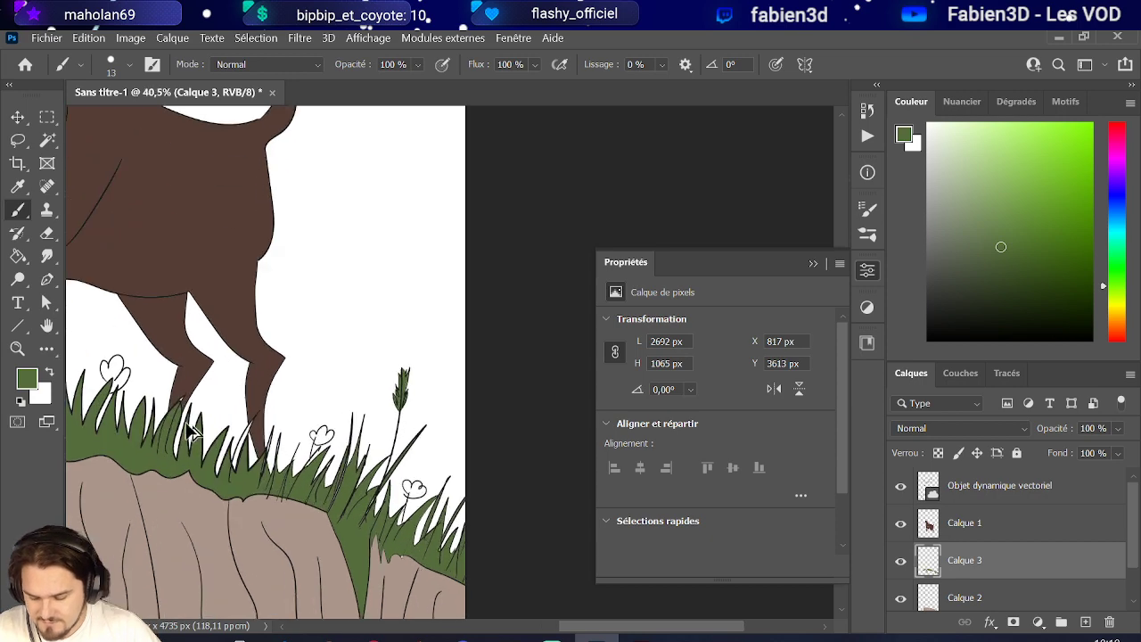
scroll(205, 516, up, 2)
scroll(205, 515, up, 2)
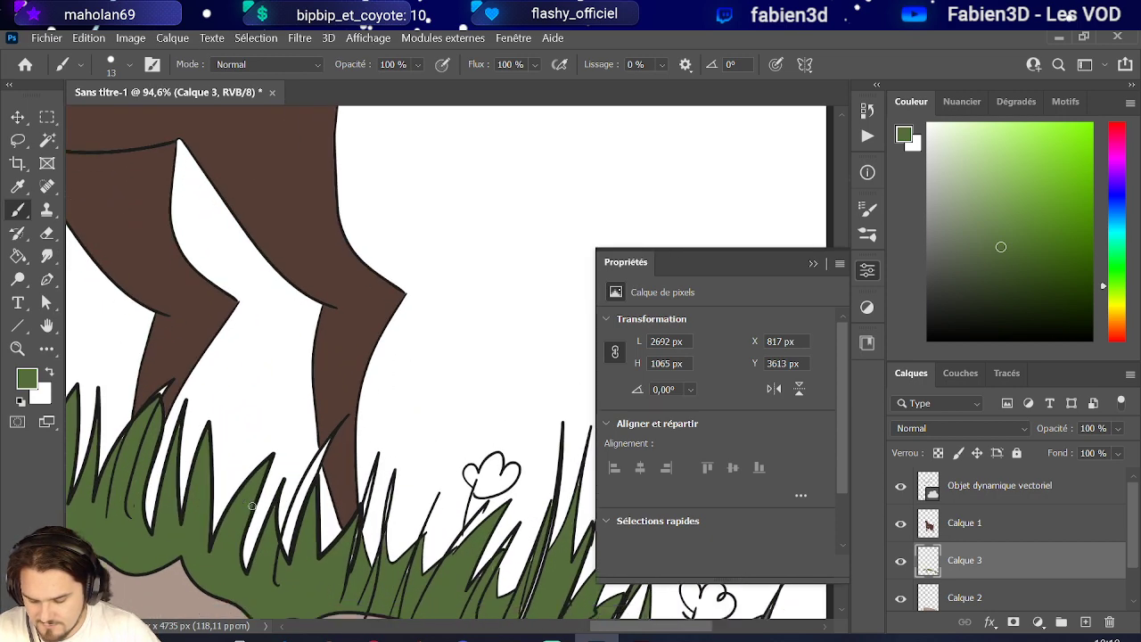
click(18, 256)
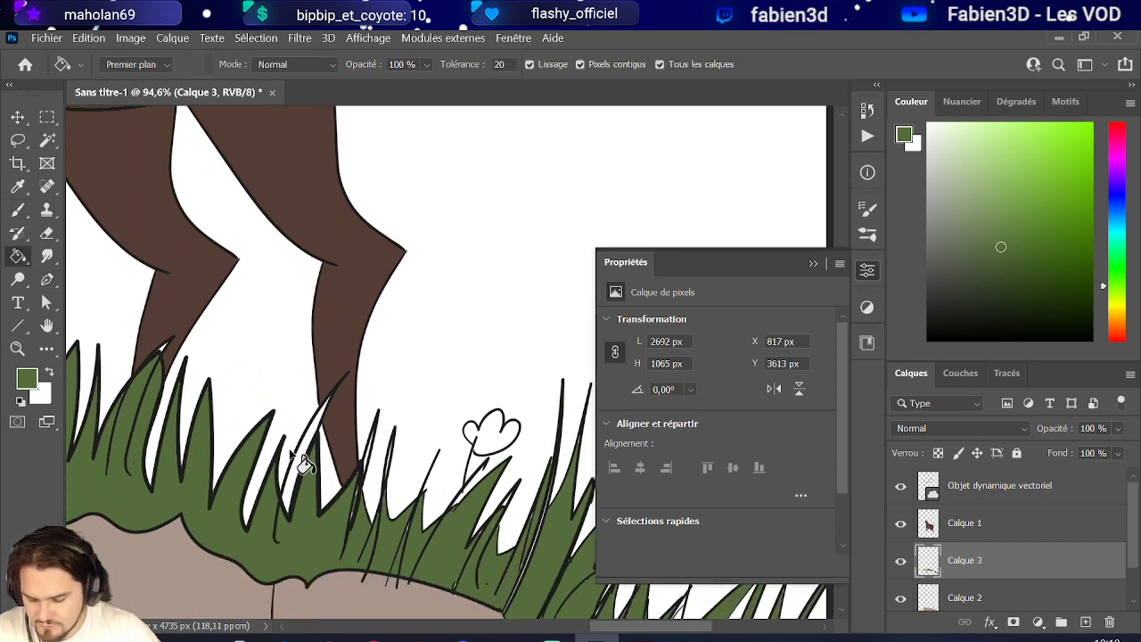
scroll(314, 439, up, 1)
scroll(312, 434, up, 2)
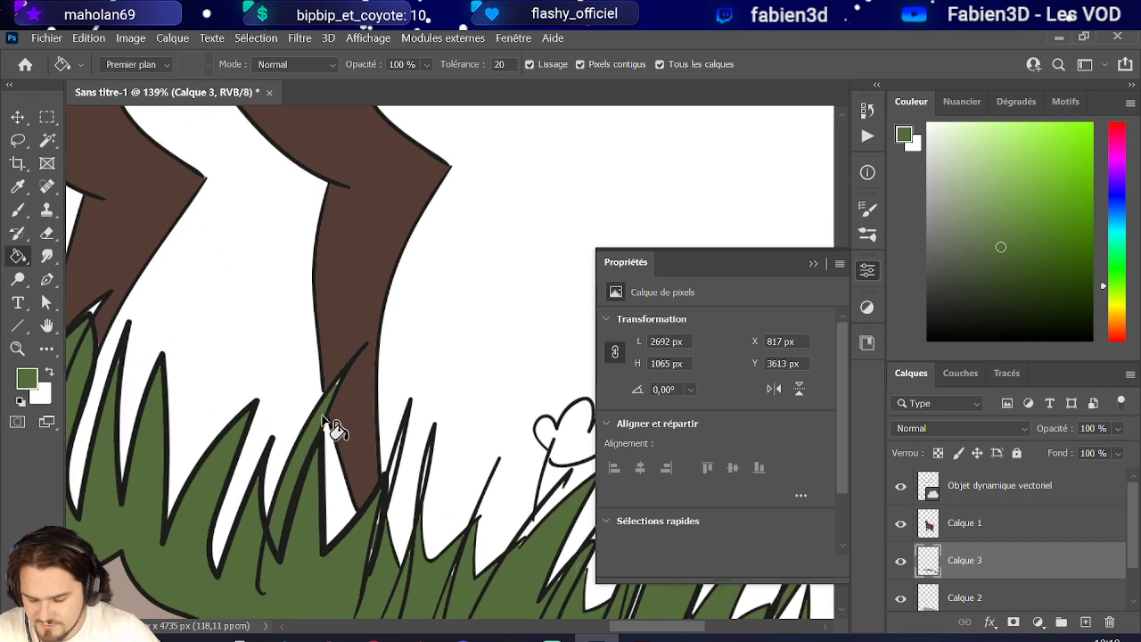
scroll(325, 419, down, 5)
scroll(326, 419, up, 4)
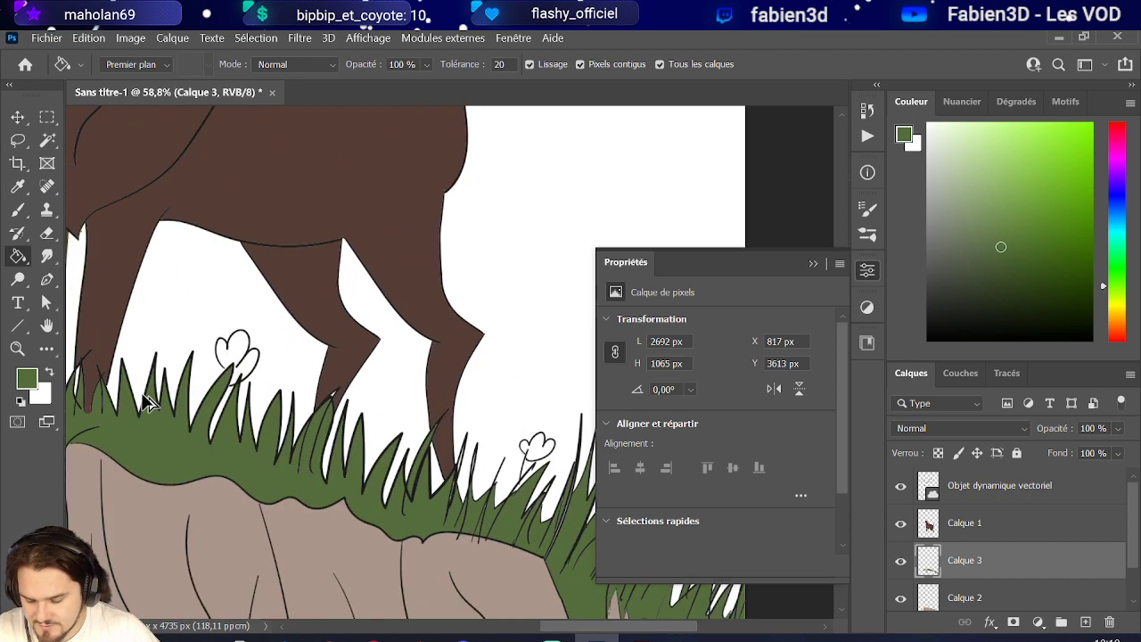
scroll(465, 410, up, 5)
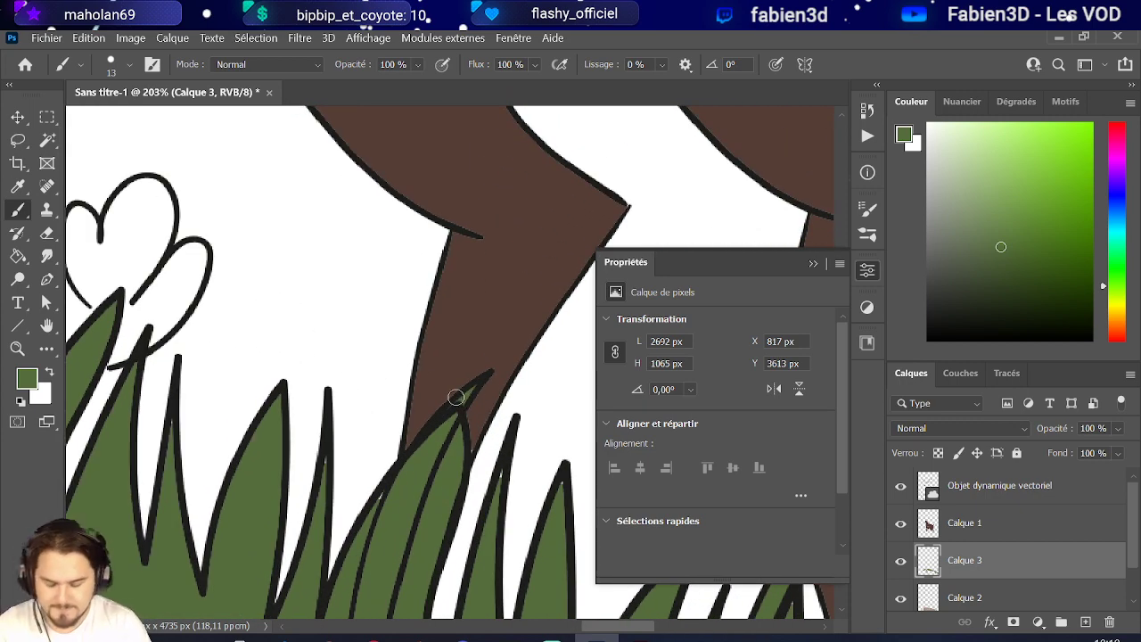
Fill the long curved blade beside the tall stalks left of the deer's front legs with green.
scroll(456, 397, down, 8)
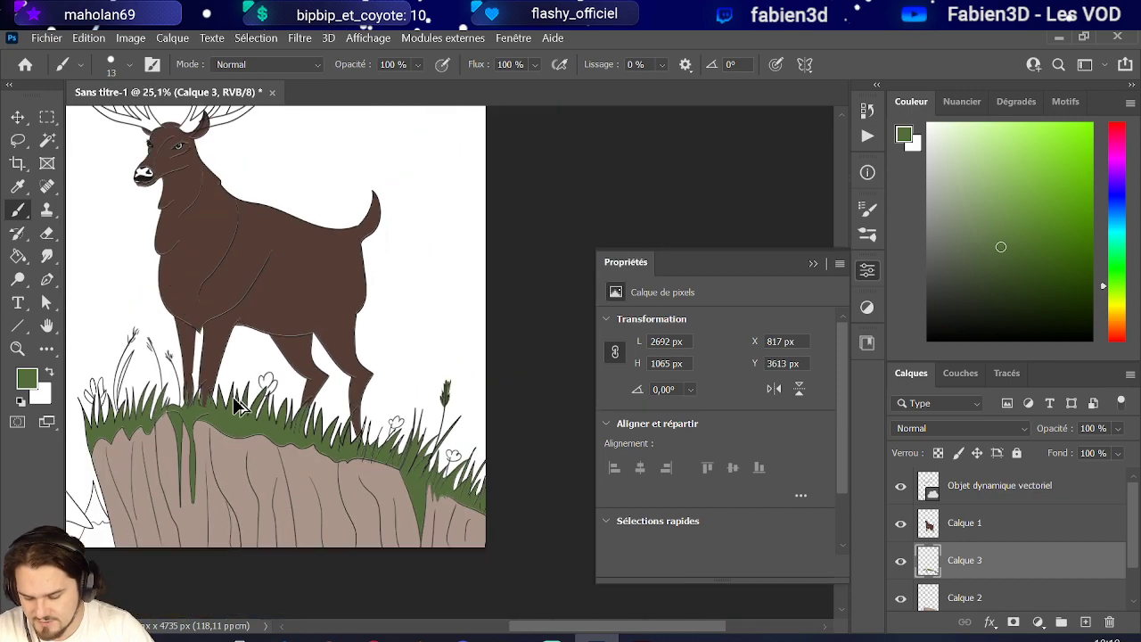
scroll(134, 366, up, 8)
scroll(80, 312, down, 2)
click(18, 255)
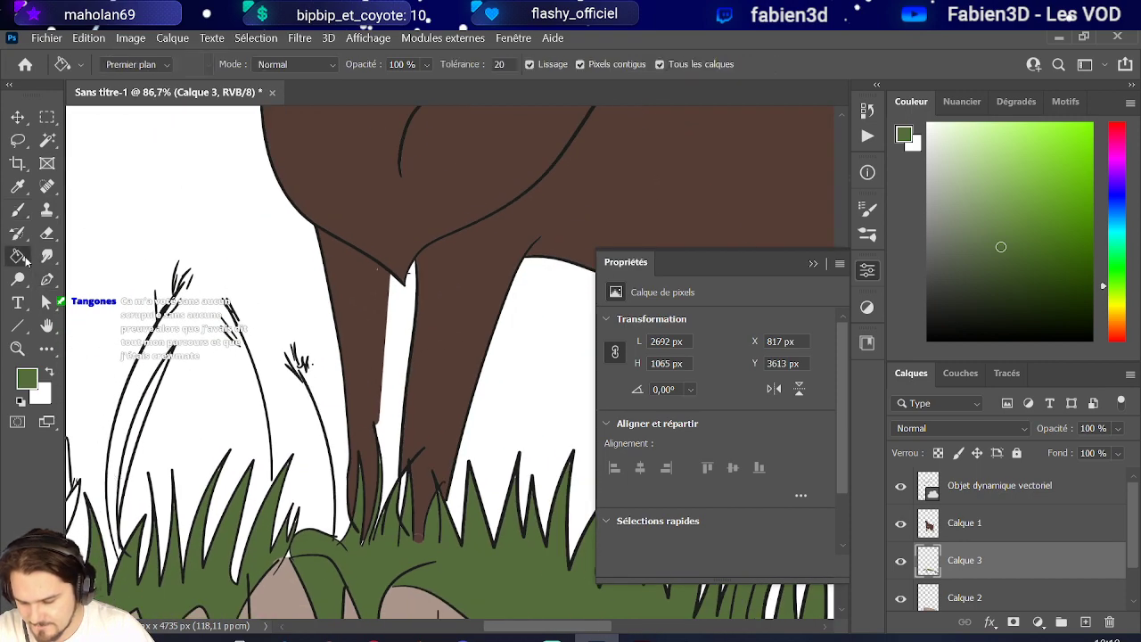
click(147, 432)
Close the gap in the leafy plant at the cliff's left end with the Brush and fill its leaves green.
scroll(142, 428, down, 2)
scroll(143, 428, down, 3)
scroll(125, 446, up, 6)
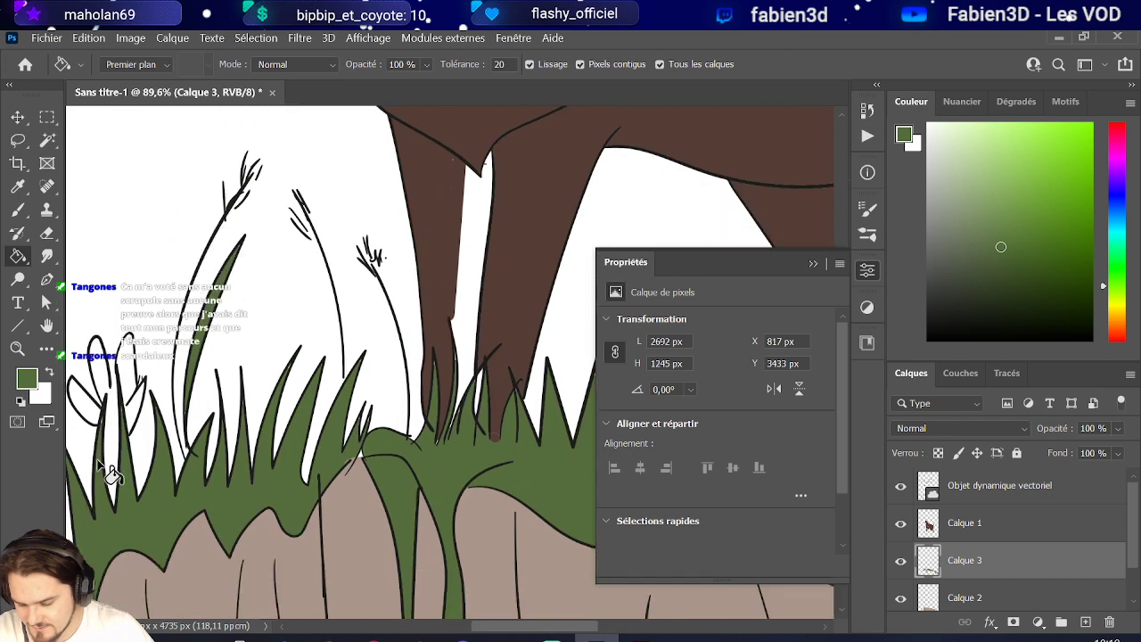
click(132, 418)
key(ctrl+z)
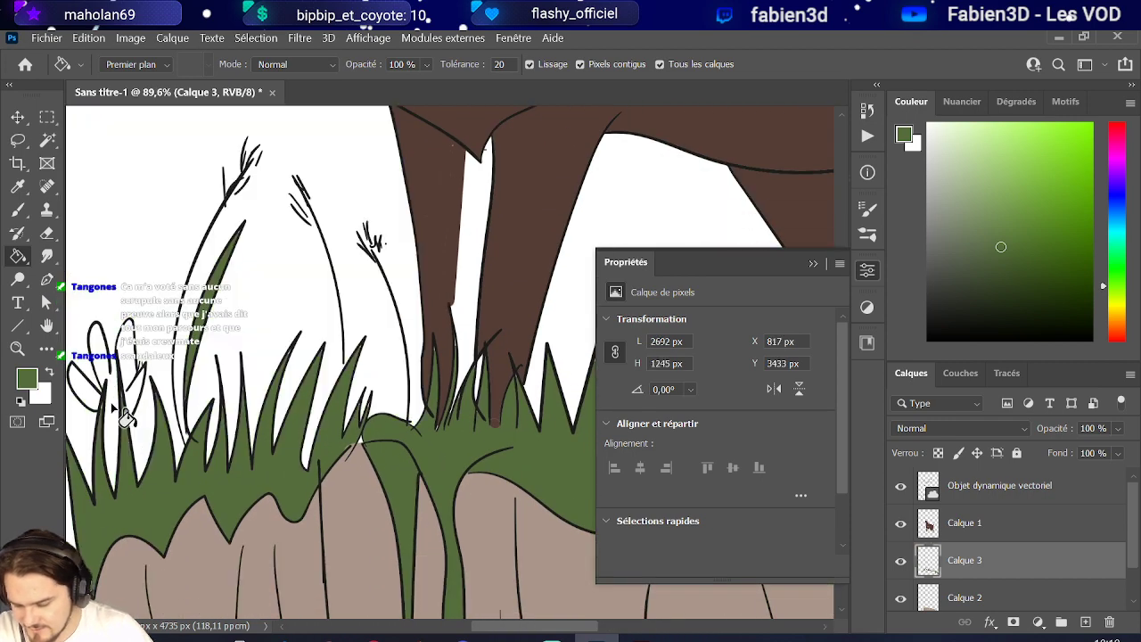
click(18, 210)
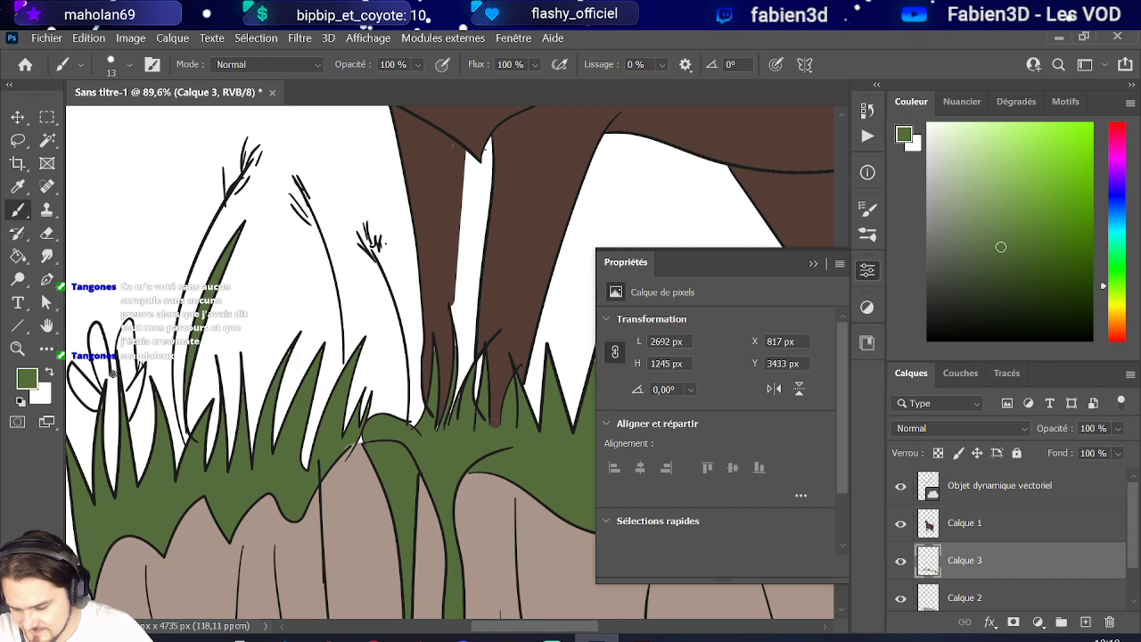
click(18, 256)
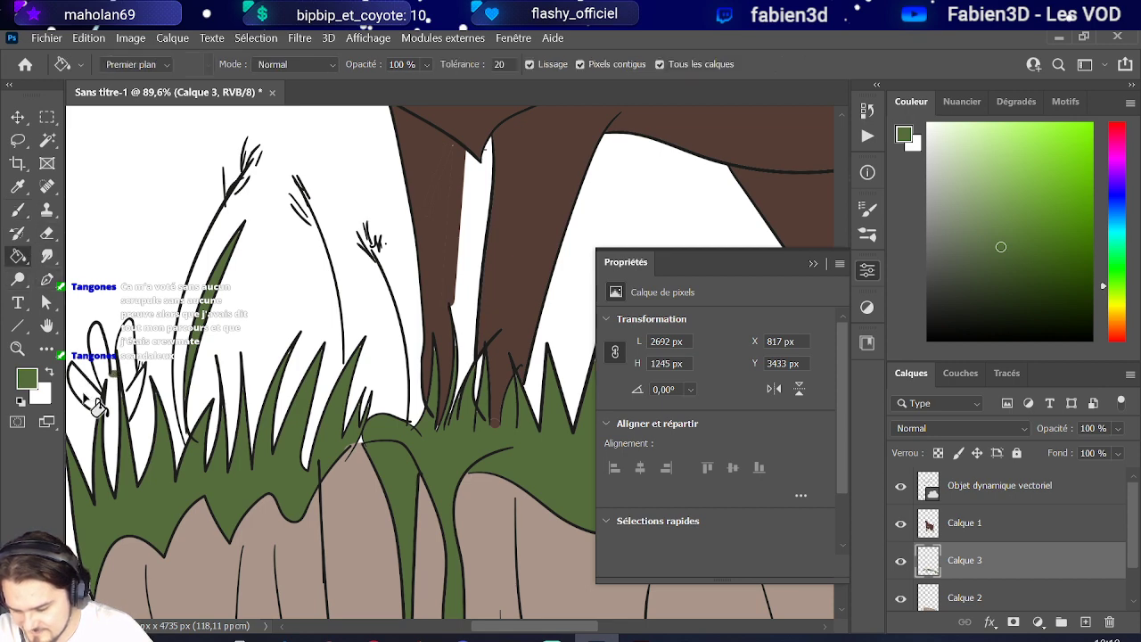
click(132, 365)
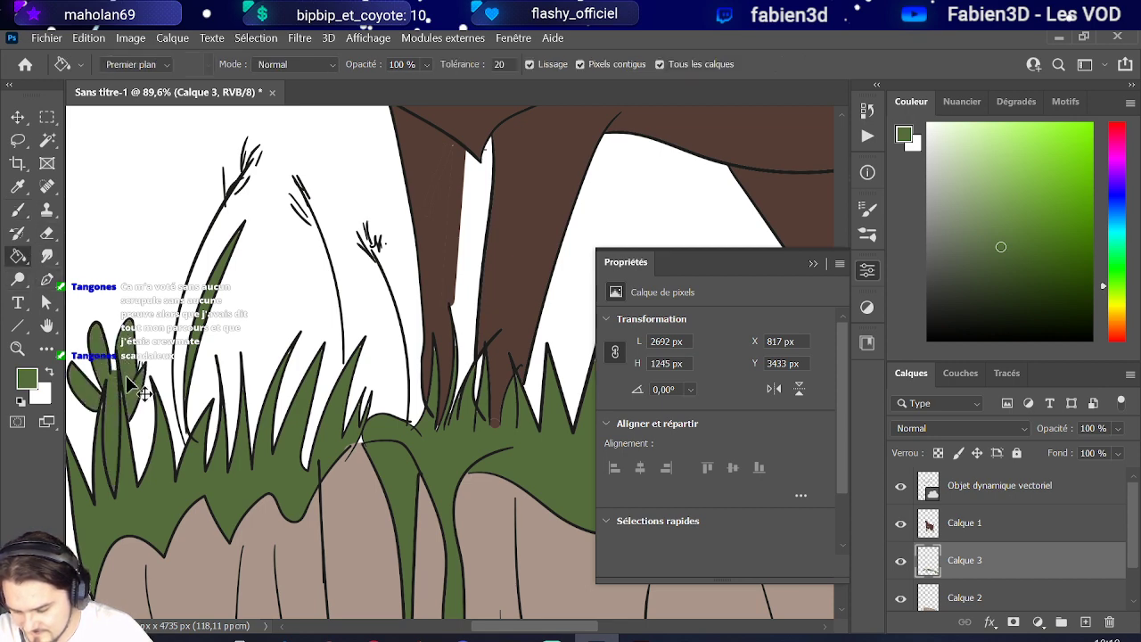
Examine the coloured grass around the deer's front legs and the left-hand crevices for unfilled spots.
scroll(134, 374, down, 6)
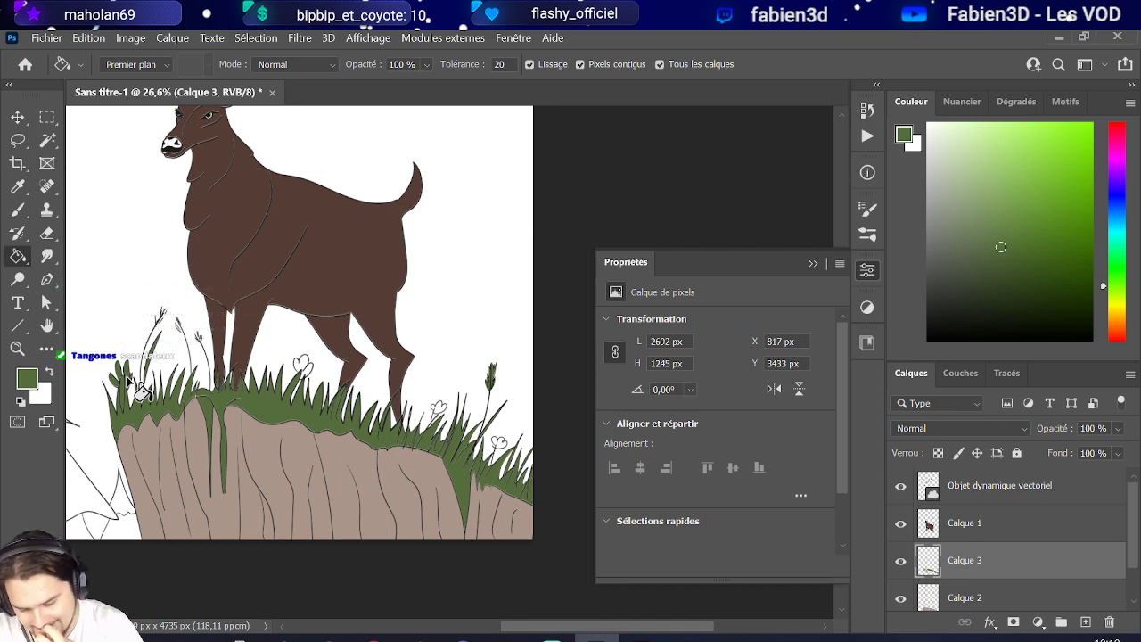
scroll(138, 389, down, 2)
scroll(161, 395, up, 4)
scroll(267, 419, up, 5)
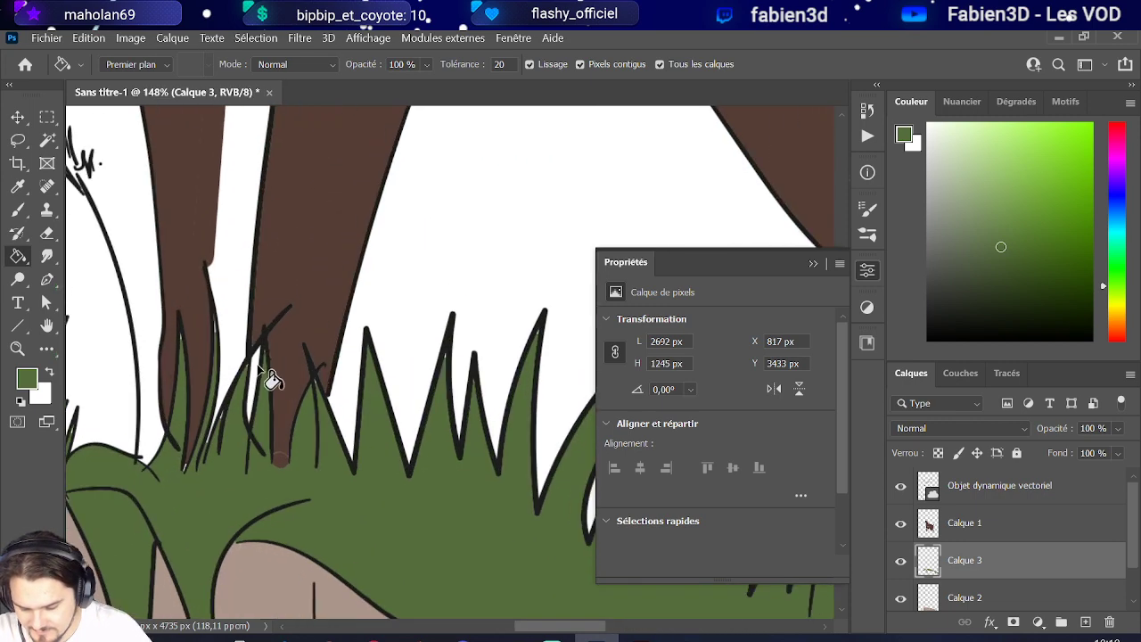
scroll(258, 403, down, 2)
scroll(254, 403, down, 3)
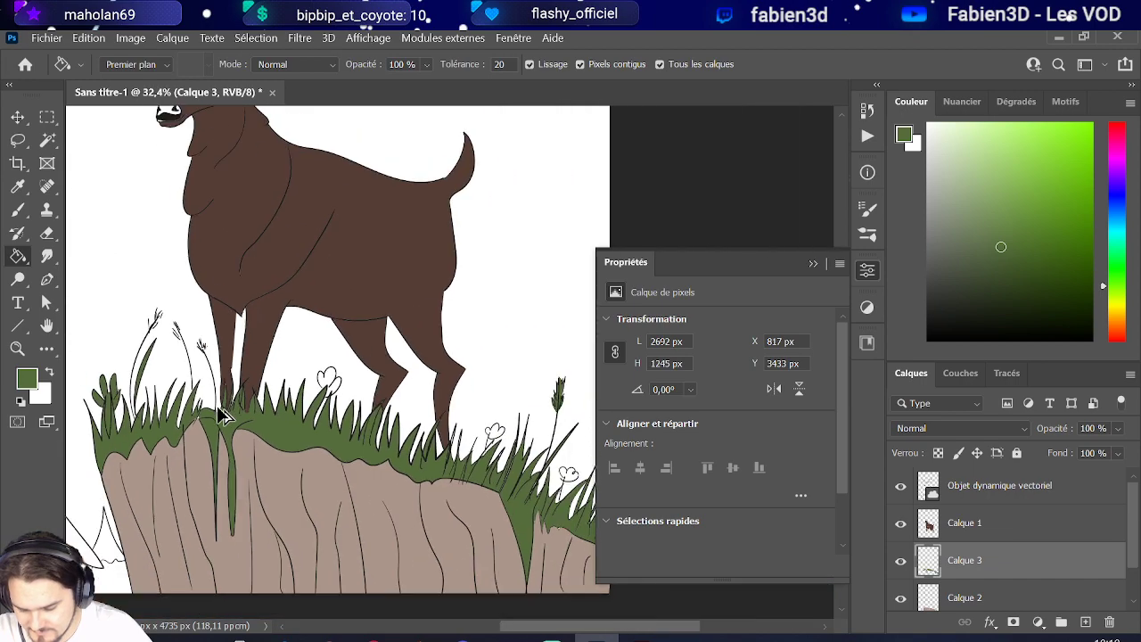
scroll(217, 406, up, 5)
scroll(206, 435, up, 1)
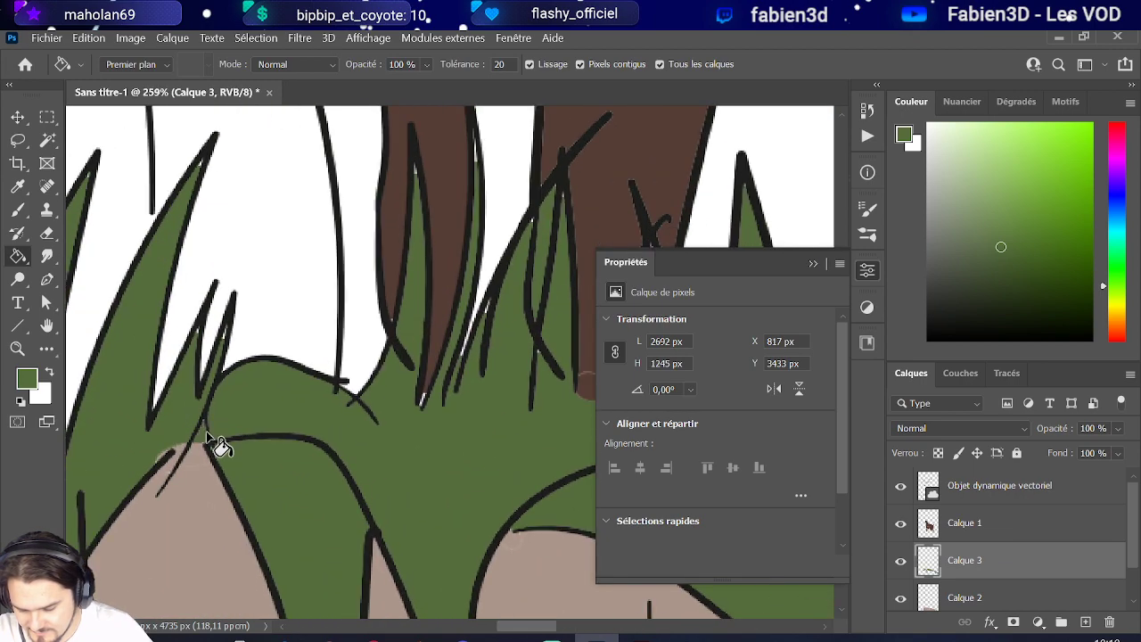
scroll(284, 448, down, 2)
scroll(283, 449, down, 4)
scroll(267, 451, up, 3)
Try to save the document and touch up the grass around the deer's front hooves with the green Brush.
click(17, 209)
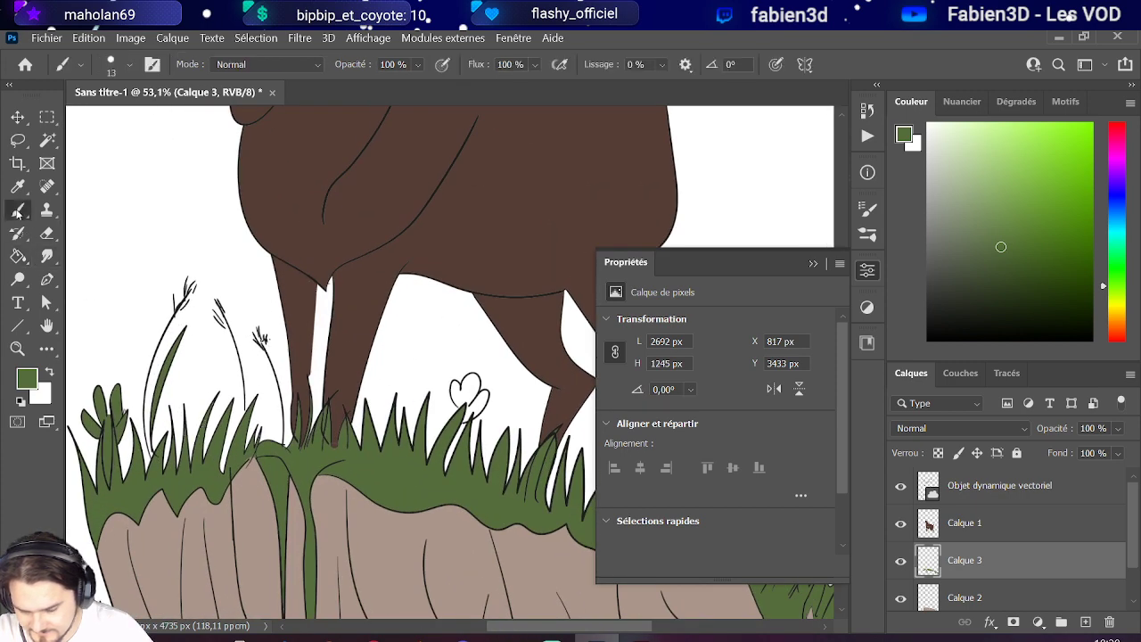
scroll(339, 456, up, 3)
scroll(362, 462, up, 1)
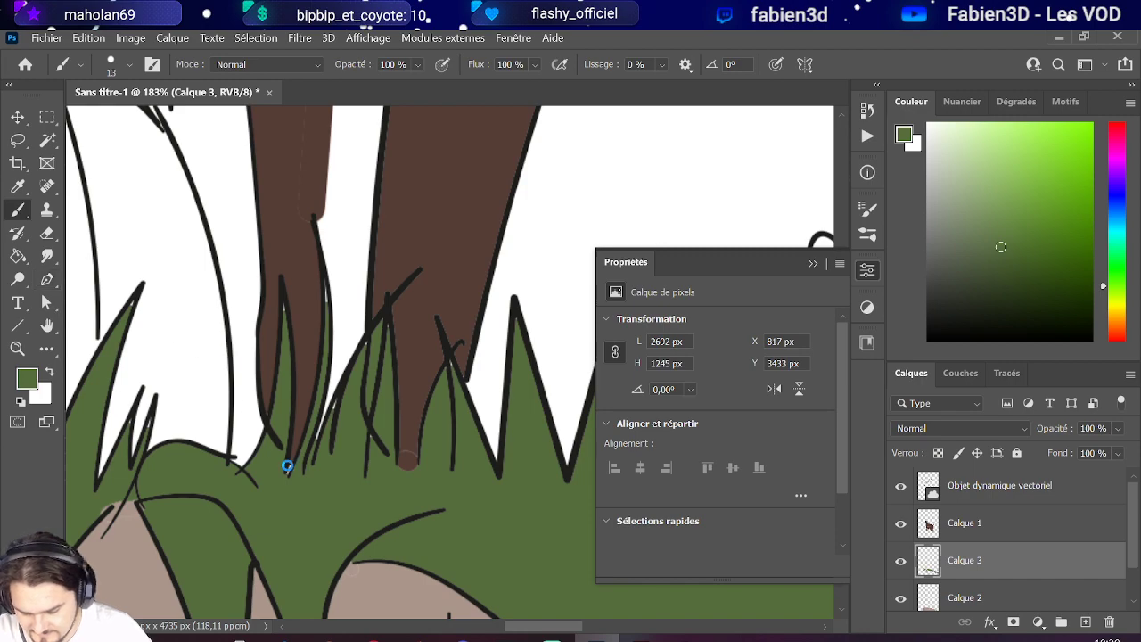
key(ctrl+s)
click(902, 455)
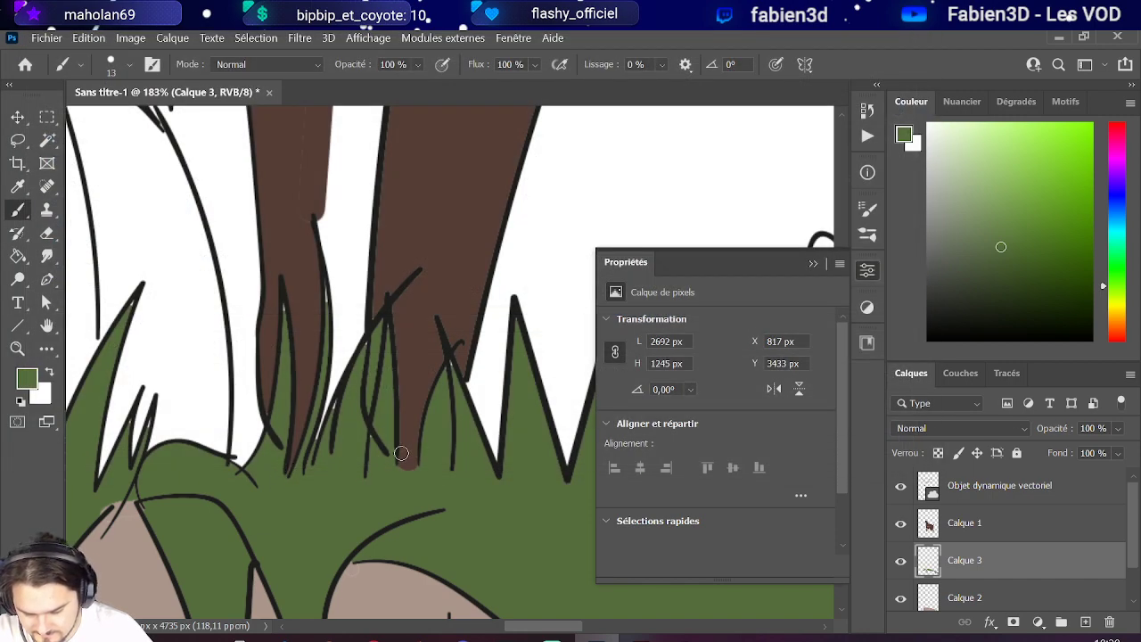
scroll(313, 479, down, 5)
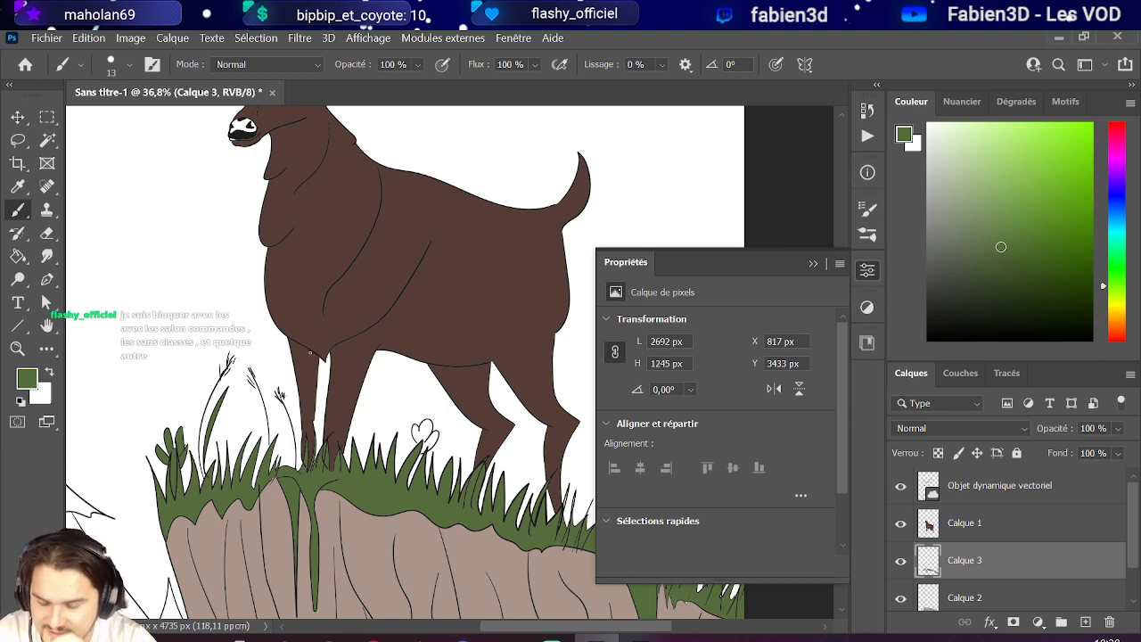
Add a new empty layer directly above the background, beneath the cliff layer, for the fir trees.
scroll(341, 151, down, 3)
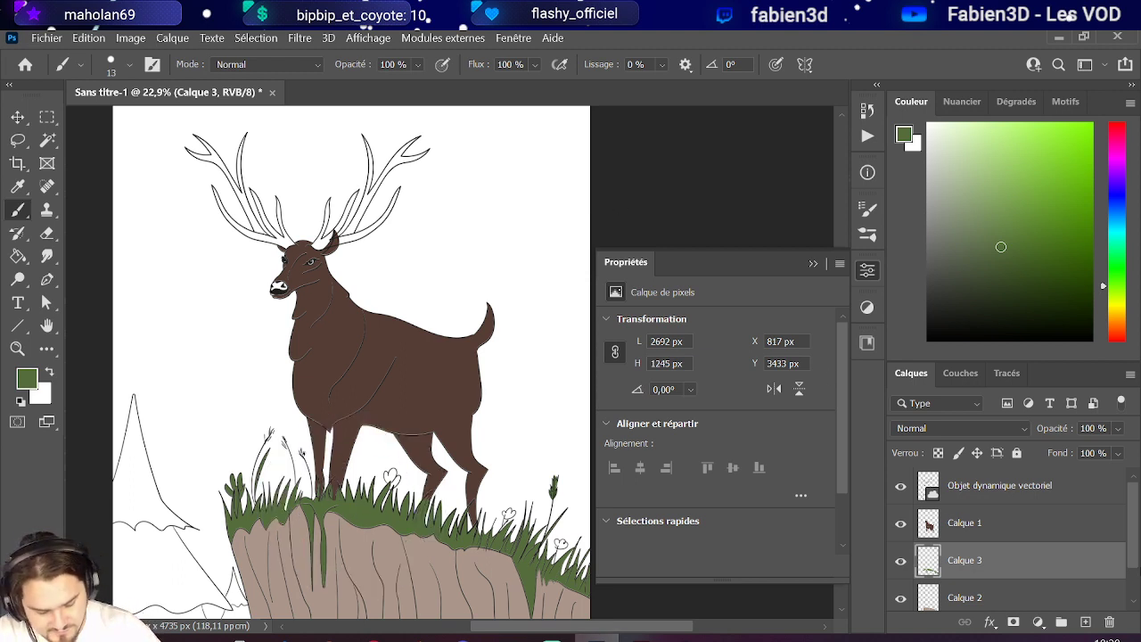
scroll(1015, 597, down, 1)
click(1014, 572)
click(1027, 599)
click(1085, 621)
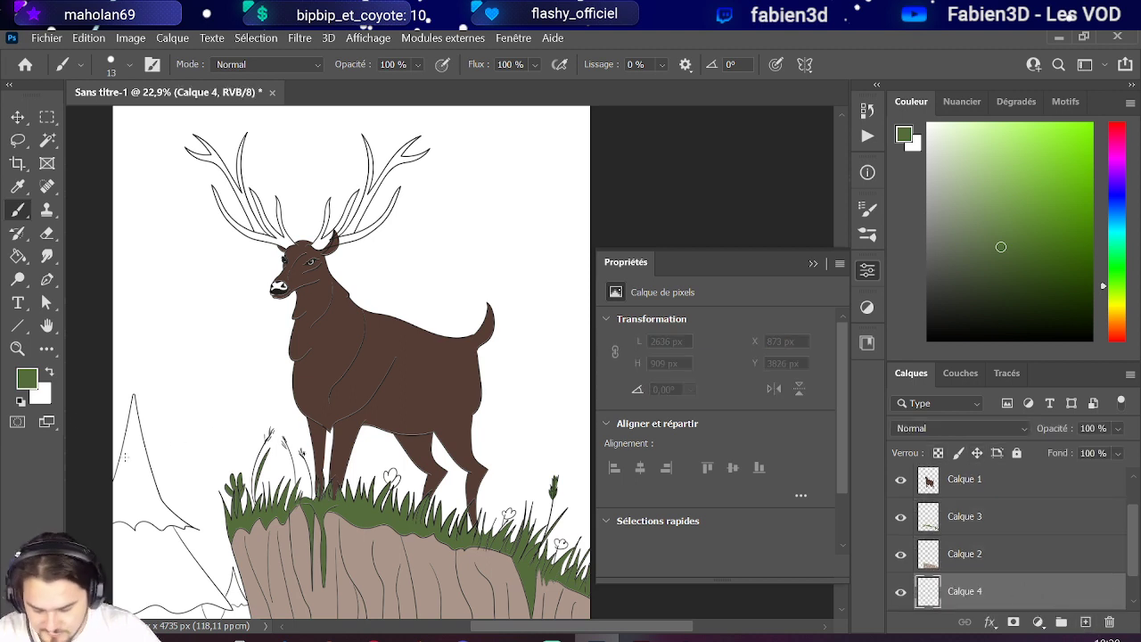
Fill the large fir tree and the small one beside the cliff with green using the Paint Bucket.
click(17, 256)
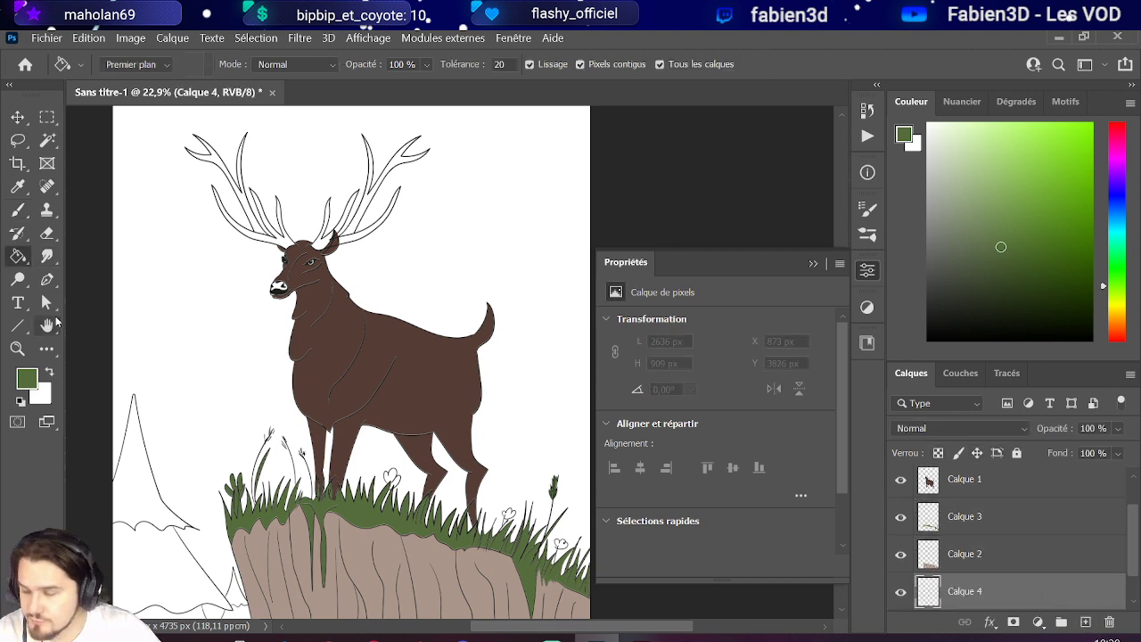
click(129, 488)
scroll(129, 495, down, 1)
click(150, 515)
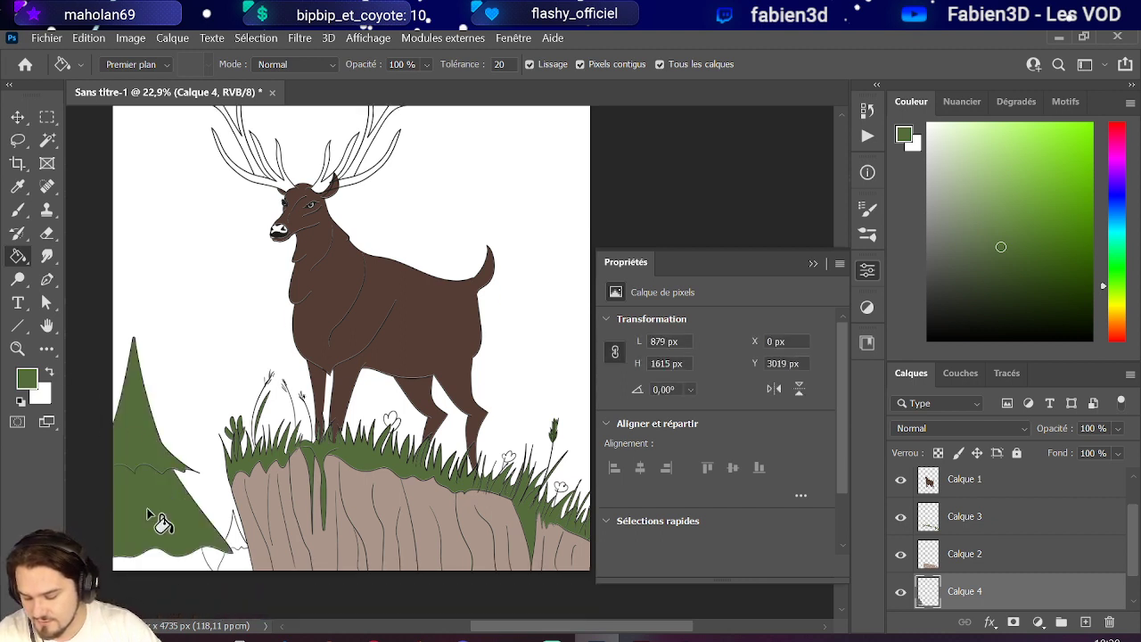
click(170, 563)
click(234, 556)
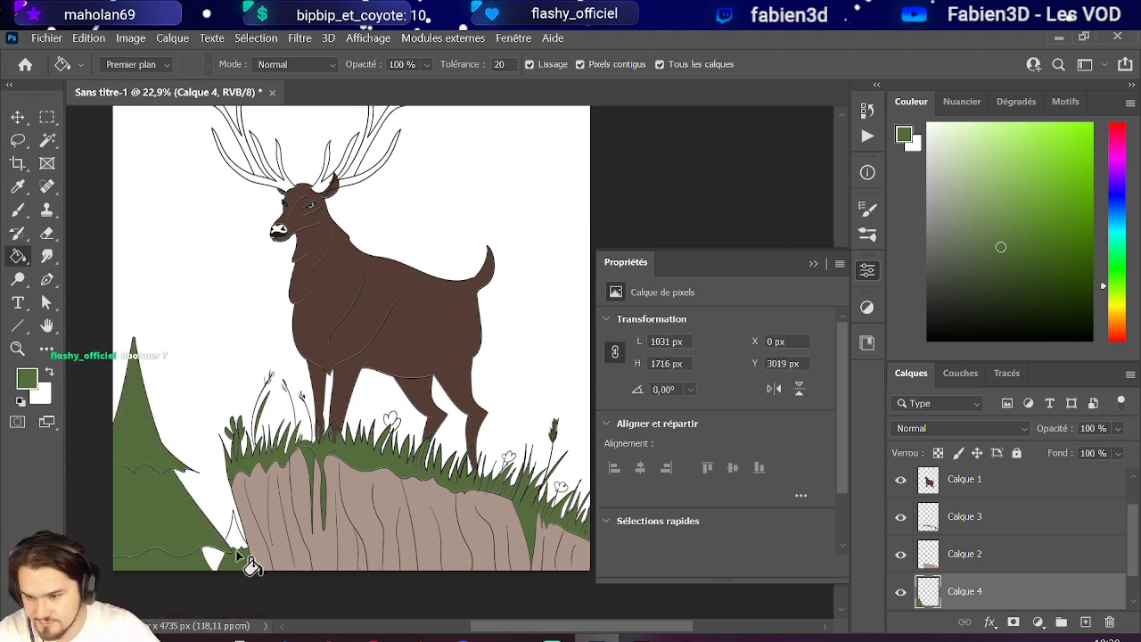
scroll(248, 564, down, 1)
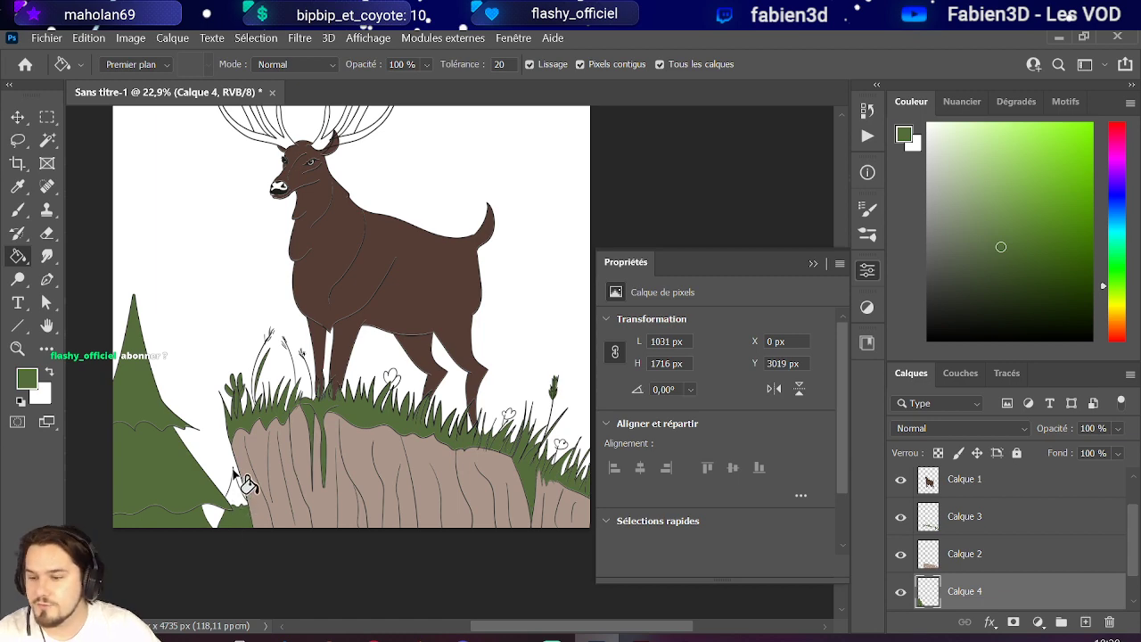
scroll(236, 478, up, 1)
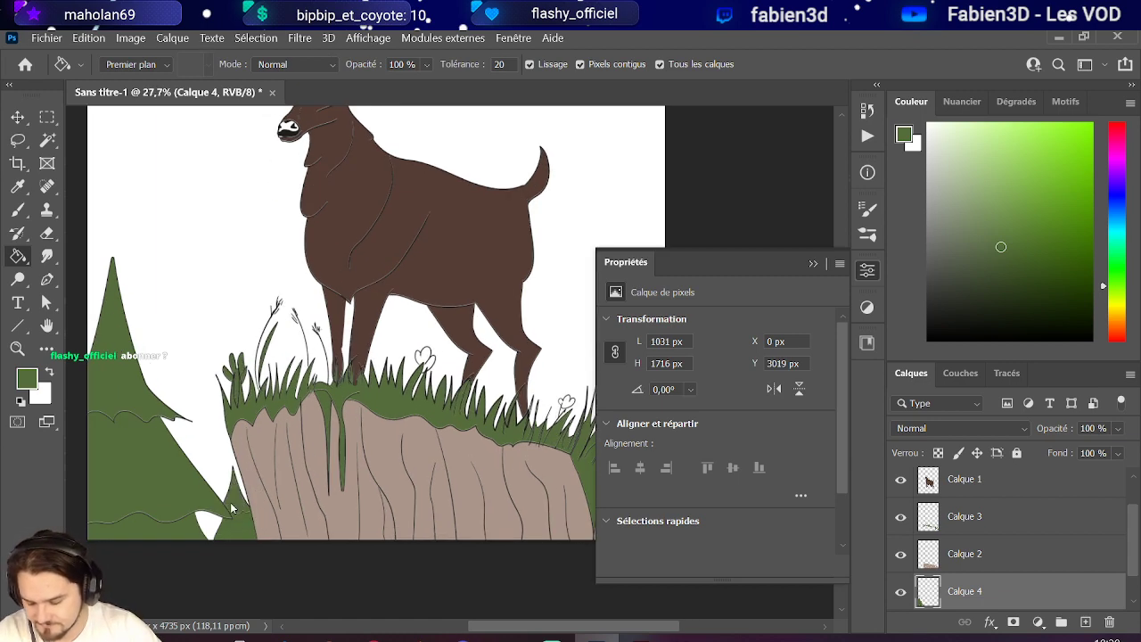
Sample the deer's body brown and change the foreground colour to a greyer brown for the antlers.
scroll(268, 477, down, 3)
scroll(425, 414, up, 1)
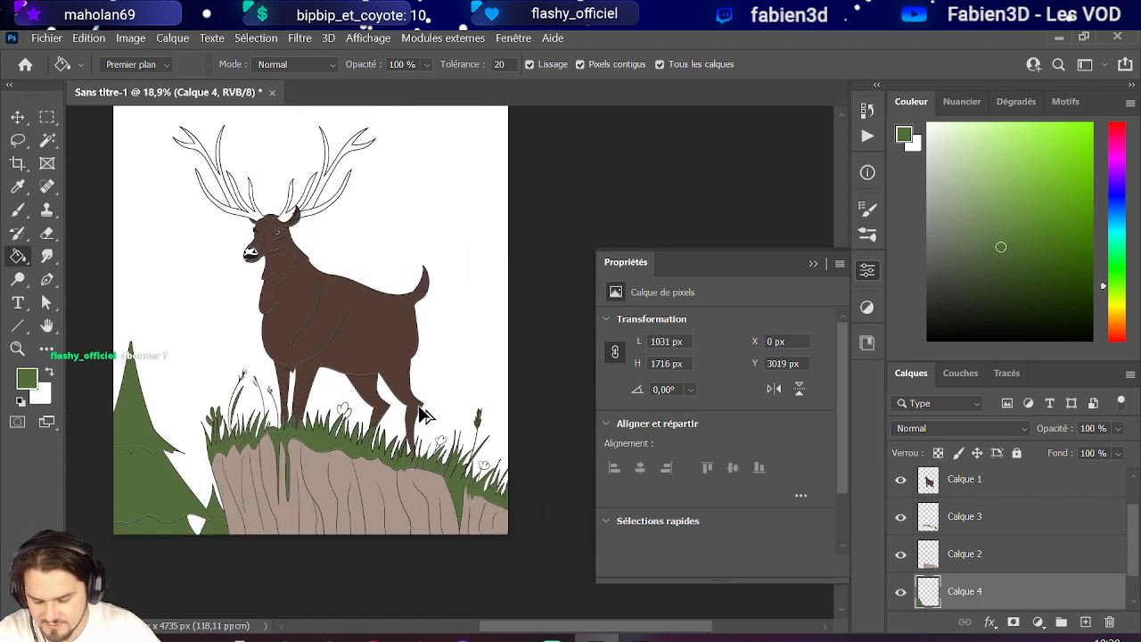
scroll(294, 267, up, 1)
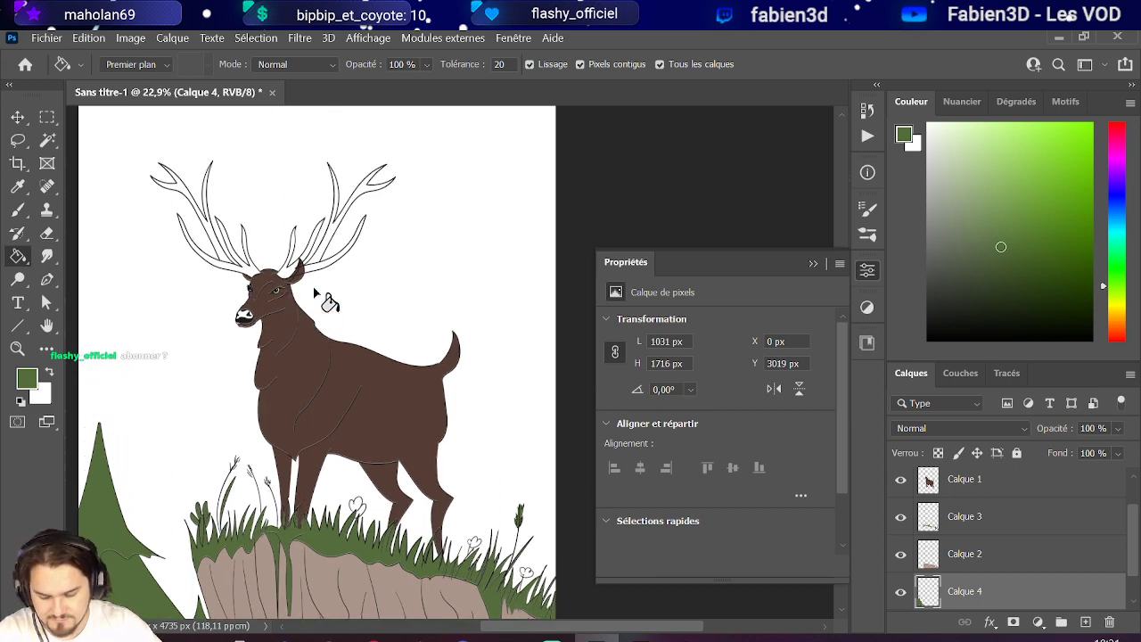
alt+click(294, 370)
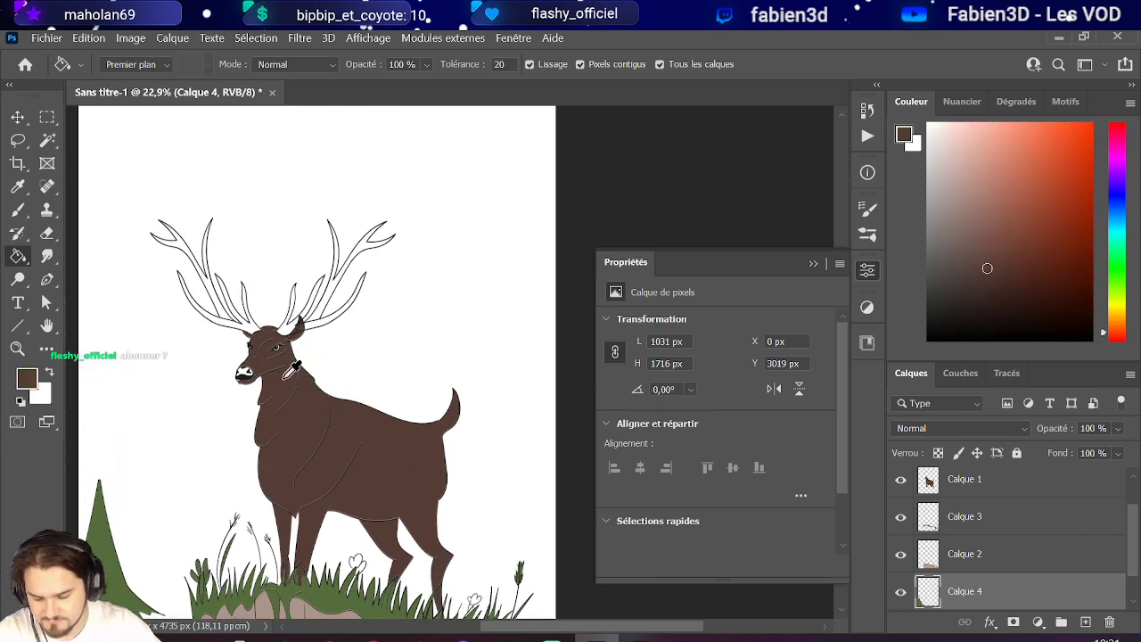
click(26, 382)
drag(624, 482, 581, 481)
click(981, 319)
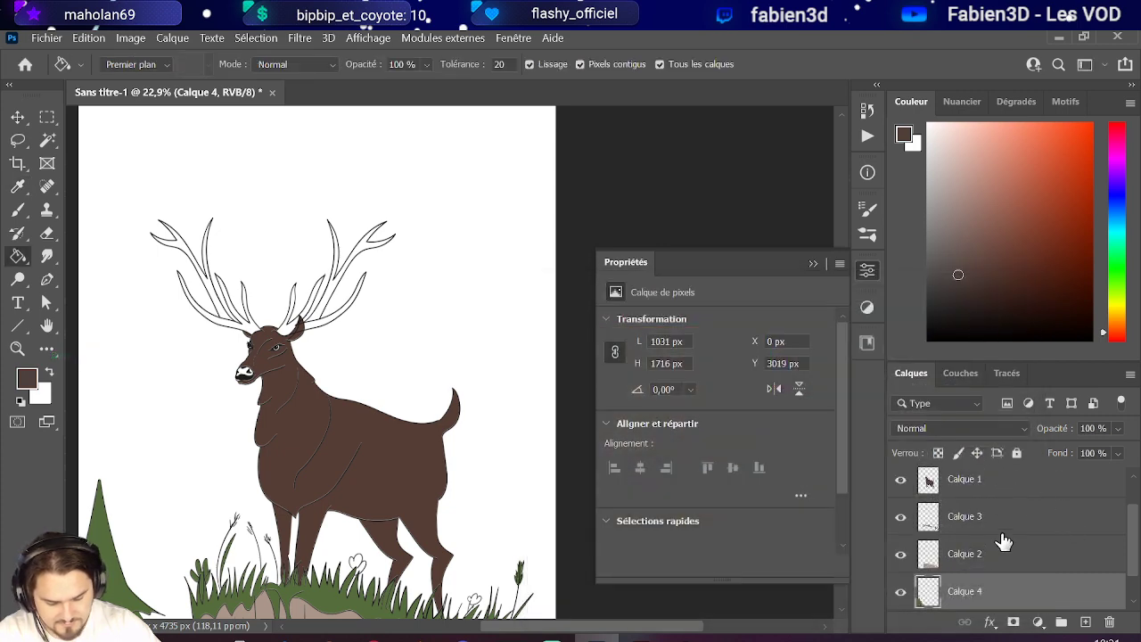
Add a new layer between the deer and grass layers and fill the antler beside the raised ear with greyish brown.
scroll(1003, 541, up, 1)
click(999, 554)
click(1085, 621)
scroll(297, 365, up, 7)
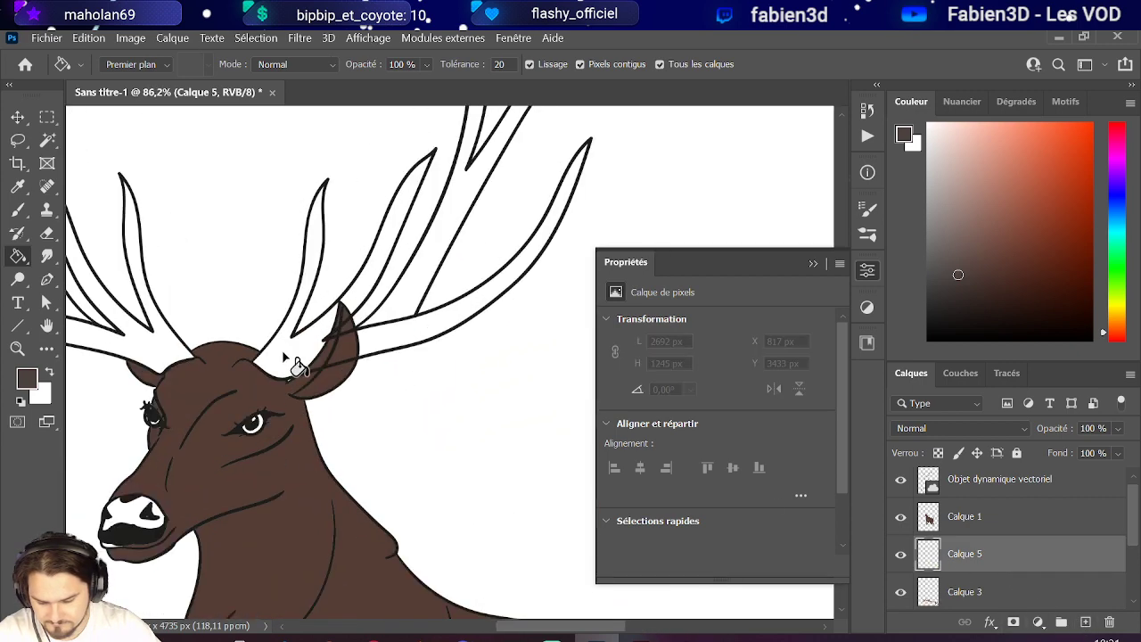
click(286, 357)
click(400, 338)
click(409, 298)
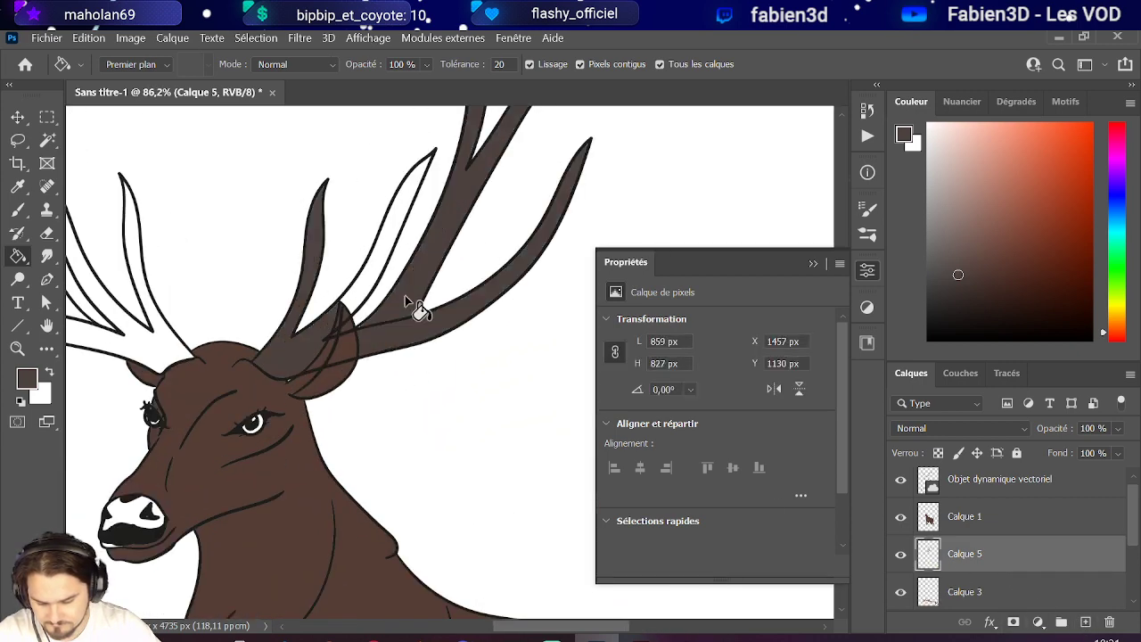
Try to fill the deer's nose with the greyish brown of the antlers.
scroll(405, 295, down, 3)
click(236, 443)
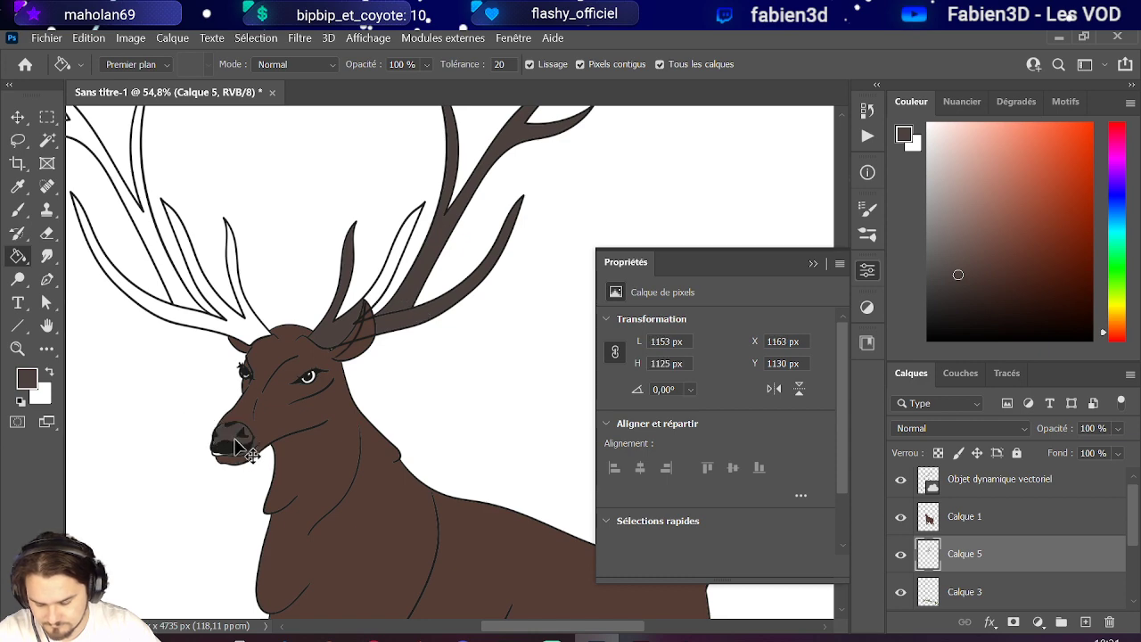
key(ctrl+z)
Fill the white gap under the deer's nose with the body brown and cover the leftover sliver with the Brush.
scroll(227, 455, up, 8)
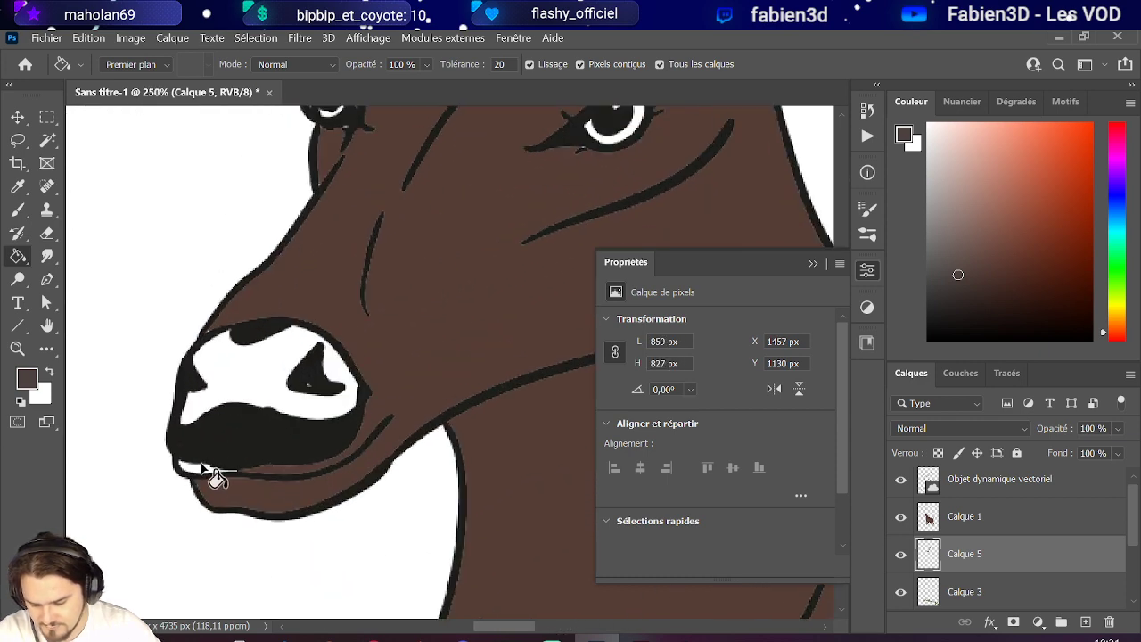
click(200, 468)
scroll(200, 470, up, 5)
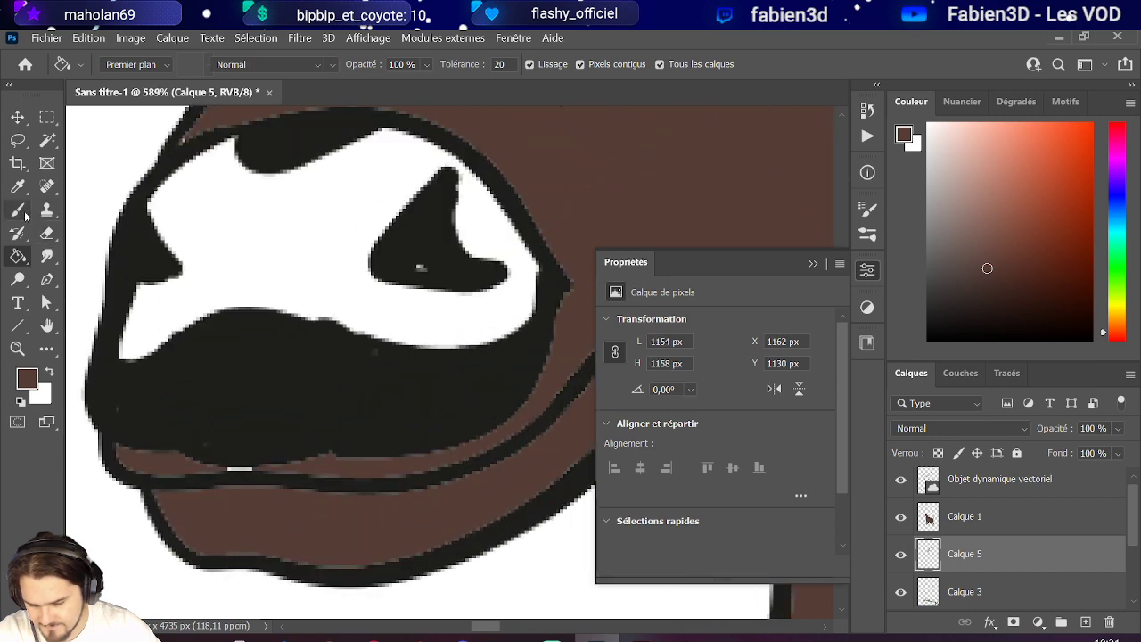
key(b)
drag(229, 466, 280, 479)
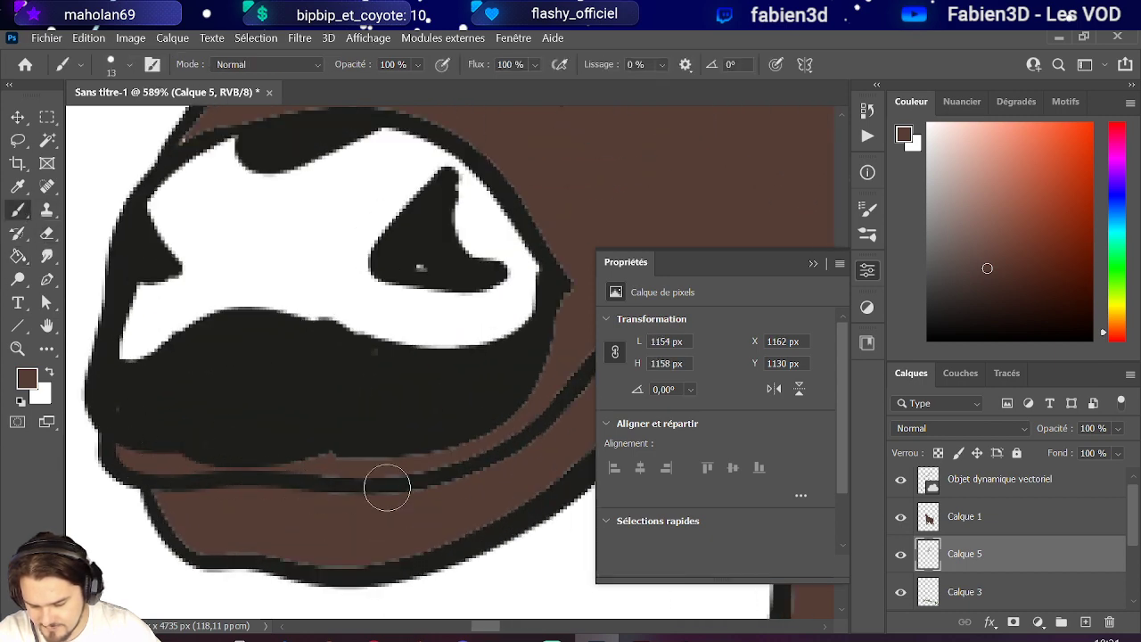
scroll(306, 464, down, 7)
scroll(306, 464, down, 2)
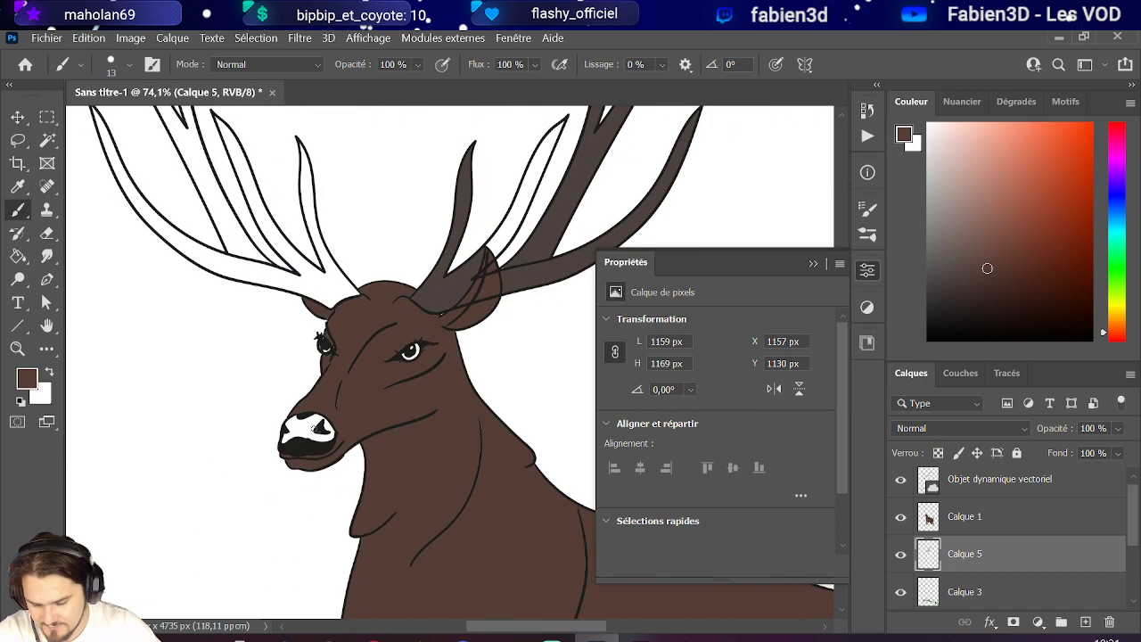
Try to fill the unpainted tine above the raised ear with the deer's body brown.
scroll(316, 433, up, 1)
key(g)
click(523, 262)
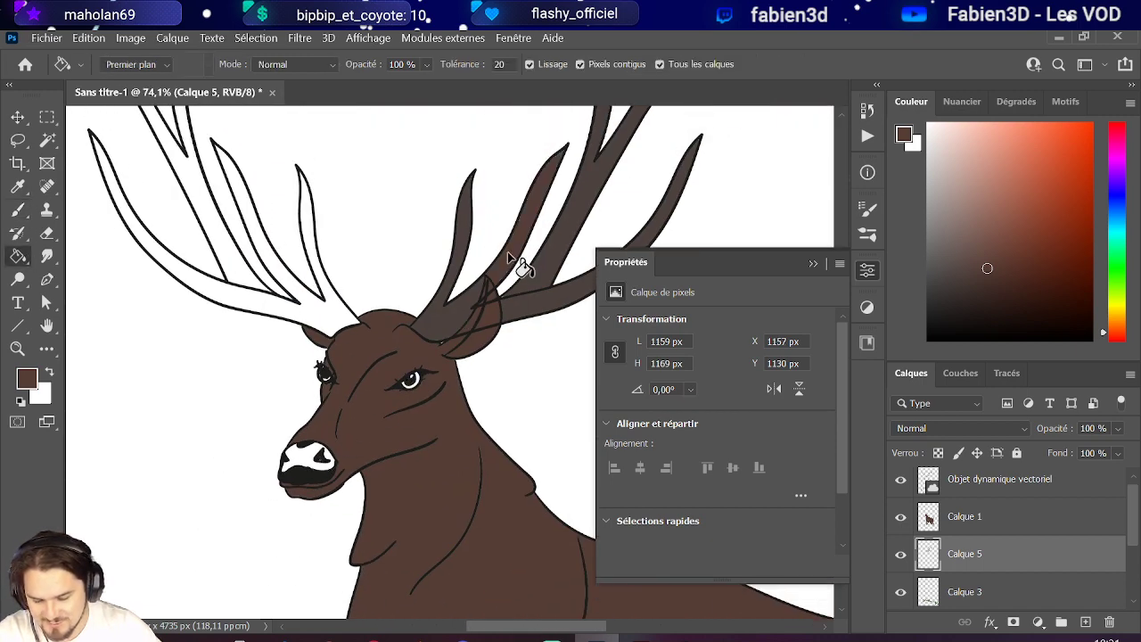
scroll(523, 258, up, 2)
key(ctrl+z)
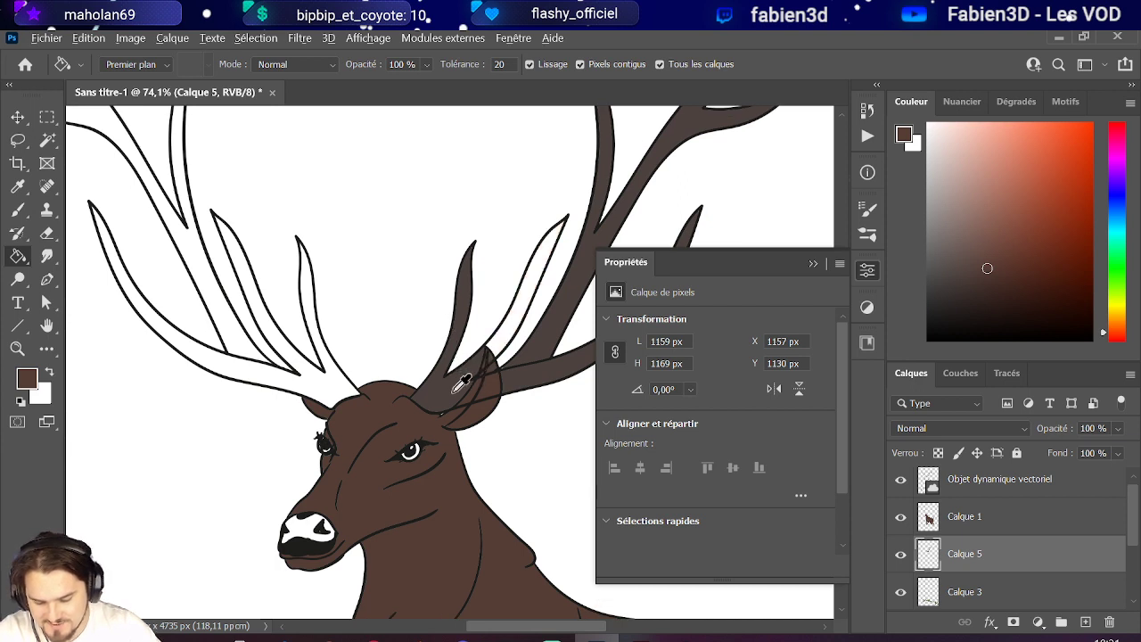
Fill the unpainted tine above the raised ear and the whole opposite antler with the greyish brown.
click(524, 348)
scroll(415, 389, up, 2)
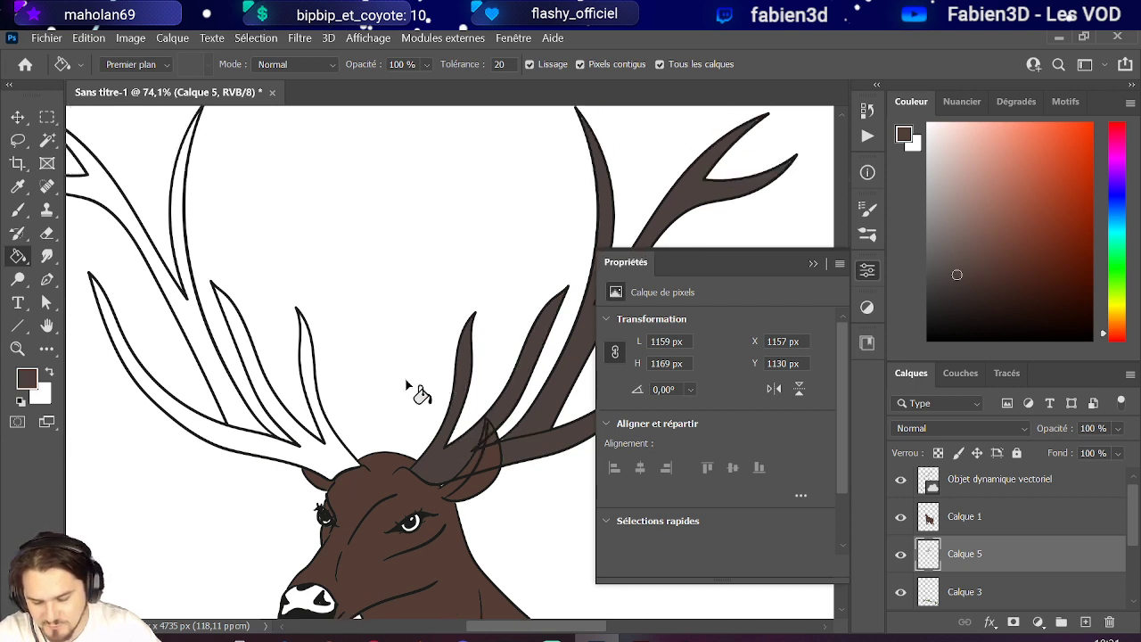
click(330, 469)
click(252, 383)
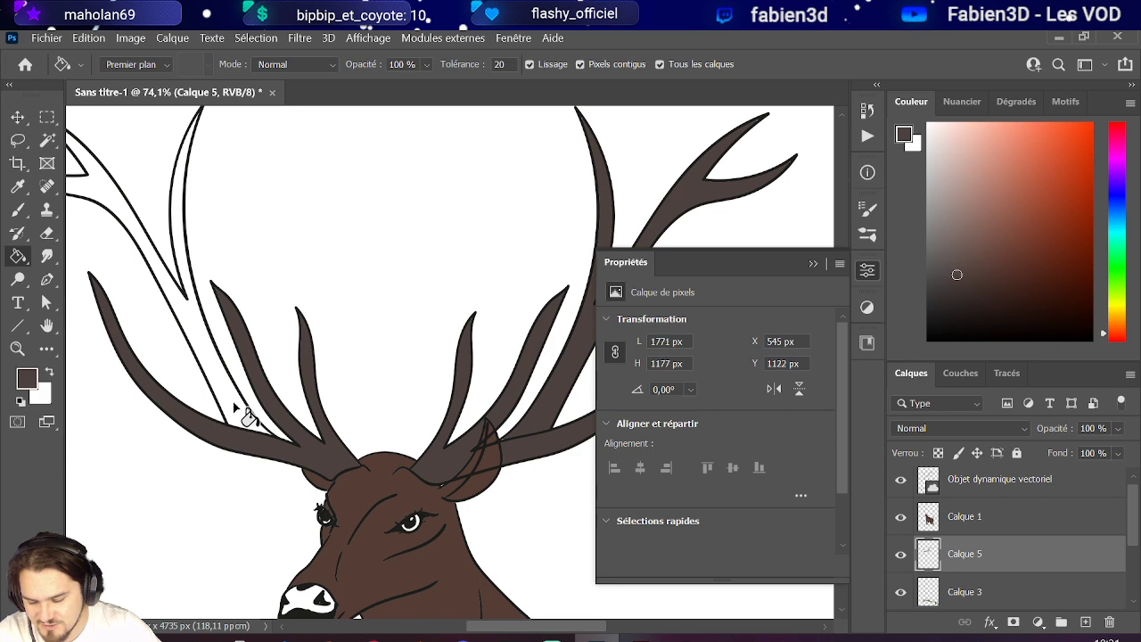
scroll(268, 374, down, 6)
scroll(283, 360, down, 3)
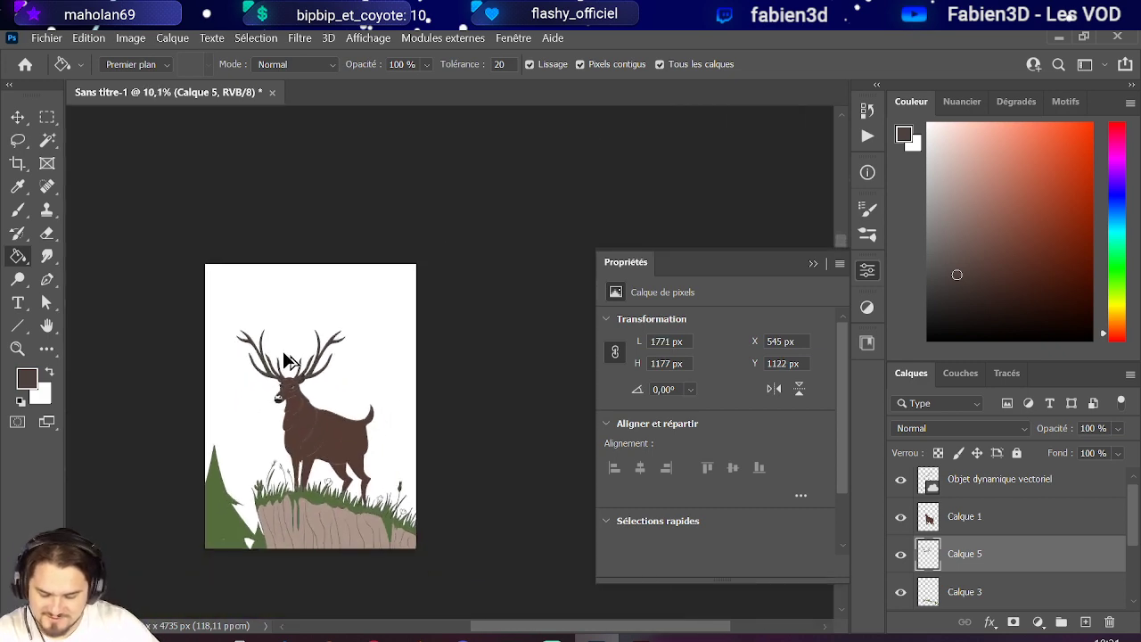
Choose a dark grey as the foreground colour and fill the white part of the deer's nose with it.
scroll(260, 403, up, 2)
scroll(267, 401, up, 5)
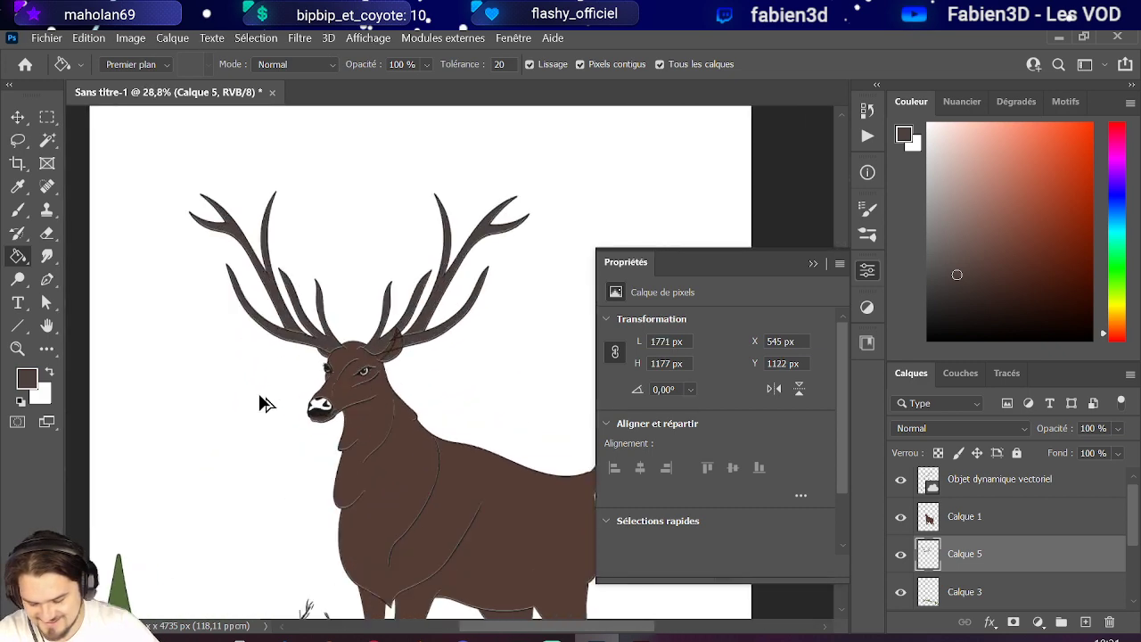
alt+click(395, 429)
click(34, 381)
mouse_move(559, 491)
mouse_down()
mouse_move(541, 491)
mouse_move(540, 471)
mouse_up()
click(958, 317)
key(g)
click(413, 421)
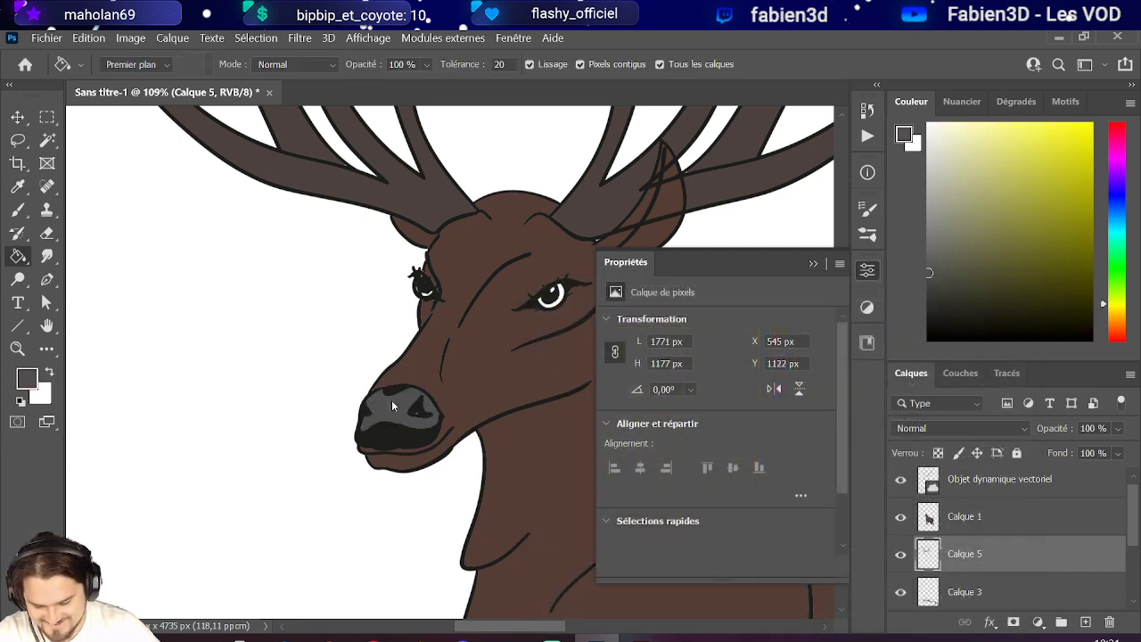
Review the whole coloured illustration and switch to the Coolors page to check the palette colours.
scroll(254, 367, down, 5)
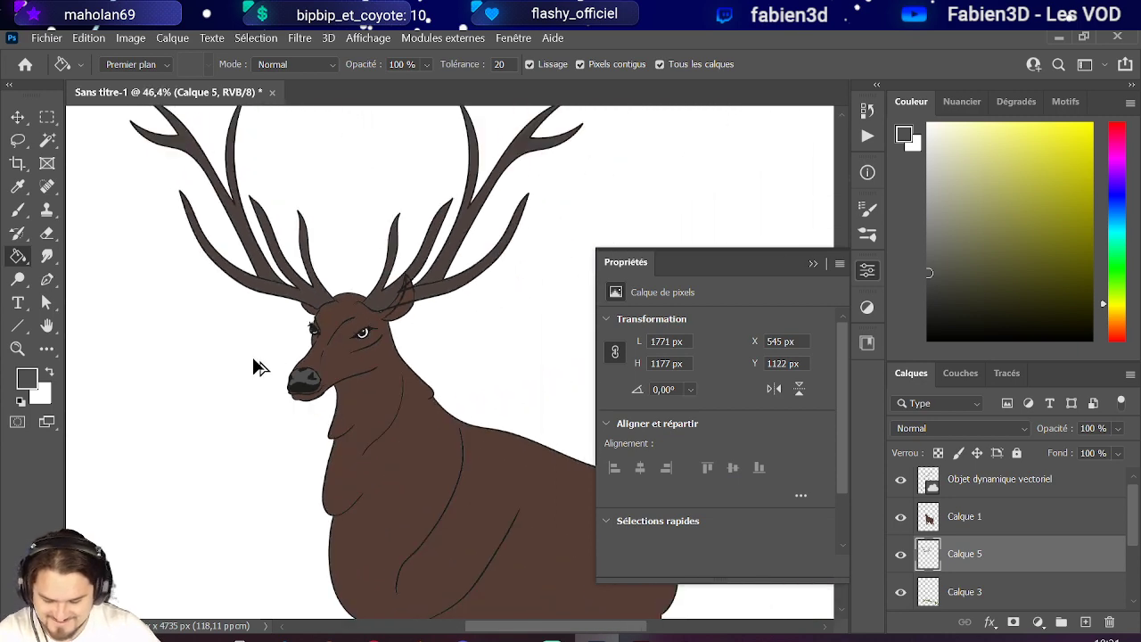
scroll(254, 367, down, 2)
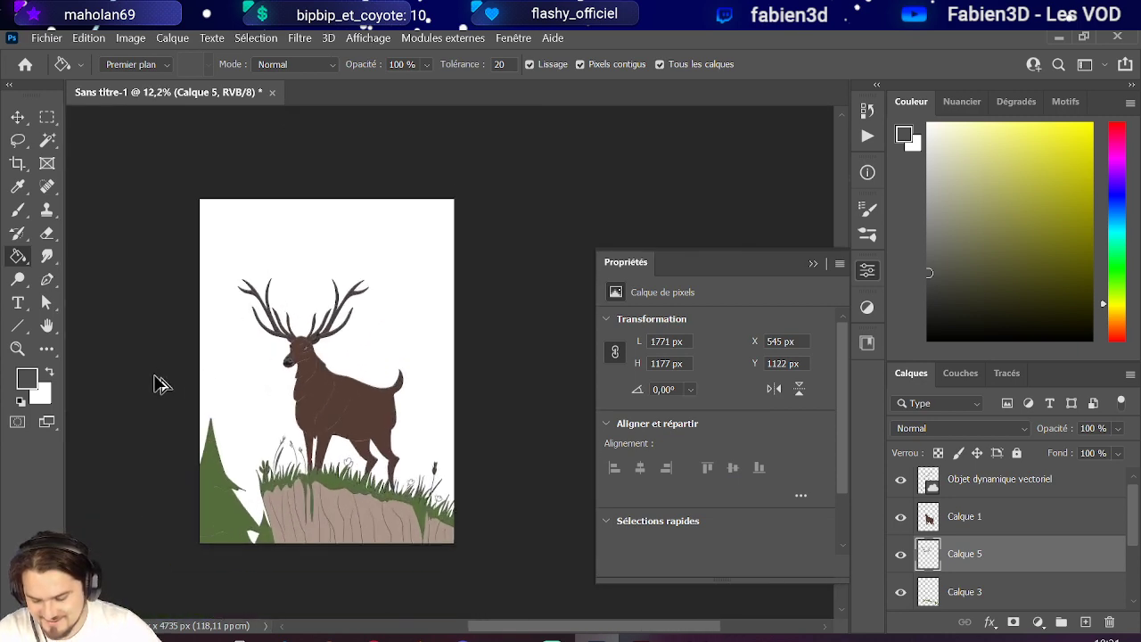
scroll(165, 374, up, 3)
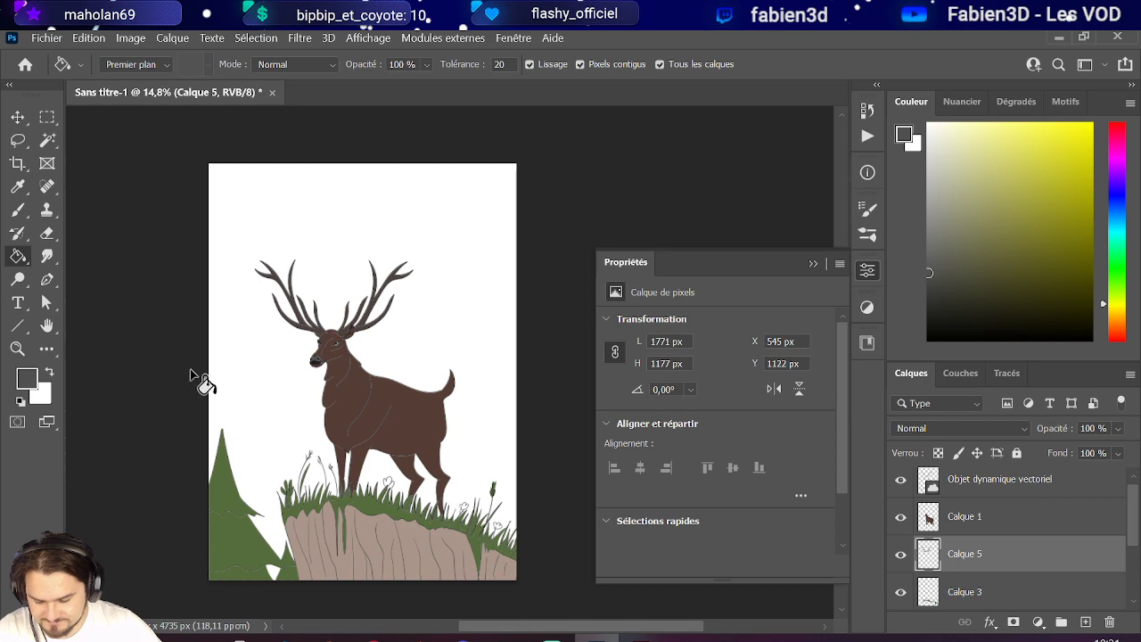
scroll(205, 484, down, 2)
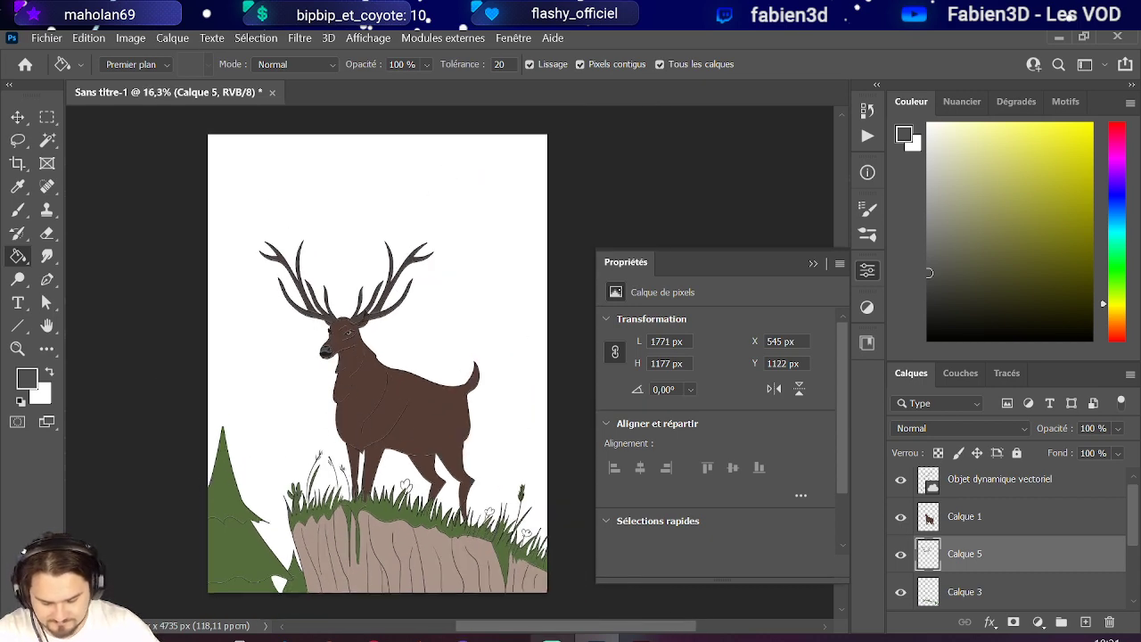
mouse_move(344, 639)
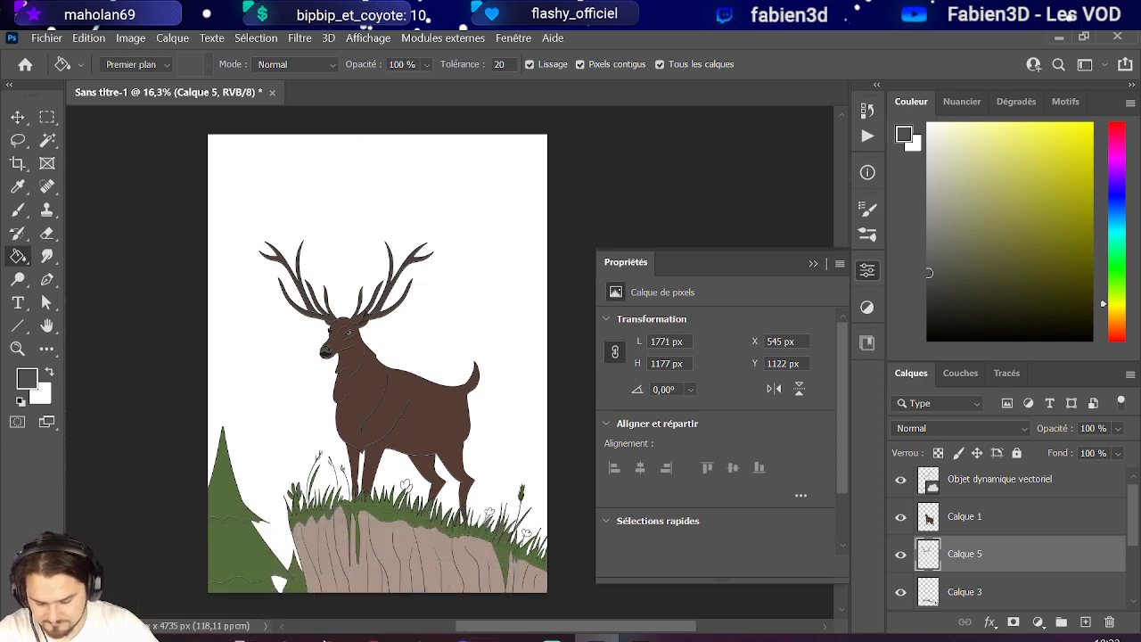
click(390, 583)
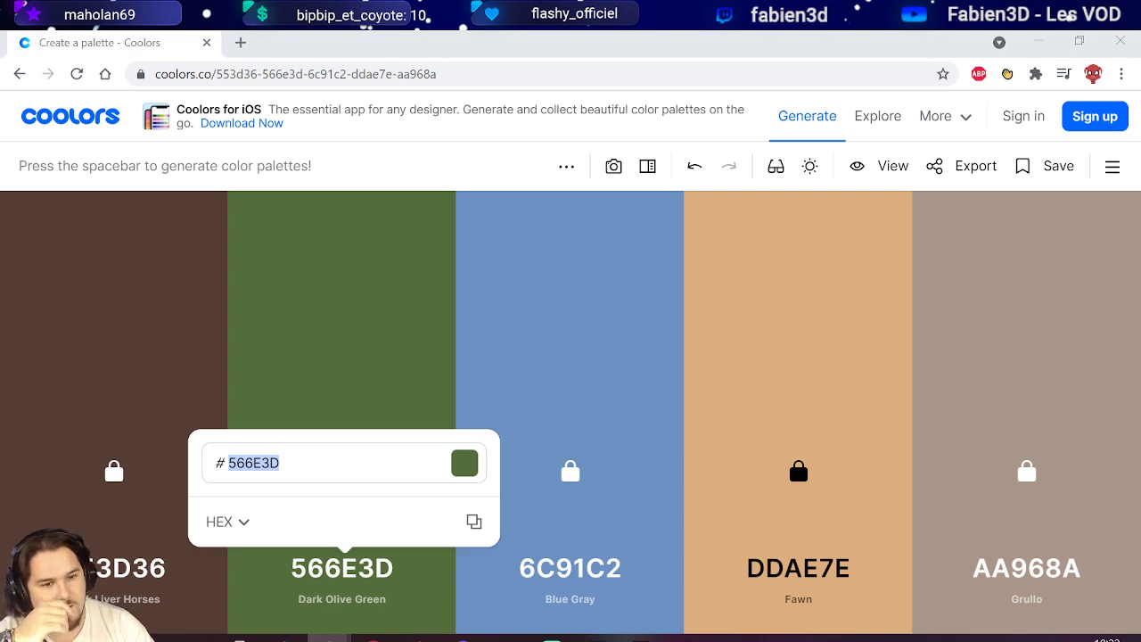
click(1038, 42)
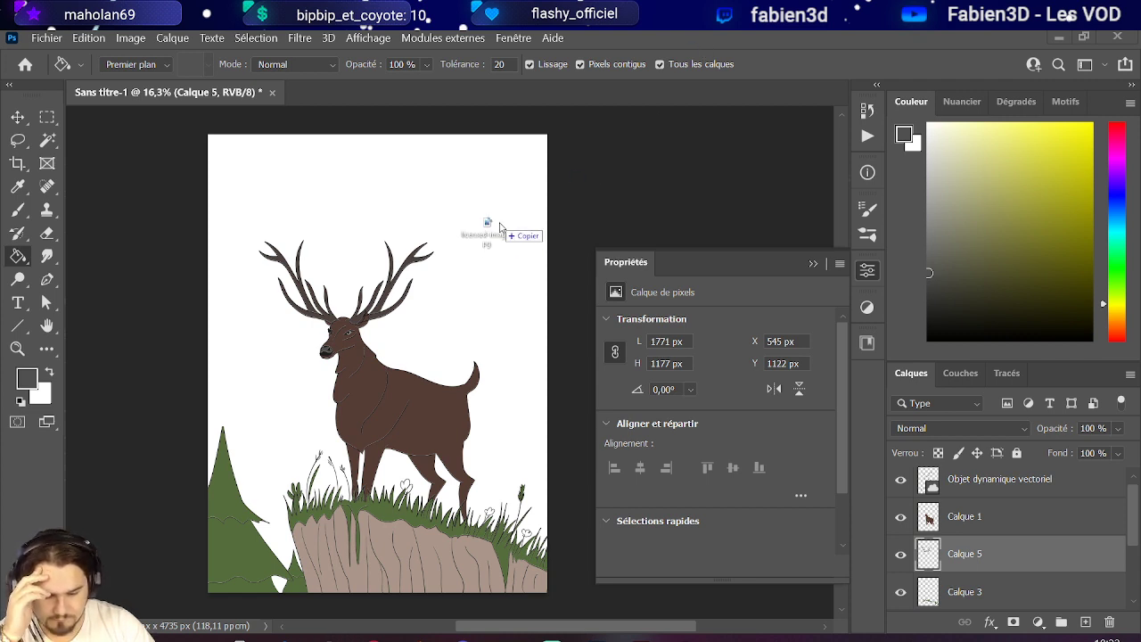
Place licensed-image.jpg in the drawing and scale it down to about 837 × 558 px beside the antlers as a reference.
key(ctrl+v)
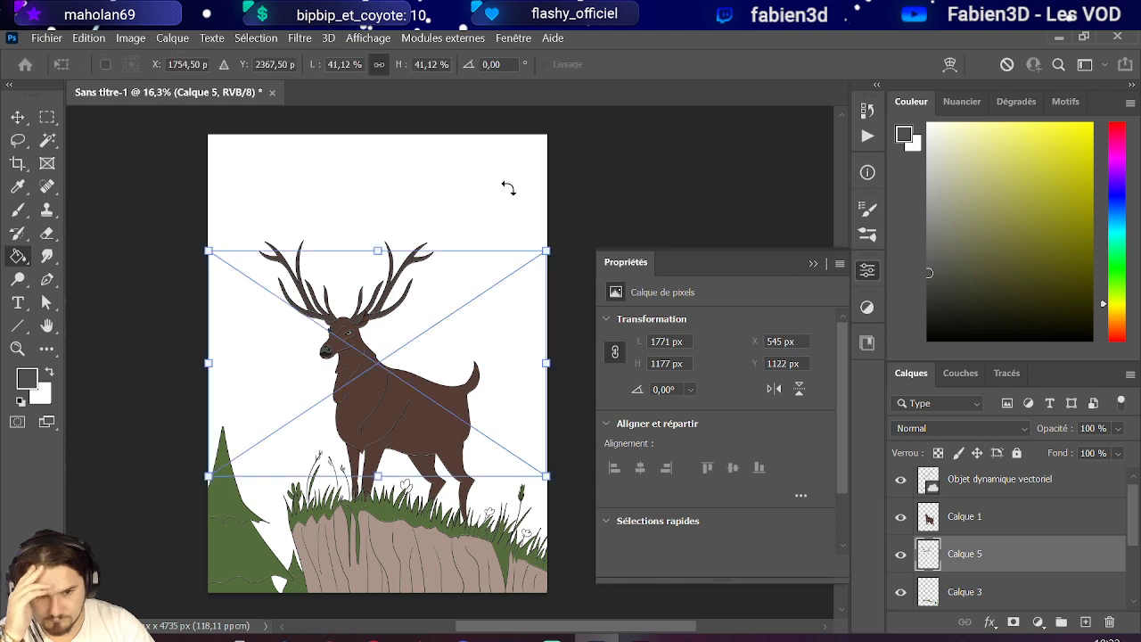
drag(211, 254, 496, 254)
key(Return)
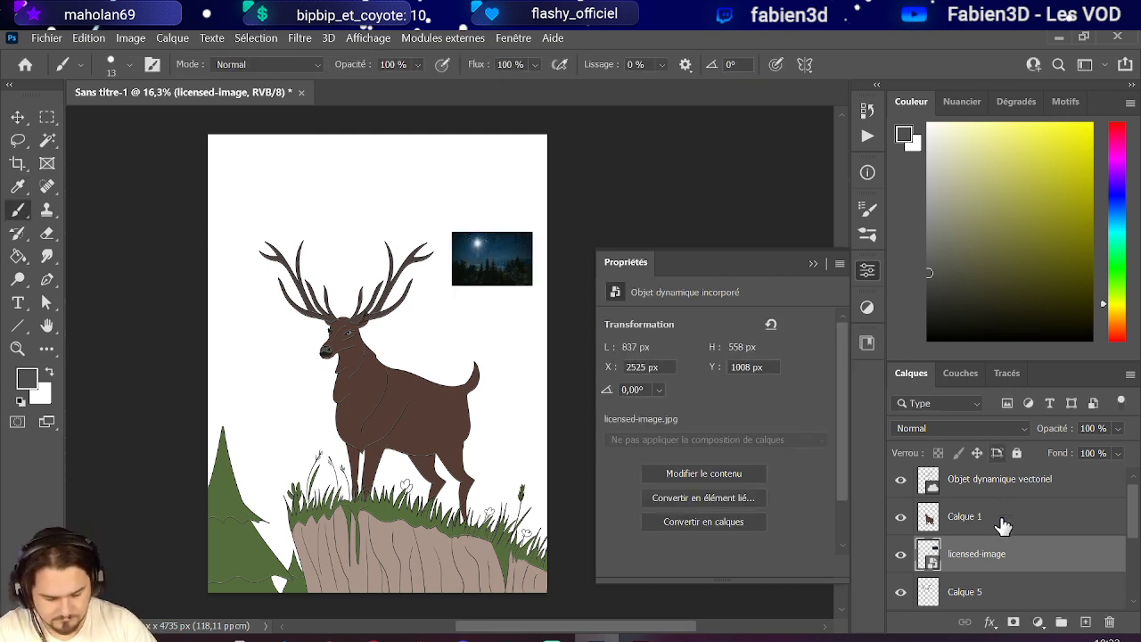
Select the Arrière-plan layer and sample the dark blue of the reference image's sky as the foreground colour.
scroll(1003, 535, down, 5)
click(997, 596)
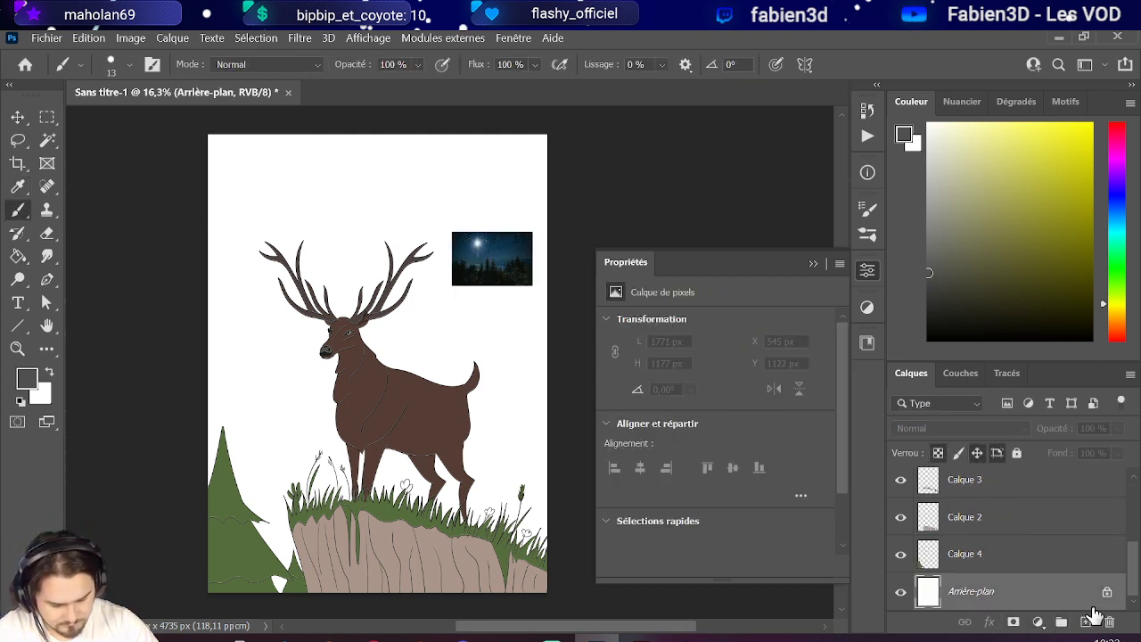
scroll(348, 346, up, 1)
scroll(348, 346, up, 3)
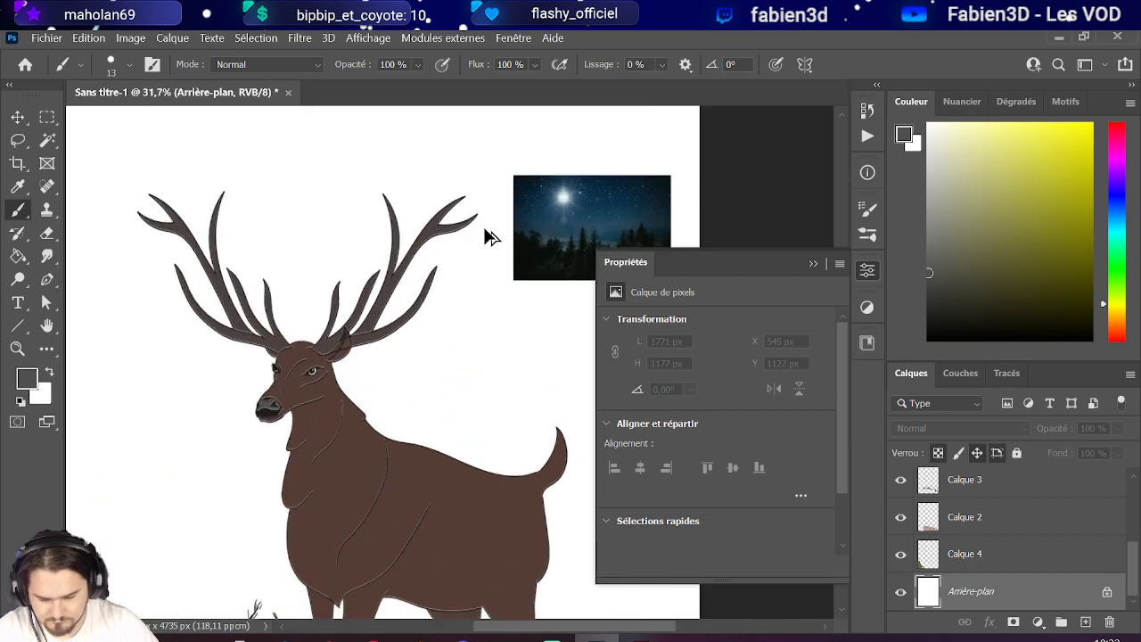
alt+click(586, 223)
scroll(552, 231, down, 5)
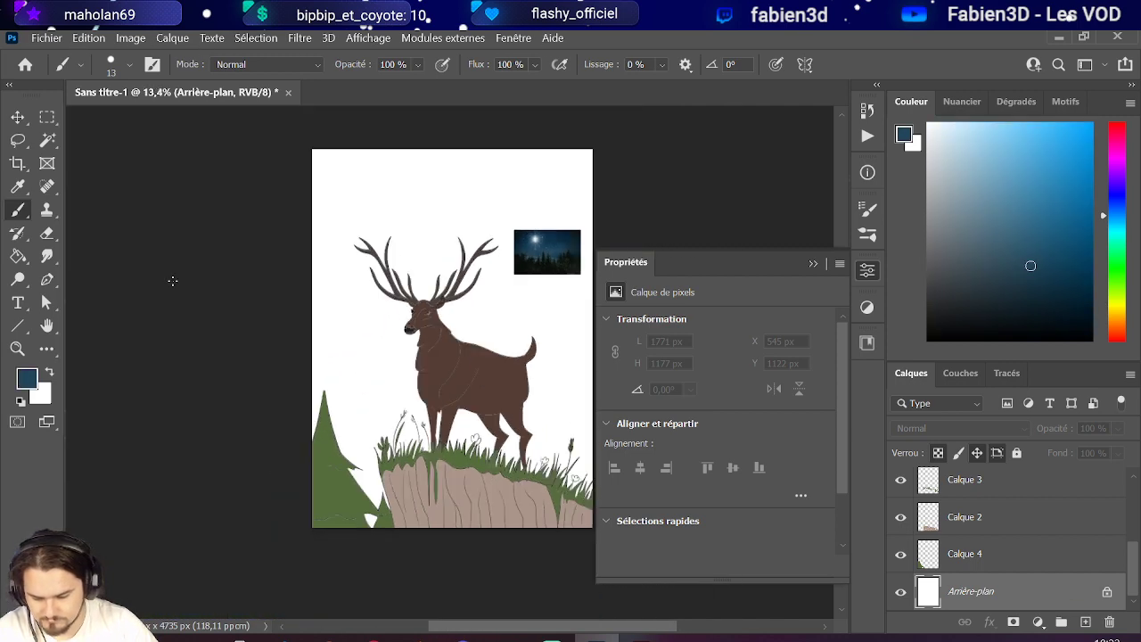
Fill the entire Arrière-plan layer with the sampled blue, with contiguous-pixel and all-layer filling switched off.
click(26, 259)
click(361, 380)
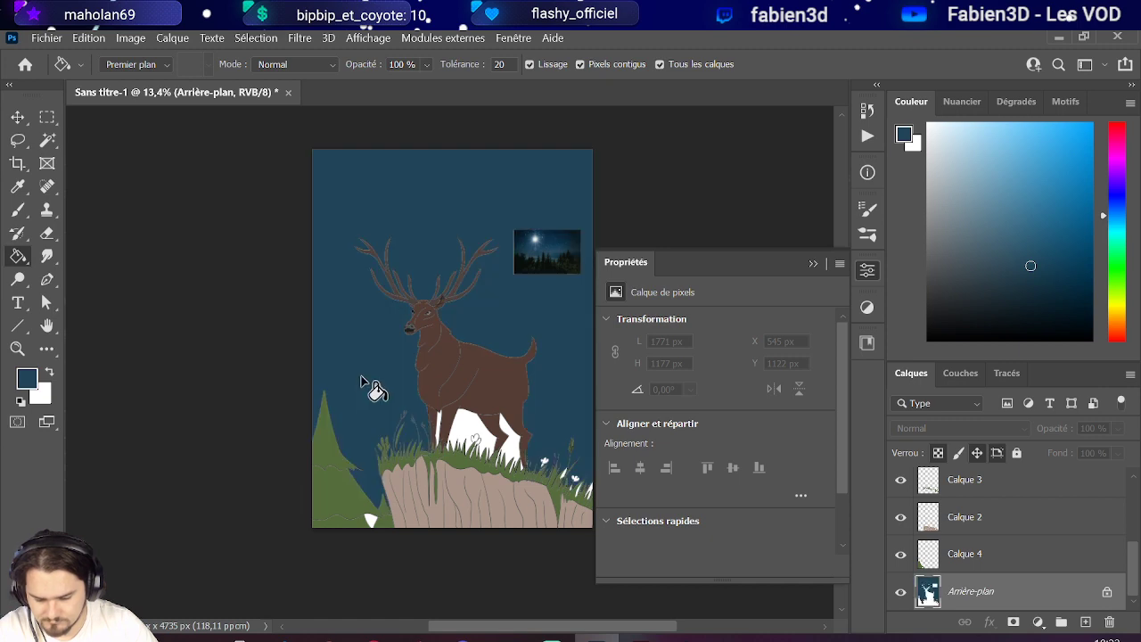
scroll(466, 432, up, 3)
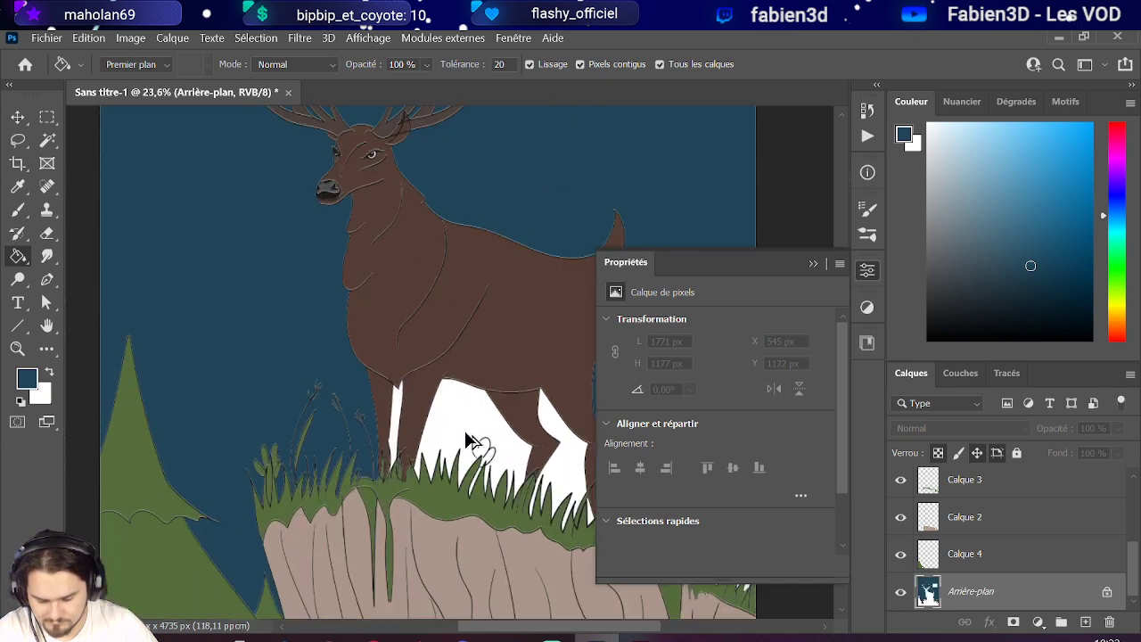
key(ctrl+z)
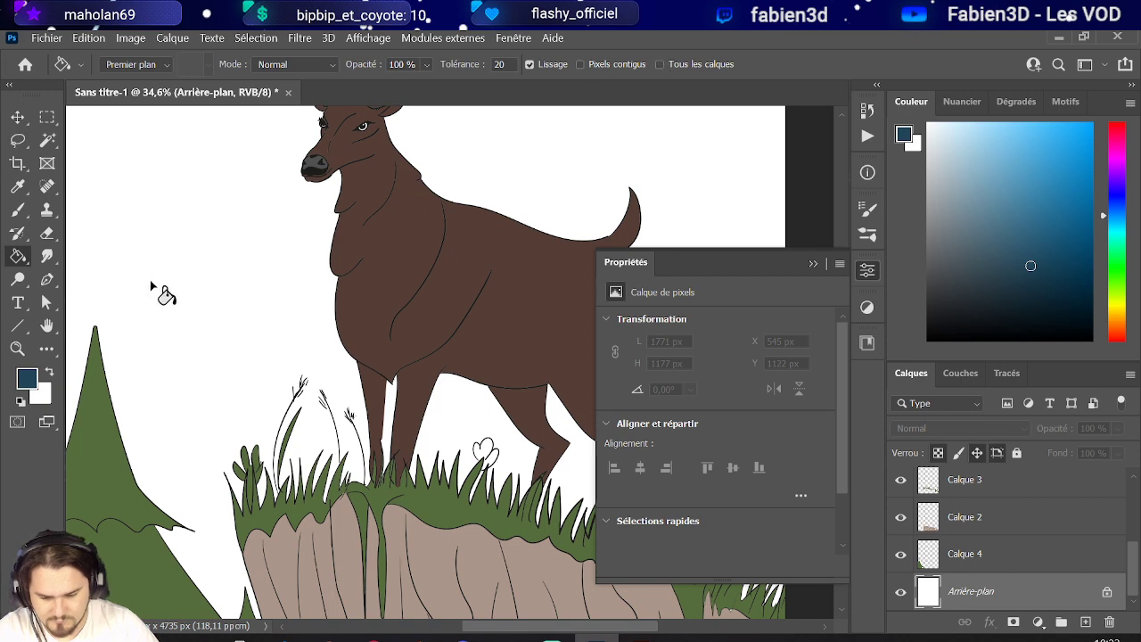
click(182, 285)
scroll(181, 283, down, 3)
scroll(182, 284, down, 1)
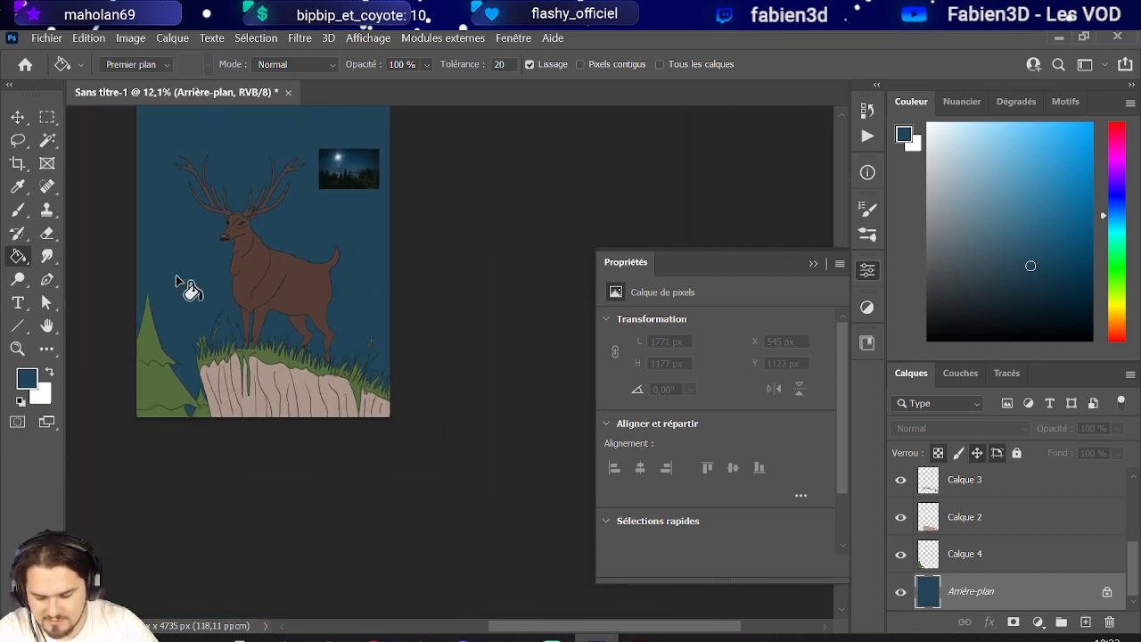
Create a new layer directly above the licensed-image layer for colouring the deer's eyes.
scroll(184, 286, up, 3)
scroll(229, 365, up, 5)
scroll(240, 403, up, 2)
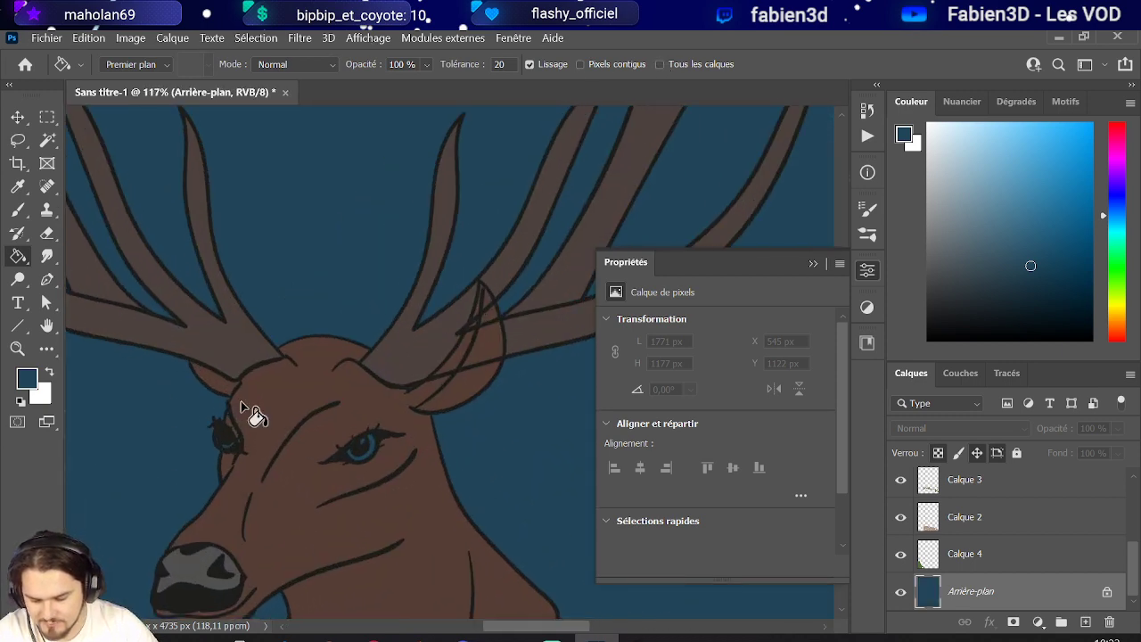
scroll(1017, 526, up, 3)
click(1006, 560)
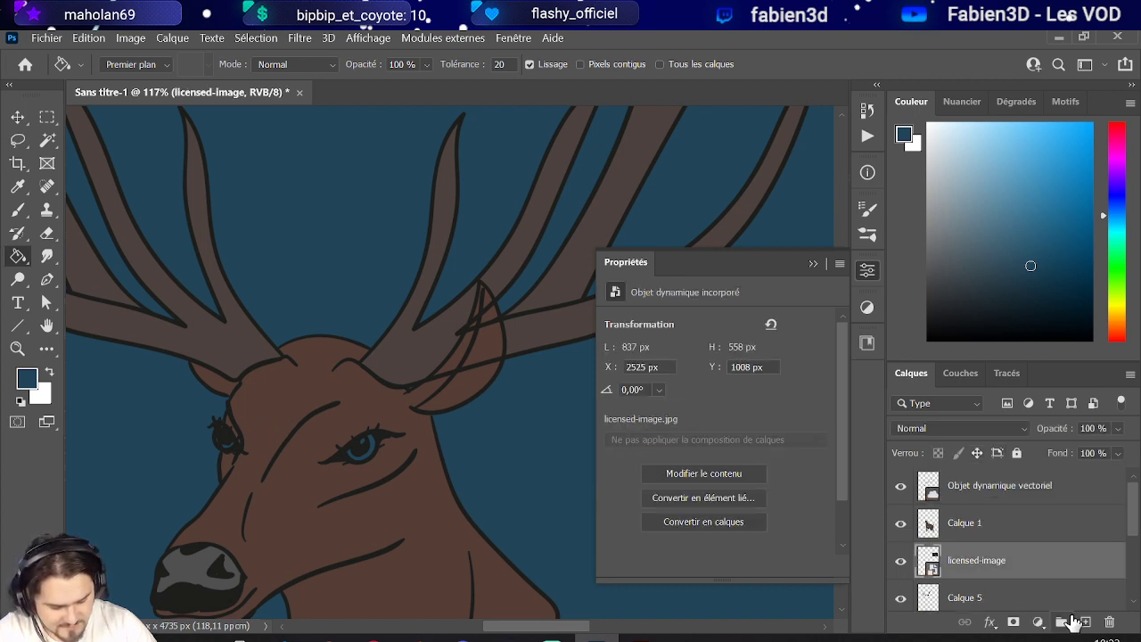
click(1086, 622)
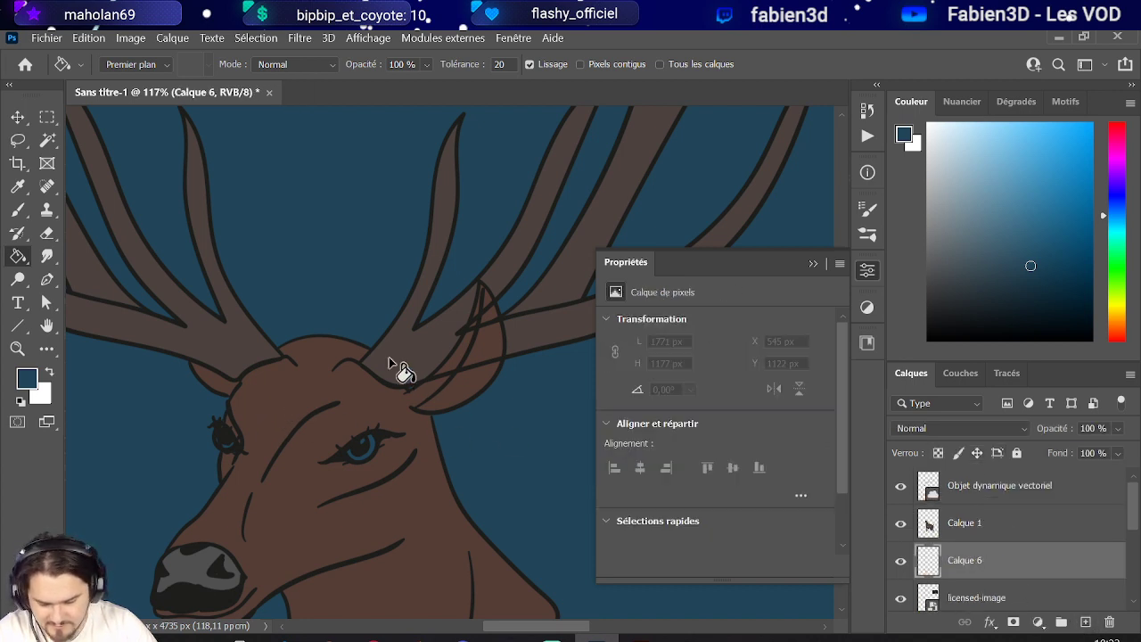
Switch the foreground colour to white and paint the near eye's iris with a 48 px brush.
click(49, 372)
scroll(298, 466, up, 4)
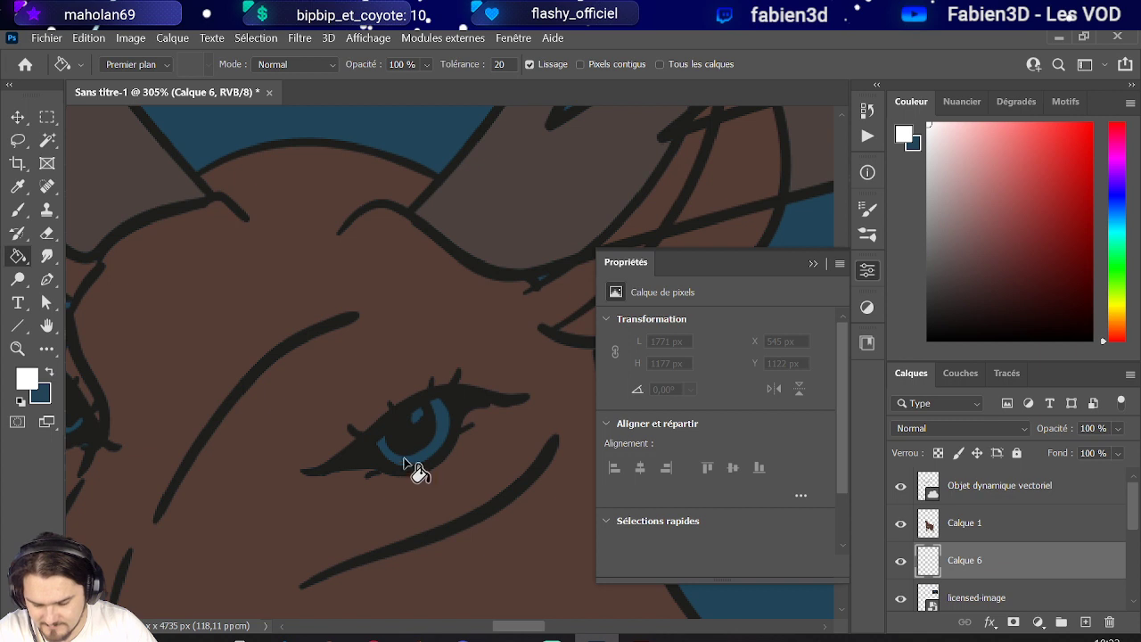
click(18, 211)
alt+right_click(402, 448)
drag(438, 403, 380, 443)
scroll(393, 450, down, 3)
Paint the deer's far eye white with a 40 px brush, undoing the stroke that spills past the outline and redoing it.
scroll(223, 415, up, 4)
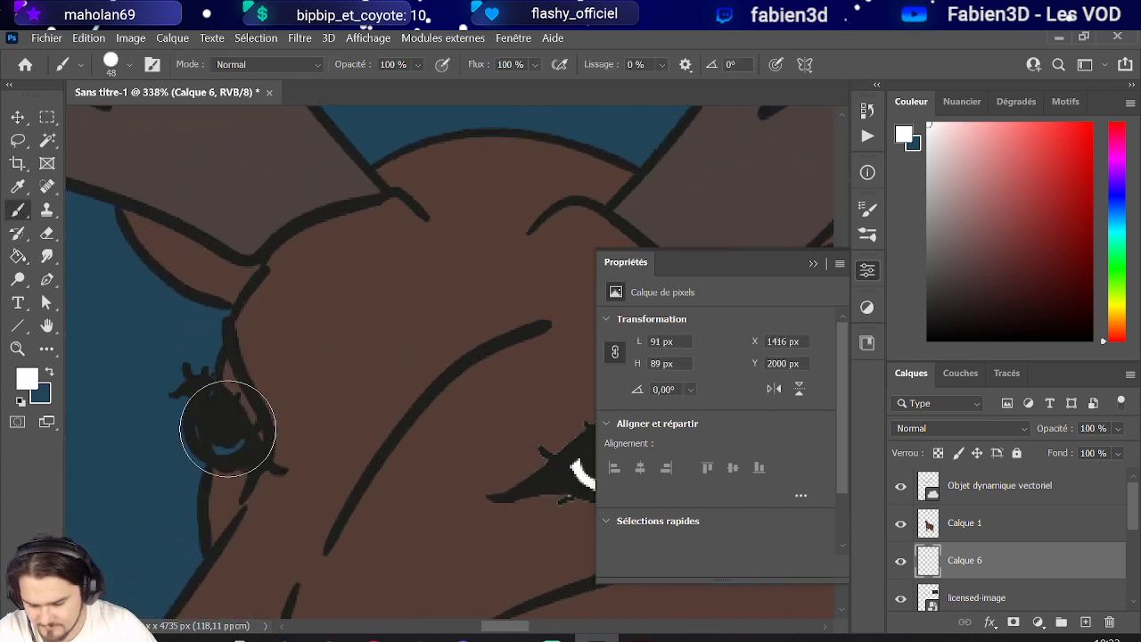
alt+right_click(234, 425)
drag(198, 430, 246, 448)
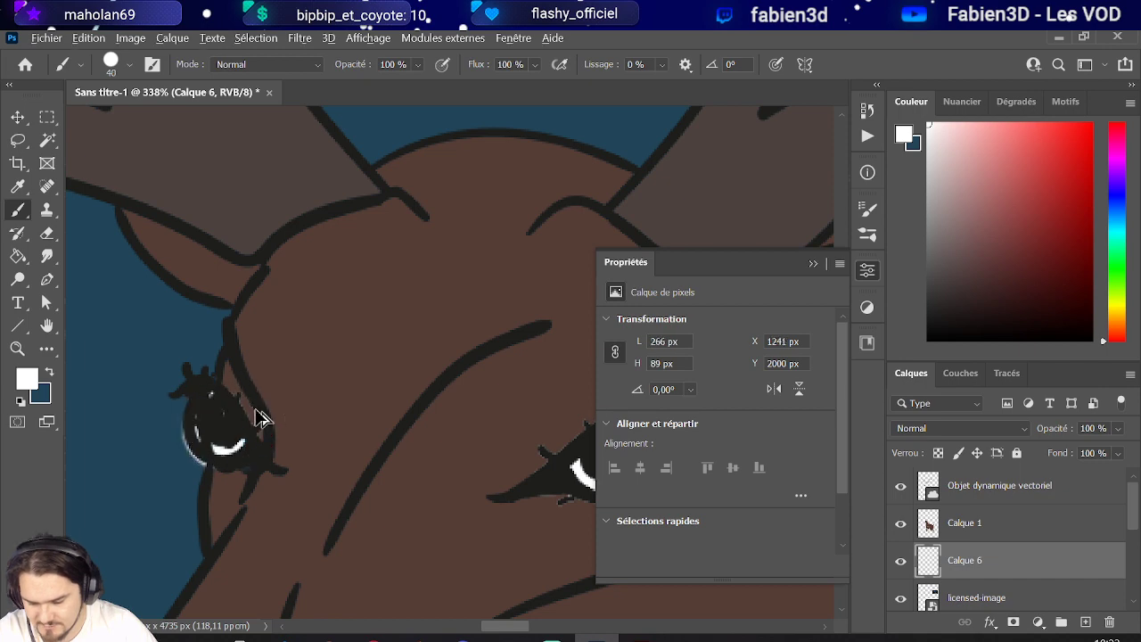
scroll(255, 413, down, 3)
key(ctrl+z)
scroll(237, 420, left, 1)
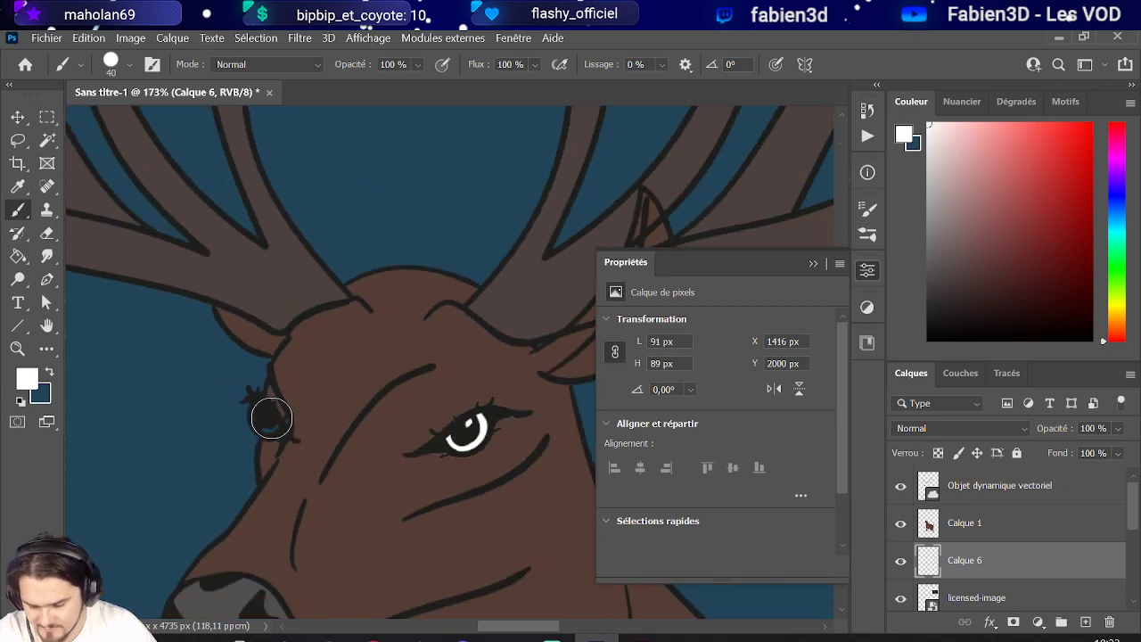
scroll(271, 419, down, 6)
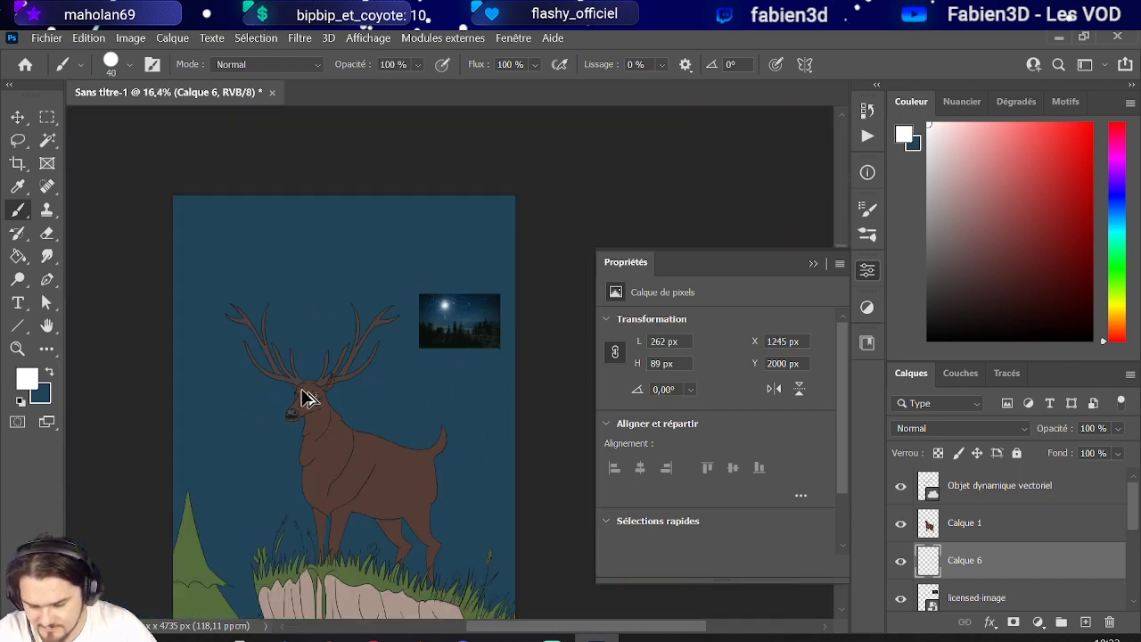
Try painting a white highlight on the upper part of the deer's nose with an 18 px brush.
scroll(296, 428, up, 5)
alt+right_click(276, 419)
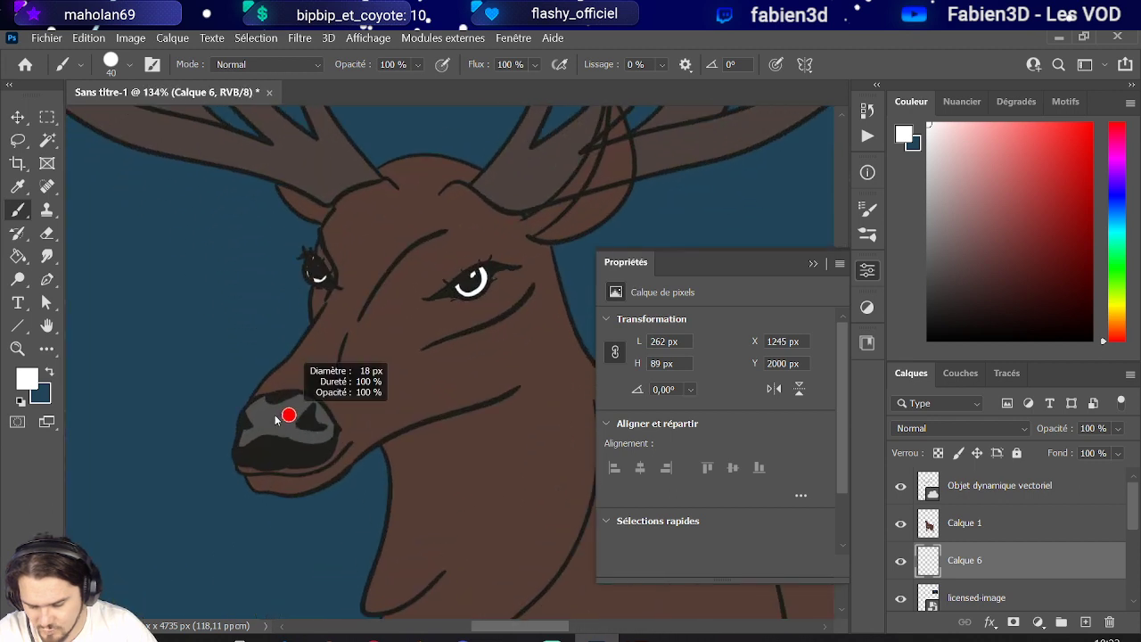
mouse_move(269, 414)
mouse_down()
mouse_move(294, 419)
mouse_move(296, 403)
mouse_up()
key(ctrl+z)
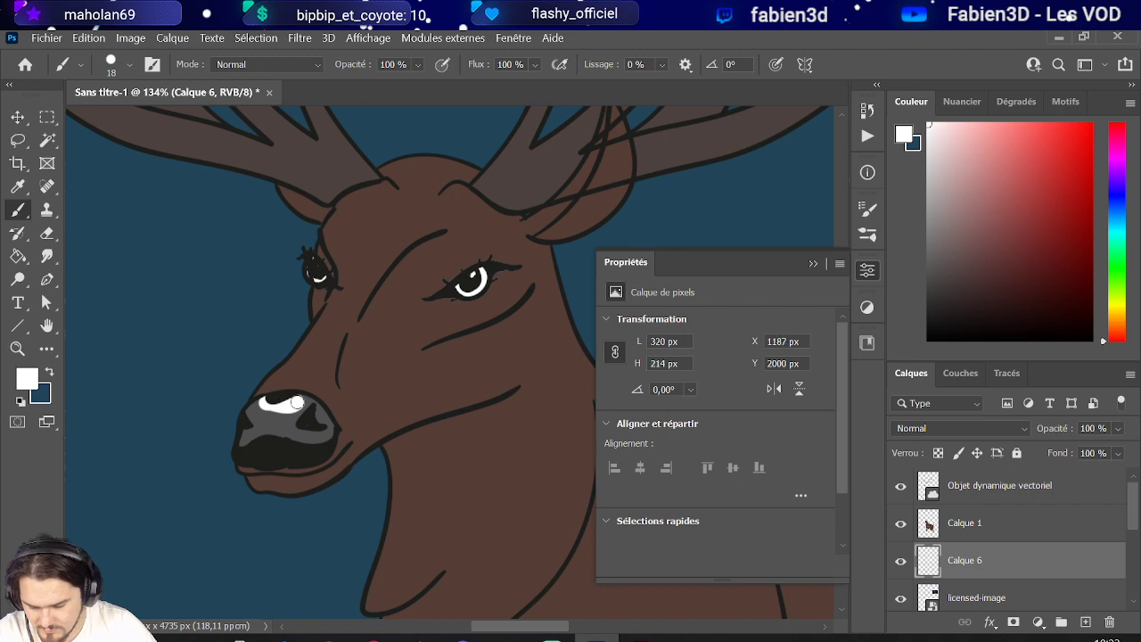
key(ctrl+z)
Select the Objet dynamique vectoriel layer and rasterize it so the line art can be erased.
scroll(374, 379, down, 10)
scroll(370, 374, up, 4)
scroll(395, 356, down, 2)
click(990, 493)
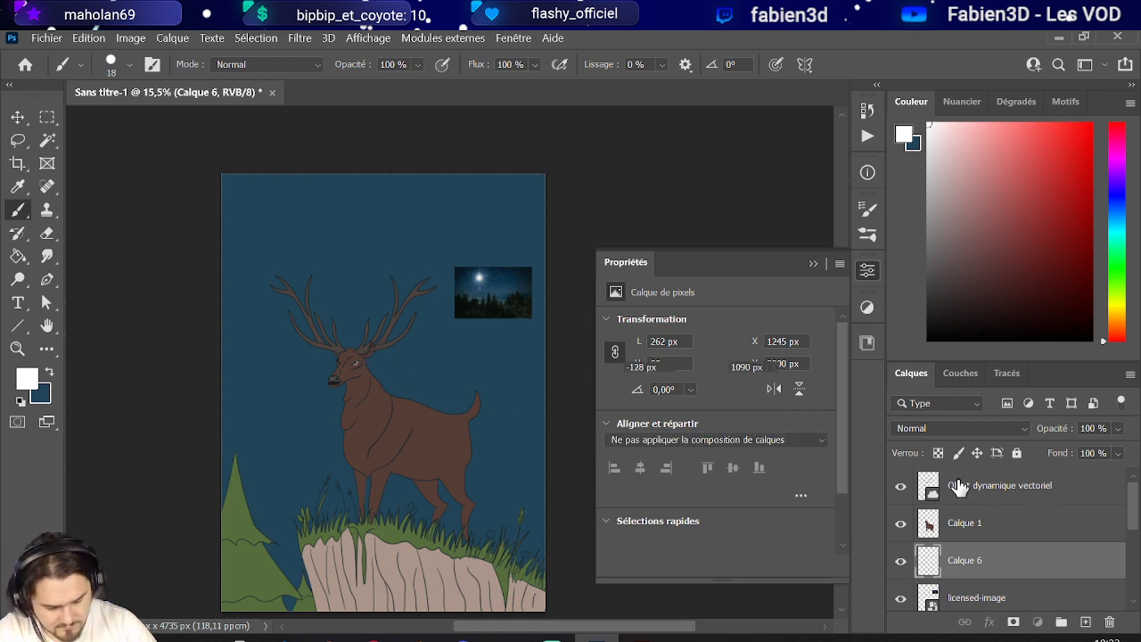
click(47, 233)
click(377, 383)
click(598, 297)
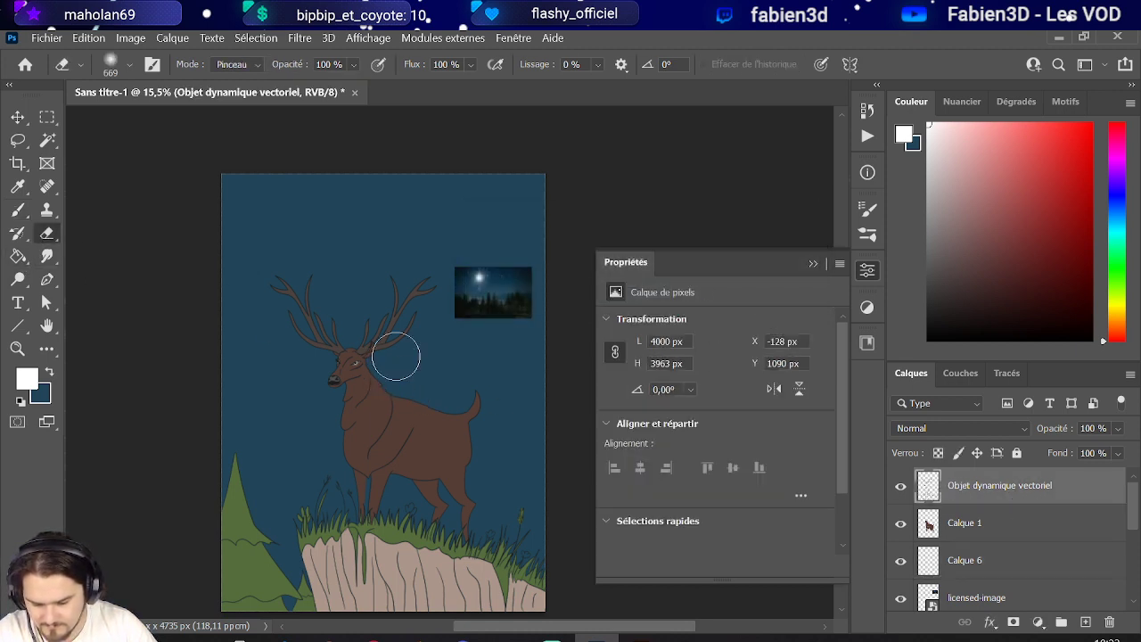
Set the Eraser to the hard round tip Arrondi net pression taille at 49 px for work on the raised ear.
scroll(374, 361, up, 8)
scroll(389, 390, up, 2)
alt+right_click(407, 369)
alt+right_click(216, 416)
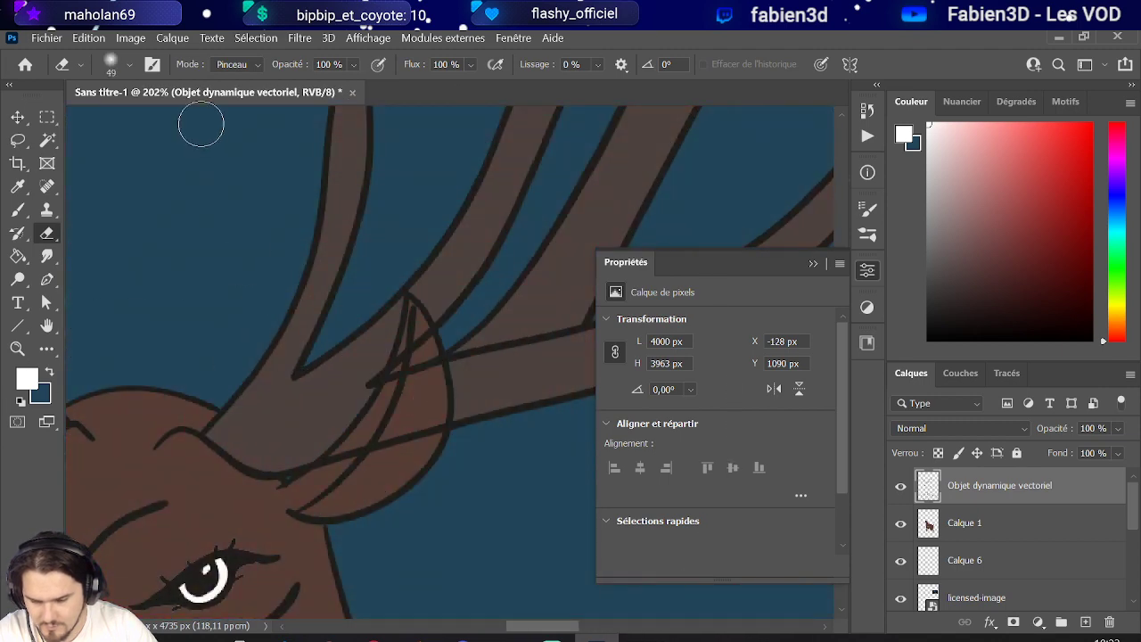
click(125, 65)
click(214, 304)
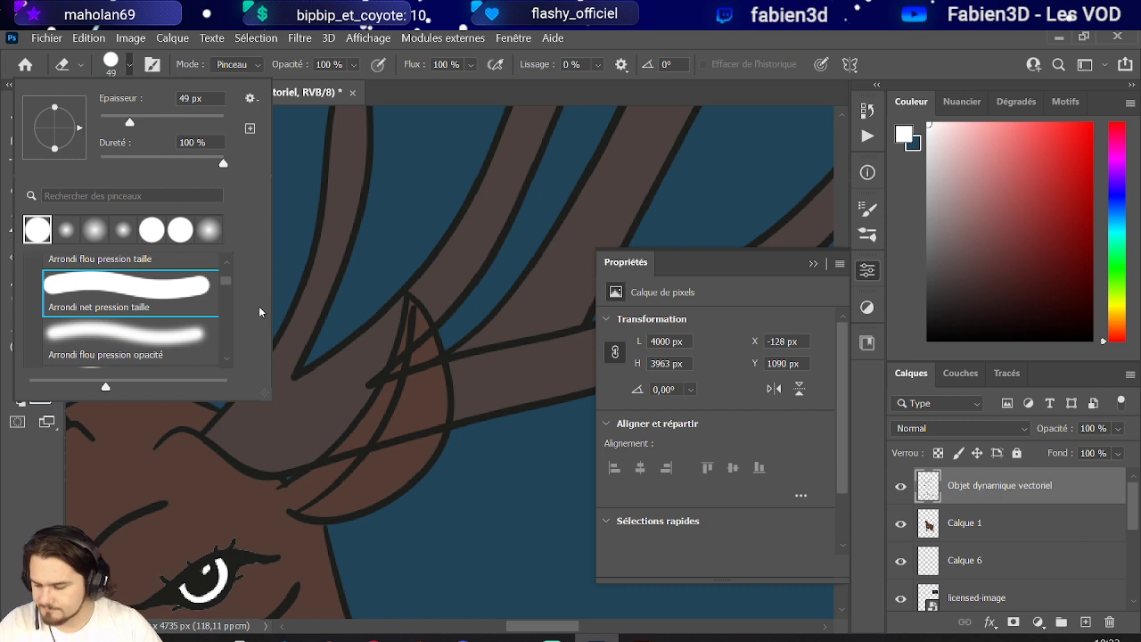
Reduce the Eraser to 18 px and erase the antler lines that cross the deer's raised ear.
alt+right_click(394, 348)
alt+right_click(394, 349)
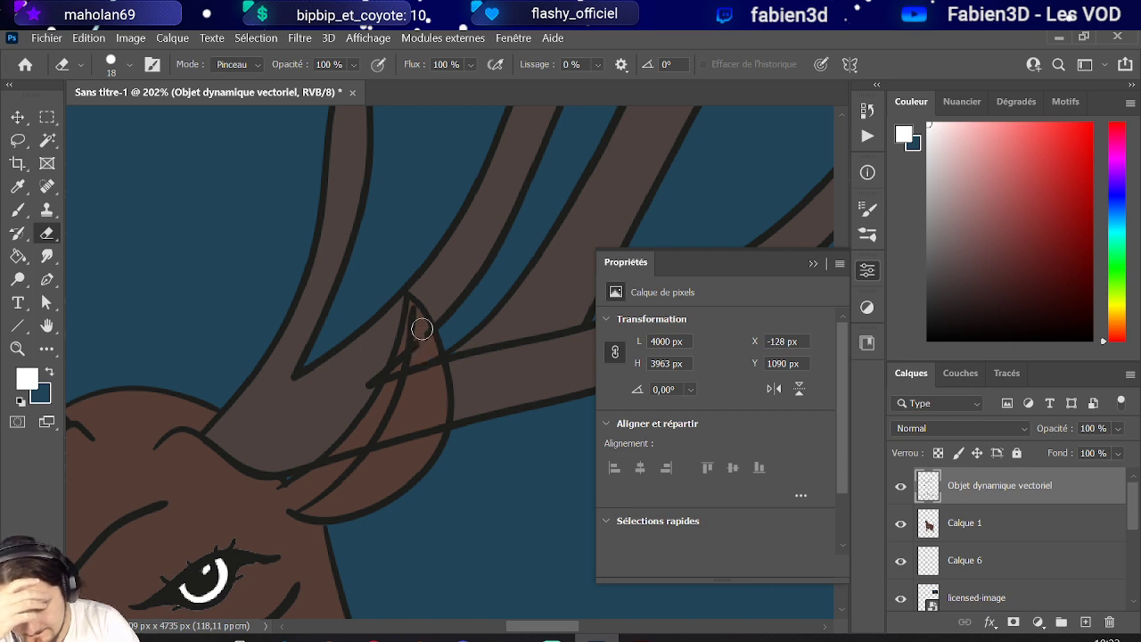
drag(416, 363, 404, 363)
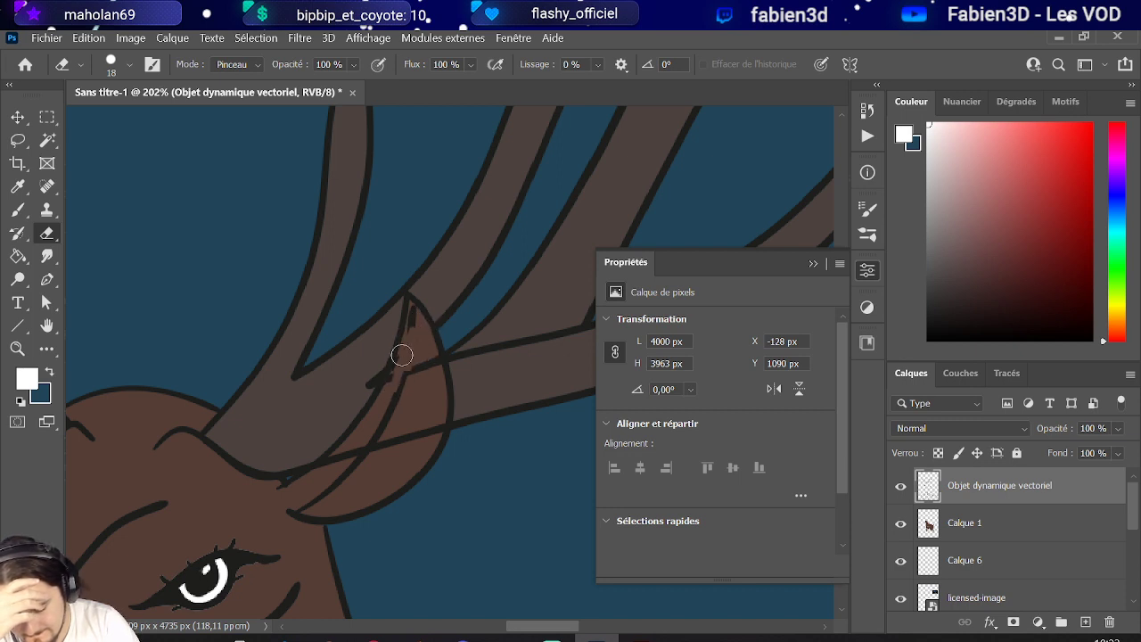
key(ctrl+z)
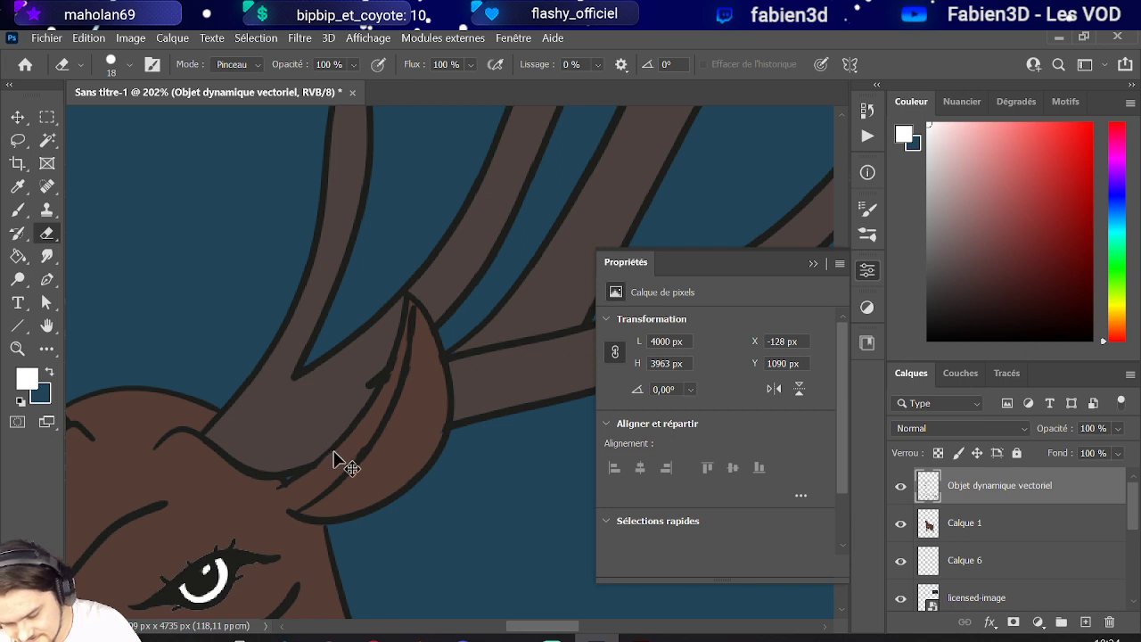
Sample the near-black outline colour for the Brush and touch up the line art around the raised ear.
click(17, 210)
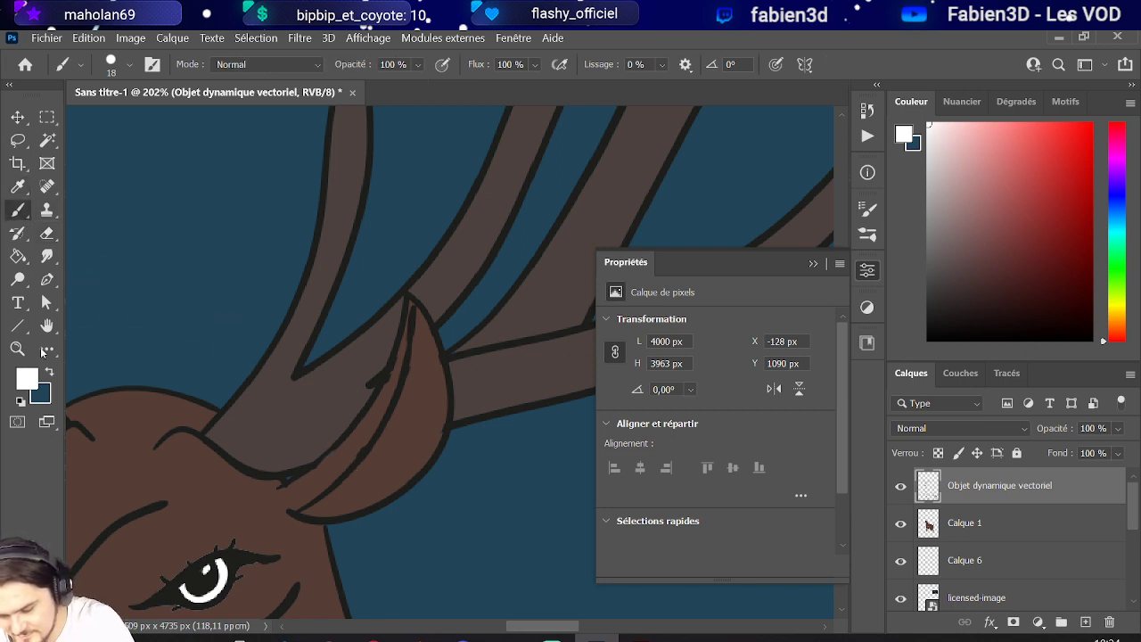
alt+click(314, 458)
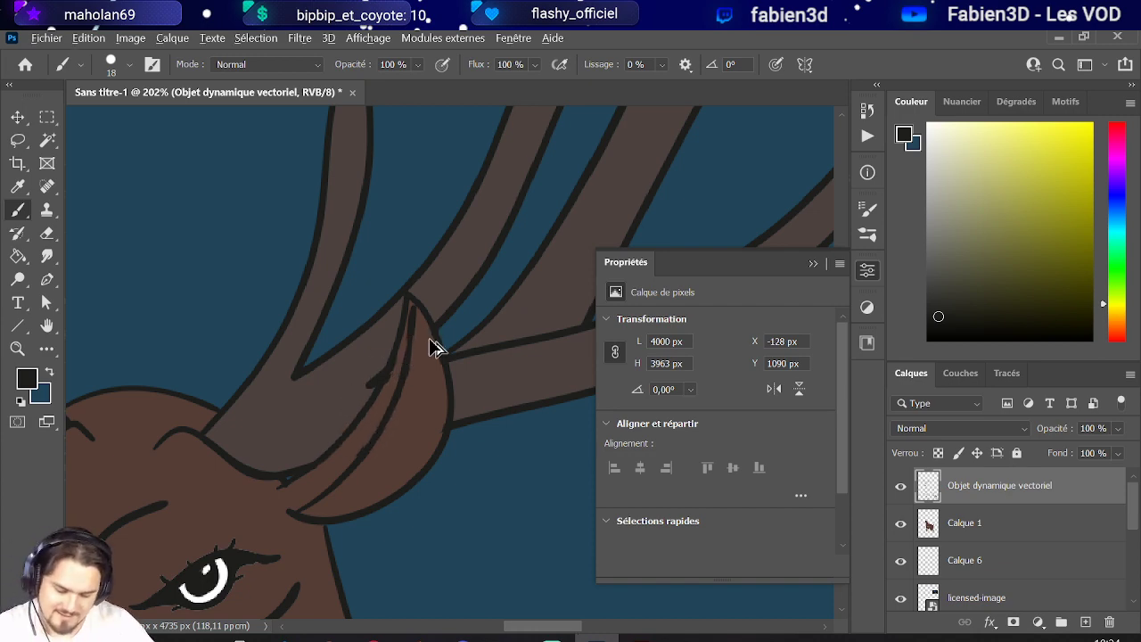
scroll(434, 344, down, 10)
scroll(222, 440, down, 5)
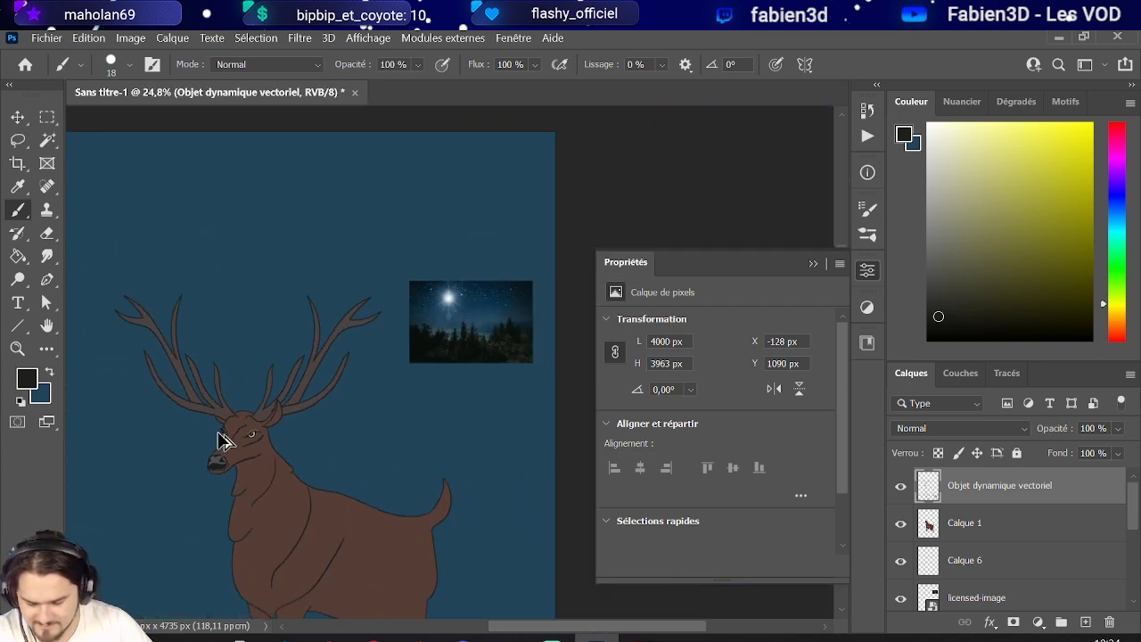
Sample a very dark blue from the reference image and create a new layer directly above Arrière-plan.
alt+click(351, 330)
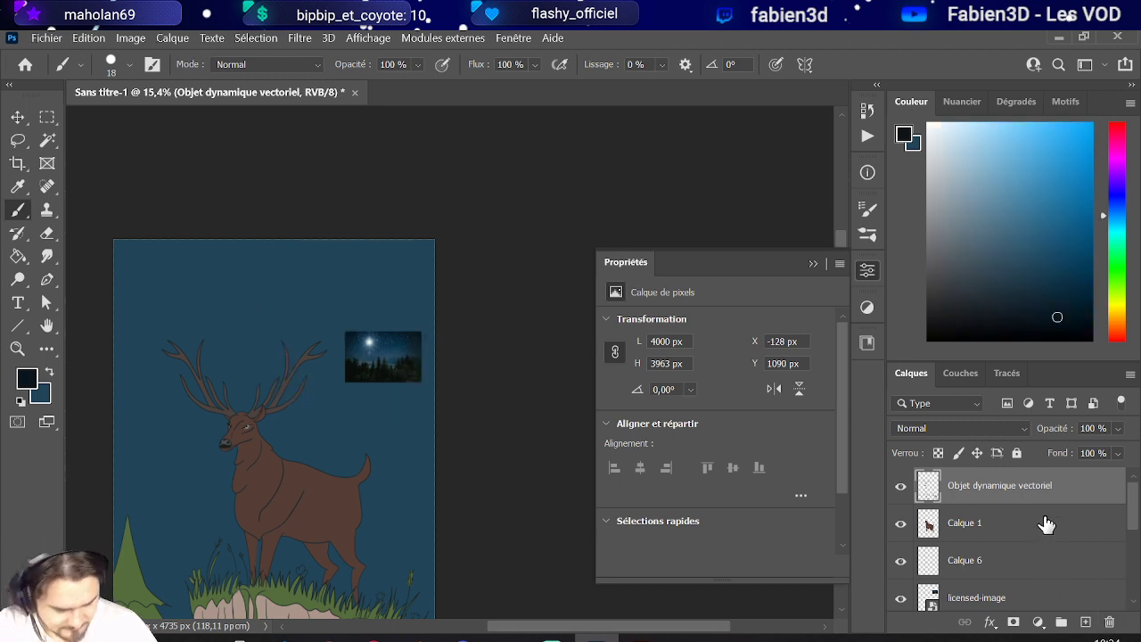
scroll(1027, 517, down, 5)
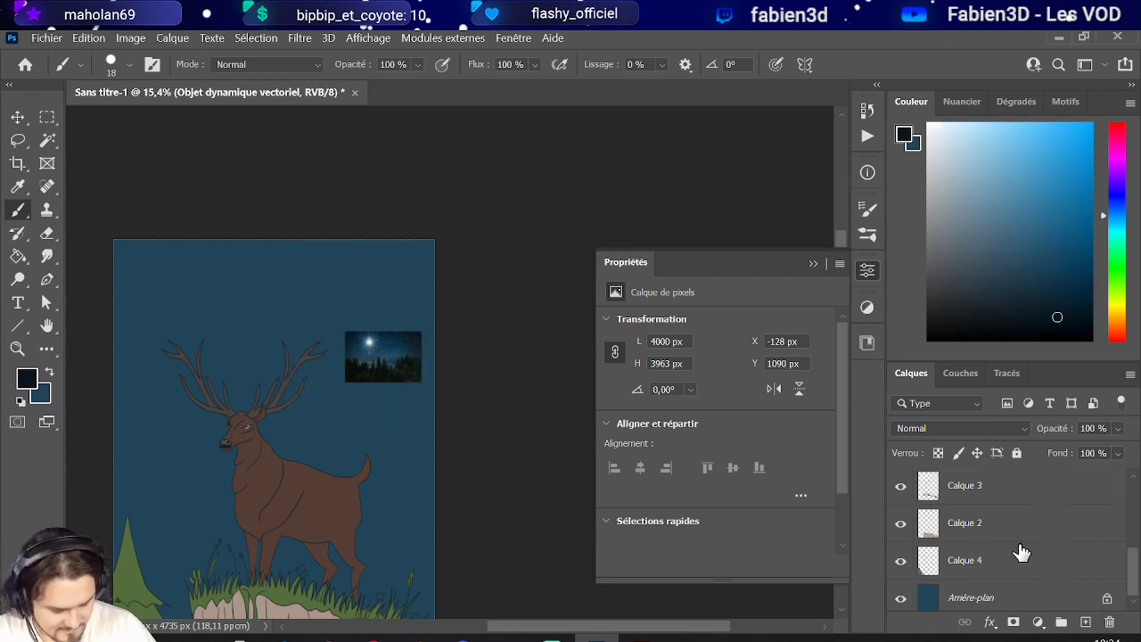
click(987, 593)
click(1086, 621)
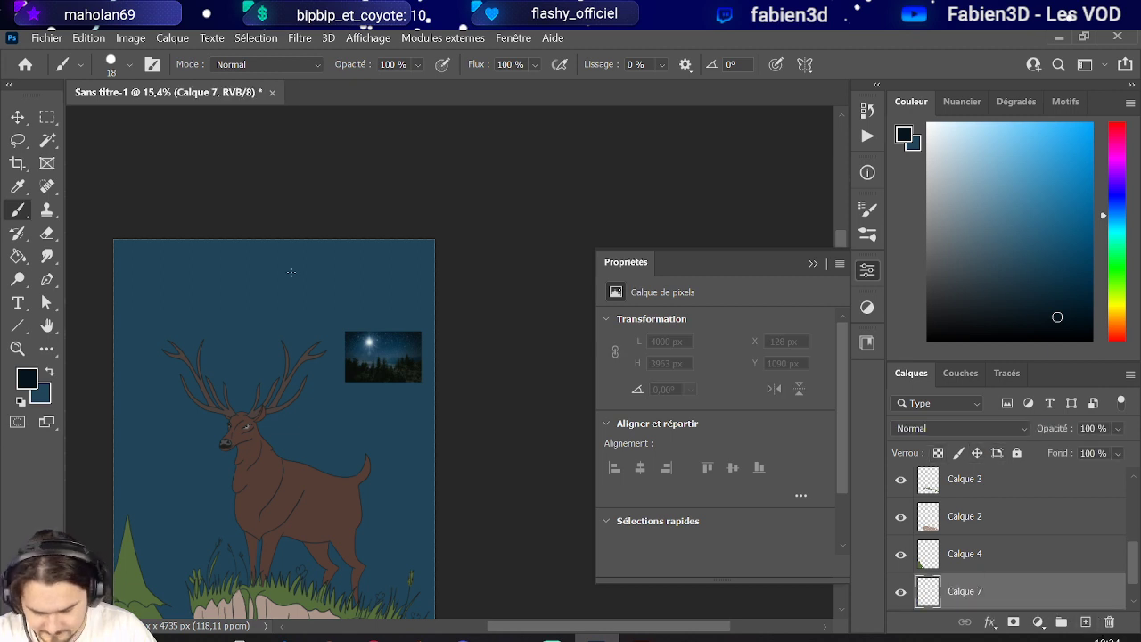
Darken the upper part of the sky with the soft Arrondi flou pression opacité brush at 2915 px.
drag(160, 288, 265, 288)
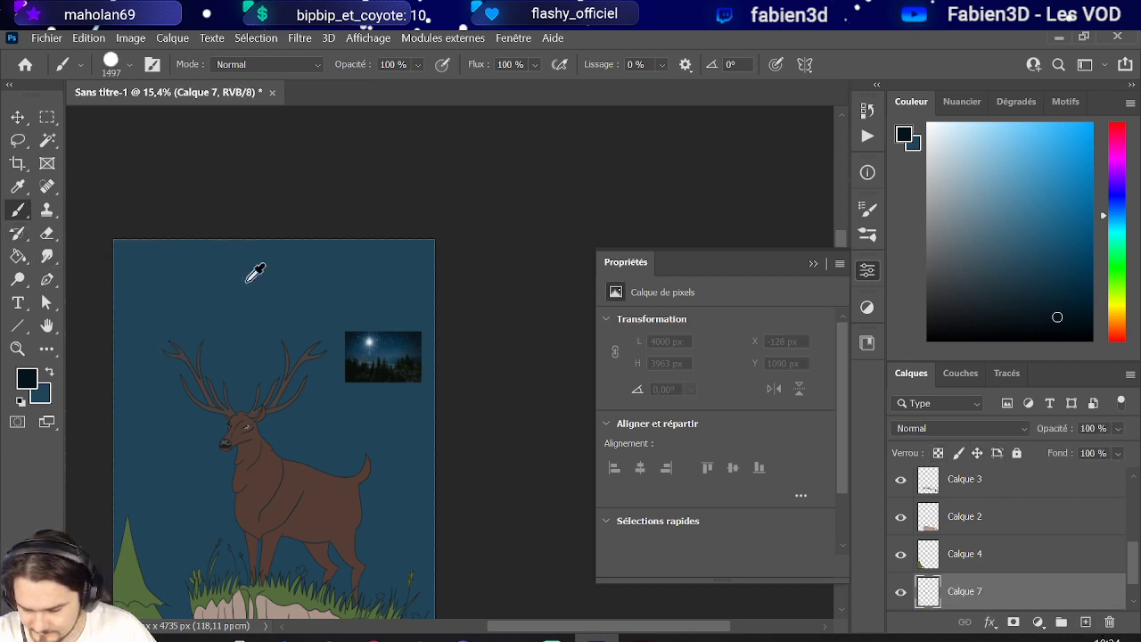
click(130, 65)
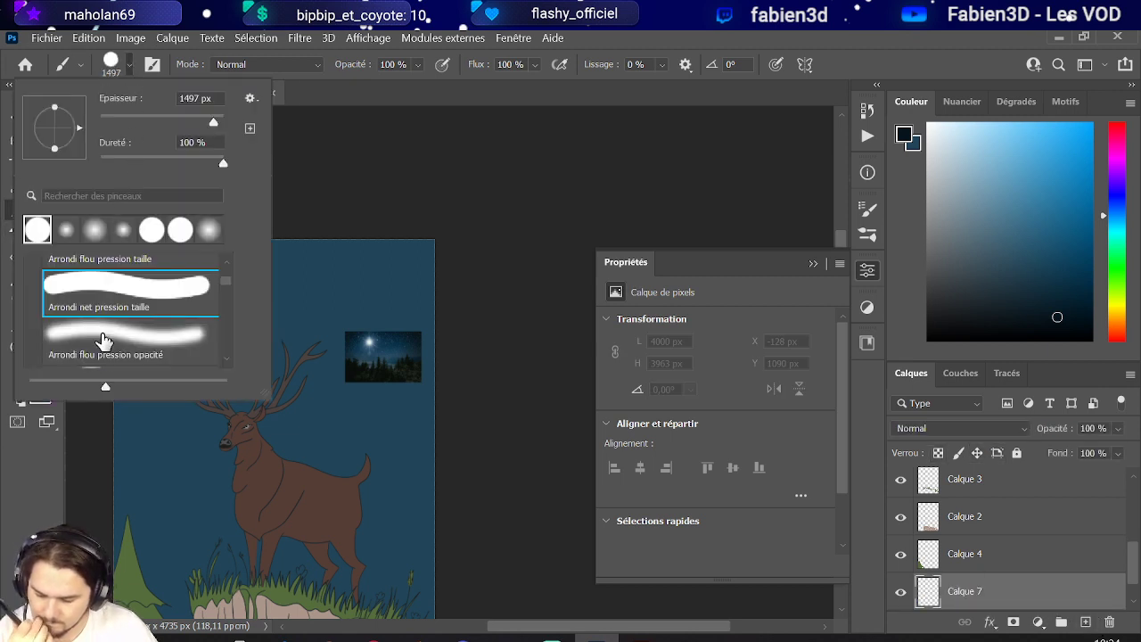
click(101, 334)
alt+right_click(375, 196)
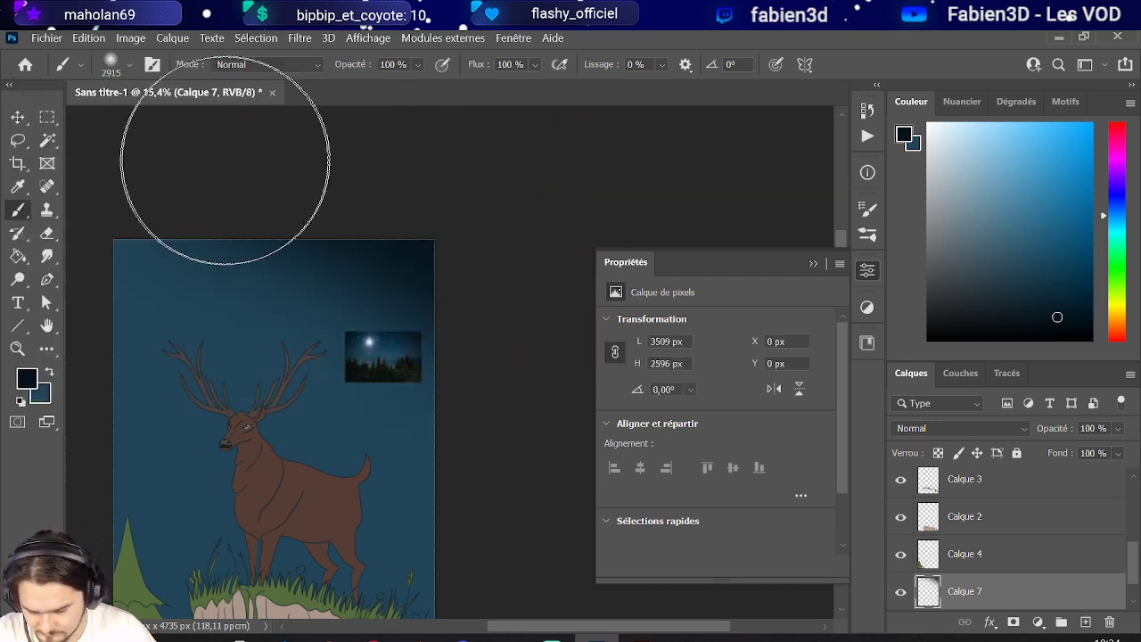
scroll(166, 340, down, 1)
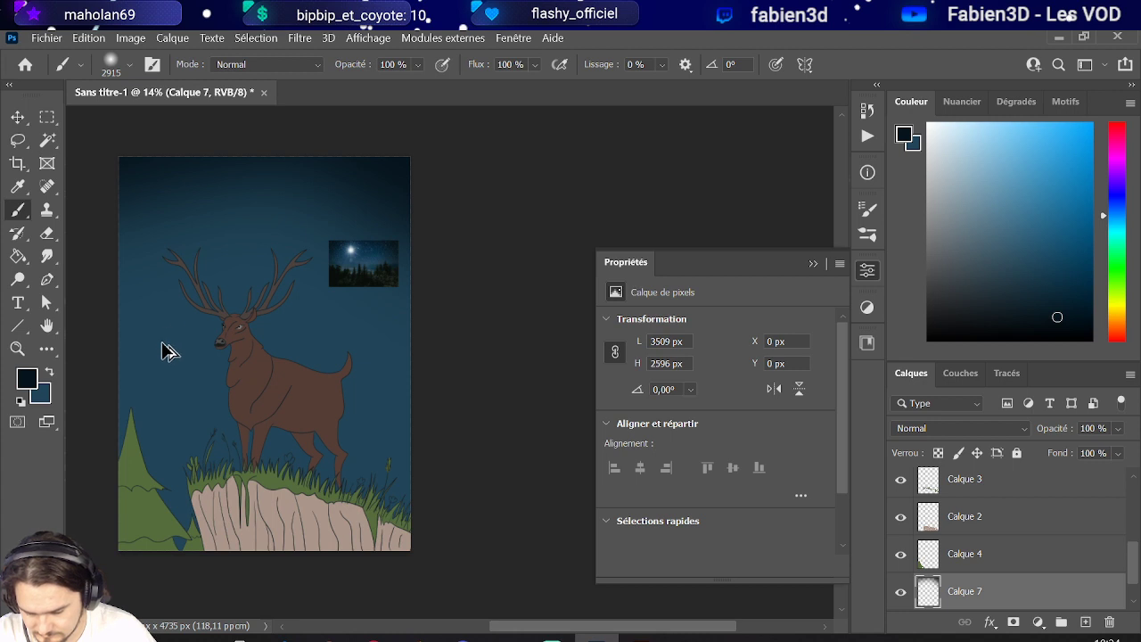
mouse_move(153, 165)
mouse_down()
mouse_move(433, 153)
mouse_move(640, 260)
mouse_up()
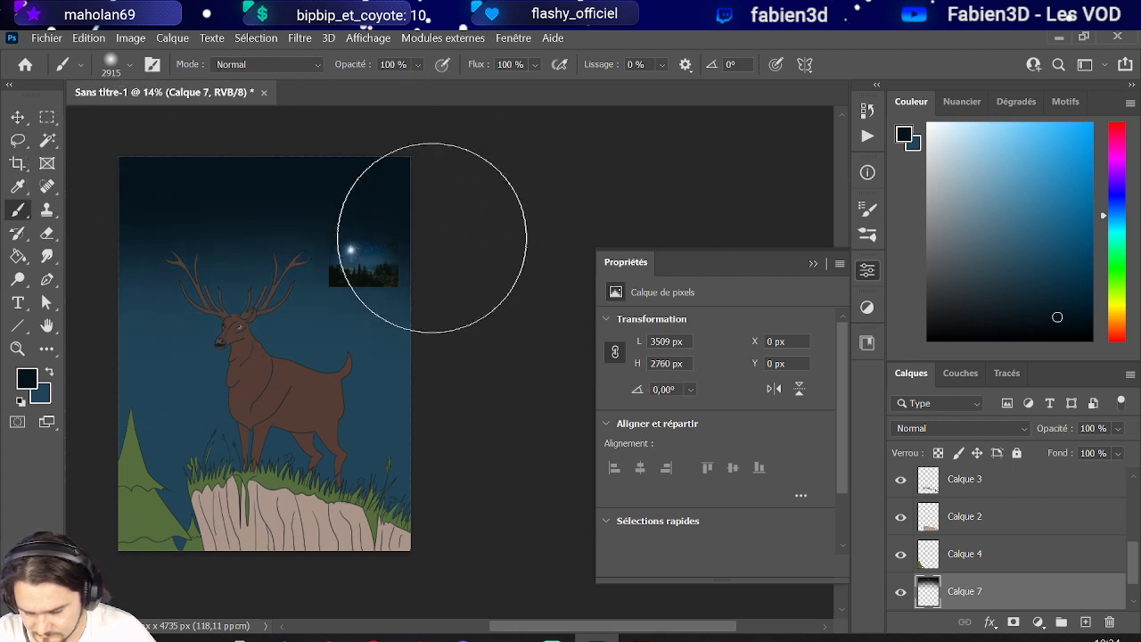
Undo the last sky stroke, enlarge the soft brush to 4952 px and darken the upper sky with broad strokes.
key(ctrl+z)
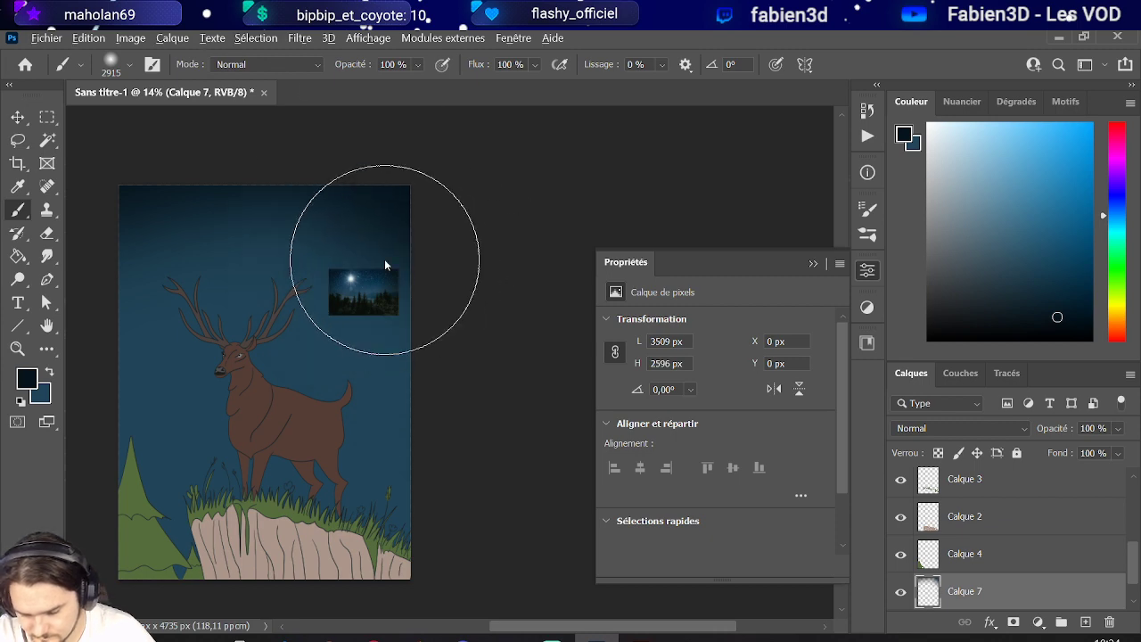
key(bracketright)
key(bracketright)
key(bracketright)
key(bracketright)
drag(301, 102, 266, 115)
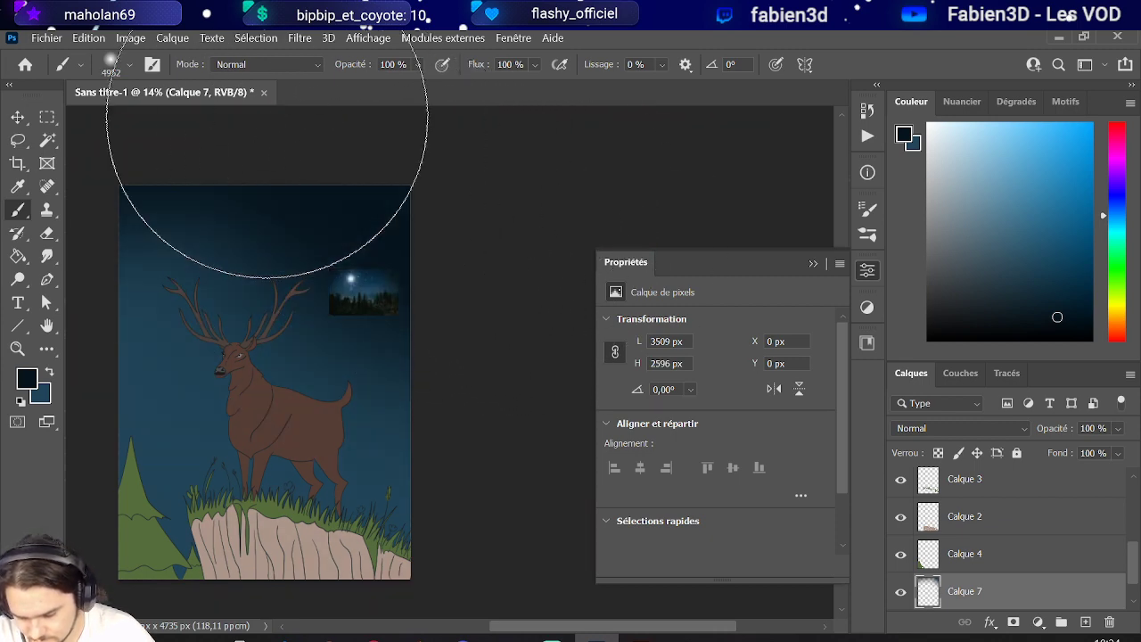
scroll(466, 238, up, 2)
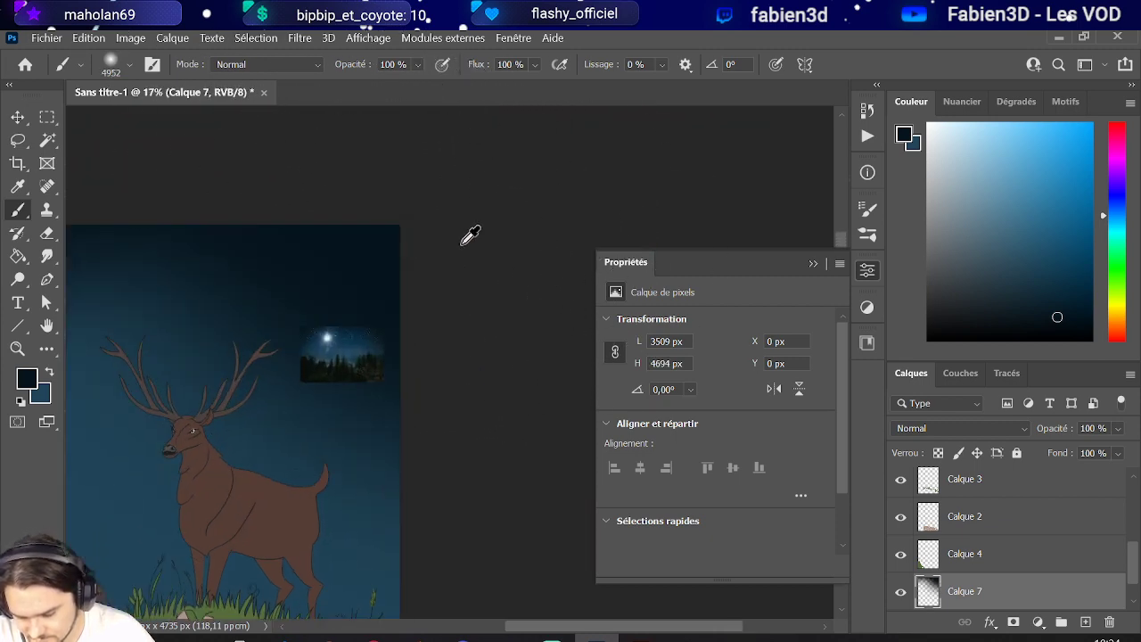
scroll(466, 248, down, 3)
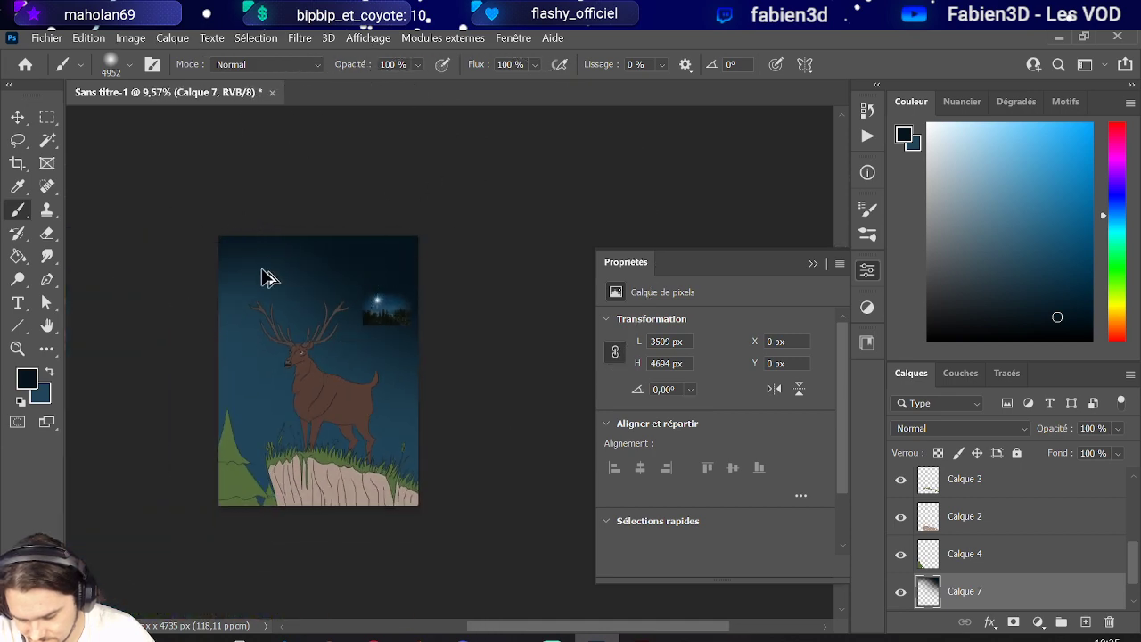
scroll(241, 317, up, 1)
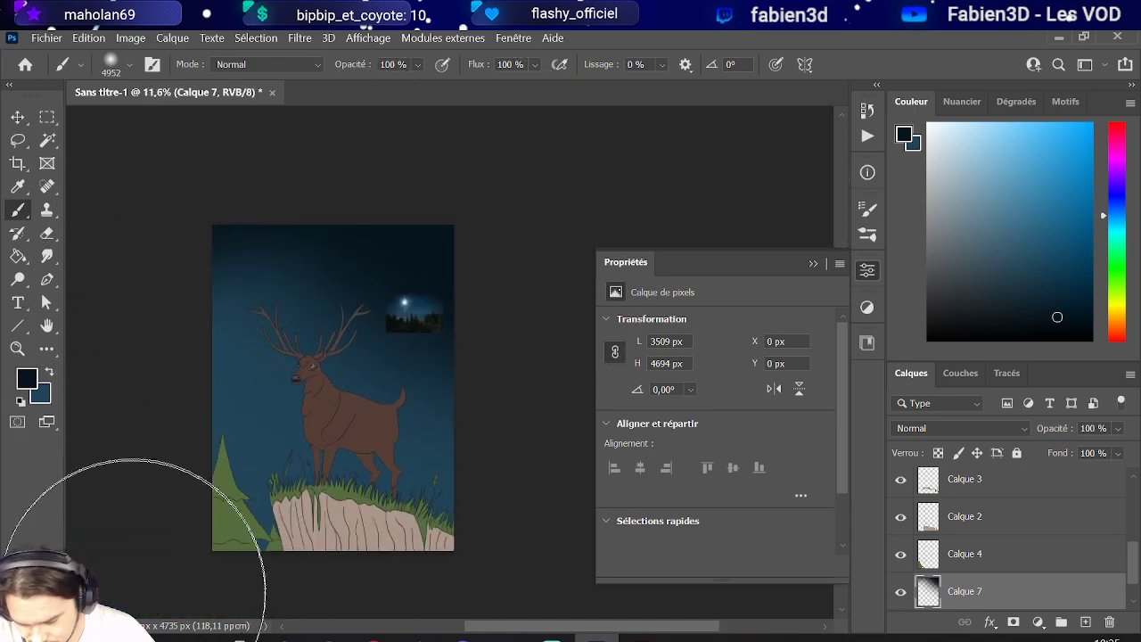
Sample a dark blue from the image and darken the lower part of the background with the soft brush at 4812 px.
scroll(437, 330, up, 8)
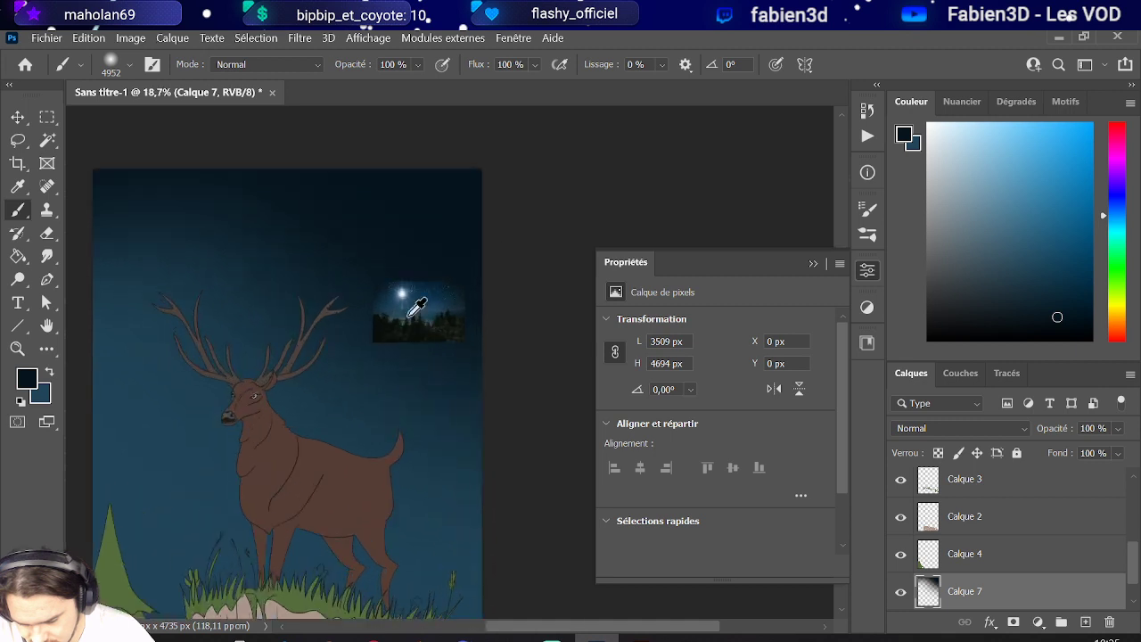
alt+click(478, 320)
scroll(413, 377, down, 10)
drag(327, 461, 374, 486)
drag(362, 565, 368, 550)
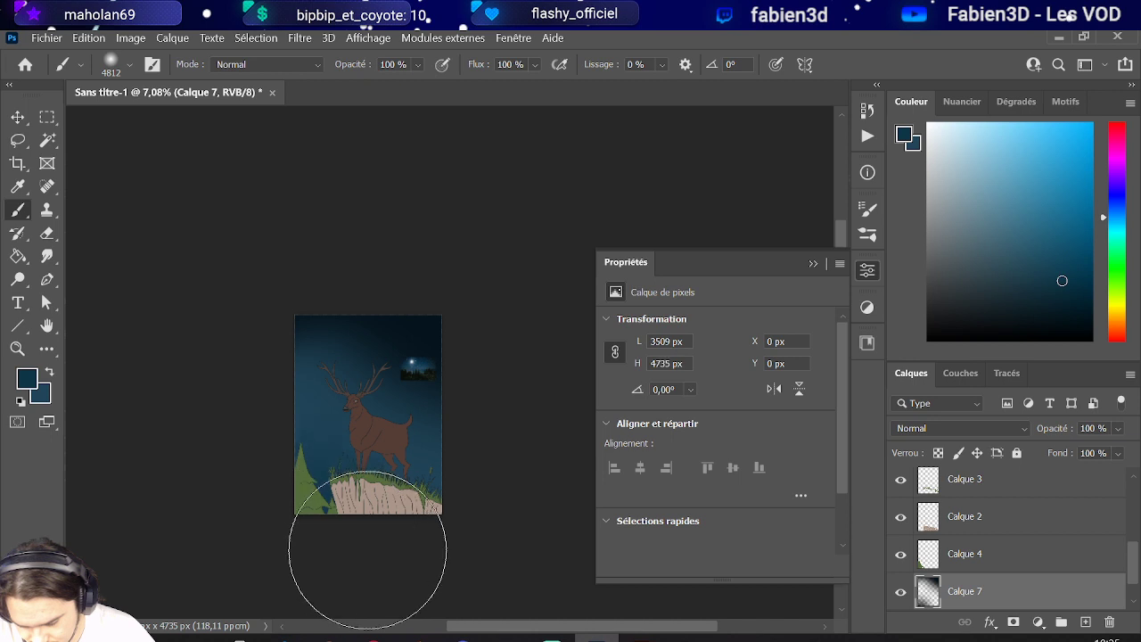
Examine the darkened sky gradient around the deer, both across the whole canvas and close to the head and antlers.
scroll(472, 535, up, 2)
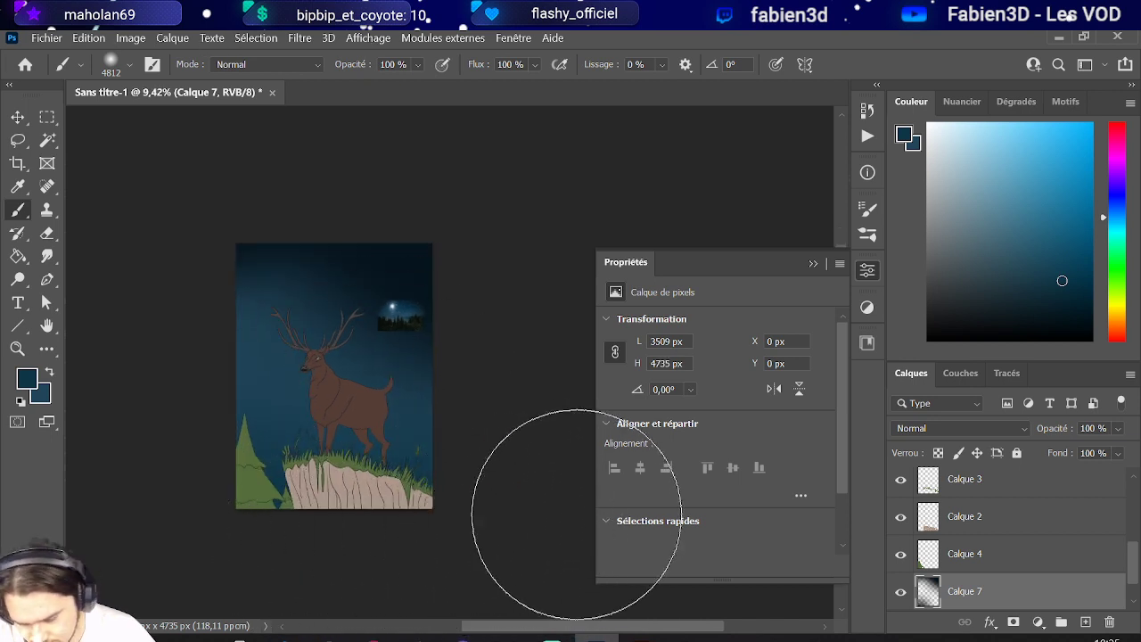
scroll(522, 491, up, 2)
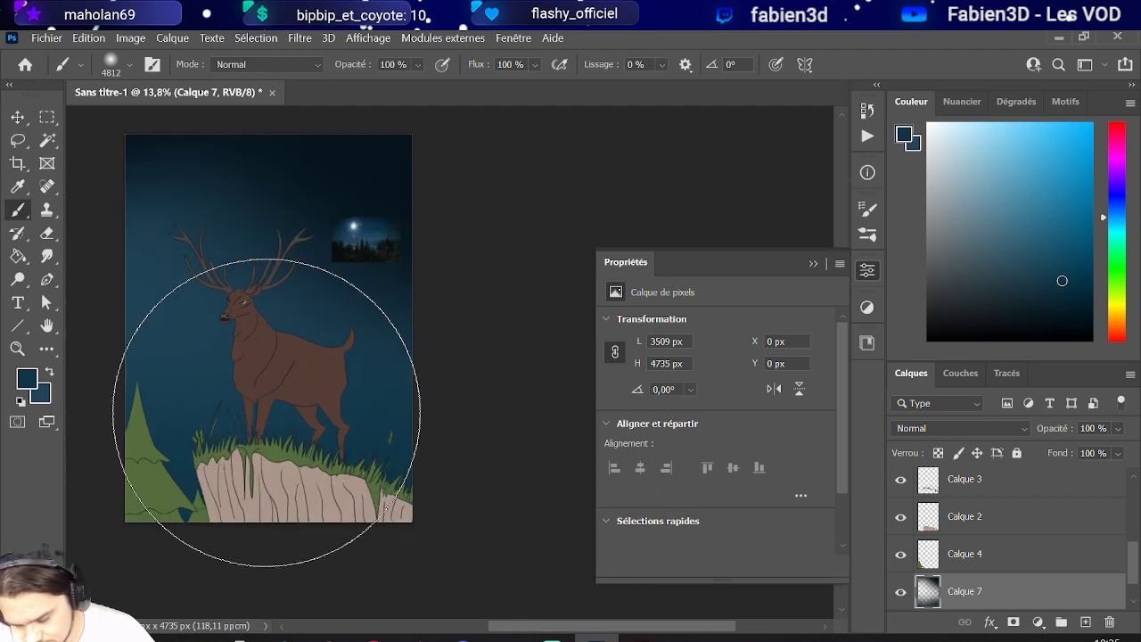
scroll(381, 476, up, 1)
scroll(387, 453, down, 2)
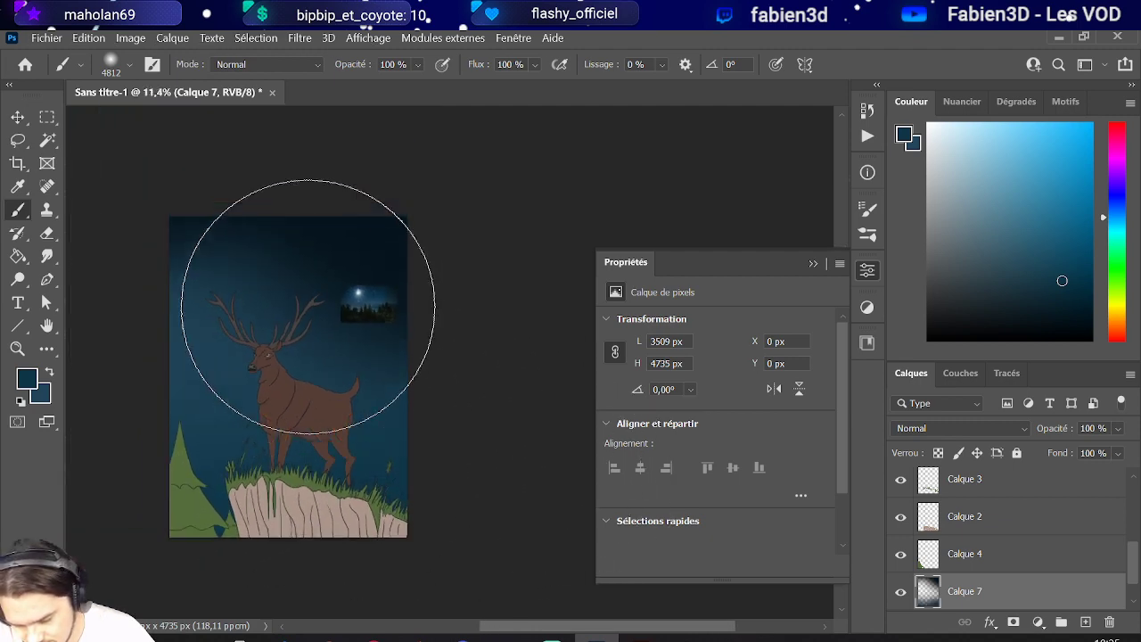
scroll(308, 306, up, 4)
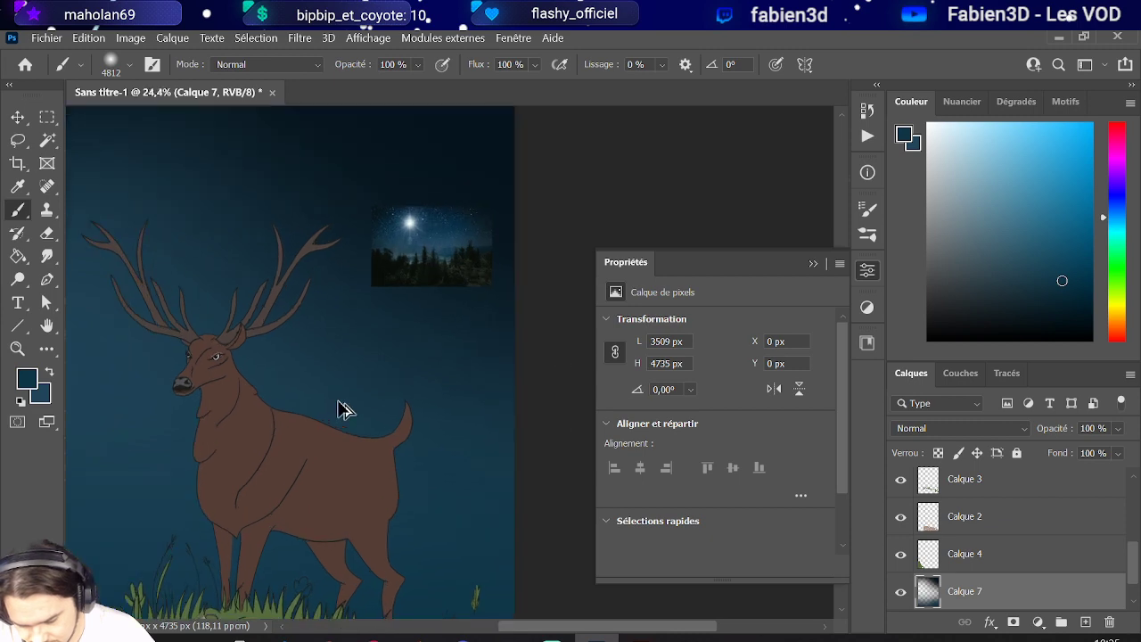
scroll(344, 407, down, 3)
scroll(222, 385, up, 1)
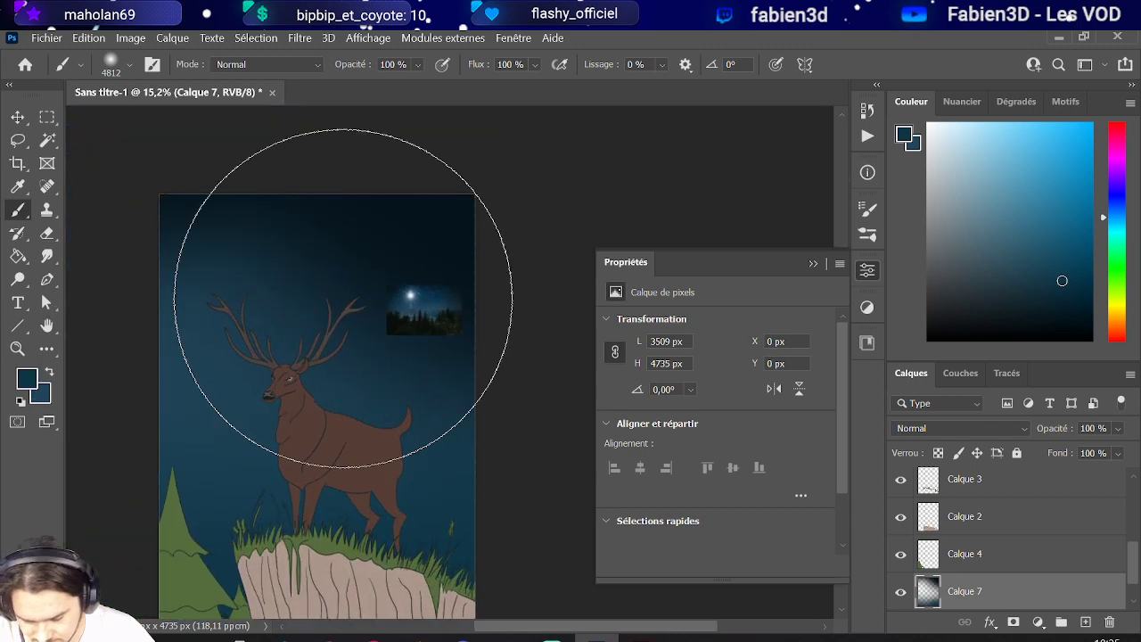
mouse_move(365, 370)
mouse_down()
mouse_move(95, 369)
mouse_move(246, 406)
mouse_move(221, 399)
mouse_move(317, 373)
mouse_up()
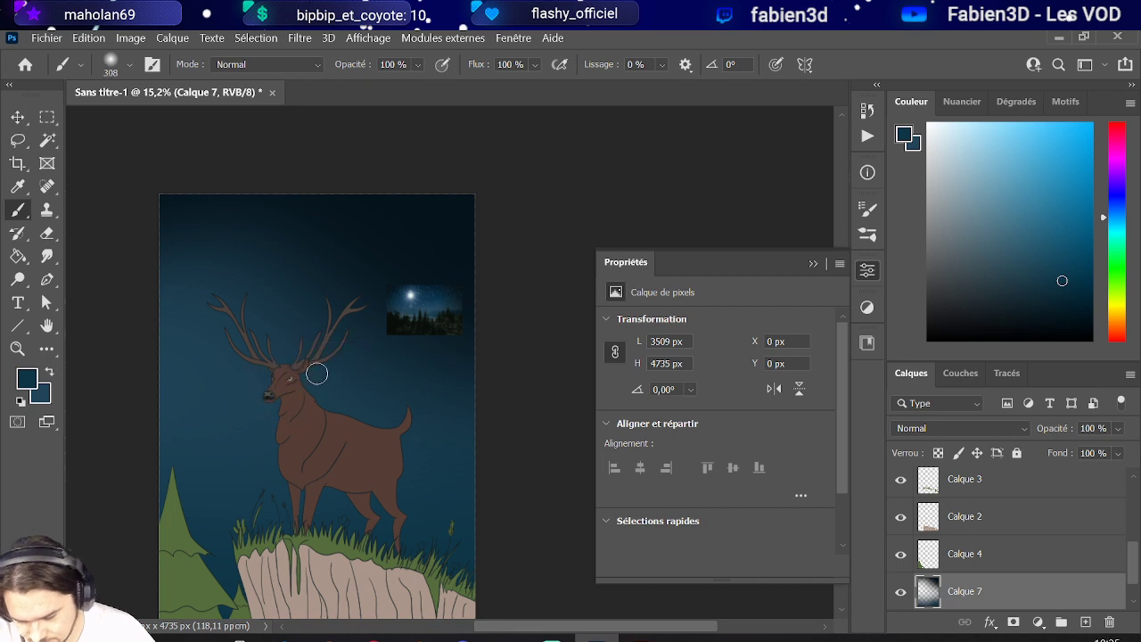
scroll(267, 374, up, 5)
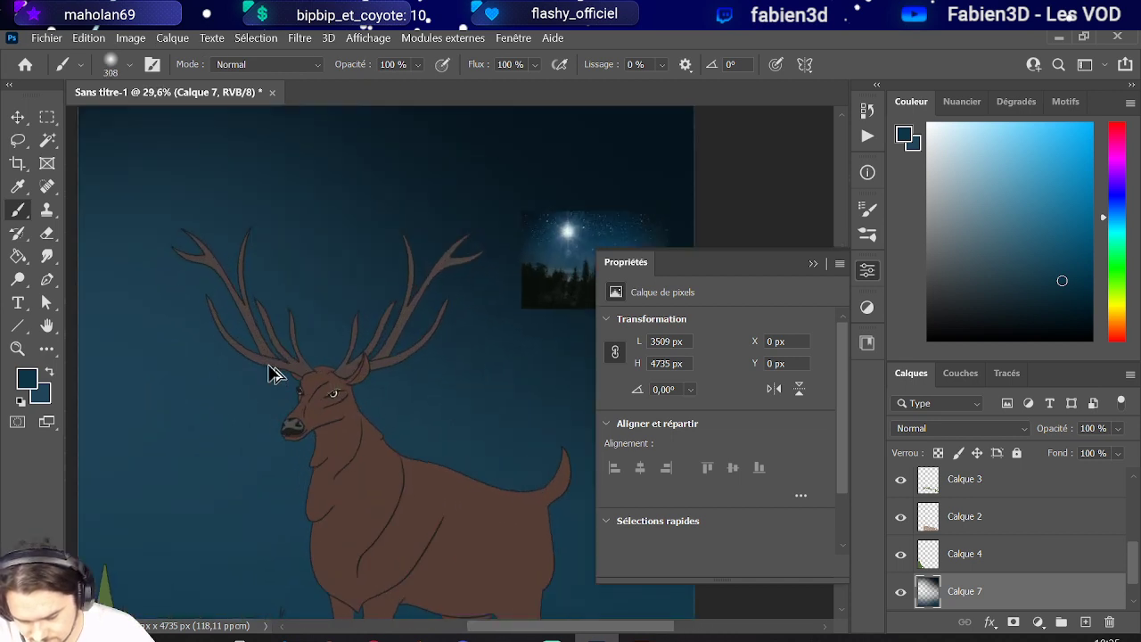
scroll(288, 390, down, 5)
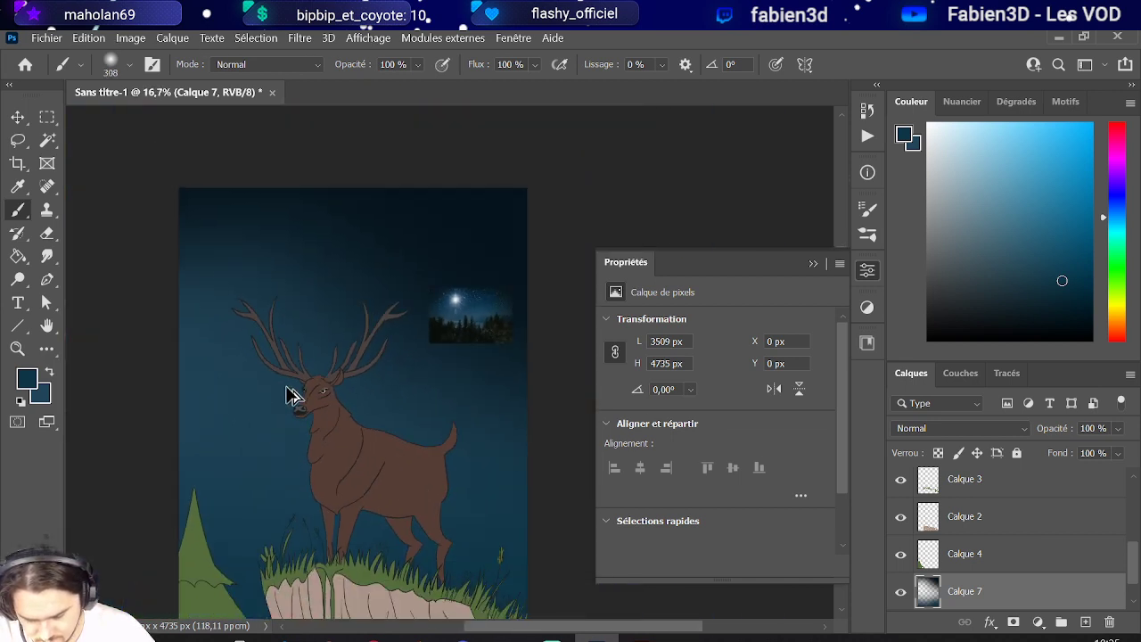
scroll(903, 547, down, 1)
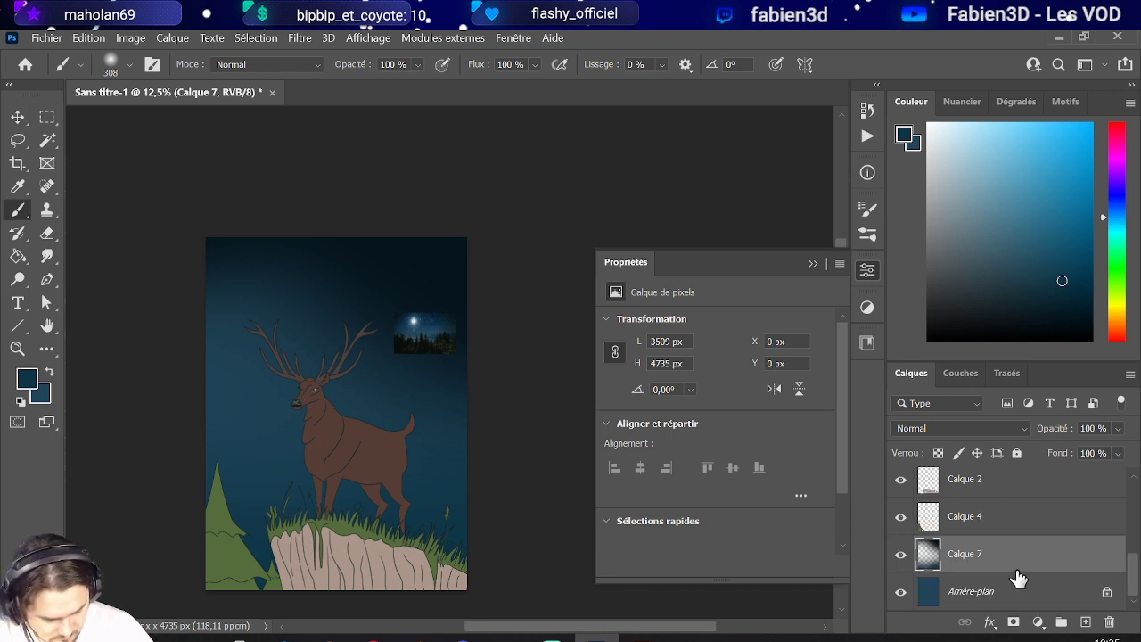
Create a new layer directly above Calque 7 and set up a white Arrondi net pression opacité brush at 32 px.
click(1085, 622)
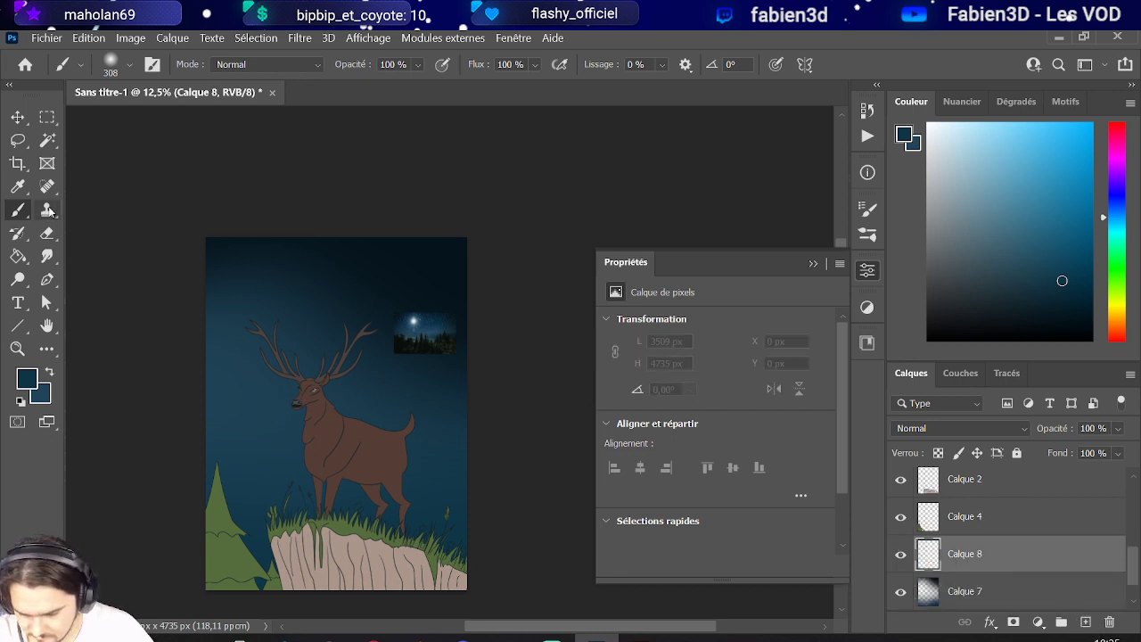
drag(1014, 153, 828, 83)
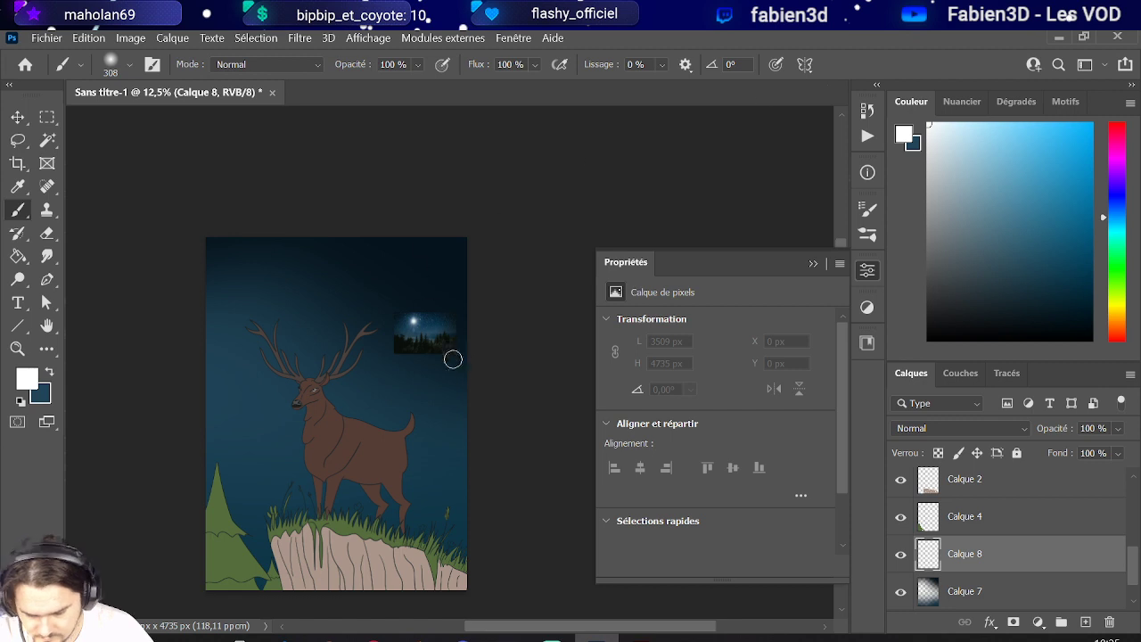
click(127, 65)
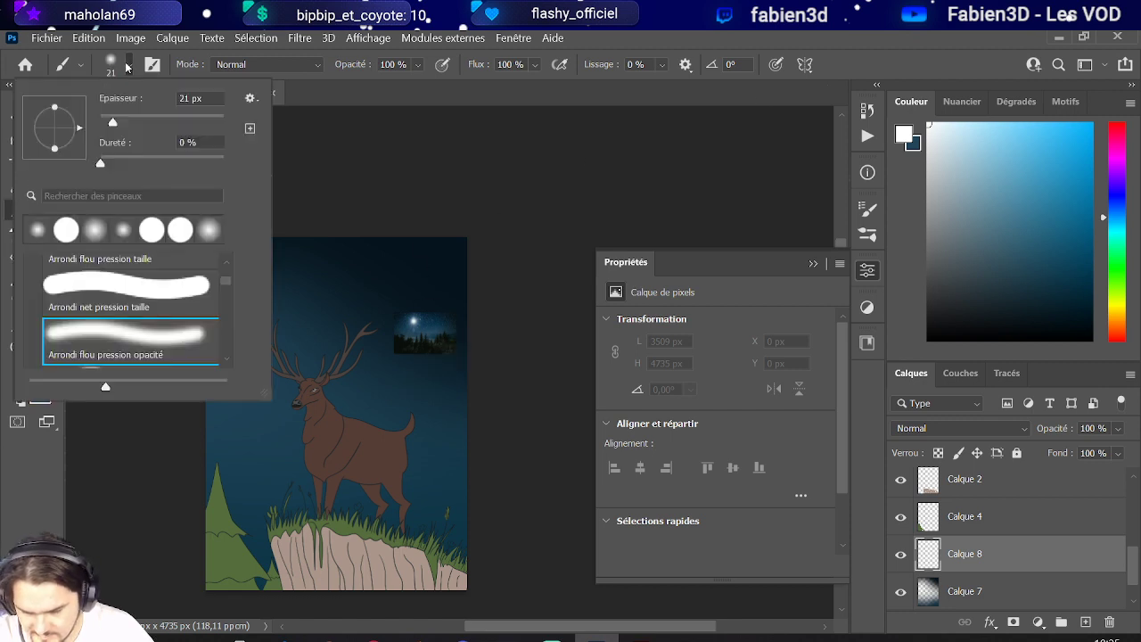
click(79, 285)
scroll(184, 323, down, 3)
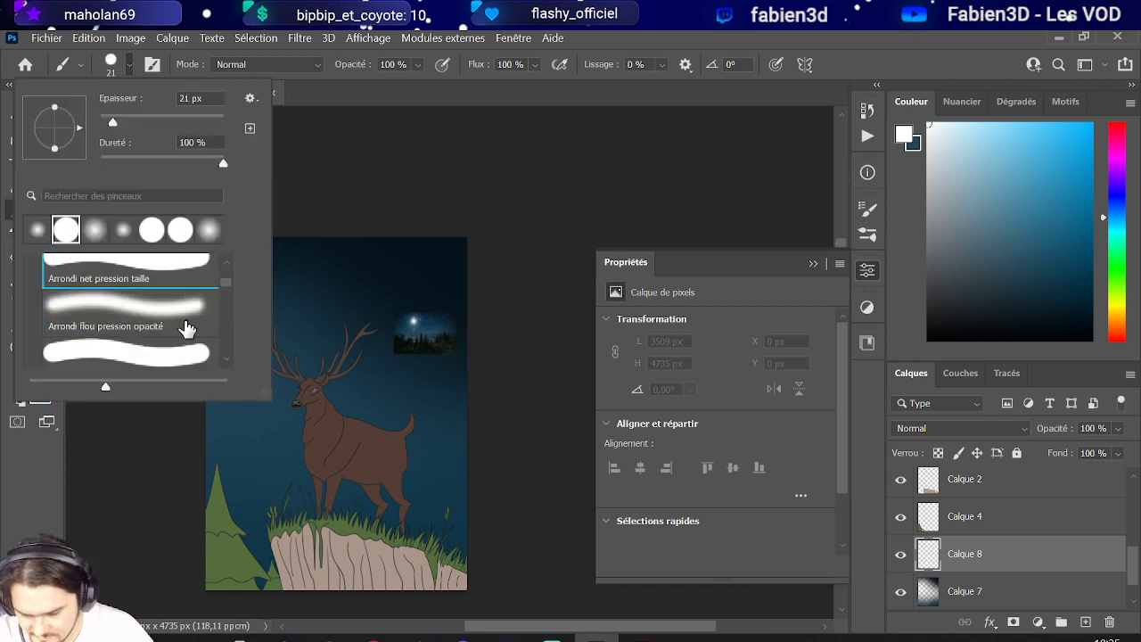
scroll(188, 326, down, 2)
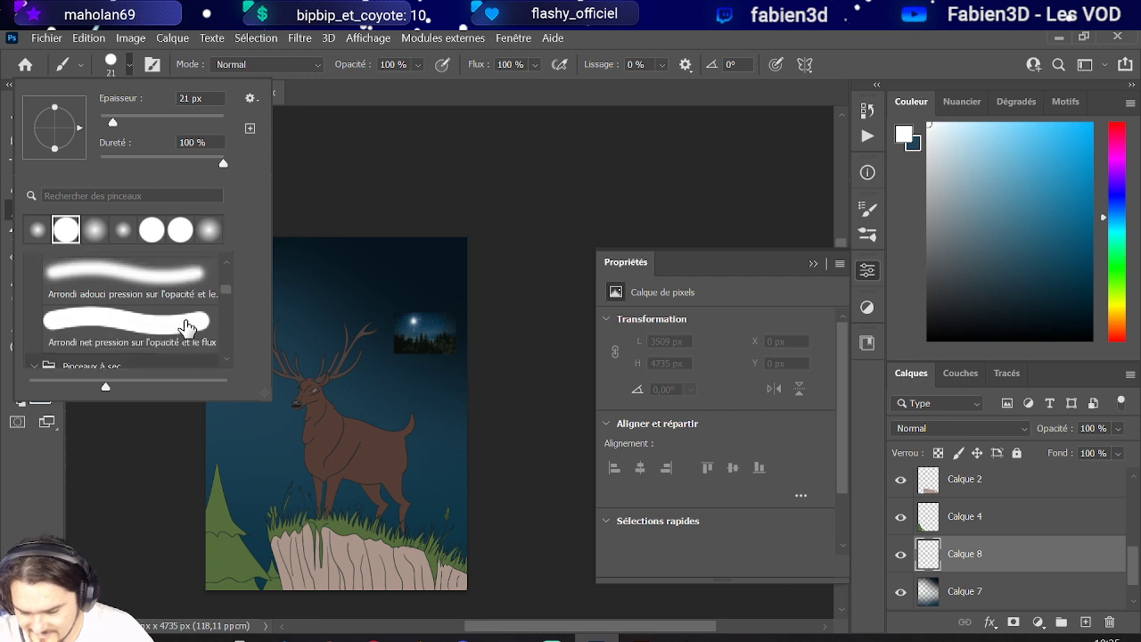
scroll(193, 310, up, 1)
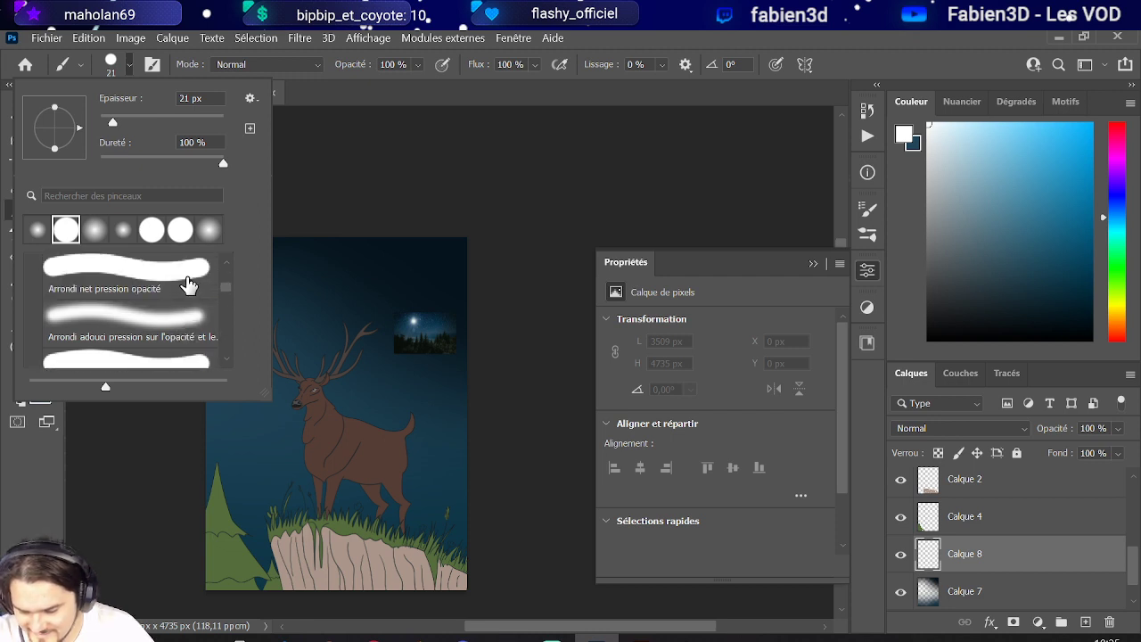
click(217, 291)
alt+right_click(430, 411)
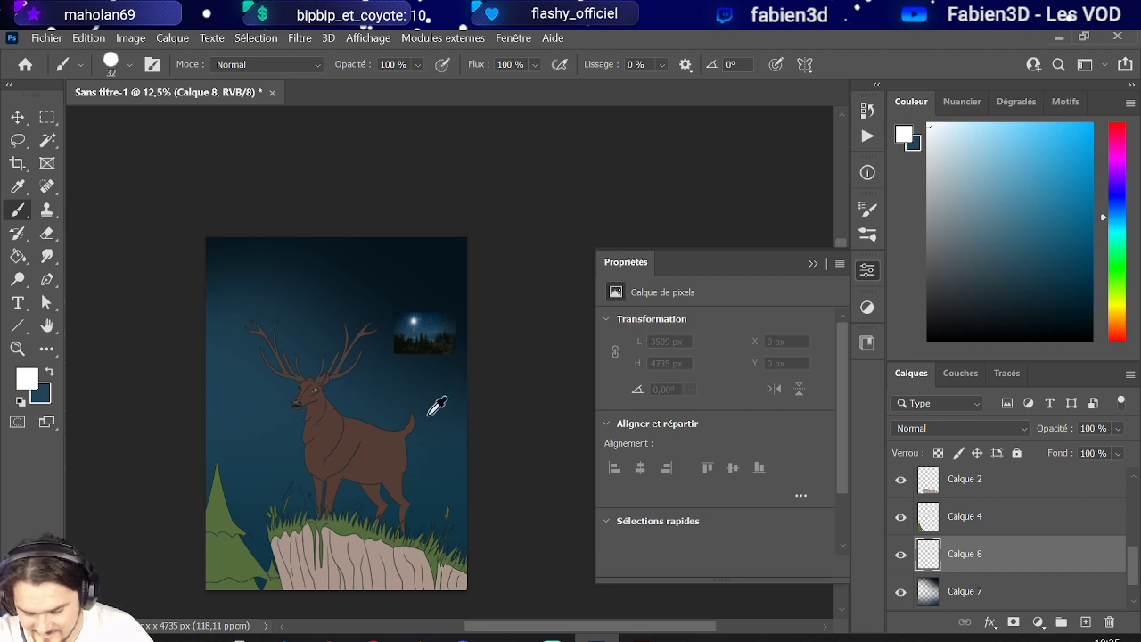
Try dotting small stars in the sky above the deer's tail with the opacity-pressure brush.
scroll(429, 411, up, 3)
drag(466, 396, 446, 394)
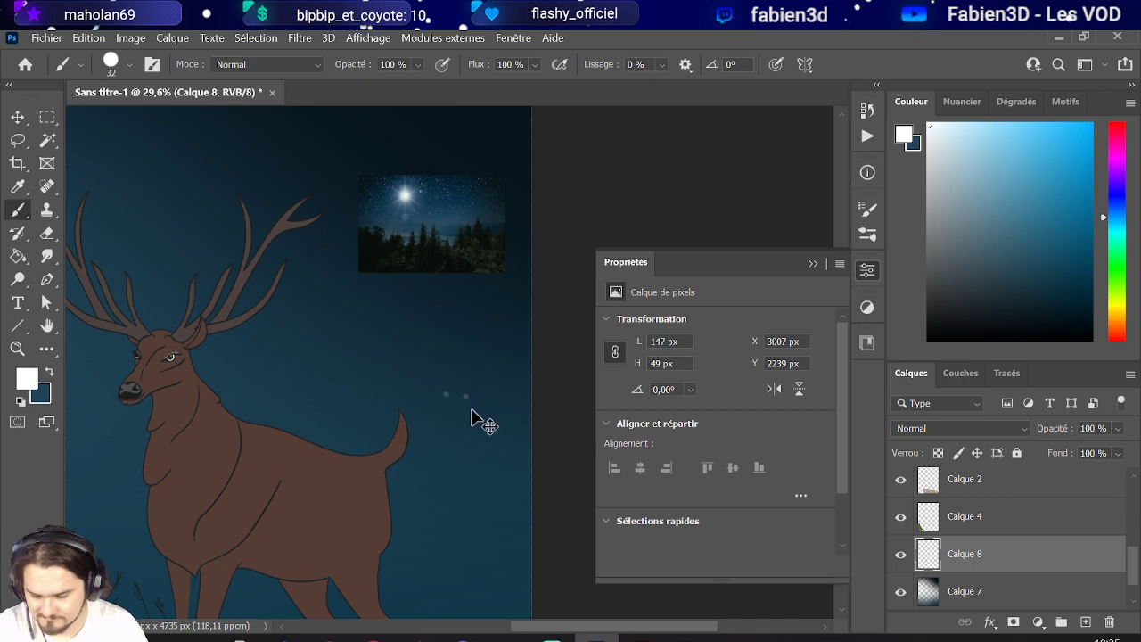
key(ctrl+z)
key(ctrl+z)
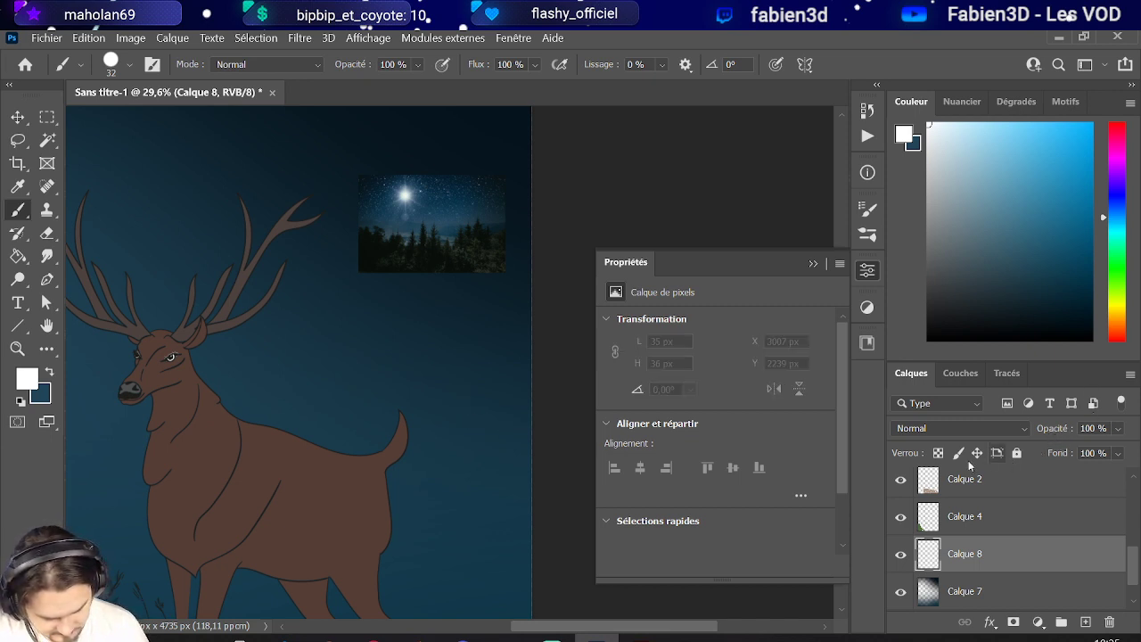
click(435, 382)
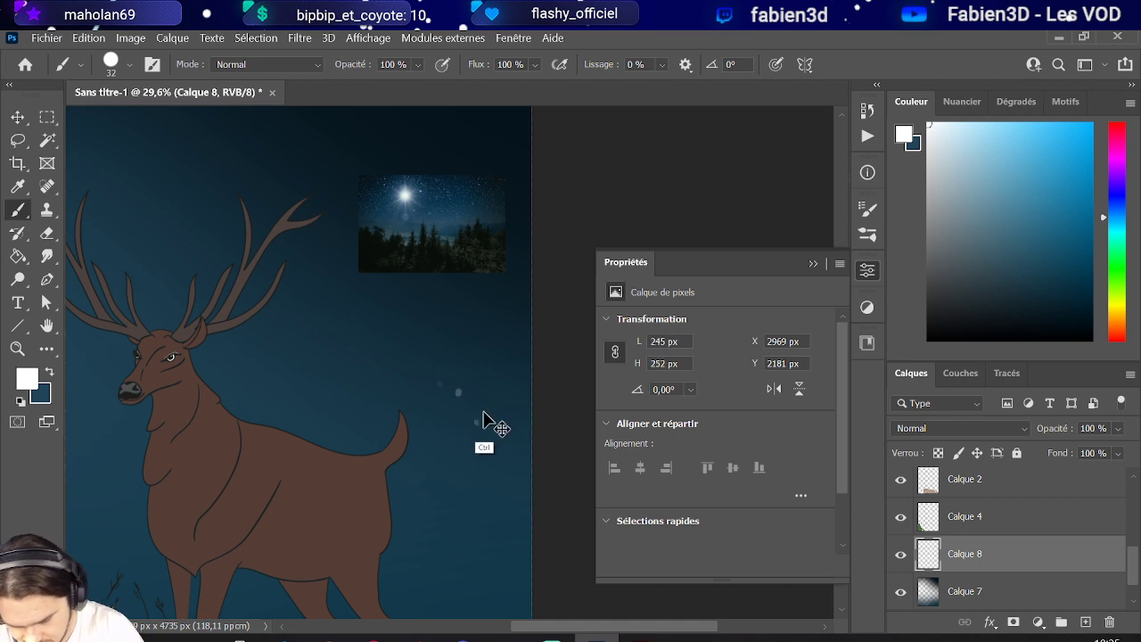
Switch to the Arrondi net pression taille brush, try a few white dots below the reference image and undo them.
click(130, 66)
drag(226, 284, 226, 277)
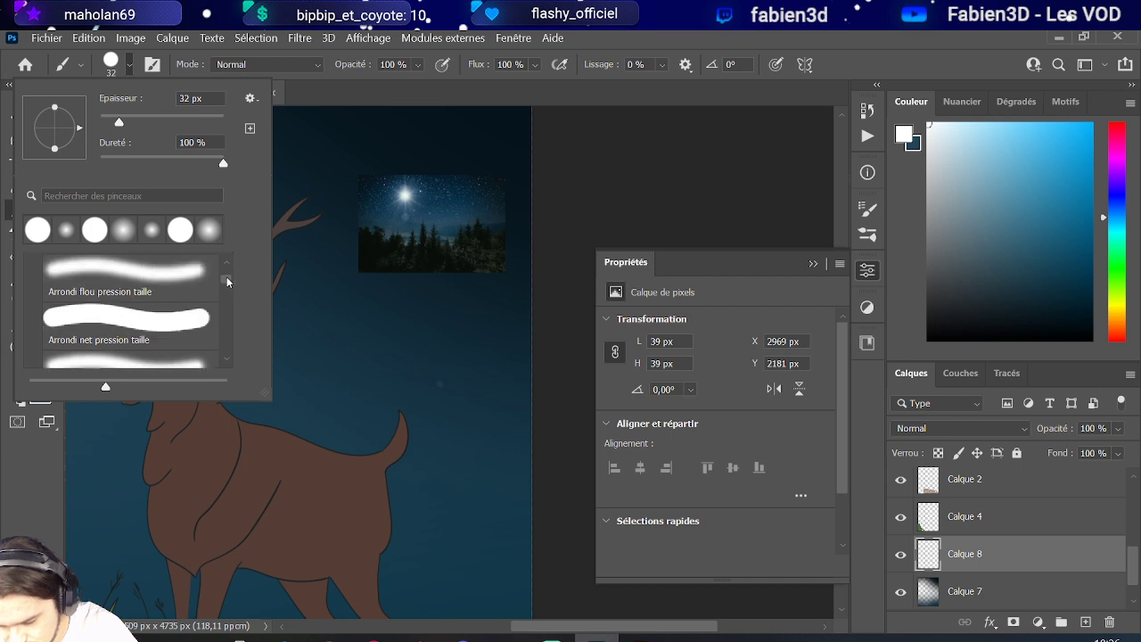
click(206, 316)
click(439, 380)
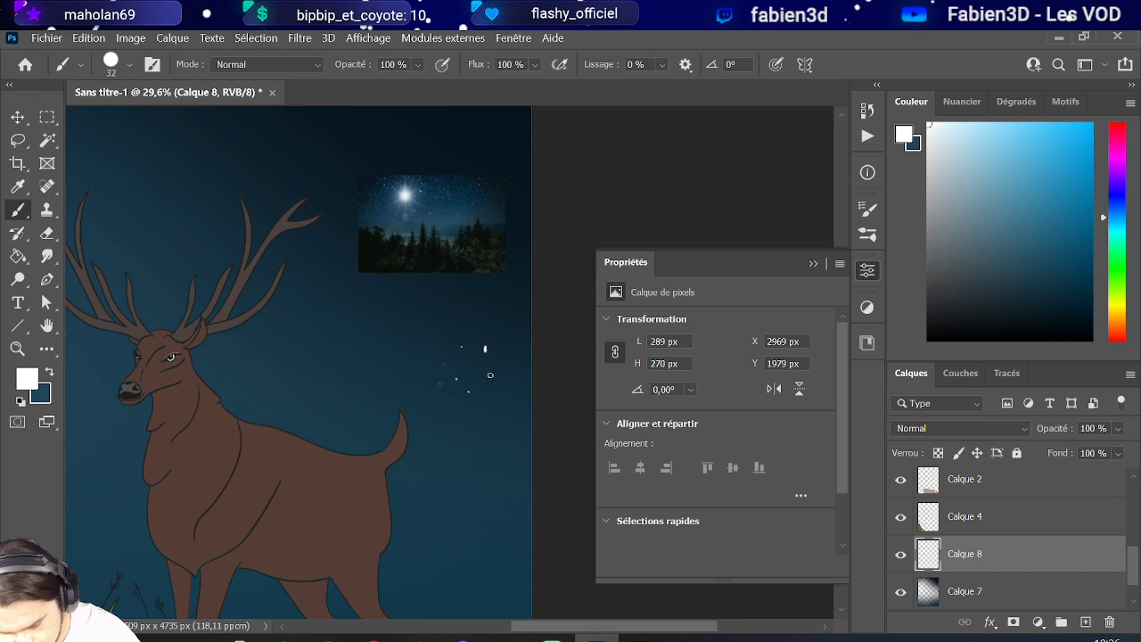
key(ctrl+z)
key(ctrl+z)
key(ctrl+z)
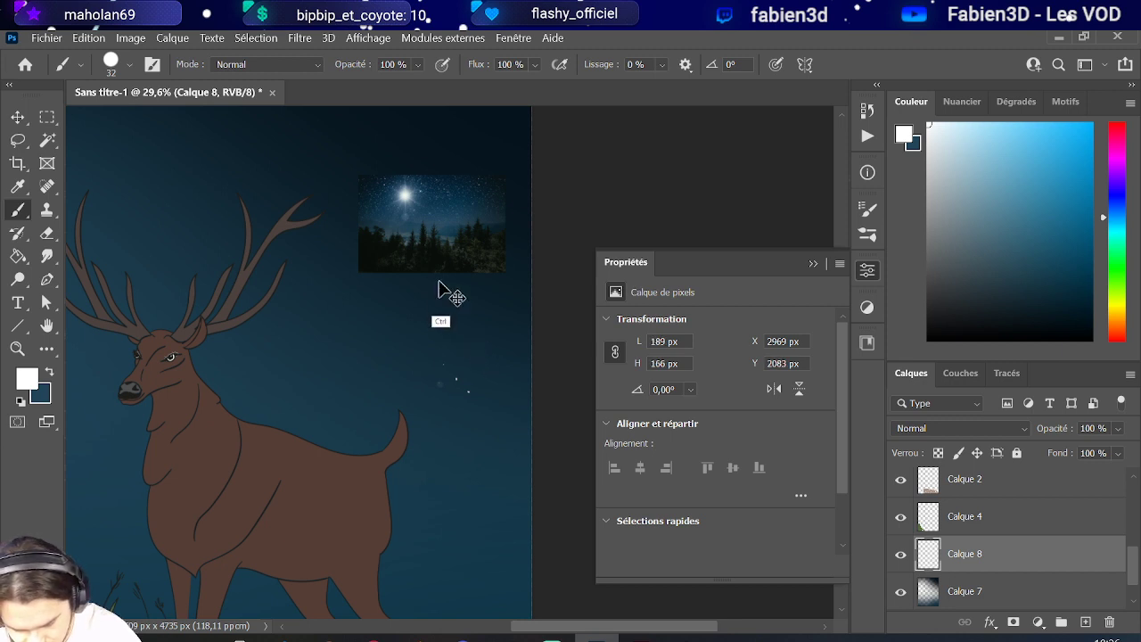
key(ctrl+z)
key(ctrl+z)
Scatter small white star dots of varied size in the sky between the reference image and the deer's tail.
click(461, 379)
click(419, 341)
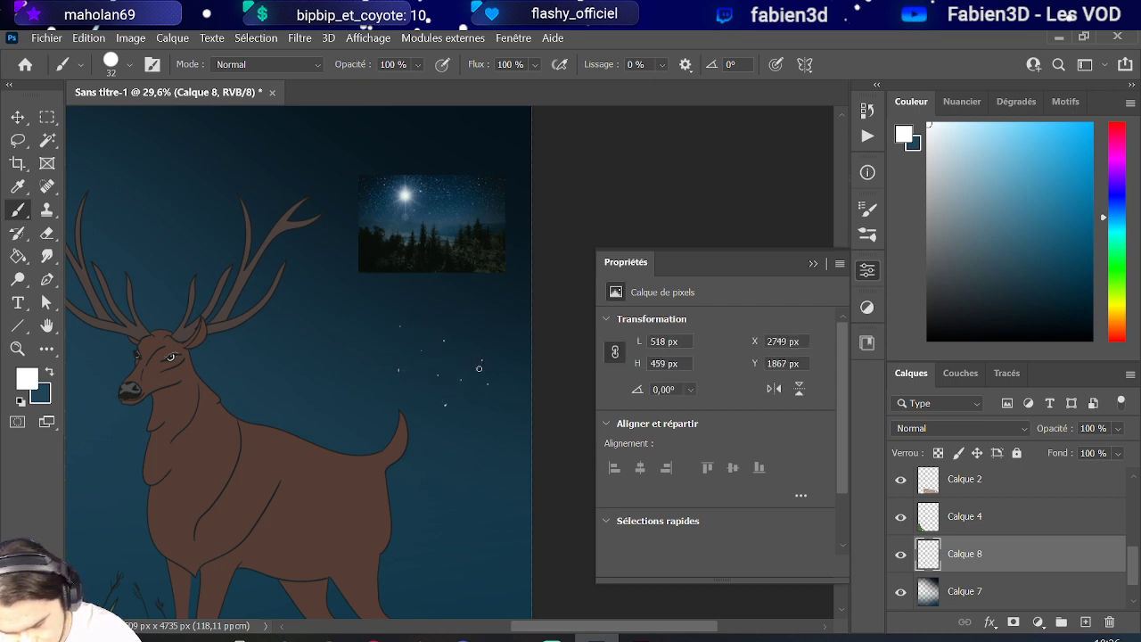
click(342, 390)
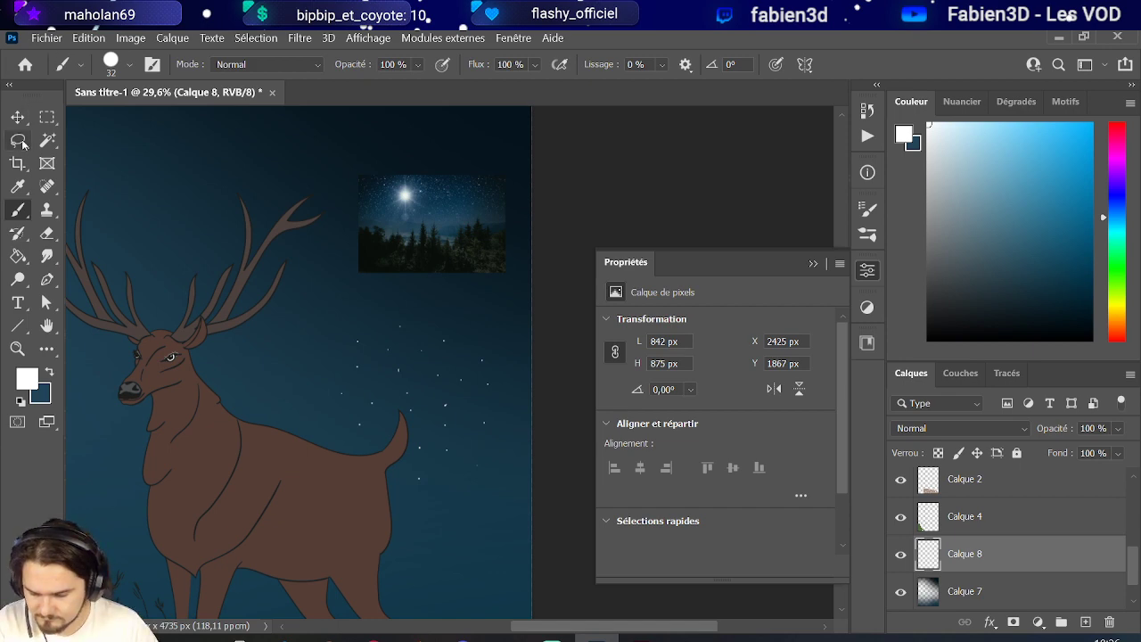
Scale the stars on Calque 8 to 157.28 % and place them over the lower sky behind the deer's hindquarters.
click(143, 40)
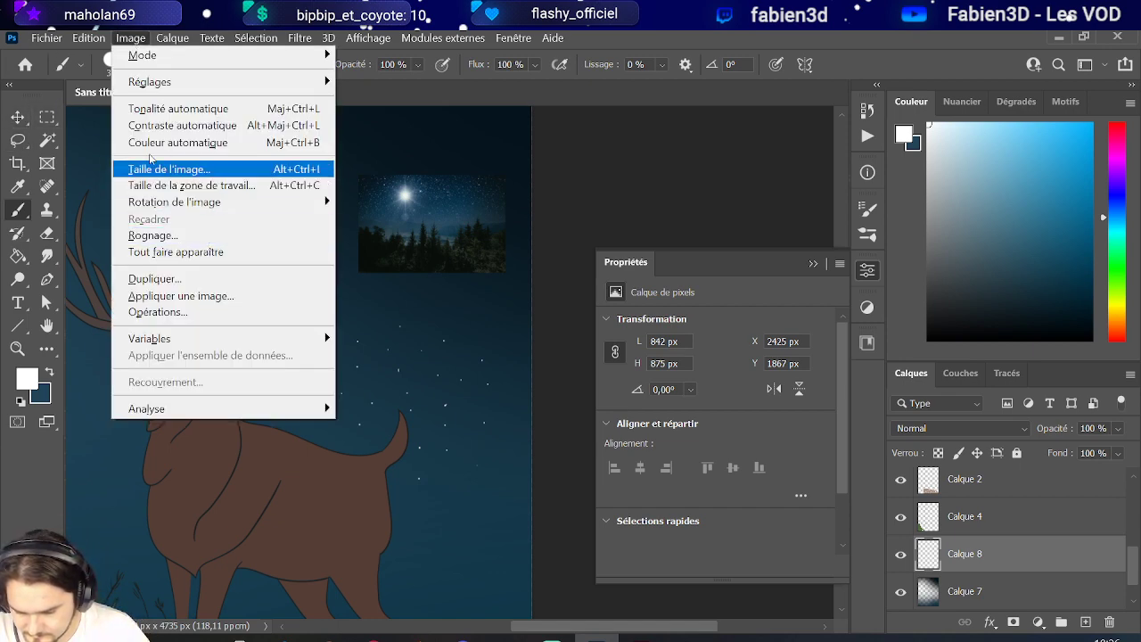
click(186, 414)
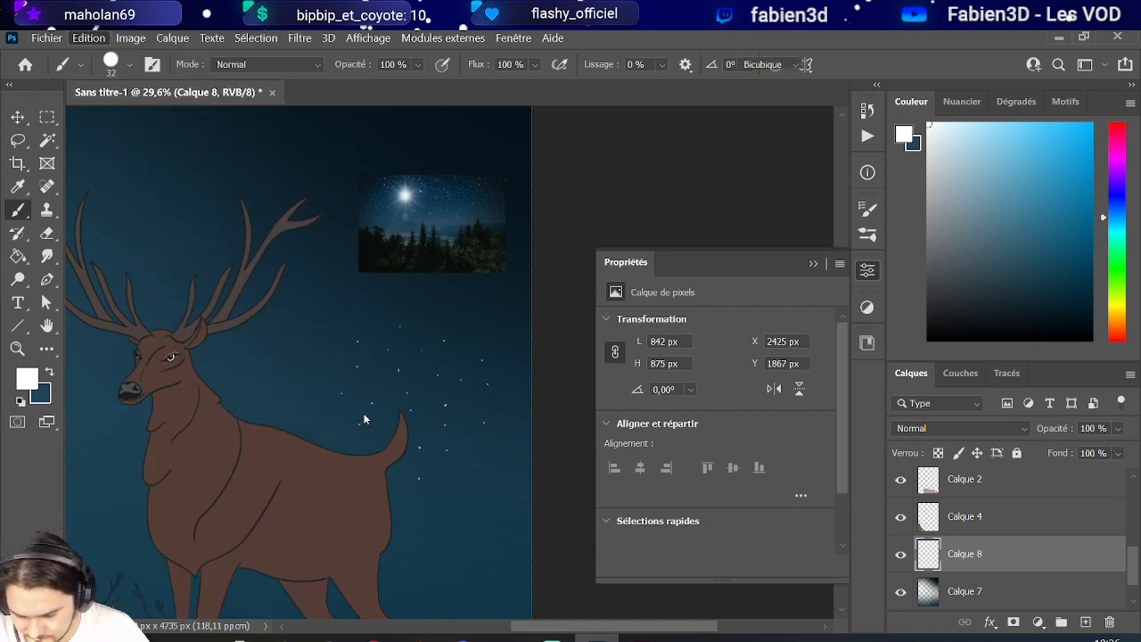
drag(352, 354, 304, 306)
drag(399, 387, 426, 479)
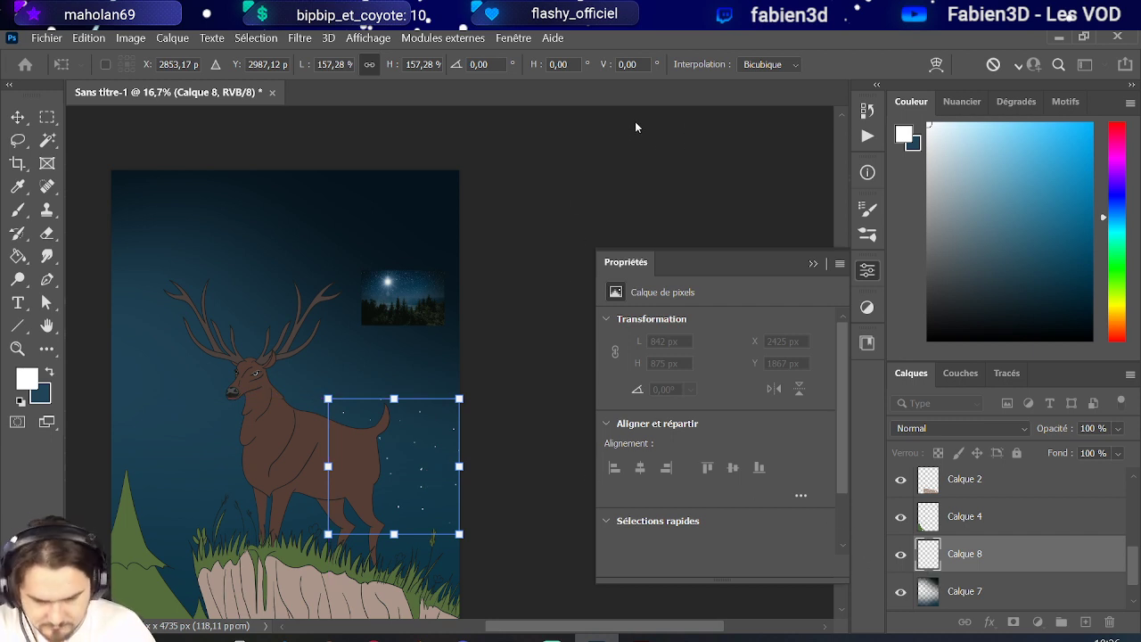
key(Return)
Apply the star layer's transformation and duplicate Calque 8.
key(b)
right_click(972, 589)
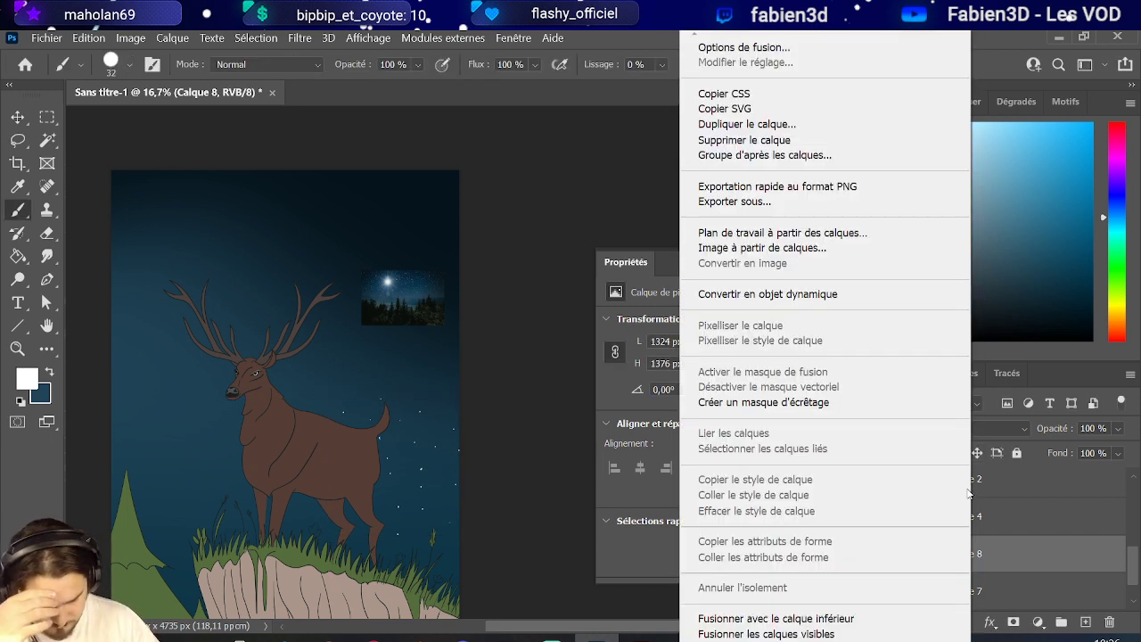
click(722, 117)
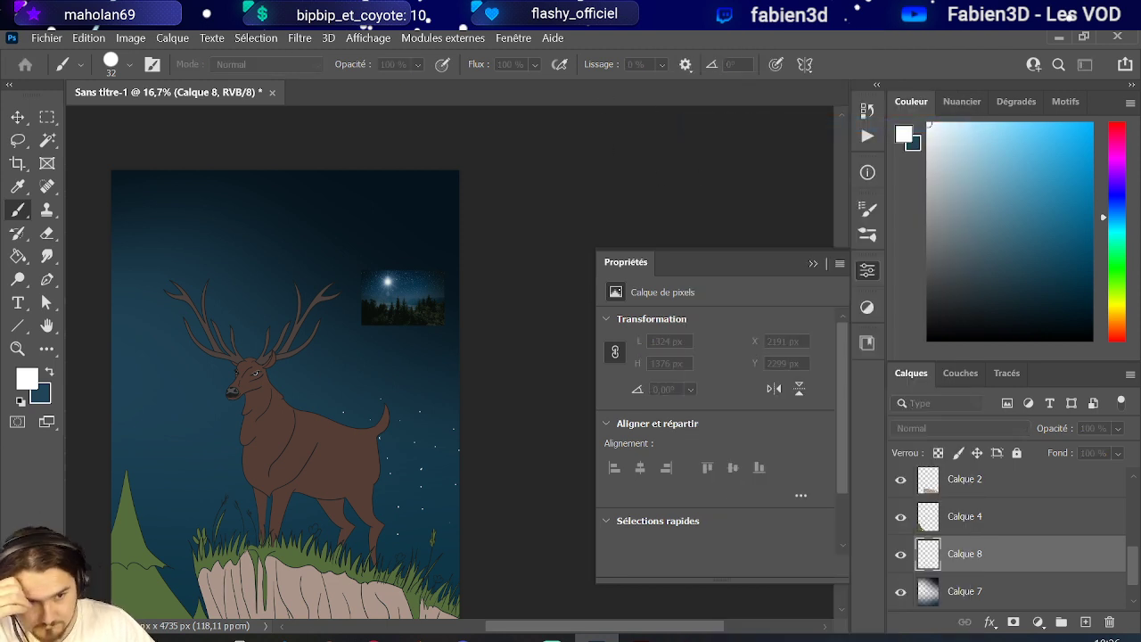
key(Return)
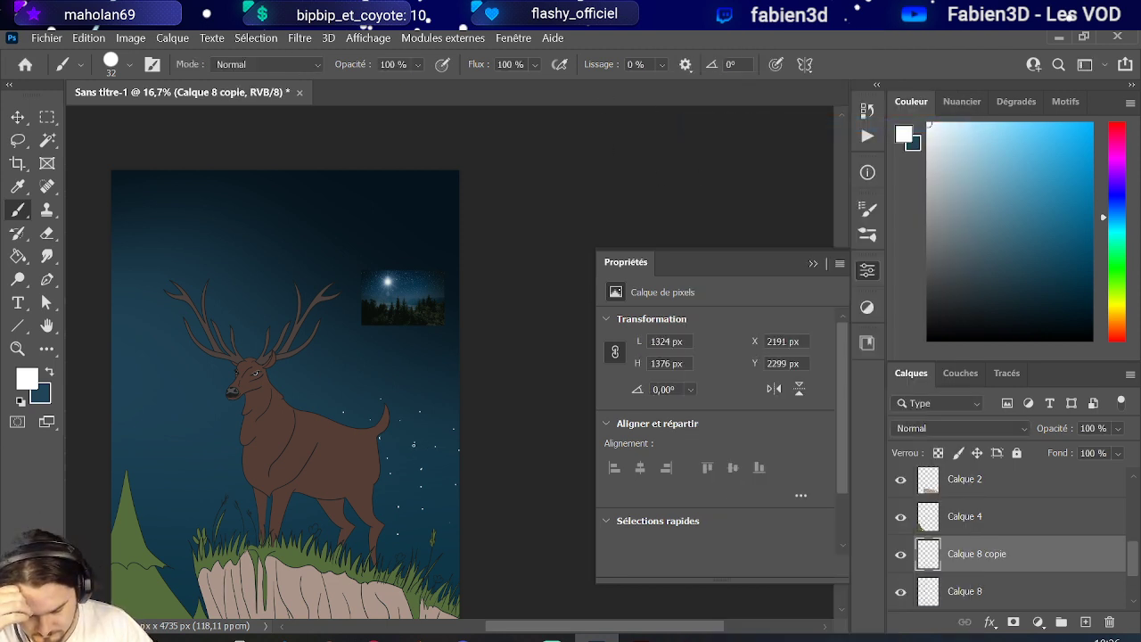
Nudge the stars on Calque 8 up and left to X 1931 px, Y 1659 px, above the deer's hindquarters.
click(17, 123)
drag(430, 486, 393, 443)
scroll(983, 586, down, 1)
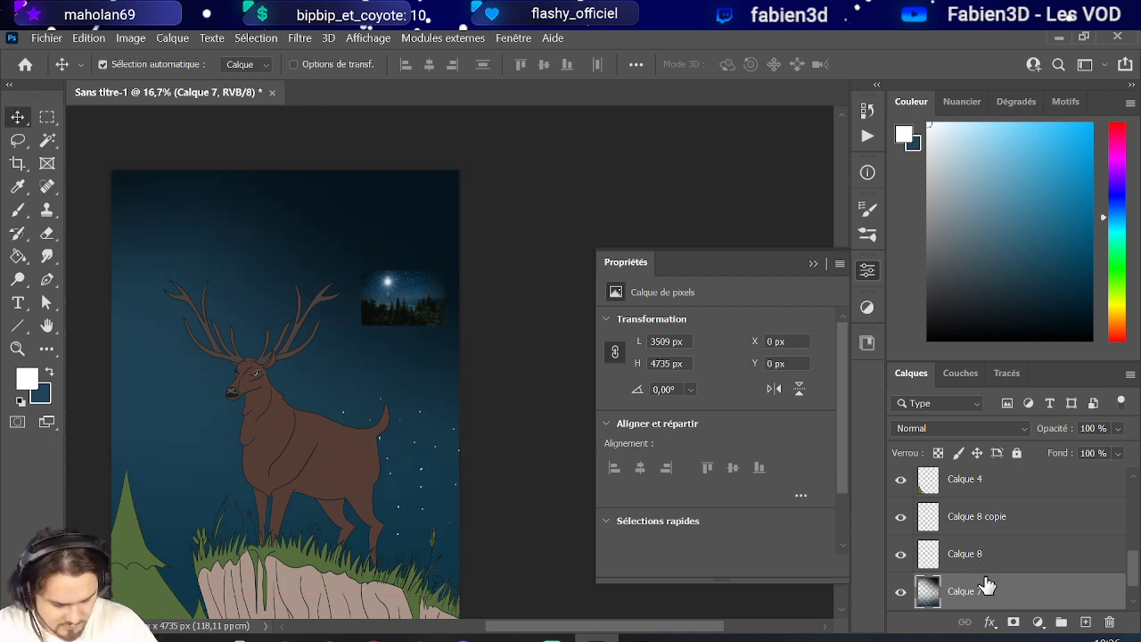
scroll(985, 584, up, 1)
click(970, 555)
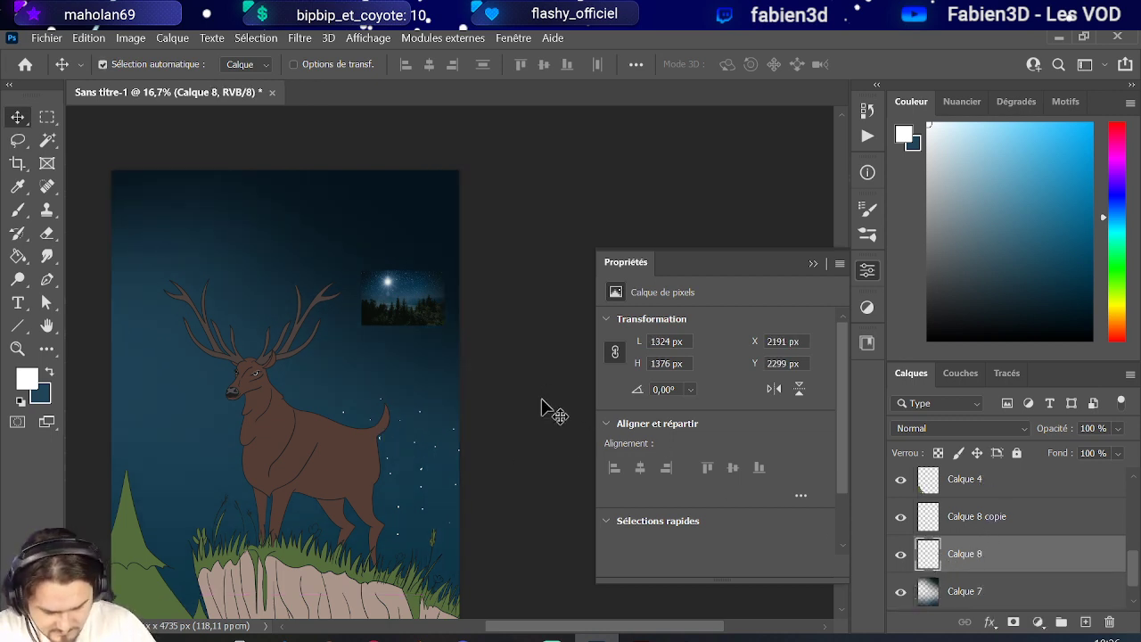
key(shift+Up)
key(shift+Up)
key(shift+Up)
key(shift+Up)
key(shift+Up)
key(shift+Up)
key(shift+Up)
key(shift+Up)
key(shift+Up)
key(shift+Up)
key(shift+Up)
key(shift+Left)
key(shift+Left)
key(shift+Left)
key(shift+Left)
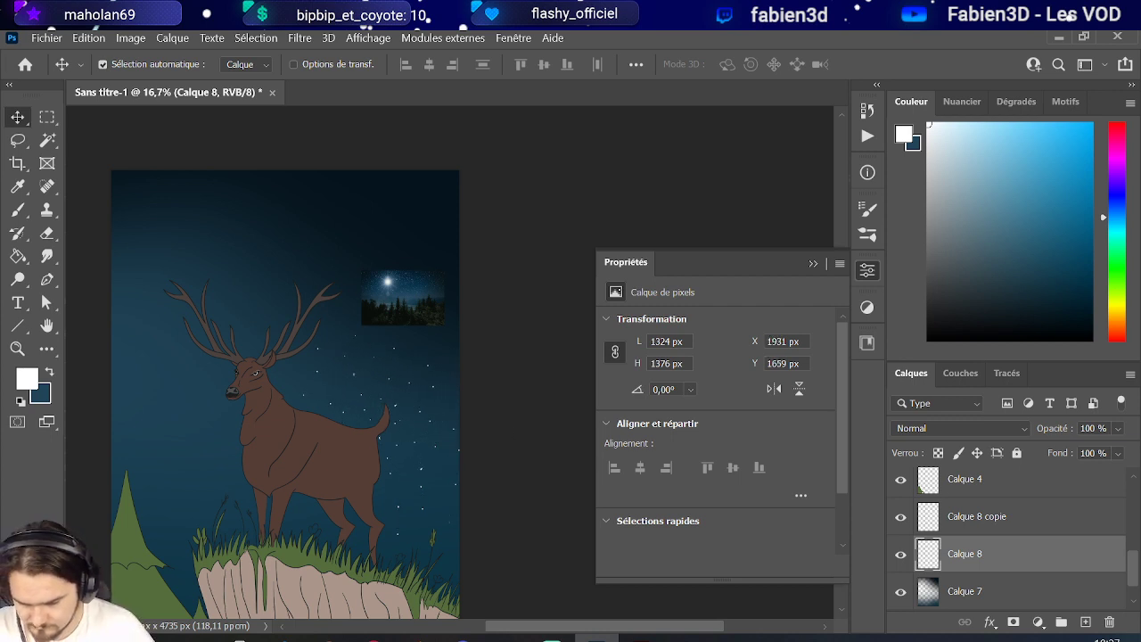
Scale Calque 8 to about 183 % and place its stars around the antlers at X 661 px, Y 741 px.
click(89, 38)
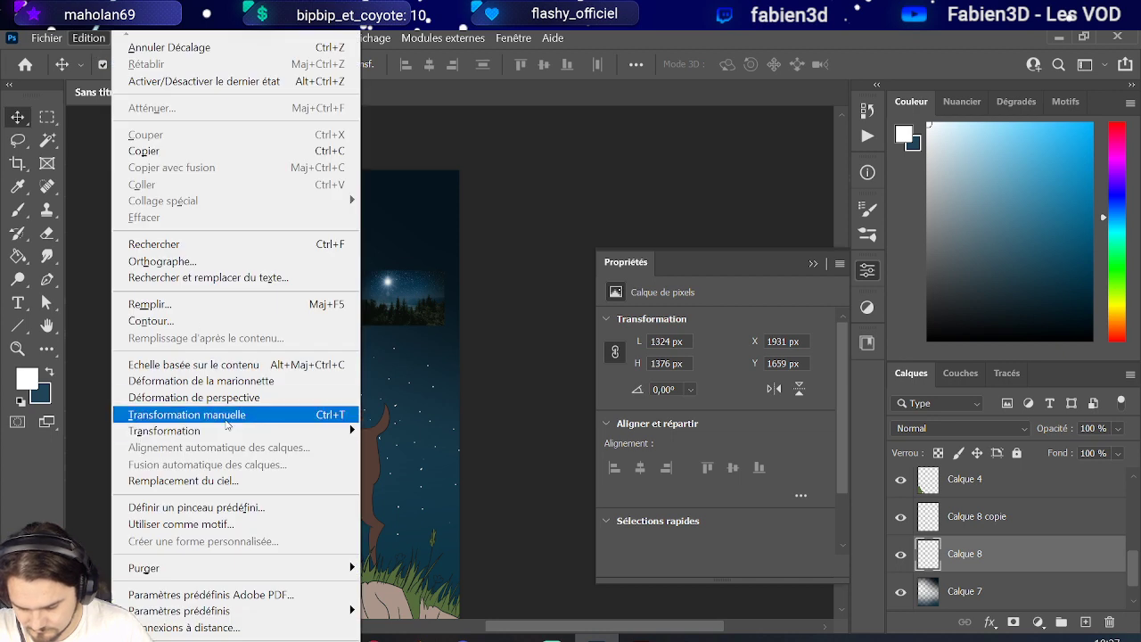
click(223, 414)
drag(300, 331, 194, 222)
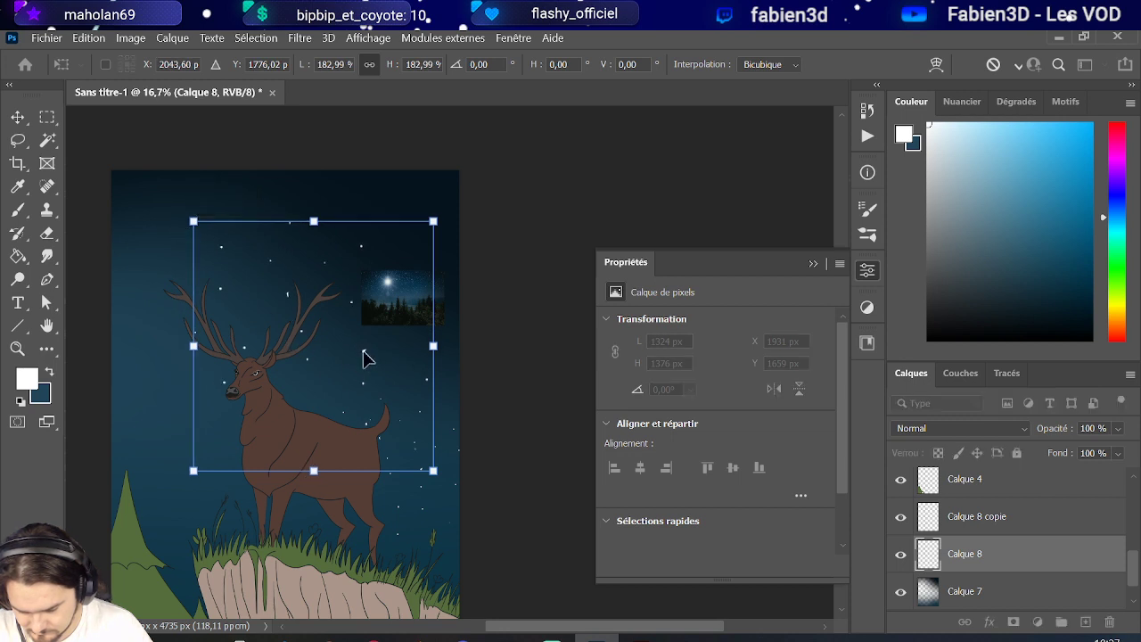
drag(365, 356, 346, 378)
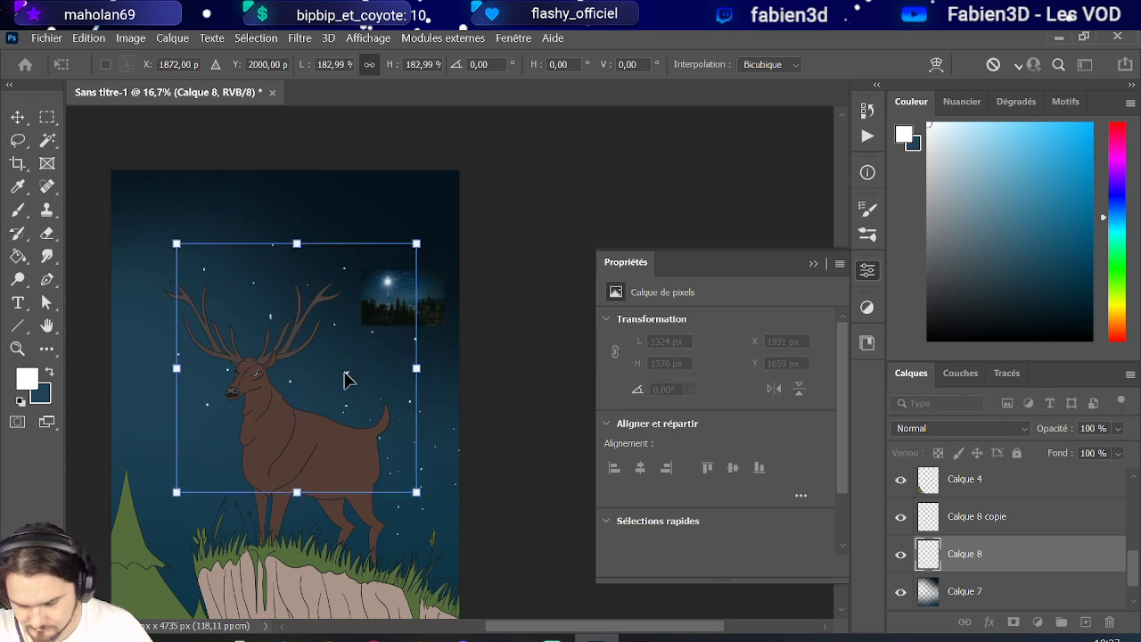
key(Return)
scroll(461, 434, down, 1)
scroll(996, 584, down, 1)
scroll(983, 547, up, 1)
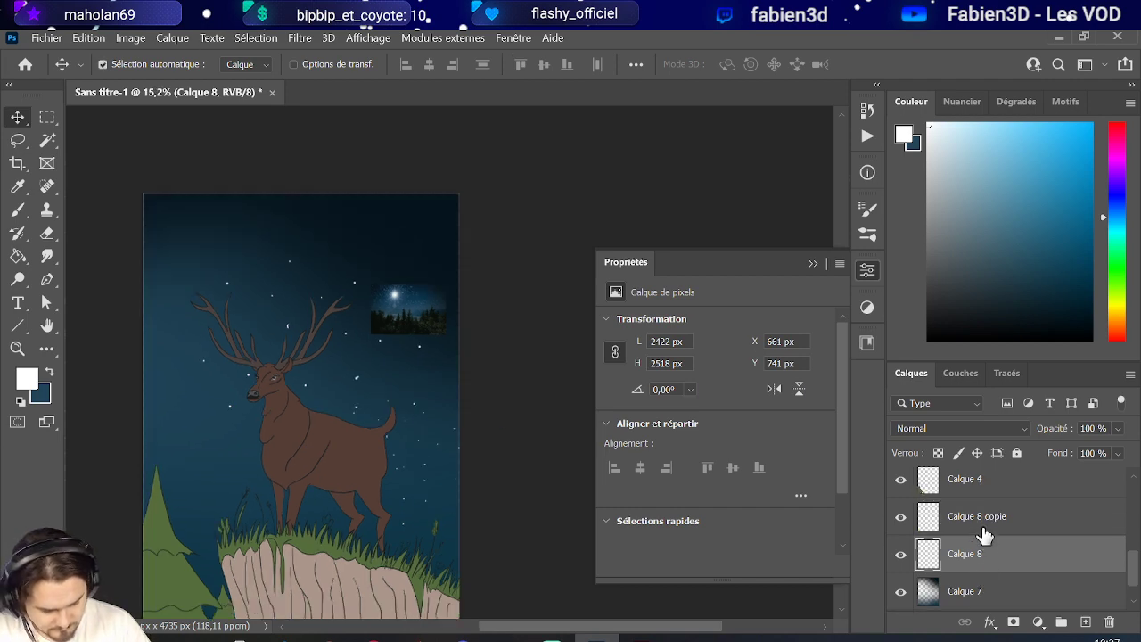
Duplicate Calque 8 copie and shift the duplicated stars left to X 1111 px, keeping them level with the originals.
click(984, 526)
right_click(984, 528)
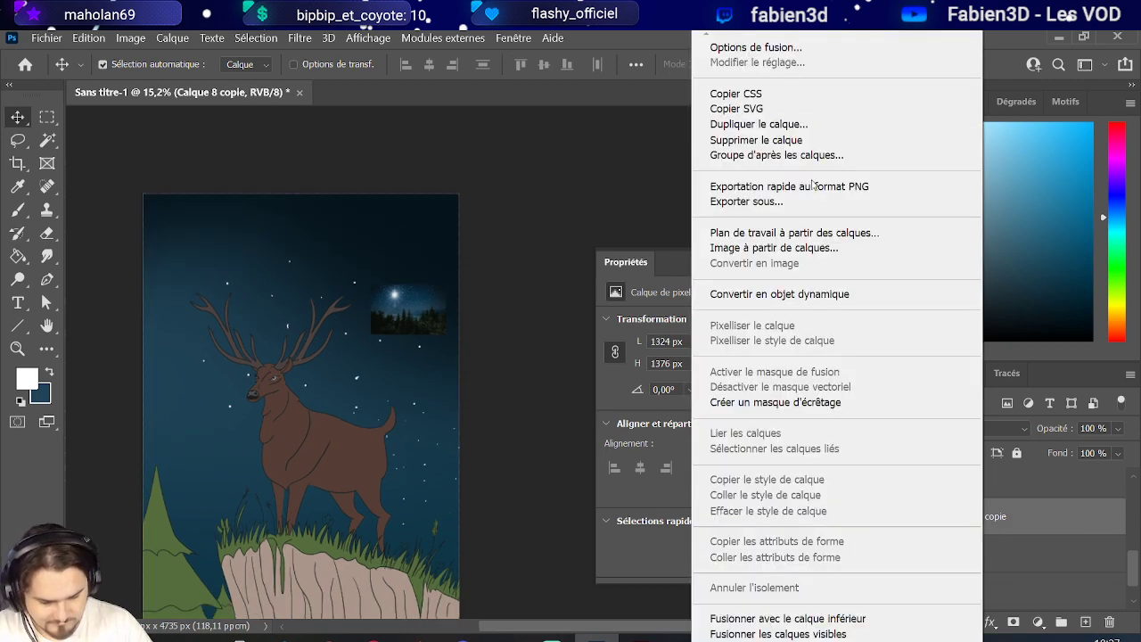
click(784, 125)
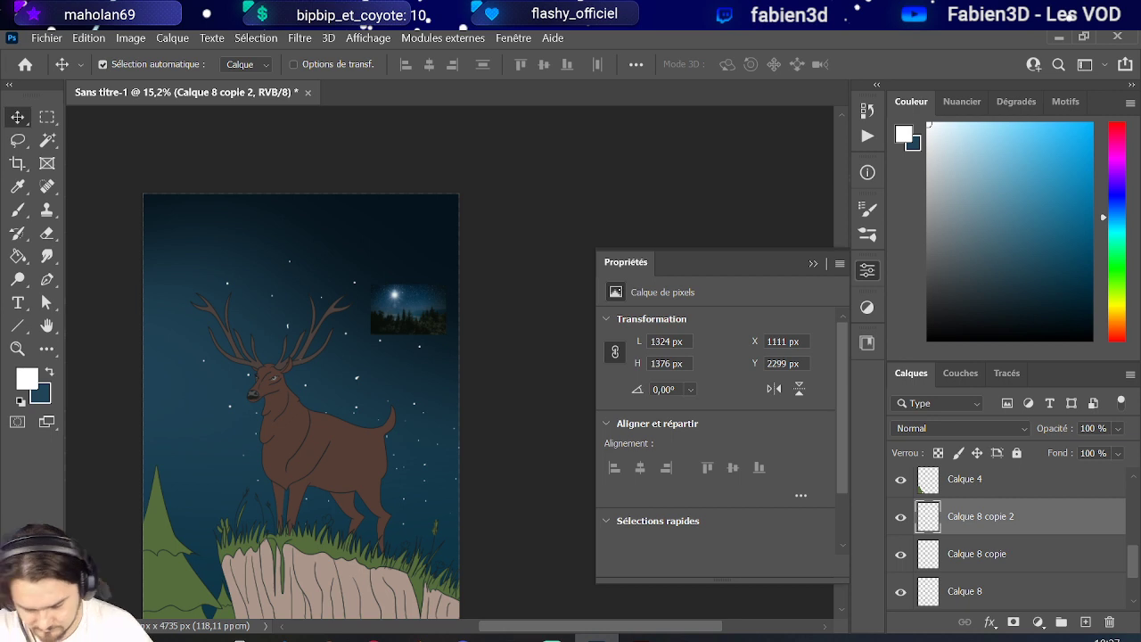
Duplicate Calque 8 copie 2 and shift the new stars left to X -239 px, past the canvas edge.
right_click(929, 526)
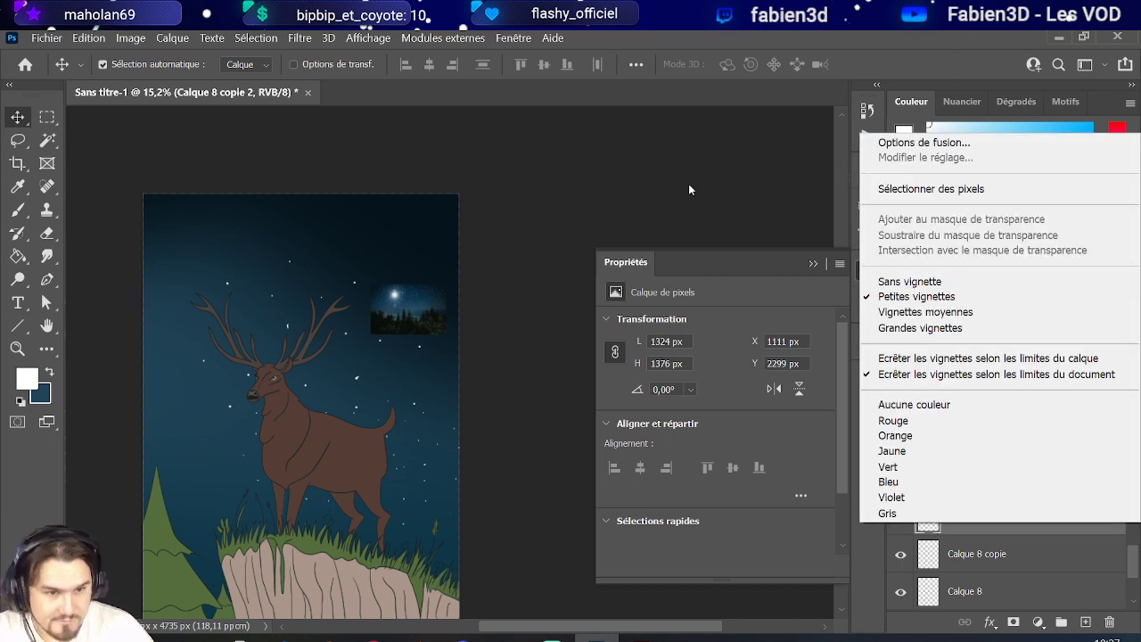
click(740, 35)
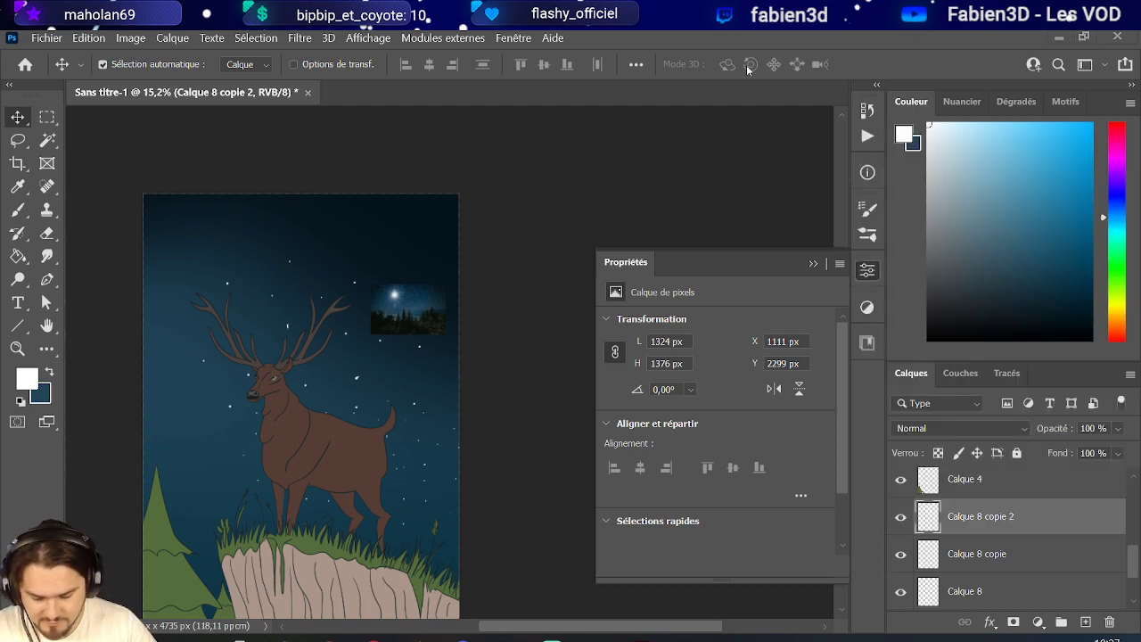
click(980, 591)
click(972, 562)
click(972, 519)
right_click(971, 518)
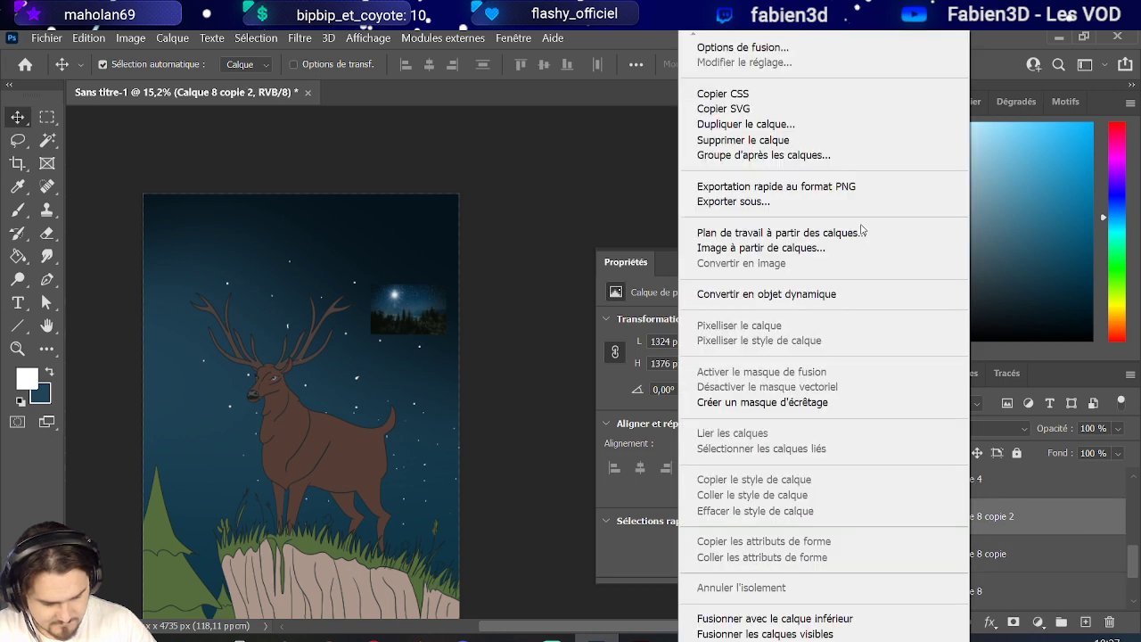
click(764, 130)
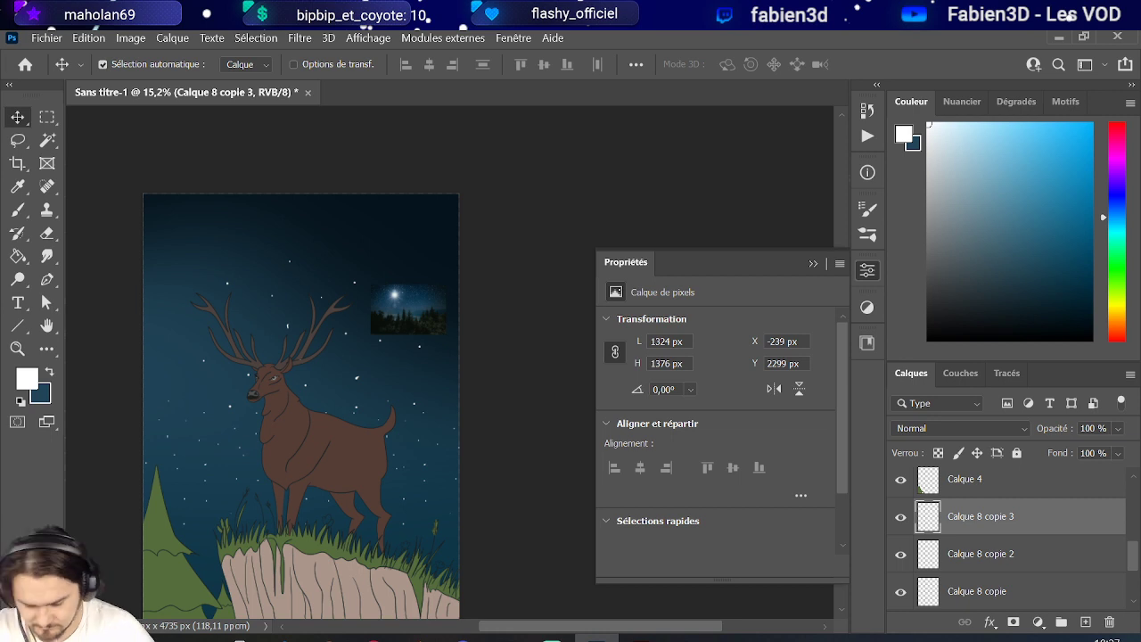
Duplicate the three small-star copy layers together and move the new row up to Y 1019 px.
shift+click(1003, 593)
right_click(1006, 596)
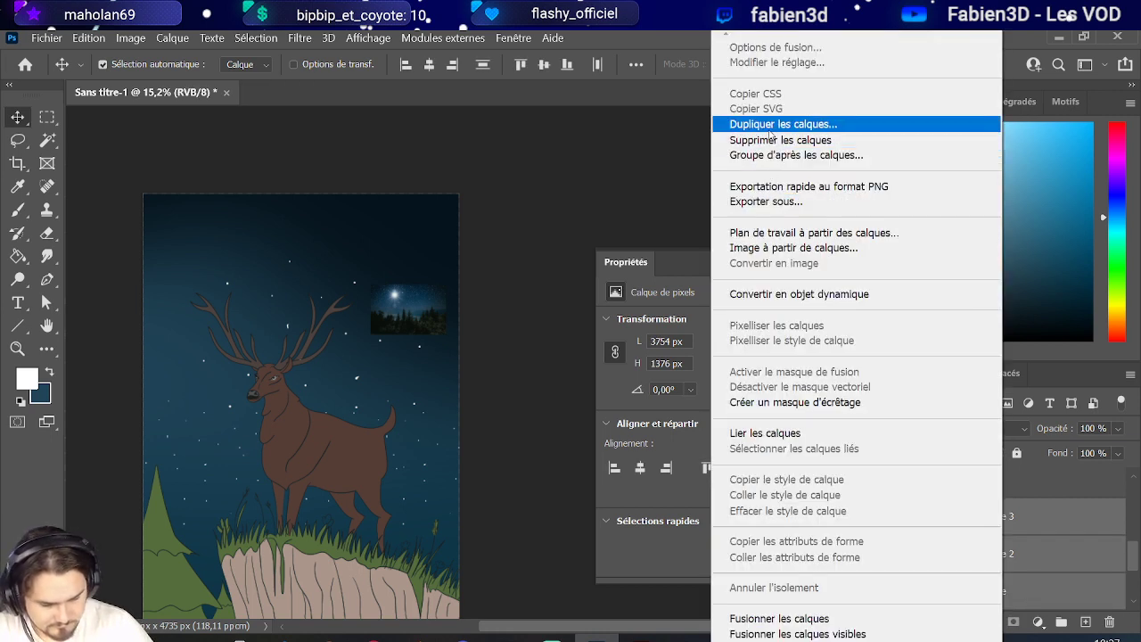
click(927, 124)
key(Return)
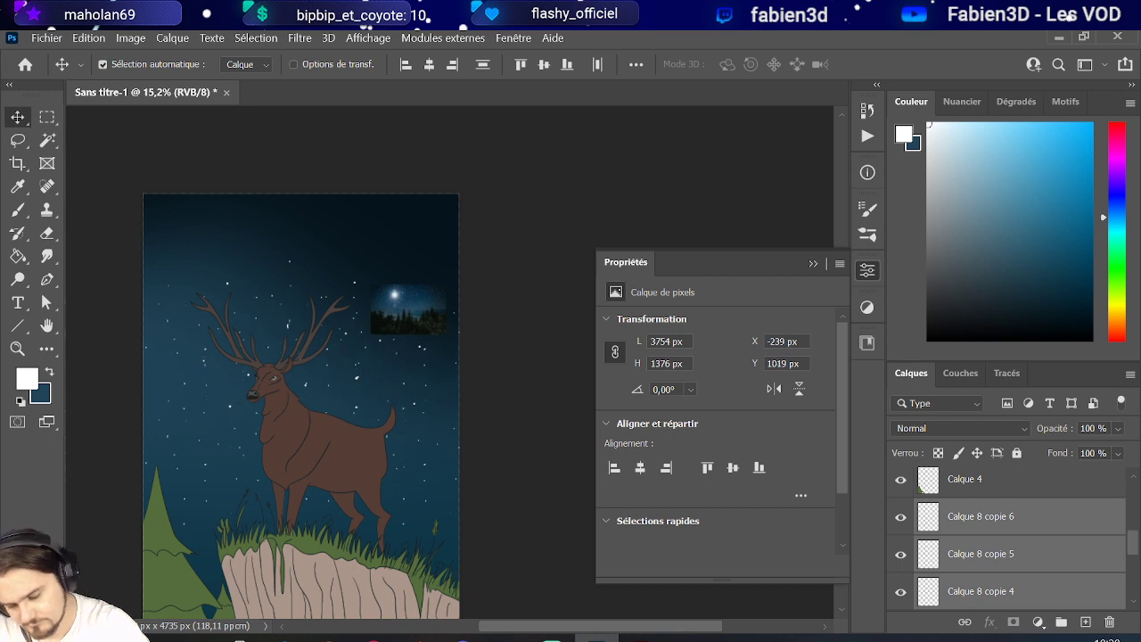
Rotate the upper row of star layers by -173.11° with a free transform.
click(88, 37)
click(205, 413)
drag(304, 274, 269, 417)
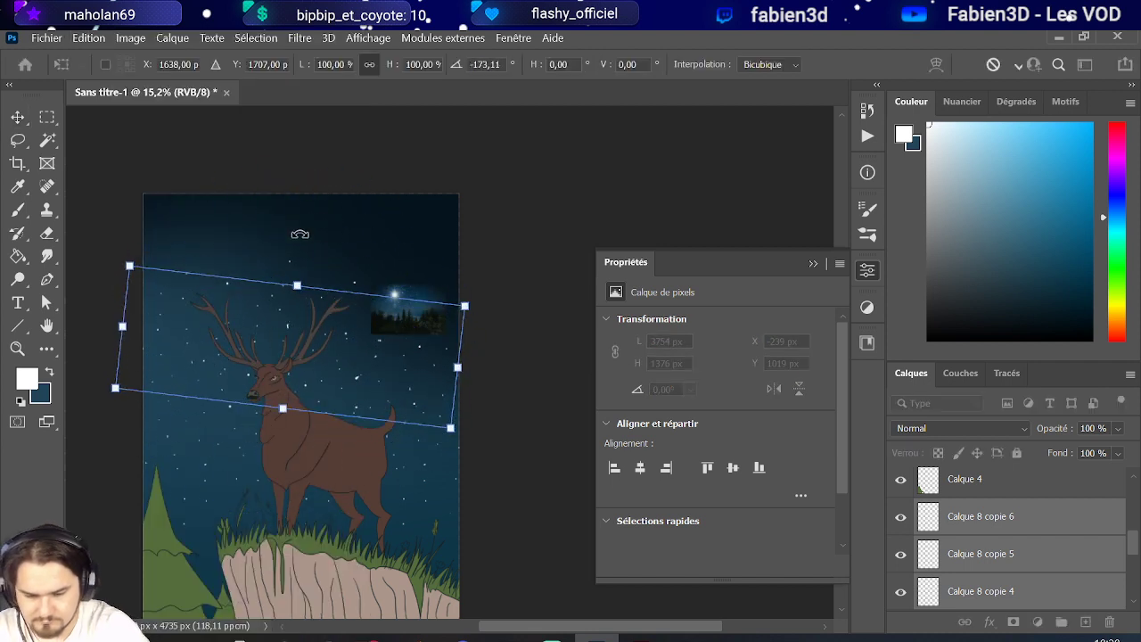
key(Return)
Duplicate the three rotated star layers and move the copies over the top of the sky at X 205 px, Y -377 px.
right_click(1028, 529)
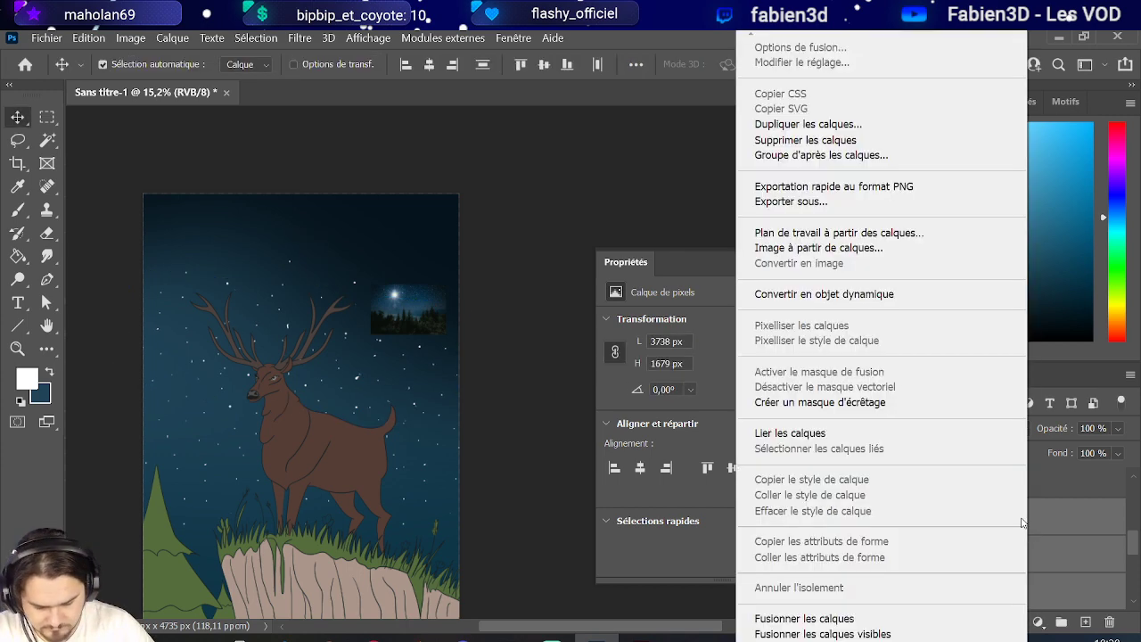
click(803, 125)
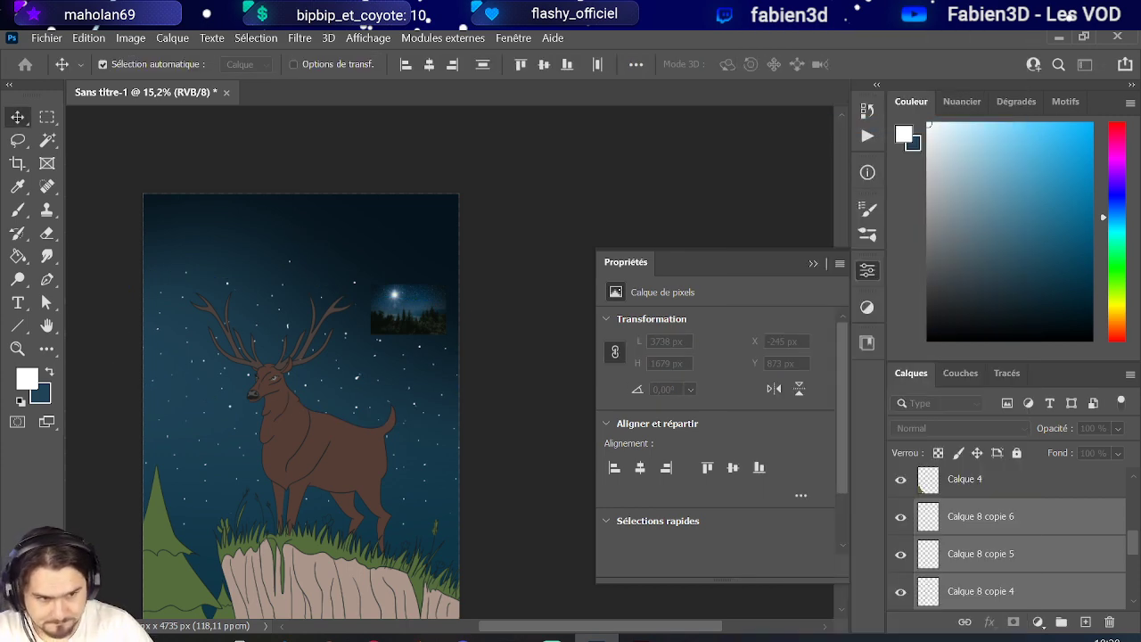
key(Return)
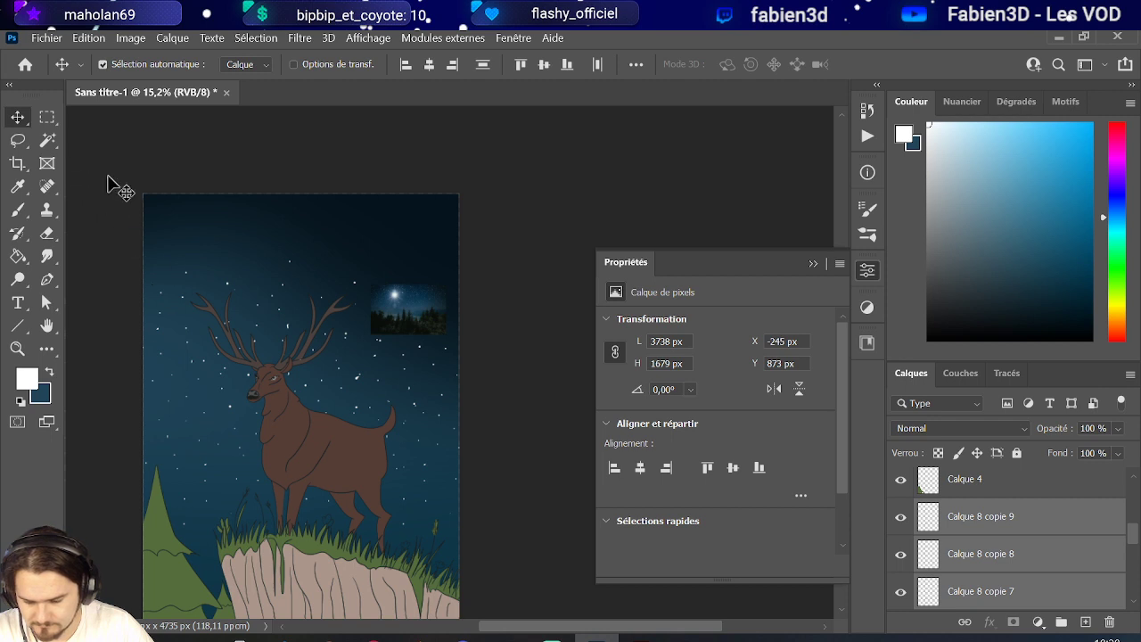
drag(355, 349, 347, 341)
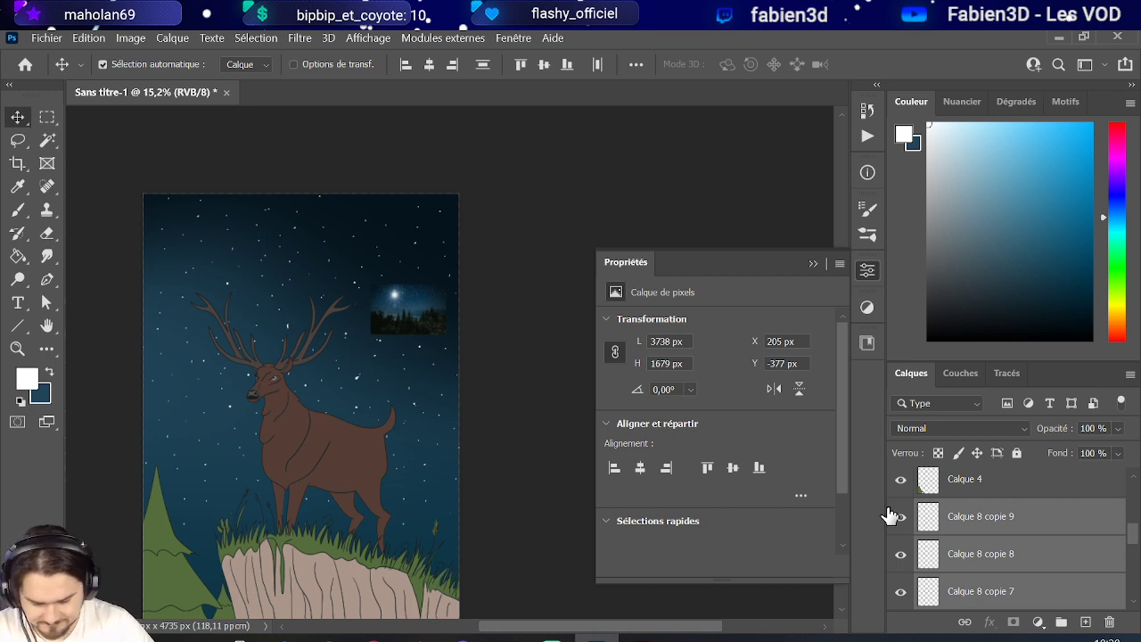
Duplicate the top row of star layers and place the copies over the bottom of the canvas at X -245 px, Y 3216 px.
right_click(988, 521)
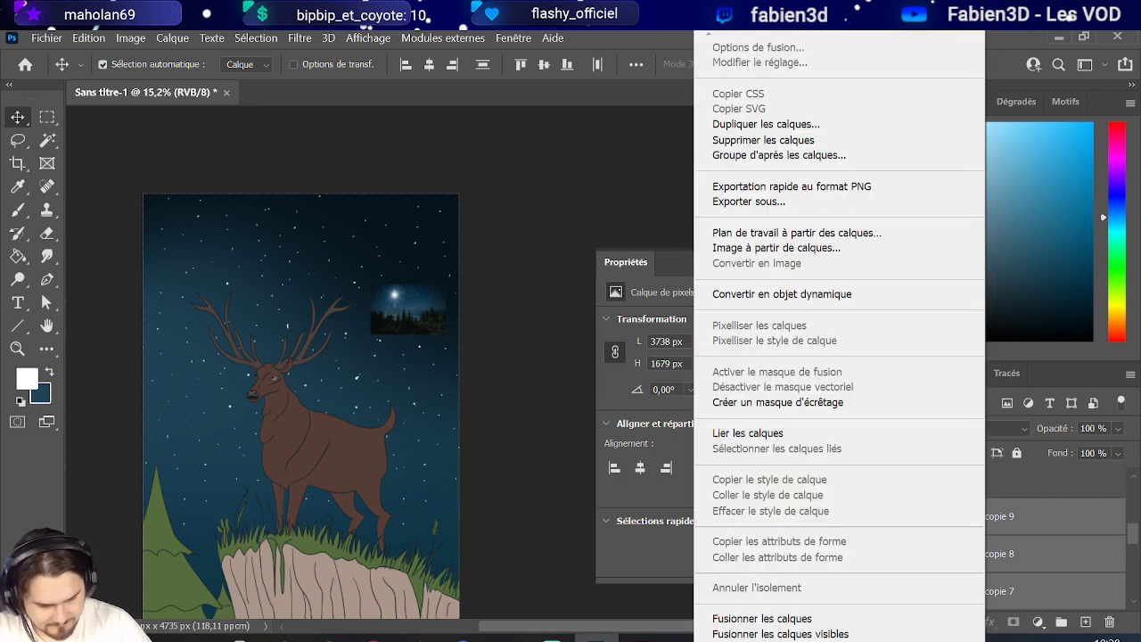
click(731, 124)
key(Return)
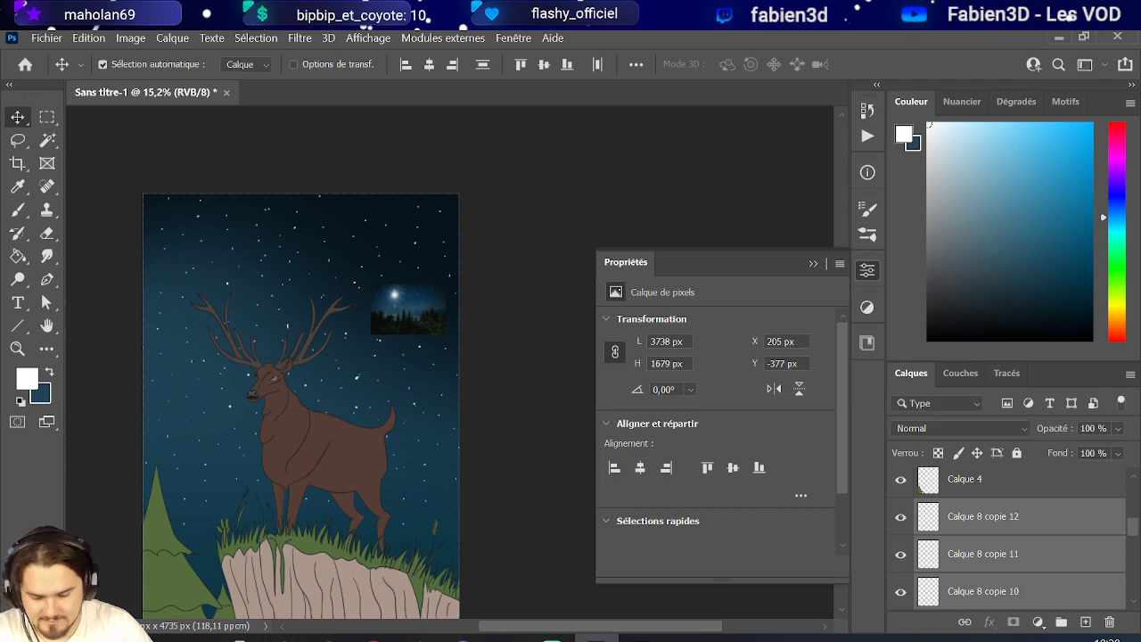
click(88, 37)
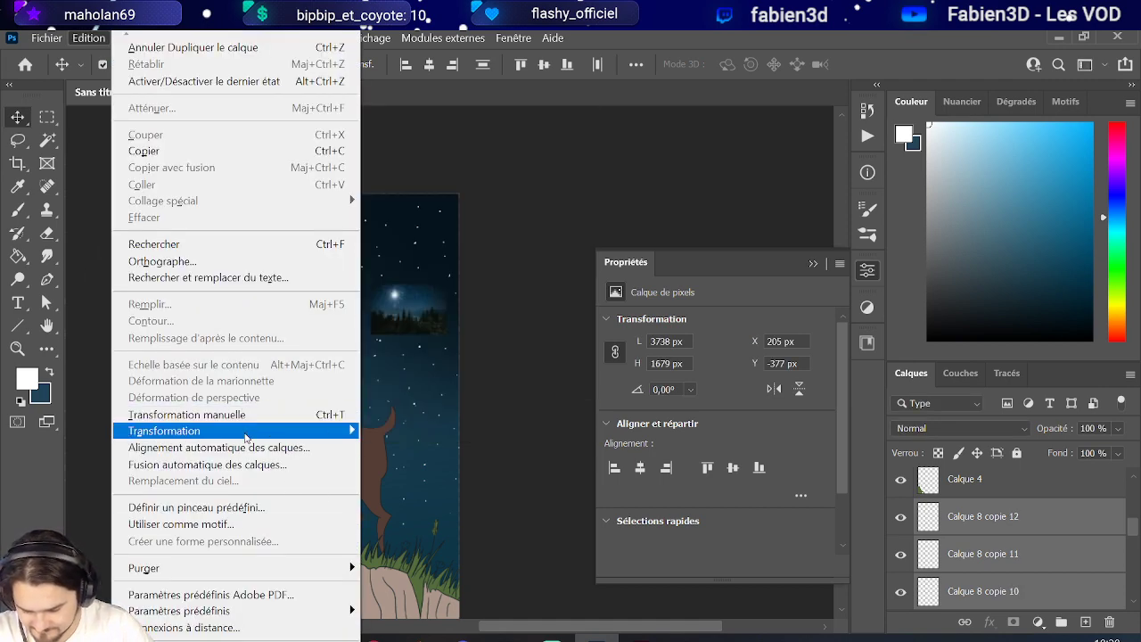
click(243, 415)
scroll(356, 310, down, 1)
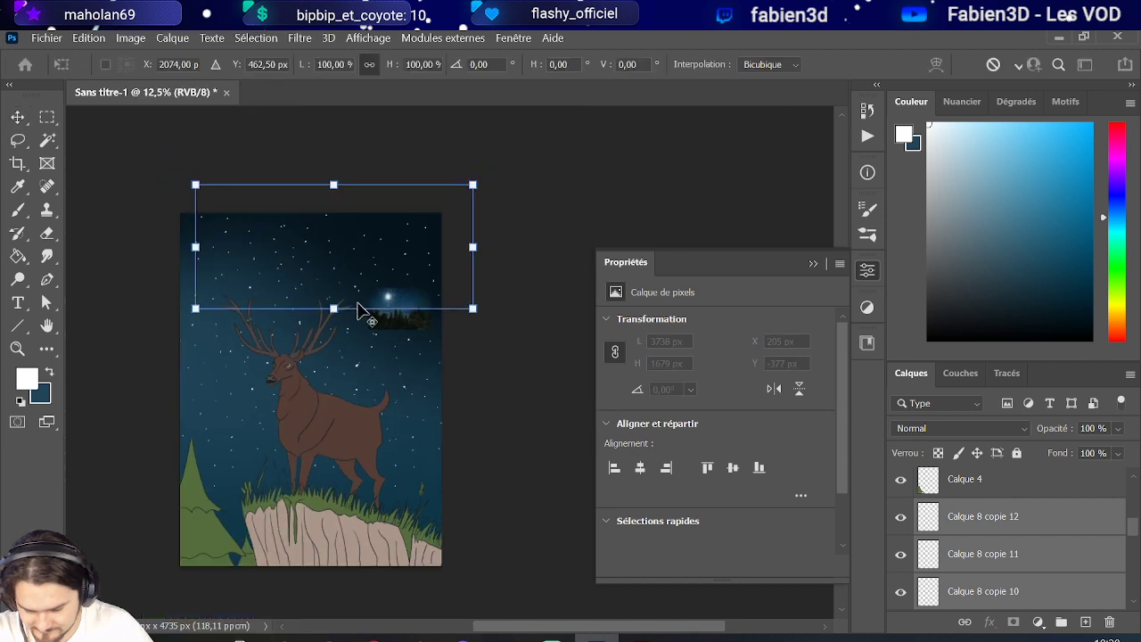
drag(386, 246, 347, 505)
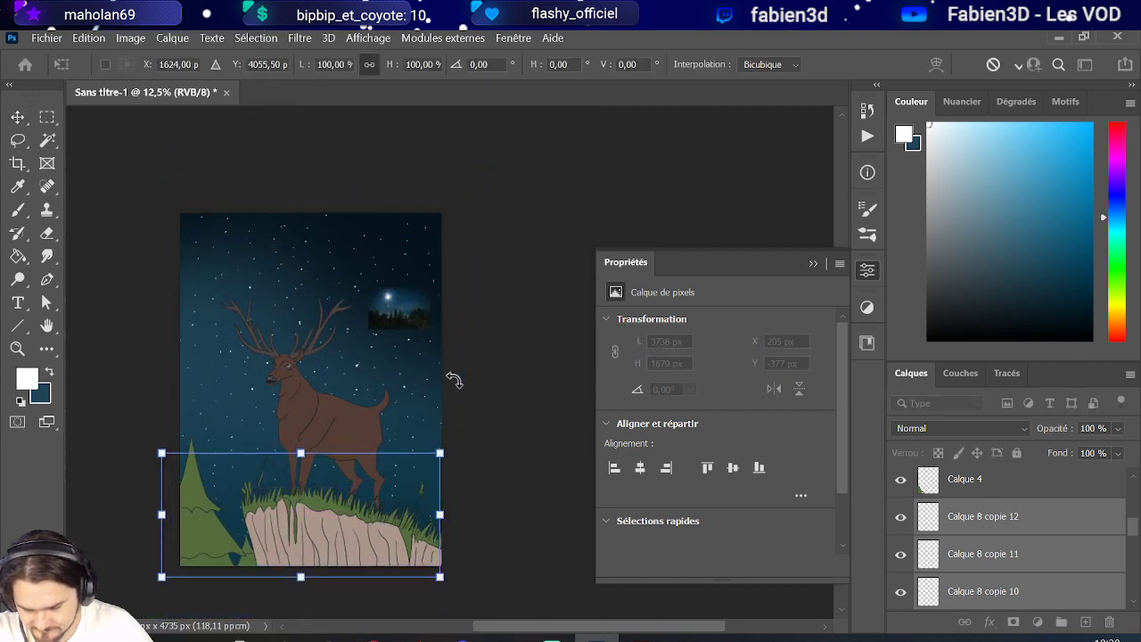
key(Return)
scroll(387, 337, up, 1)
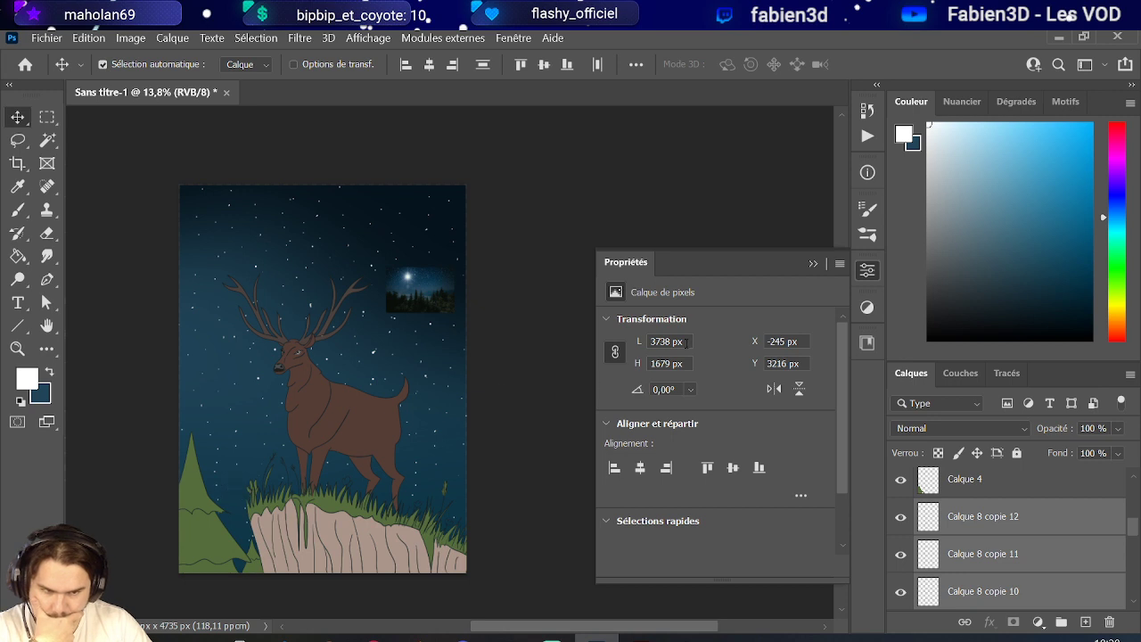
Add a new empty layer directly above Calque 7, beneath all the star layers.
scroll(954, 562, down, 10)
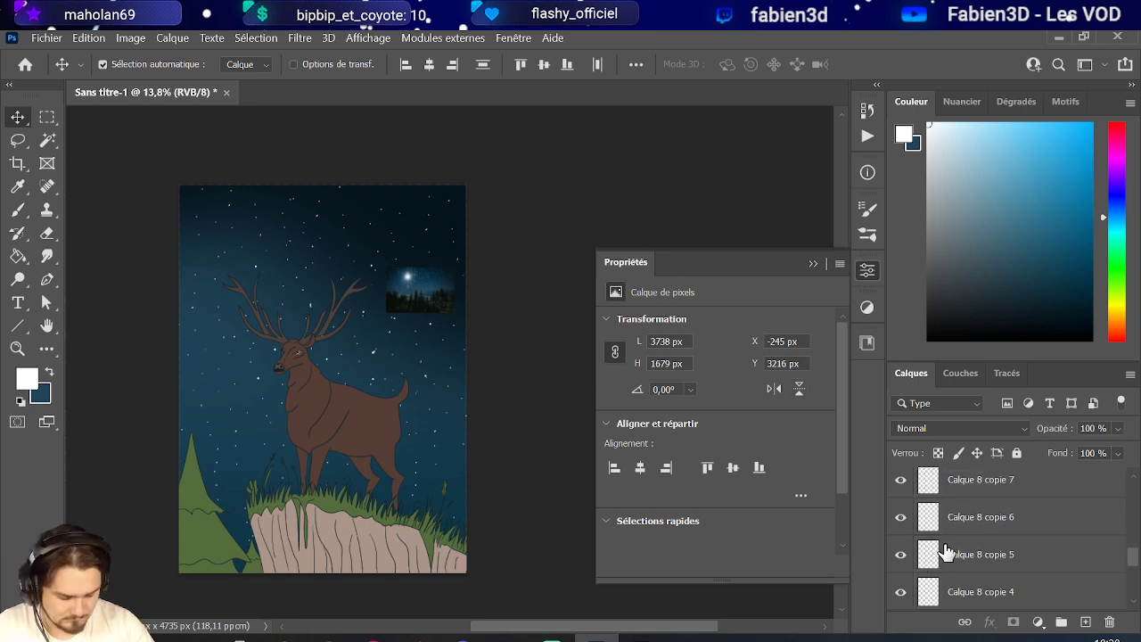
click(963, 590)
click(966, 561)
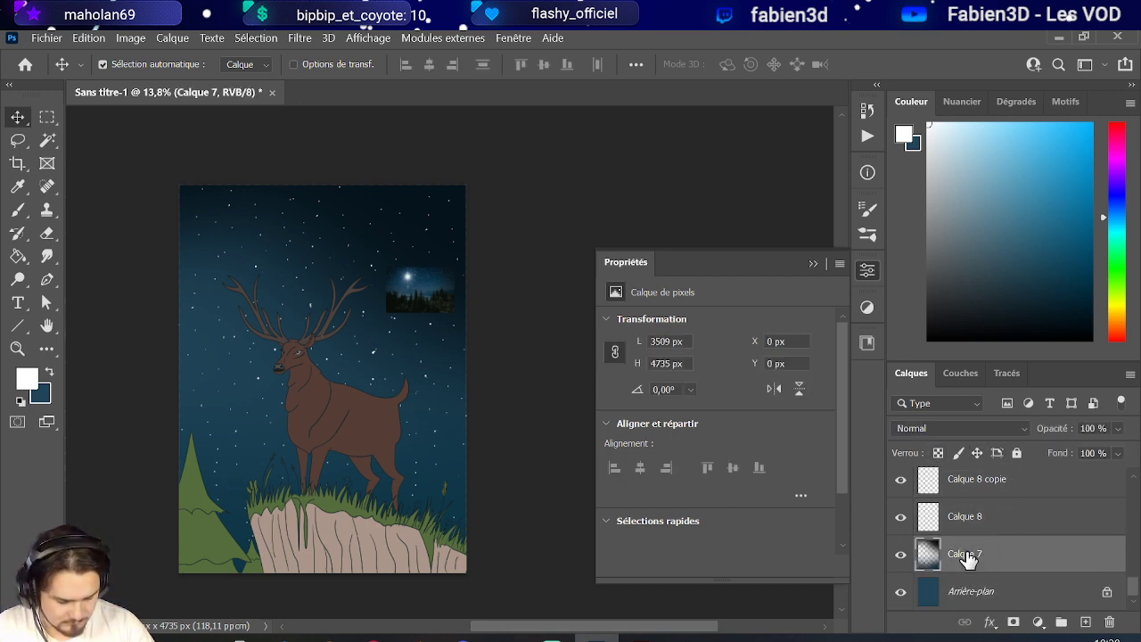
click(973, 590)
click(971, 560)
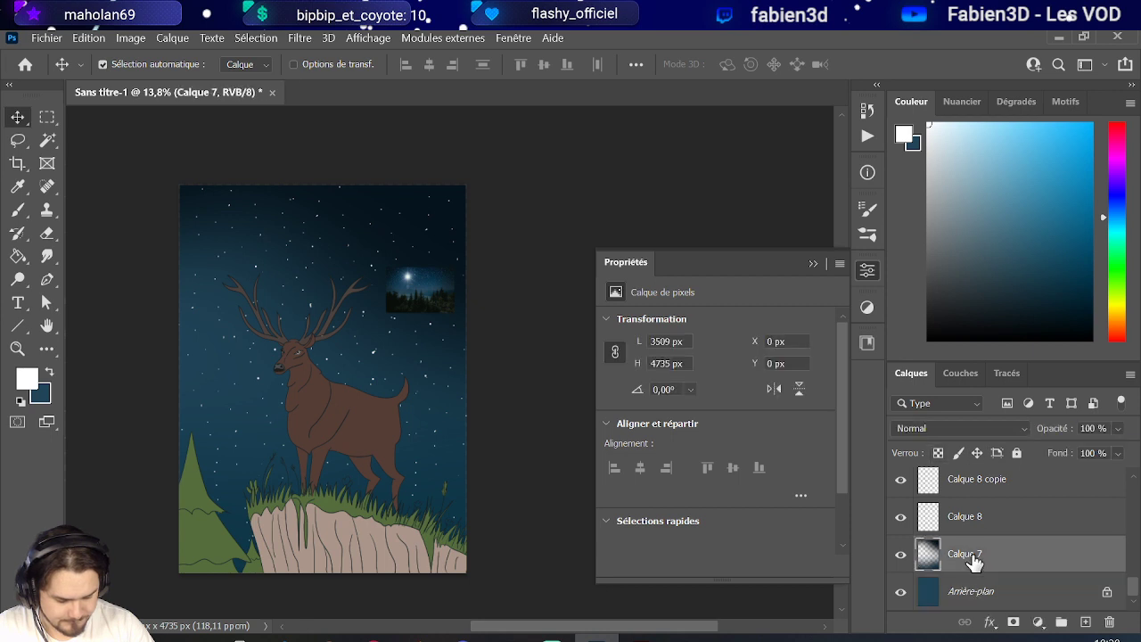
click(1086, 622)
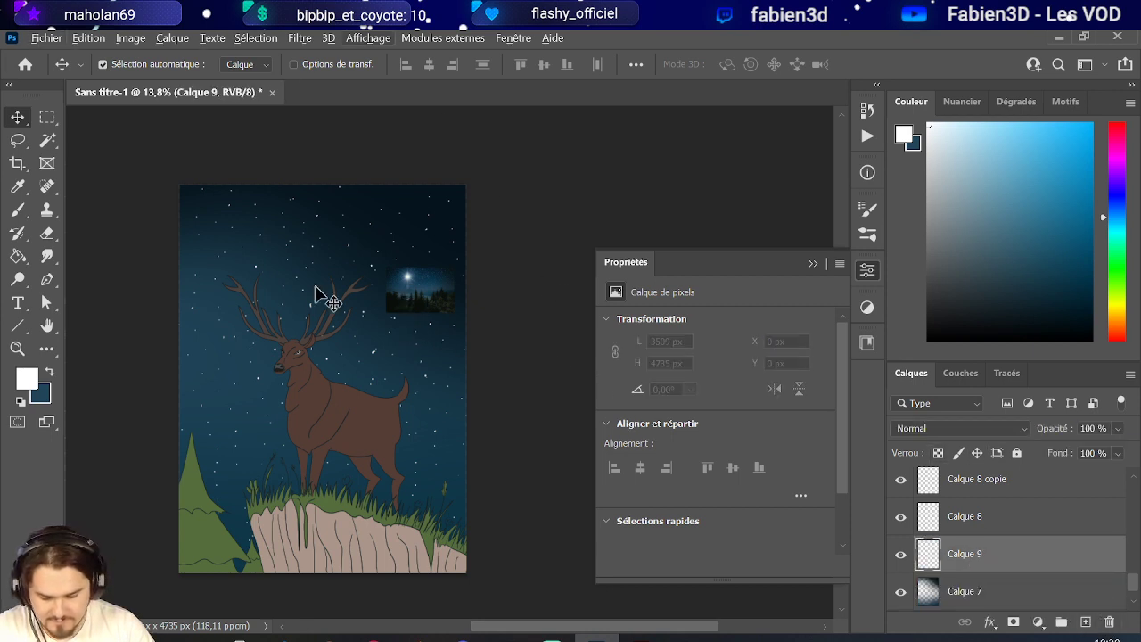
Pick up the dark blue just above the treeline in the reference image as the brush colour.
click(17, 214)
scroll(392, 267, up, 5)
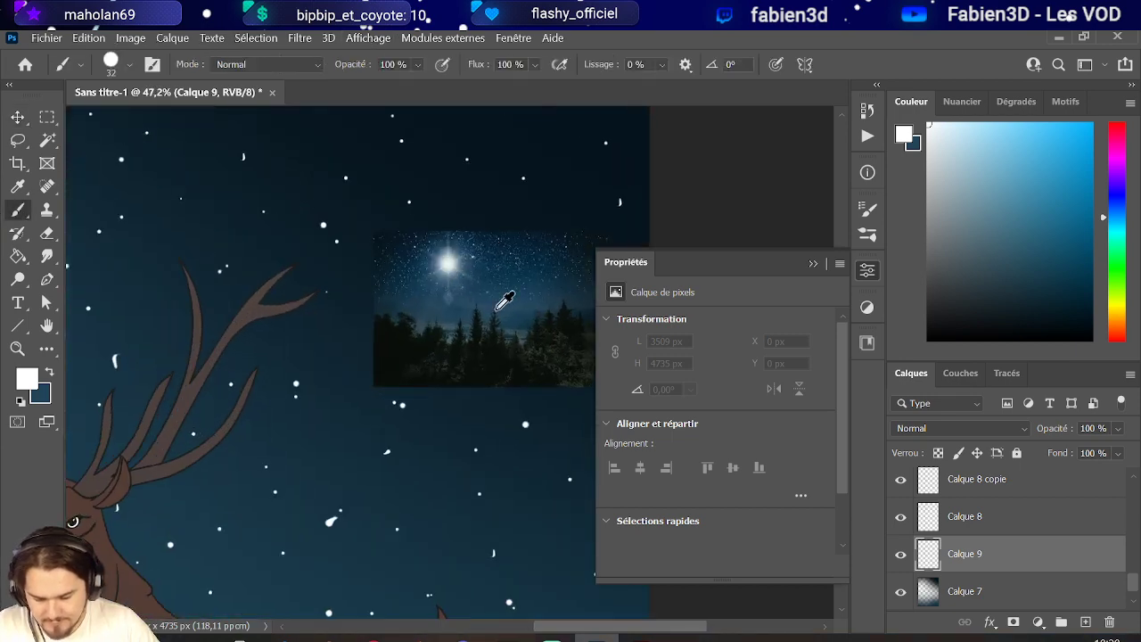
alt+click(515, 309)
scroll(512, 307, down, 3)
scroll(508, 312, up, 4)
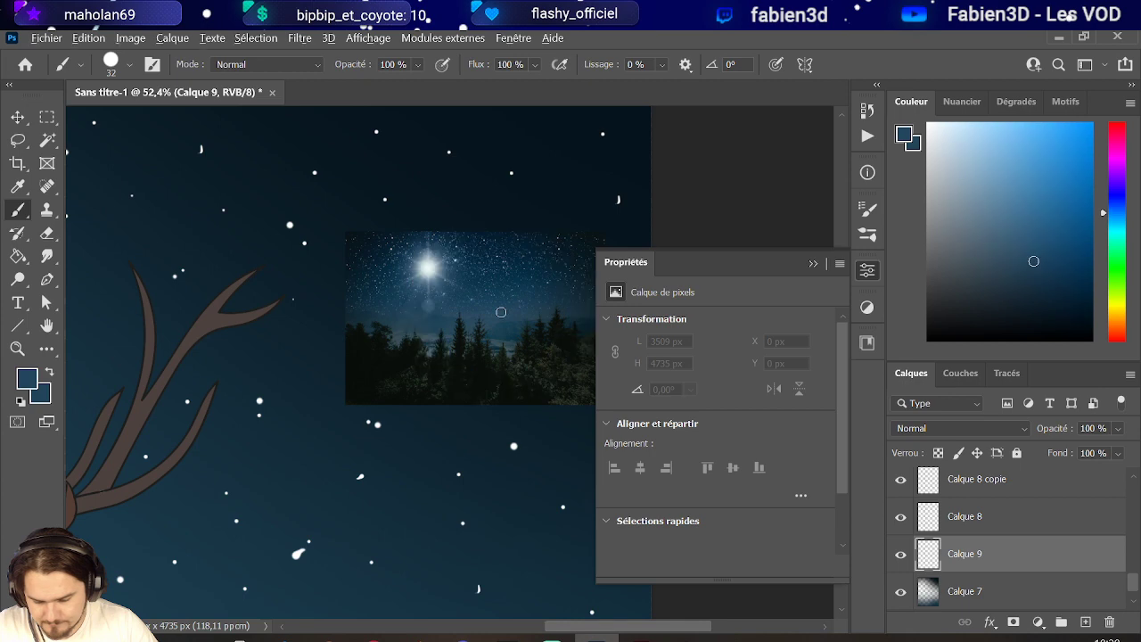
Pick up a light blue from the night-forest reference image and choose the Arrondi flou pression taille brush at 4312 px.
scroll(499, 312, down, 3)
drag(616, 393, 595, 375)
click(959, 317)
key(b)
scroll(330, 410, down, 8)
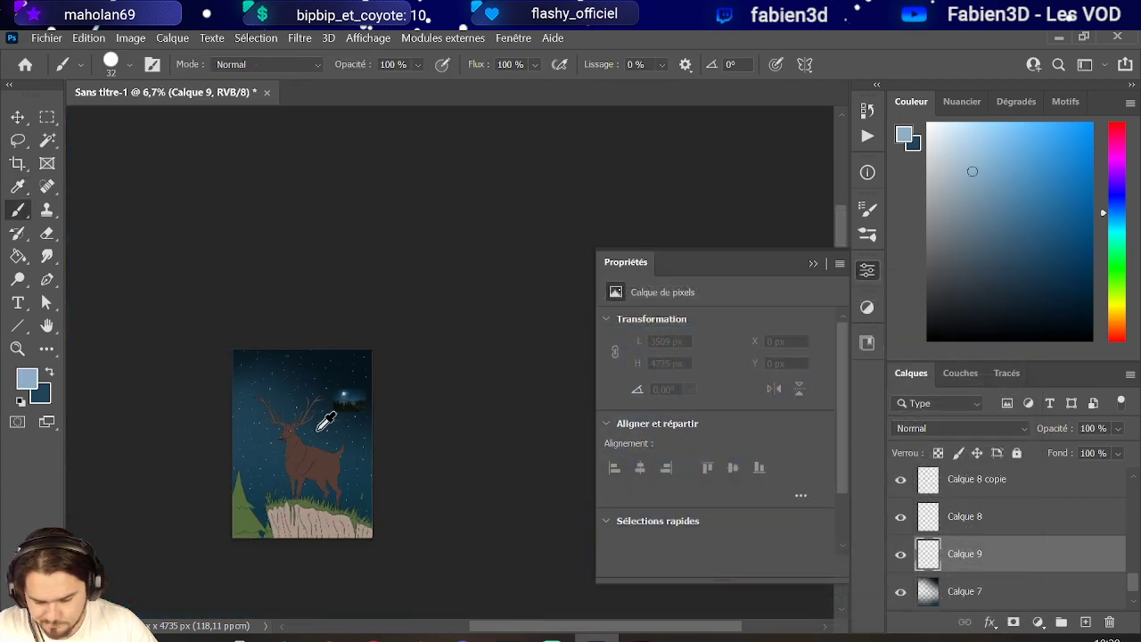
click(130, 64)
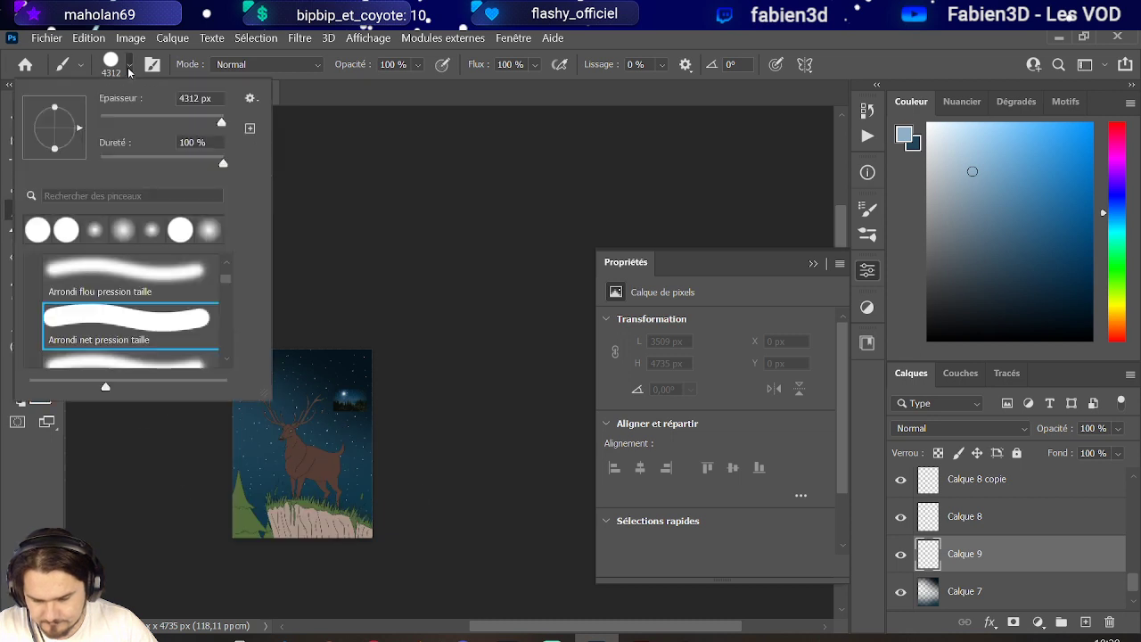
click(126, 280)
Paint a soft light-blue glow across the lower part of the sky on Calque 9, undoing the first stroke.
mouse_move(216, 484)
mouse_down()
mouse_move(201, 515)
mouse_move(310, 571)
mouse_move(375, 575)
mouse_up()
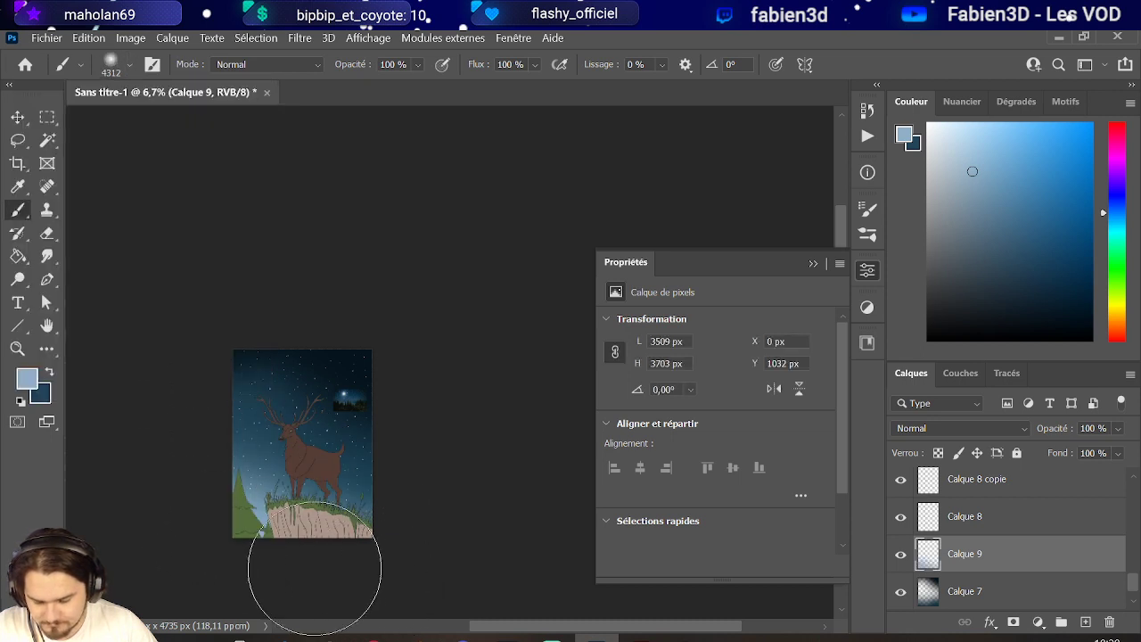
key(ctrl+z)
drag(263, 535, 387, 547)
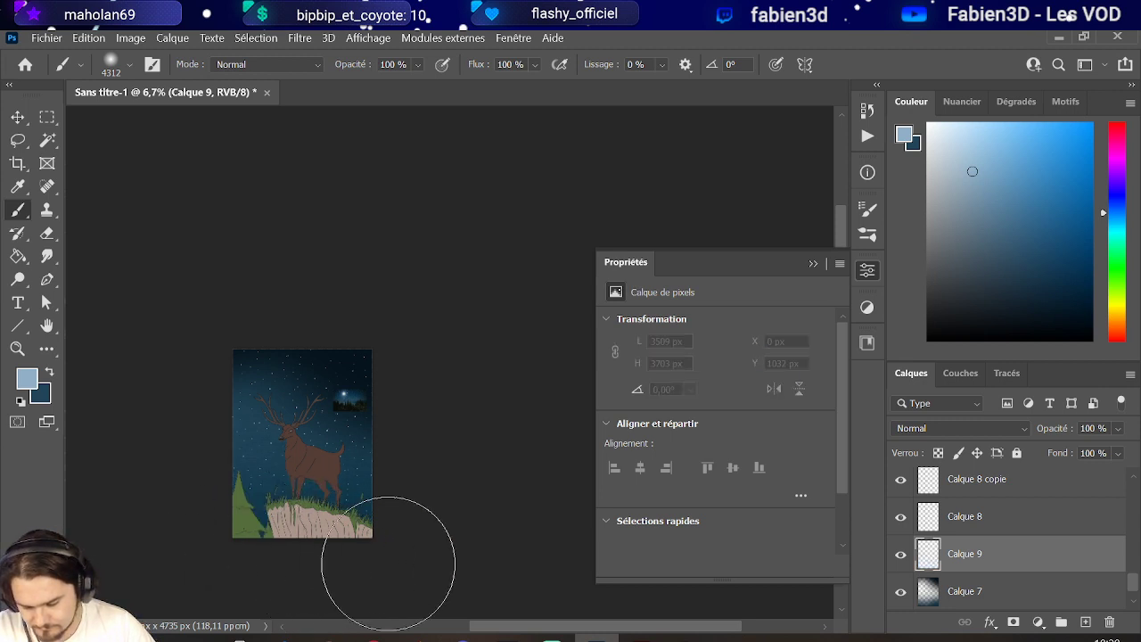
mouse_move(369, 591)
mouse_down()
mouse_move(204, 517)
mouse_move(232, 510)
mouse_move(199, 509)
mouse_up()
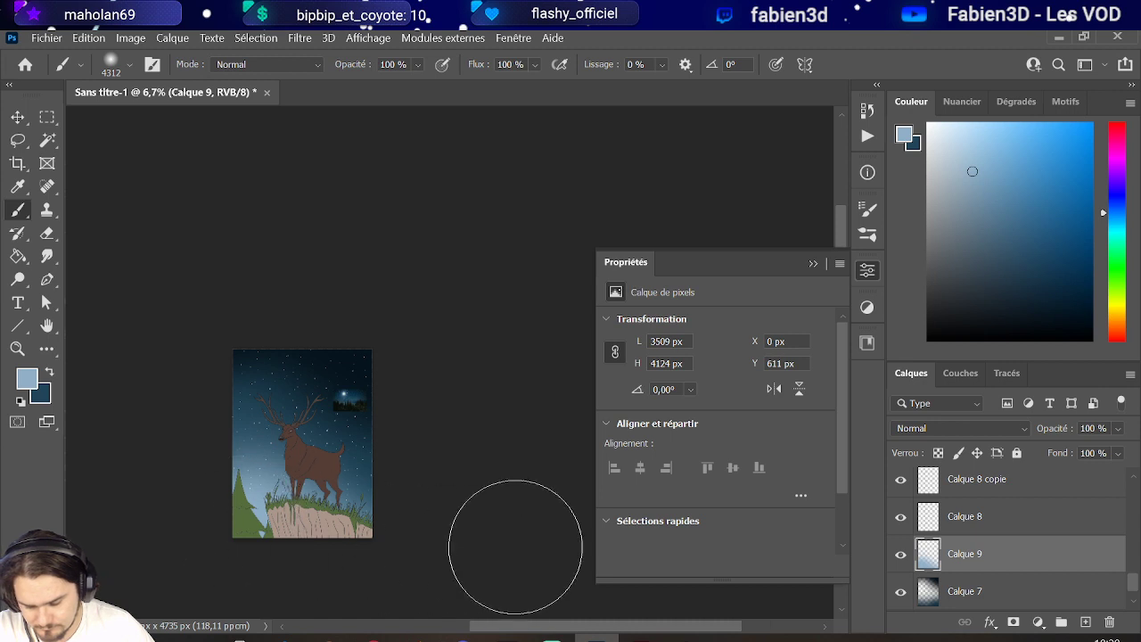
Set Calque 9 to the Superposition blend mode at 34 % opacity.
click(994, 428)
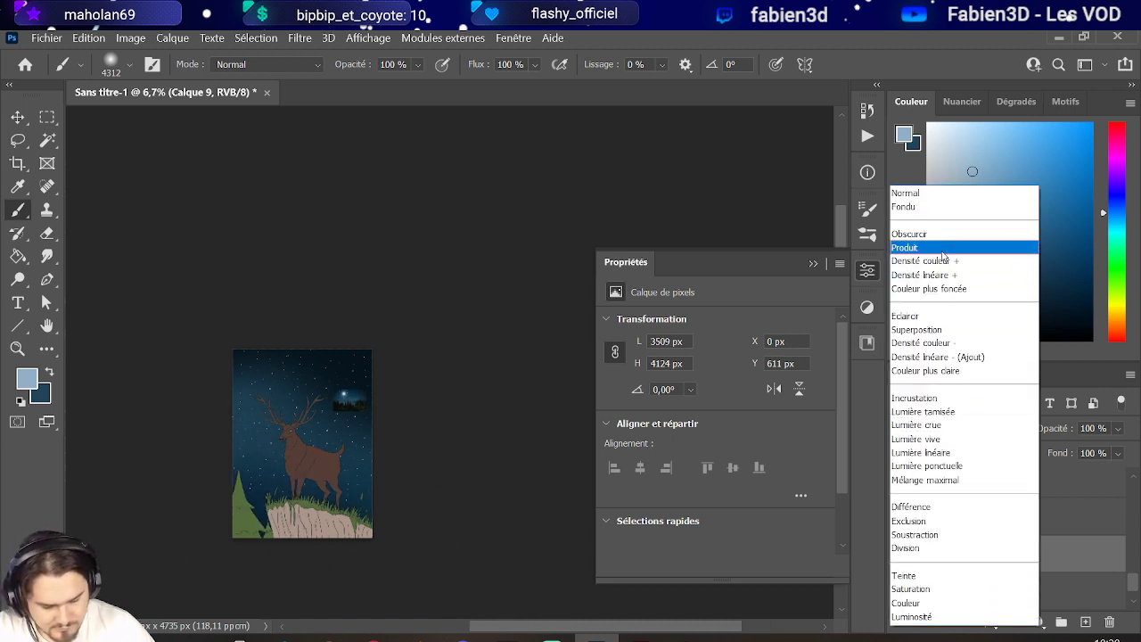
click(967, 330)
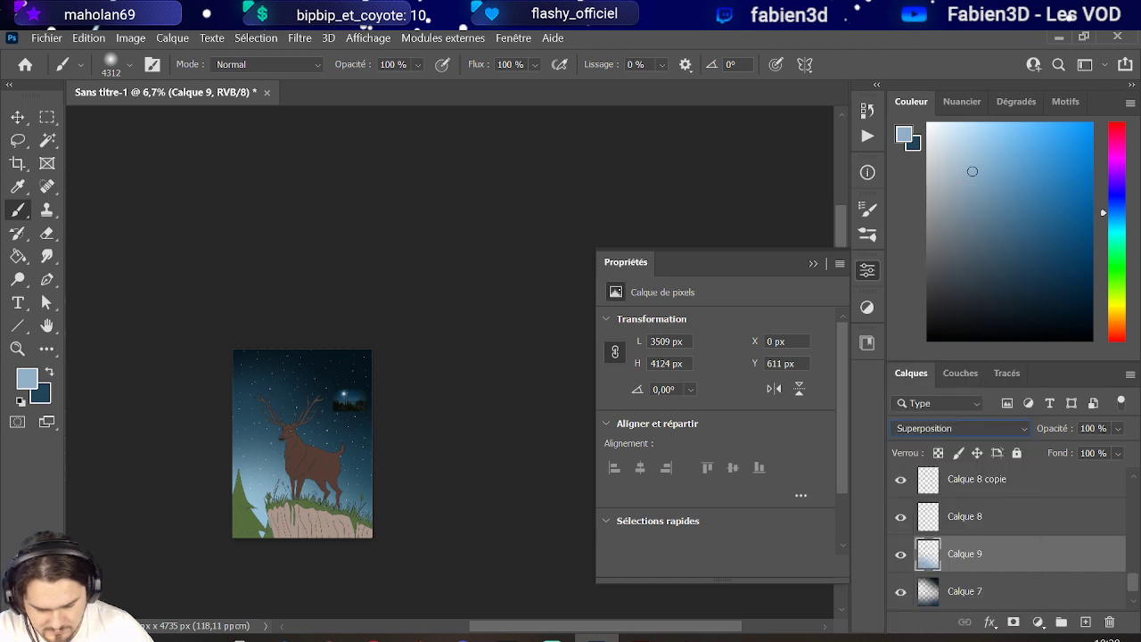
drag(1115, 432, 1104, 451)
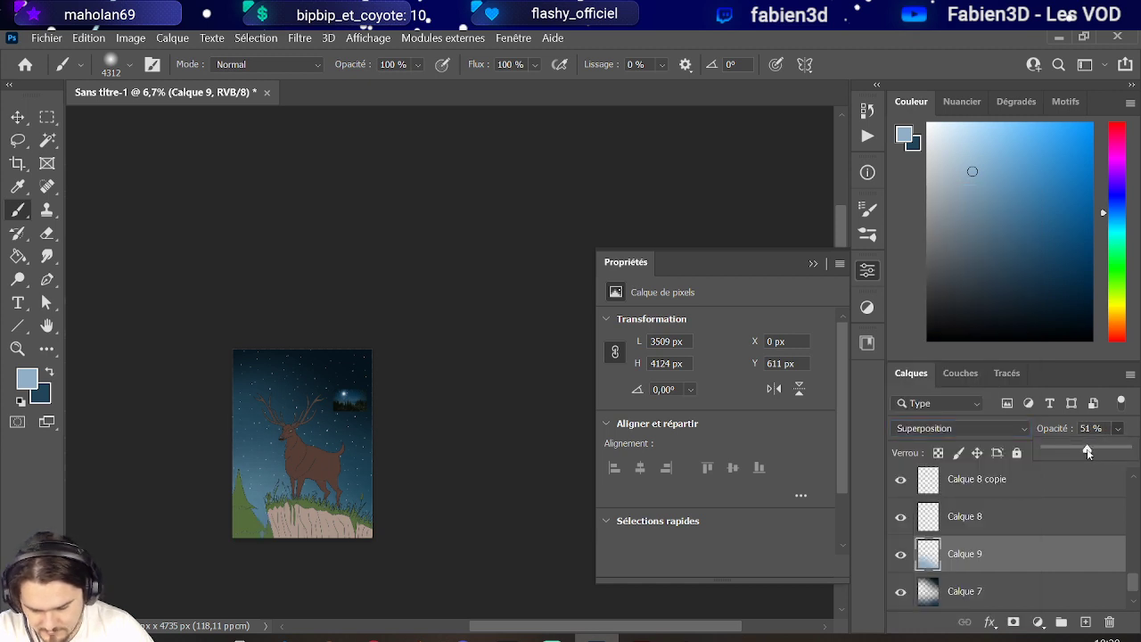
drag(1087, 452, 1073, 452)
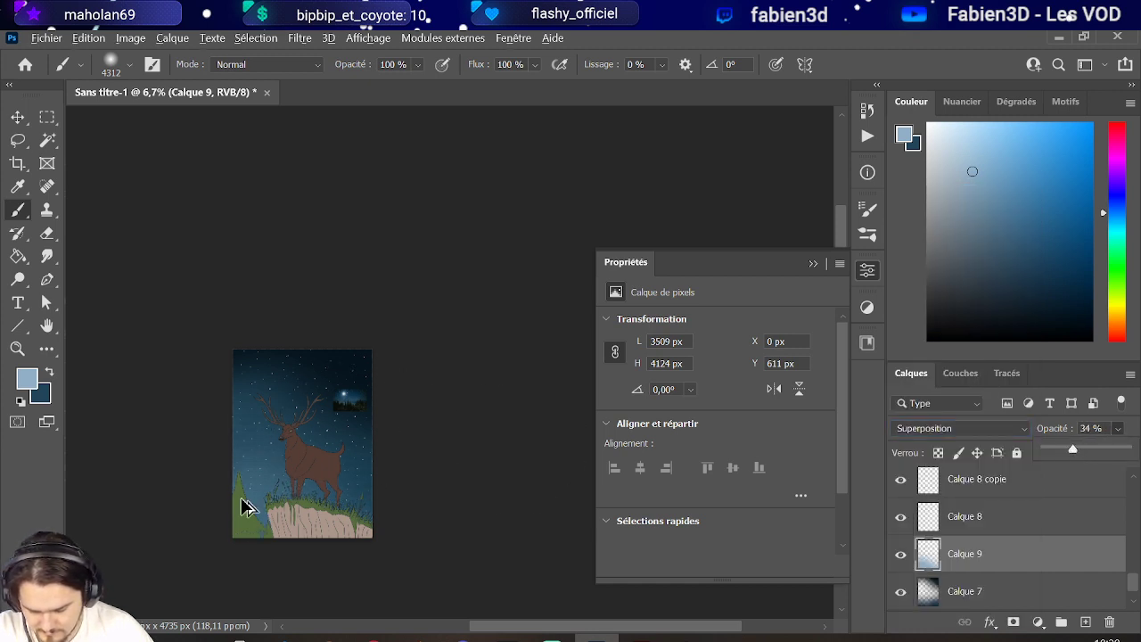
scroll(318, 476, up, 5)
scroll(284, 373, down, 3)
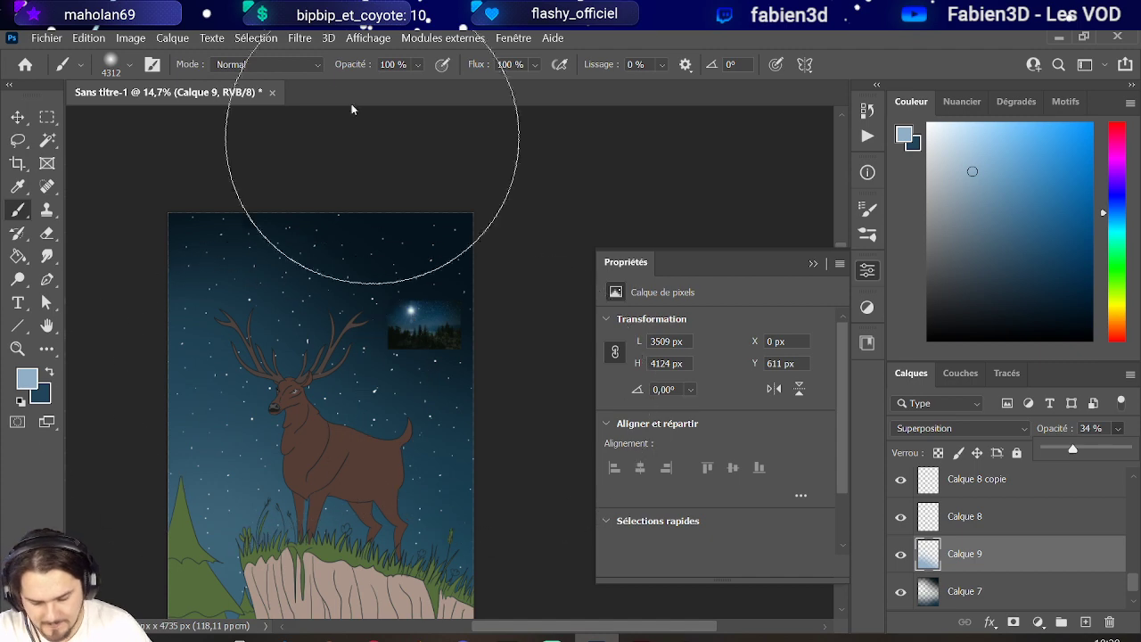
scroll(361, 295, down, 1)
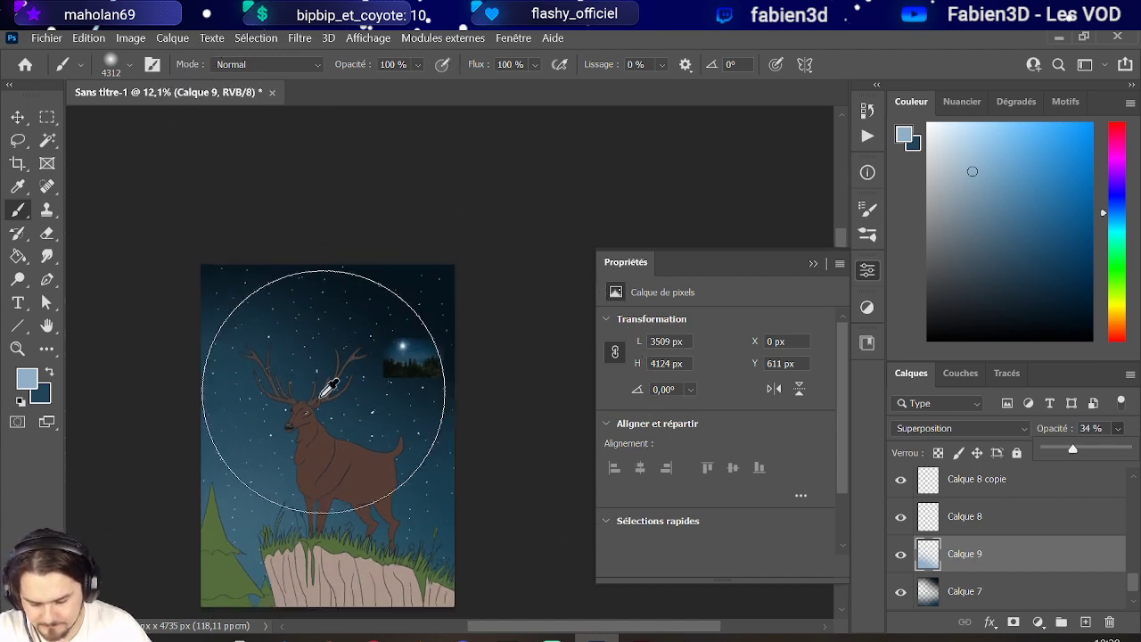
scroll(357, 370, up, 1)
Save the document as Spirit.psd in the Bureau folder.
click(46, 38)
click(372, 216)
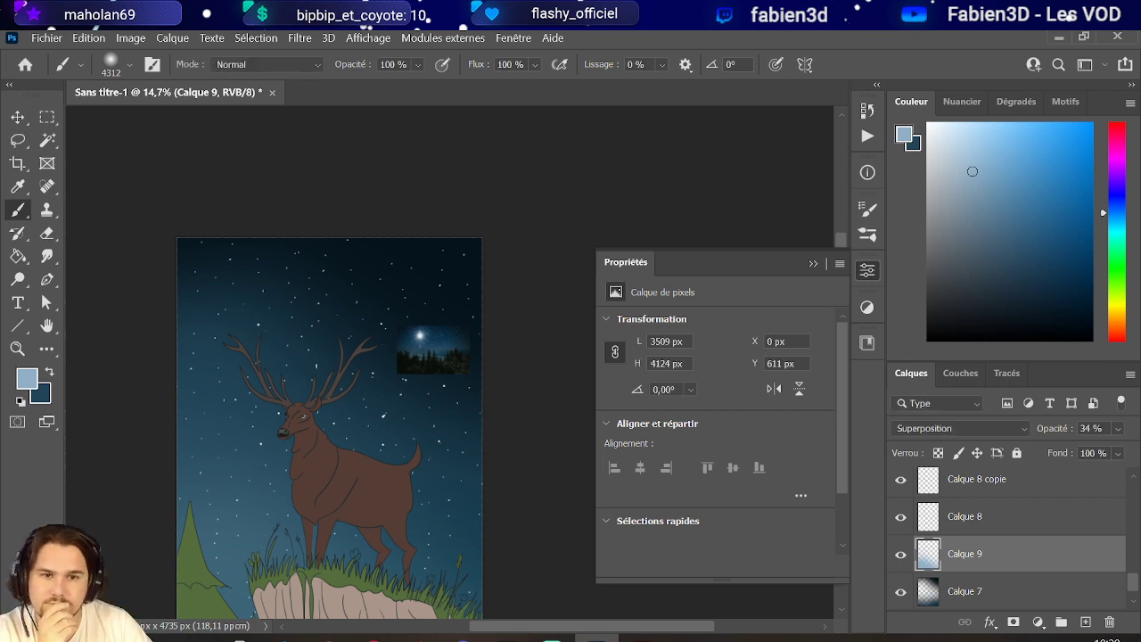
click(40, 37)
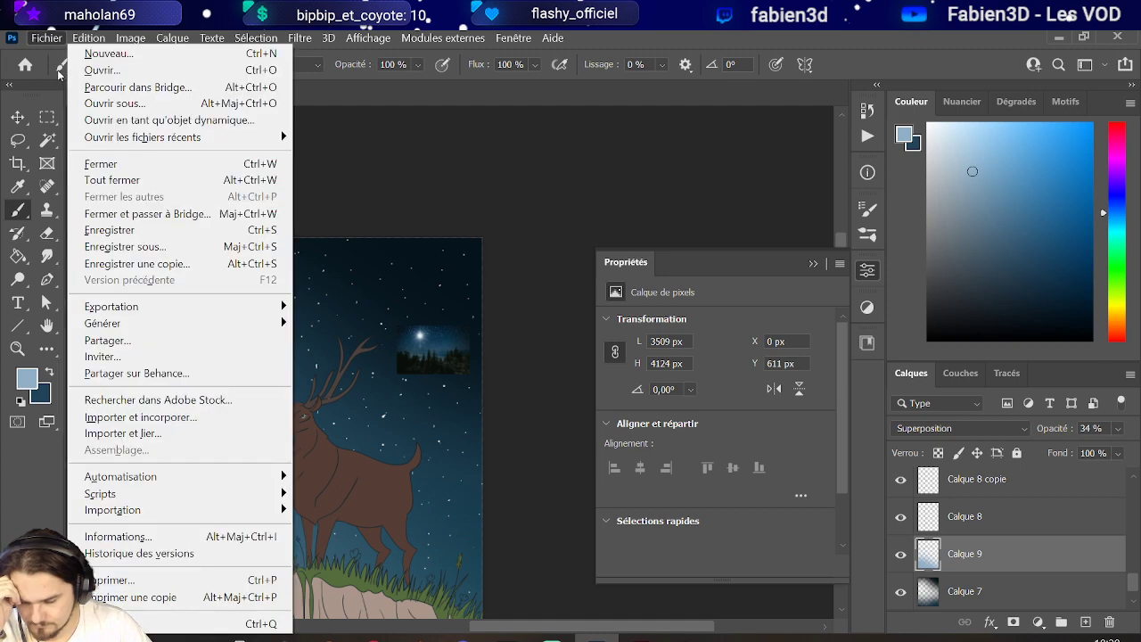
click(151, 244)
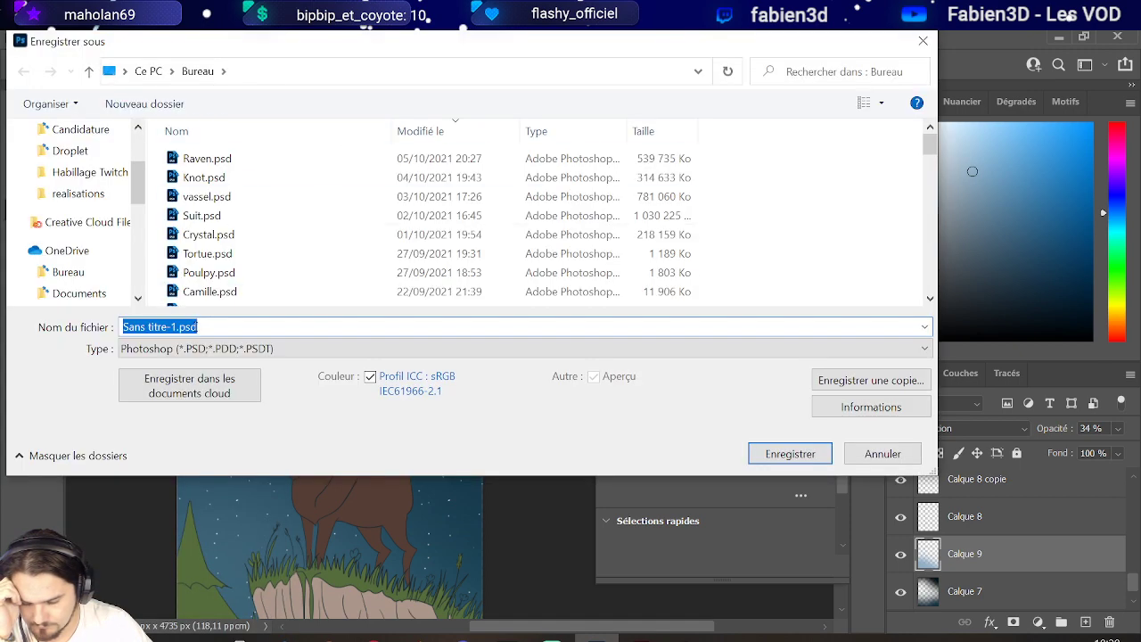
click(172, 327)
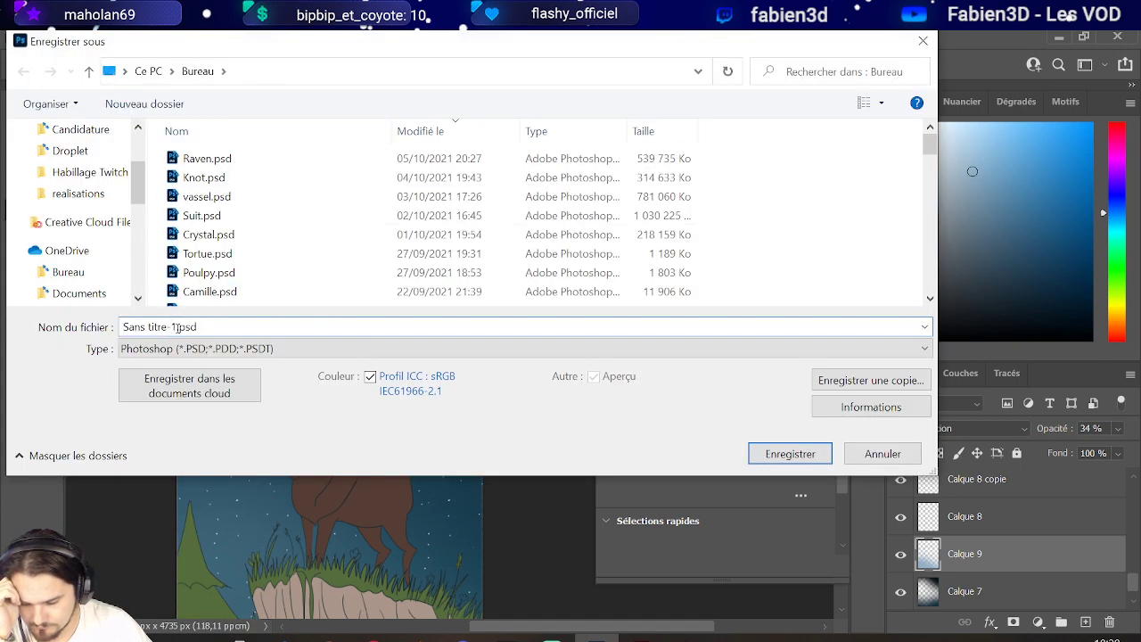
drag(174, 326, 40, 321)
text(Spirit)
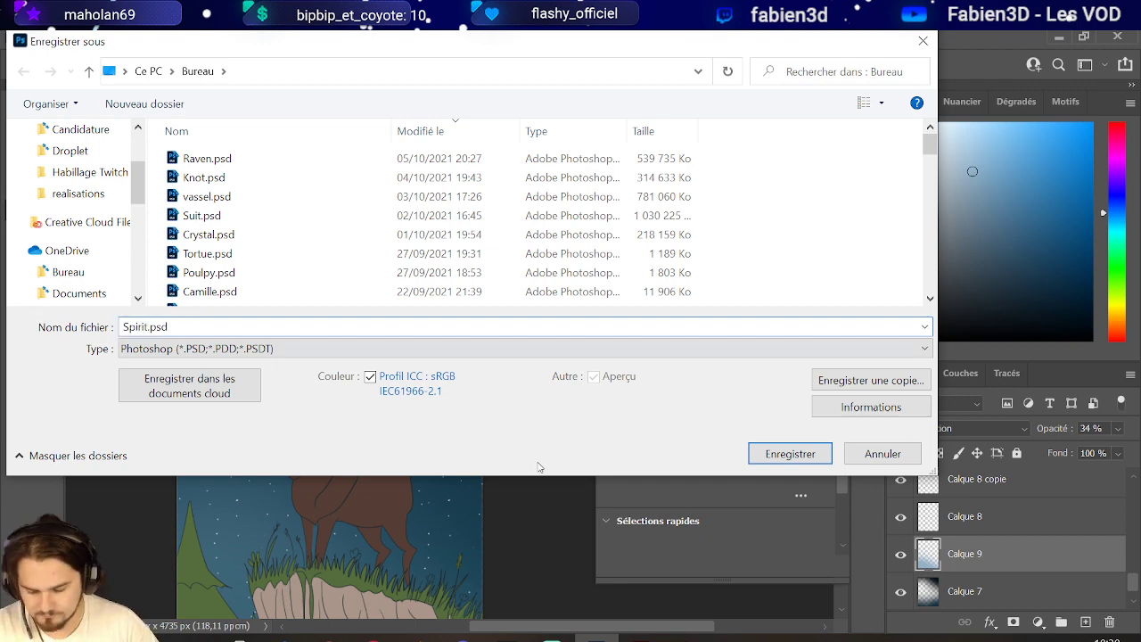
click(789, 453)
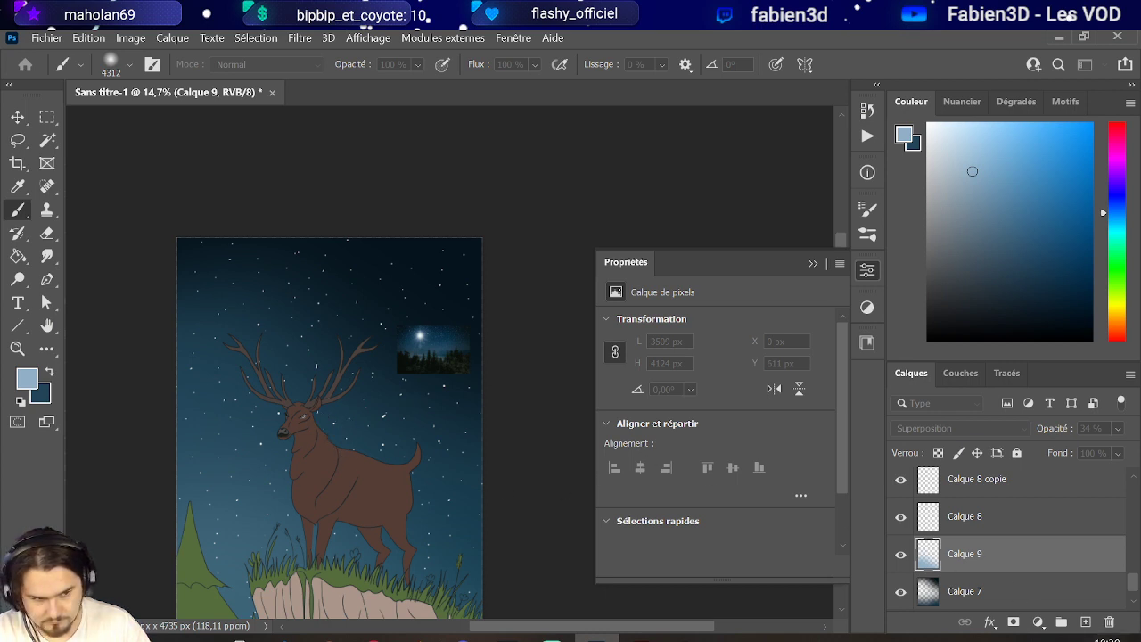
Reduce the brush size to 1591 px and hide the licensed-image reference layer.
mouse_move(401, 418)
mouse_down()
mouse_move(169, 438)
mouse_move(183, 435)
mouse_up()
scroll(262, 449, down, 3)
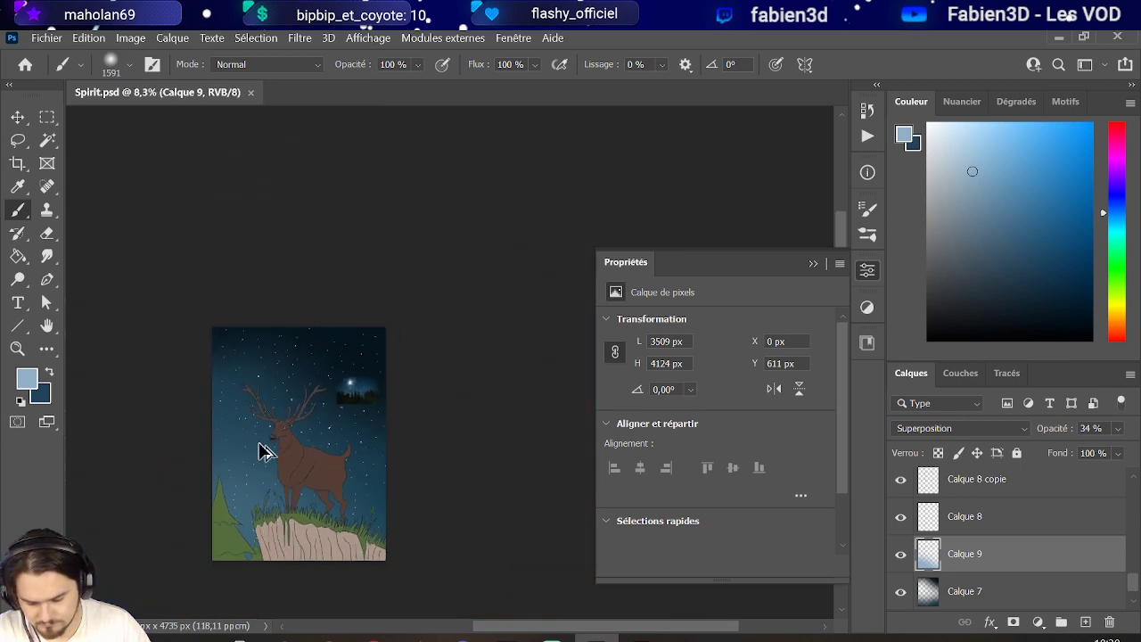
scroll(262, 448, up, 1)
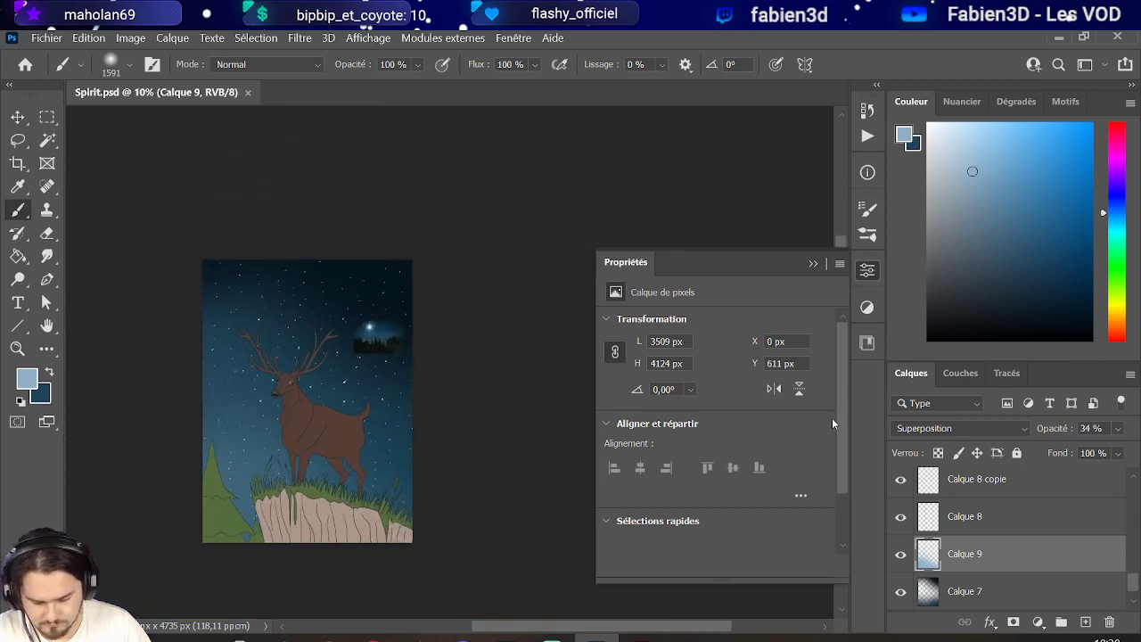
scroll(936, 575, up, 1)
scroll(936, 579, up, 5)
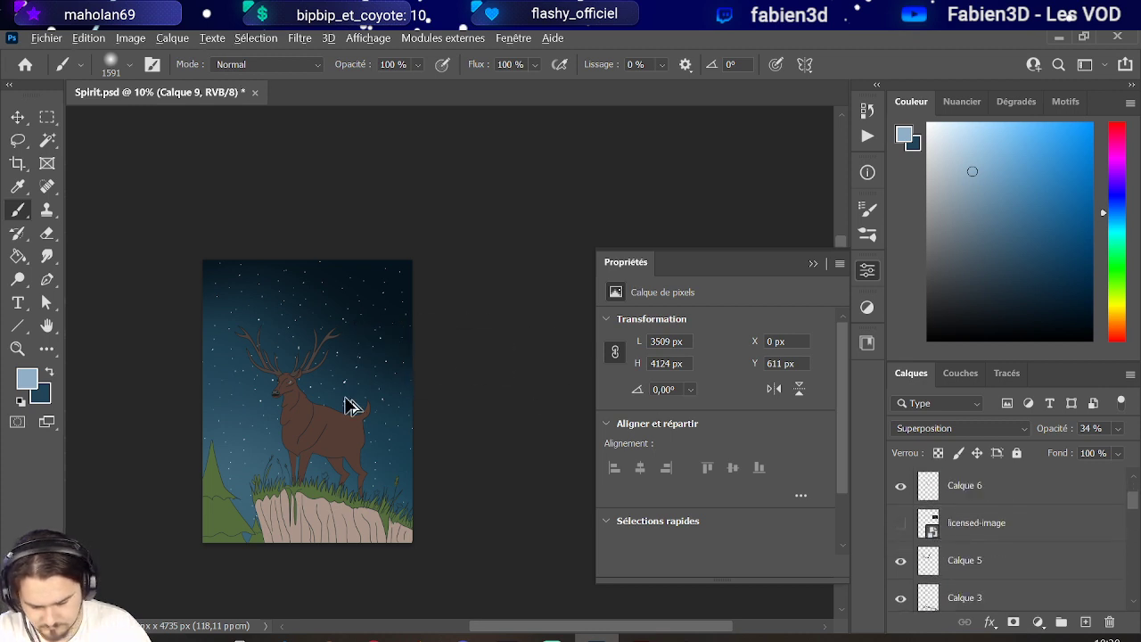
scroll(262, 440, up, 1)
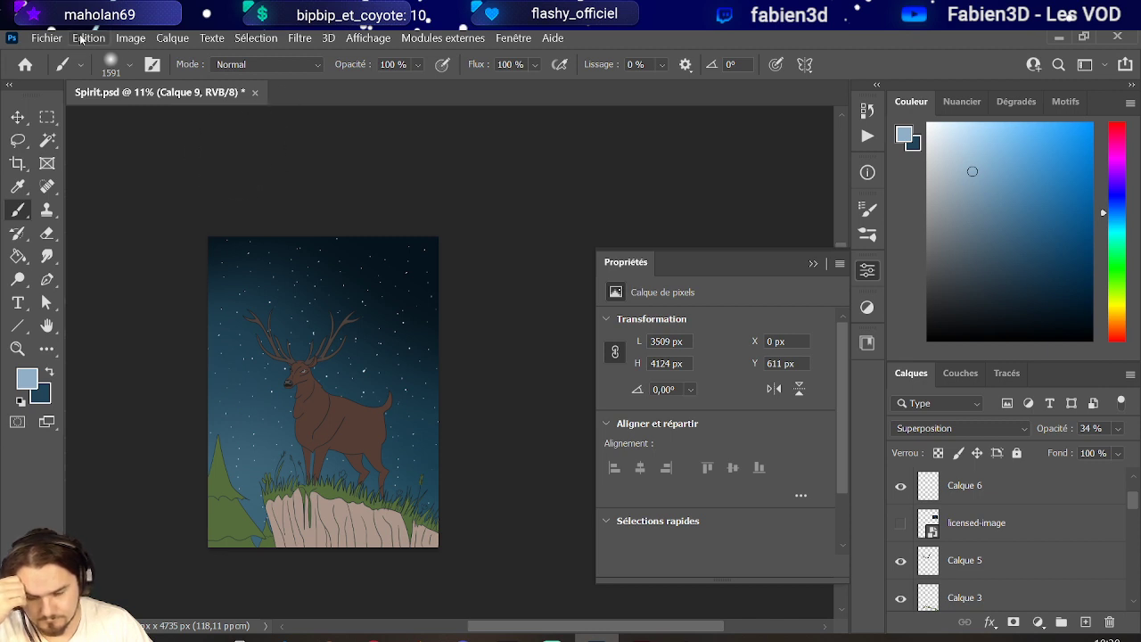
Open the recent file Crystal.psd and duplicate its 3gardez-les-traces-de-pinceau-visibles texture layer into Spirit.psd.
click(51, 47)
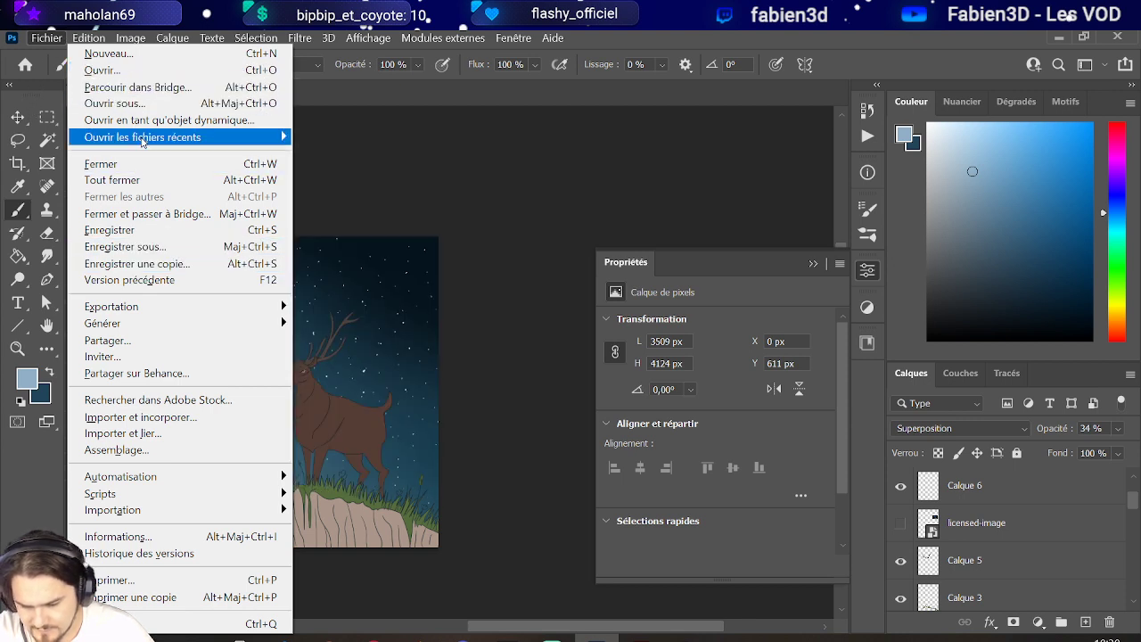
mouse_move(142, 138)
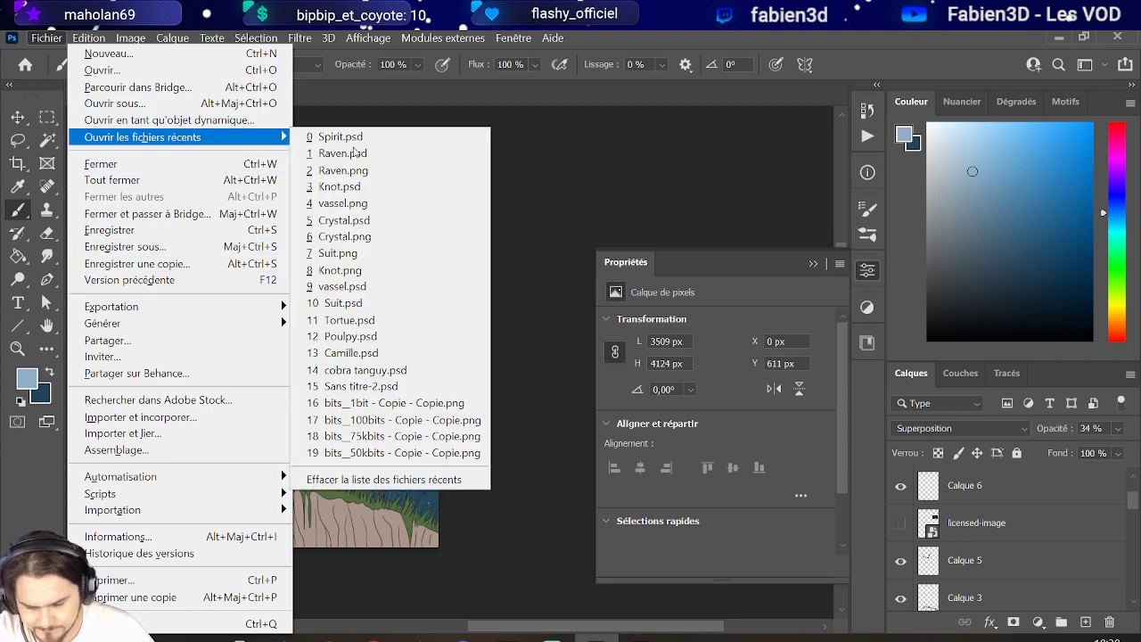
click(370, 221)
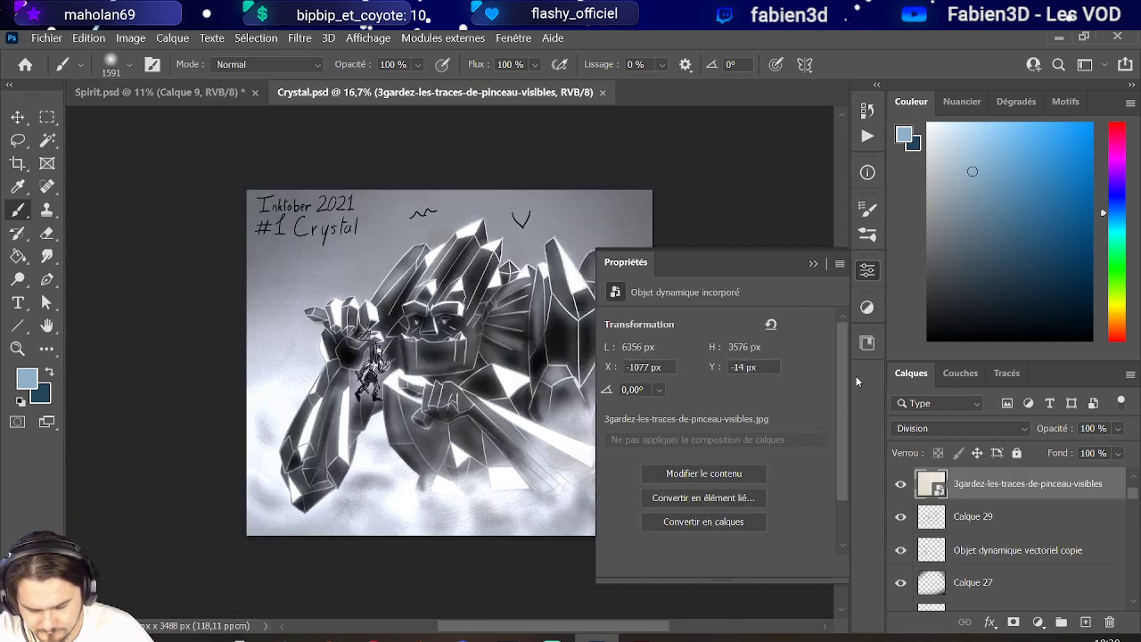
right_click(1024, 482)
click(794, 76)
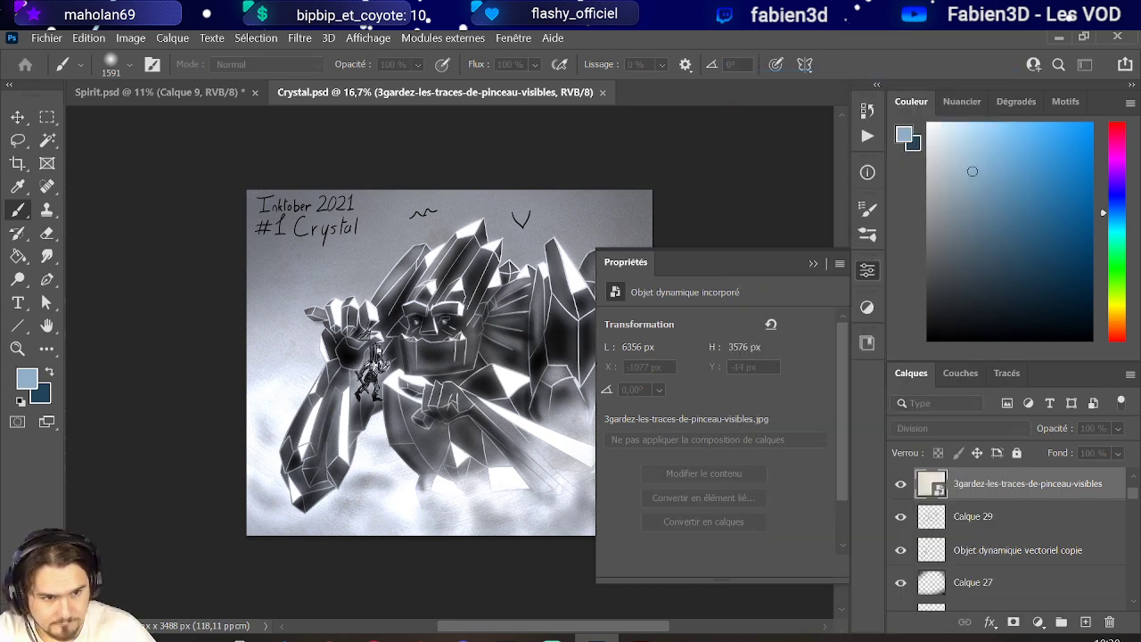
key(Return)
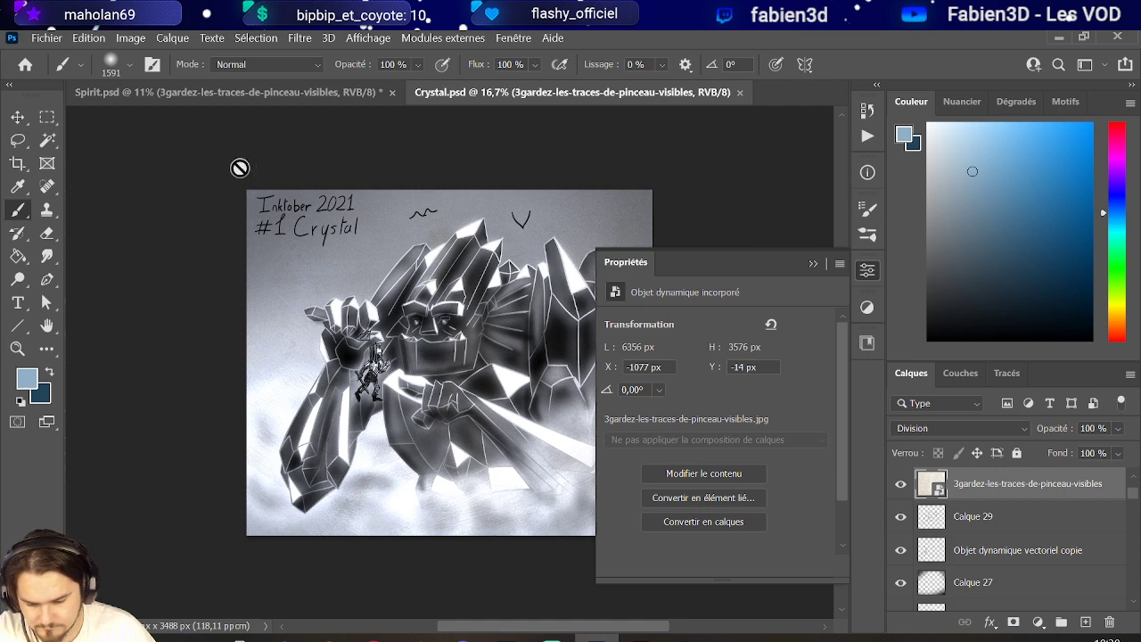
In Spirit.psd, scale the texture layer to 100.83 % and position it at X -1867 px, Y -53 px to cover the canvas.
click(253, 98)
scroll(301, 410, up, 1)
scroll(304, 412, down, 1)
click(89, 37)
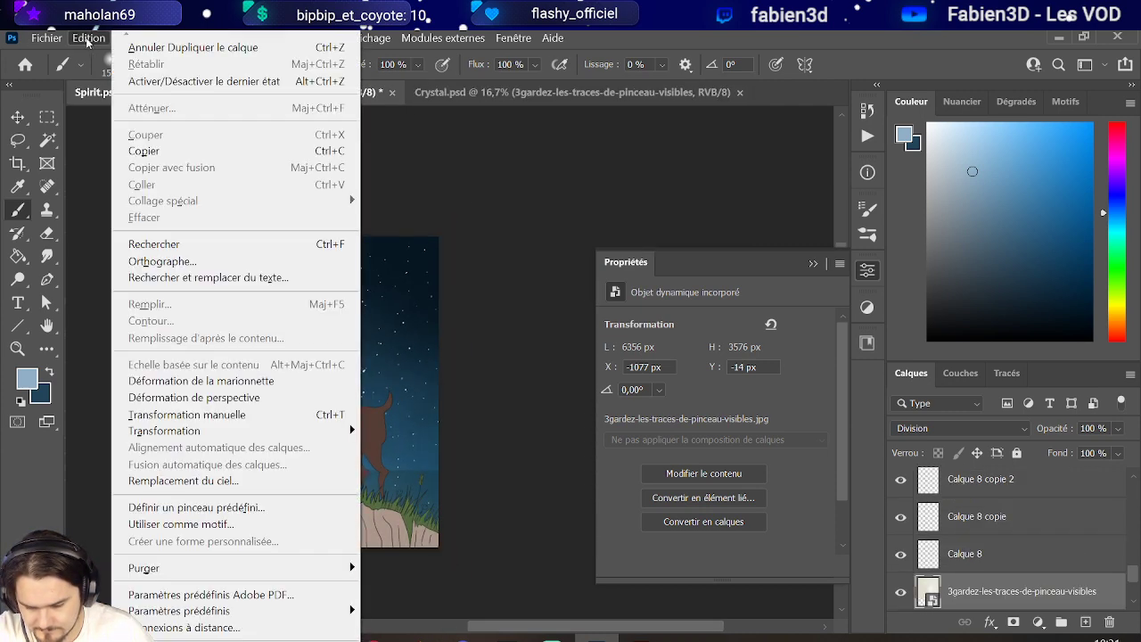
click(191, 412)
scroll(428, 465, down, 2)
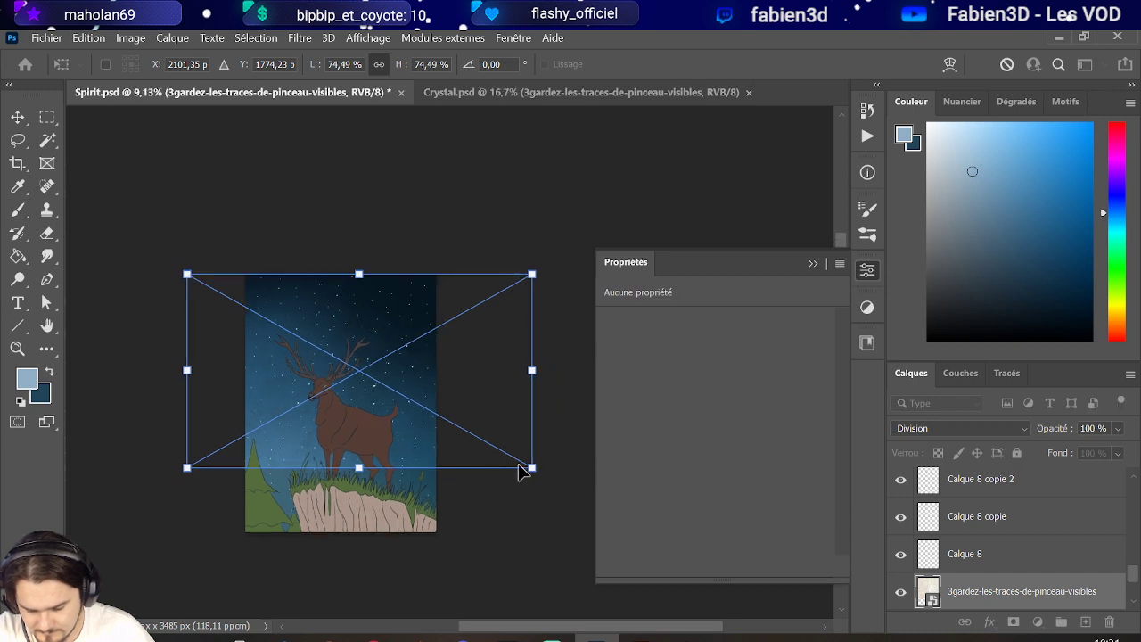
drag(527, 467, 640, 553)
drag(512, 527, 474, 510)
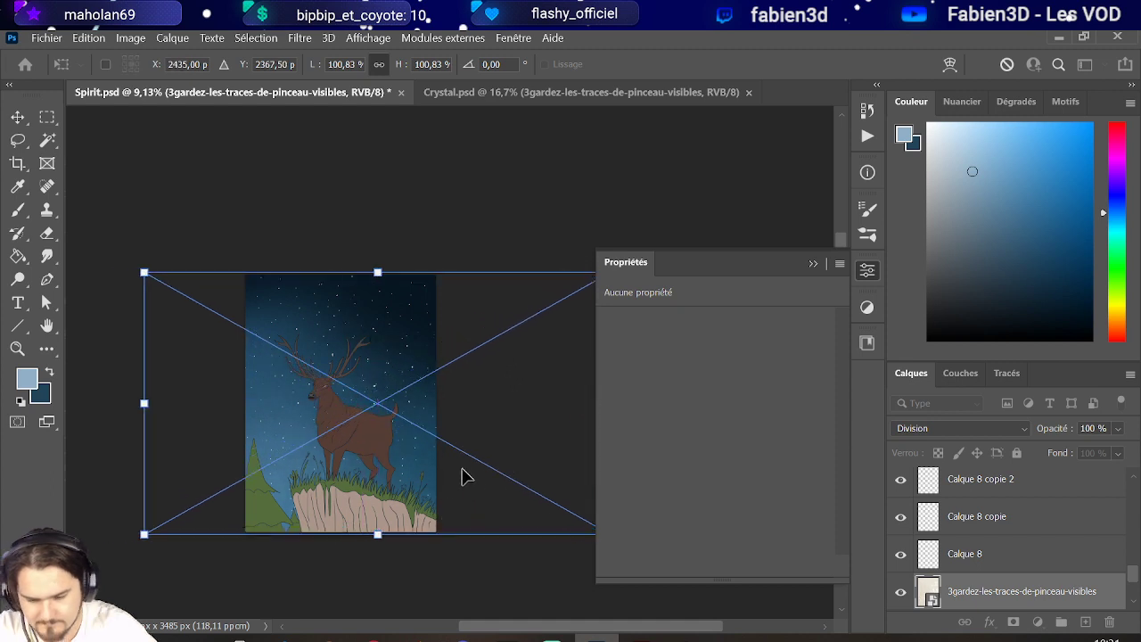
key(Return)
Move the 3gardez-les-traces-de-pinceau-visibles layer to the top of the layer stack, above Objet dynamique vectoriel.
key(b)
scroll(326, 442, up, 5)
scroll(327, 419, up, 1)
scroll(324, 413, up, 1)
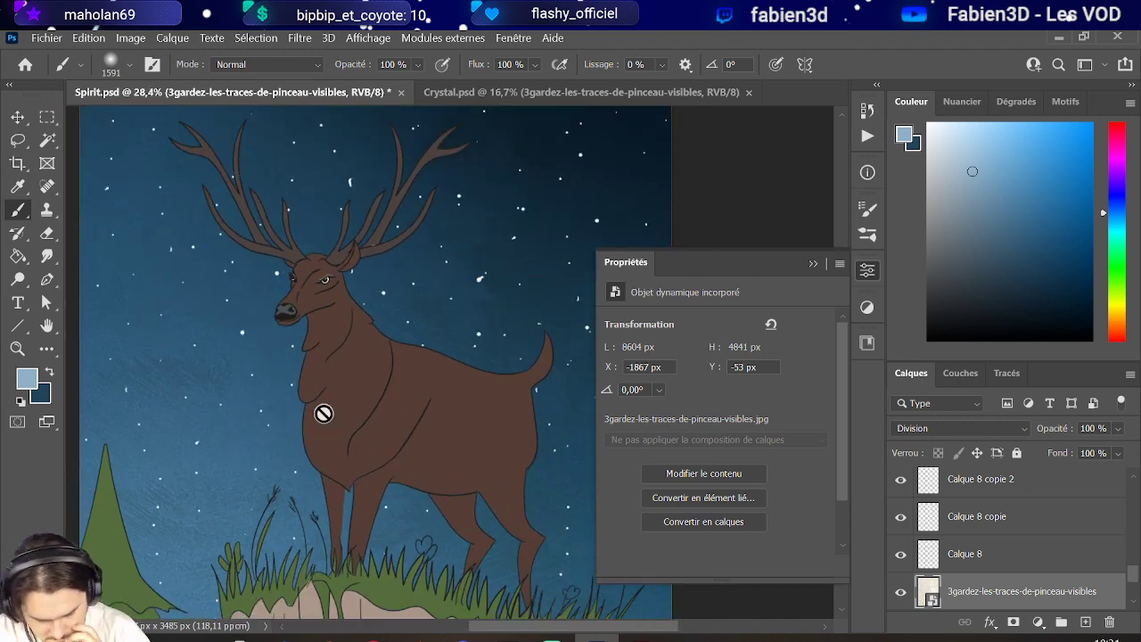
drag(1039, 593, 1023, 488)
scroll(245, 339, down, 3)
scroll(253, 352, down, 1)
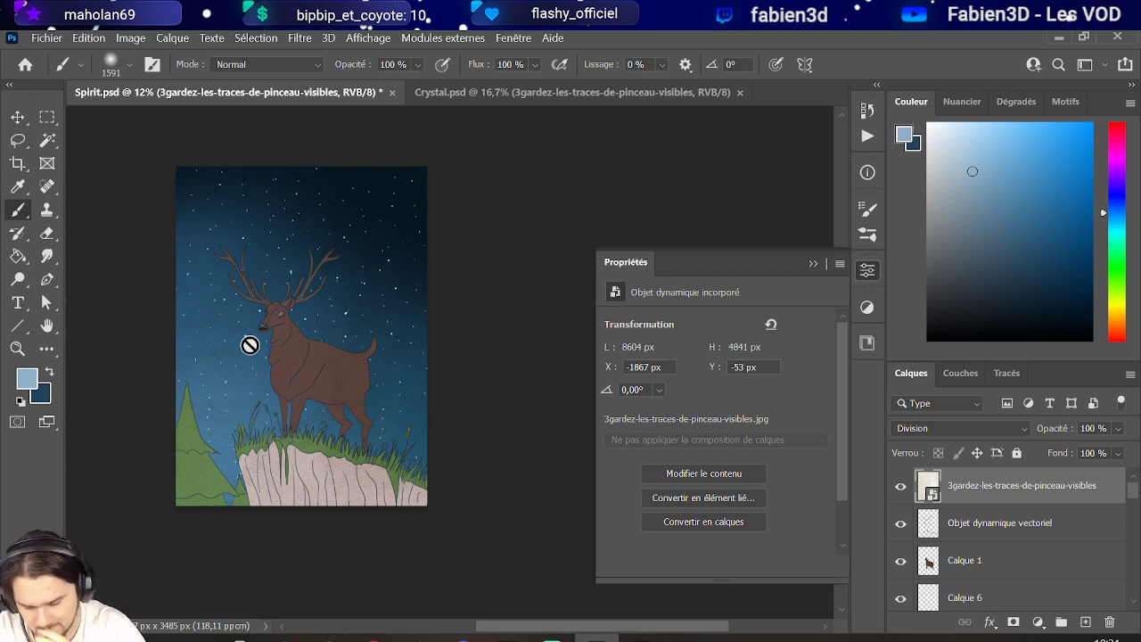
scroll(243, 410, up, 1)
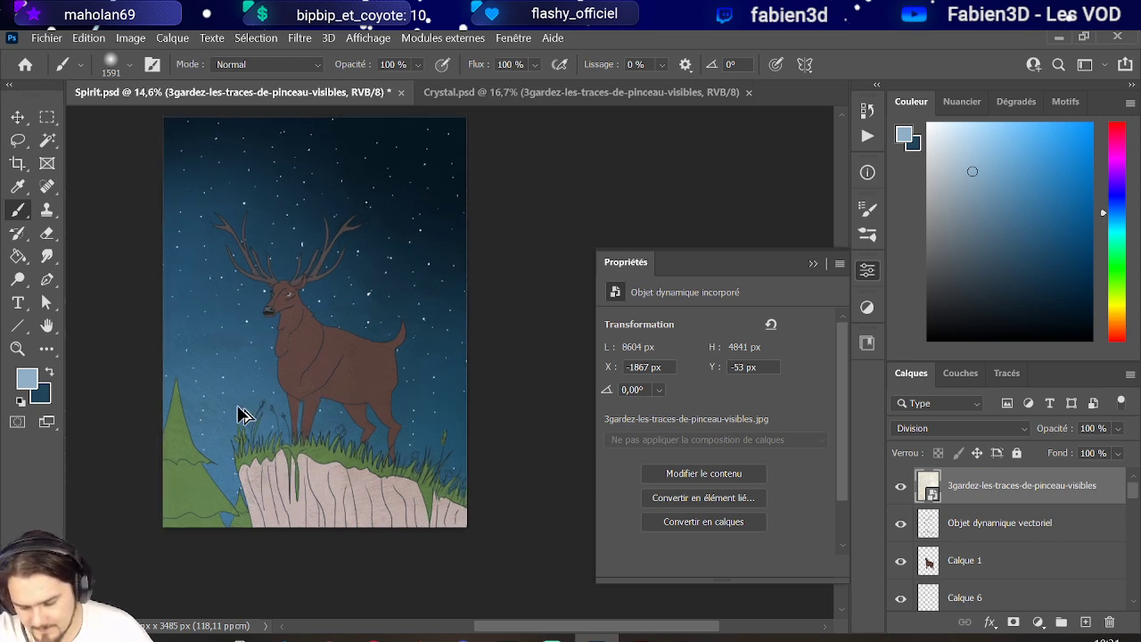
Hide the texture layer and make the Objet dynamique vectoriel layer active for work around the deer's head.
click(899, 489)
scroll(209, 300, up, 1)
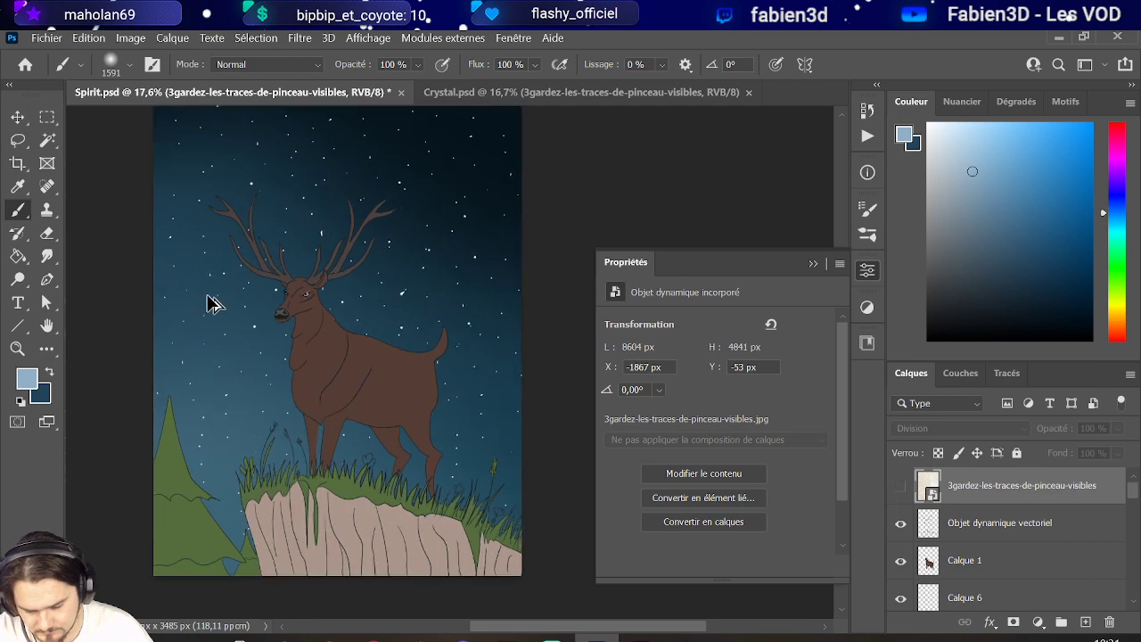
click(993, 526)
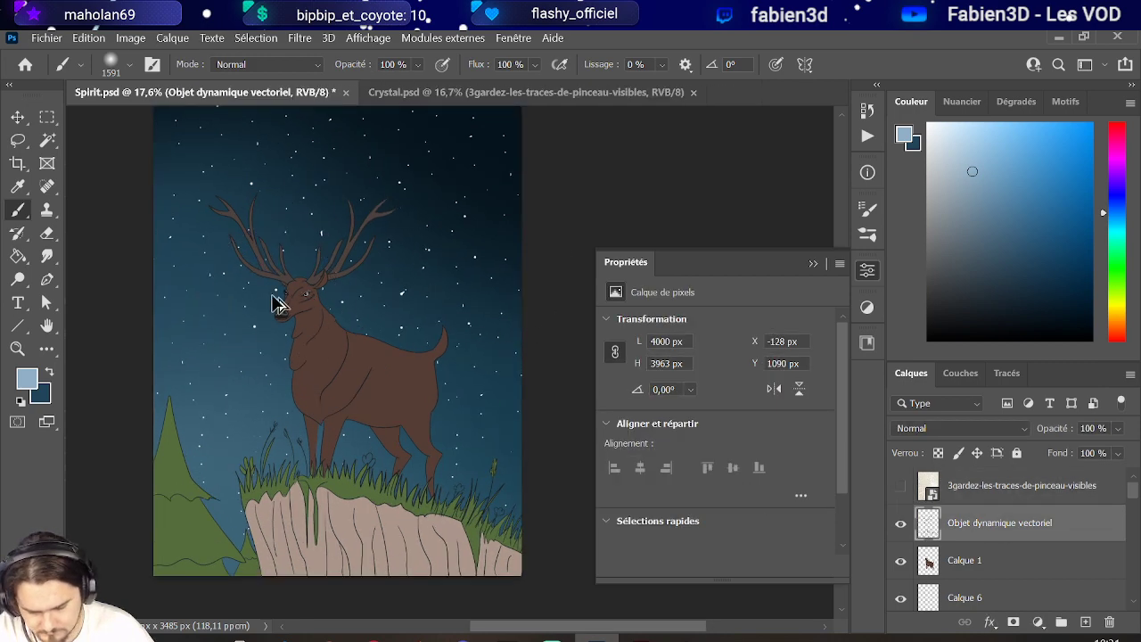
scroll(276, 300, up, 4)
scroll(282, 301, up, 1)
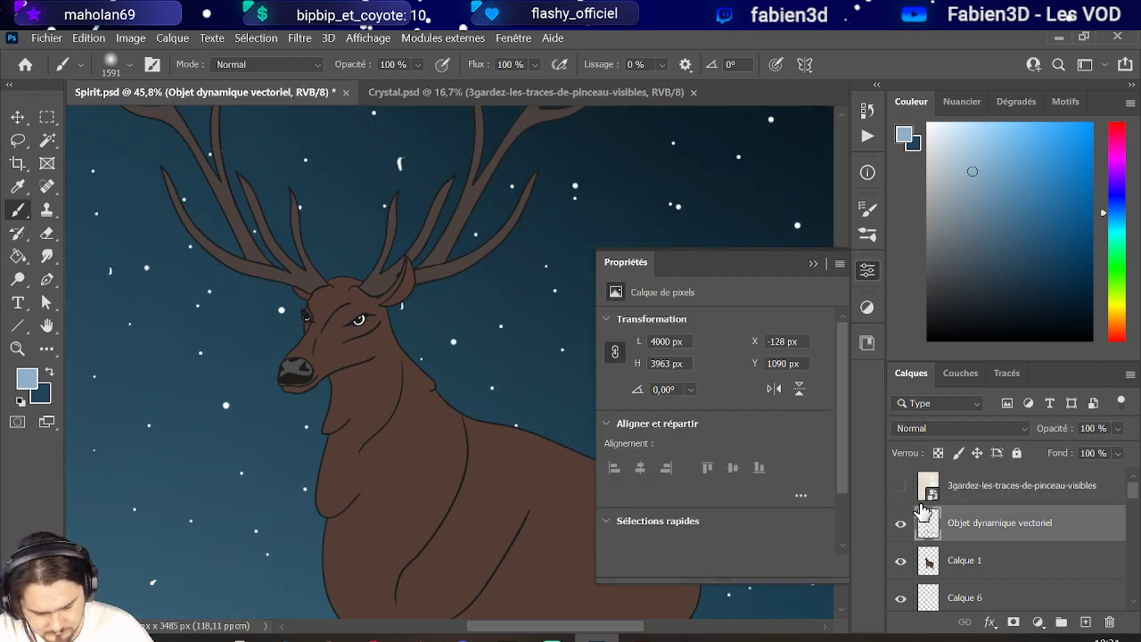
Add a new layer above Objet dynamique vectoriel, set the foreground colour to white and shrink the brush for work on the deer's head.
click(1090, 624)
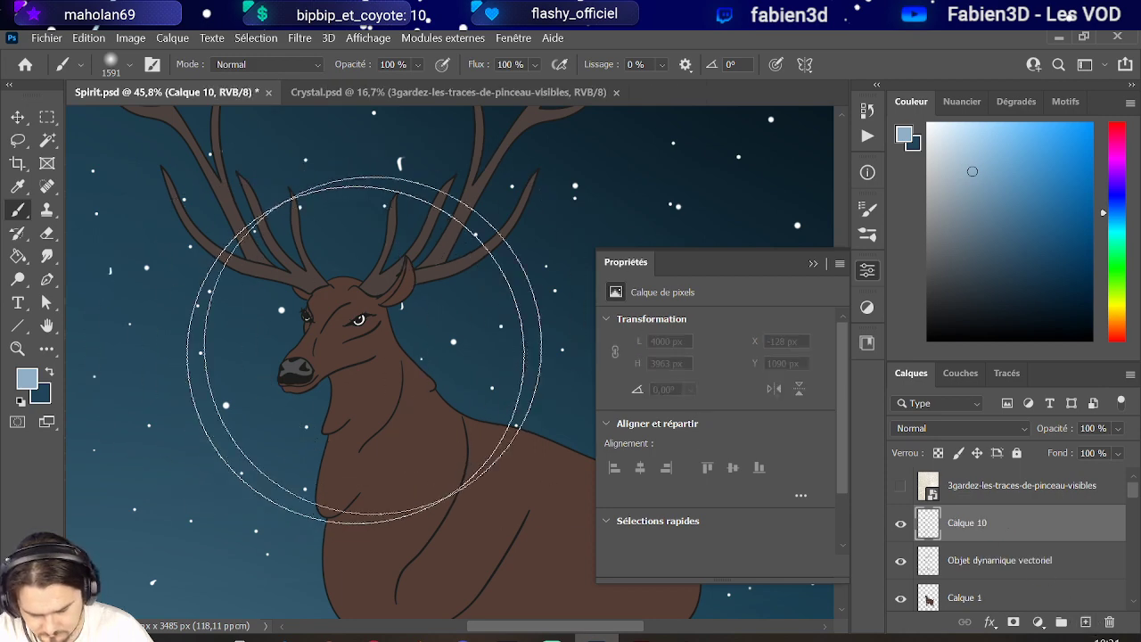
drag(935, 184, 909, 110)
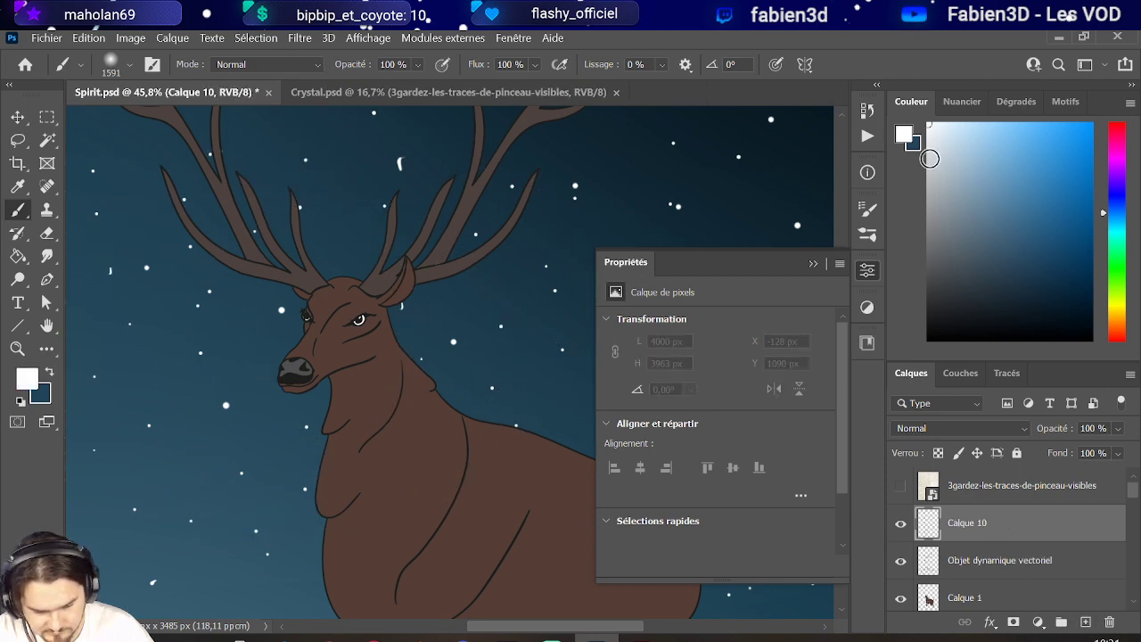
scroll(331, 357, up, 3)
drag(330, 357, 267, 380)
scroll(328, 358, up, 1)
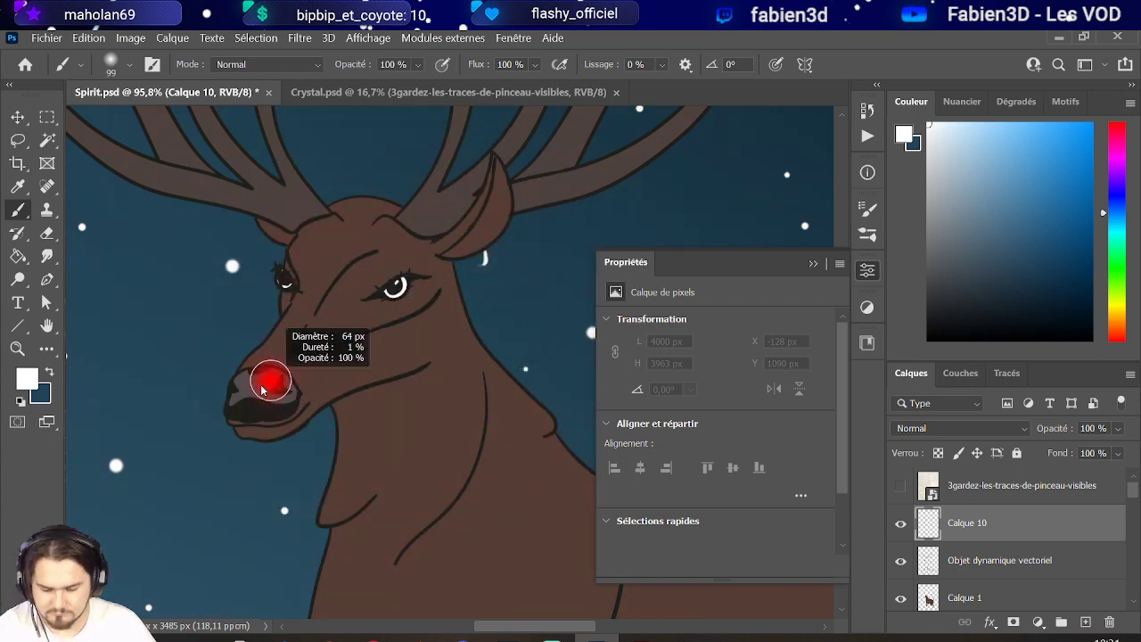
Load the deer body shape of Calque 1 as a selection.
ctrl+click(929, 601)
ctrl+click(929, 600)
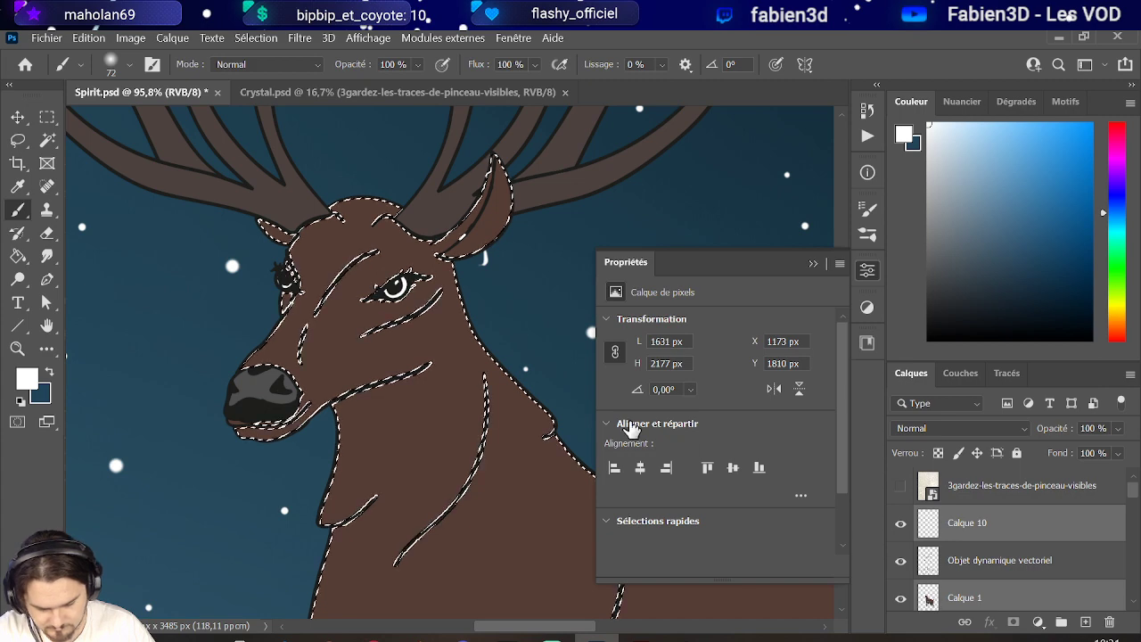
scroll(416, 400, down, 3)
scroll(539, 424, down, 2)
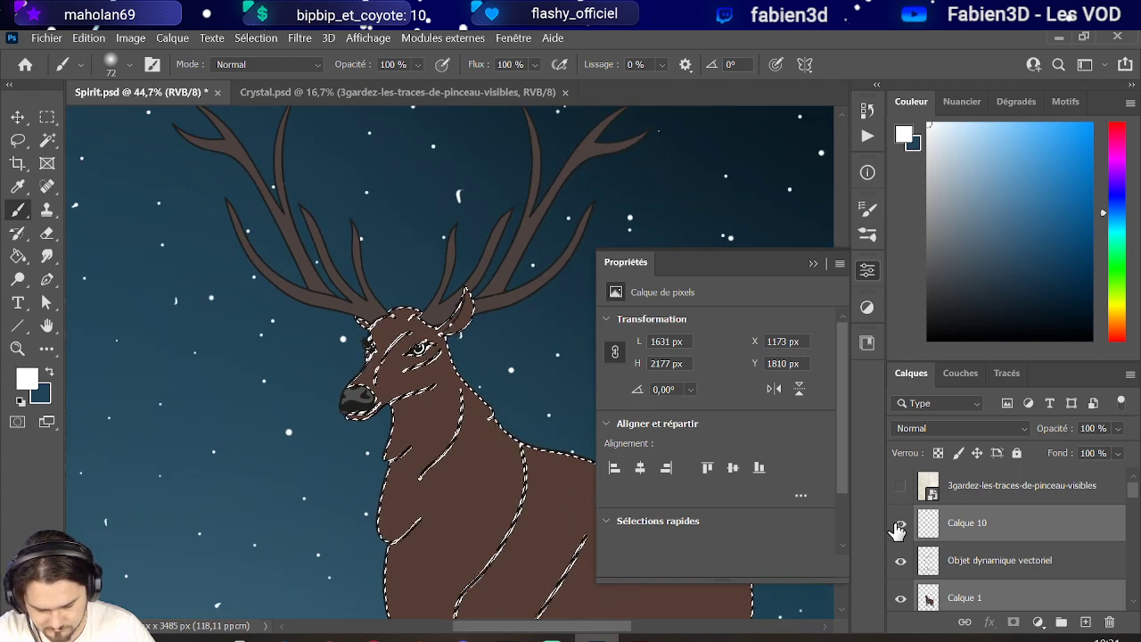
Look through the layer stack below Calque 1 and examine the whole deer composition.
scroll(1039, 581, down, 3)
scroll(1043, 579, up, 2)
scroll(1043, 579, down, 2)
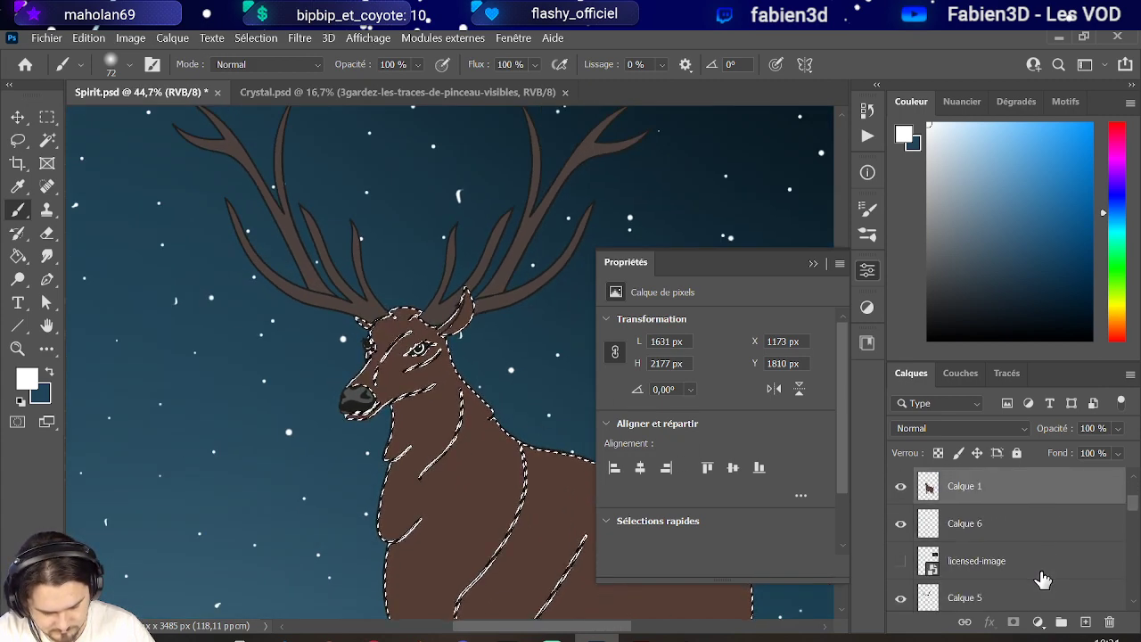
scroll(1043, 580, up, 1)
scroll(1043, 579, down, 2)
scroll(1043, 579, up, 1)
scroll(1043, 580, down, 1)
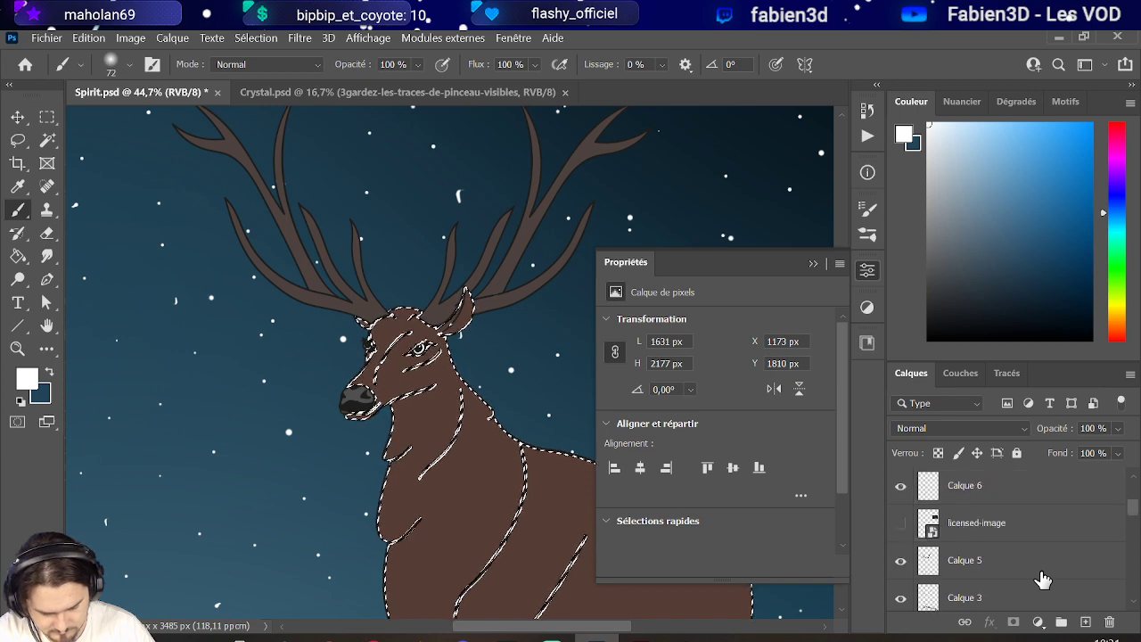
scroll(203, 385, down, 2)
scroll(217, 390, down, 4)
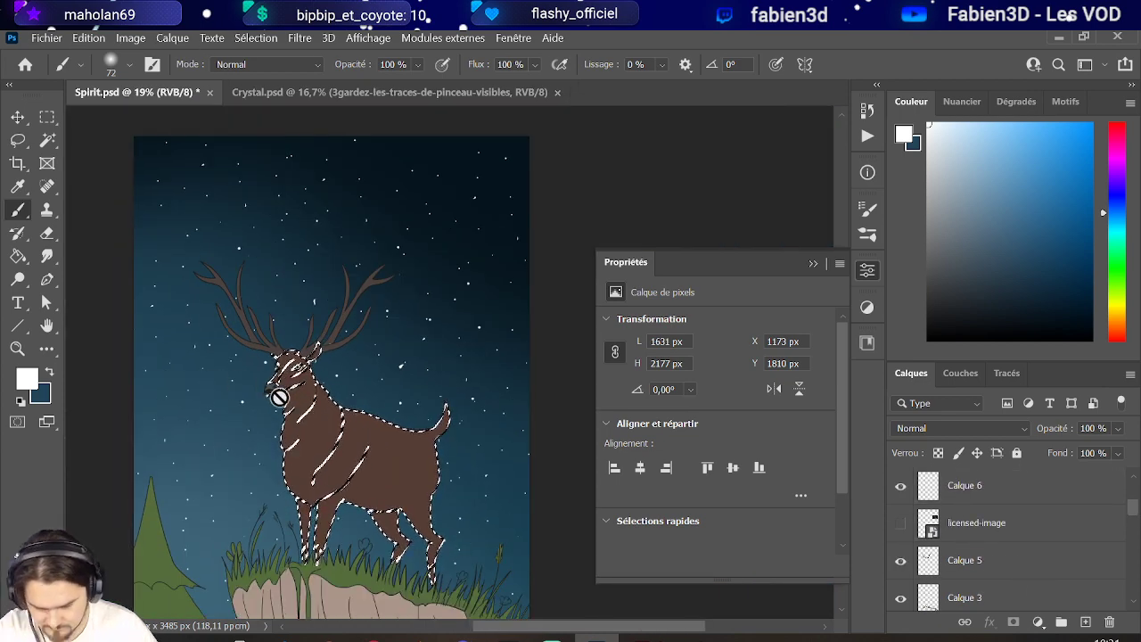
Make Calque 10 the only active layer for highlights on the deer's head.
scroll(267, 361, up, 5)
scroll(263, 361, up, 4)
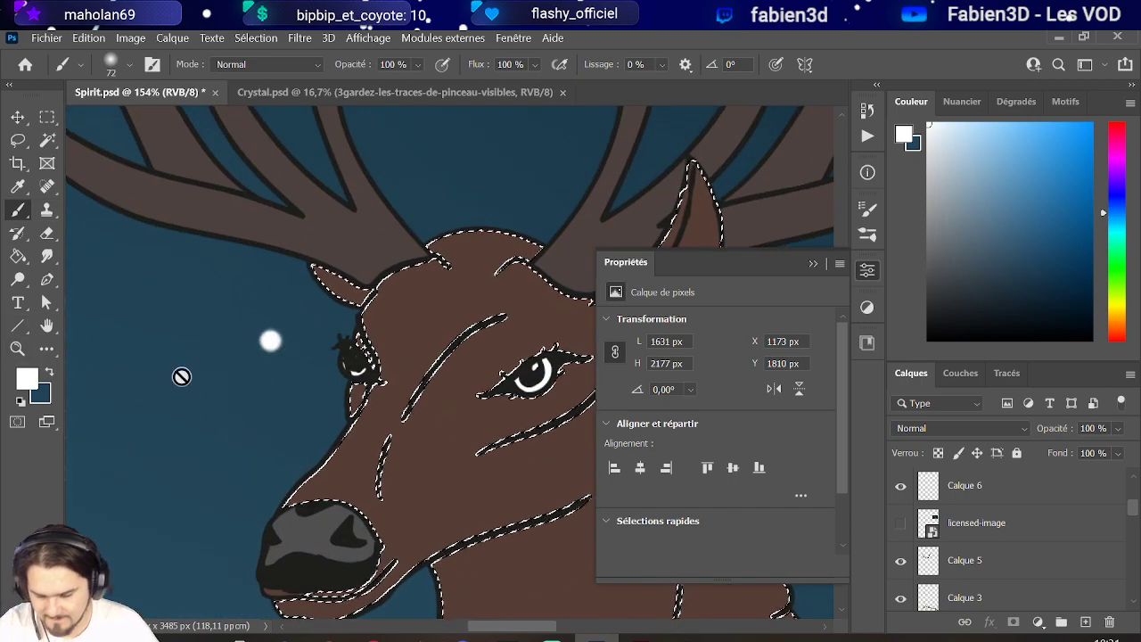
scroll(1026, 521, up, 5)
click(979, 532)
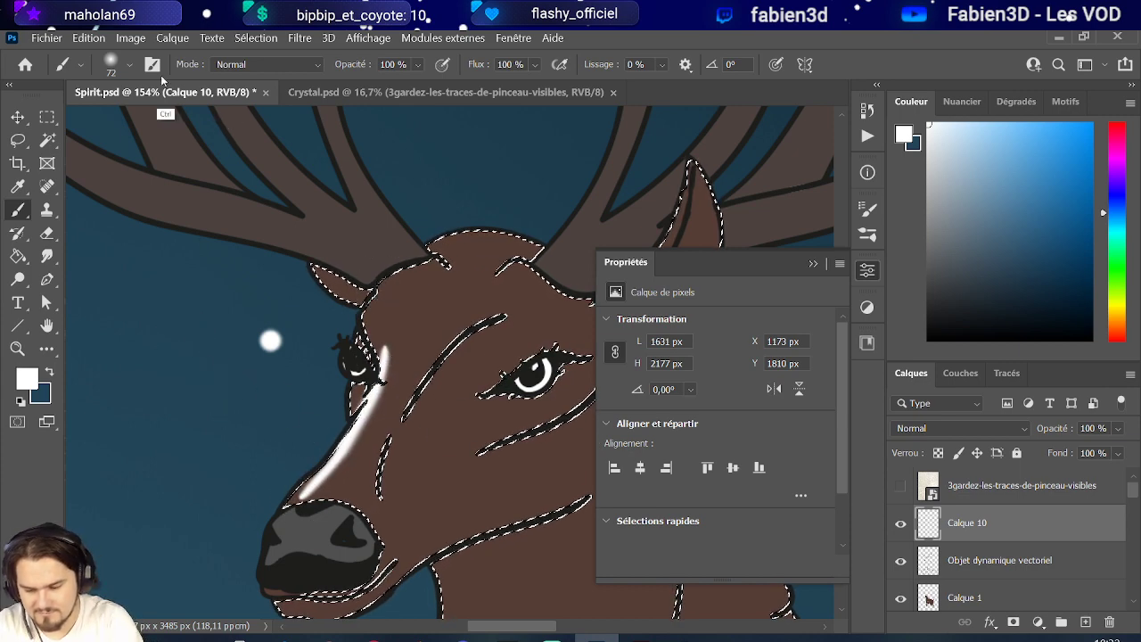
Set the brush size to 146 px and try a white stroke along the bridge of the muzzle.
click(129, 64)
drag(162, 120, 177, 118)
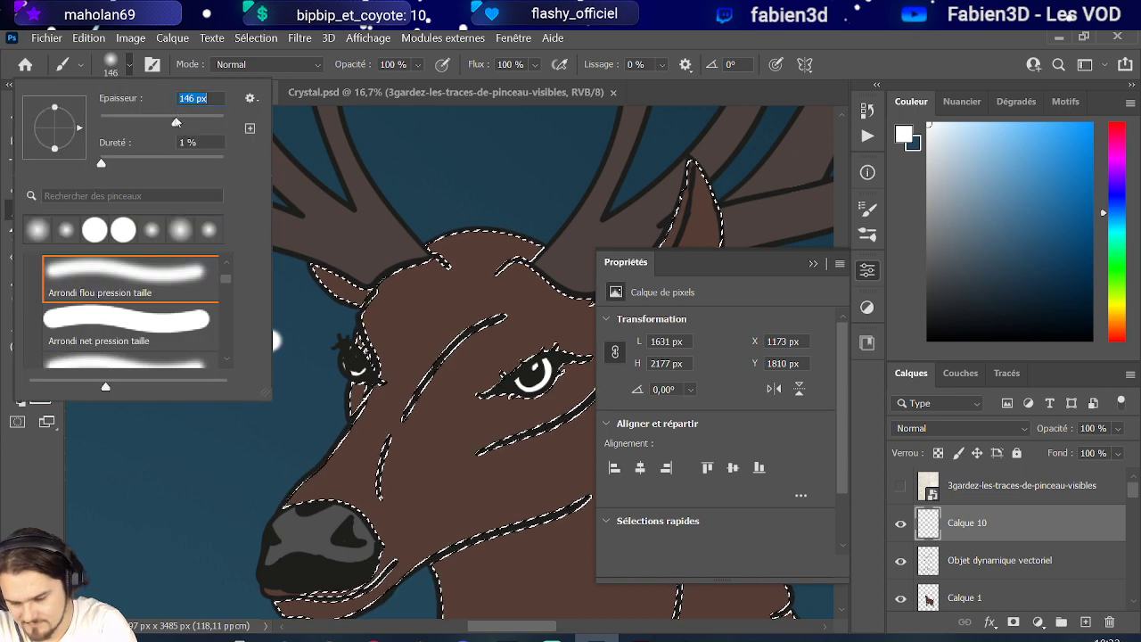
drag(304, 467, 348, 411)
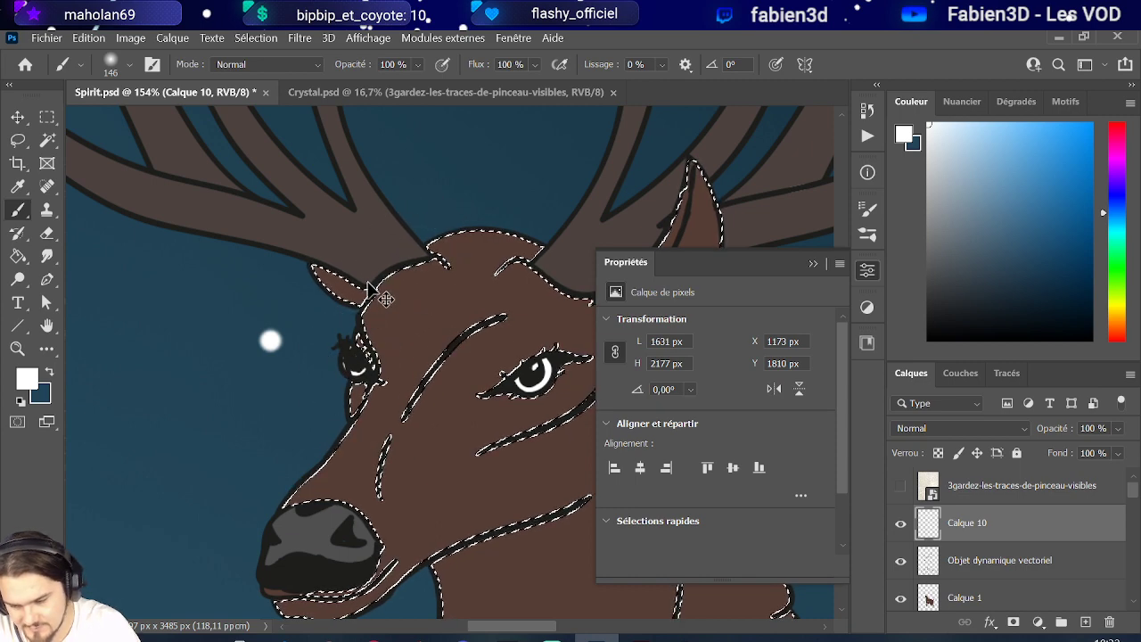
Choose the Arrondi adouci brush with pressure-controlled opacity and paint soft white highlights along the deer's muzzle and forehead.
click(129, 64)
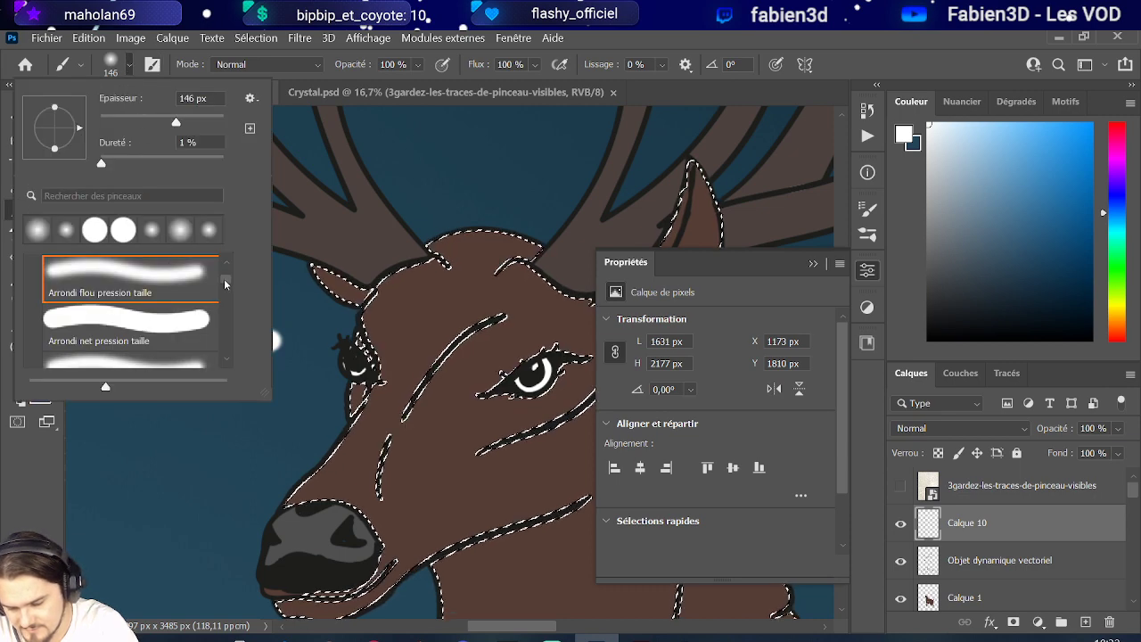
scroll(227, 284, down, 1)
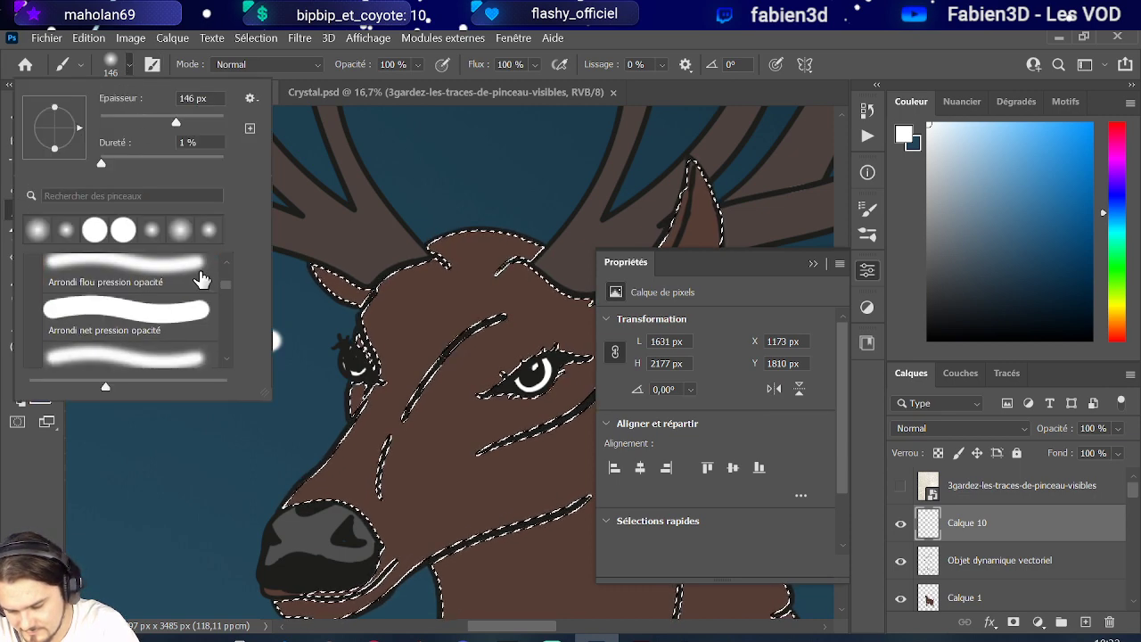
scroll(226, 269, up, 1)
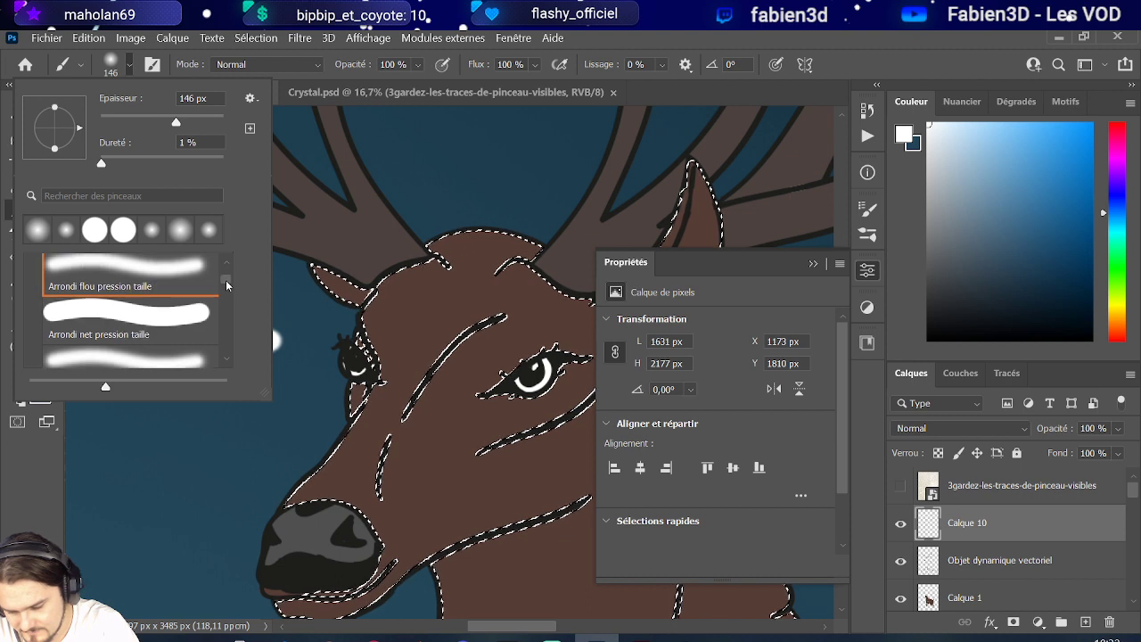
scroll(227, 285, down, 2)
scroll(227, 285, down, 3)
scroll(229, 295, up, 1)
click(202, 306)
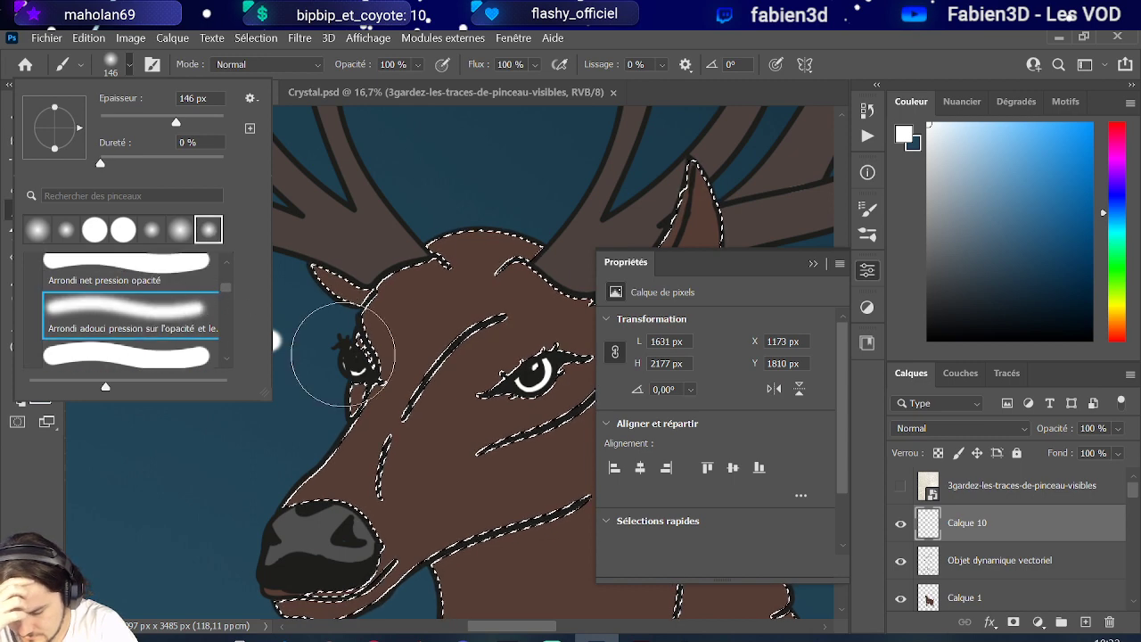
click(341, 460)
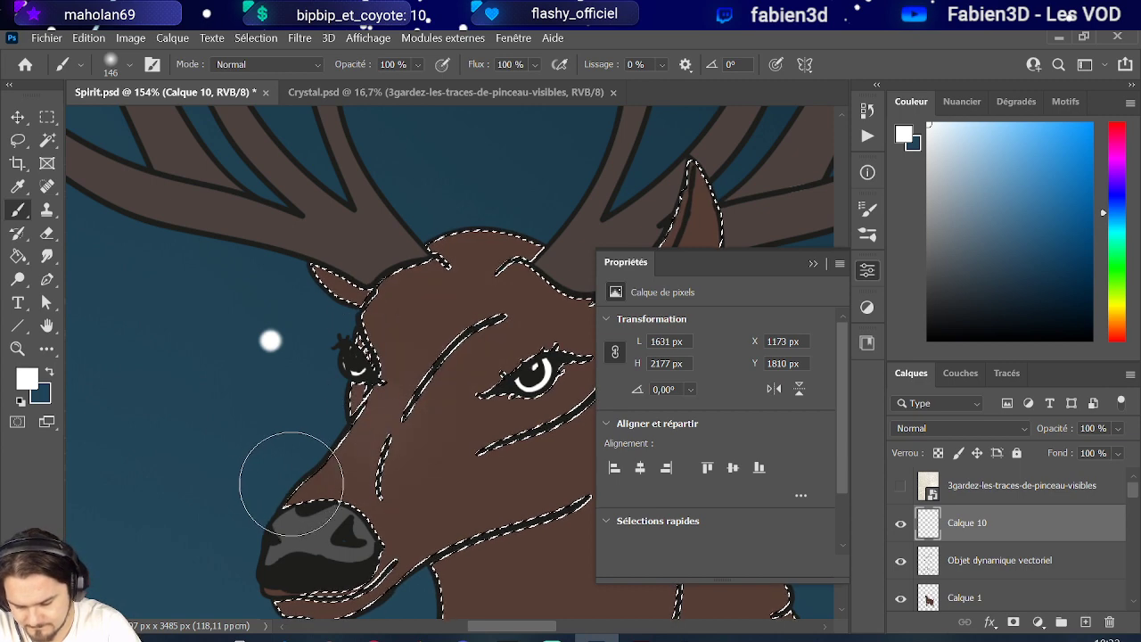
mouse_move(416, 256)
mouse_down()
mouse_move(528, 214)
mouse_move(490, 216)
mouse_move(377, 273)
mouse_move(507, 214)
mouse_move(485, 294)
mouse_up()
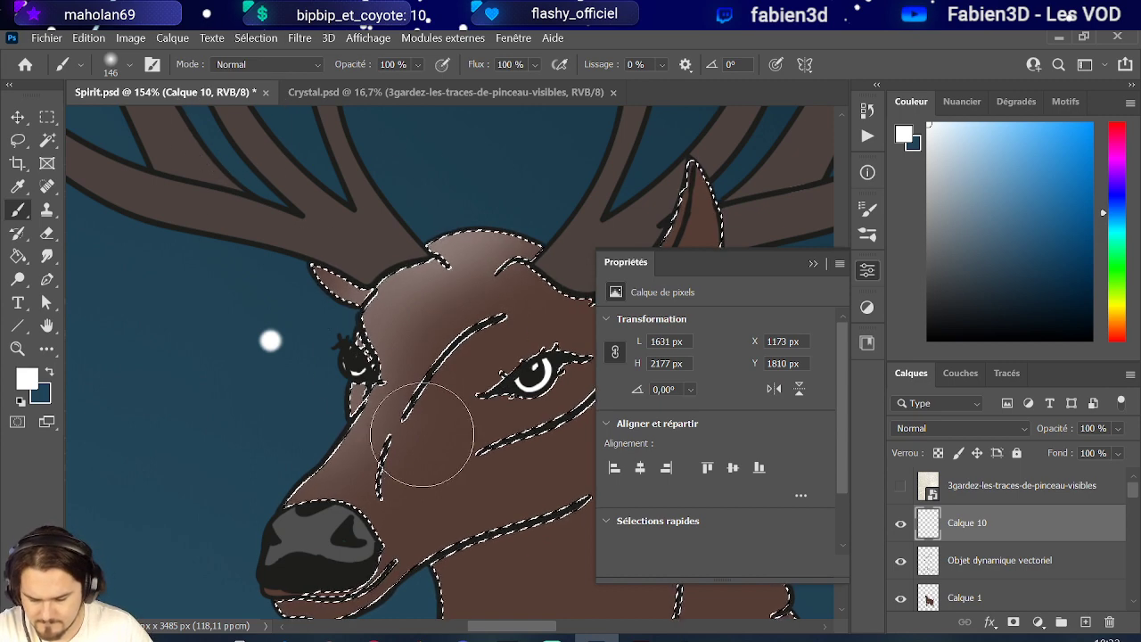
Switch to the Arrondi flou pression taille brush and set its size to 67 px.
drag(395, 411, 307, 288)
click(130, 64)
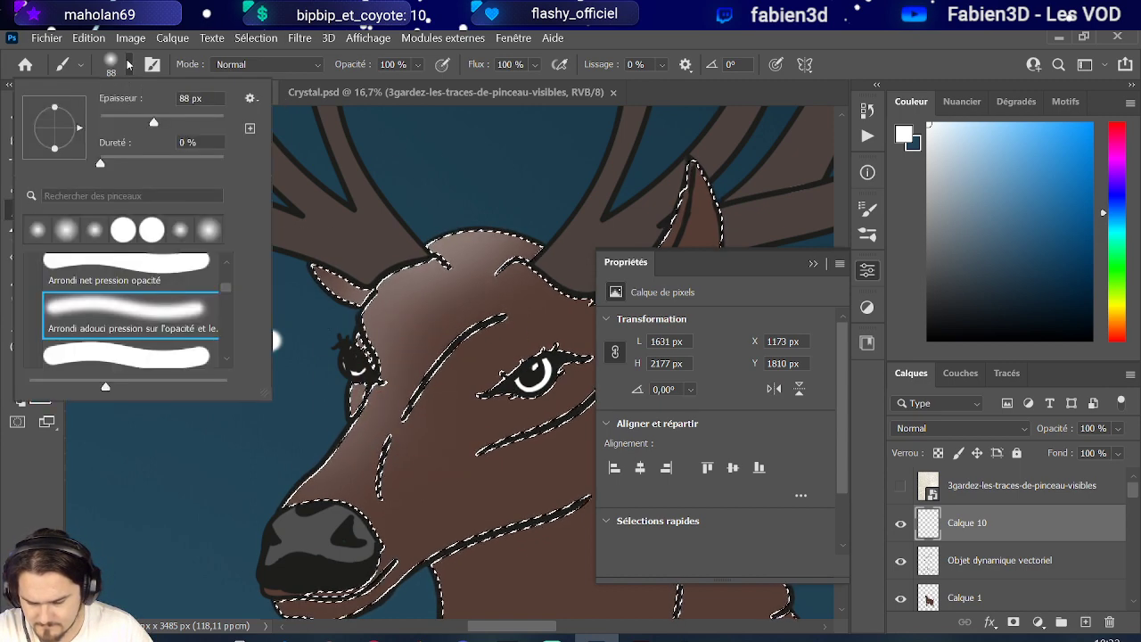
scroll(161, 318, up, 1)
scroll(160, 319, up, 1)
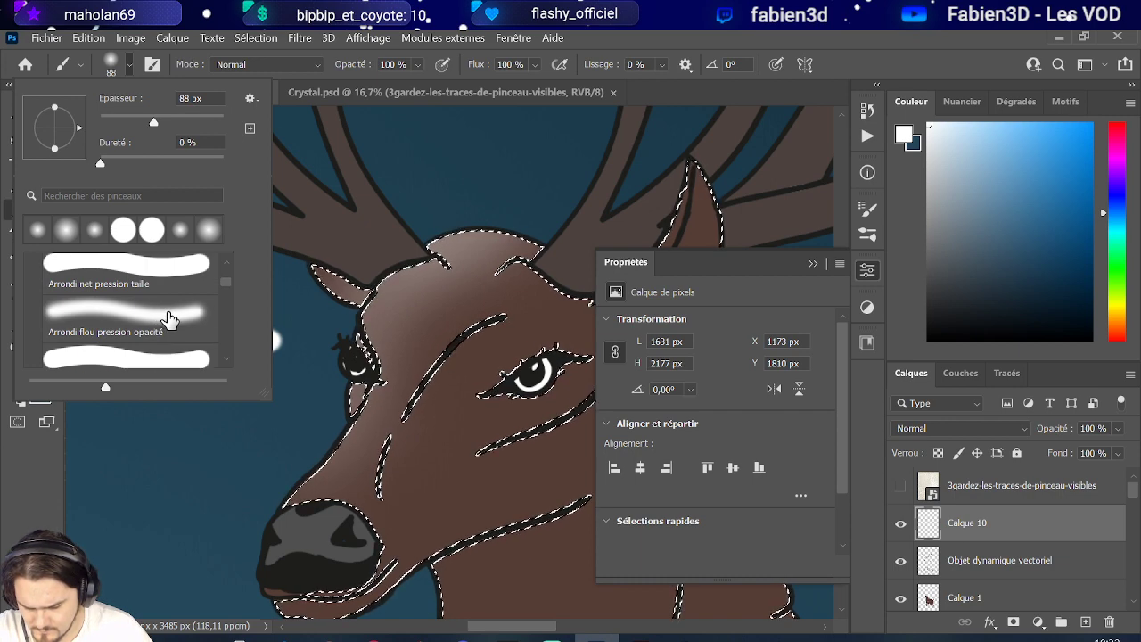
scroll(174, 323, up, 1)
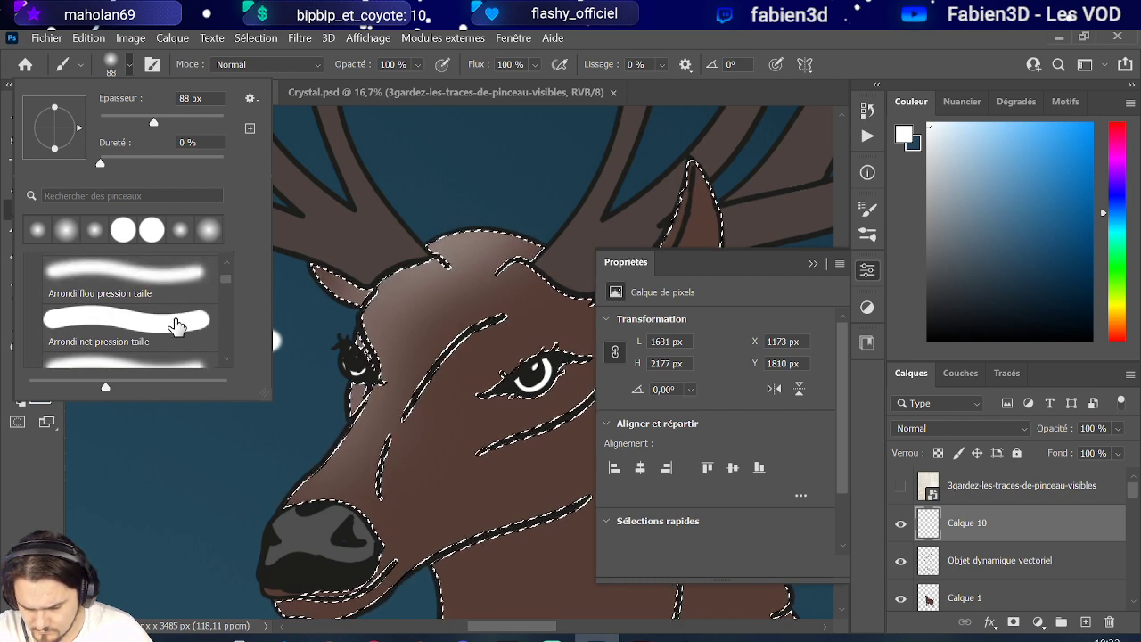
click(165, 290)
alt+right_click(401, 390)
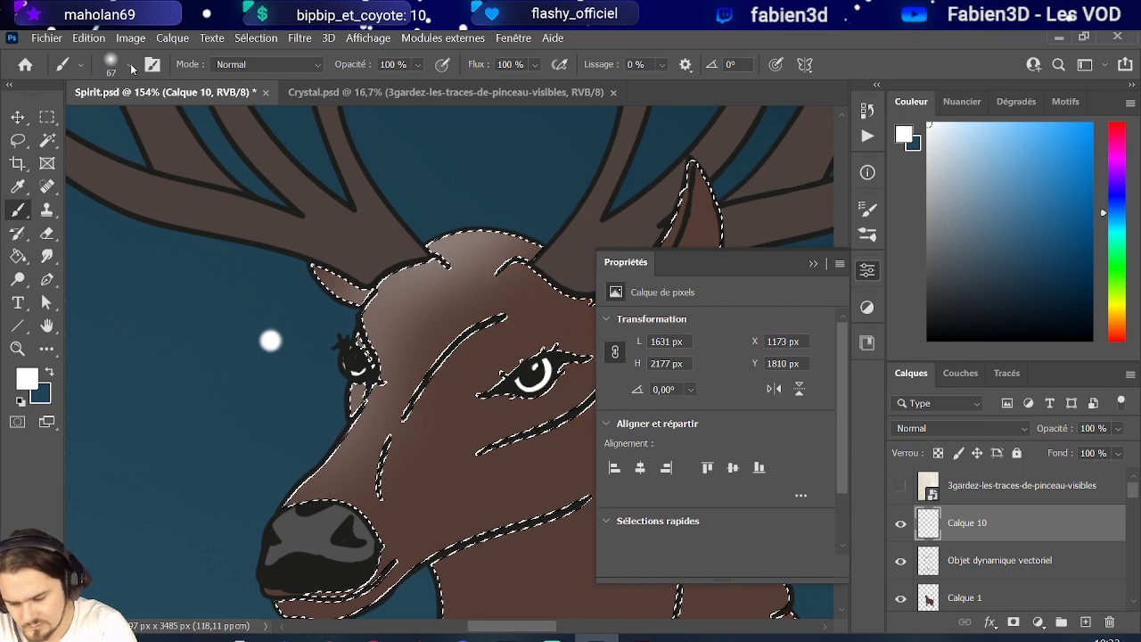
Switch to the Arrondi flou pression opacité brush and strengthen the white highlights on the top of the deer's head.
click(132, 67)
scroll(201, 290, down, 1)
click(186, 349)
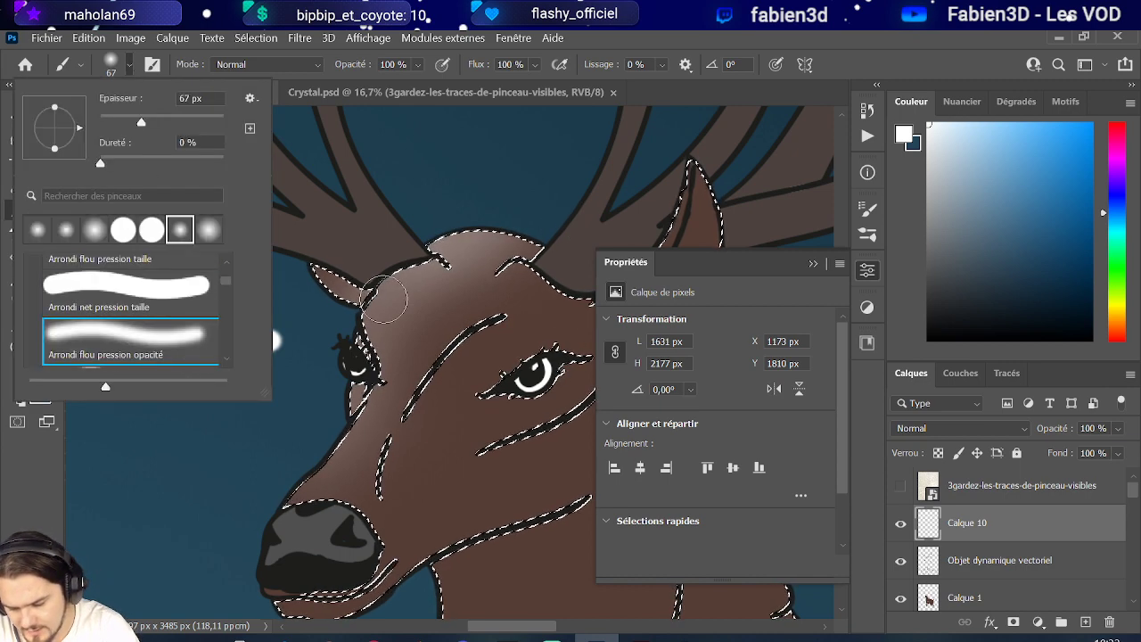
click(398, 403)
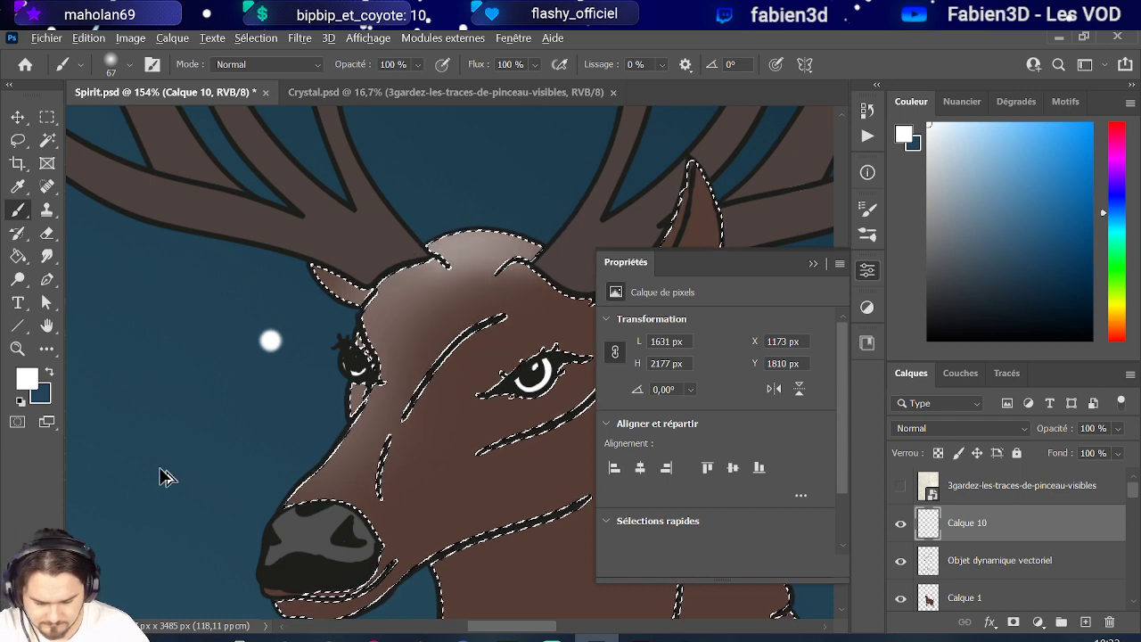
Paint soft white highlights along the deer's large ear and down its muzzle.
scroll(361, 342, down, 2)
drag(509, 308, 523, 238)
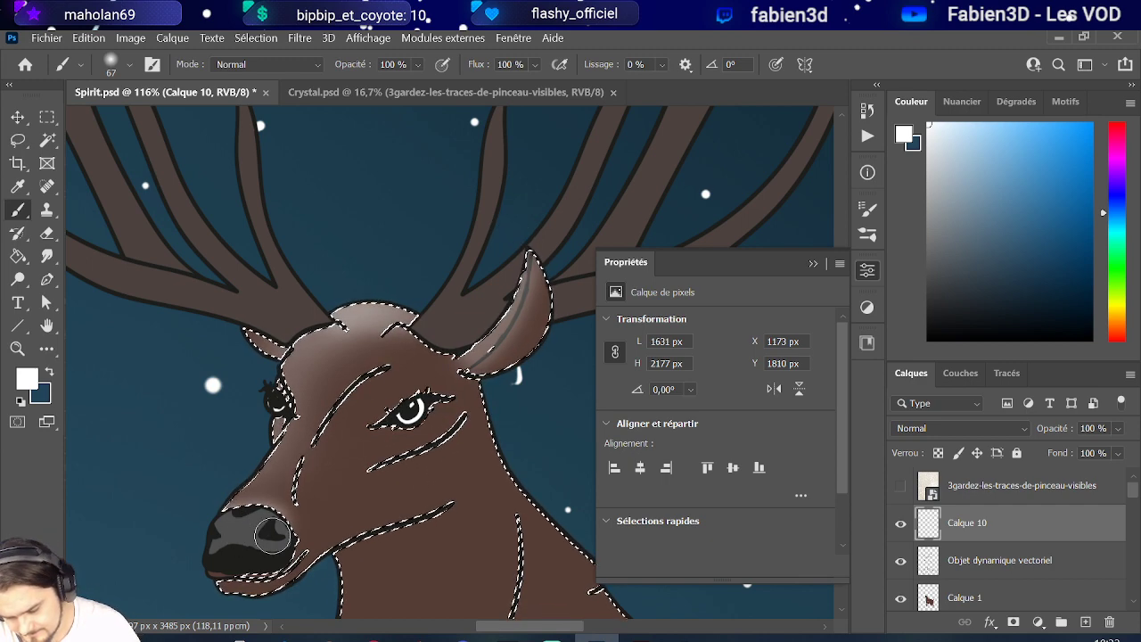
scroll(233, 527, down, 3)
scroll(272, 530, up, 1)
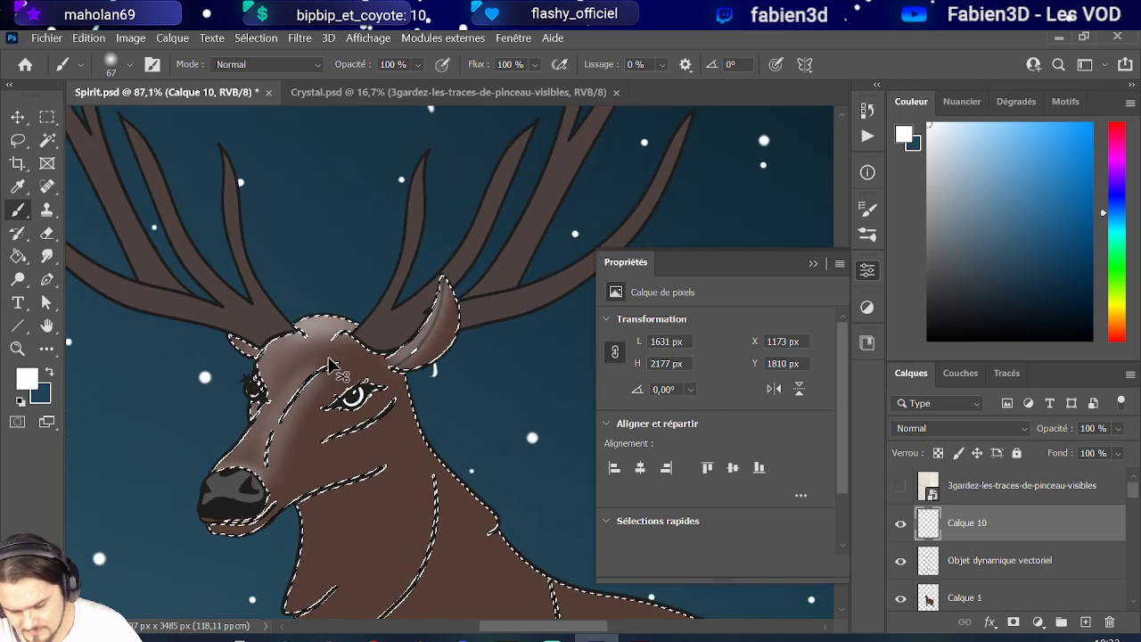
Paint a soft white highlight down the front edge of the deer's neck.
scroll(330, 361, down, 5)
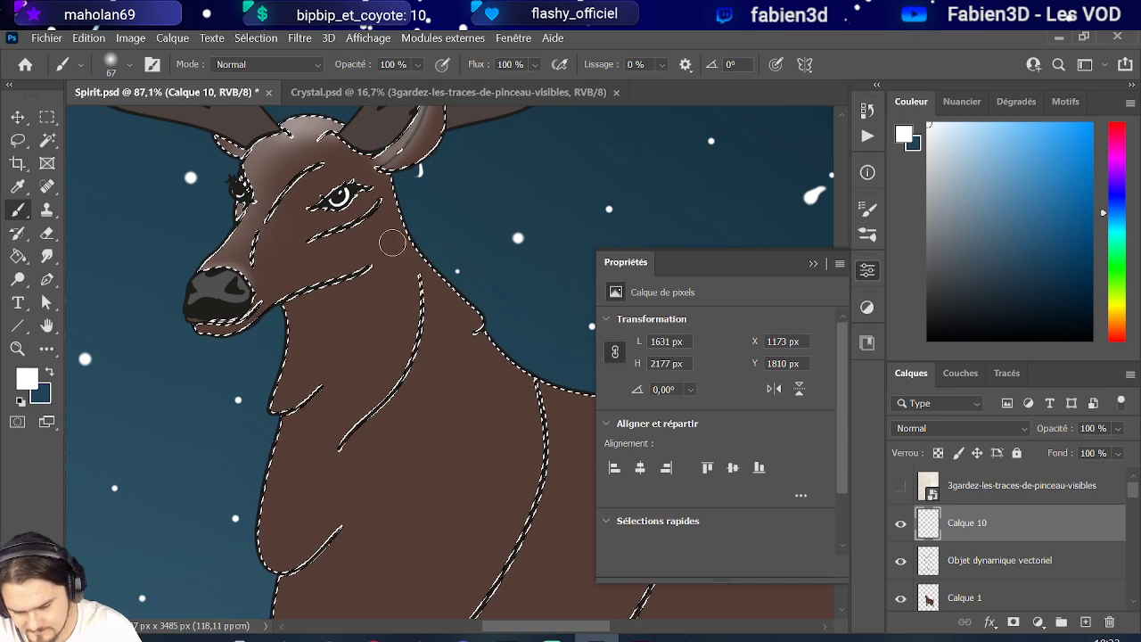
mouse_move(295, 308)
mouse_down()
mouse_move(283, 392)
mouse_move(295, 313)
mouse_up()
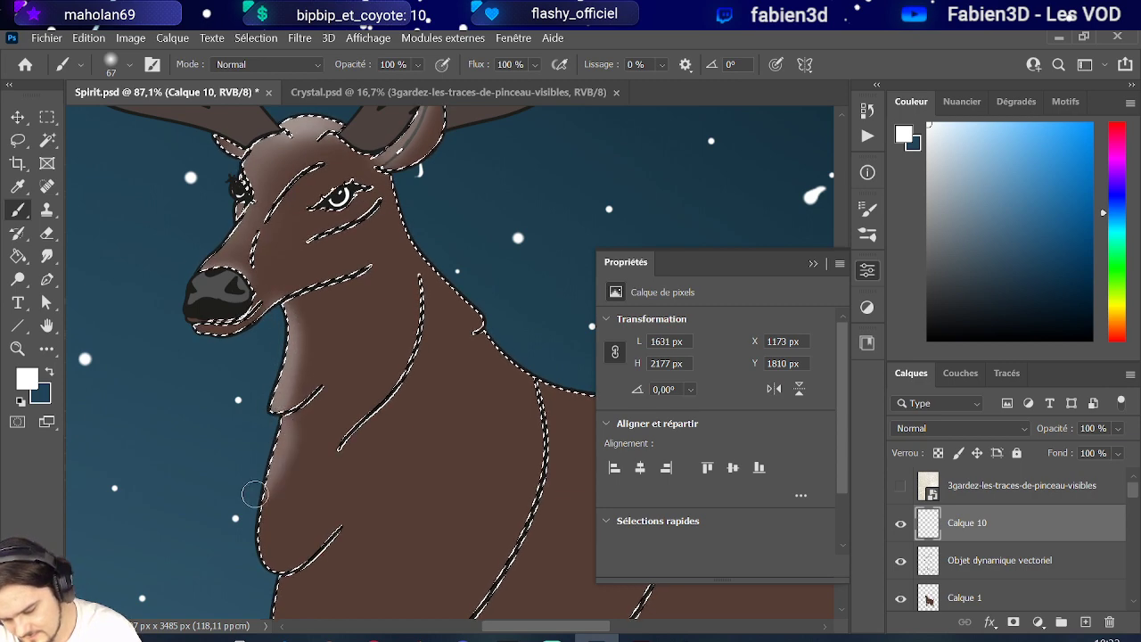
scroll(304, 348, down, 6)
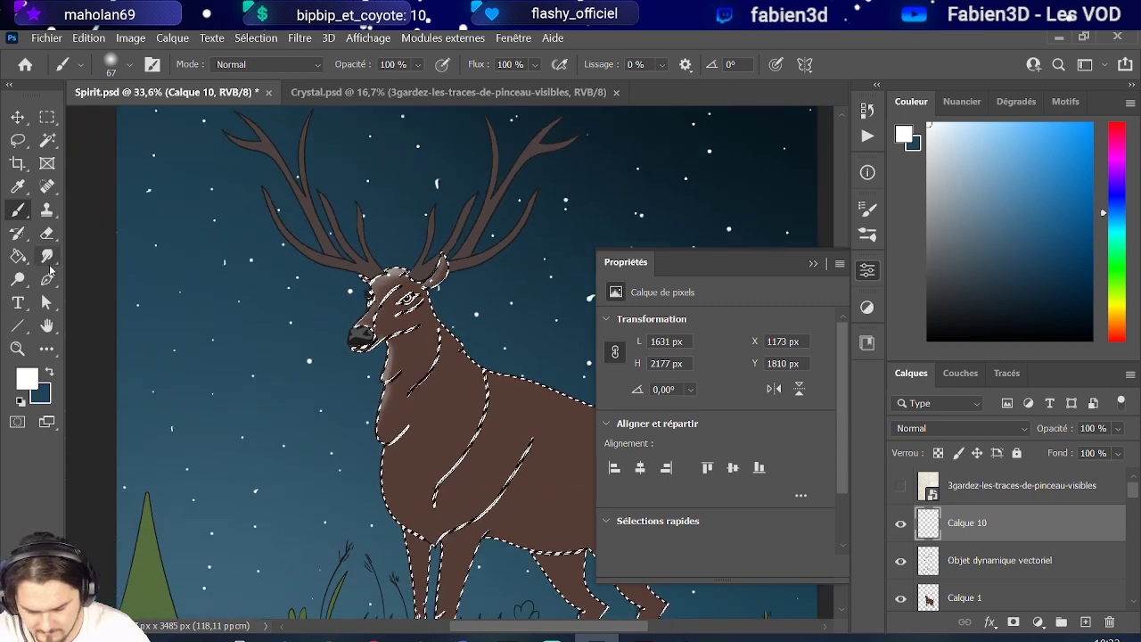
Paint a soft white highlight along the deer's tail.
scroll(567, 391, up, 3)
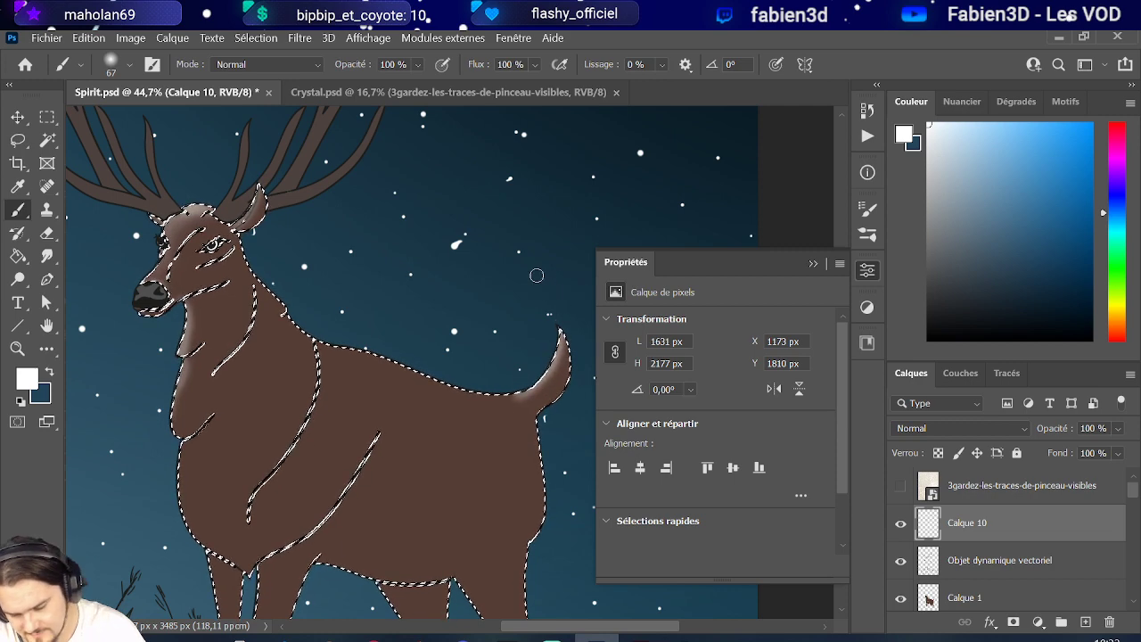
scroll(246, 214, down, 3)
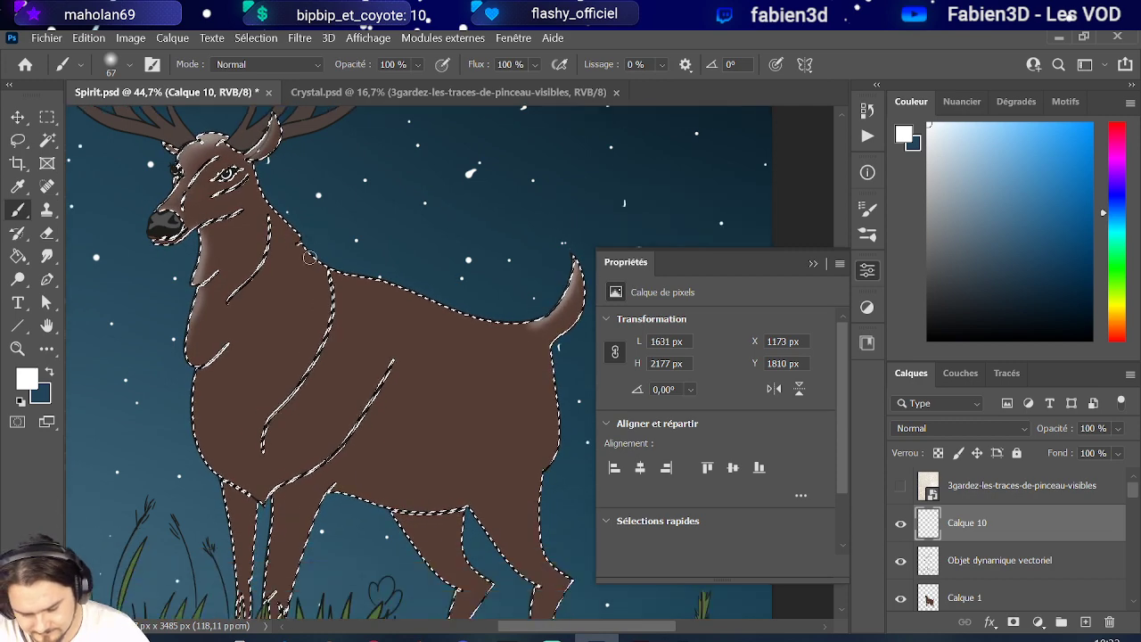
scroll(326, 272, up, 3)
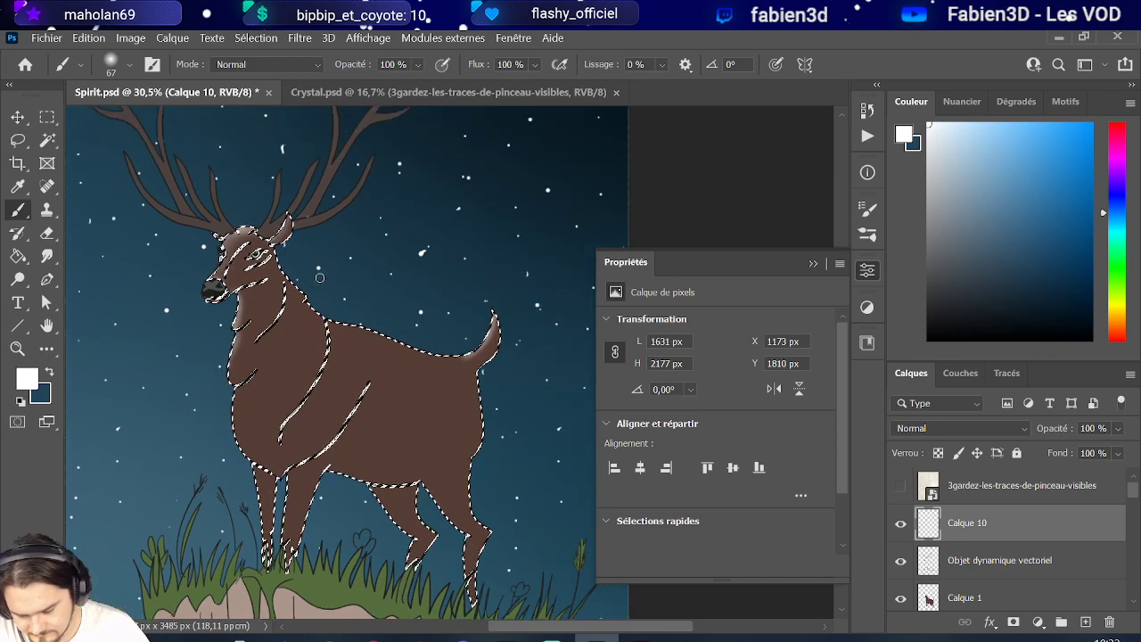
Enlarge the brush to 208 px and paint soft white highlights on the deer's legs and along its back.
scroll(321, 314, down, 2)
scroll(203, 404, up, 2)
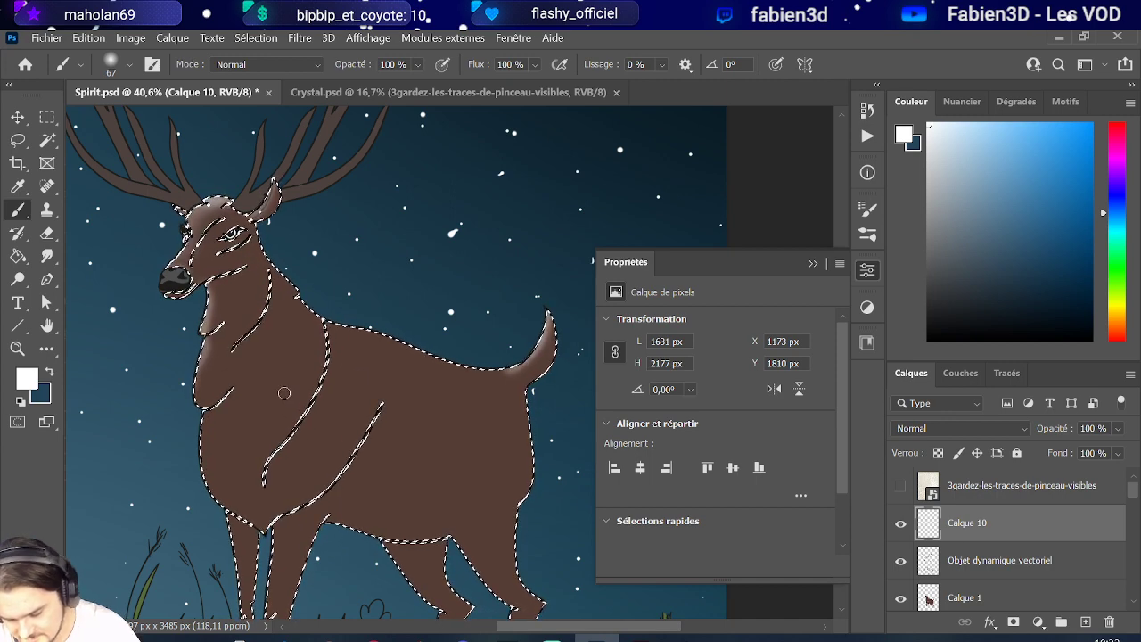
scroll(283, 393, down, 5)
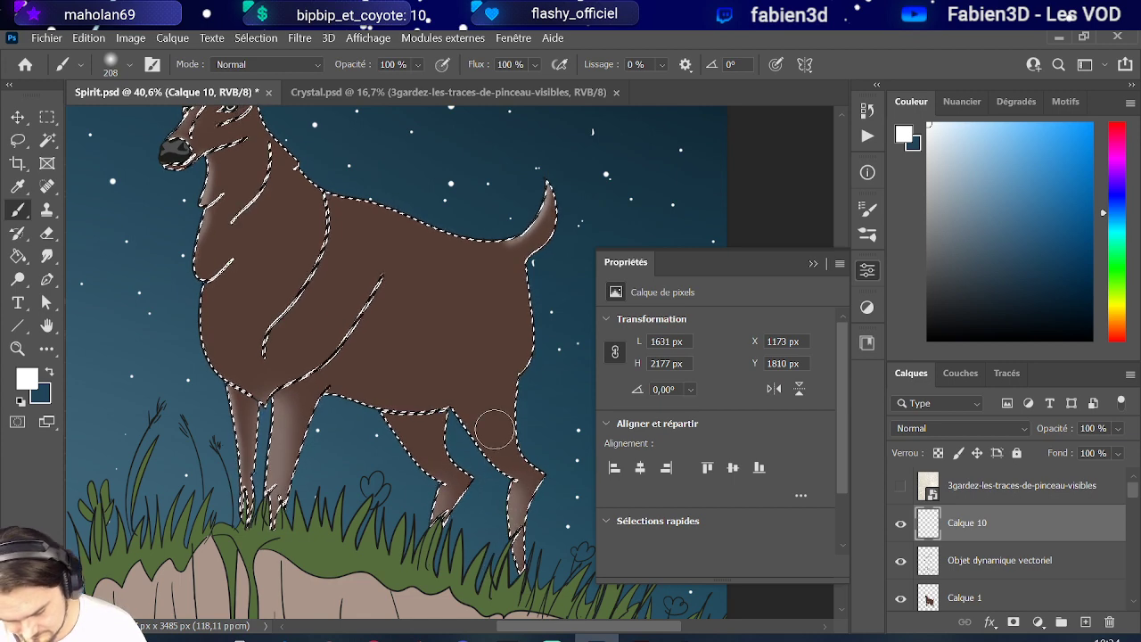
drag(328, 191, 392, 212)
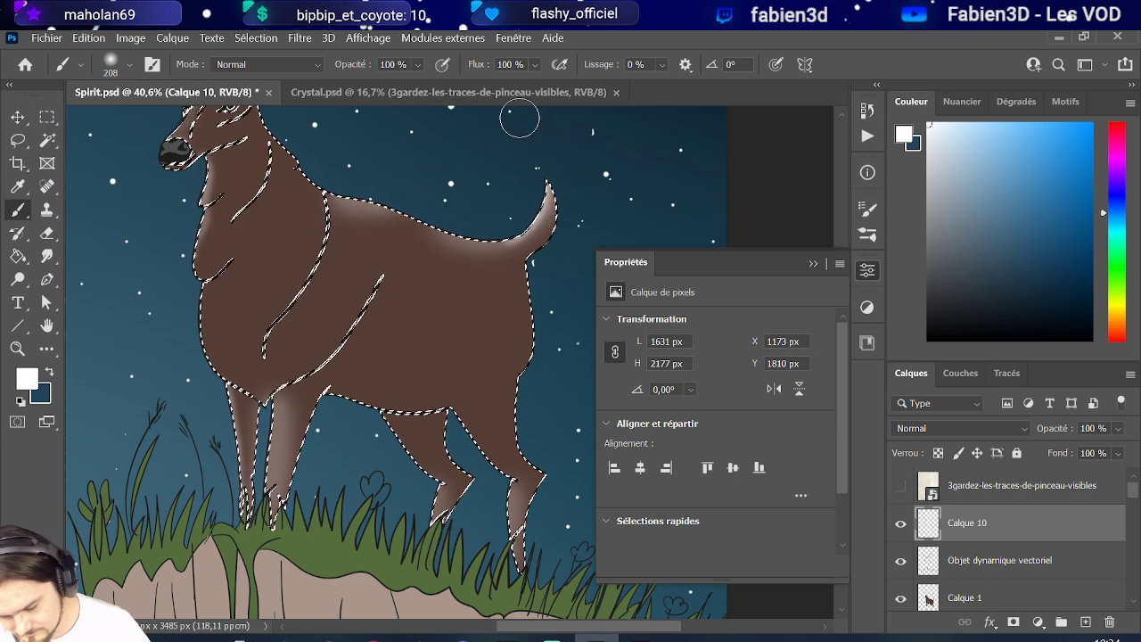
Paint soft white highlights on the lower neck fold and down the front of the deer's chest.
scroll(308, 399, up, 2)
scroll(308, 398, up, 1)
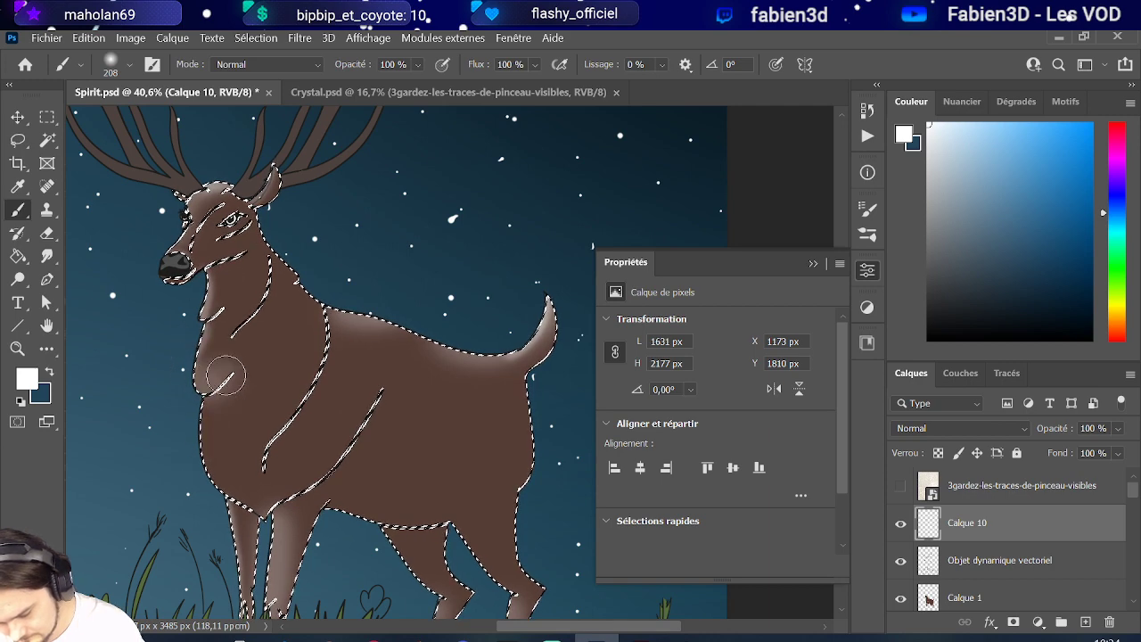
mouse_move(223, 393)
mouse_down()
mouse_move(225, 498)
mouse_move(224, 466)
mouse_up()
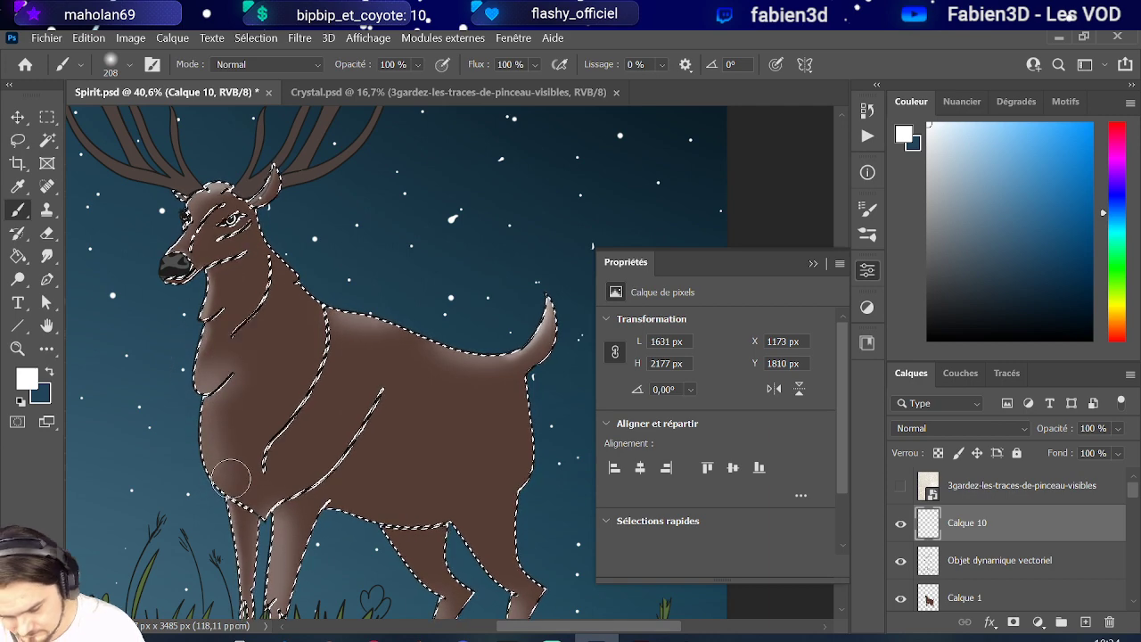
scroll(280, 262, down, 3)
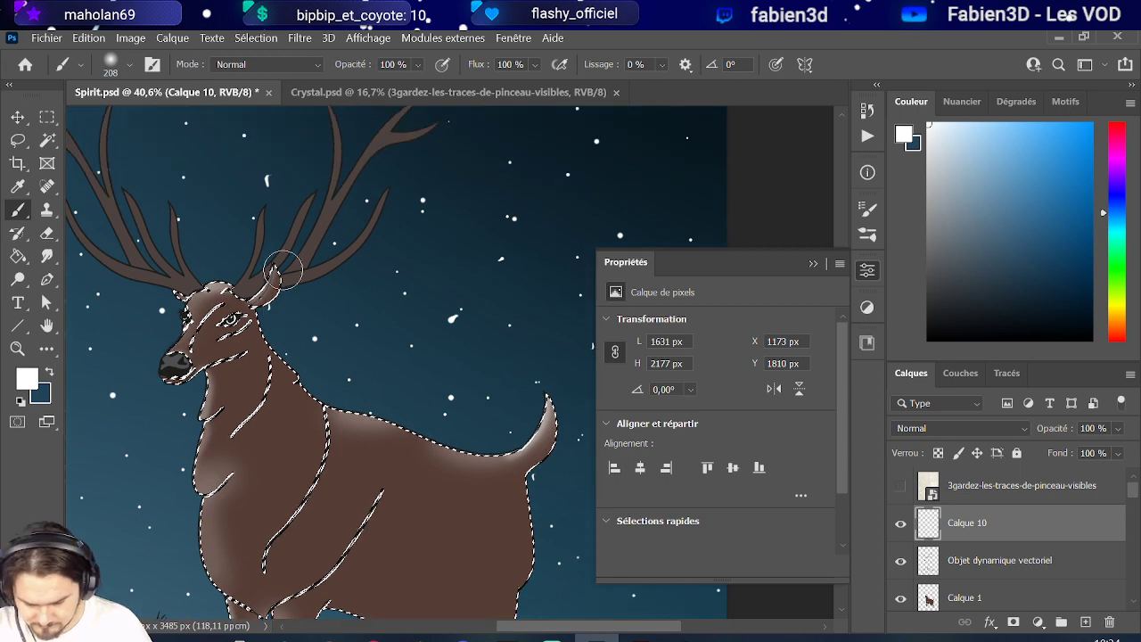
scroll(283, 278, down, 2)
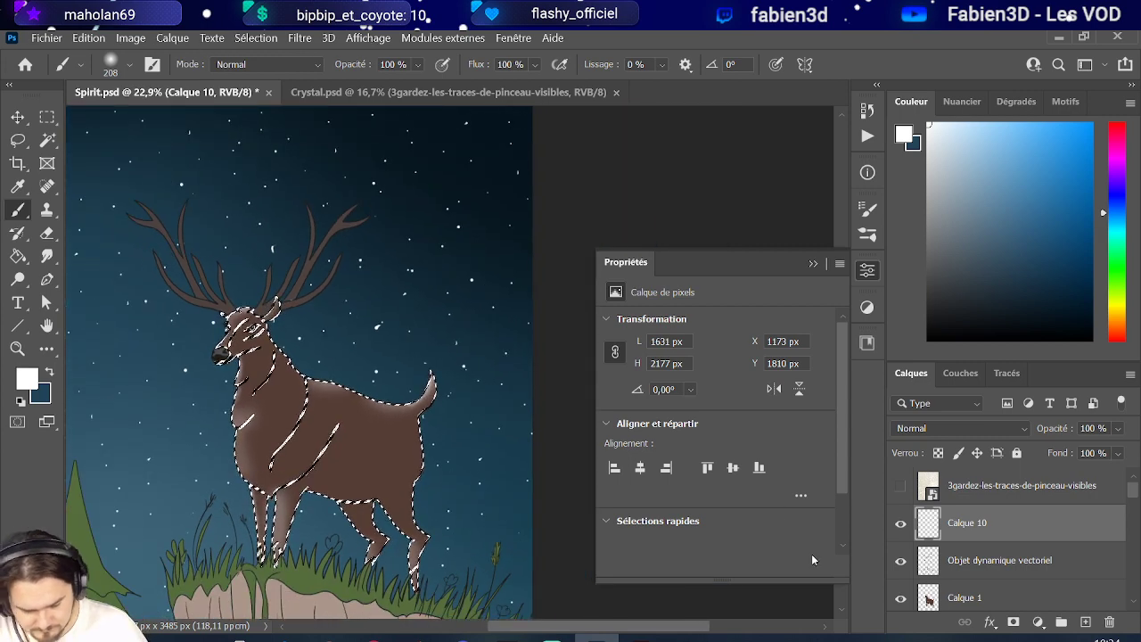
Clear the selection around the stag and set the Calque 10 highlight layer's blend mode to Lumière crue.
click(255, 37)
click(267, 71)
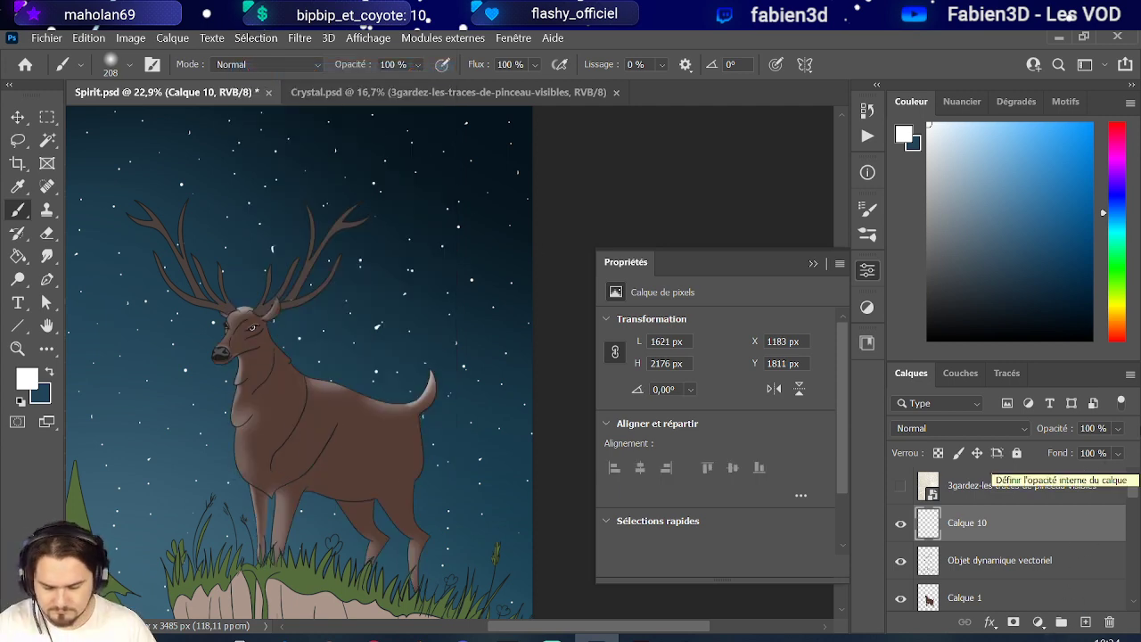
click(992, 431)
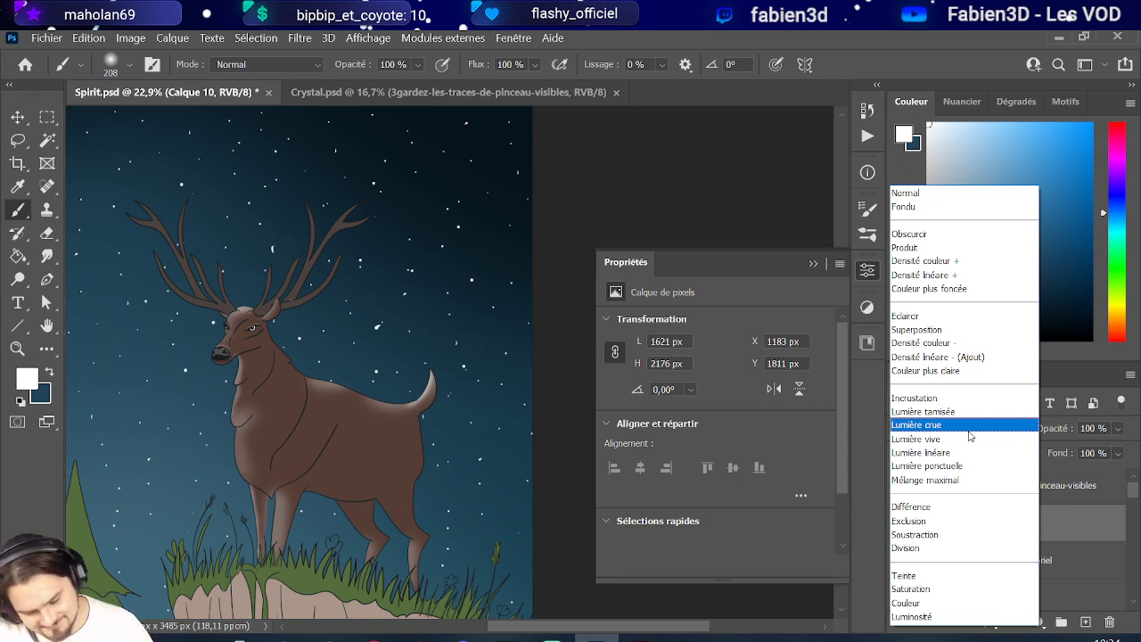
click(971, 426)
click(1117, 429)
drag(1095, 455, 1107, 451)
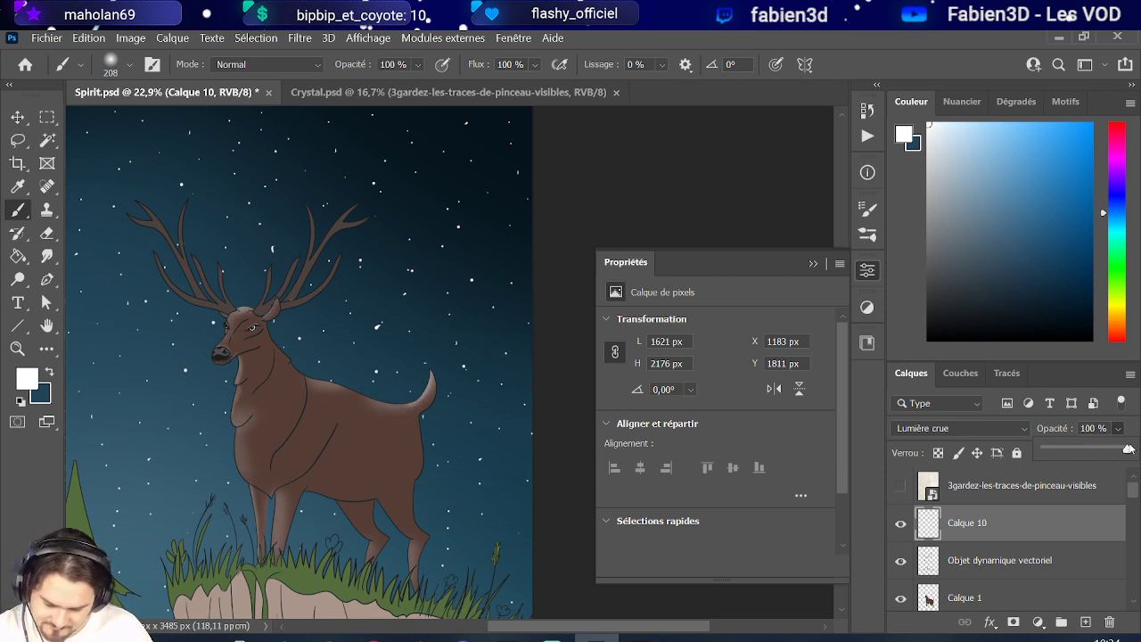
click(1043, 548)
click(1043, 533)
scroll(430, 385, down, 2)
scroll(383, 395, down, 1)
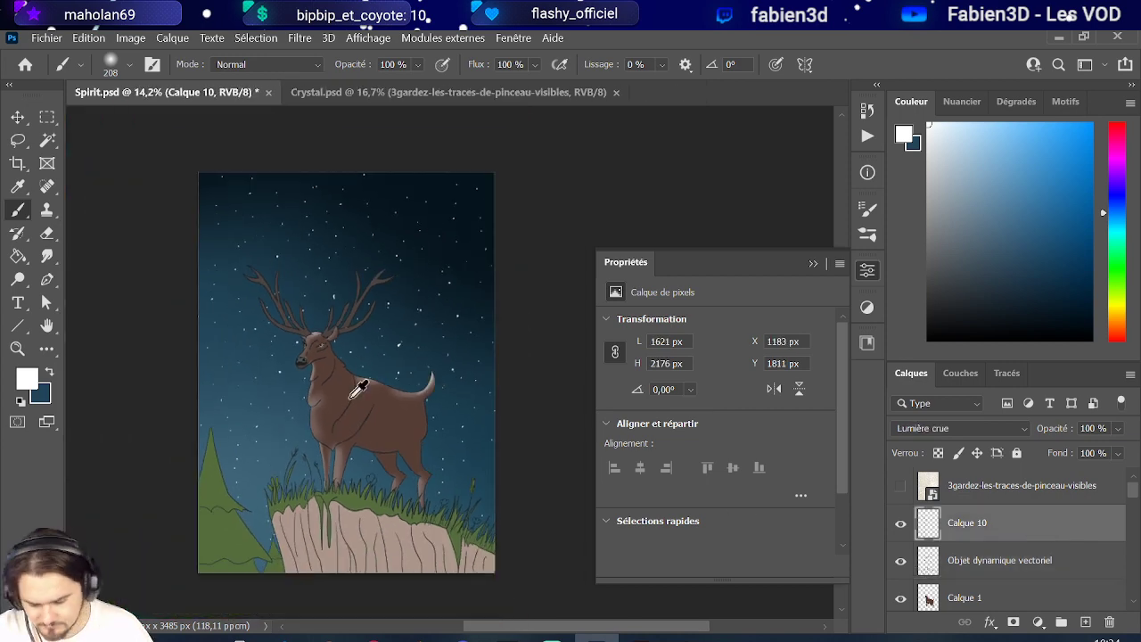
scroll(339, 407, up, 2)
Add a new layer directly above Objet dynamique vectoriel and swap the foreground and background colours.
click(1002, 558)
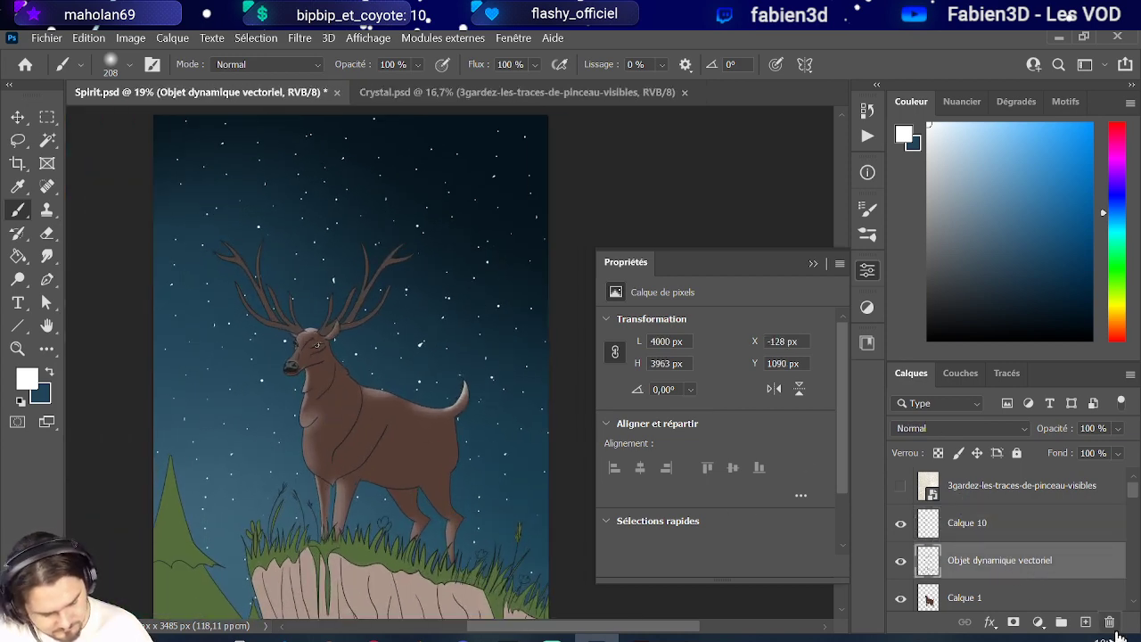
click(1085, 621)
click(51, 370)
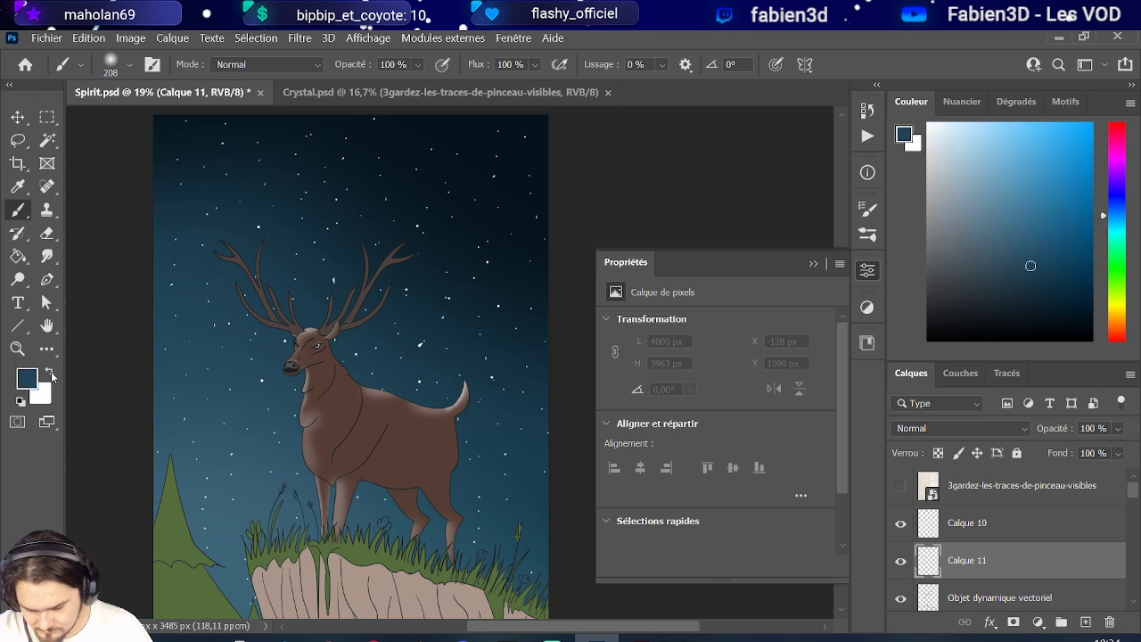
scroll(384, 477, up, 3)
alt+right_click(364, 440)
drag(349, 459, 426, 408)
key(ctrl+z)
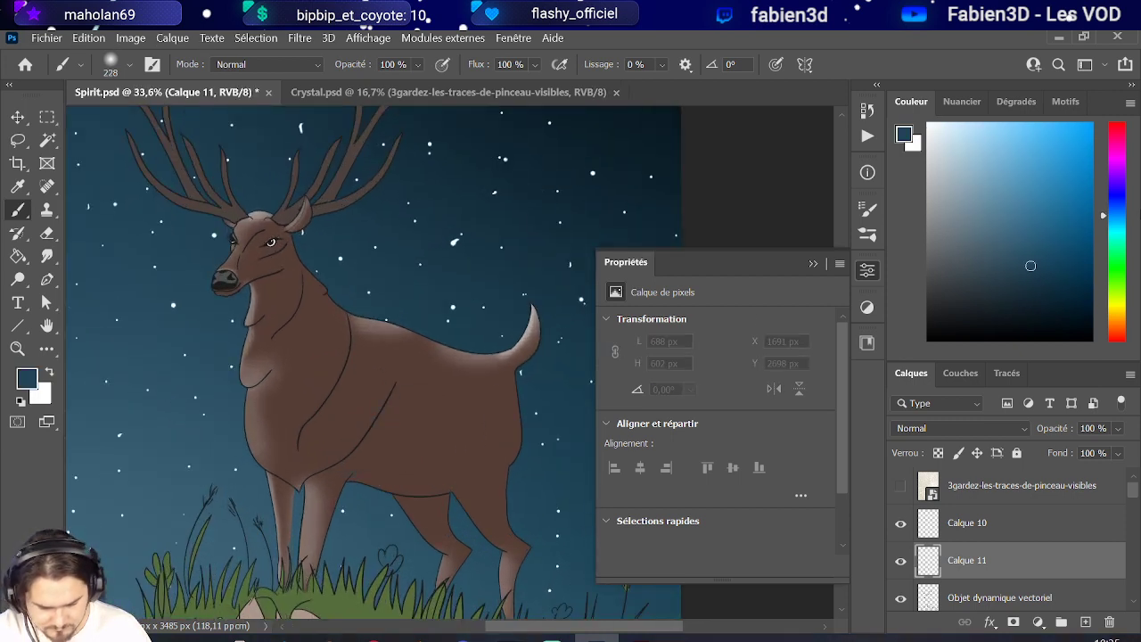
Set the foreground colour to black and the Calque 11 layer's opacity to 30 %.
click(1041, 345)
click(1116, 433)
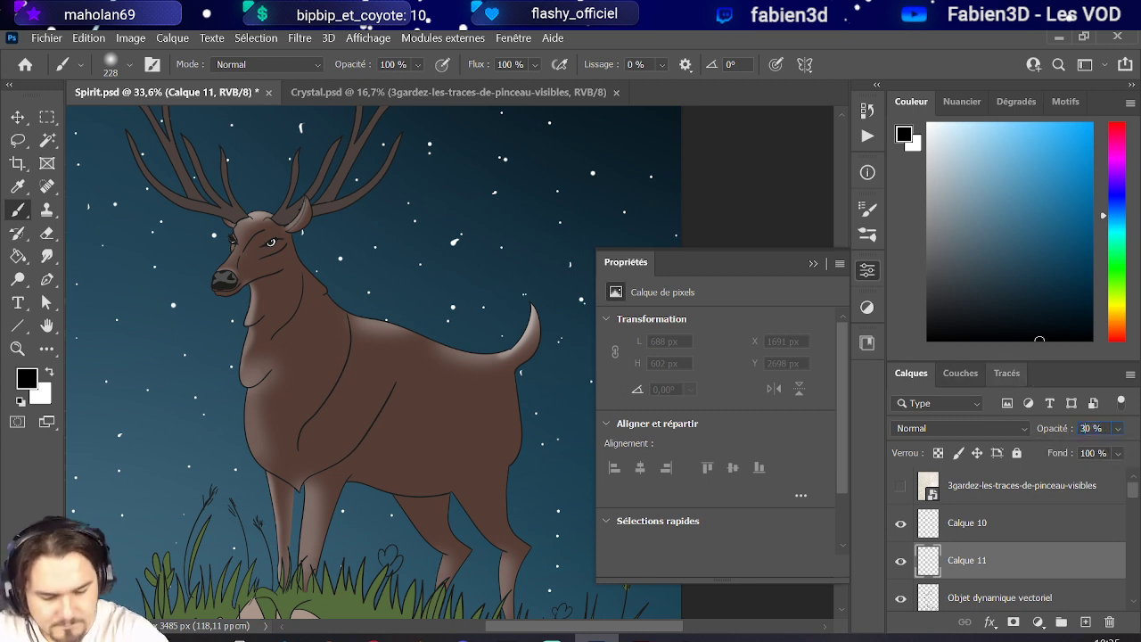
text(300)
key(Return)
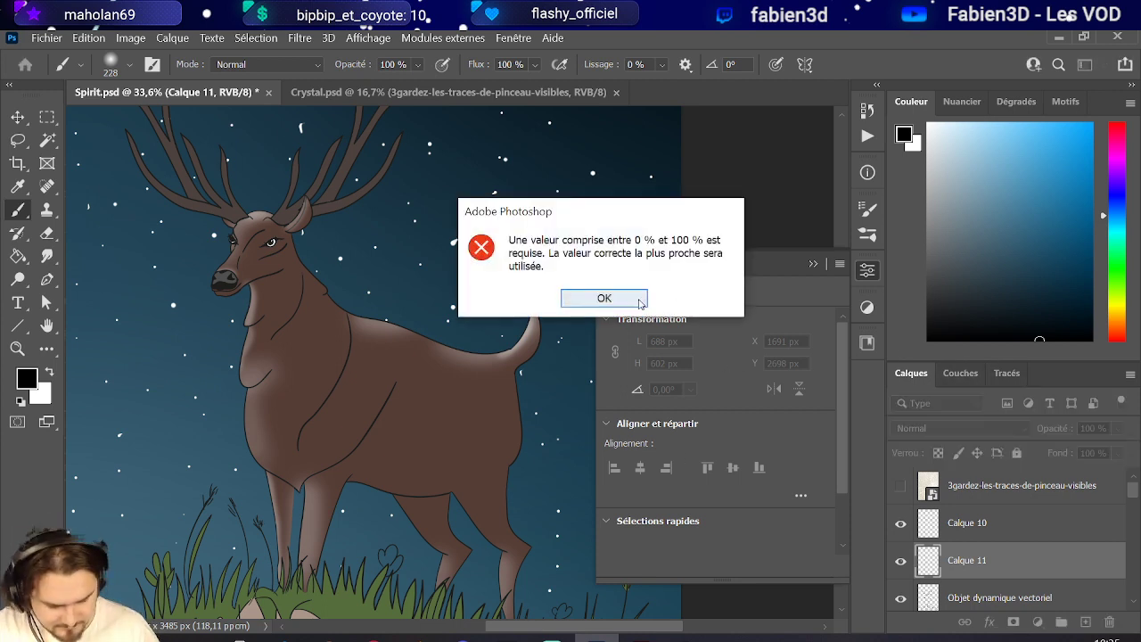
click(604, 295)
click(1051, 426)
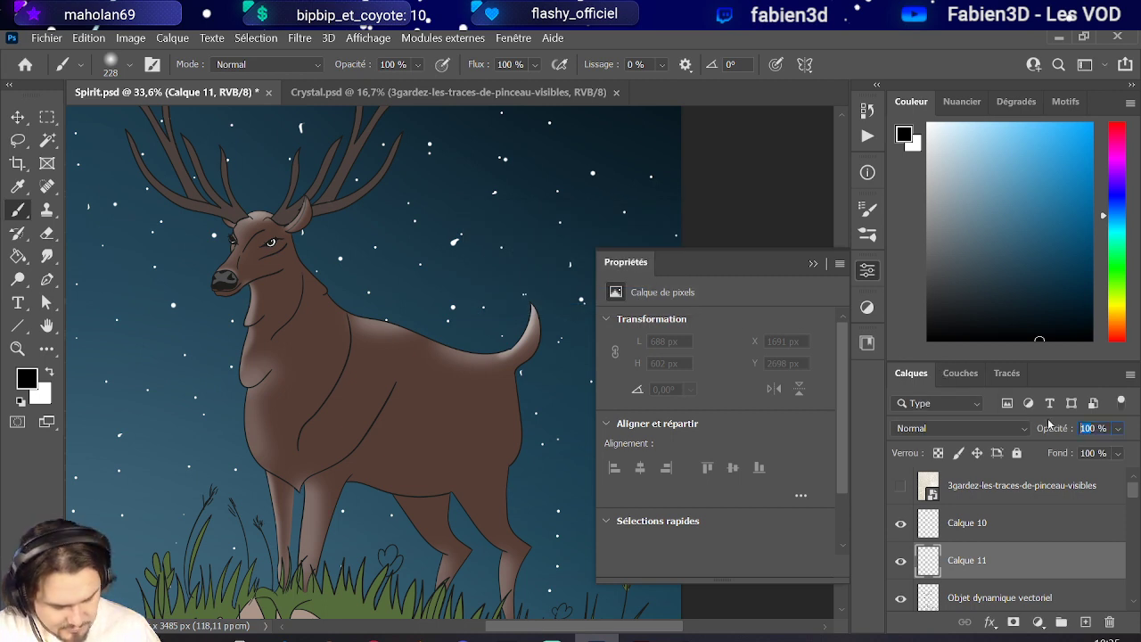
scroll(312, 408, up, 2)
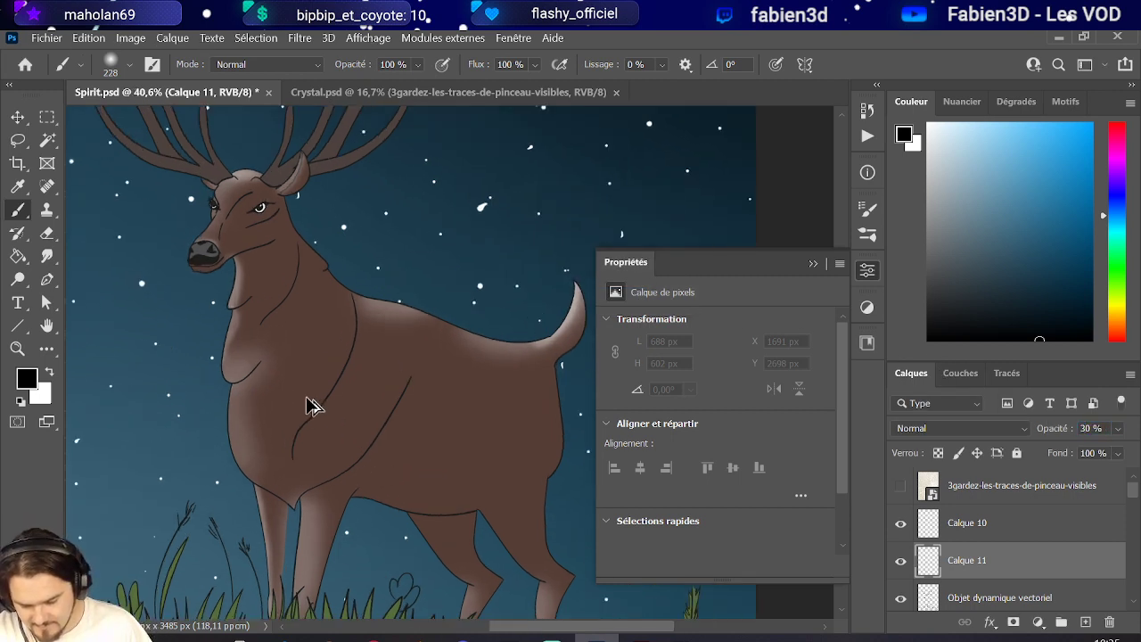
With a 182 px soft brush, paint black shading along the stag's shoulder folds, belly, hind legs, neck and head.
drag(319, 403, 314, 415)
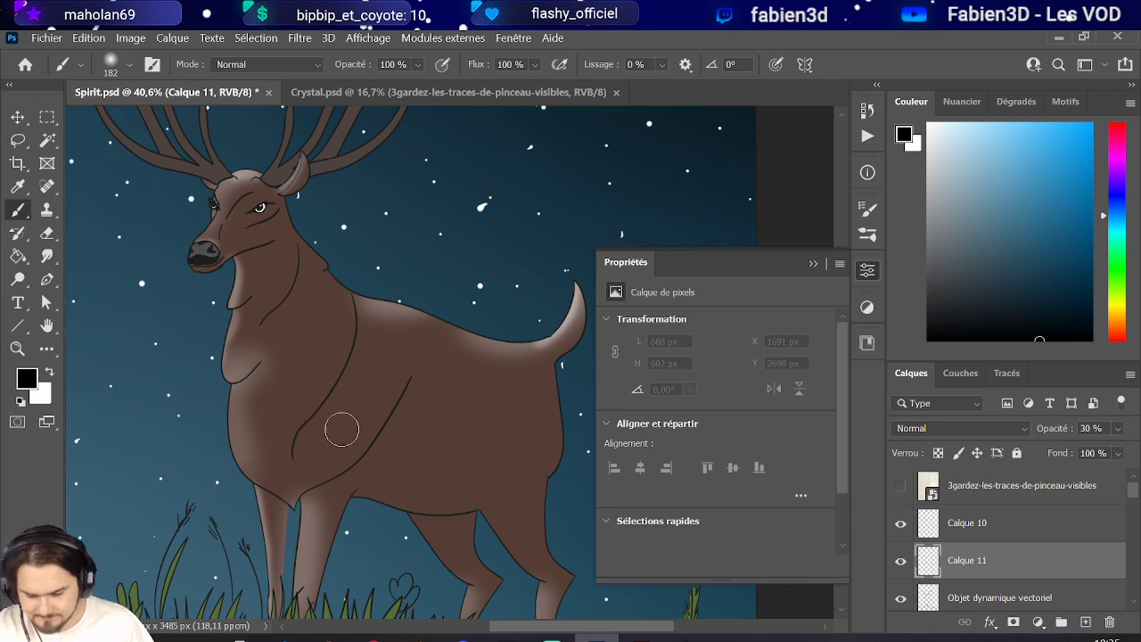
scroll(309, 403, up, 1)
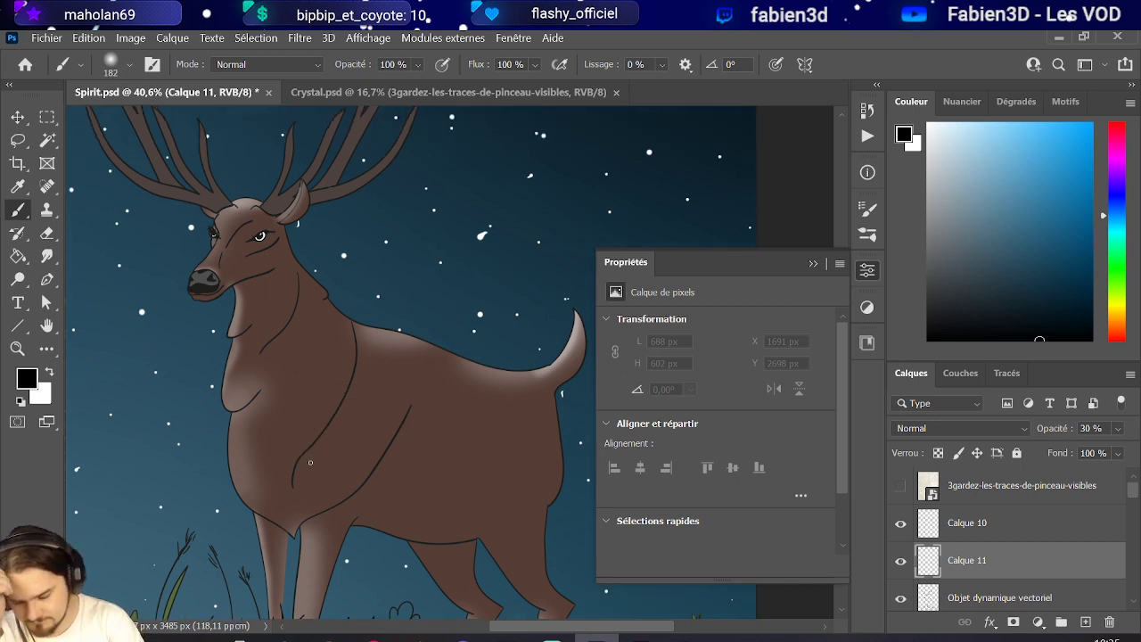
mouse_move(320, 471)
mouse_down()
mouse_move(288, 428)
mouse_move(303, 495)
mouse_move(355, 357)
mouse_up()
mouse_move(292, 505)
mouse_down()
mouse_move(369, 374)
mouse_move(310, 496)
mouse_move(365, 345)
mouse_move(344, 426)
mouse_move(317, 467)
mouse_move(359, 401)
mouse_move(299, 527)
mouse_move(323, 513)
mouse_move(320, 499)
mouse_move(283, 512)
mouse_move(397, 474)
mouse_move(342, 517)
mouse_move(443, 533)
mouse_move(380, 522)
mouse_move(467, 520)
mouse_move(386, 504)
mouse_move(418, 450)
mouse_move(403, 424)
mouse_move(367, 524)
mouse_move(384, 484)
mouse_move(324, 556)
mouse_move(334, 552)
mouse_move(351, 457)
mouse_move(313, 492)
mouse_move(250, 498)
mouse_move(314, 522)
mouse_up()
scroll(321, 526, down, 5)
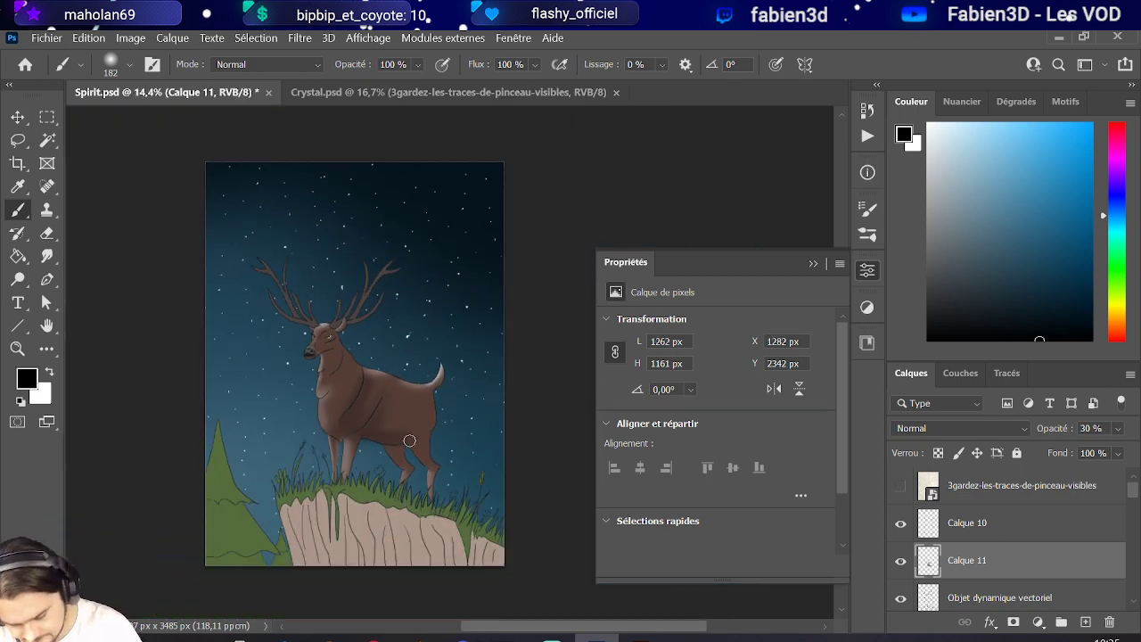
drag(410, 439, 388, 448)
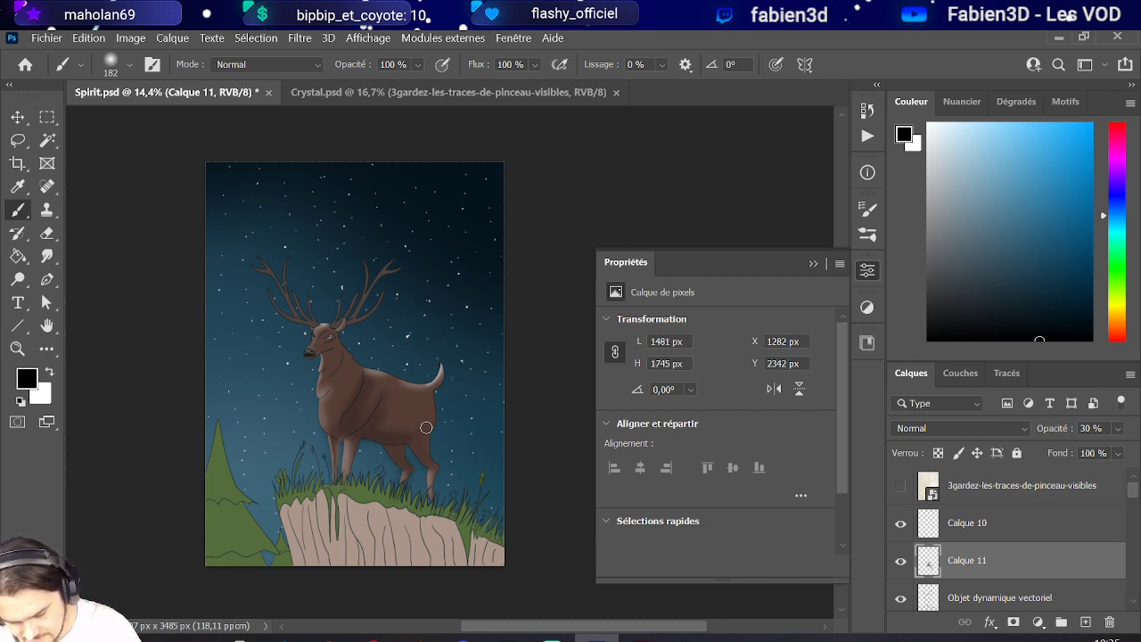
drag(345, 356, 345, 363)
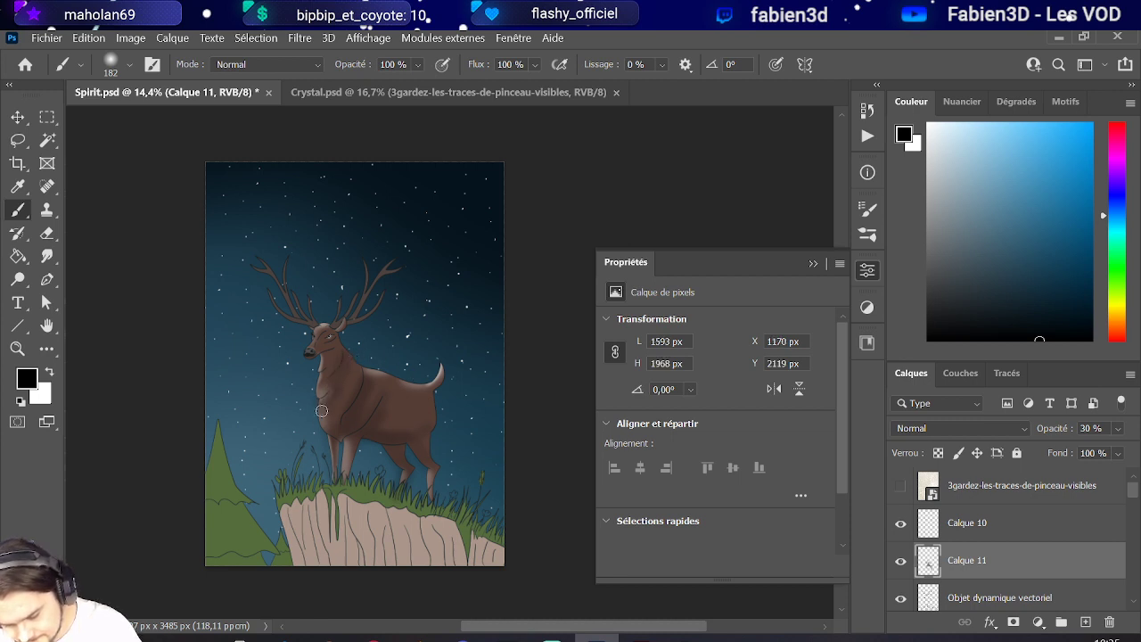
drag(323, 350, 330, 345)
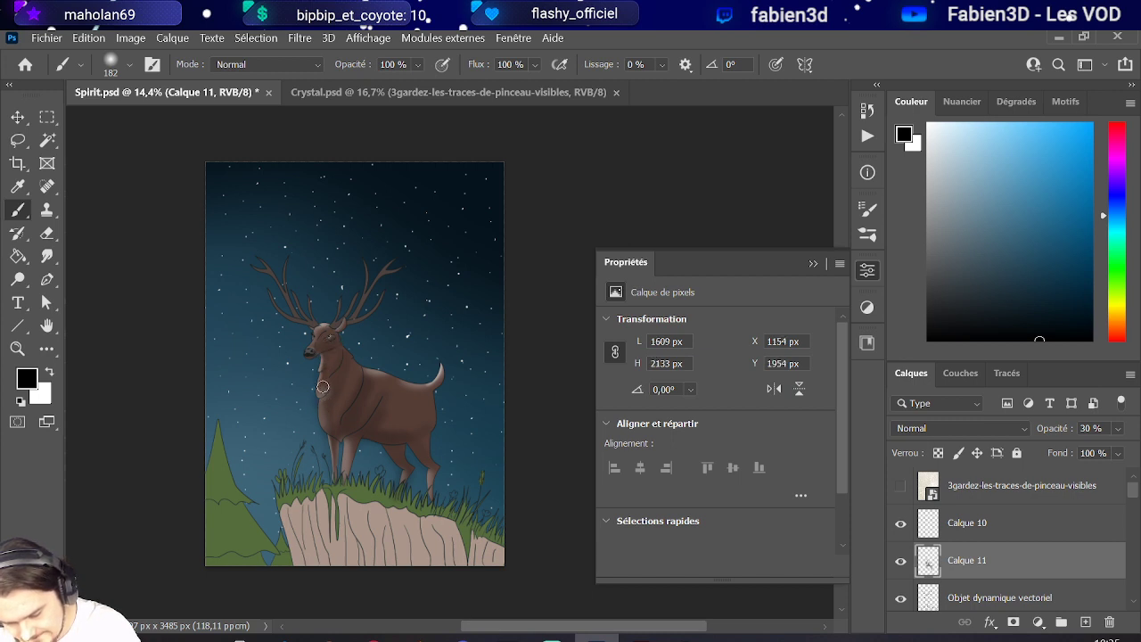
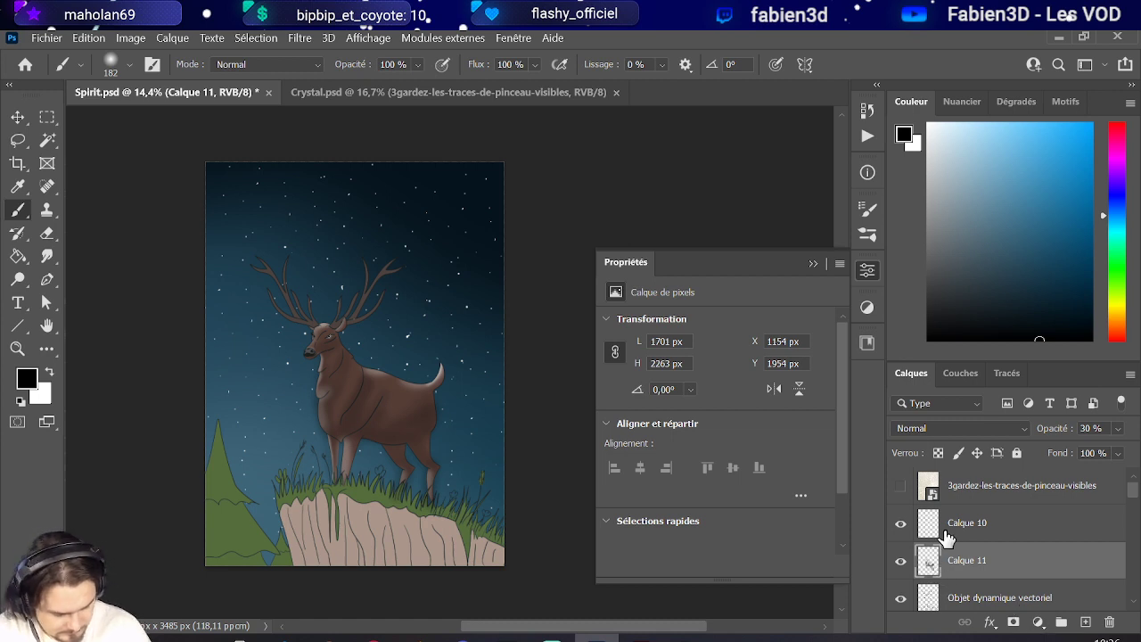
Mask the Calque 11 shading layer with the outline of the stag's colour layer, Calque 1.
scroll(947, 538, down, 2)
ctrl+click(930, 564)
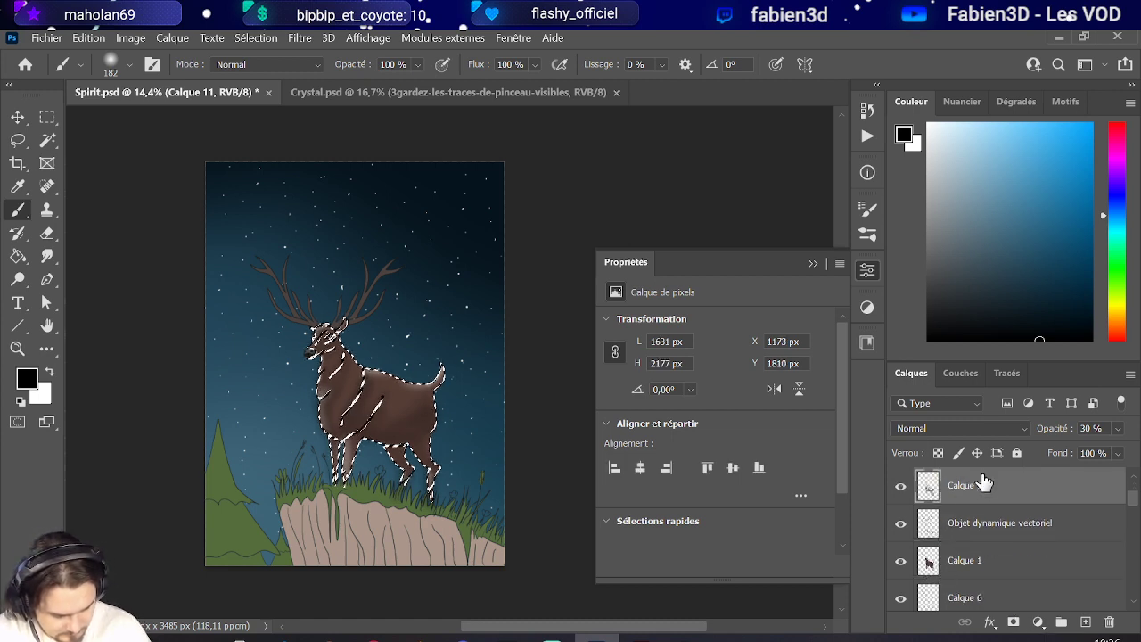
scroll(989, 500, up, 1)
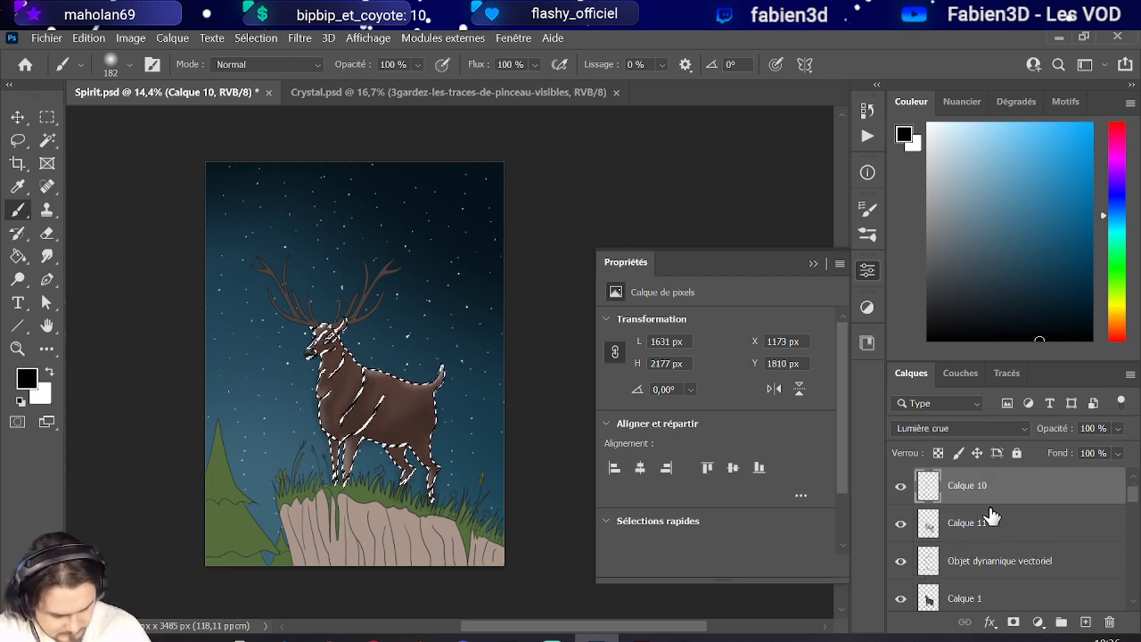
click(1013, 621)
scroll(383, 438, up, 2)
scroll(318, 443, up, 2)
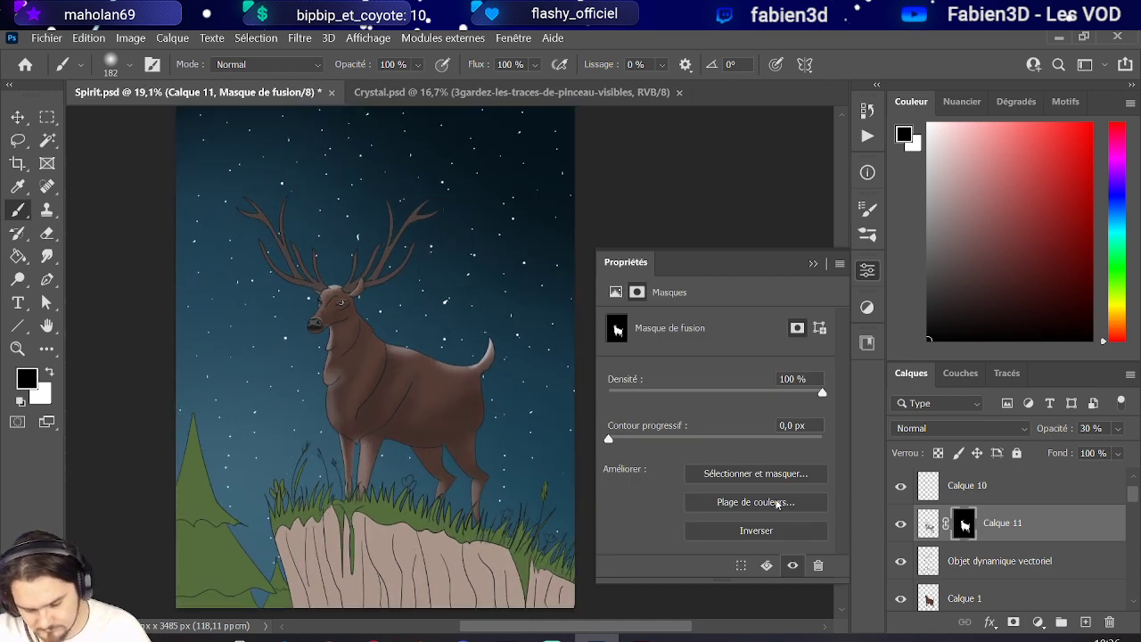
Add a new layer directly above Calque 5 with the Produit blend mode and 30 % opacity.
scroll(1036, 530, down, 5)
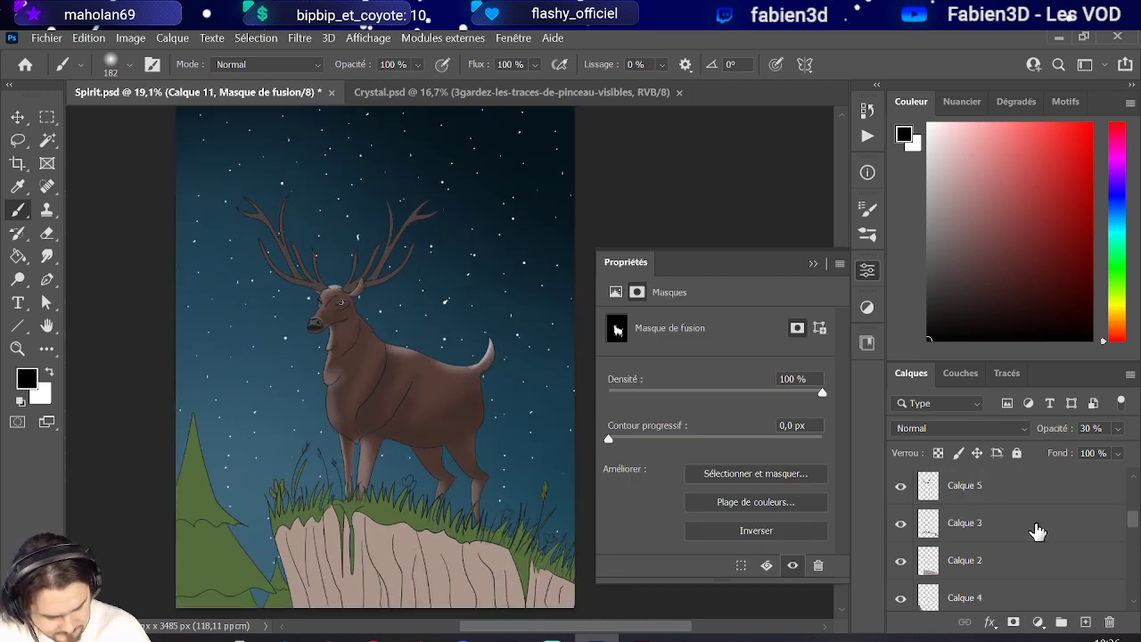
scroll(1037, 531, up, 2)
click(1013, 537)
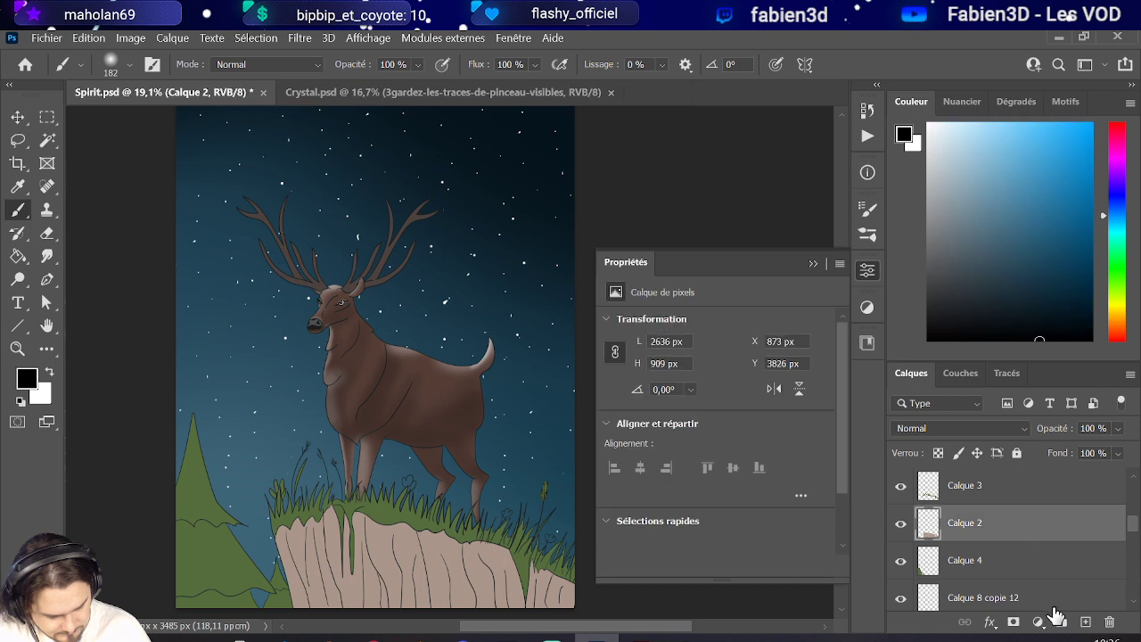
scroll(1024, 553, up, 3)
click(1009, 526)
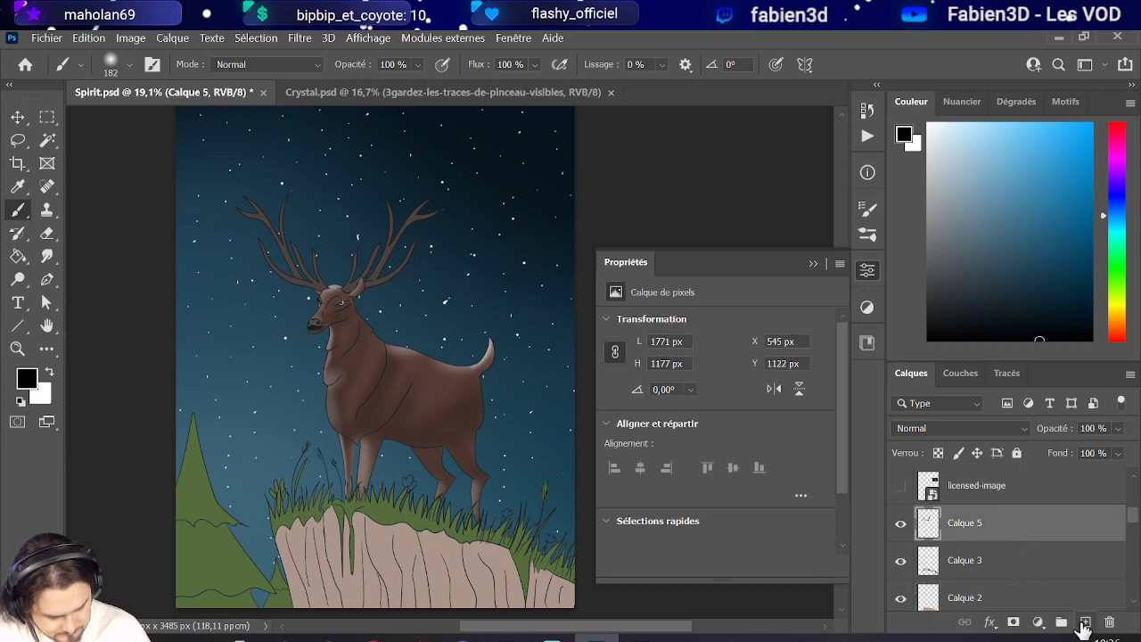
click(1006, 428)
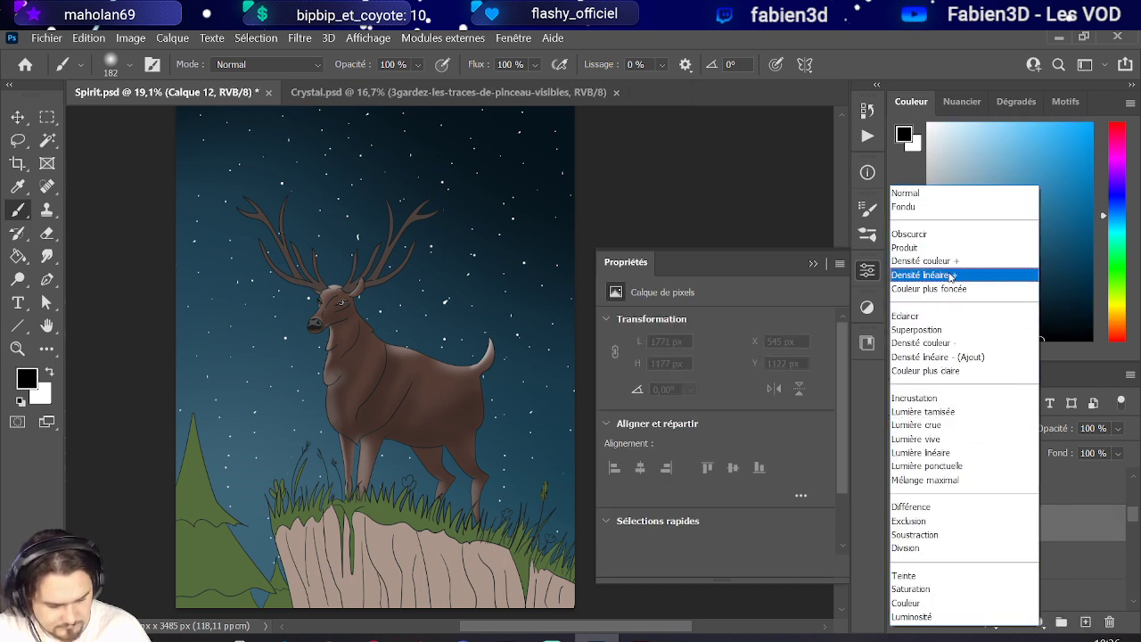
click(936, 247)
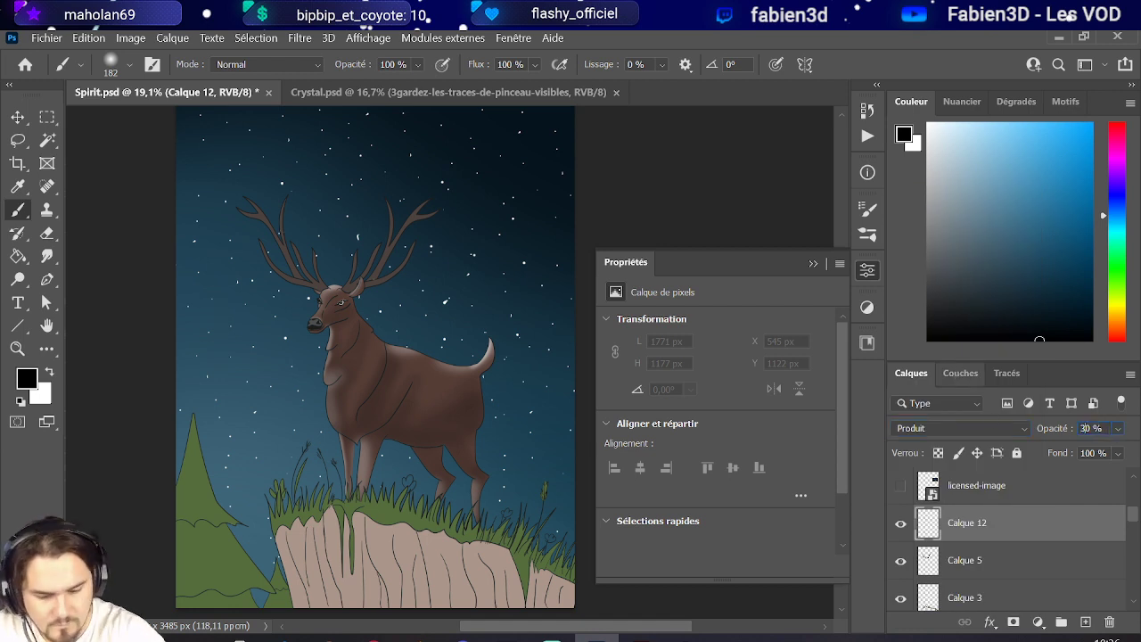
Paint broad soft black shading over the left part of the cliff face with a 419 px brush.
mouse_move(349, 542)
mouse_down()
mouse_move(312, 553)
mouse_move(294, 589)
mouse_move(326, 576)
mouse_move(307, 593)
mouse_up()
key(ctrl+z)
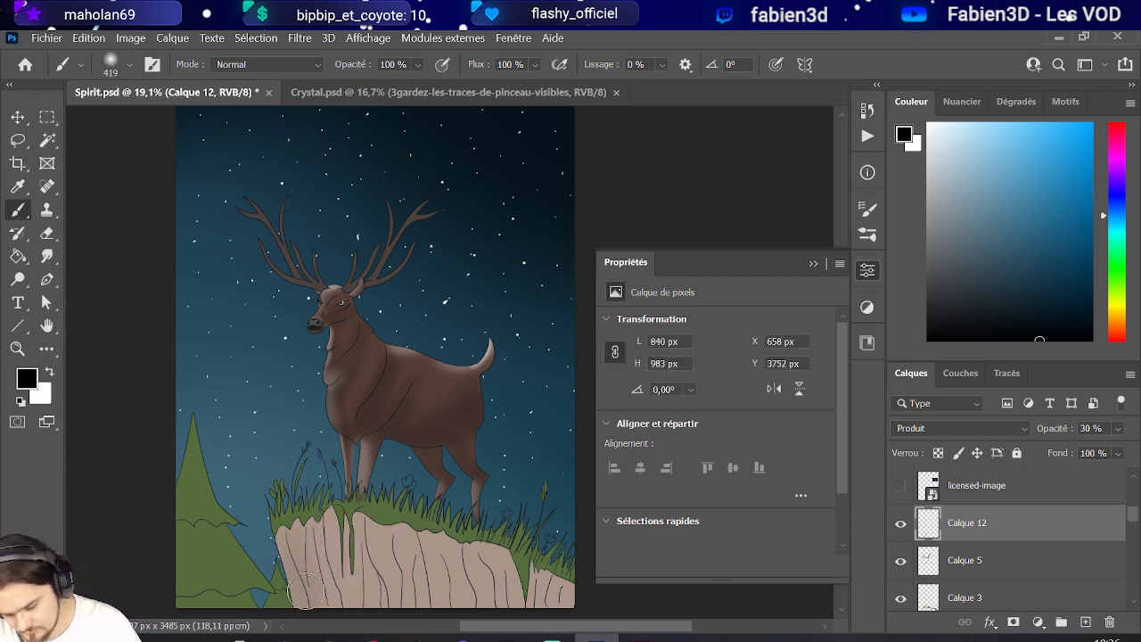
mouse_move(299, 547)
mouse_down()
mouse_move(319, 605)
mouse_move(316, 578)
mouse_move(331, 613)
mouse_up()
mouse_move(302, 526)
mouse_down()
mouse_move(321, 581)
mouse_move(361, 589)
mouse_move(390, 555)
mouse_up()
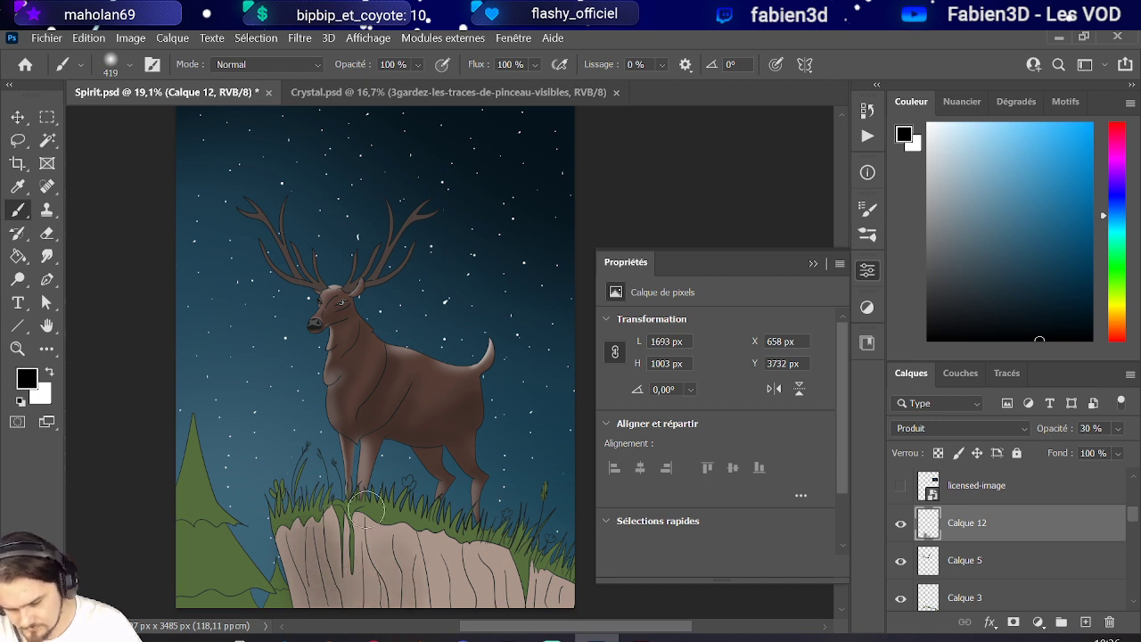
Reduce the brush size to 126 px and paint shading along the cracks across the rest of the cliff face.
click(129, 65)
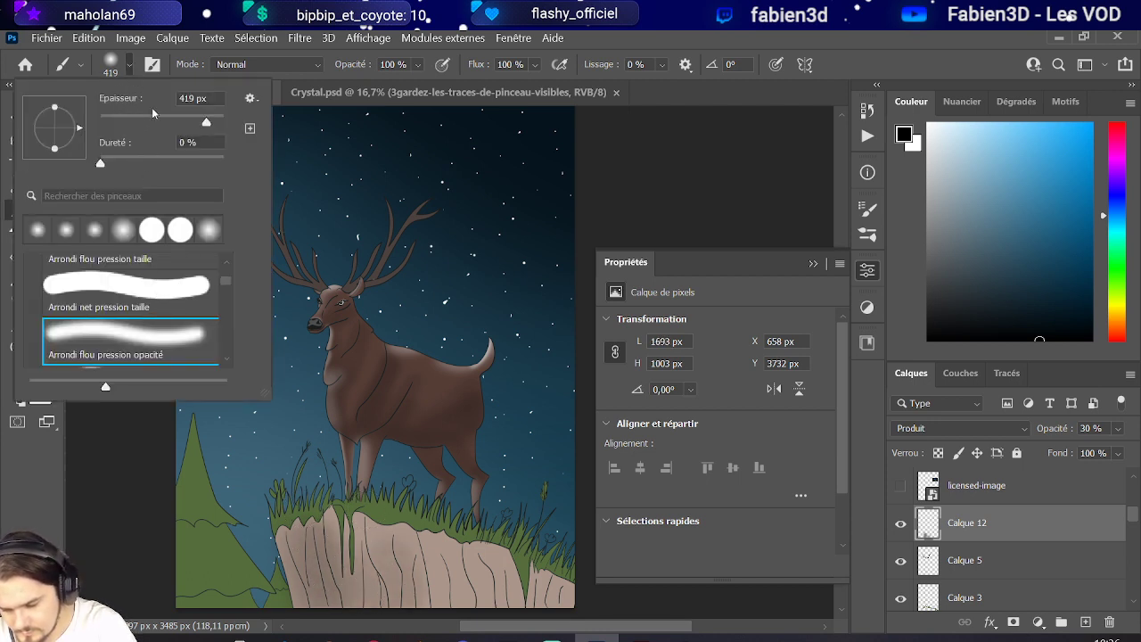
drag(197, 121, 169, 121)
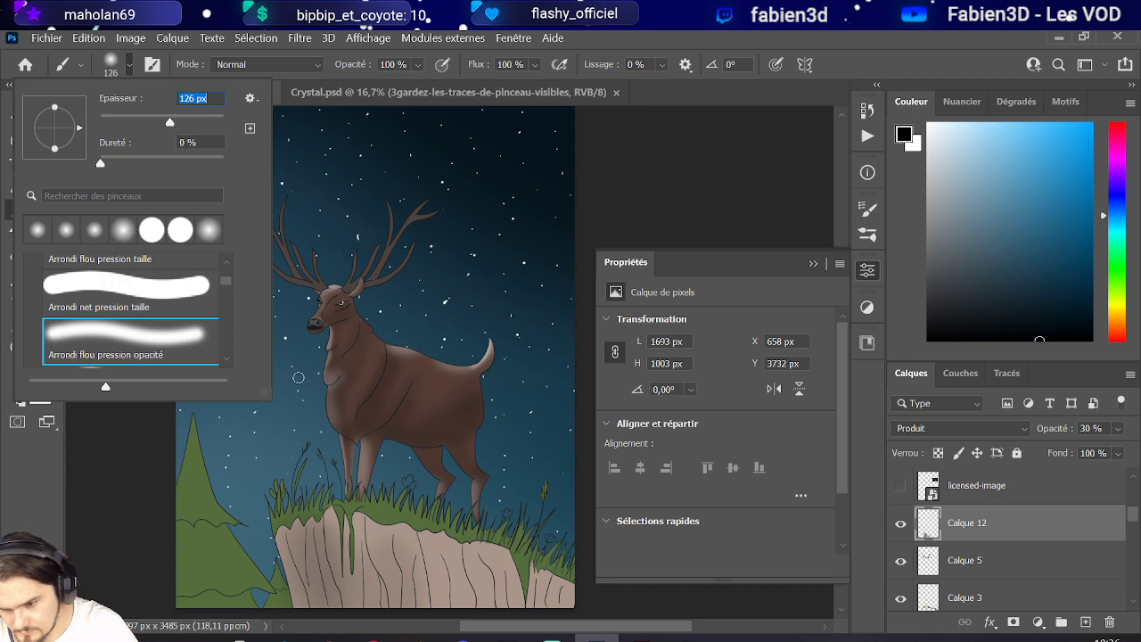
click(343, 591)
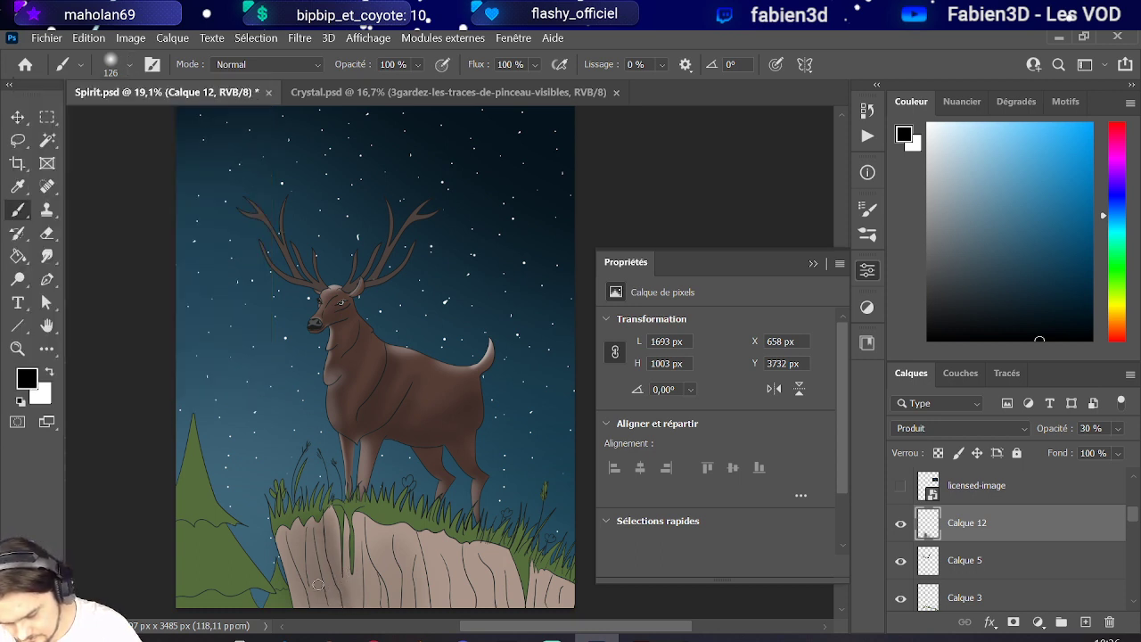
mouse_move(374, 528)
mouse_down()
mouse_move(375, 564)
mouse_move(430, 606)
mouse_up()
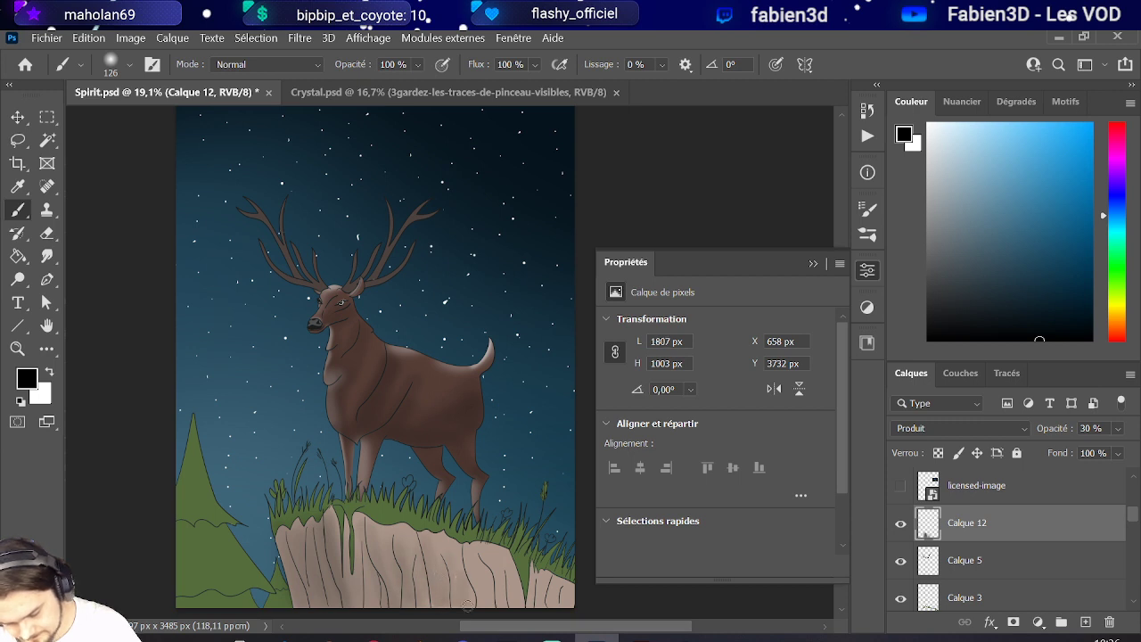
mouse_move(498, 571)
mouse_down()
mouse_move(510, 606)
mouse_move(550, 586)
mouse_up()
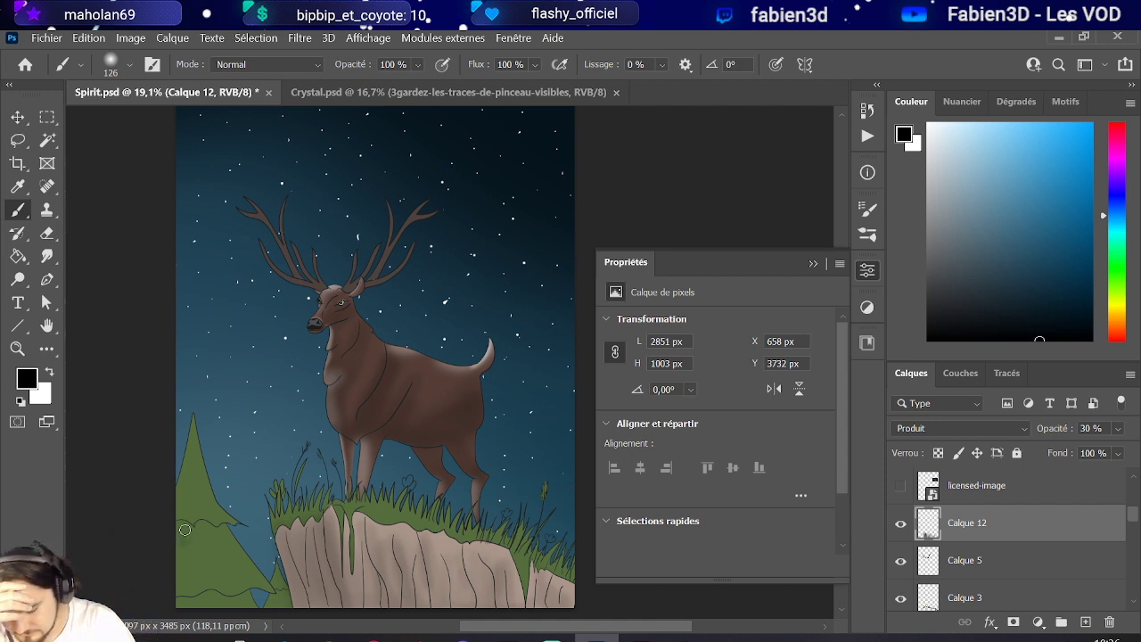
Shade the pine tree beneath its upper tier of branches and raise the Calque 12 layer's opacity to 60 %.
drag(237, 548, 215, 523)
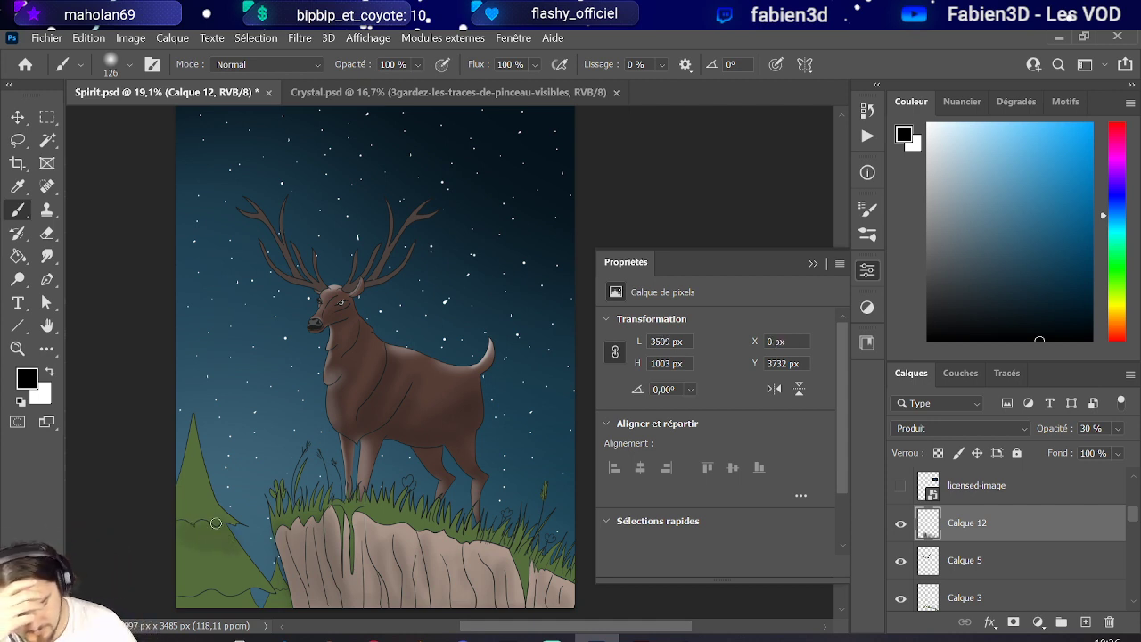
click(1119, 429)
drag(1103, 449, 1106, 449)
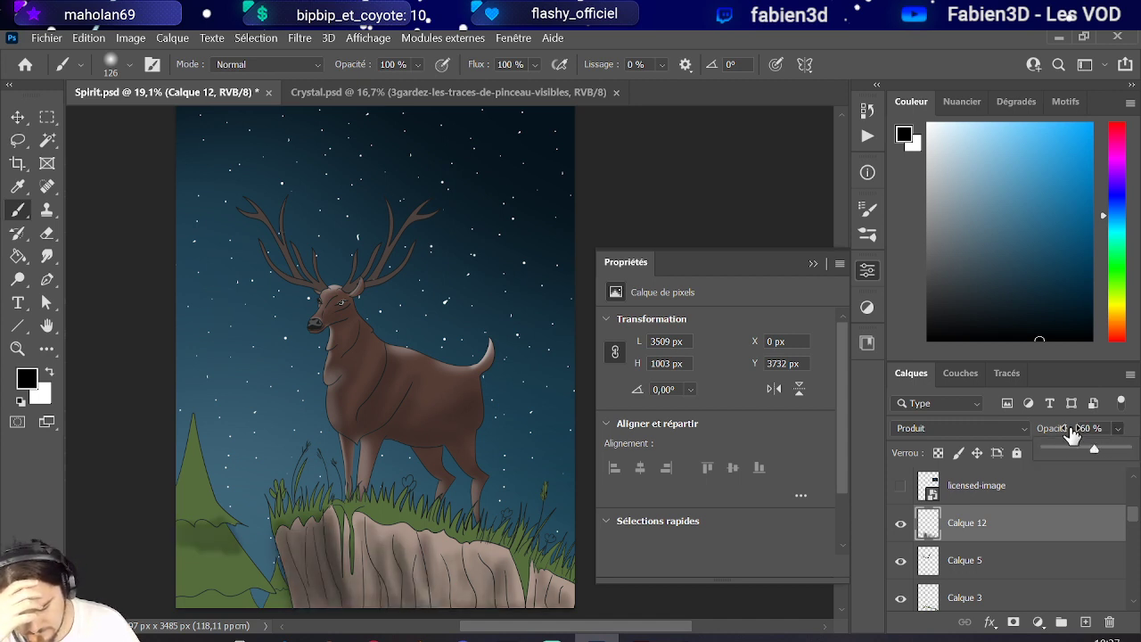
Touch up the pine tree's shading and paint soft black shadows along the cliff face's upper edge beneath the grass.
click(190, 523)
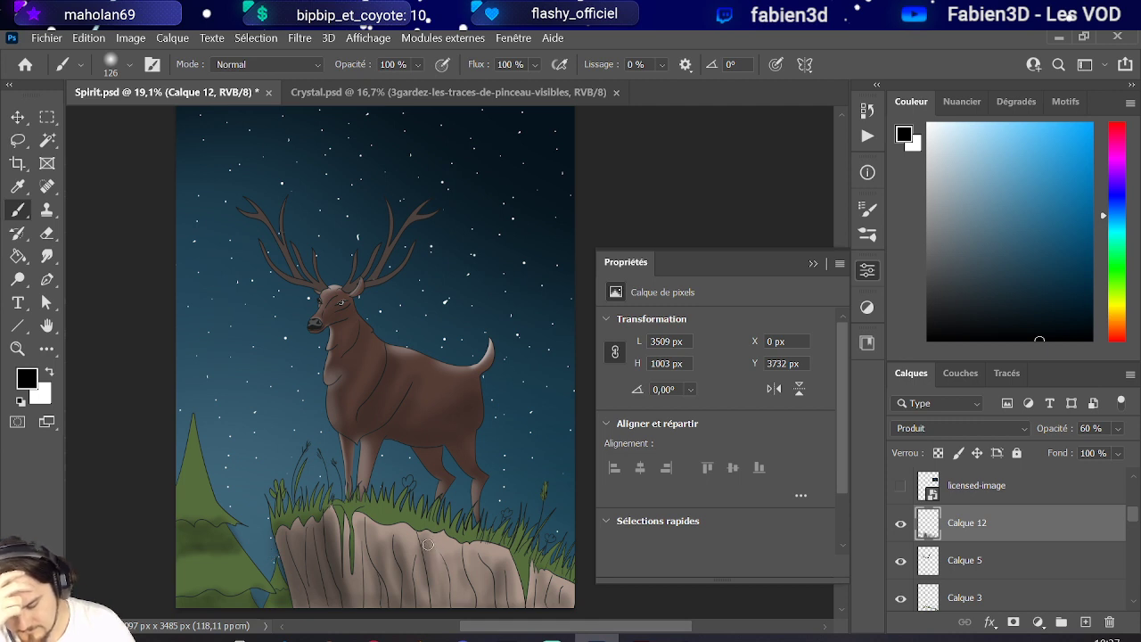
drag(451, 539, 446, 558)
mouse_move(342, 525)
mouse_down()
mouse_move(424, 543)
mouse_move(413, 529)
mouse_move(501, 556)
mouse_up()
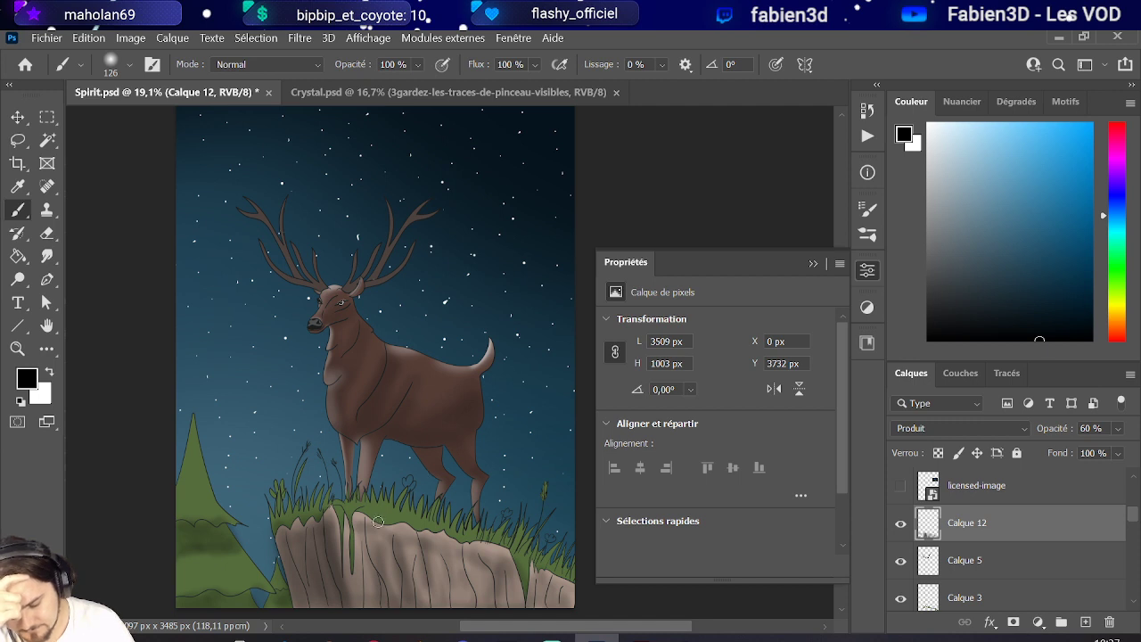
drag(386, 518, 546, 571)
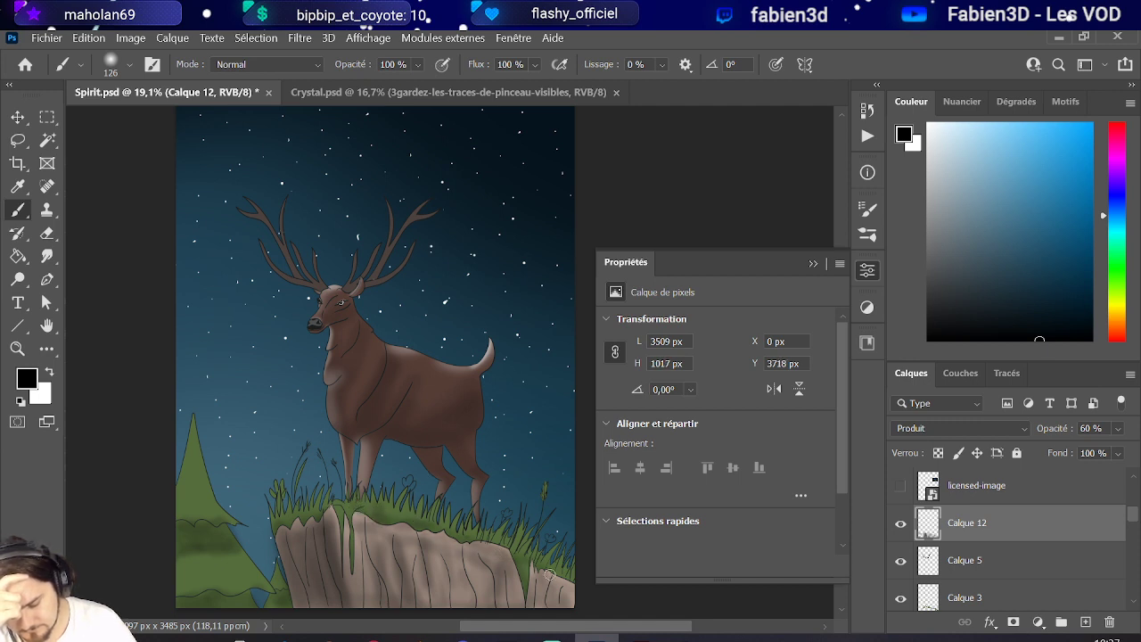
drag(345, 540, 348, 565)
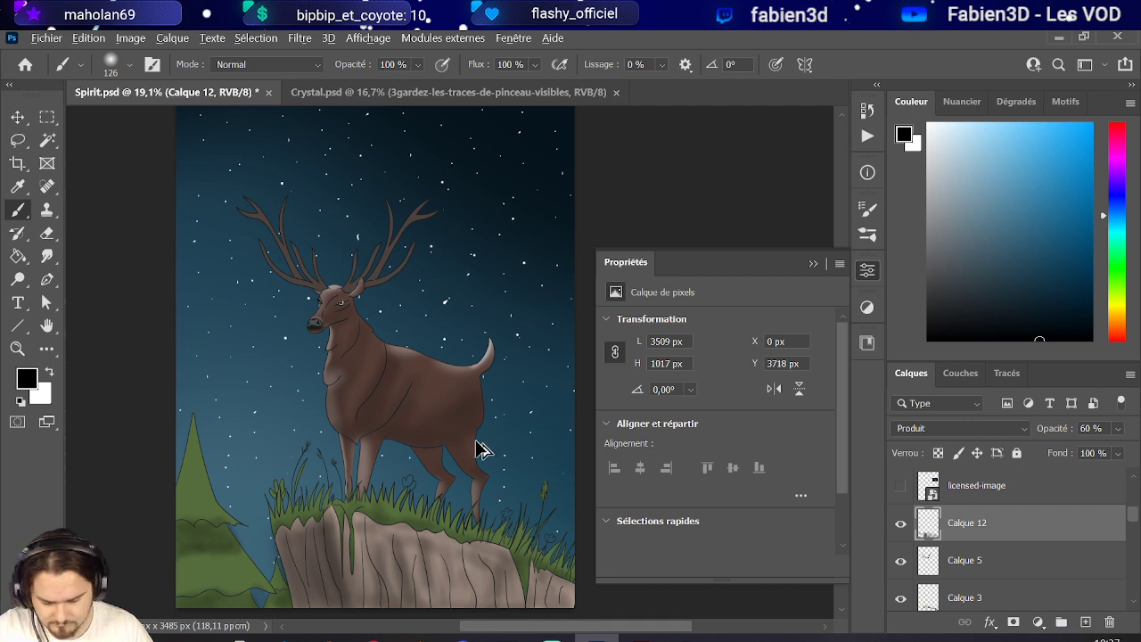
Load the outline of the pine tree layer, Calque 4, as a selection.
scroll(474, 452, down, 3)
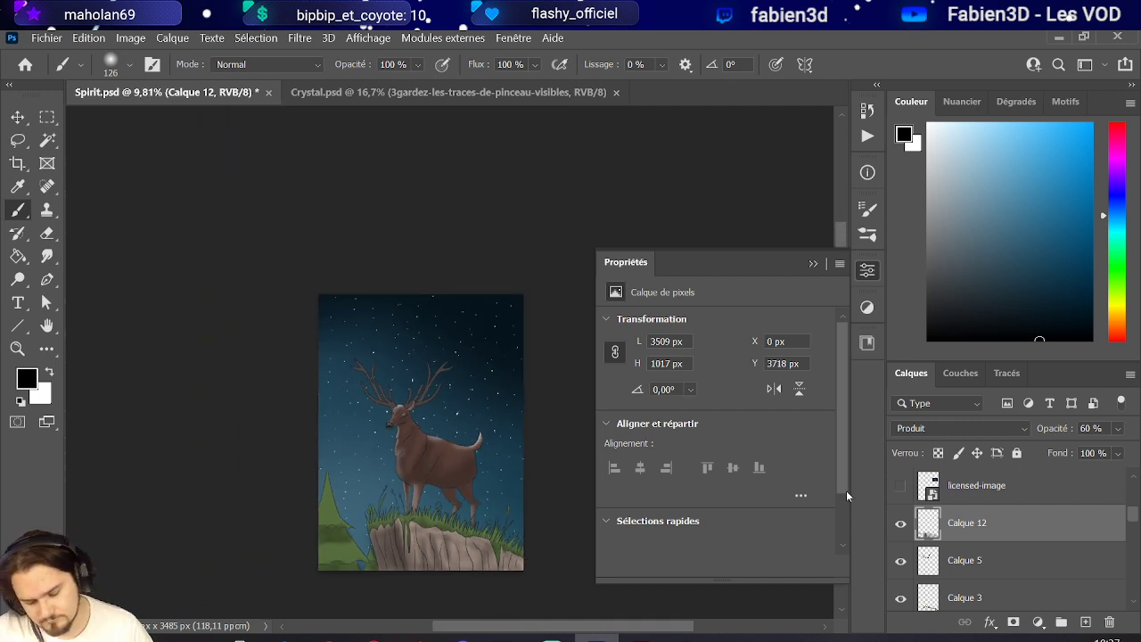
scroll(963, 557, down, 5)
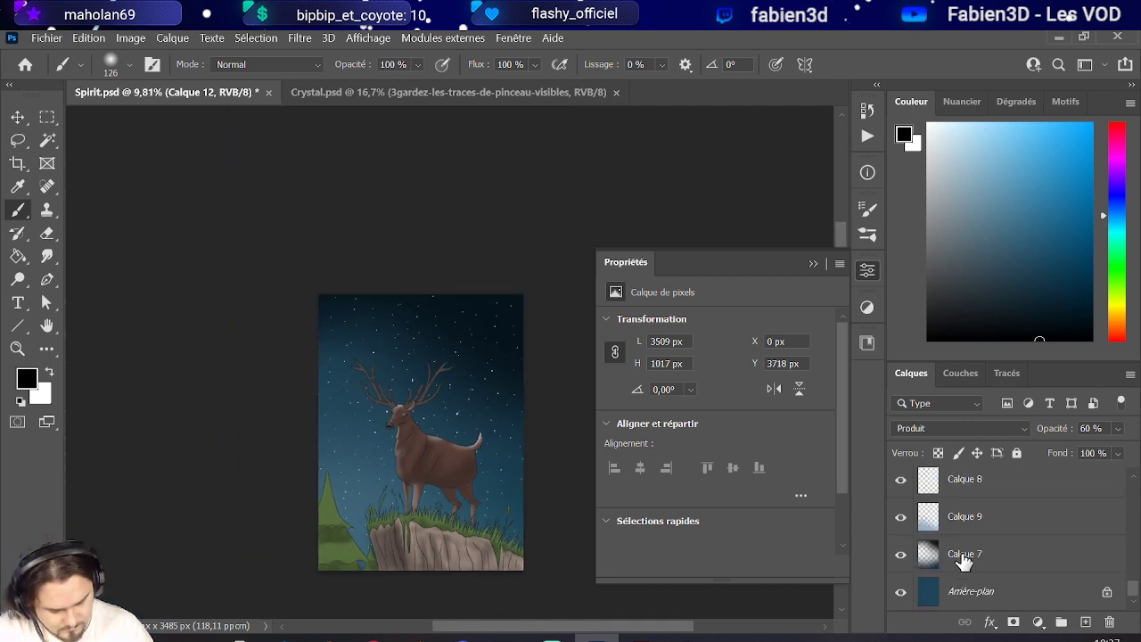
scroll(963, 557, up, 5)
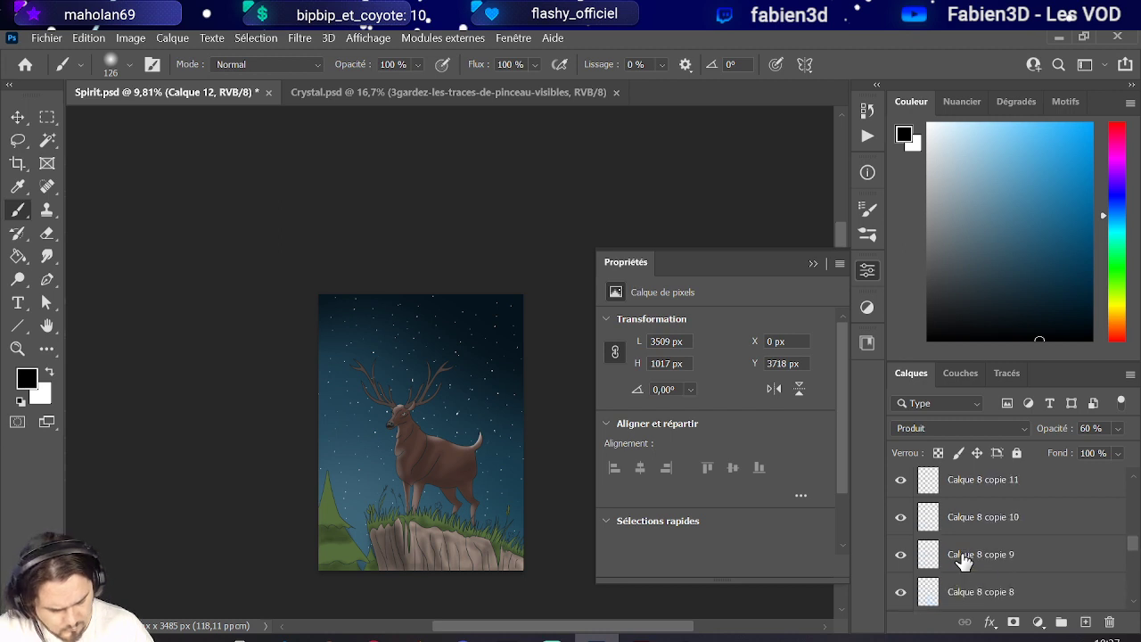
scroll(964, 559, down, 1)
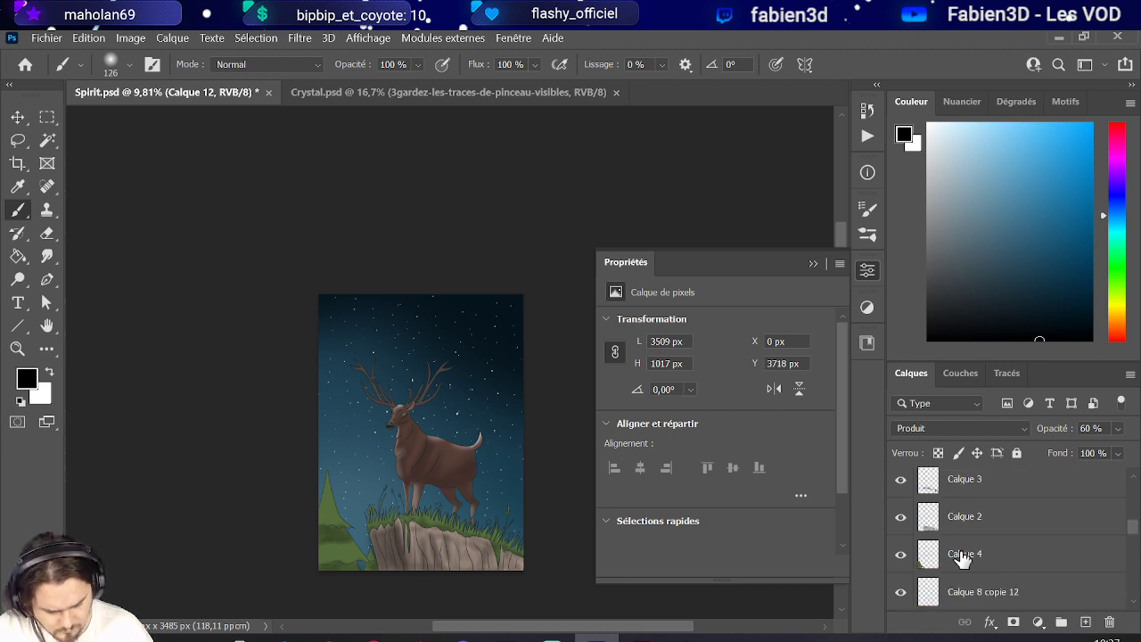
click(963, 558)
ctrl+click(929, 556)
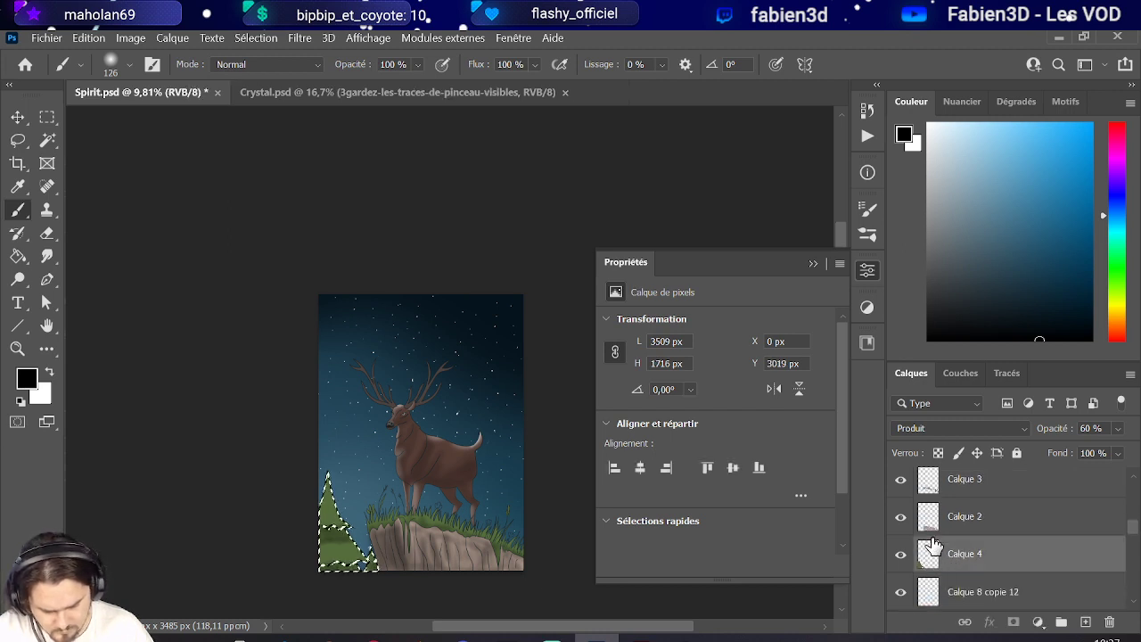
shift+click(932, 524)
click(935, 560)
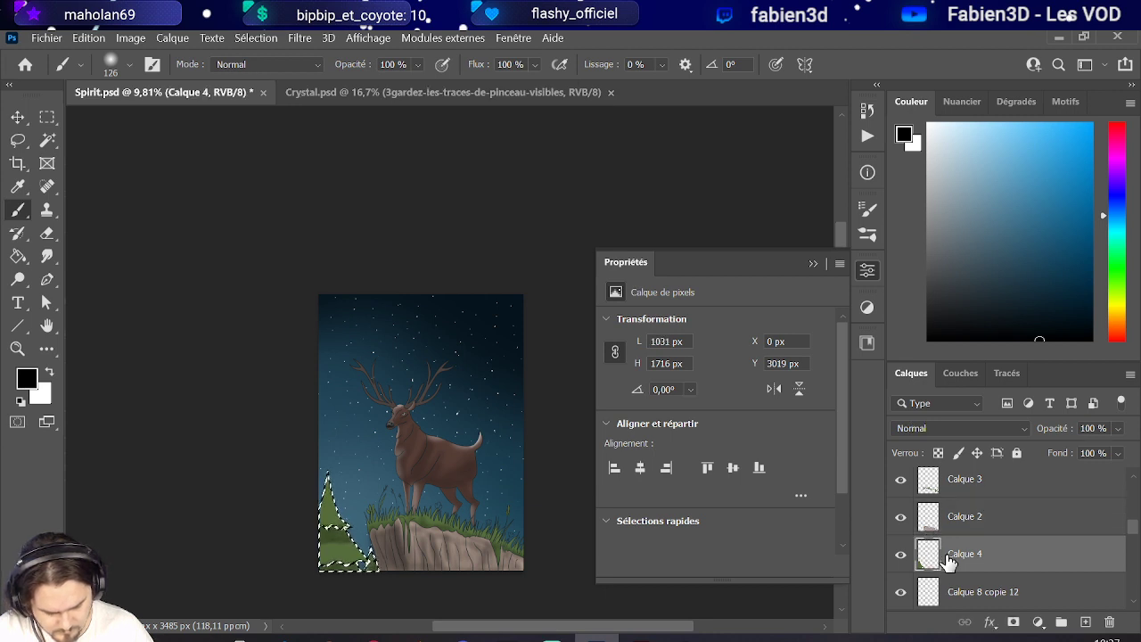
click(1019, 590)
Duplicate the Calque 3, Calque 2 and Calque 4 layers together.
click(978, 556)
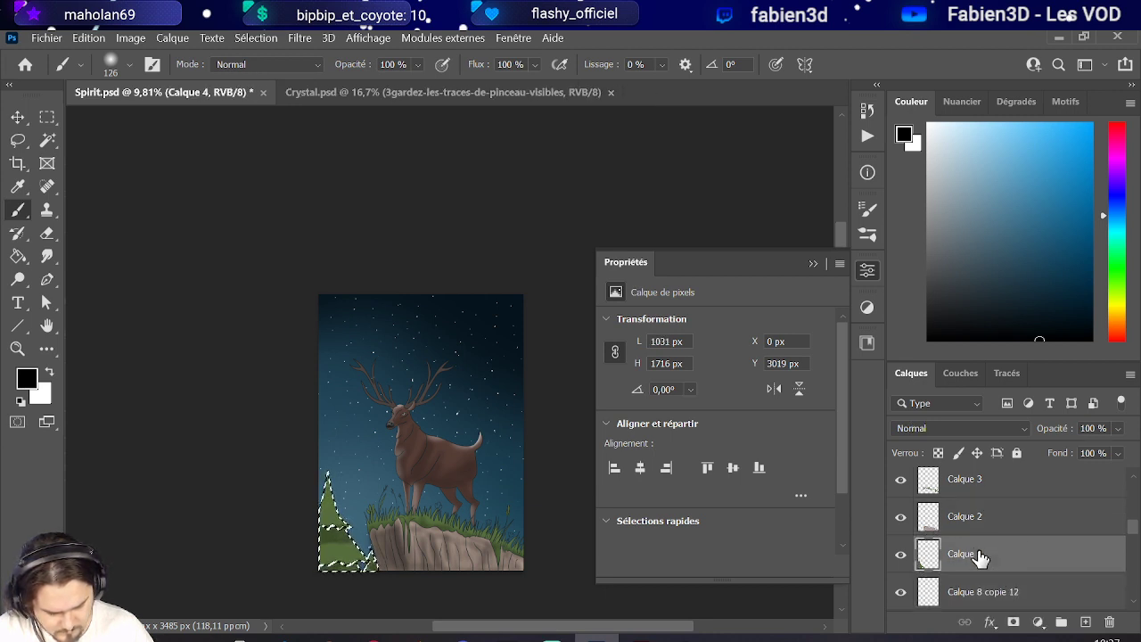
shift+click(978, 497)
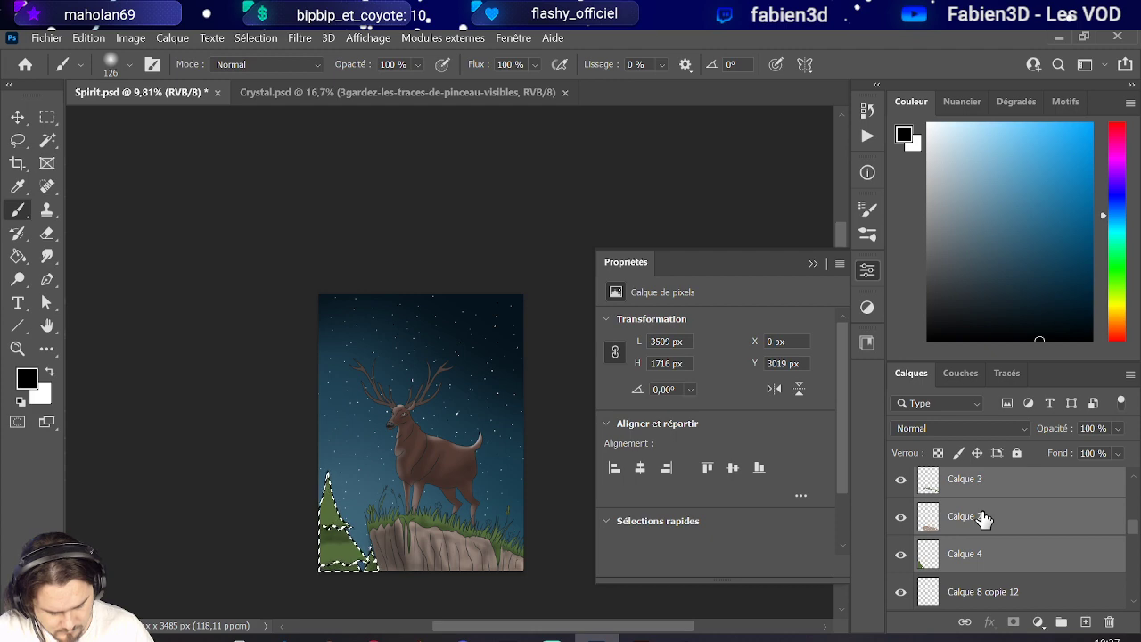
right_click(986, 523)
click(780, 131)
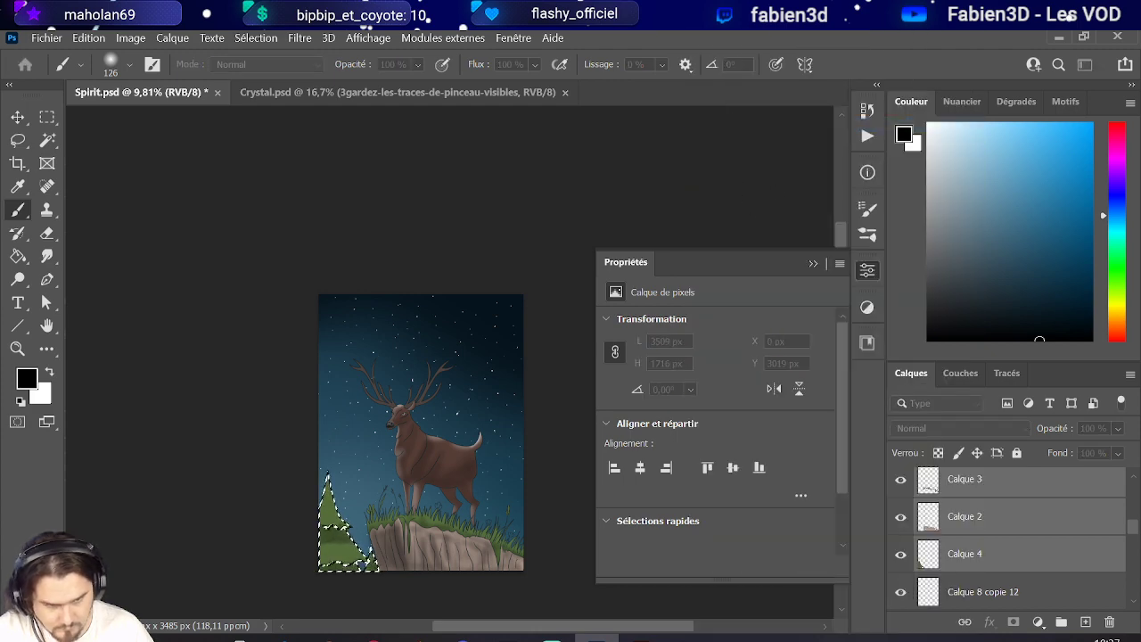
key(Return)
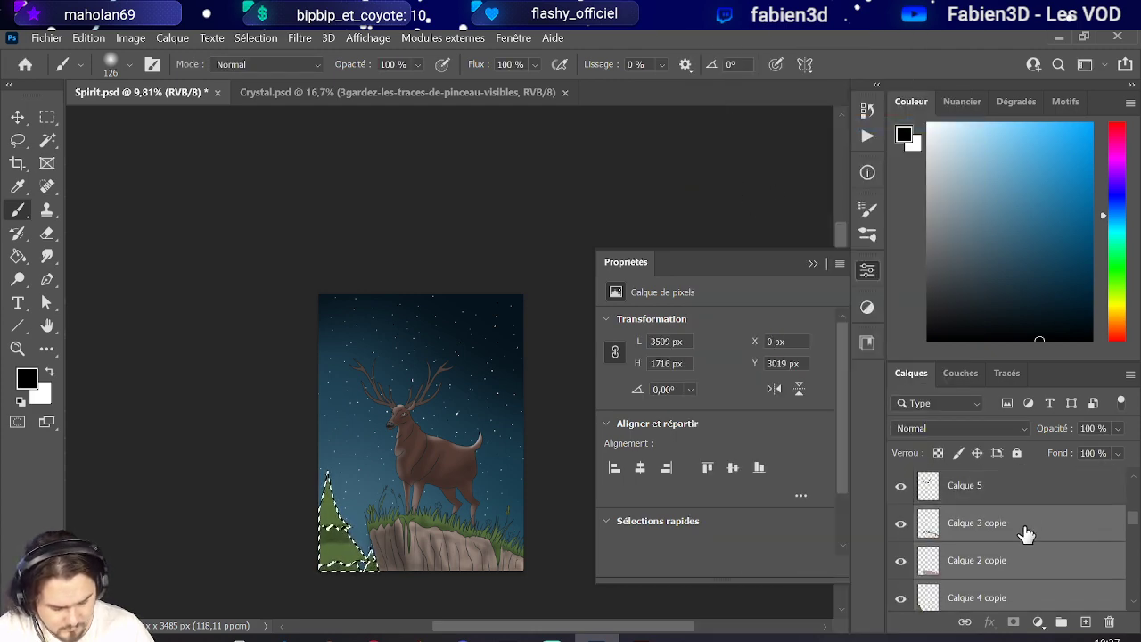
Merge the three duplicated layers into one and hide the merged Calque 3 copie layer.
right_click(1007, 544)
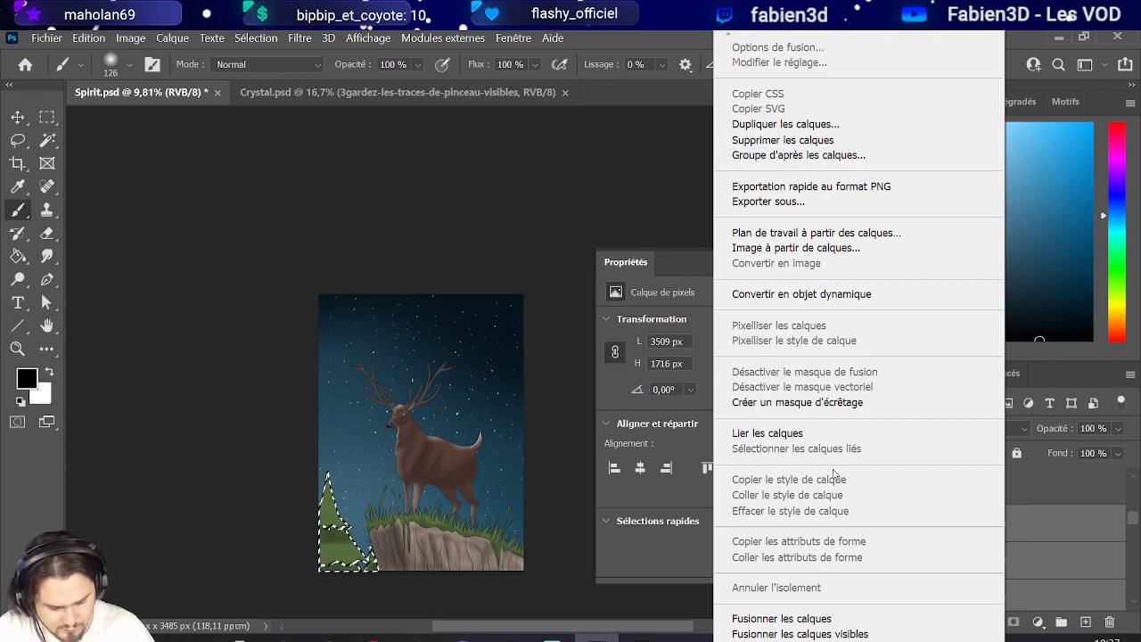
click(817, 619)
click(901, 522)
Load the outline of Calque 3 copie as a selection and add it as a layer mask on Calque 12.
ctrl+click(935, 533)
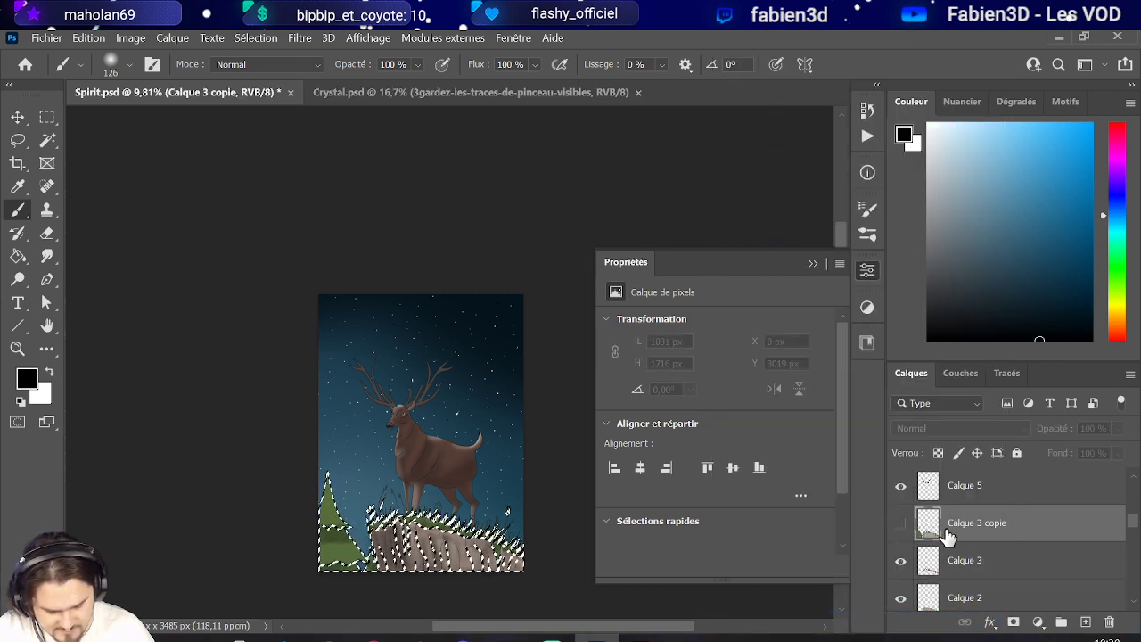
scroll(945, 535, up, 1)
scroll(947, 537, up, 1)
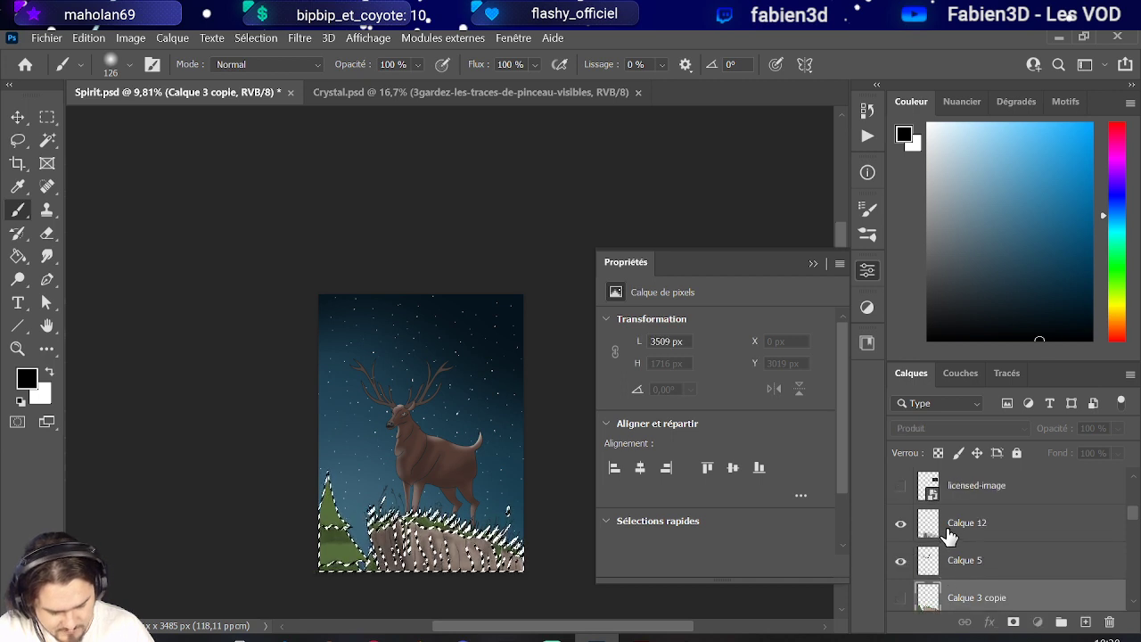
click(947, 533)
click(1013, 621)
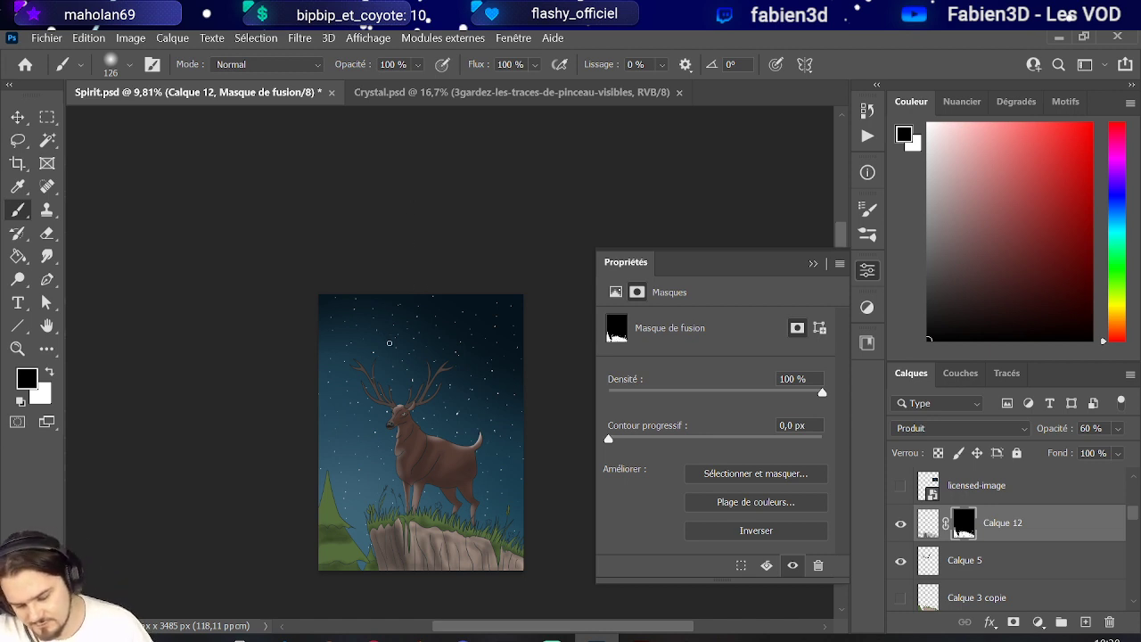
Make the Calque 10 highlight layer active and reduce the brush size to 79 px at the pine tree.
scroll(954, 535, up, 4)
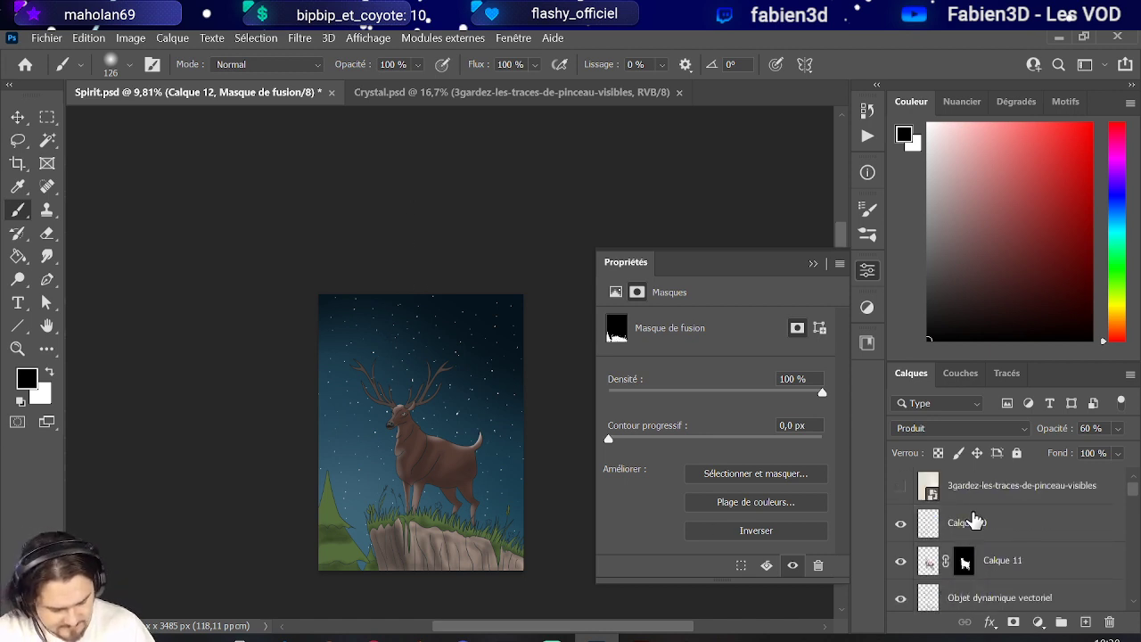
click(972, 526)
click(901, 524)
click(901, 524)
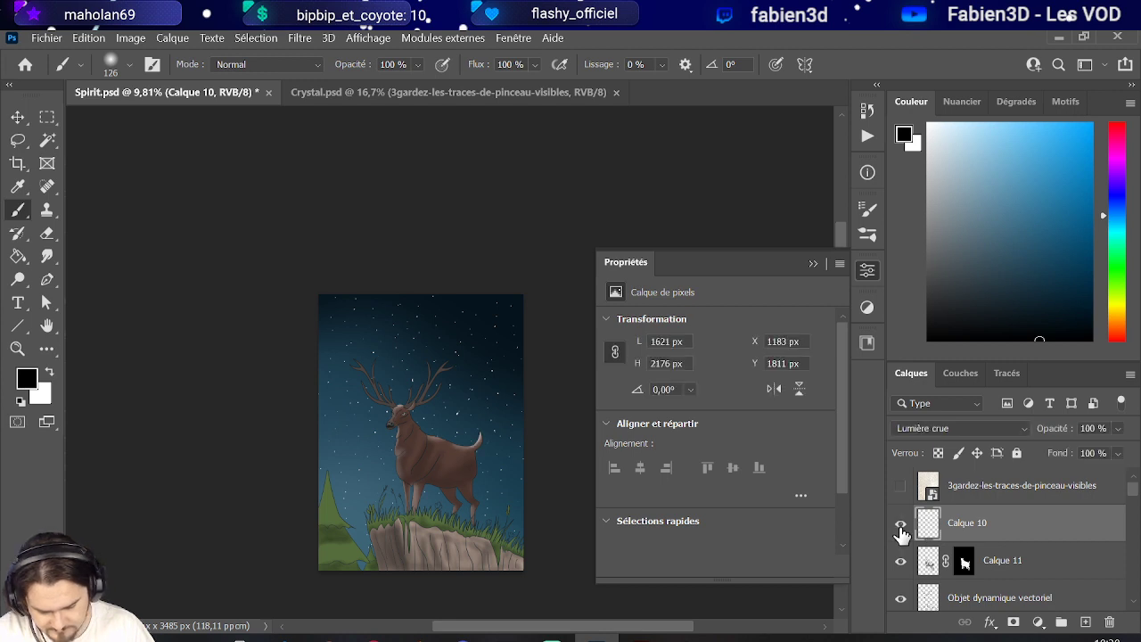
scroll(308, 530, up, 5)
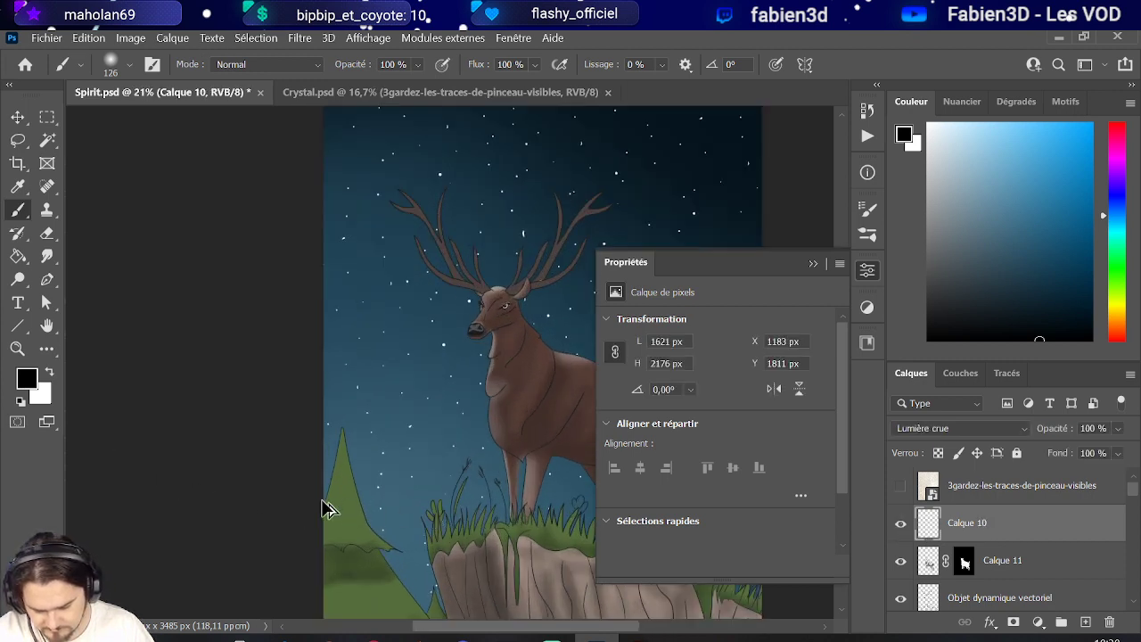
scroll(280, 437, down, 3)
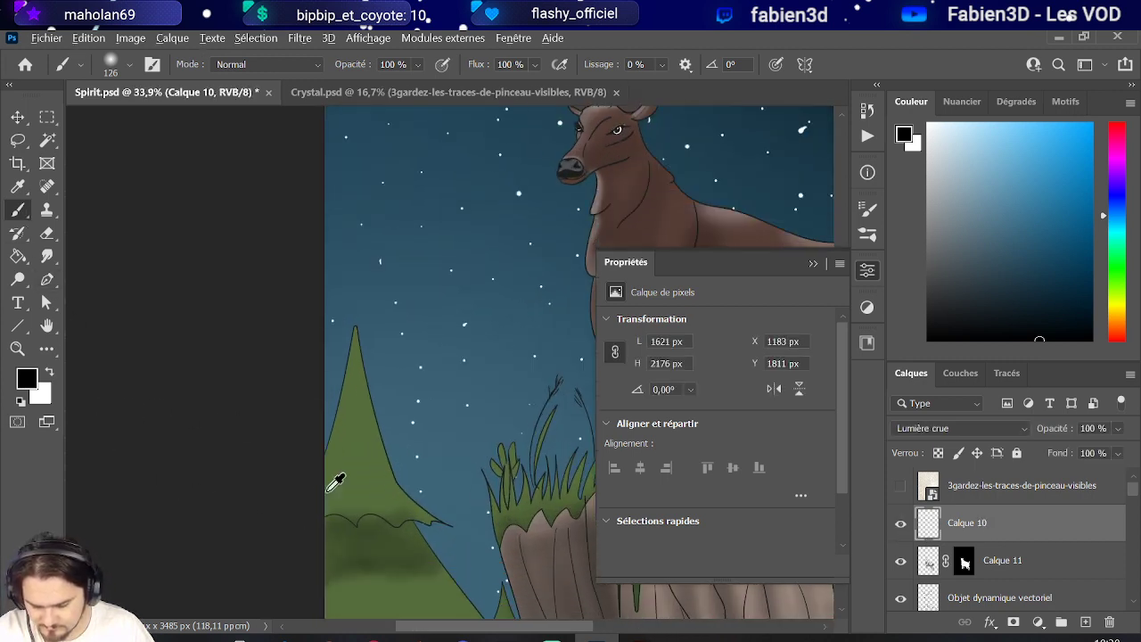
drag(325, 491, 333, 467)
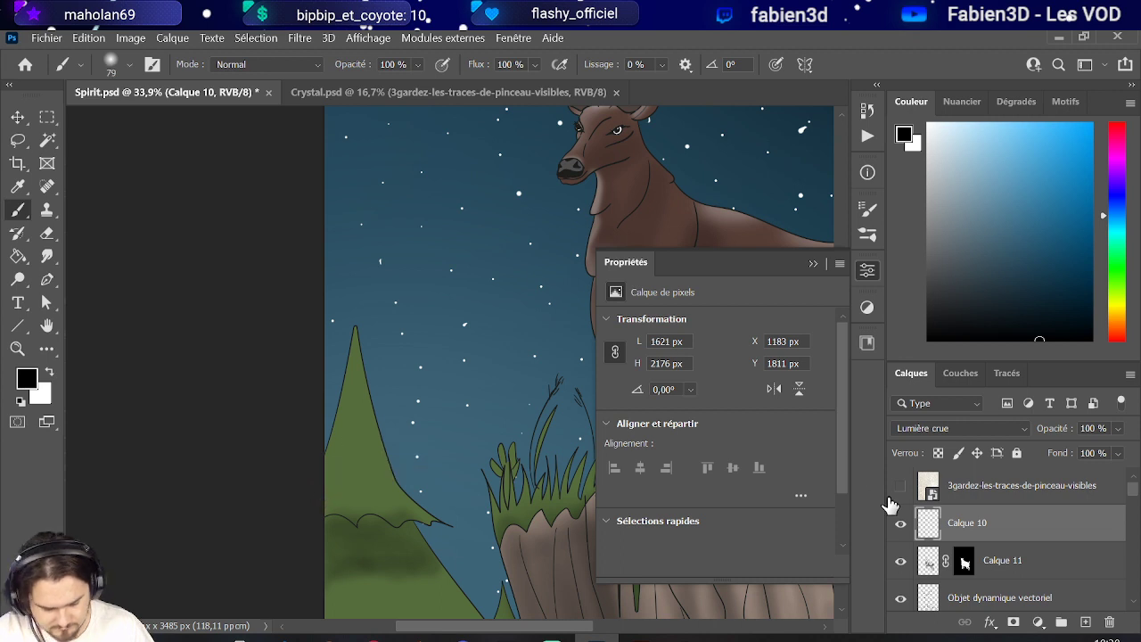
Load the outline of the hidden Calque 3 copie layer as a selection while keeping Calque 10 active.
scroll(973, 540, down, 10)
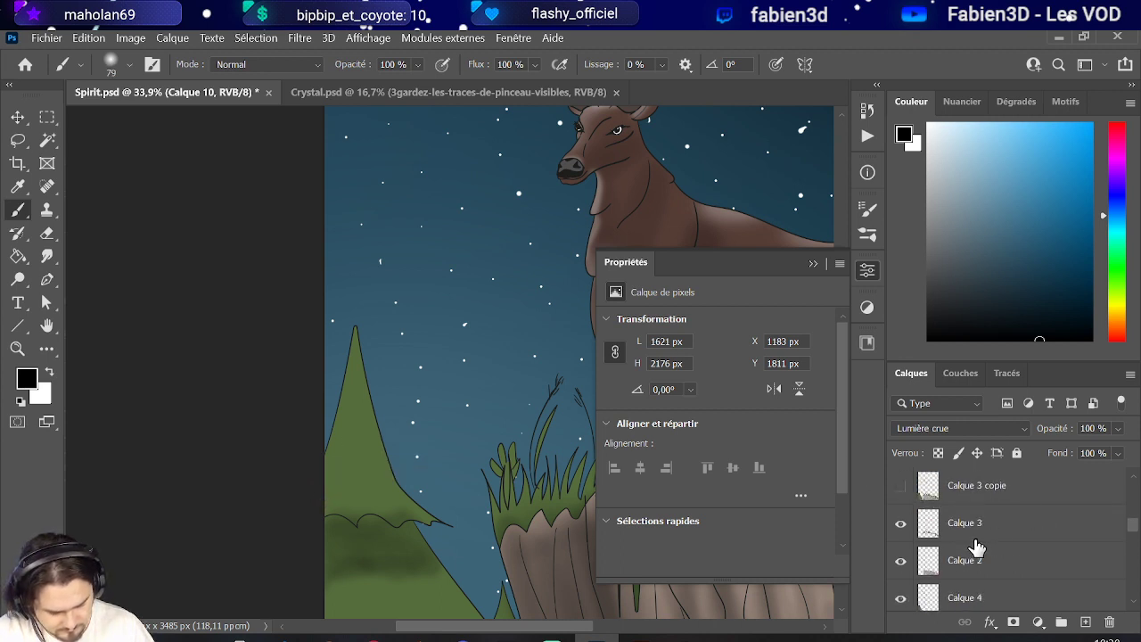
scroll(977, 546, up, 2)
ctrl+click(929, 560)
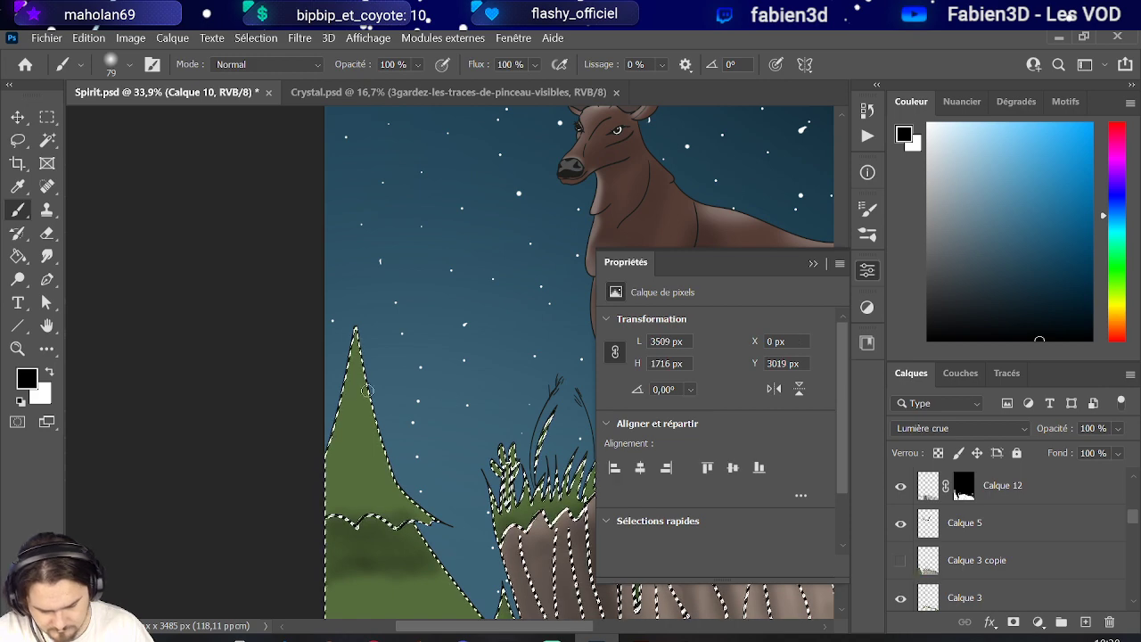
Paint soft white highlights along the left edges of the pine trees with a 102 px brush on Calque 10.
scroll(344, 428, up, 2)
scroll(379, 370, down, 1)
scroll(379, 370, up, 3)
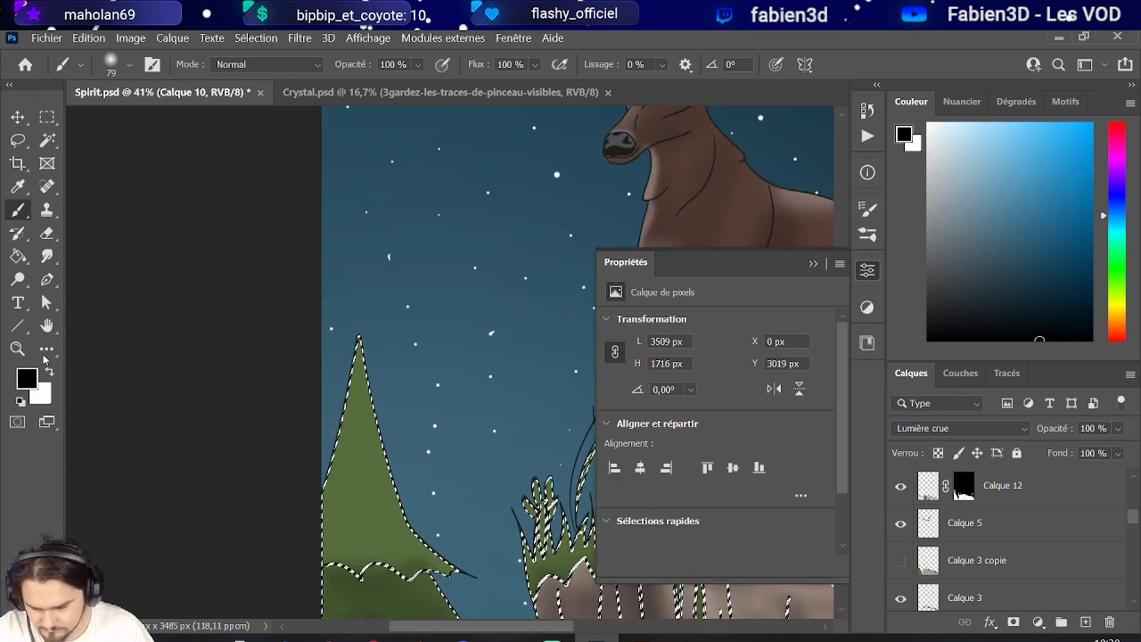
key(x)
alt+right_click(331, 489)
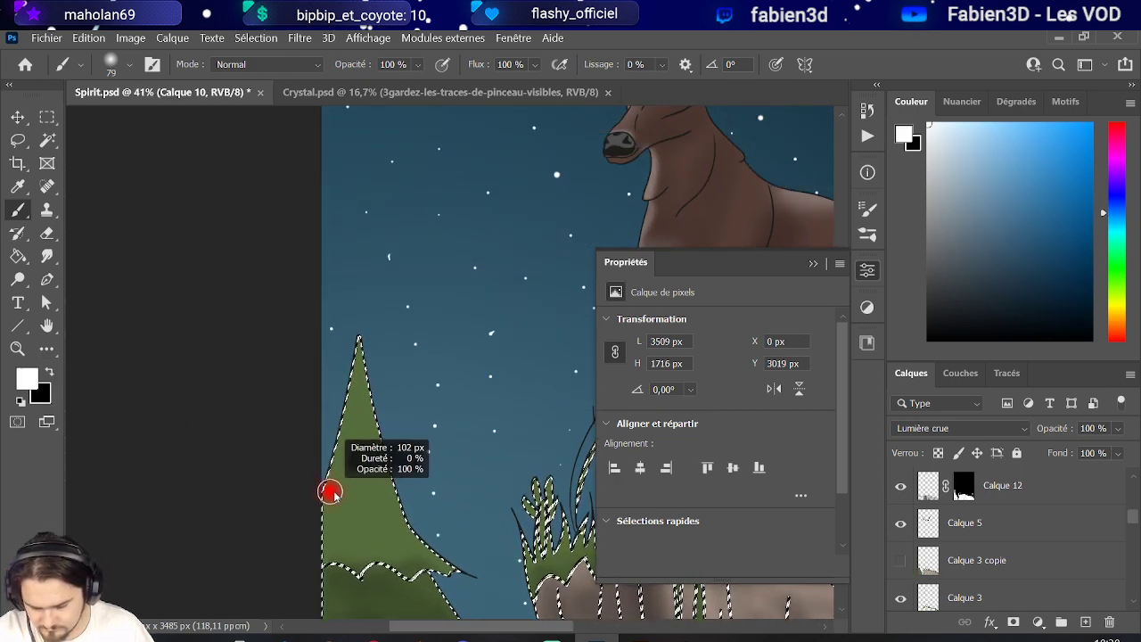
mouse_move(334, 492)
mouse_down()
mouse_move(314, 526)
mouse_move(330, 465)
mouse_up()
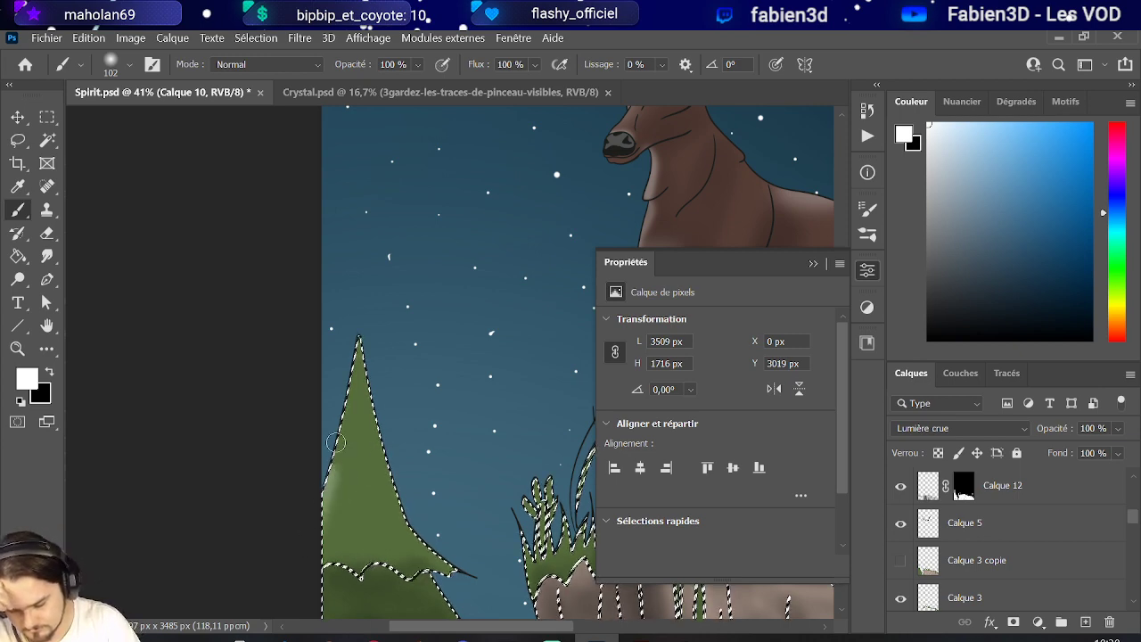
scroll(328, 482, down, 8)
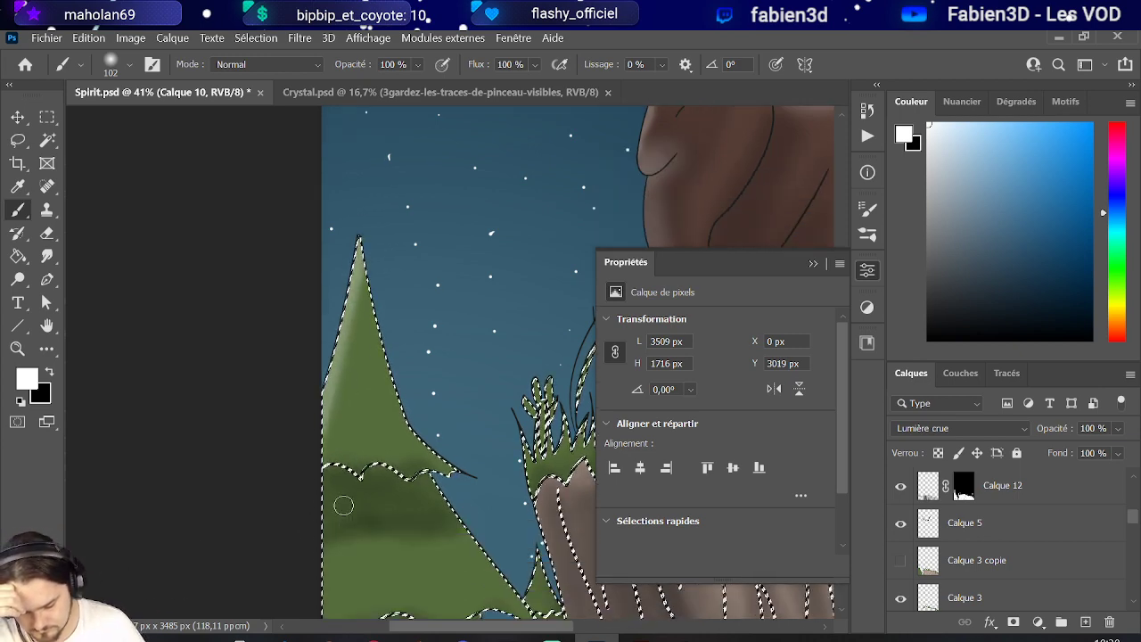
scroll(389, 495, up, 2)
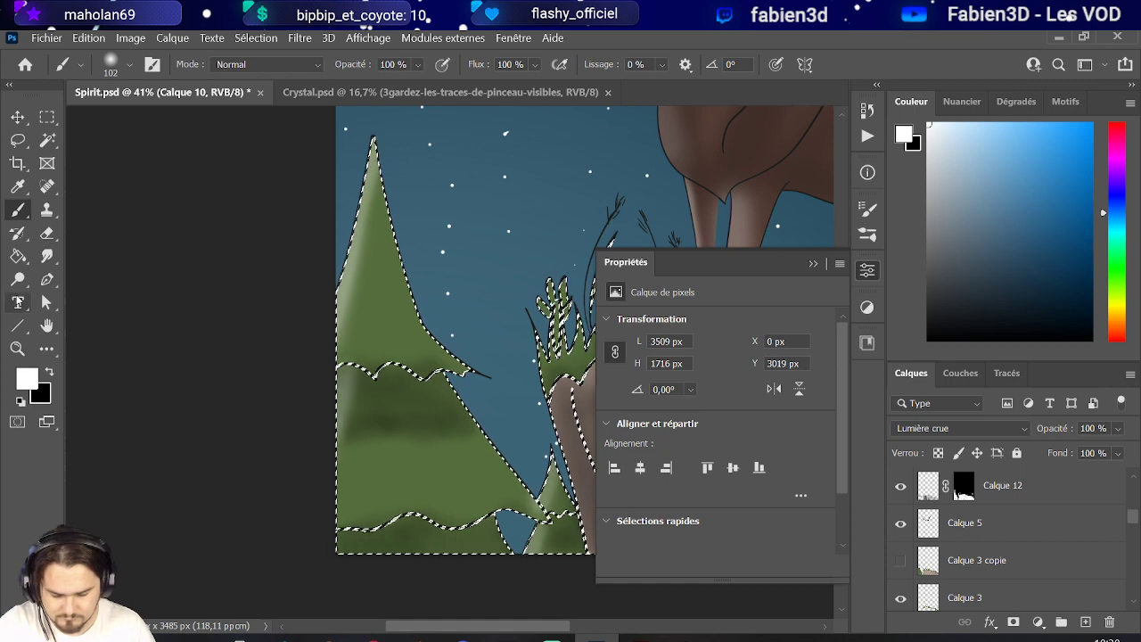
Clear the selection around the trees, grass and cliff, and review the highlights across the whole illustration.
scroll(148, 283, down, 2)
scroll(148, 283, down, 5)
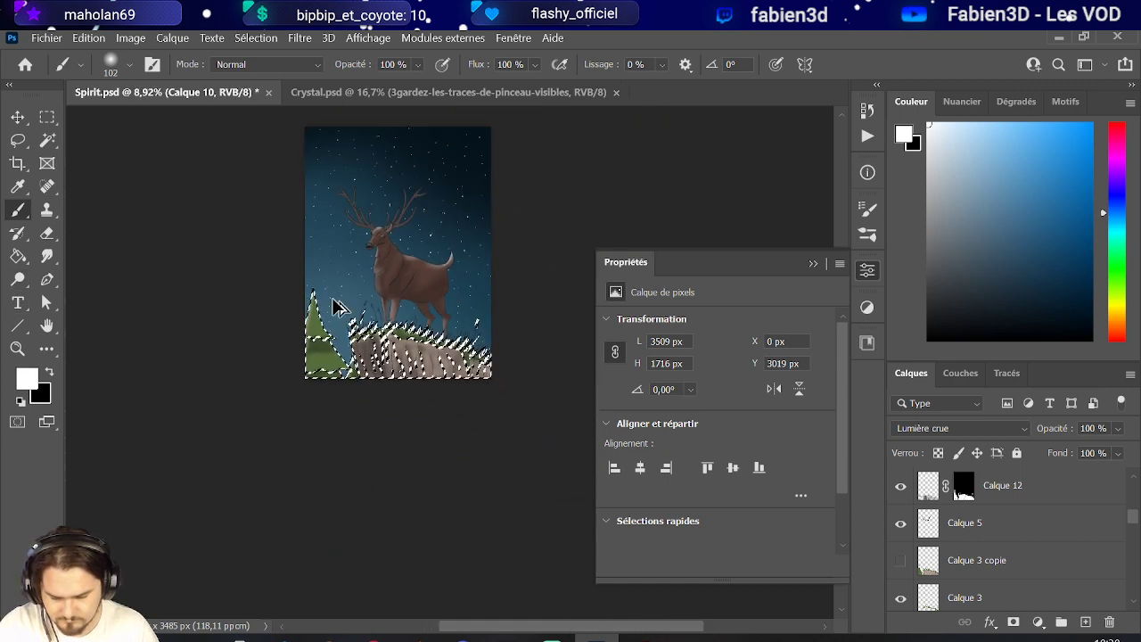
scroll(334, 306, up, 2)
scroll(374, 357, up, 1)
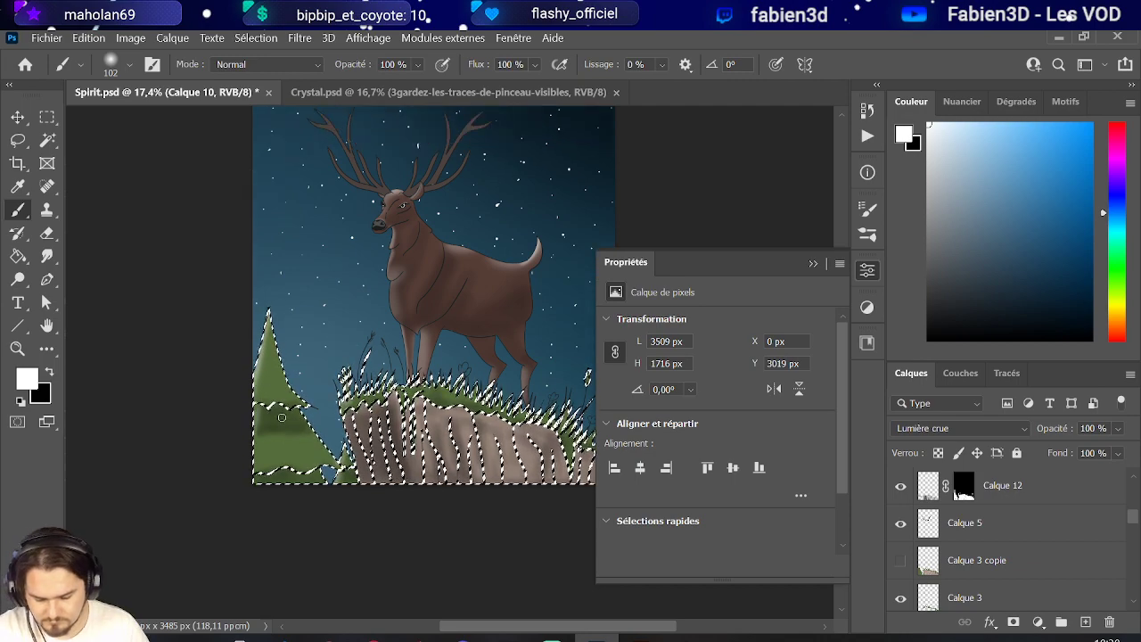
scroll(334, 303, down, 1)
scroll(326, 410, up, 2)
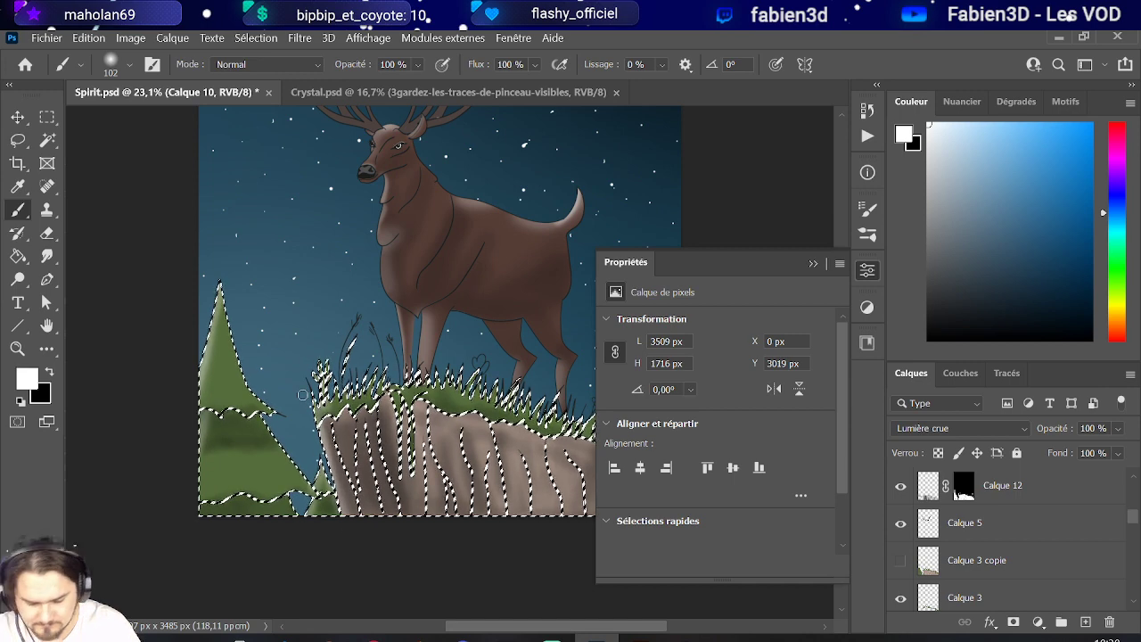
click(256, 37)
click(285, 73)
scroll(284, 282, down, 4)
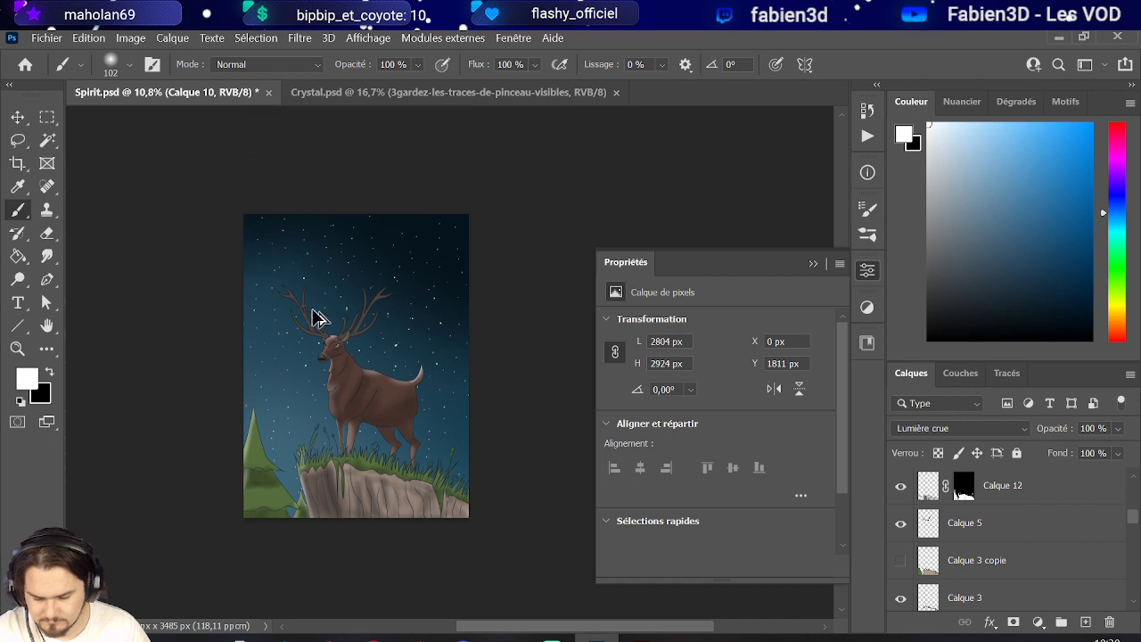
scroll(313, 339, up, 4)
scroll(354, 430, down, 2)
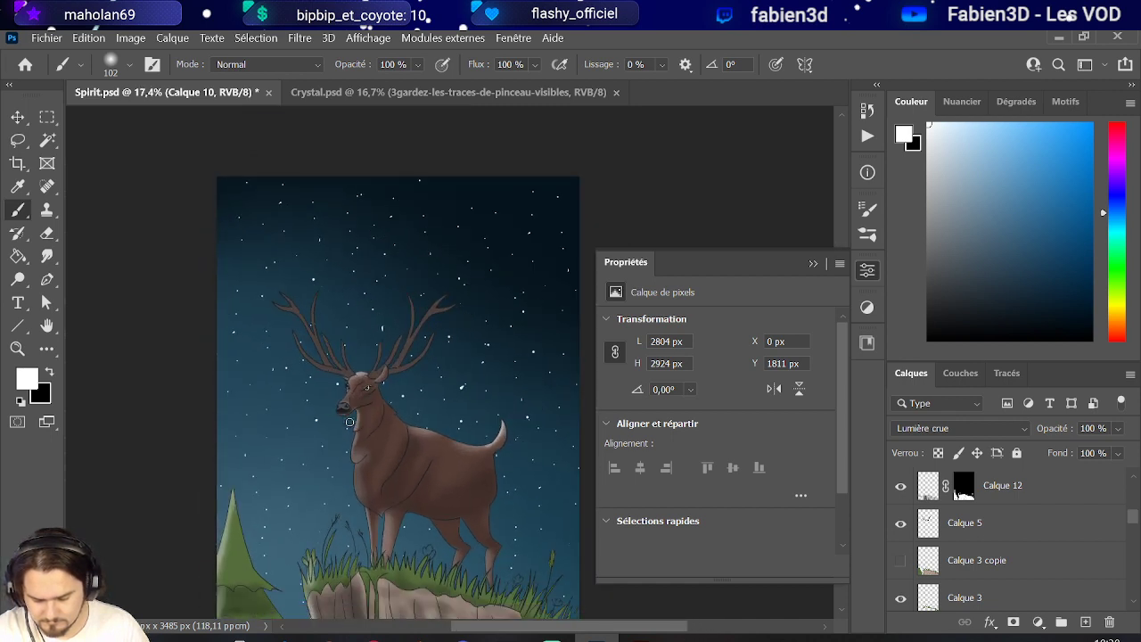
Add a new empty layer directly above the Arrière-plan background layer.
scroll(406, 416, down, 1)
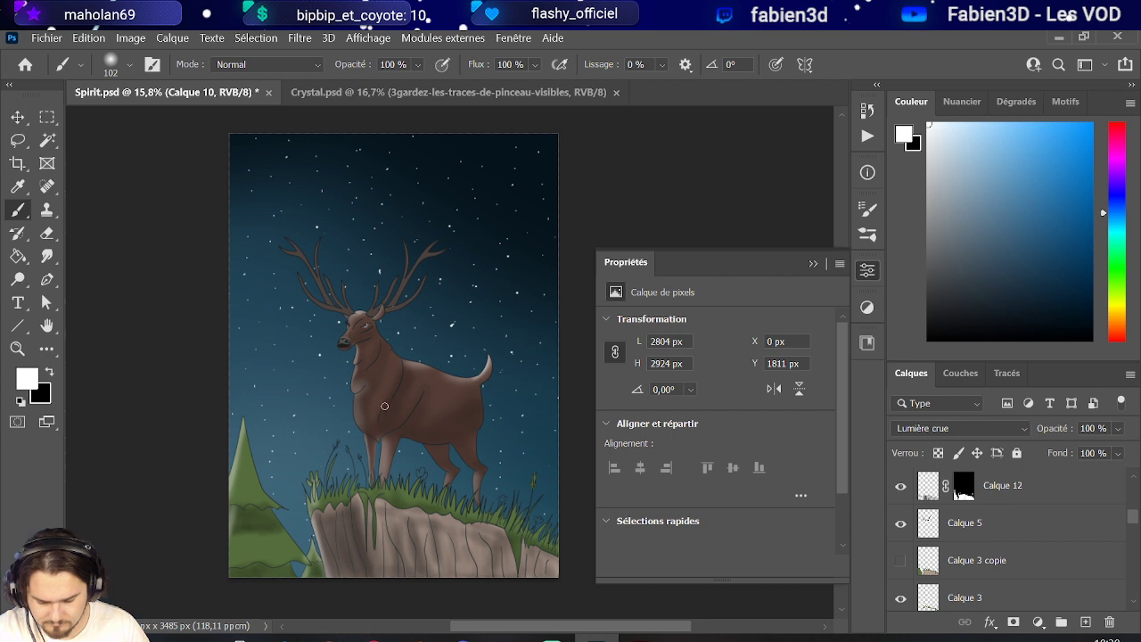
scroll(989, 571, down, 5)
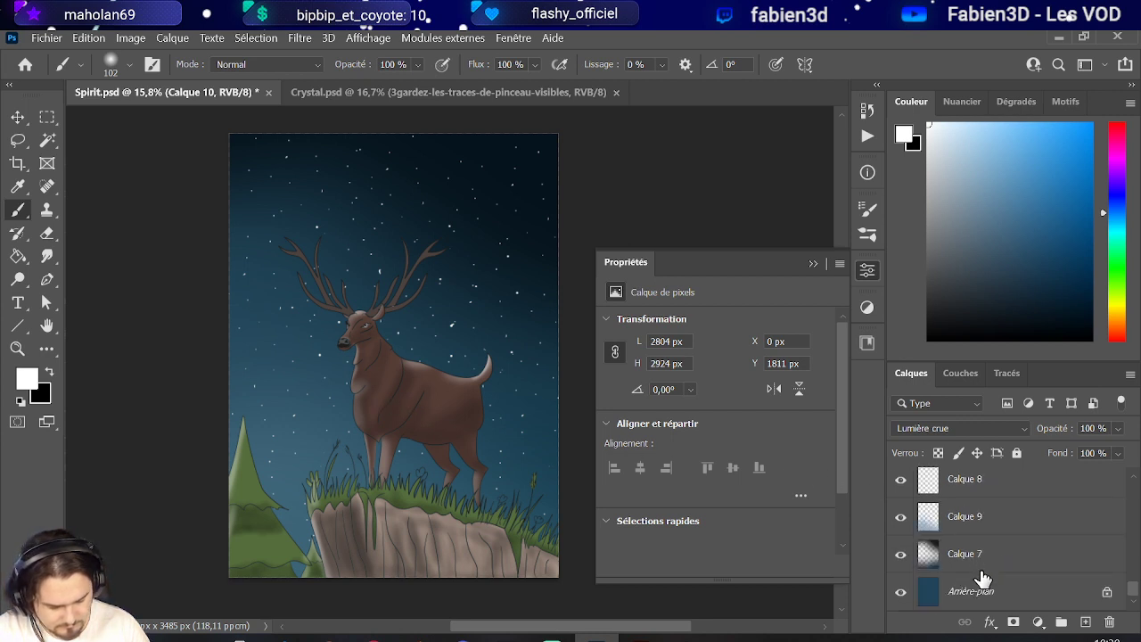
click(975, 544)
click(976, 591)
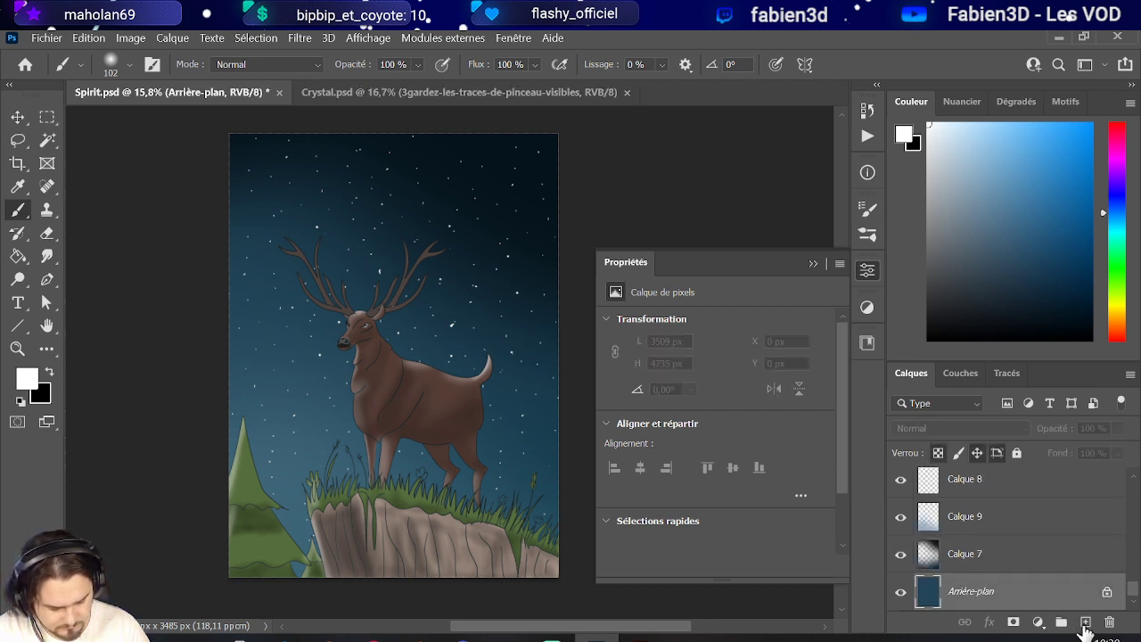
click(1085, 621)
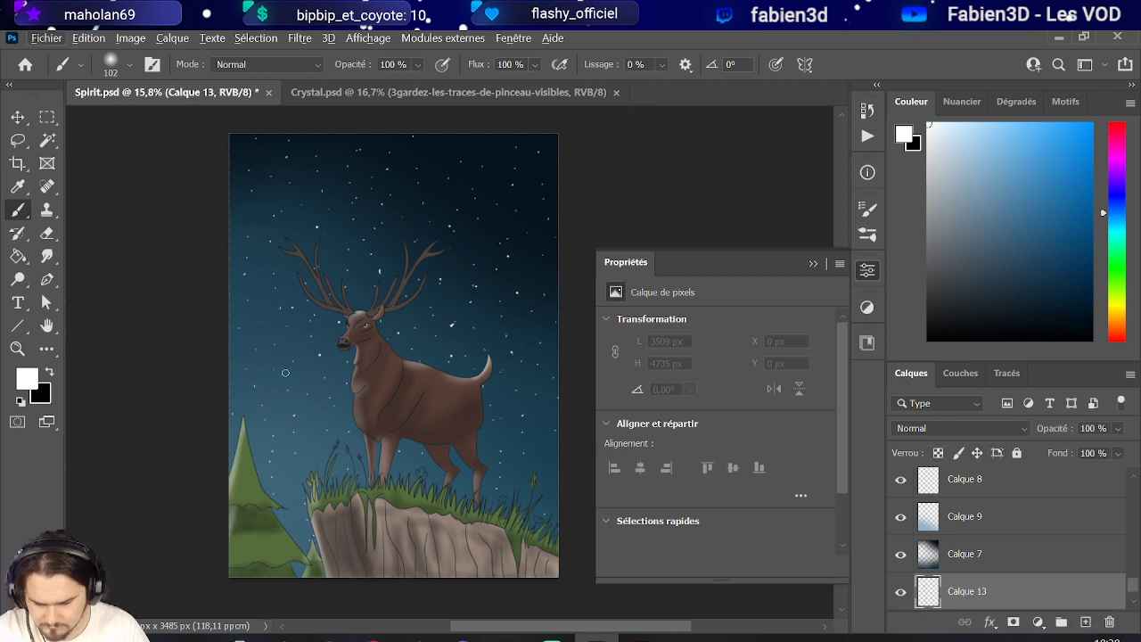
Enlarge the soft brush to 4821 px and paint a white glow behind the stag on Calque 13.
drag(346, 411, 508, 411)
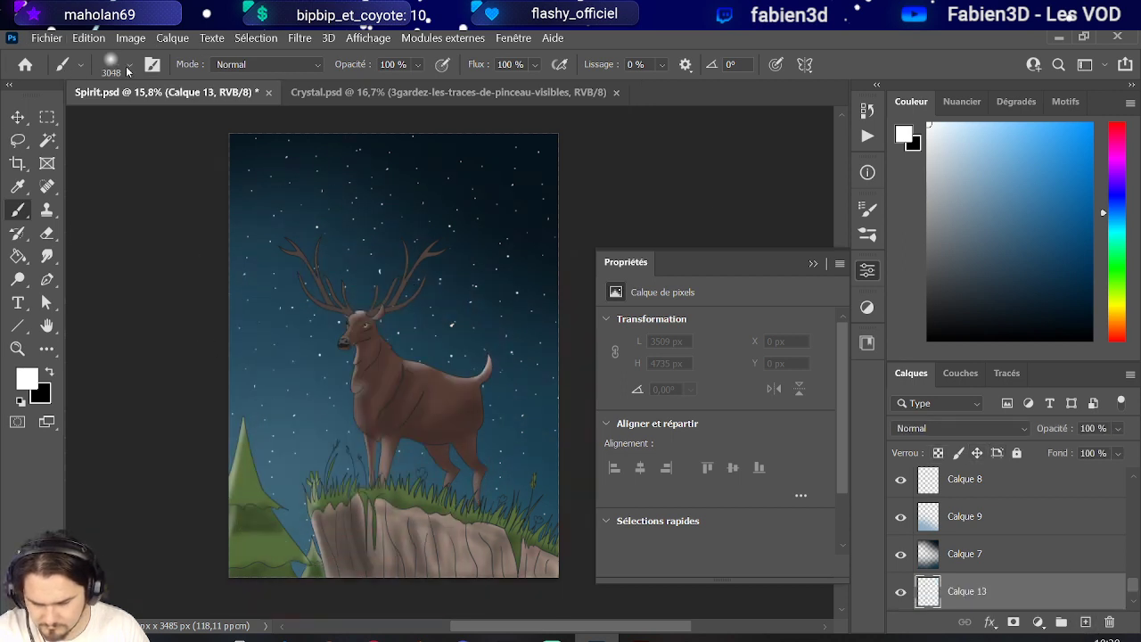
click(389, 433)
mouse_move(393, 435)
mouse_down()
mouse_move(515, 434)
mouse_move(482, 435)
mouse_up()
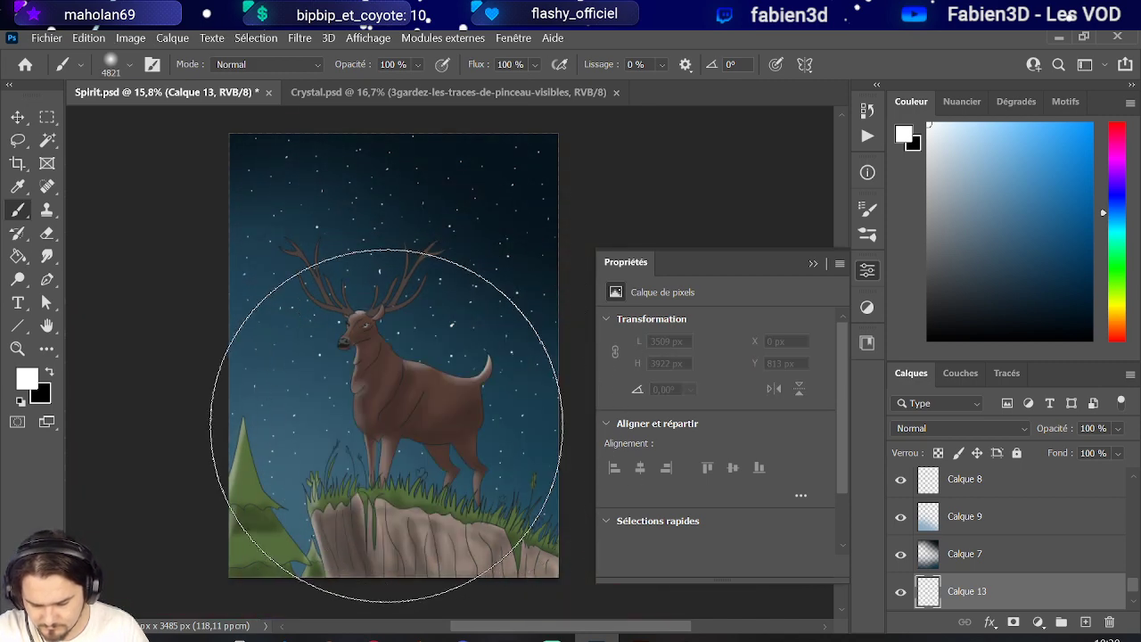
key(ctrl+z)
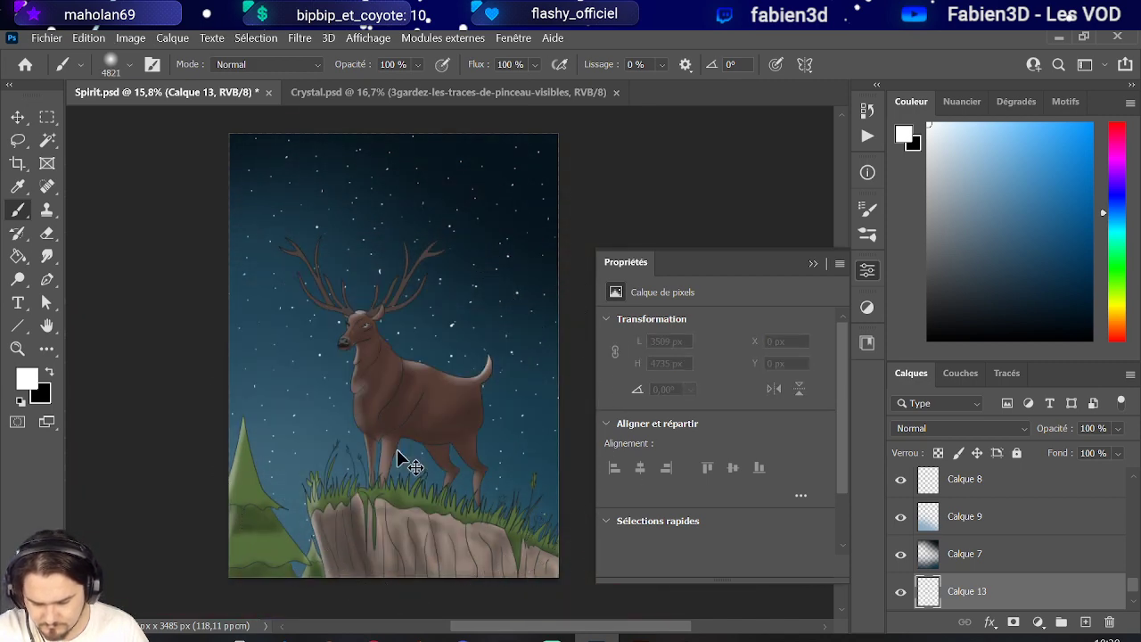
click(395, 464)
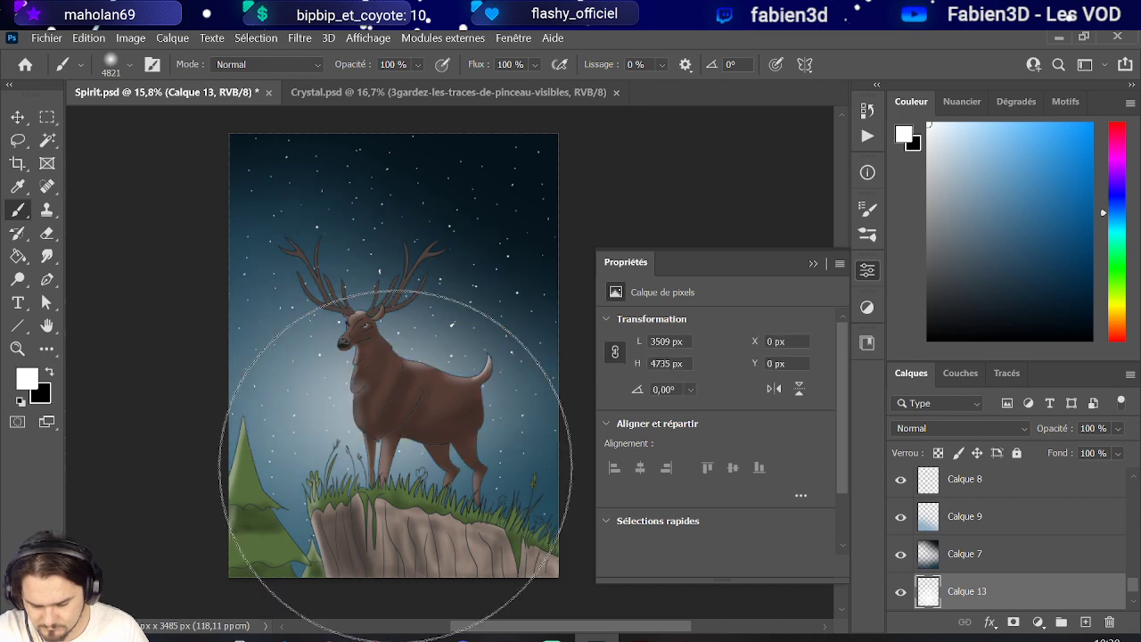
Switch to a hard round brush at 2820 px and stamp a solid white moon disc behind the stag.
click(119, 73)
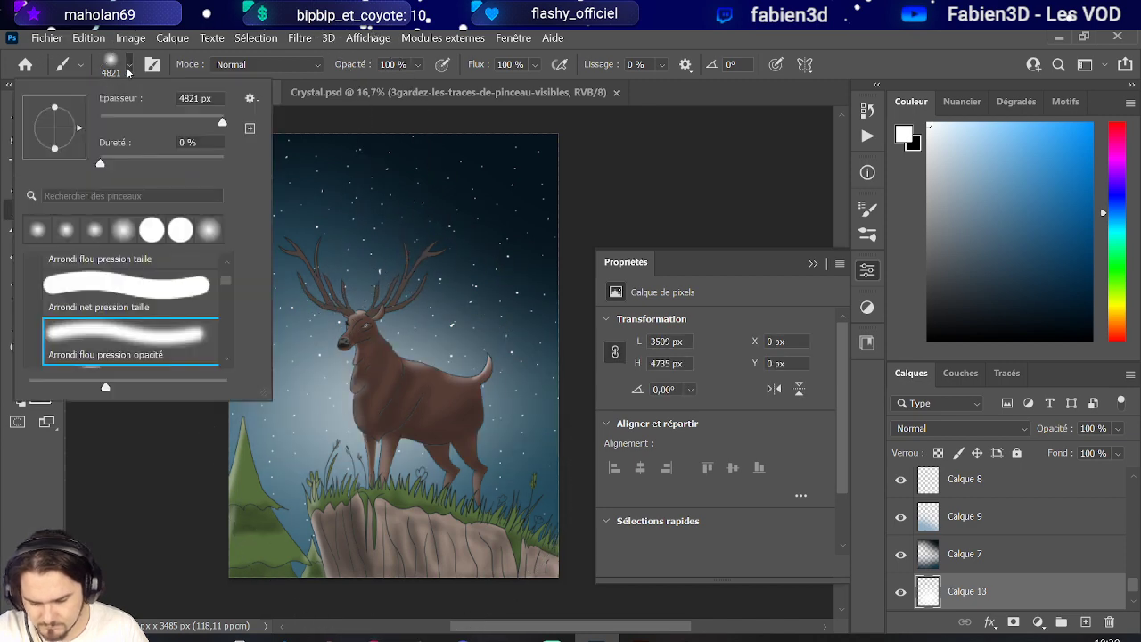
click(104, 299)
alt+right_click(442, 451)
drag(310, 433, 288, 431)
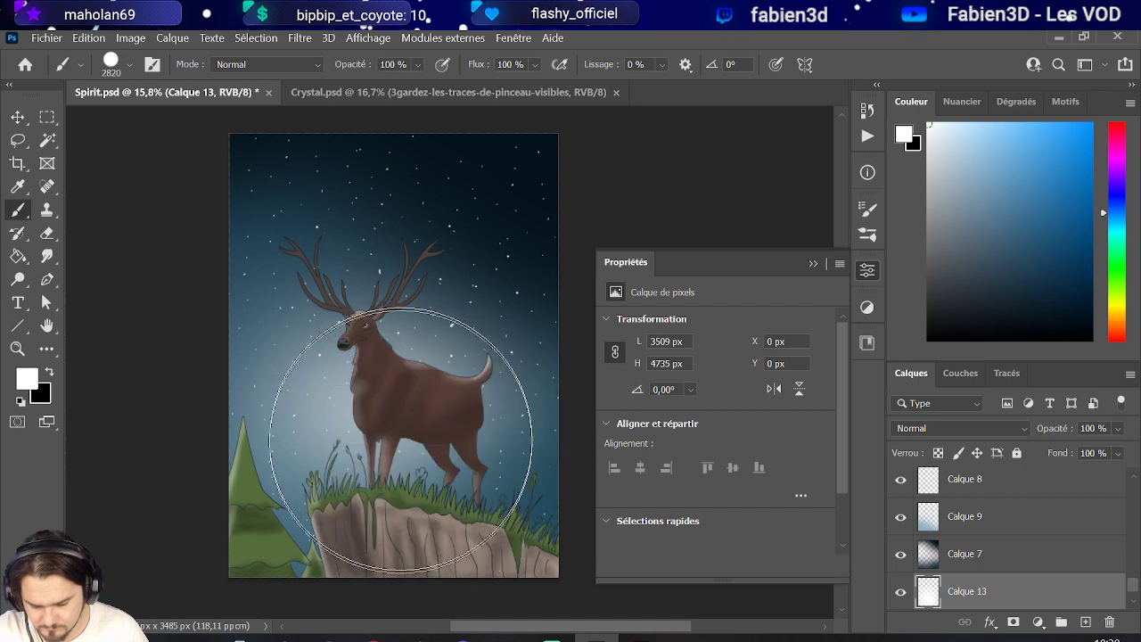
click(401, 437)
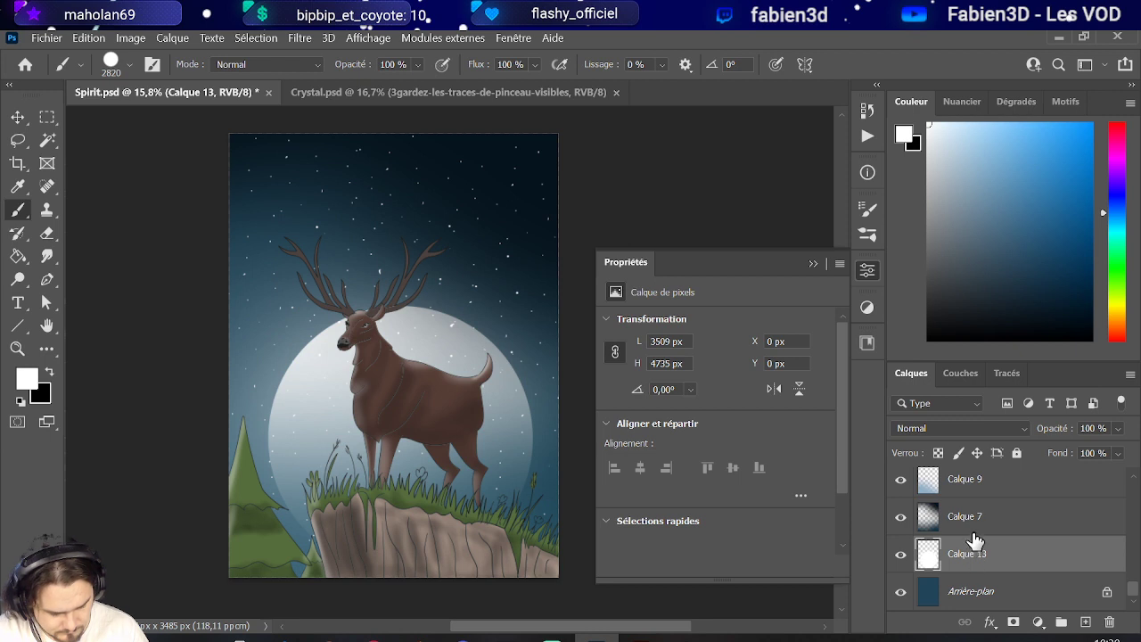
scroll(973, 548, up, 1)
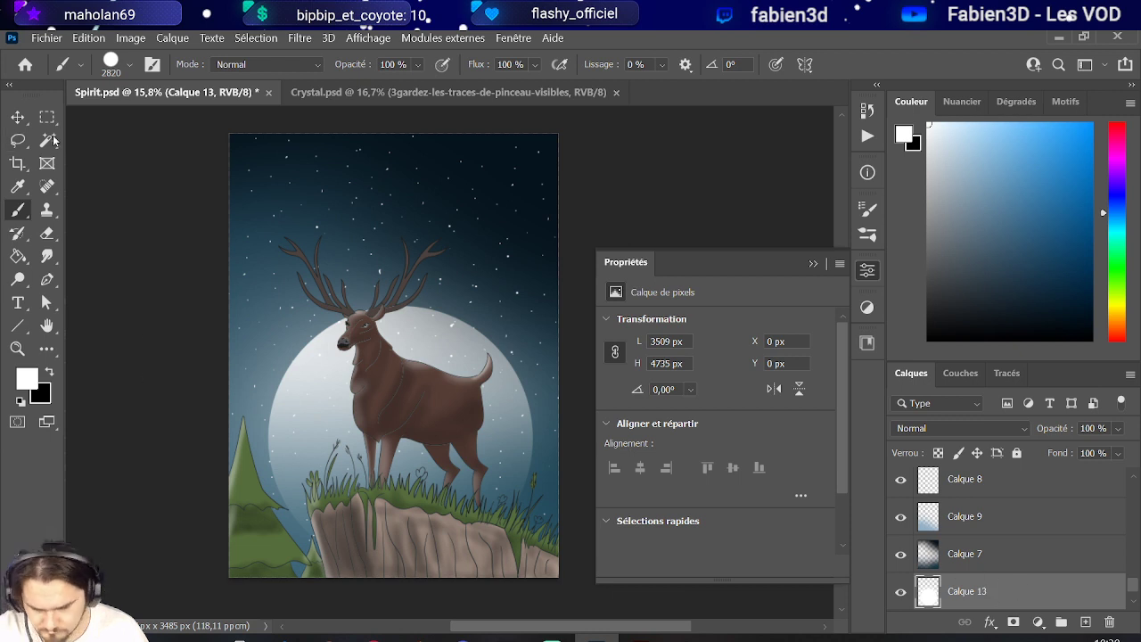
click(18, 116)
click(517, 419)
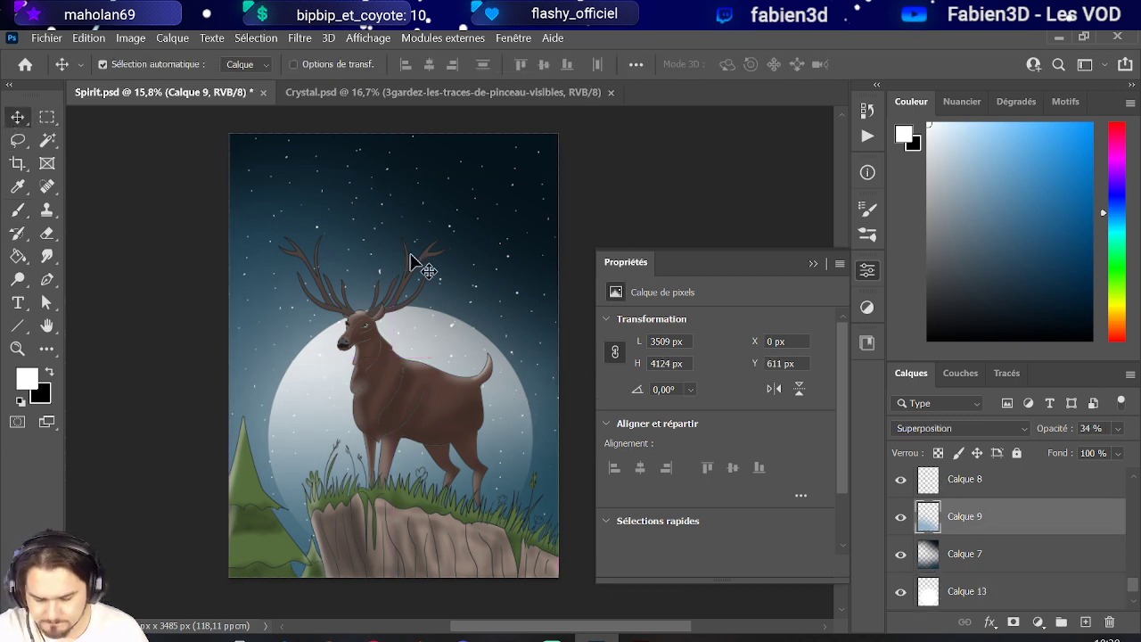
click(88, 37)
click(230, 415)
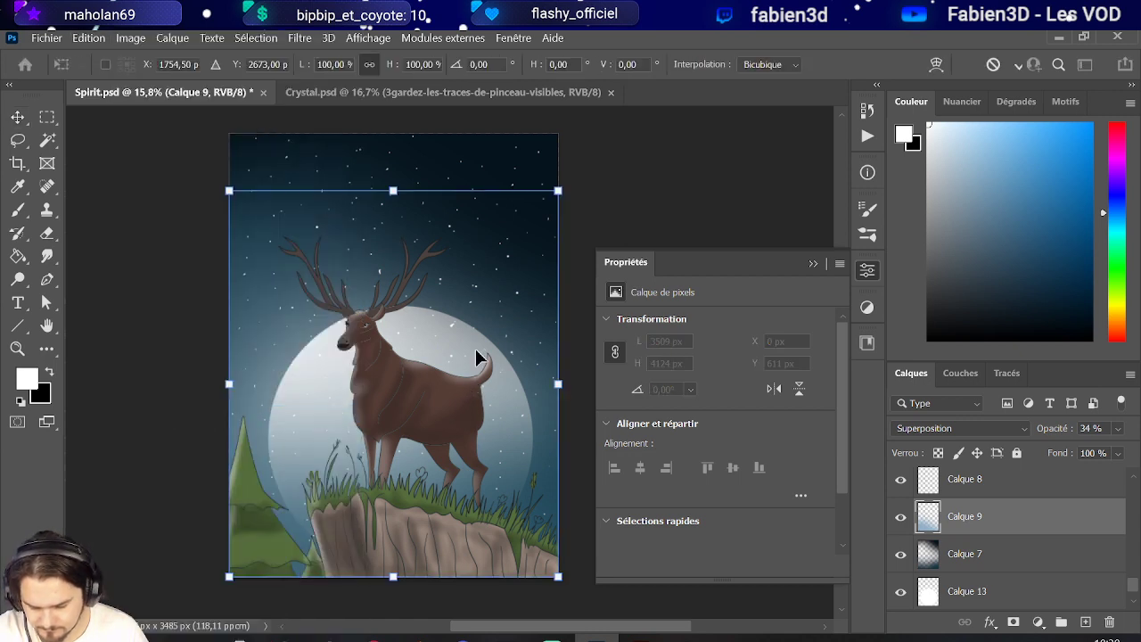
drag(475, 350, 476, 326)
key(ctrl+z)
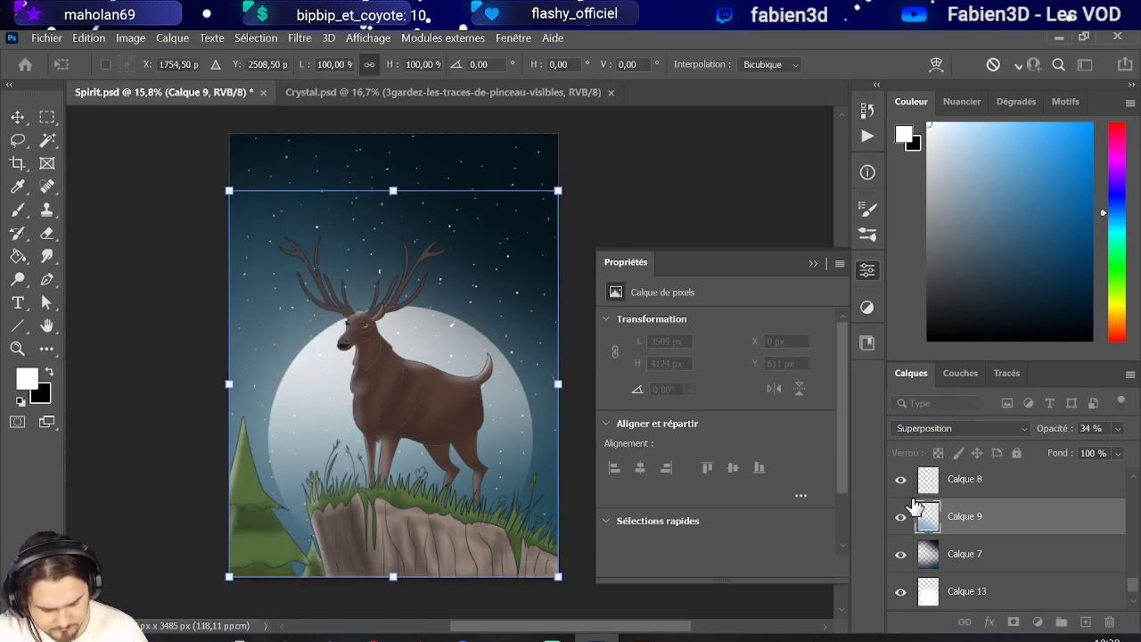
Move the moon on Calque 13 upward with Free Transform, to about X 6 px and Y -278 px.
click(979, 593)
click(130, 37)
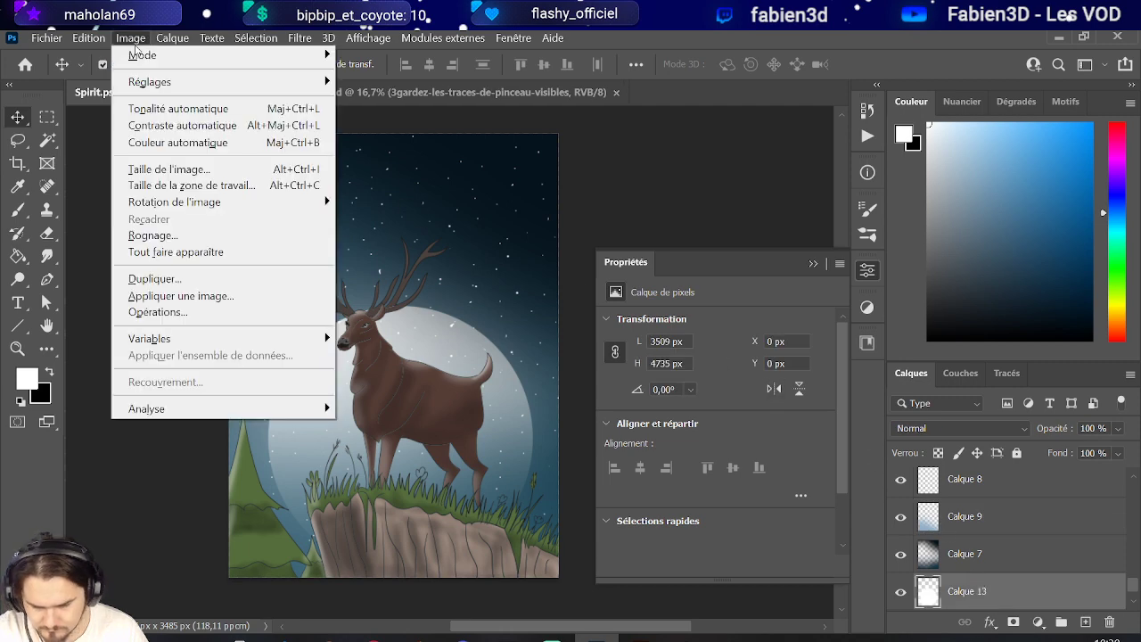
mouse_move(80, 42)
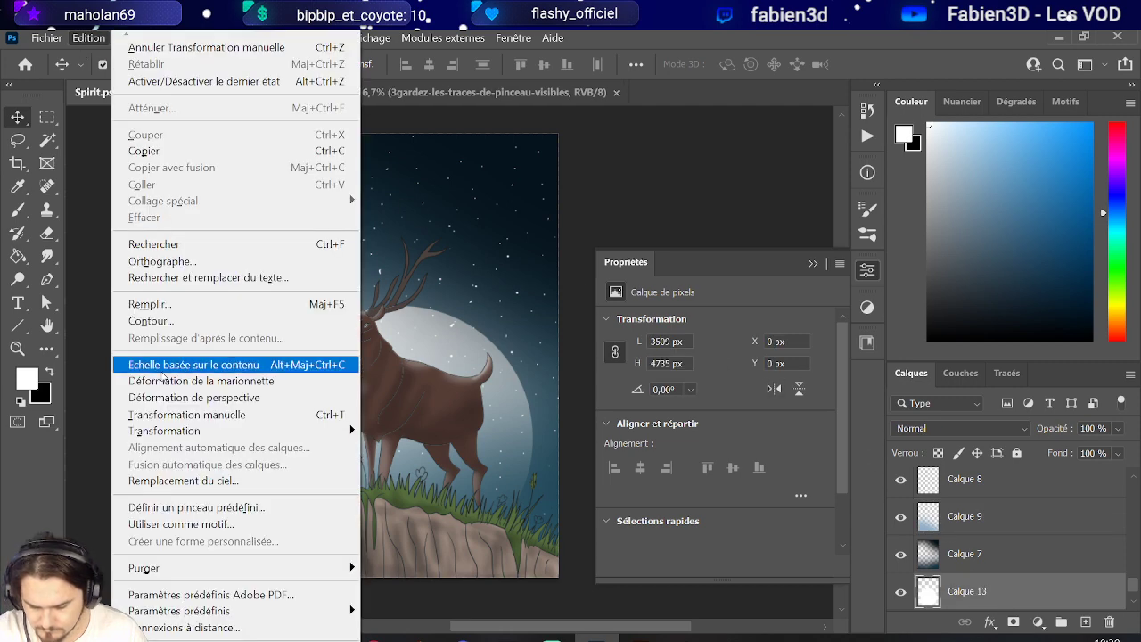
click(187, 414)
drag(448, 357, 448, 331)
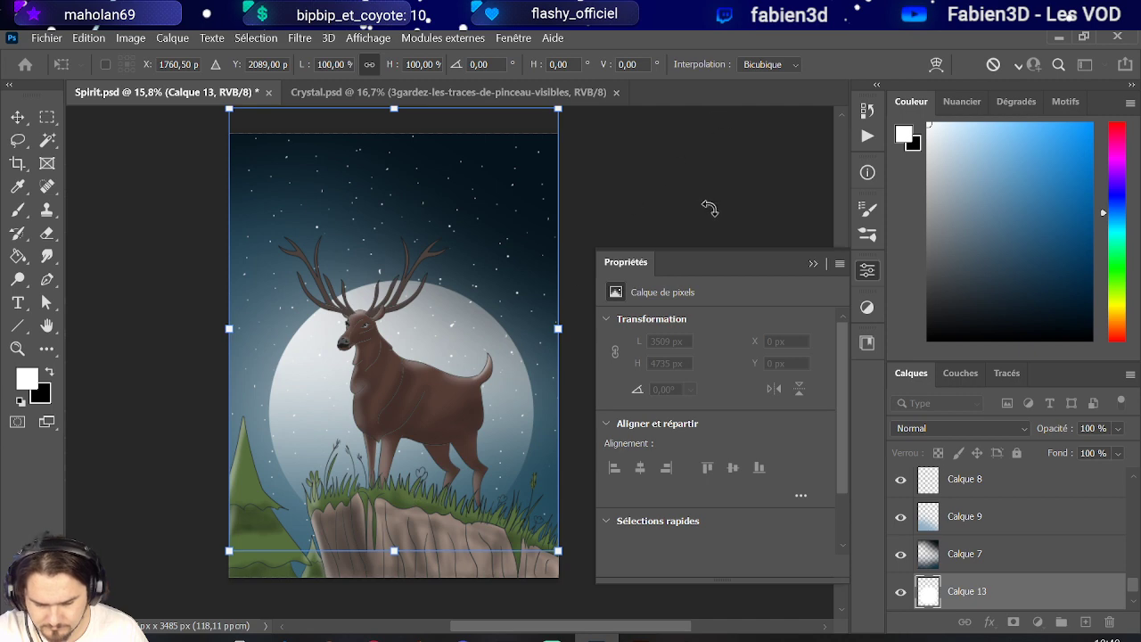
key(Return)
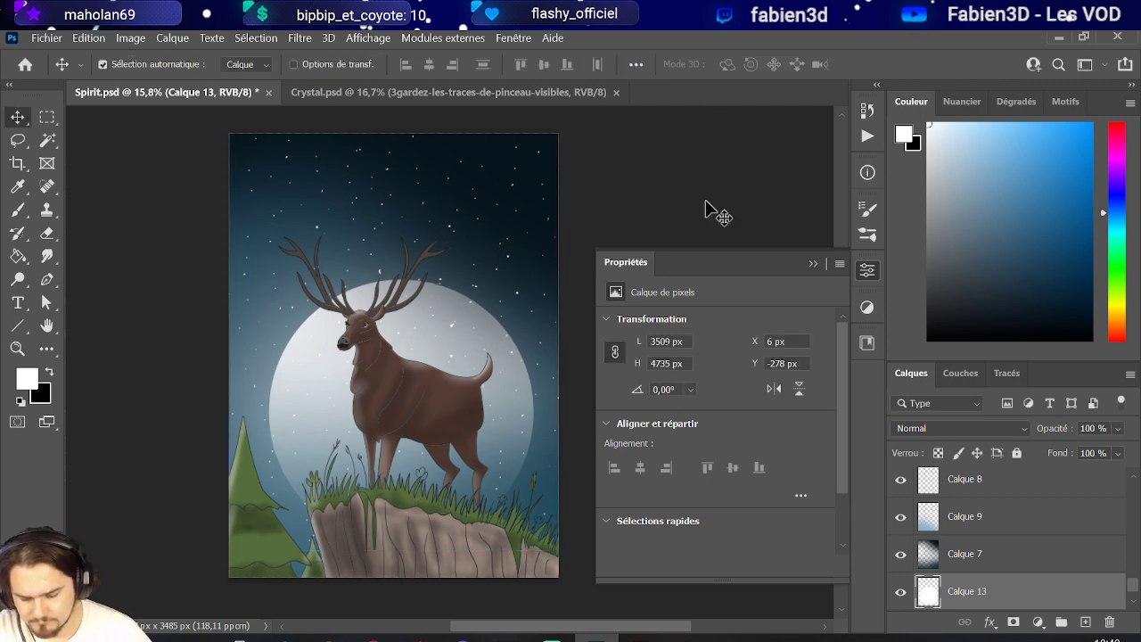
scroll(407, 374, up, 3)
scroll(364, 346, down, 3)
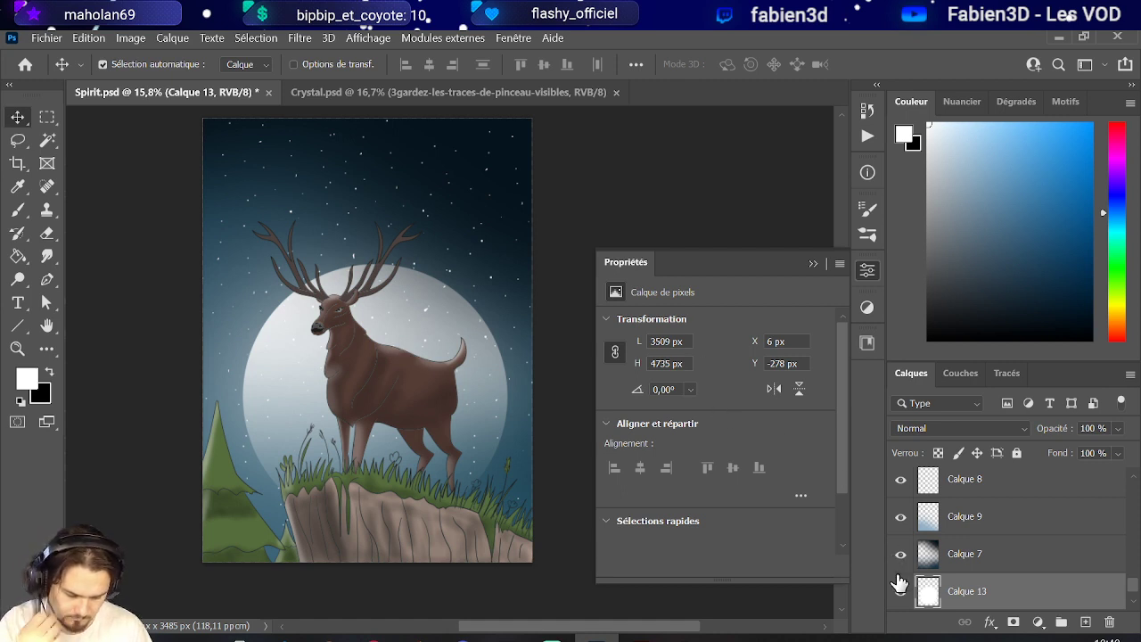
Load the moon outline of Calque 13 as a selection and group the star layers from Calque 8 to Calque 8 copie 12.
ctrl+click(929, 597)
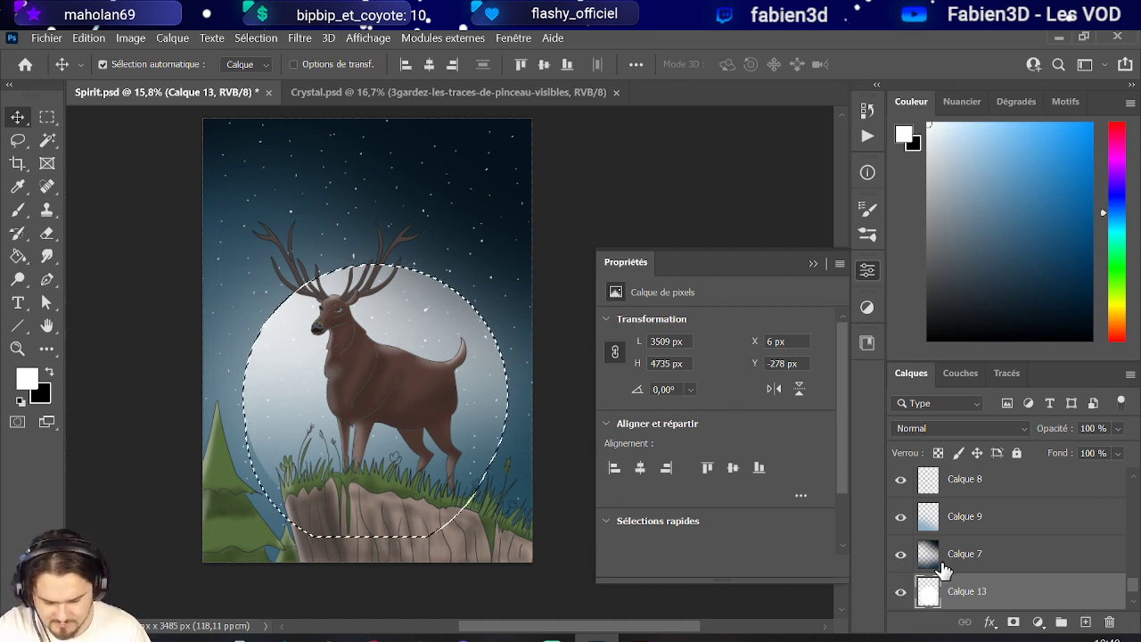
scroll(963, 535, up, 2)
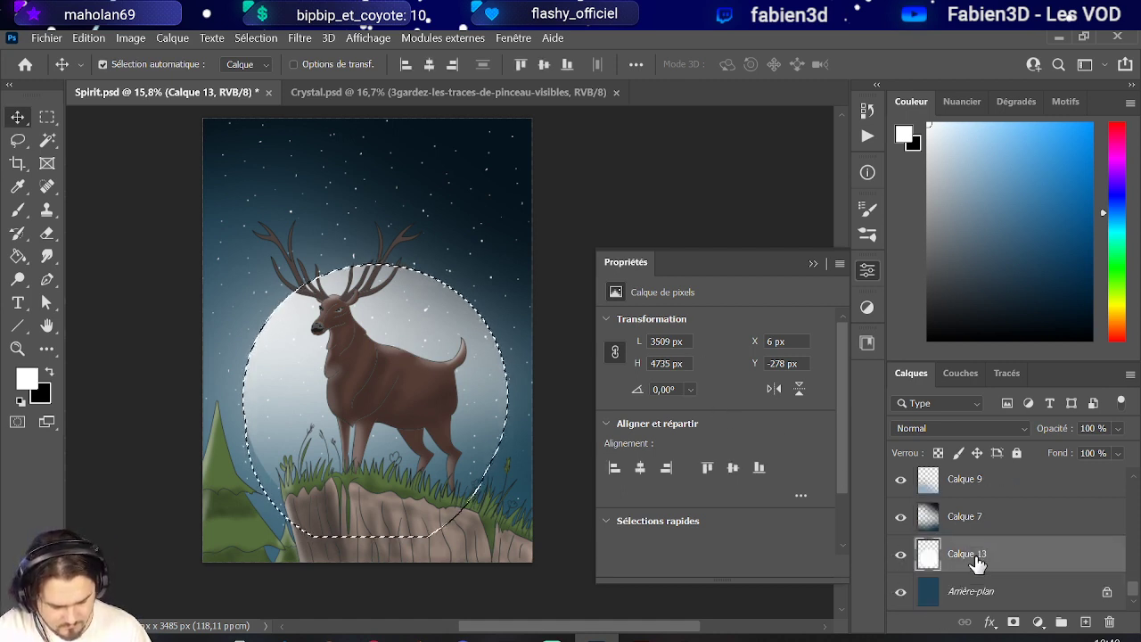
click(947, 594)
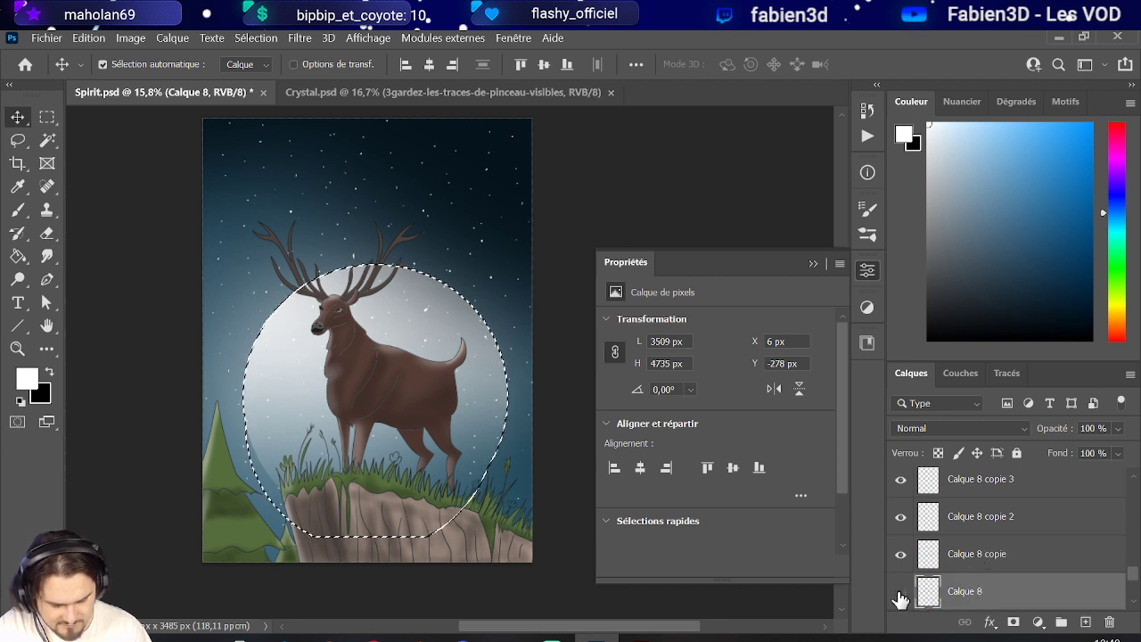
scroll(952, 593, down, 2)
scroll(954, 588, up, 12)
scroll(969, 568, up, 2)
shift+click(999, 558)
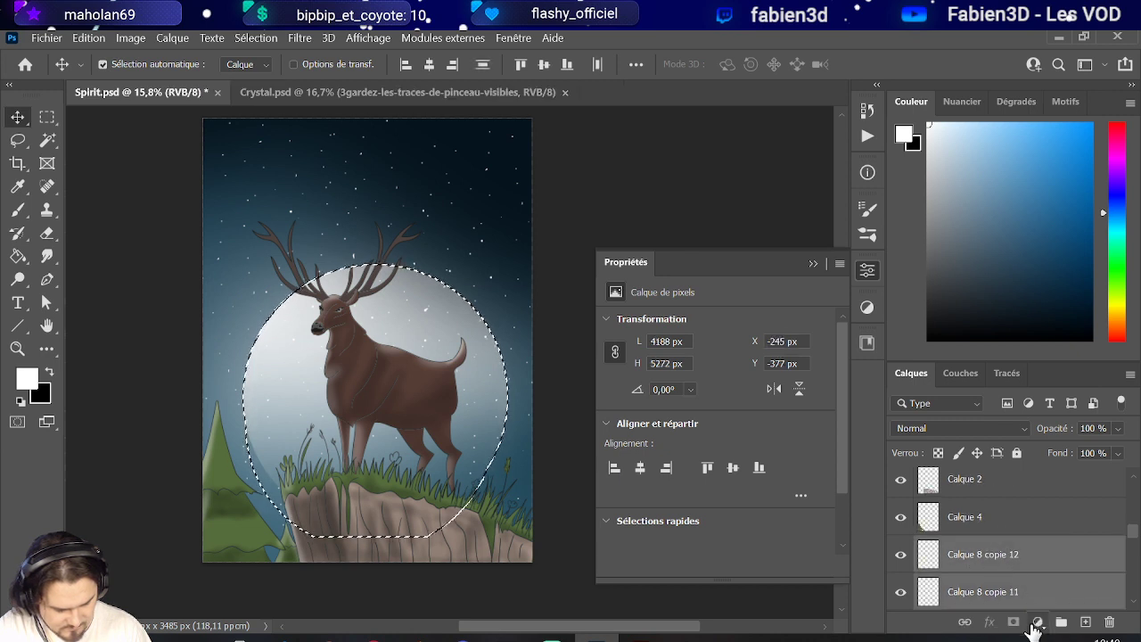
click(1061, 622)
Invert the moon selection and add it as a layer mask on Groupe 1 to hide the stars over the moon.
scroll(972, 519, down, 1)
click(272, 40)
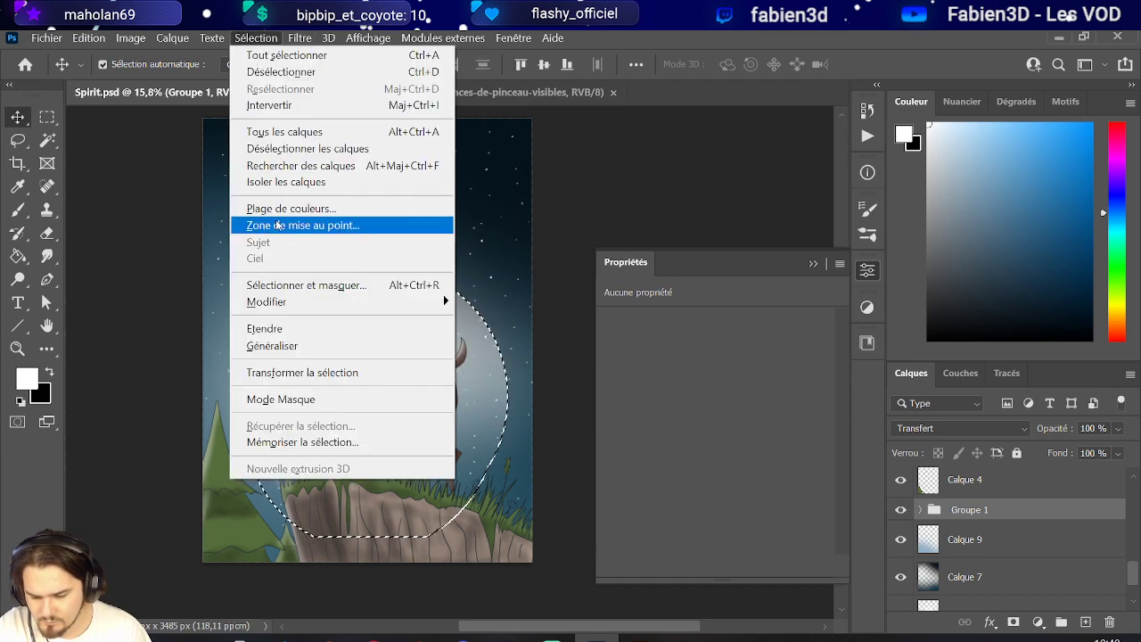
click(270, 105)
click(1012, 623)
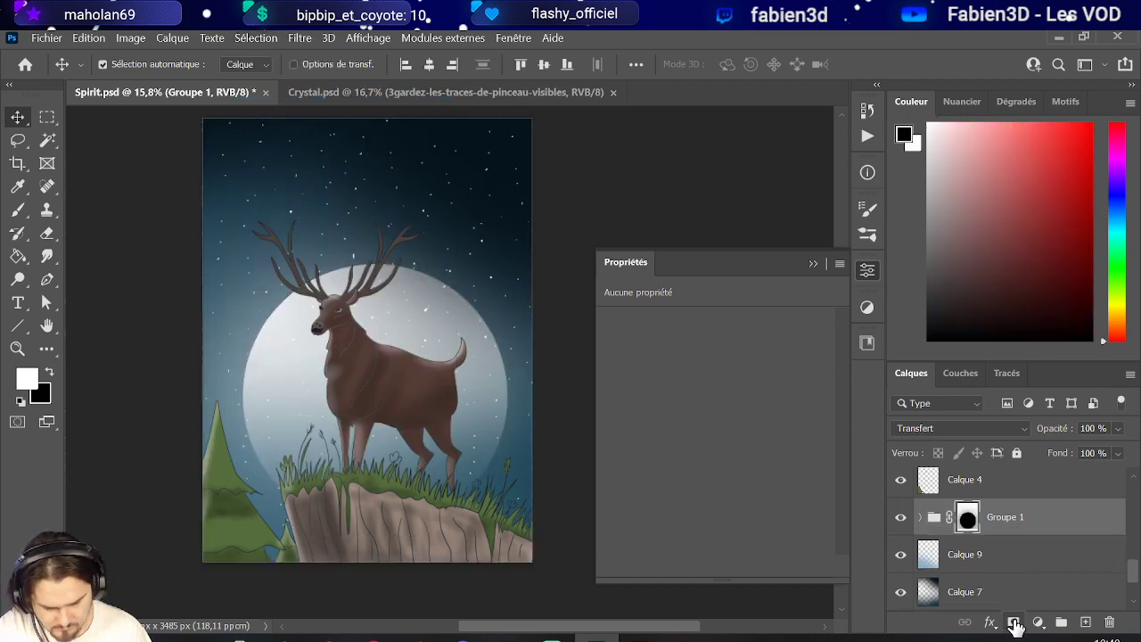
scroll(470, 344, down, 1)
scroll(471, 344, up, 5)
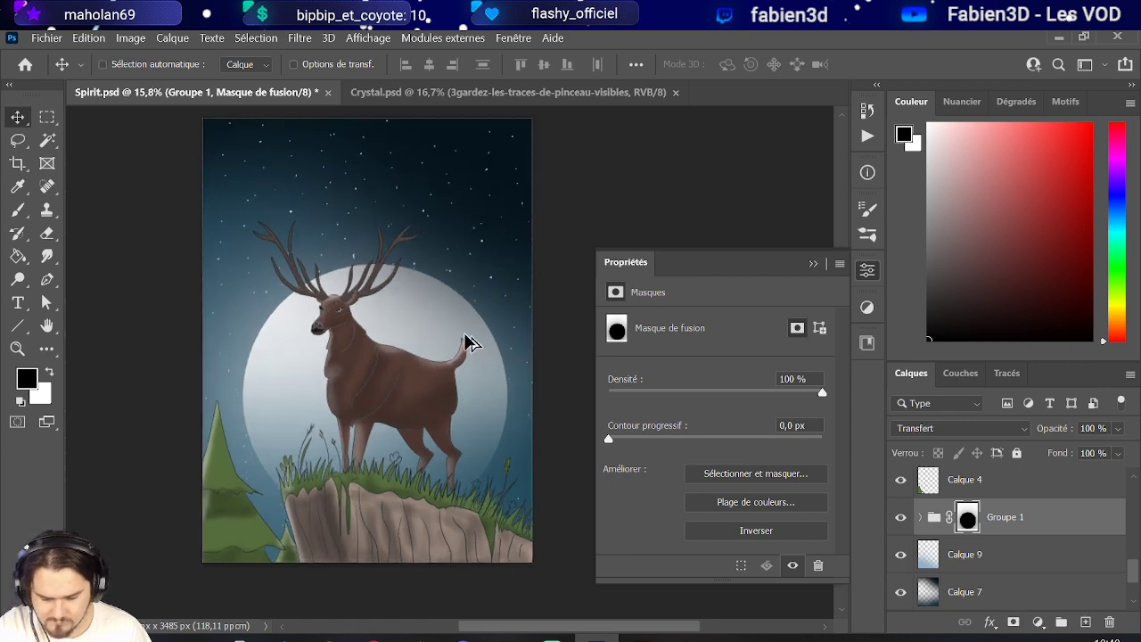
scroll(235, 358, down, 5)
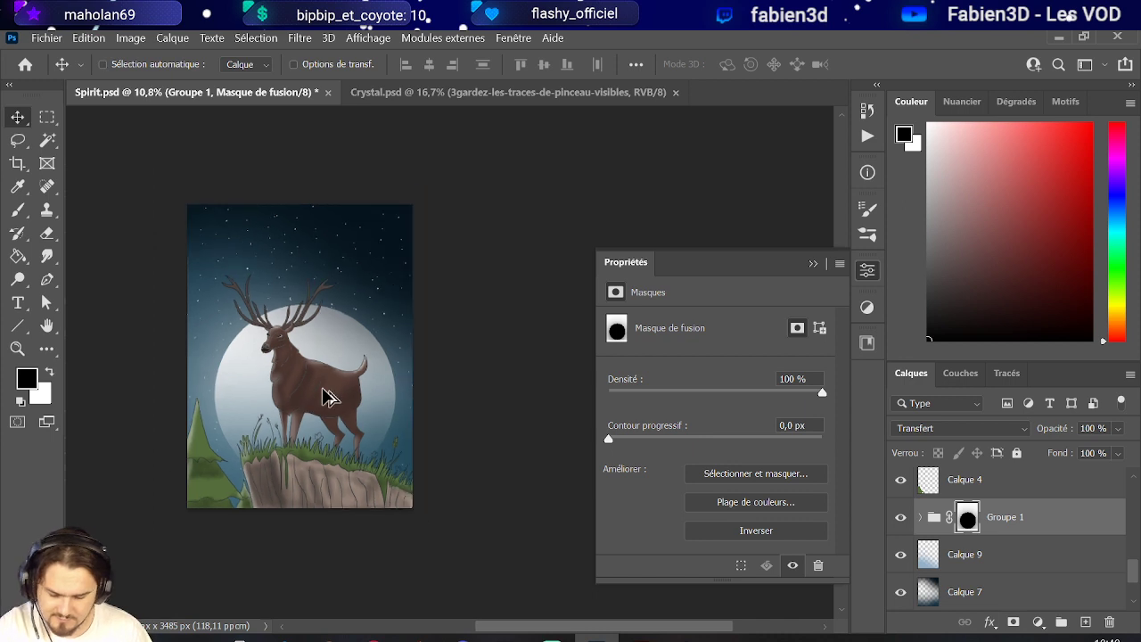
scroll(998, 553, down, 3)
scroll(1019, 566, up, 5)
scroll(1019, 571, down, 1)
scroll(980, 499, up, 1)
Load the cliff outline of Calque 2 as a selection and add the outline of Calque 3 copie to it.
click(976, 490)
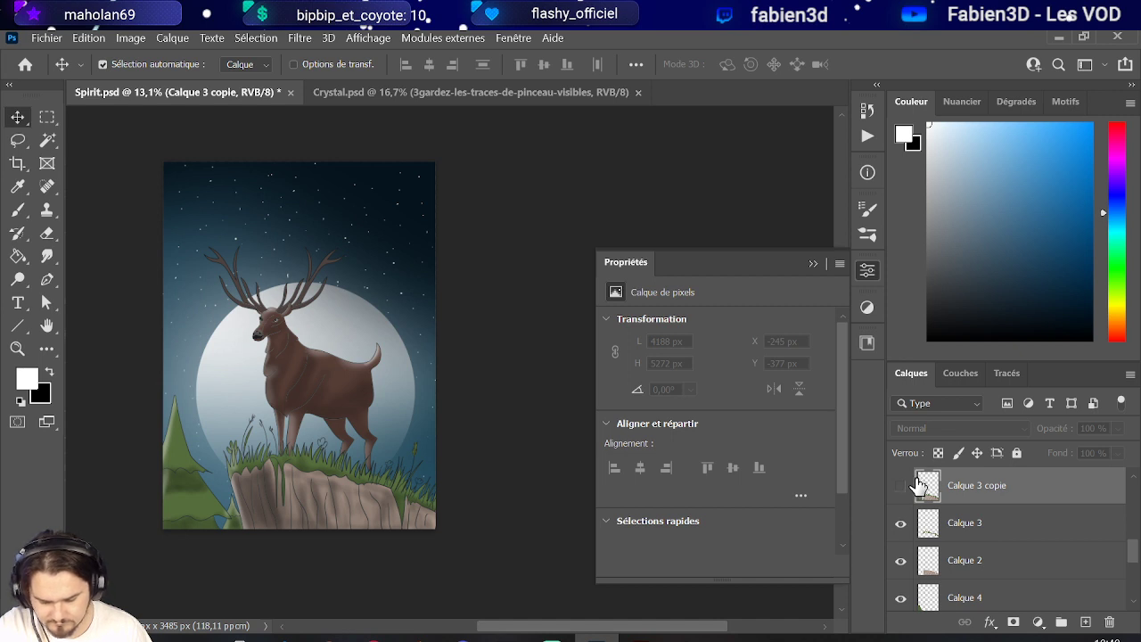
click(963, 567)
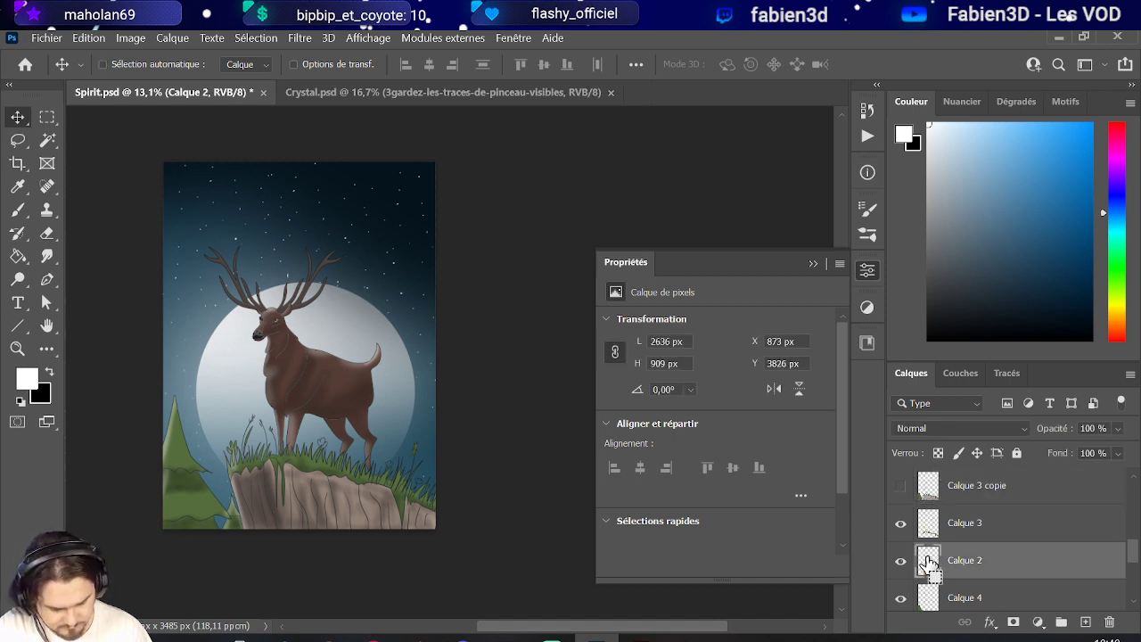
ctrl+click(927, 557)
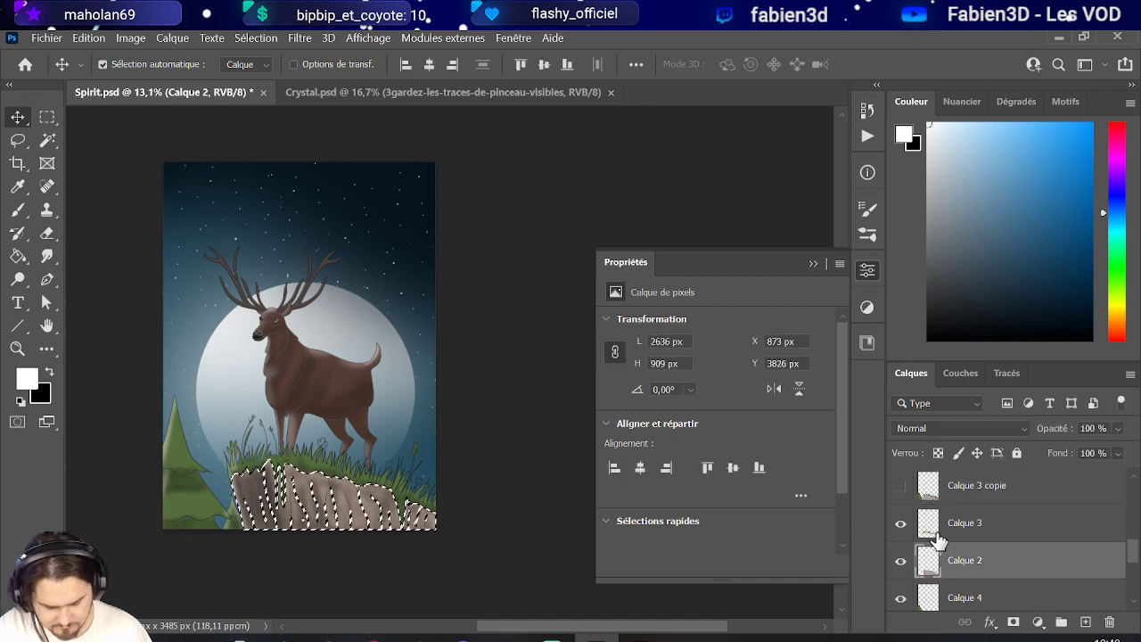
click(923, 524)
scroll(918, 548, up, 1)
ctrl+shift+click(927, 524)
Make Calque 3 active and add a layer mask to it from the combined selection.
click(943, 526)
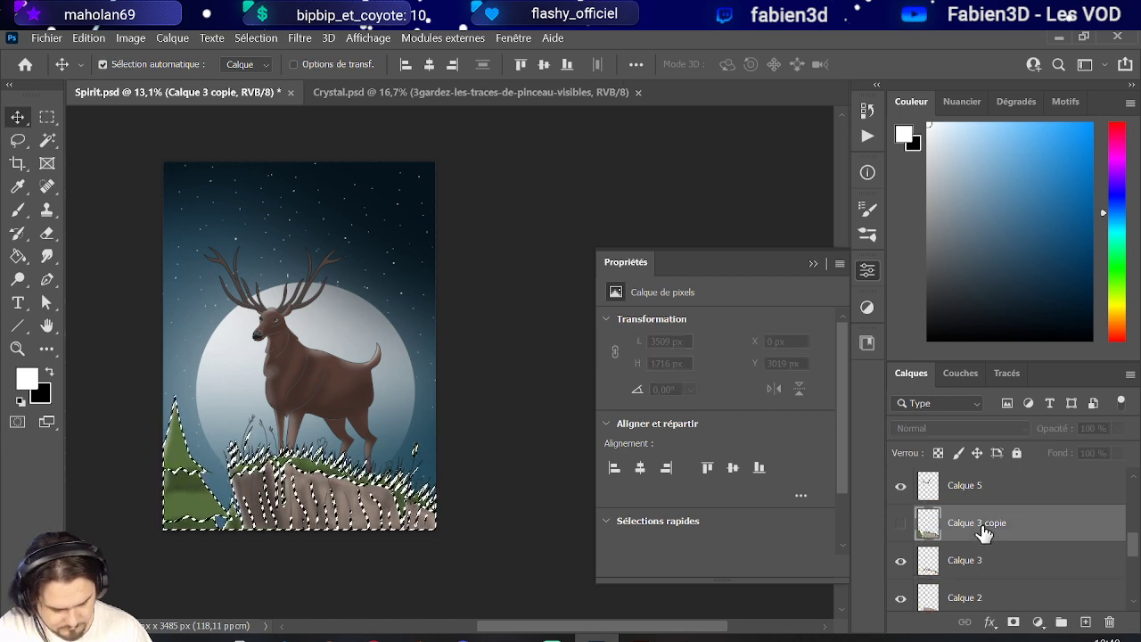
click(1021, 576)
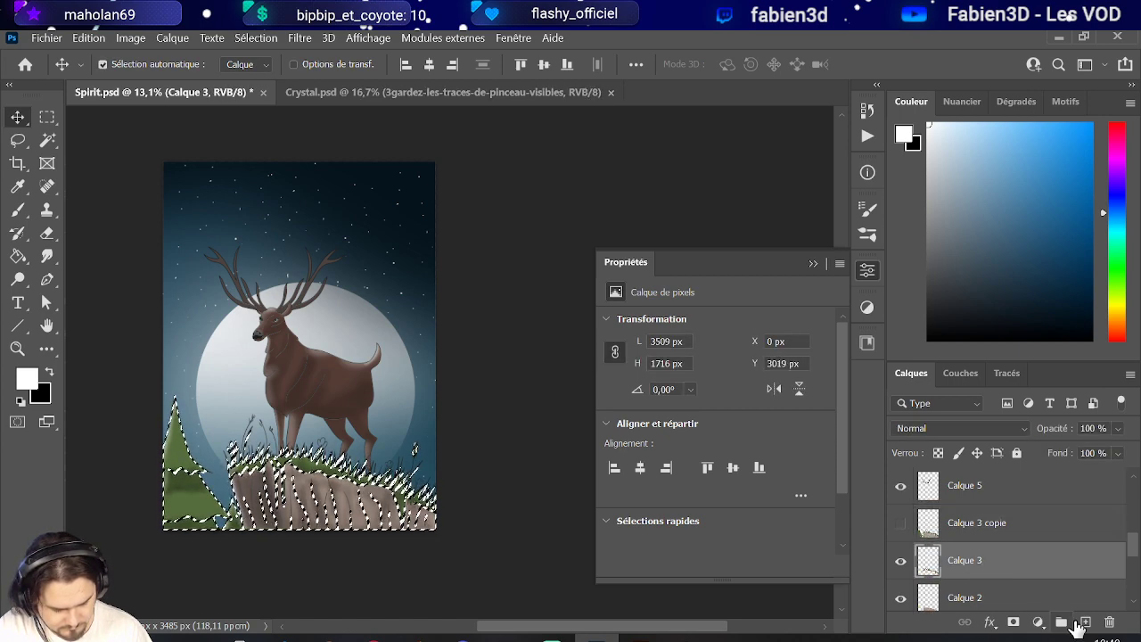
click(1014, 622)
scroll(395, 451, down, 2)
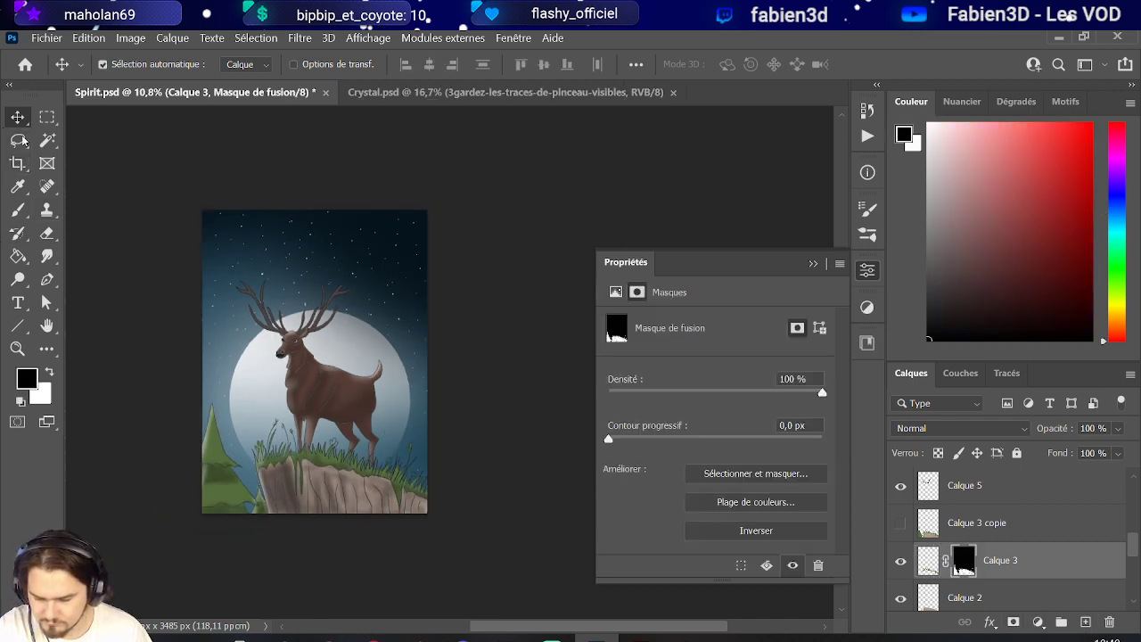
Try to paint black over the cliff and grass on the layer mask of Calque 3 with a large brush.
click(17, 209)
drag(293, 479, 237, 473)
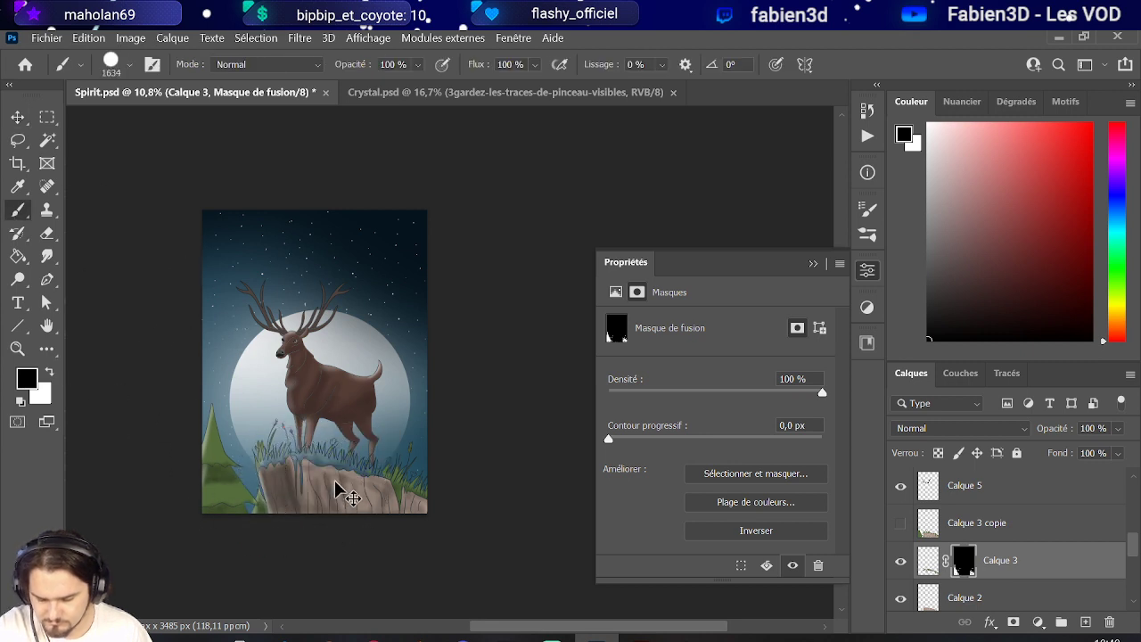
click(331, 496)
drag(300, 473, 312, 473)
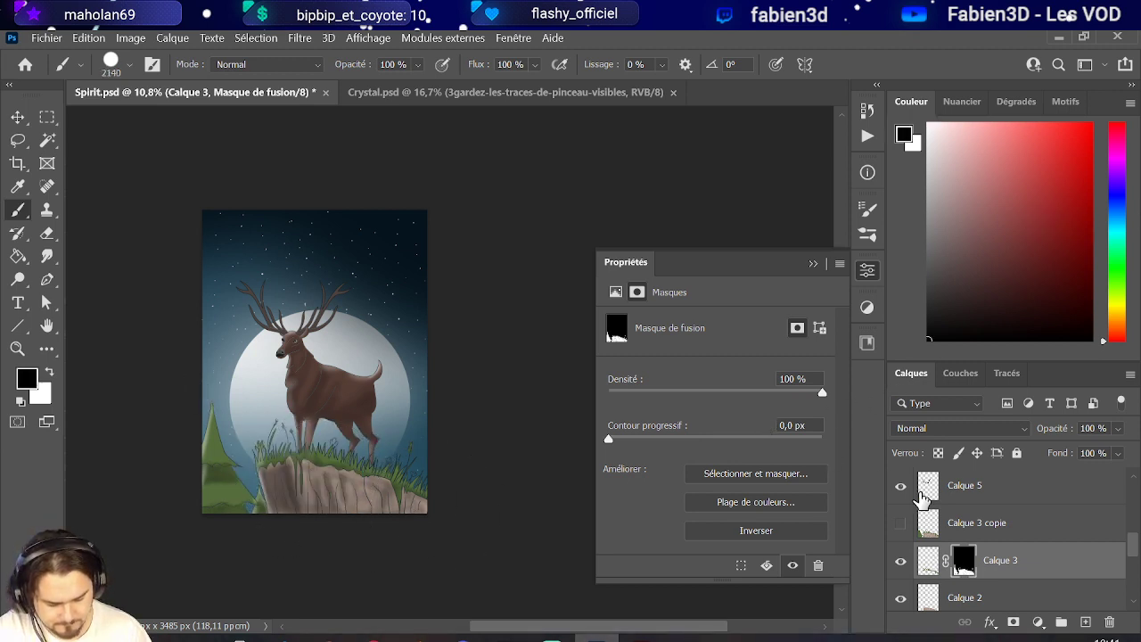
Target the pixels of Calque 3 instead of its mask and paint black across the whole foreground with the large brush.
click(938, 558)
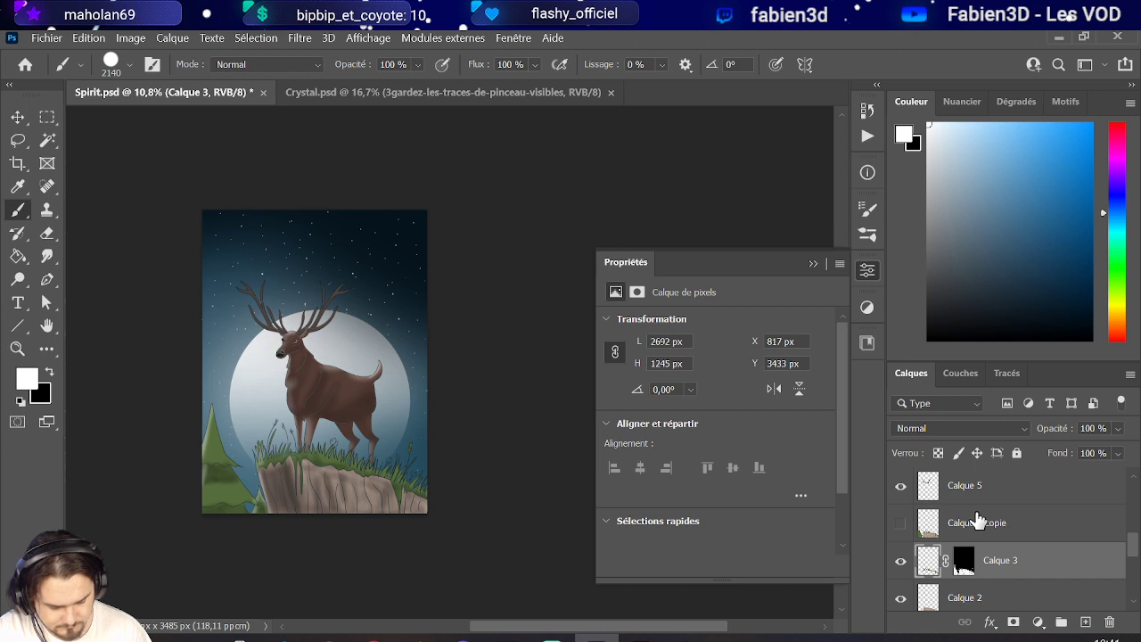
key(ctrl+bracketright)
key(ctrl+bracketright)
key(ctrl+bracketleft)
key(ctrl+bracketleft)
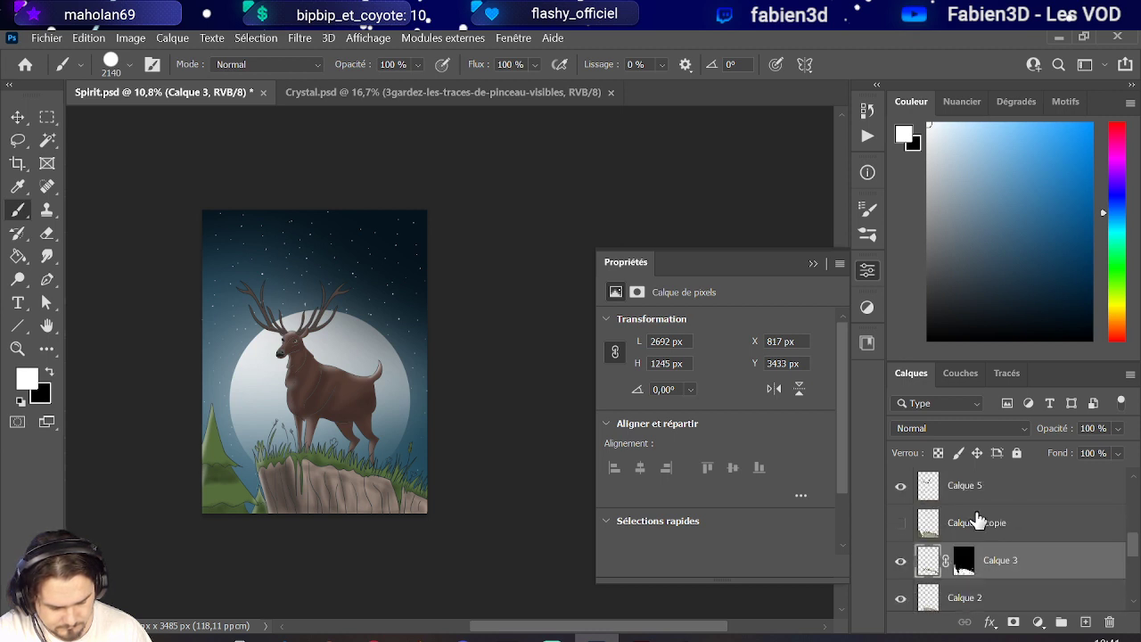
scroll(978, 520, down, 1)
drag(273, 456, 408, 496)
key(ctrl+z)
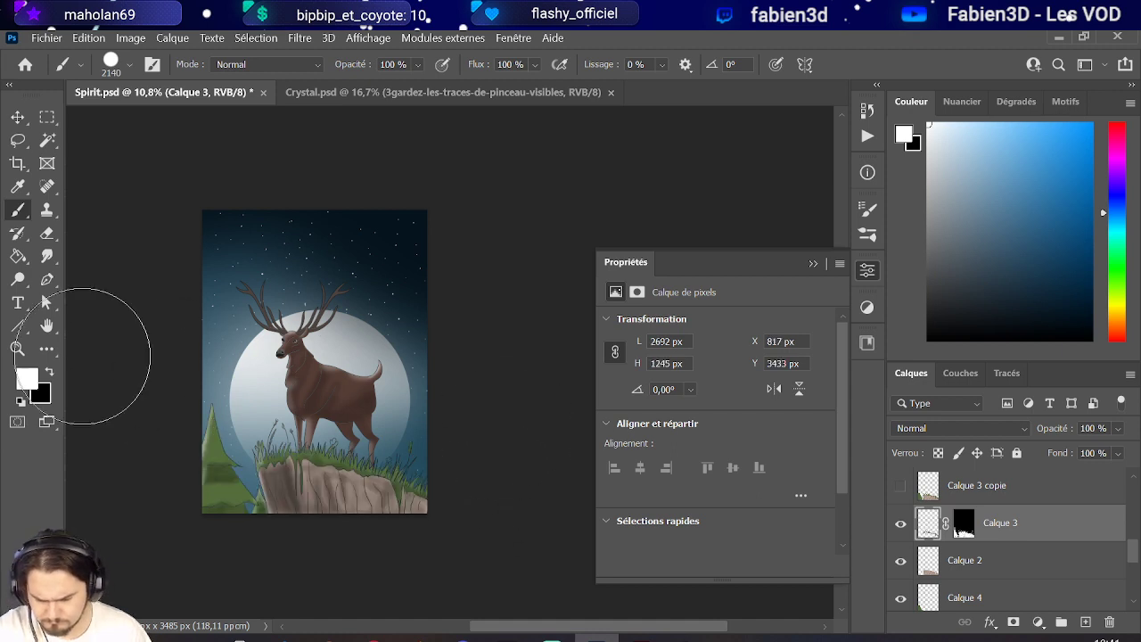
key(x)
mouse_move(191, 470)
mouse_down()
mouse_move(453, 518)
mouse_move(208, 460)
mouse_move(157, 434)
mouse_move(454, 468)
mouse_up()
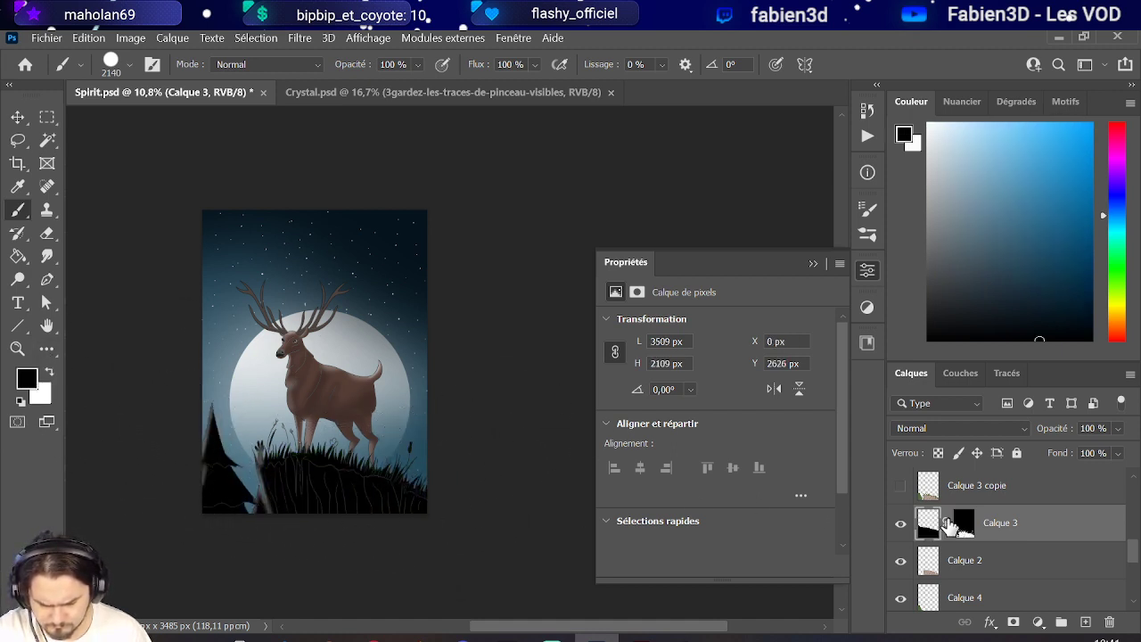
Lower the opacity of Calque 3 to 67 %.
click(1118, 429)
mouse_move(1095, 452)
mouse_down()
mouse_move(1081, 453)
mouse_move(1103, 456)
mouse_up()
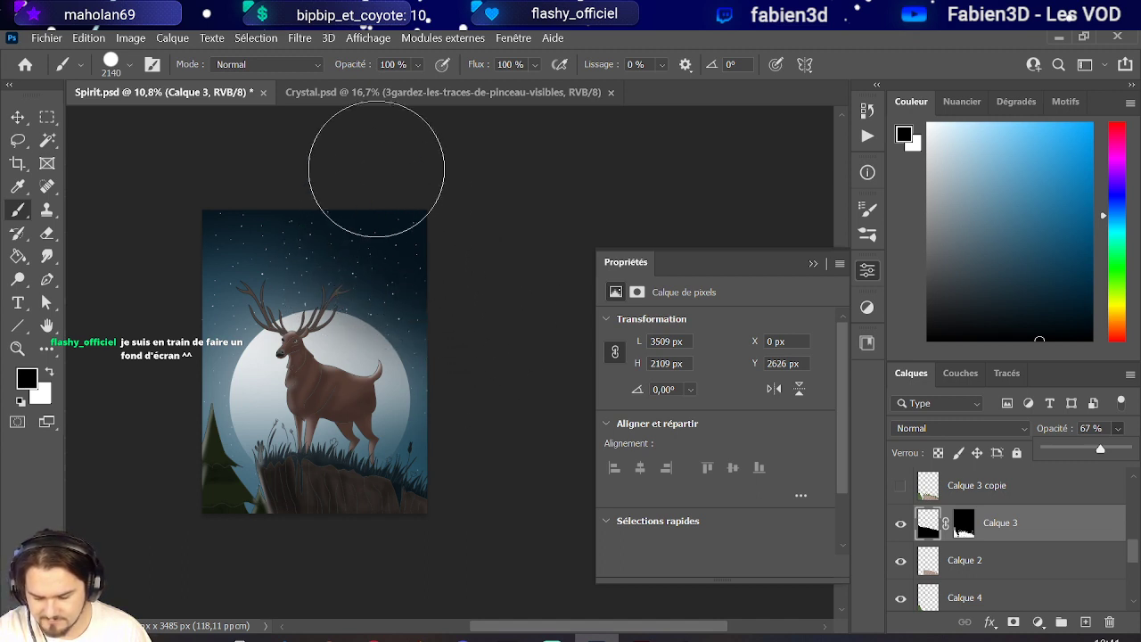
key(Return)
Switch to the Move tool and show the texture layer 3gardez-les-traces-de-pinceau-visibles over the illustration.
click(18, 116)
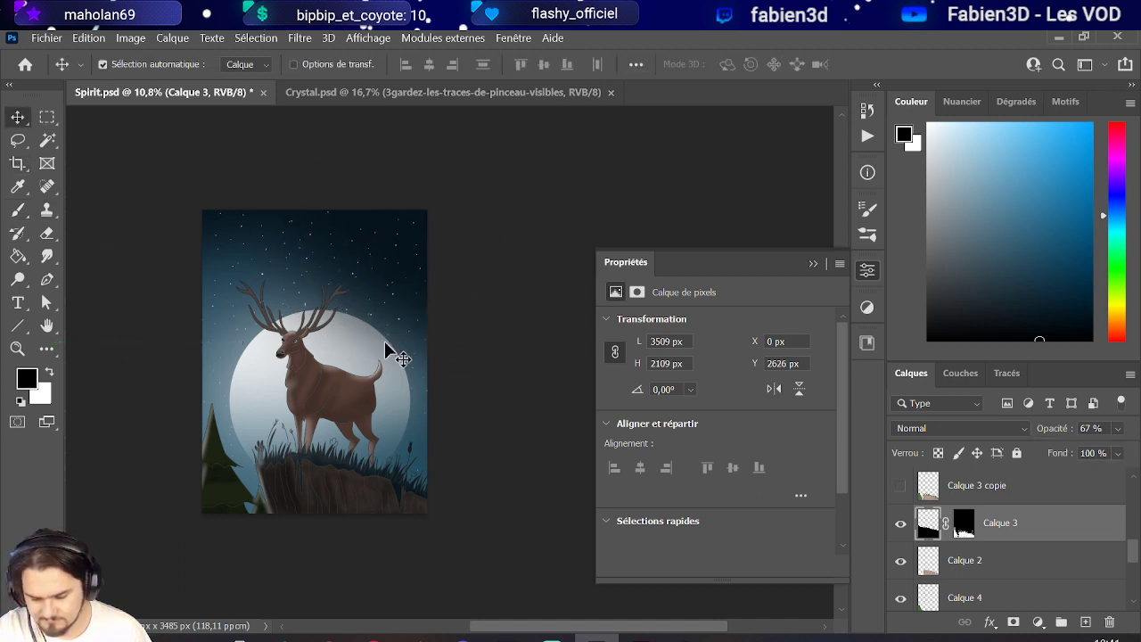
scroll(326, 383, up, 6)
scroll(237, 333, down, 6)
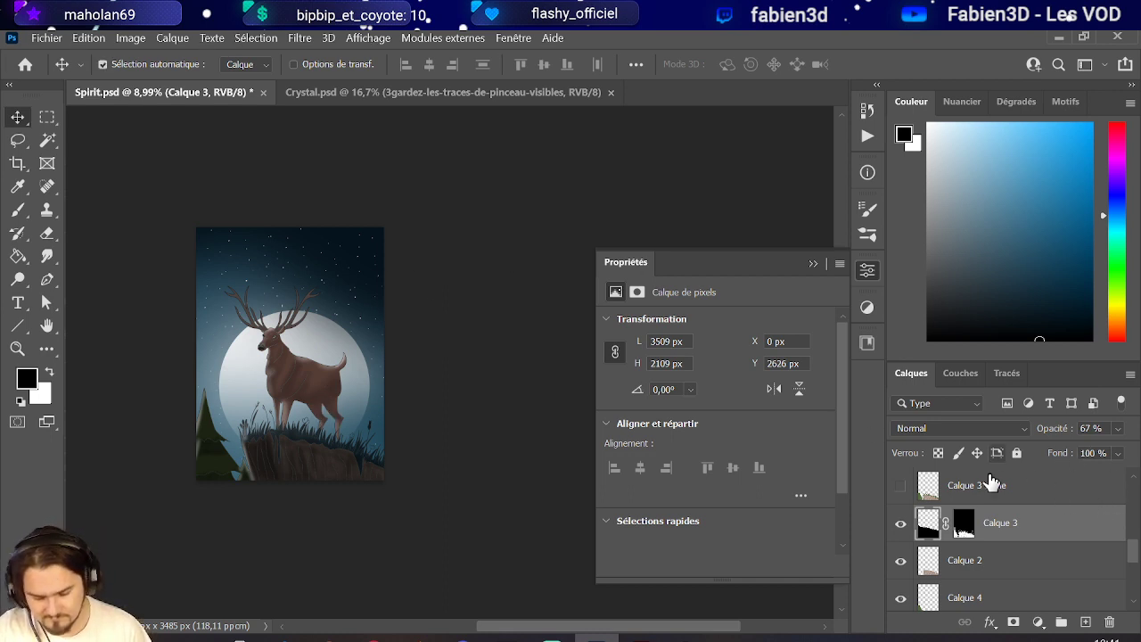
scroll(963, 490, up, 5)
click(901, 486)
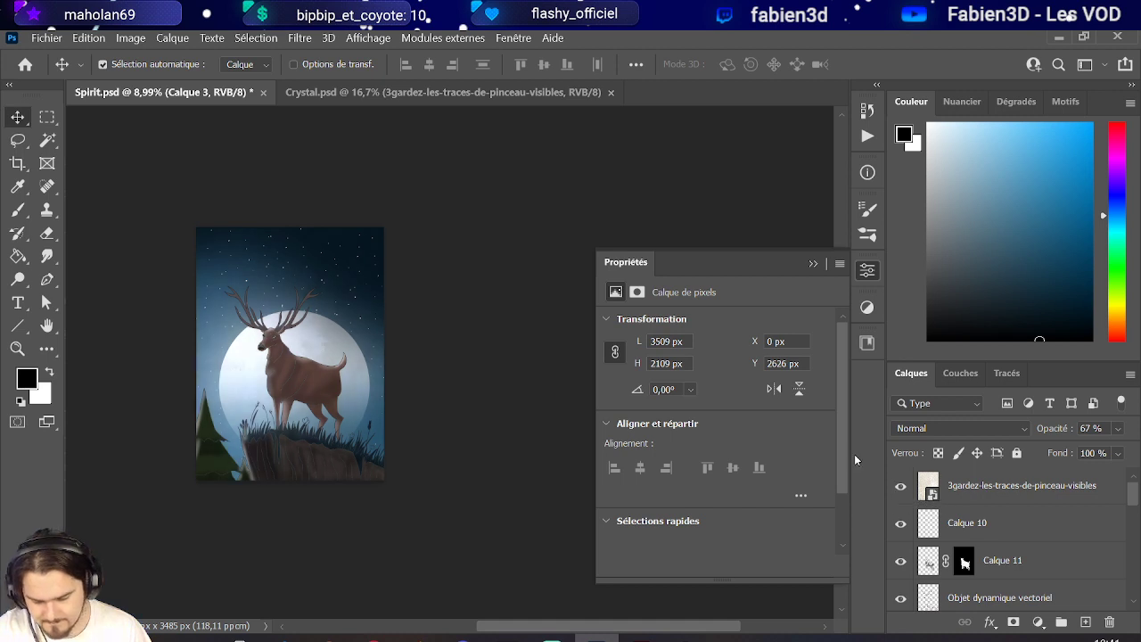
scroll(229, 357, up, 3)
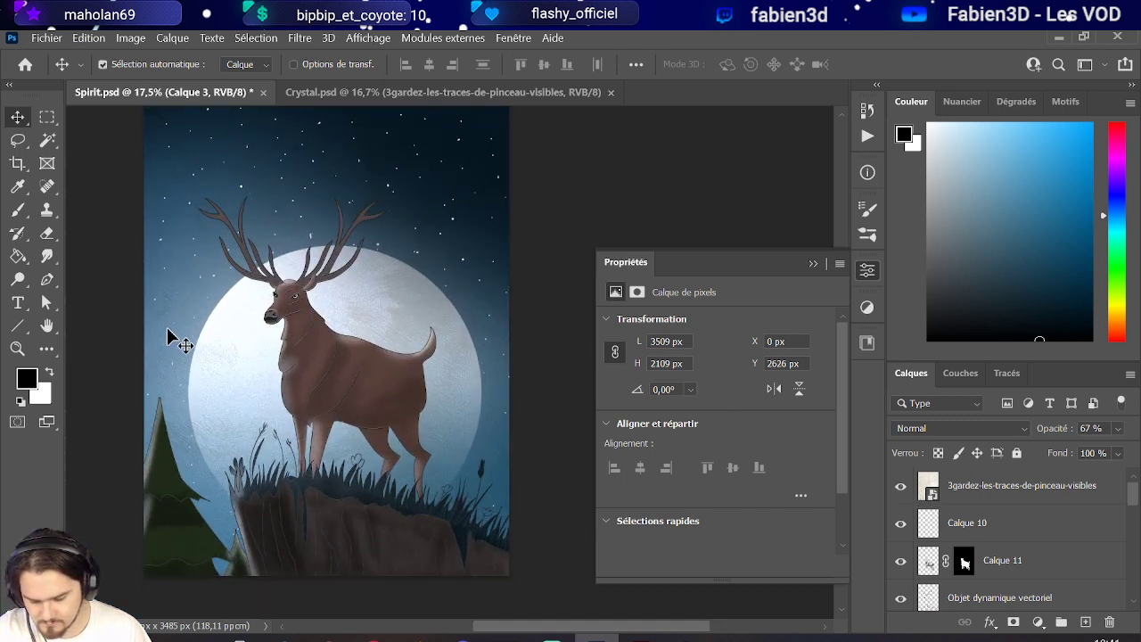
scroll(1016, 557, down, 2)
scroll(1036, 542, up, 1)
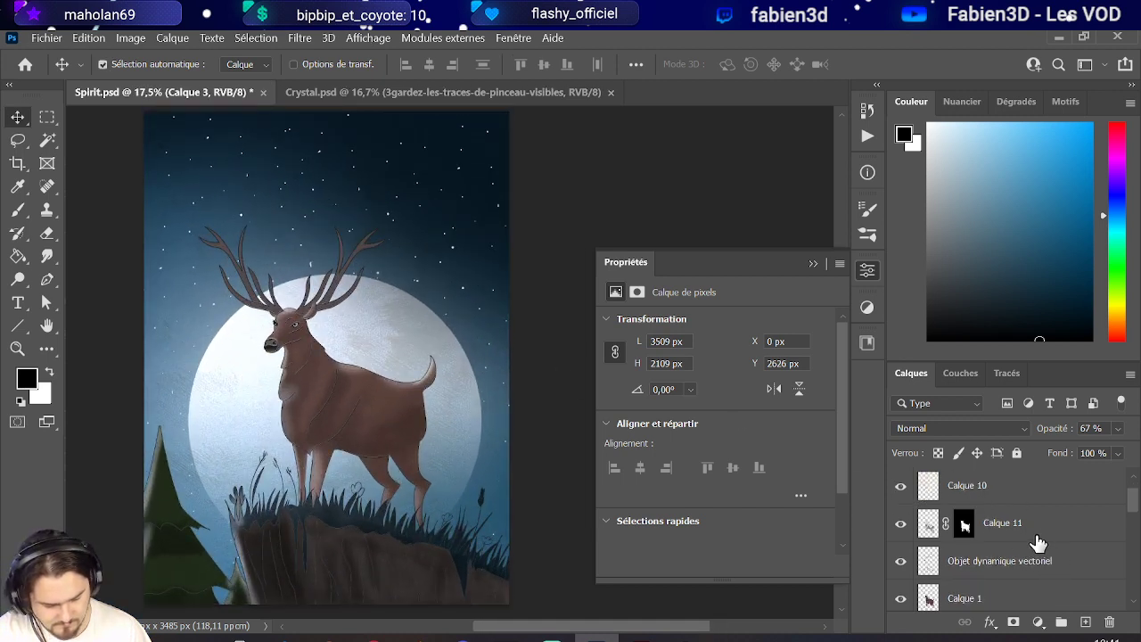
Set Calque 3 to 82 % opacity and change its blend mode to Produit.
click(995, 533)
scroll(985, 549, down, 3)
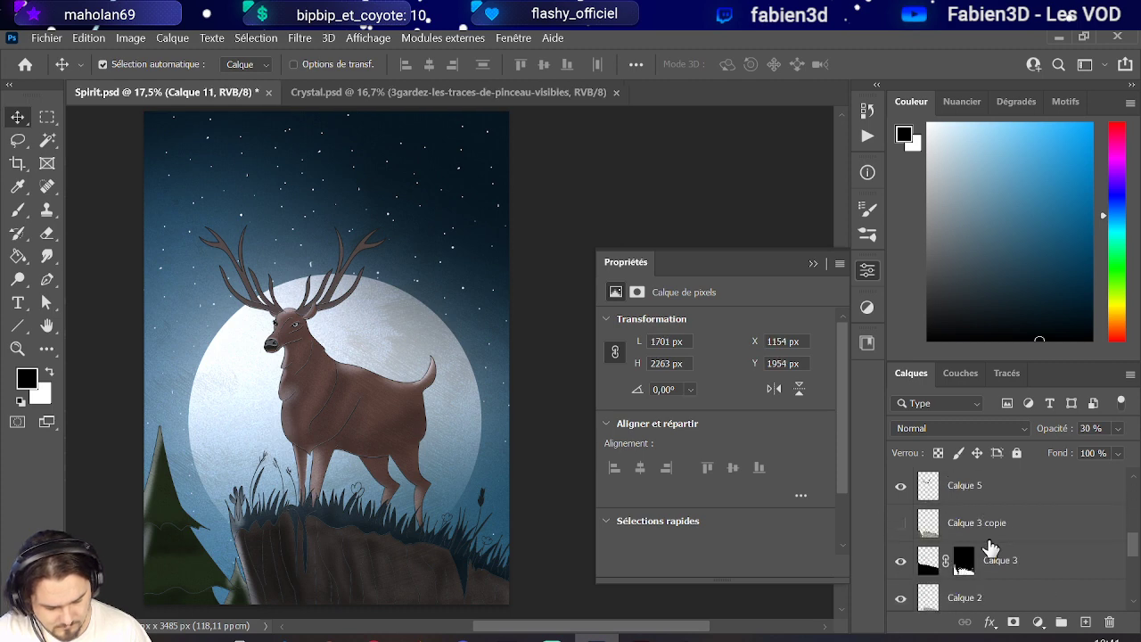
click(1025, 561)
click(1120, 429)
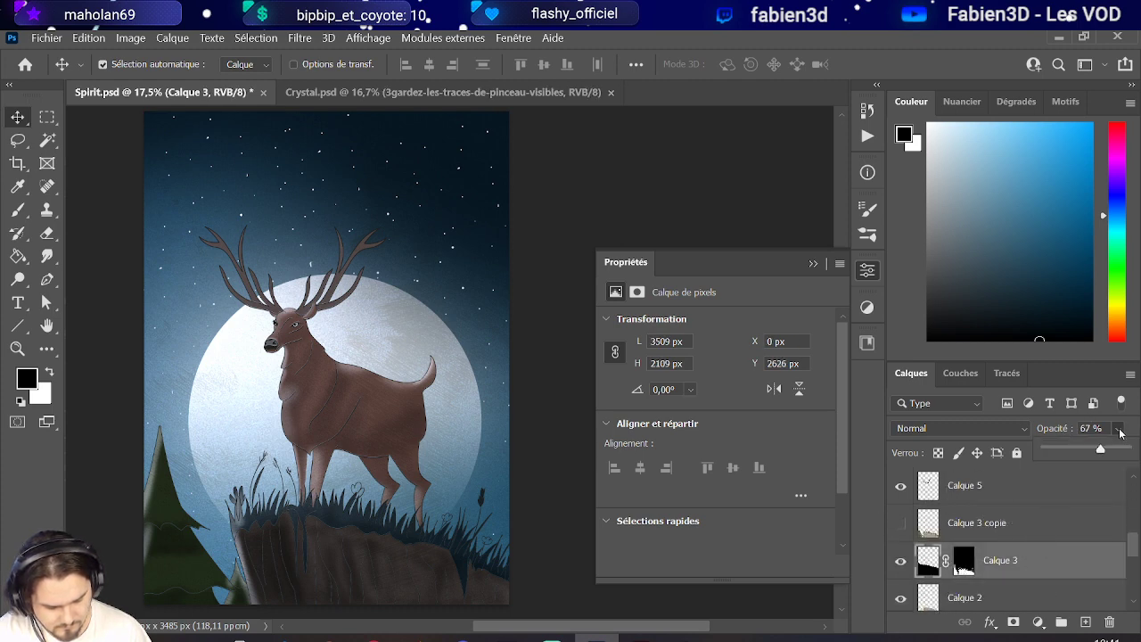
mouse_move(1098, 452)
mouse_down()
mouse_move(1088, 450)
mouse_move(1112, 452)
mouse_up()
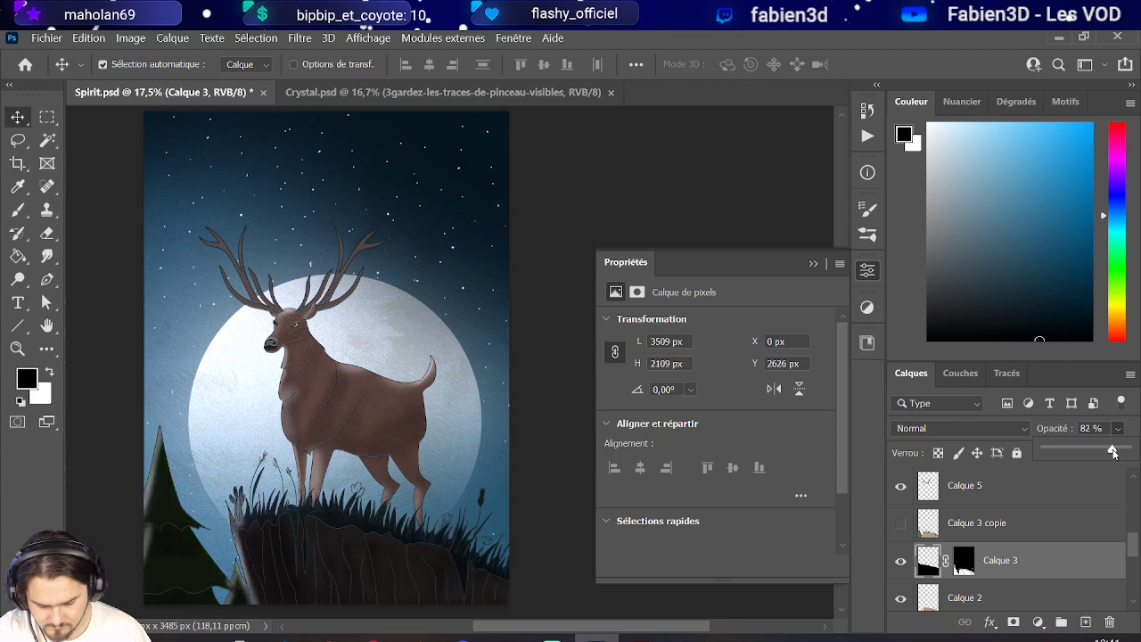
click(1036, 571)
click(952, 429)
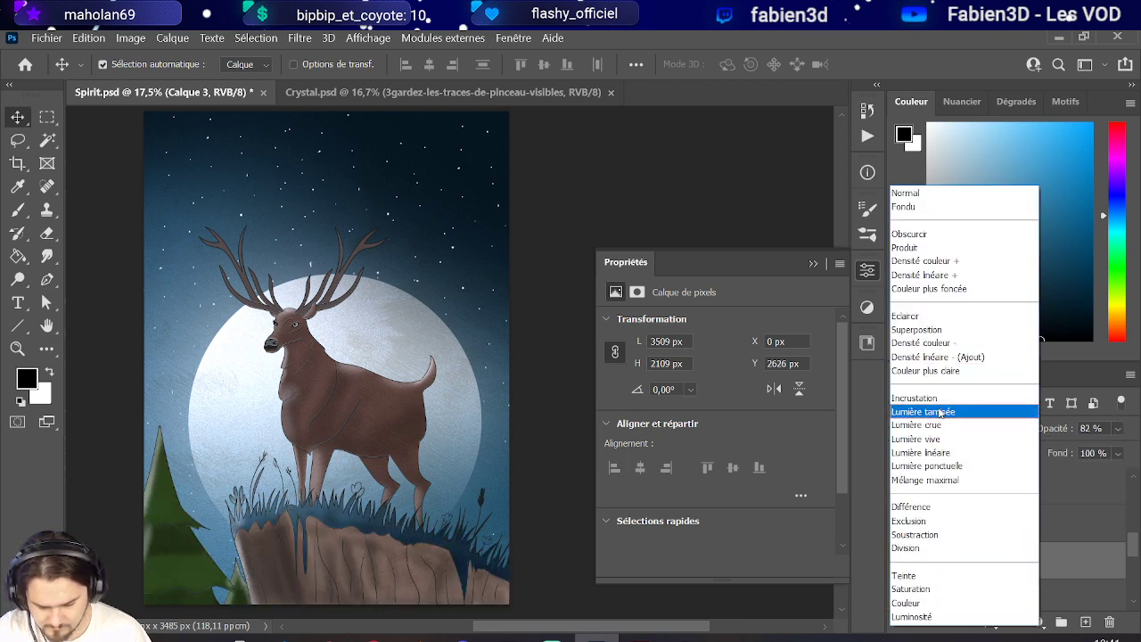
click(937, 248)
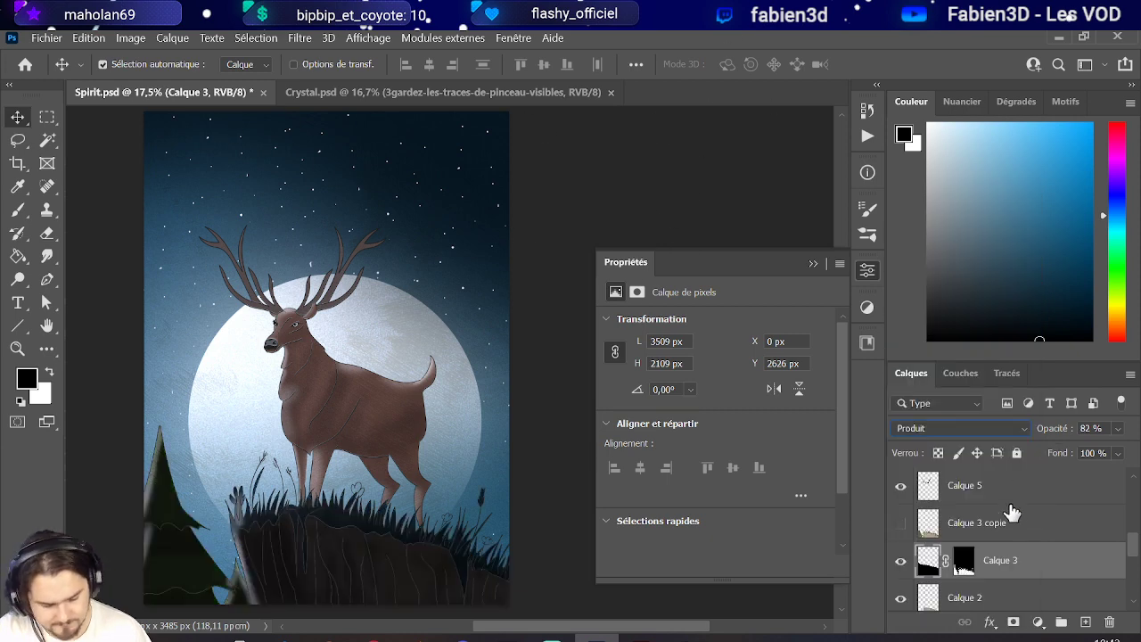
Load the stag outline from the mask of Calque 11 as a selection and make Calque 10 active.
scroll(1012, 512, up, 5)
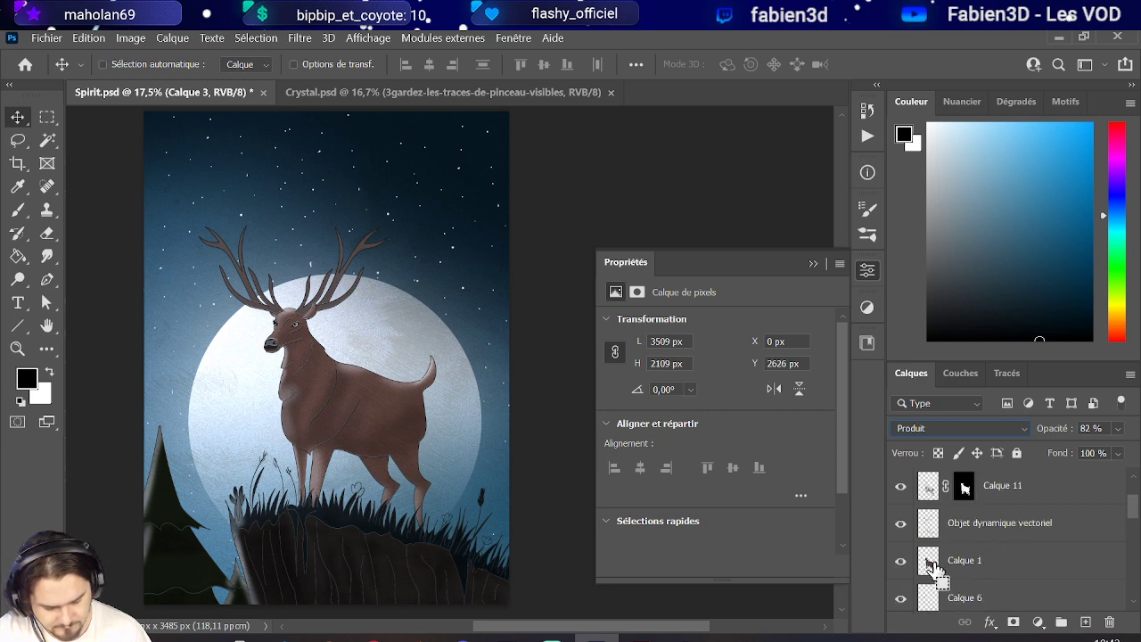
scroll(961, 564, up, 1)
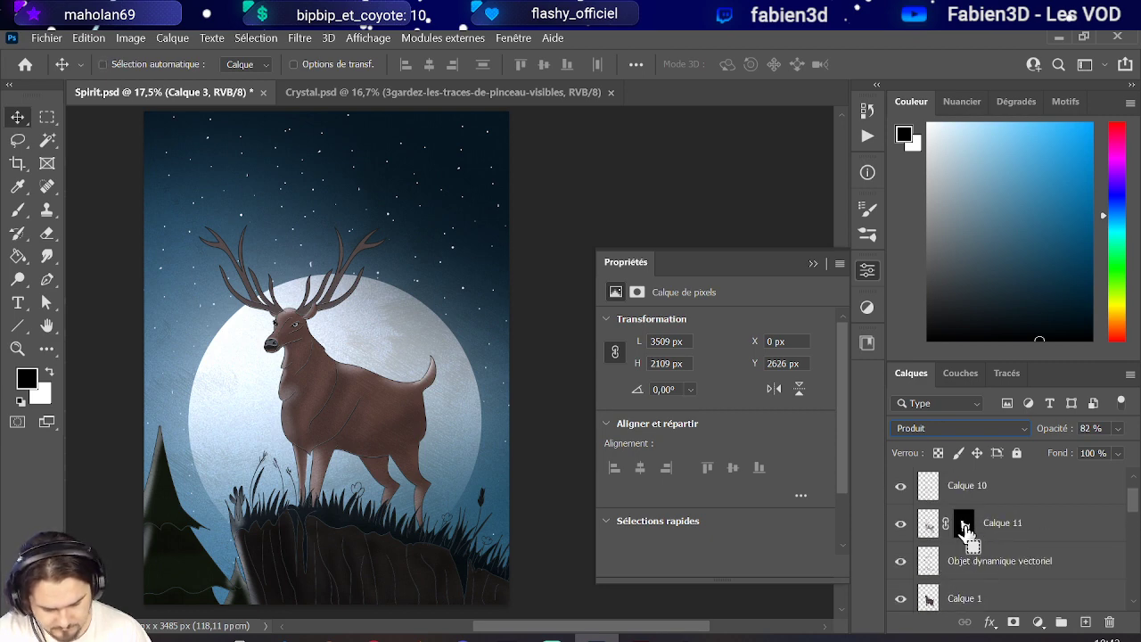
ctrl+click(965, 530)
scroll(967, 533, up, 1)
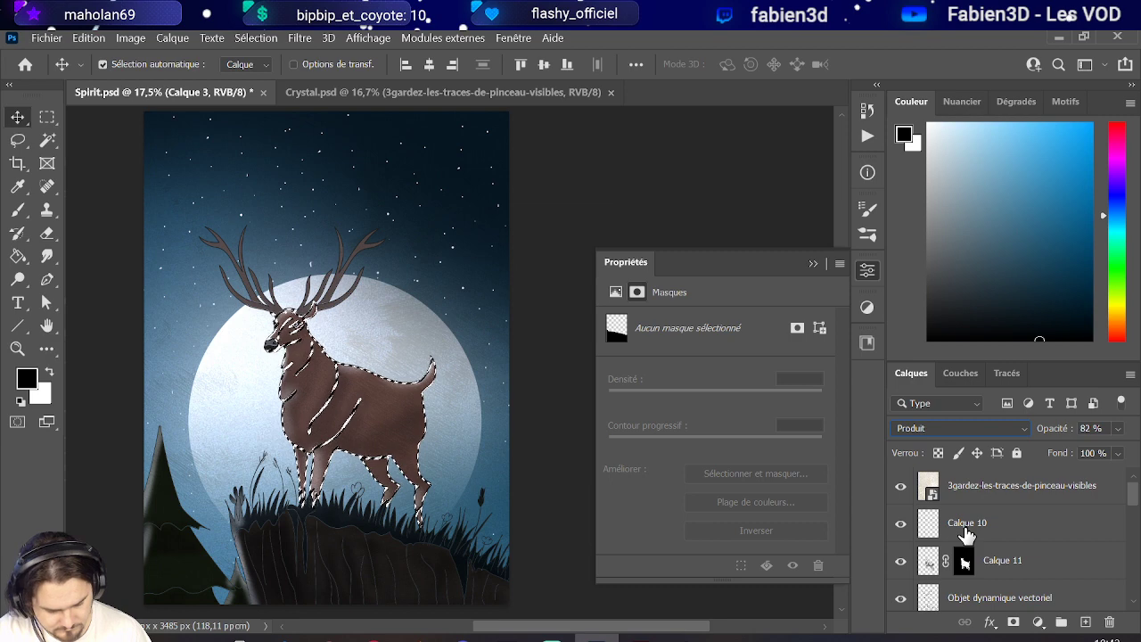
click(964, 528)
scroll(972, 537, down, 2)
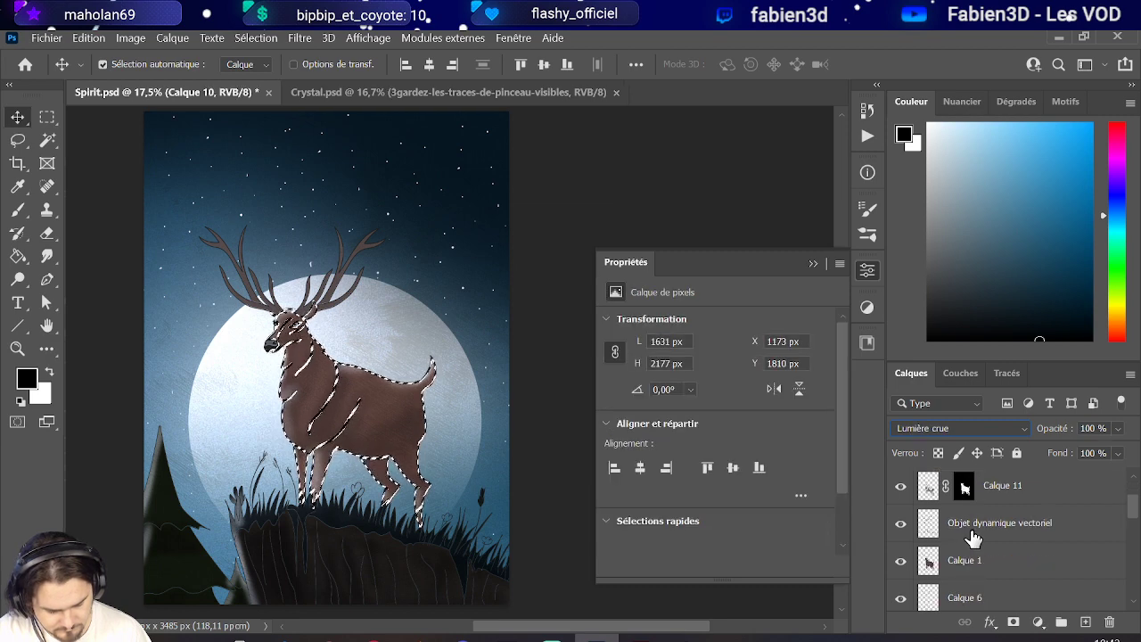
Try the painted area of Calque 11 as a selection, and load the antler outline of Calque 5 instead.
ctrl+click(929, 488)
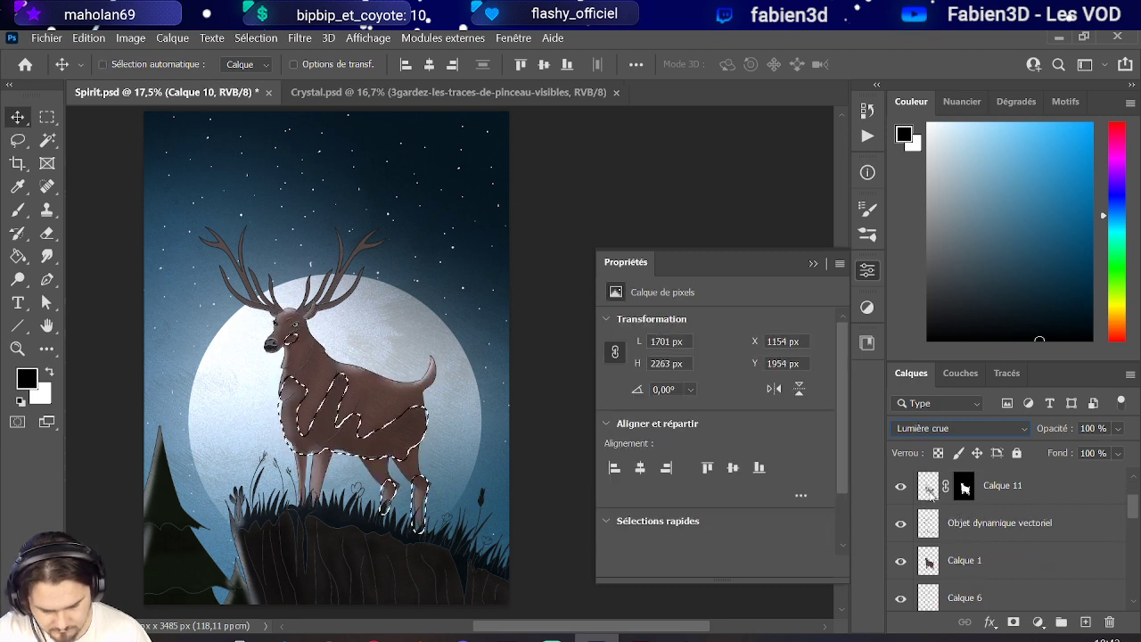
scroll(945, 522, down, 1)
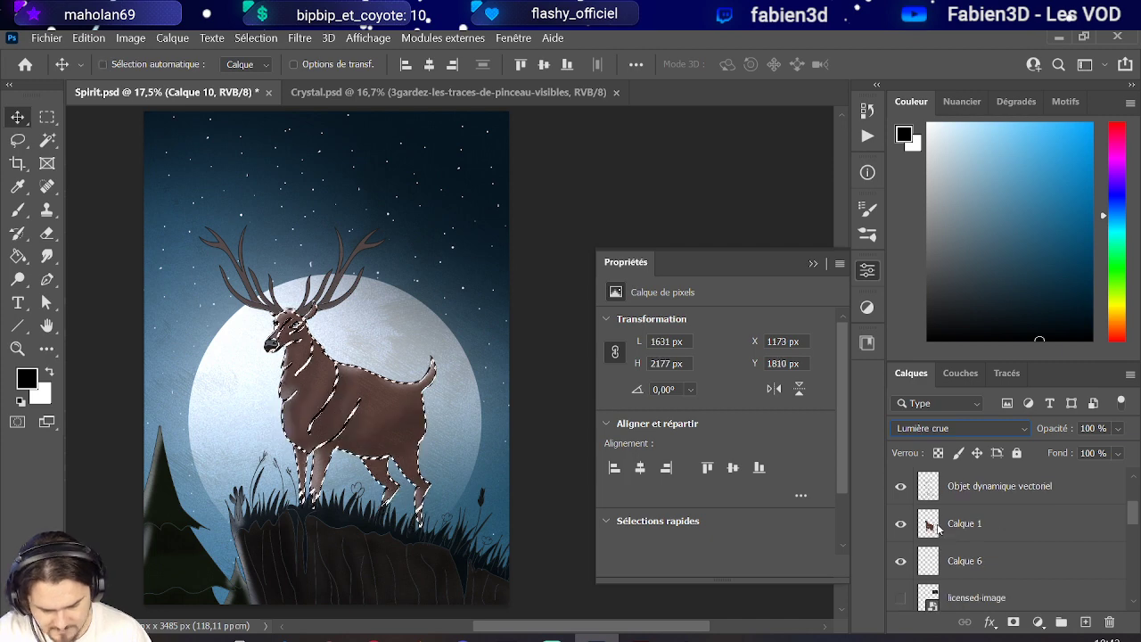
scroll(945, 535, down, 2)
ctrl+click(967, 552)
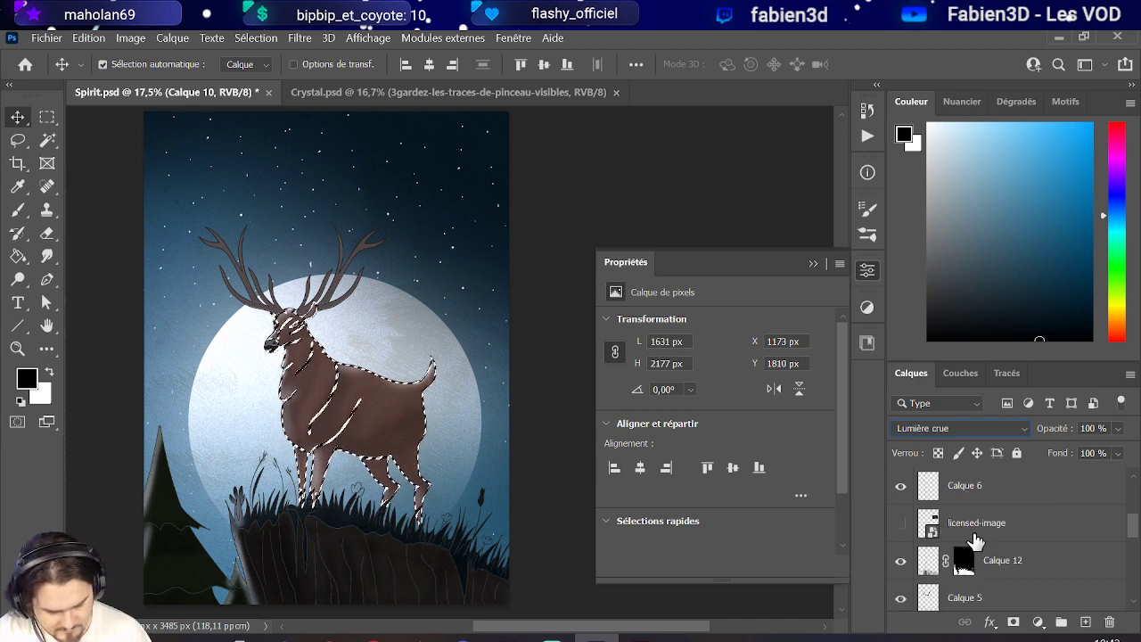
scroll(976, 540, down, 2)
scroll(972, 535, up, 1)
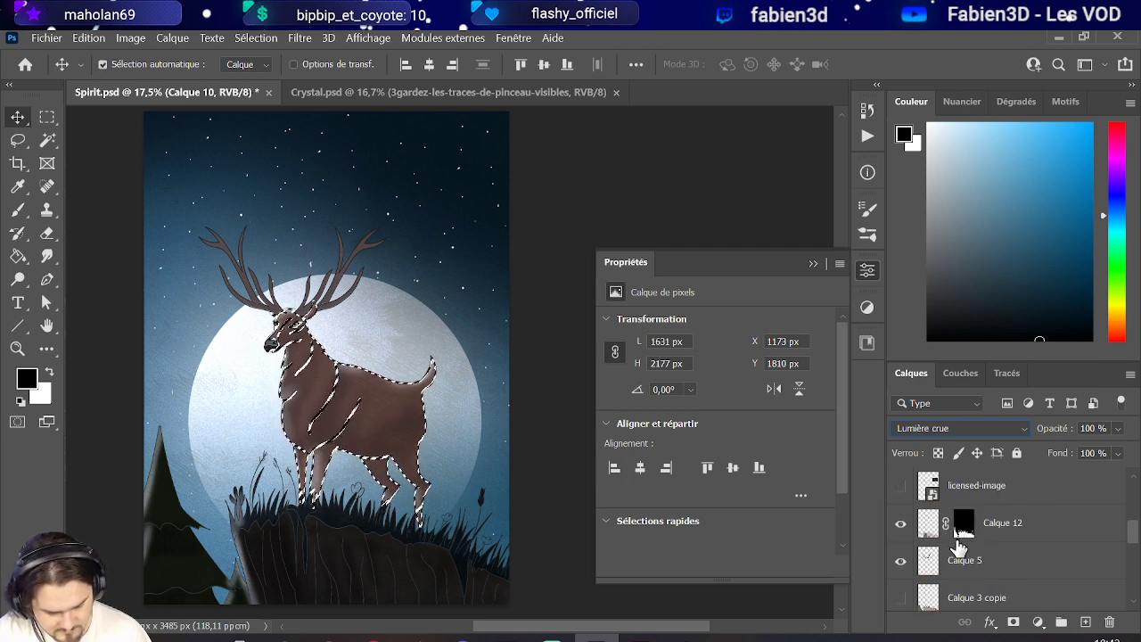
ctrl+click(930, 562)
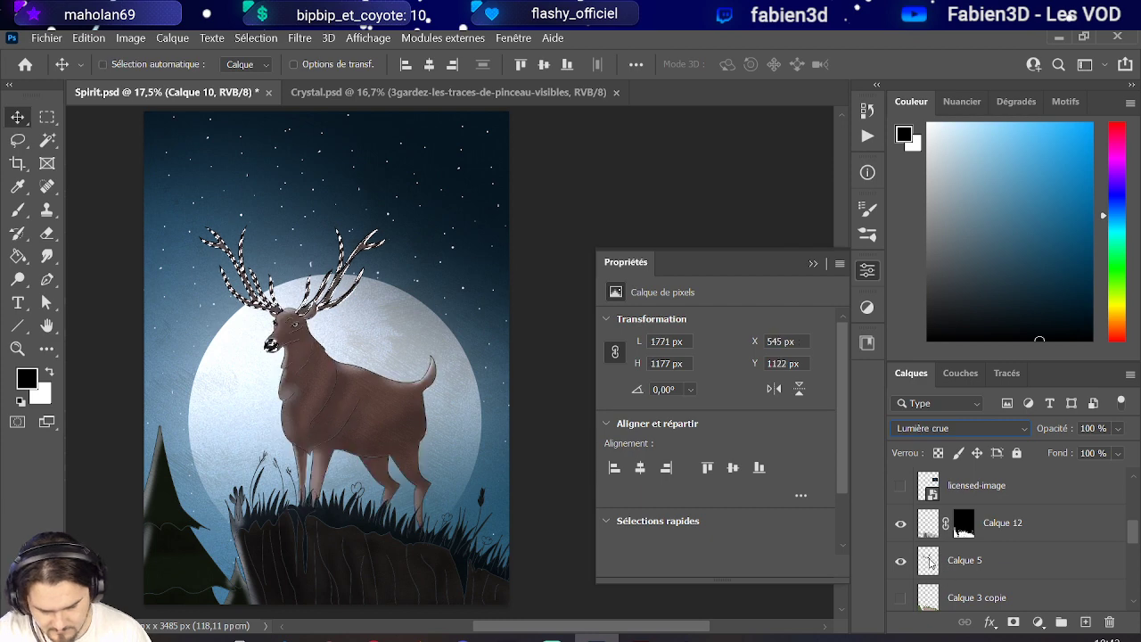
Move the antler layer Calque 5 up the layer stack, directly below Calque 1.
click(975, 564)
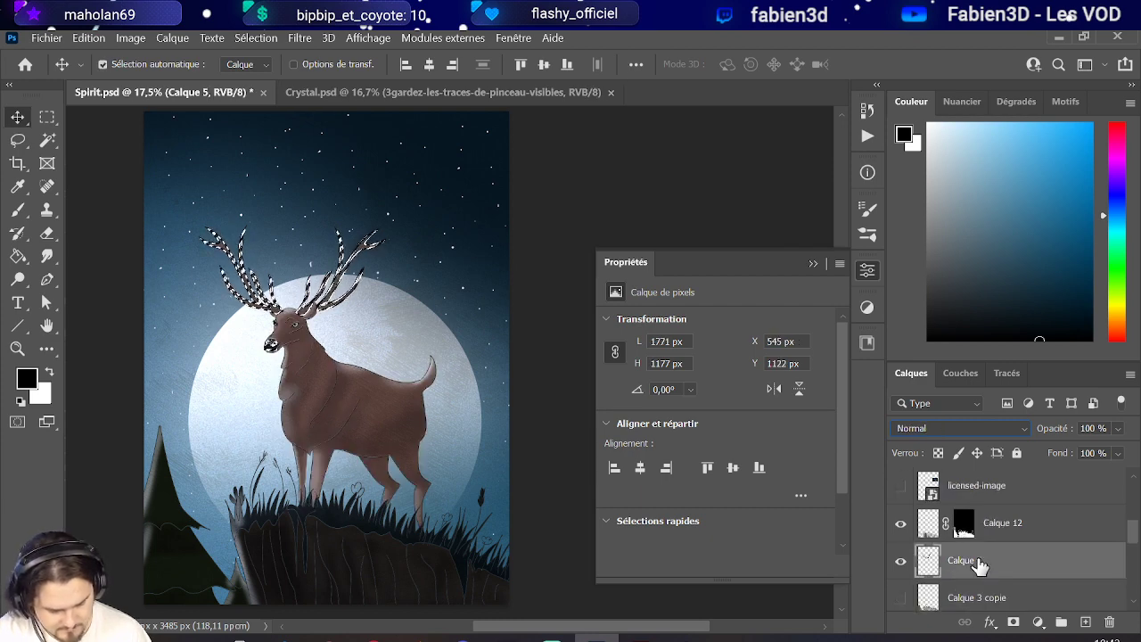
drag(977, 490, 1008, 517)
click(999, 596)
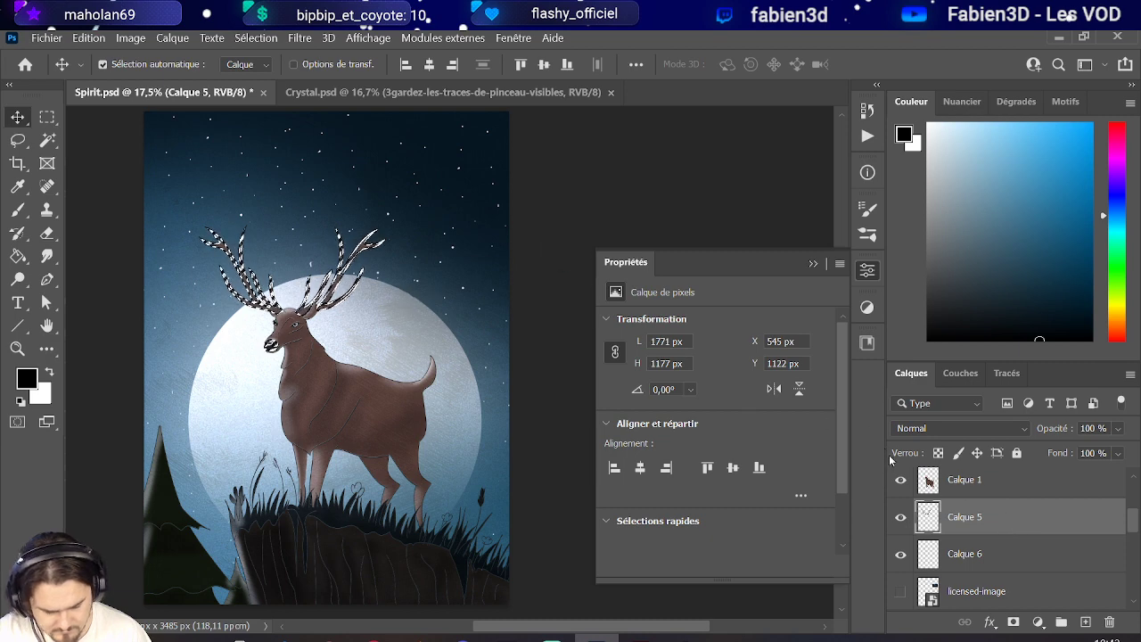
Duplicate Calque 1 and Calque 5 together and merge the two copies into a single stag layer.
scroll(1007, 535, up, 1)
shift+click(999, 526)
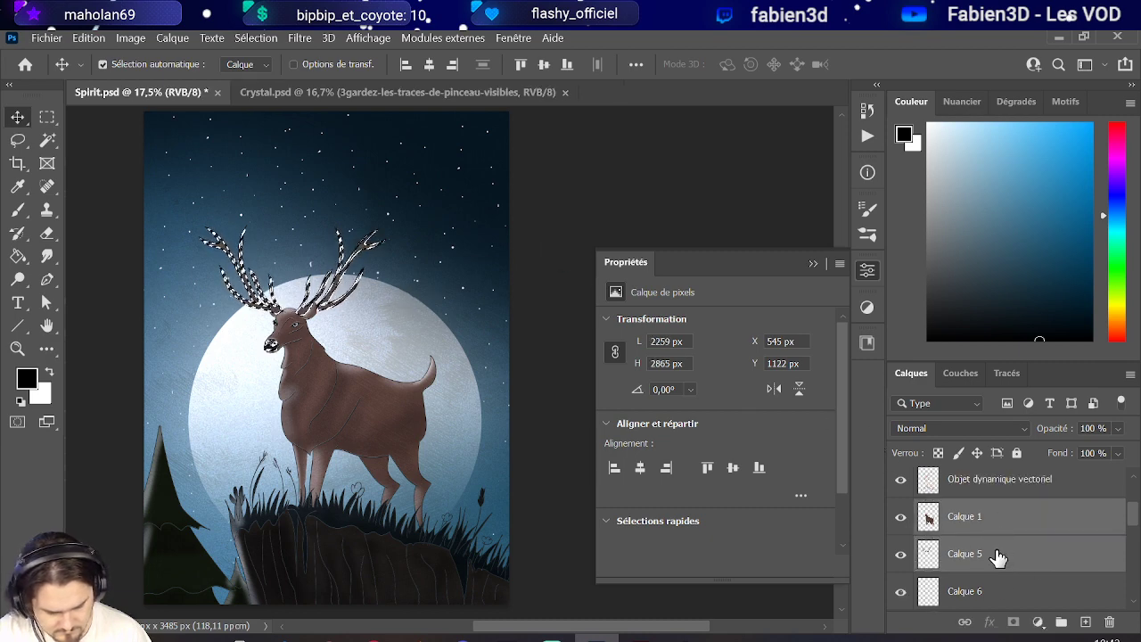
right_click(999, 558)
click(916, 119)
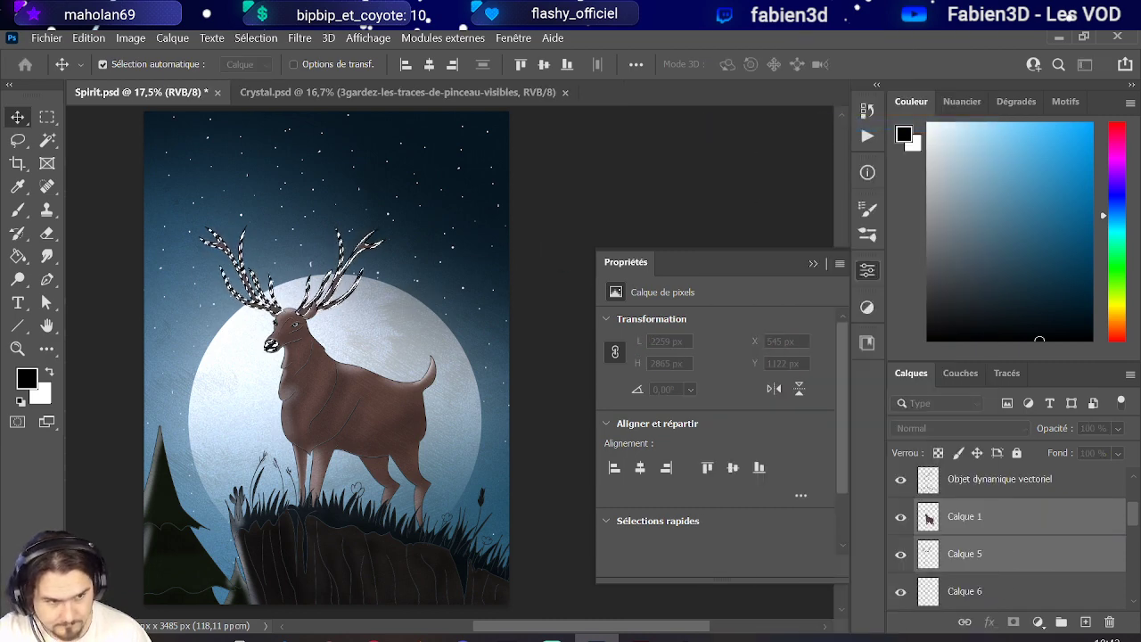
key(Return)
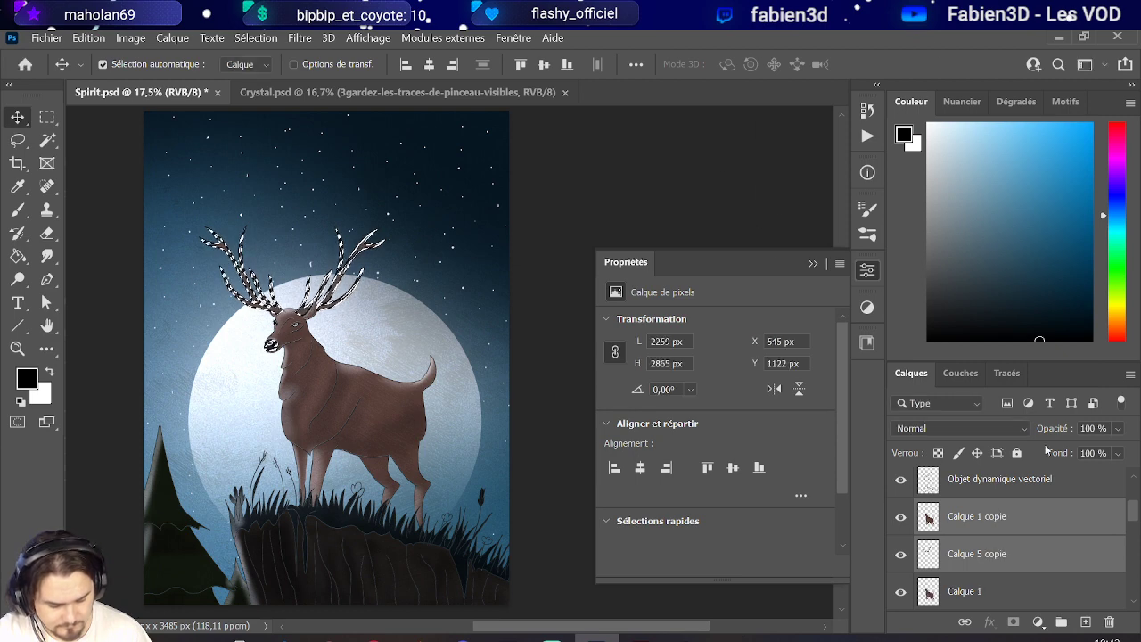
right_click(1059, 544)
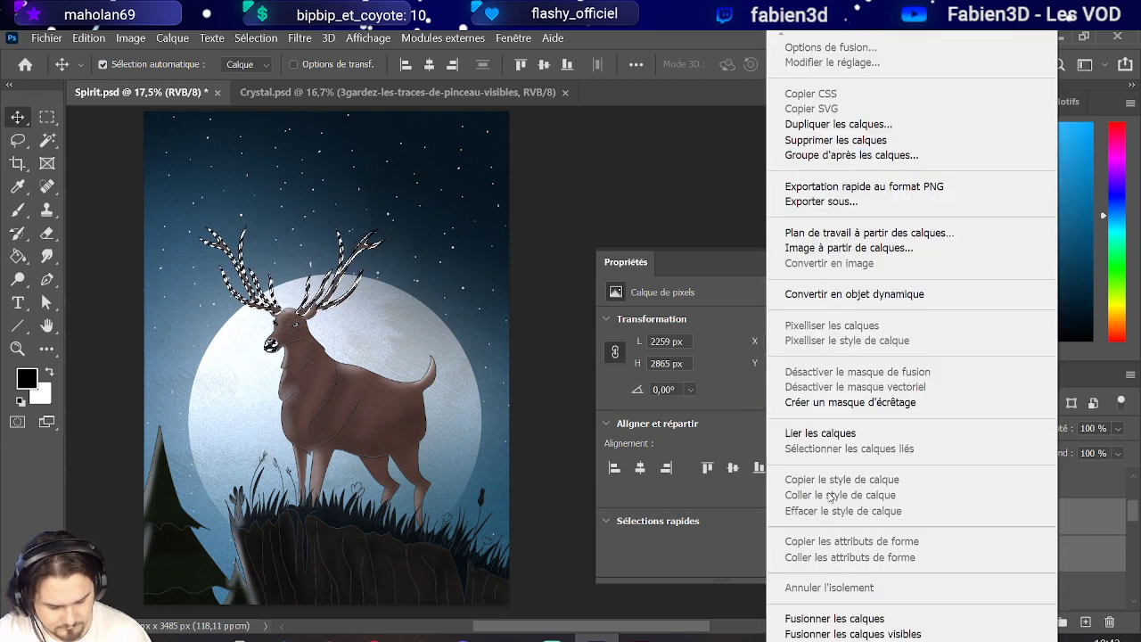
click(835, 619)
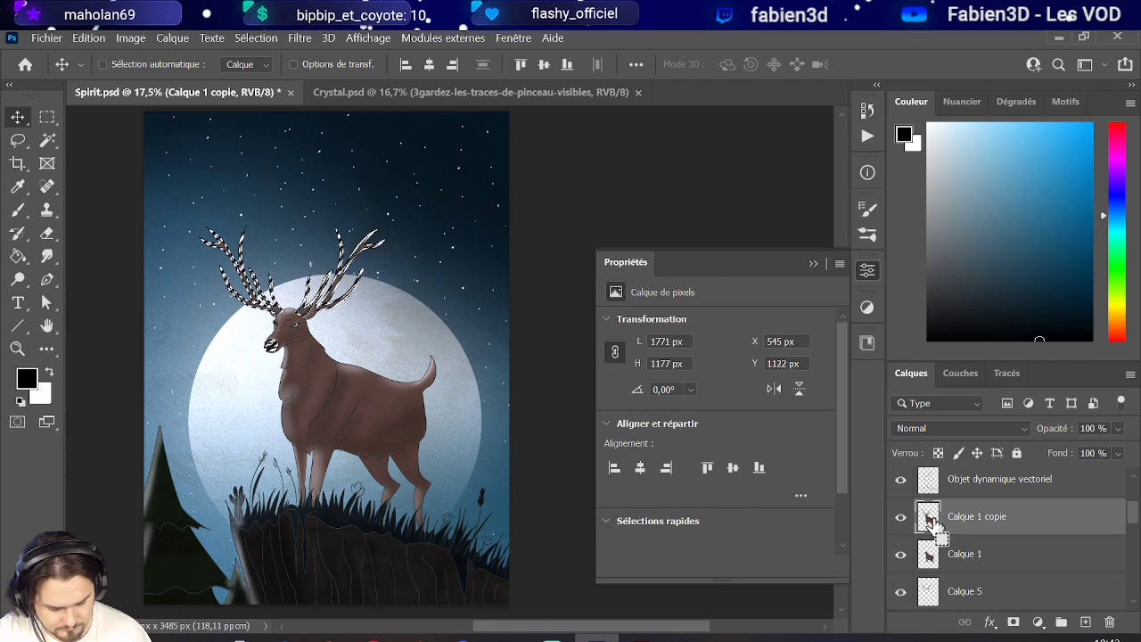
Load the full stag outline of Calque 1 copie as a selection, hide that layer and add an empty layer above it.
ctrl+click(934, 522)
click(901, 517)
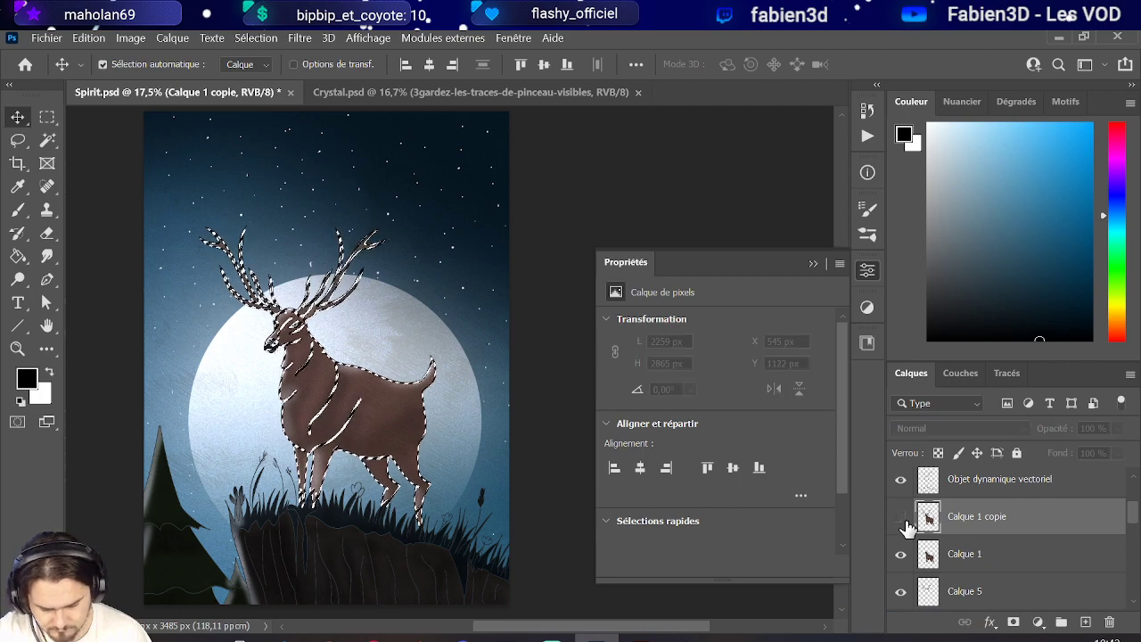
click(1087, 621)
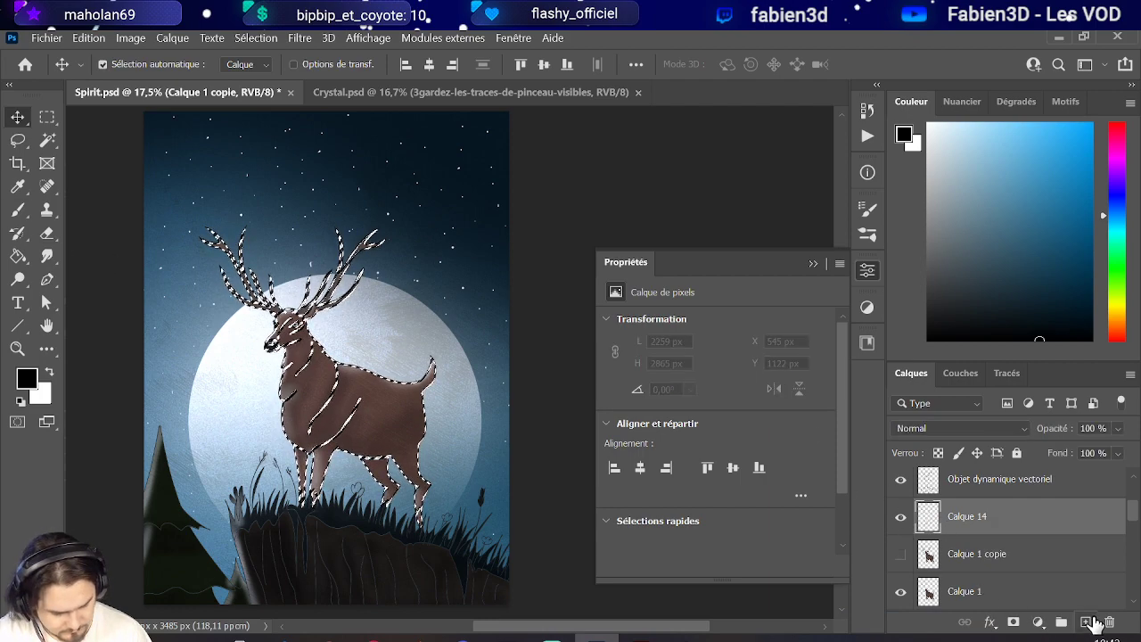
Paint the whole stag selection black with the brush on Calque 14 and set the layer's blend mode to Produit.
click(18, 210)
drag(331, 209, 422, 477)
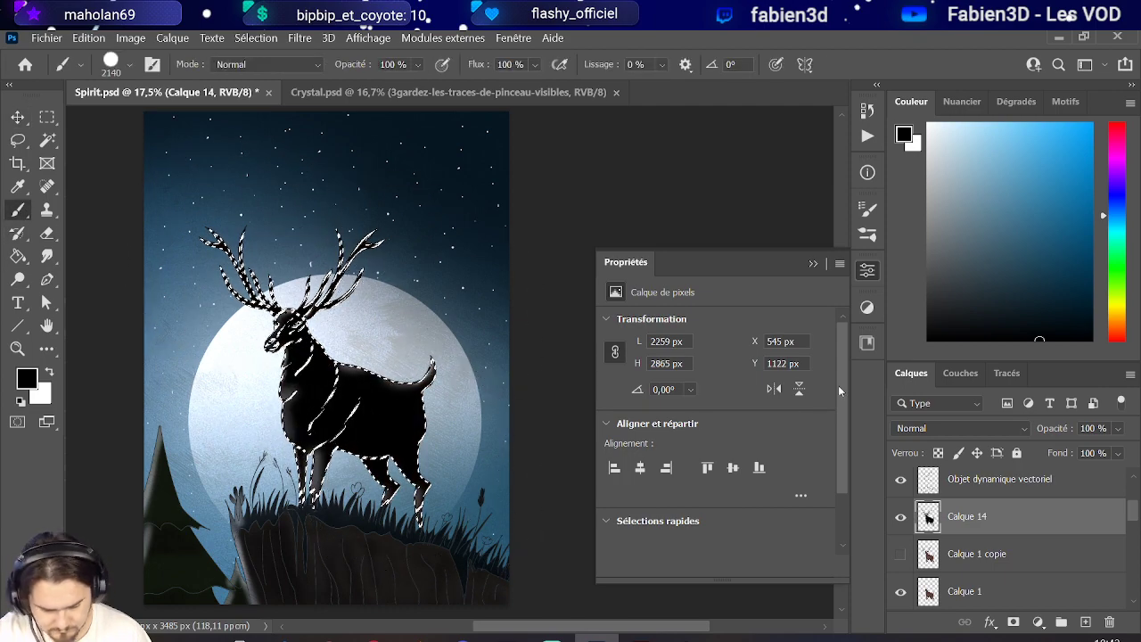
click(961, 428)
click(917, 249)
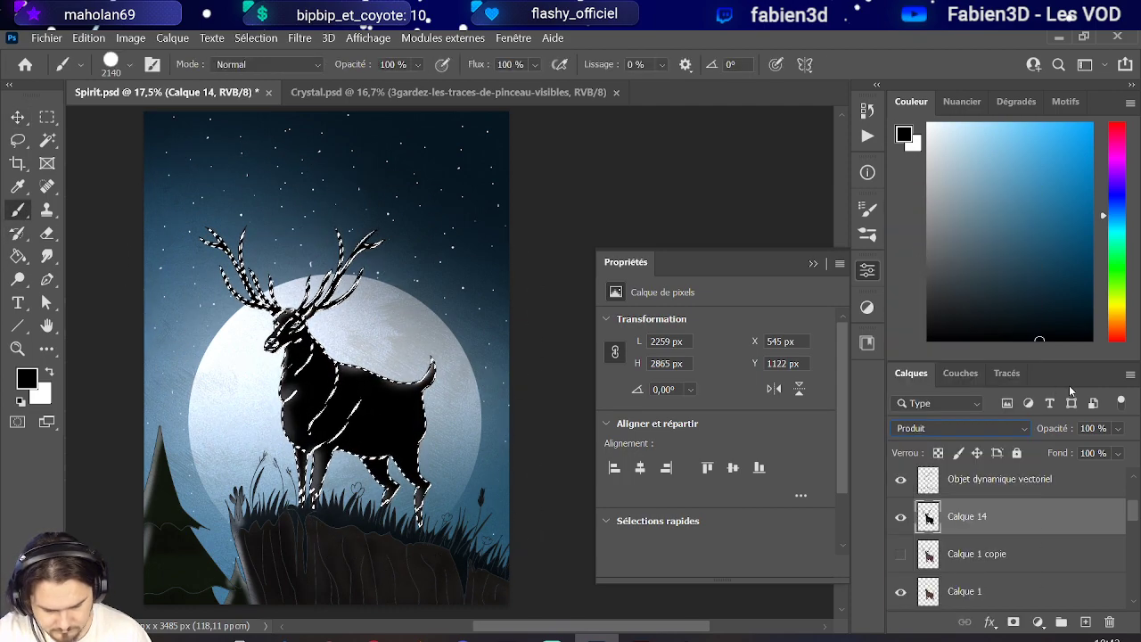
Lower the opacity of Calque 14 to 49 % and clear the stag selection.
click(1117, 428)
drag(1129, 449, 1086, 453)
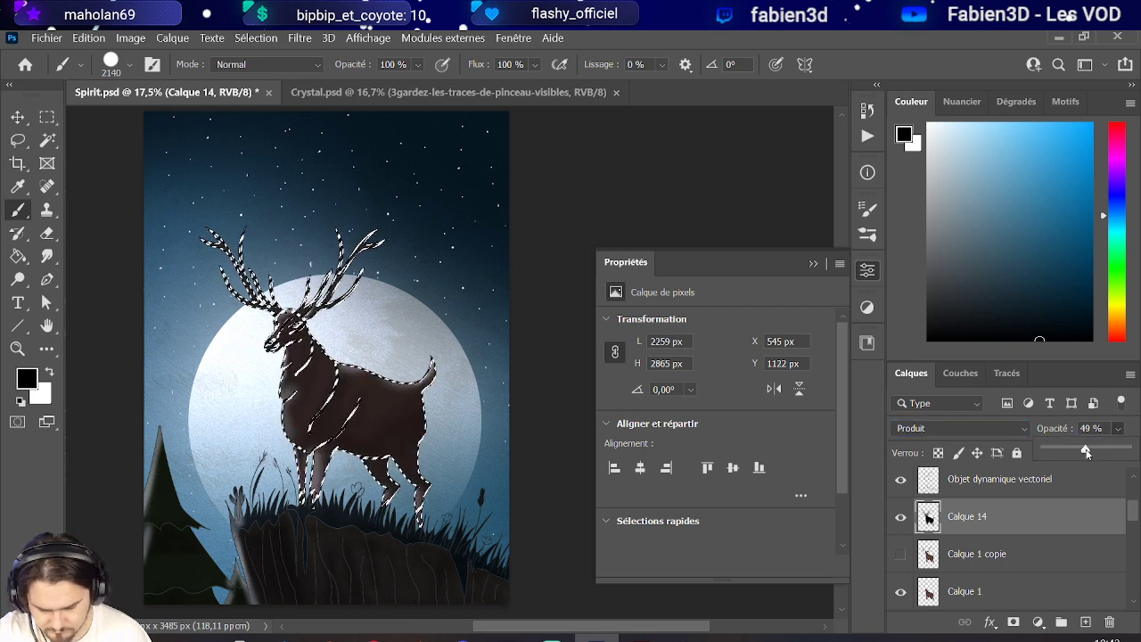
click(256, 38)
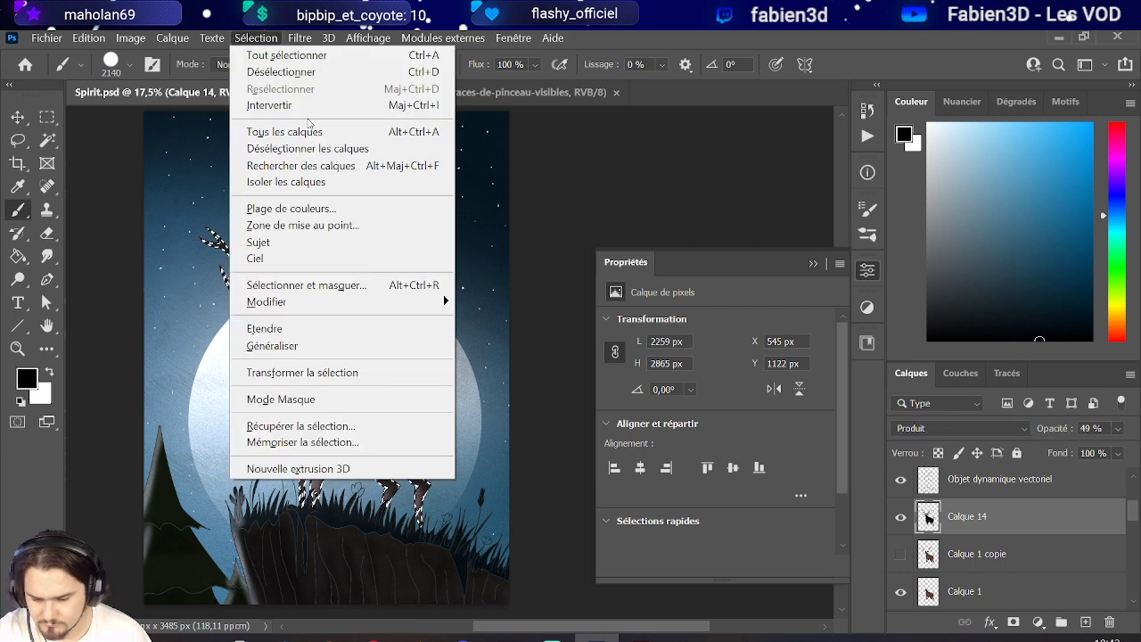
click(268, 71)
Examine the darkened stag against the moon, both as a whole and close up around the chest and front legs.
scroll(294, 335, down, 2)
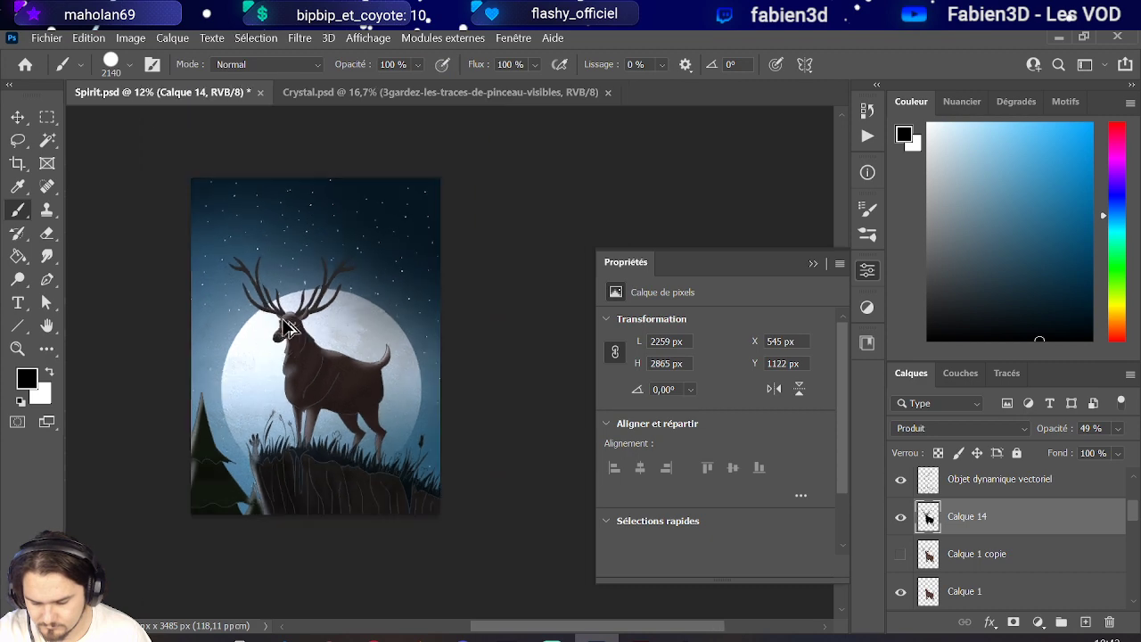
scroll(140, 324, up, 2)
scroll(147, 294, up, 1)
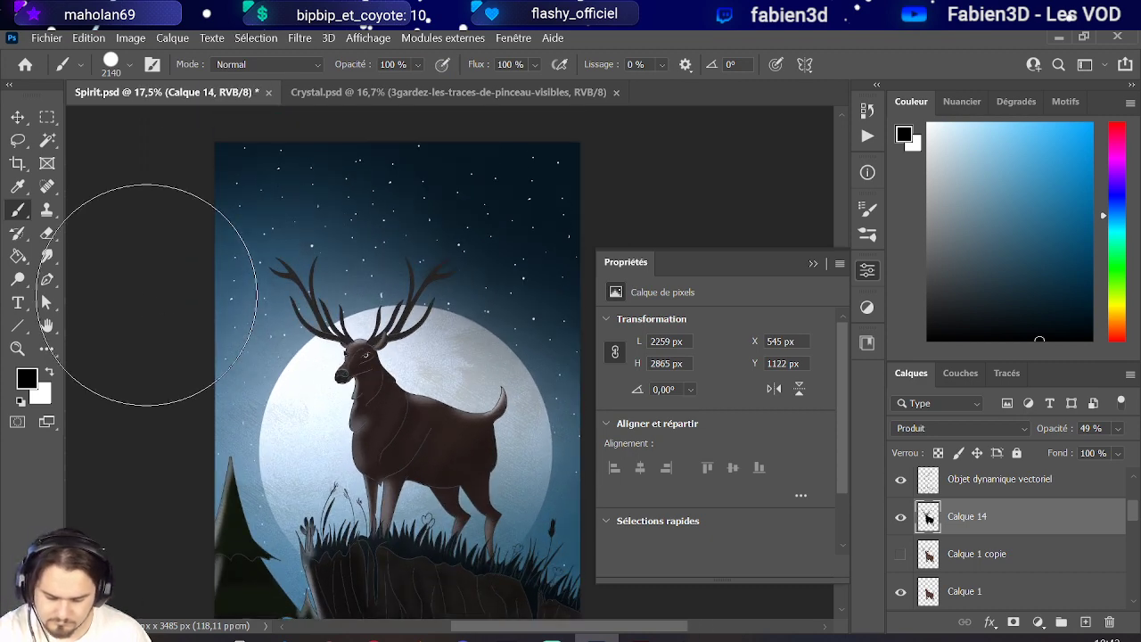
scroll(147, 294, down, 2)
scroll(152, 298, down, 1)
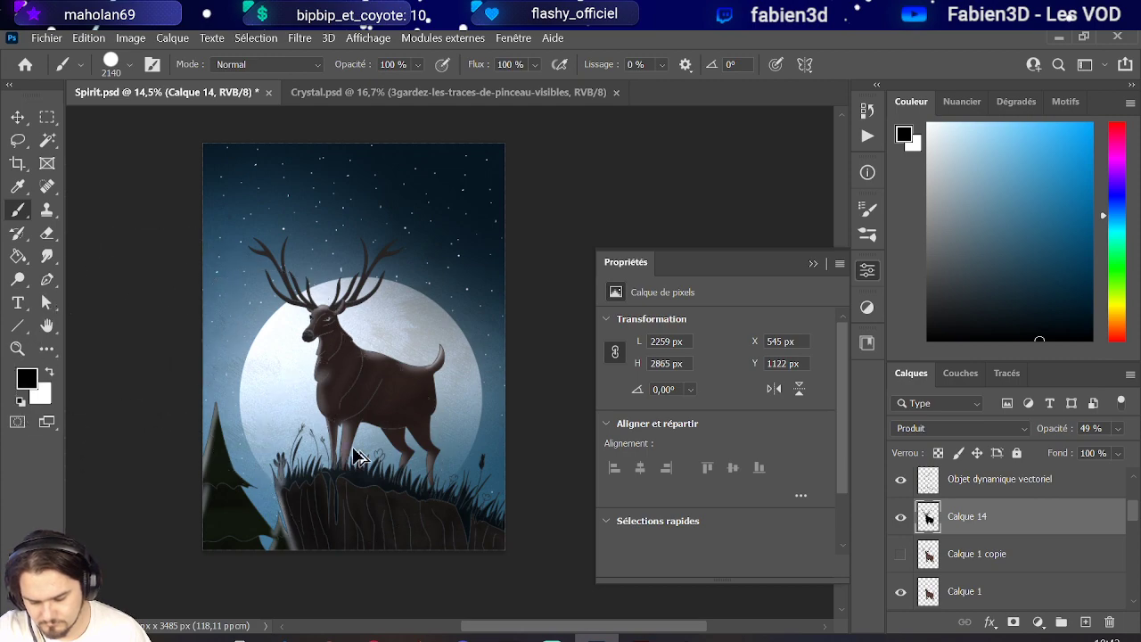
scroll(352, 457, up, 10)
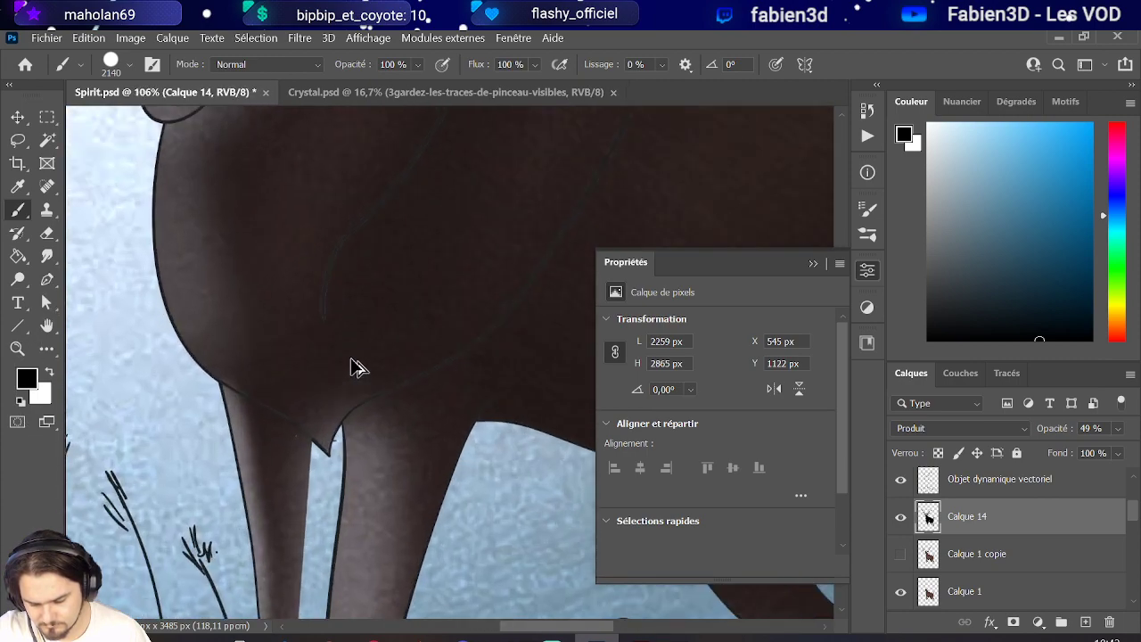
scroll(351, 368, down, 10)
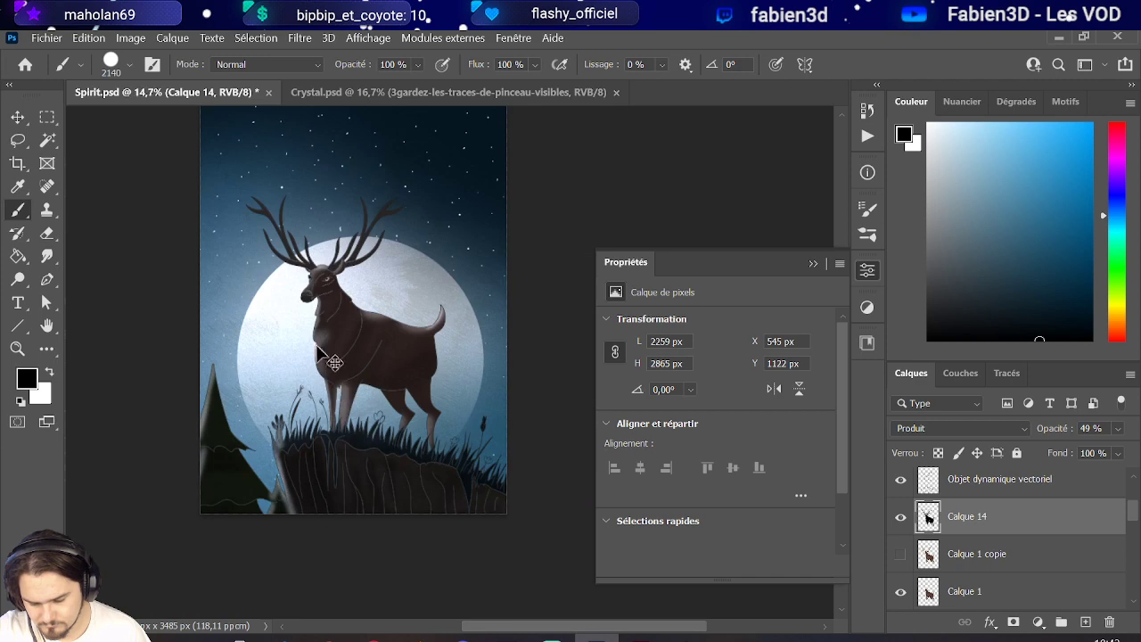
scroll(349, 276, up, 1)
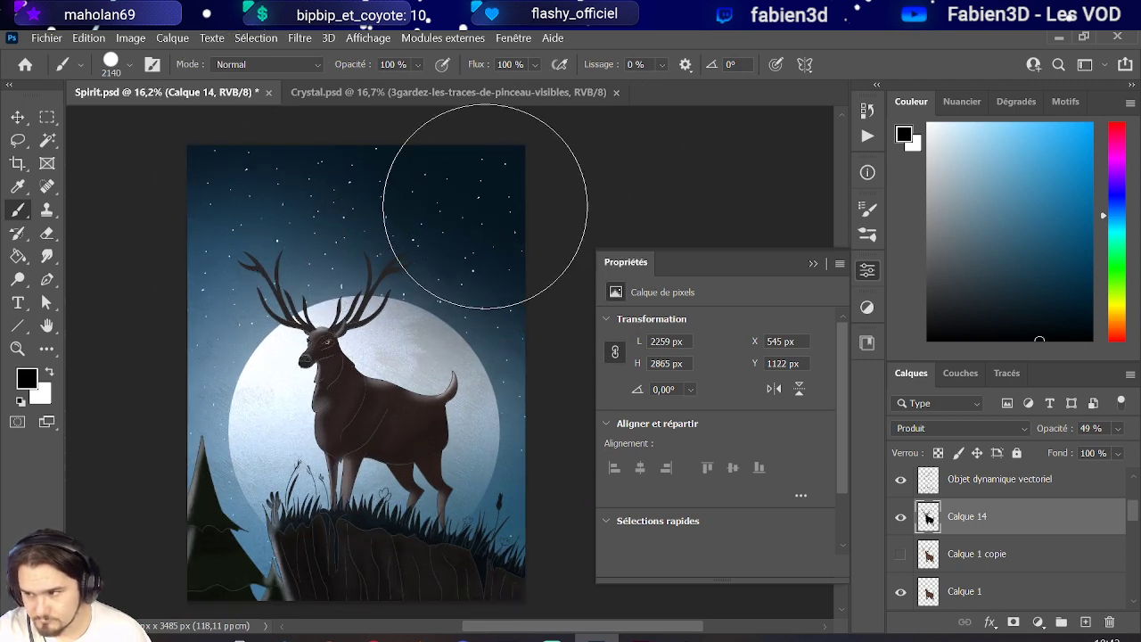
Reduce the brush size to 1185 px and add an empty layer directly above Calque 9.
drag(468, 323, 399, 326)
scroll(526, 331, down, 2)
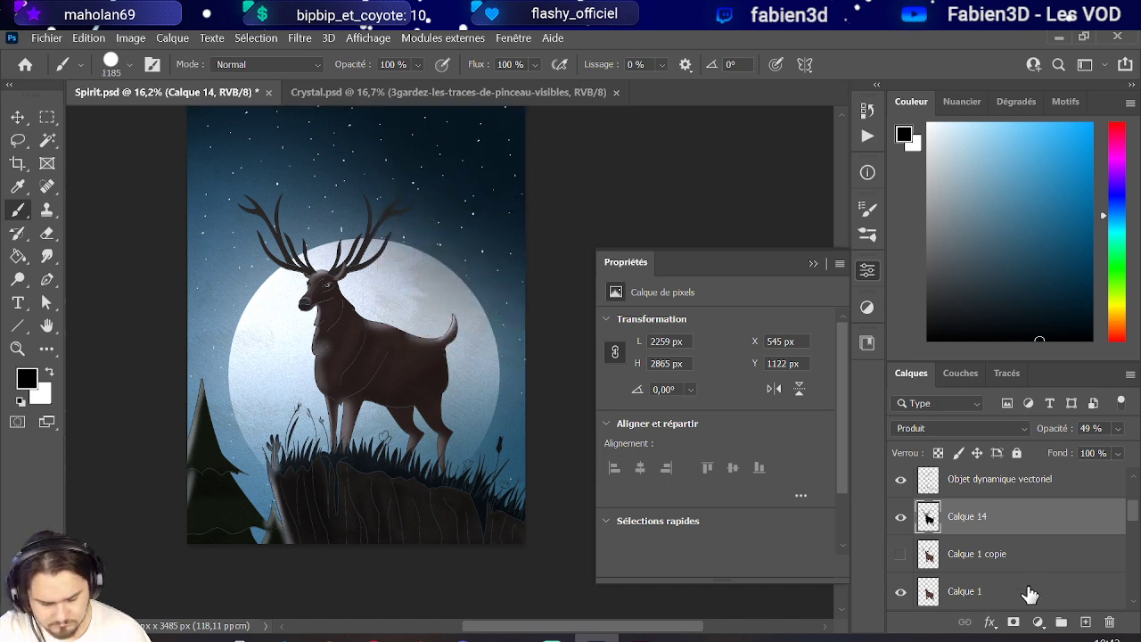
scroll(1017, 579, down, 5)
scroll(990, 557, up, 3)
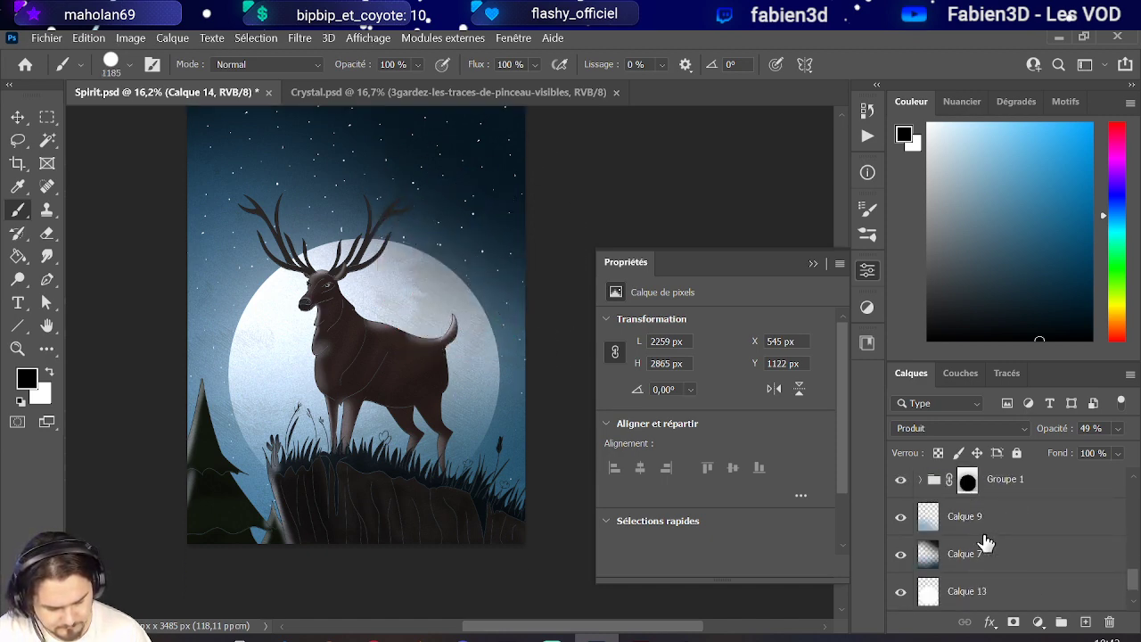
click(986, 552)
click(1086, 621)
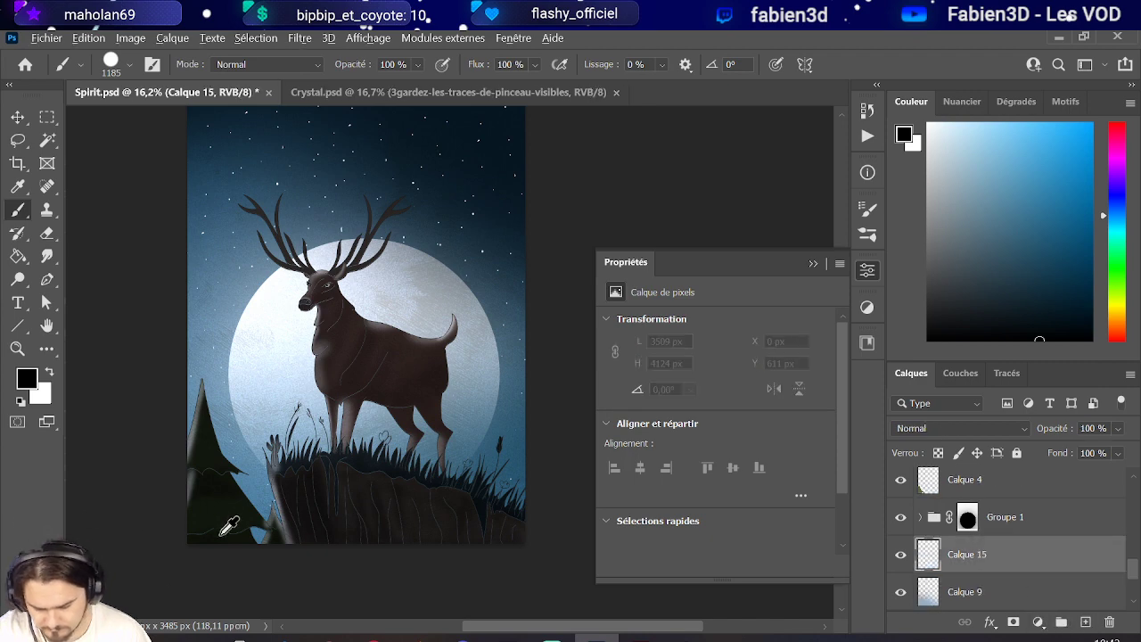
Paint a soft dark green, sampled from the fir tree, along the bottom edge of the picture on Calque 15.
alt+click(238, 519)
drag(222, 548, 242, 548)
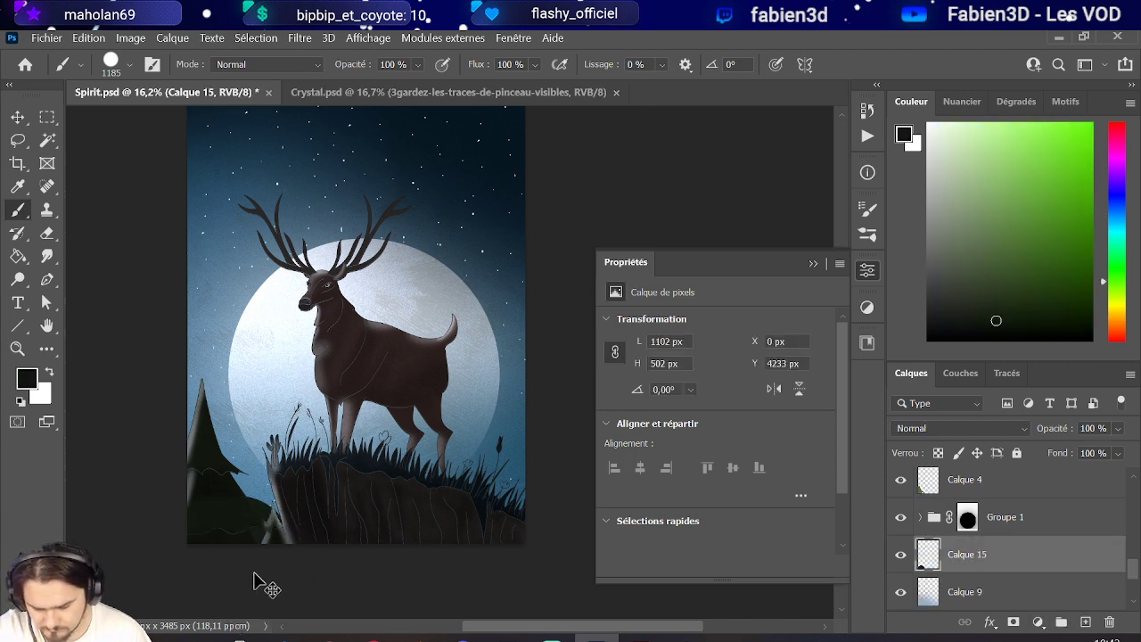
alt+click(280, 566)
mouse_move(280, 565)
mouse_down()
mouse_move(248, 554)
mouse_move(224, 565)
mouse_move(331, 598)
mouse_move(209, 565)
mouse_up()
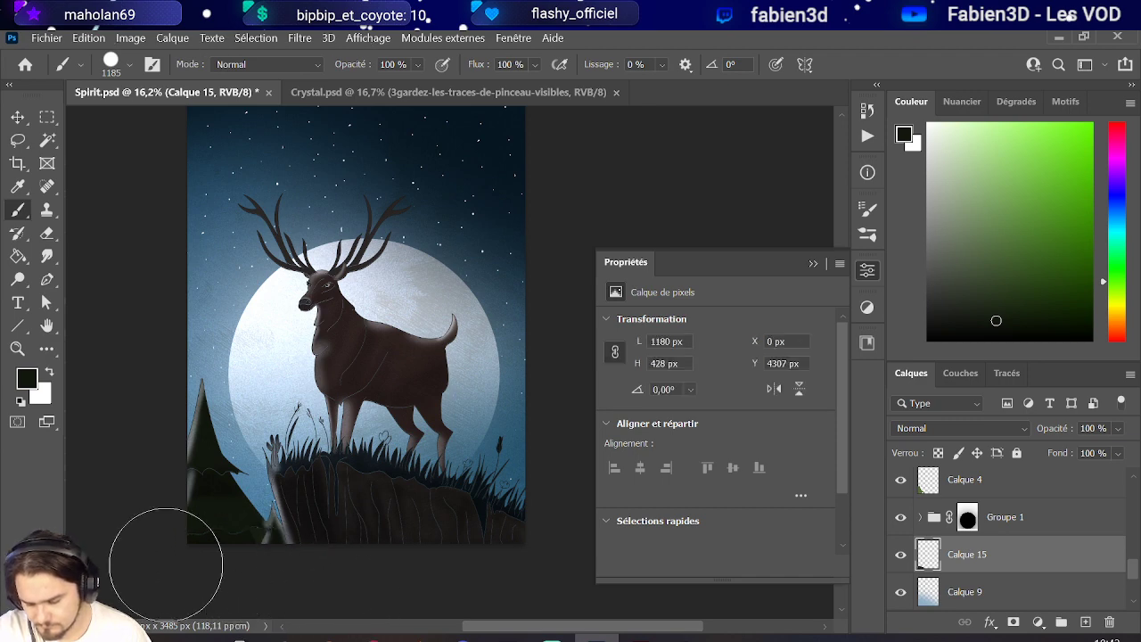
mouse_move(140, 542)
mouse_down()
mouse_move(308, 597)
mouse_move(458, 581)
mouse_up()
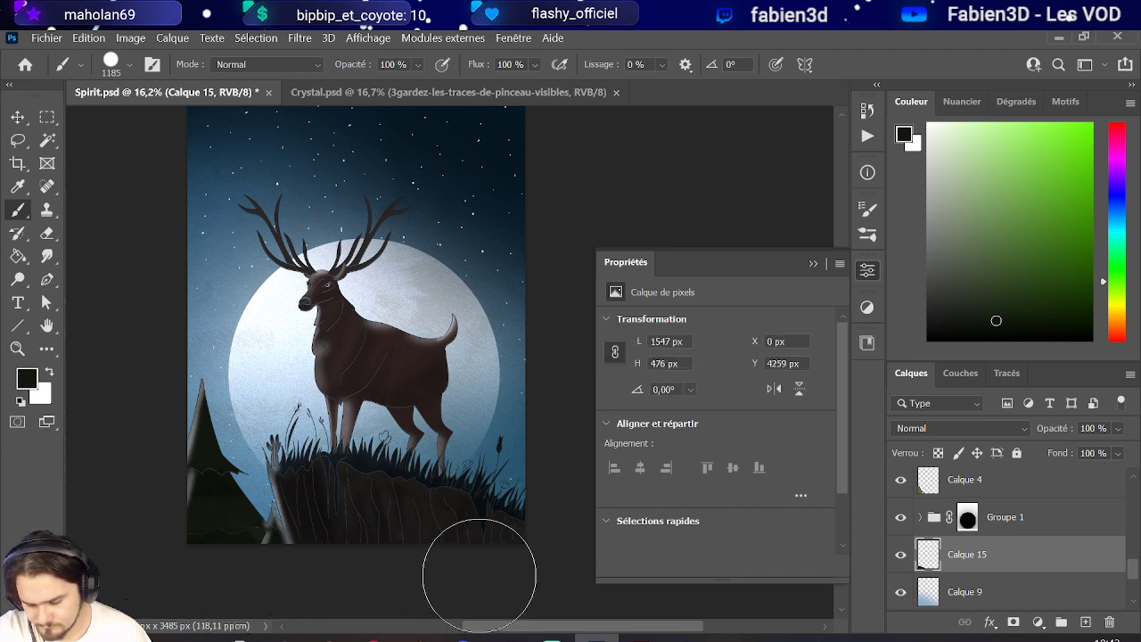
scroll(479, 540, down, 1)
scroll(479, 540, down, 1)
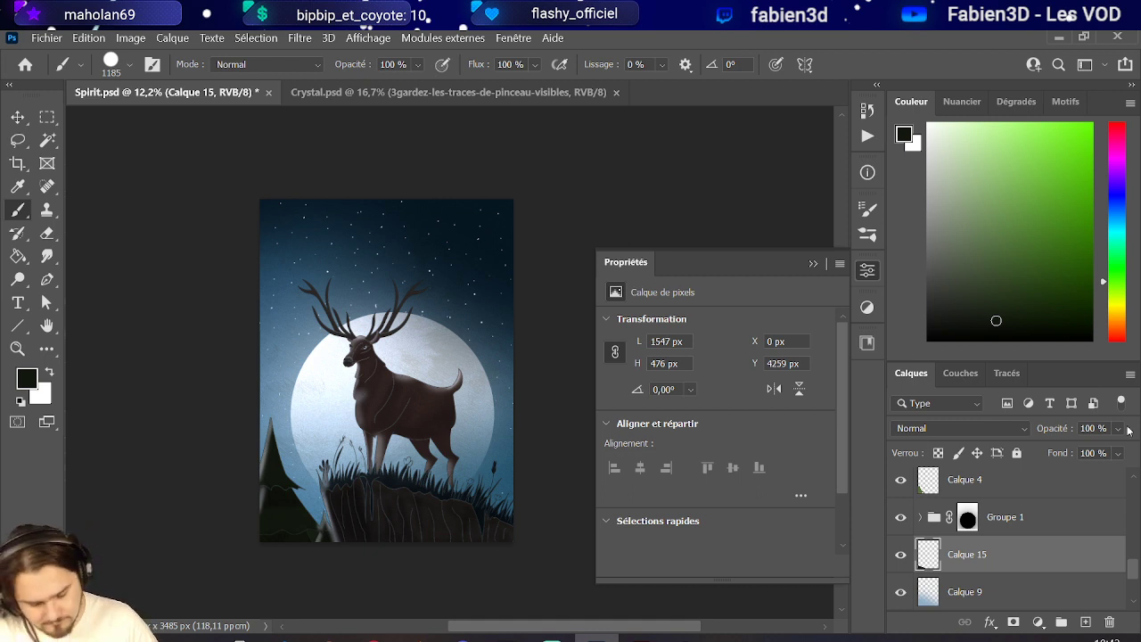
Duplicate the masked star group Groupe 1.
scroll(1026, 526, down, 3)
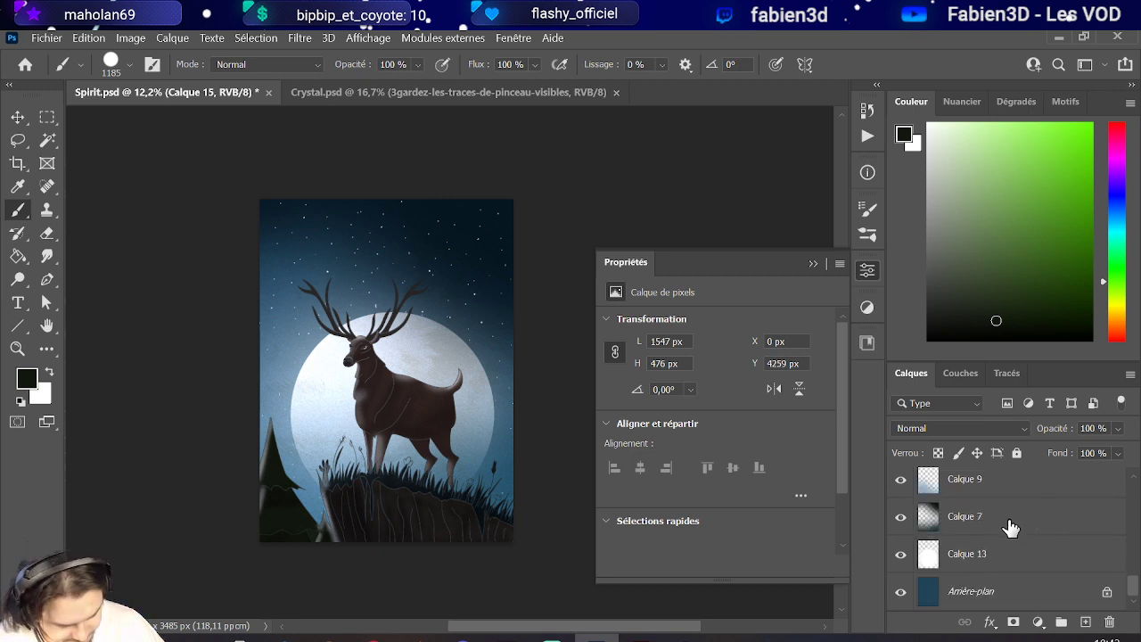
scroll(1019, 526, up, 2)
scroll(998, 517, up, 1)
click(999, 517)
scroll(999, 518, up, 1)
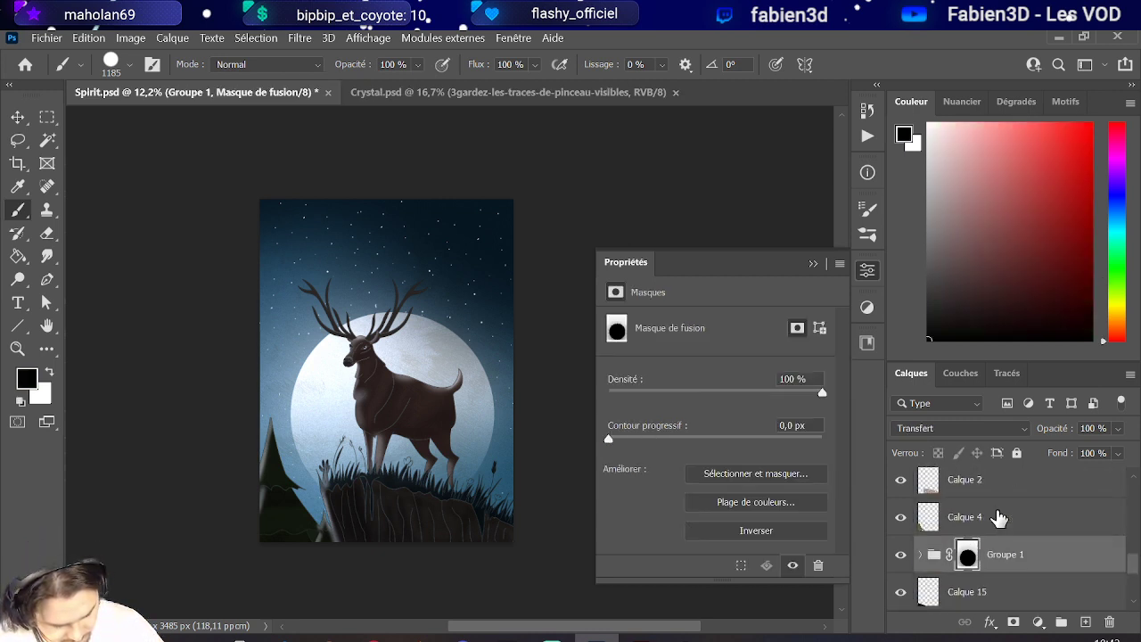
scroll(999, 517, down, 4)
click(916, 560)
scroll(993, 566, up, 2)
click(1003, 488)
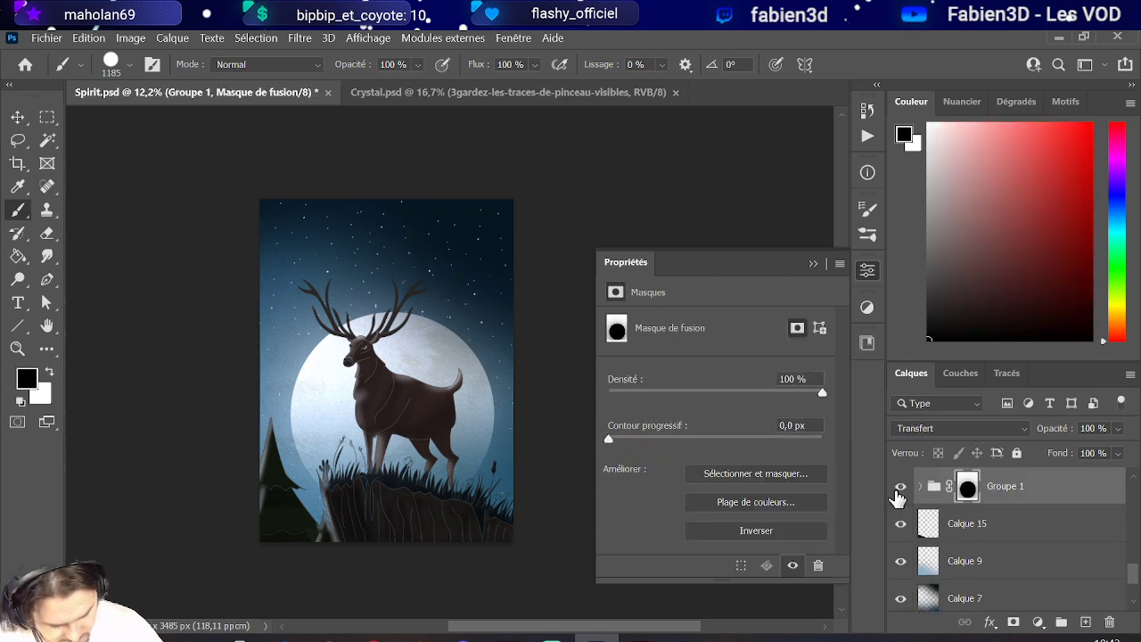
right_click(1031, 490)
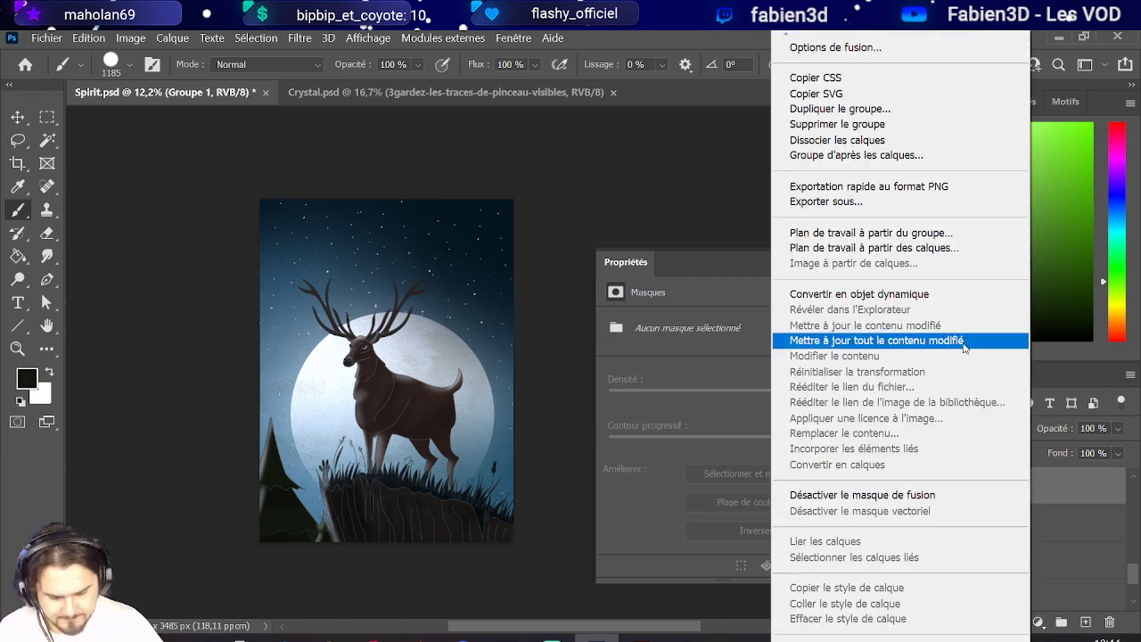
click(840, 109)
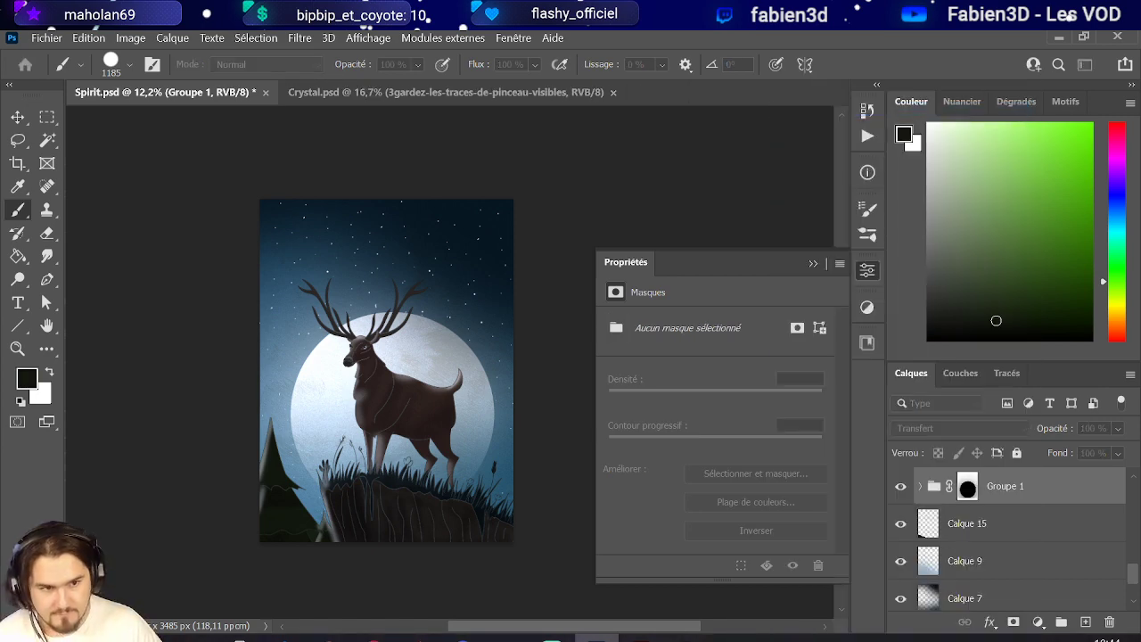
key(Return)
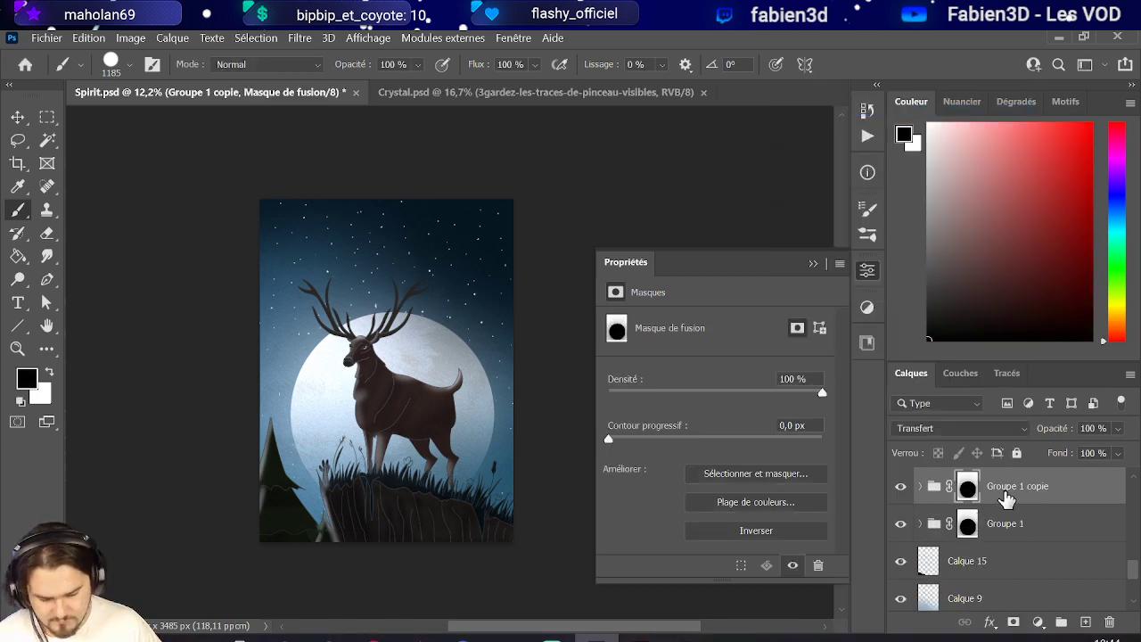
Merge Groupe 1 copie into a single pixel layer that keeps its mask.
click(1008, 499)
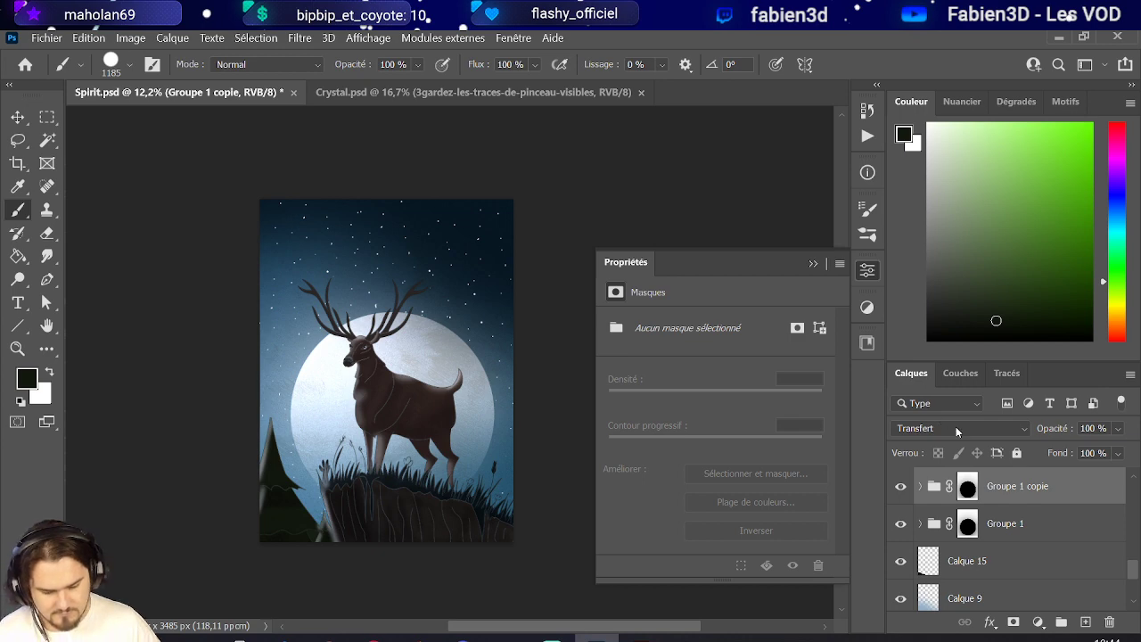
right_click(989, 496)
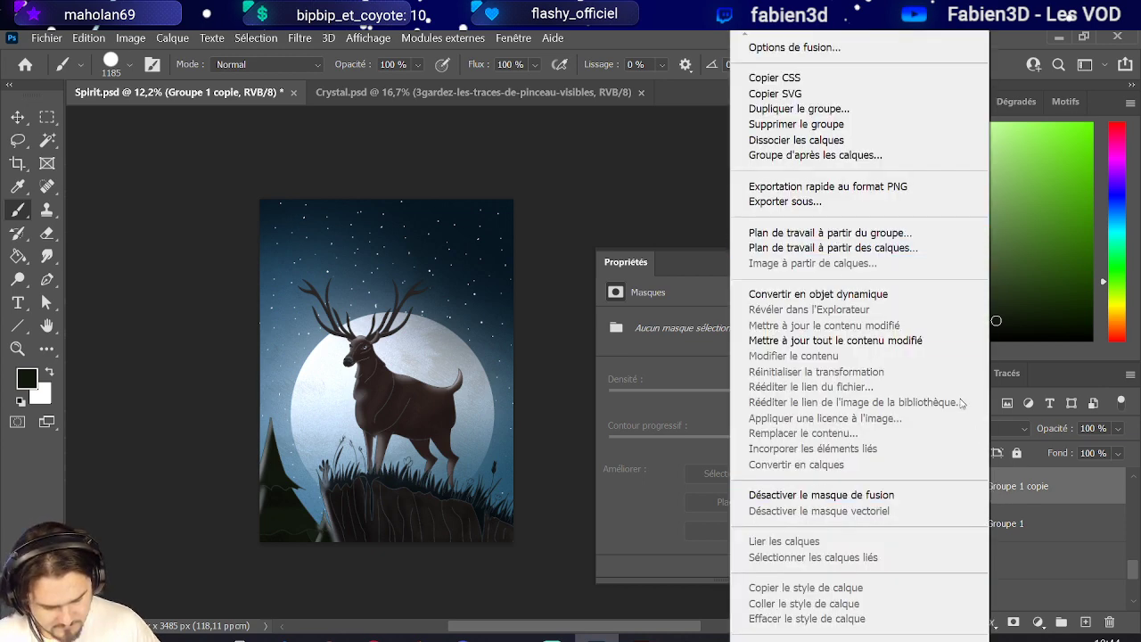
click(1086, 495)
right_click(936, 495)
click(938, 501)
right_click(936, 499)
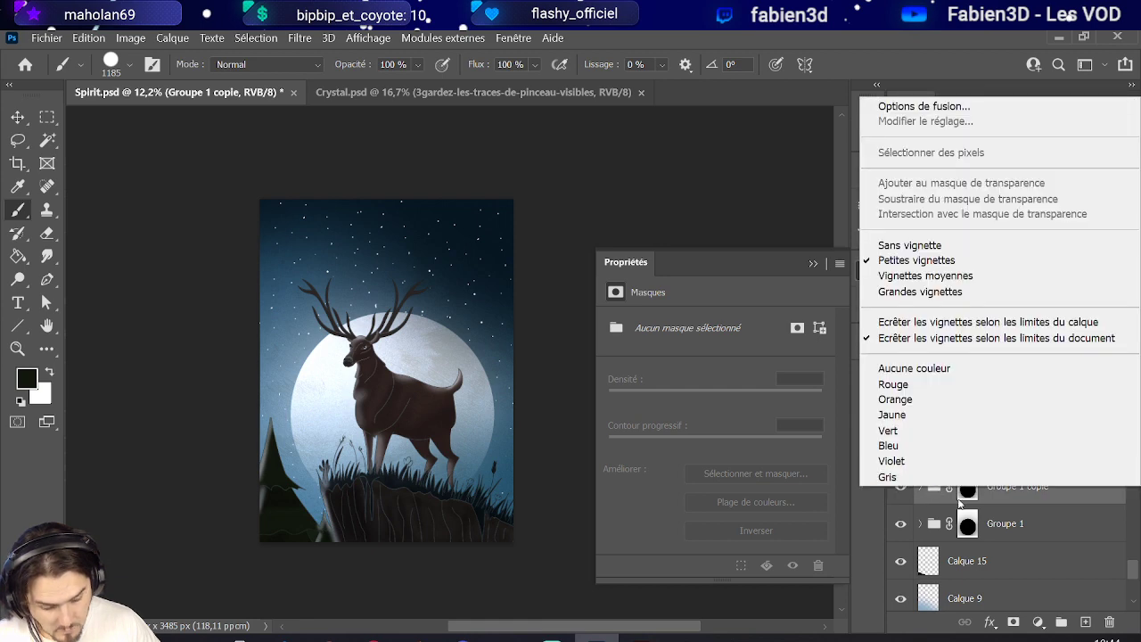
click(1034, 513)
right_click(968, 495)
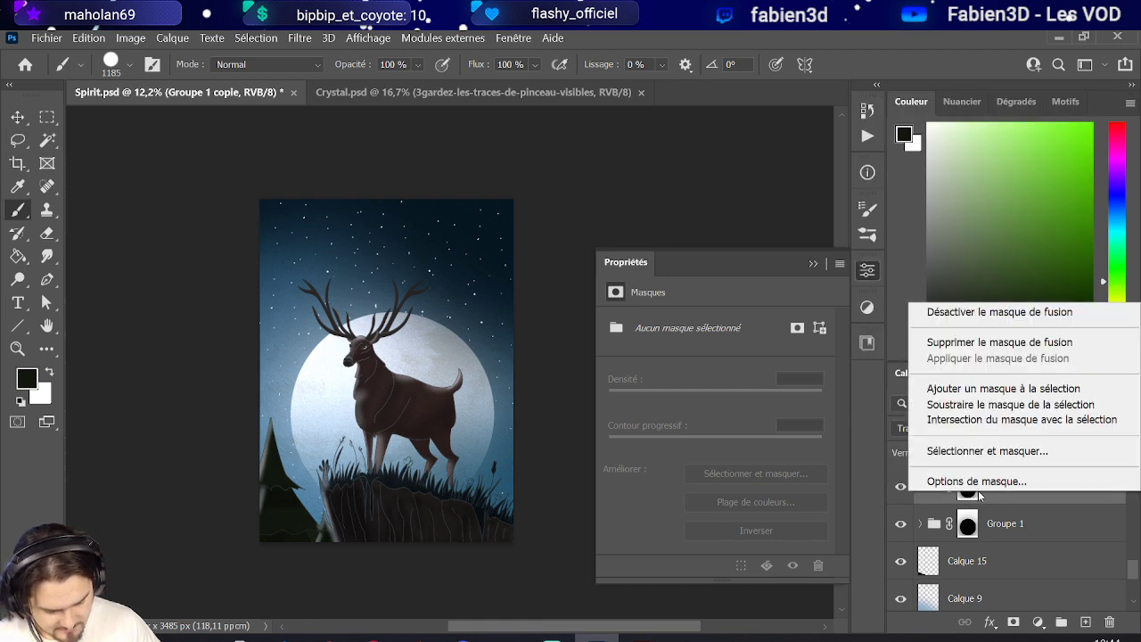
right_click(997, 497)
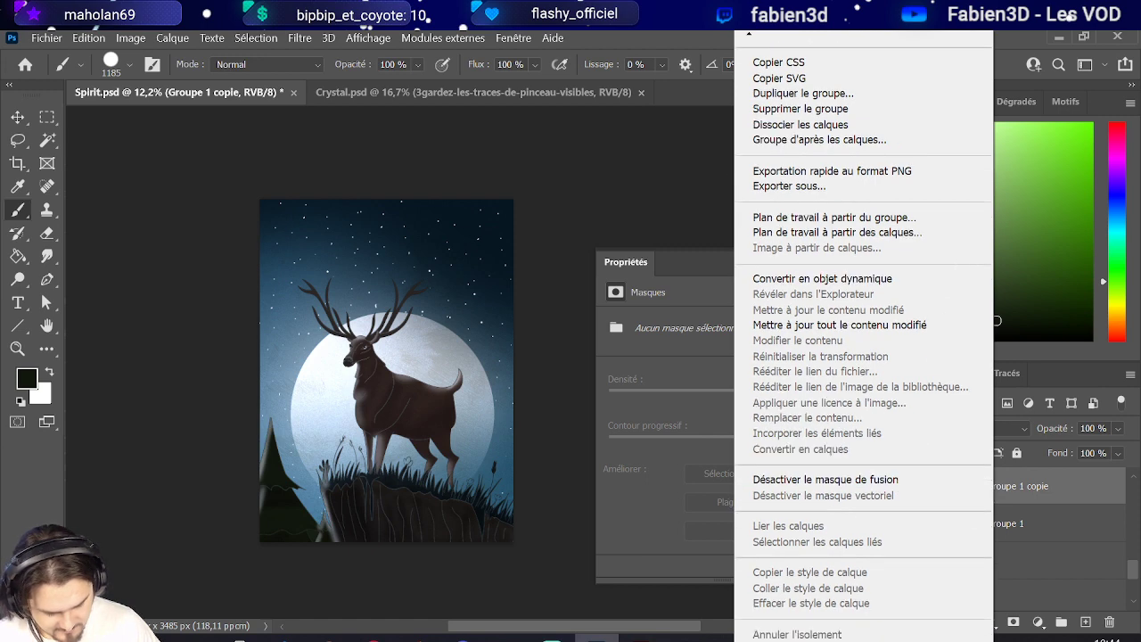
click(796, 619)
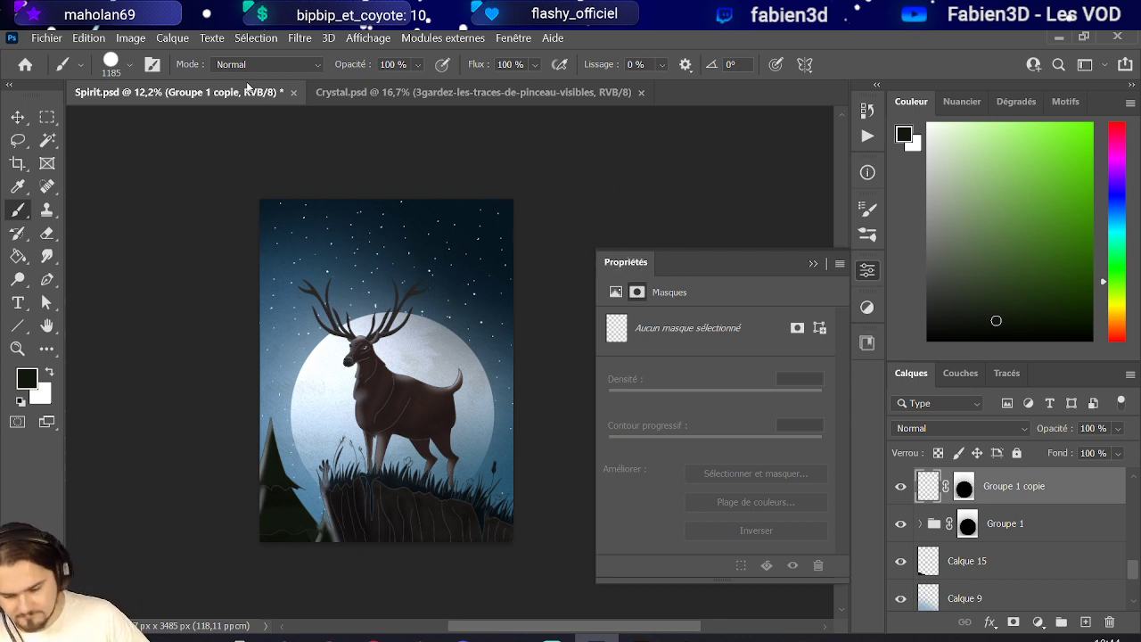
Apply the basic Flou filter to the merged star layer Groupe 1 copie.
click(297, 38)
mouse_move(385, 317)
mouse_move(504, 317)
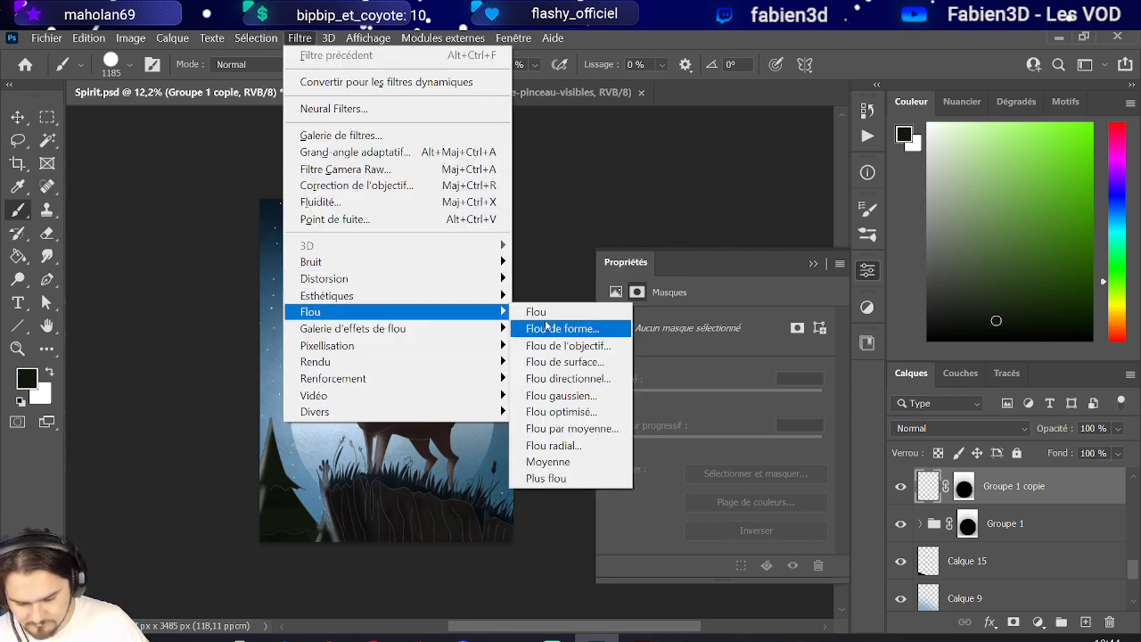
click(535, 312)
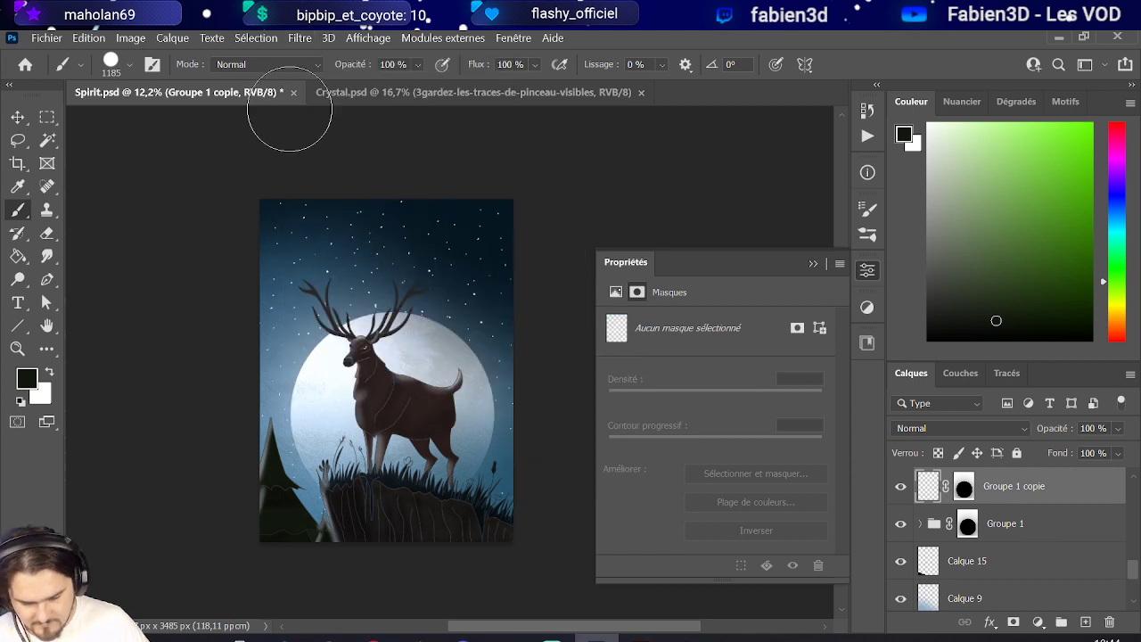
Apply a Gaussian blur with a radius of 41.5 pixels to the merged star layer Groupe 1 copie.
click(294, 41)
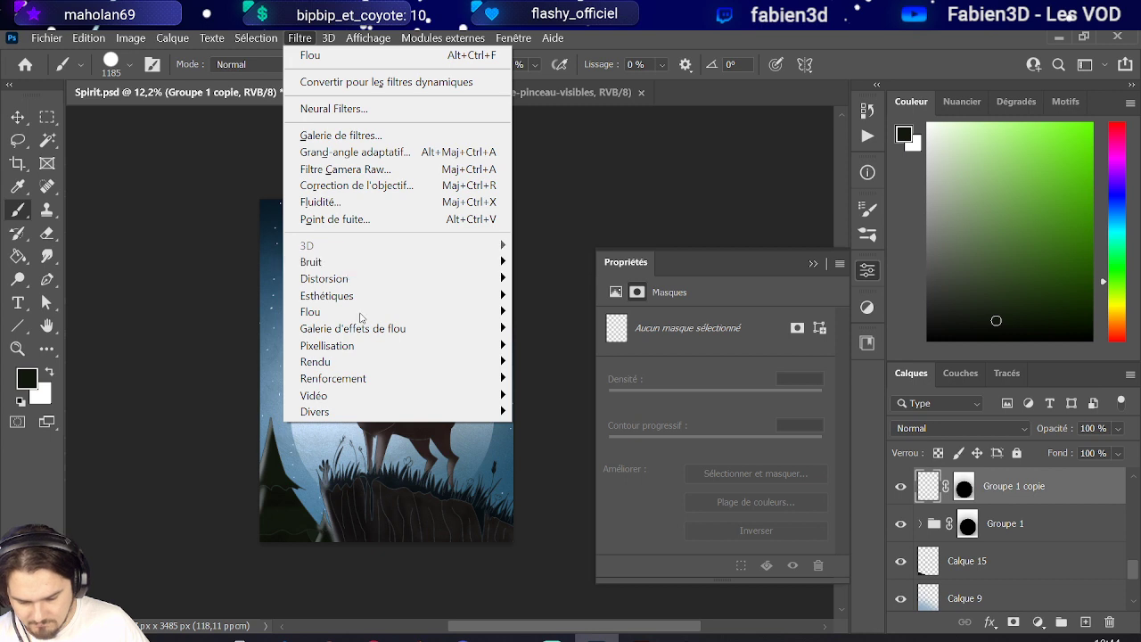
mouse_move(395, 312)
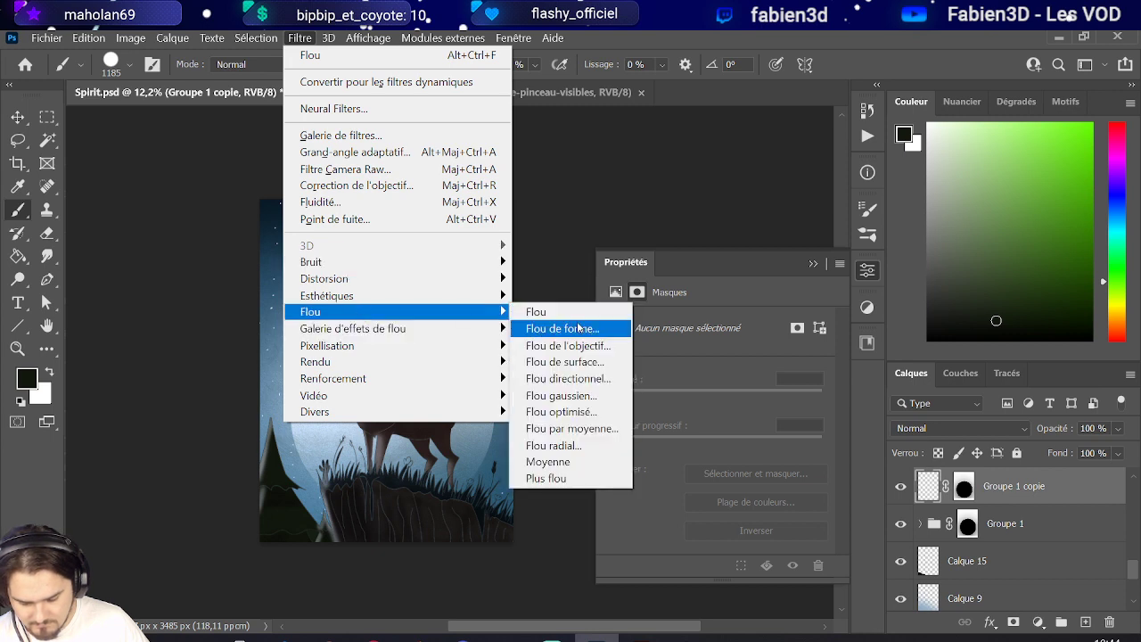
click(595, 397)
mouse_move(709, 421)
mouse_down()
mouse_move(675, 420)
mouse_move(711, 423)
mouse_move(693, 425)
mouse_up()
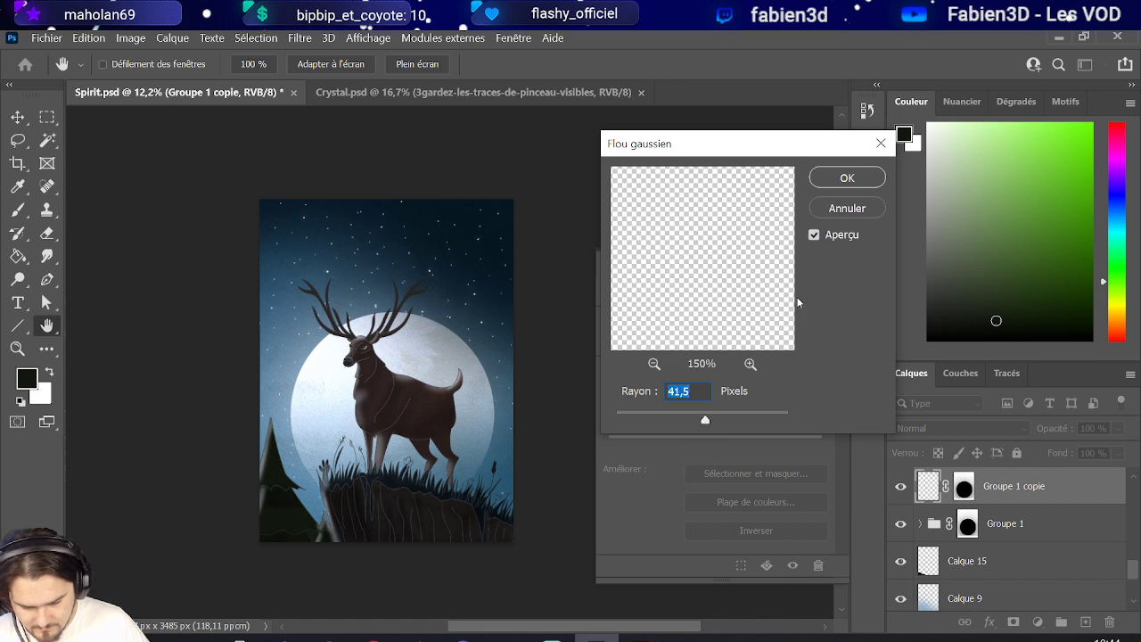
click(834, 180)
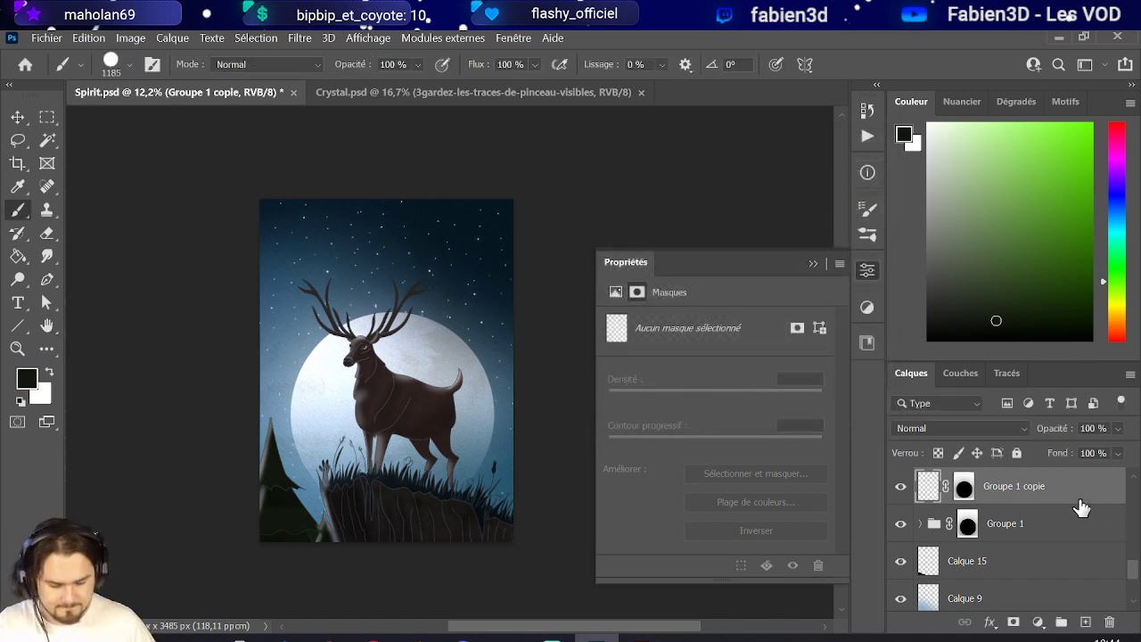
Duplicate the blurred star layer Groupe 1 copie twice.
click(1055, 527)
click(1048, 499)
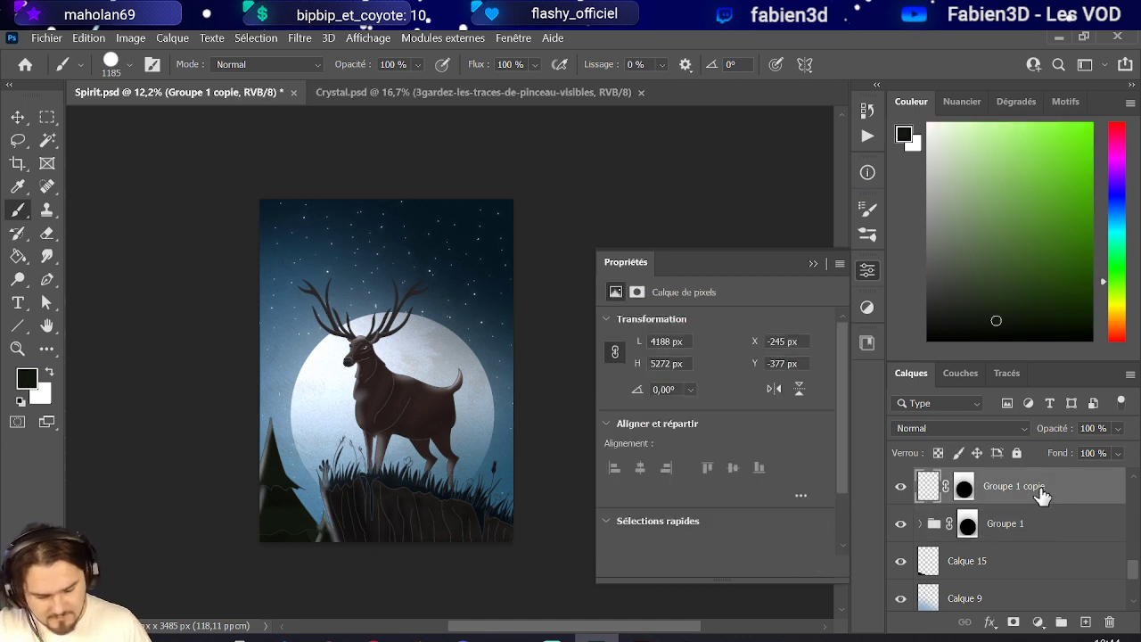
key(ctrl+j)
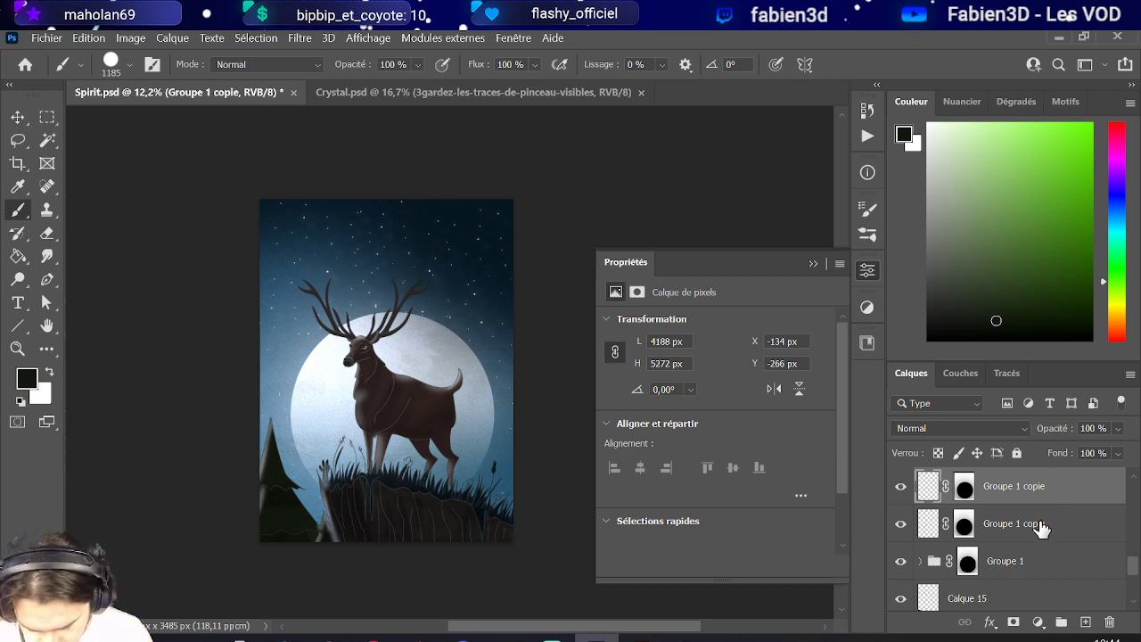
key(ctrl+j)
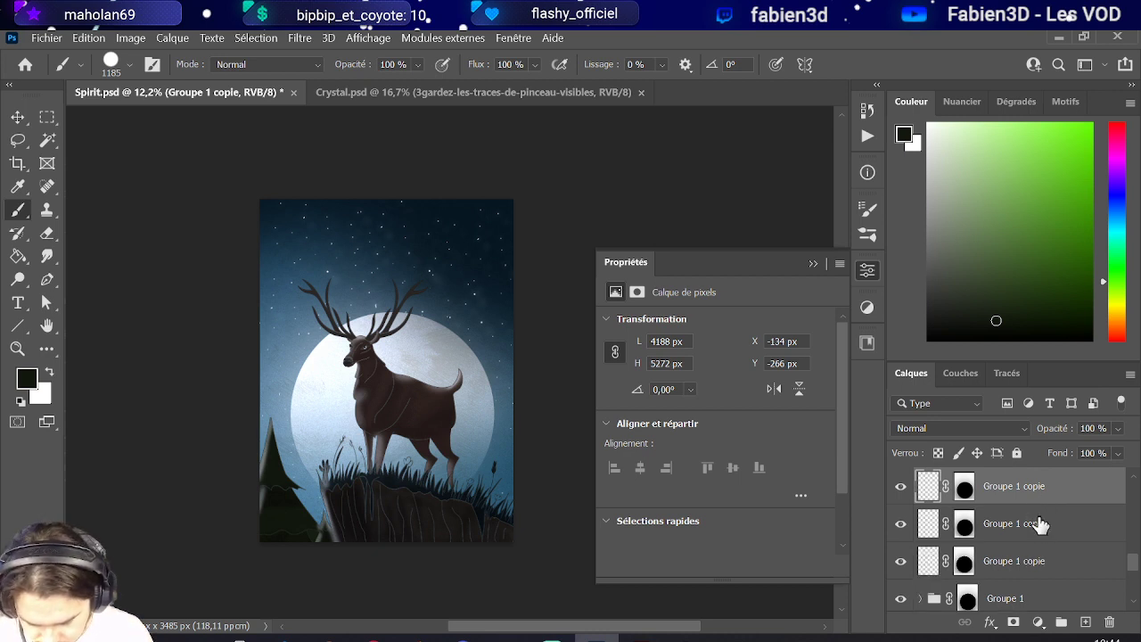
Reposition all three Groupe 1 copie layers together with Free Transform to X 1793,50 px and Y 2203,50 px, keeping their scale at 100%.
shift+click(1029, 565)
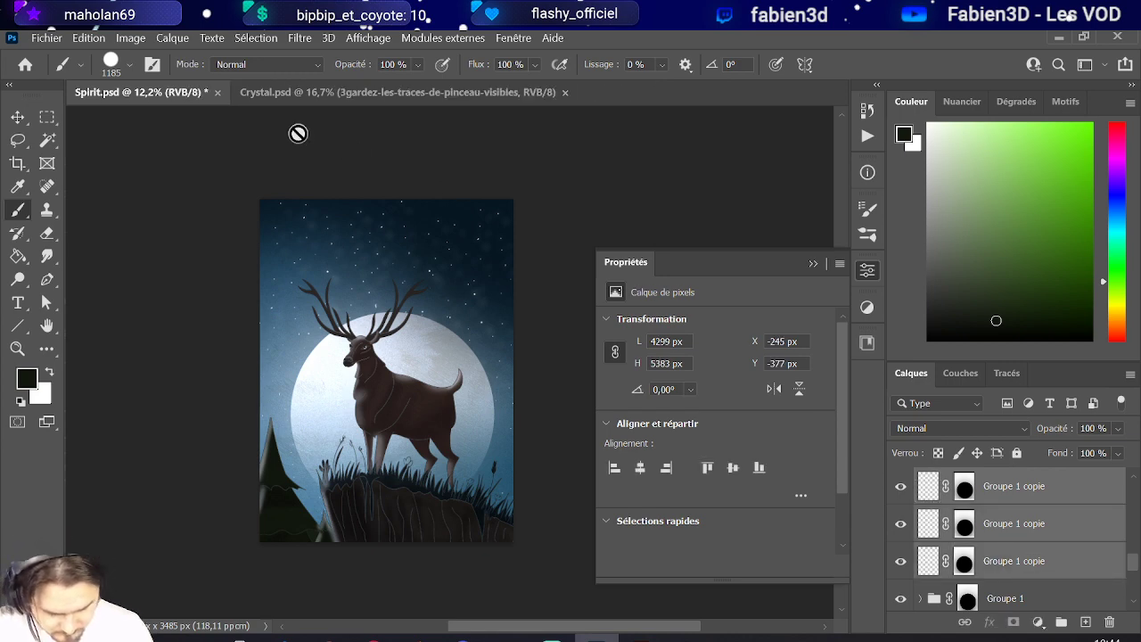
click(100, 40)
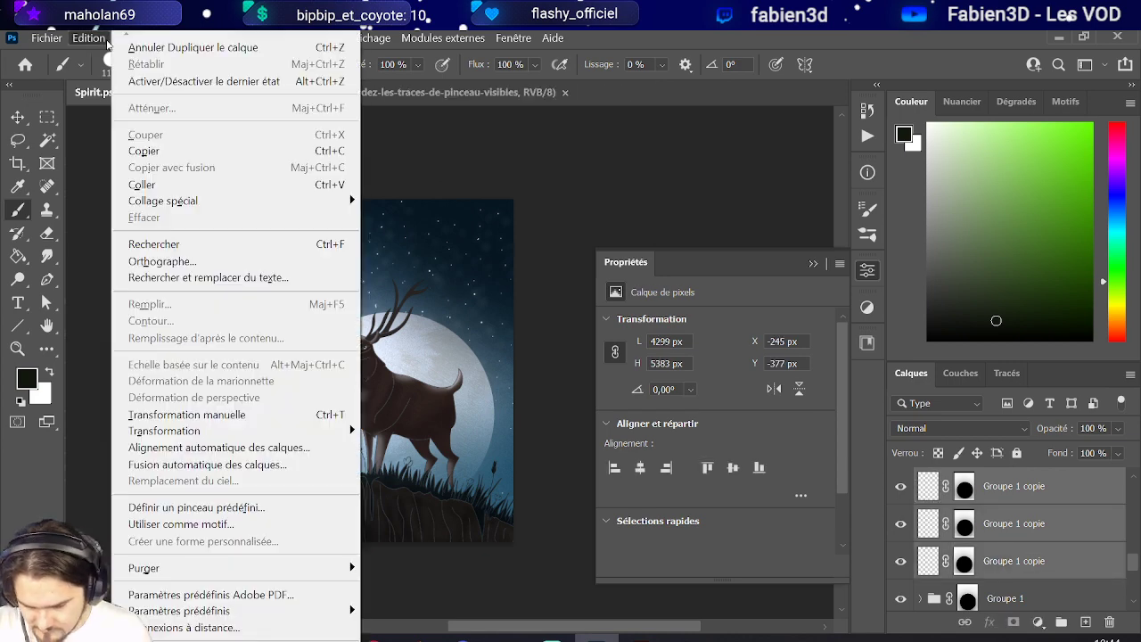
click(236, 414)
scroll(464, 259, up, 4)
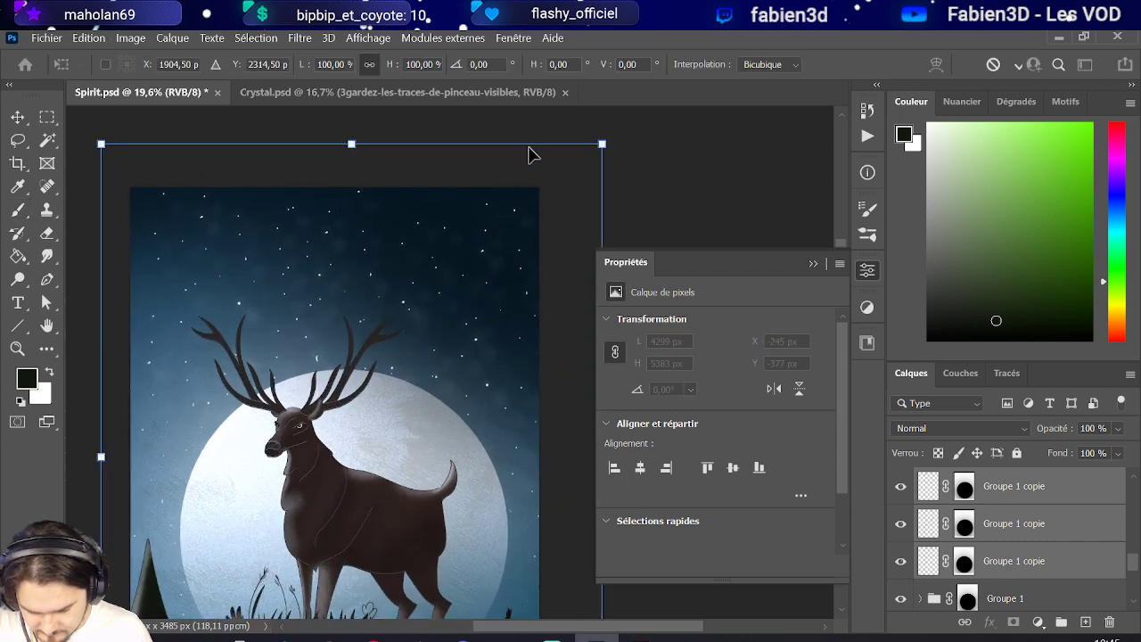
drag(528, 152, 518, 134)
scroll(518, 135, down, 2)
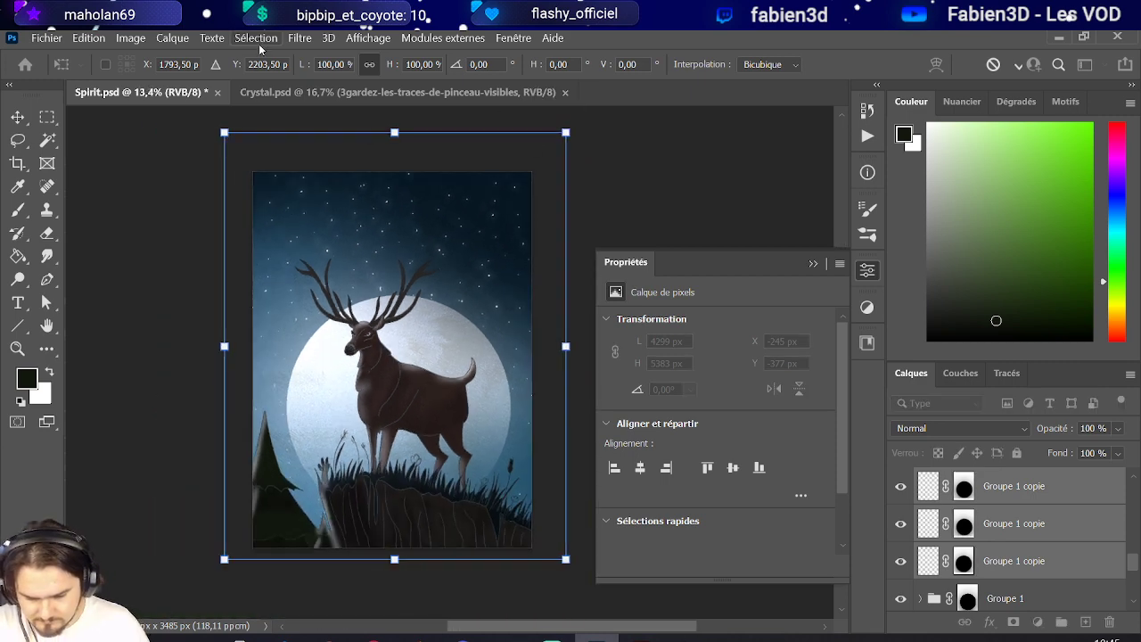
key(Return)
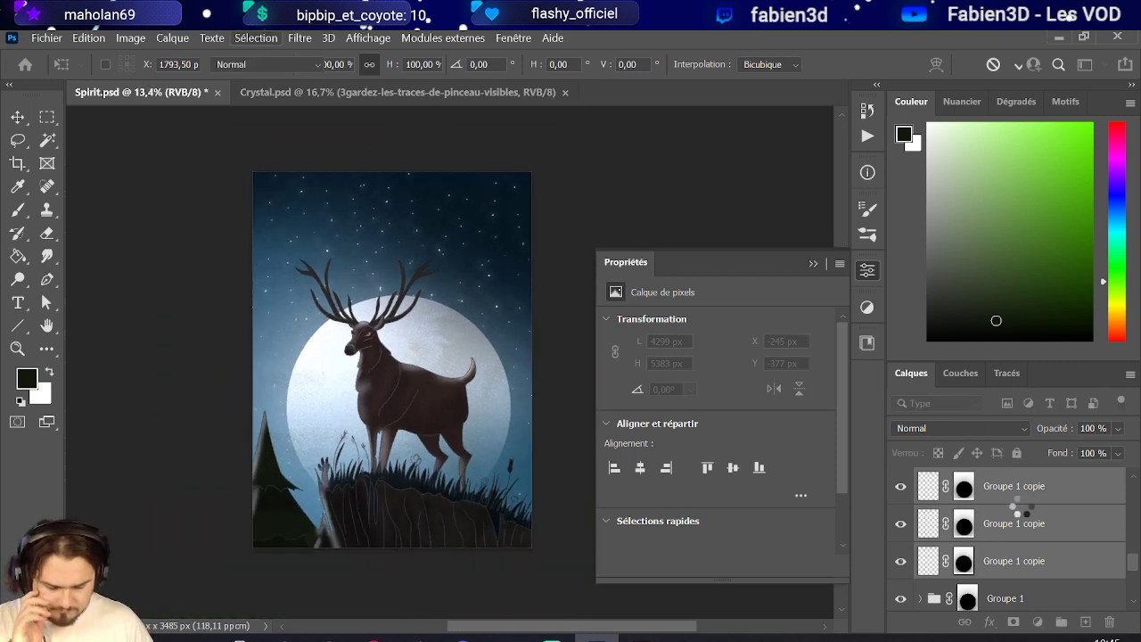
Merge the three selected Groupe 1 copie layers into a single layer.
key(b)
right_click(1016, 540)
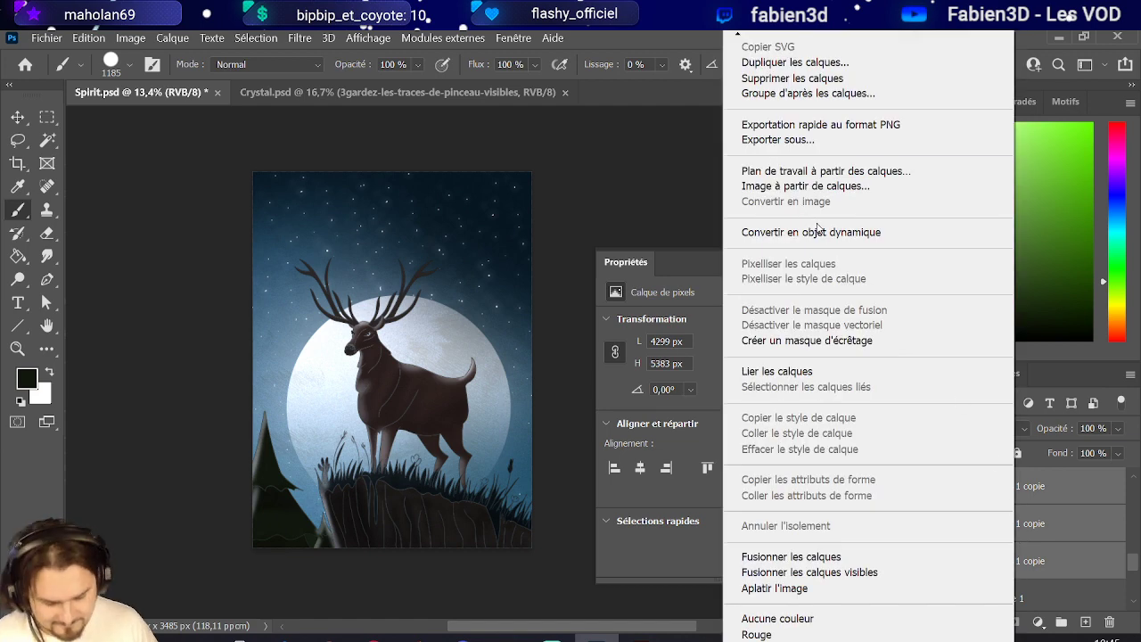
click(803, 559)
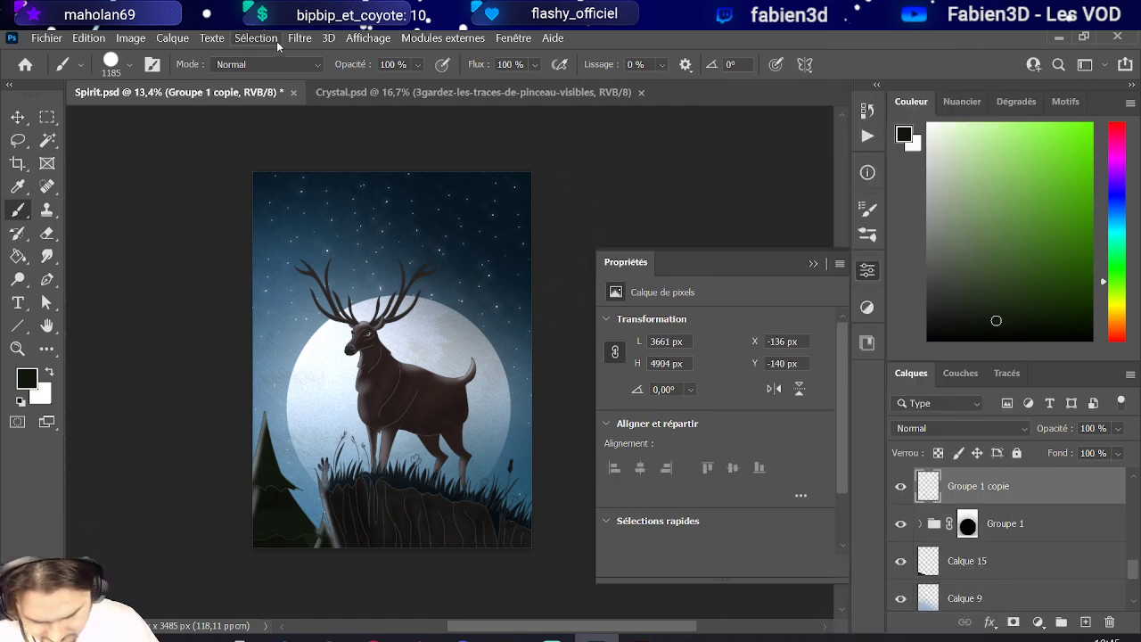
Apply a Gaussian blur with a radius of 41.5 pixels to the merged Groupe 1 copie layer.
click(130, 37)
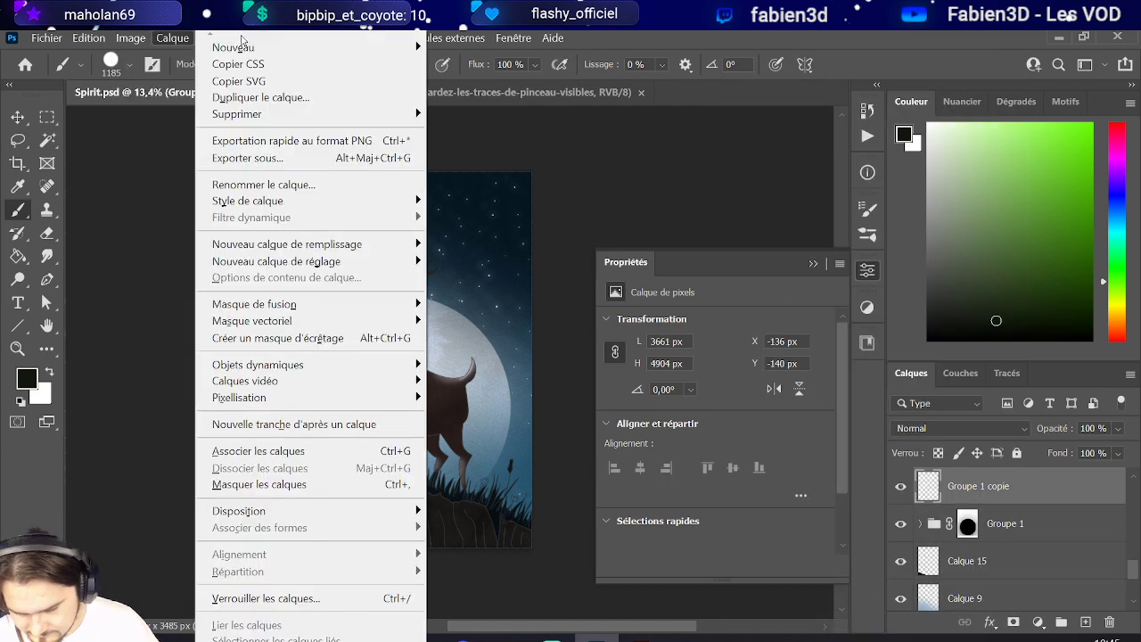
key(Escape)
click(256, 38)
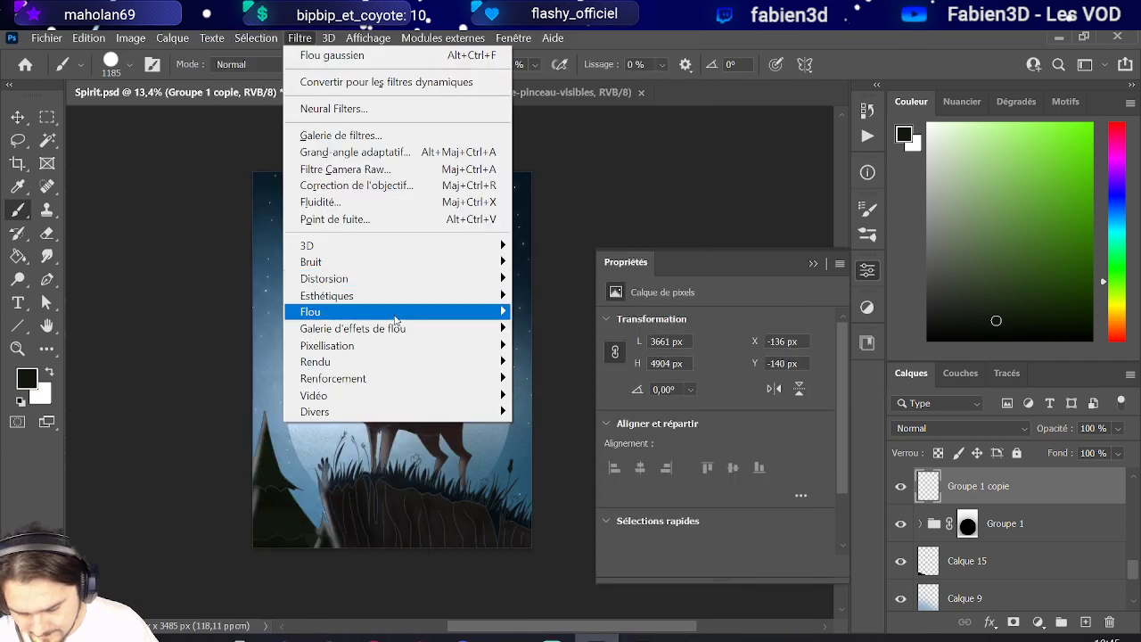
mouse_move(481, 312)
click(560, 395)
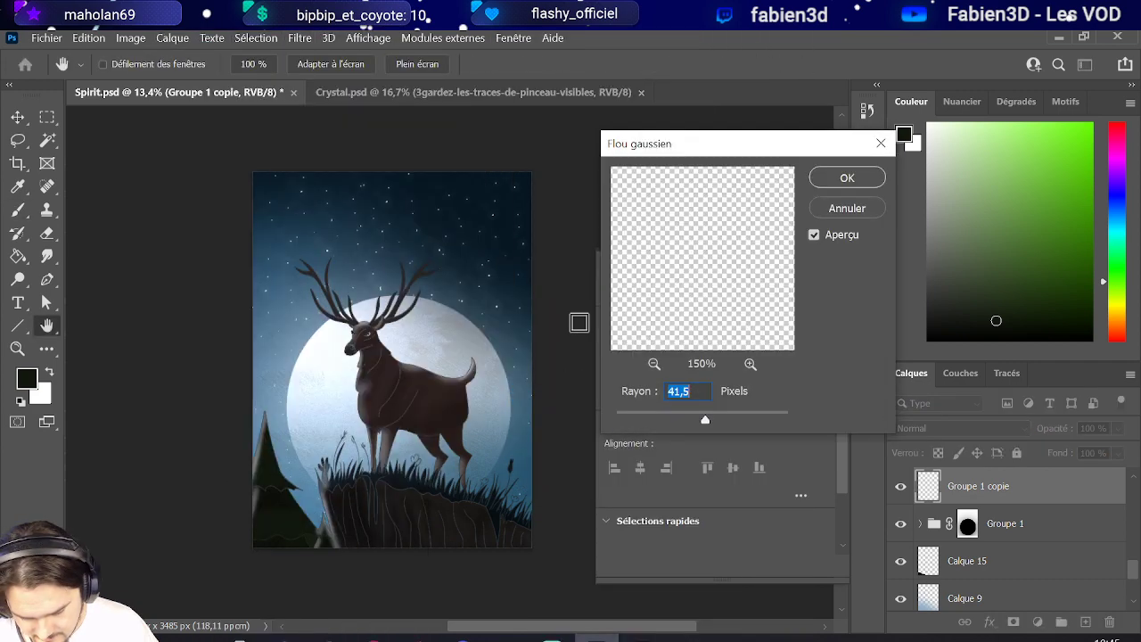
click(847, 178)
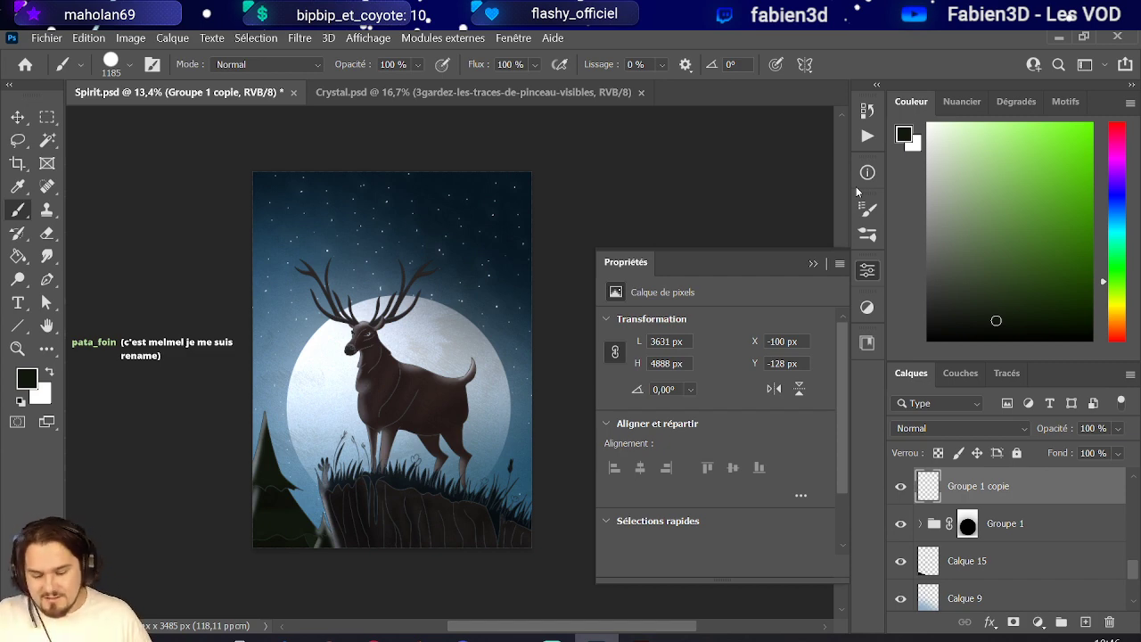
Examine the star glow on the artwork and go through the layer stack from the texture layer down to the background.
scroll(420, 357, up, 3)
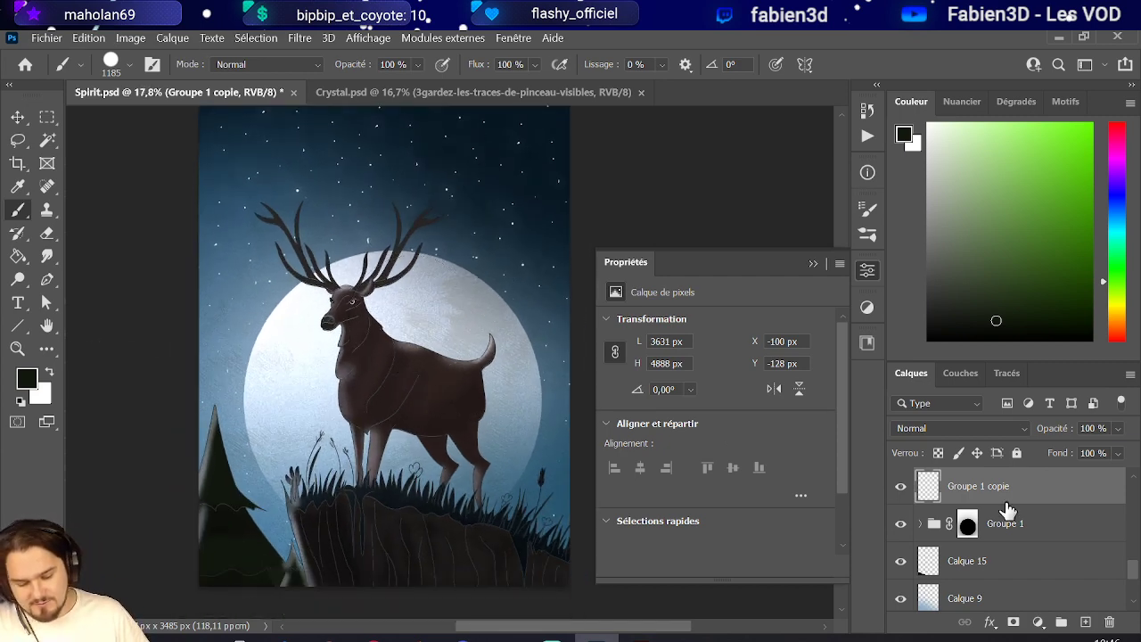
scroll(1029, 560, up, 2)
scroll(1029, 560, down, 2)
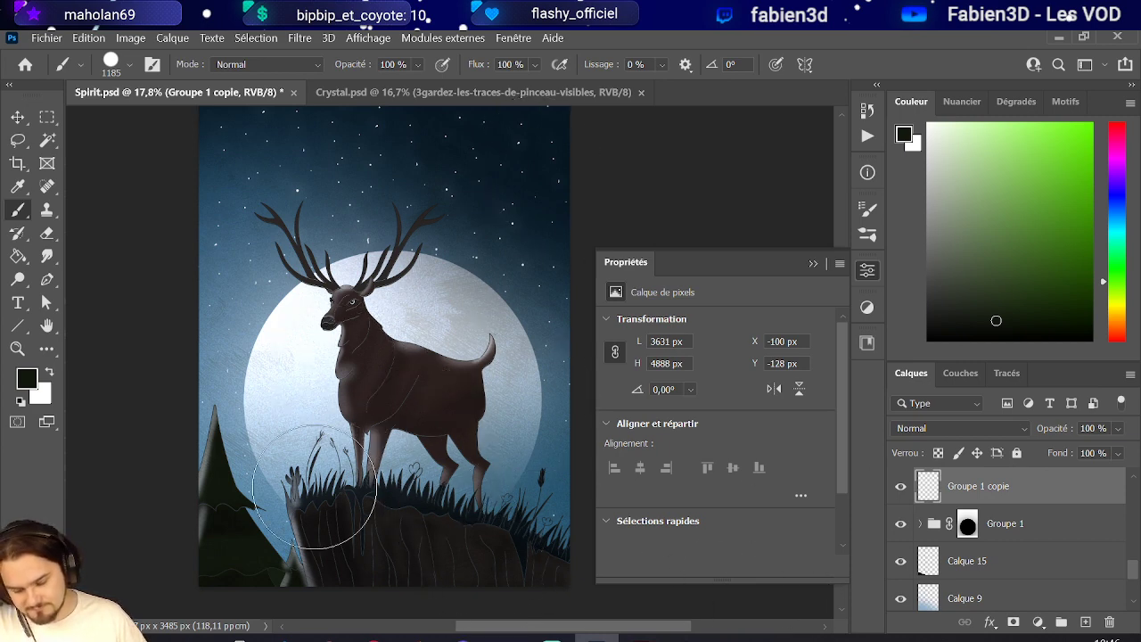
scroll(1026, 580, down, 5)
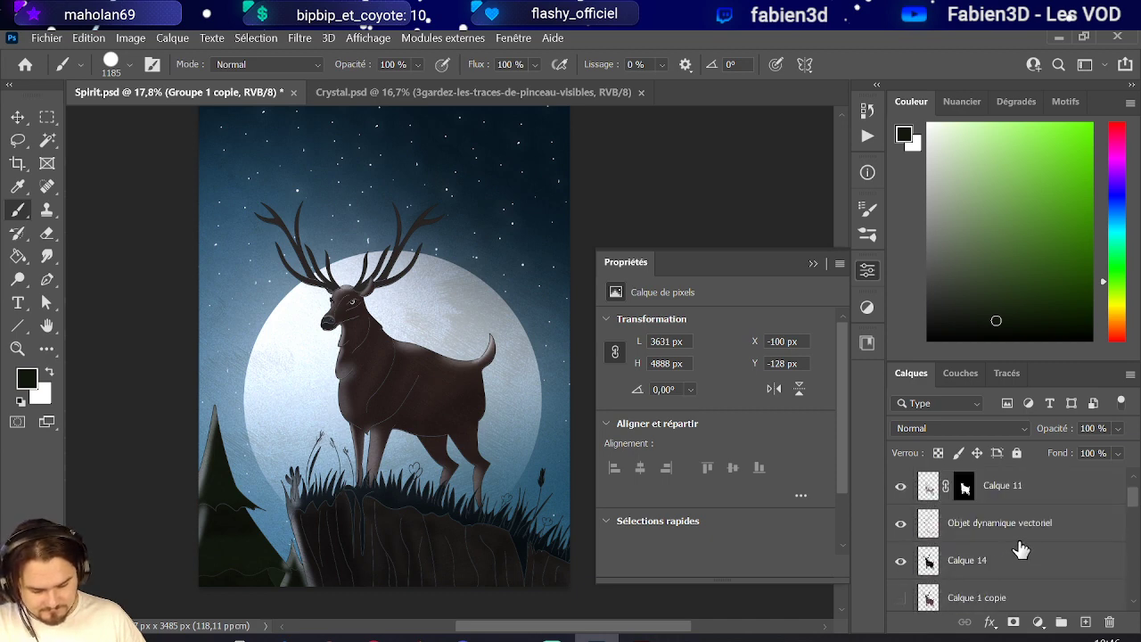
scroll(1021, 549, up, 5)
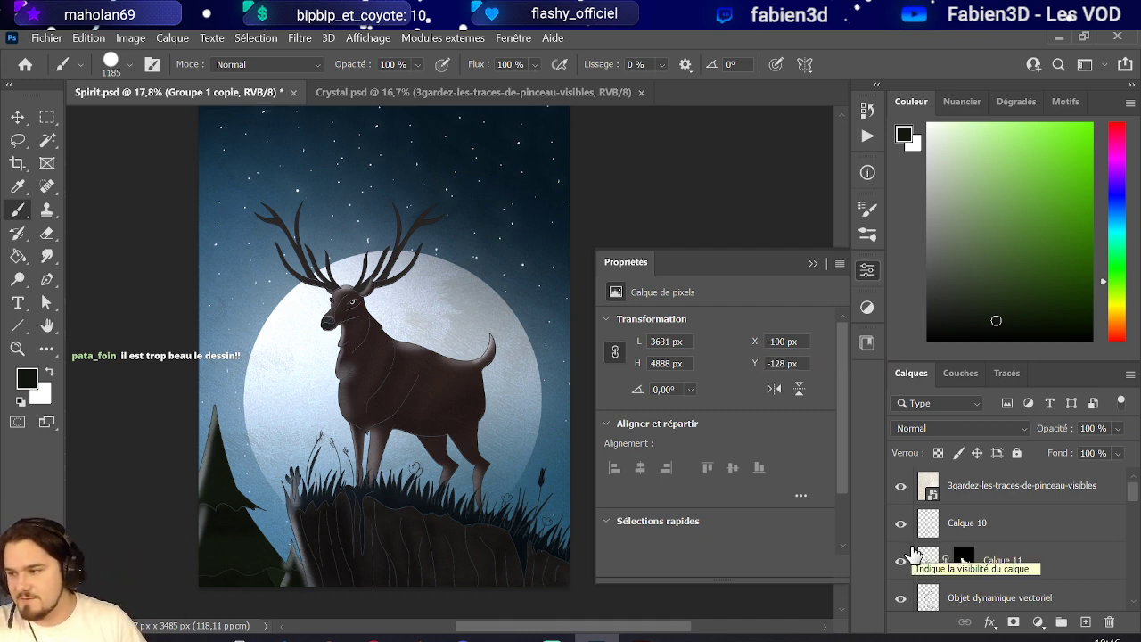
click(1012, 524)
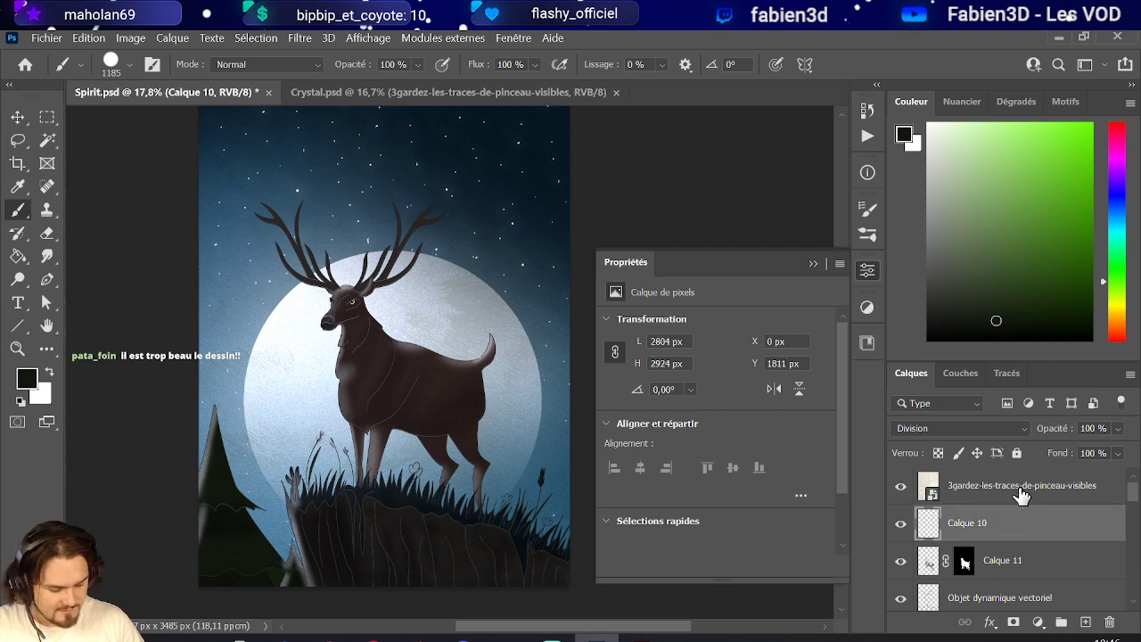
click(1019, 490)
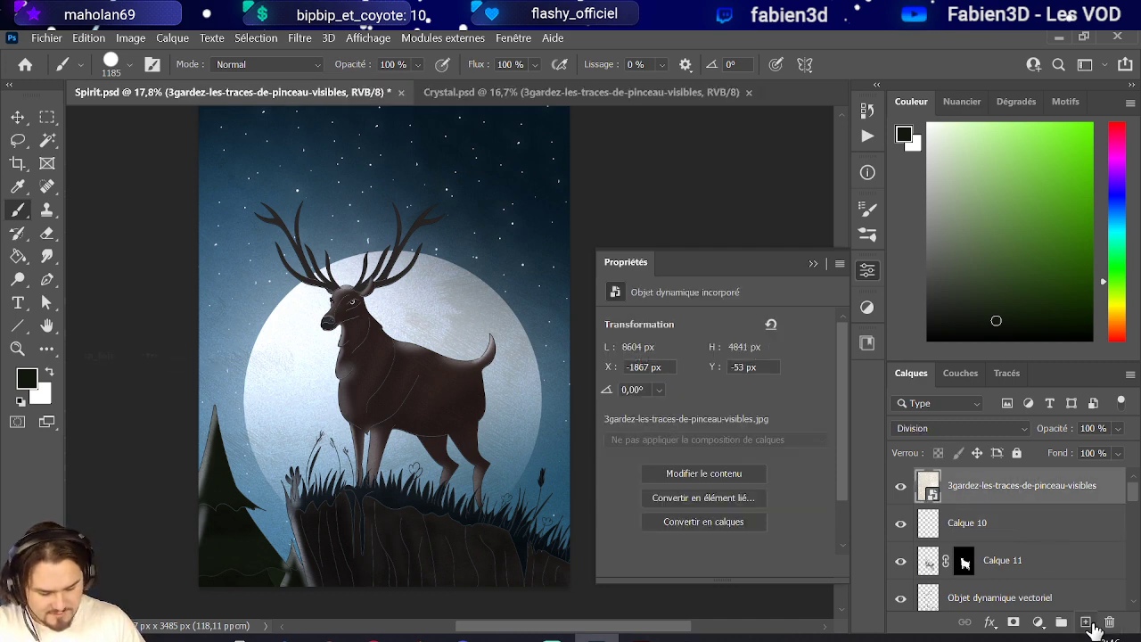
click(1030, 535)
click(1030, 562)
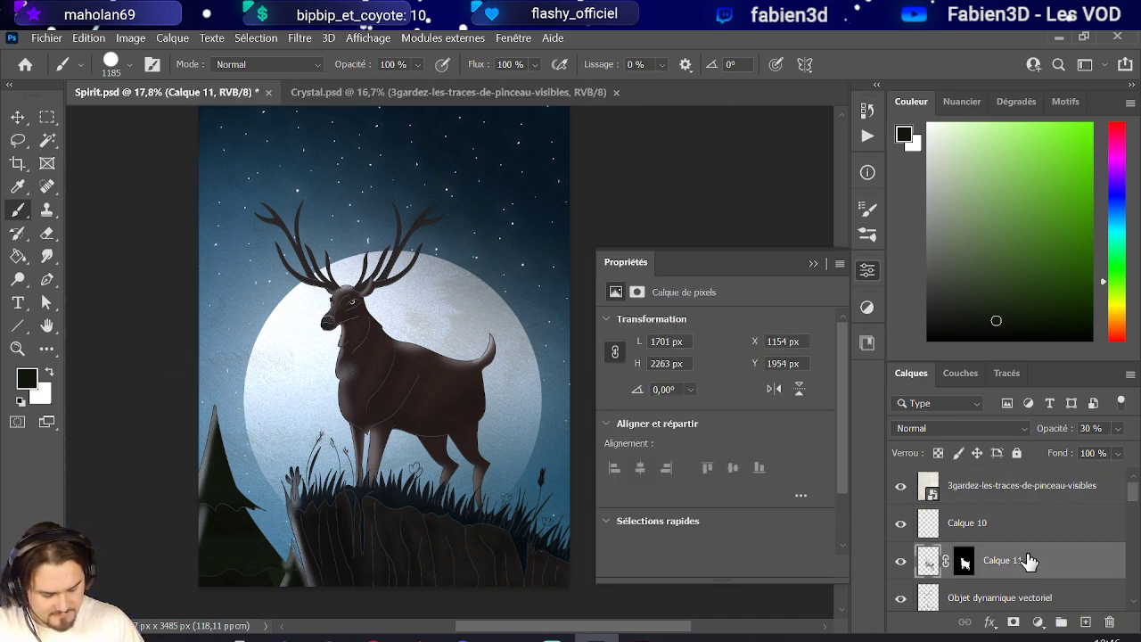
scroll(1029, 563, down, 3)
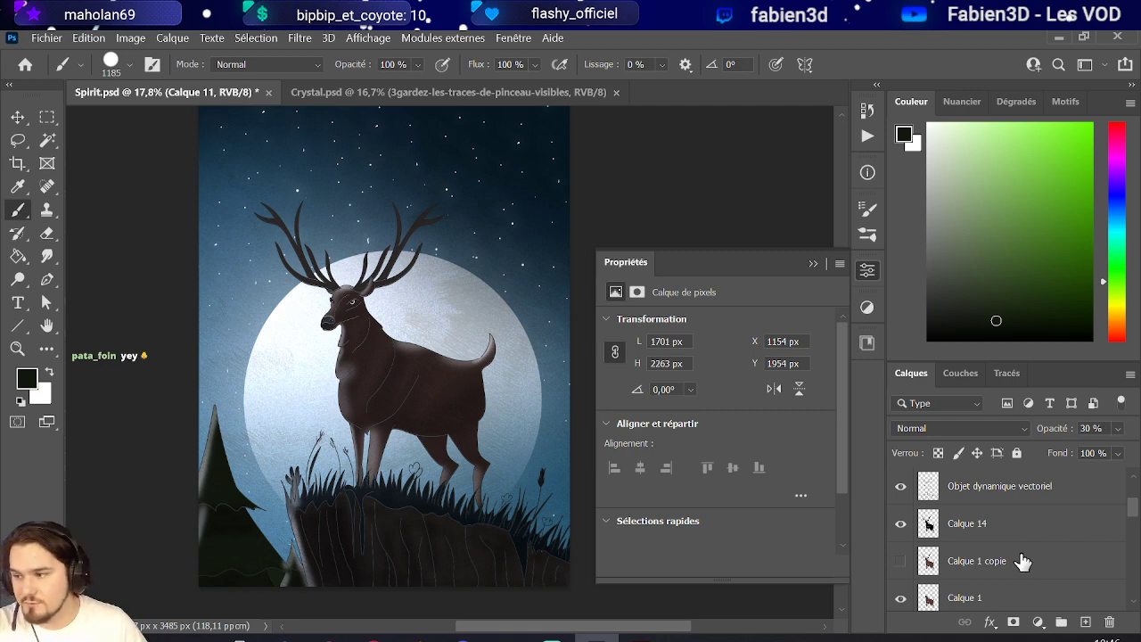
scroll(1025, 581, down, 2)
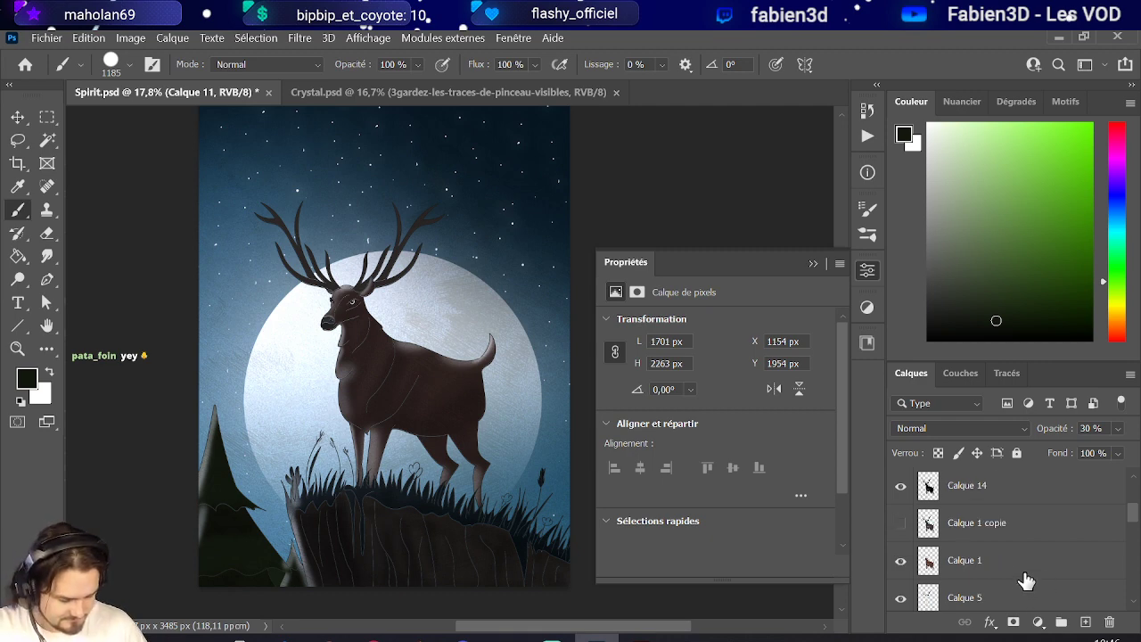
scroll(1025, 580, up, 2)
scroll(1026, 581, up, 1)
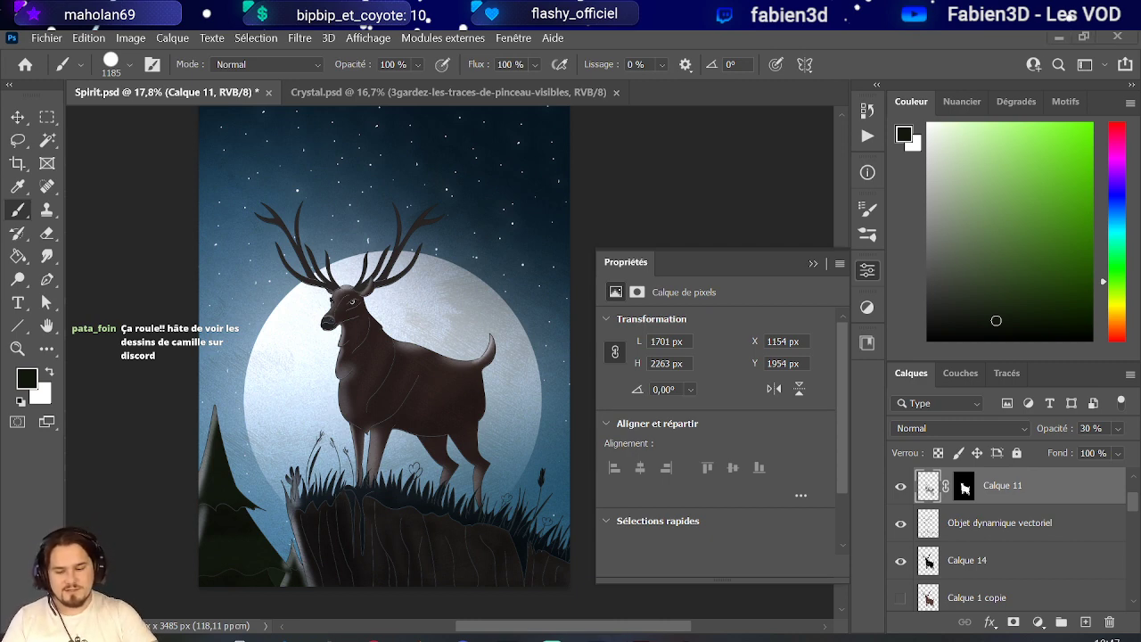
scroll(972, 508, down, 5)
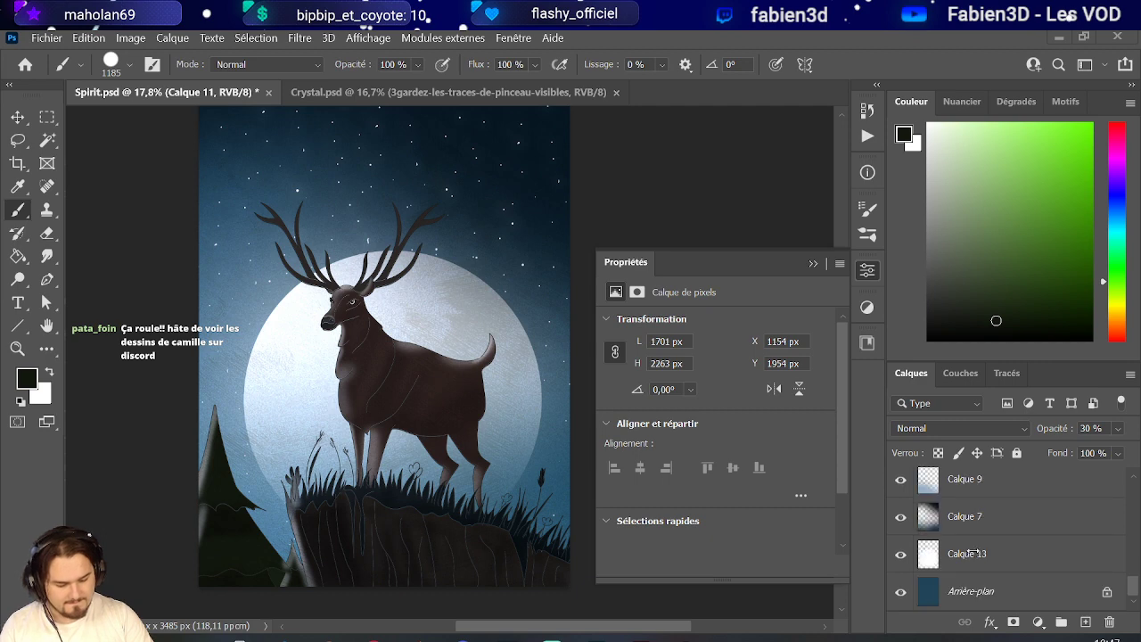
scroll(989, 526, up, 1)
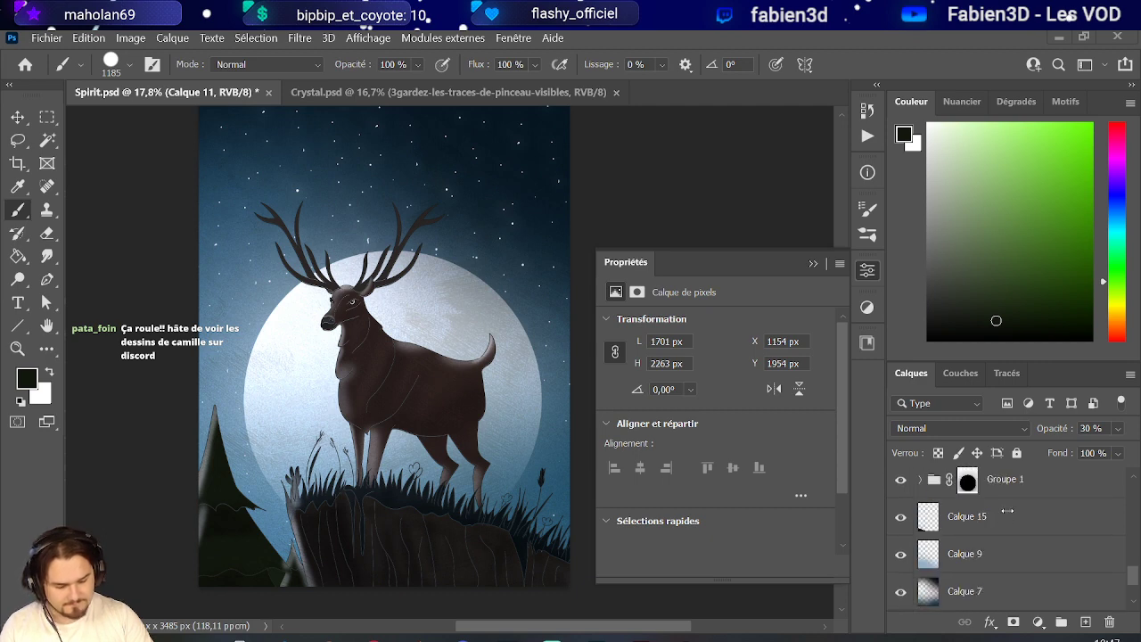
scroll(1003, 522, up, 1)
Place the cloud.jpg image as an embedded smart object directly above Calque 15 and scale it to 113,71% across the canvas width.
click(1003, 557)
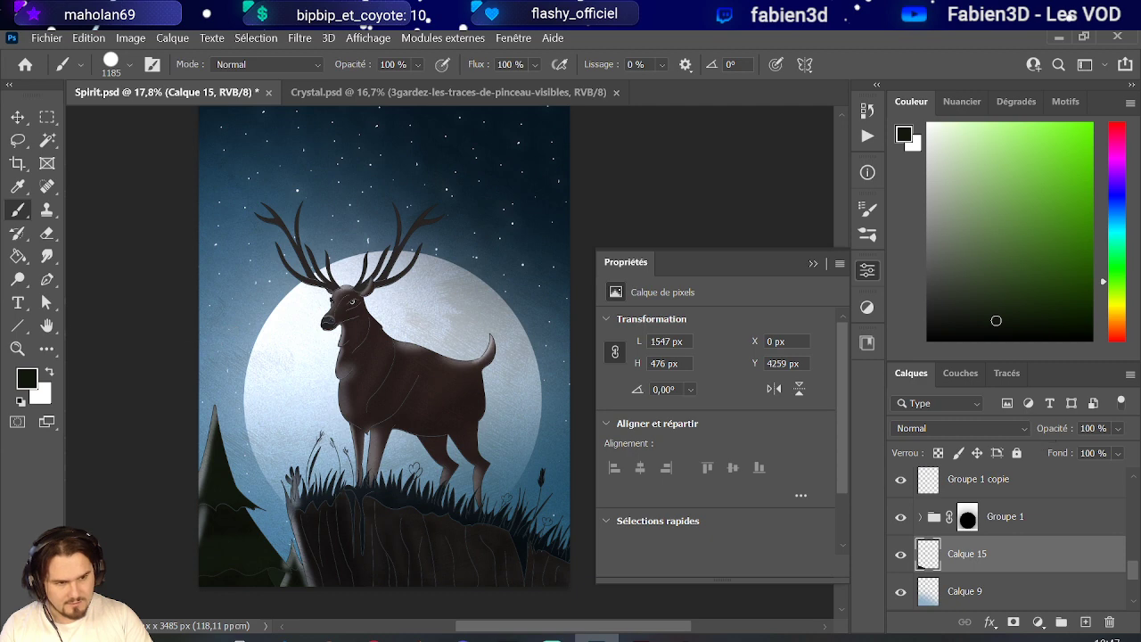
drag(180, 208, 357, 287)
drag(519, 326, 520, 488)
drag(196, 385, 118, 239)
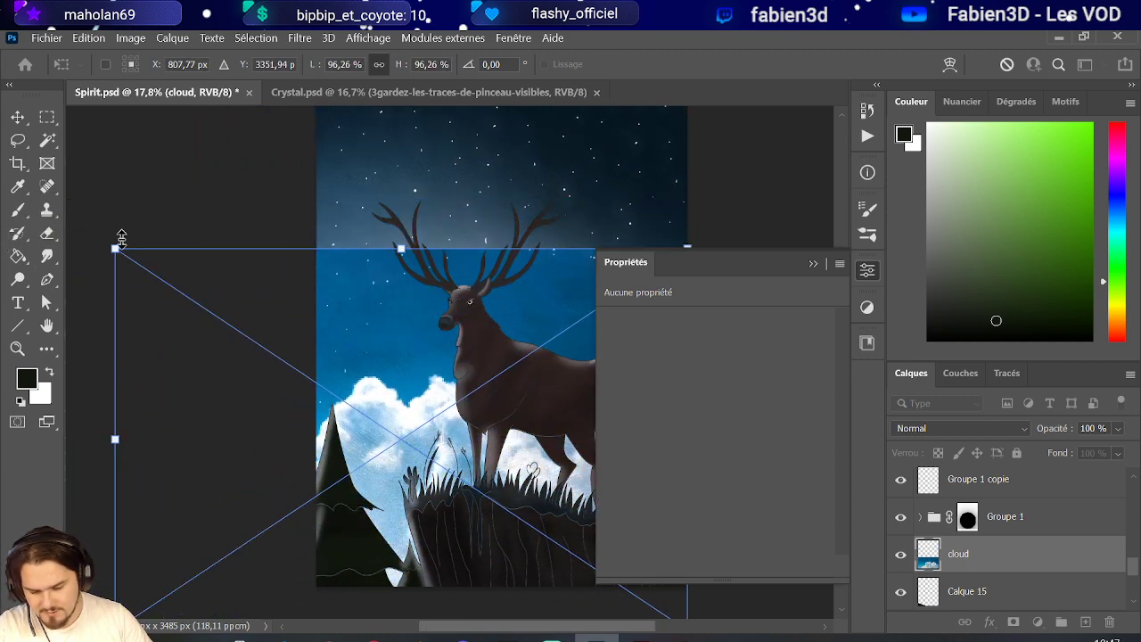
scroll(432, 360, down, 1)
scroll(449, 499, down, 3)
scroll(624, 356, up, 1)
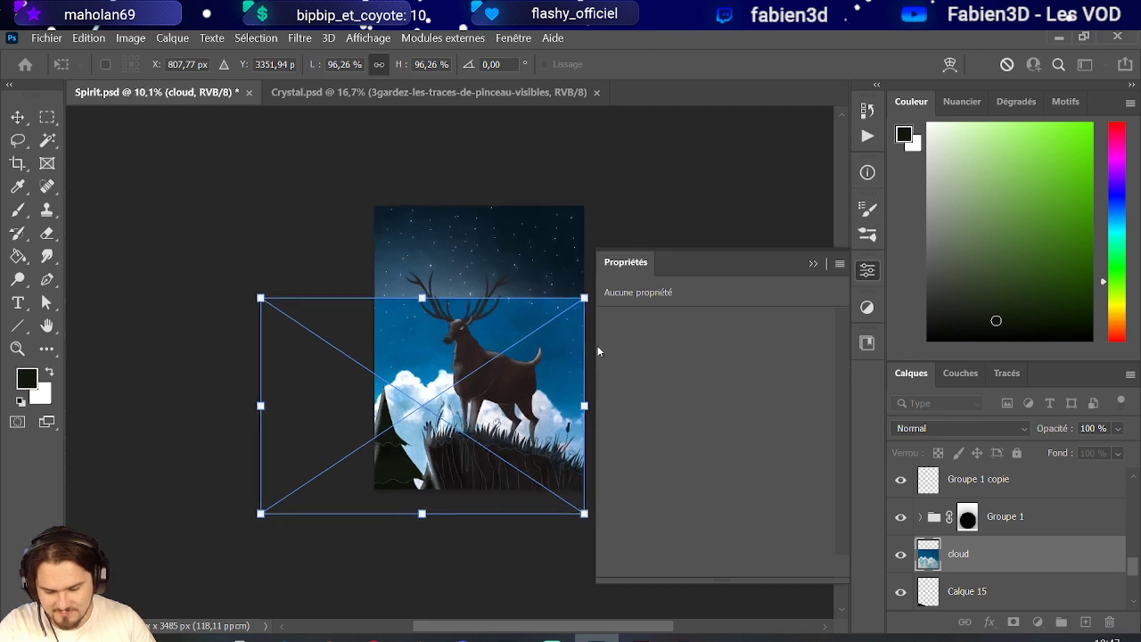
scroll(478, 297, right, 2)
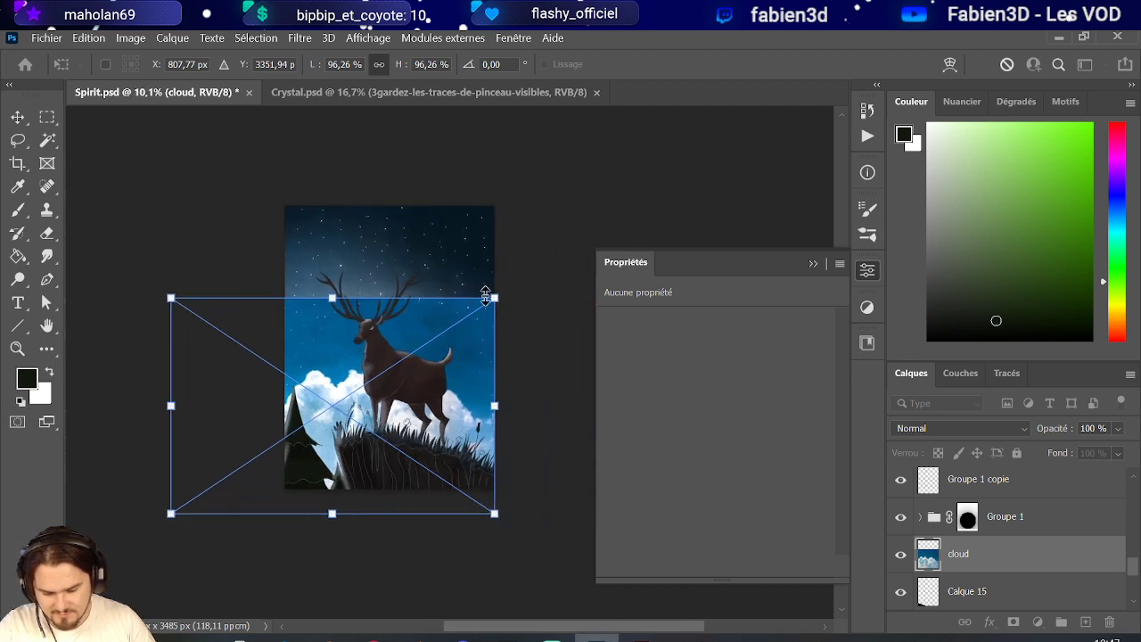
drag(497, 297, 557, 260)
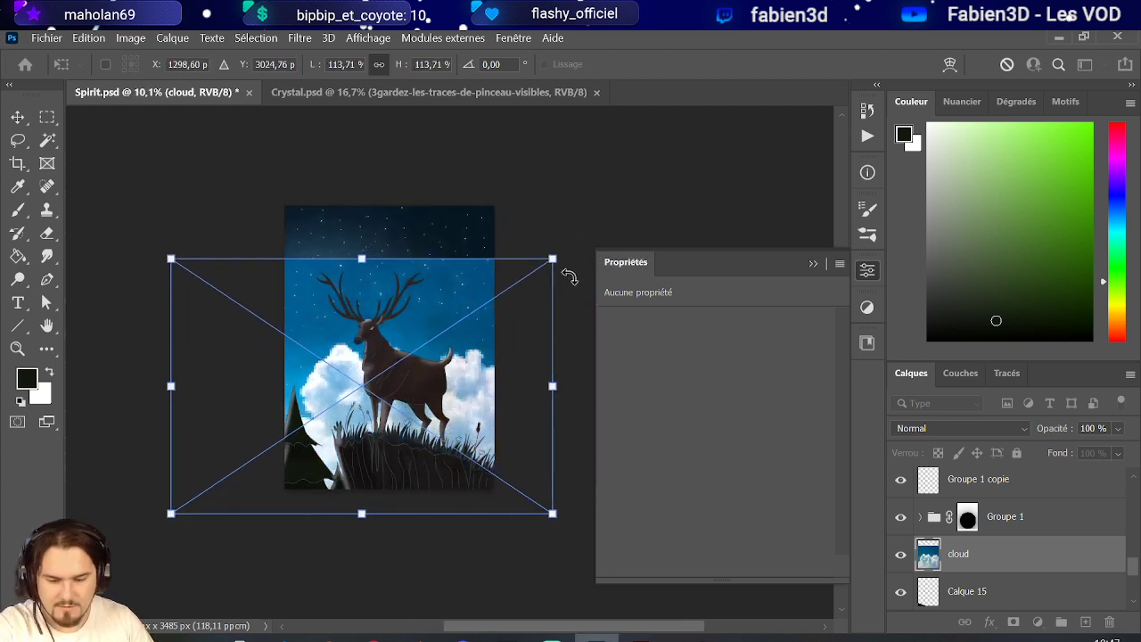
key(b)
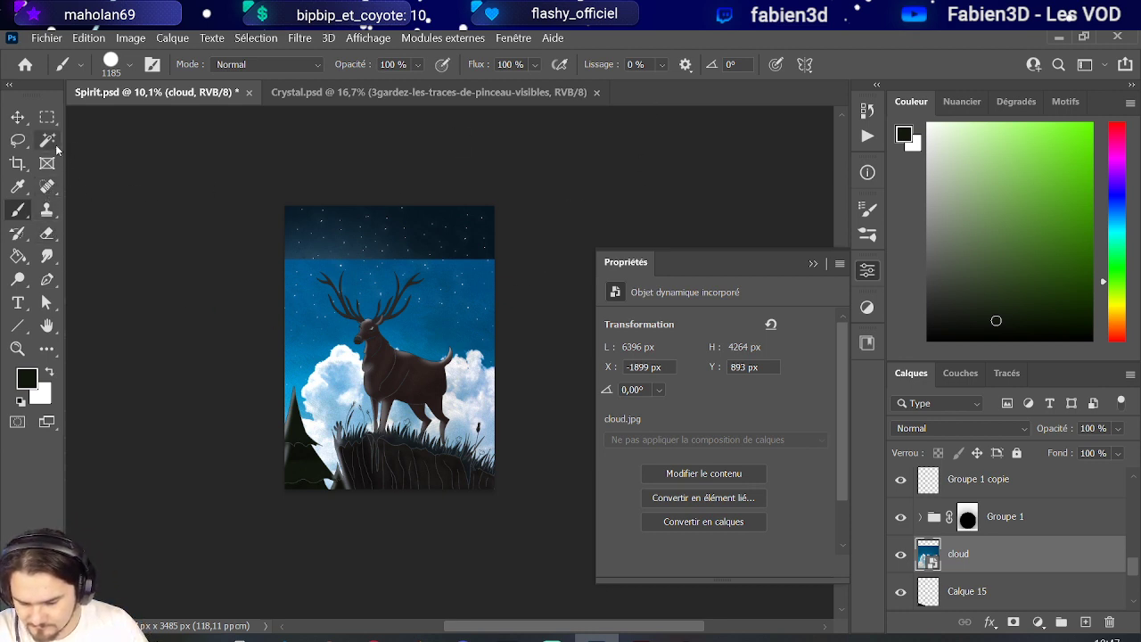
Select the blue sky on the cloud layer with the Magic Wand at tolerance 50 and try to delete it.
key(w)
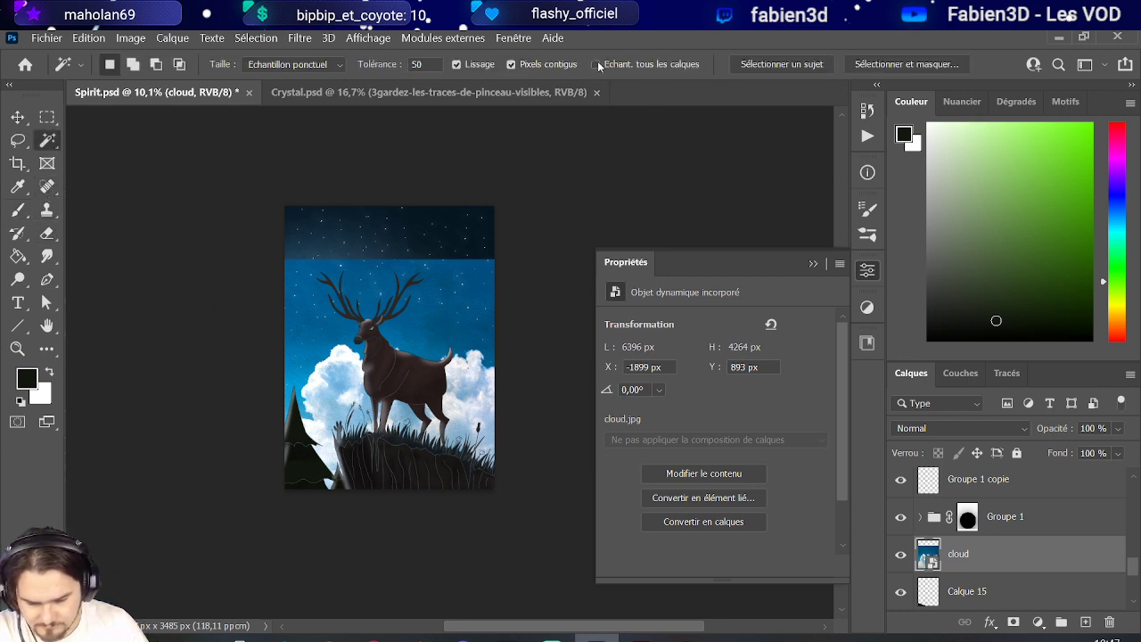
click(450, 312)
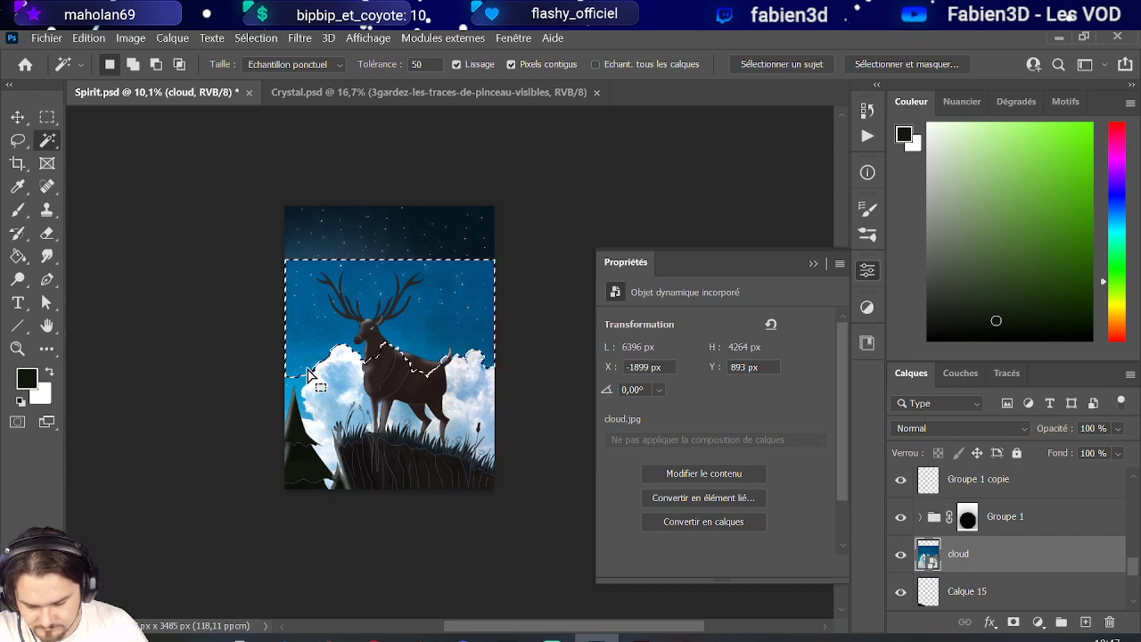
scroll(306, 415, up, 1)
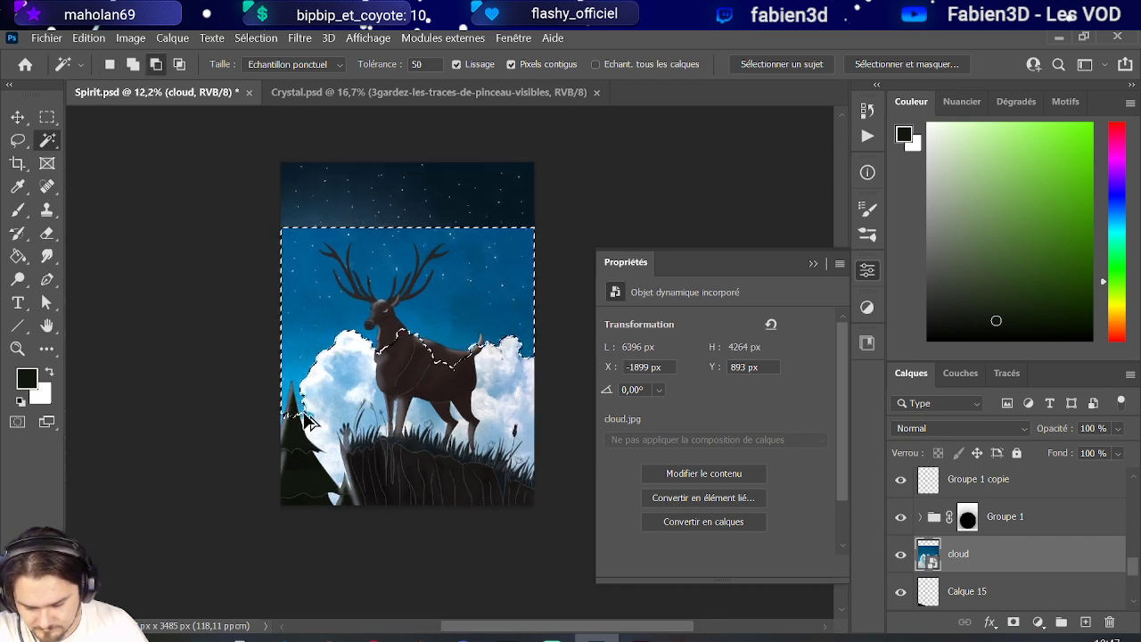
scroll(305, 419, up, 4)
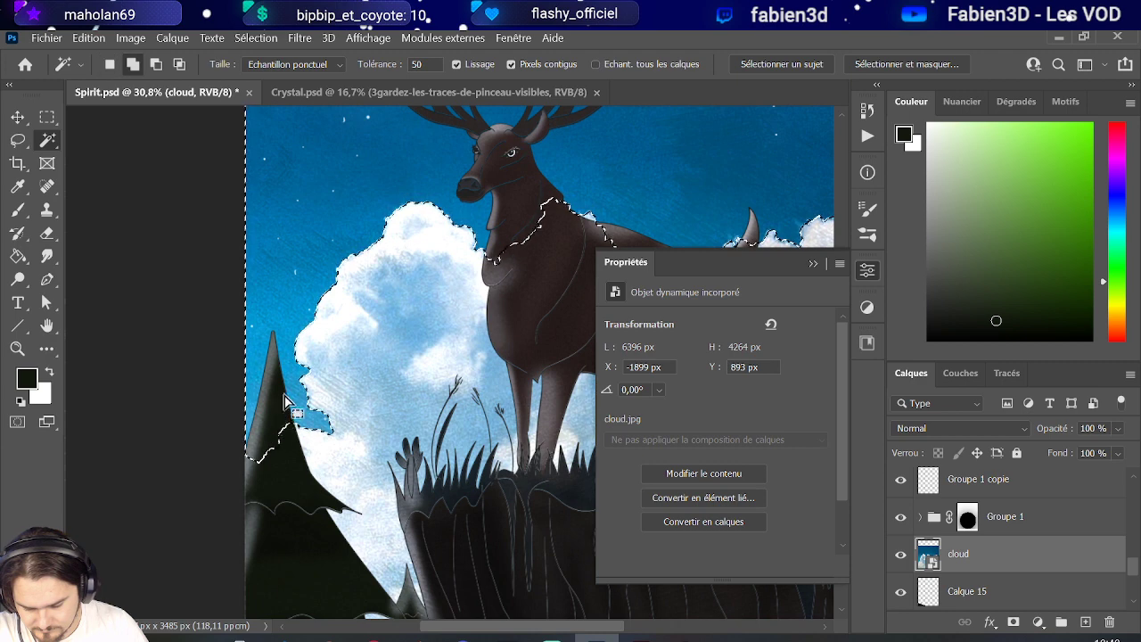
key(Delete)
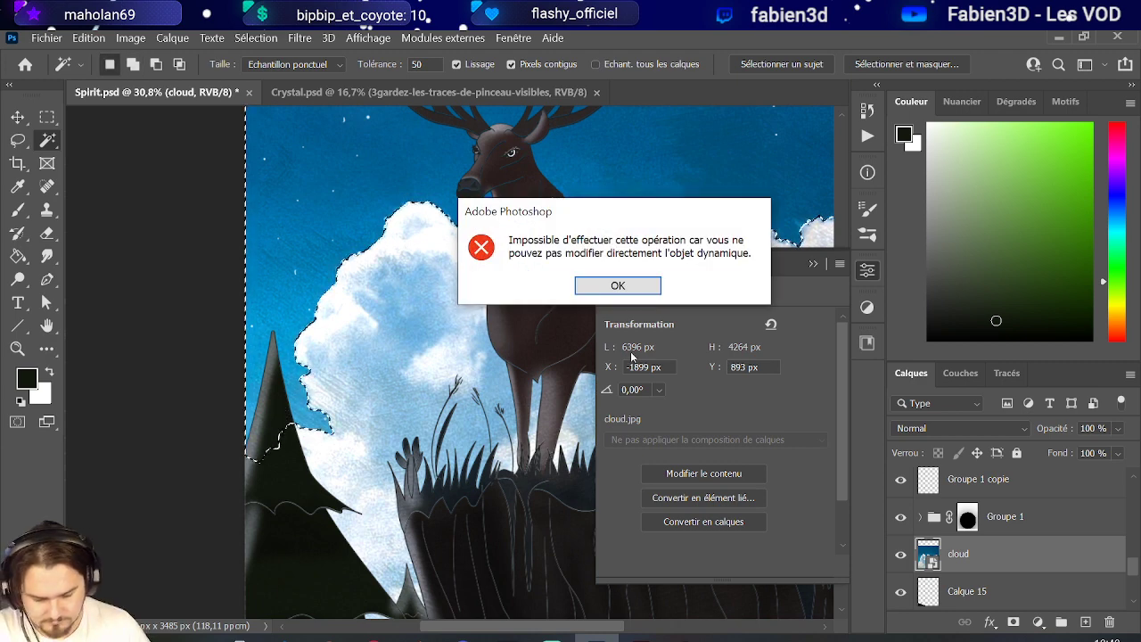
click(618, 285)
Rasterize the cloud smart object and delete the selected blue sky from it.
key(i)
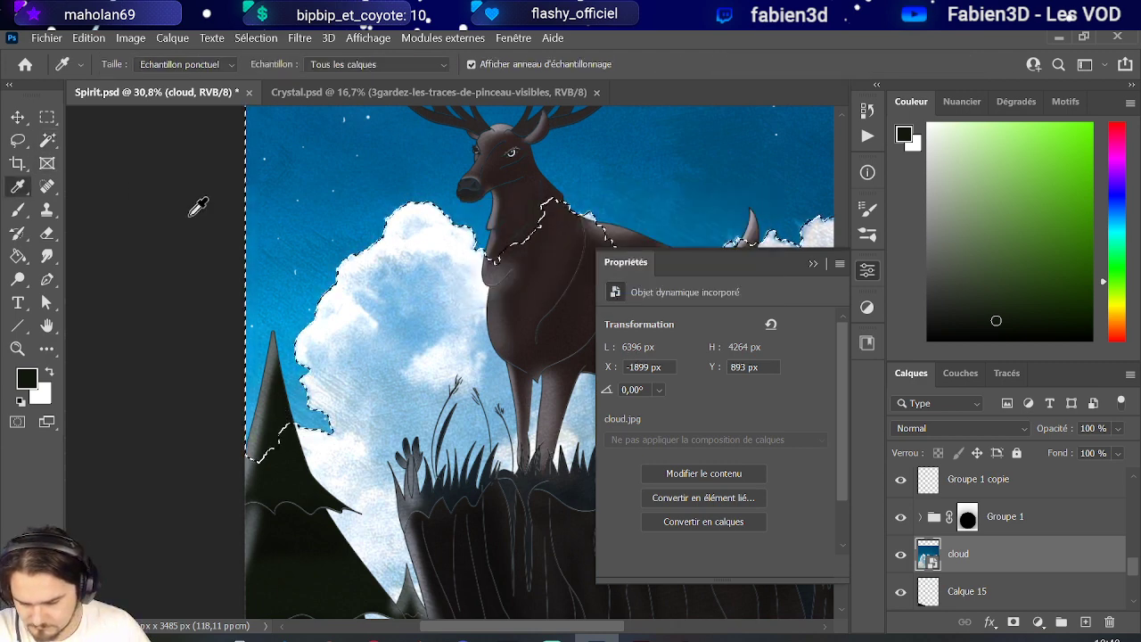
click(322, 185)
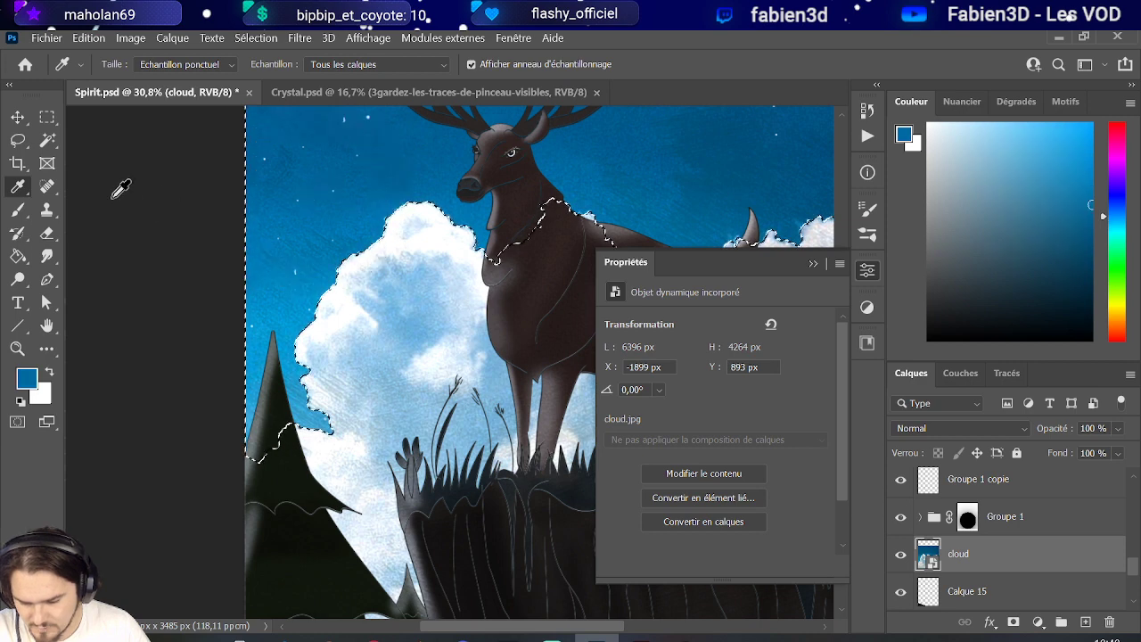
click(47, 233)
click(266, 238)
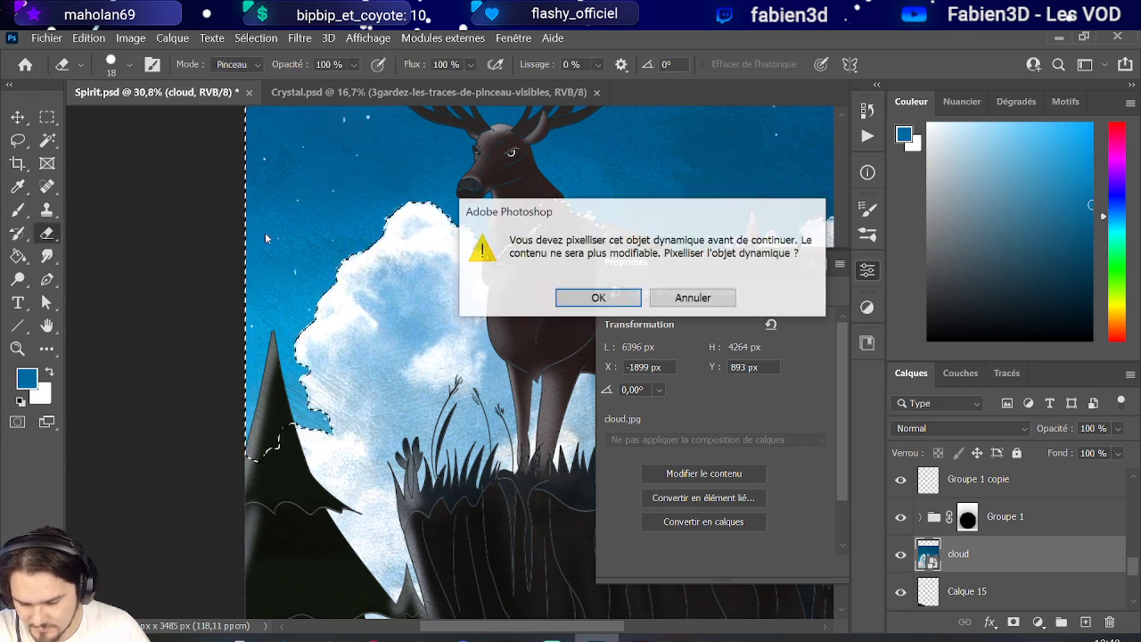
key(Return)
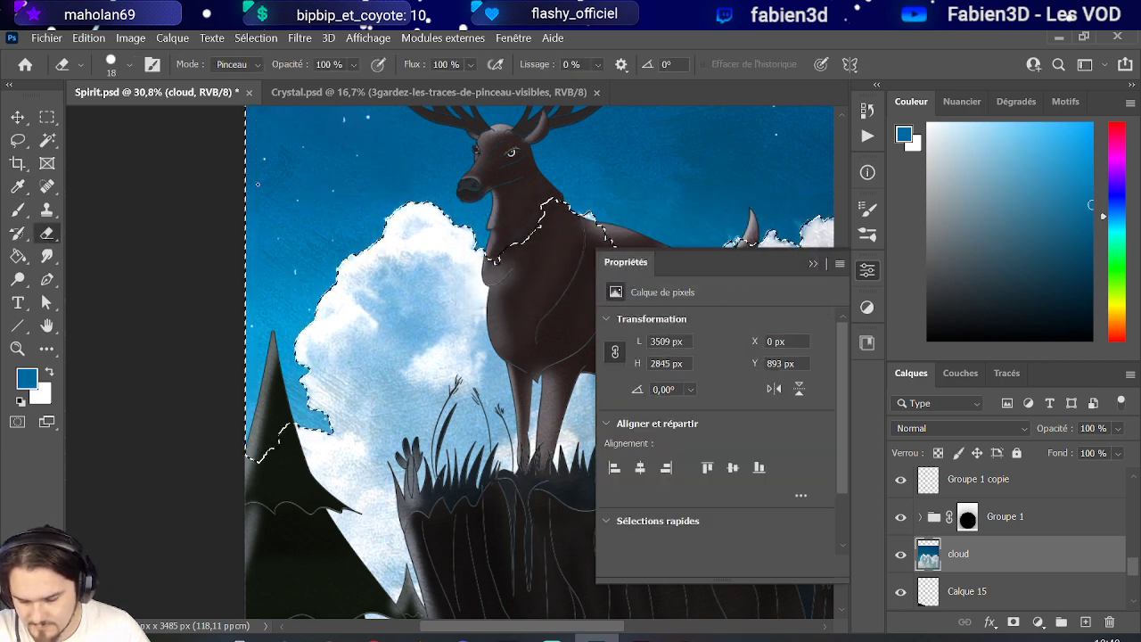
scroll(222, 299, down, 3)
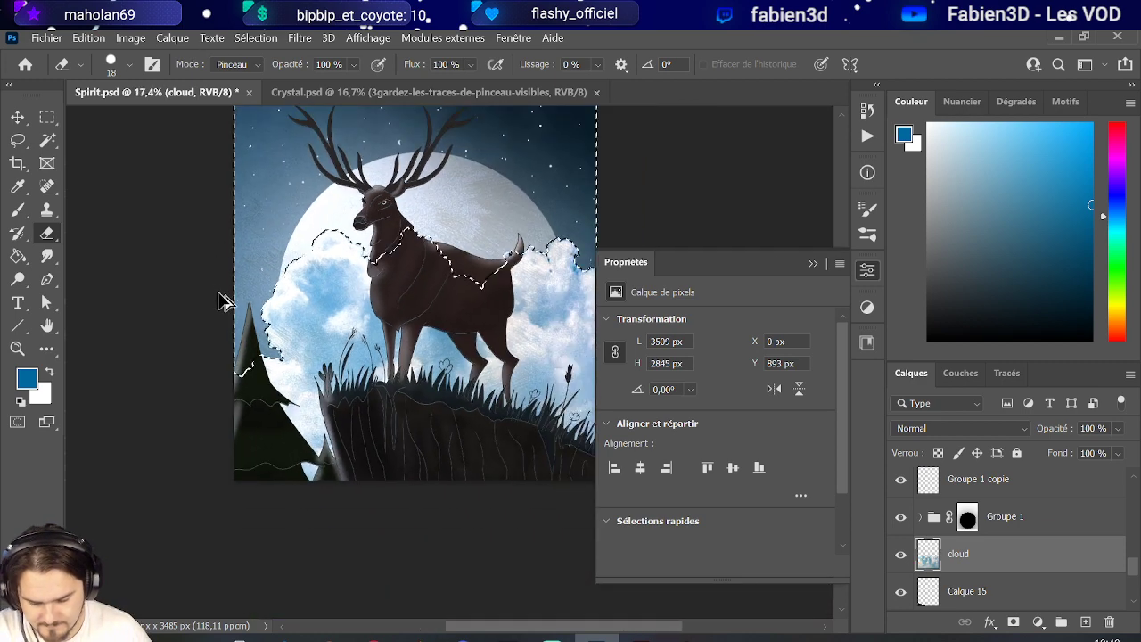
scroll(222, 298, down, 1)
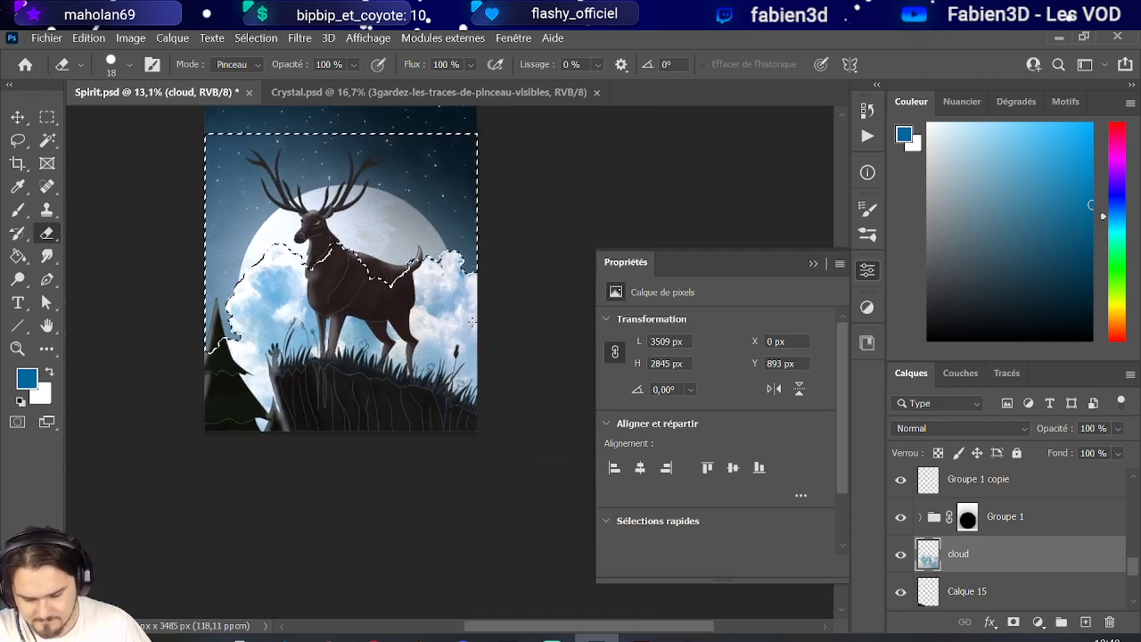
Set the cloud layer to Eclaircir blending at 40 % opacity and clear the selection.
click(998, 429)
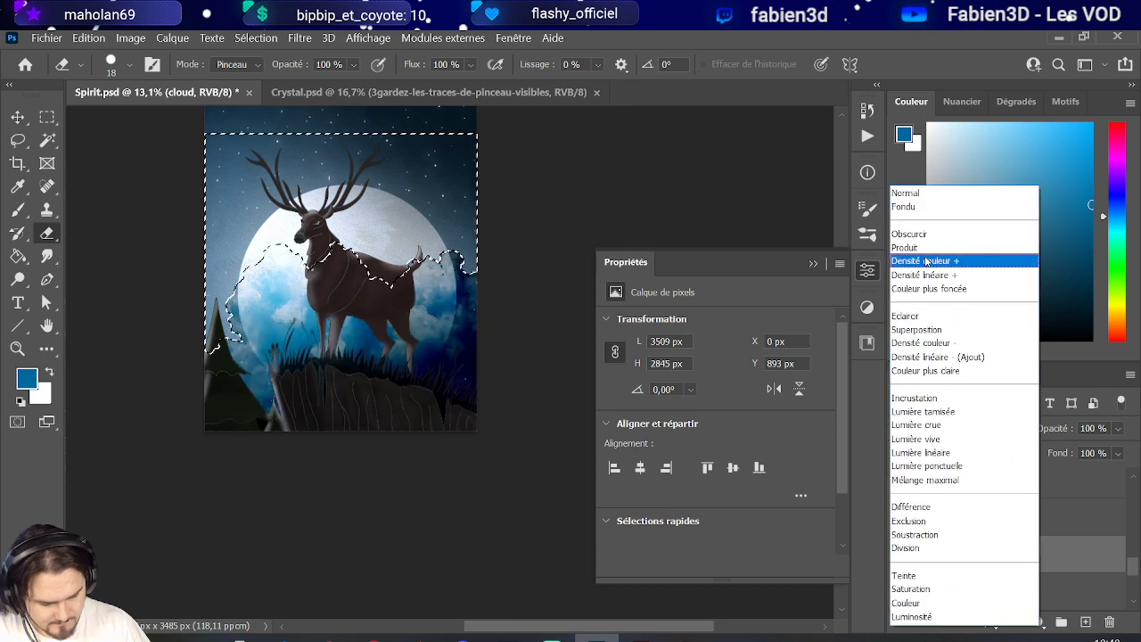
click(943, 318)
drag(1090, 449, 1078, 448)
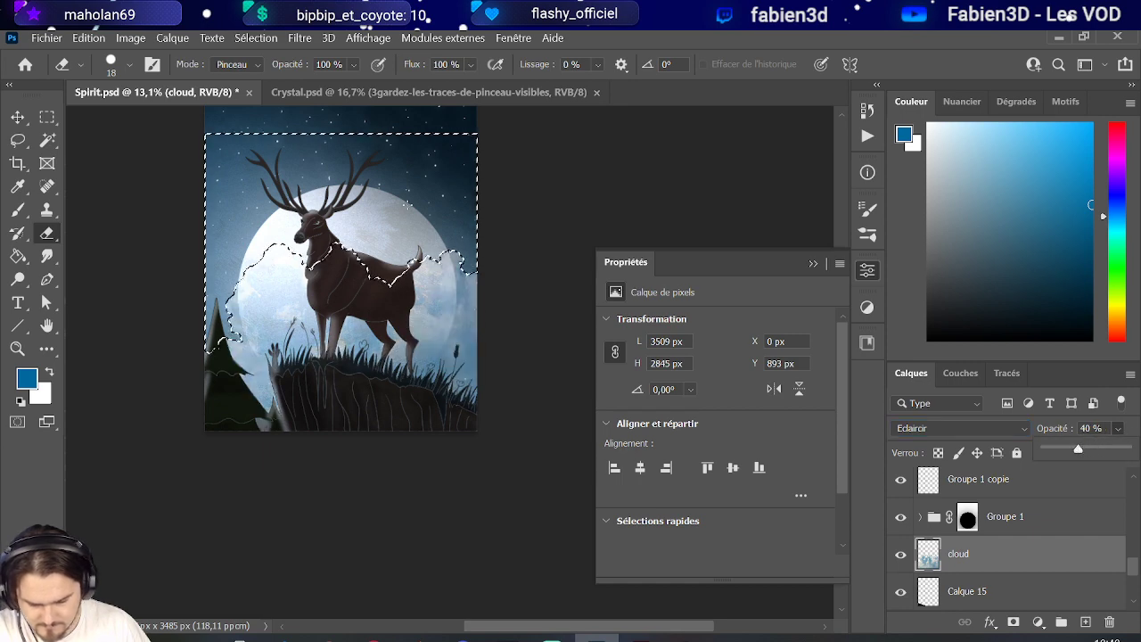
click(256, 39)
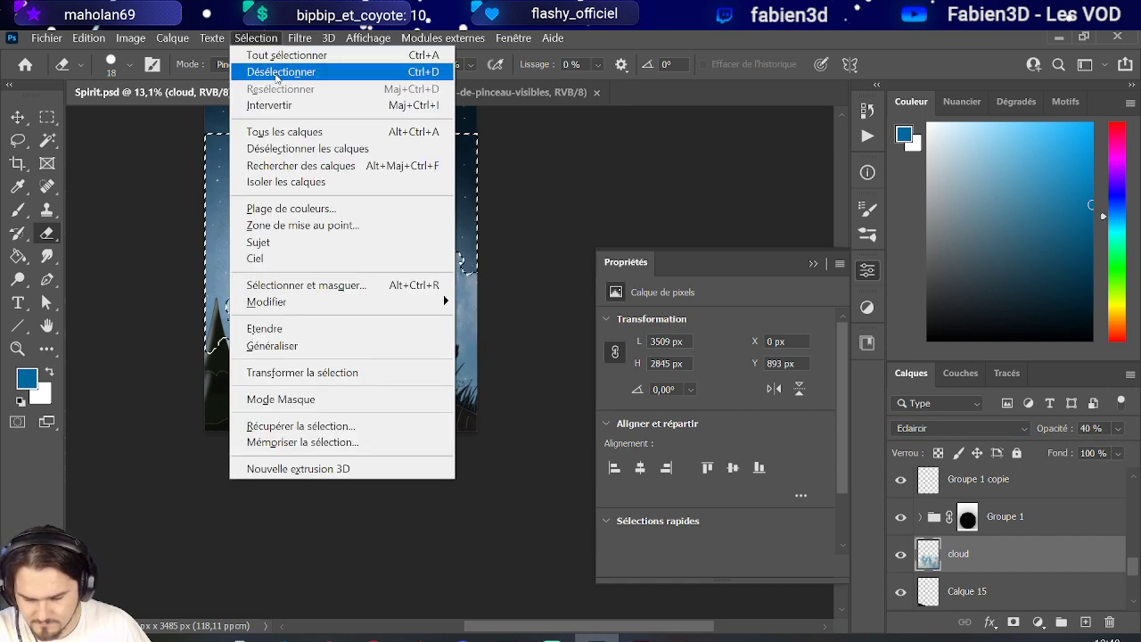
click(279, 72)
scroll(263, 230, up, 3)
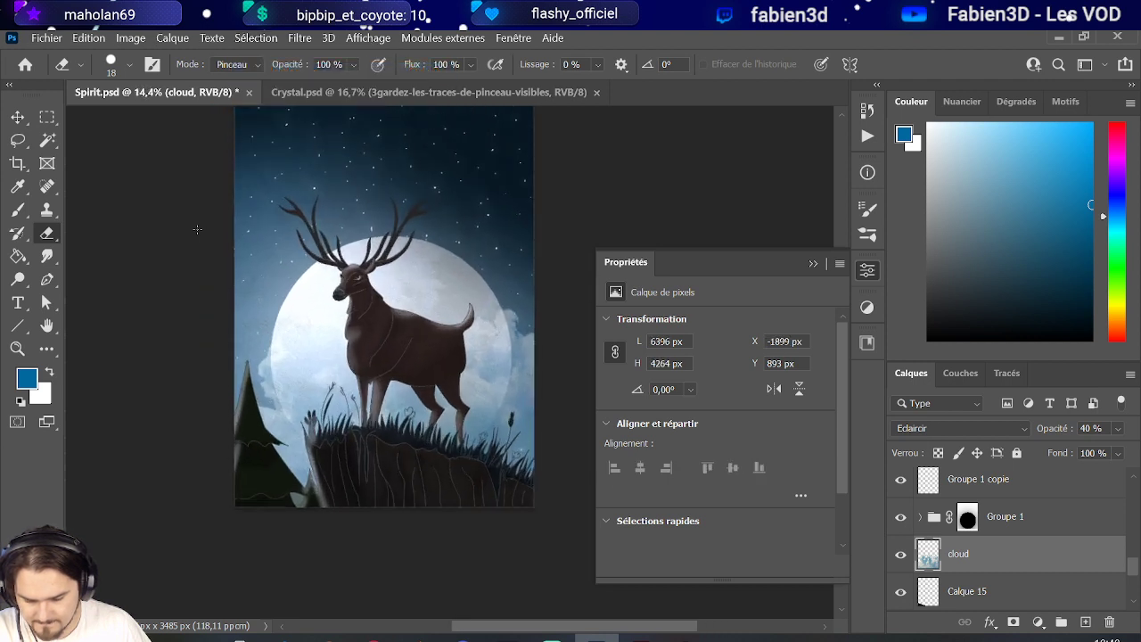
scroll(255, 250, up, 2)
scroll(293, 285, down, 1)
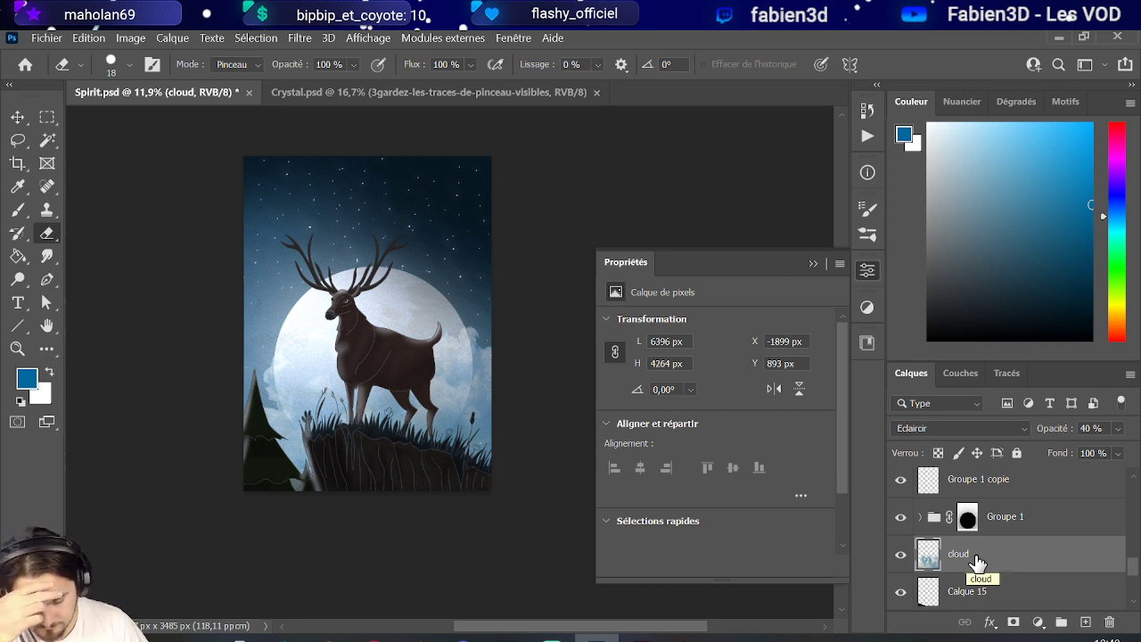
Apply a Gaussian blur with a radius of 41,5 pixels to the cloud layer.
click(299, 37)
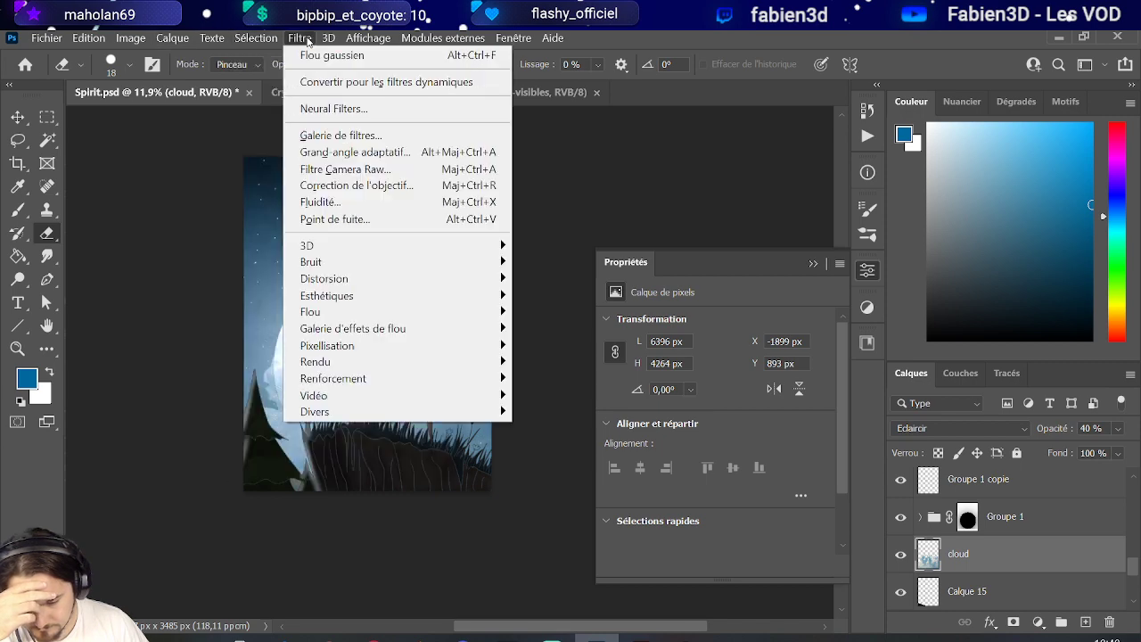
mouse_move(351, 316)
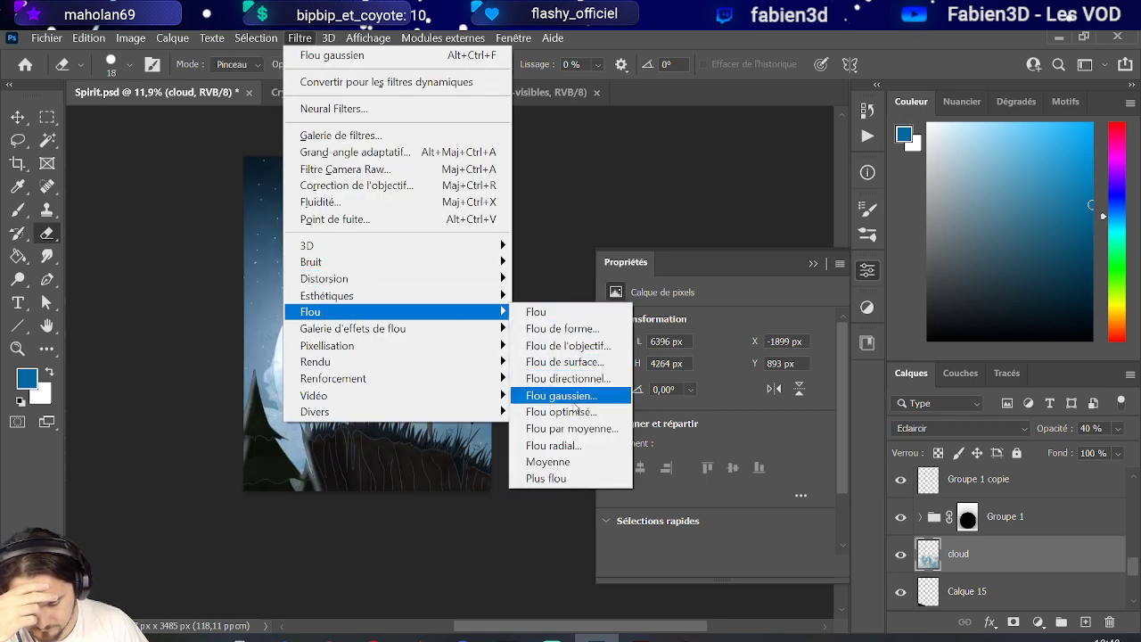
click(574, 396)
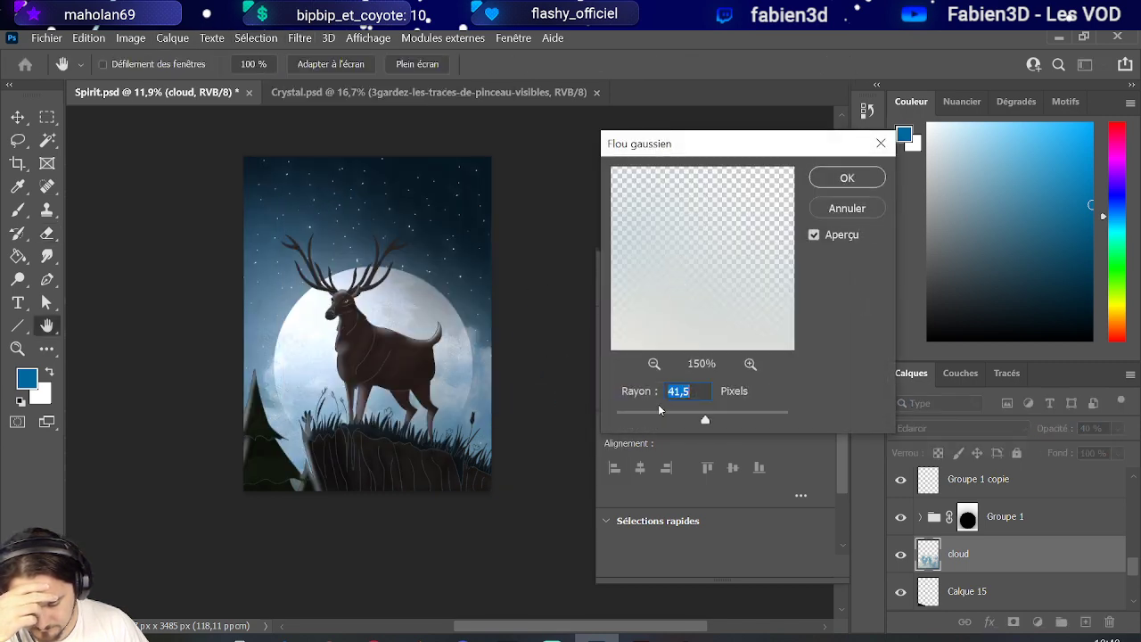
click(847, 179)
key(e)
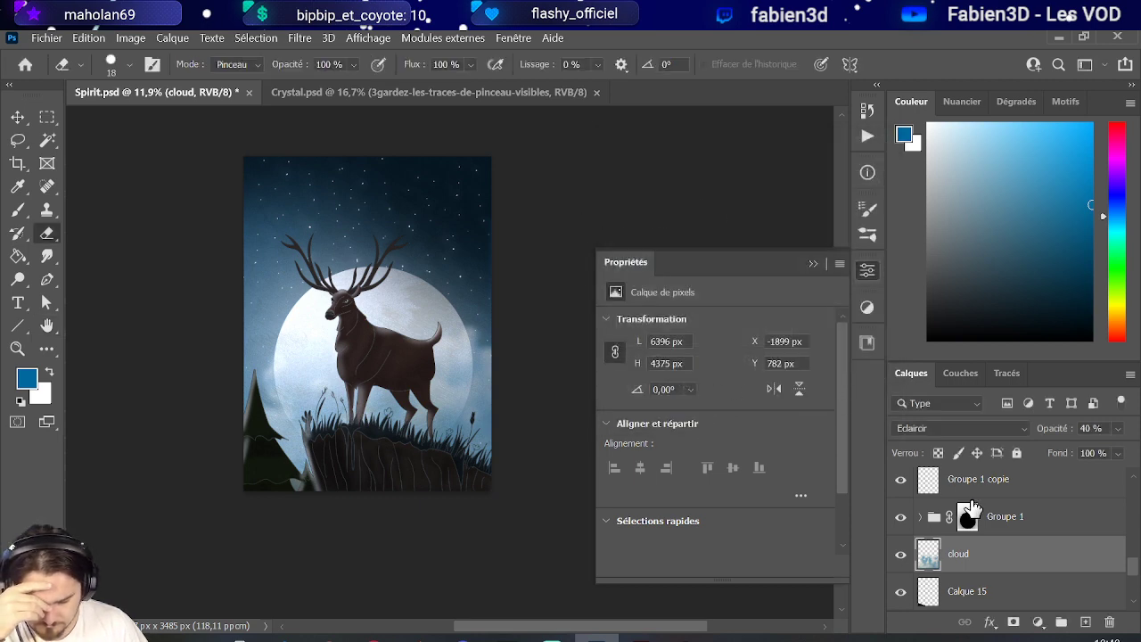
Duplicate the cloud layer and place the copy directly below the 3gardez-les-traces-de-pinceau-visibles texture layer.
scroll(980, 539, up, 1)
right_click(996, 592)
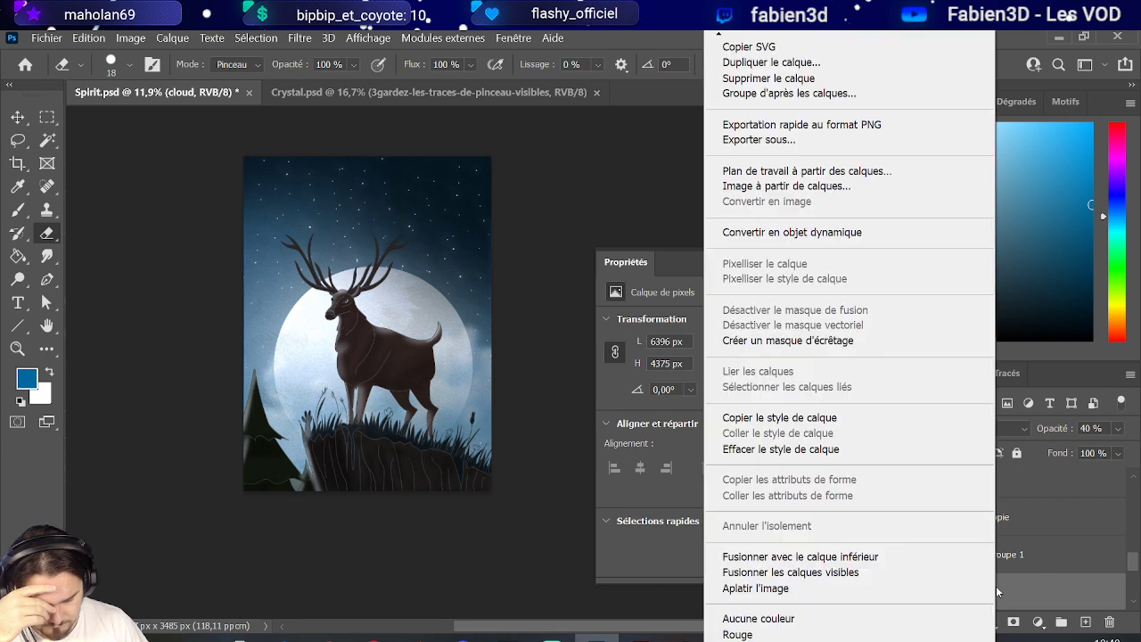
click(1055, 121)
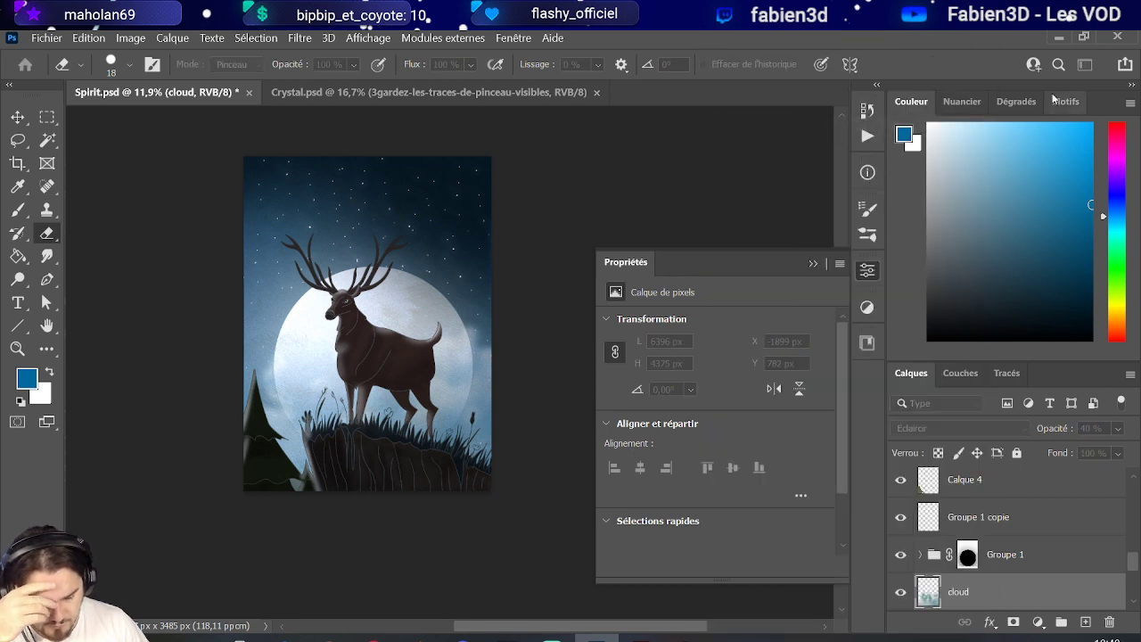
key(ctrl+j)
drag(1003, 596, 961, 501)
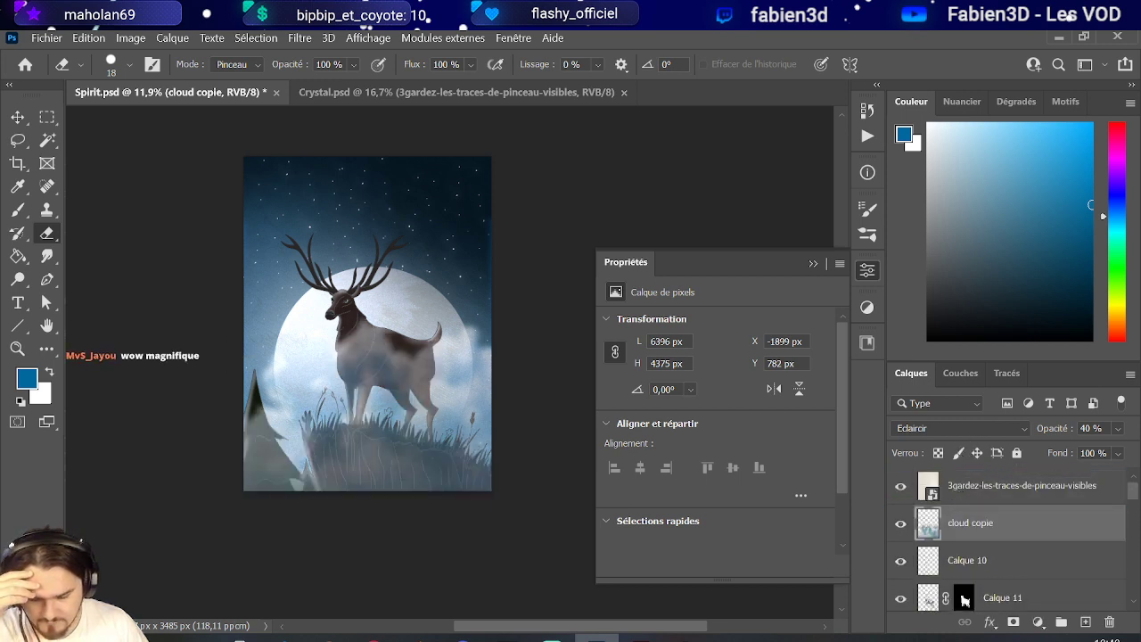
Transform the cloud copie layer down over the cliff, stretching it to 172,19 % width and 132,96 % height.
key(v)
drag(445, 457, 449, 548)
click(976, 527)
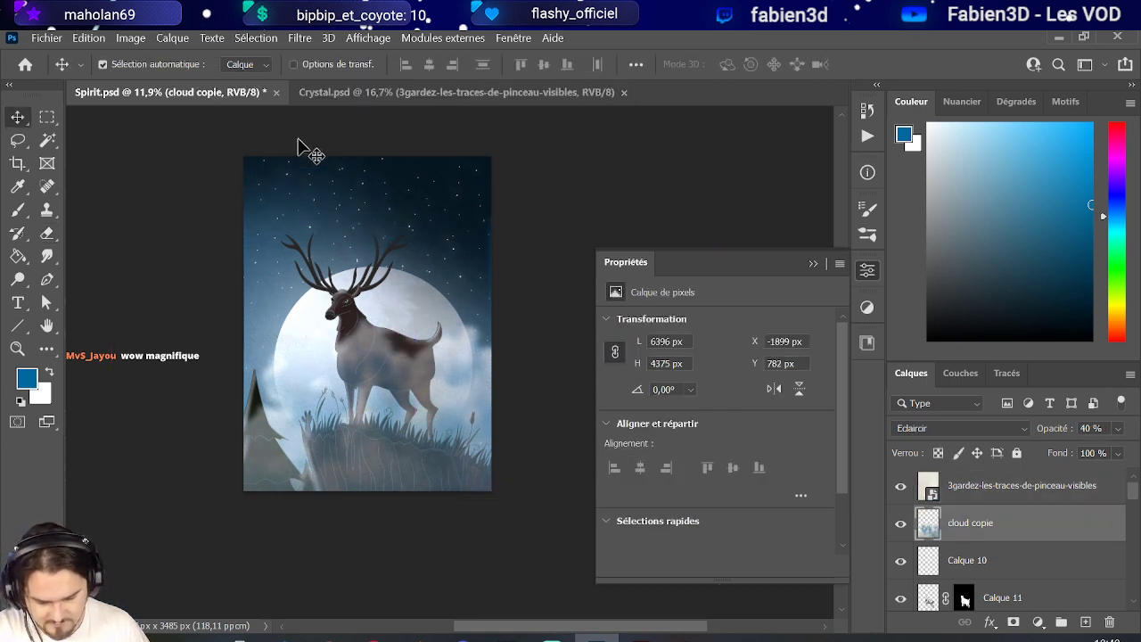
key(alt+i)
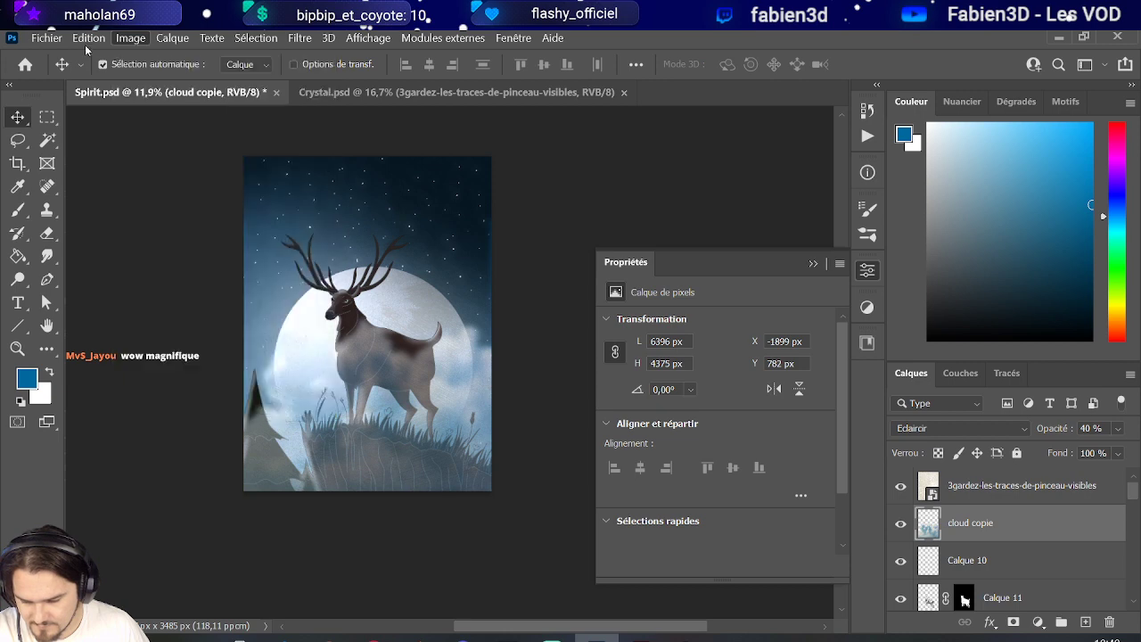
key(alt+e)
click(186, 414)
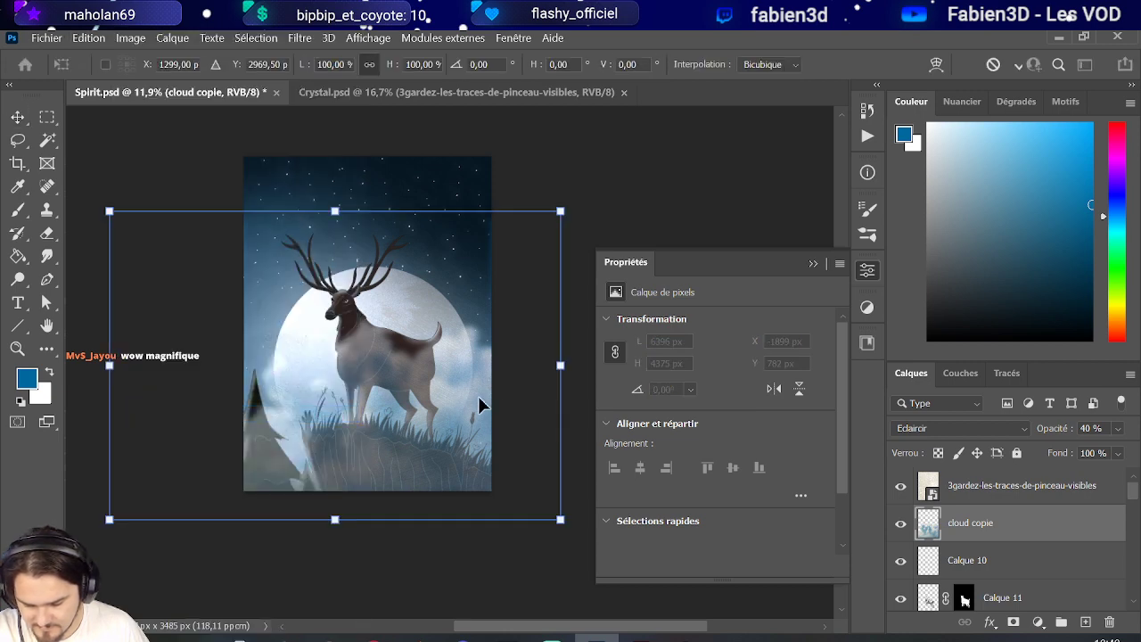
drag(524, 397, 552, 500)
scroll(489, 517, down, 3)
mouse_move(362, 368)
mouse_down()
mouse_move(365, 461)
mouse_move(369, 334)
mouse_move(370, 351)
mouse_up()
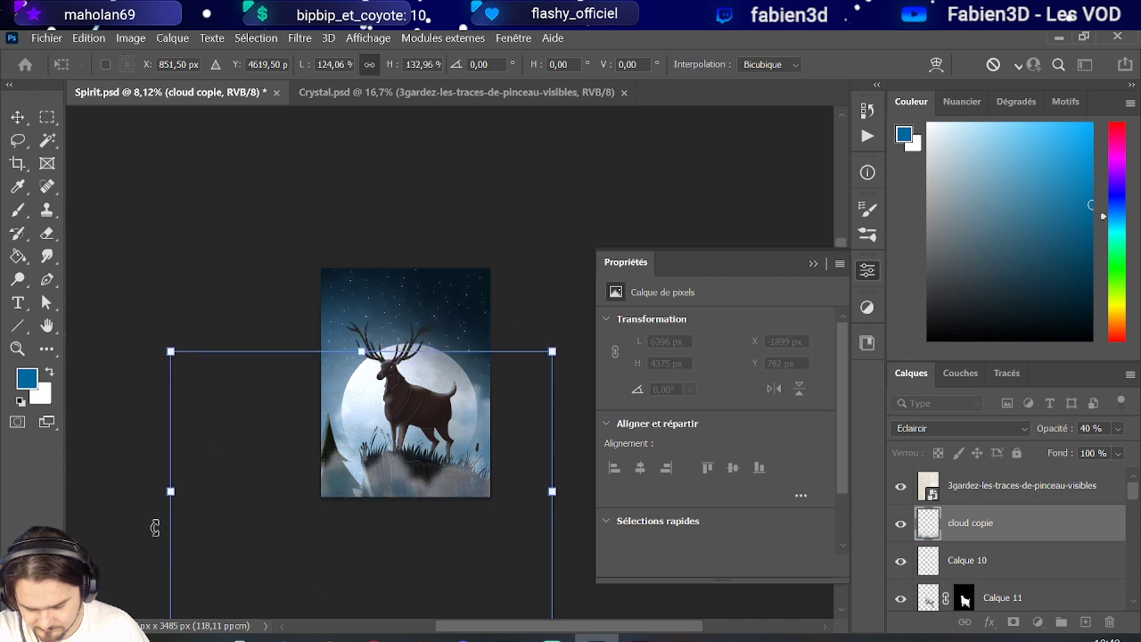
drag(172, 493, 388, 466)
scroll(89, 470, down, 3)
scroll(509, 467, up, 5)
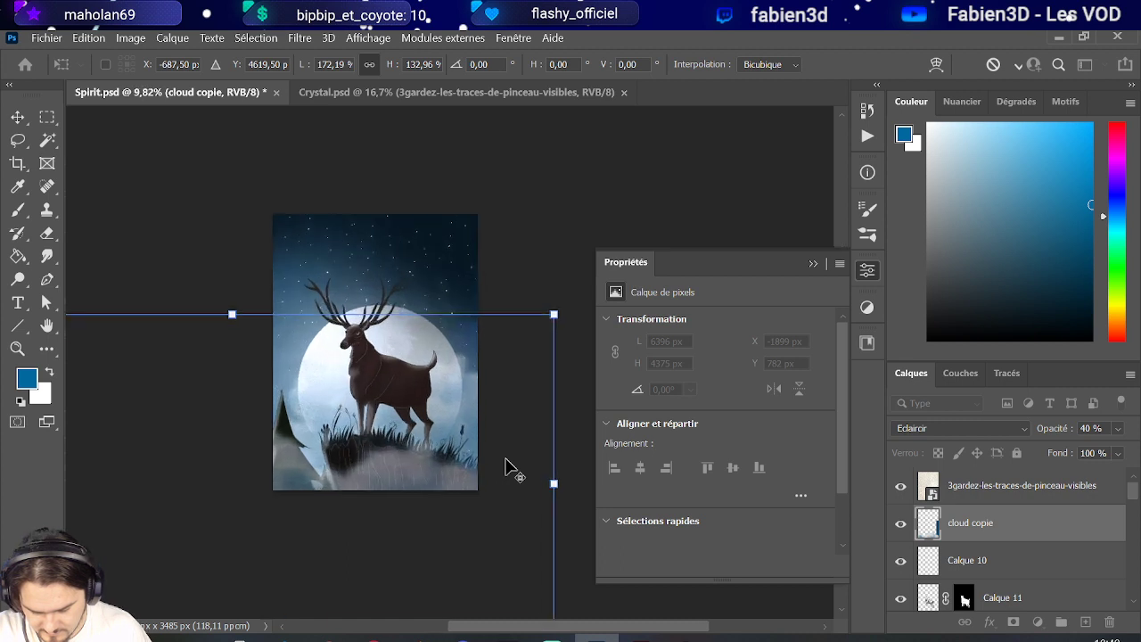
scroll(509, 466, down, 1)
key(Return)
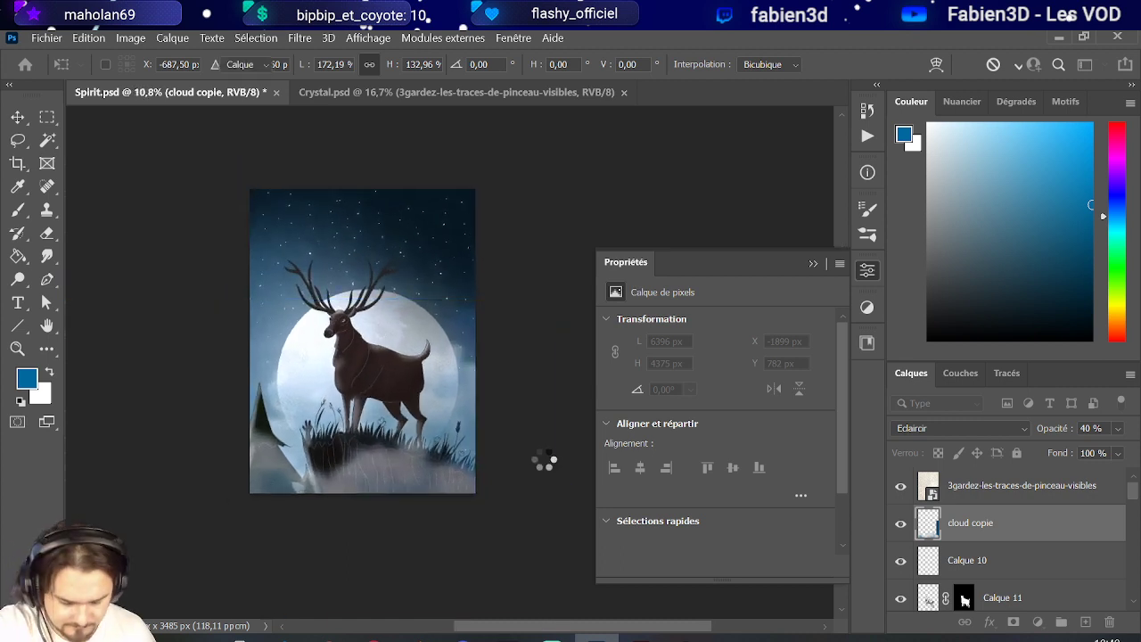
Set the cloud copie layer to 54 % opacity and erase its upper part around the cliff top with a soft 3413-pixel eraser.
click(1115, 429)
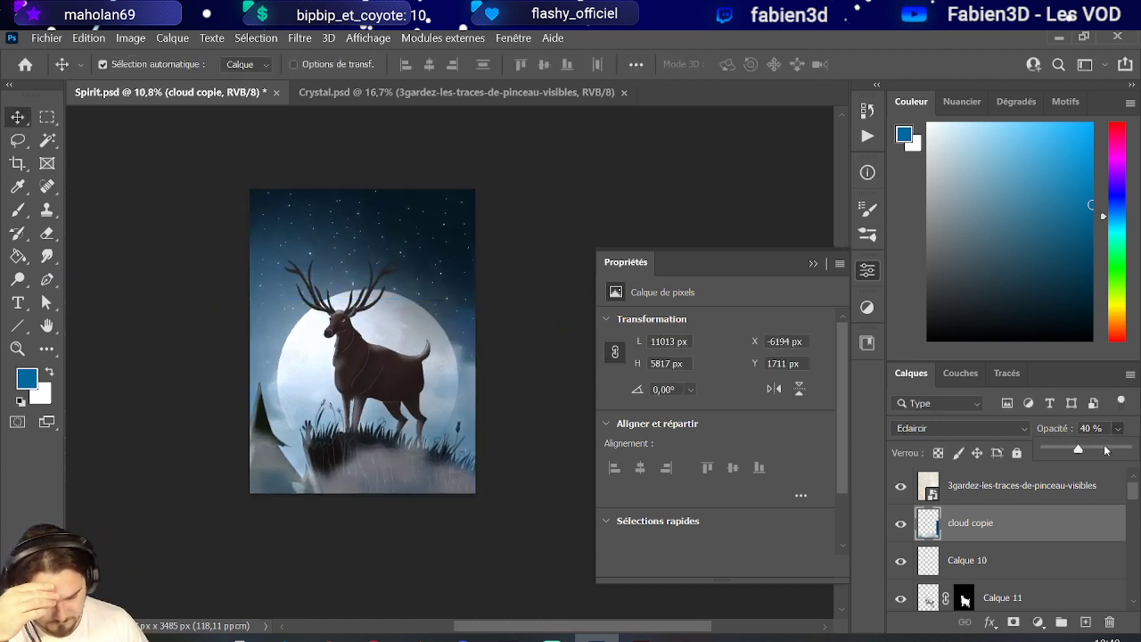
mouse_move(1068, 452)
mouse_down()
mouse_move(1059, 452)
mouse_move(1084, 452)
mouse_up()
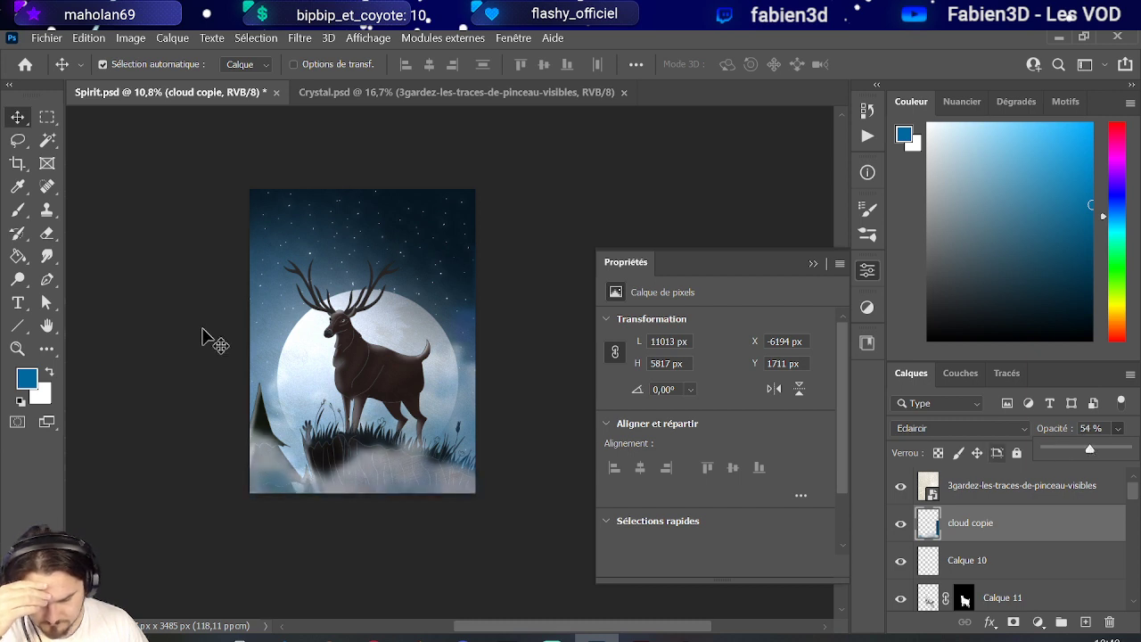
click(17, 210)
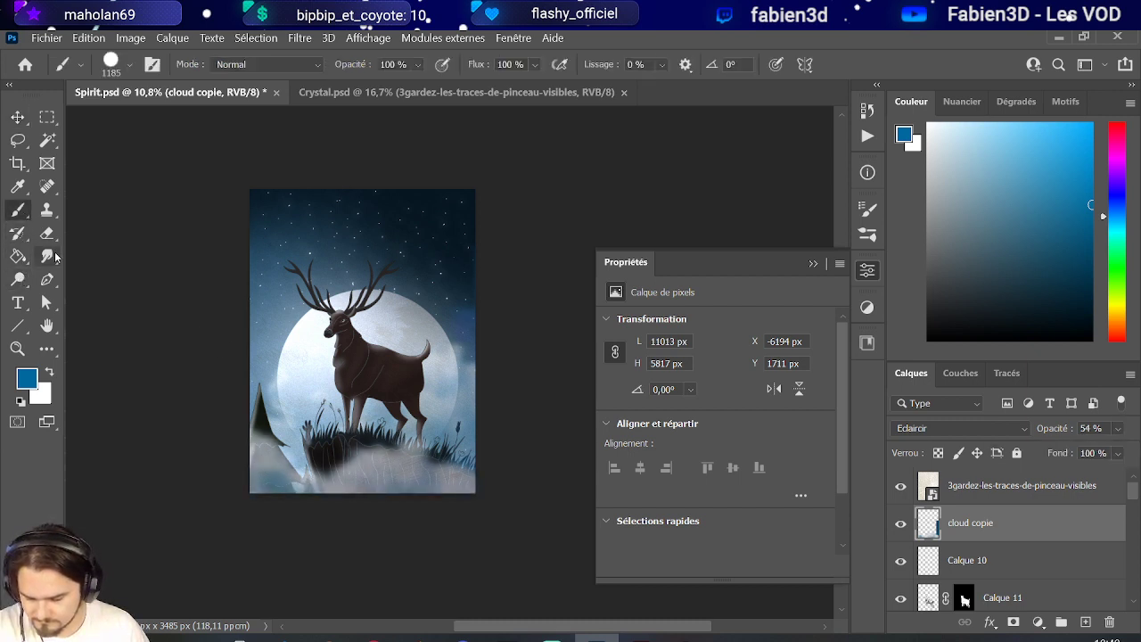
click(48, 232)
drag(404, 373, 535, 369)
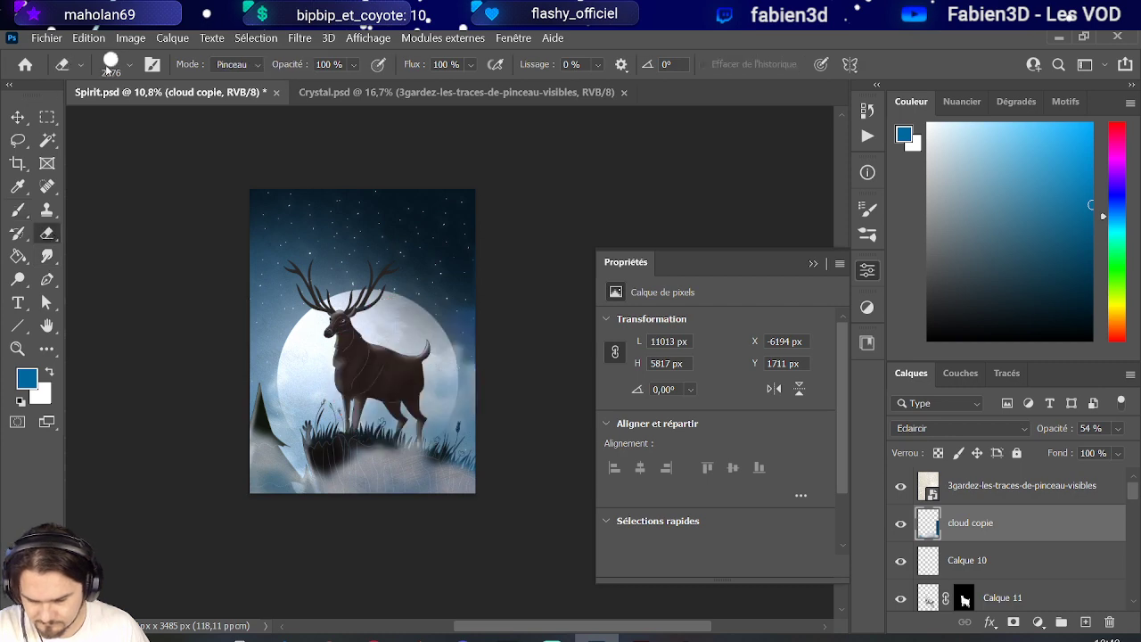
click(130, 65)
double_click(170, 347)
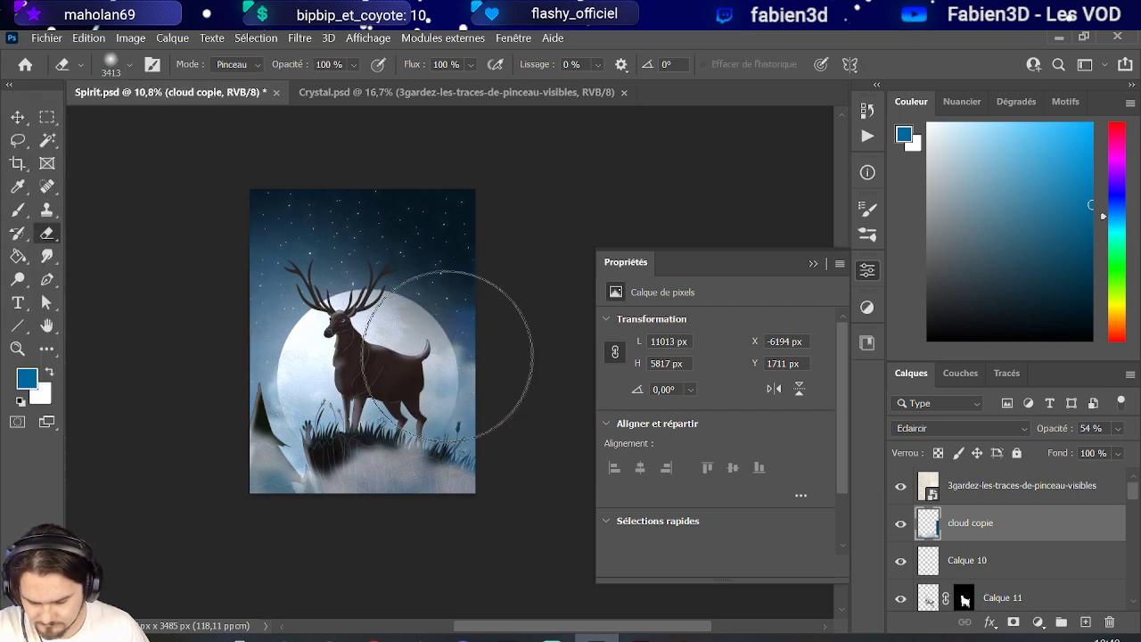
mouse_move(469, 370)
mouse_down()
mouse_move(522, 479)
mouse_move(383, 382)
mouse_move(356, 420)
mouse_move(293, 400)
mouse_move(280, 419)
mouse_up()
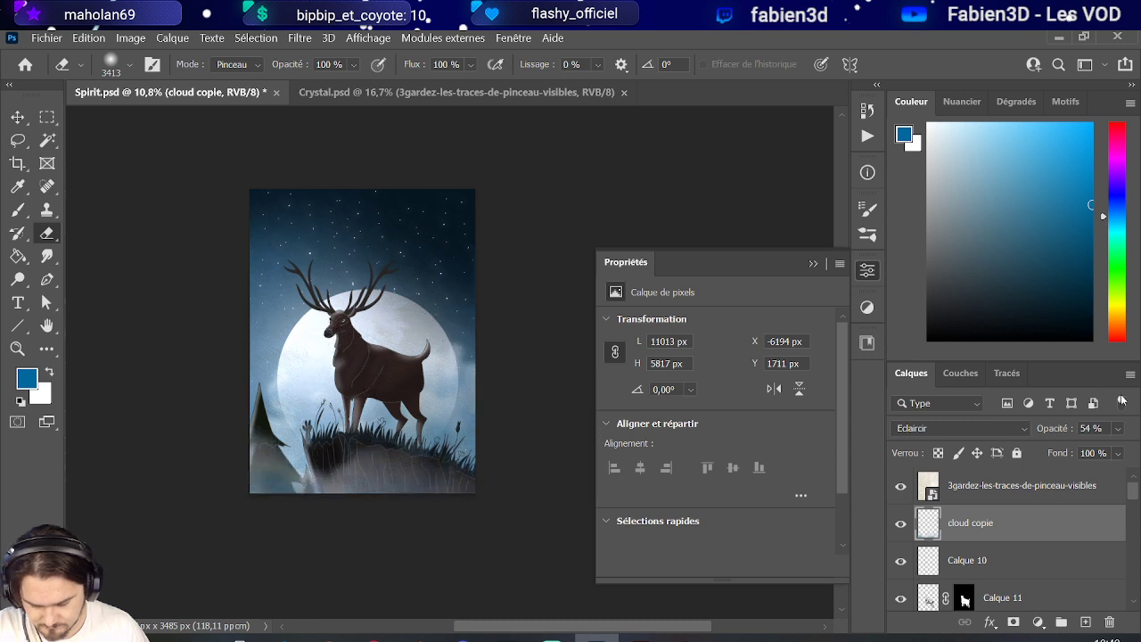
Set the cloud copie layer's blending mode to Luminosité and its opacity to 86 %.
click(963, 428)
click(1051, 428)
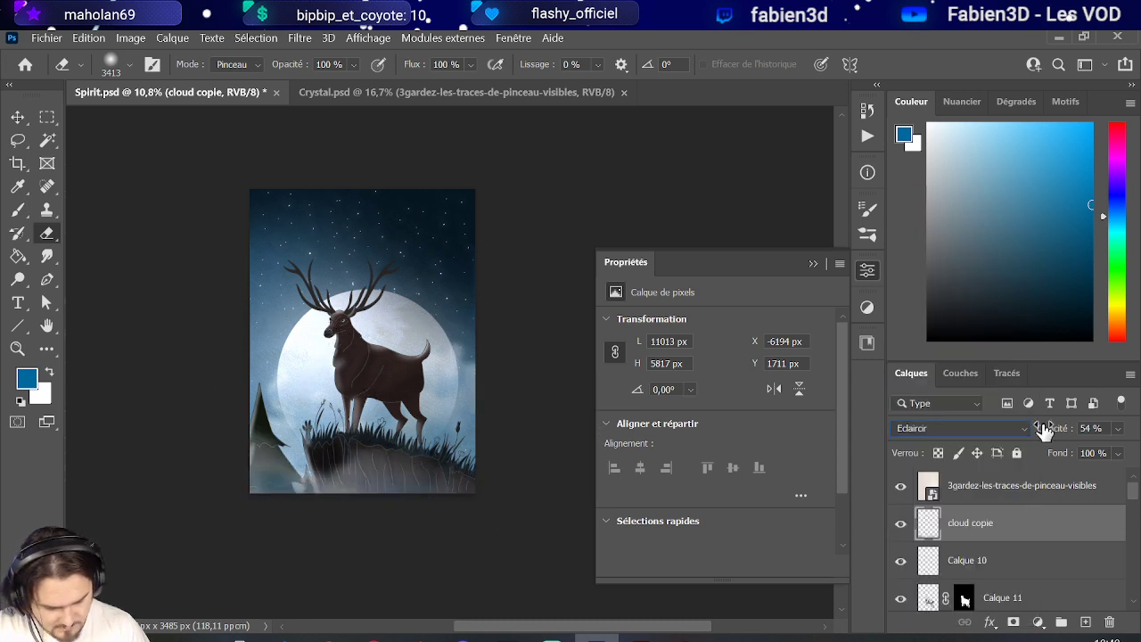
scroll(963, 437, down, 9)
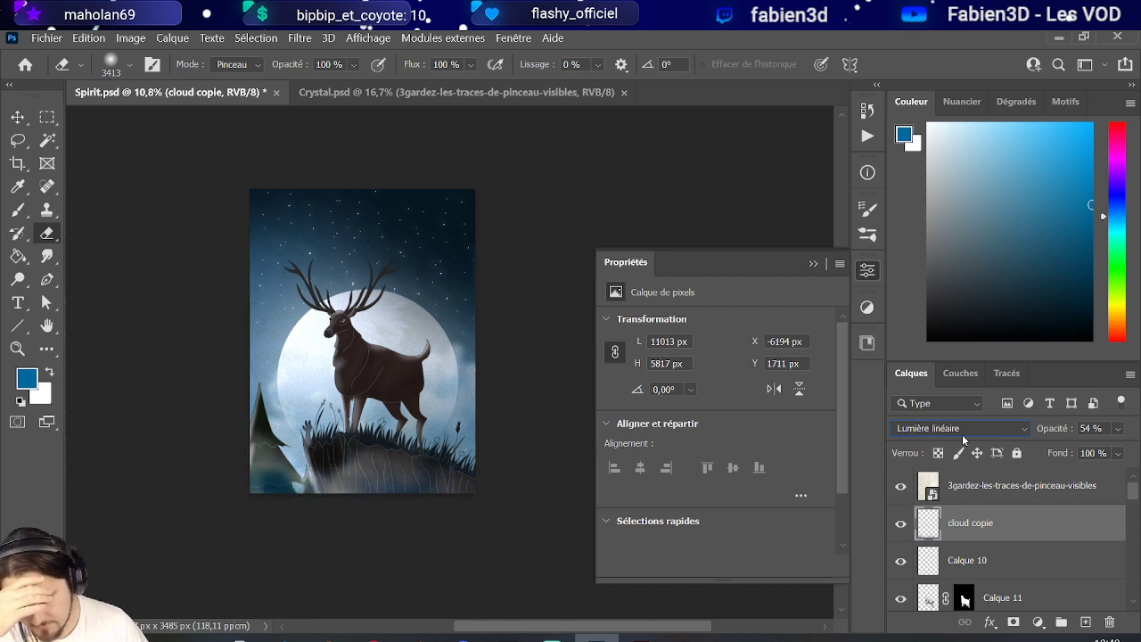
scroll(963, 440, down, 3)
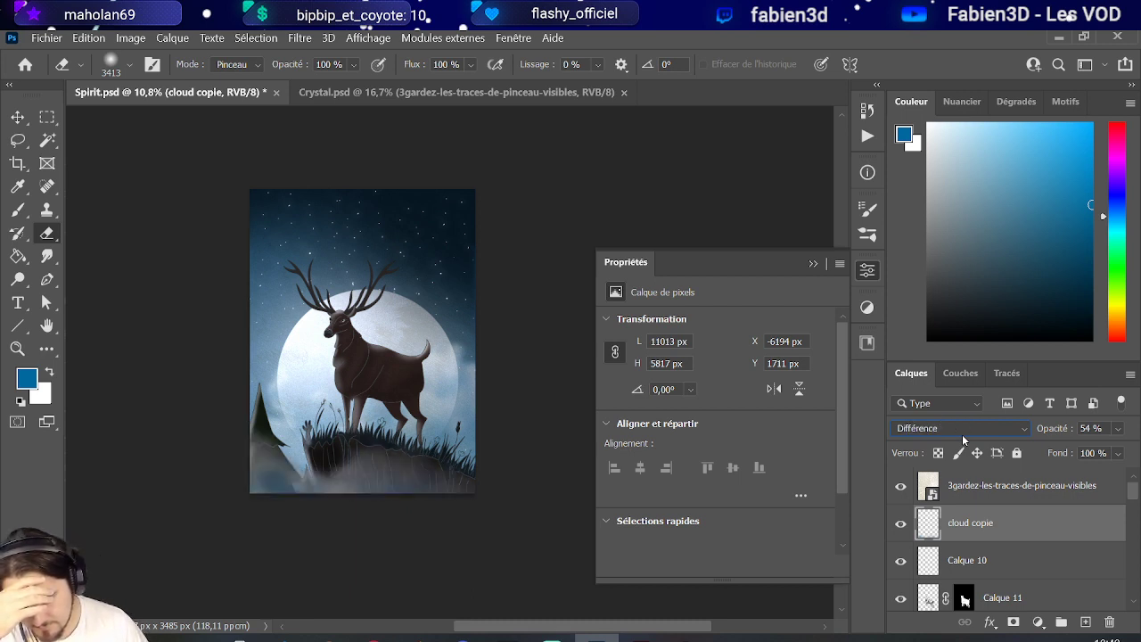
scroll(962, 440, down, 4)
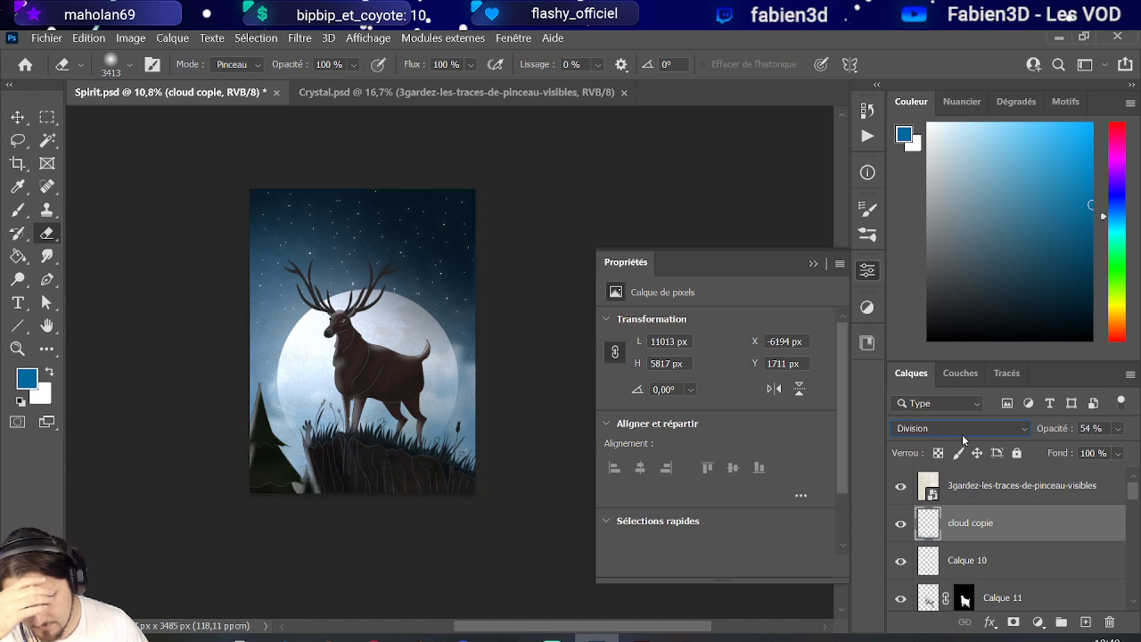
scroll(963, 439, down, 1)
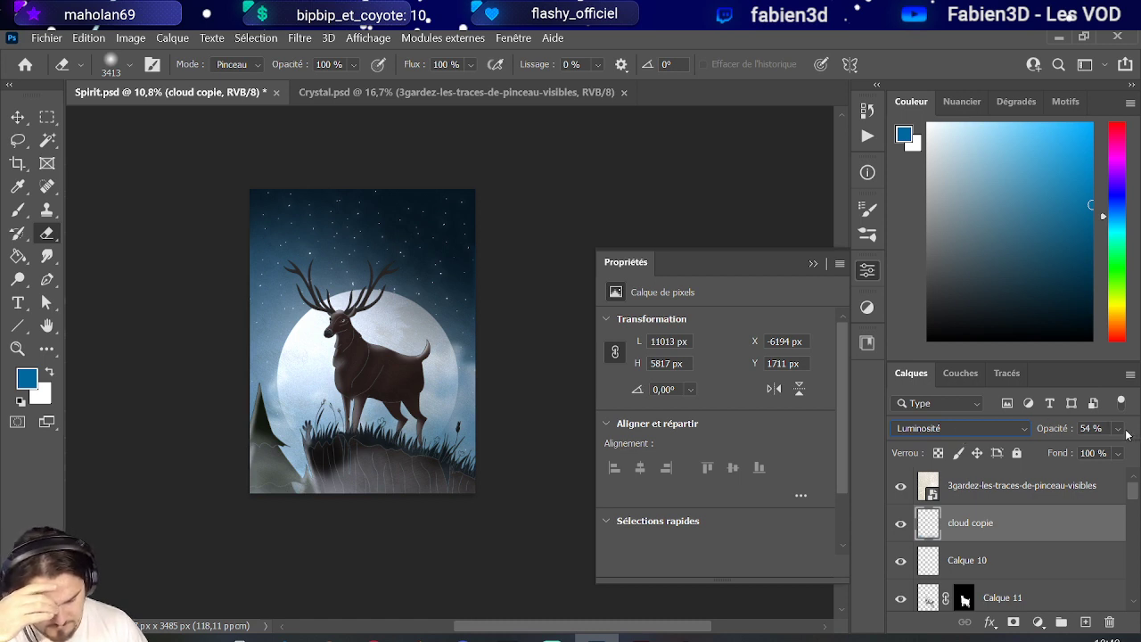
click(1117, 431)
click(1128, 450)
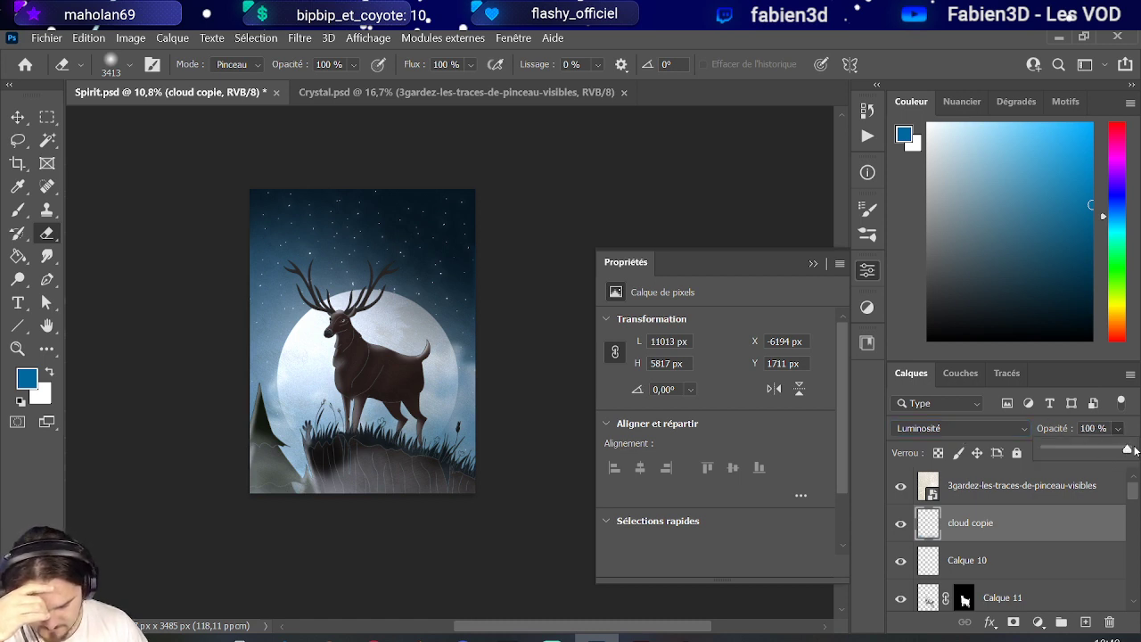
drag(1123, 450, 1117, 451)
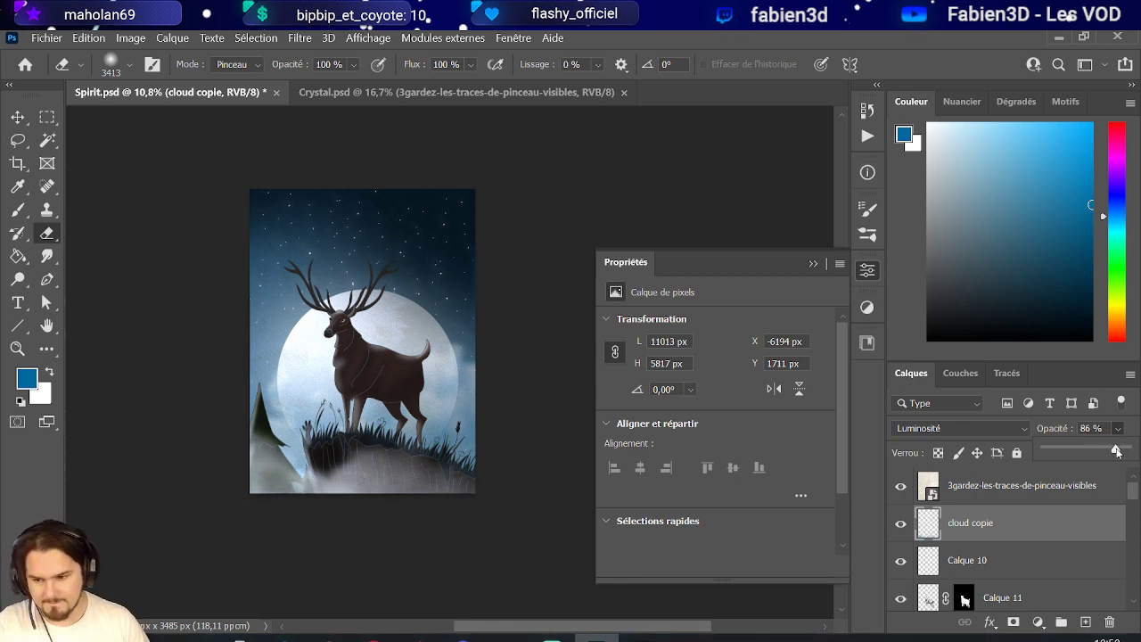
Blur the cloud copie layer with the plain Flou filter and a Gaussian blur with a radius of 110 pixels.
click(996, 526)
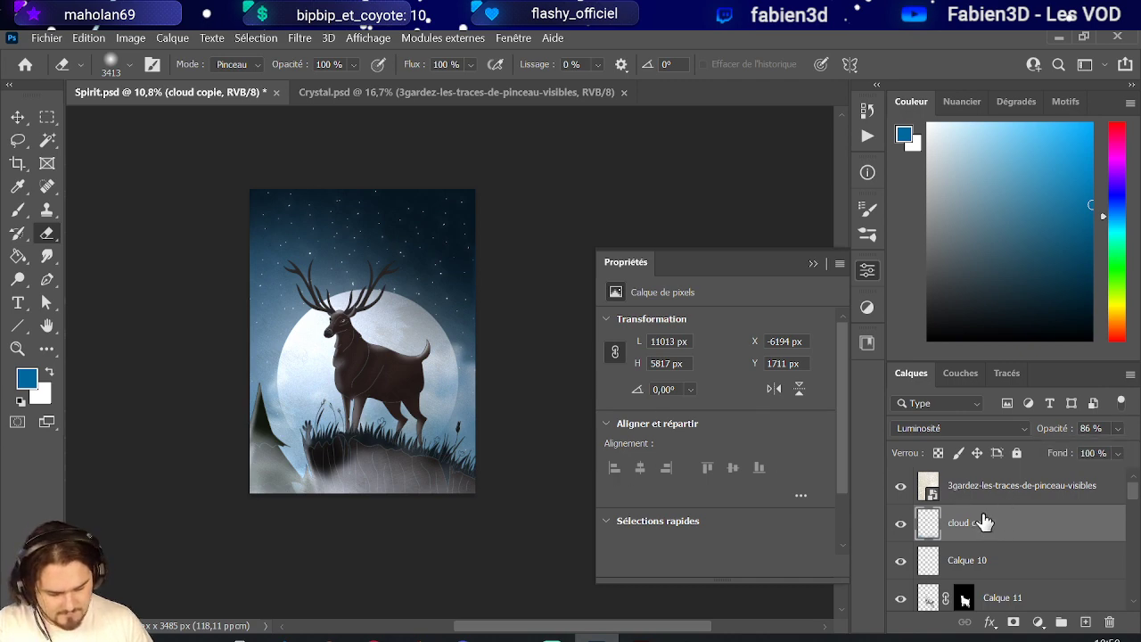
click(260, 39)
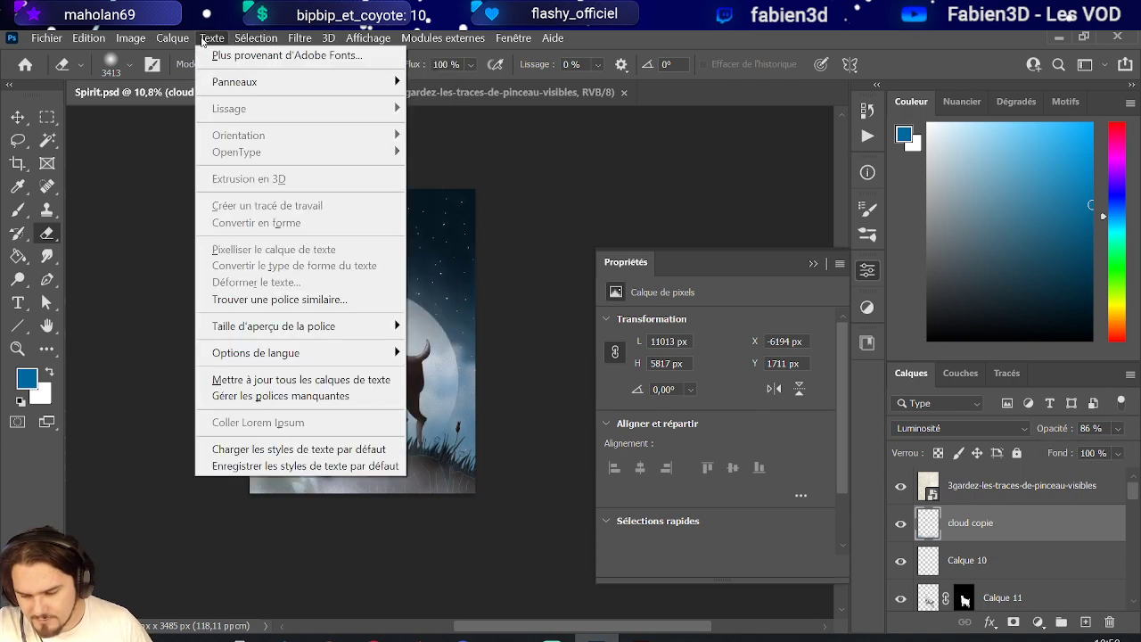
mouse_move(291, 40)
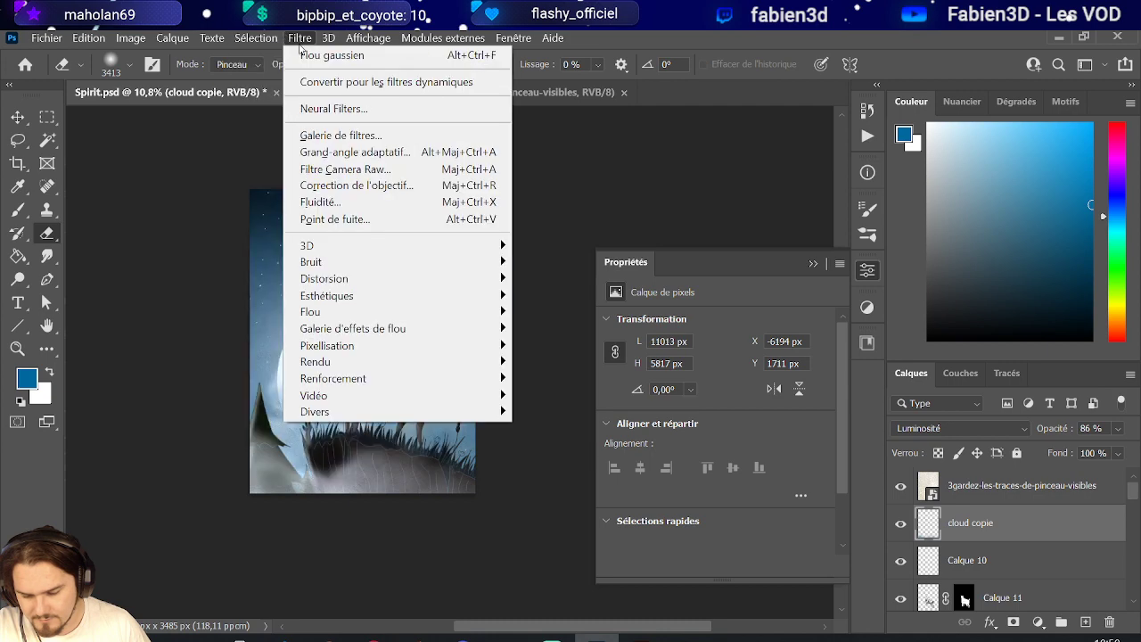
mouse_move(376, 313)
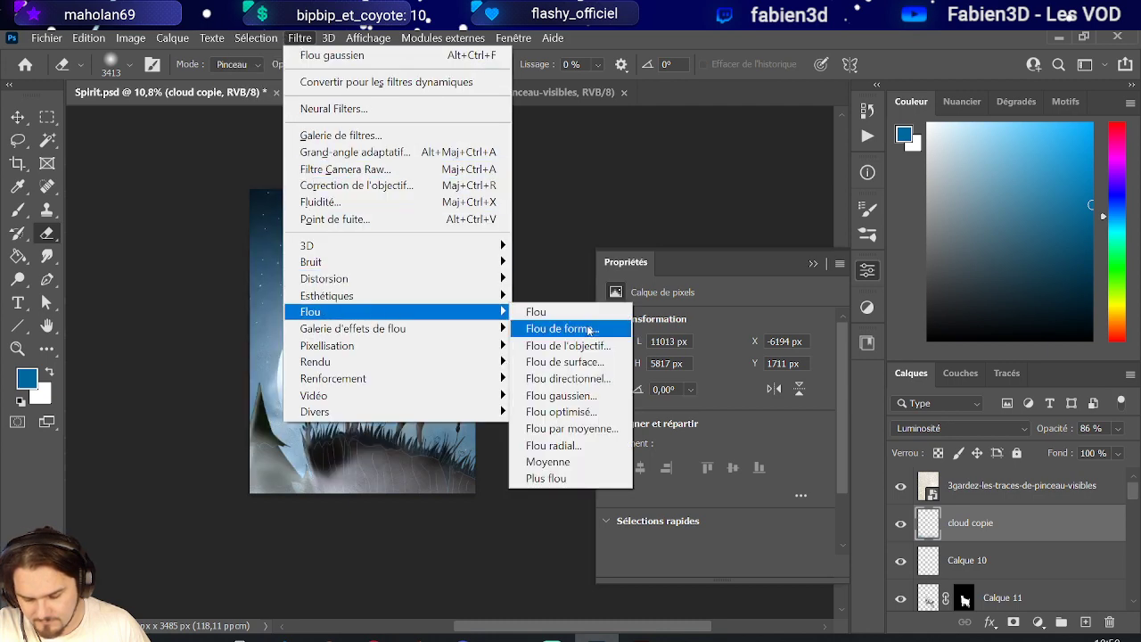
key(Escape)
key(Escape)
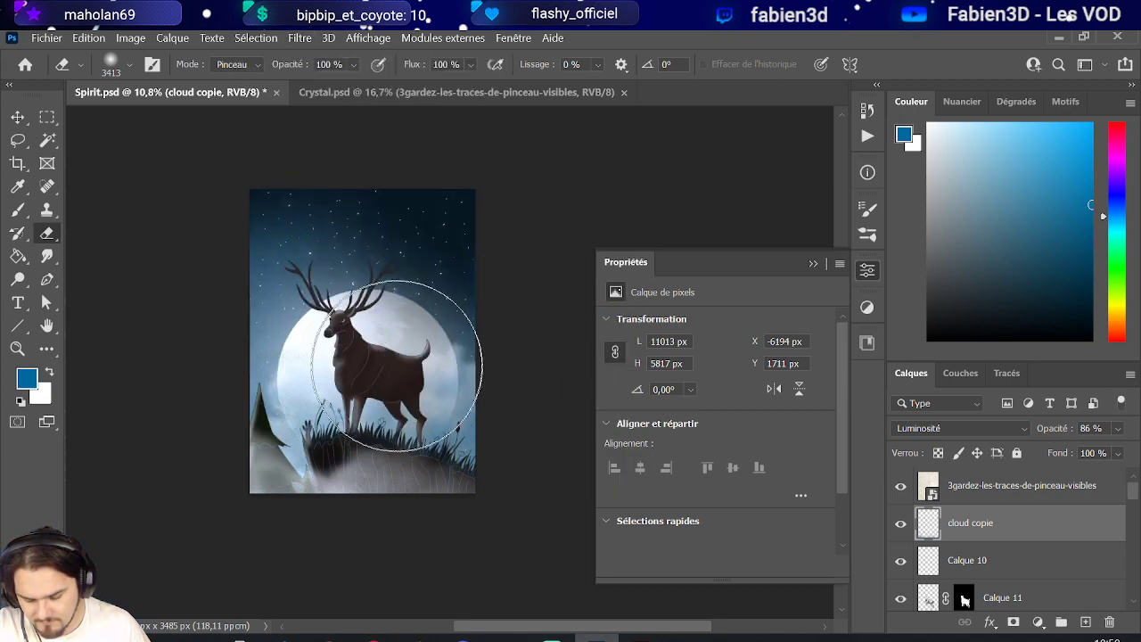
click(300, 39)
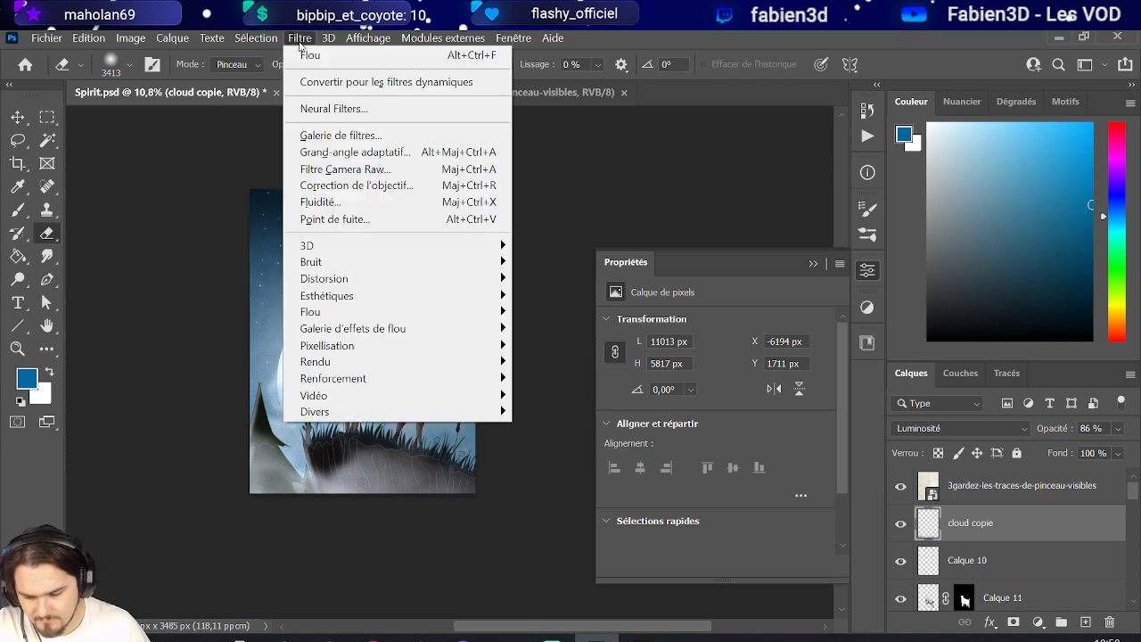
mouse_move(403, 313)
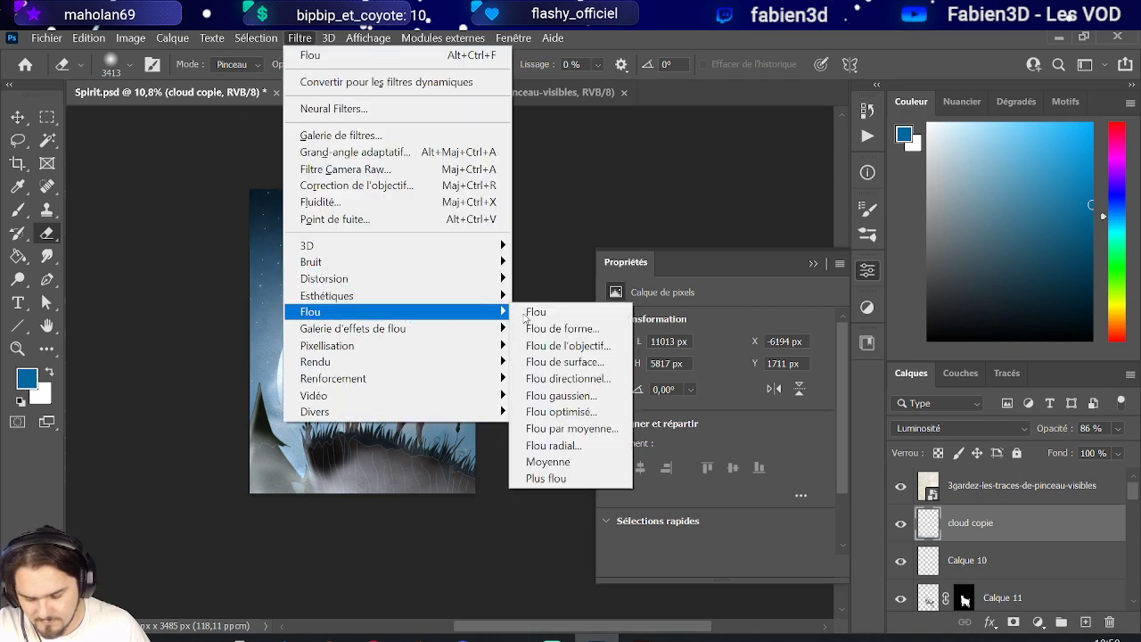
click(575, 396)
drag(705, 419, 730, 420)
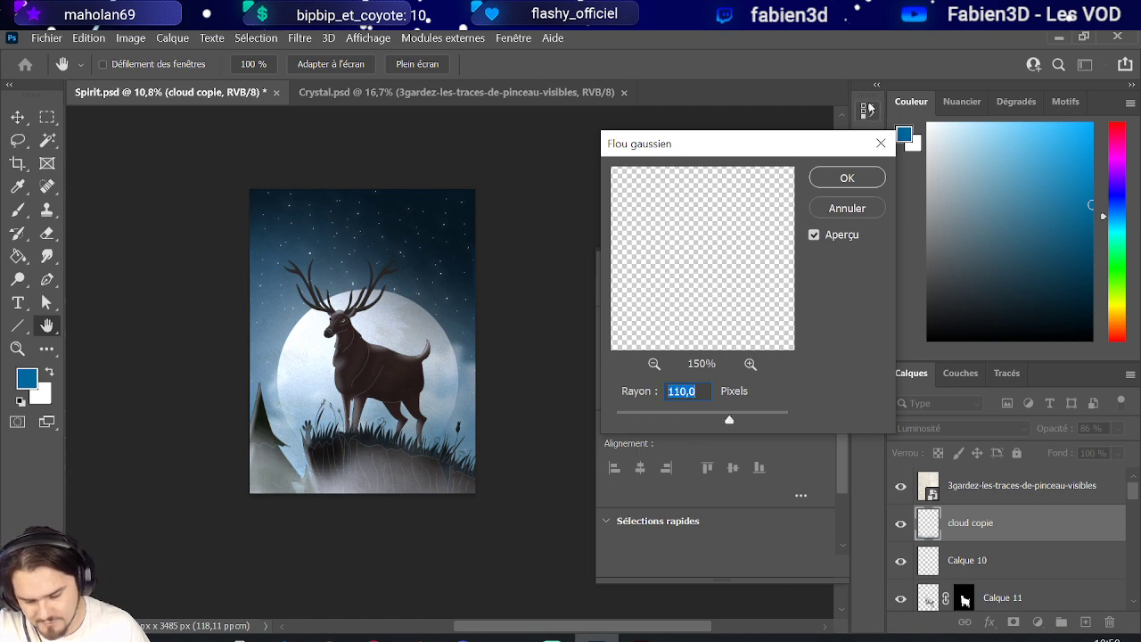
click(847, 177)
key(e)
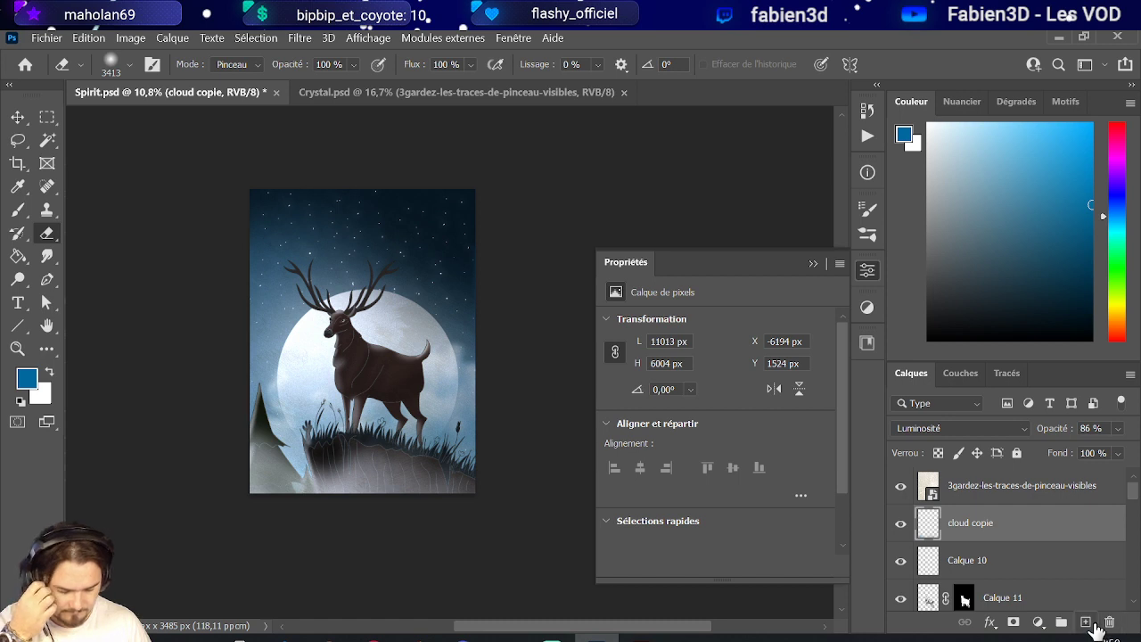
Add a new layer above cloud copie and ready a 2940-pixel brush with a very dark blue sampled from the night sky.
click(1088, 622)
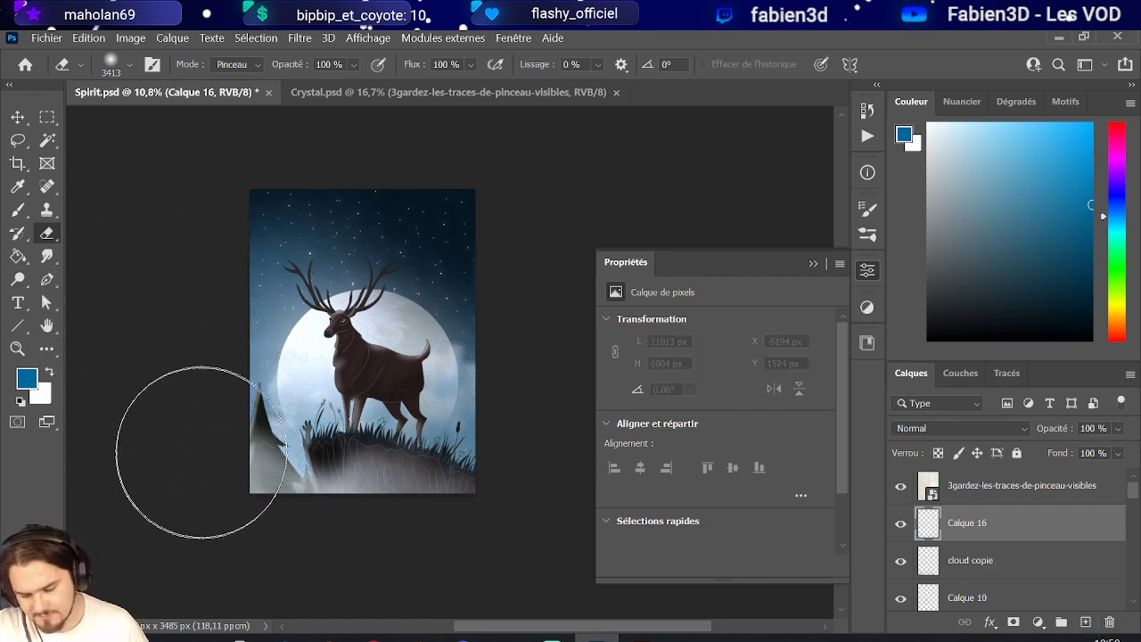
scroll(220, 458, up, 1)
scroll(220, 459, up, 1)
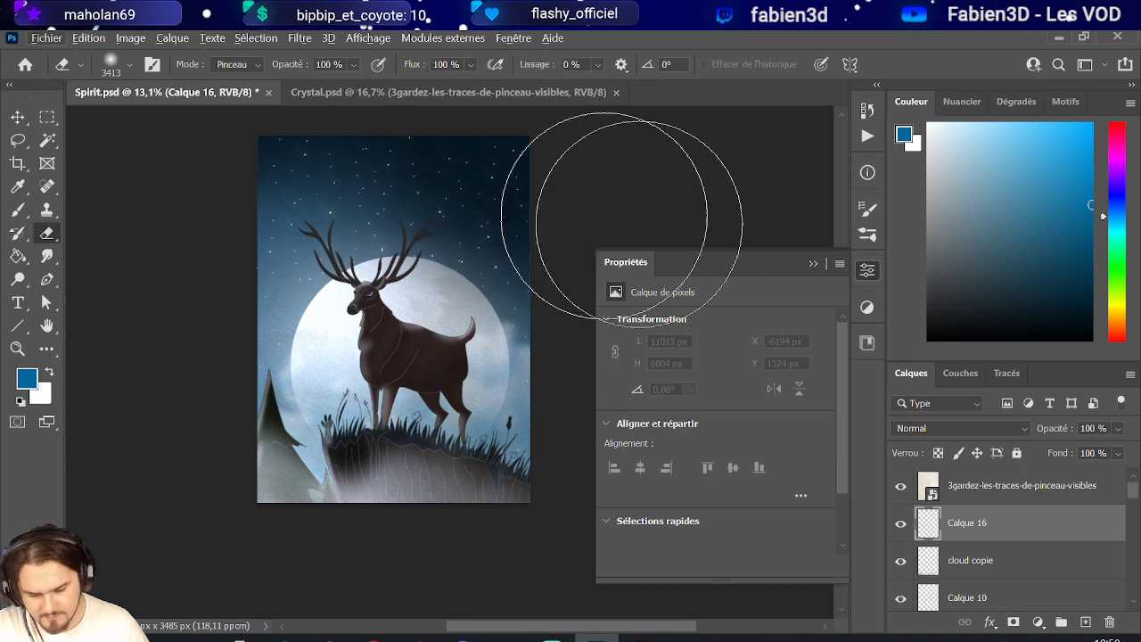
key(d)
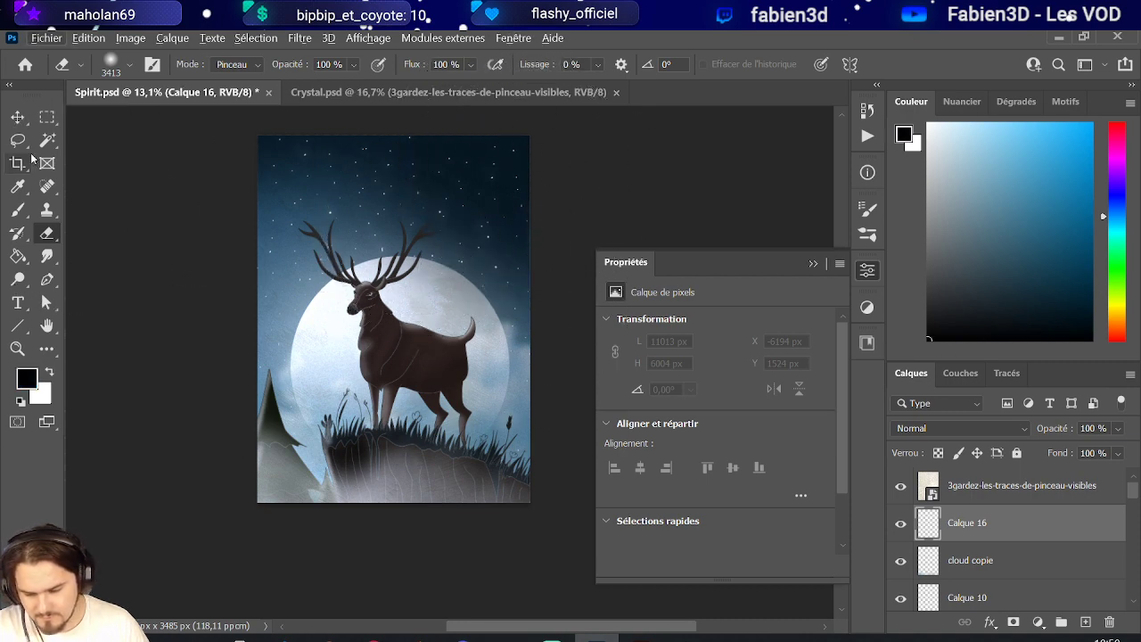
click(20, 214)
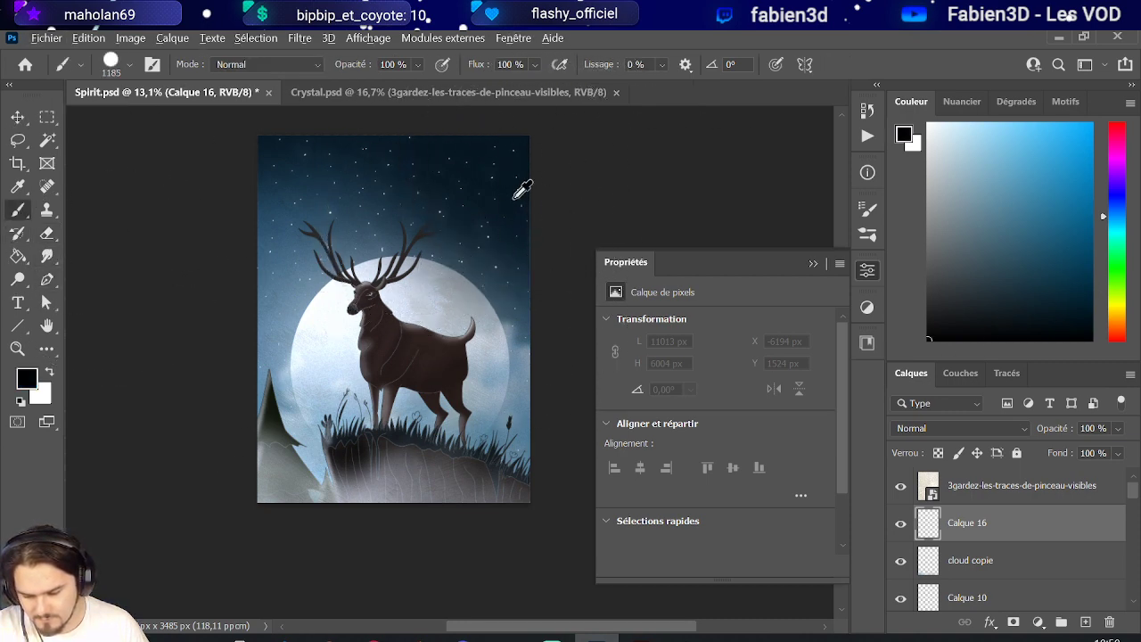
key(bracketright)
key(bracketright)
key(bracketright)
key(bracketright)
key(bracketright)
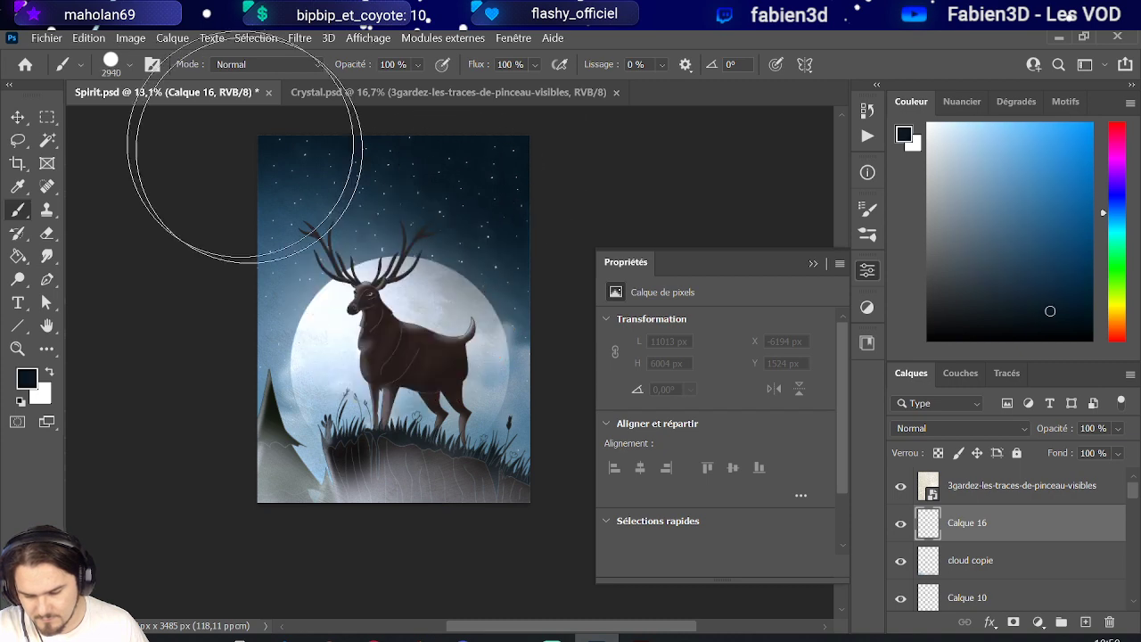
Paint a black vignette around the illustration's edges with a soft 3328-pixel brush at 0 % hardness.
click(131, 65)
click(124, 347)
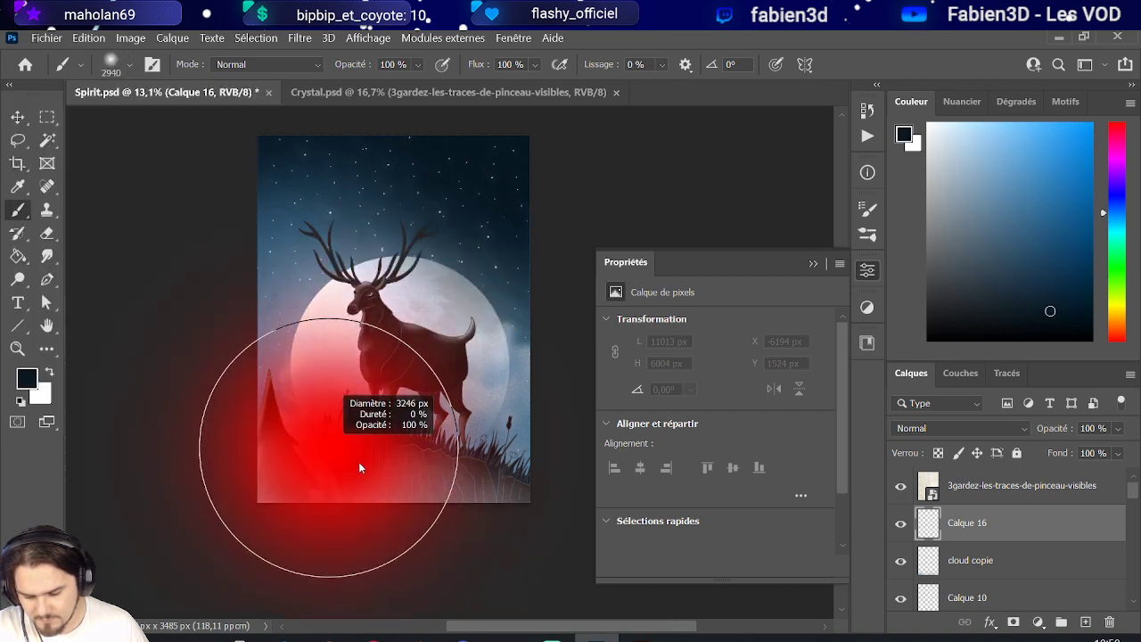
key(ctrl+z)
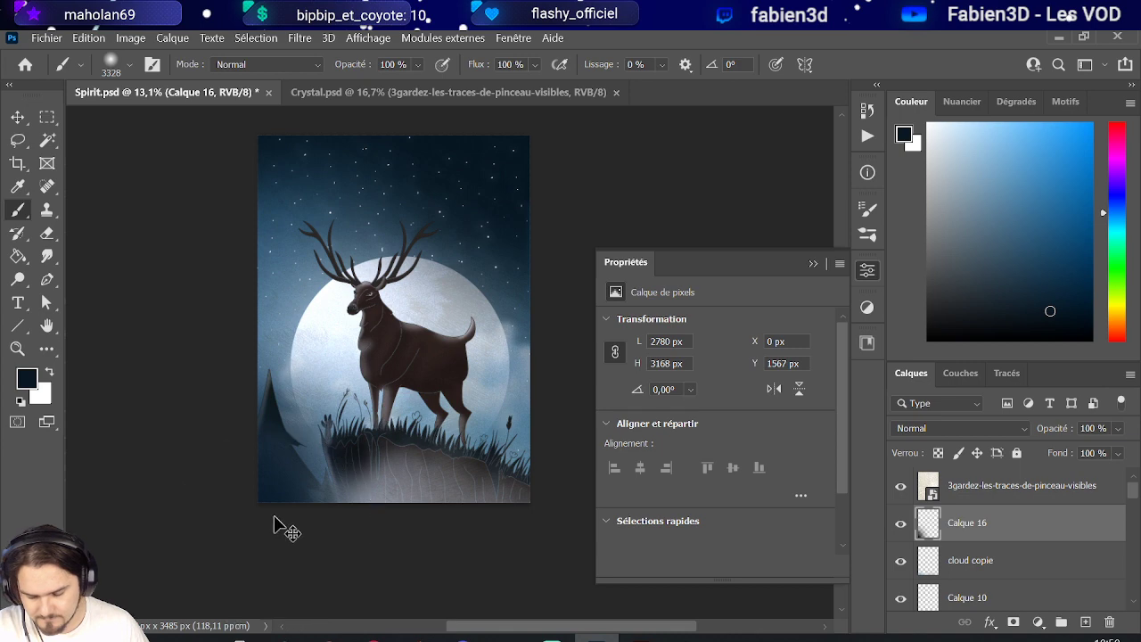
drag(1075, 312, 1096, 373)
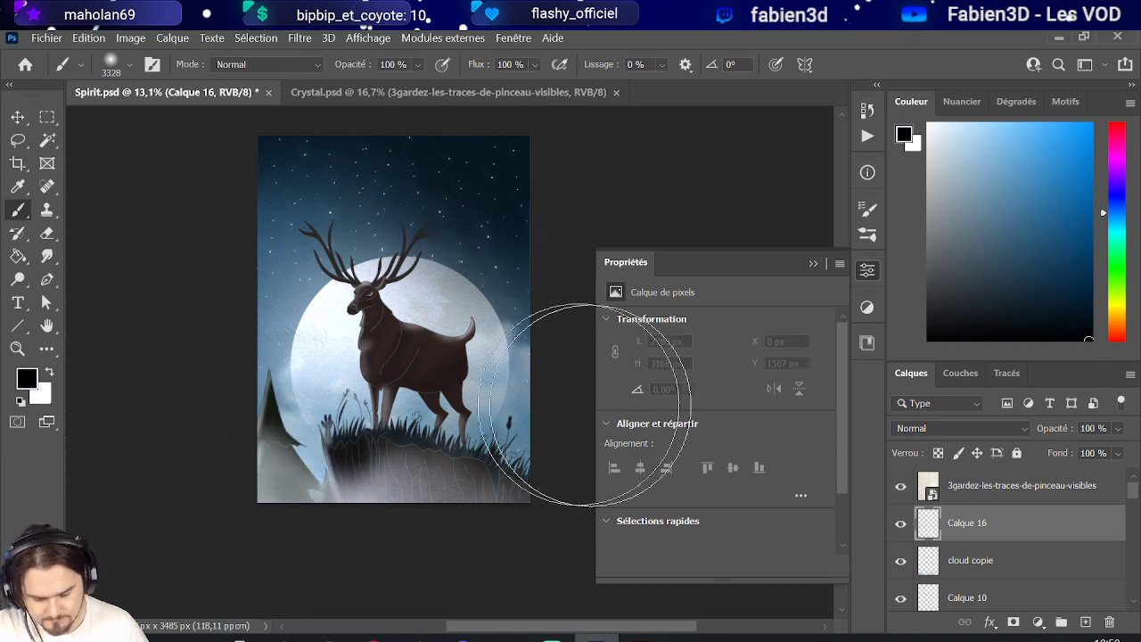
scroll(250, 561, down, 1)
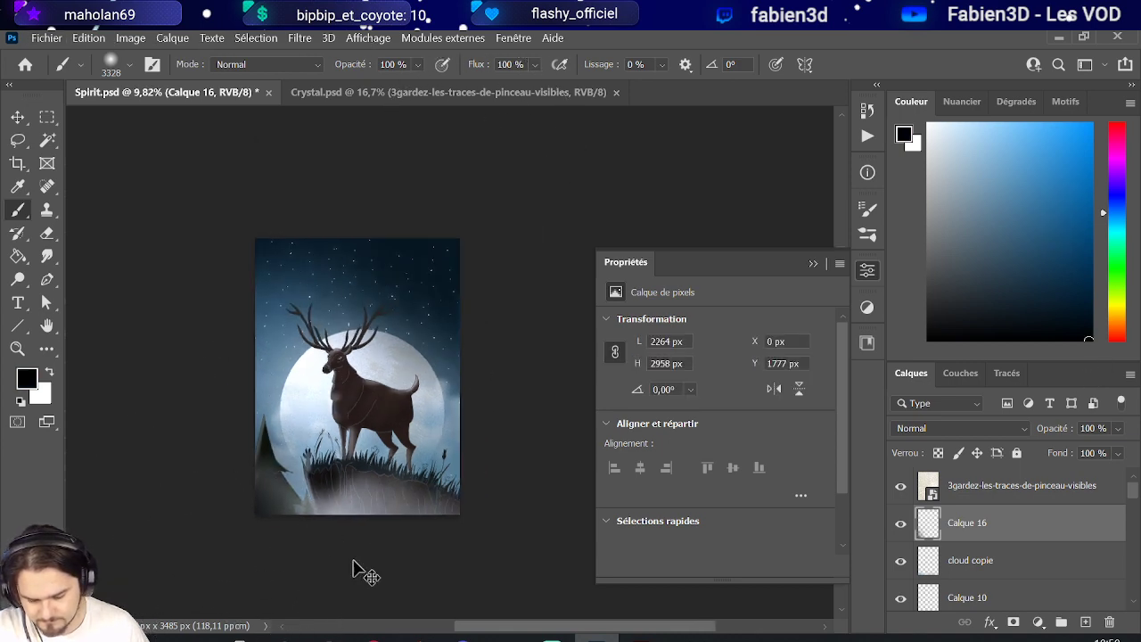
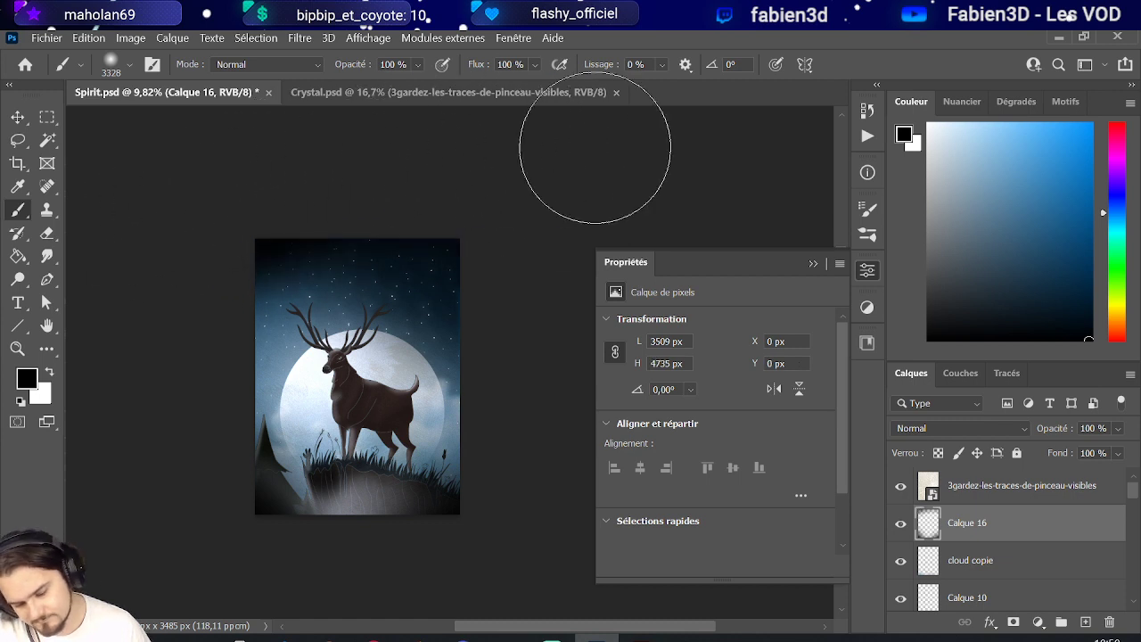
Set the vignette layer Calque 16 to Produit blending mode with 30 % opacity.
click(997, 430)
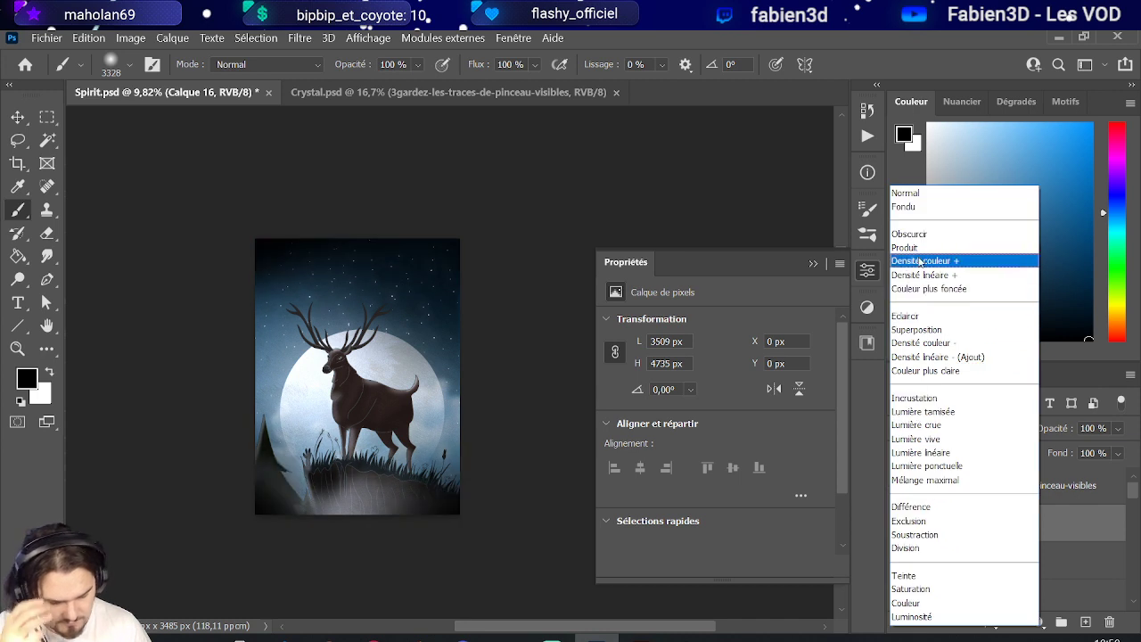
click(922, 257)
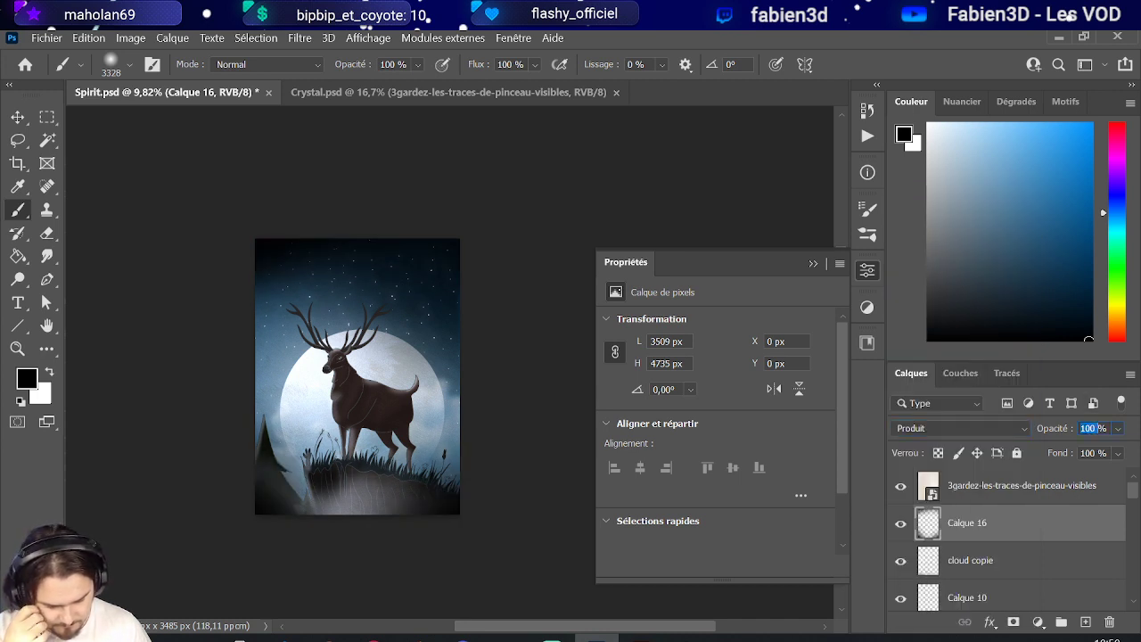
text(30)
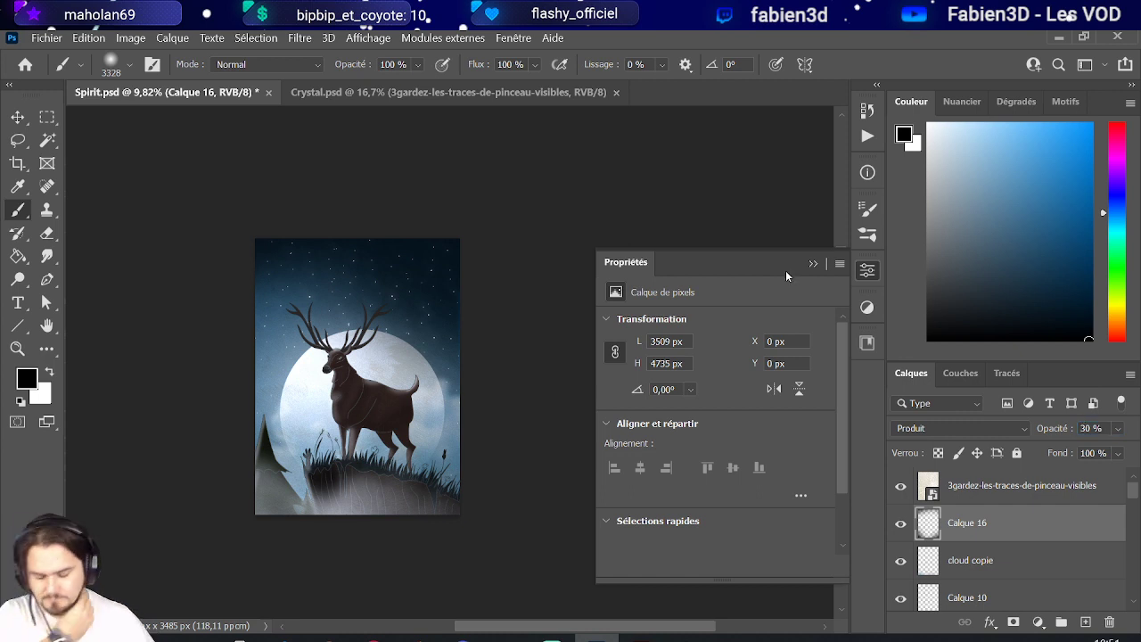
Add a photo filter adjustment above the 3gardez-les-traces-de-pinceau-visibles layer using Cooling Filter (LBB) at 12 % density.
click(981, 495)
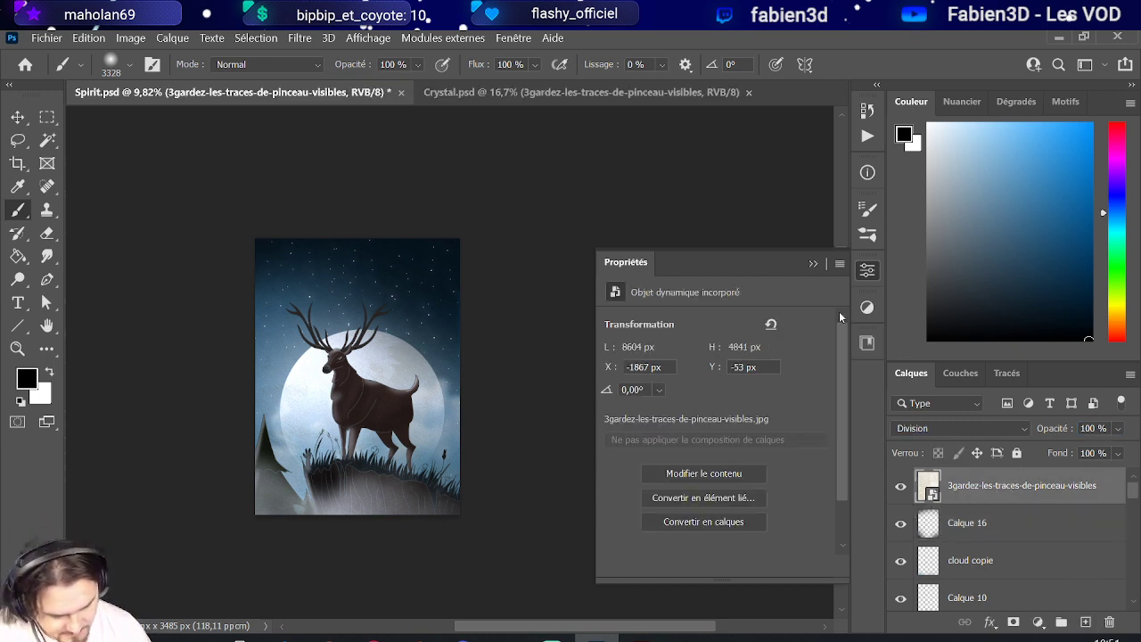
click(867, 306)
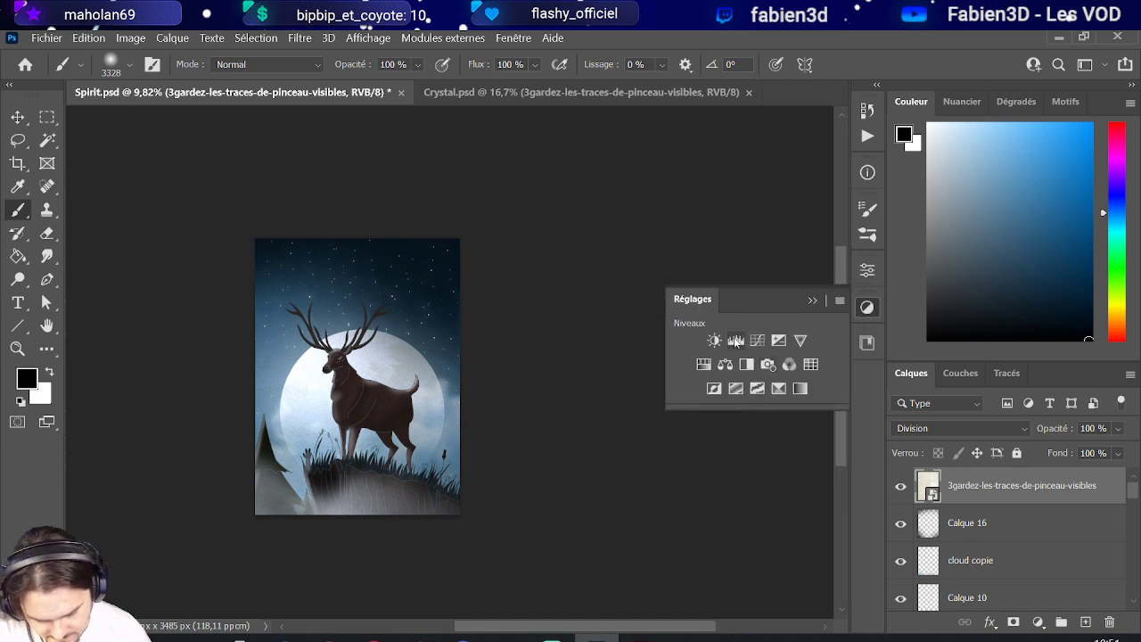
click(771, 365)
click(699, 321)
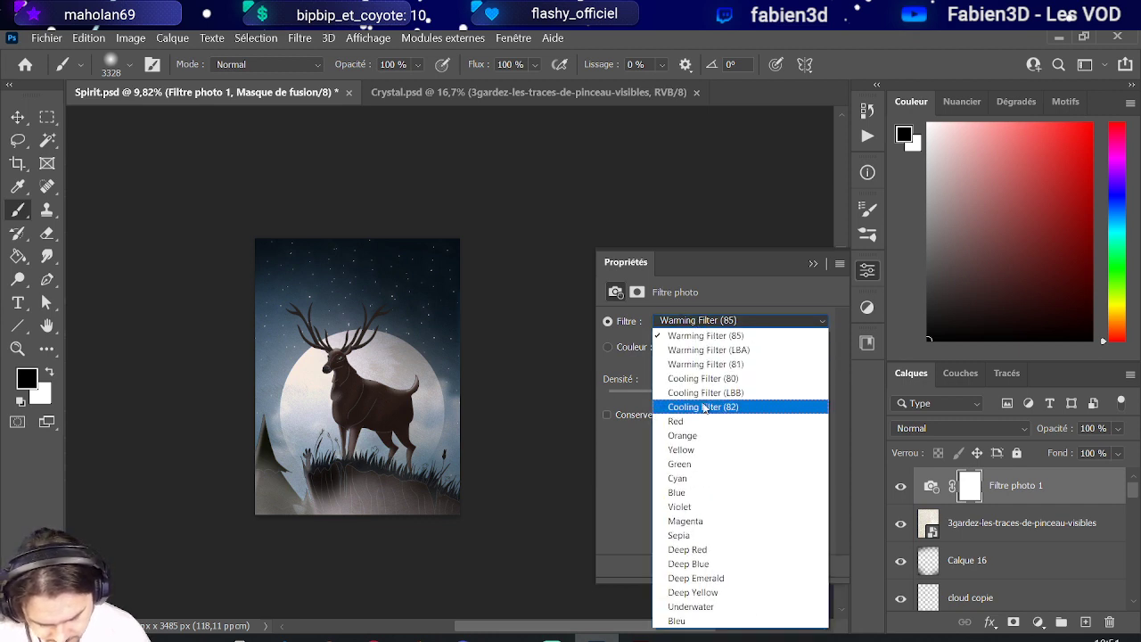
click(728, 382)
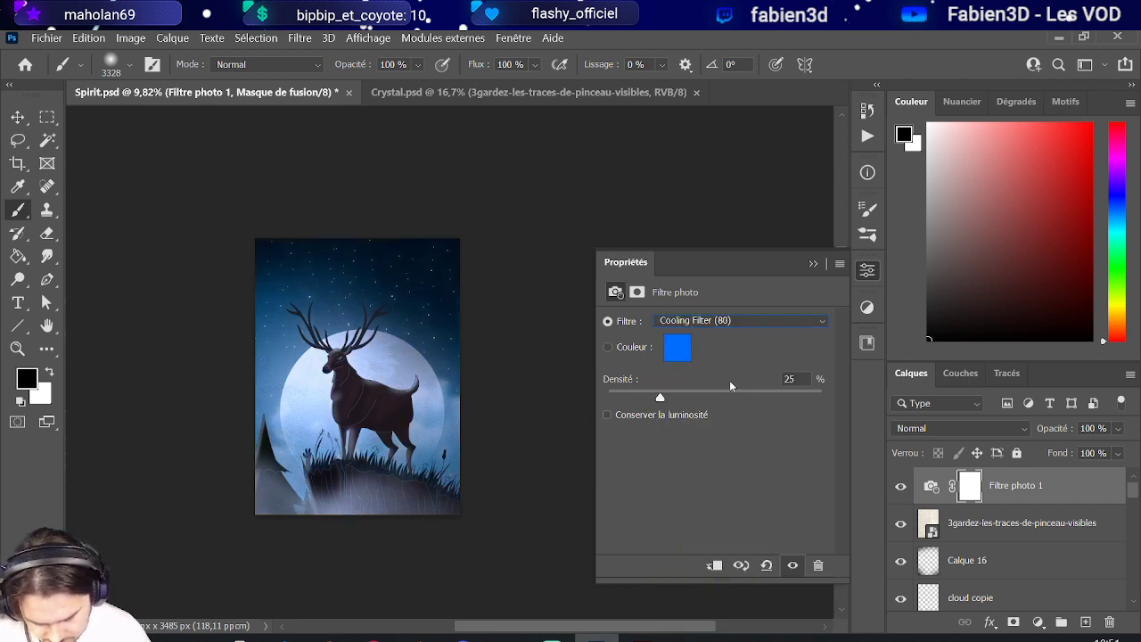
click(724, 321)
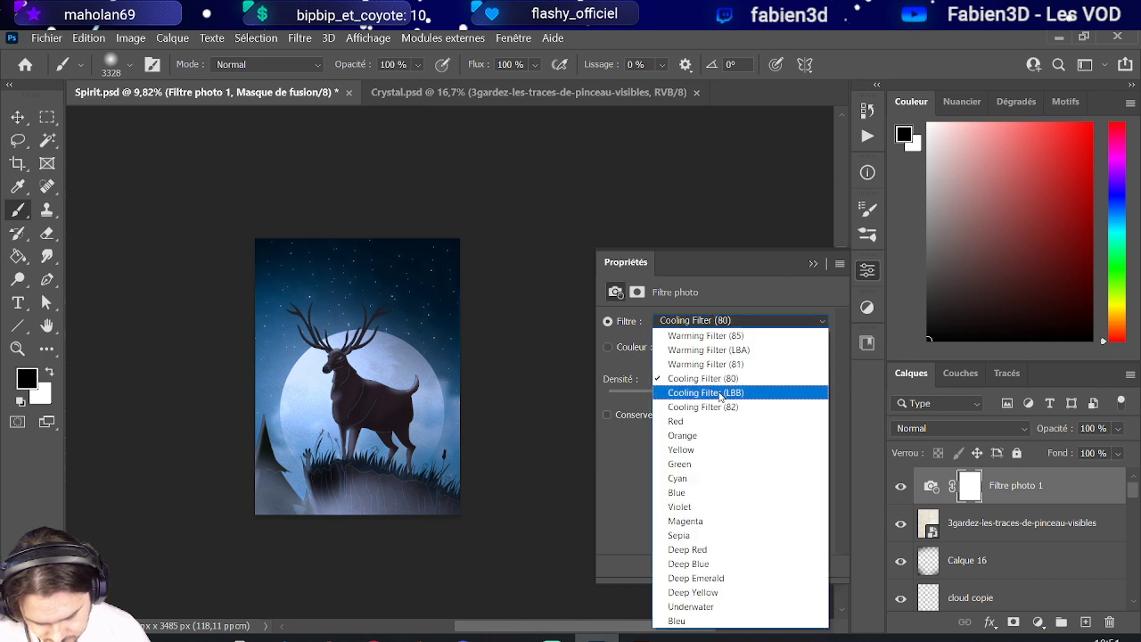
click(719, 391)
drag(654, 403, 633, 403)
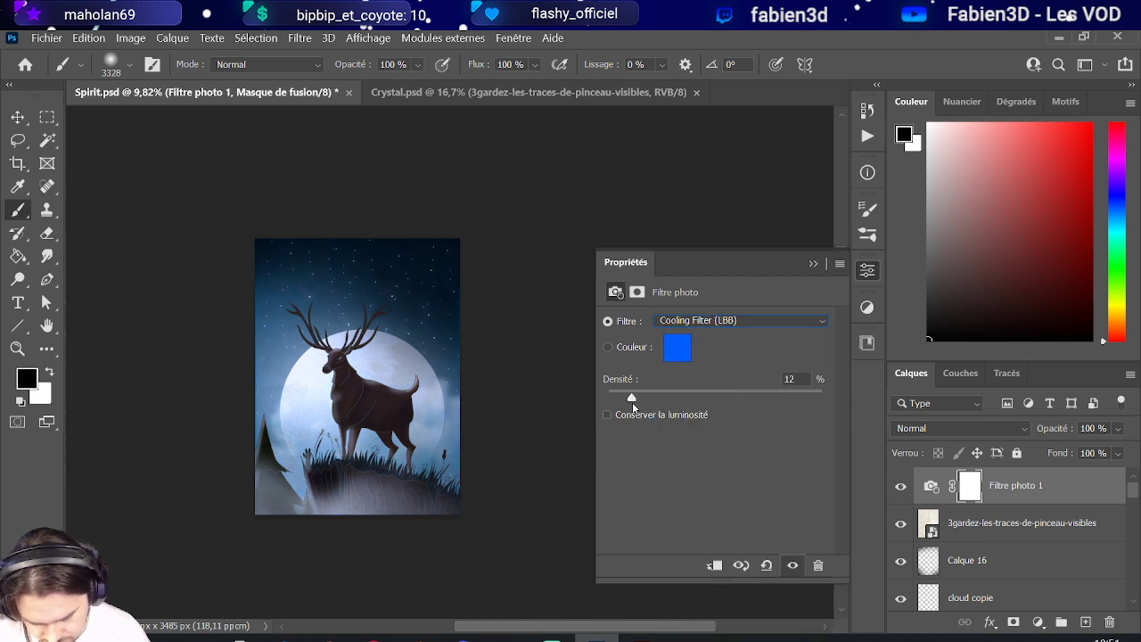
Switch the photo filter to Cooling Filter (82), set its density to 27 % and enable Conserver la luminosité.
click(709, 321)
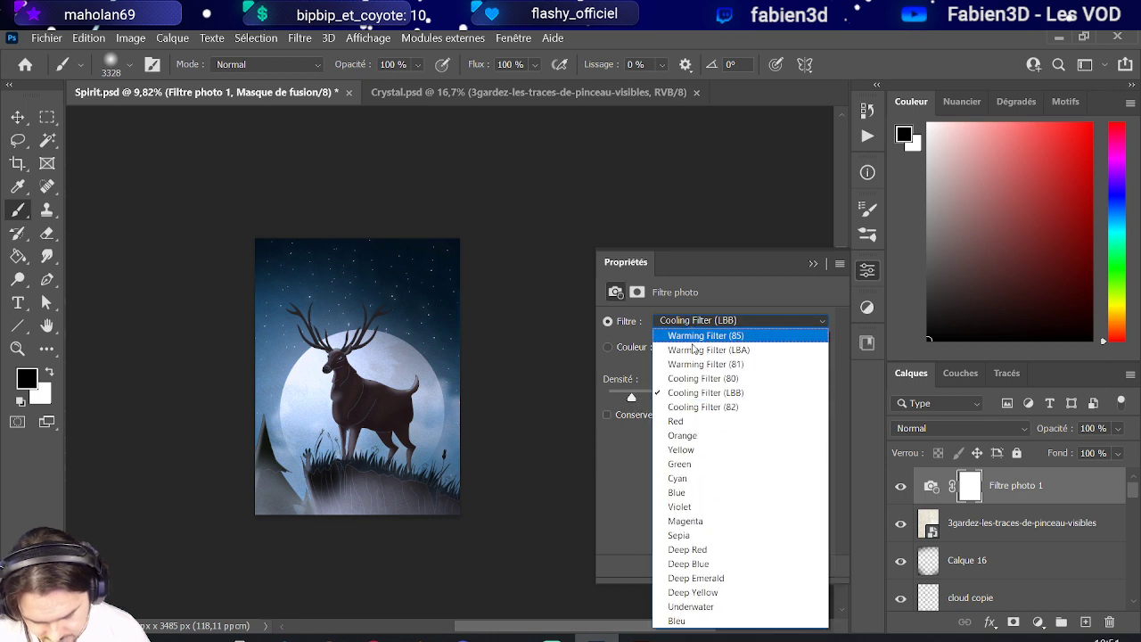
click(705, 407)
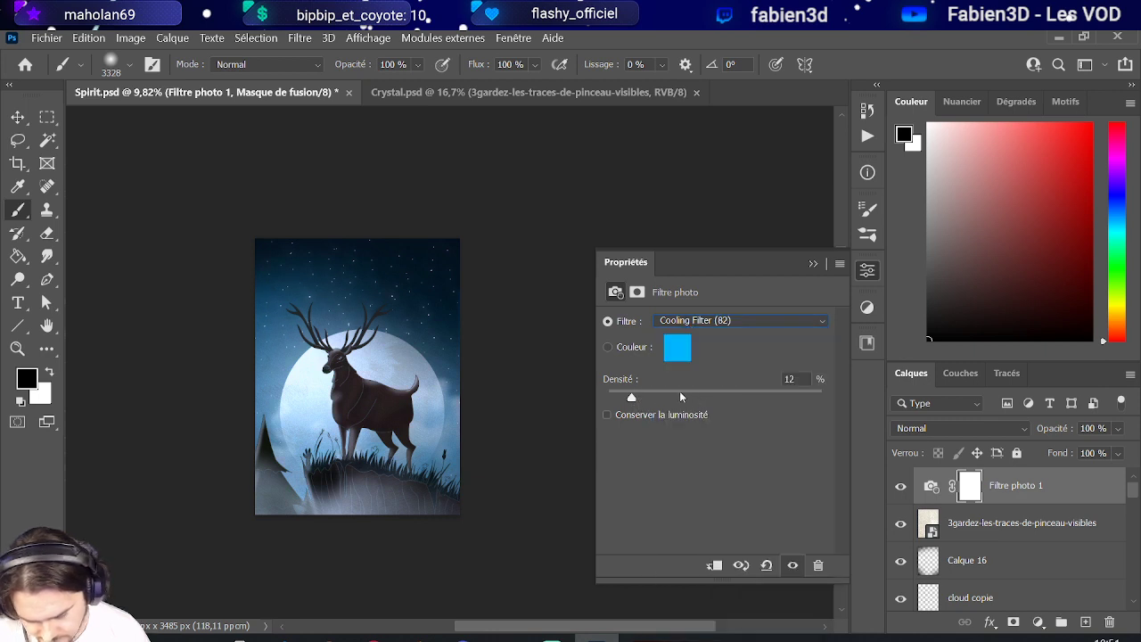
mouse_move(631, 396)
mouse_down()
mouse_move(661, 398)
mouse_move(647, 406)
mouse_up()
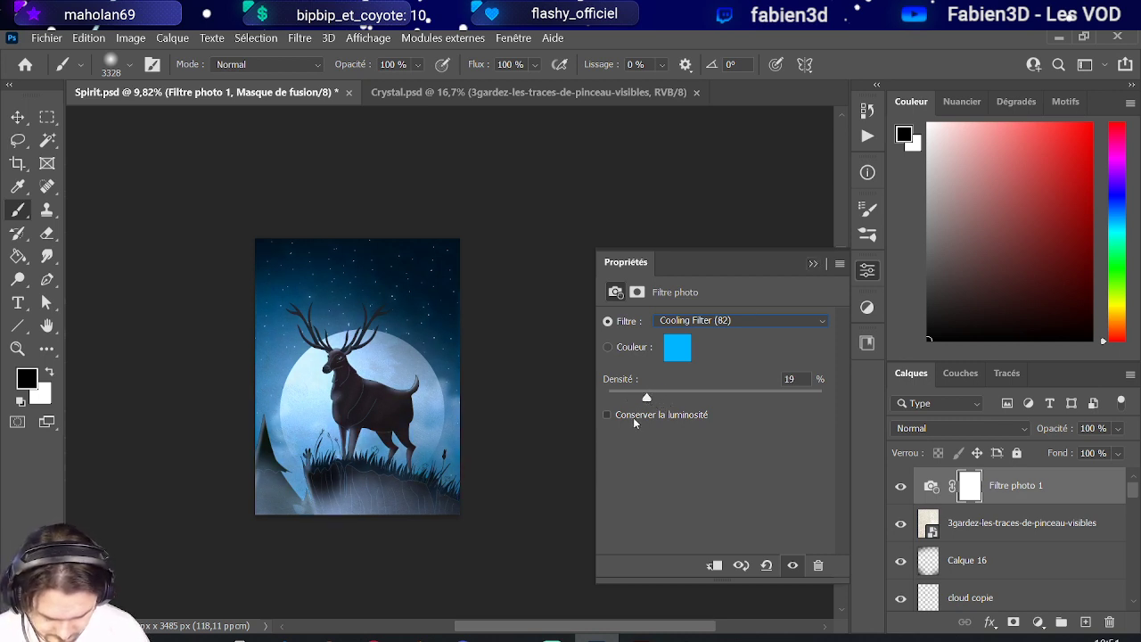
click(634, 418)
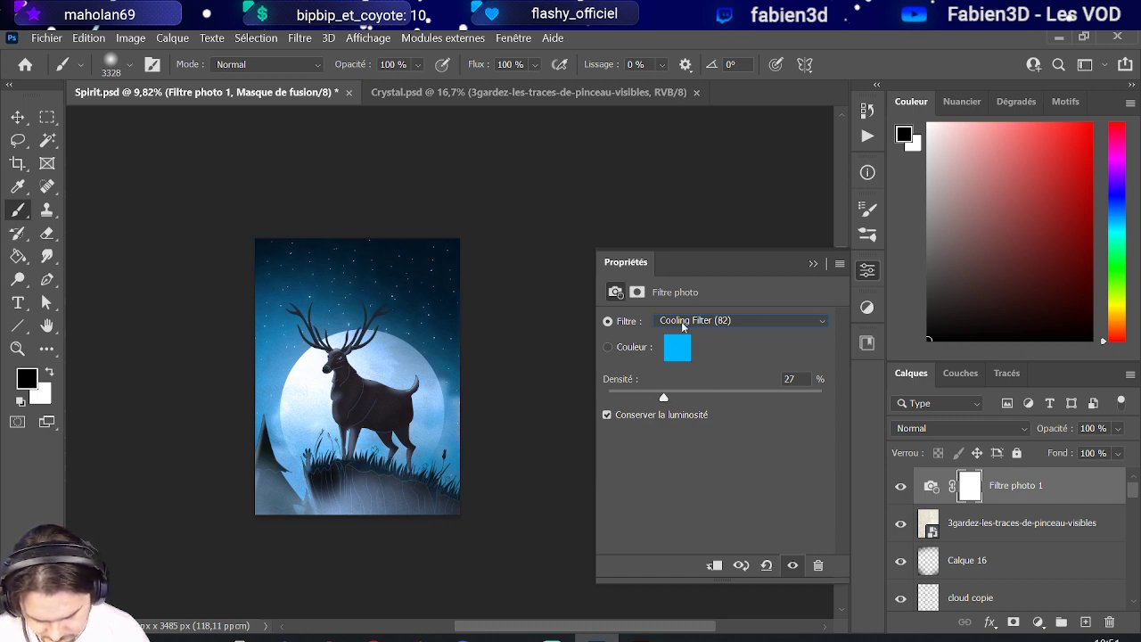
click(713, 321)
click(719, 391)
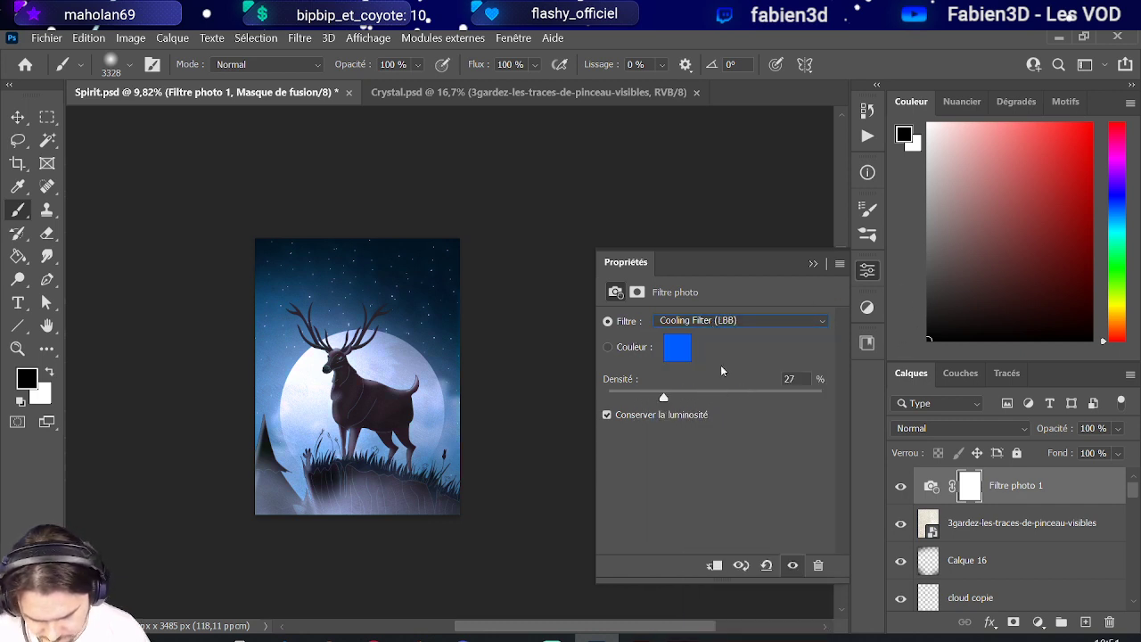
click(703, 321)
click(726, 406)
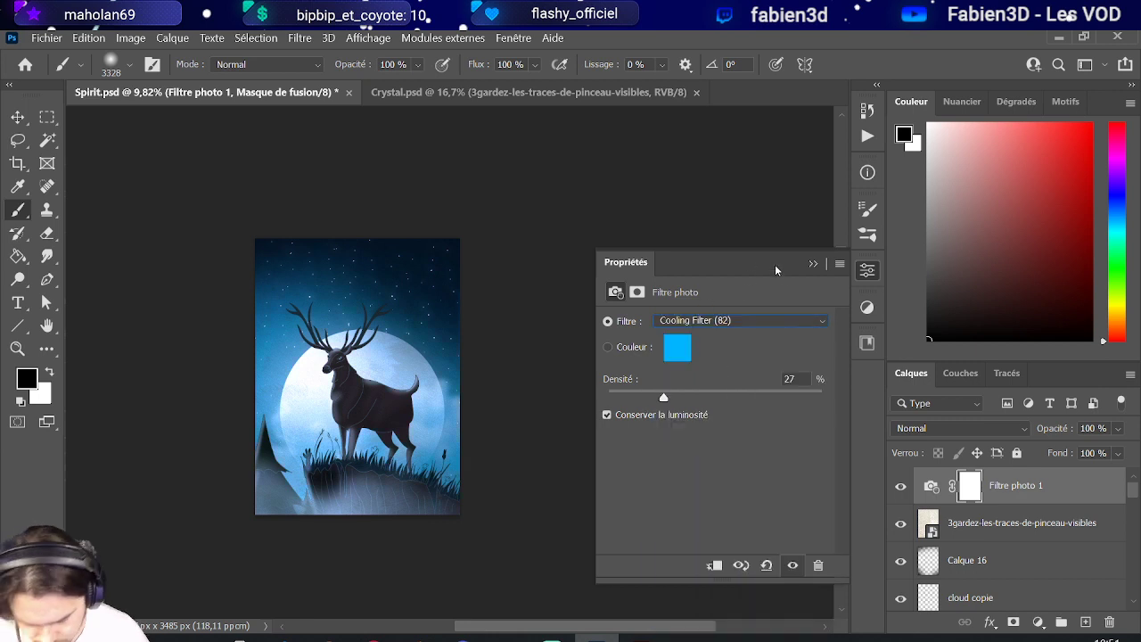
click(814, 265)
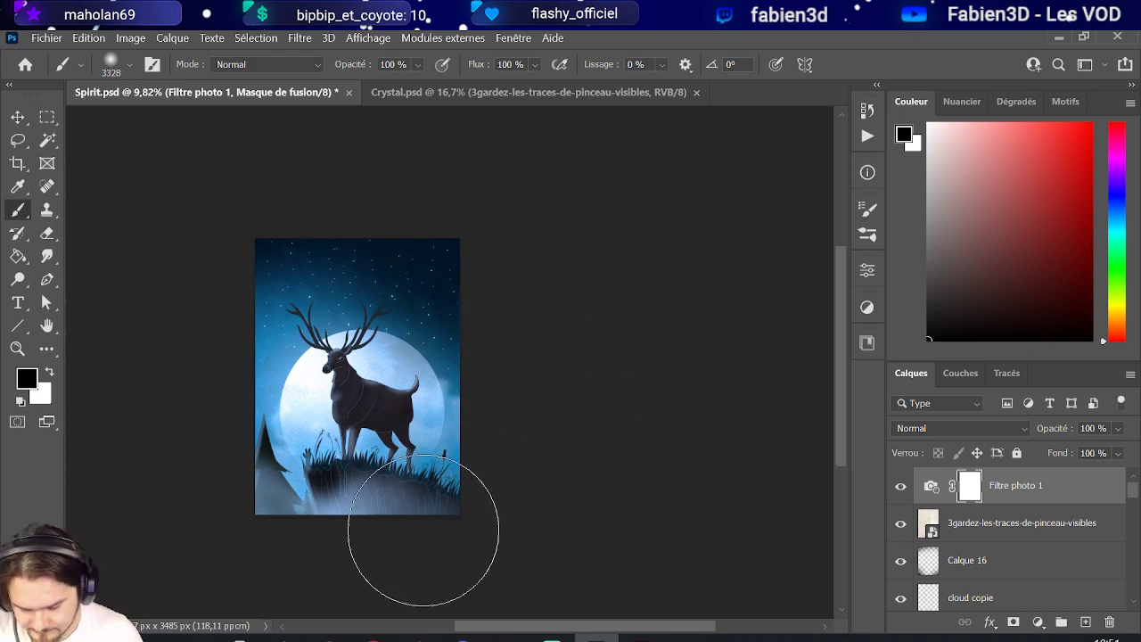
Examine the cooled illustration up close, from the stag's head and body to the grassy cliff edge.
scroll(380, 556, up, 1)
scroll(285, 377, up, 6)
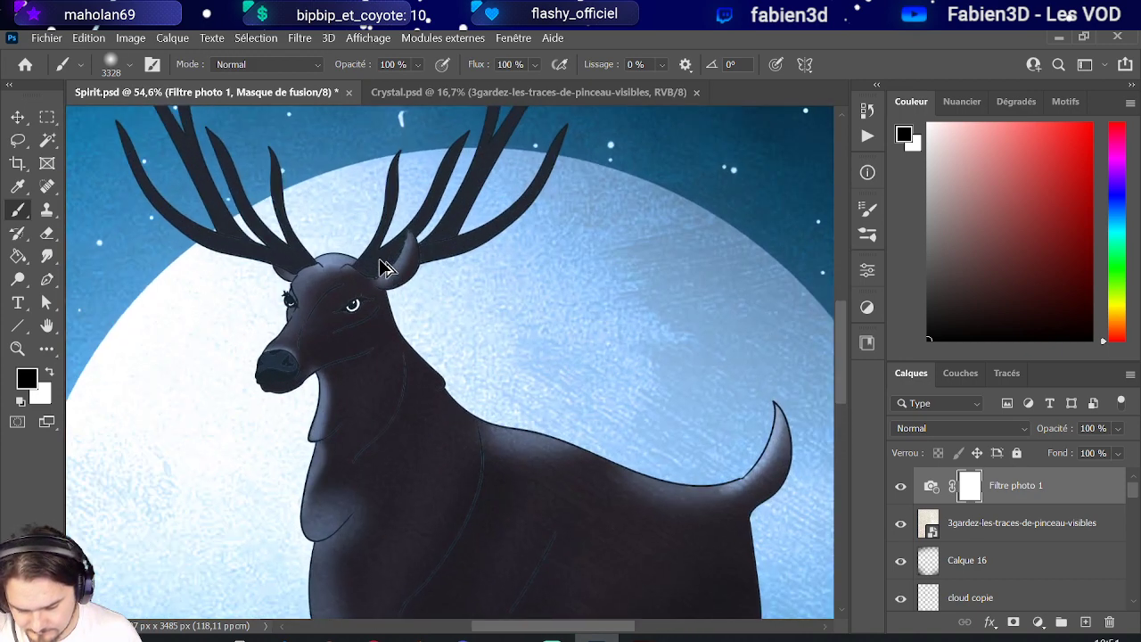
scroll(366, 346, up, 3)
scroll(364, 343, down, 8)
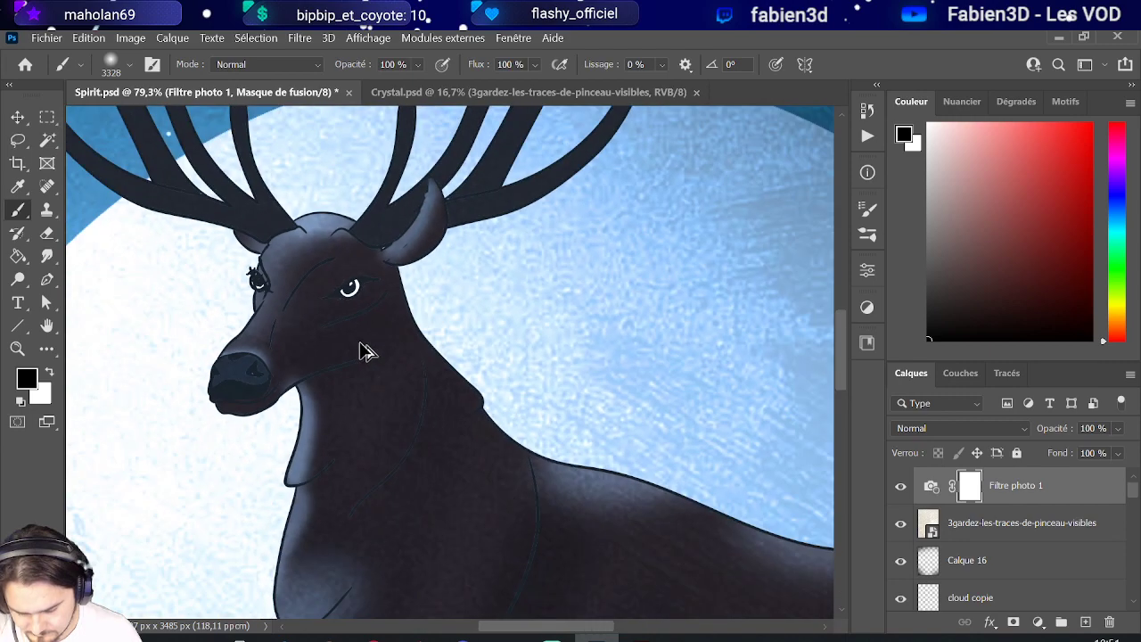
scroll(372, 449, up, 1)
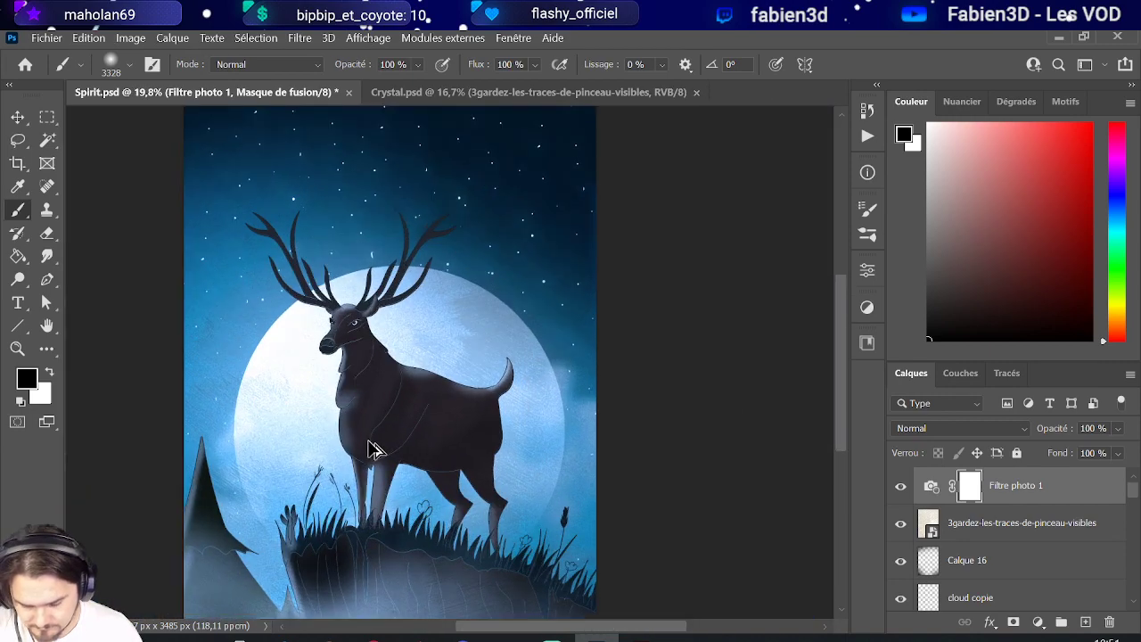
scroll(370, 441, down, 2)
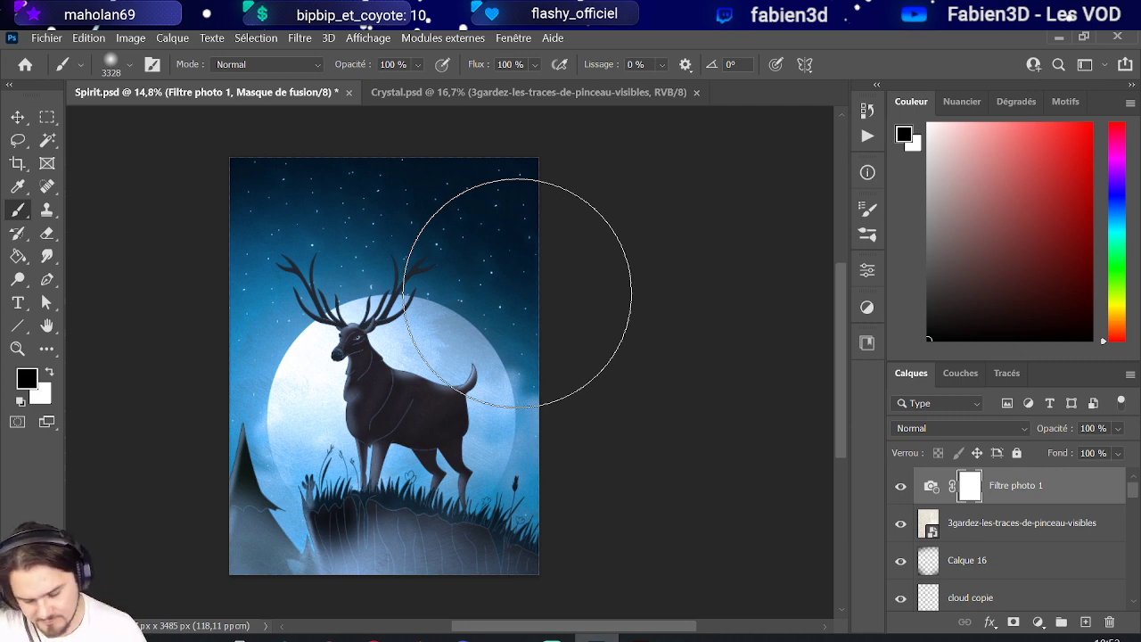
scroll(473, 502, up, 10)
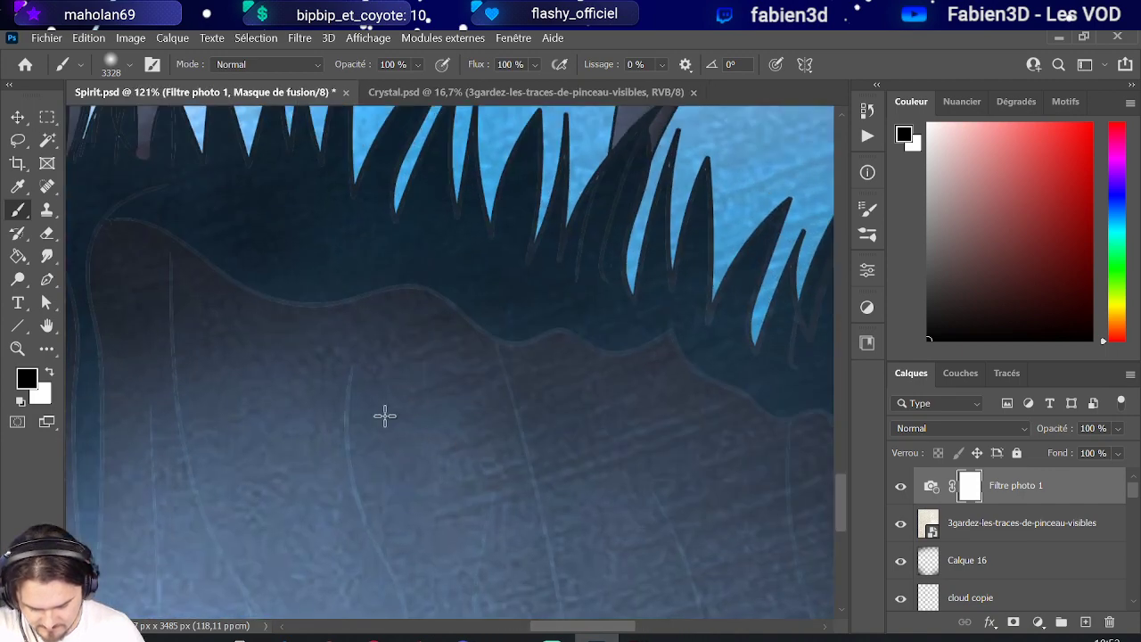
Toggle the visibility of Objet dynamique vectoriel to check that it holds the outlines, and select that layer.
scroll(967, 522, down, 3)
scroll(967, 526, up, 3)
scroll(963, 549, down, 5)
scroll(963, 552, up, 4)
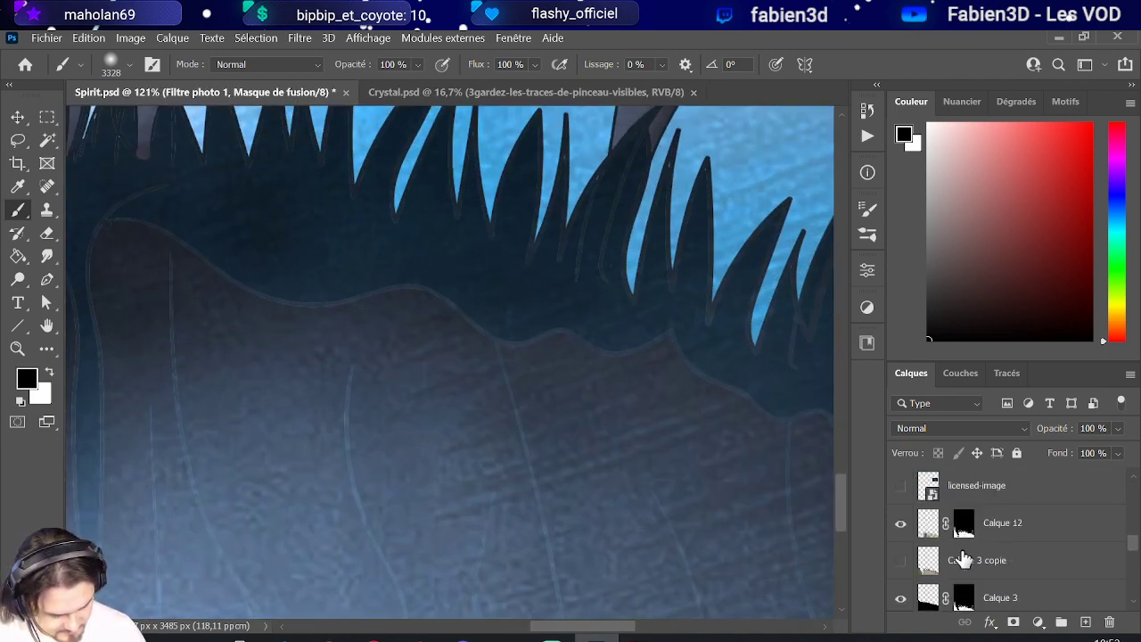
scroll(918, 532, up, 1)
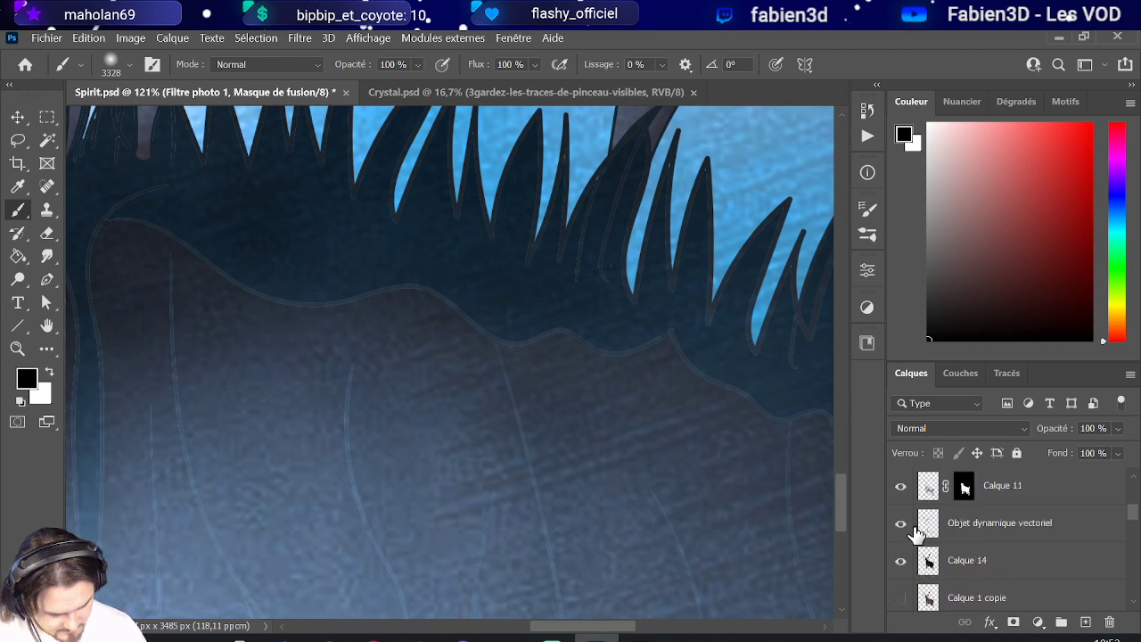
scroll(916, 532, up, 1)
click(902, 560)
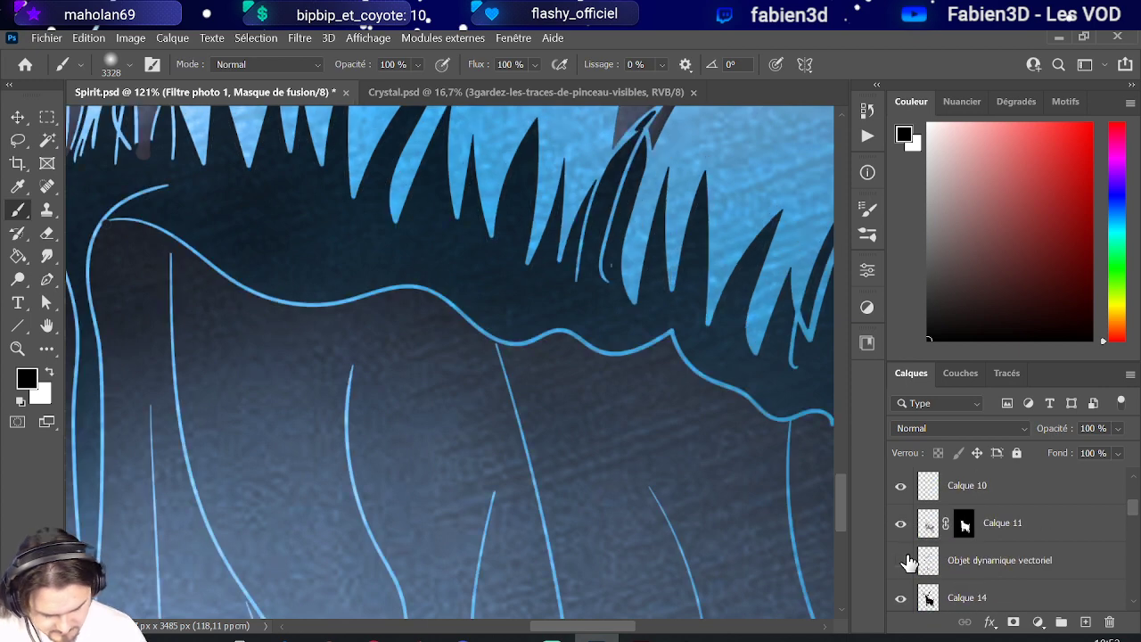
click(902, 561)
click(980, 562)
scroll(902, 559, down, 2)
scroll(902, 560, up, 1)
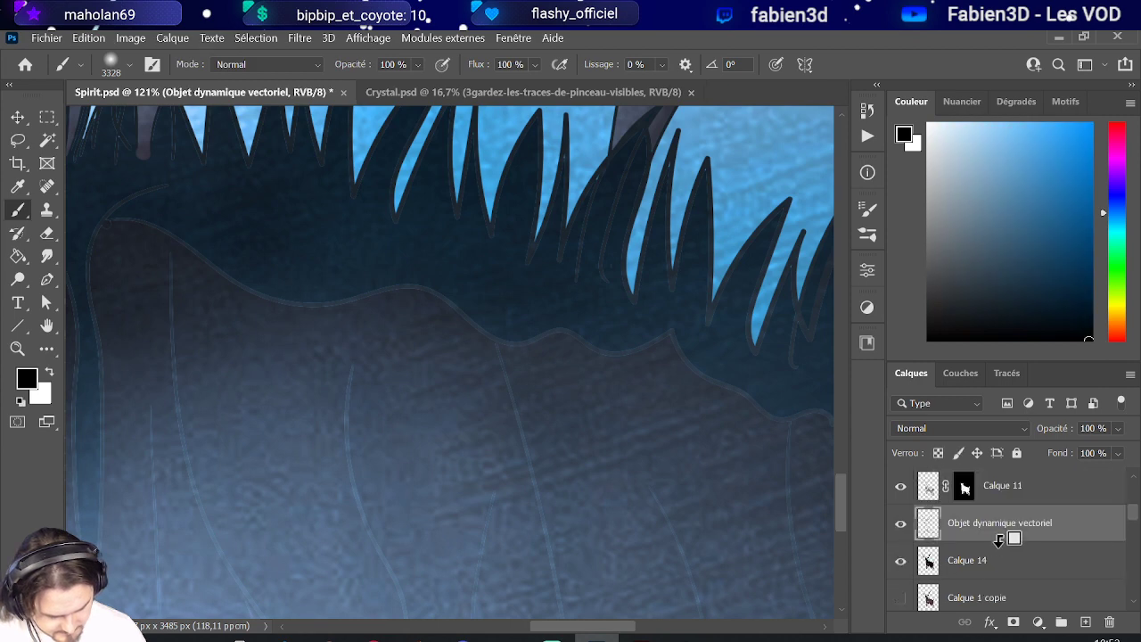
click(962, 382)
click(900, 375)
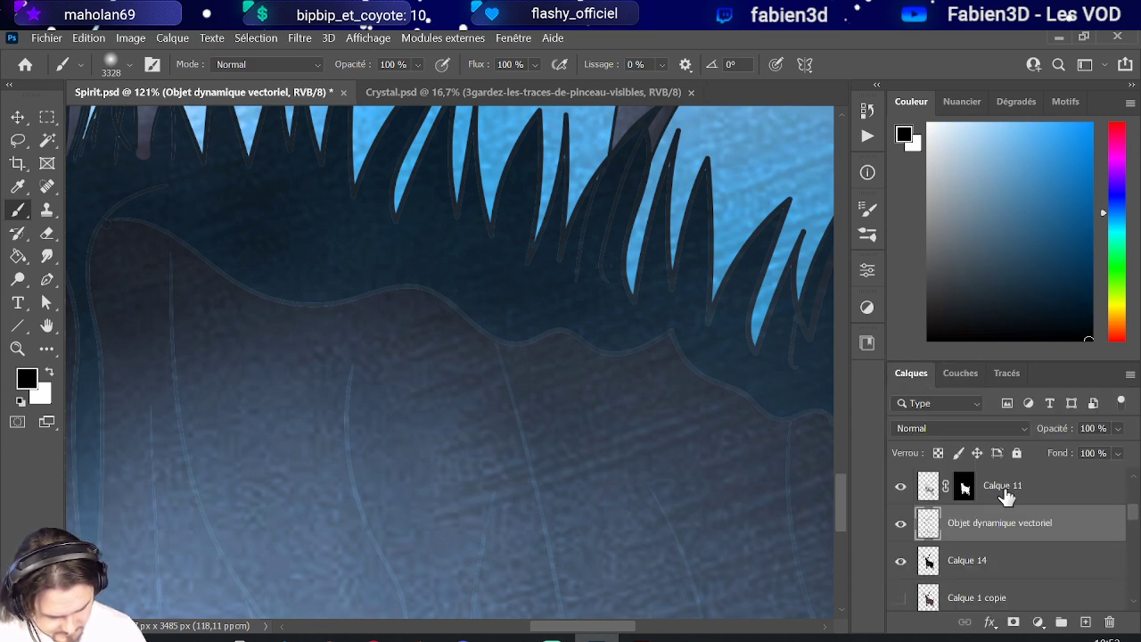
Add a Luminosité/Contraste adjustment clipped to Objet dynamique vectoriel and set its brightness to -150.
click(868, 307)
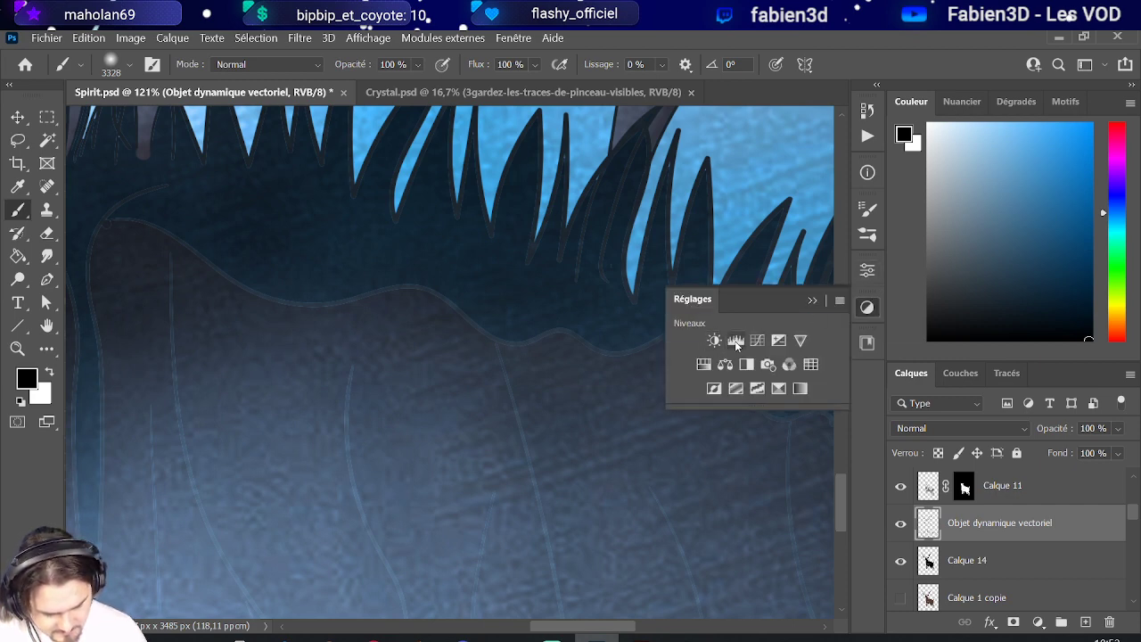
click(715, 343)
drag(961, 532, 981, 535)
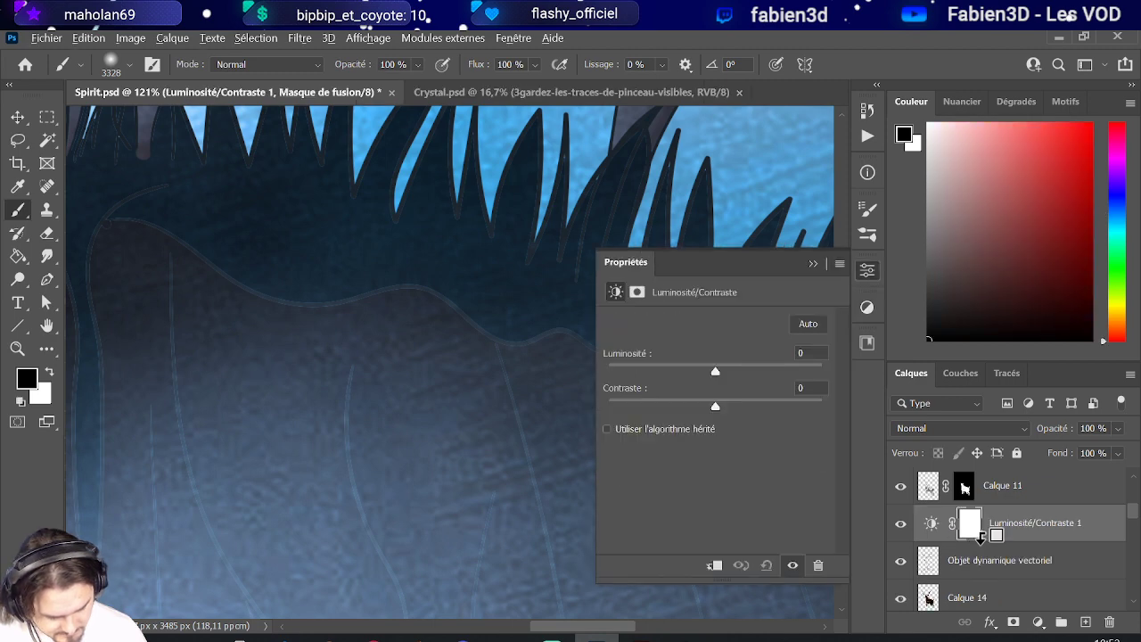
alt+click(980, 535)
drag(719, 373, 586, 380)
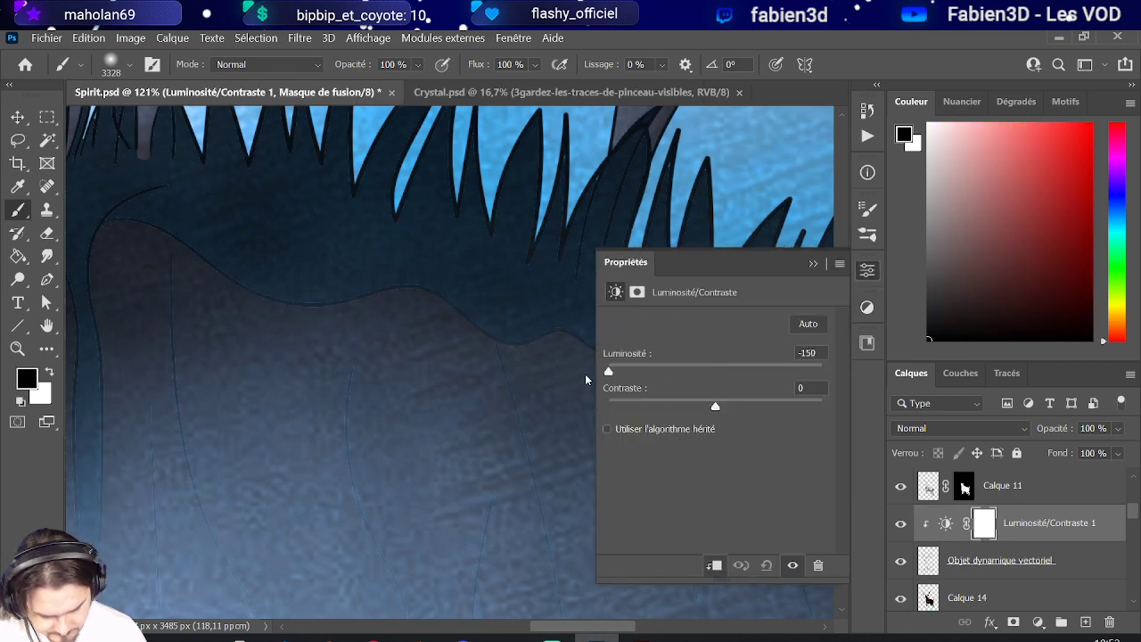
Examine the darkened outlines on the stag, the grass and the cliff at close and full-image views.
scroll(434, 345, down, 6)
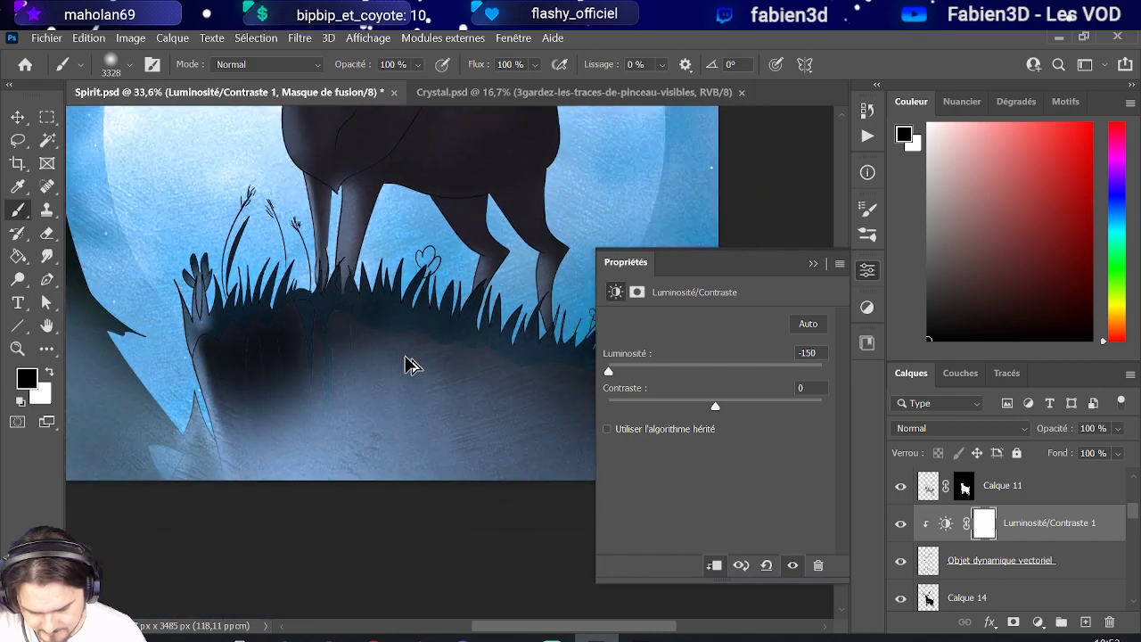
scroll(414, 350, up, 5)
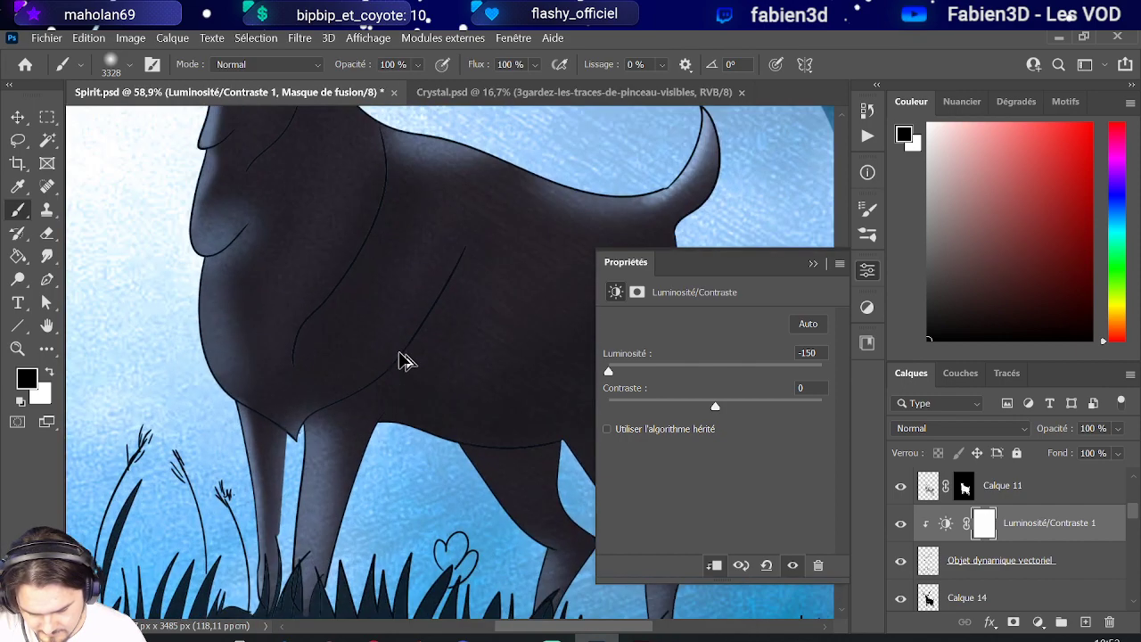
scroll(406, 360, down, 5)
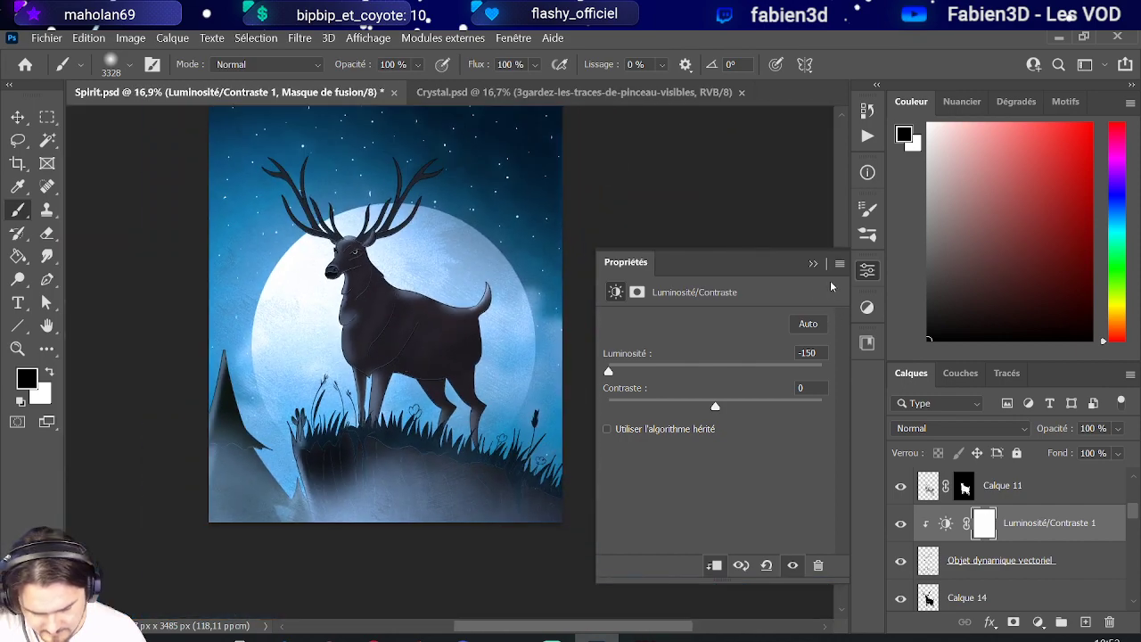
scroll(392, 481, up, 5)
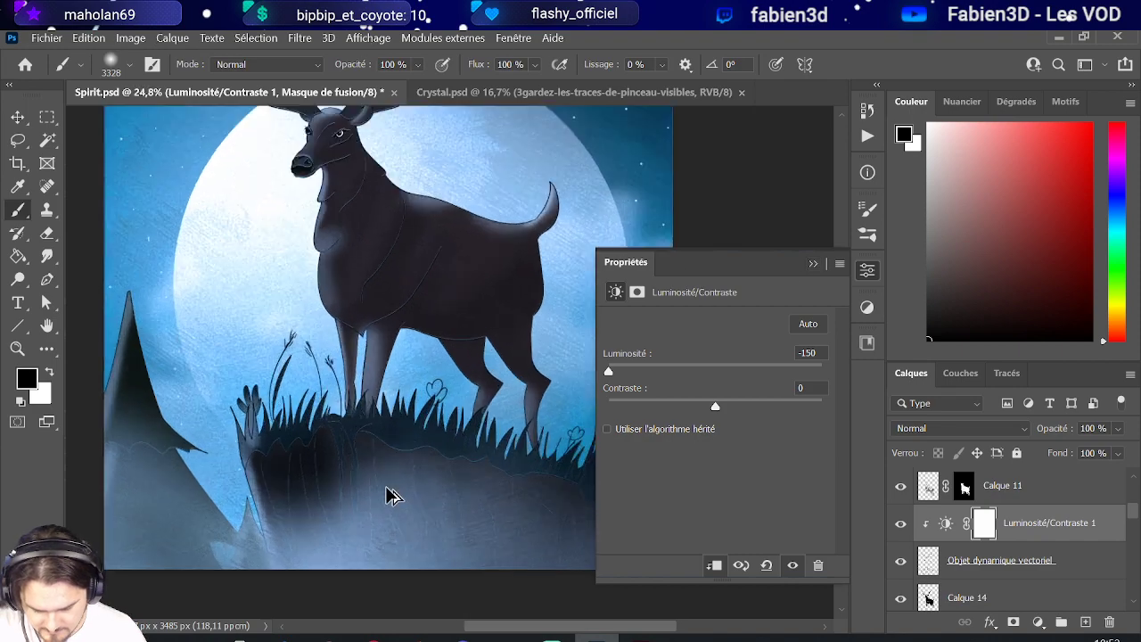
scroll(398, 446, up, 2)
scroll(395, 432, down, 7)
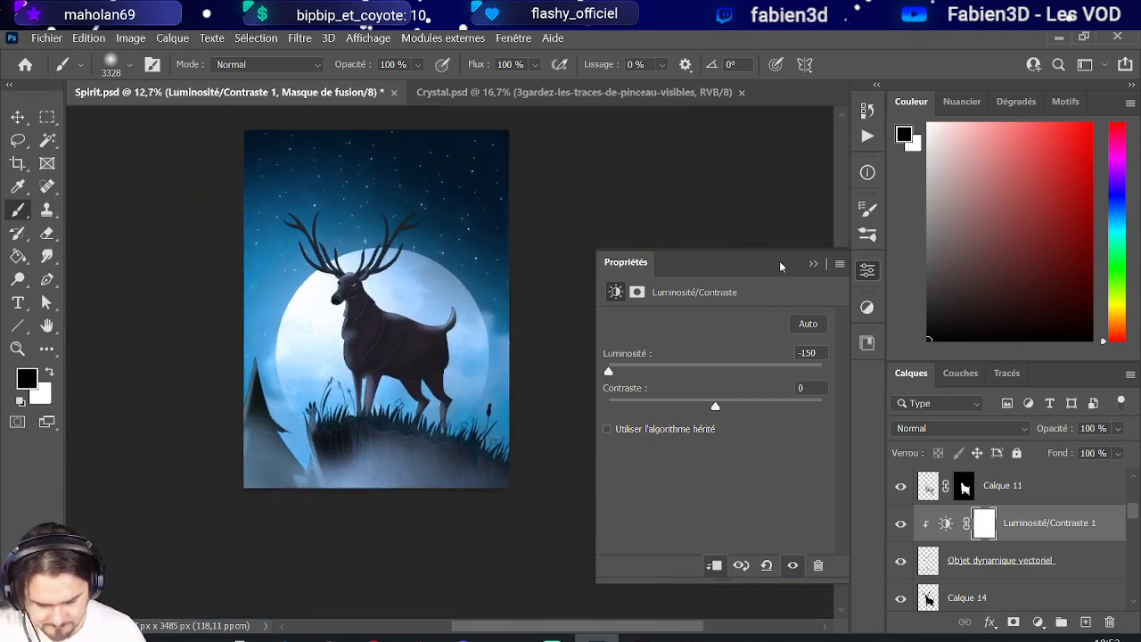
click(813, 263)
scroll(217, 331, up, 1)
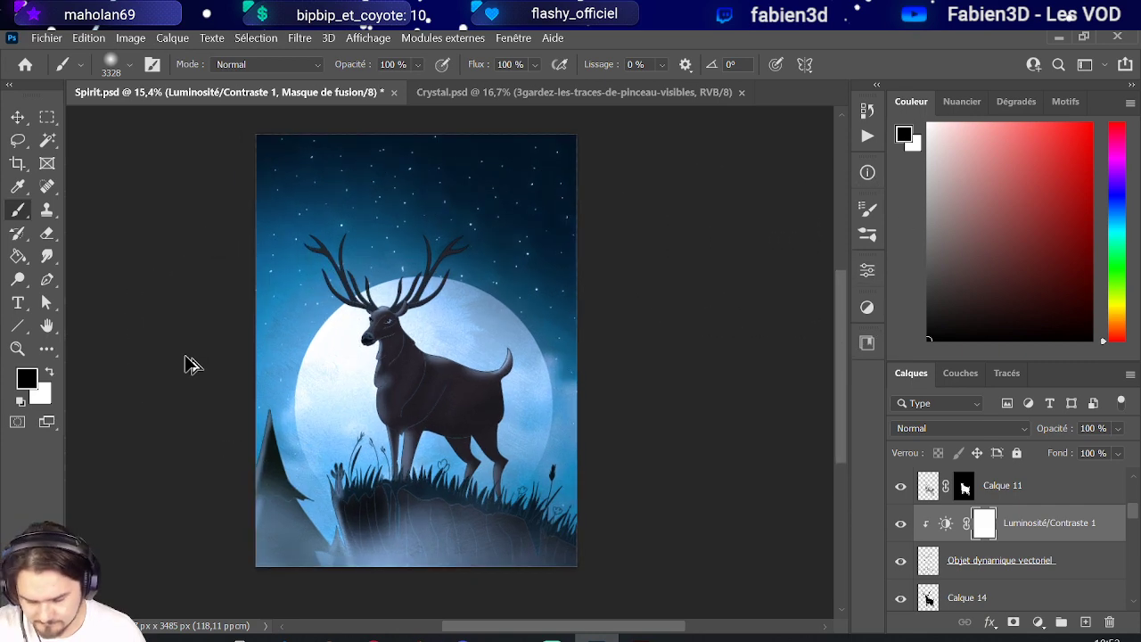
scroll(184, 363, up, 1)
scroll(584, 368, up, 1)
scroll(401, 512, up, 2)
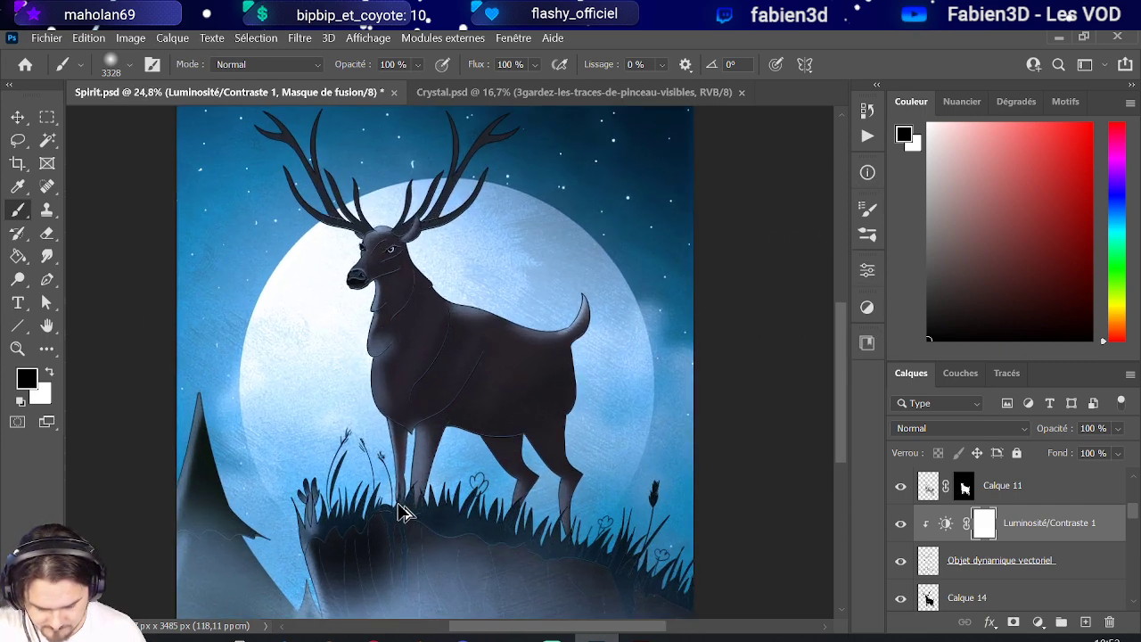
Reduce the brush size to 75 pixels and add a new layer directly above the licensed-image layer.
drag(407, 492, 397, 499)
scroll(1024, 555, up, 1)
scroll(1023, 557, down, 4)
scroll(1023, 552, up, 1)
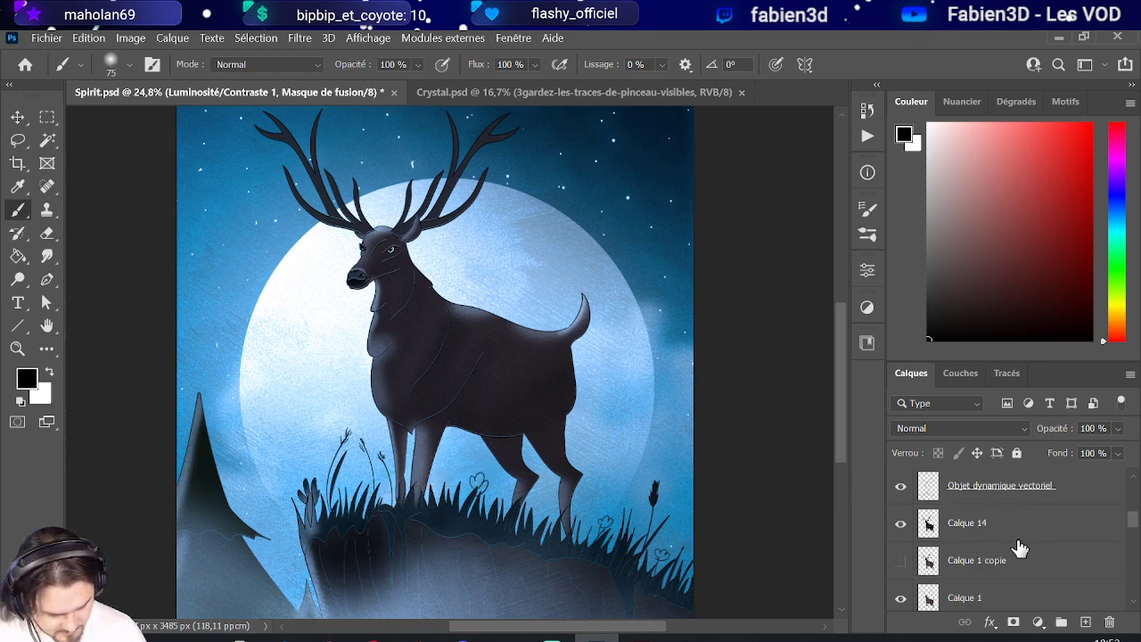
scroll(1019, 546, down, 4)
click(1008, 571)
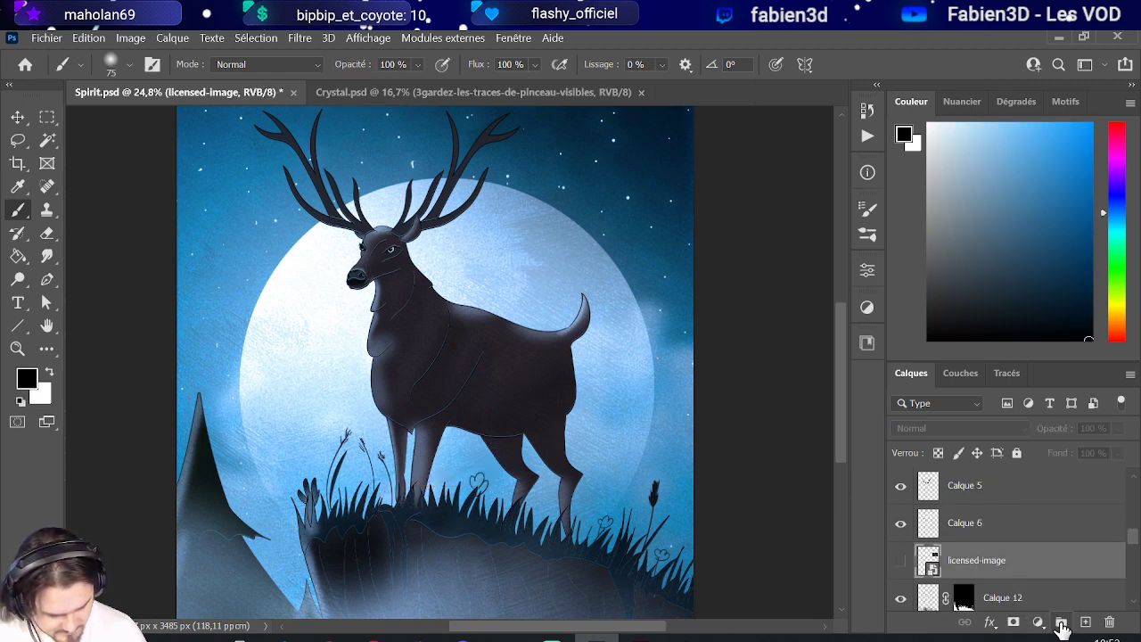
click(1085, 622)
Sample the dark blue of the grass and dab it with a 7-pixel brush at the base of the flower's outline between the stag's legs.
scroll(451, 511, up, 5)
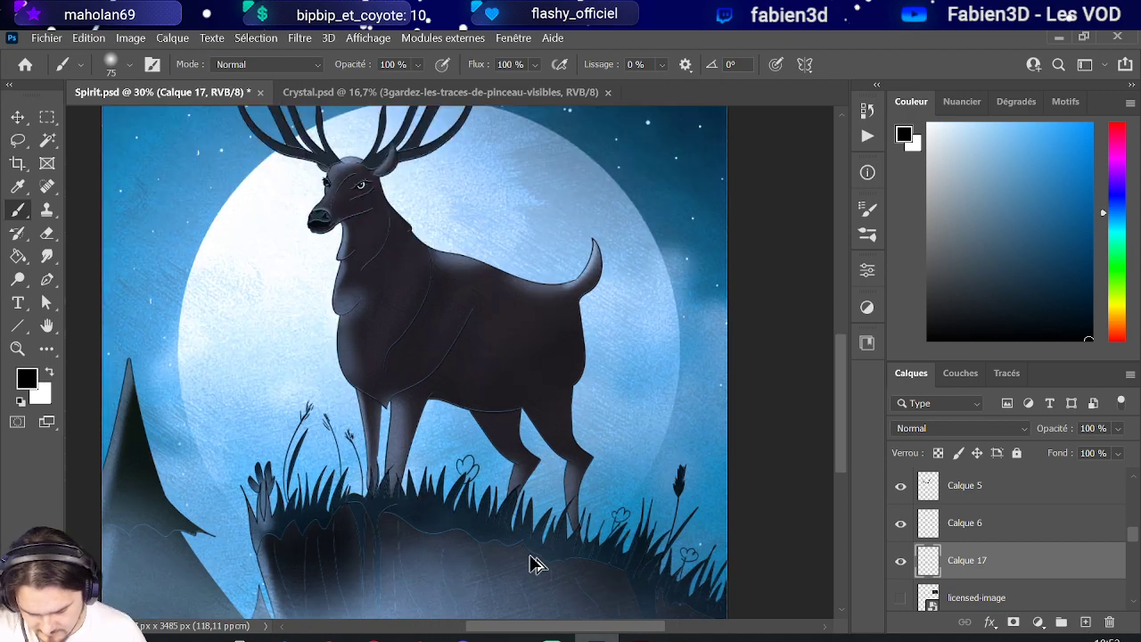
scroll(455, 481, up, 6)
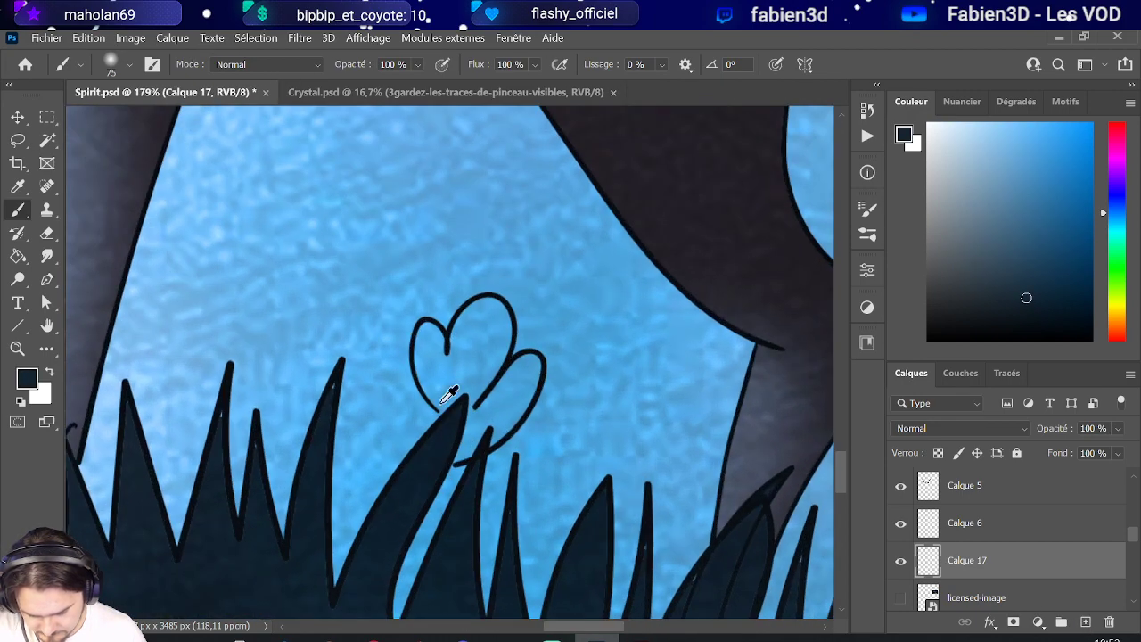
drag(383, 409, 355, 409)
click(438, 410)
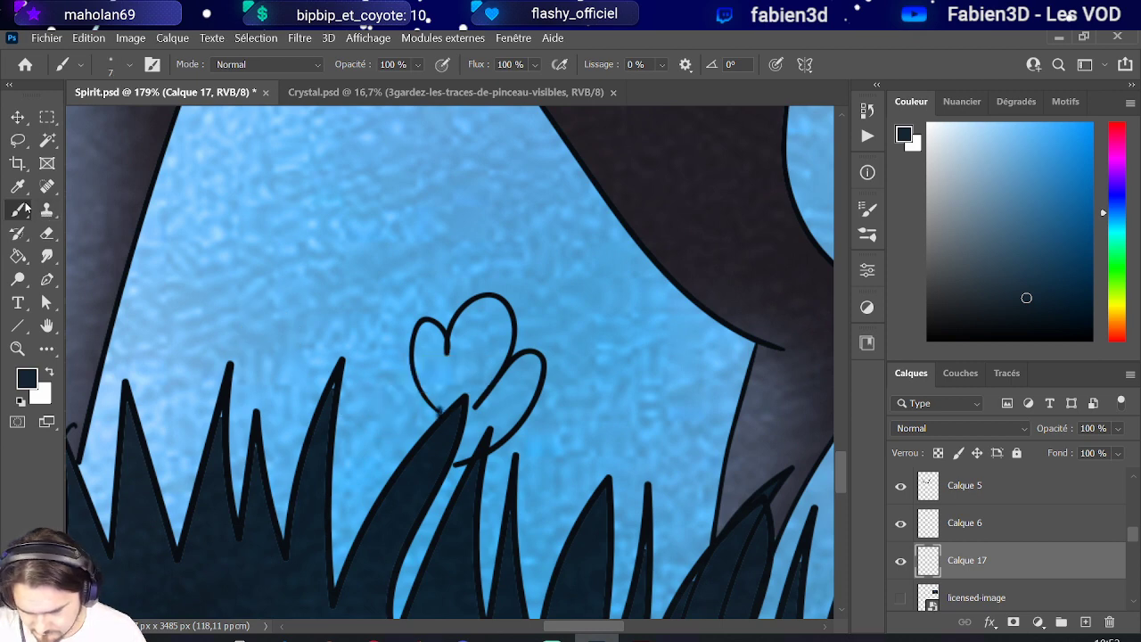
Try to fill the flower outline between the stag's legs with the dark blue using the Paint Bucket.
click(18, 256)
click(500, 396)
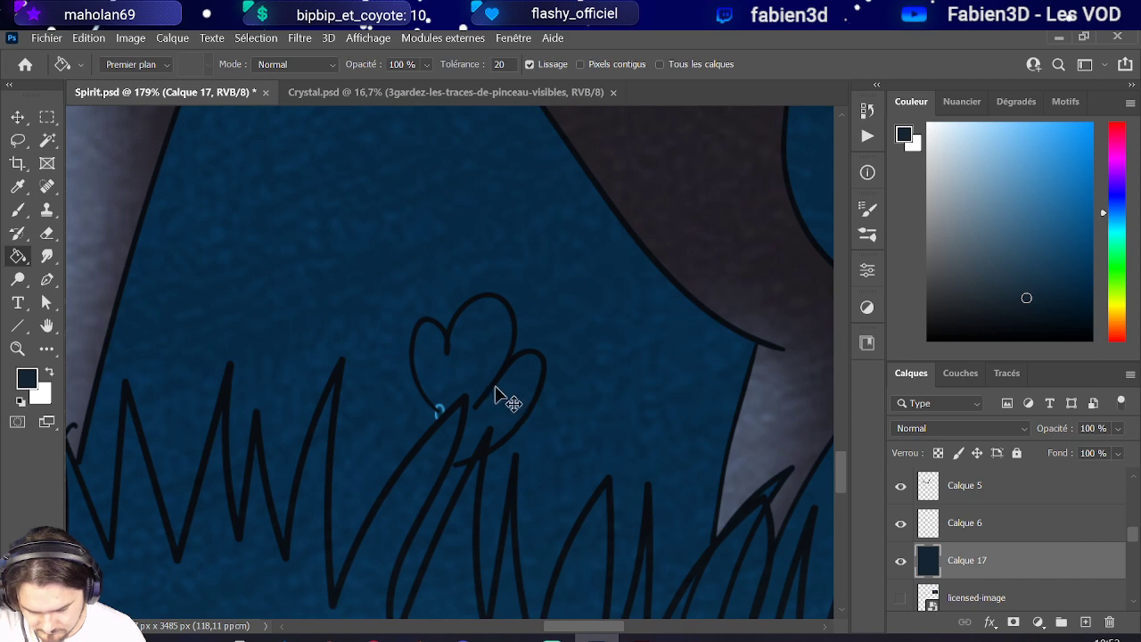
key(ctrl+z)
Close the gap at the stem end of the flower outline between the stag's legs with a 7-pixel dark-blue hard round brush dab.
alt+scroll(480, 456, up, 3)
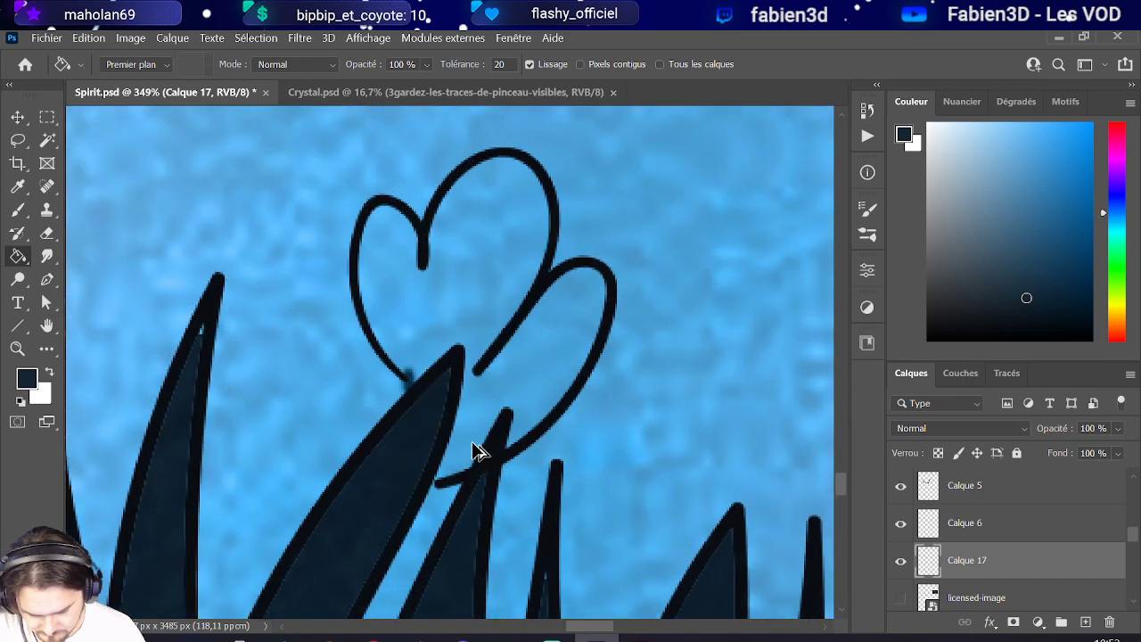
click(15, 214)
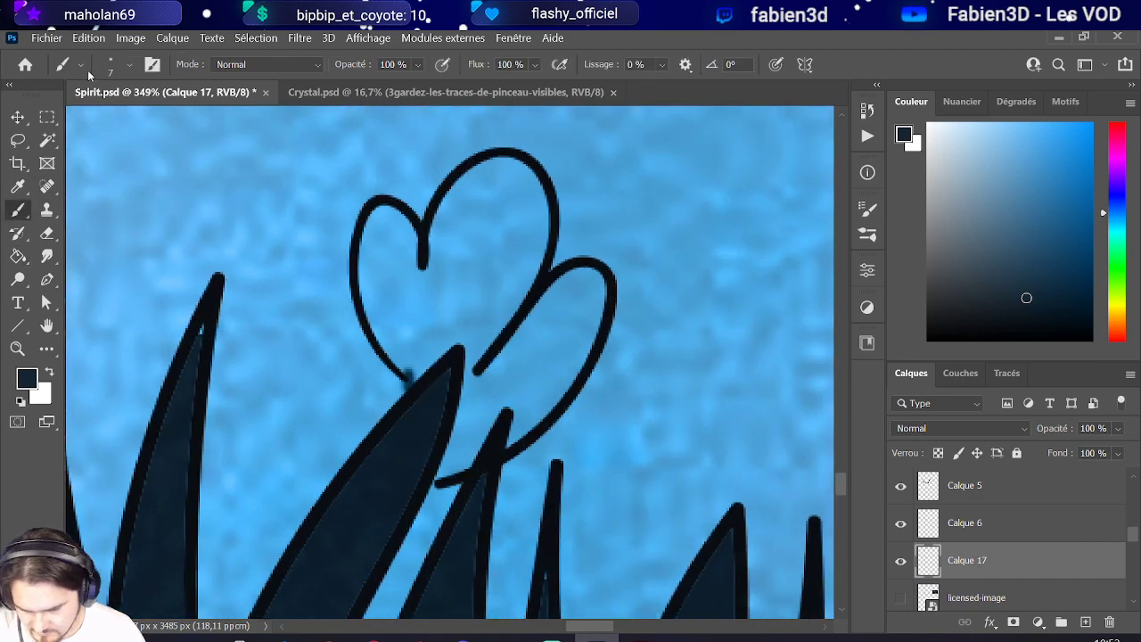
click(125, 67)
click(141, 289)
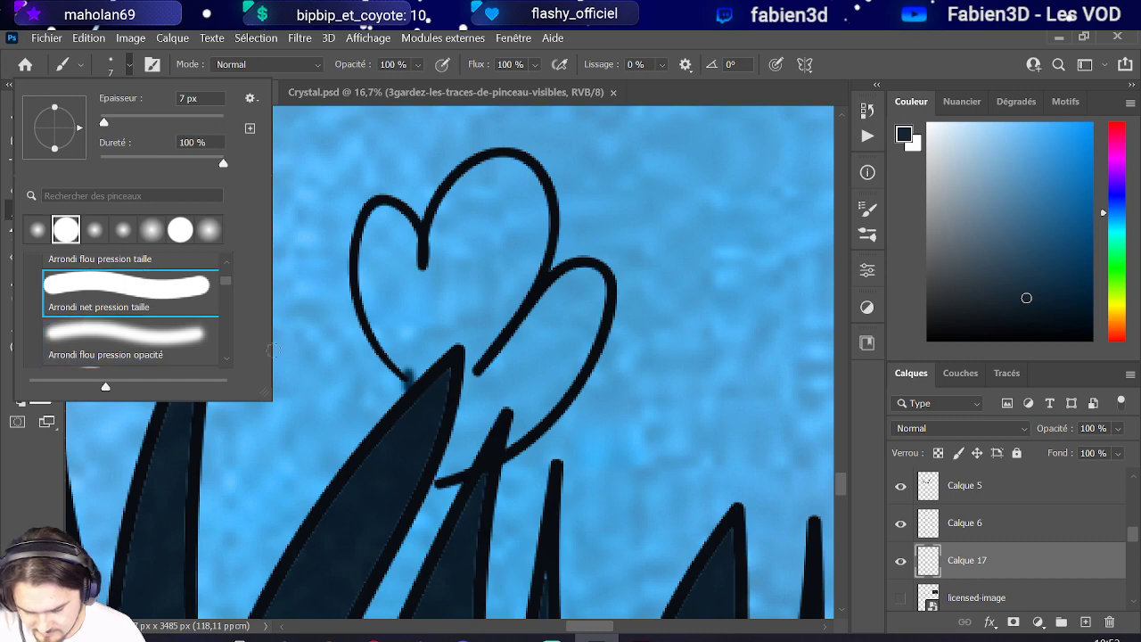
click(440, 472)
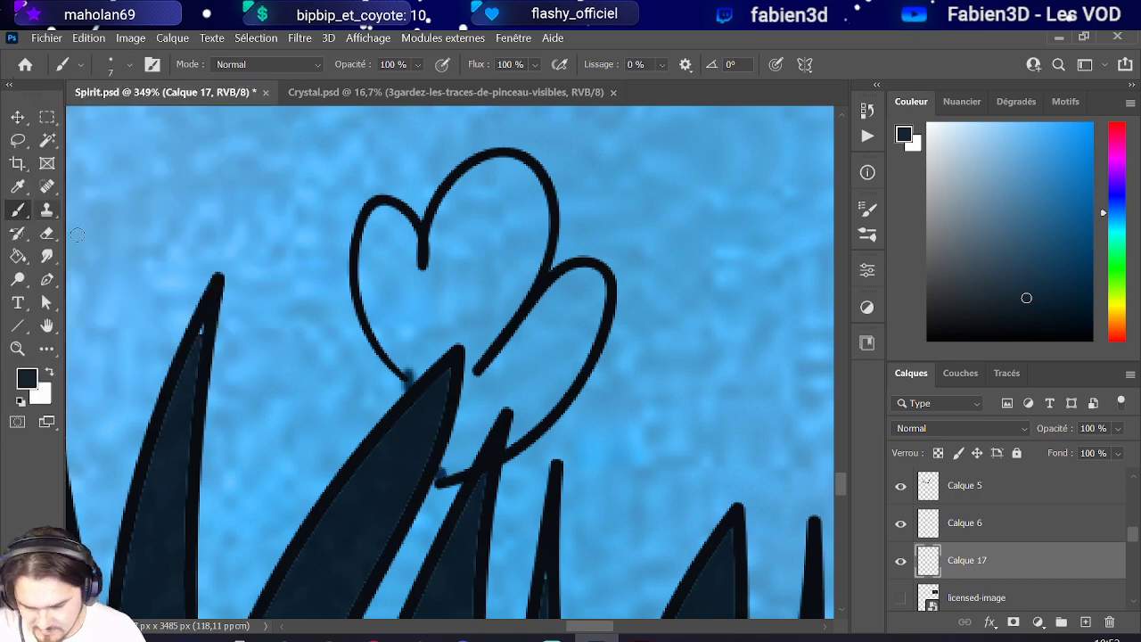
Fill the flower between the stag's legs with contiguous dark blue based on all layers, filling the large missed patches at tolerance 50.
click(17, 256)
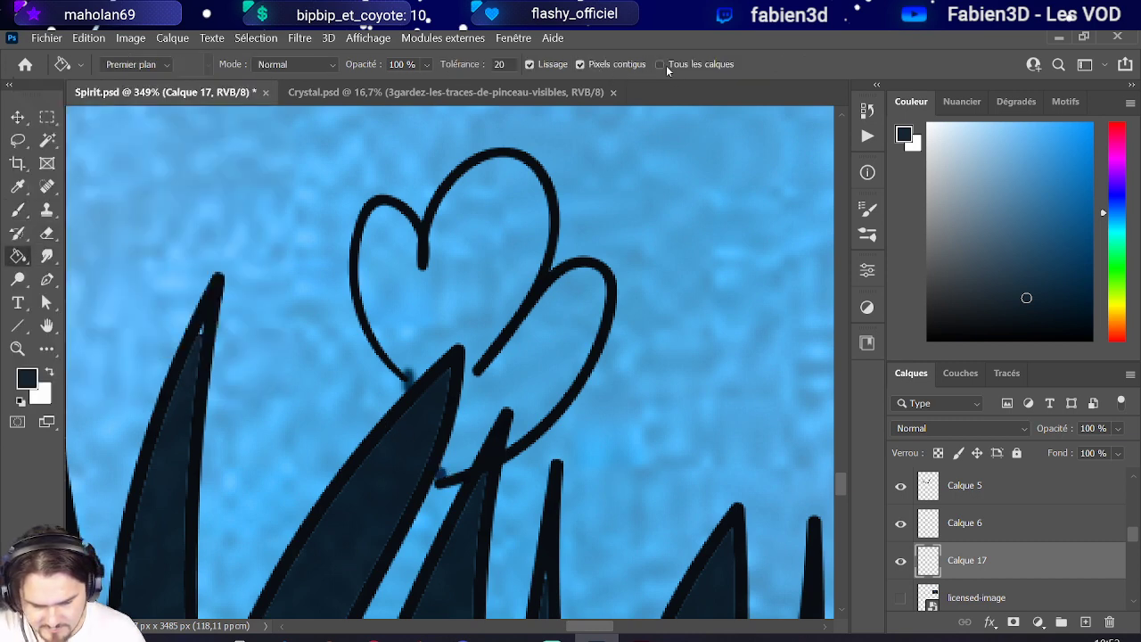
click(482, 283)
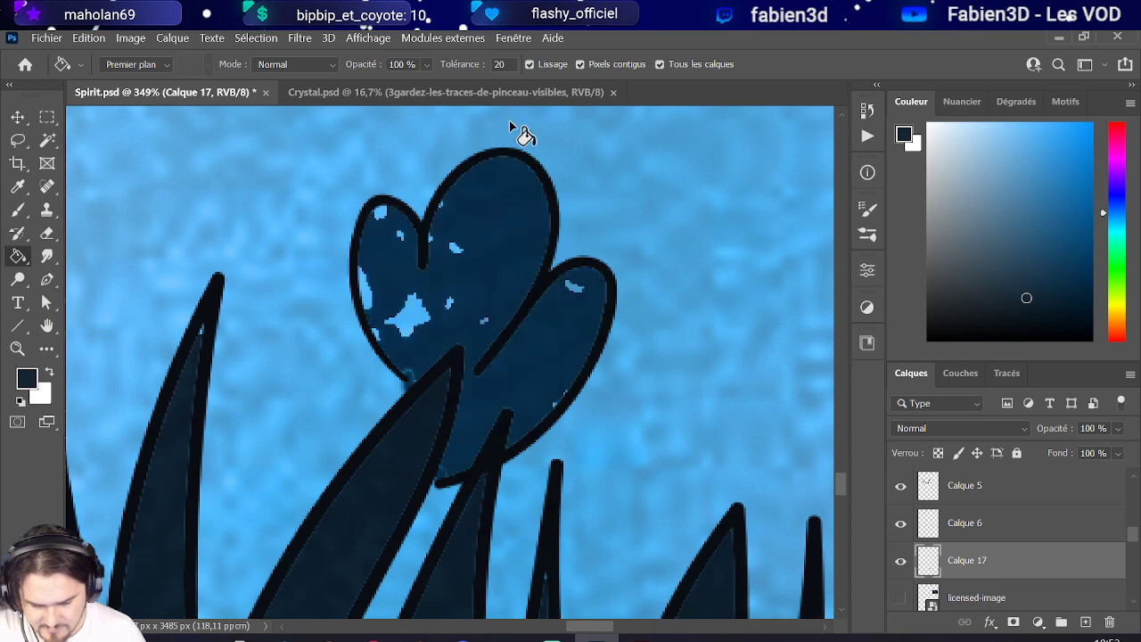
double_click(499, 64)
text(50)
key(Return)
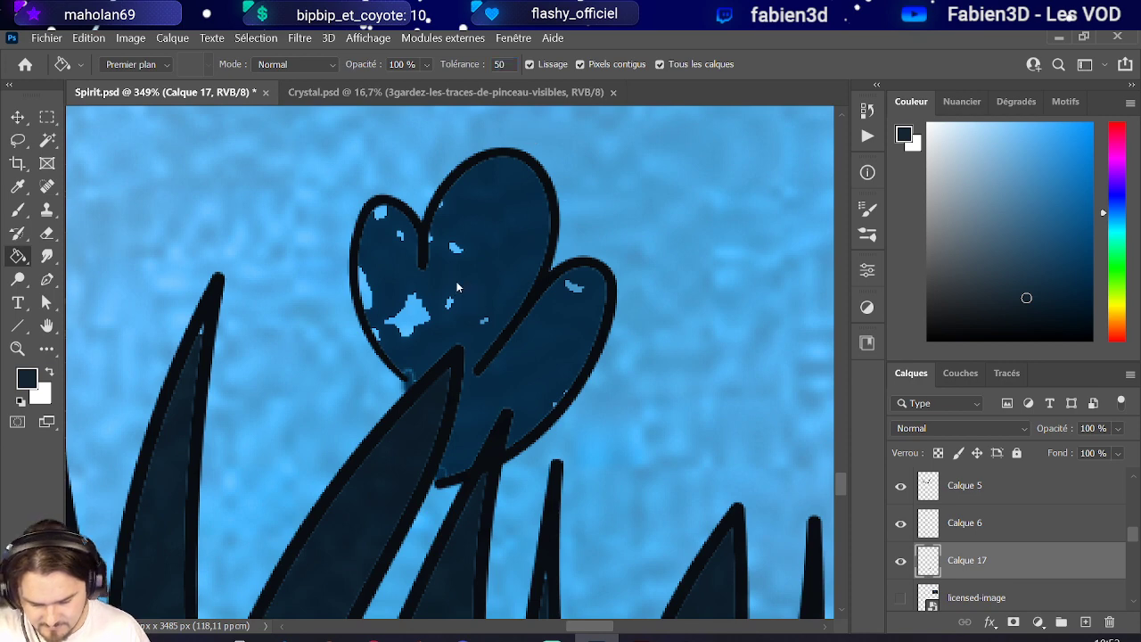
click(368, 298)
click(373, 274)
Hide the 3gardez-les-traces-de-pinceau-visibles texture layer.
click(28, 214)
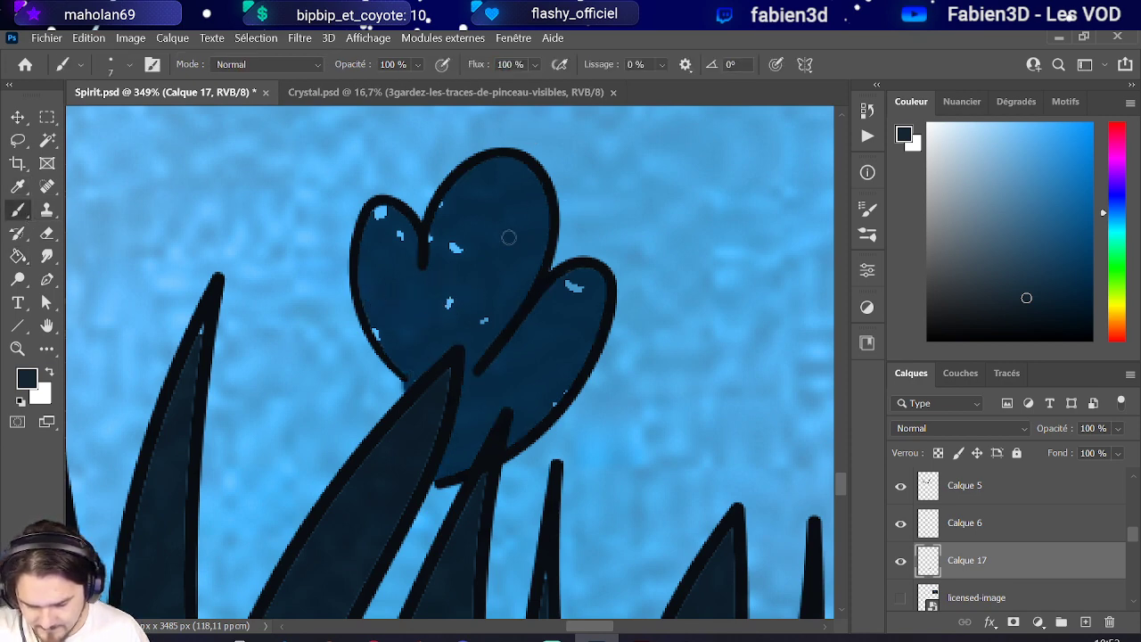
scroll(923, 521, up, 5)
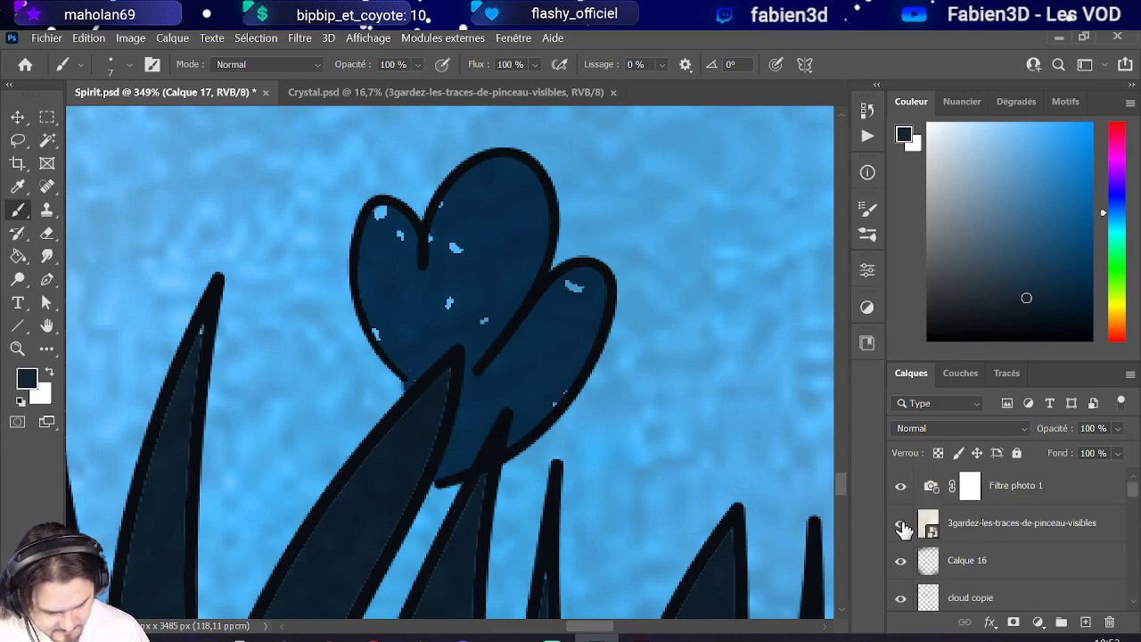
click(900, 524)
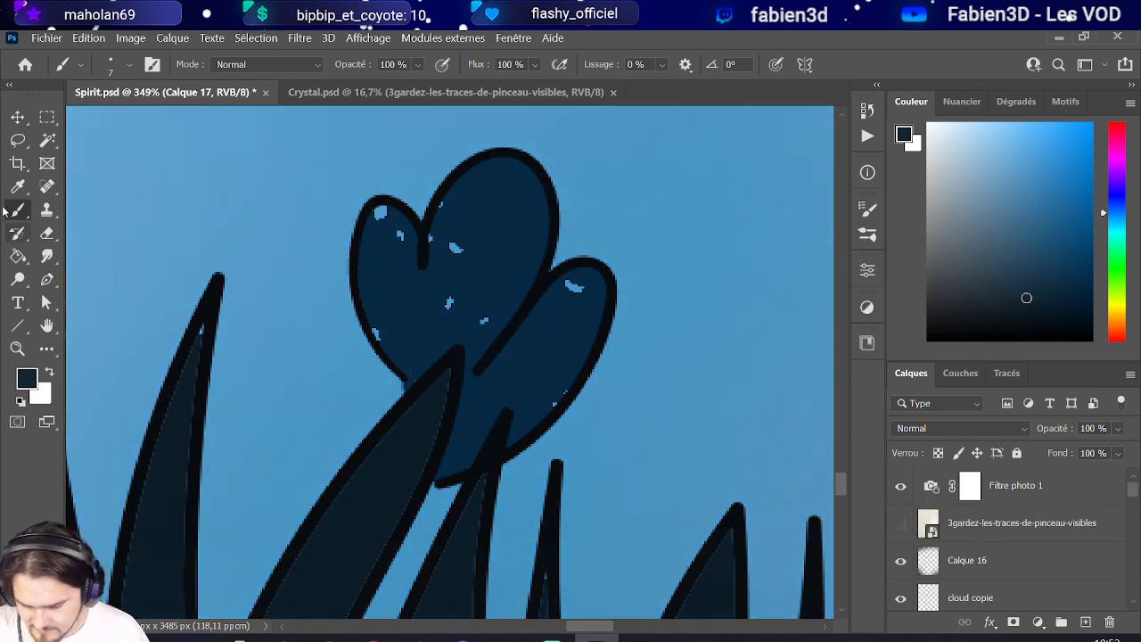
click(22, 257)
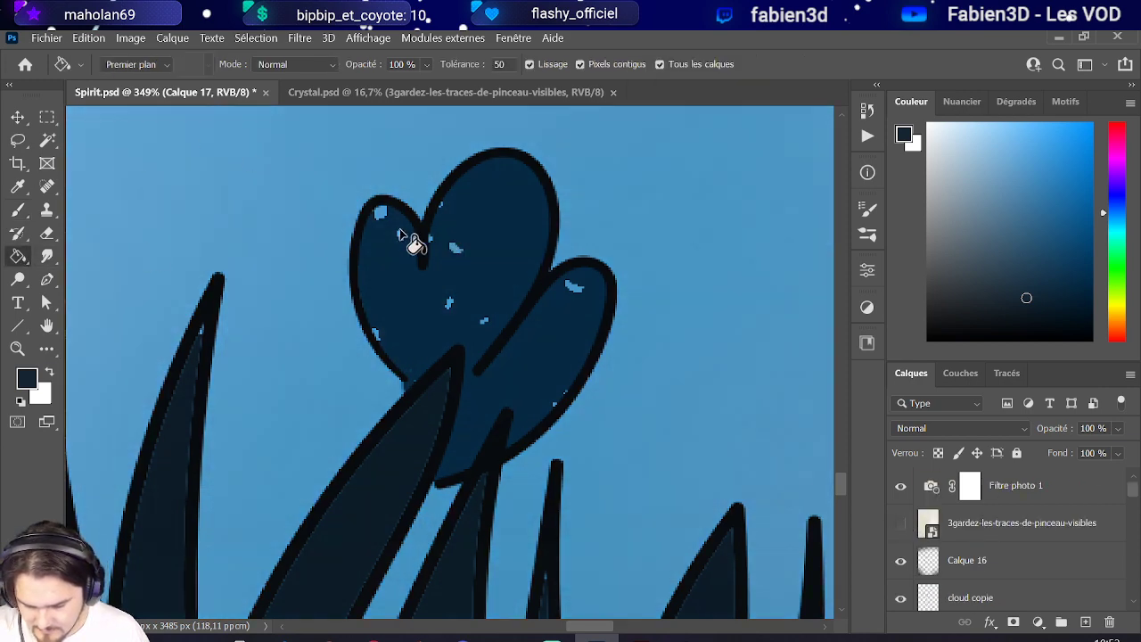
Paint over the remaining unfilled specks inside the flower in dark blue, using a brush enlarged to 16 pixels.
click(17, 209)
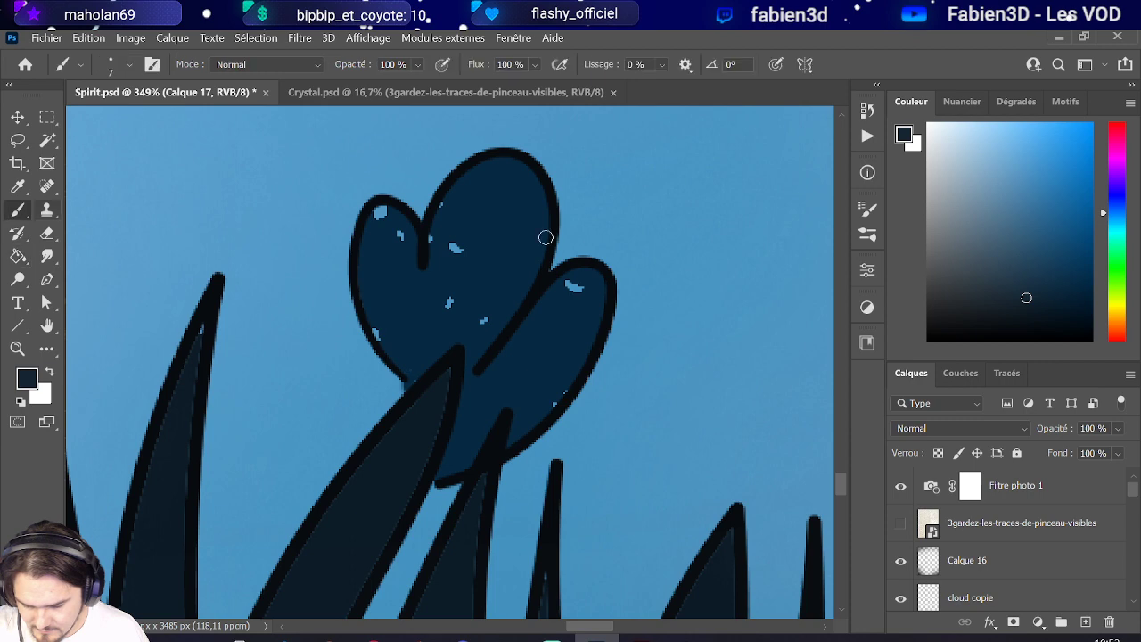
click(574, 287)
click(562, 394)
click(483, 321)
click(450, 303)
click(450, 237)
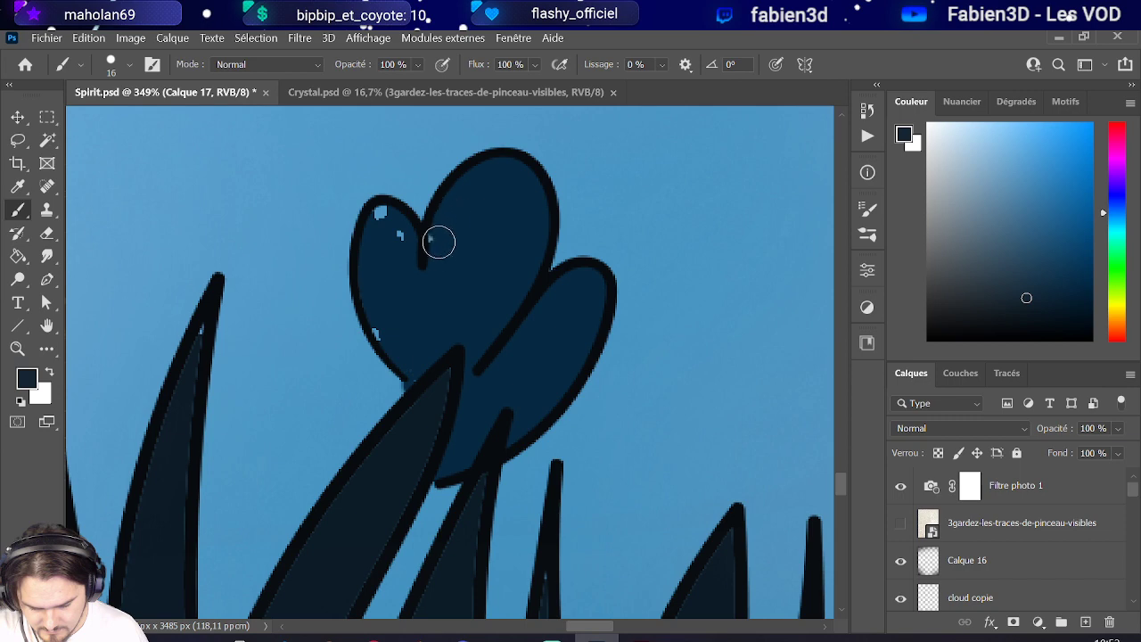
click(381, 215)
click(396, 235)
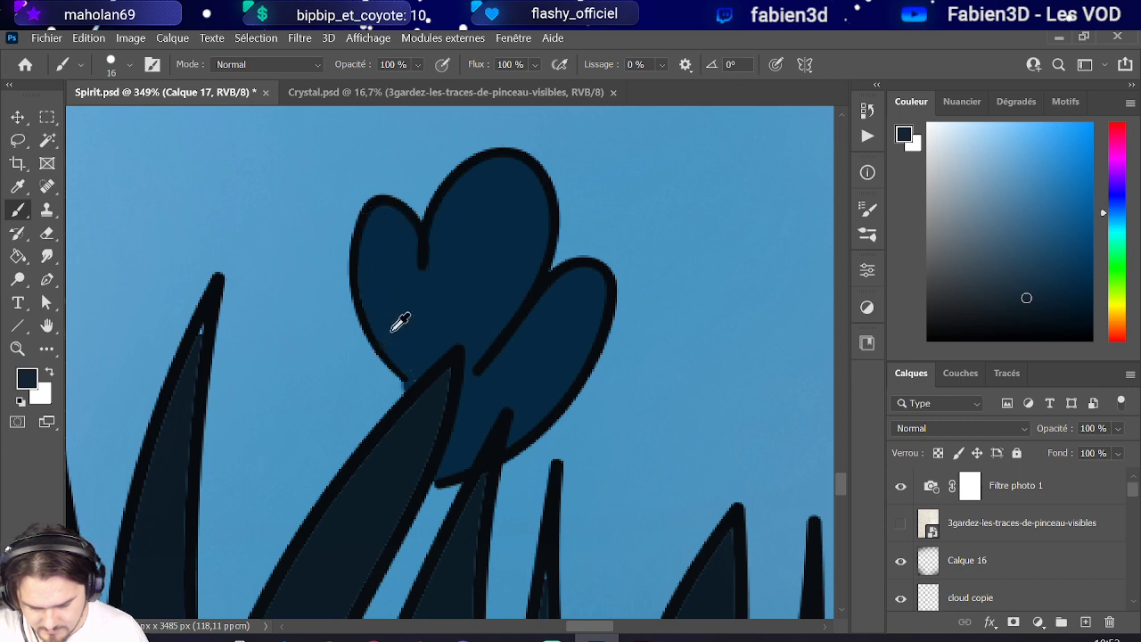
Fill the two outlined flowers in the grass behind the stag with dark blue at tolerance 50.
scroll(390, 330, down, 6)
scroll(713, 466, up, 4)
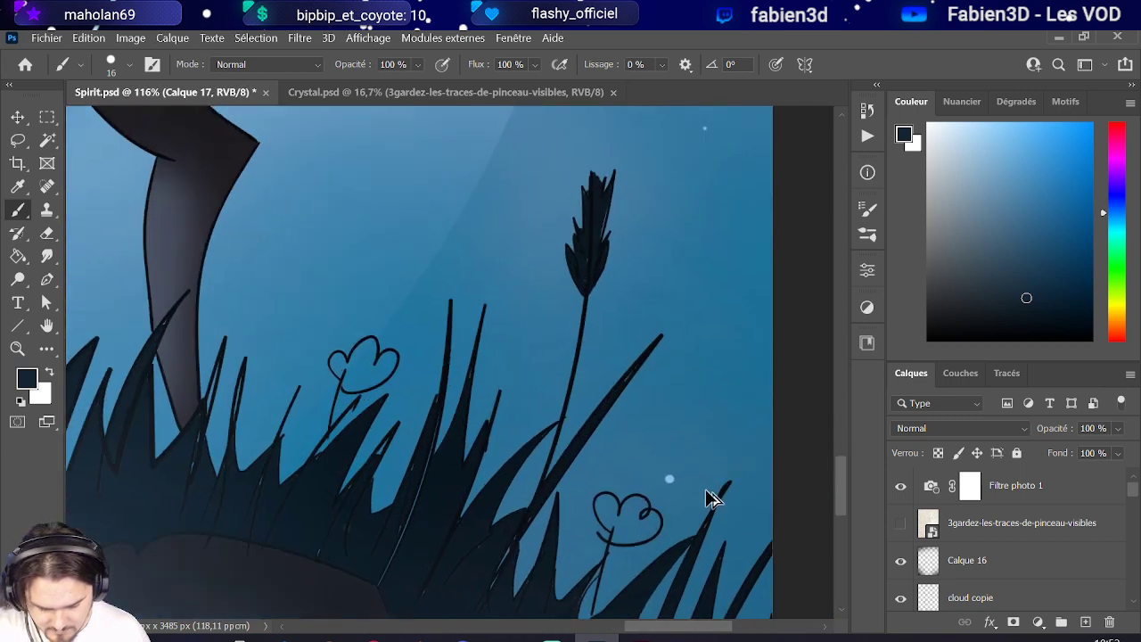
click(18, 256)
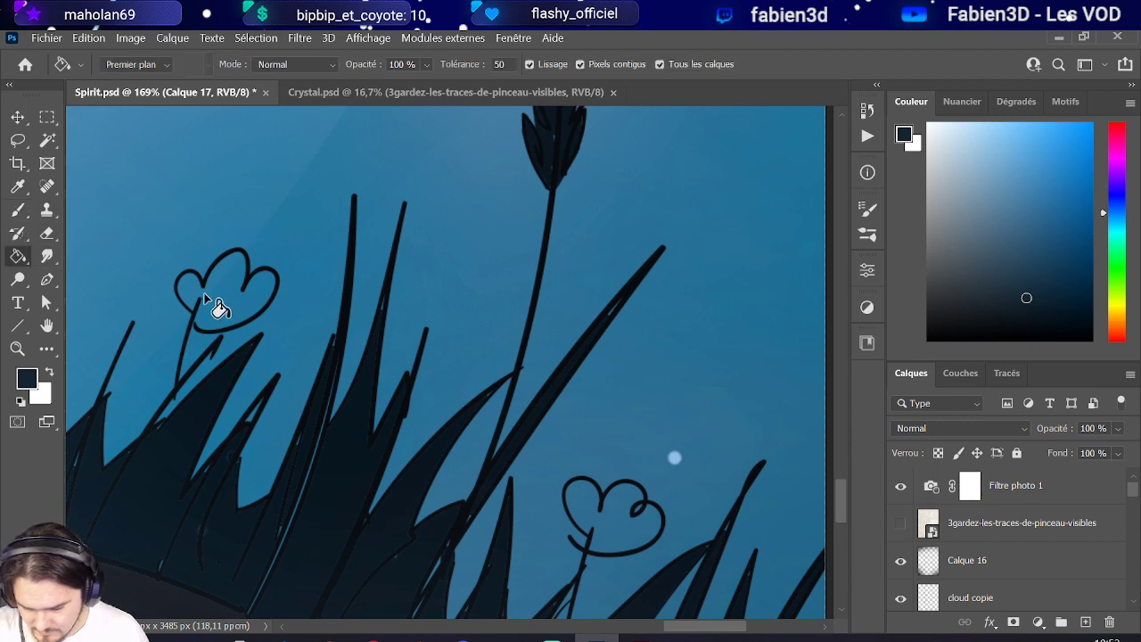
click(232, 308)
click(628, 530)
scroll(629, 531, up, 5)
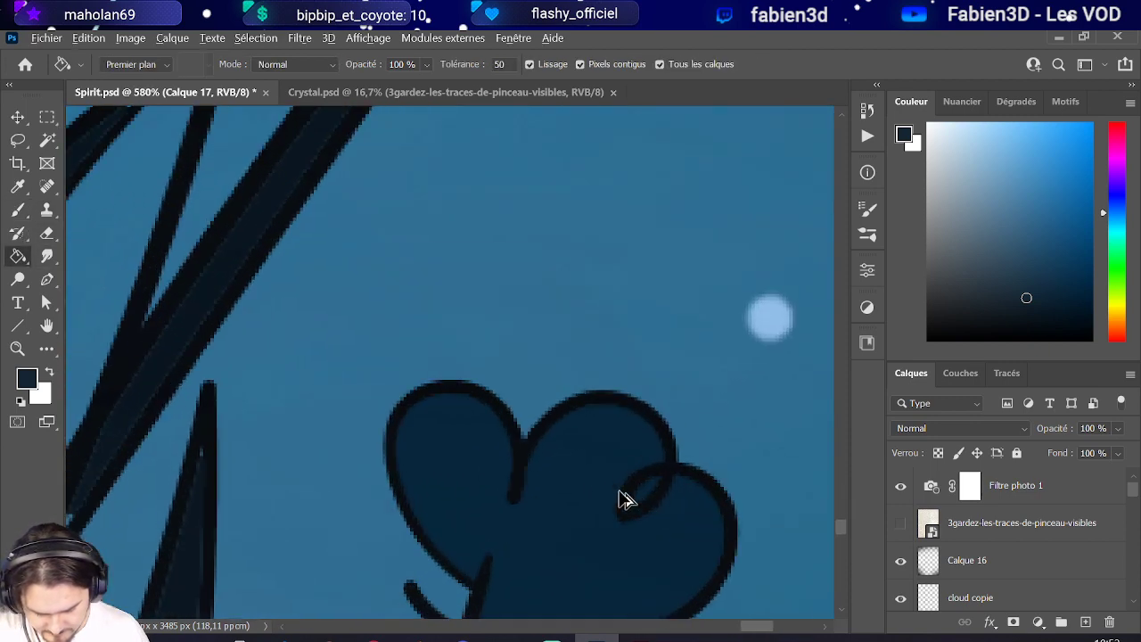
scroll(642, 499, down, 14)
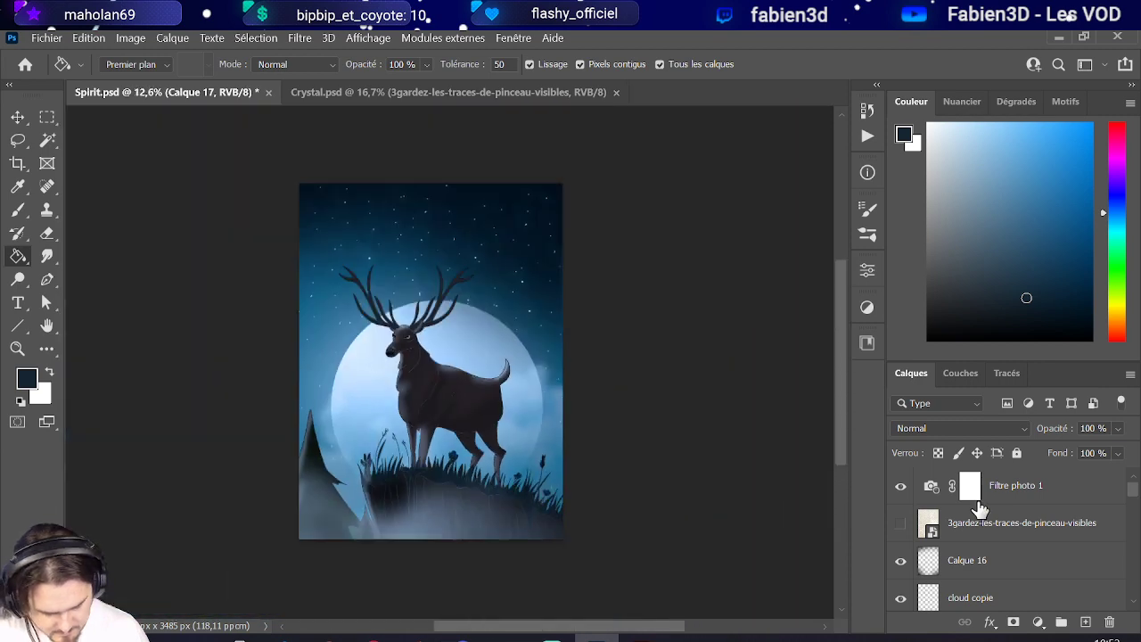
Show the 3gardez-les-traces-de-pinceau-visibles texture layer again and deselect all layers.
click(901, 523)
key(v)
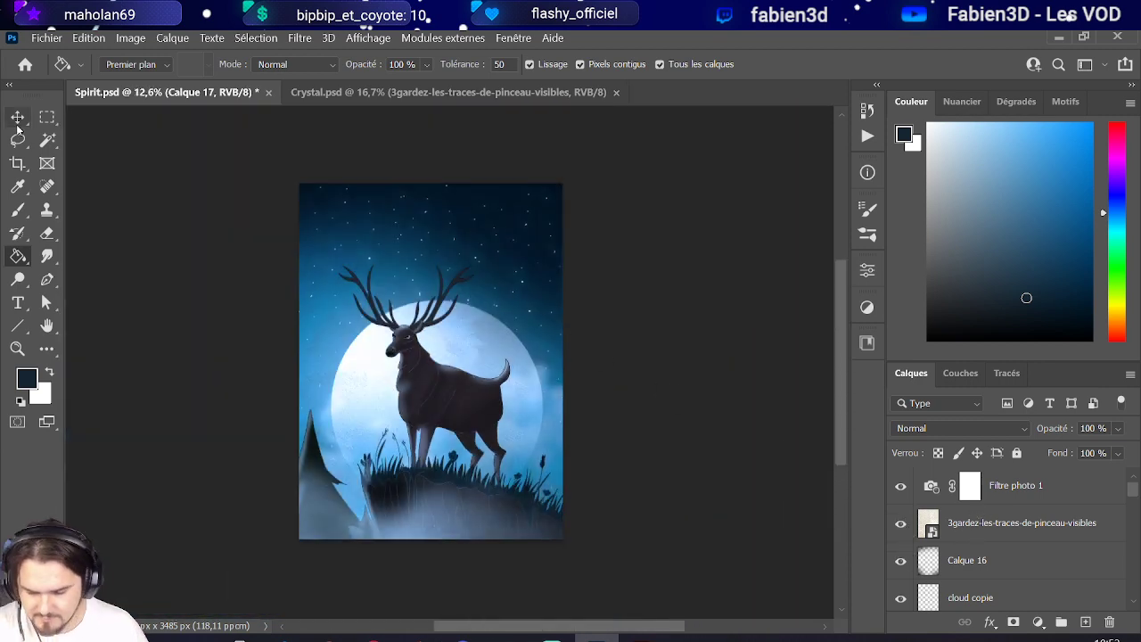
click(667, 204)
scroll(608, 272, up, 1)
scroll(608, 267, up, 1)
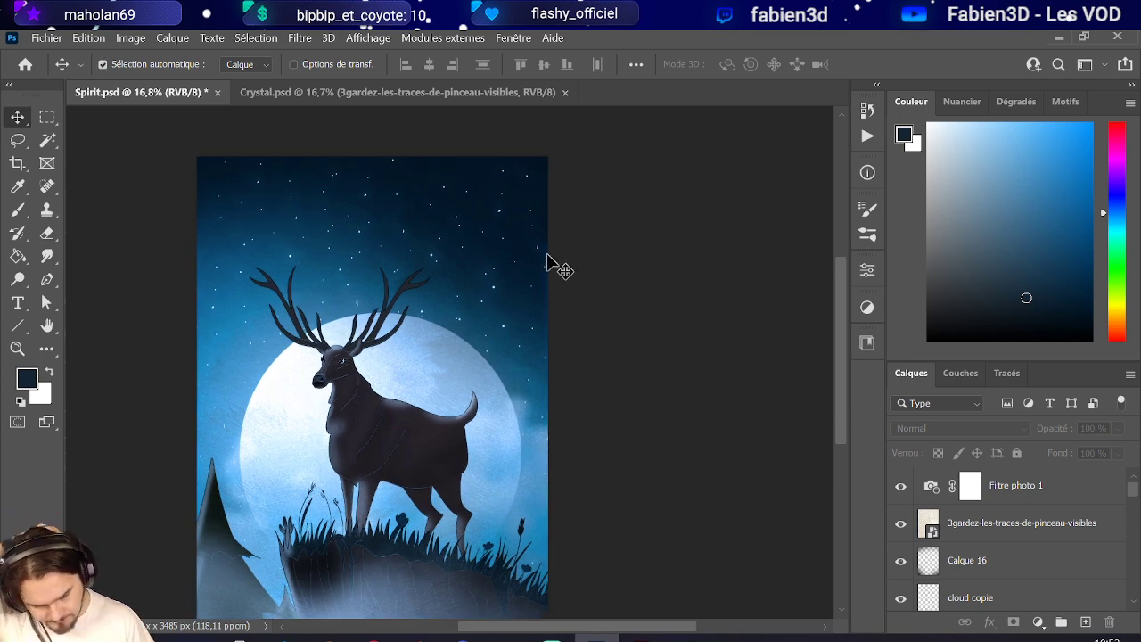
scroll(953, 505, down, 3)
scroll(956, 504, up, 3)
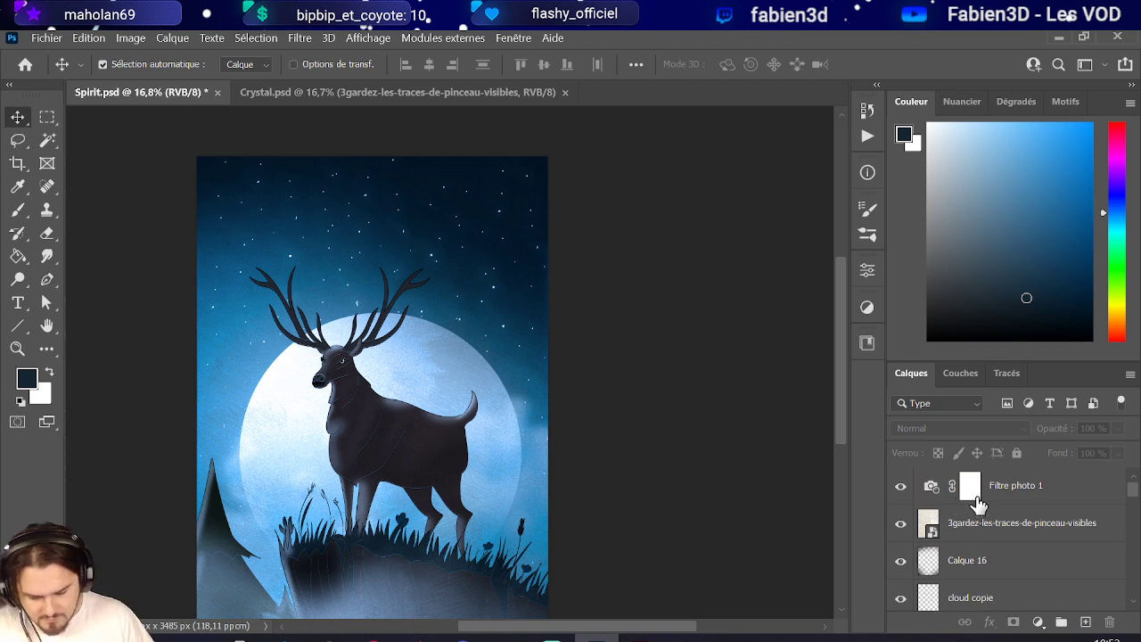
Duplicate the masked Groupe 1 layer group.
scroll(1005, 505, down, 5)
scroll(1010, 521, down, 5)
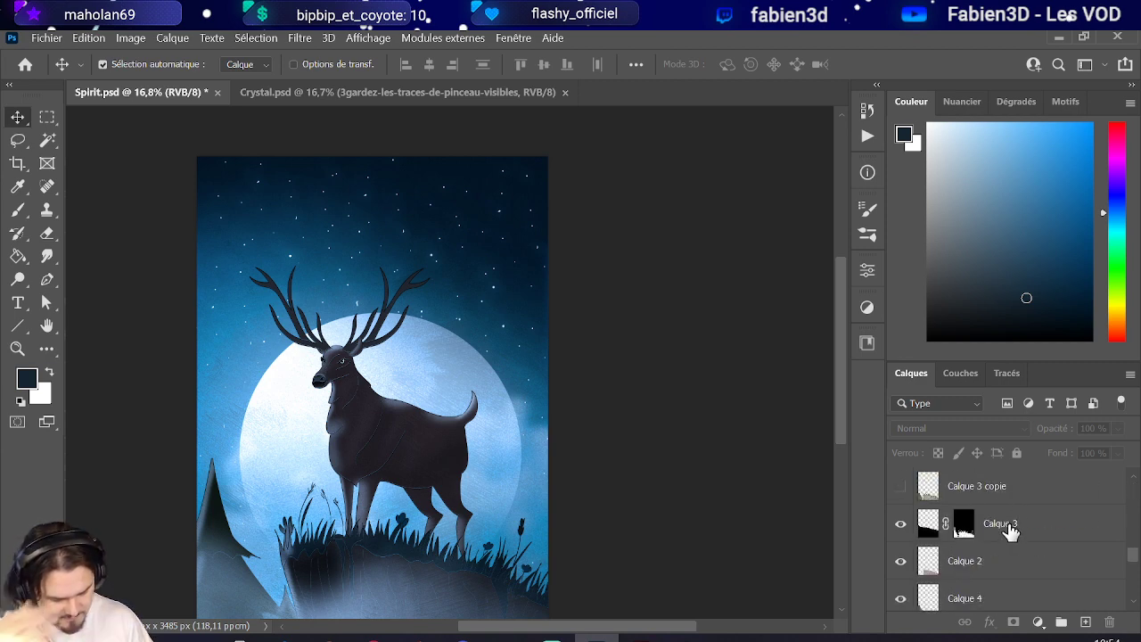
click(968, 528)
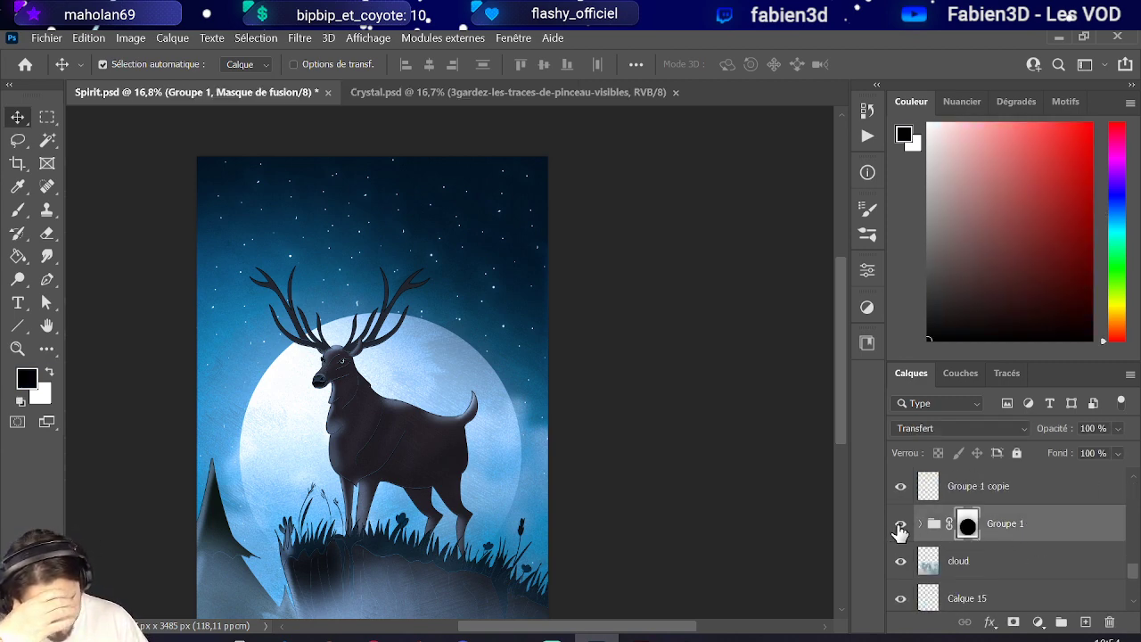
click(1065, 538)
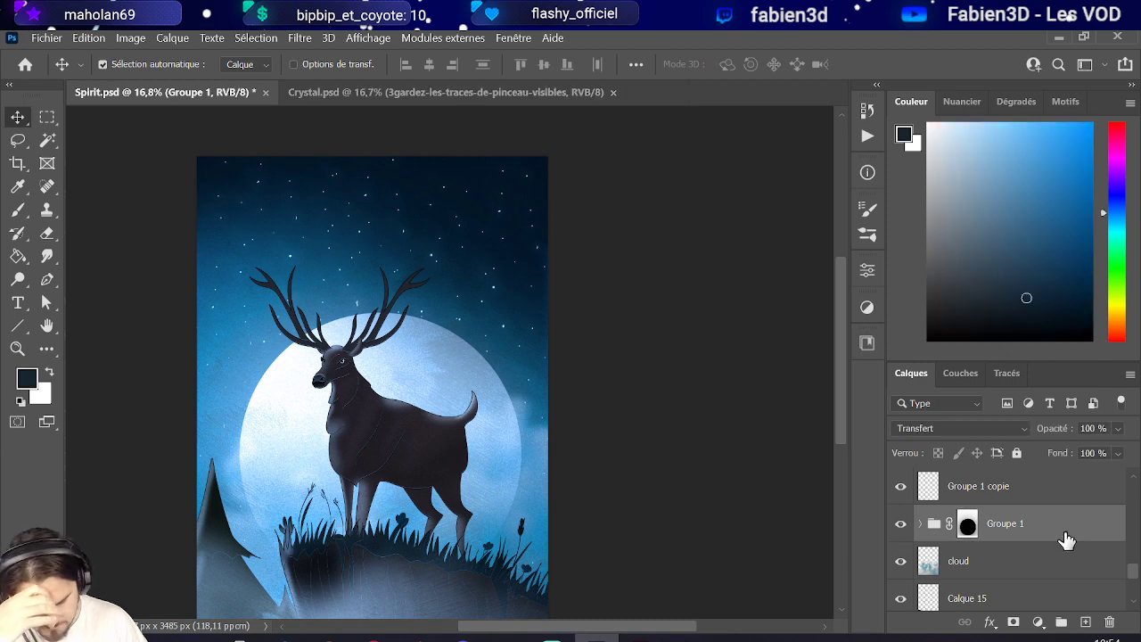
right_click(1068, 540)
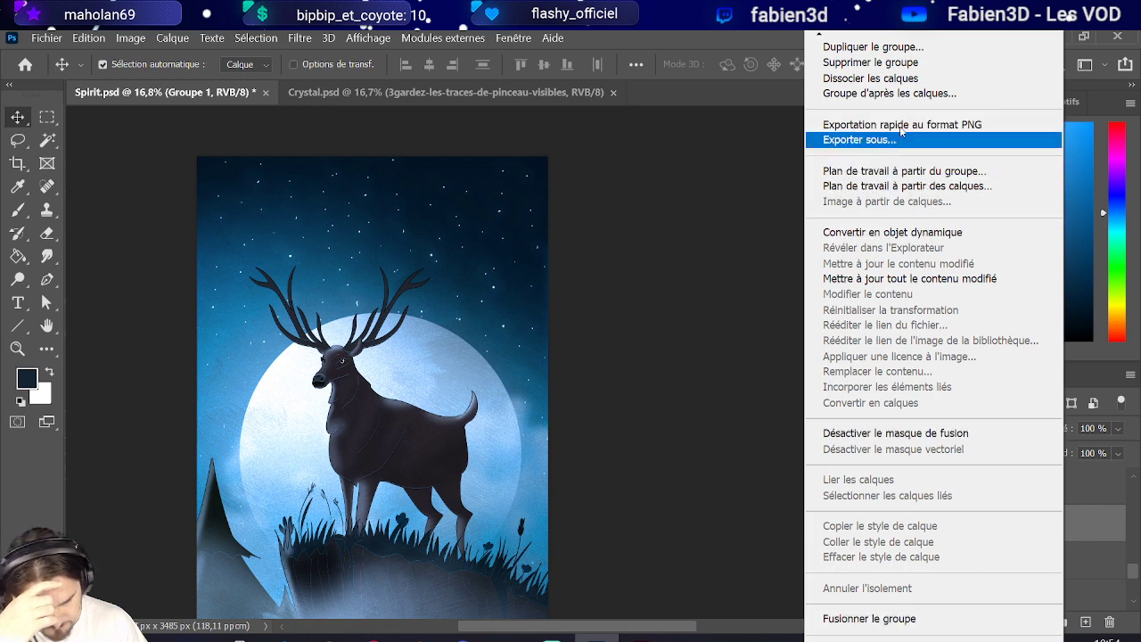
click(887, 51)
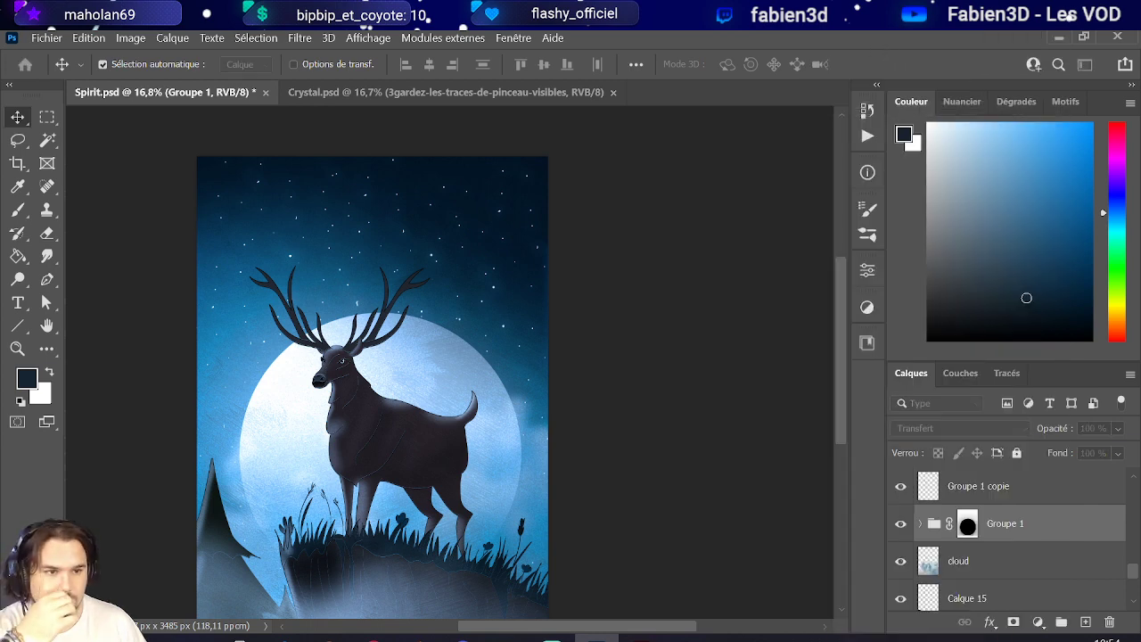
key(ctrl+j)
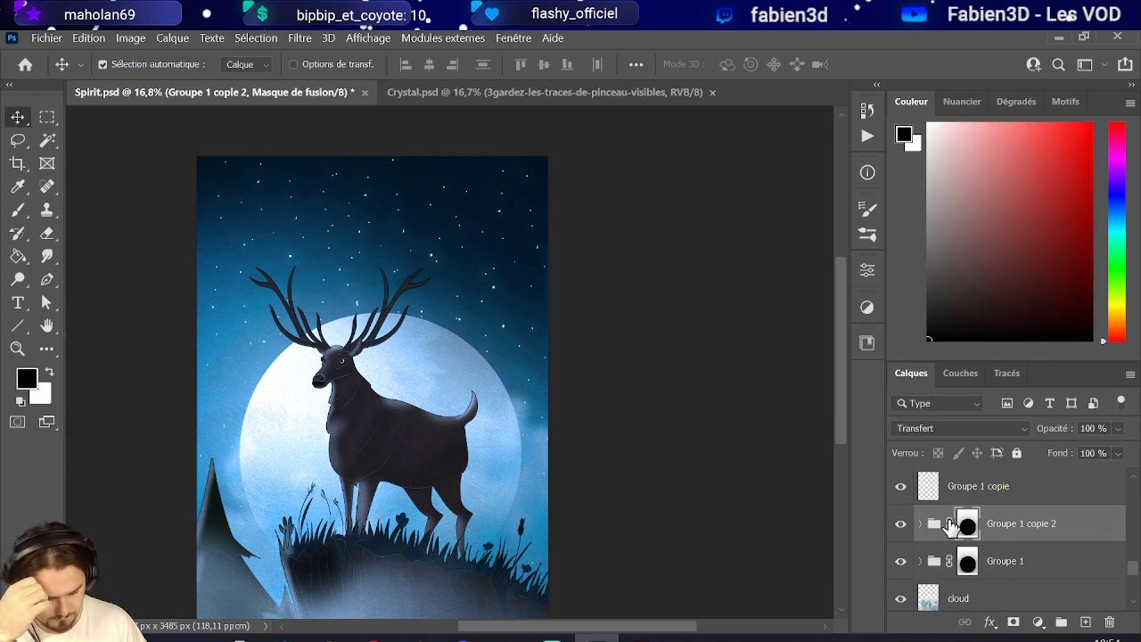
Add an outer glow (Lueur externe) to the duplicated group through its blending options.
right_click(1031, 533)
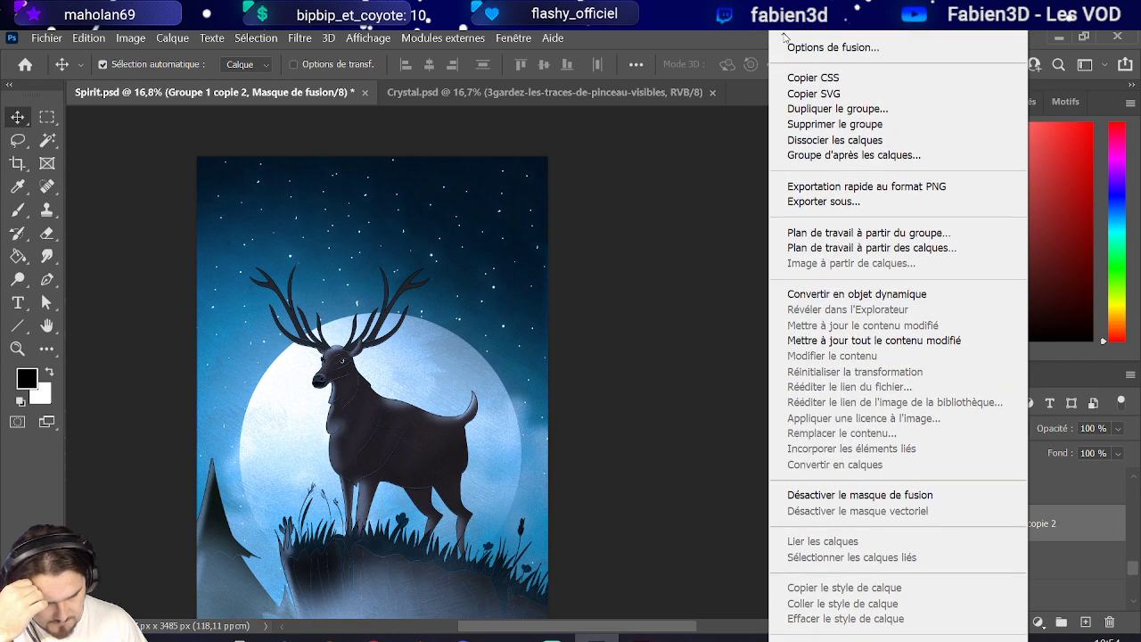
click(801, 46)
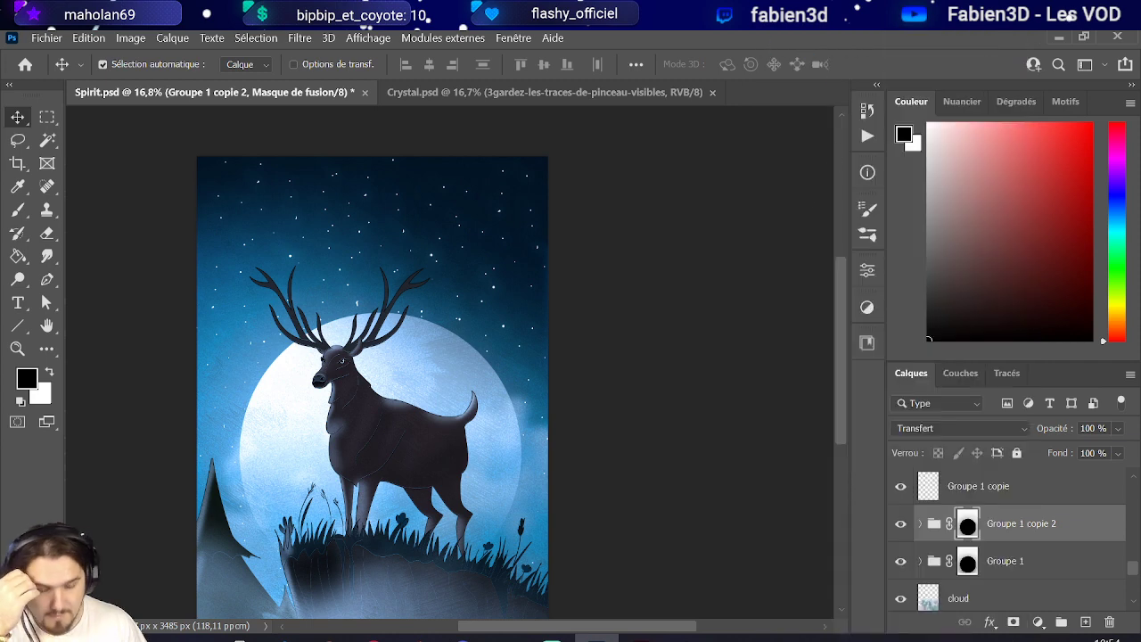
key(h)
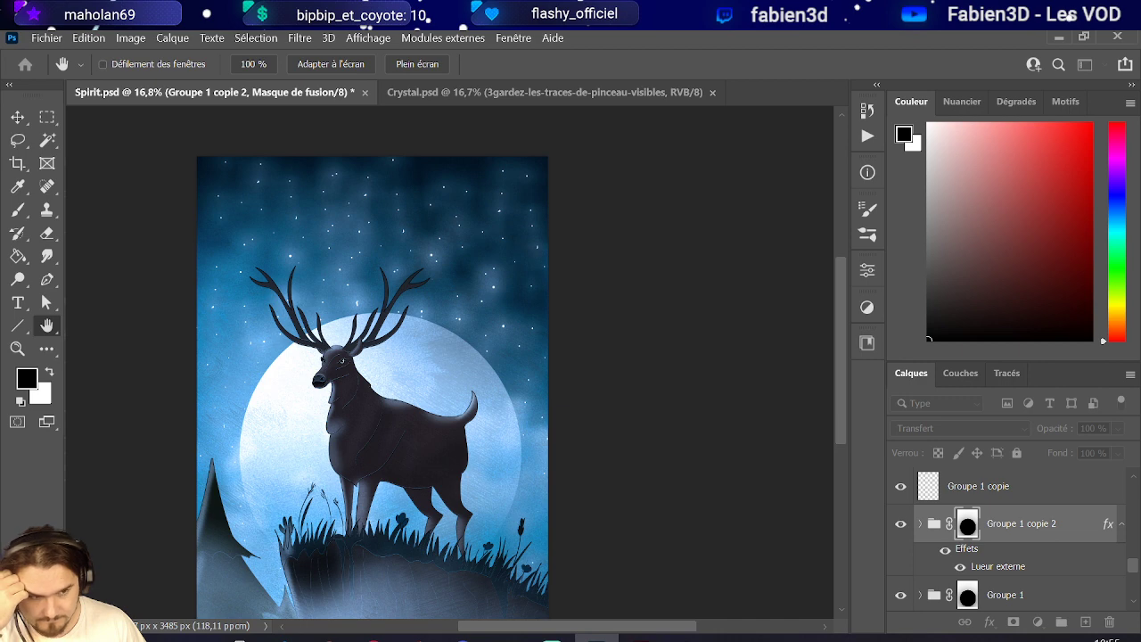
key(v)
Lower the opacity of the glowing duplicate group to 60% and check the sky at full-image view.
drag(1117, 428, 1095, 451)
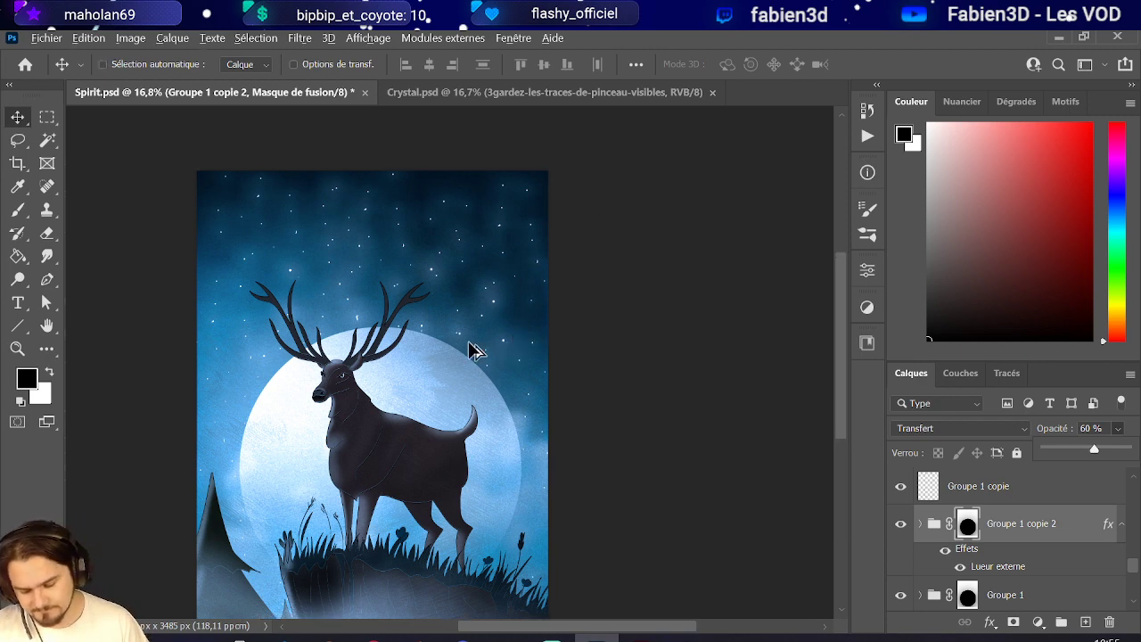
scroll(471, 348, down, 2)
scroll(471, 349, down, 1)
scroll(339, 331, up, 1)
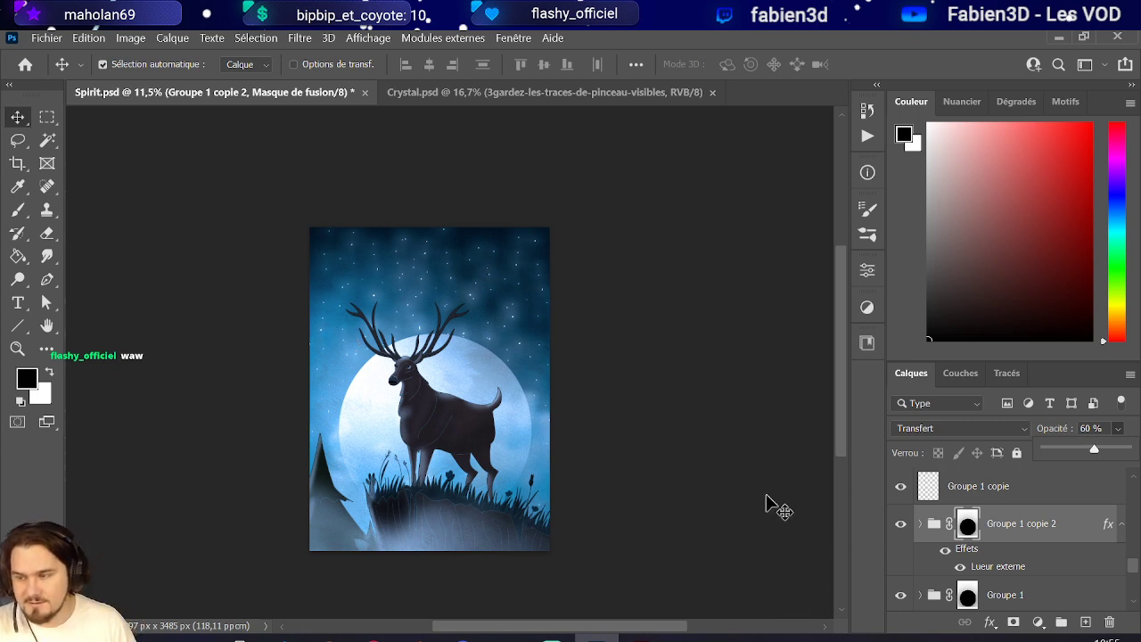
scroll(615, 484, up, 1)
scroll(502, 384, up, 1)
scroll(576, 372, up, 2)
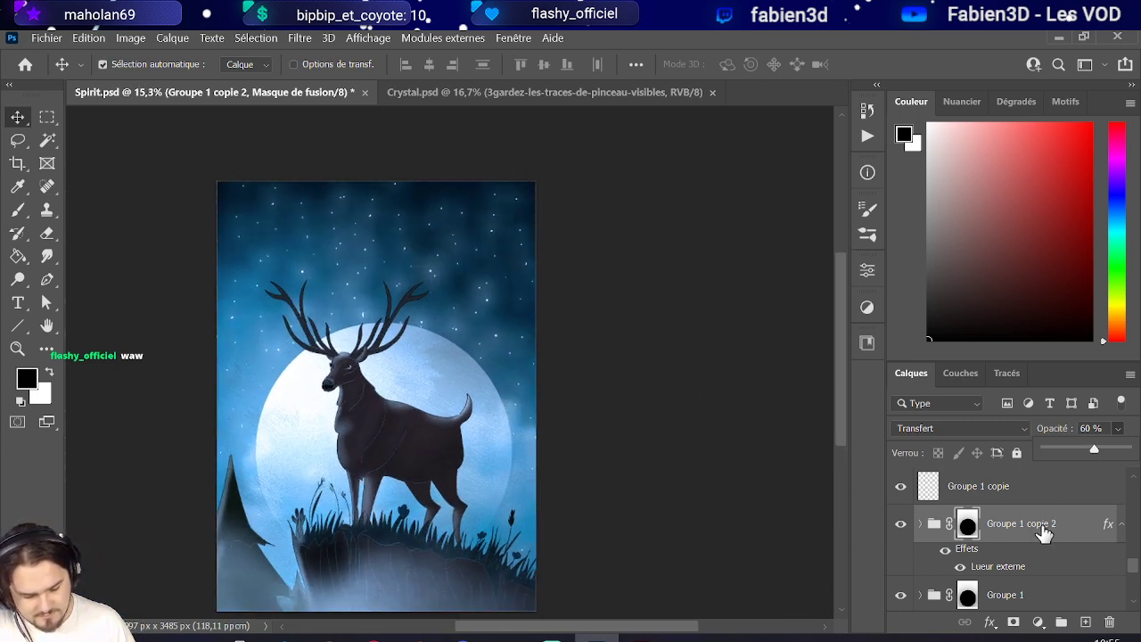
Set the glowing duplicate group's opacity to 40%.
click(1061, 519)
click(1118, 428)
drag(1094, 449, 1079, 452)
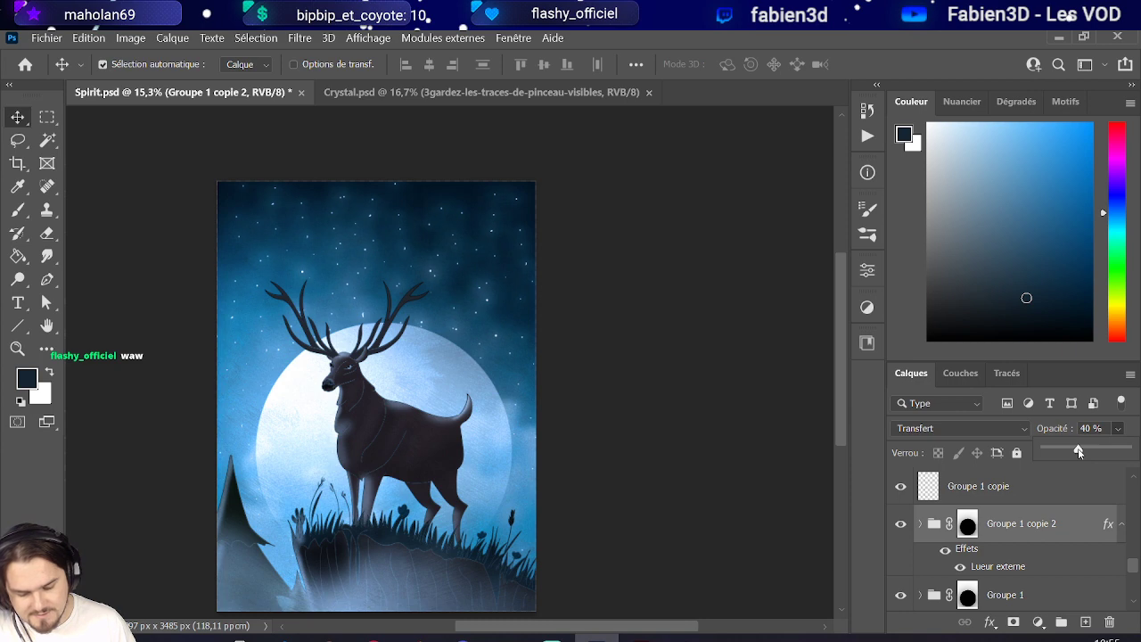
scroll(557, 367, down, 1)
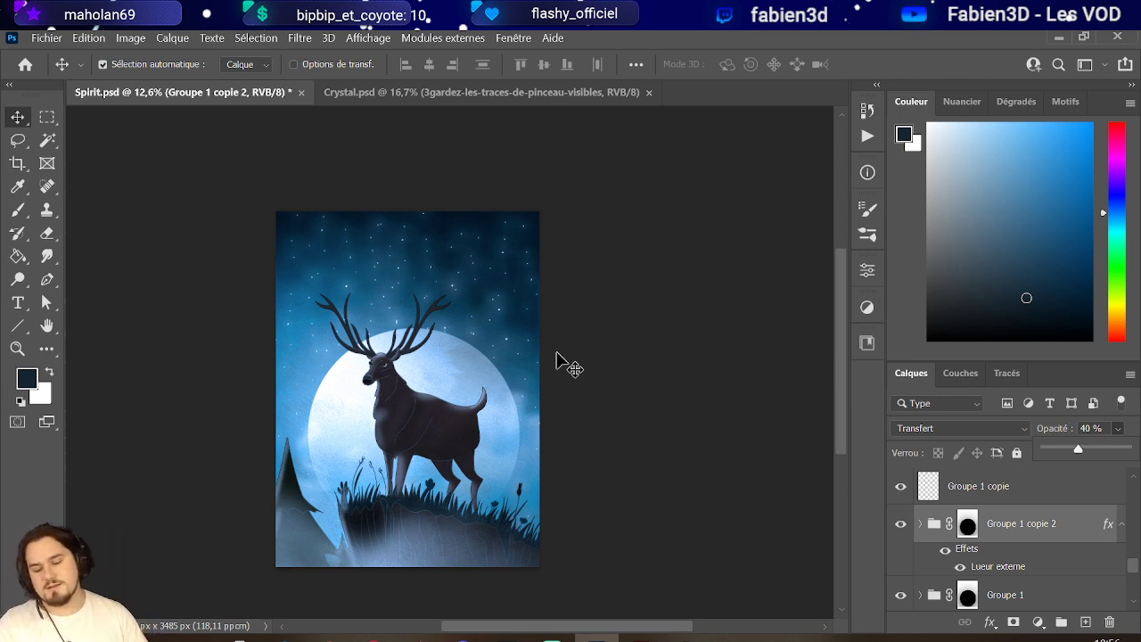
Select the brush-texture layer 3gardez-les-traces-de-pinceau-visibles, located just below the Filtre photo 1 adjustment layer.
scroll(348, 399, up, 1)
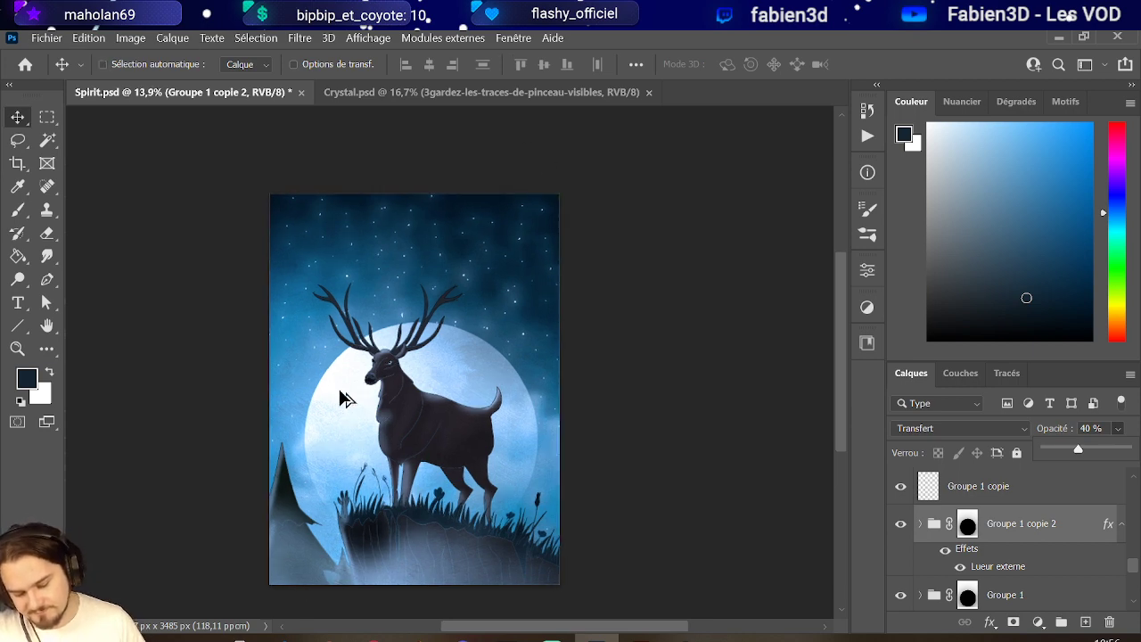
scroll(348, 398, down, 1)
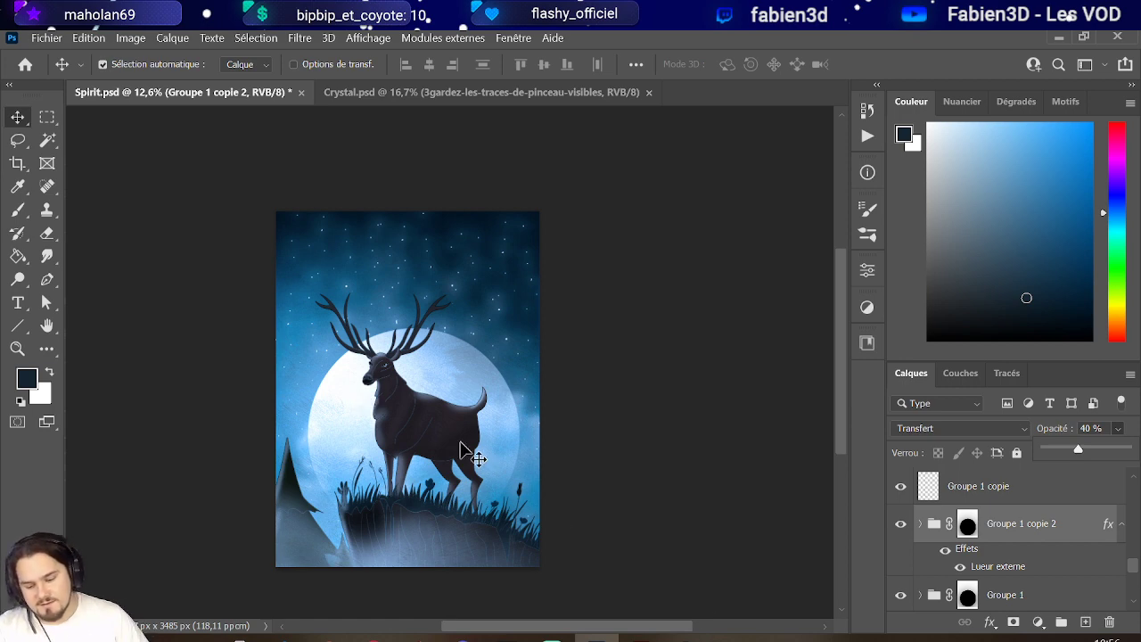
scroll(466, 454, up, 2)
scroll(290, 419, up, 1)
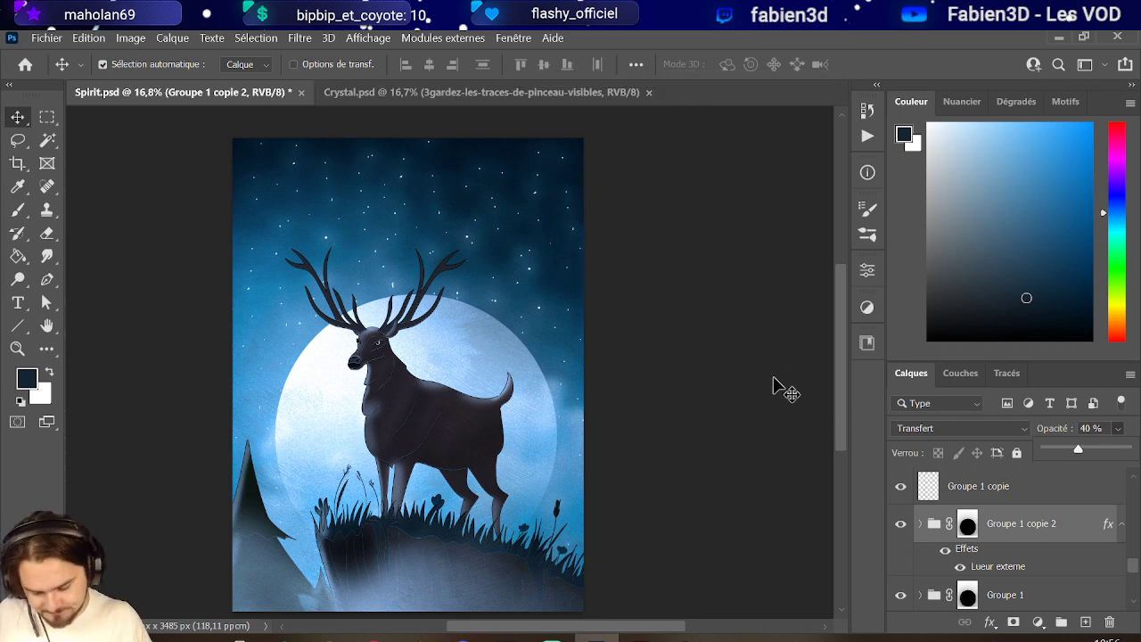
click(1031, 488)
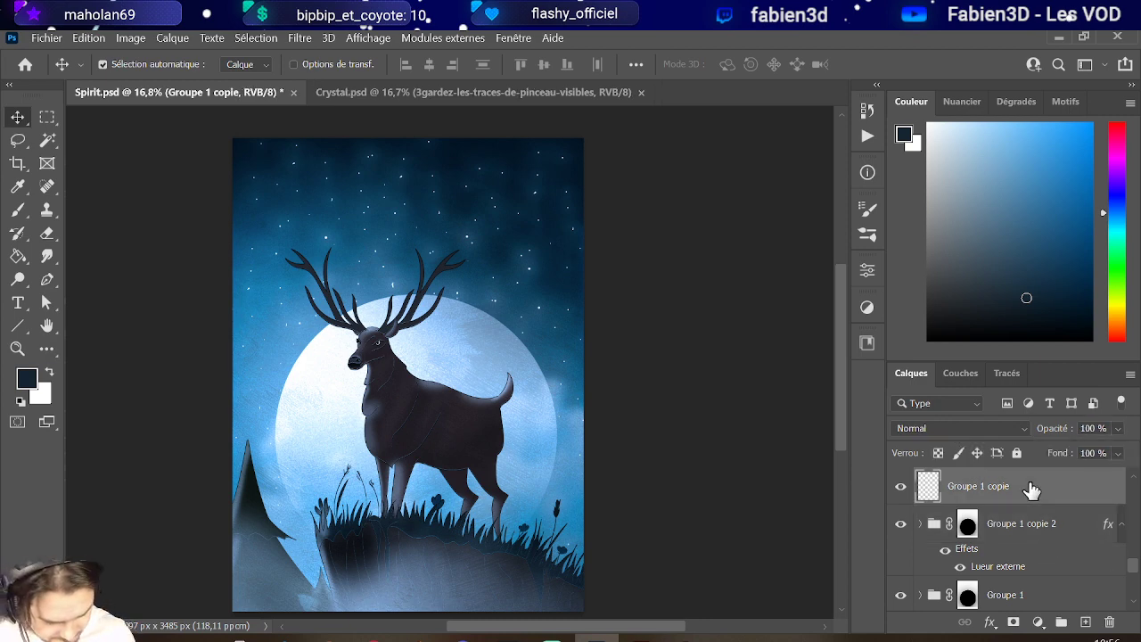
scroll(1039, 498, up, 5)
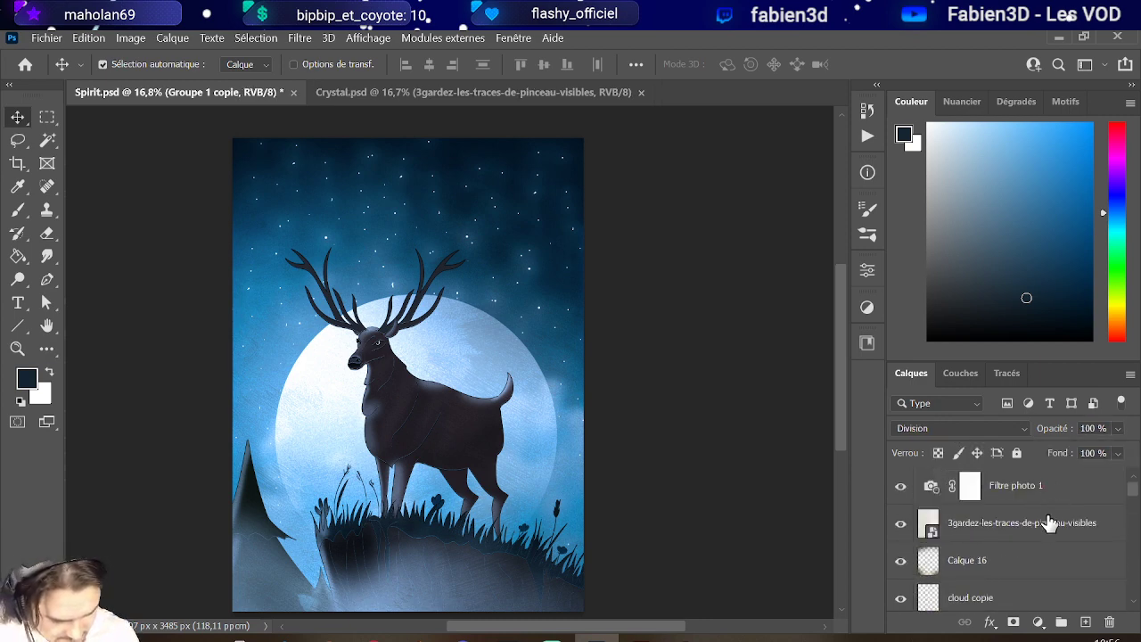
click(1049, 525)
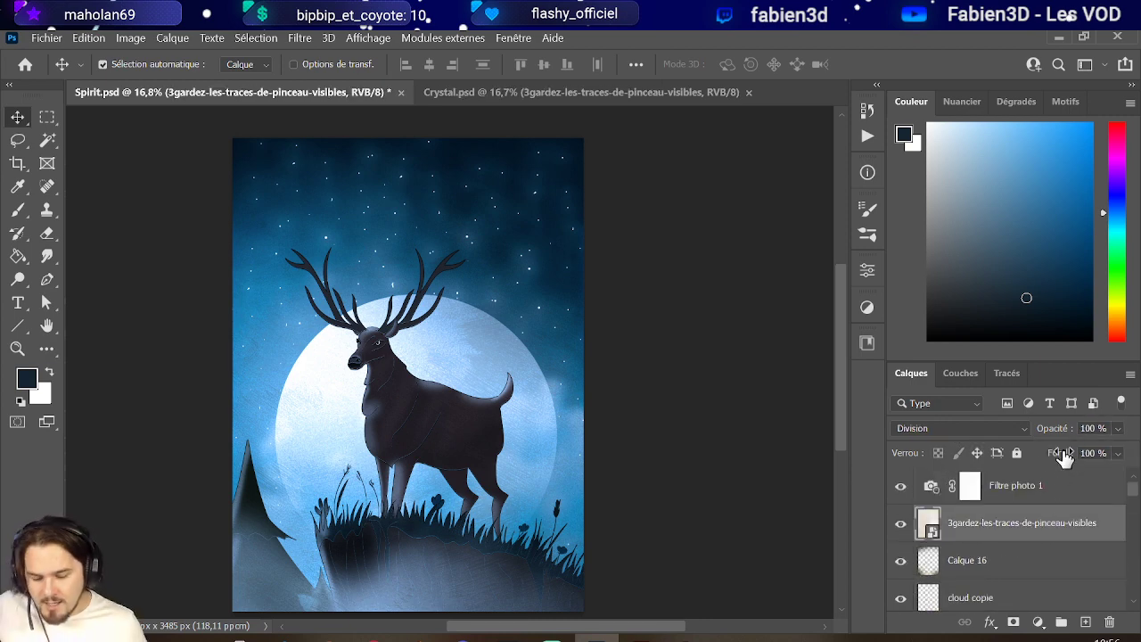